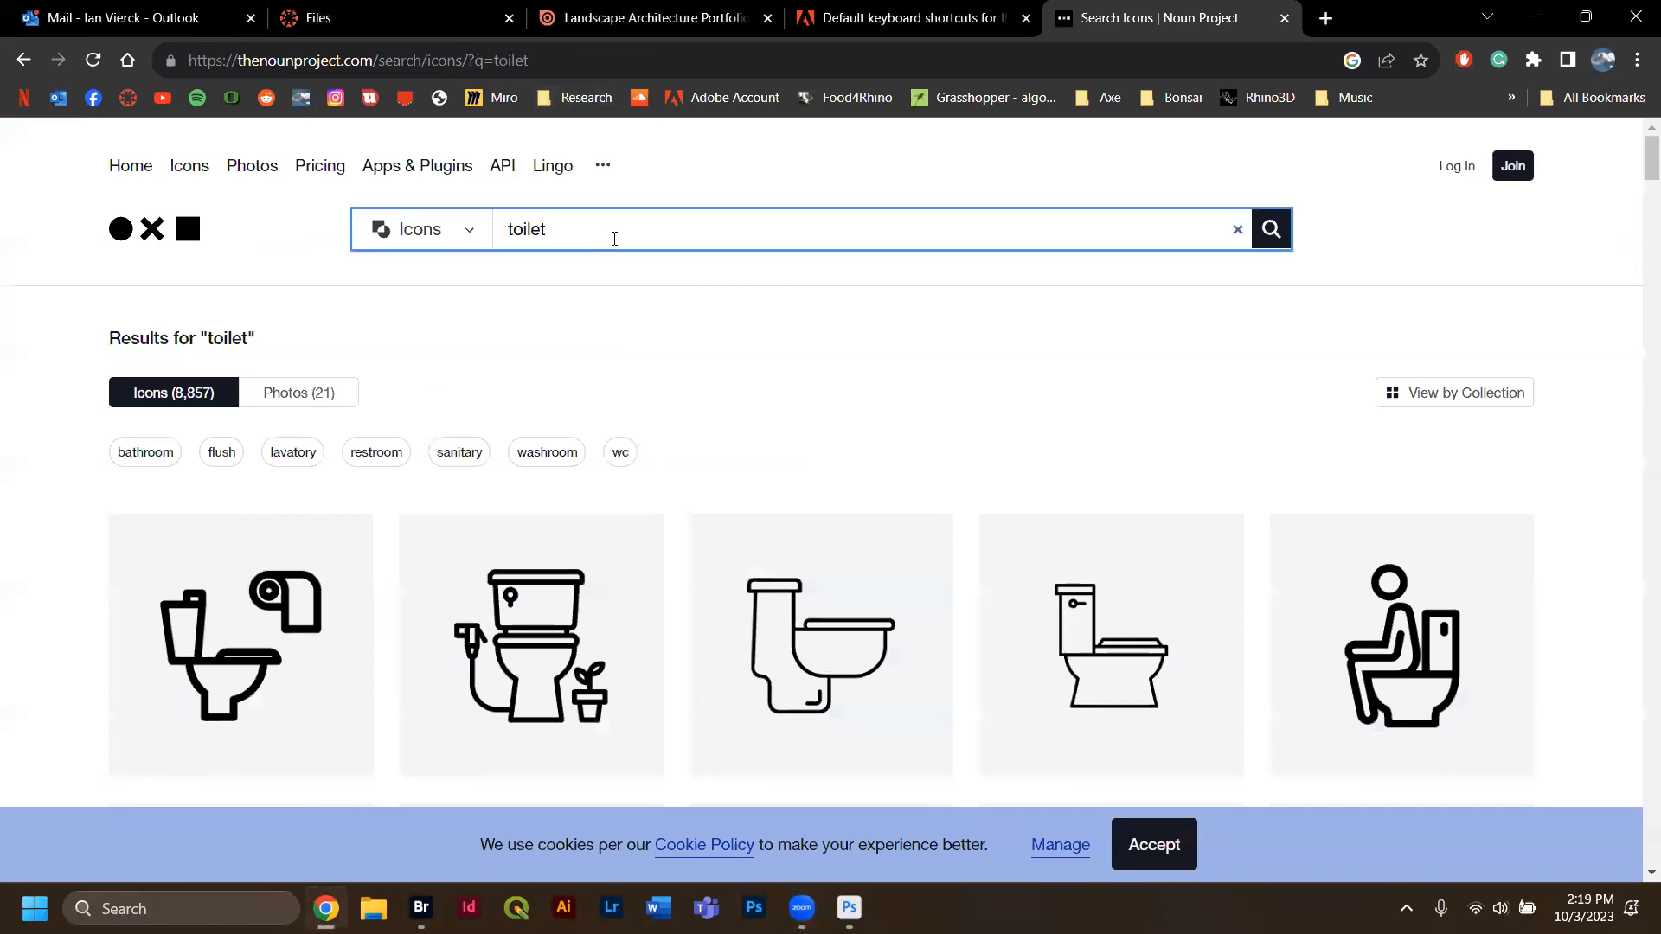
Replace the previous icon search with a search for "leaf" icons.
key("BackSpace")
key("BackSpace")
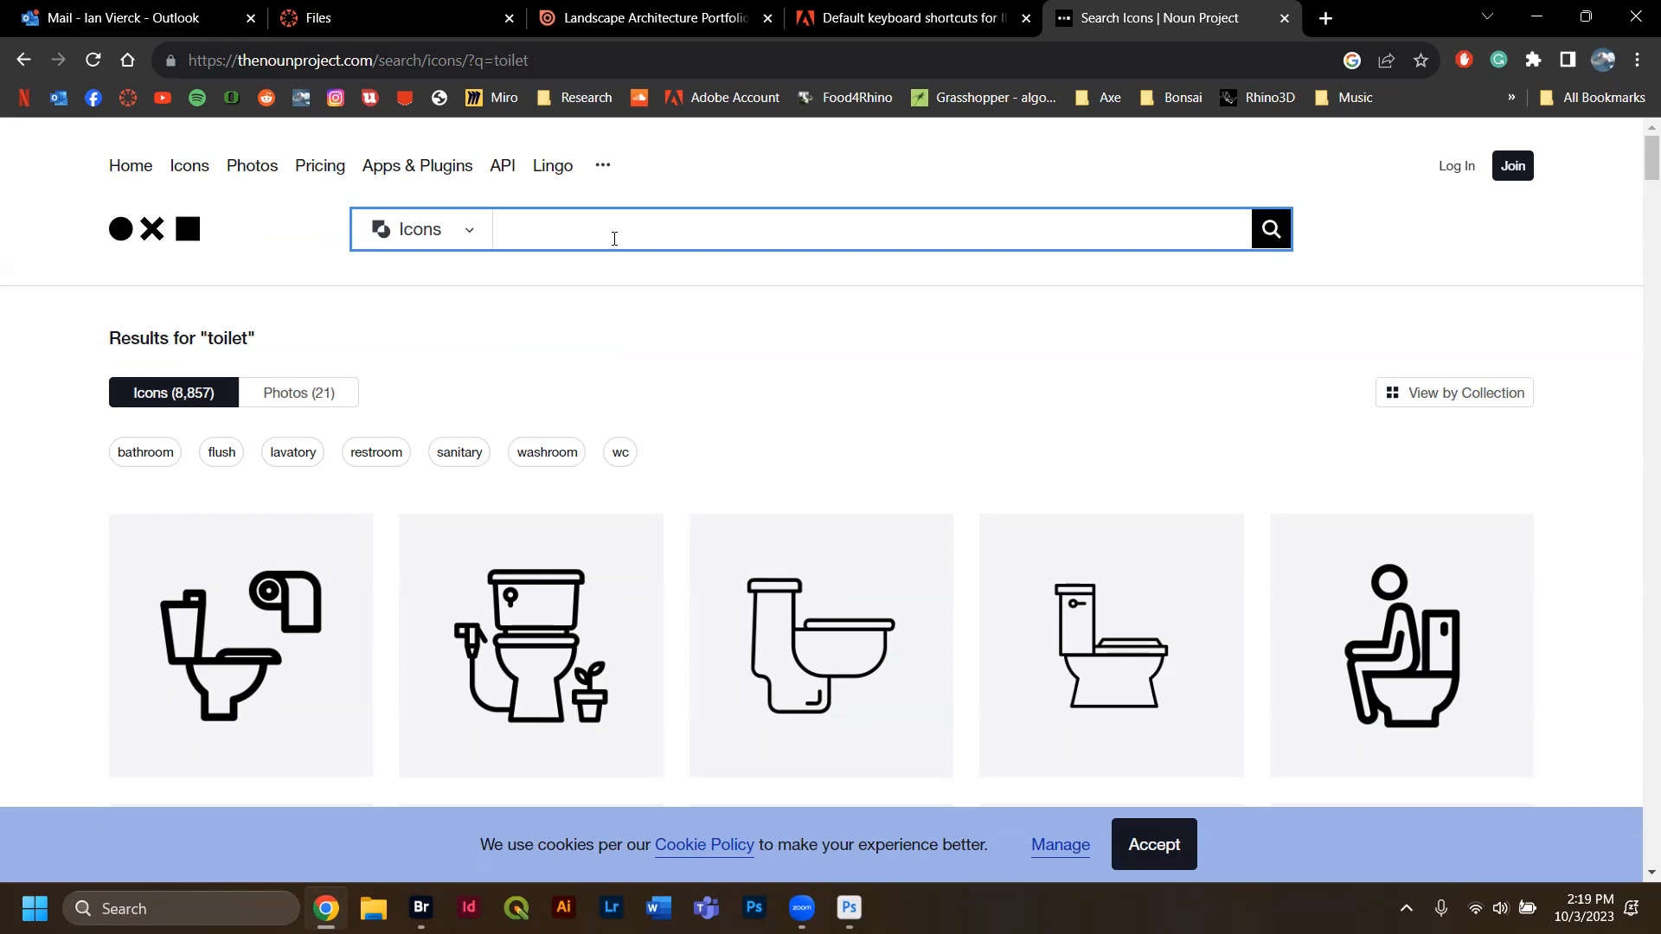
type("leaf")
key("Return")
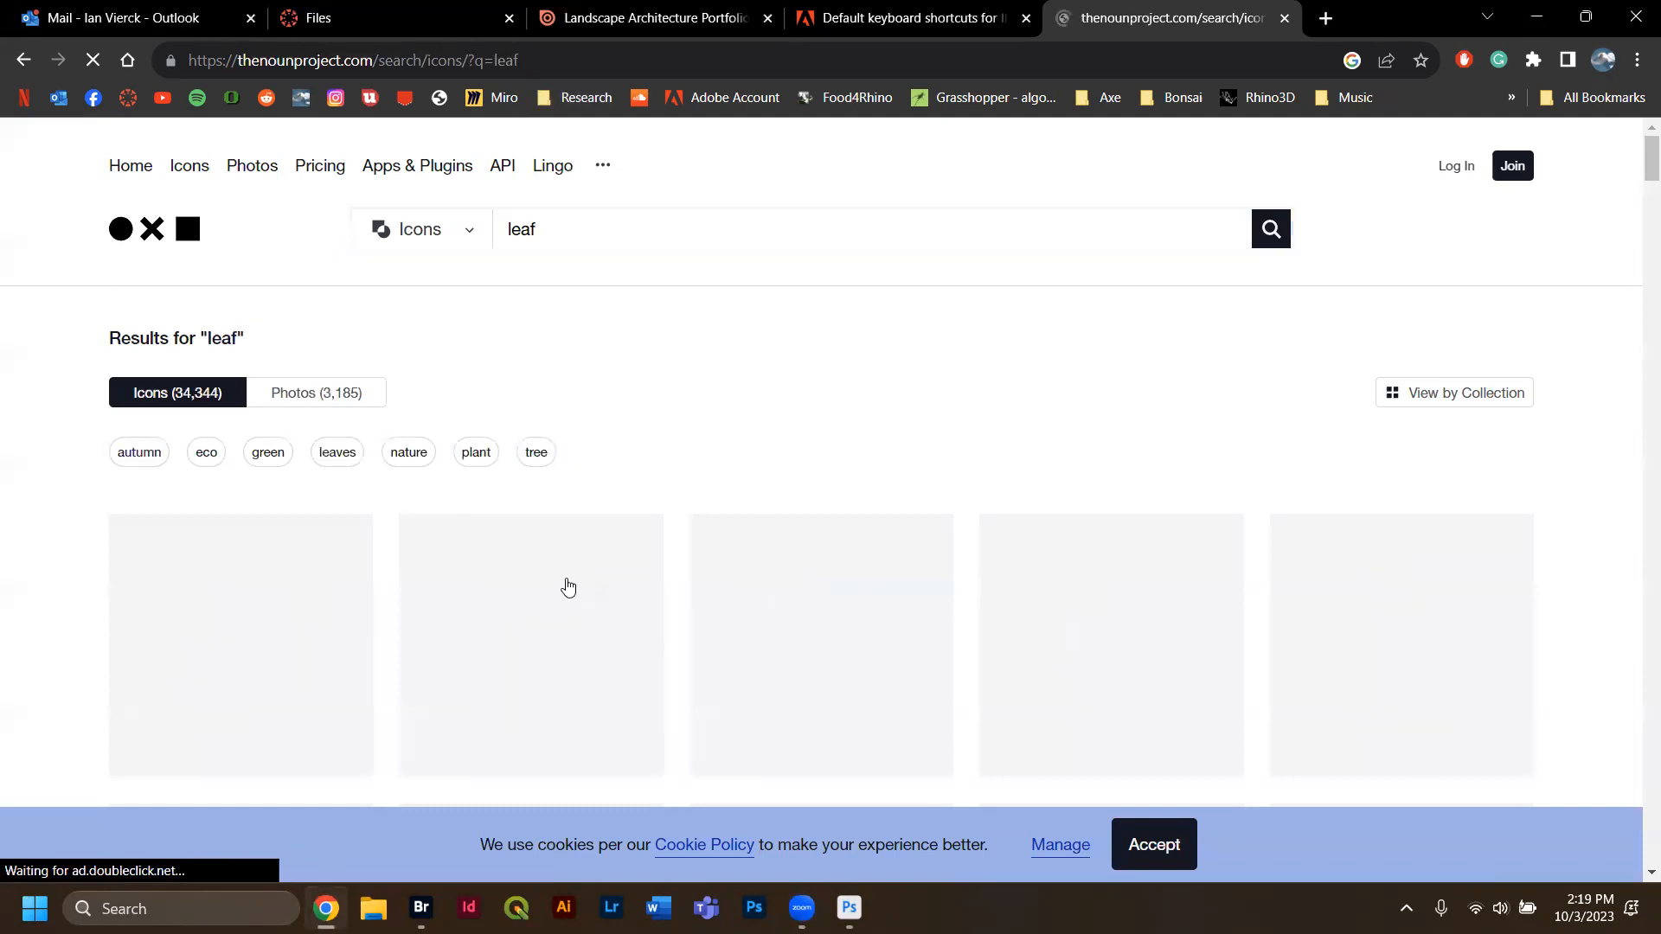
Browse the leaf icon results to examine the different silhouette and outline styles.
scroll(619, 514, "down", 1)
scroll(619, 515, "down", 1)
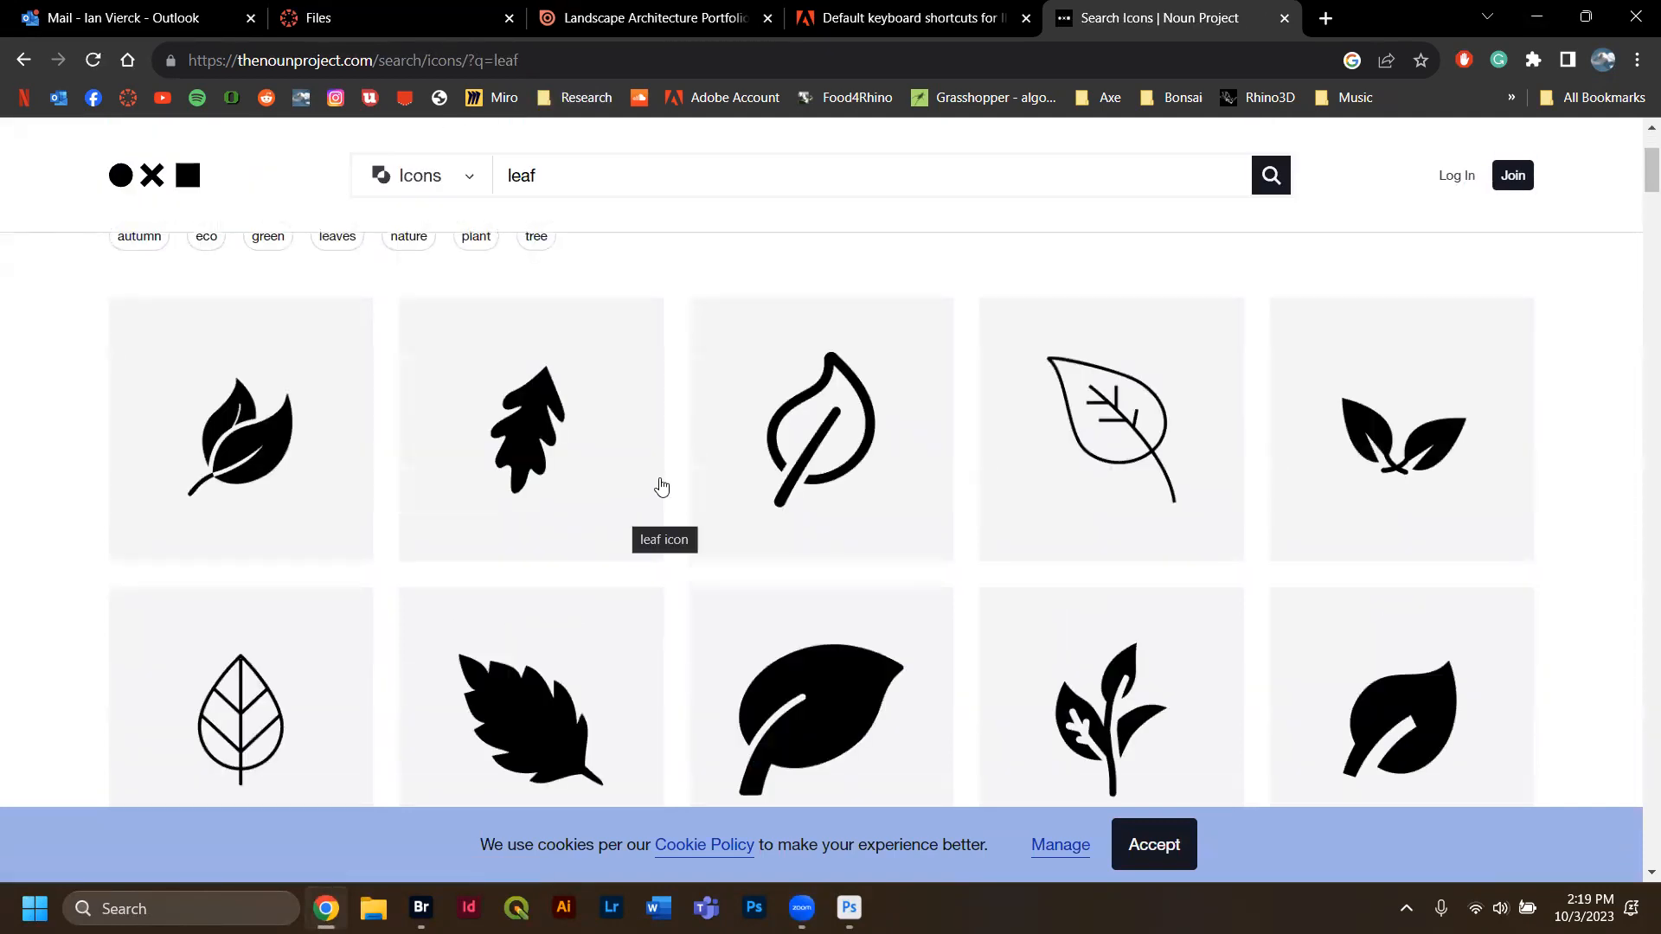
scroll(702, 488, "down", 5)
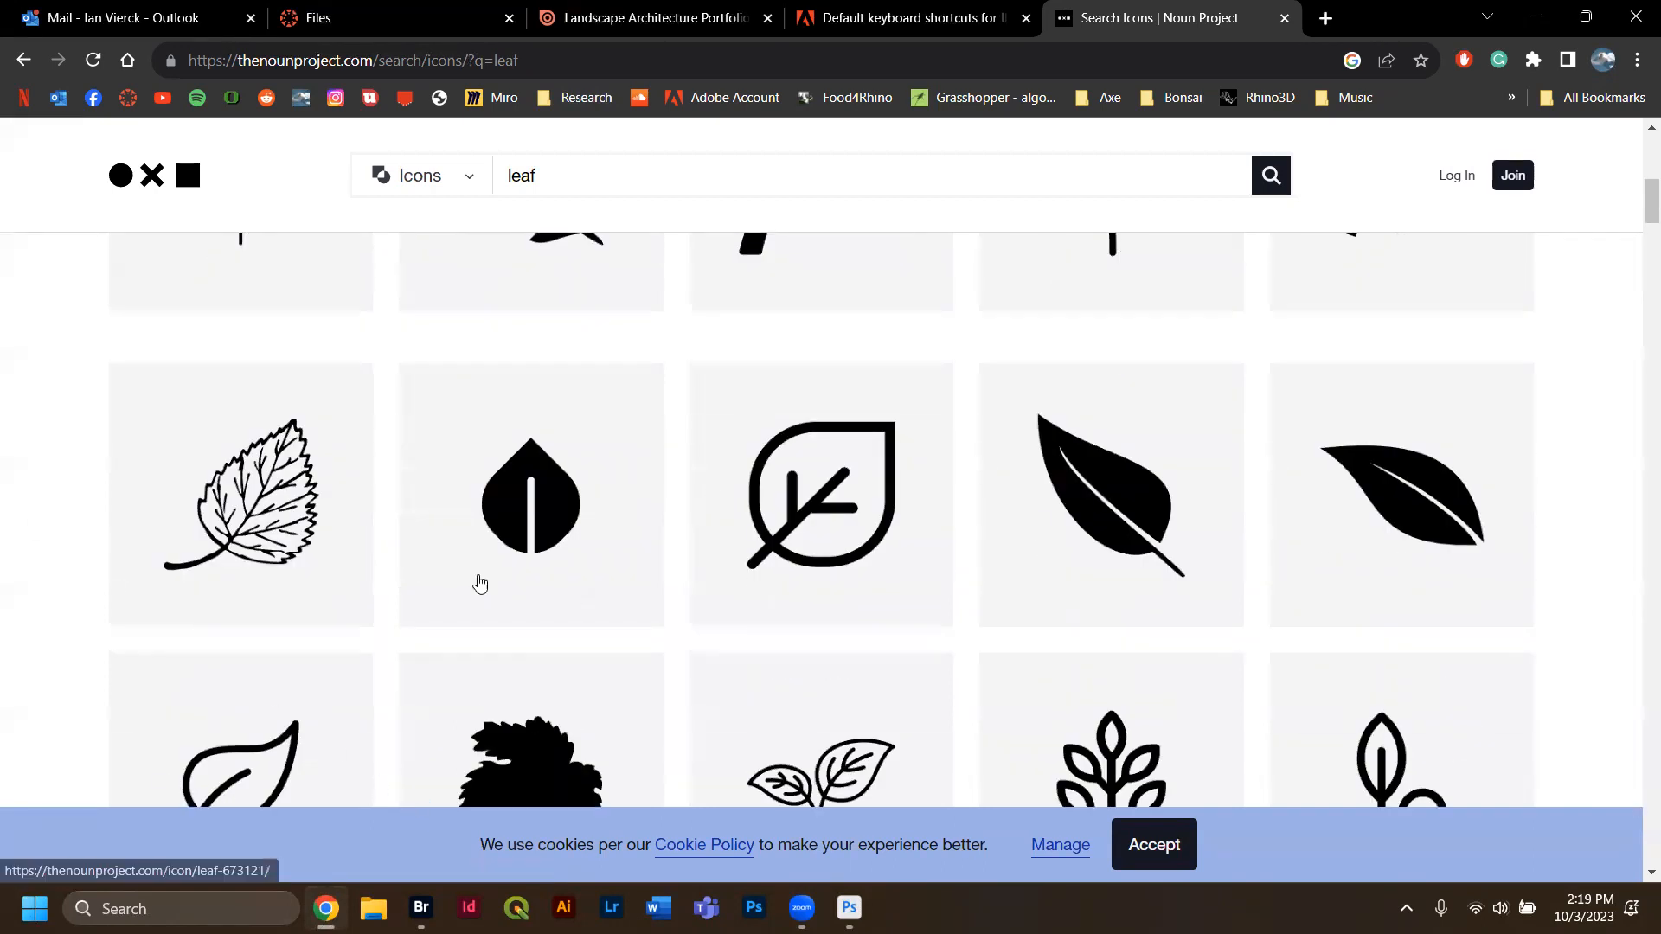
scroll(612, 550, "down", 2)
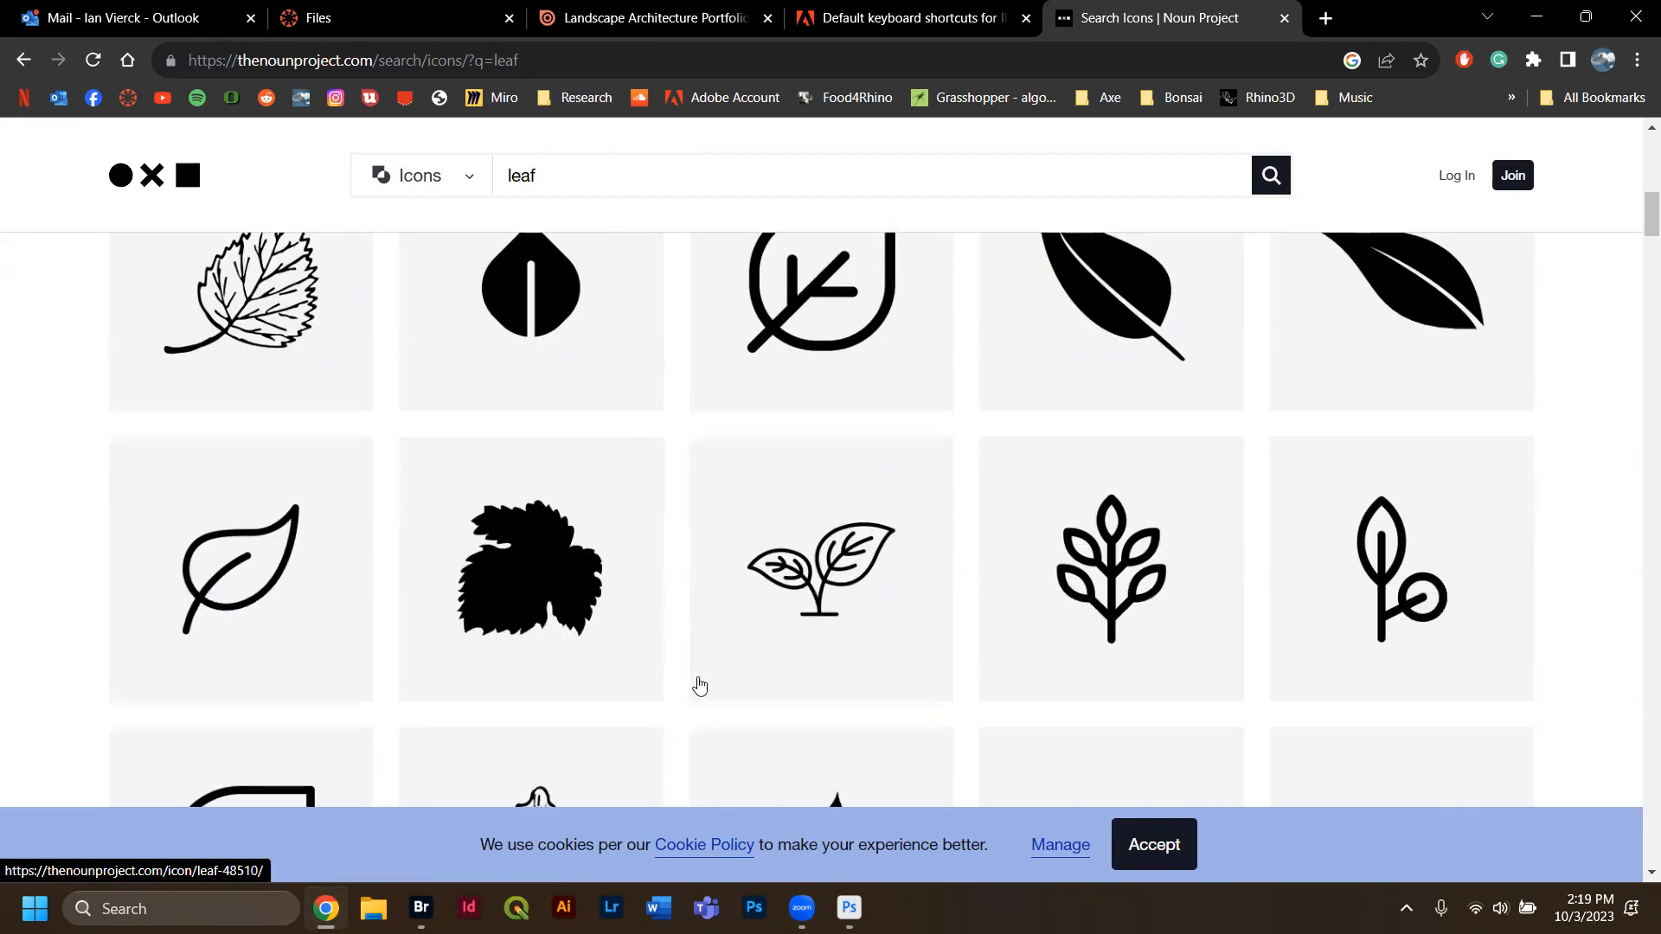
scroll(1102, 771, "down", 2)
scroll(858, 672, "down", 2)
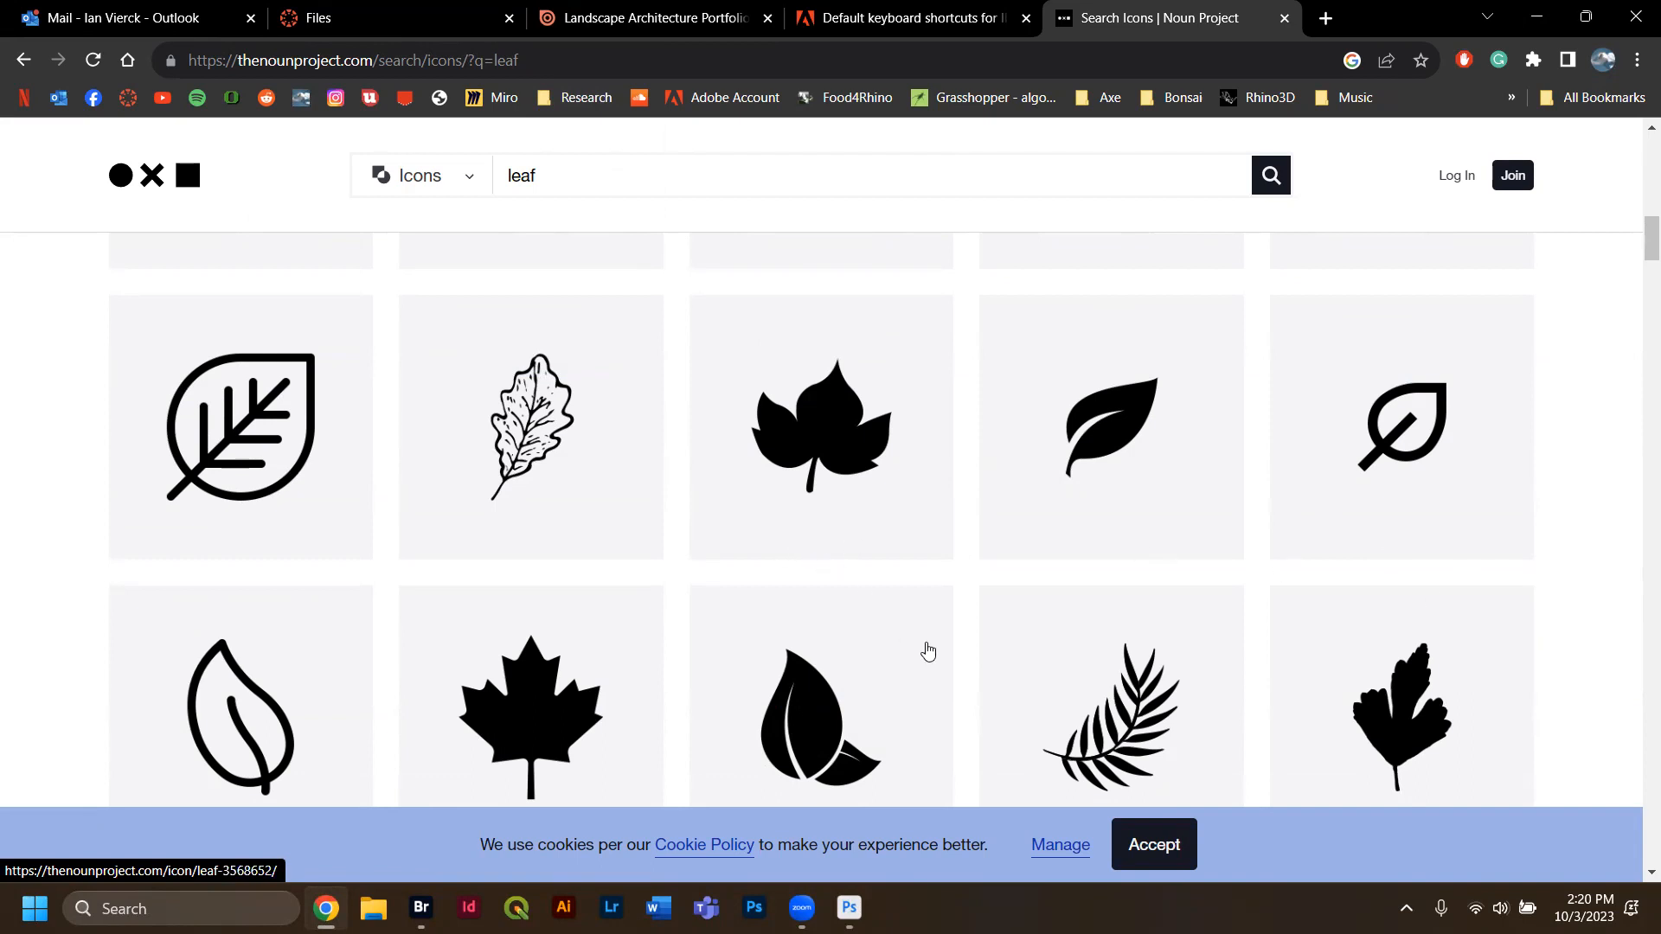
scroll(600, 640, "down", 4)
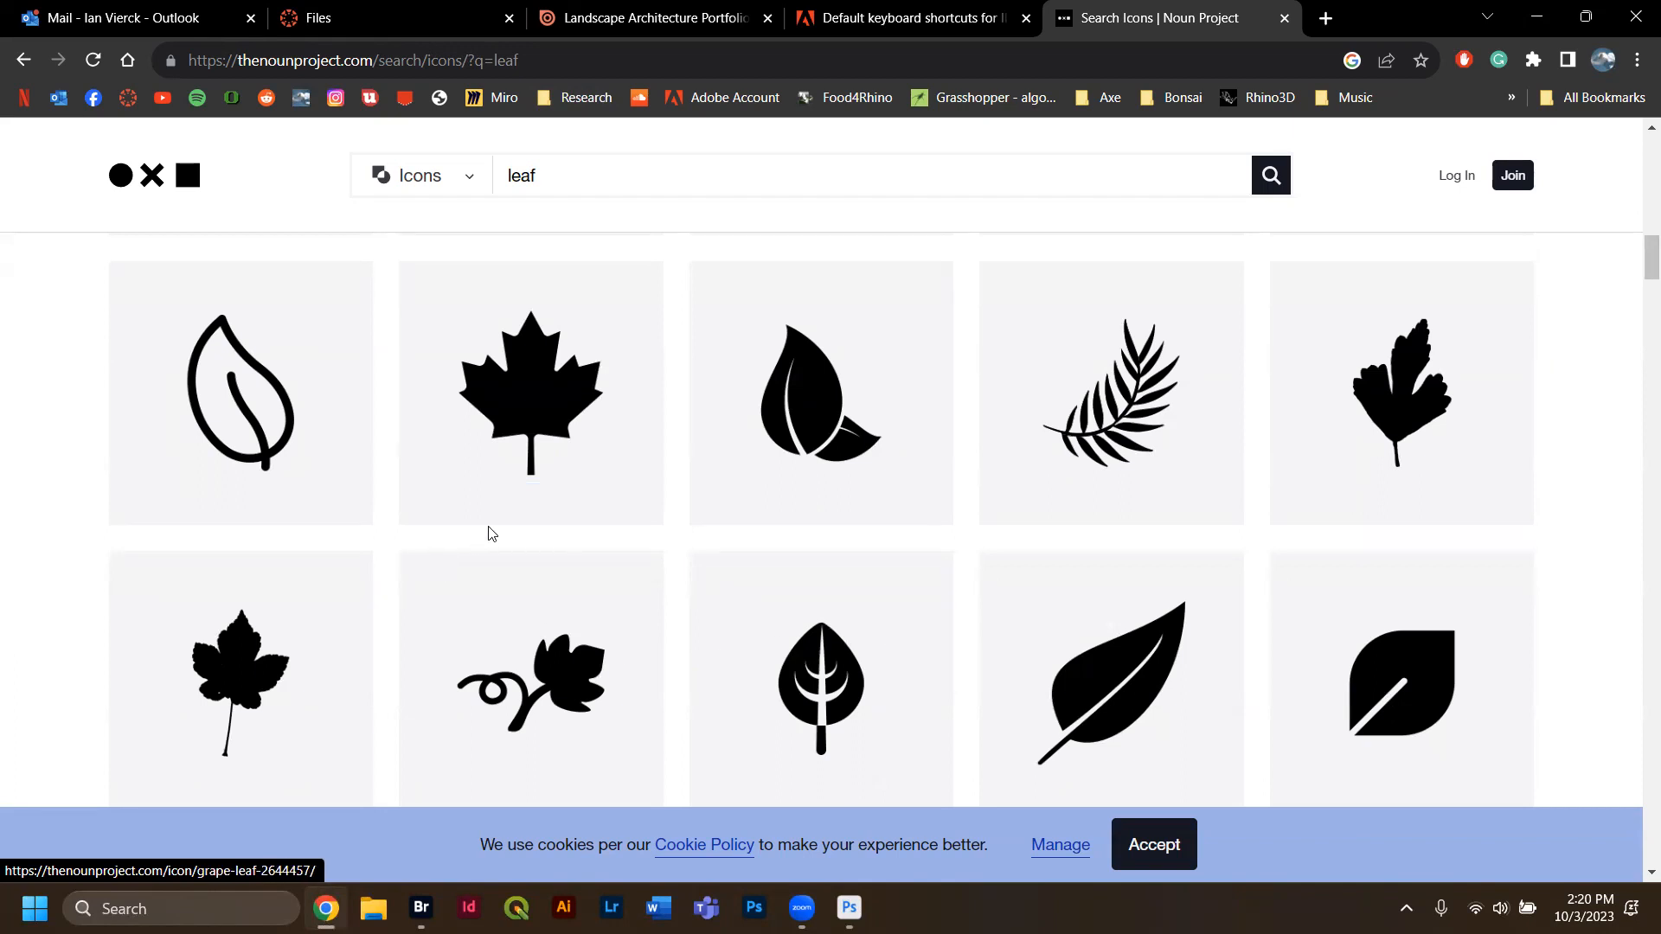
scroll(927, 699, "down", 5)
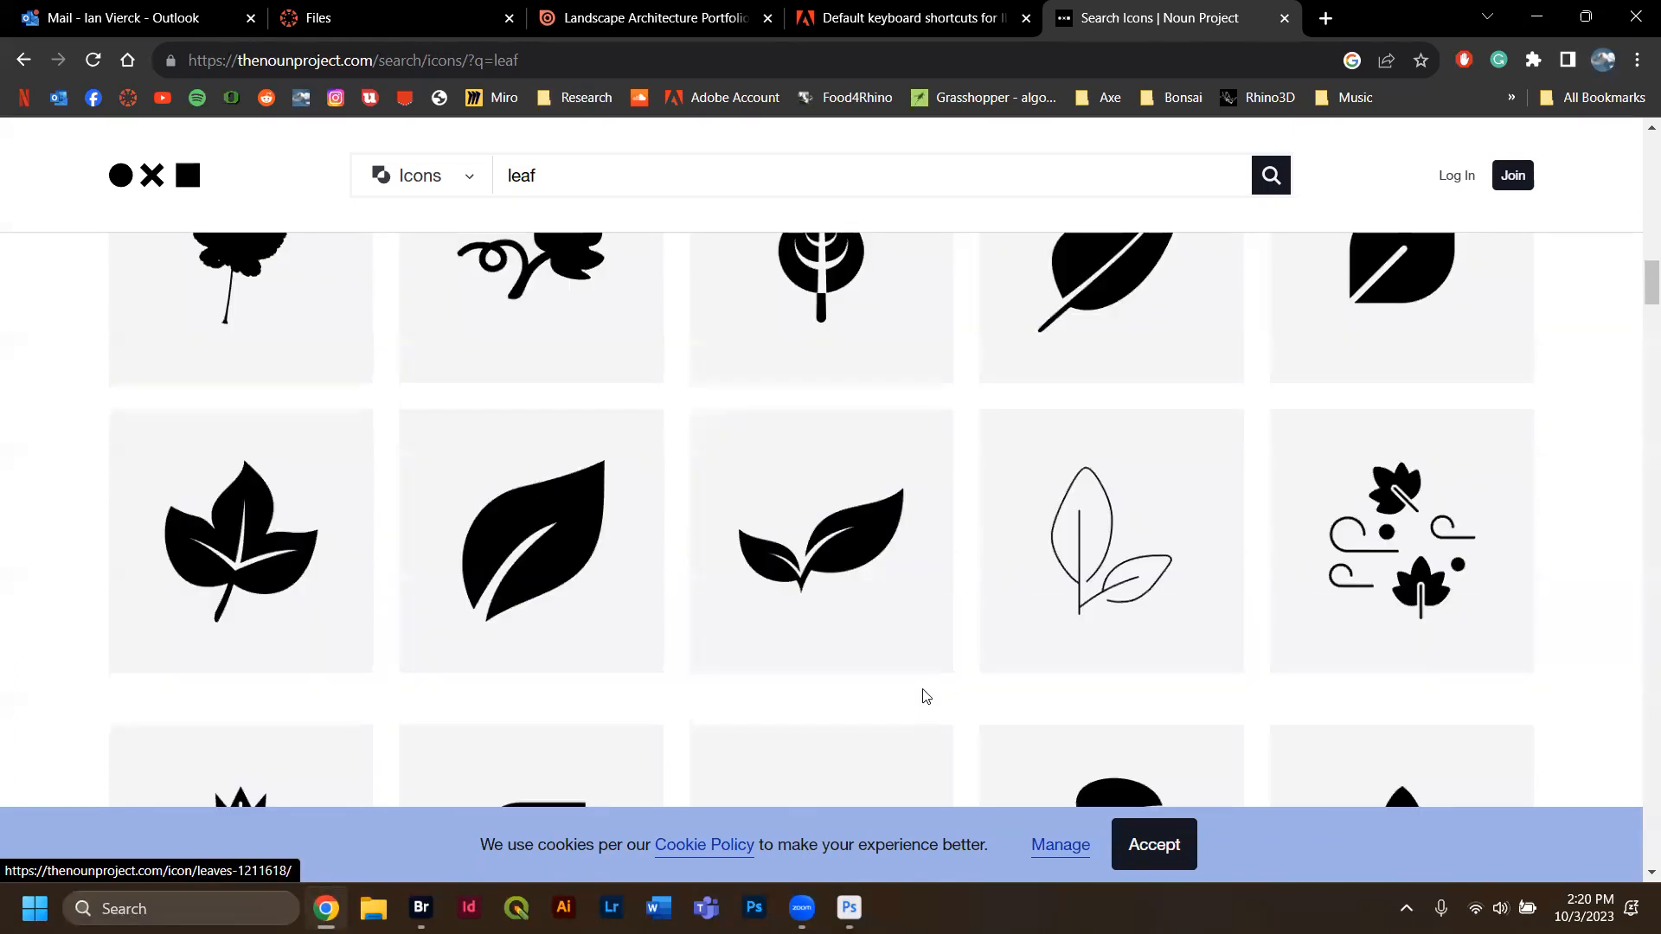
scroll(911, 688, "down", 3)
scroll(912, 689, "down", 3)
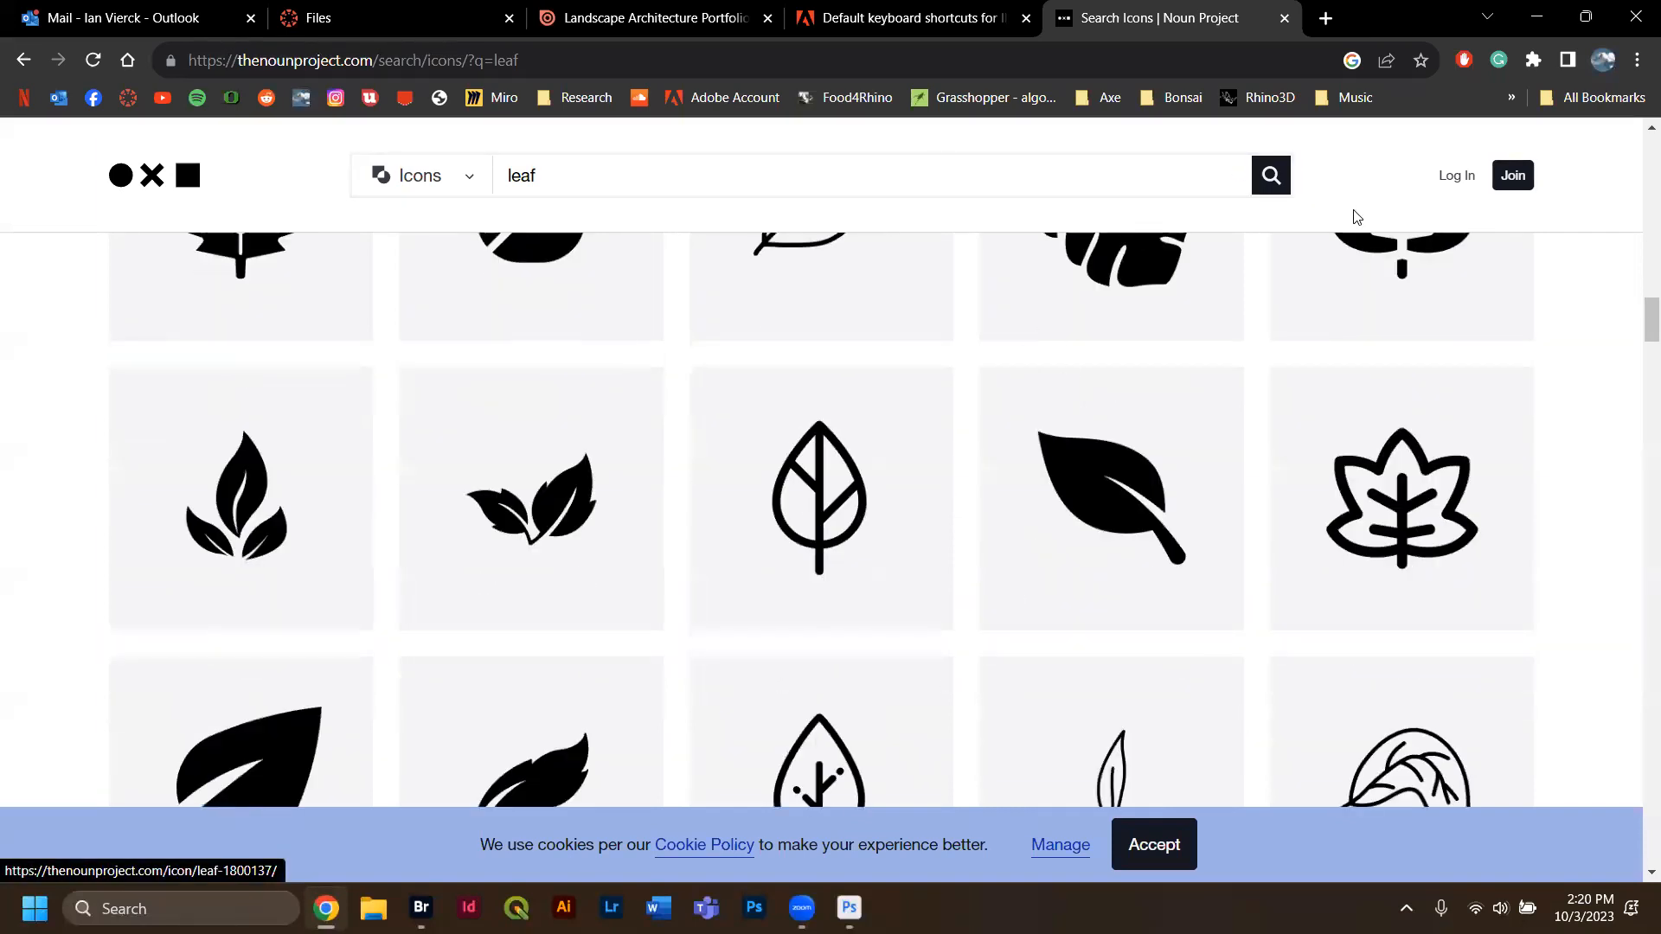
Search Google Images for "oregon white oak leaf".
key("ctrl+l")
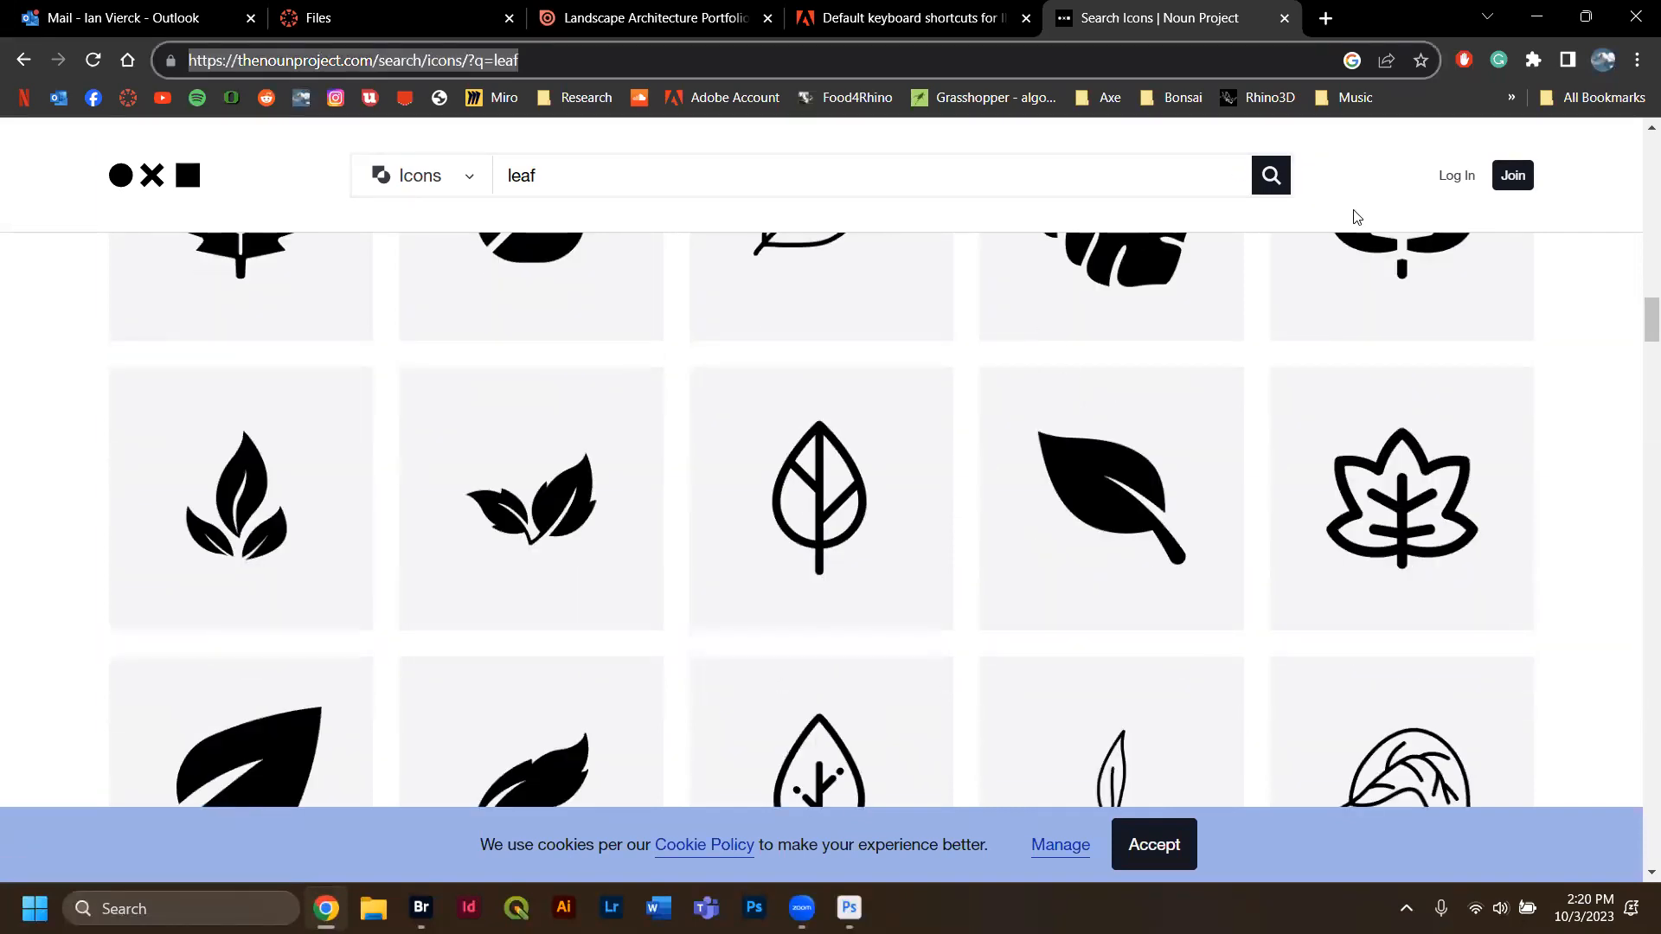
type("orego")
key("BackSpace")
key("BackSpace")
key("BackSpace")
key("BackSpace")
key("BackSpace")
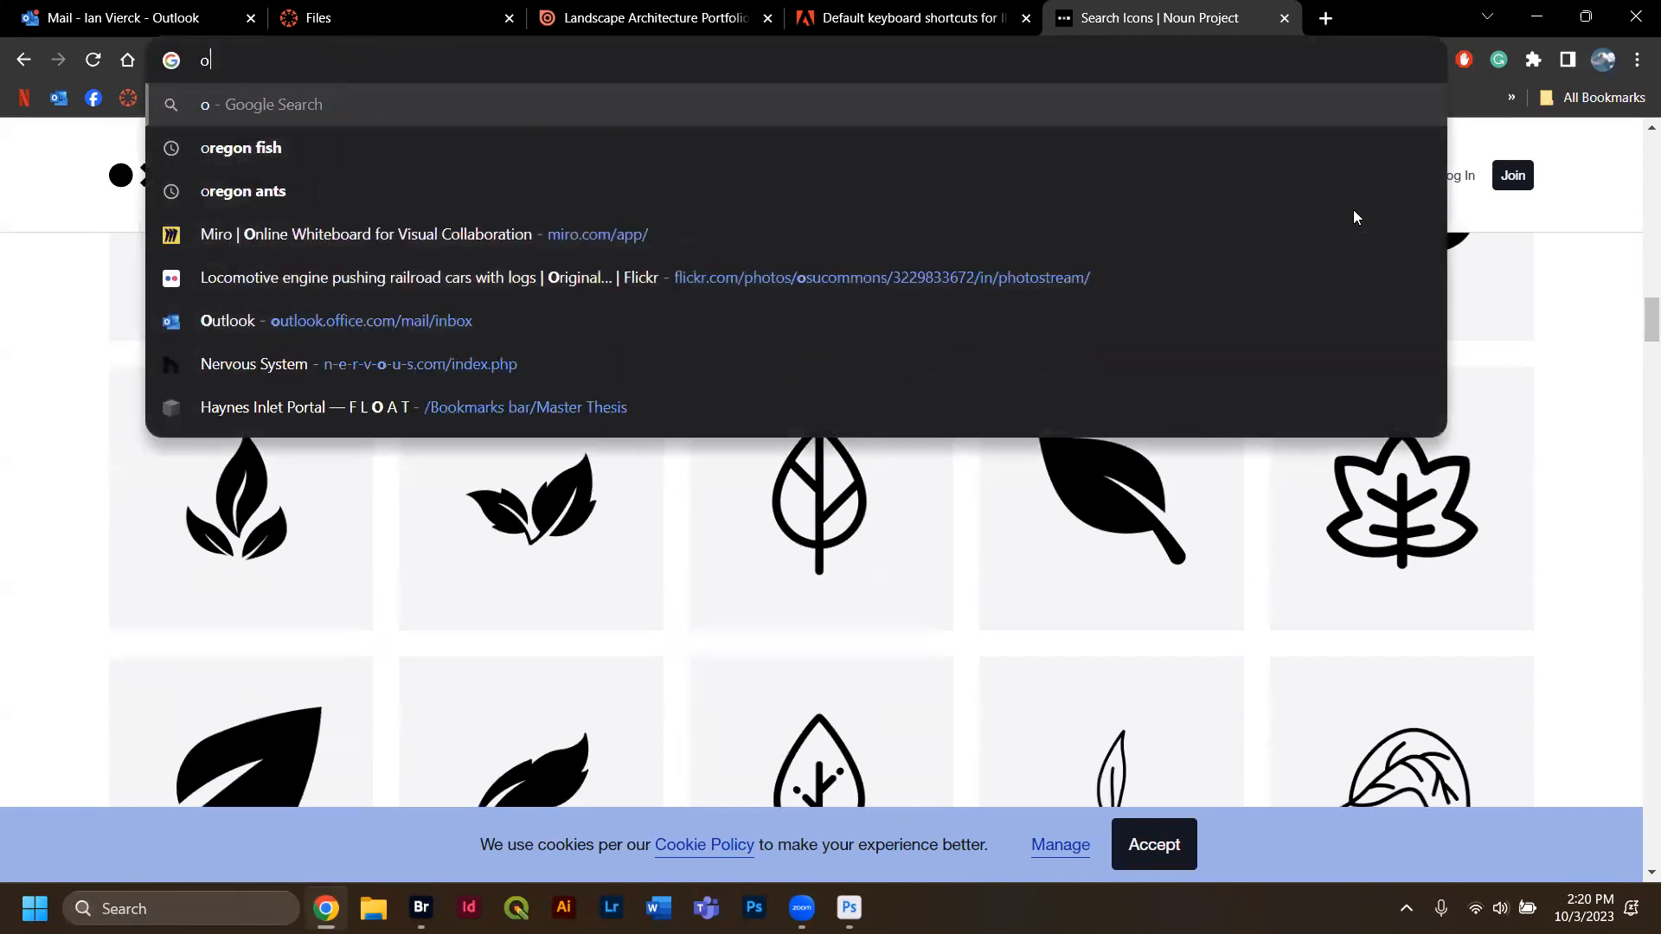
type("regon")
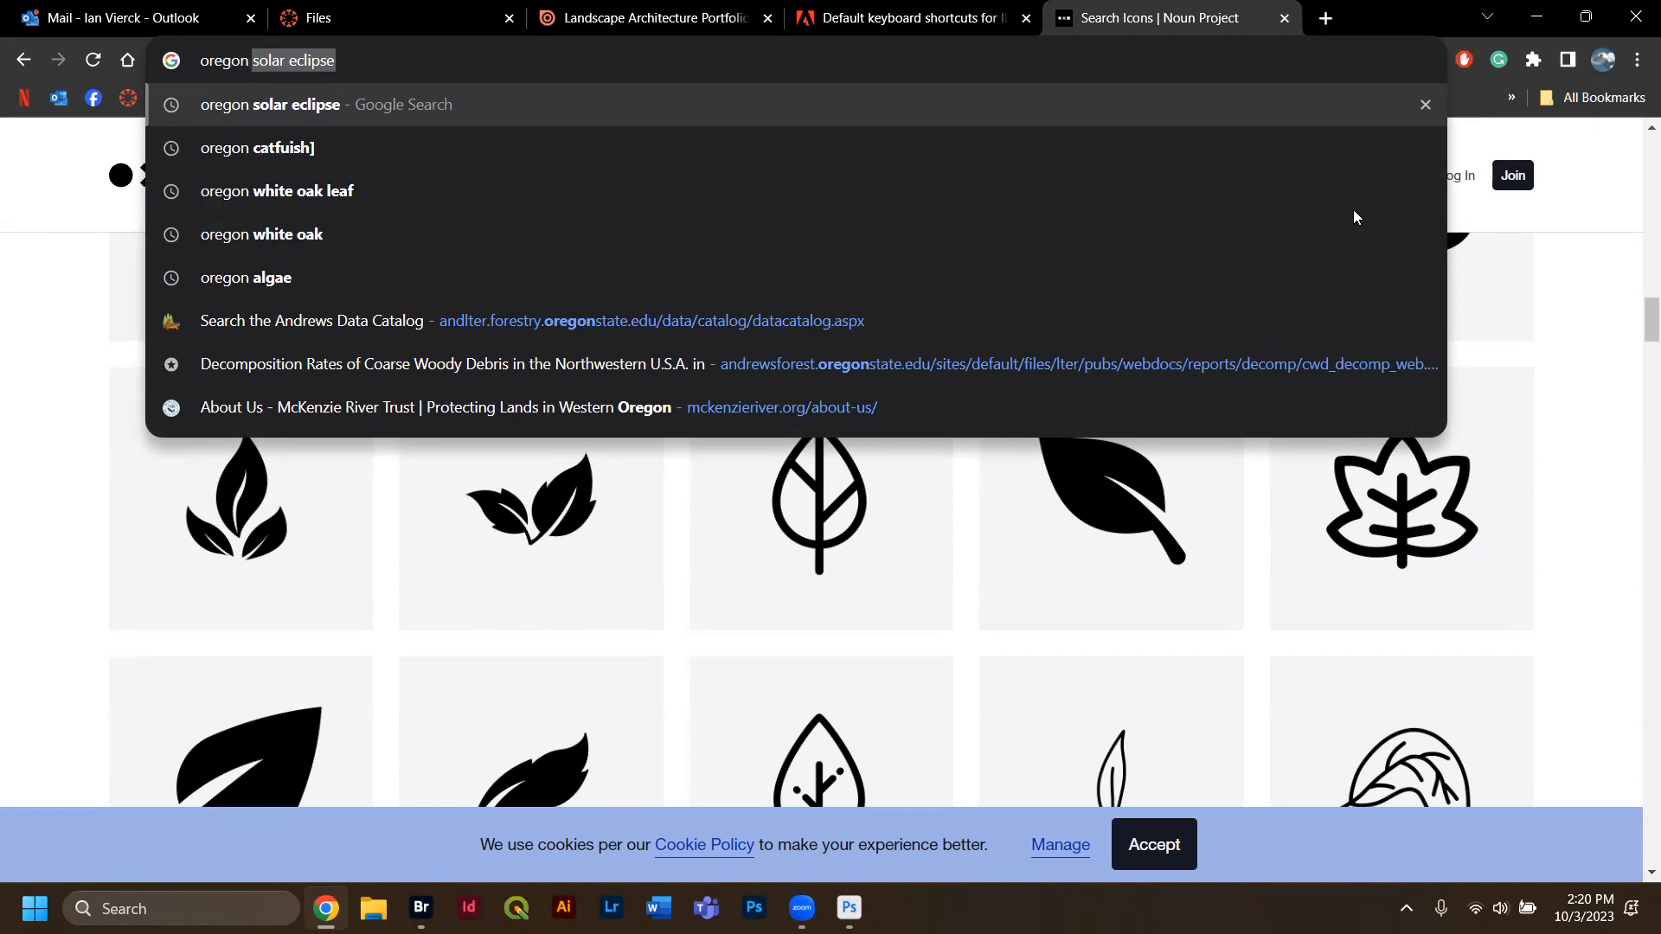
type(" white oak")
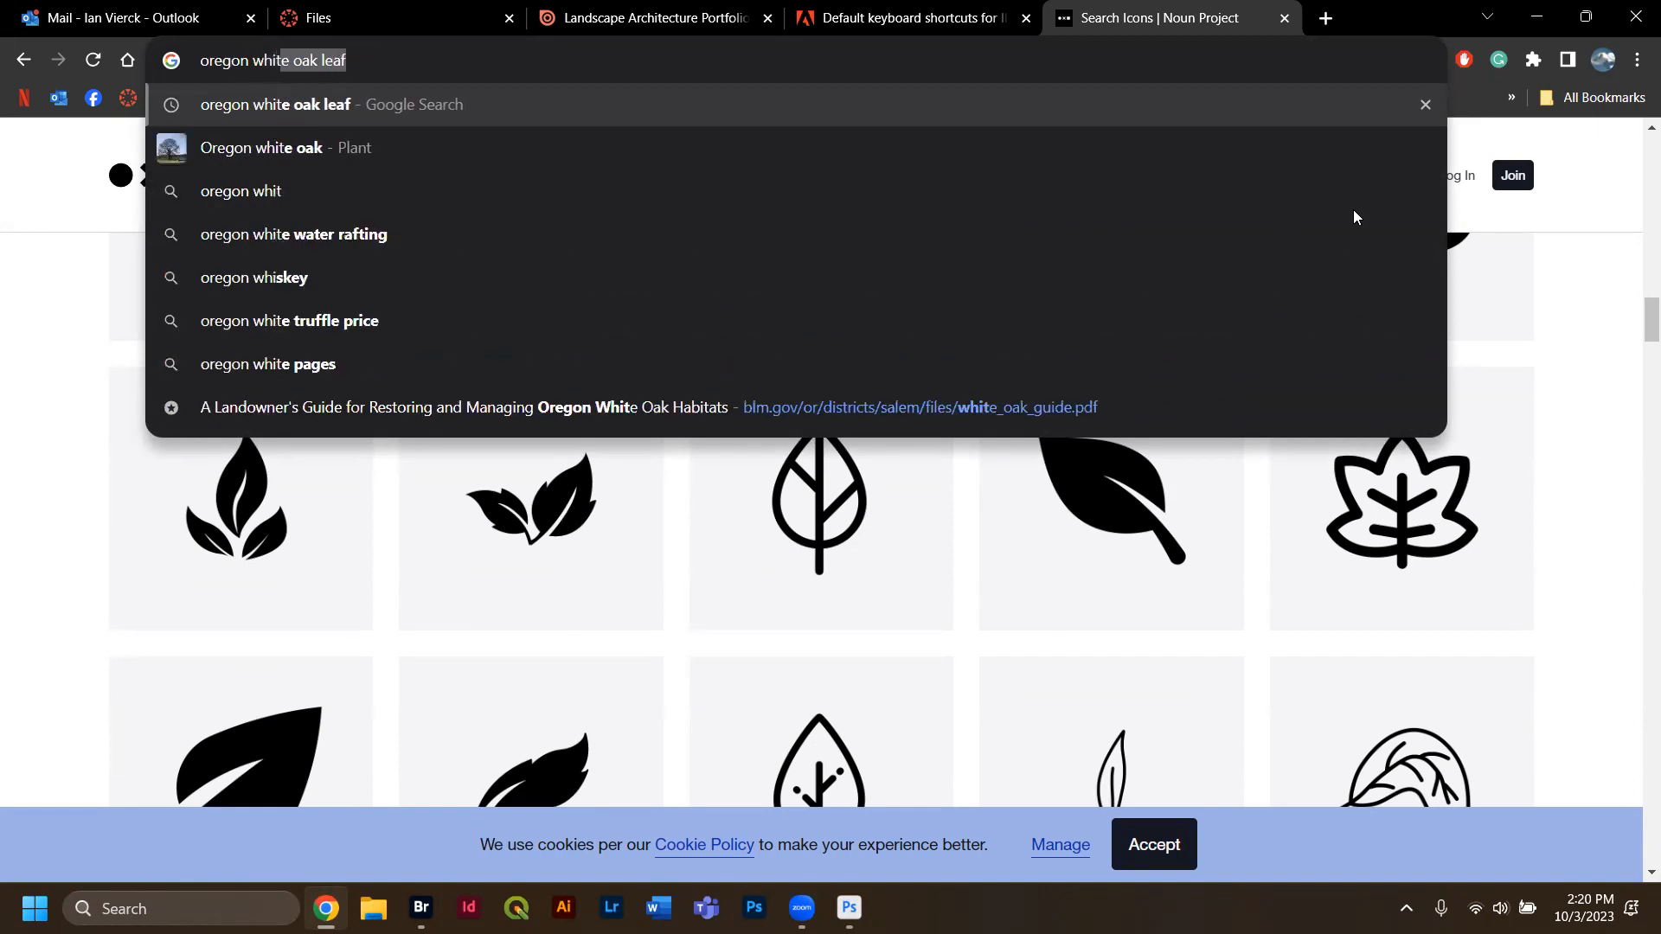
key("Return")
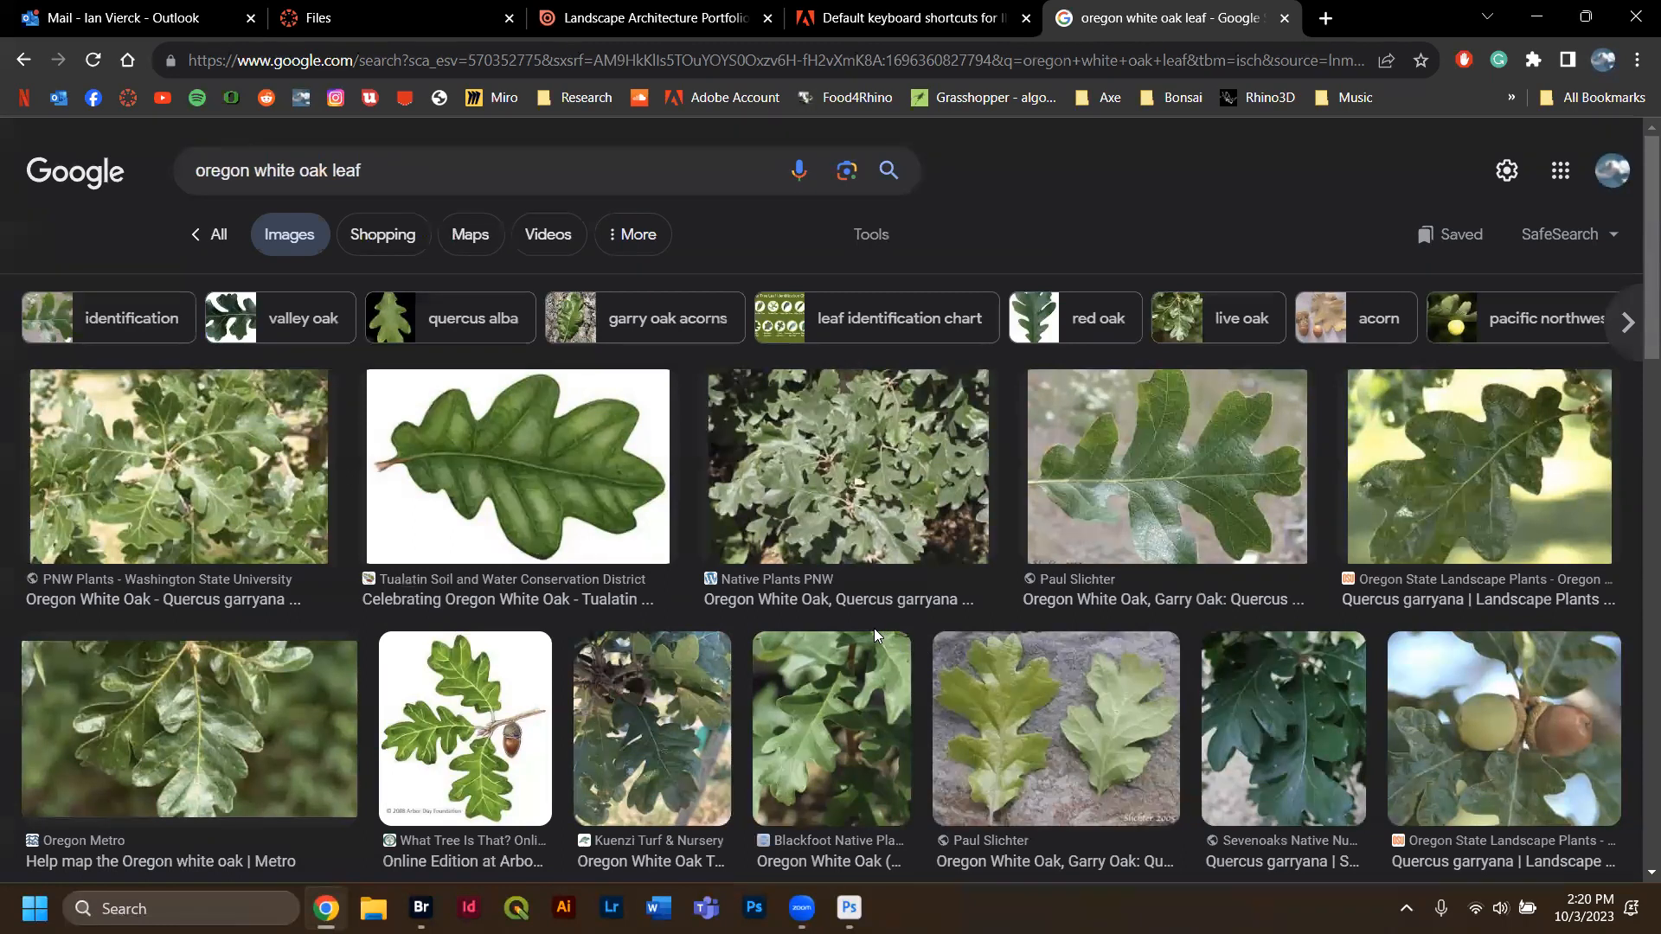
Compare previews of the single leaf illustration and the photo of two leaves on rock.
left_click(522, 482)
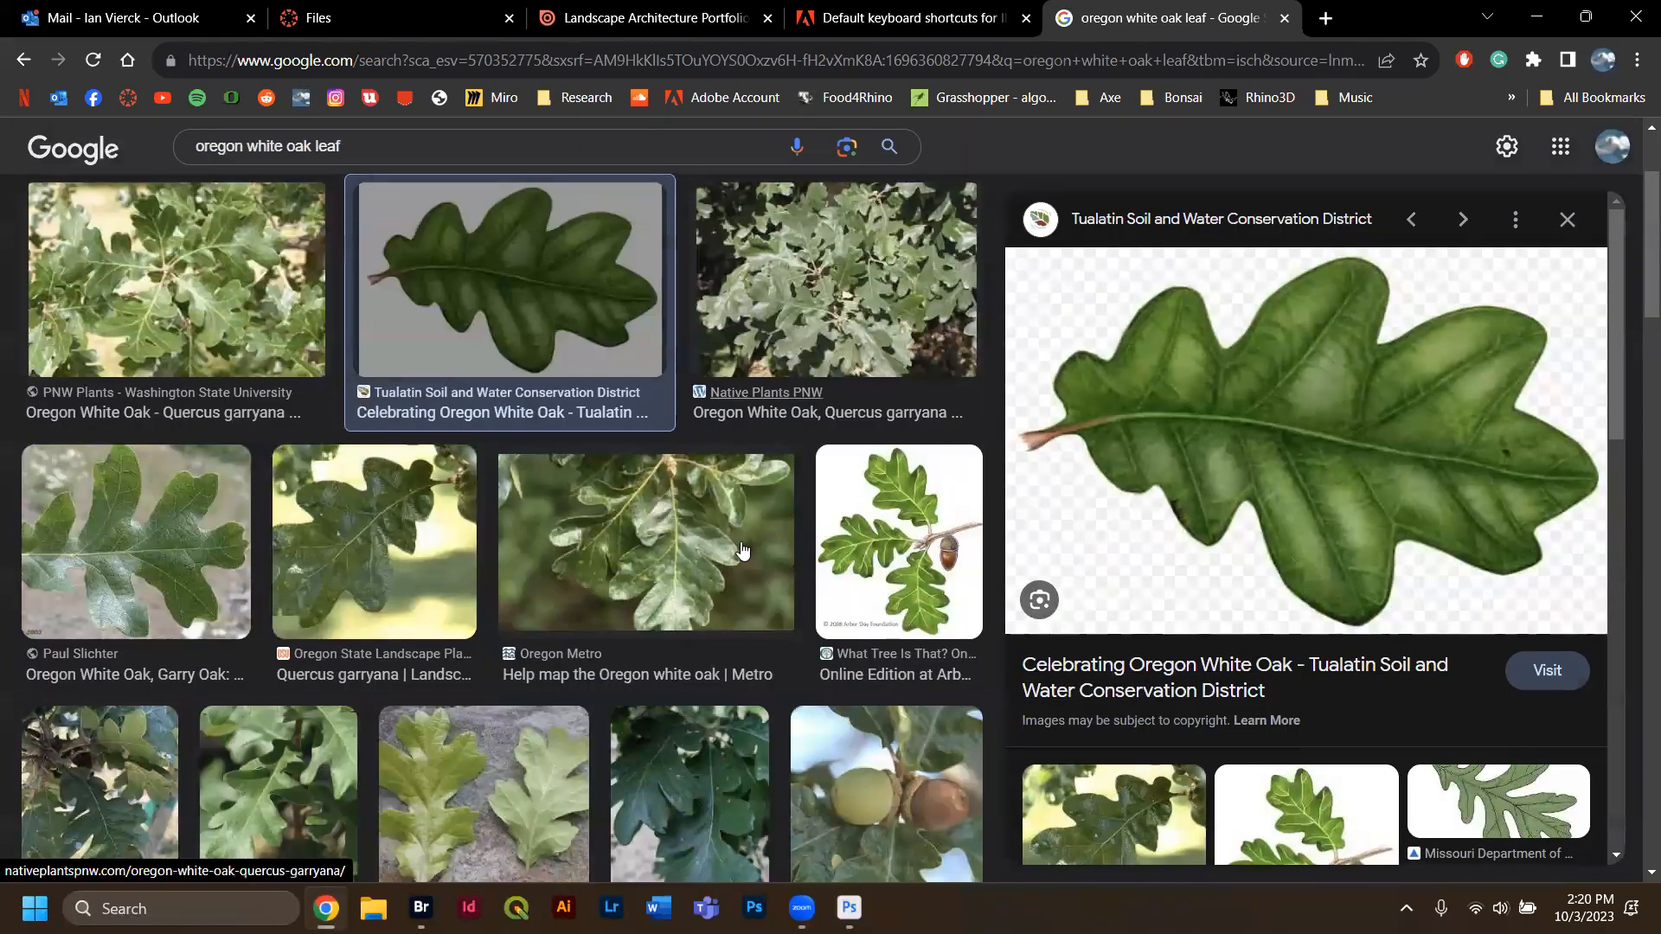
scroll(739, 557, "down", 5)
left_click(461, 382)
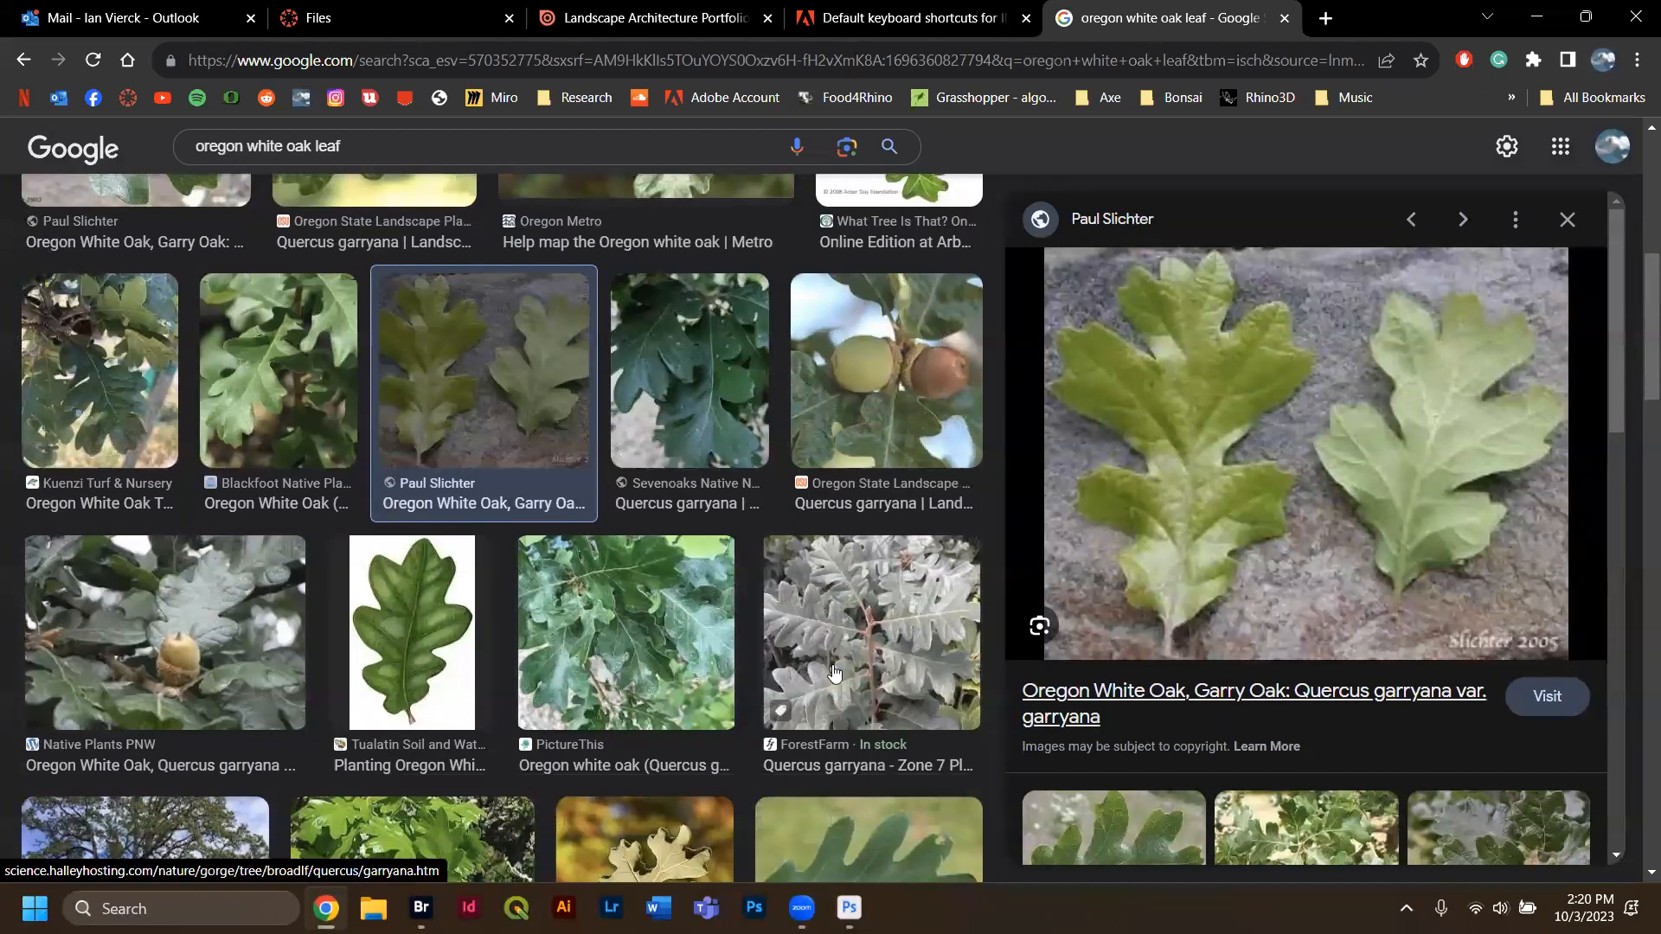
scroll(412, 617, "up", 8)
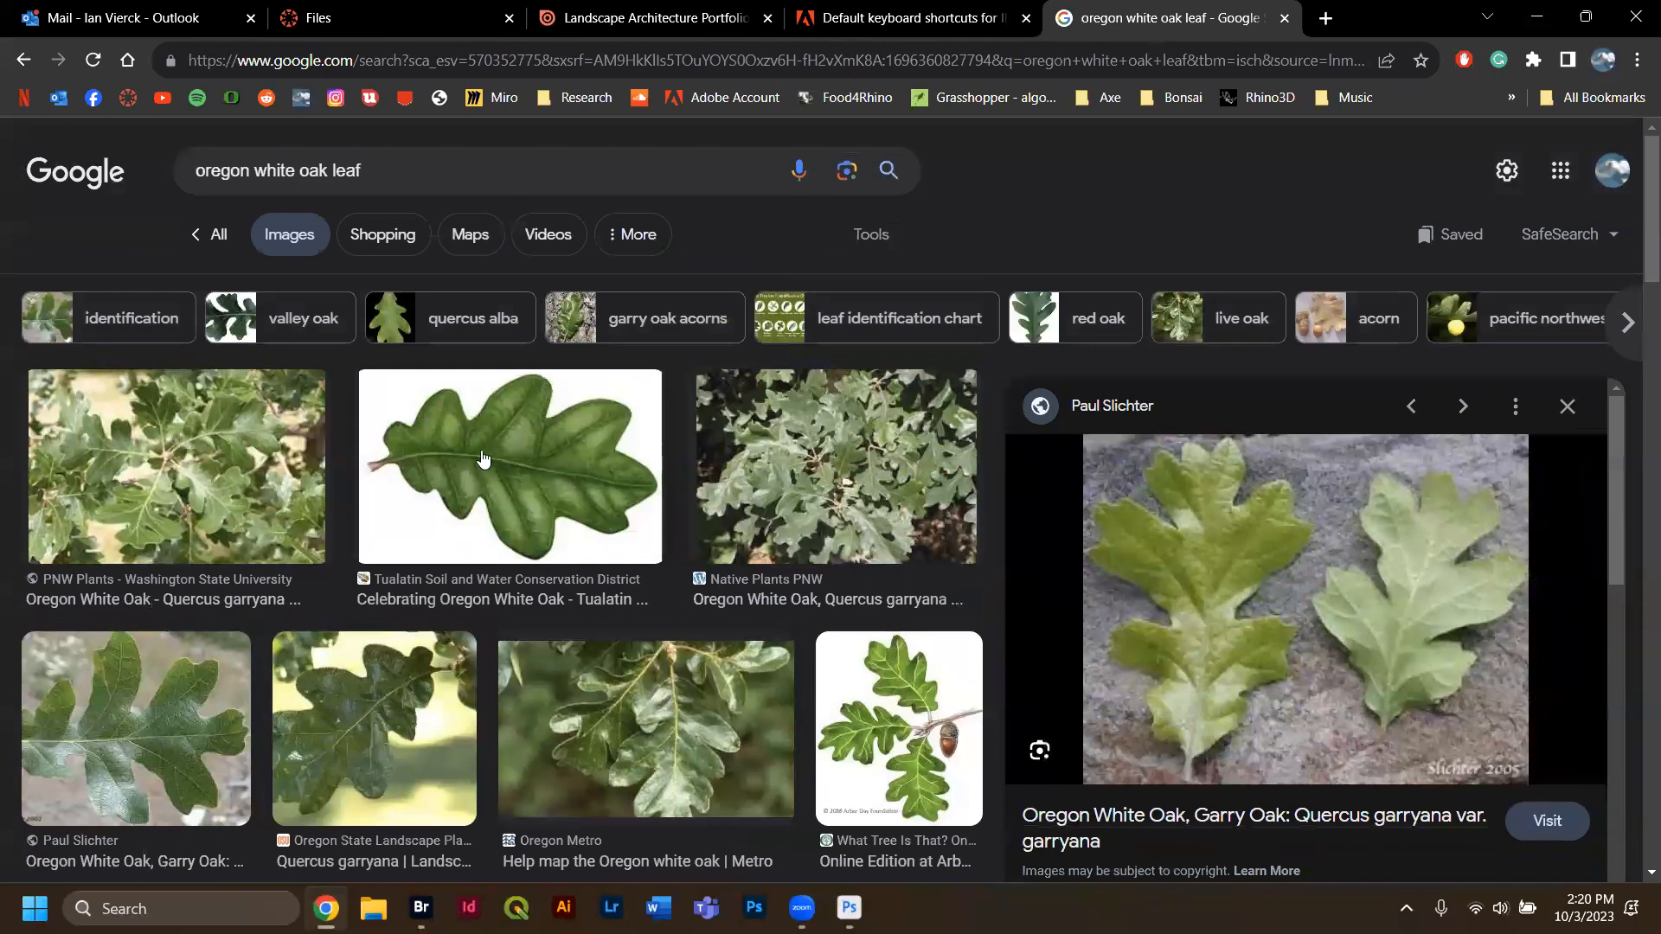
Save the single Oregon white oak leaf illustration as a PNG in the Week2 folder, and bring up that folder in Adobe Bridge.
left_click(541, 502)
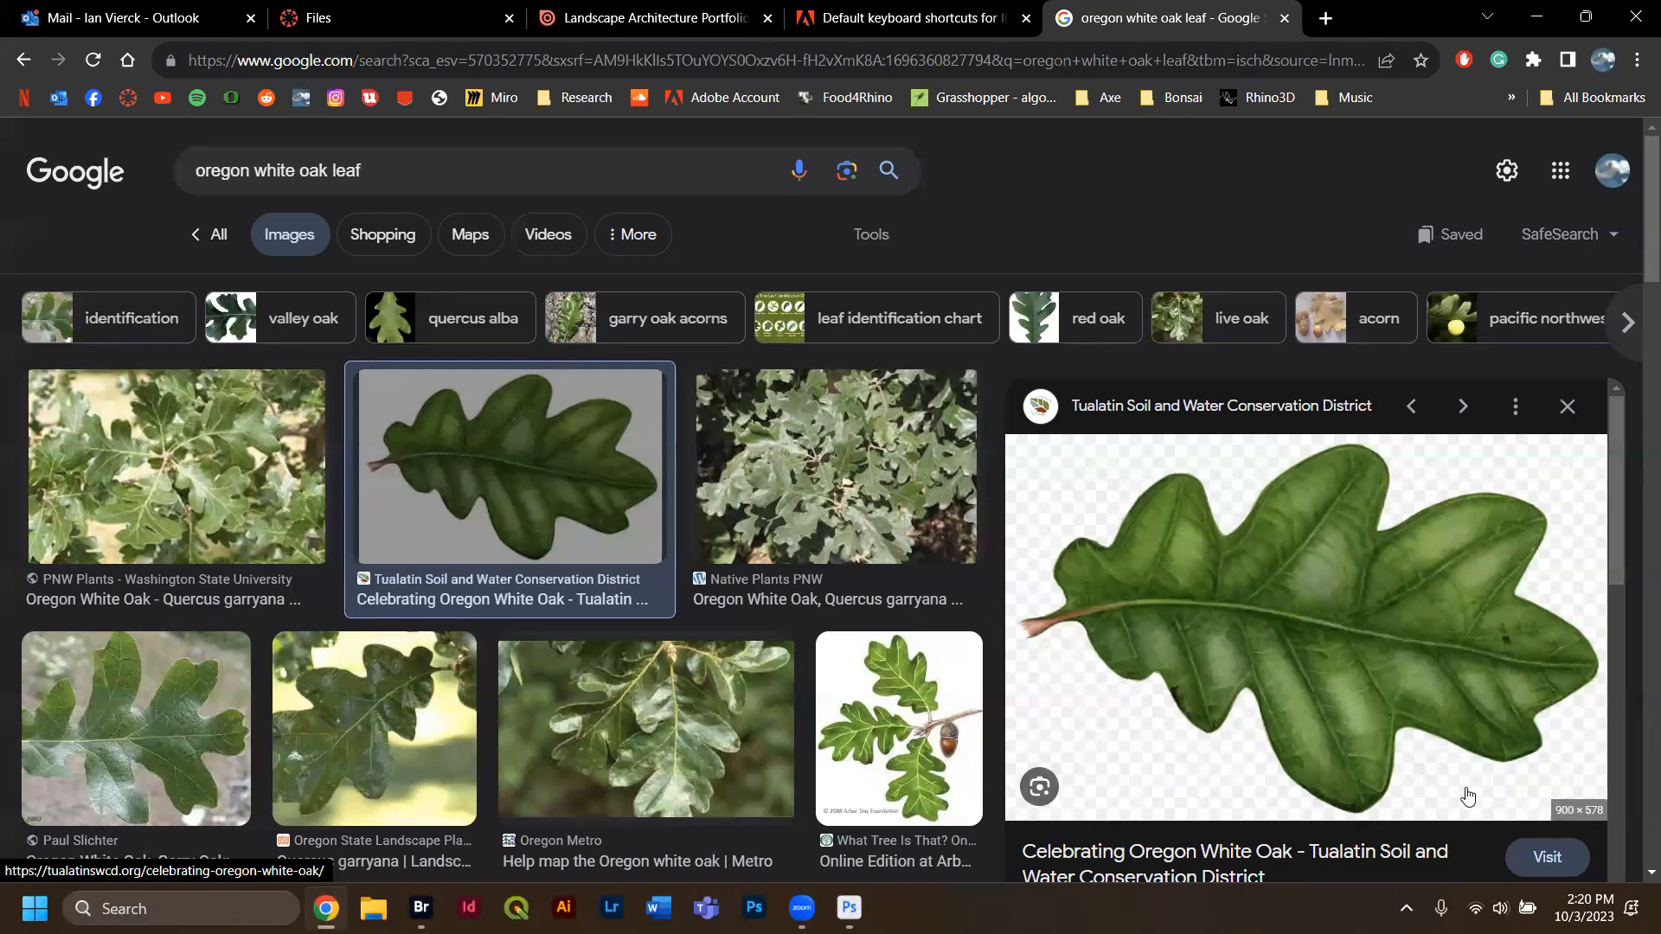
right_click(1390, 703)
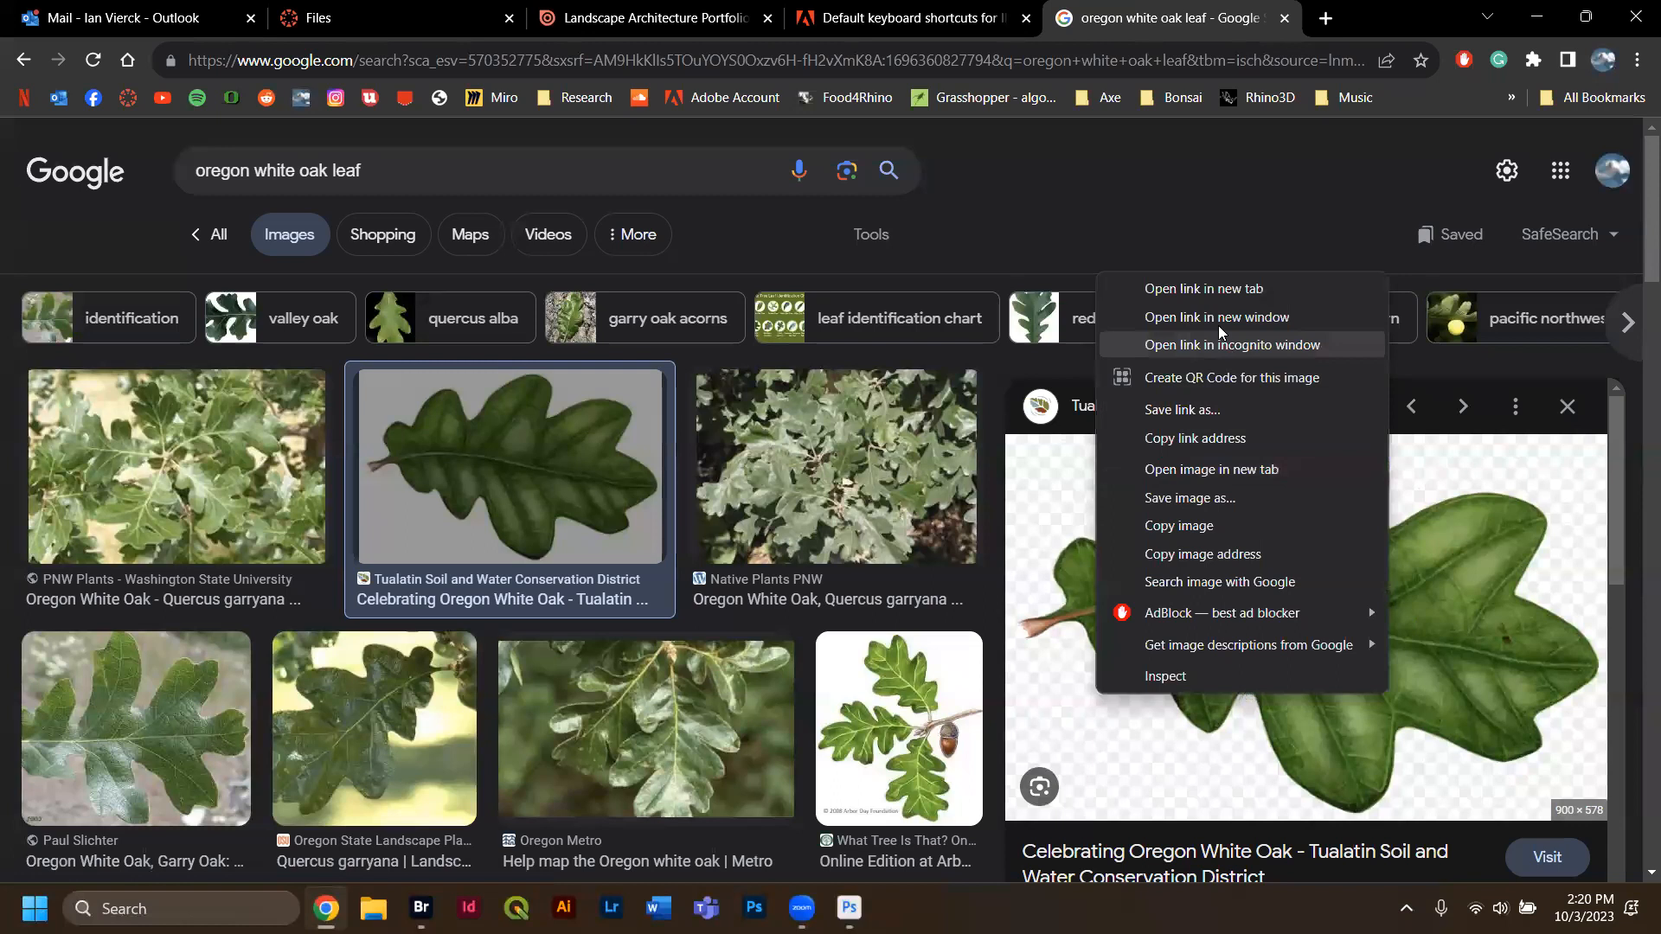
left_click(1209, 511)
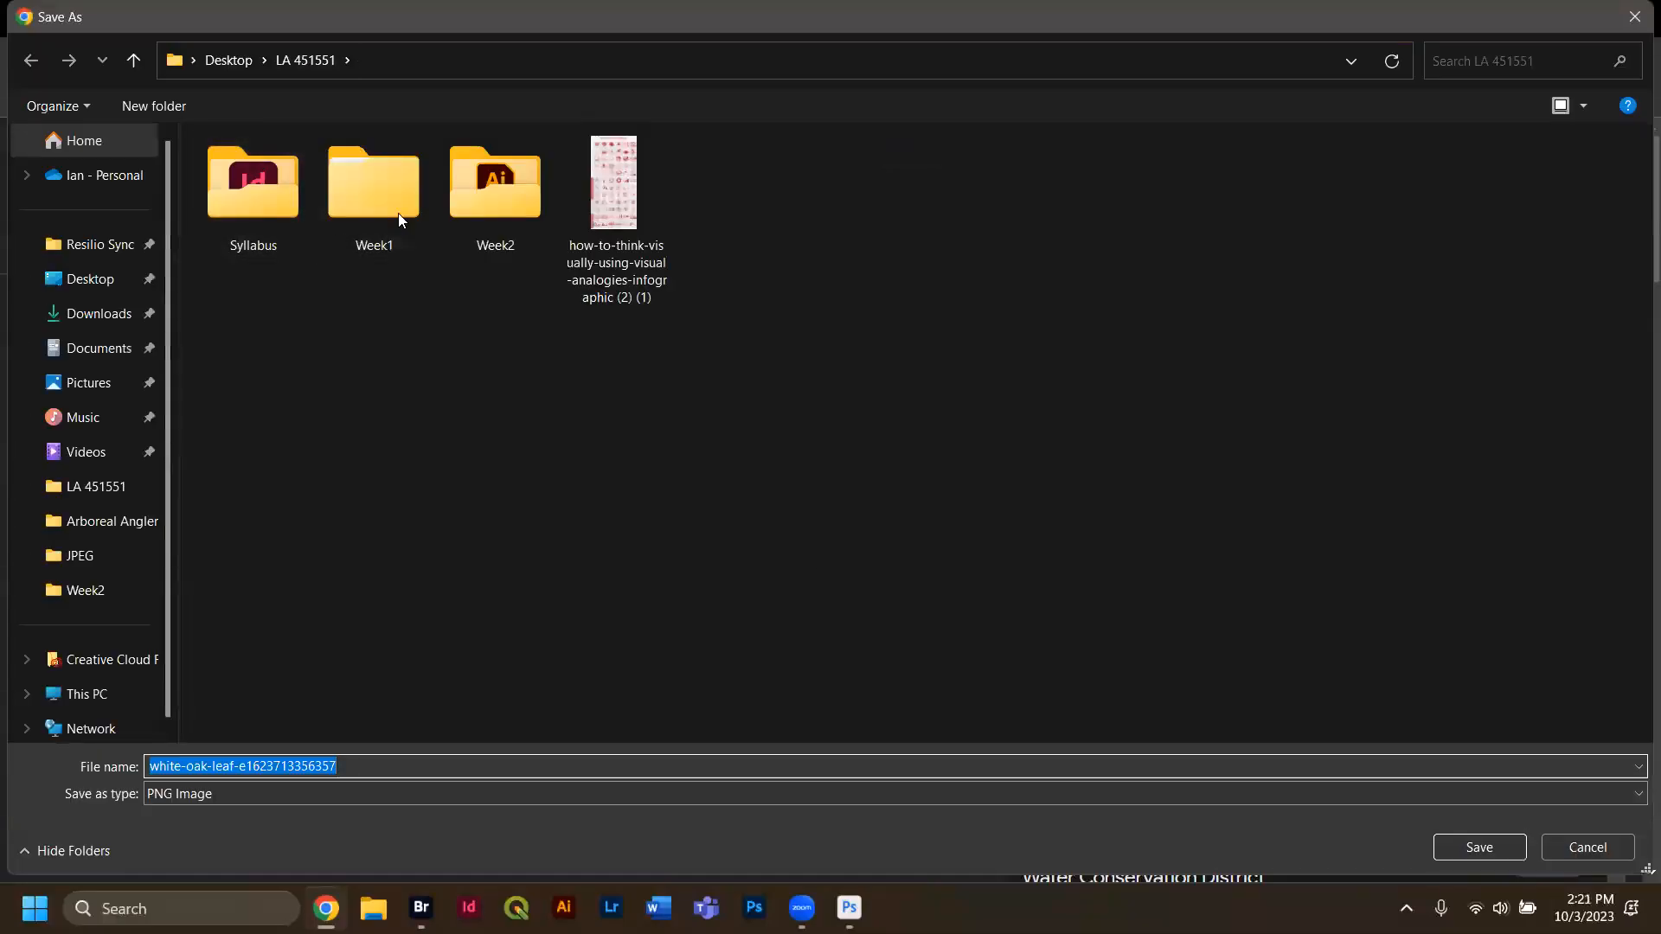
double_click(530, 213)
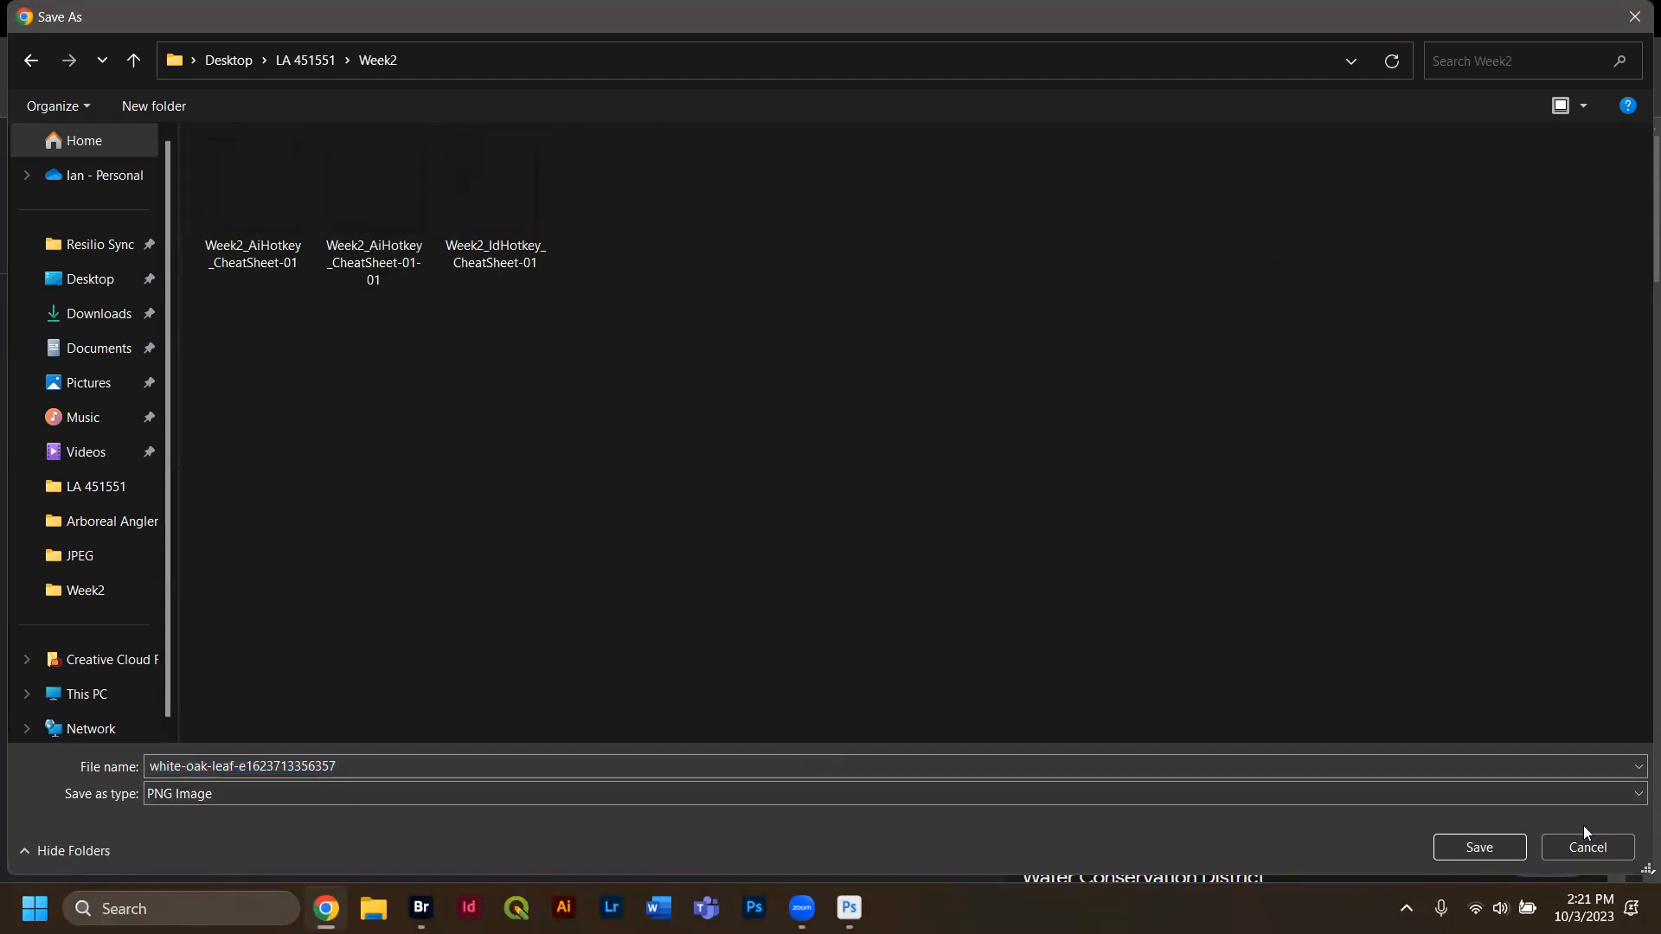
left_click(1459, 855)
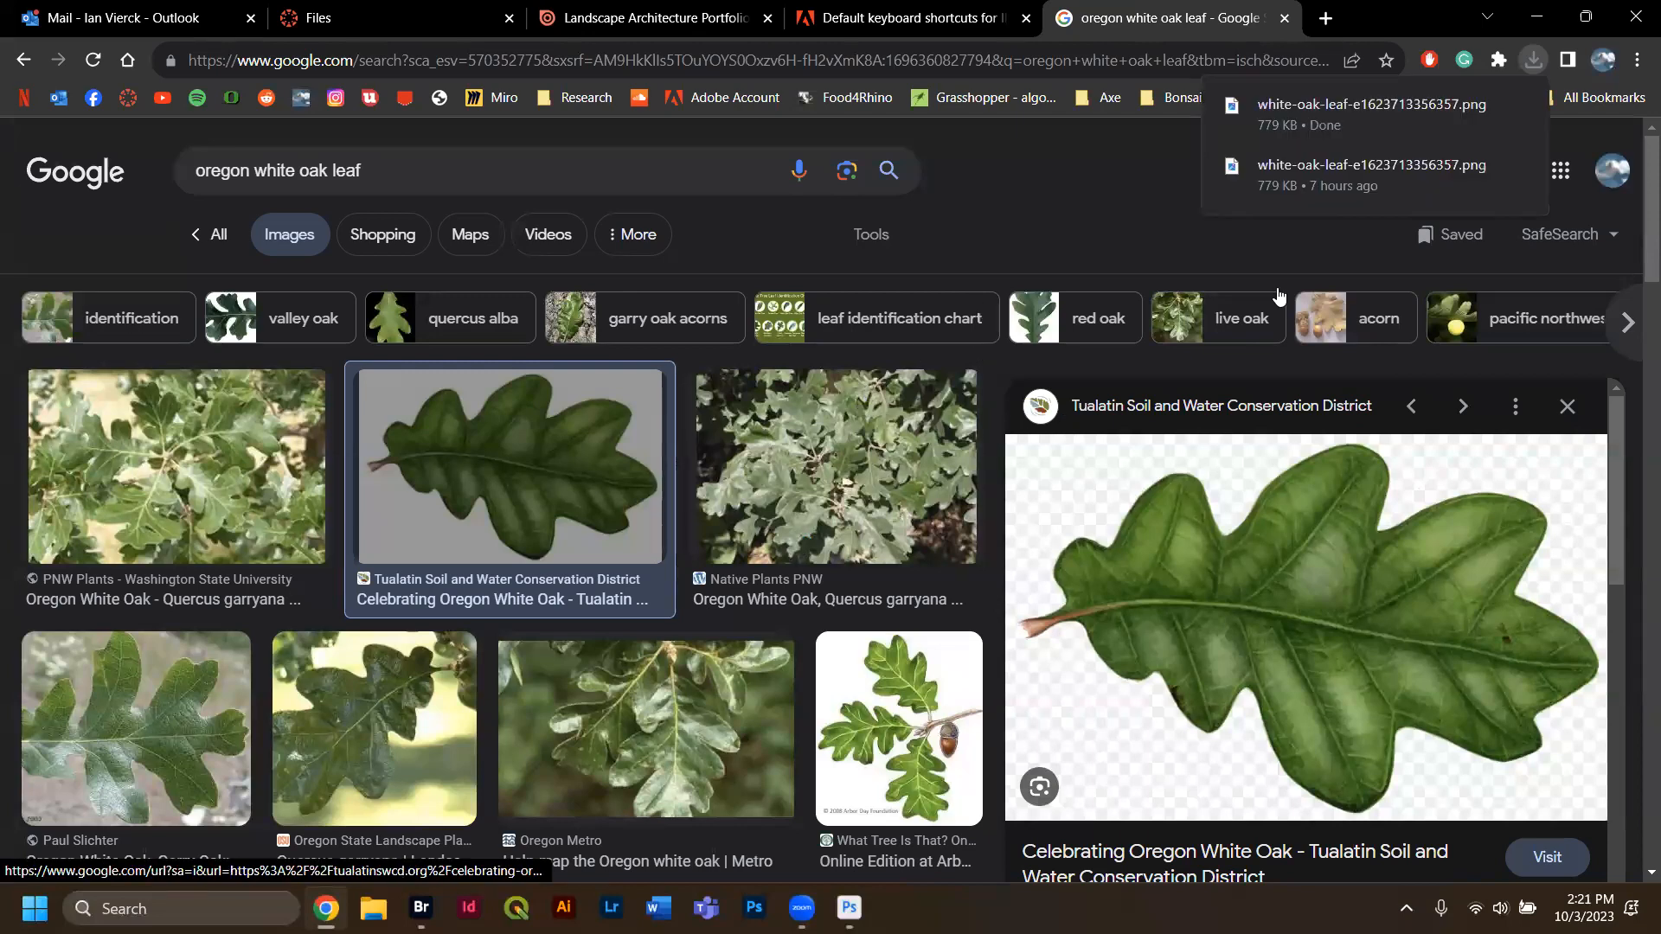
key("alt+Tab")
left_click(1526, 10)
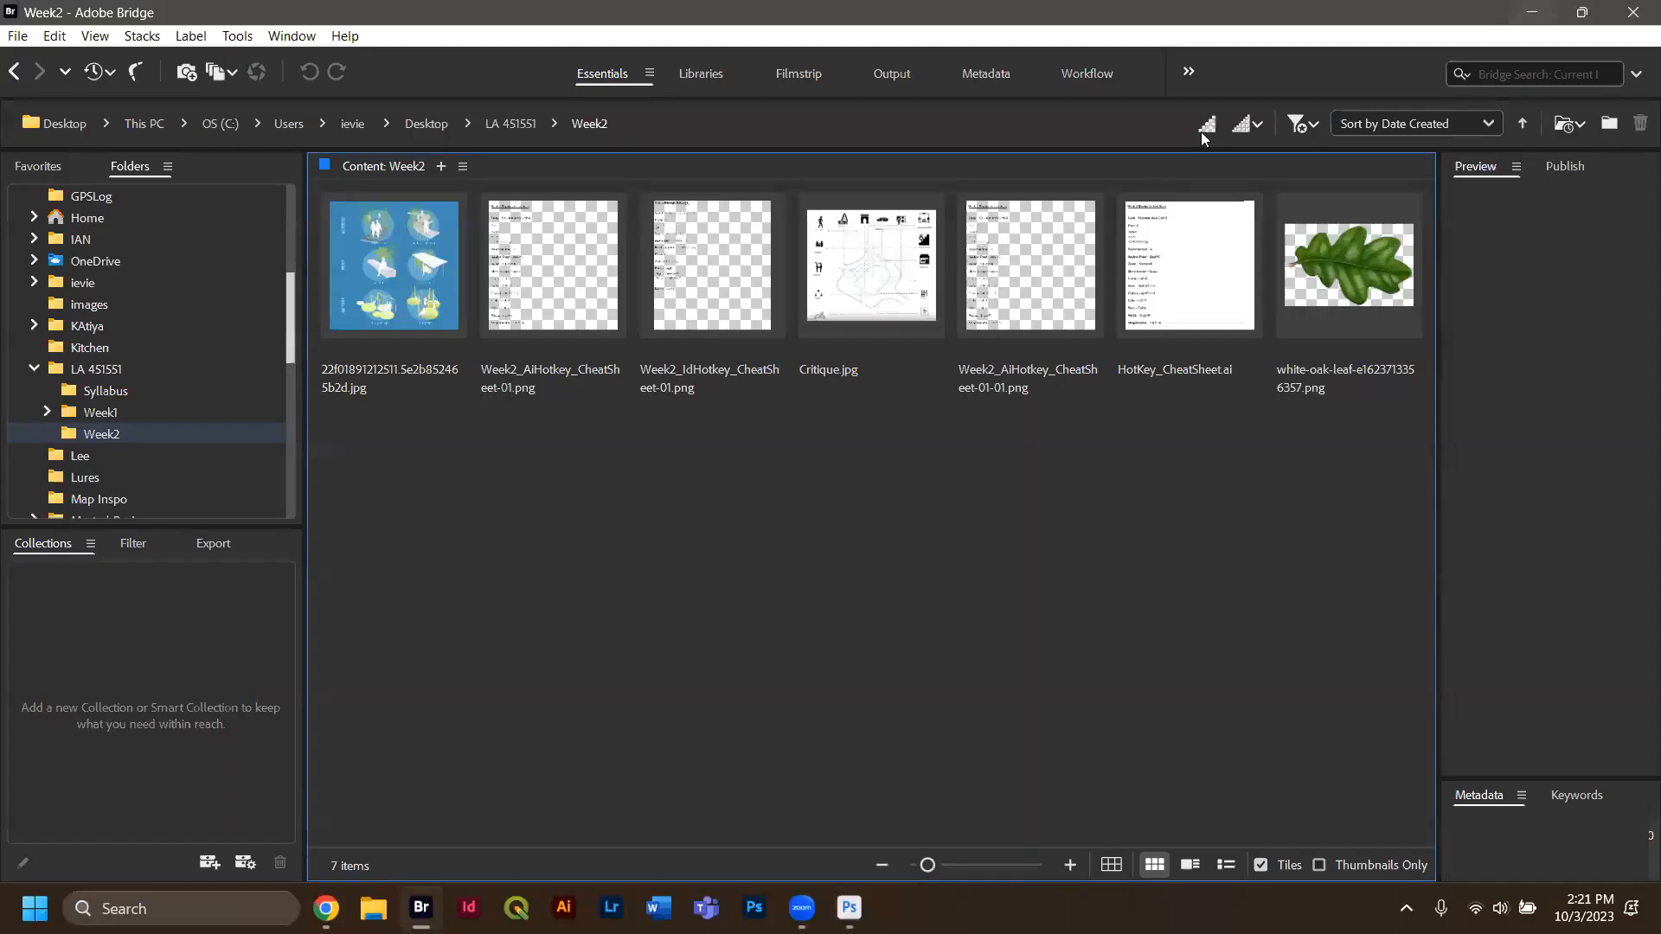
In Illustrator, create a 17 x 11 in landscape CMYK print document named "Template".
left_click(564, 907)
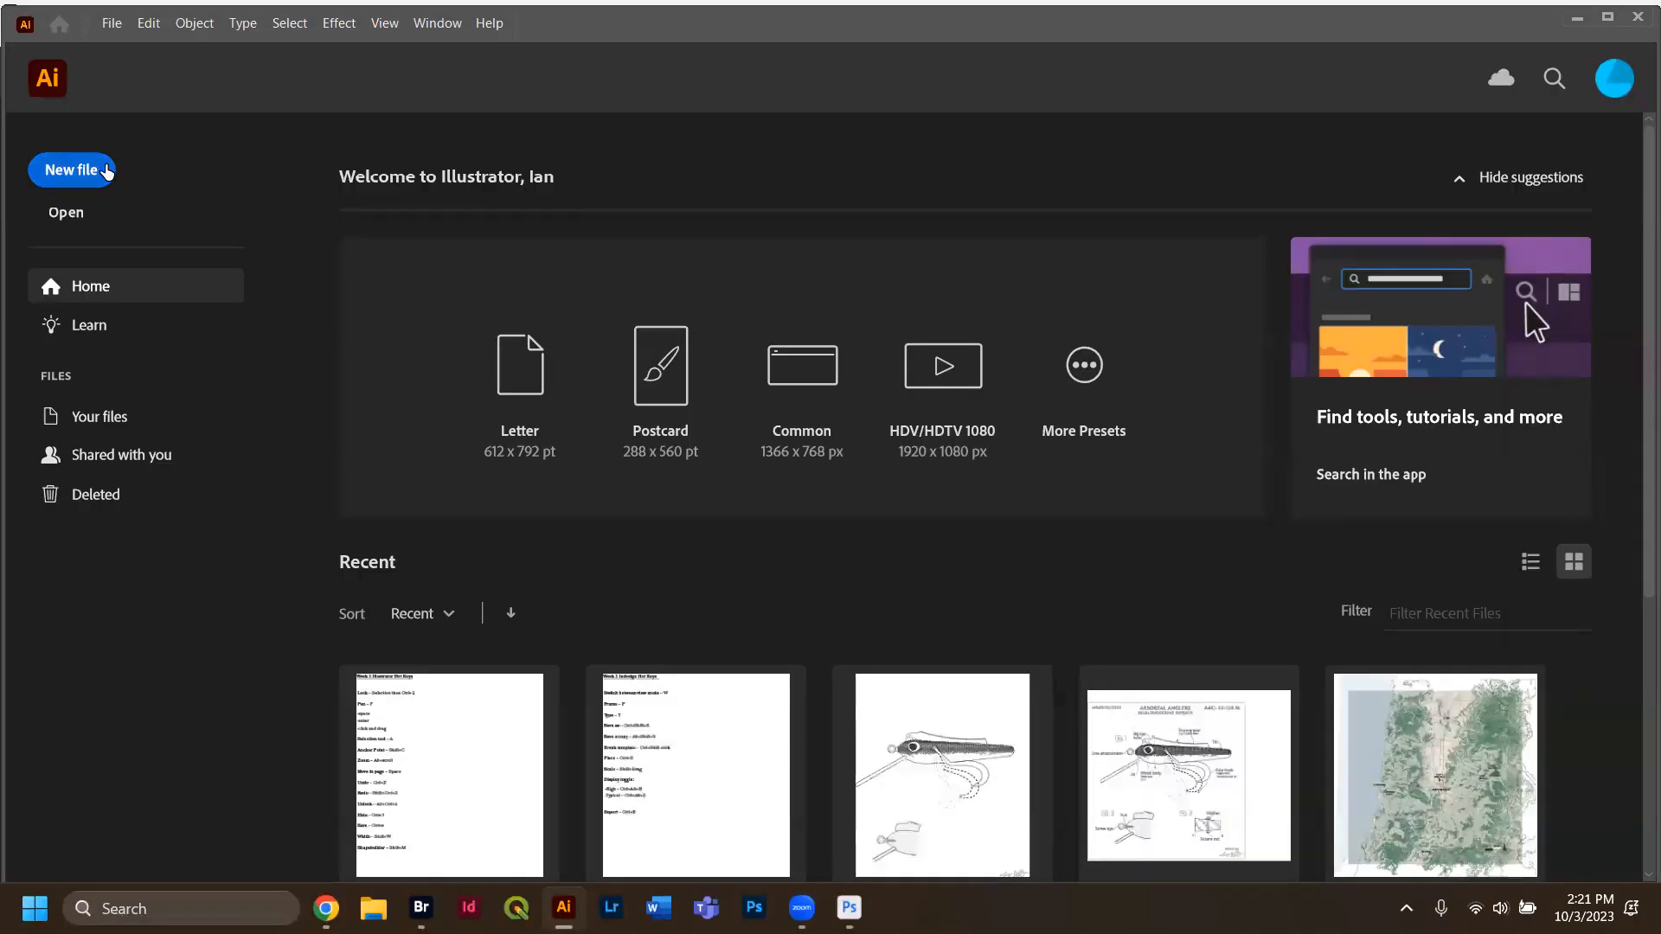
left_click(106, 172)
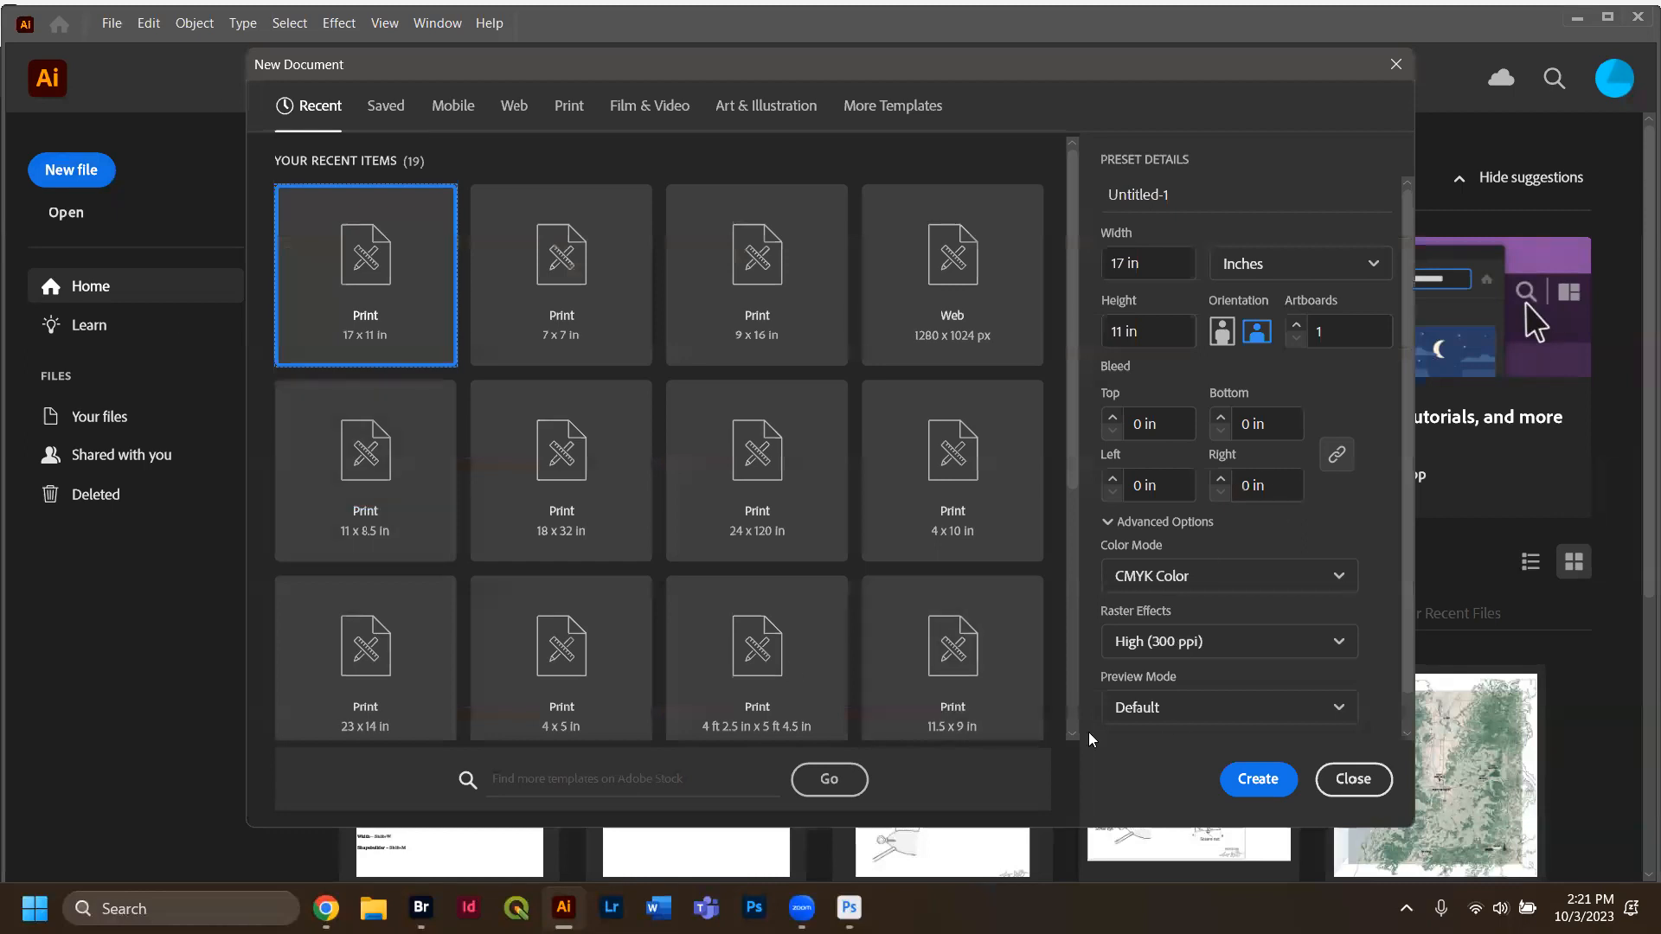
left_click(1159, 195)
left_click(1191, 196)
key("ctrl+a")
type("Tempal")
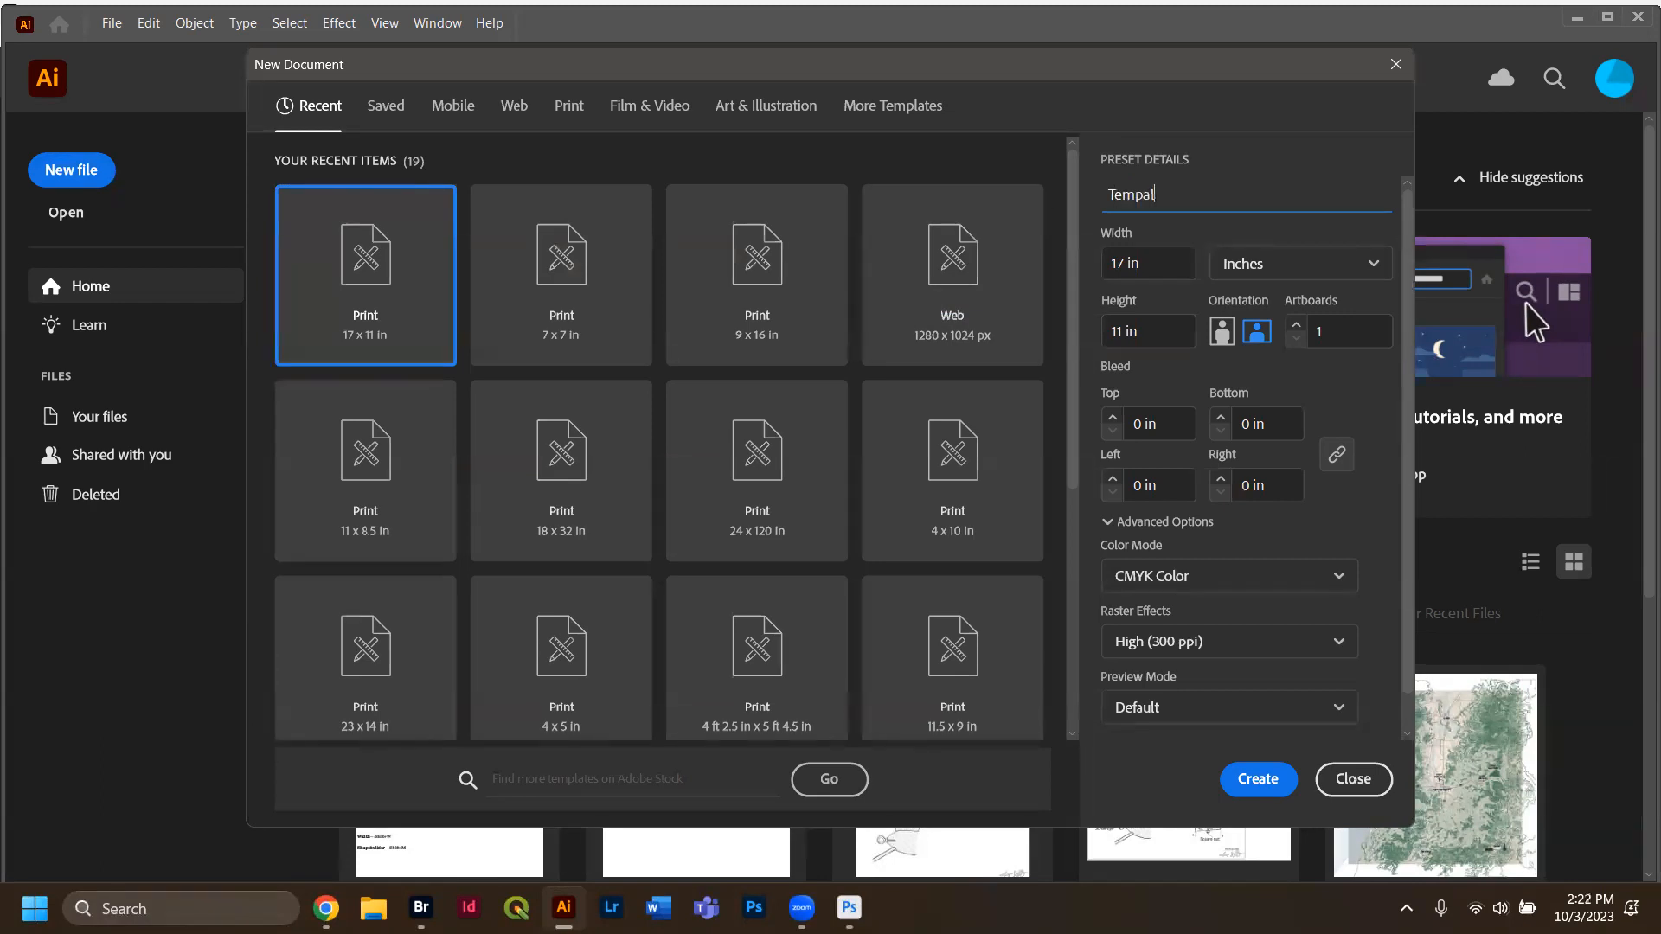
key("BackSpace")
key("BackSpace")
left_click(1116, 264)
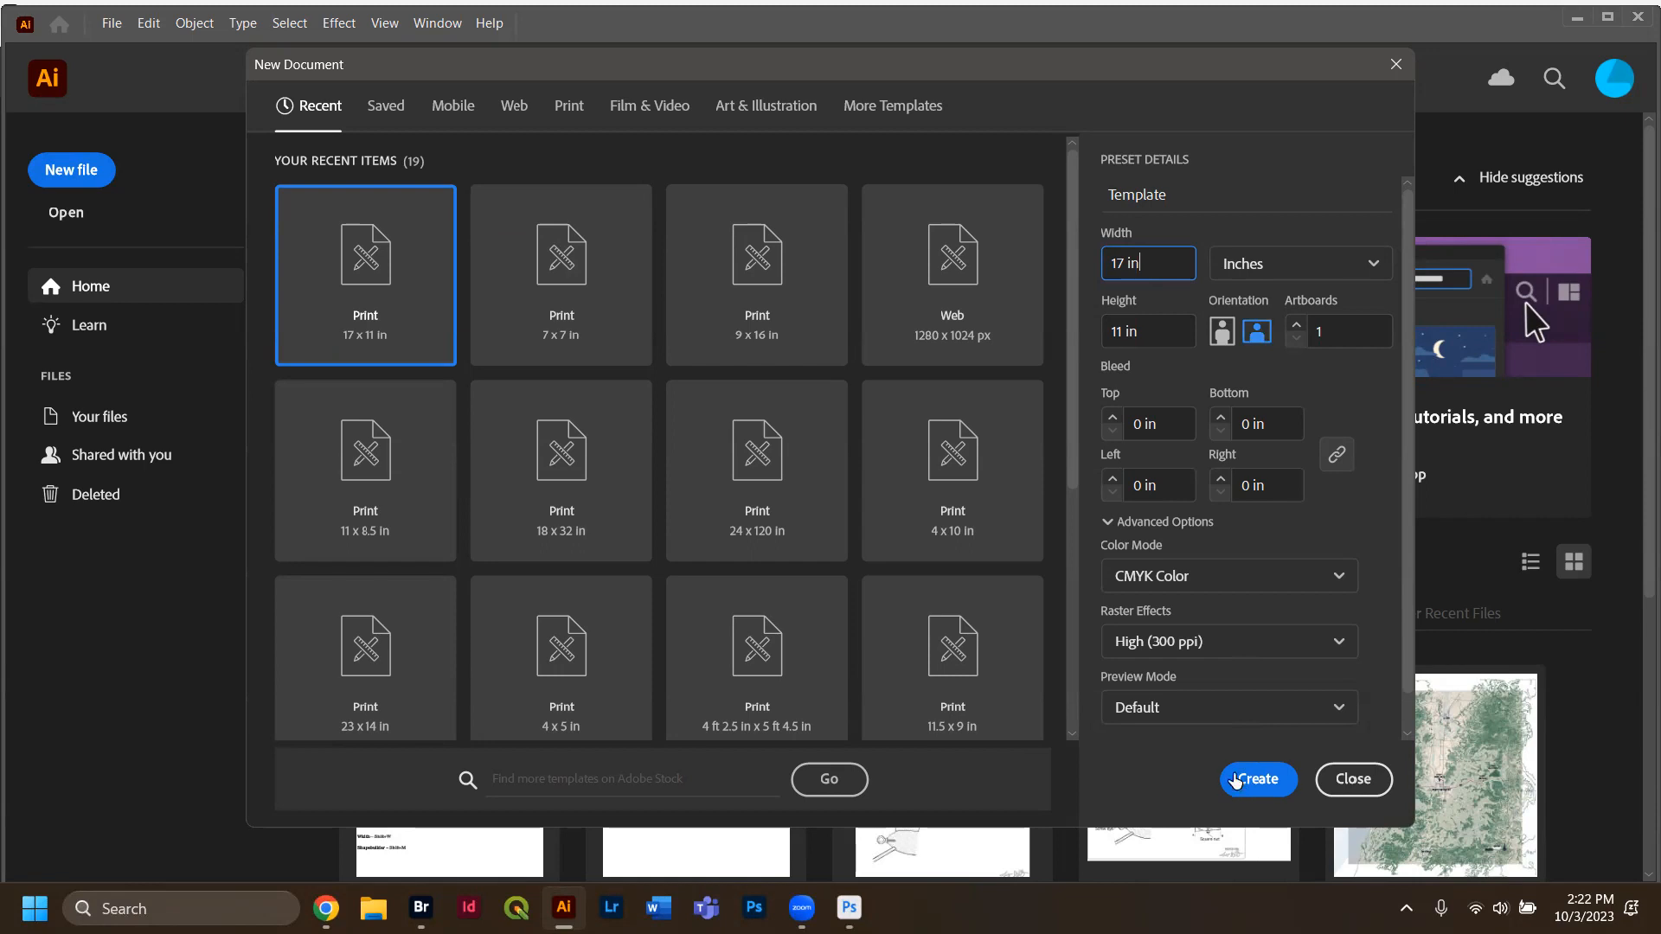
left_click(1253, 785)
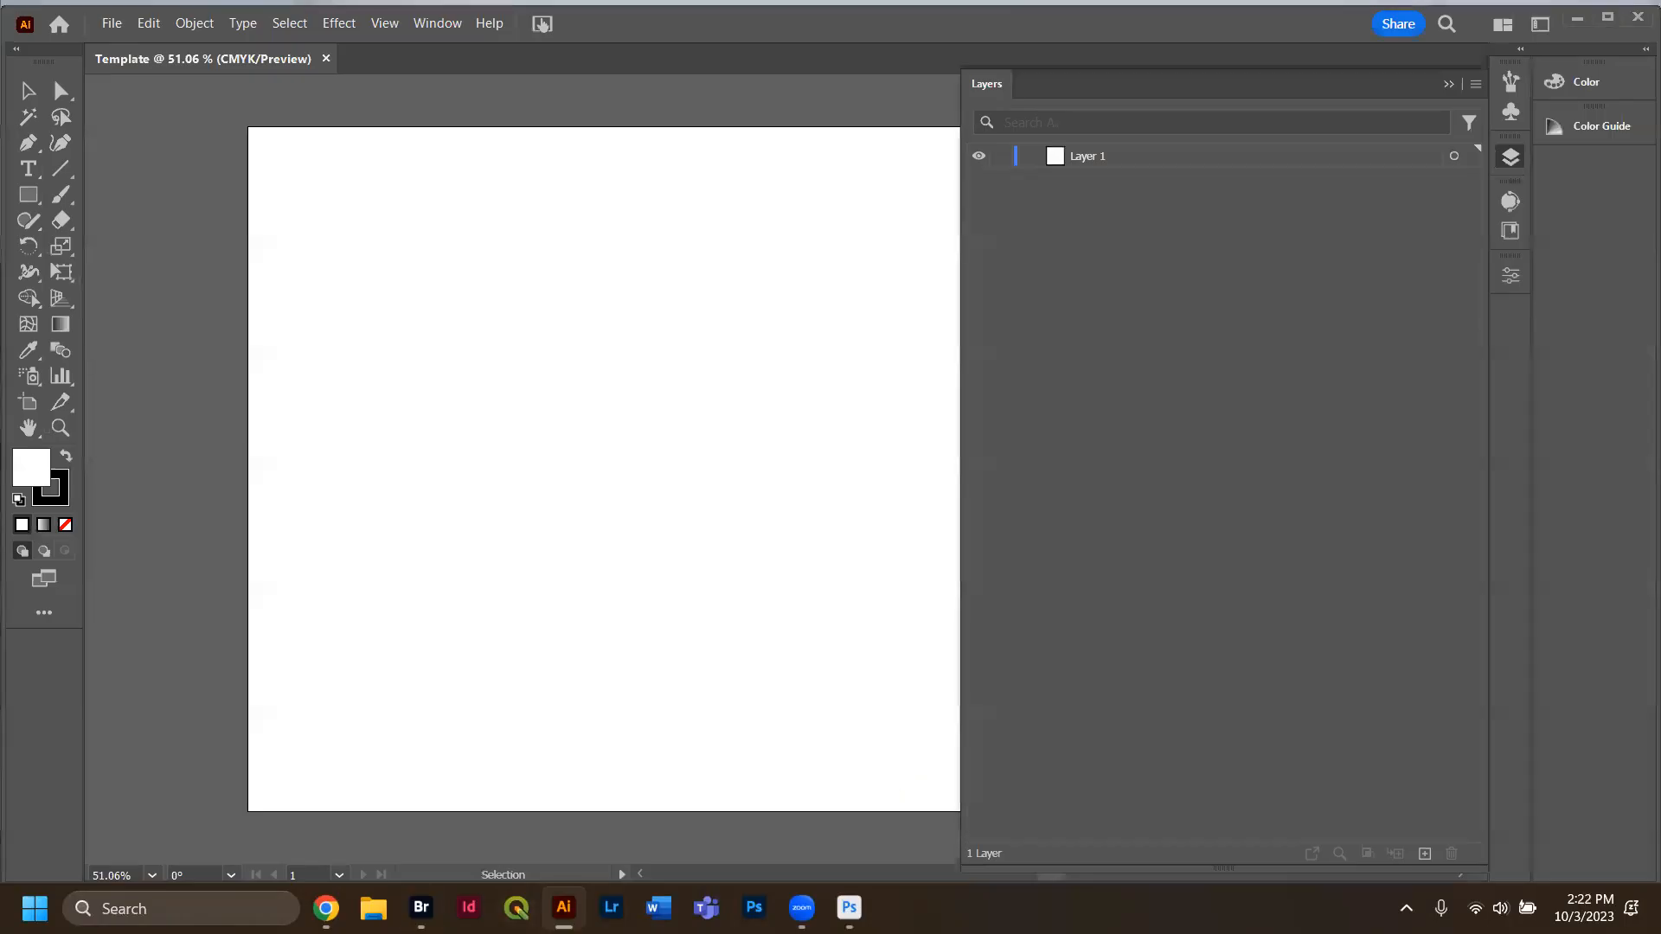
Switch to Adobe Bridge, show the Week2 folder, and narrow the window so the Illustrator artboard is visible beside it.
left_click(437, 896)
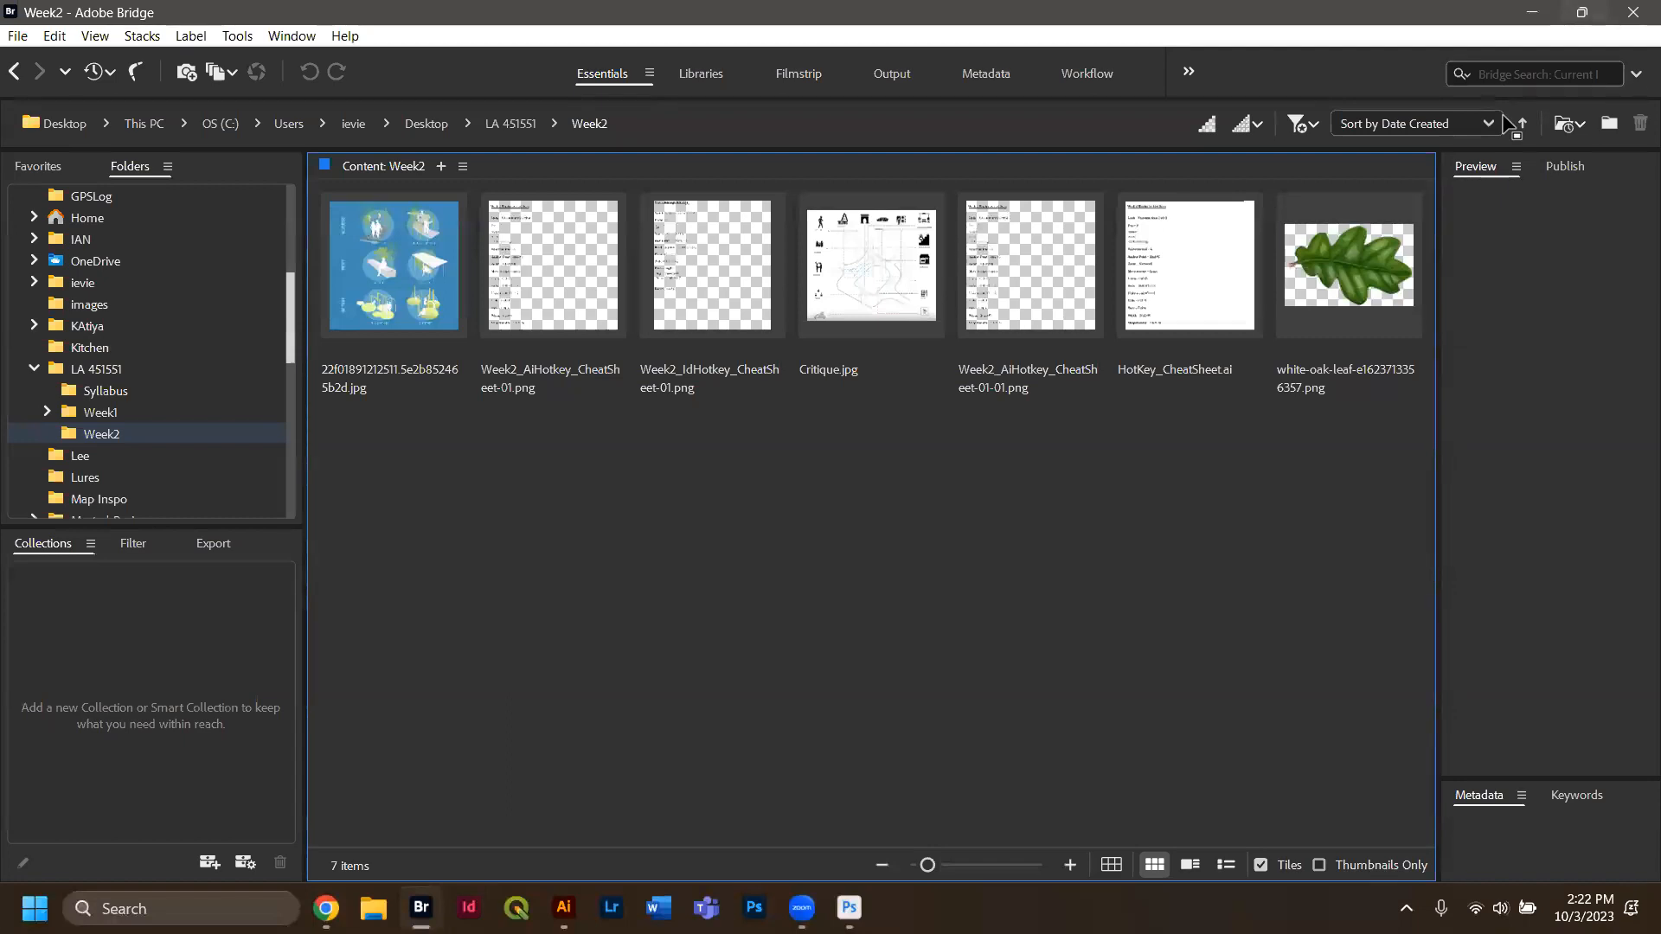
left_click(1582, 12)
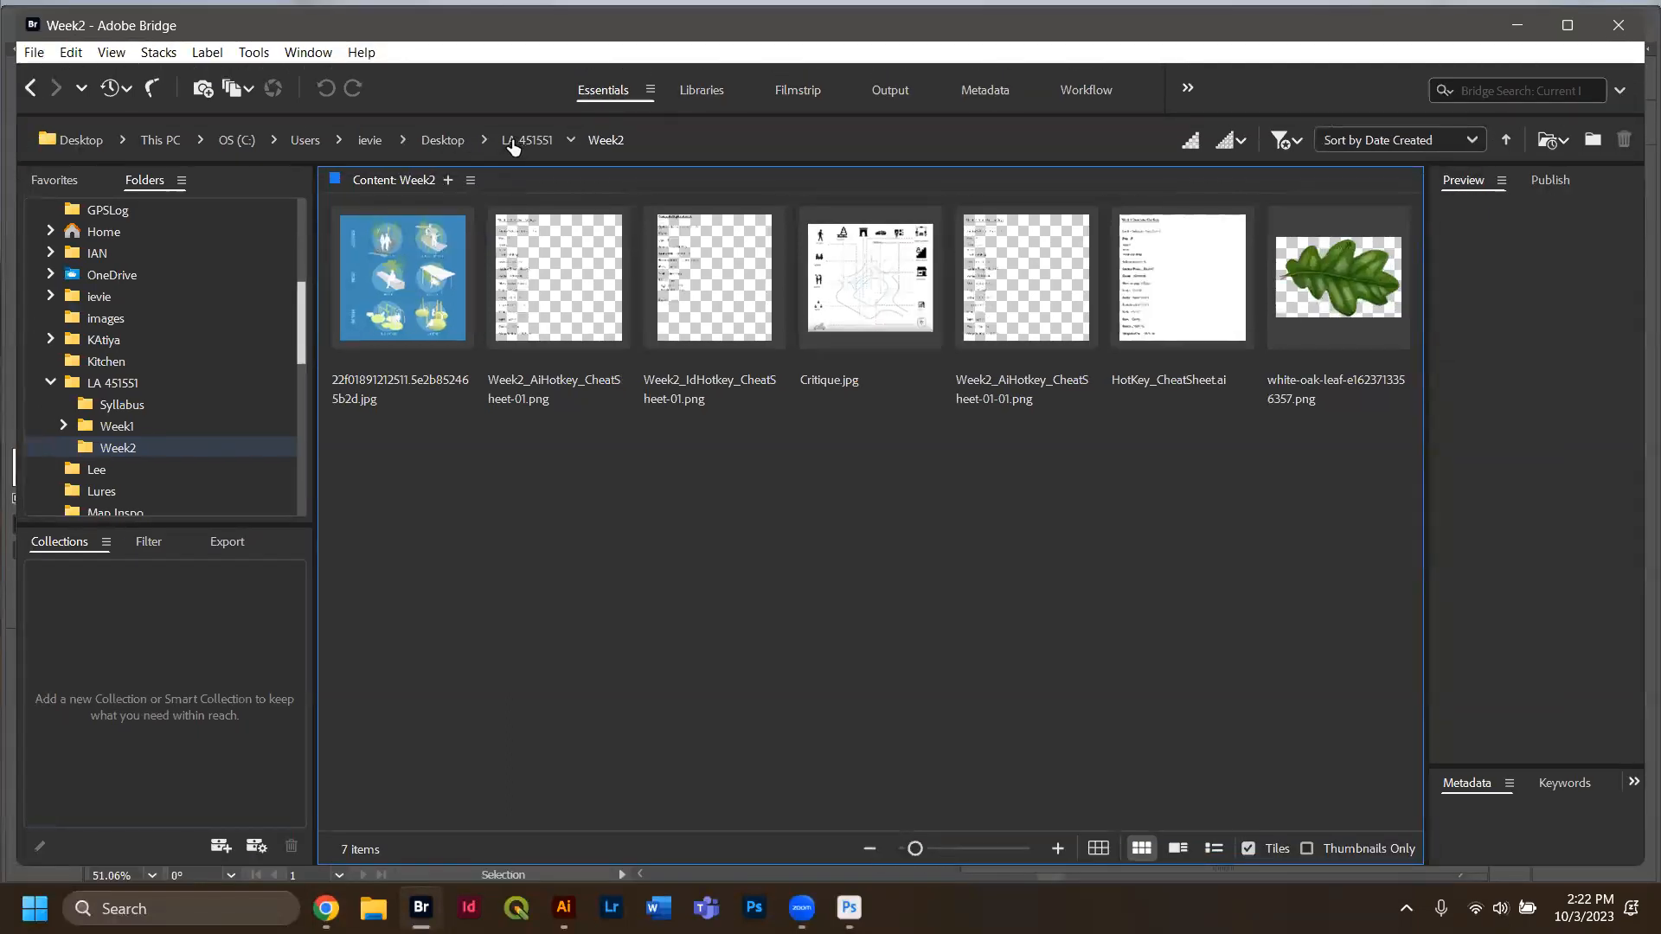
left_click(515, 140)
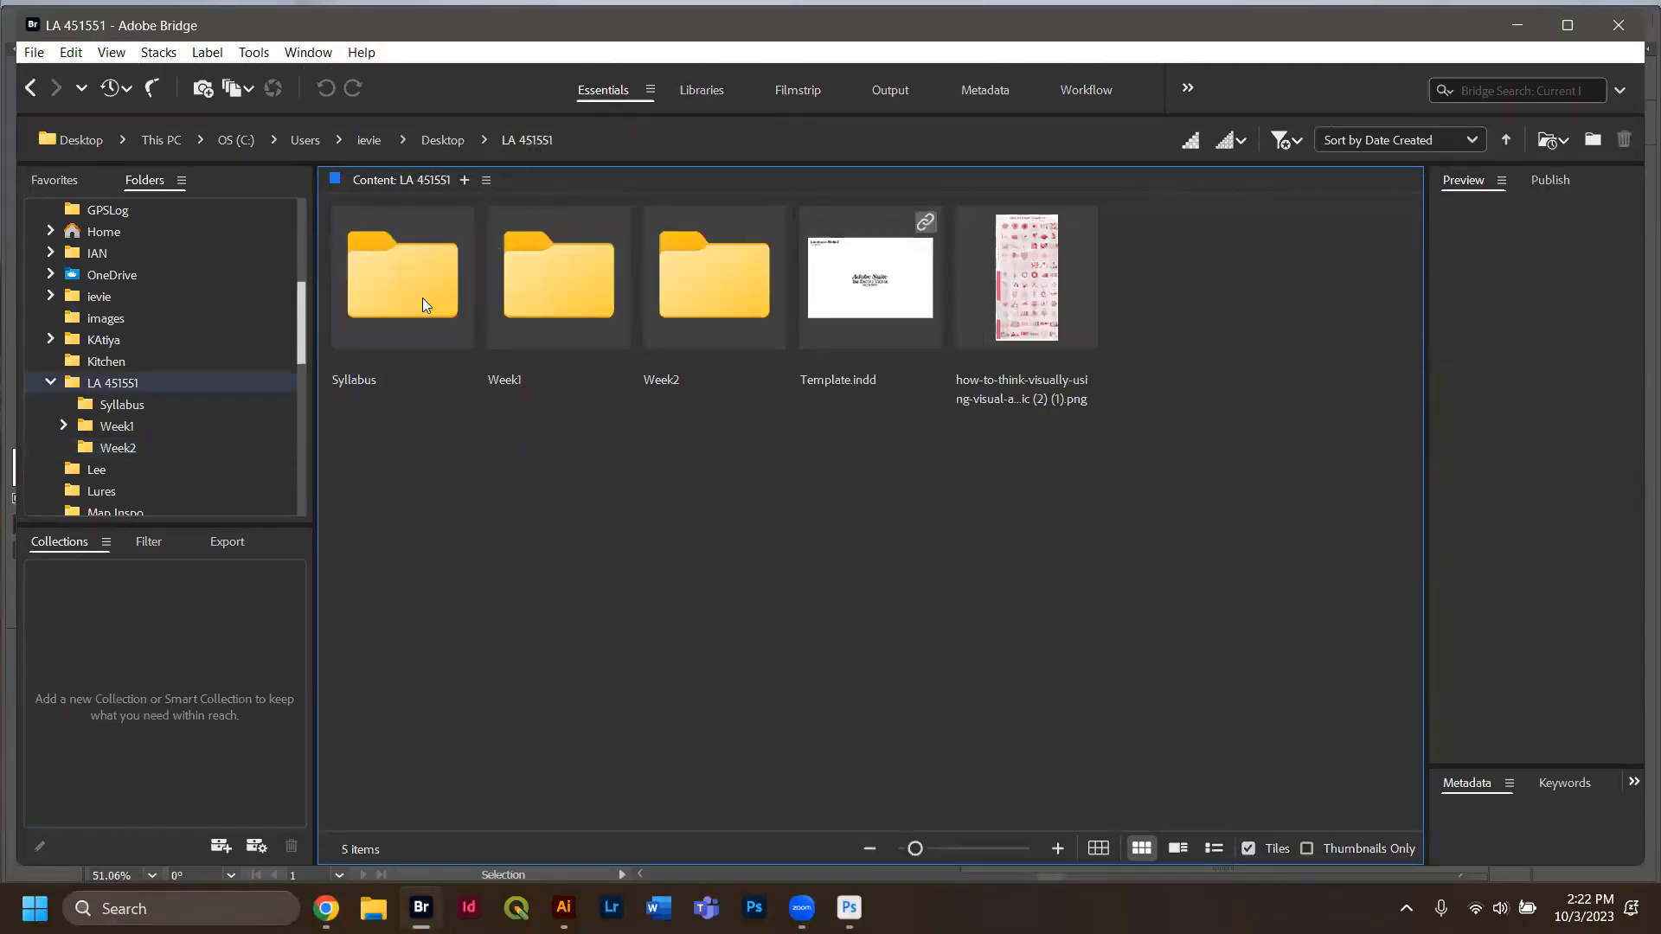
double_click(667, 301)
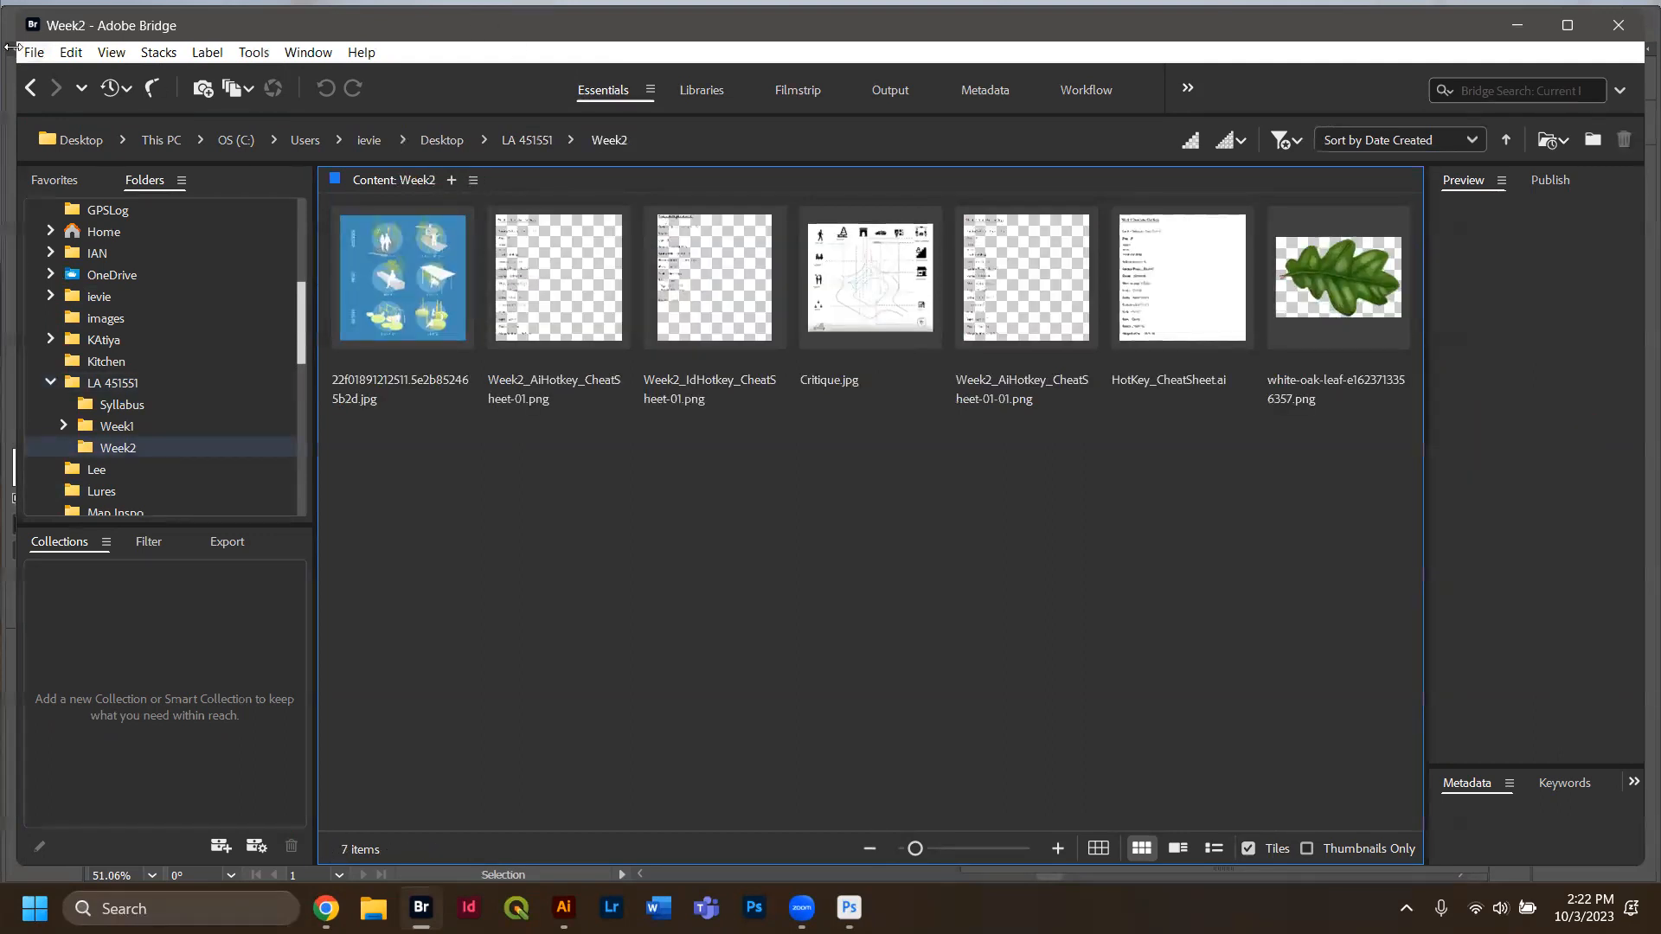
left_click_drag(12, 46, 833, 52)
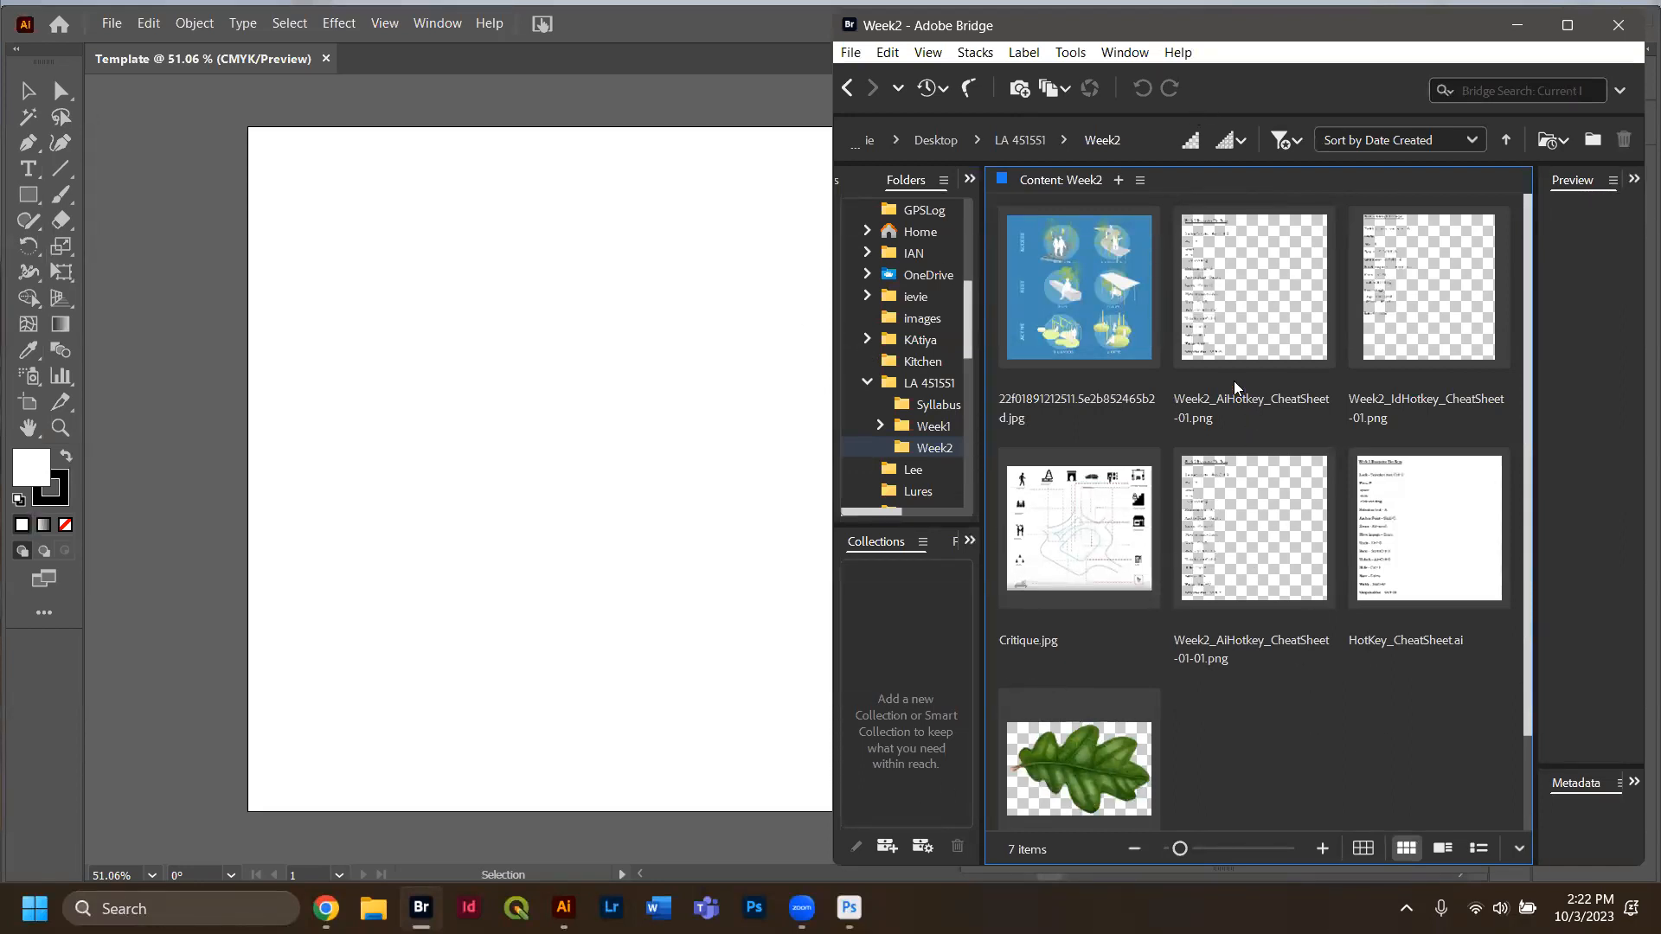
Place Week2_AiHotkey_CheatSheet-01.png on the Illustrator artboard and move it to the artboard's lower-left area.
left_click(1238, 328)
left_click_drag(1251, 316, 589, 614)
left_click(517, 335)
left_click_drag(325, 273, 300, 526)
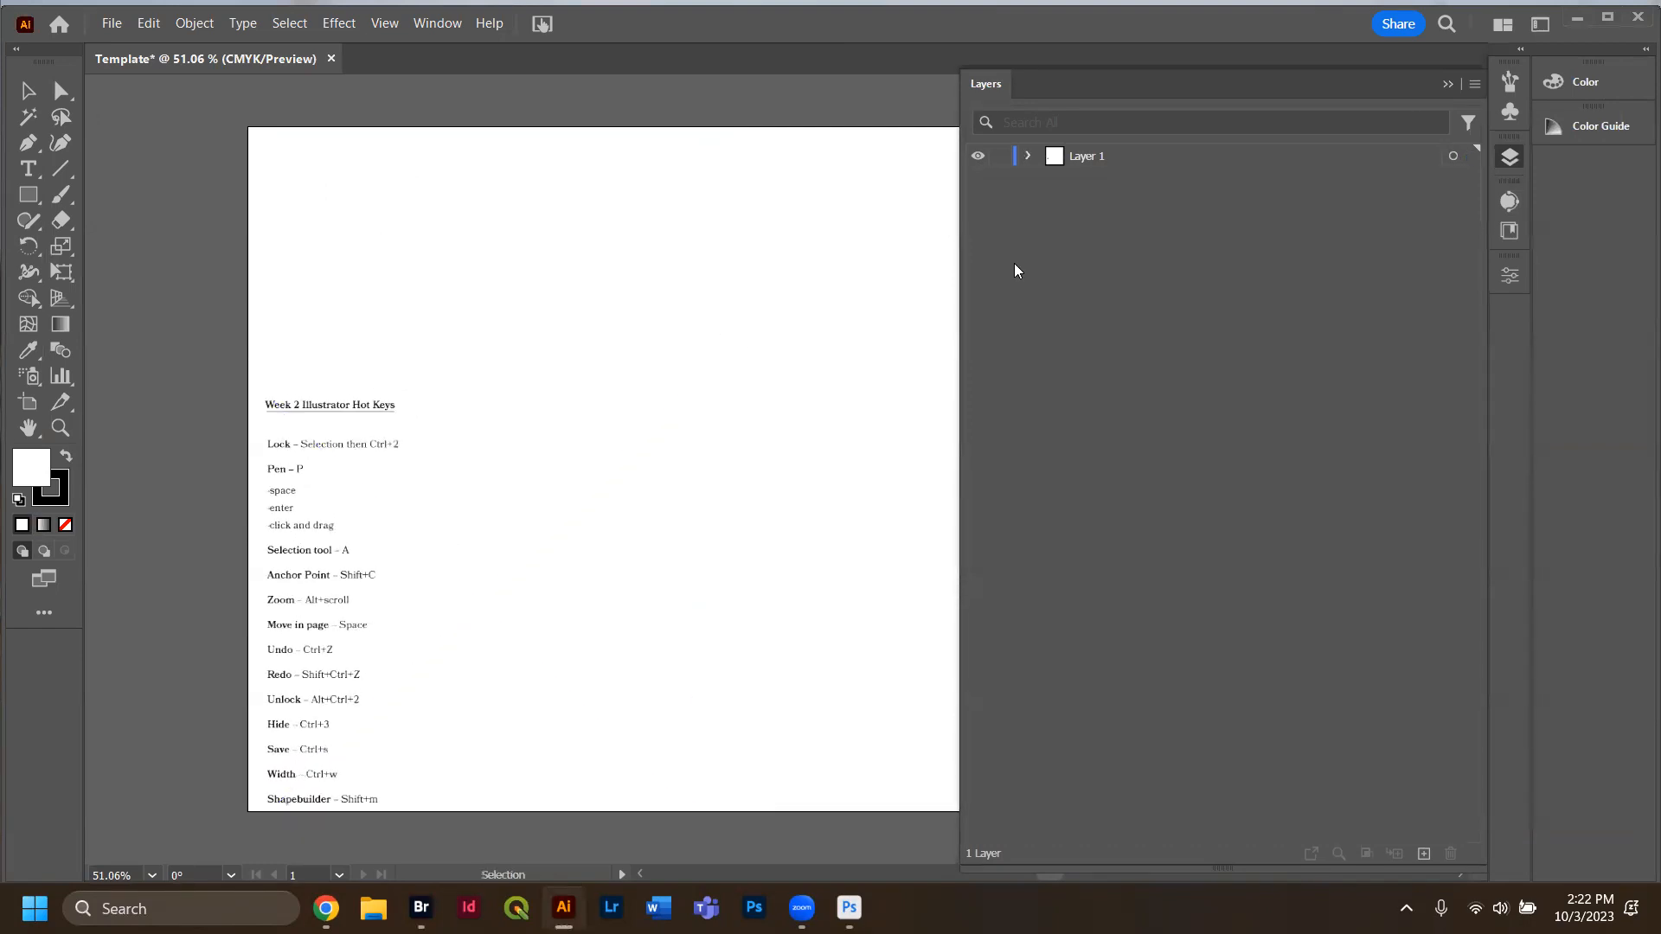
Rename the existing layer, which holds the hotkey list, as "Cheat Sheet".
left_click(1104, 162)
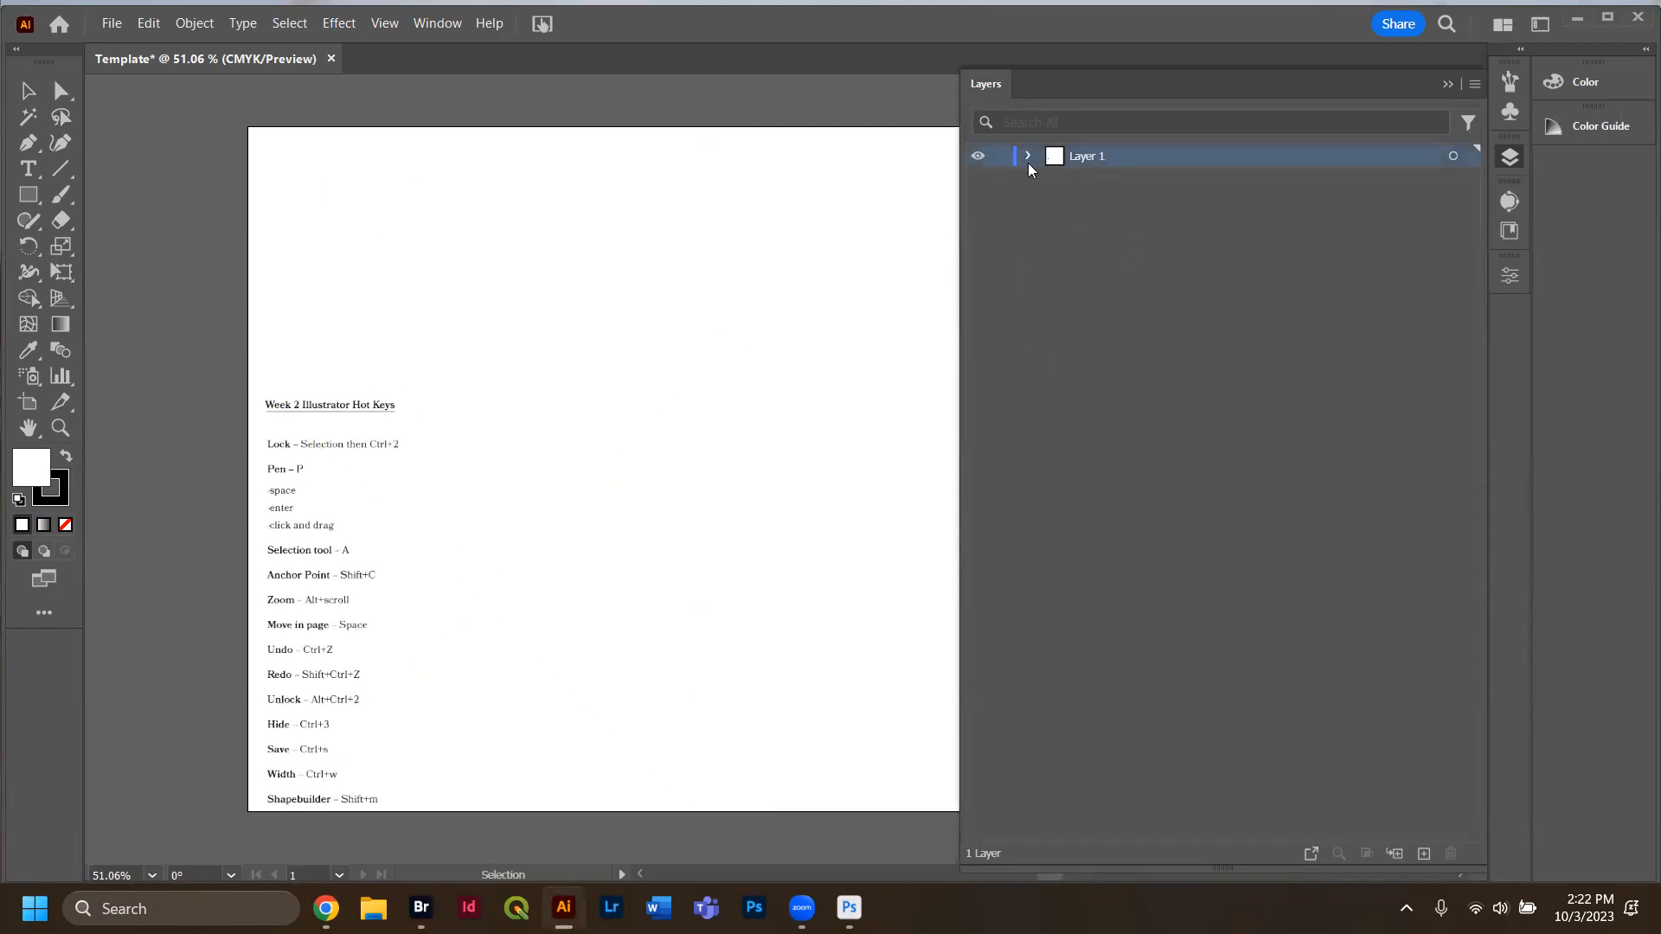
double_click(1088, 158)
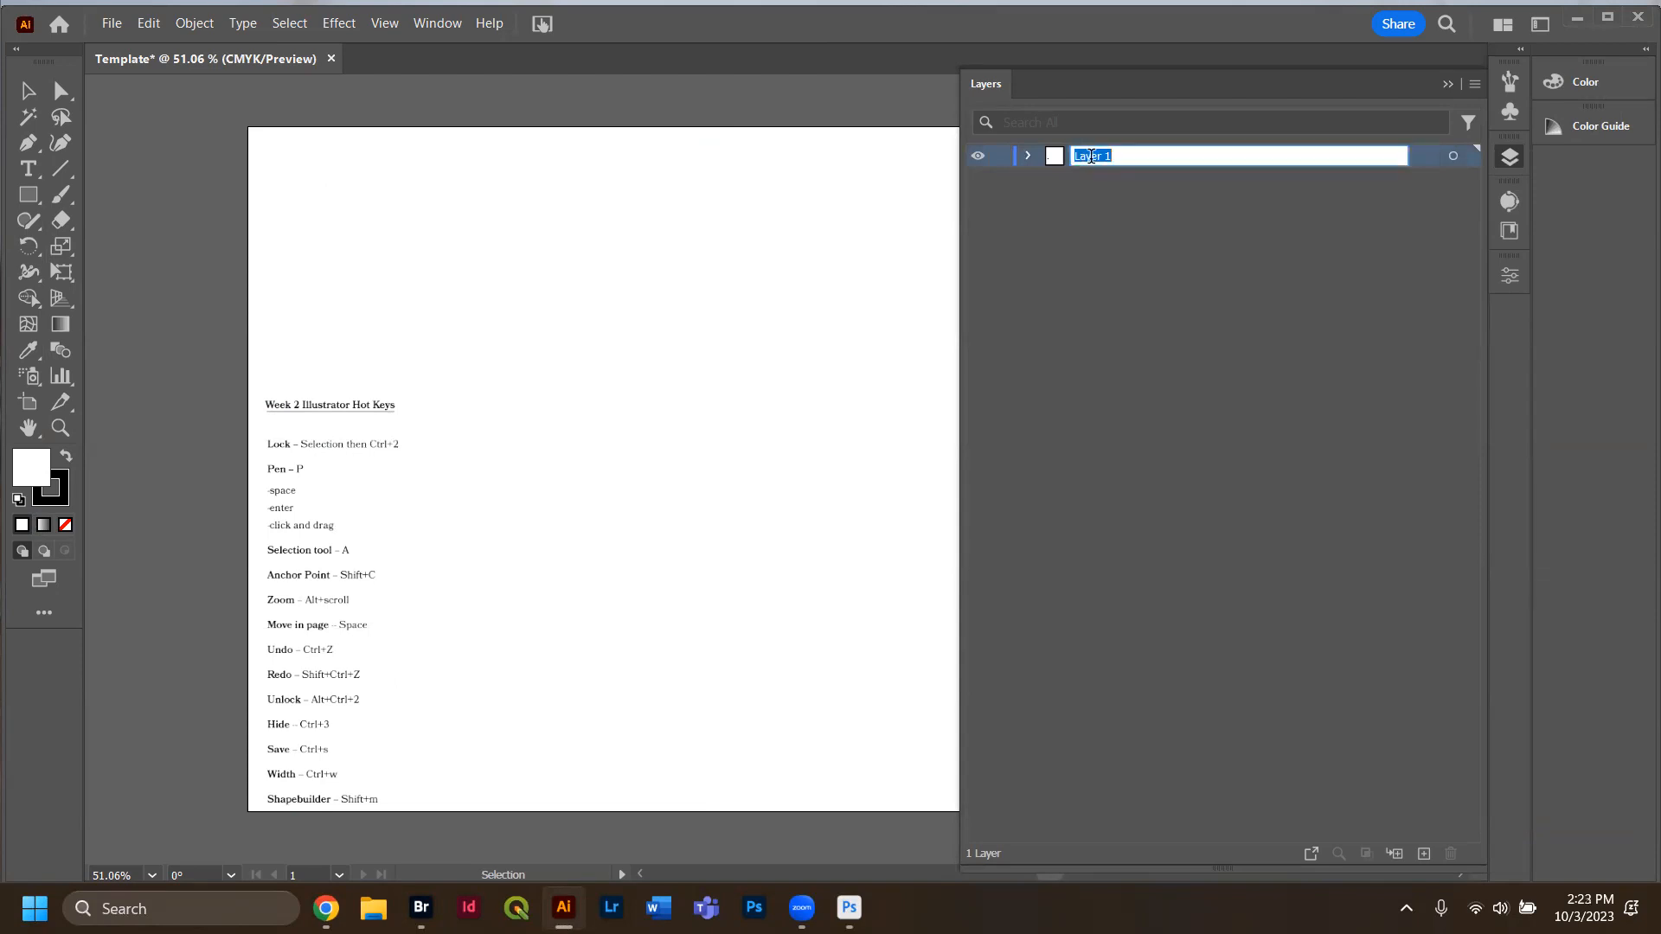
type("Cheat Sheet")
left_click(1294, 289)
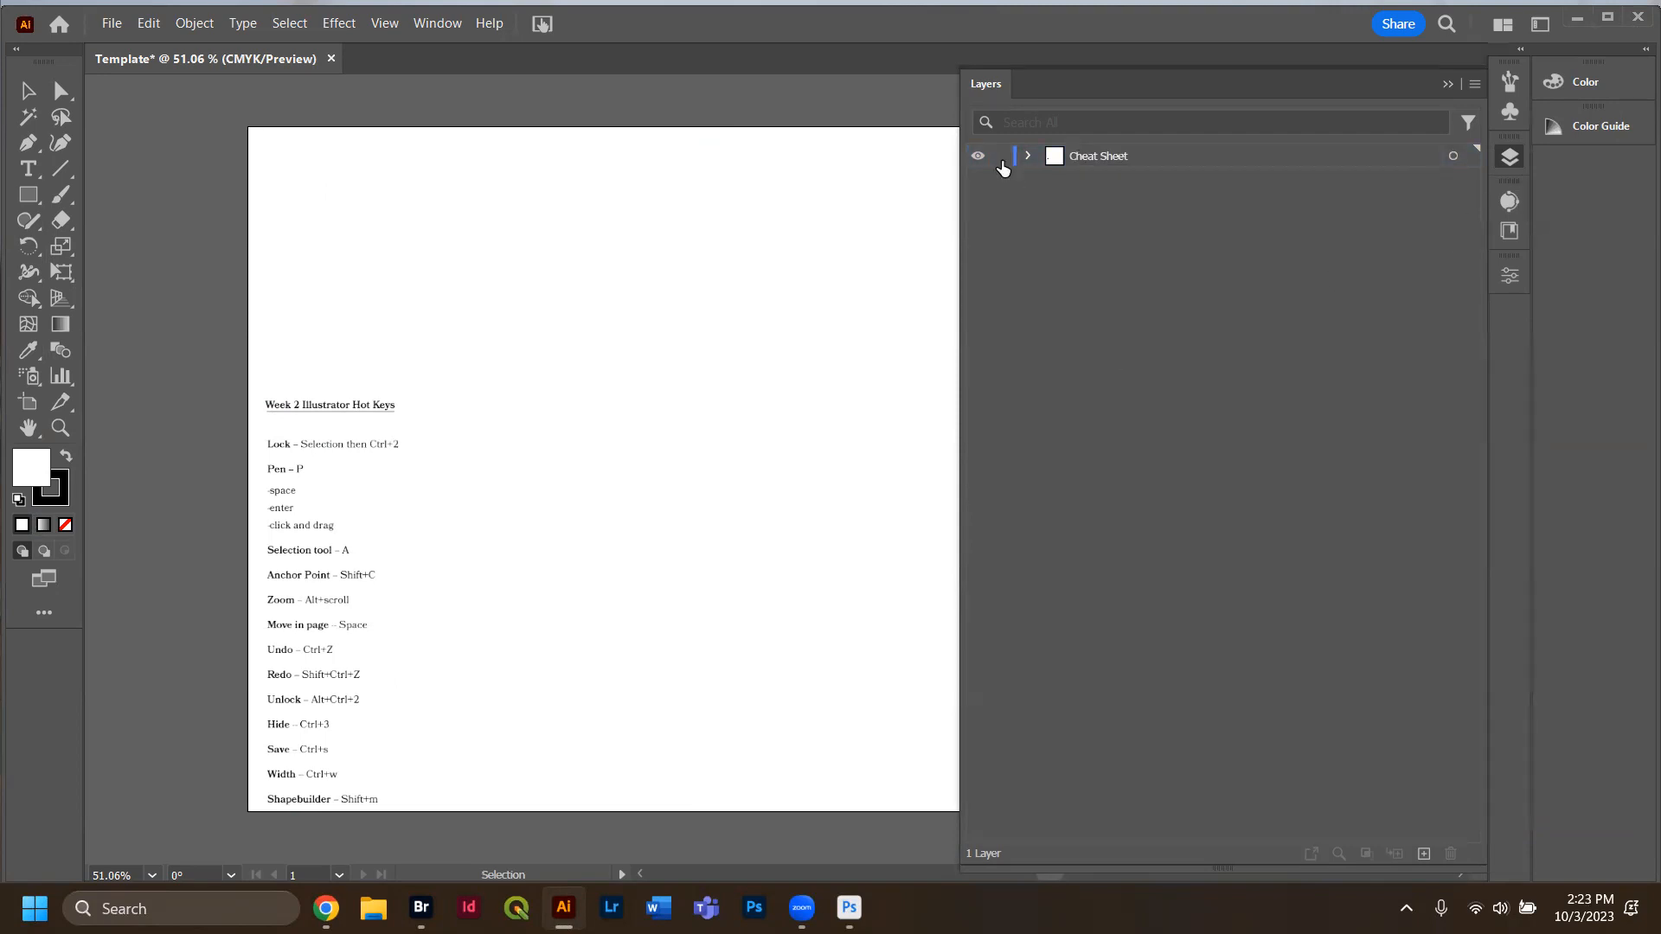
Add a new layer and place the white oak leaf PNG from Bridge's Week2 folder onto the Illustrator artboard.
left_click(1423, 853)
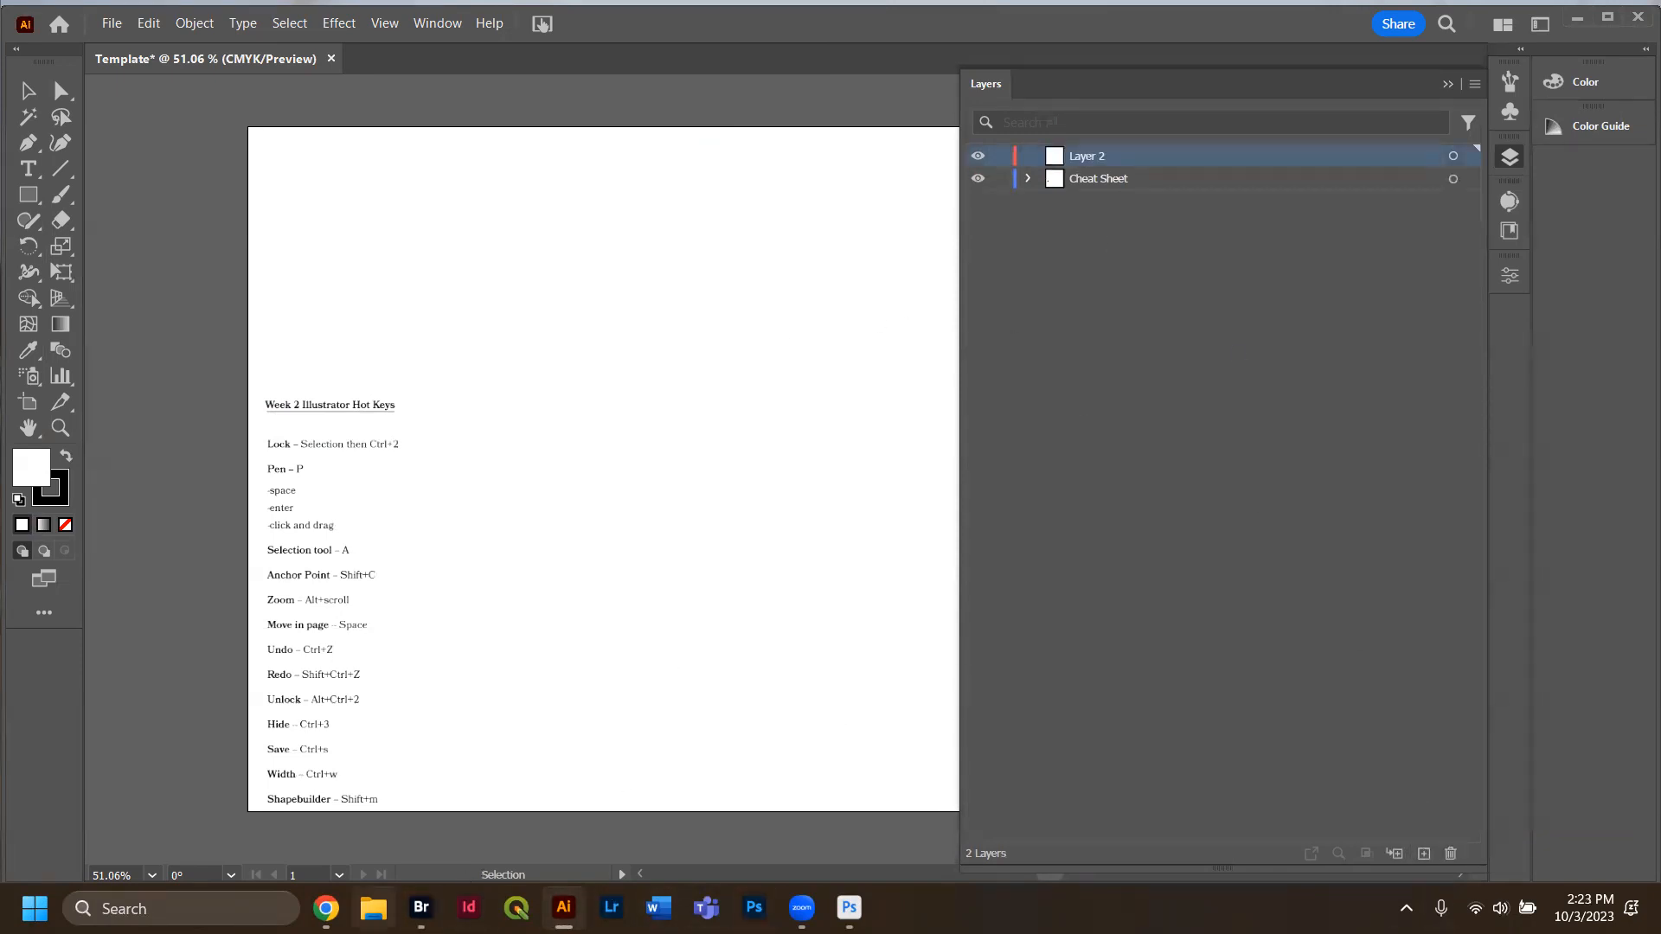
left_click(421, 907)
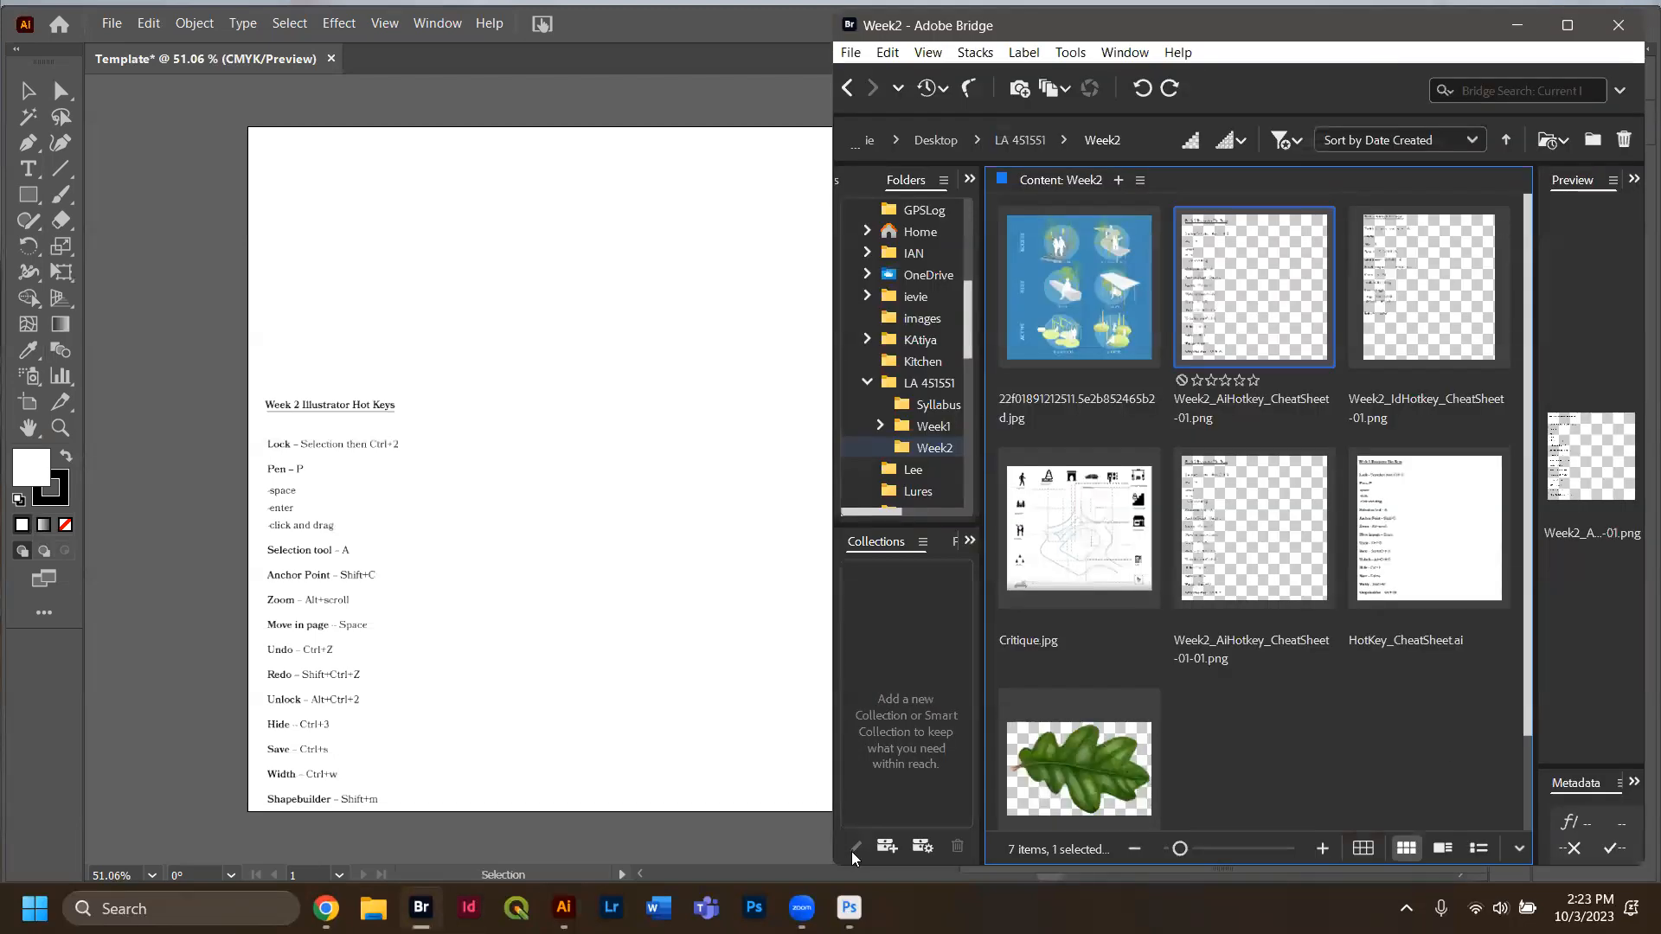
left_click(1198, 730)
scroll(1076, 745, "down", 1)
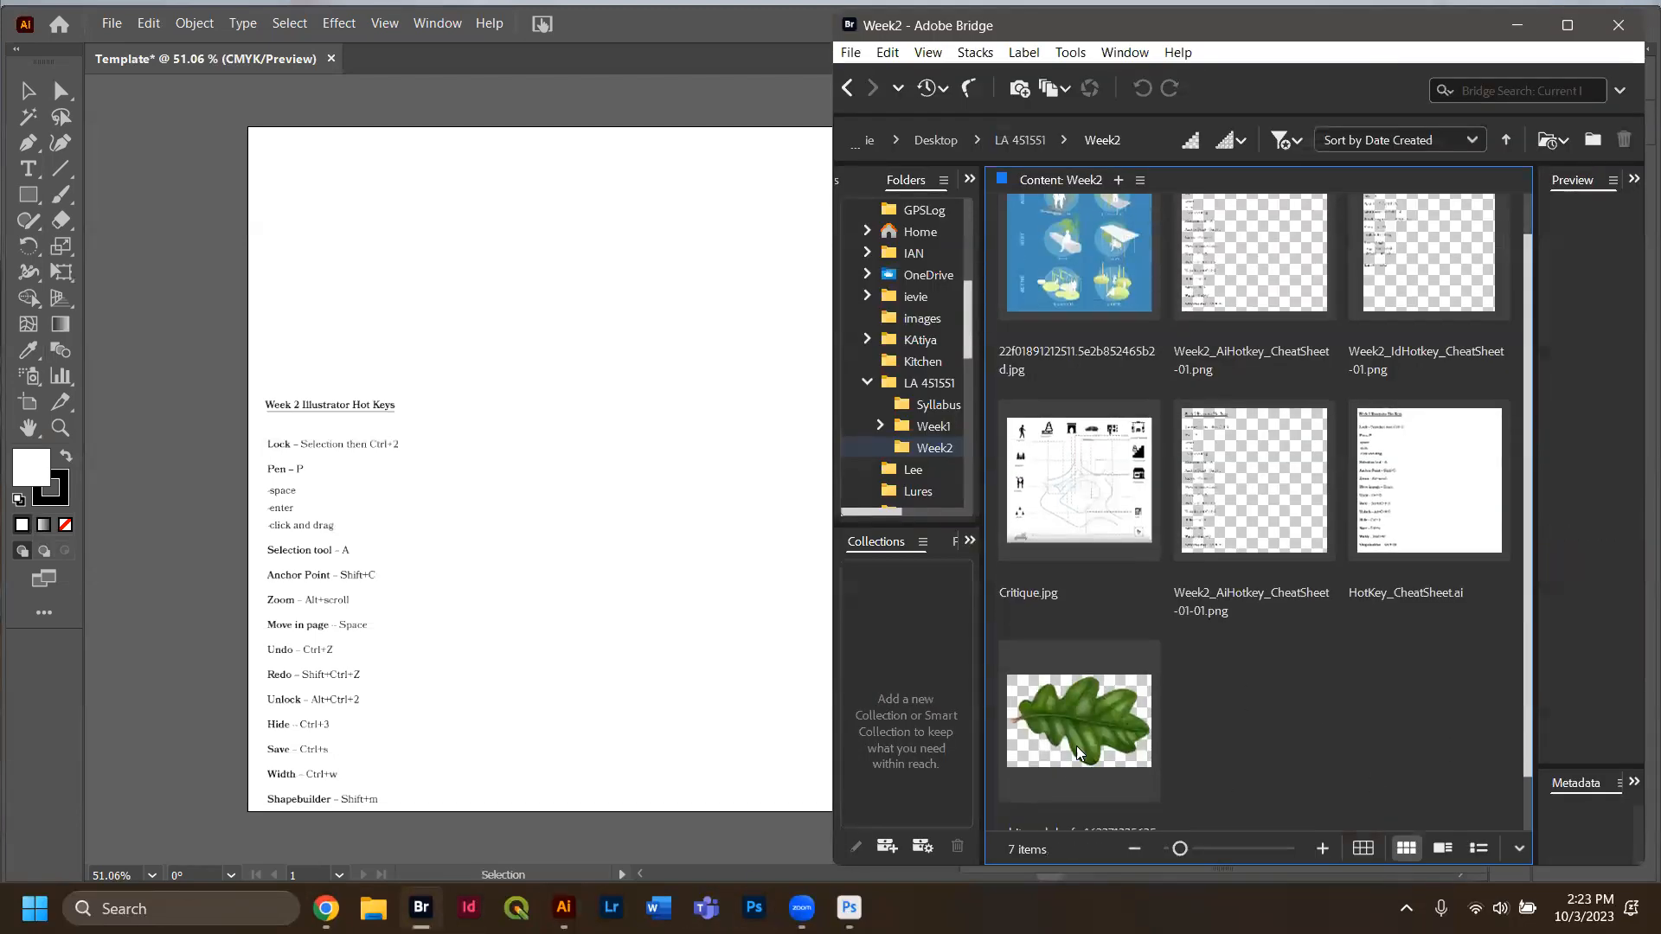
scroll(1076, 746, "down", 1)
left_click(1112, 694)
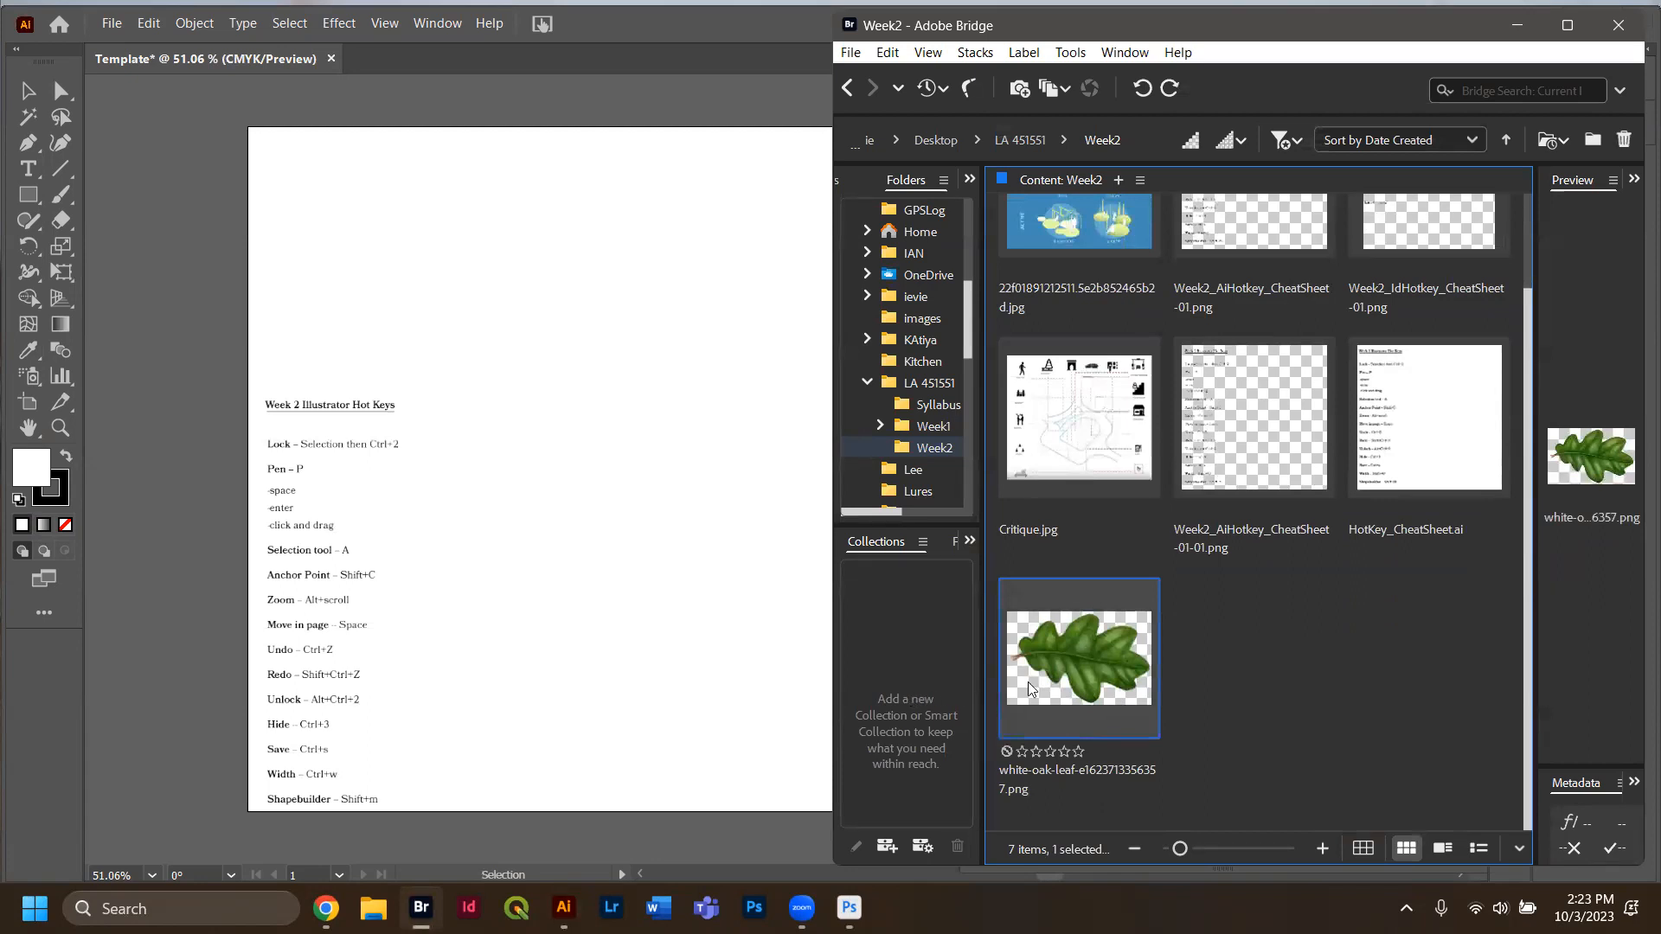
left_click_drag(1087, 678, 574, 377)
left_click(1516, 24)
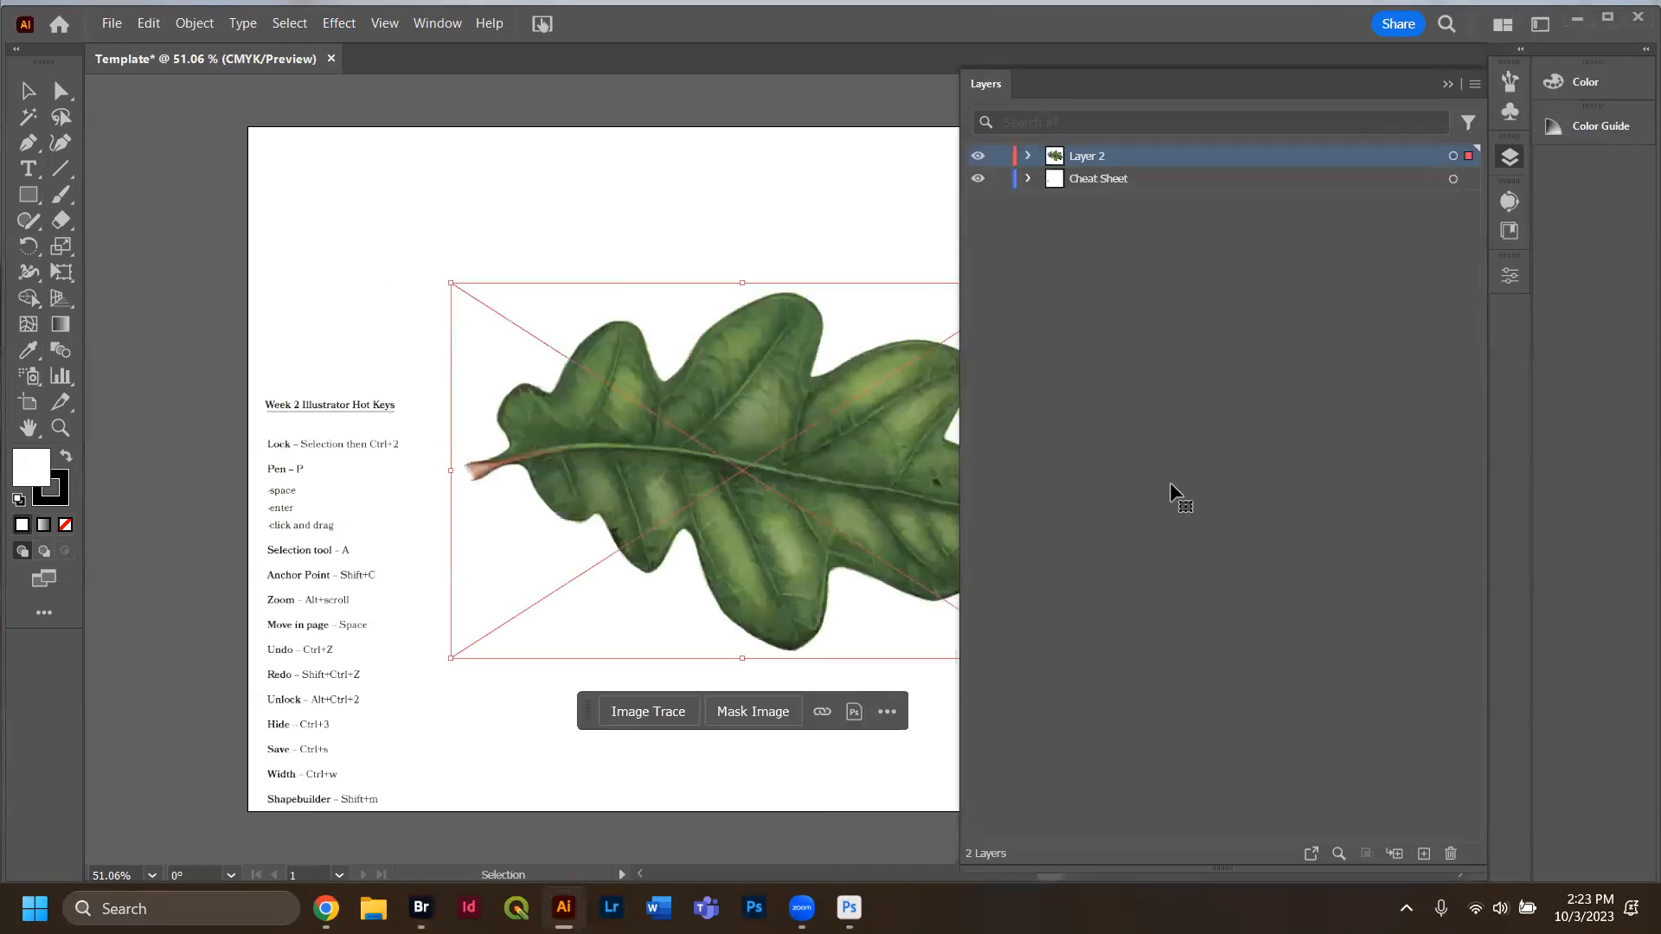
Rename the leaf image's layer as "Oregon White Oak", close the layer list and deselect the leaf.
double_click(1097, 160)
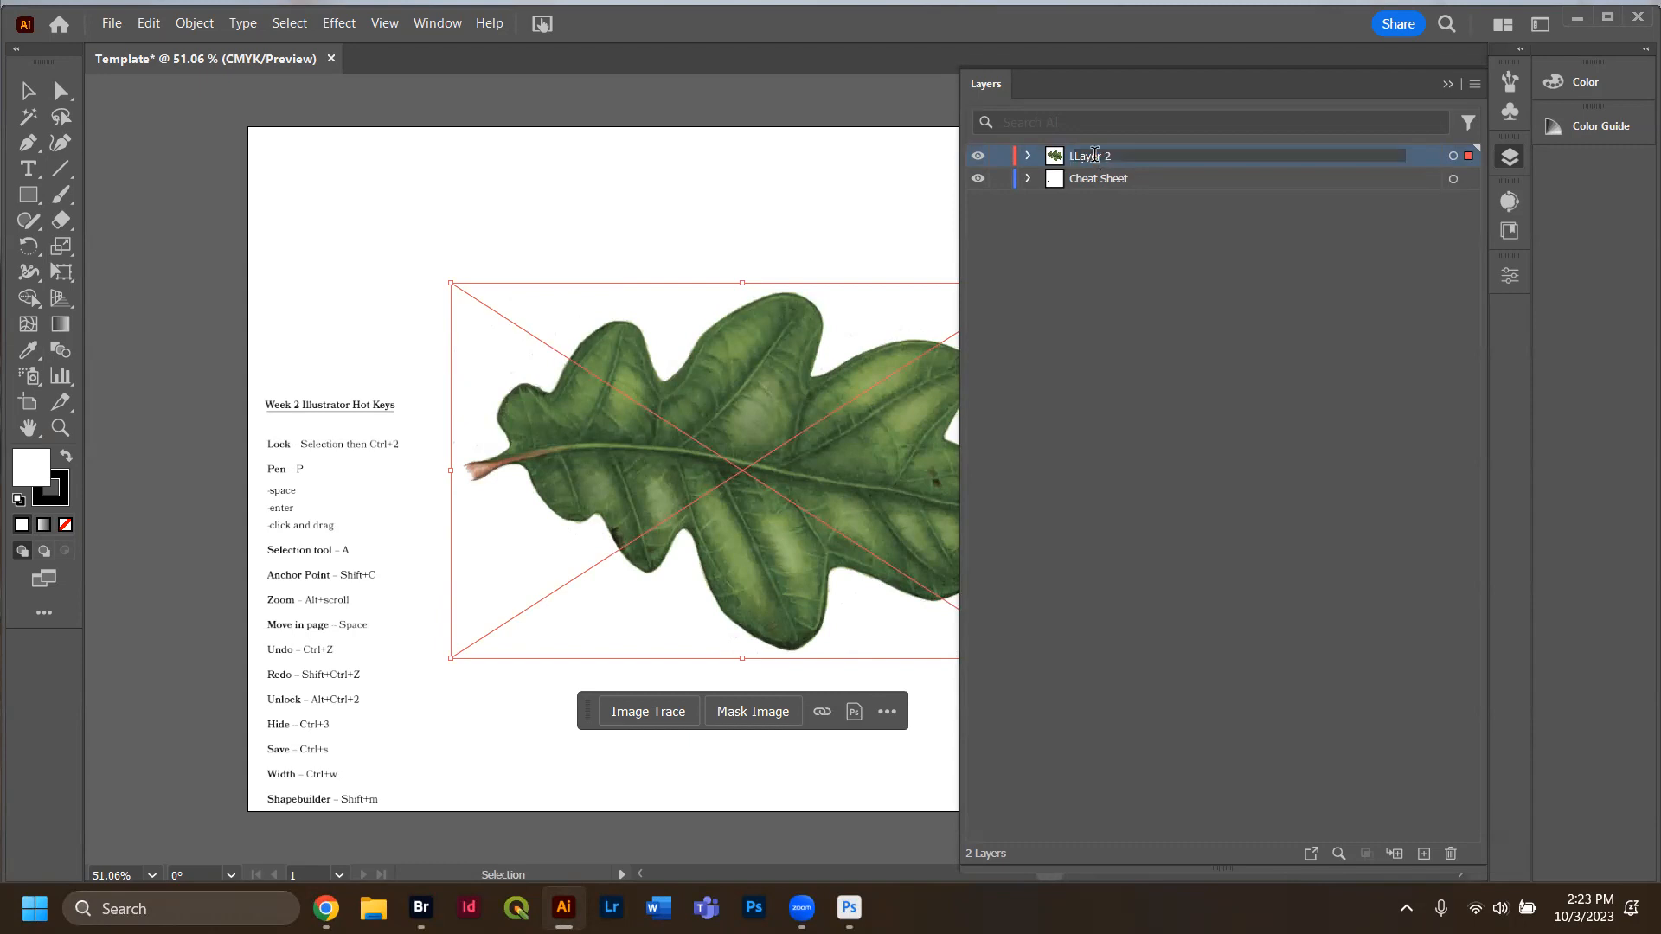
type("Oregon Wh")
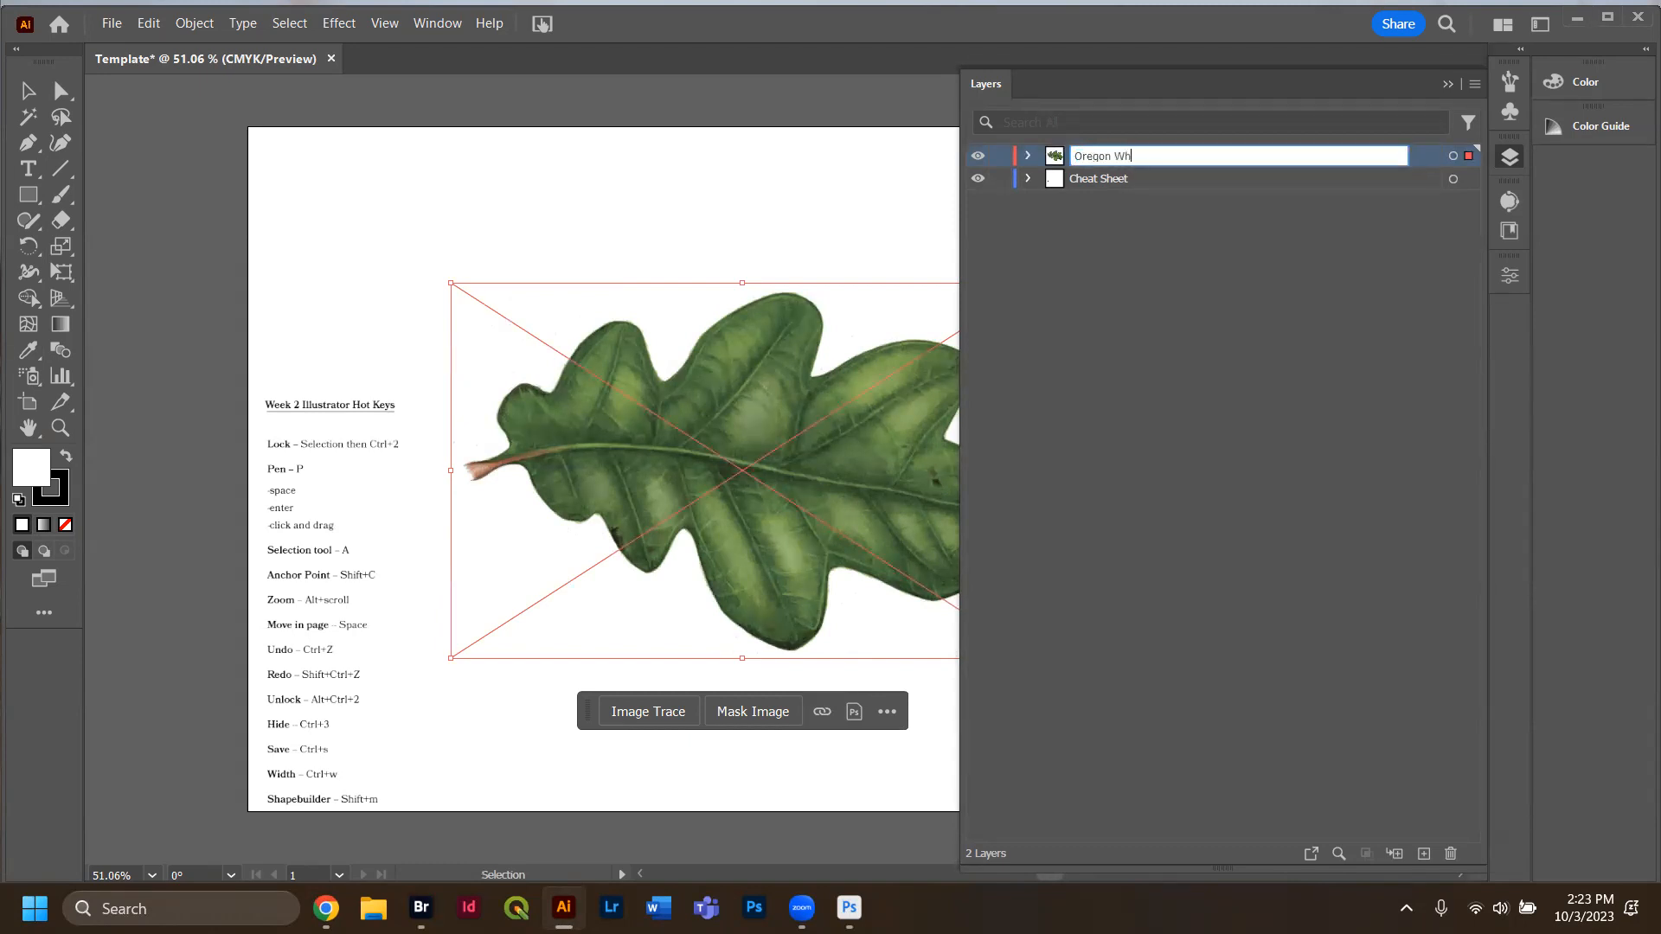
type("ite Oak")
left_click(1204, 394)
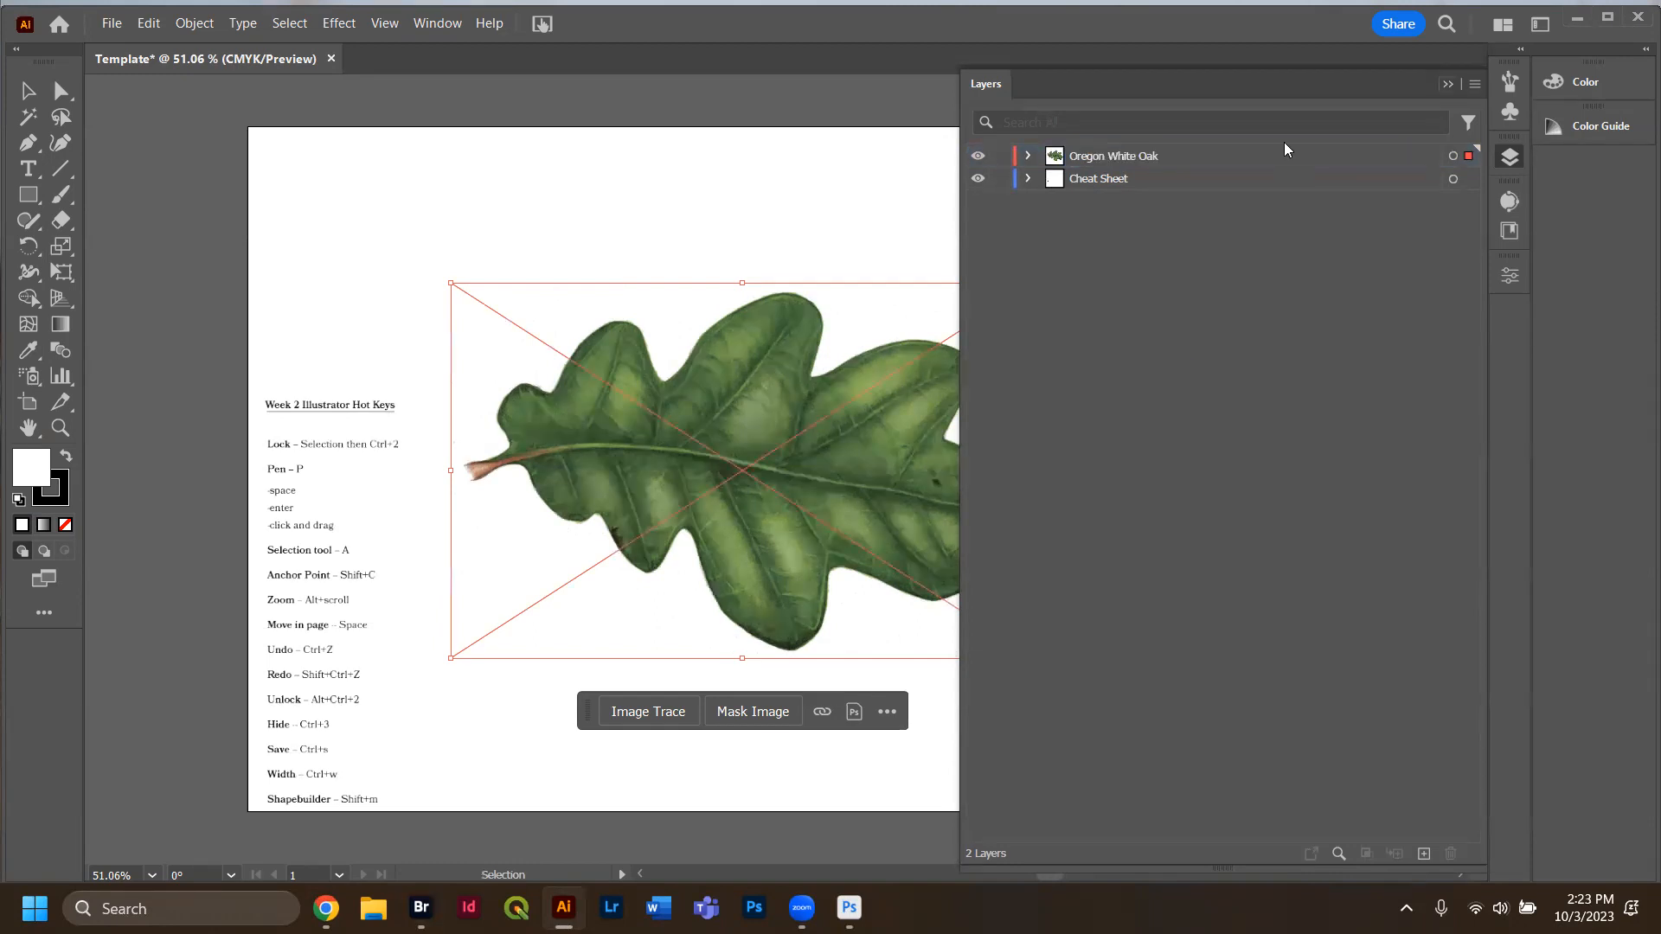
left_click(1510, 157)
left_click(1172, 460)
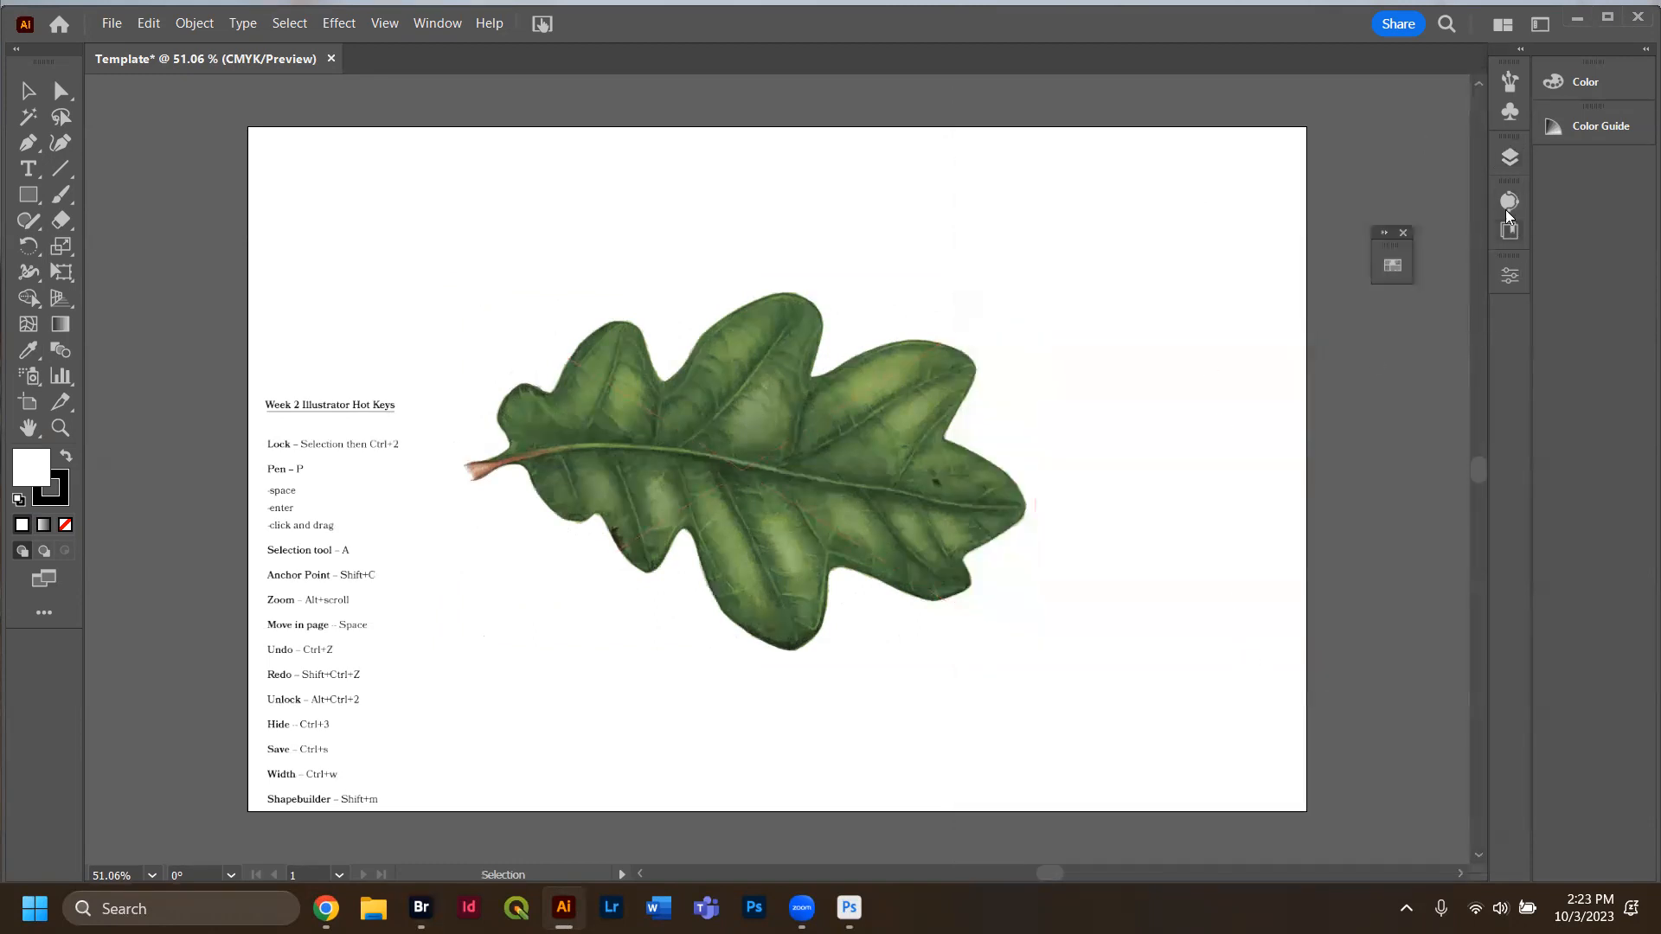
Check which layer holds the leaf image, and select the leaf and the cheat sheet in turn.
left_click(1506, 159)
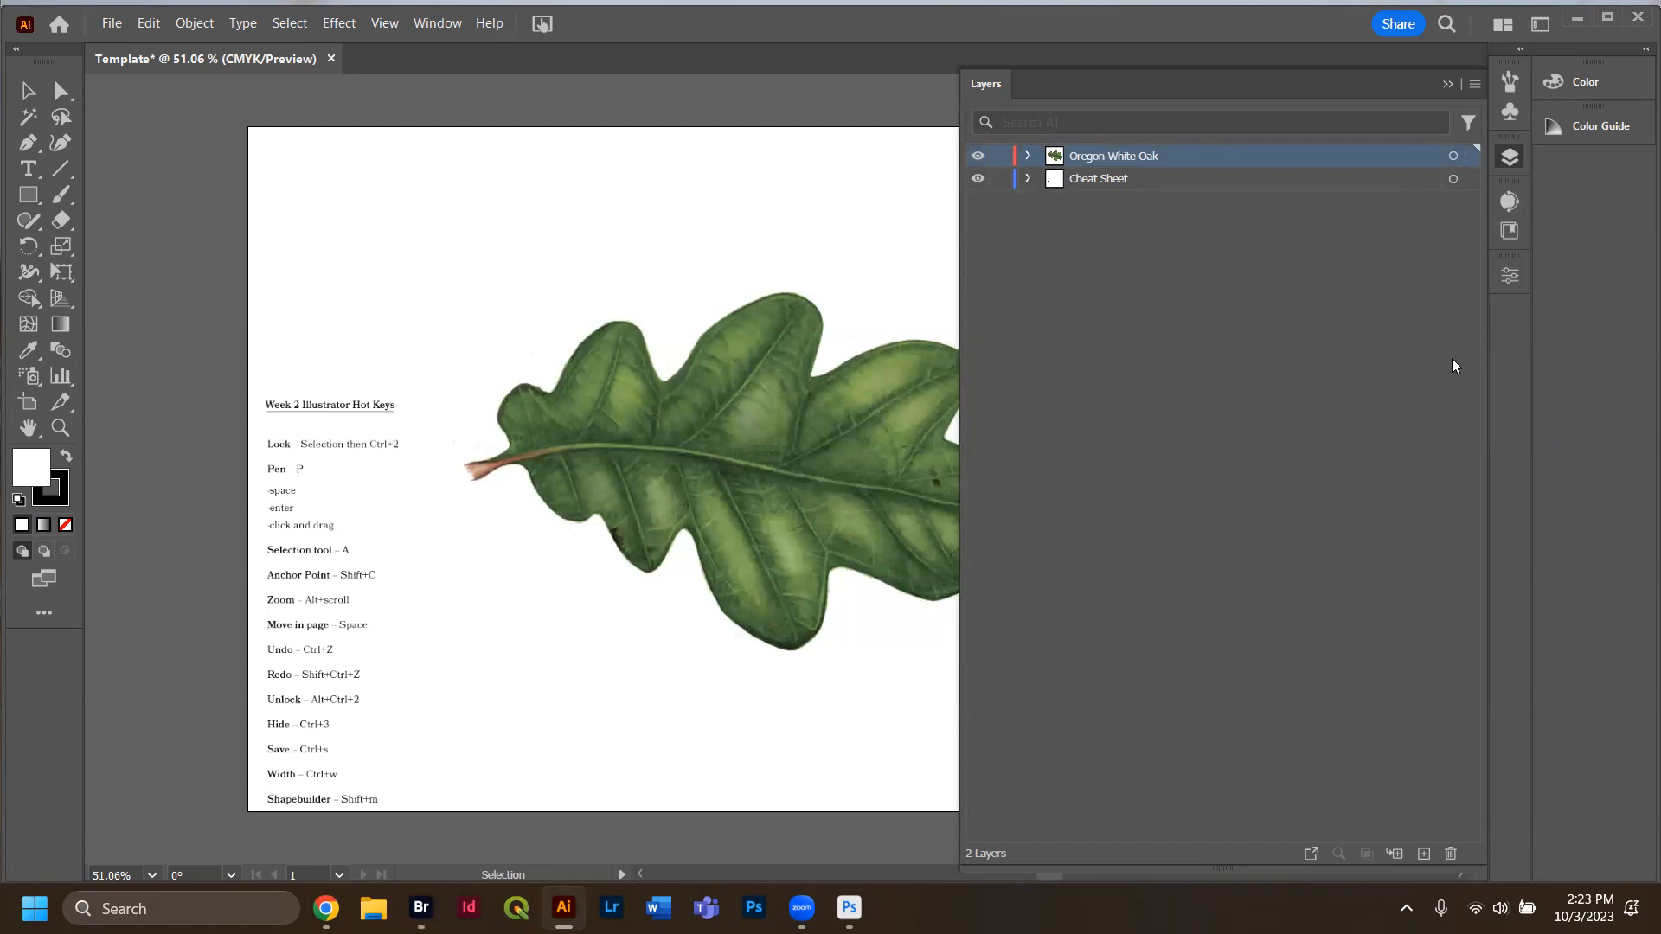
left_click(804, 475)
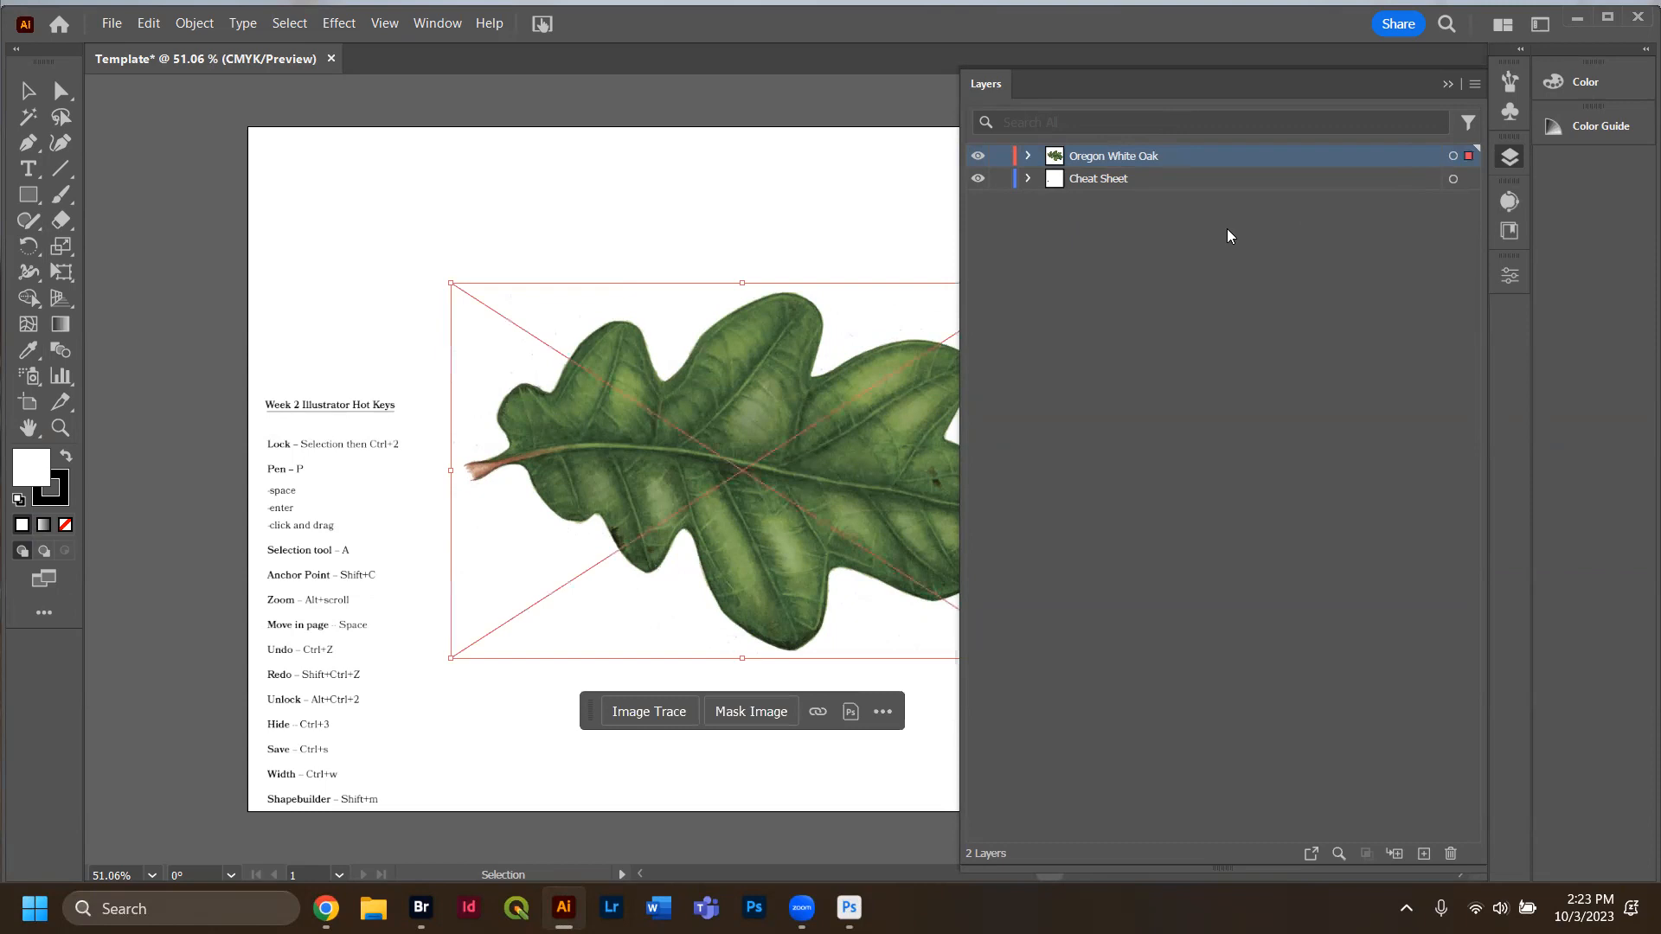
key("F7")
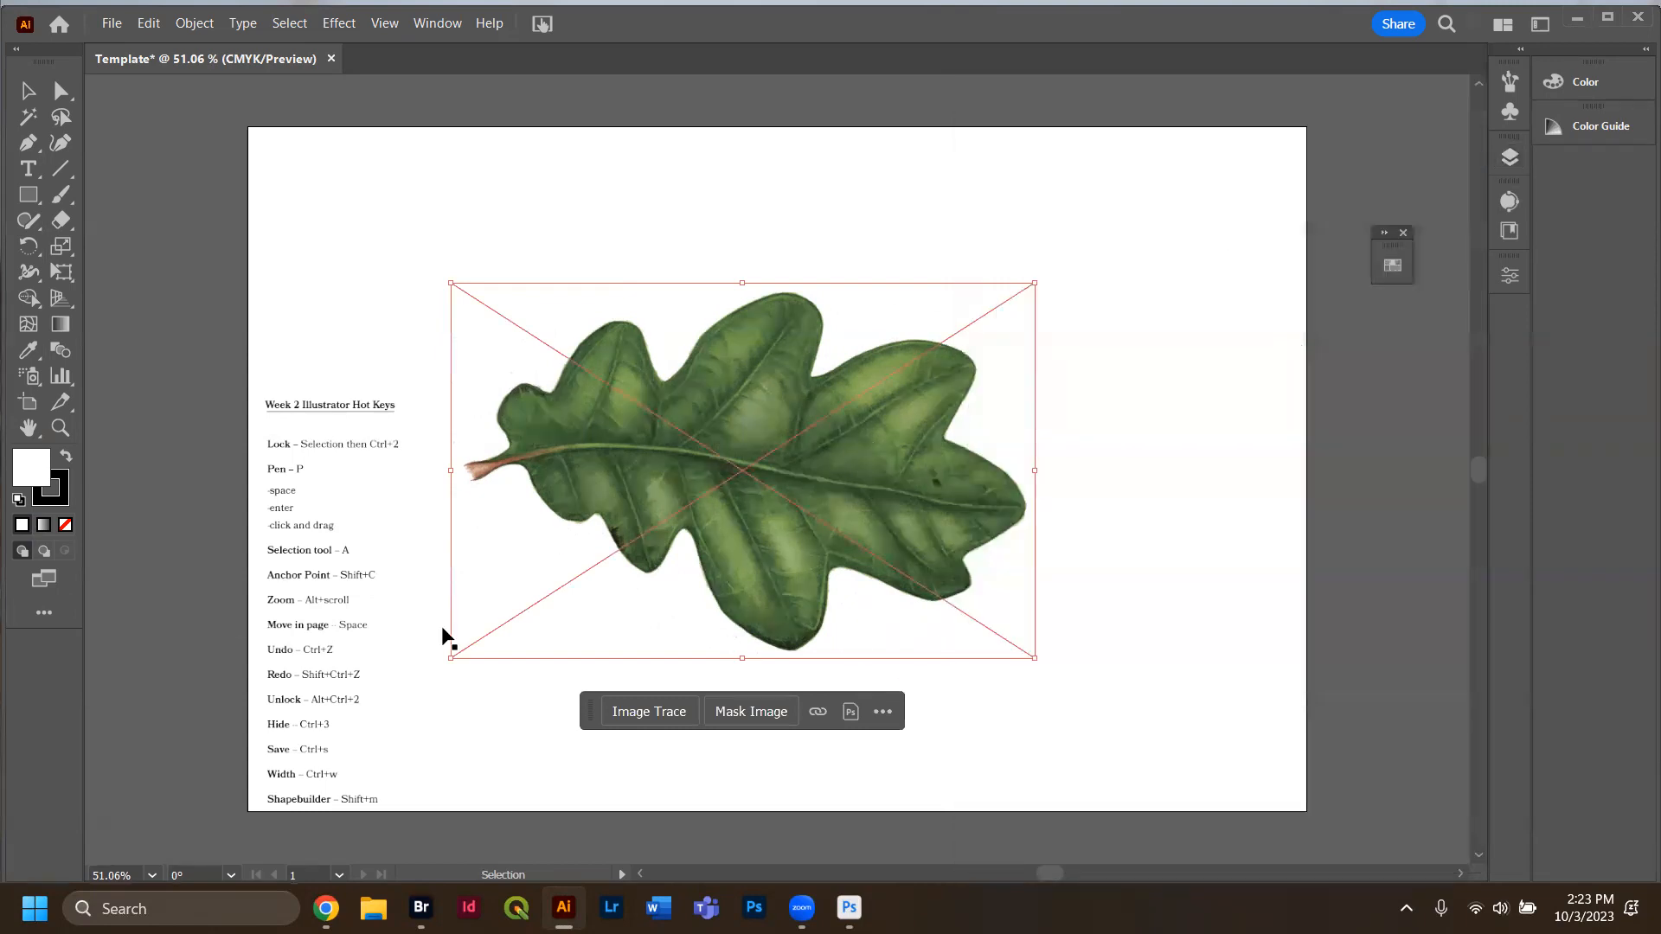
left_click(364, 541)
left_click(959, 709)
left_click(398, 568)
left_click(839, 467)
Lock the cheat sheet image on the artboard and select the leaf image.
left_click(311, 557)
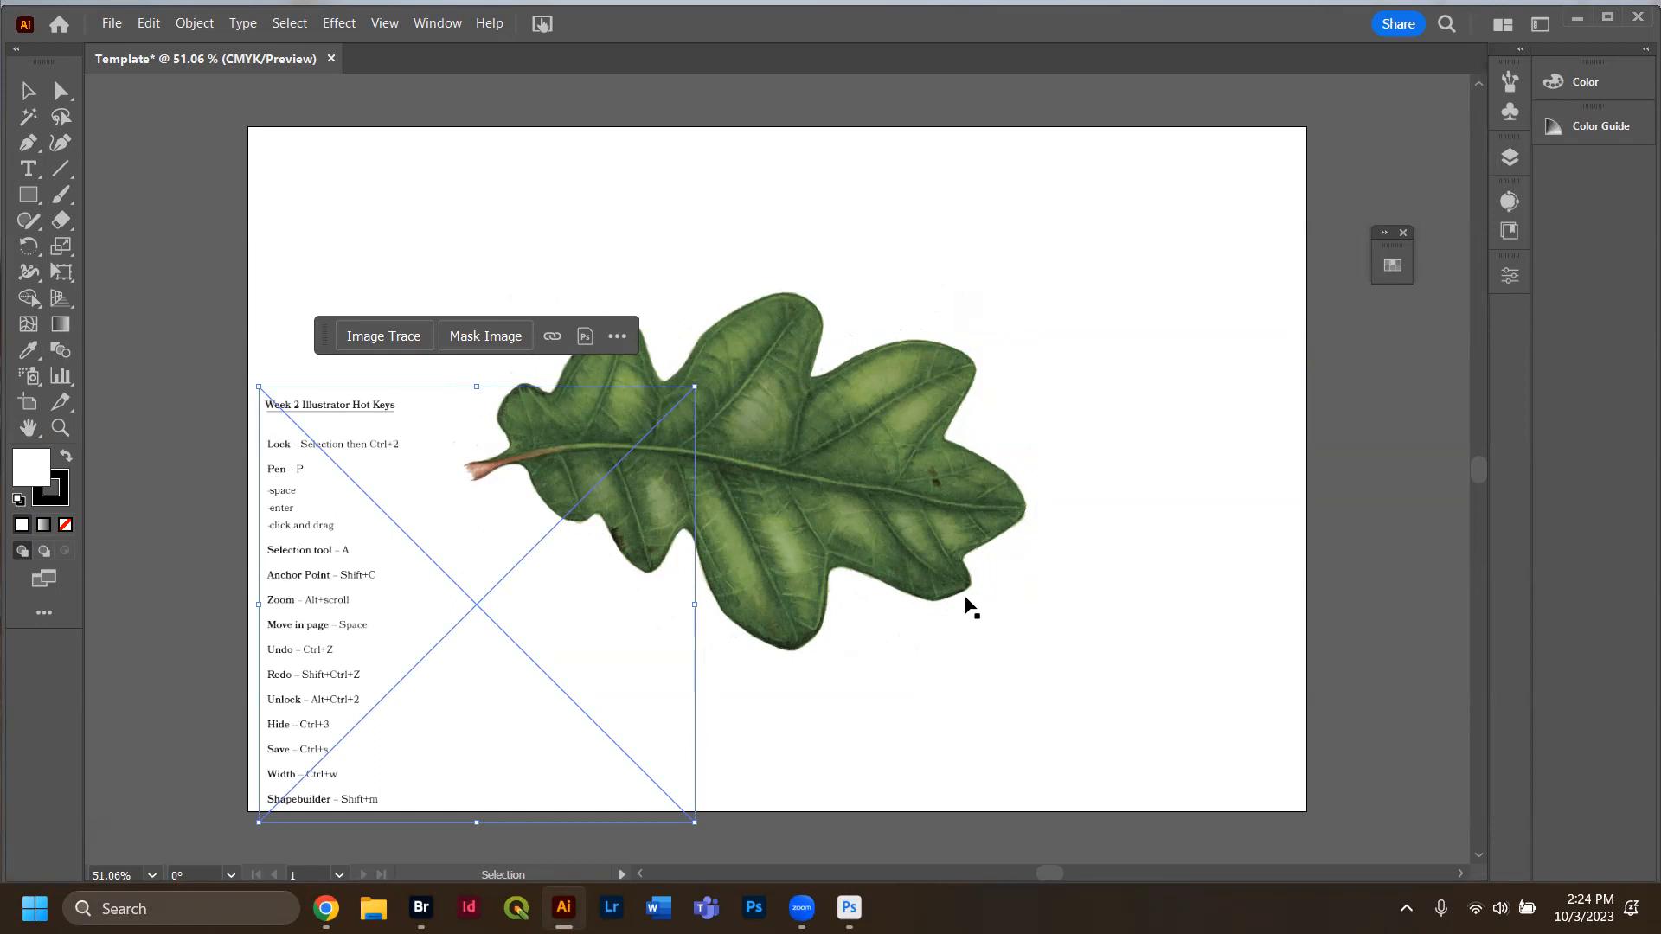
key("a")
key("ctrl+2")
key("v")
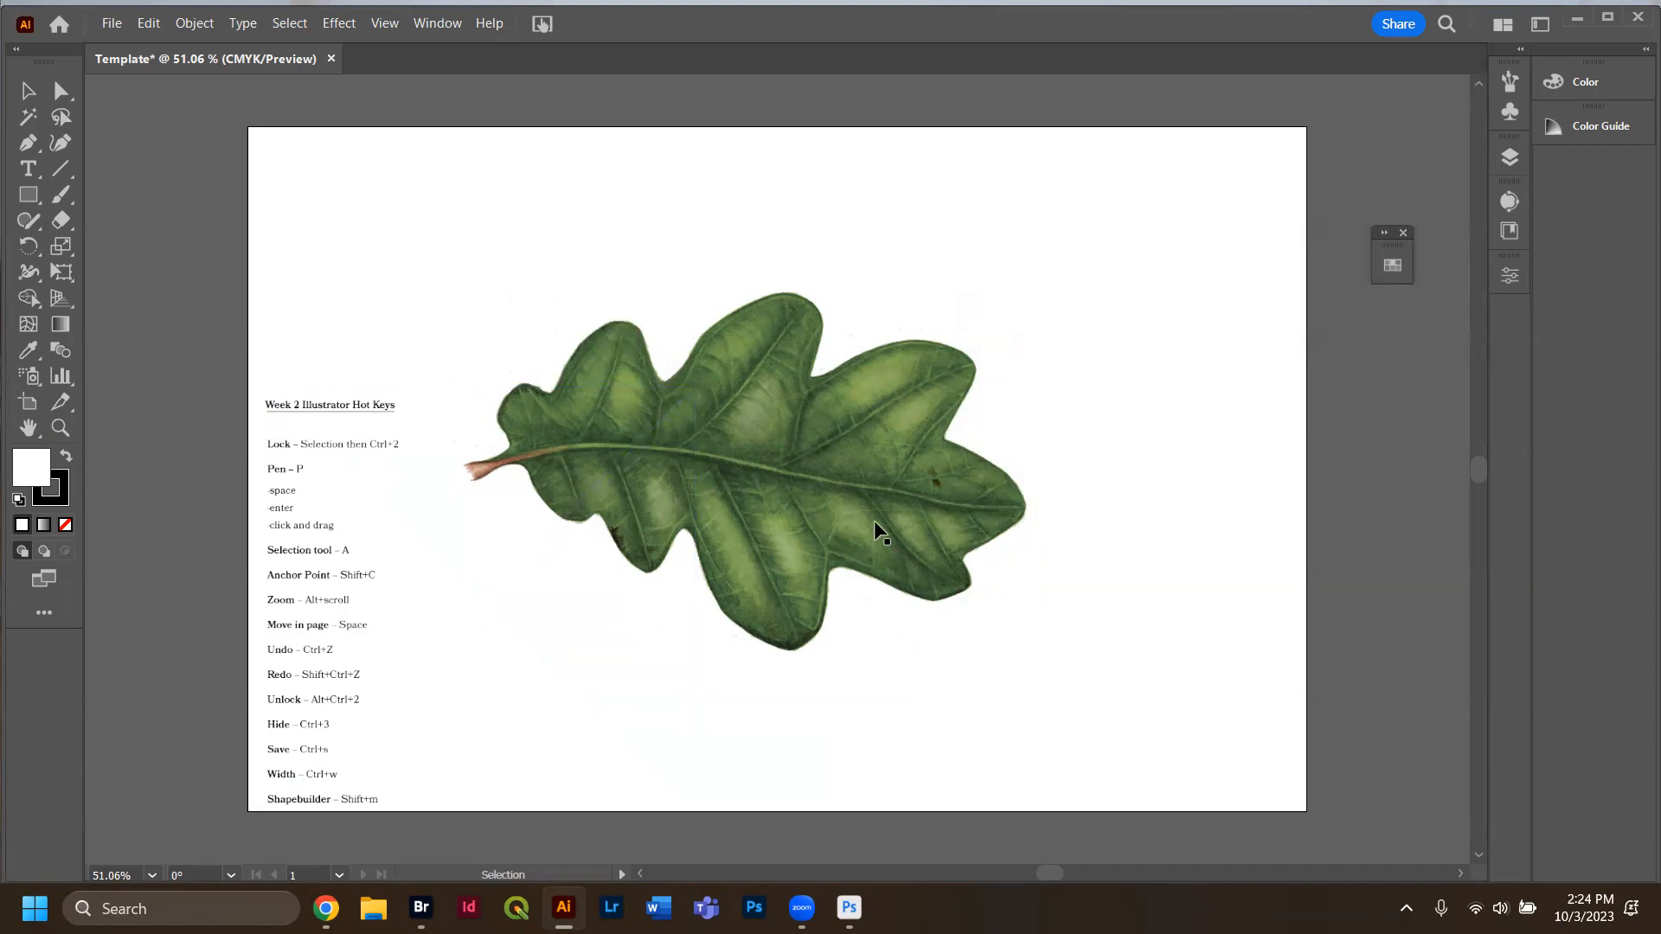
left_click(757, 457)
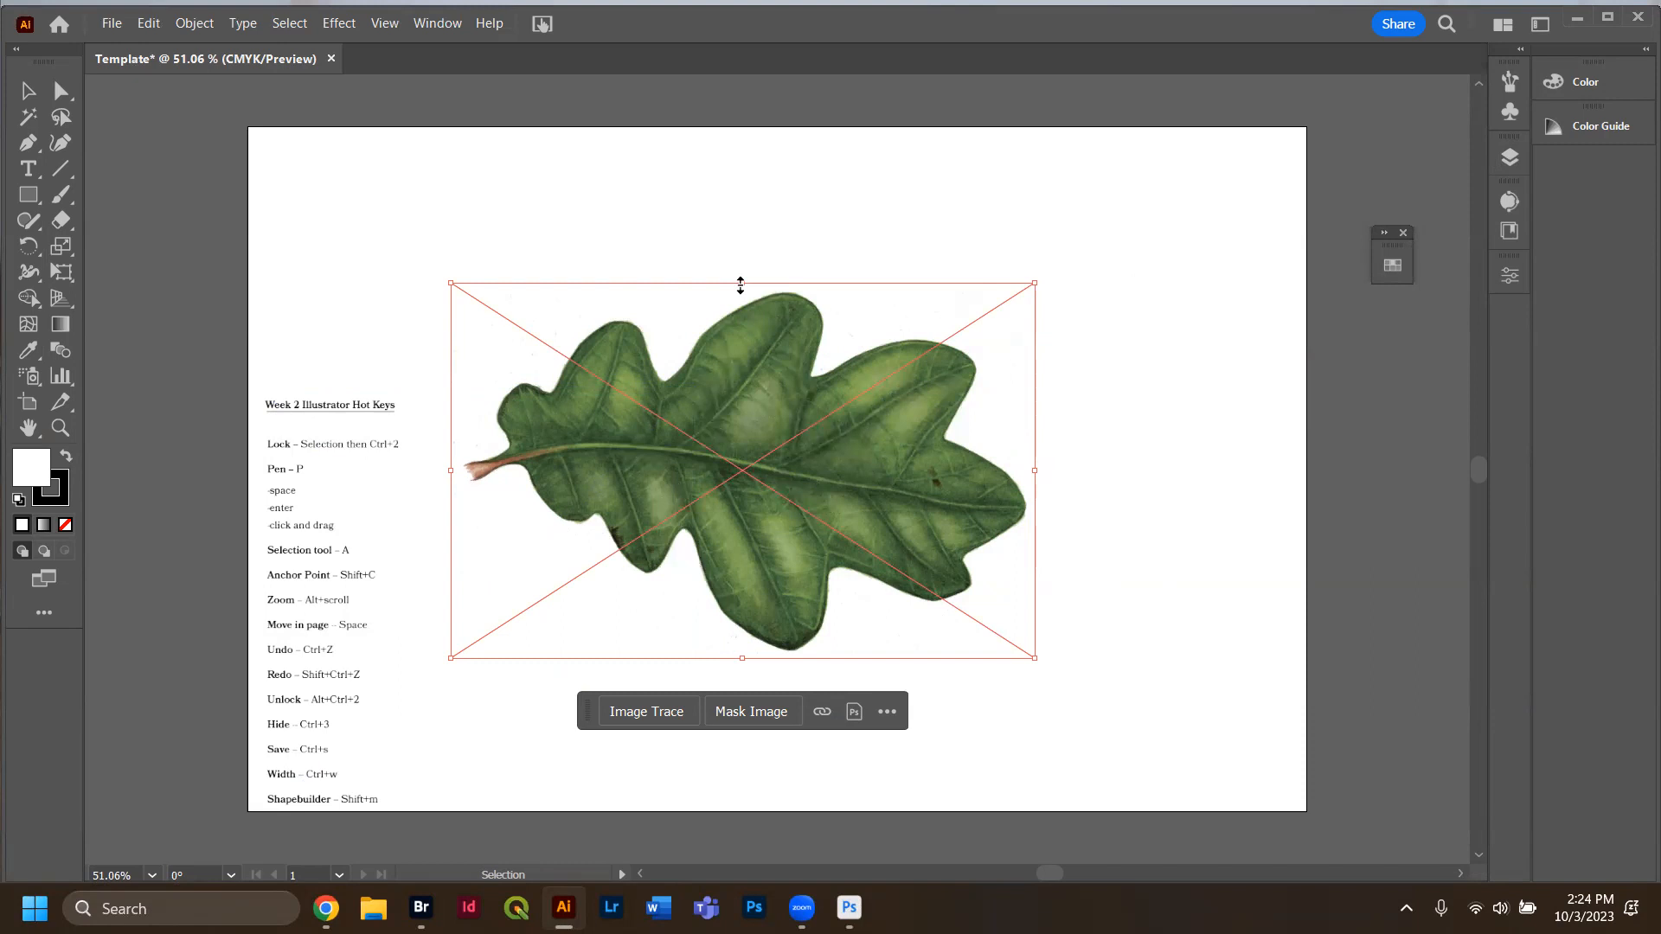
mouse_move(741, 281)
left_mouse_down()
mouse_move(735, 95)
mouse_move(742, 256)
left_mouse_up()
scroll(915, 606, "down", 2)
left_click_drag(744, 582, 742, 833)
key("ctrl+z")
key("ctrl+z")
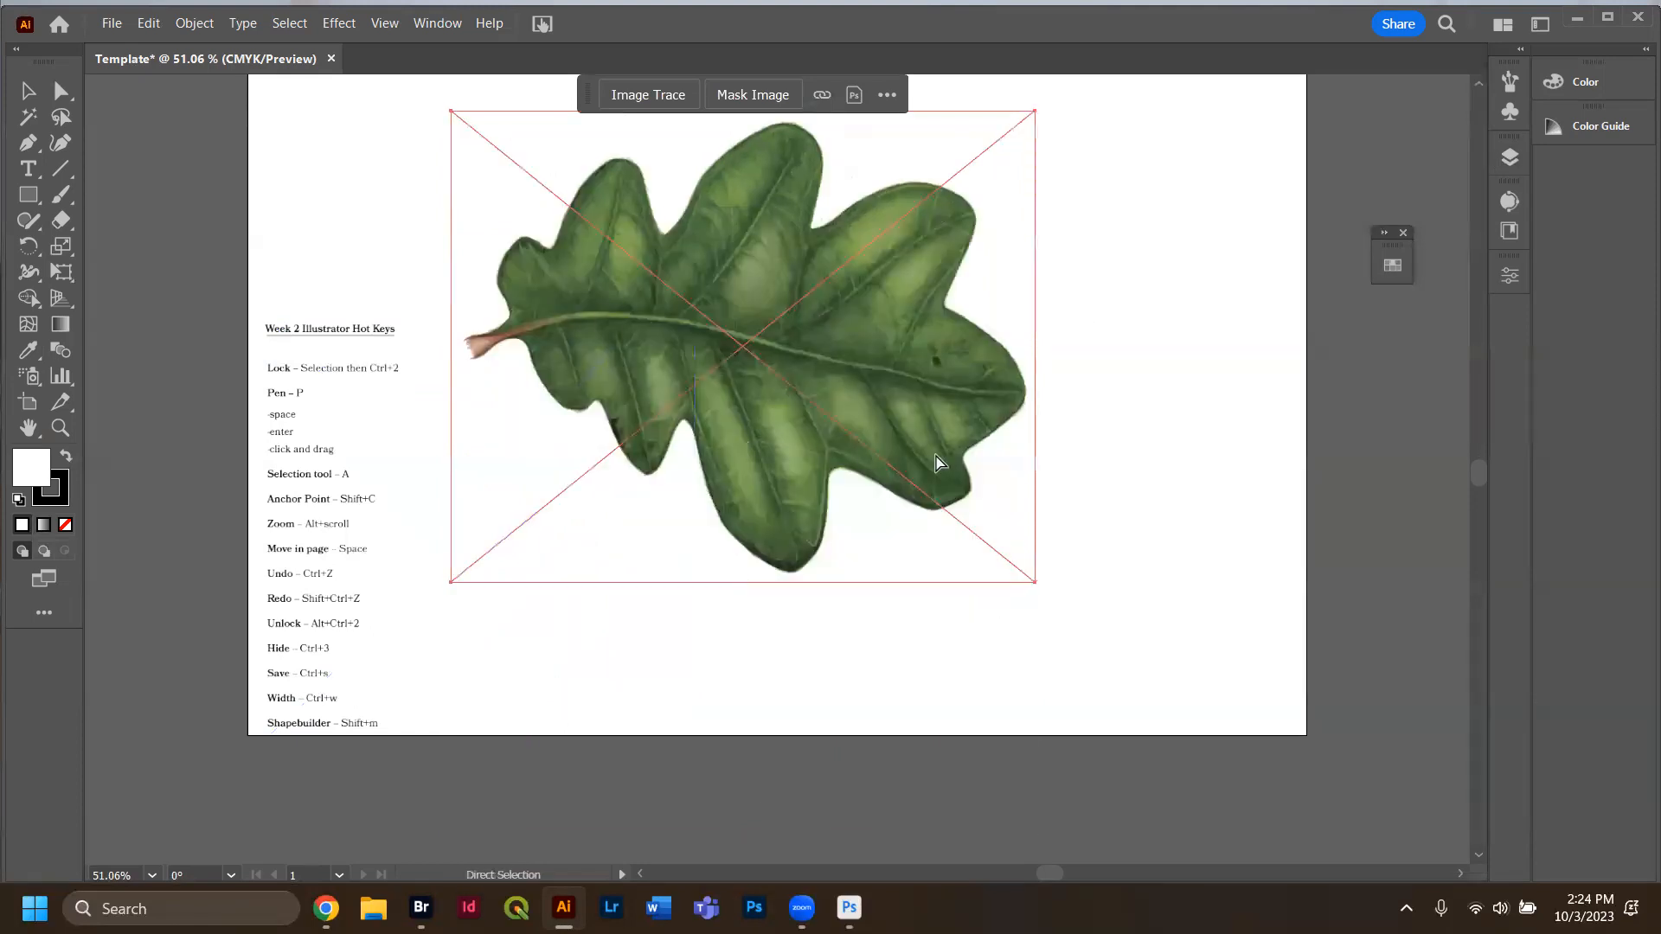
Enlarge the leaf image proportionally and position it to fill most of the artboard beside the cheat sheet text.
scroll(796, 512, "up", 1)
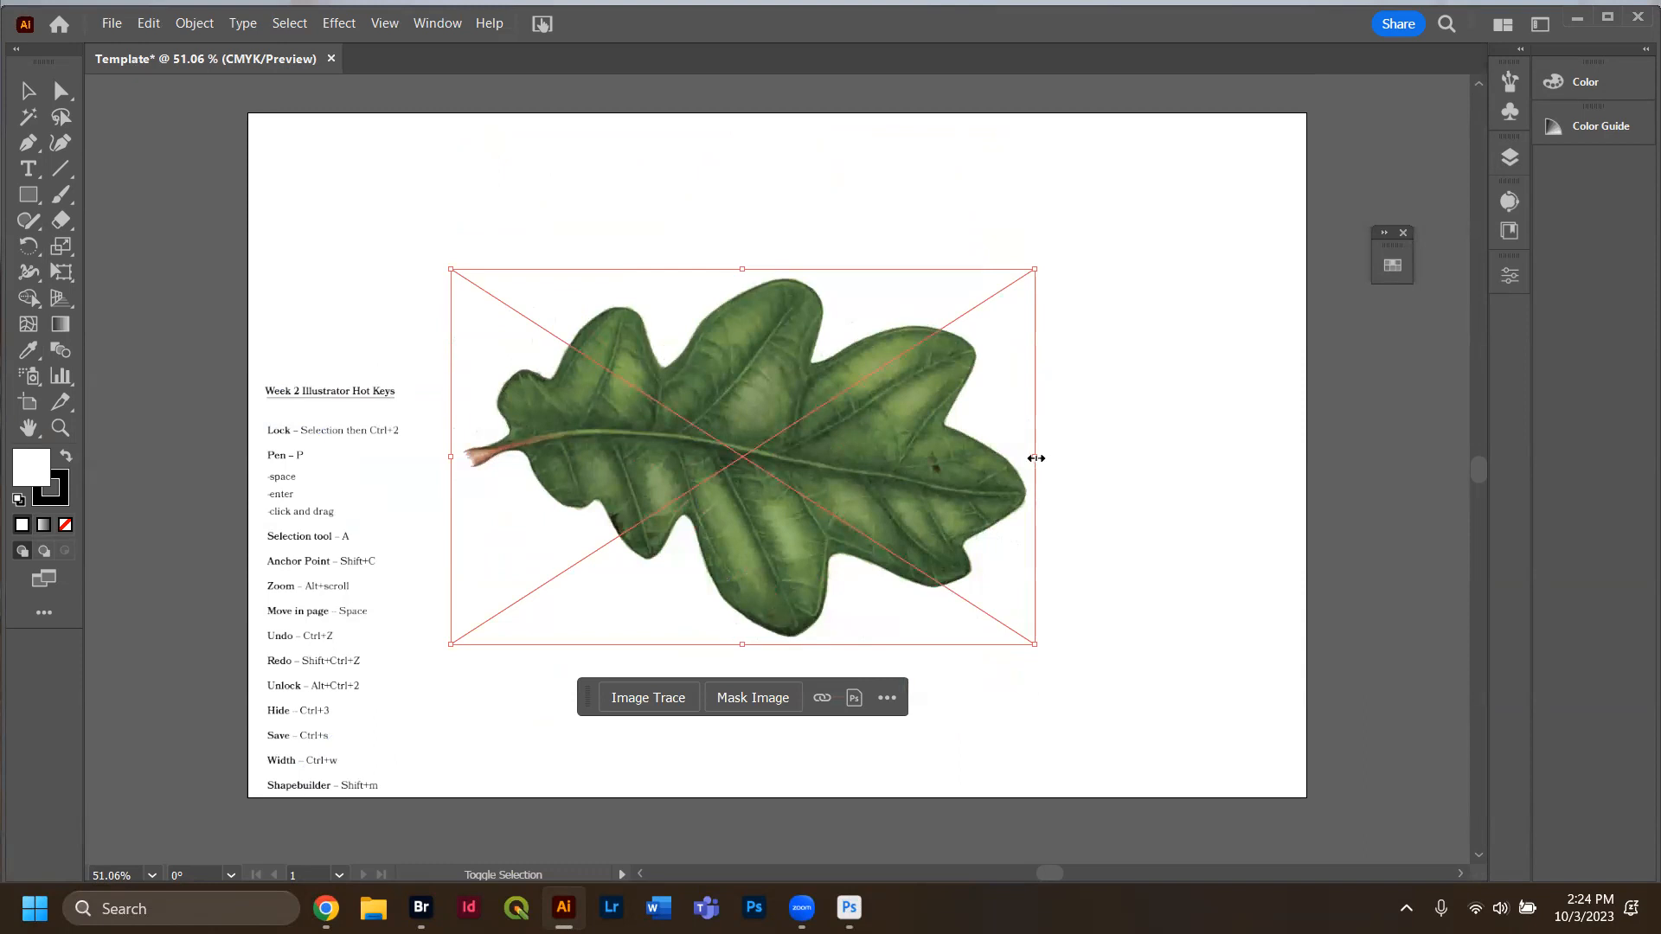
mouse_move(1038, 459)
left_mouse_down()
mouse_move(1223, 475)
mouse_move(1005, 467)
mouse_move(1216, 493)
mouse_move(1328, 484)
mouse_move(1246, 491)
left_mouse_up()
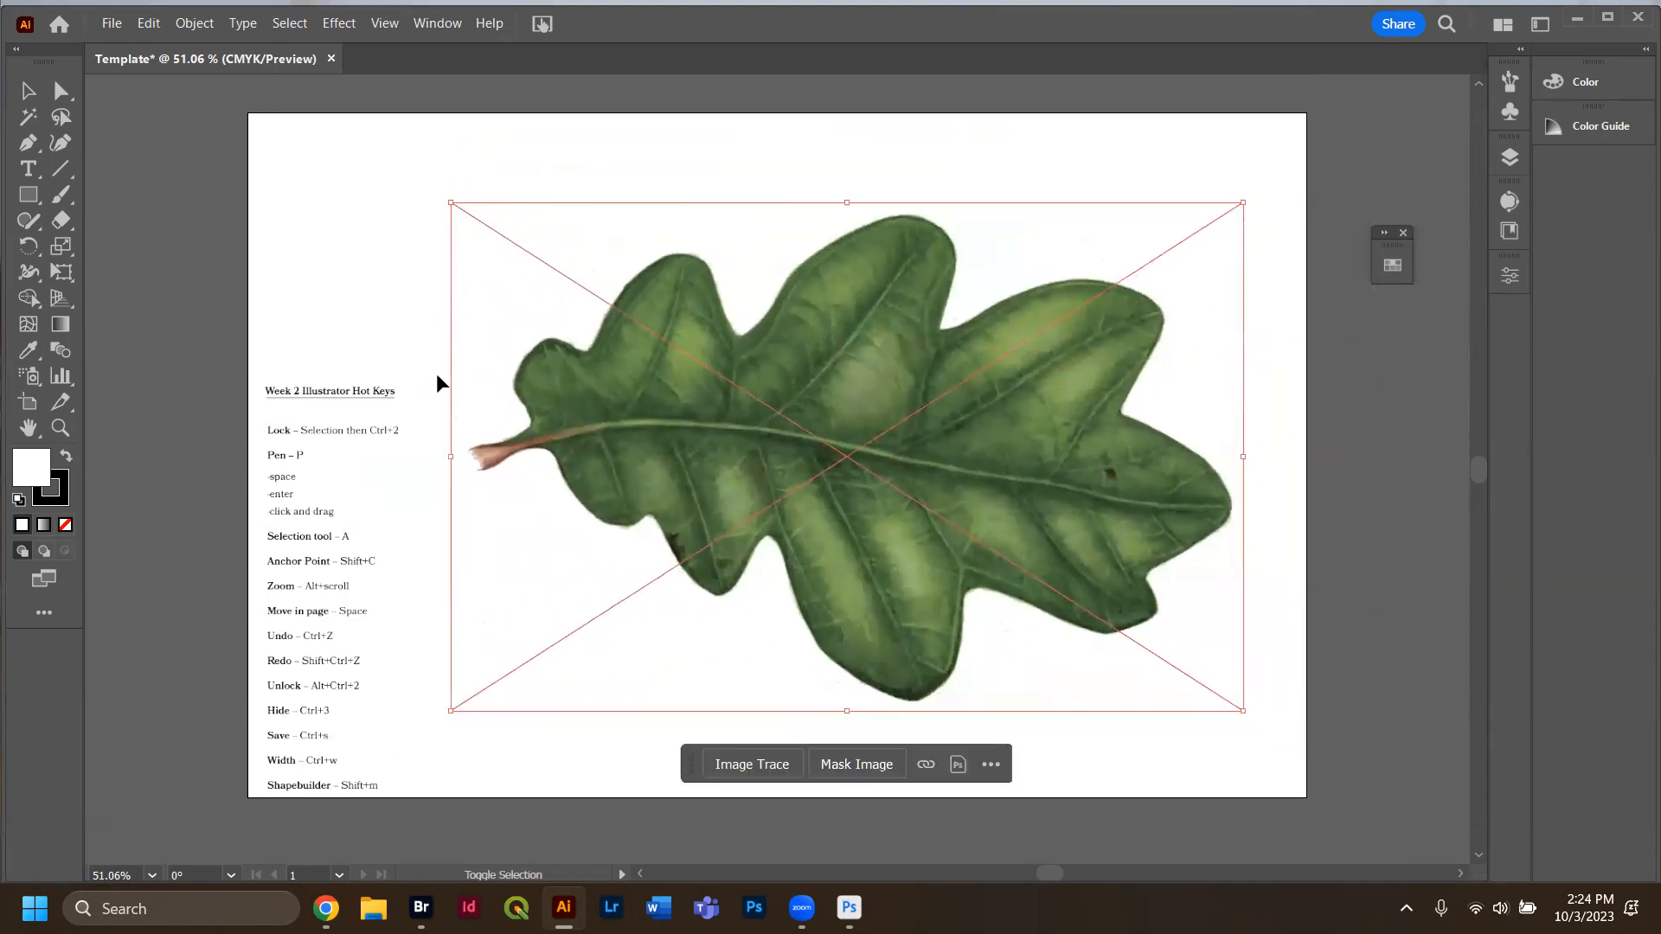
left_click_drag(450, 464, 411, 464)
left_click(305, 181)
mouse_move(842, 464)
left_mouse_down()
mouse_move(811, 445)
mouse_move(823, 459)
left_mouse_up()
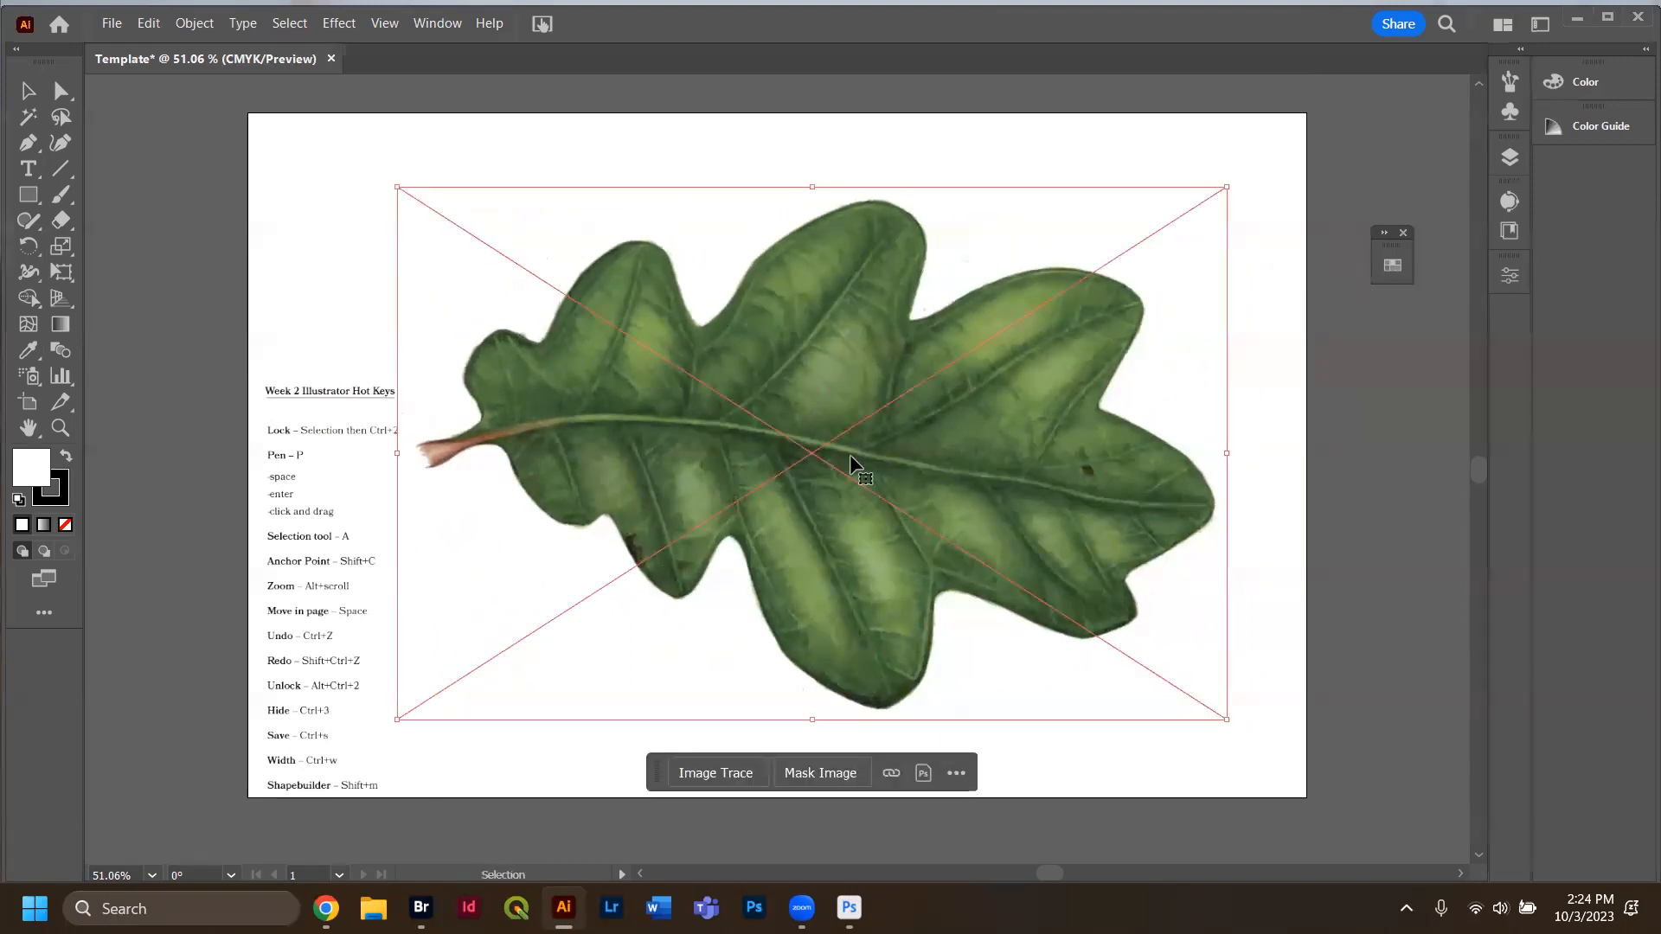
left_click(303, 232)
Lock the enlarged leaf image in place on the artboard.
left_click(723, 580)
key("a")
key("ctrl+2")
key("v")
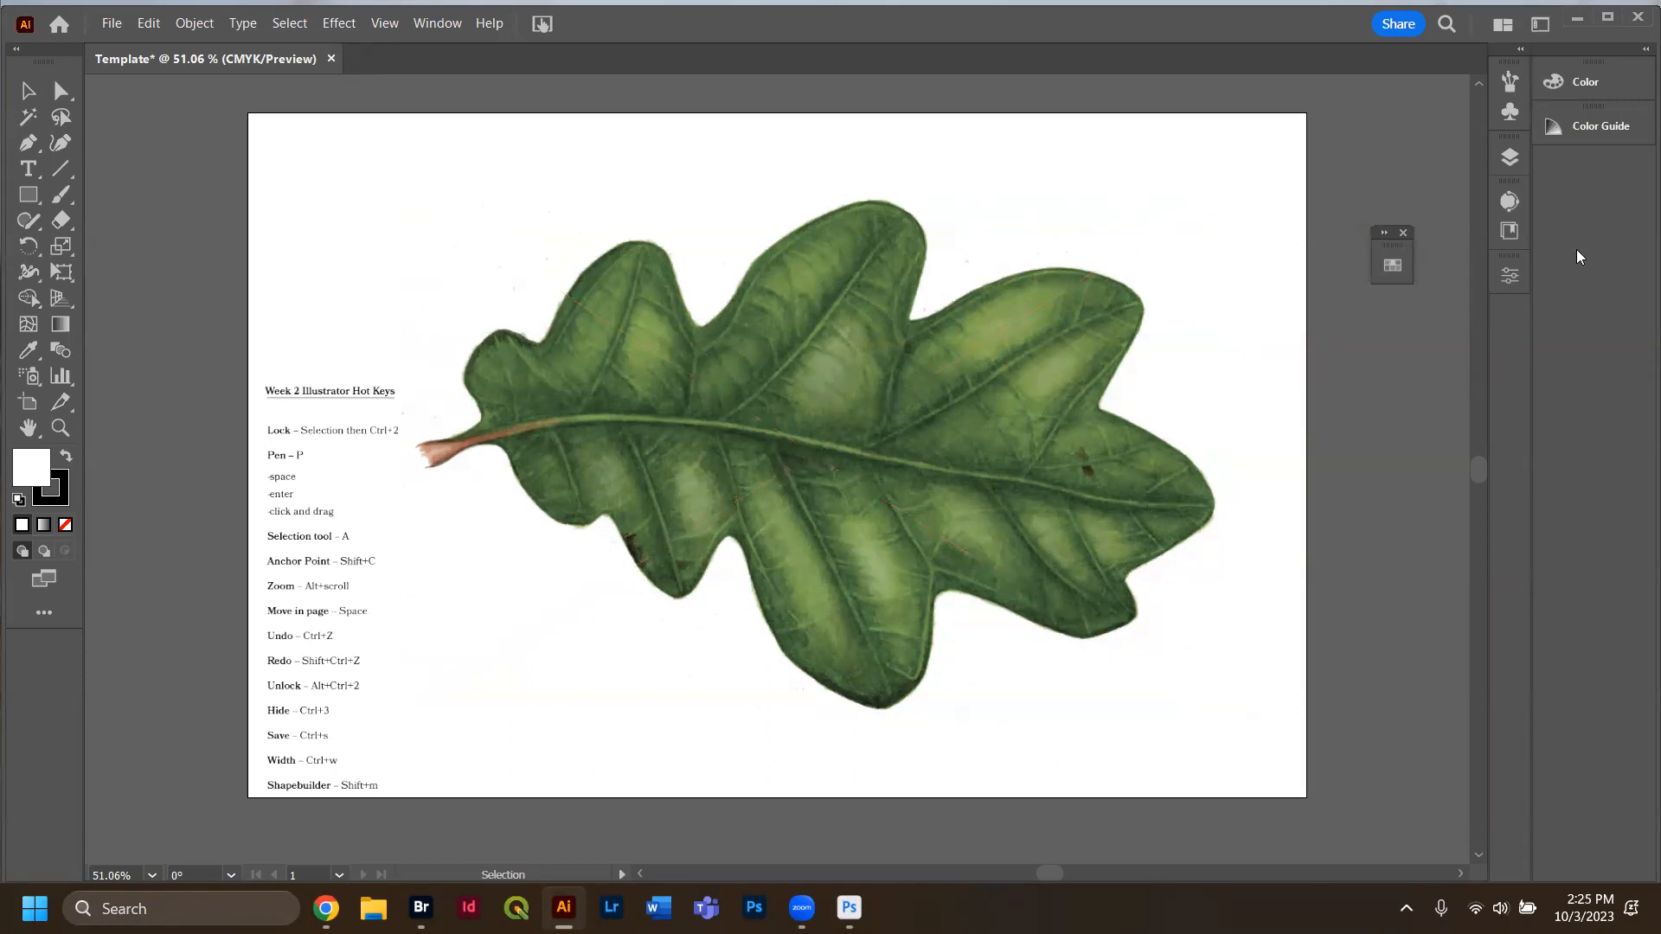
Add a new layer named "Icon" above the Oregon White Oak layer and close the layer list.
left_click(1510, 154)
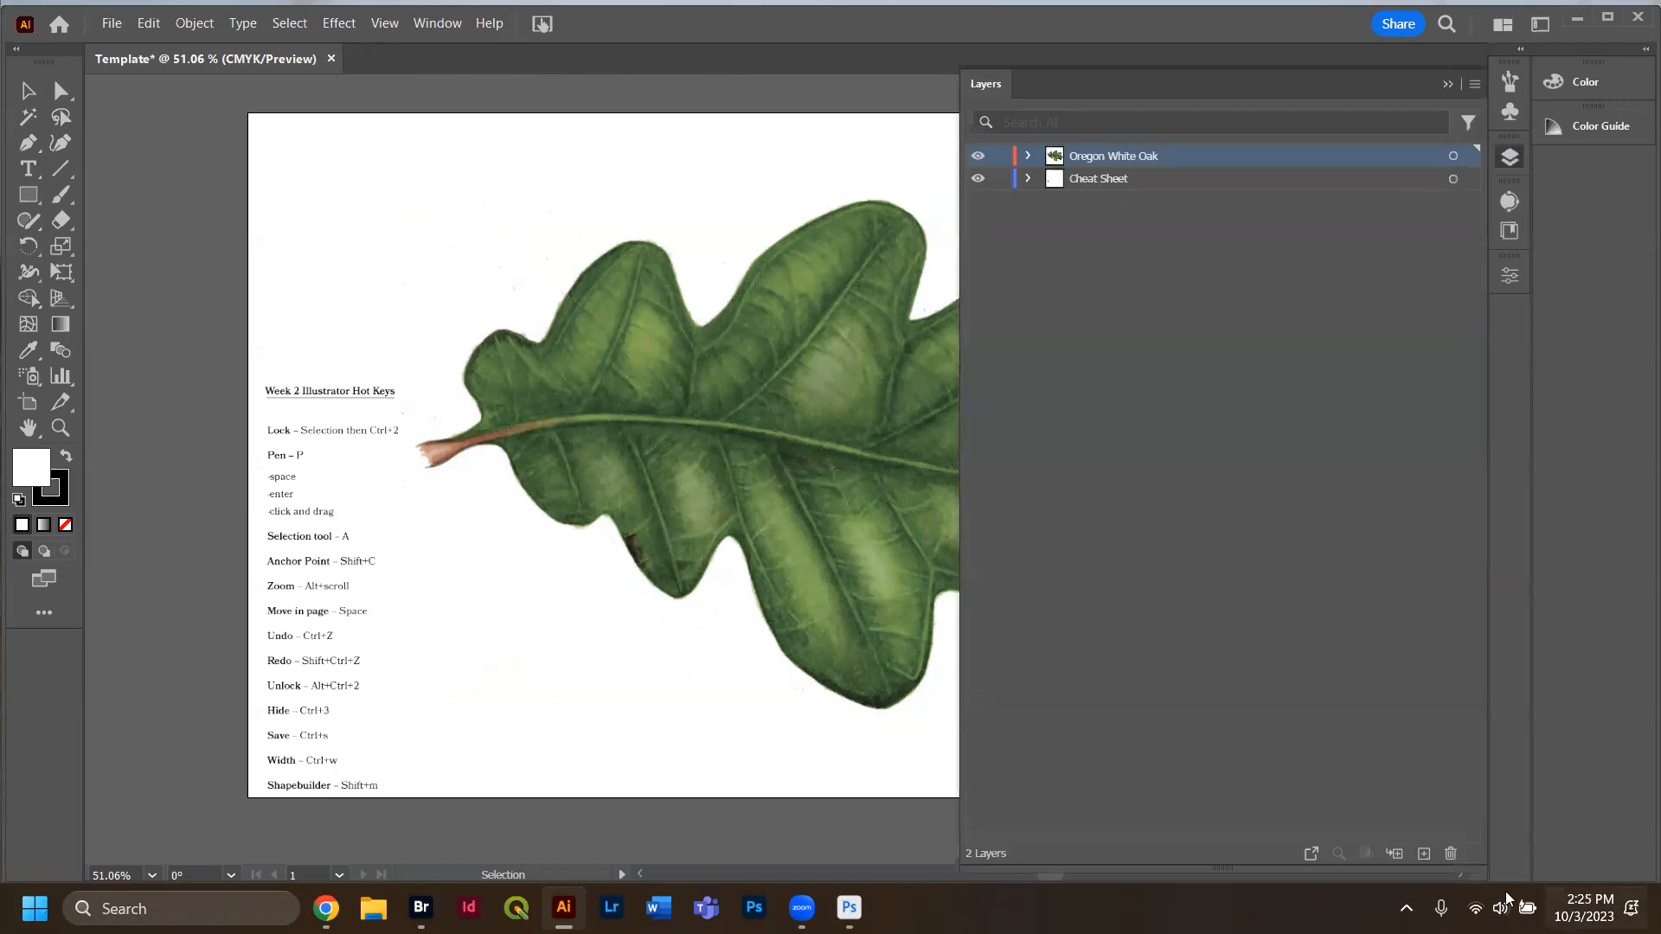
left_click(1424, 853)
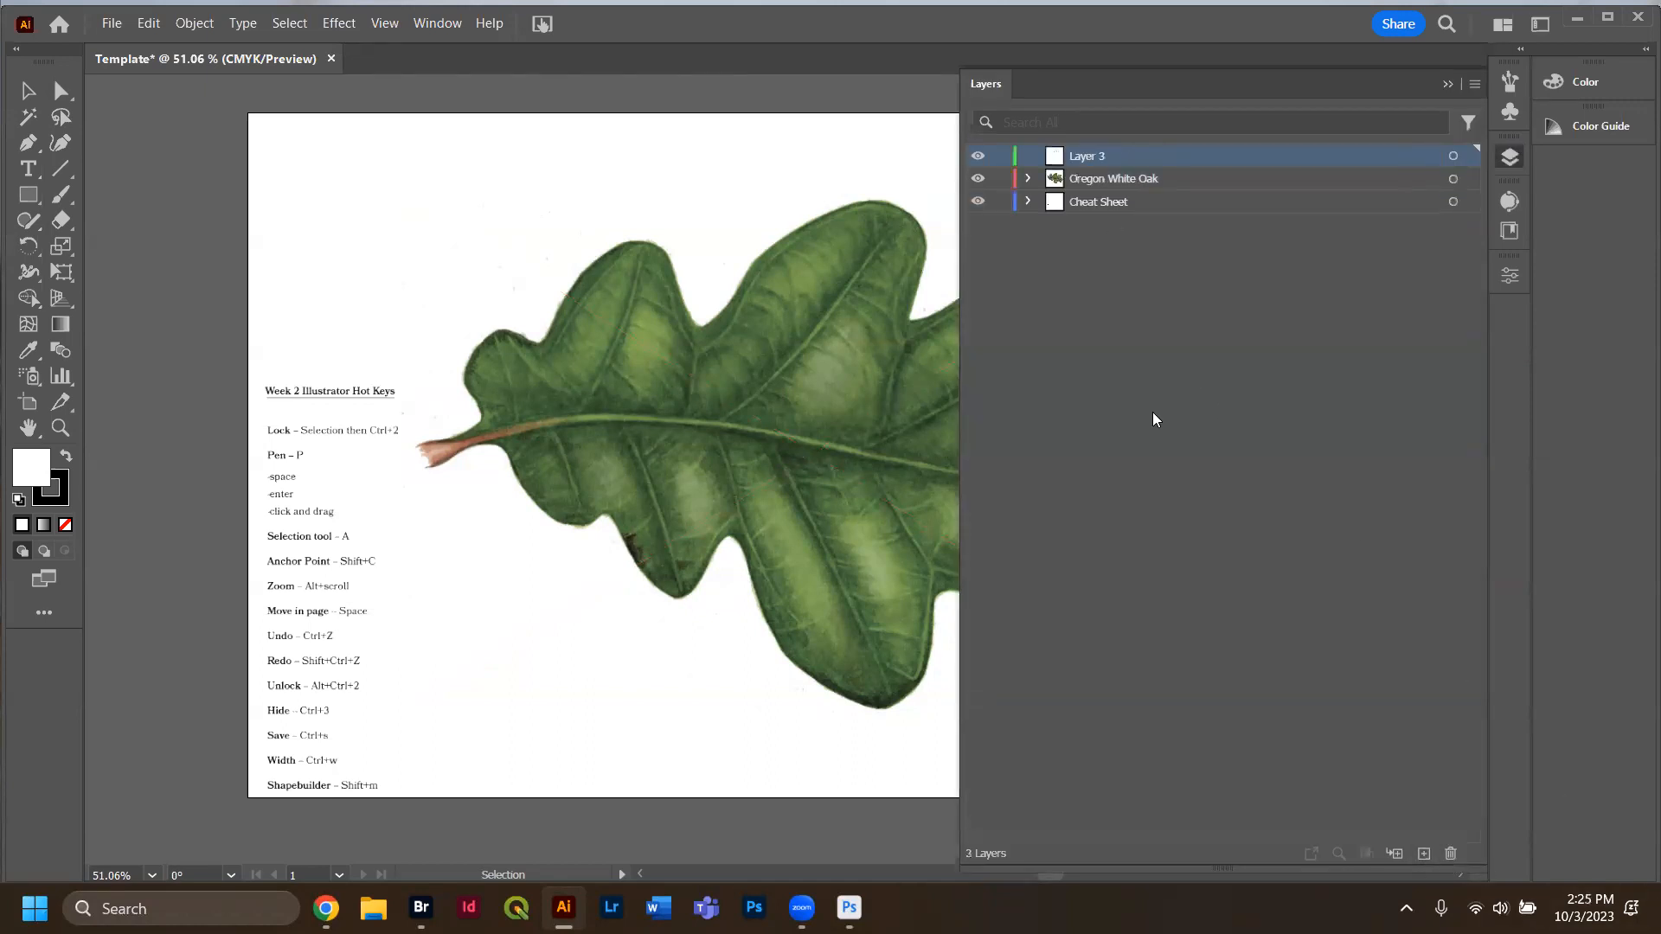
double_click(1084, 155)
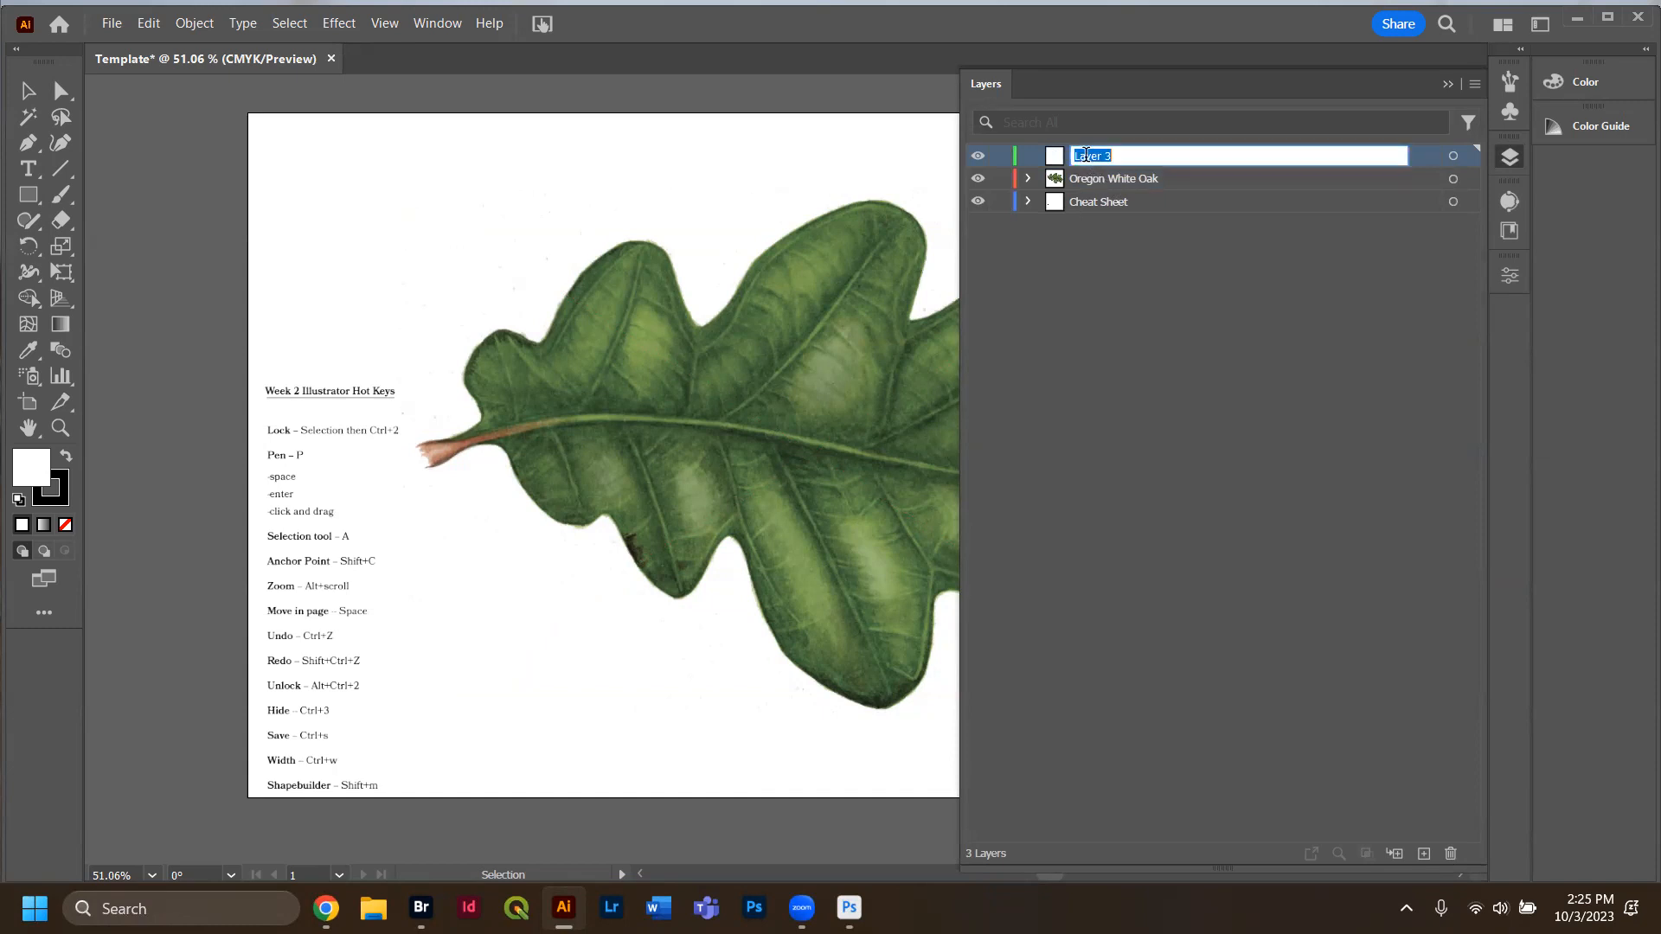
type("Icon")
key("Return")
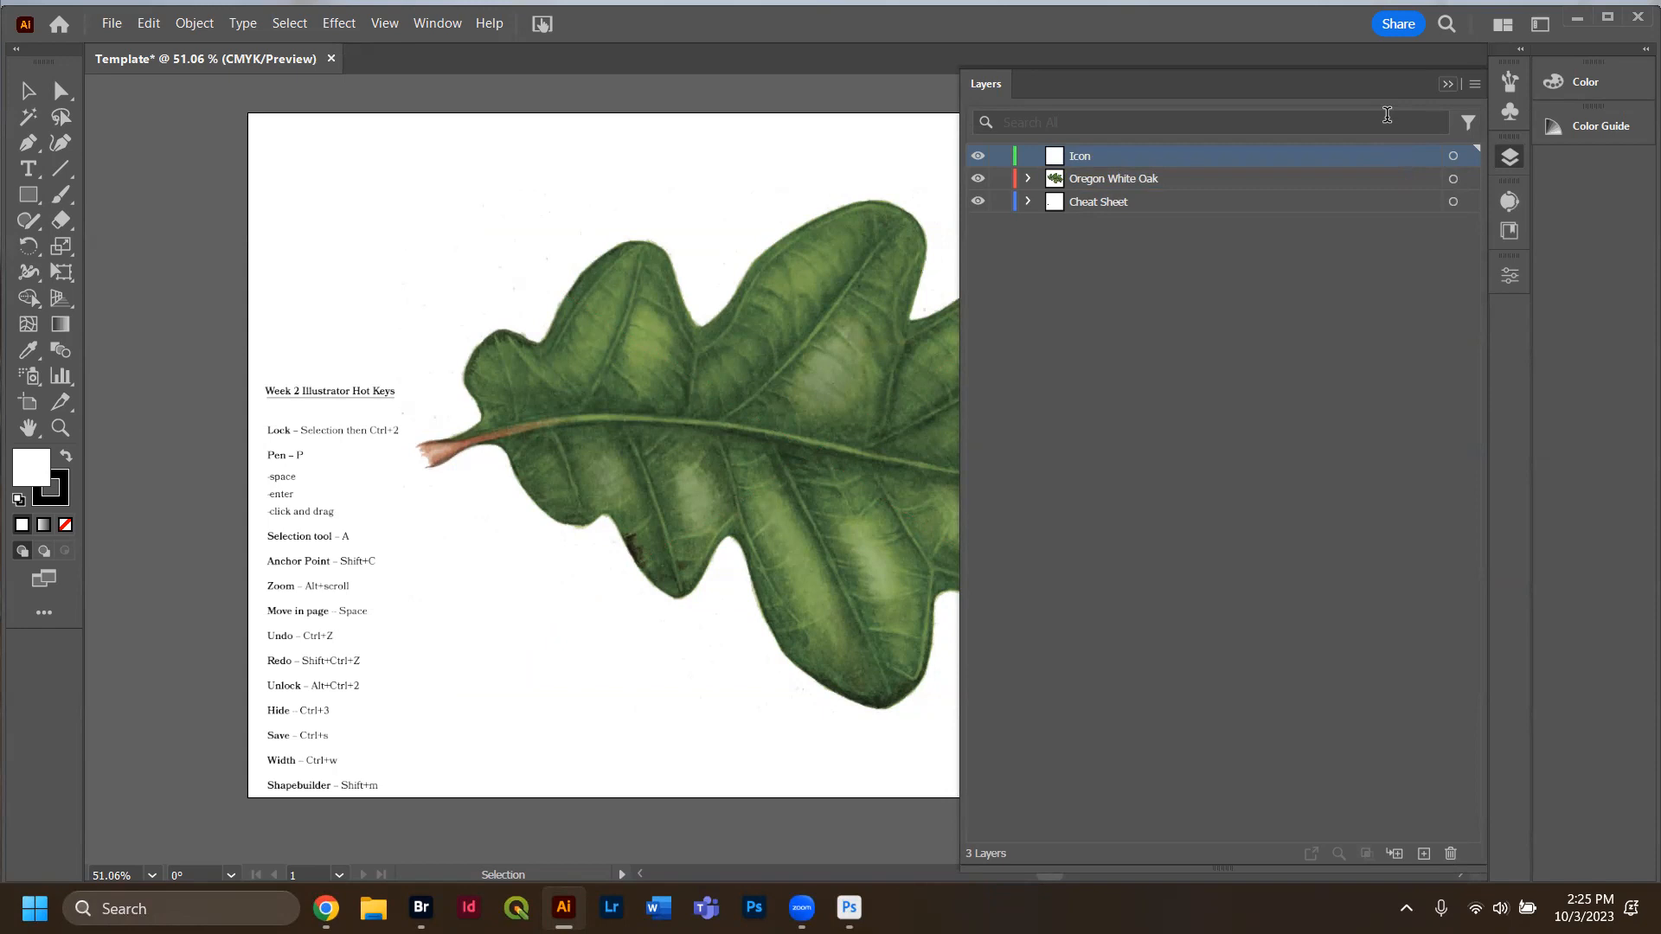
left_click(1453, 155)
left_click(1447, 84)
left_click(28, 141)
left_click(550, 231)
left_click(581, 295)
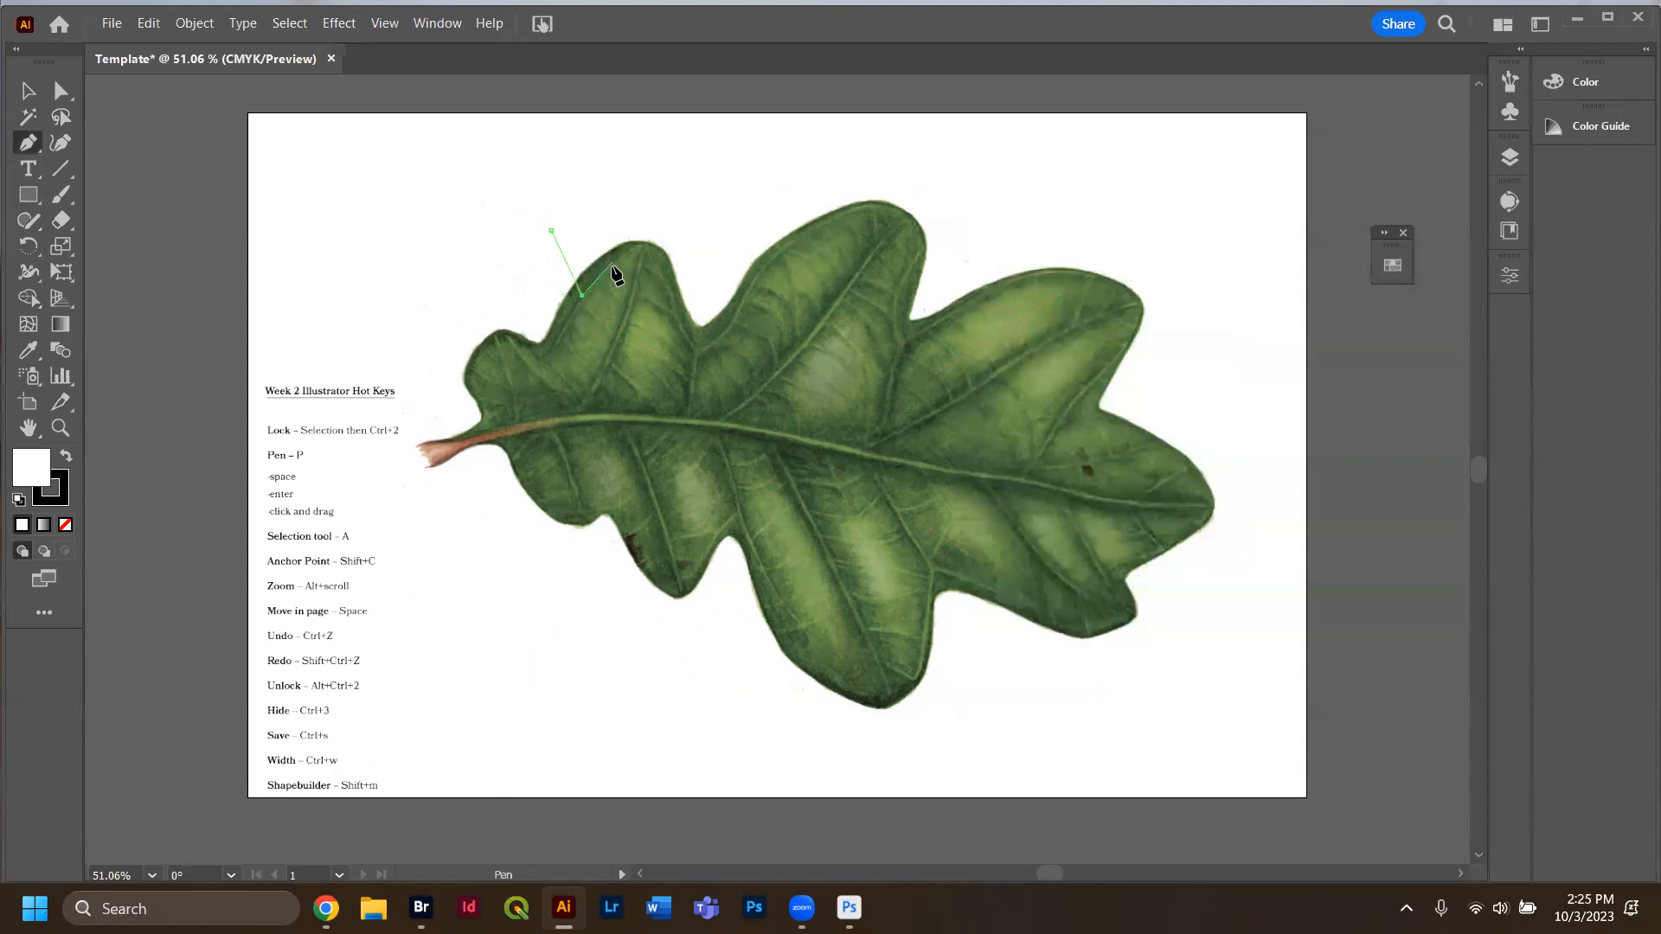
left_click(651, 275)
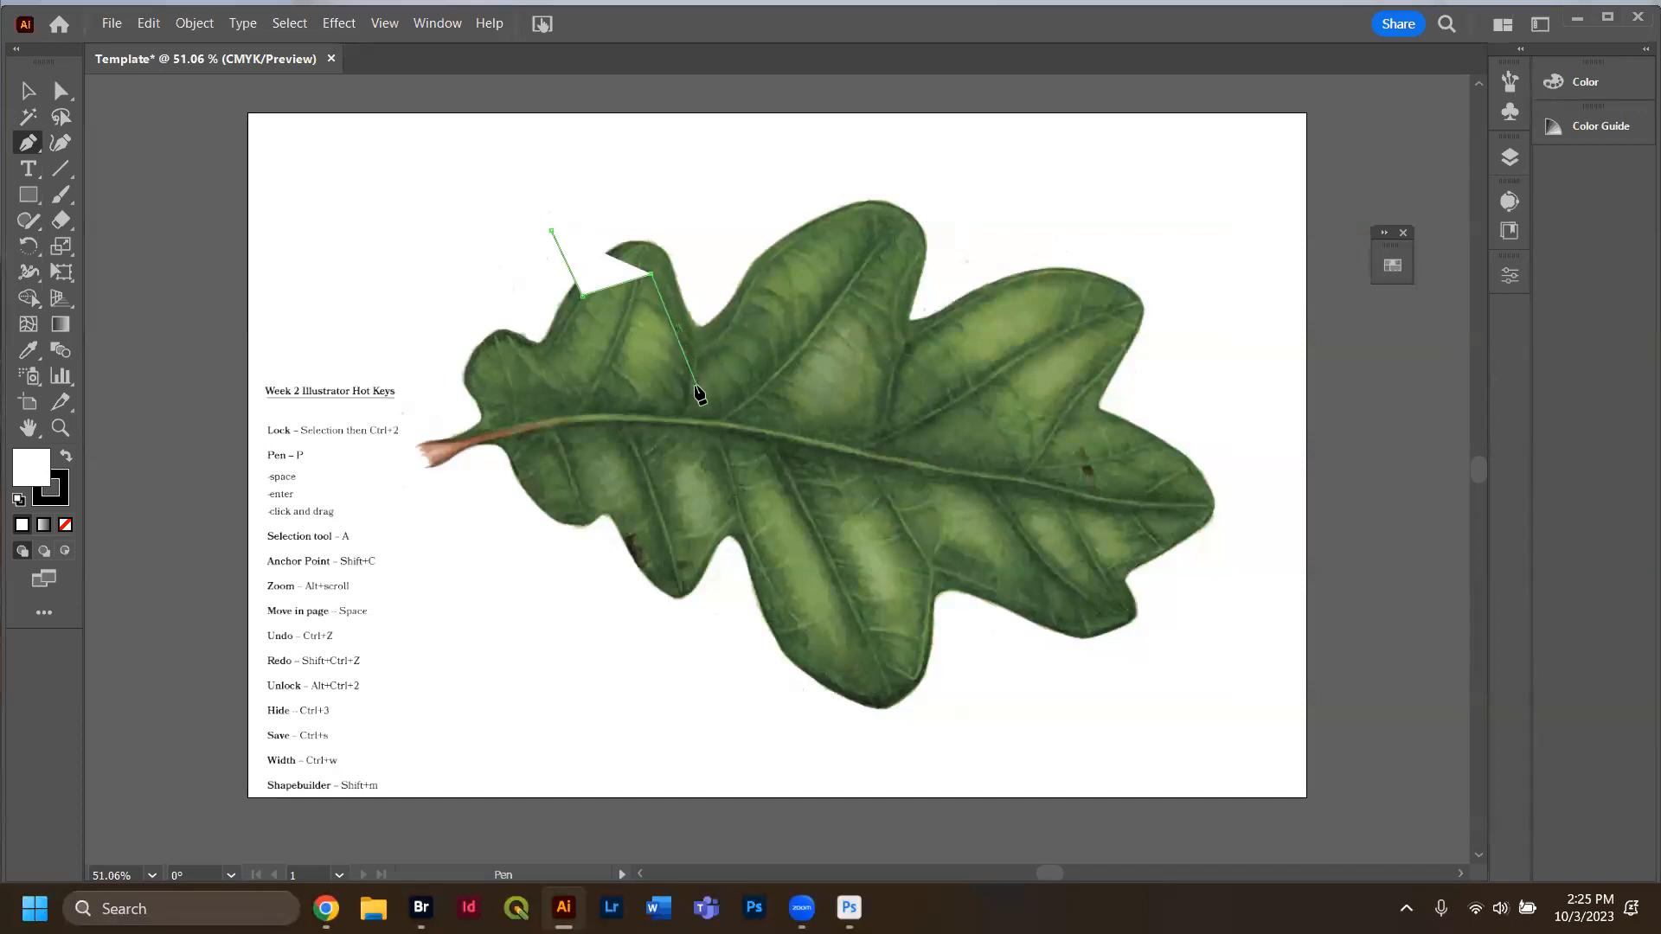
left_click(1514, 162)
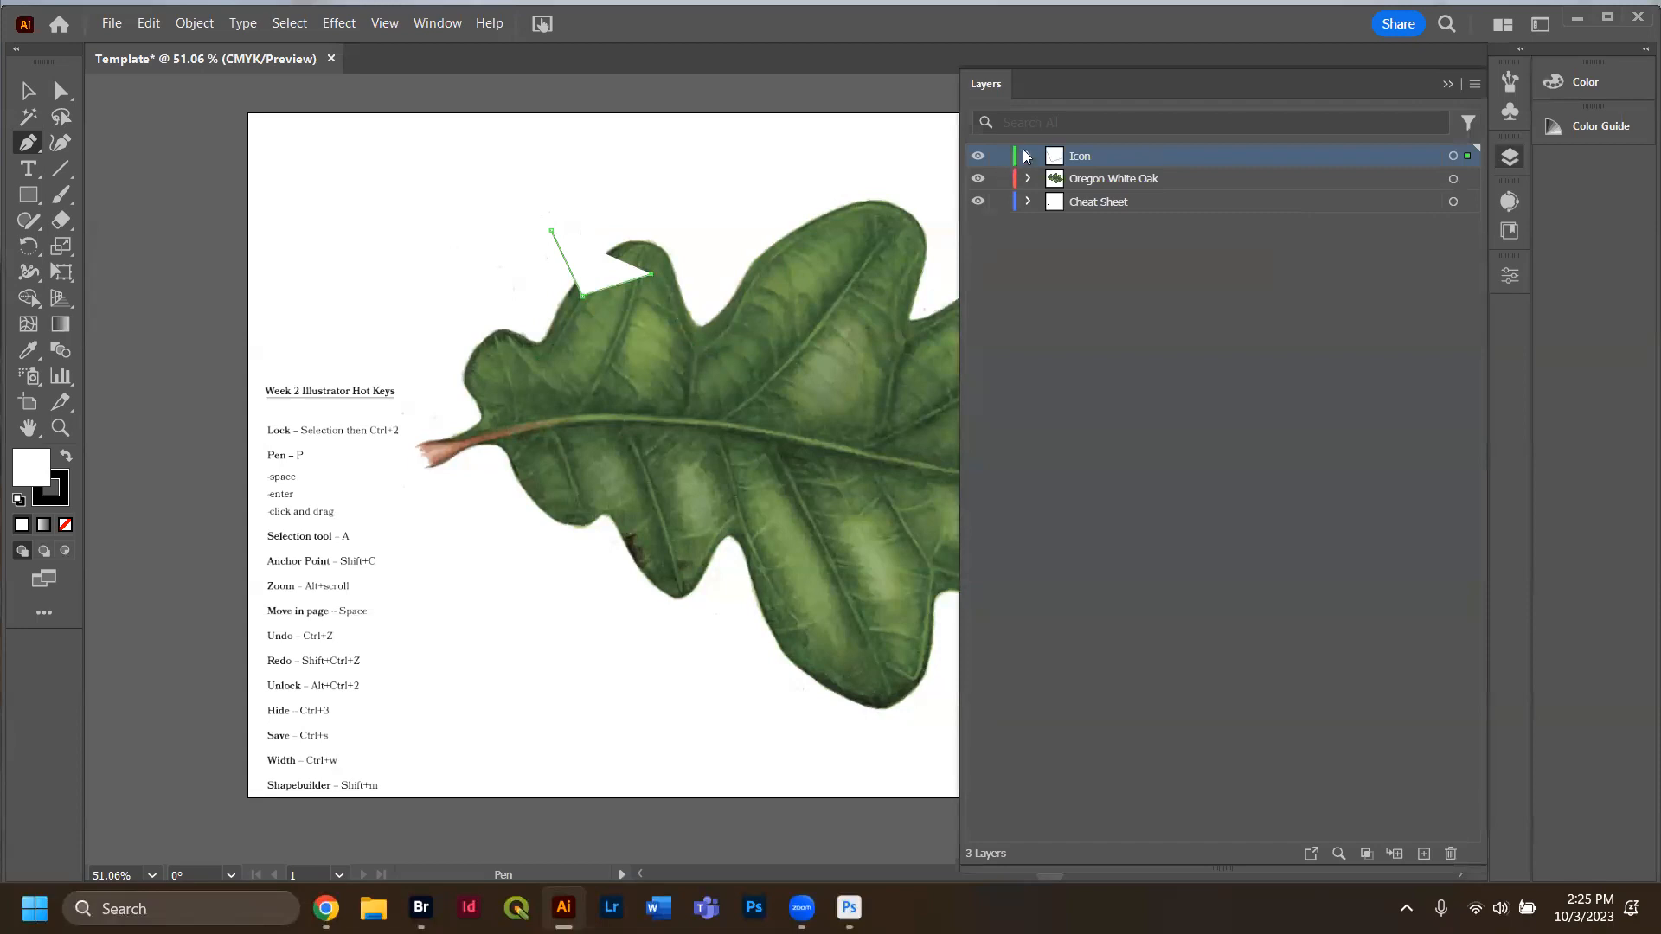
left_click(28, 90)
left_click(590, 289)
key("ctrl+z")
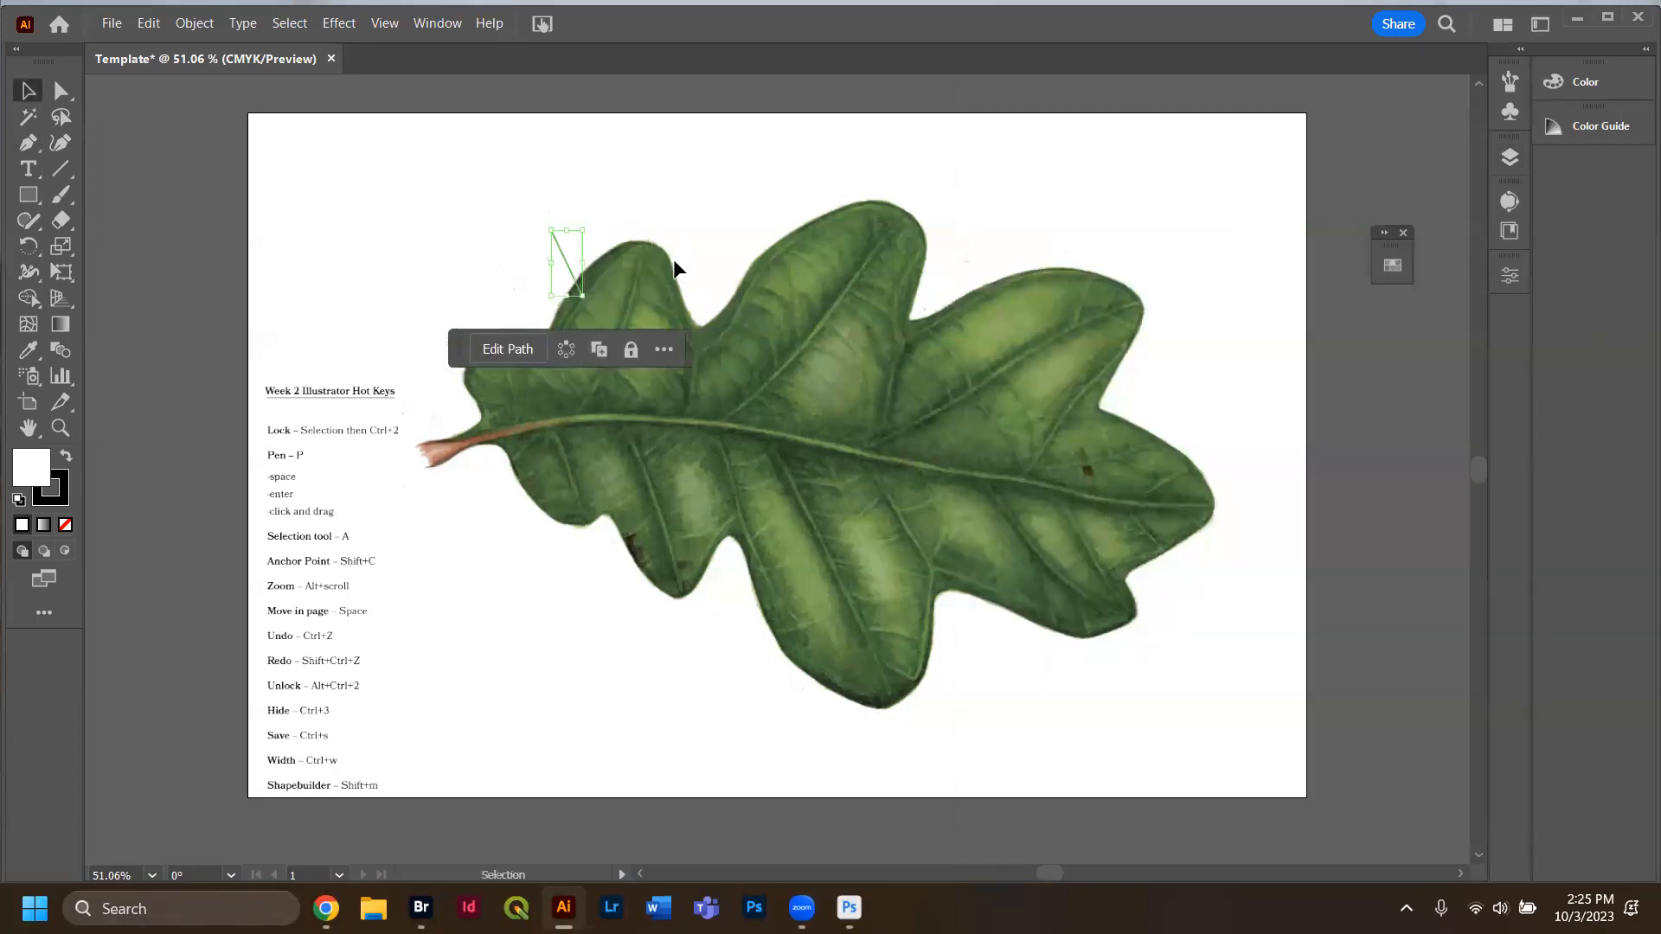
key("ctrl+z")
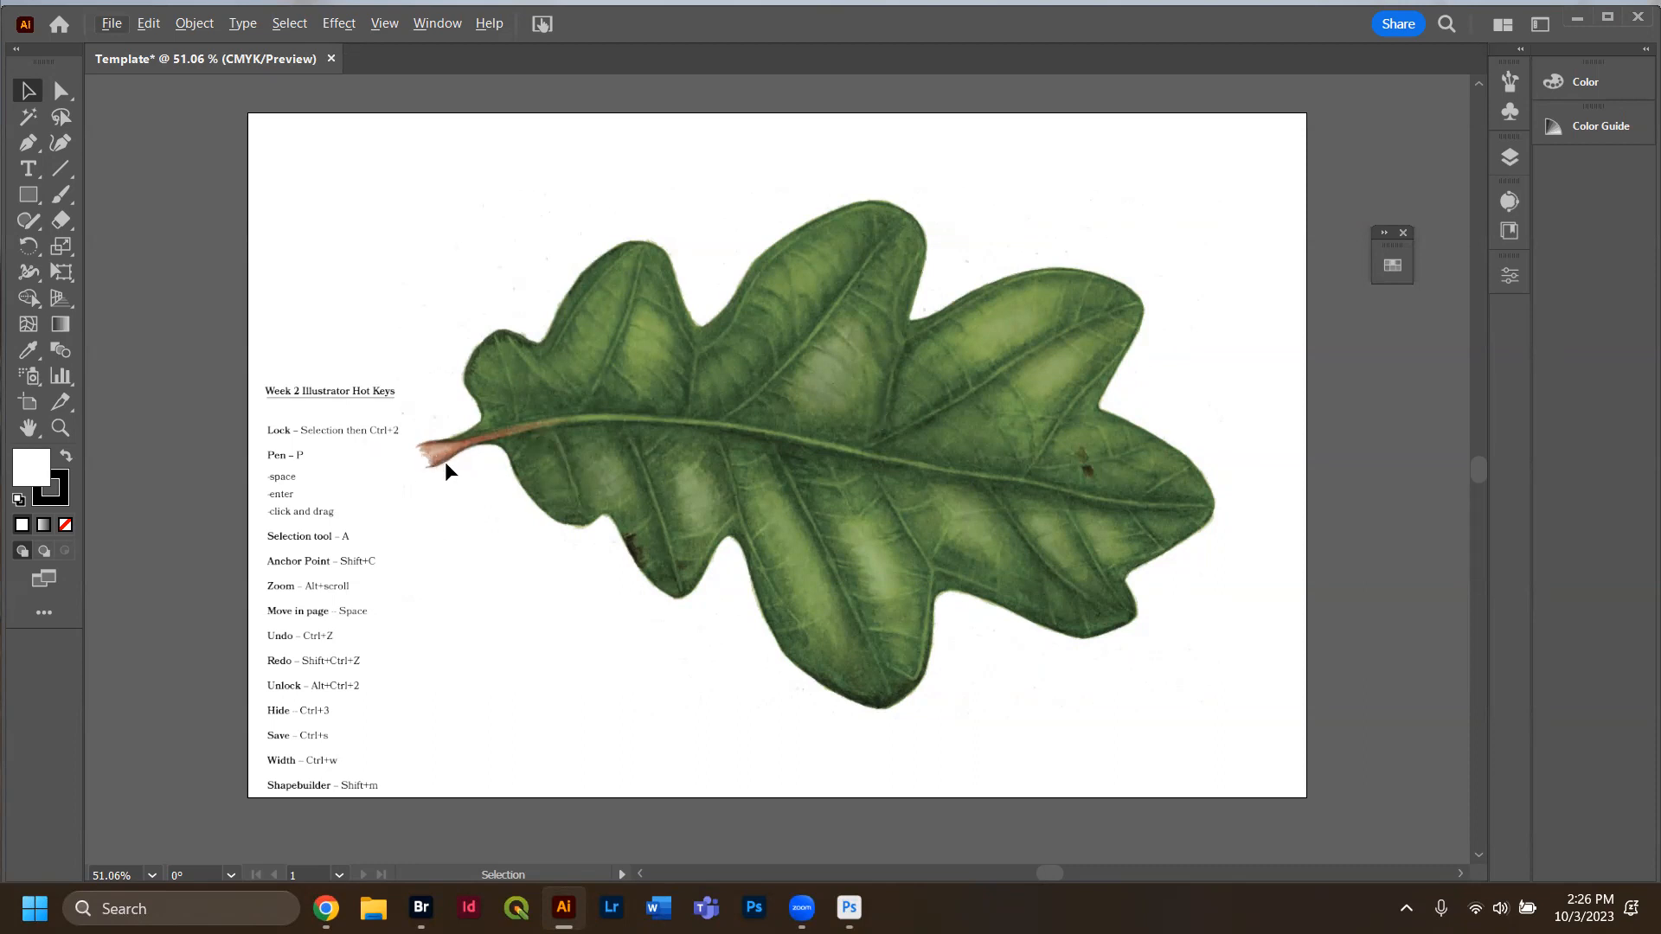
Examine the cut end of the leaf's stem up close at different magnifications.
scroll(427, 470, "down", 3)
scroll(428, 469, "up", 7)
scroll(428, 473, "down", 6)
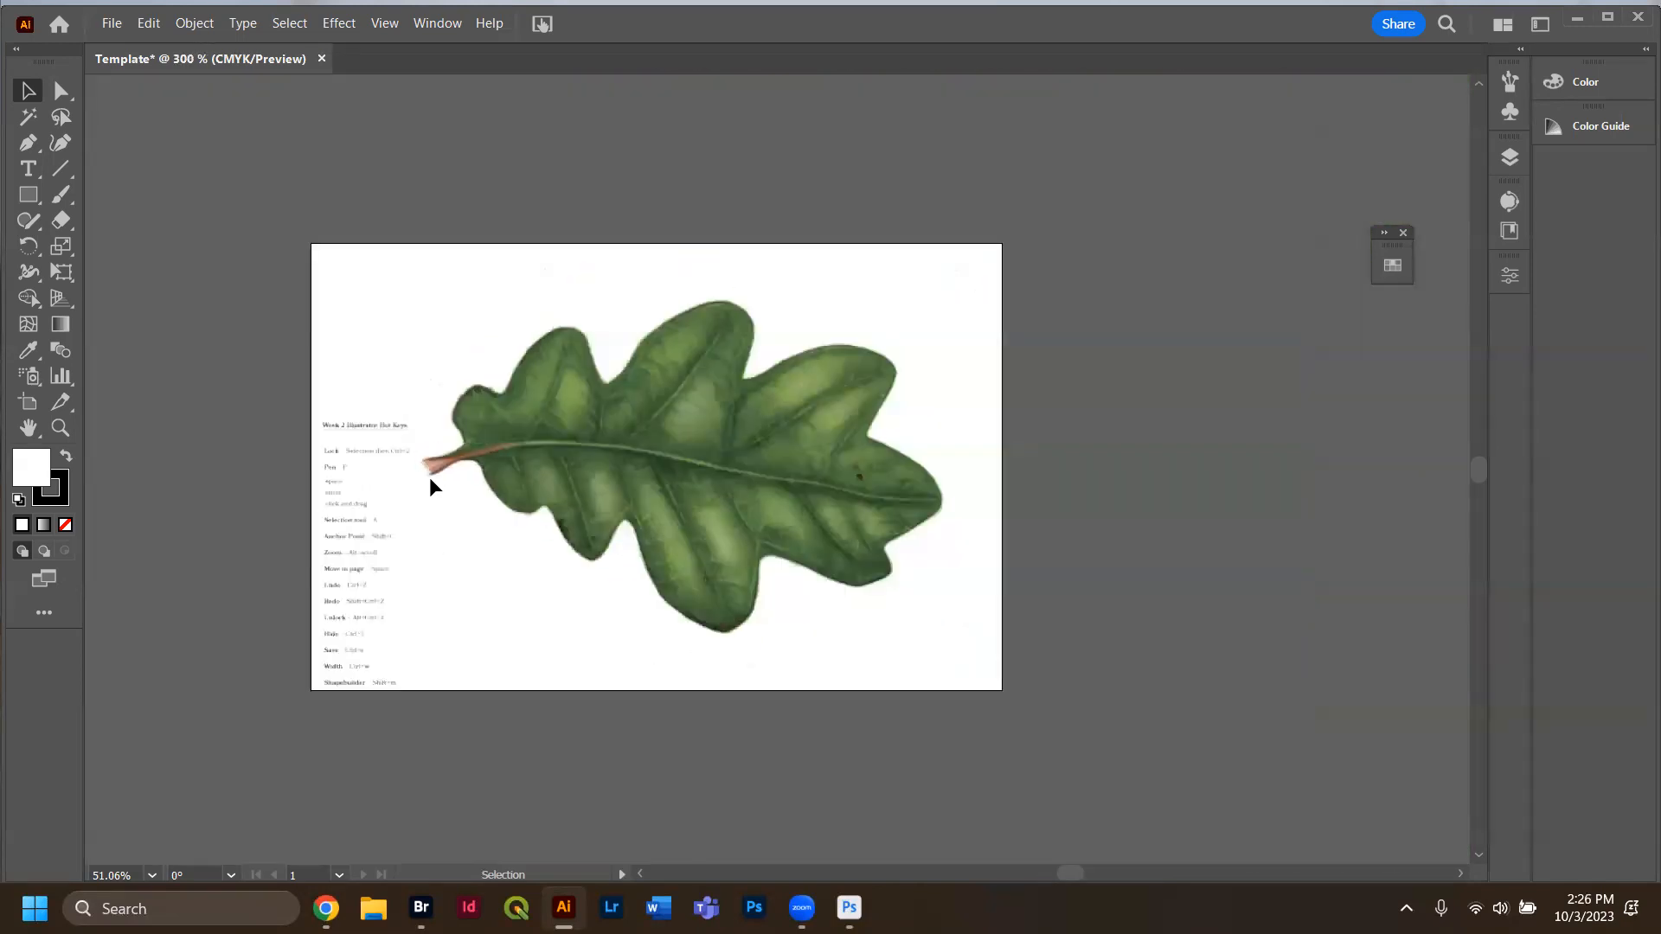
scroll(432, 469, "up", 6)
scroll(433, 471, "up", 2)
scroll(407, 389, "down", 4)
scroll(401, 327, "up", 6)
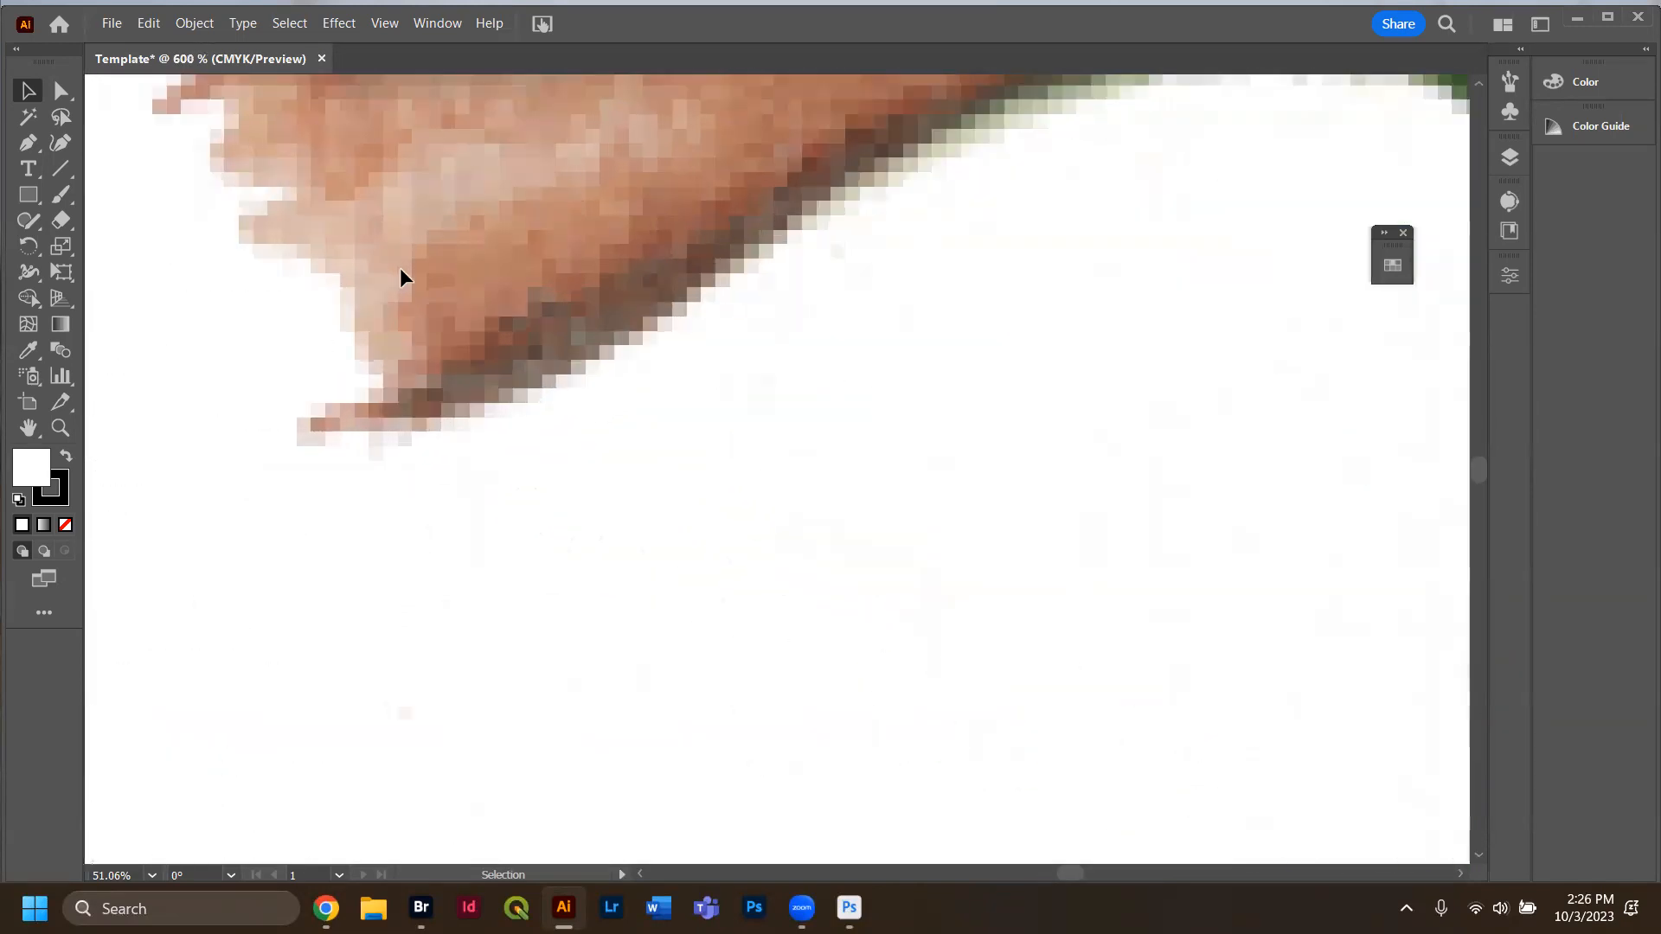
scroll(468, 277, "down", 3)
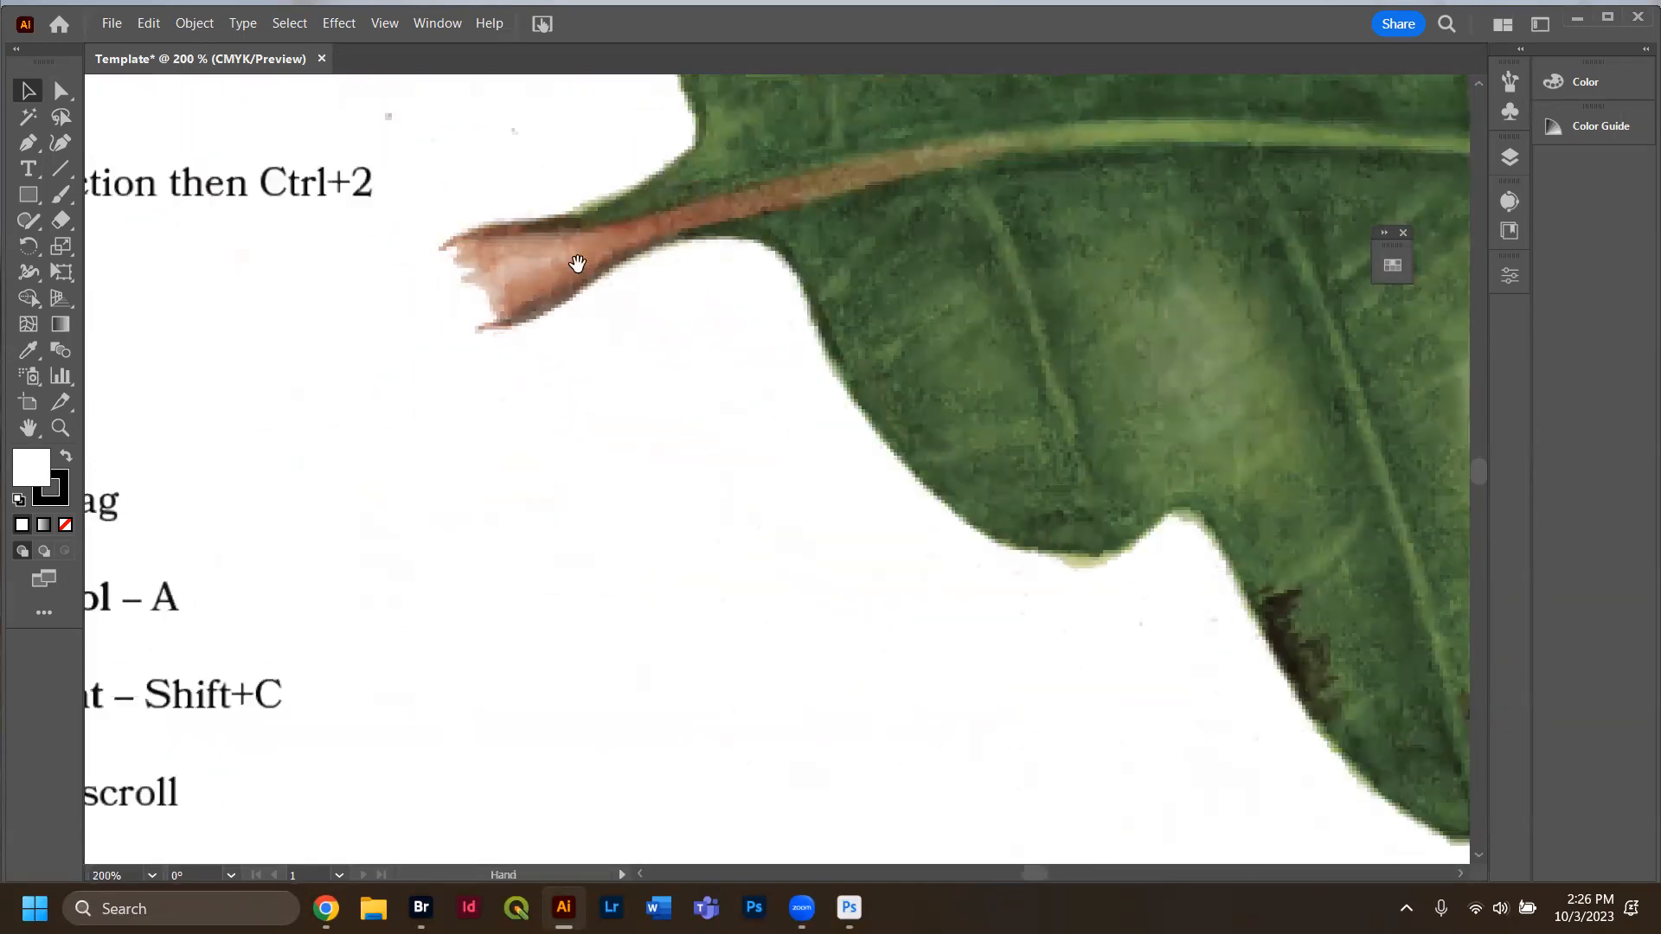
Examine the leaf's stem and lower lobes up close and from farther out beside the hot keys list.
scroll(586, 252, "down", 3)
left_click_drag(885, 447, 373, 467)
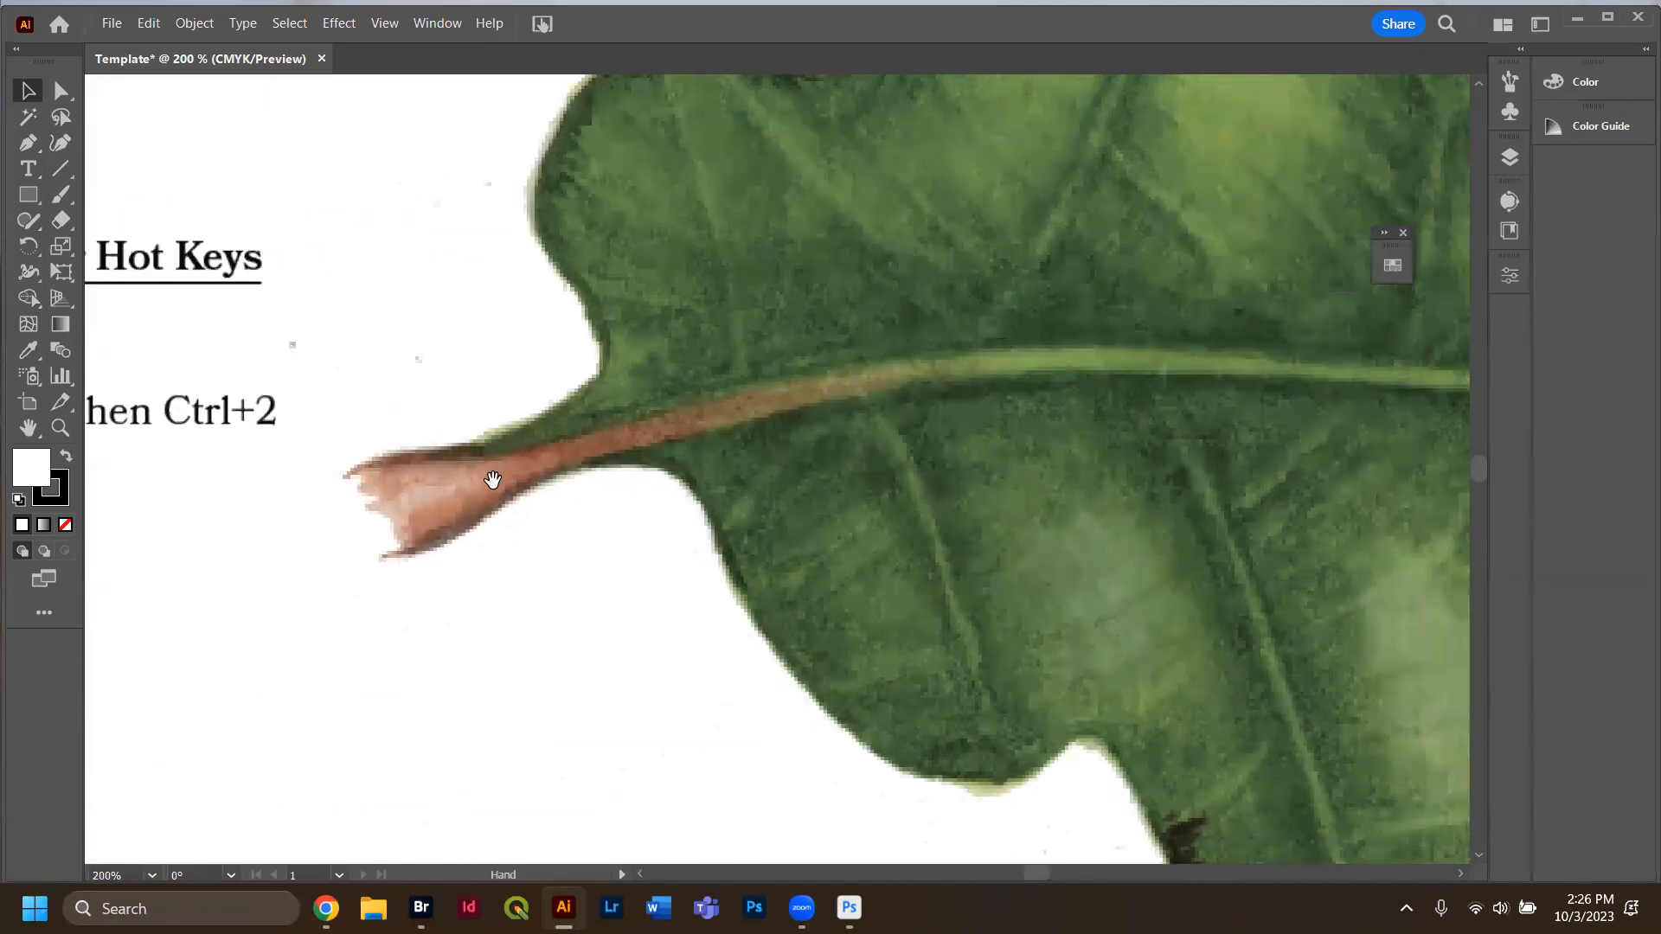
left_click_drag(562, 424, 580, 281)
left_click_drag(1138, 364, 1323, 452)
left_click_drag(644, 566, 641, 611)
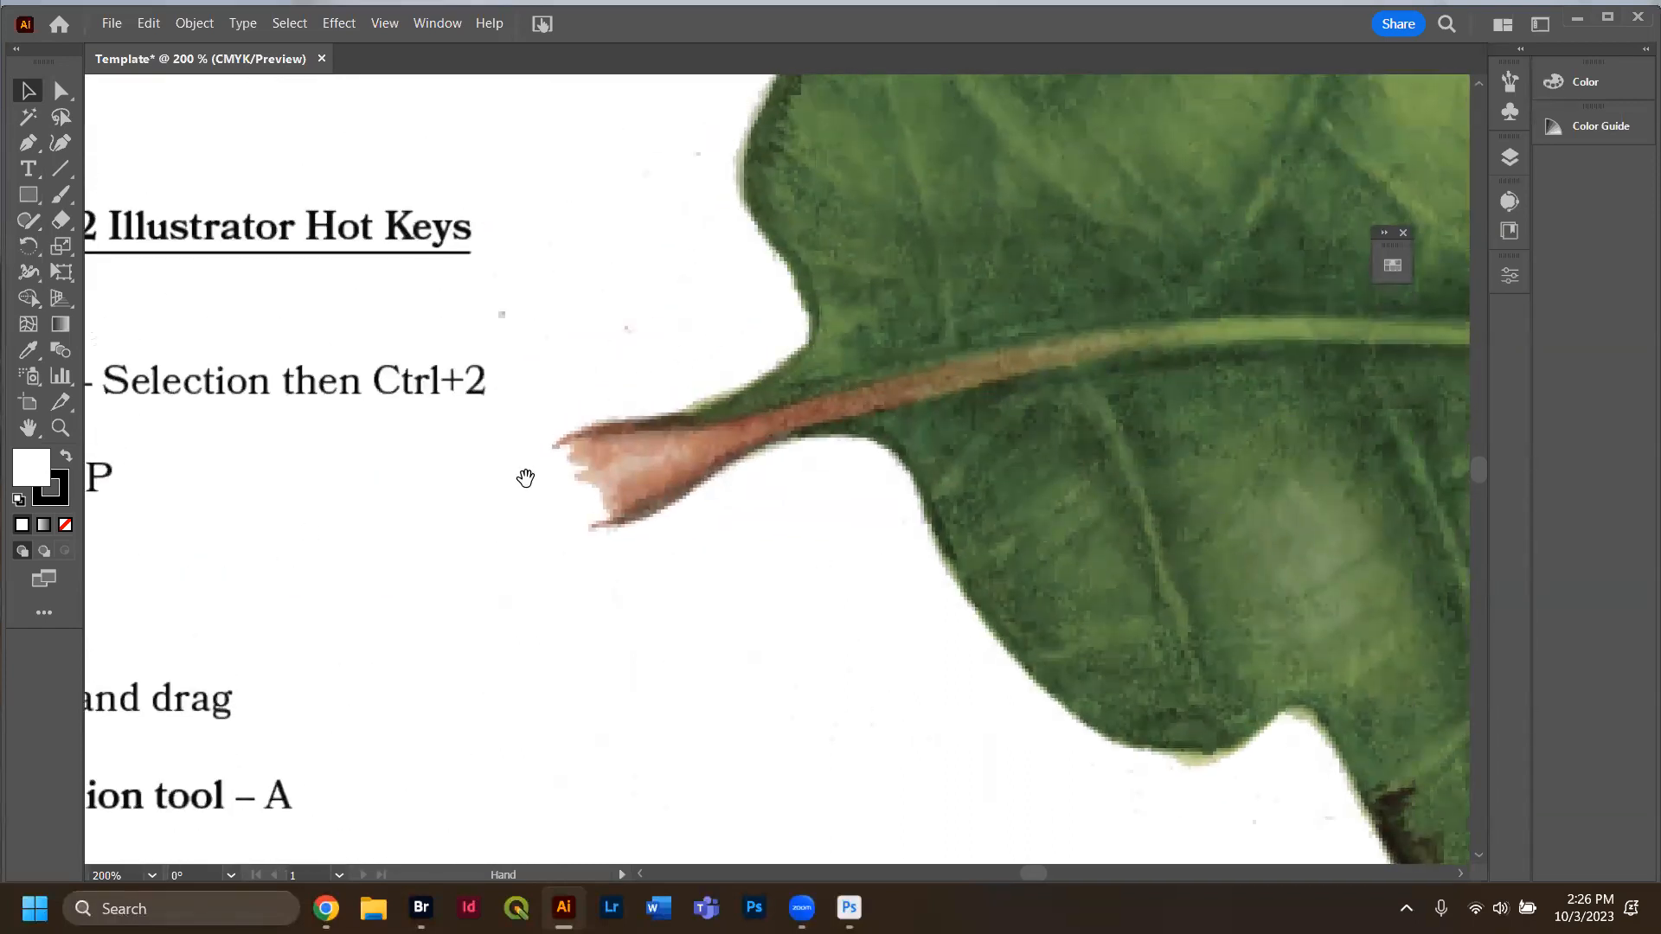
scroll(697, 525, "up", 1)
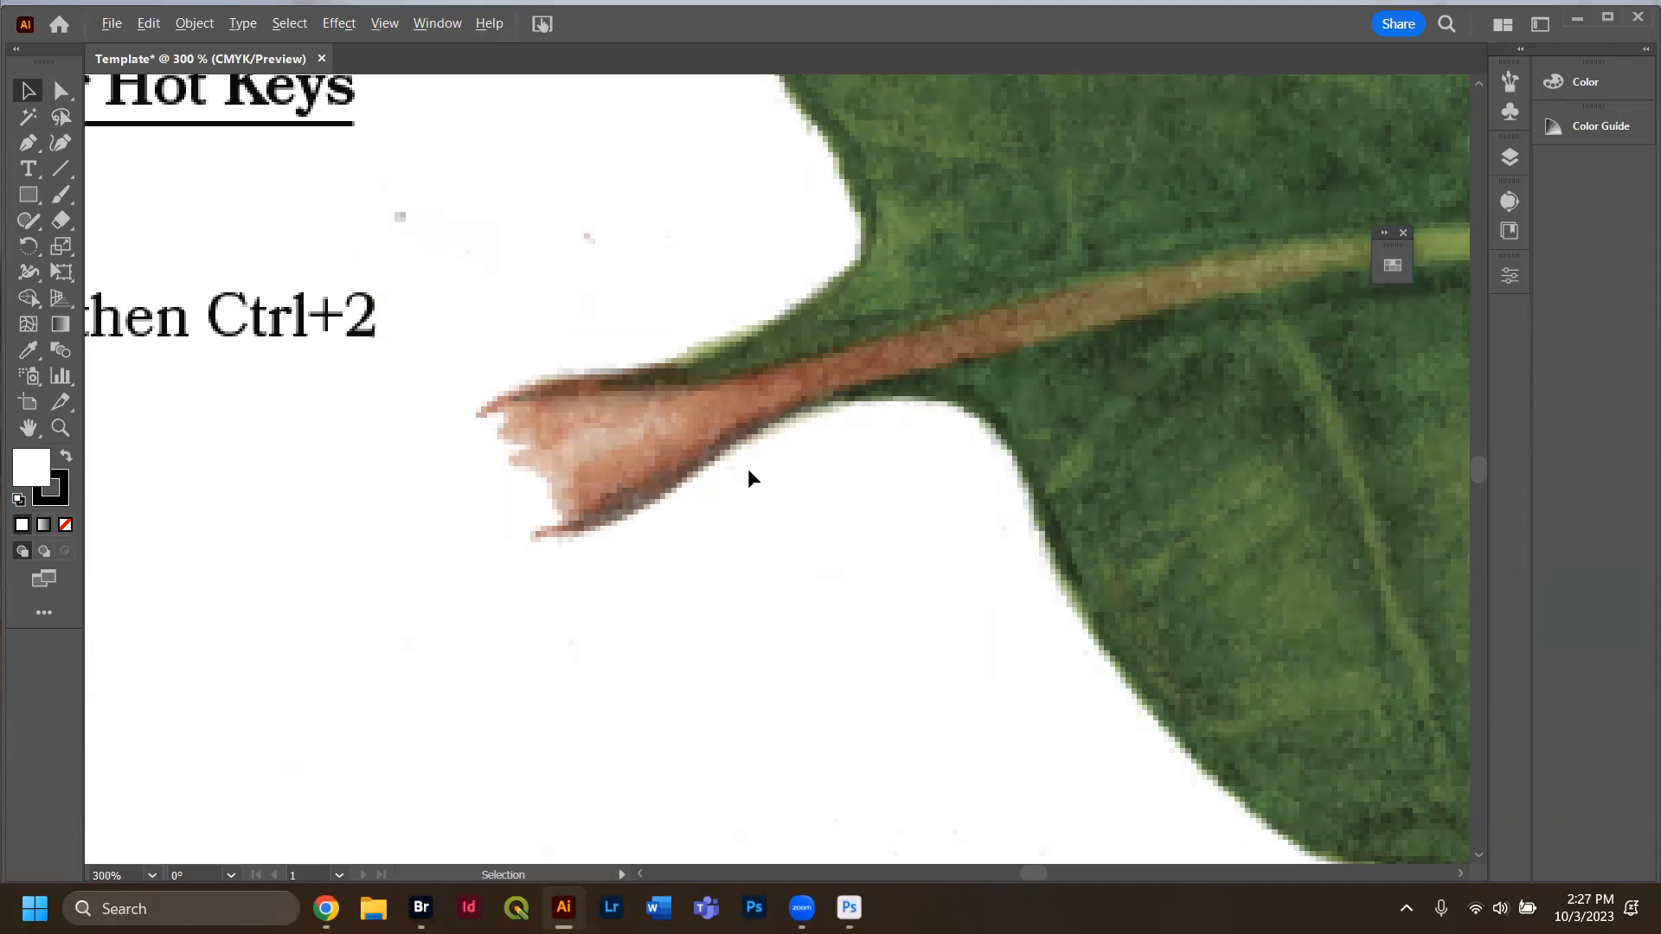
scroll(749, 475, "down", 2)
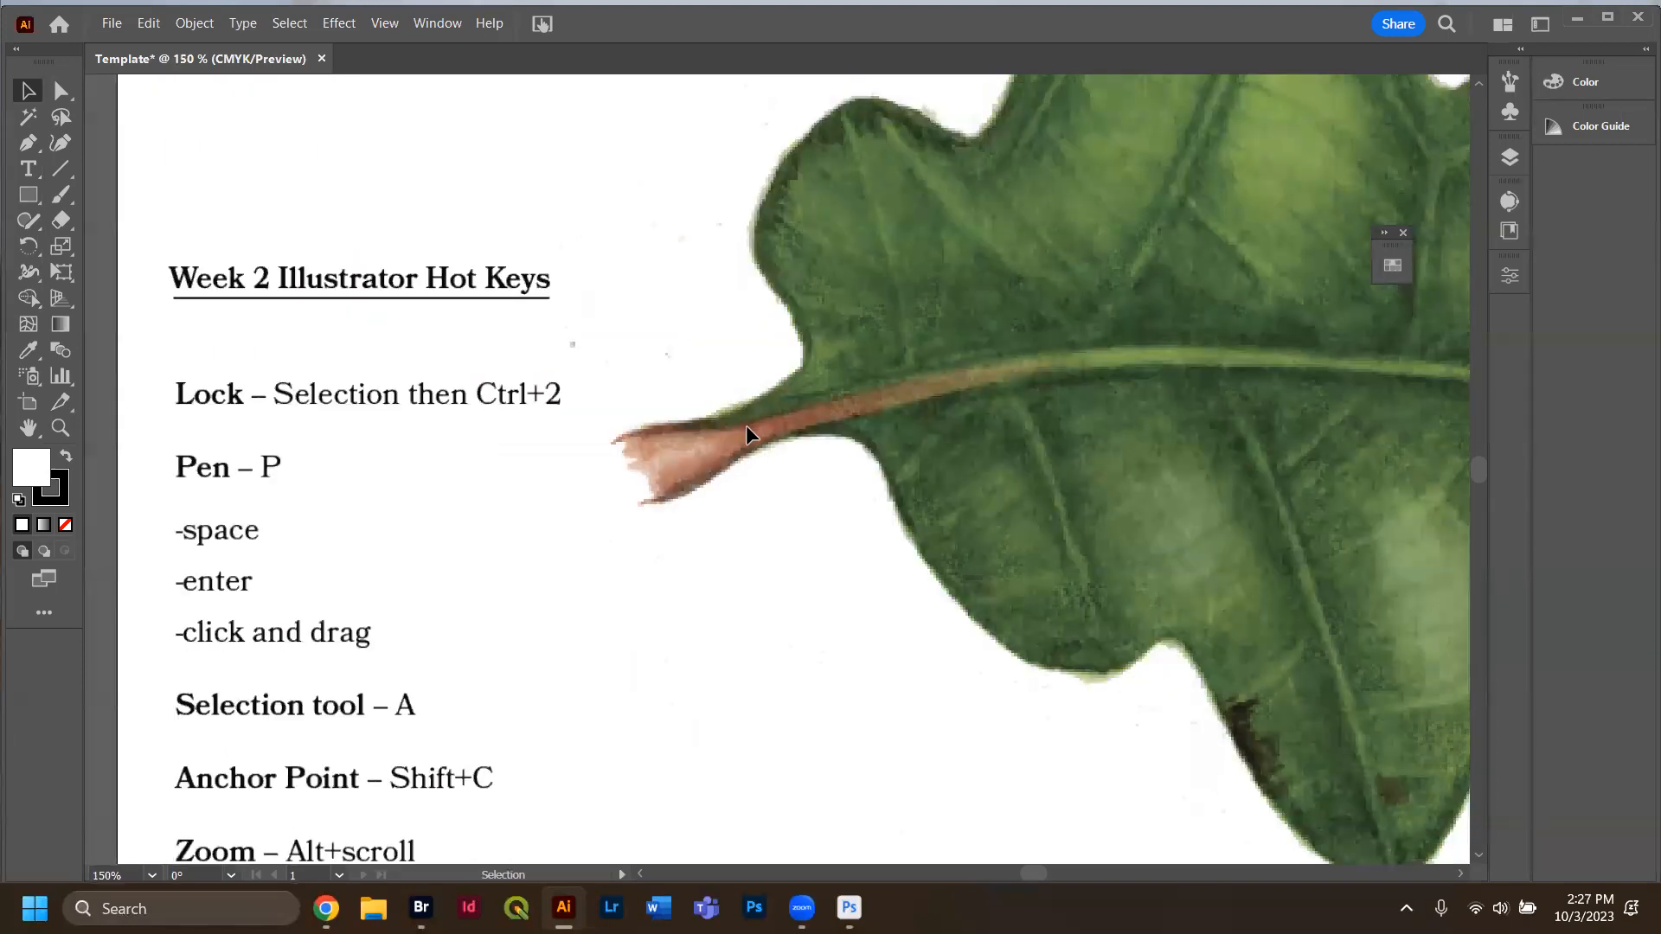
scroll(800, 535, "down", 1)
right_click(927, 634)
left_click(297, 480)
scroll(760, 552, "down", 3)
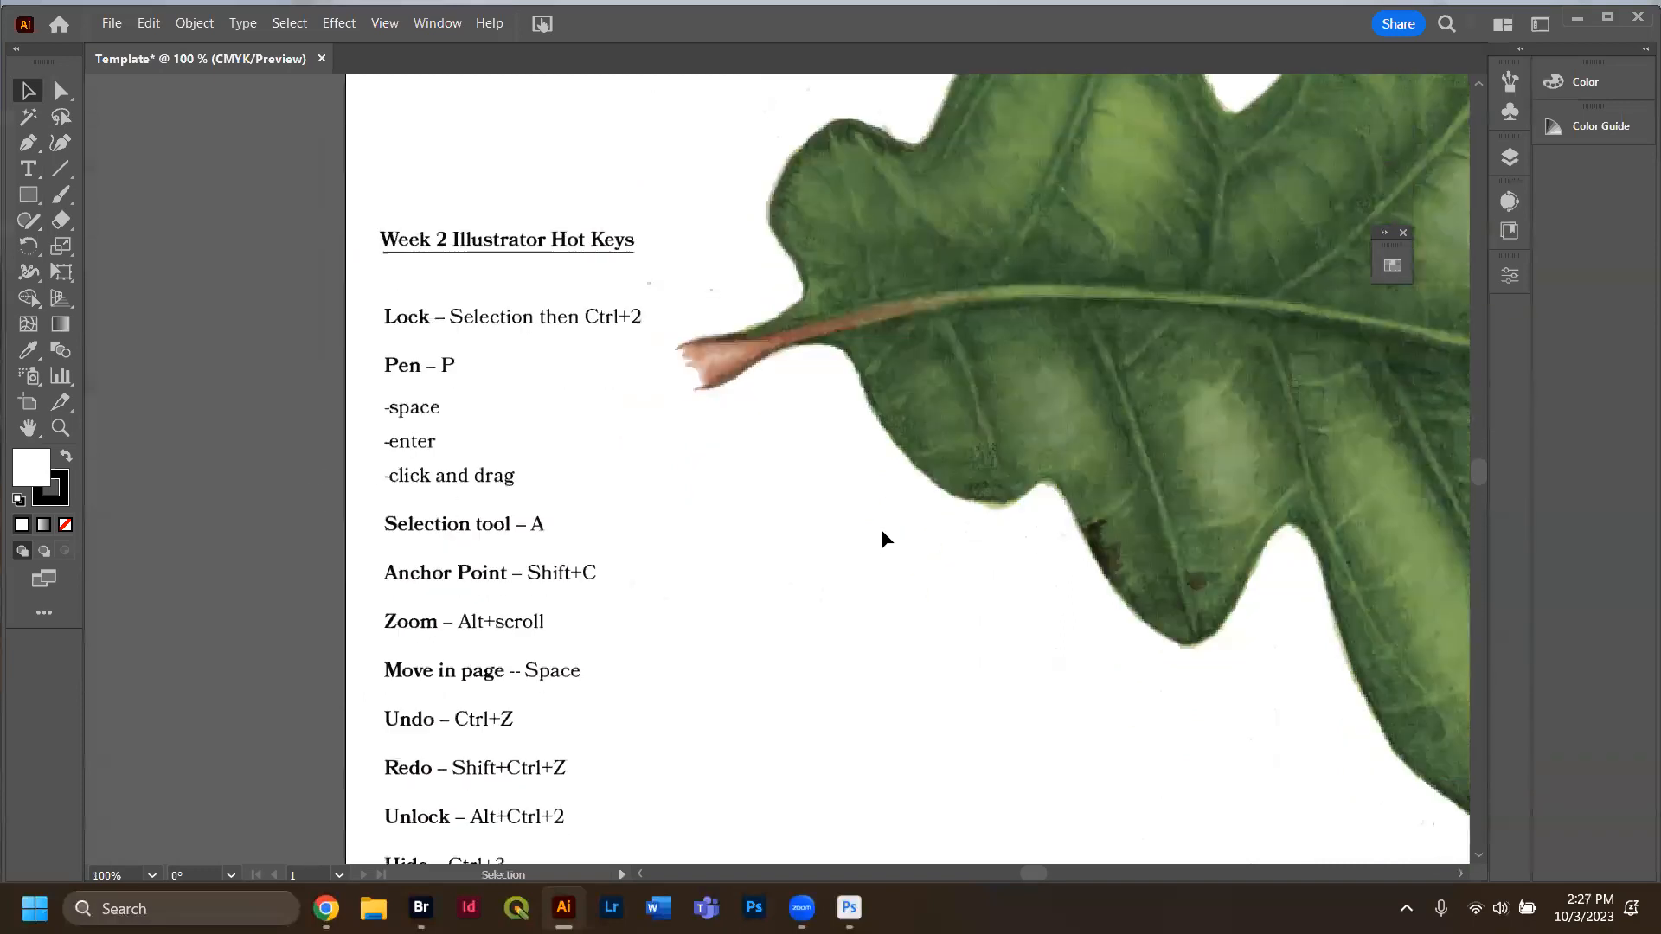
scroll(730, 583, "down", 5)
scroll(839, 608, "up", 5)
Unlock the linked leaf image inside the Oregon White Oak layer and select it on the artboard.
left_click(1511, 284)
left_click(1510, 159)
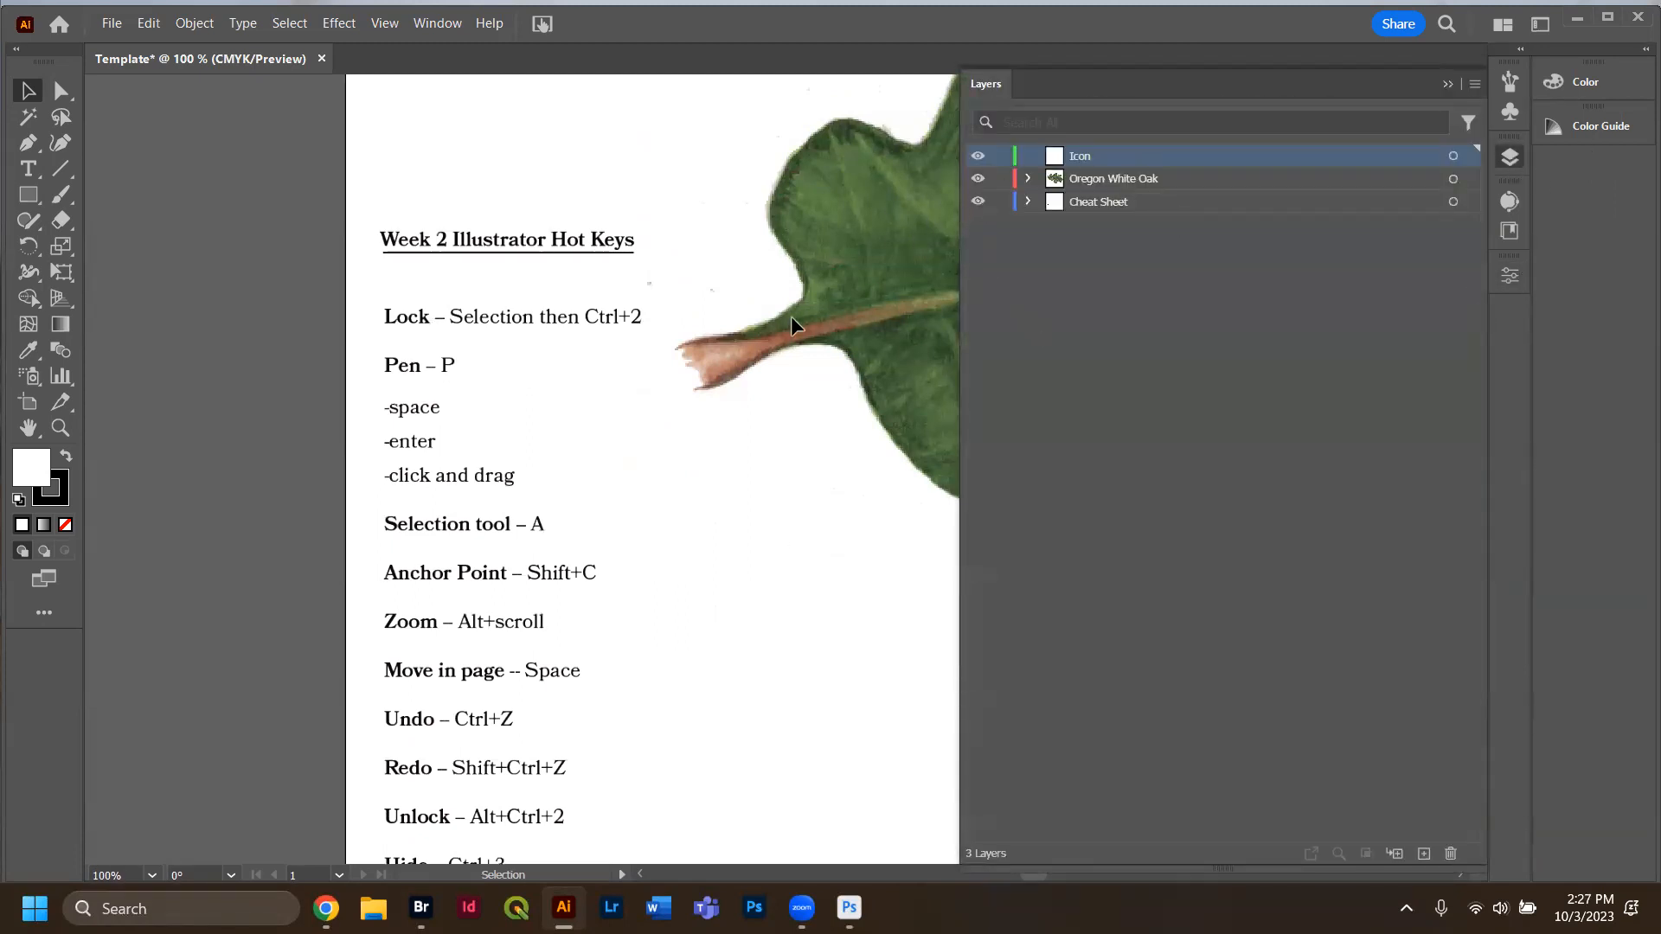
left_click(1026, 180)
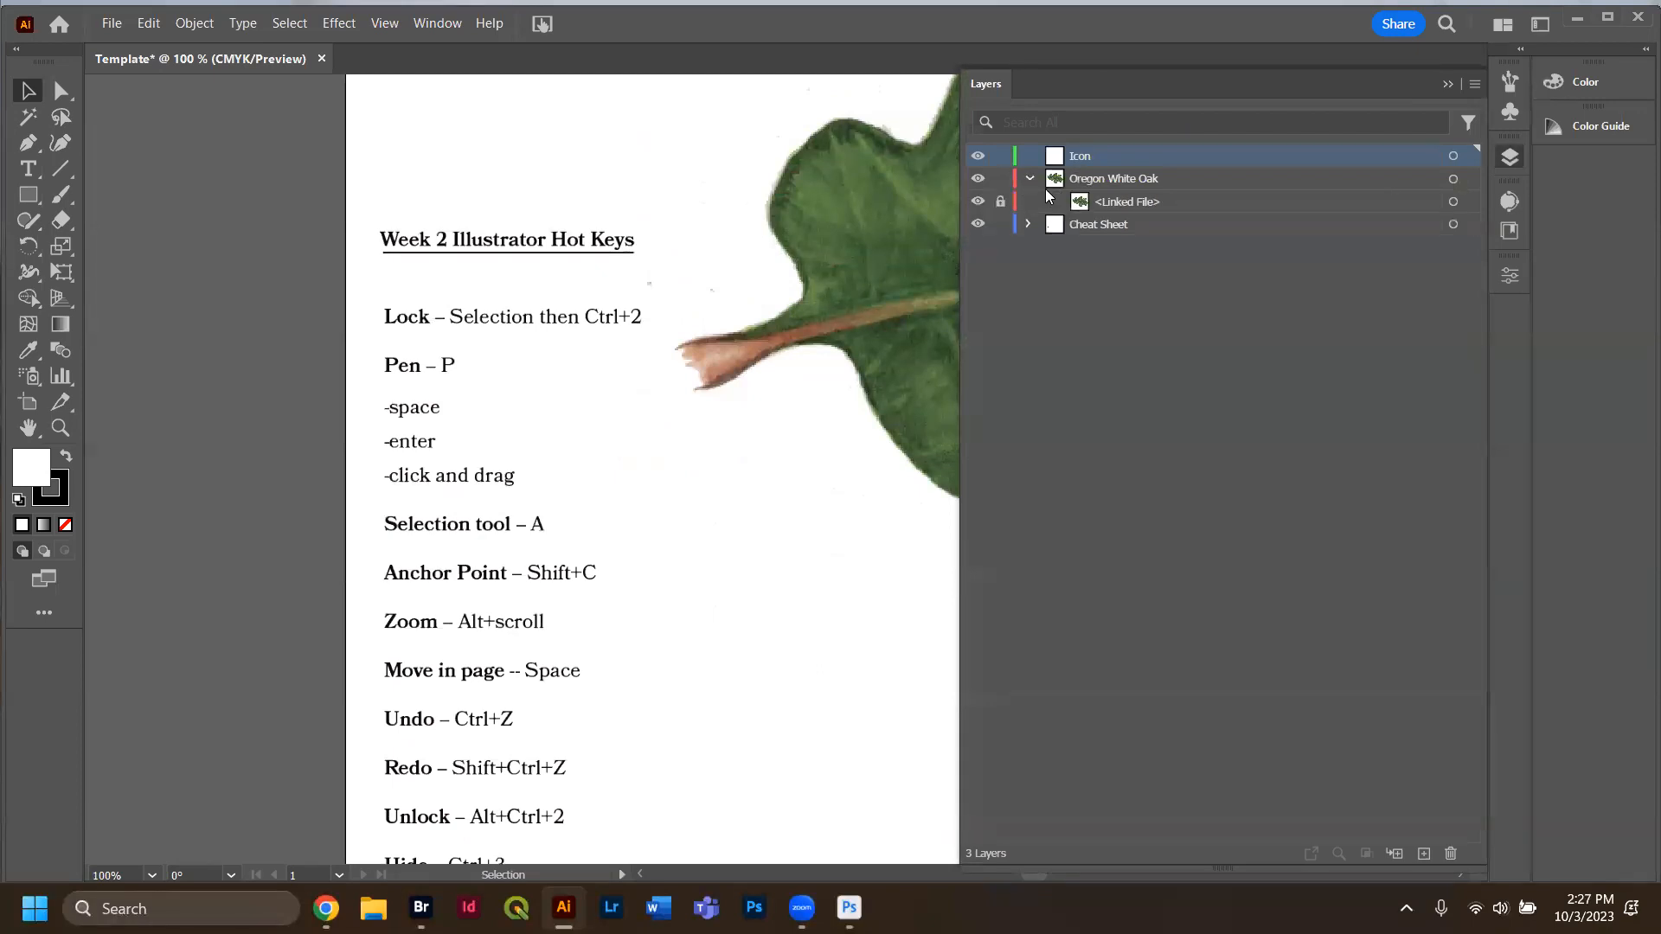
left_click(1000, 202)
left_click(1447, 84)
left_click(1088, 315)
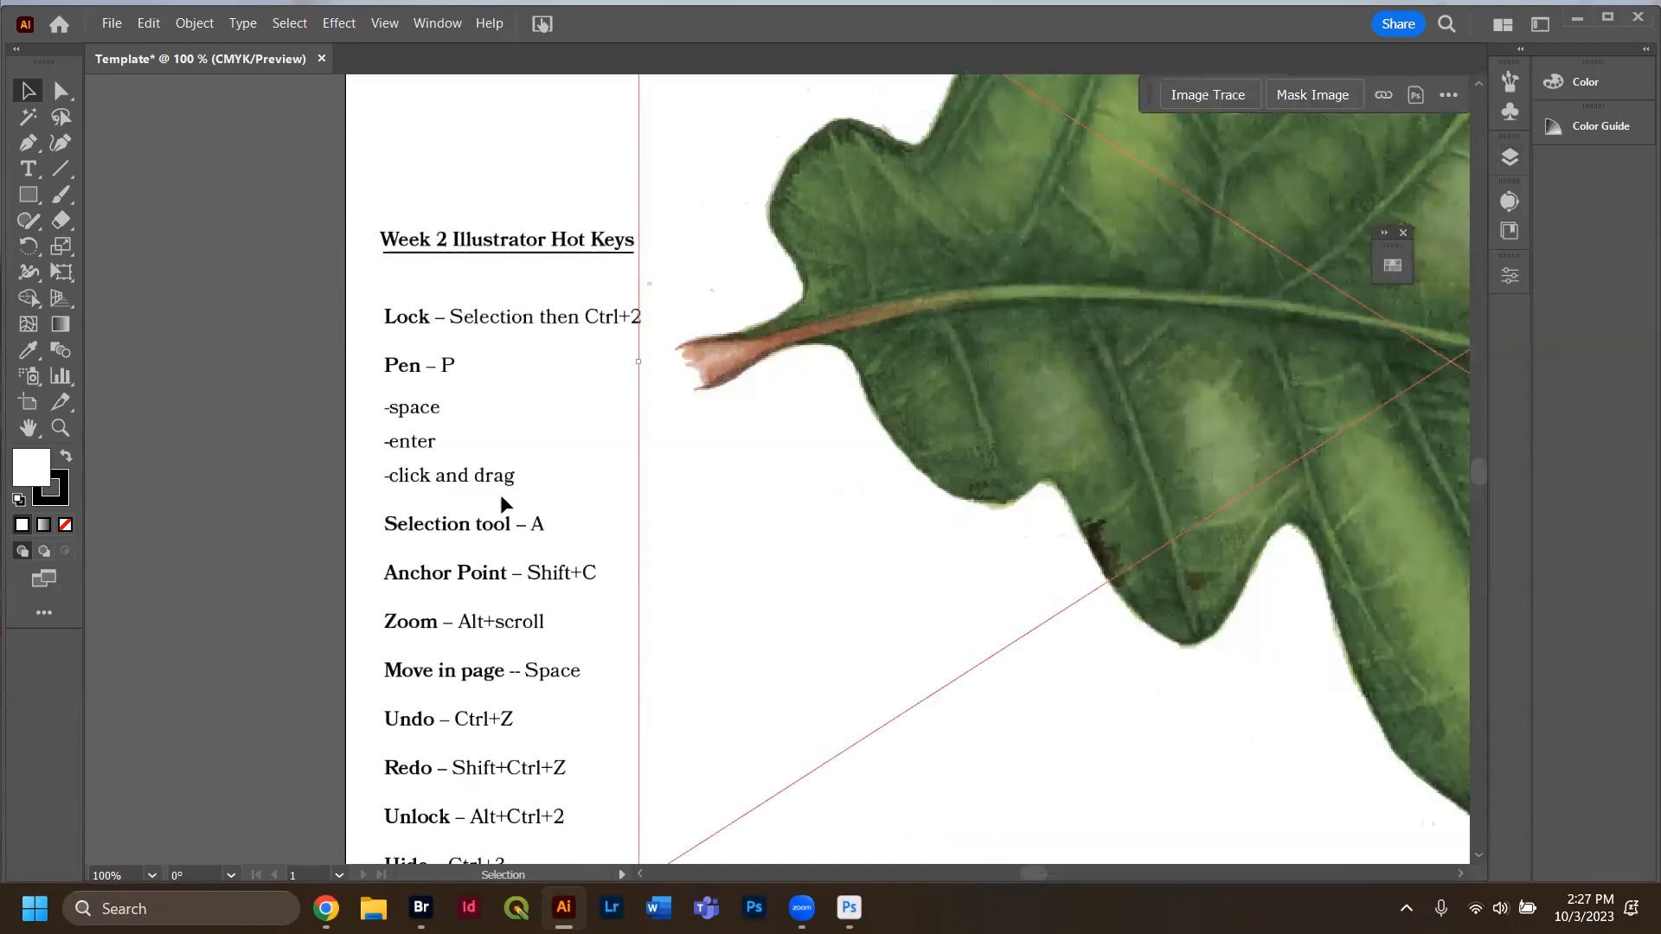
Set the leaf image's opacity to 60% and lock the image again.
left_click(1503, 282)
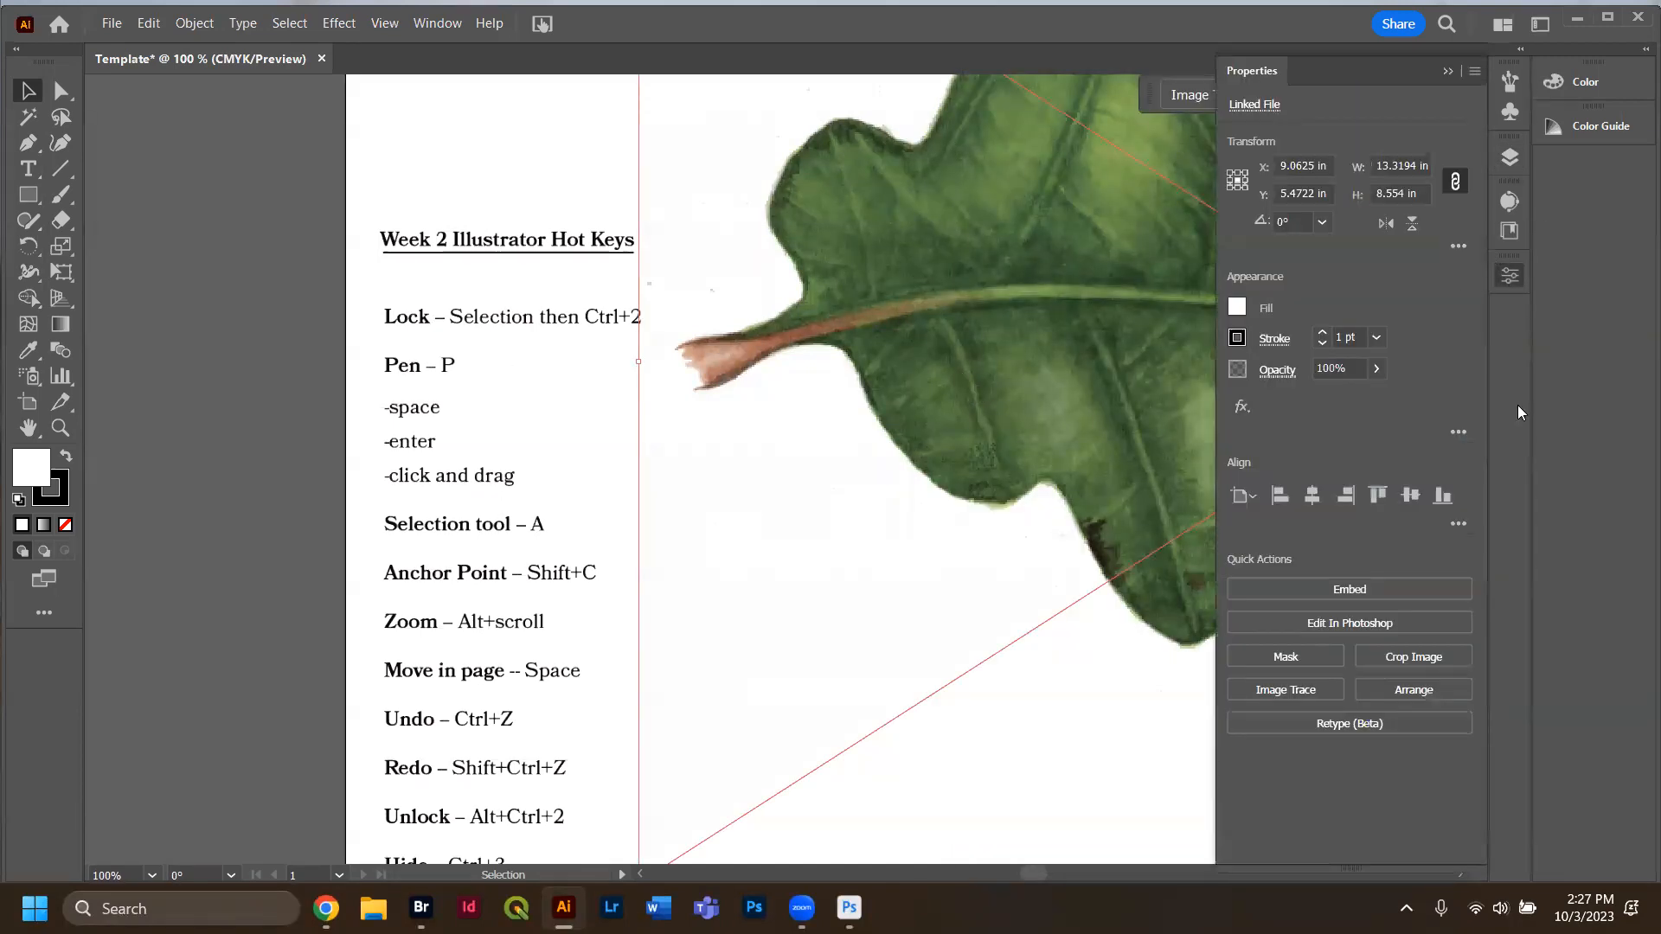
left_click(1294, 361)
type("60")
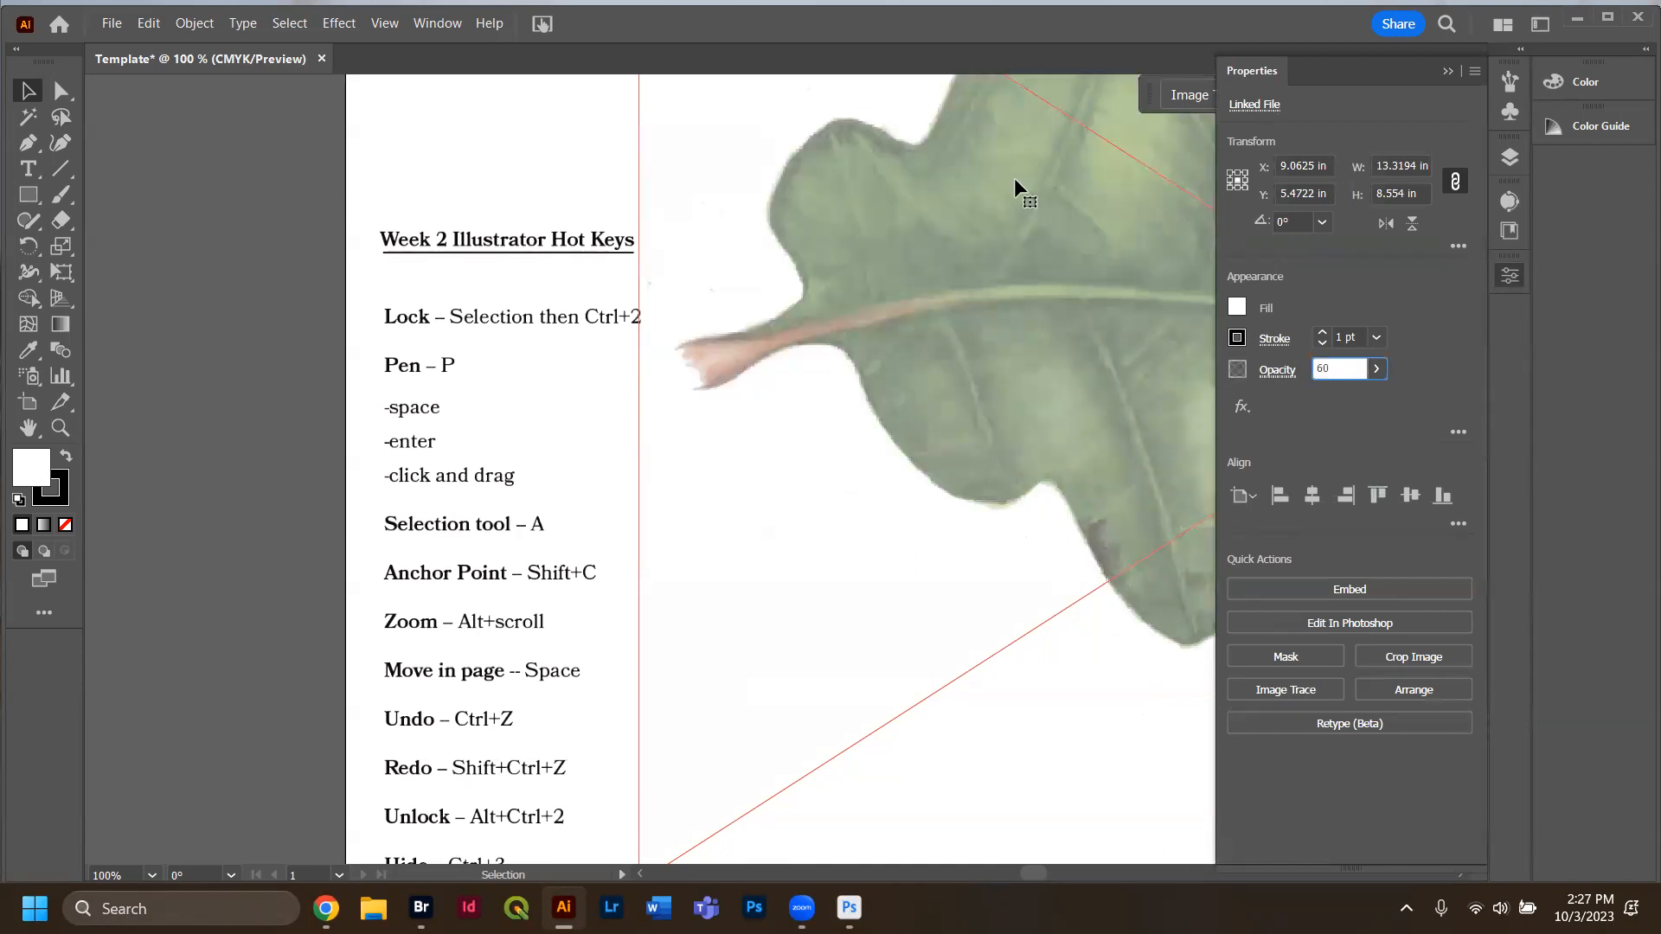
key("Return")
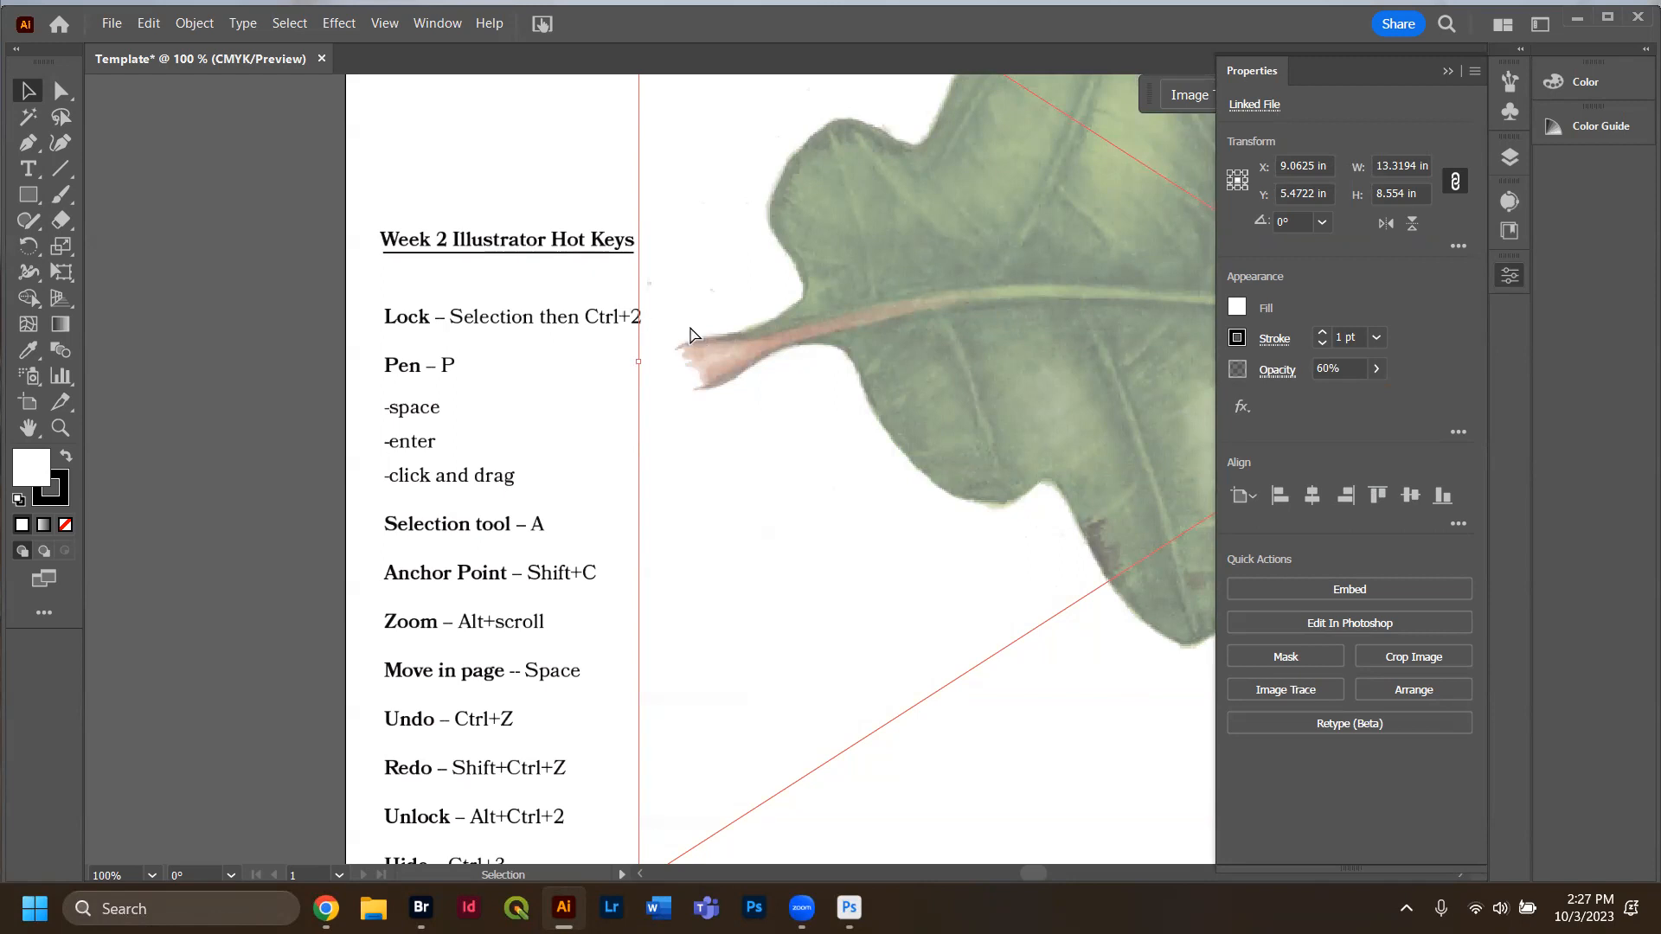
key("ctrl+2")
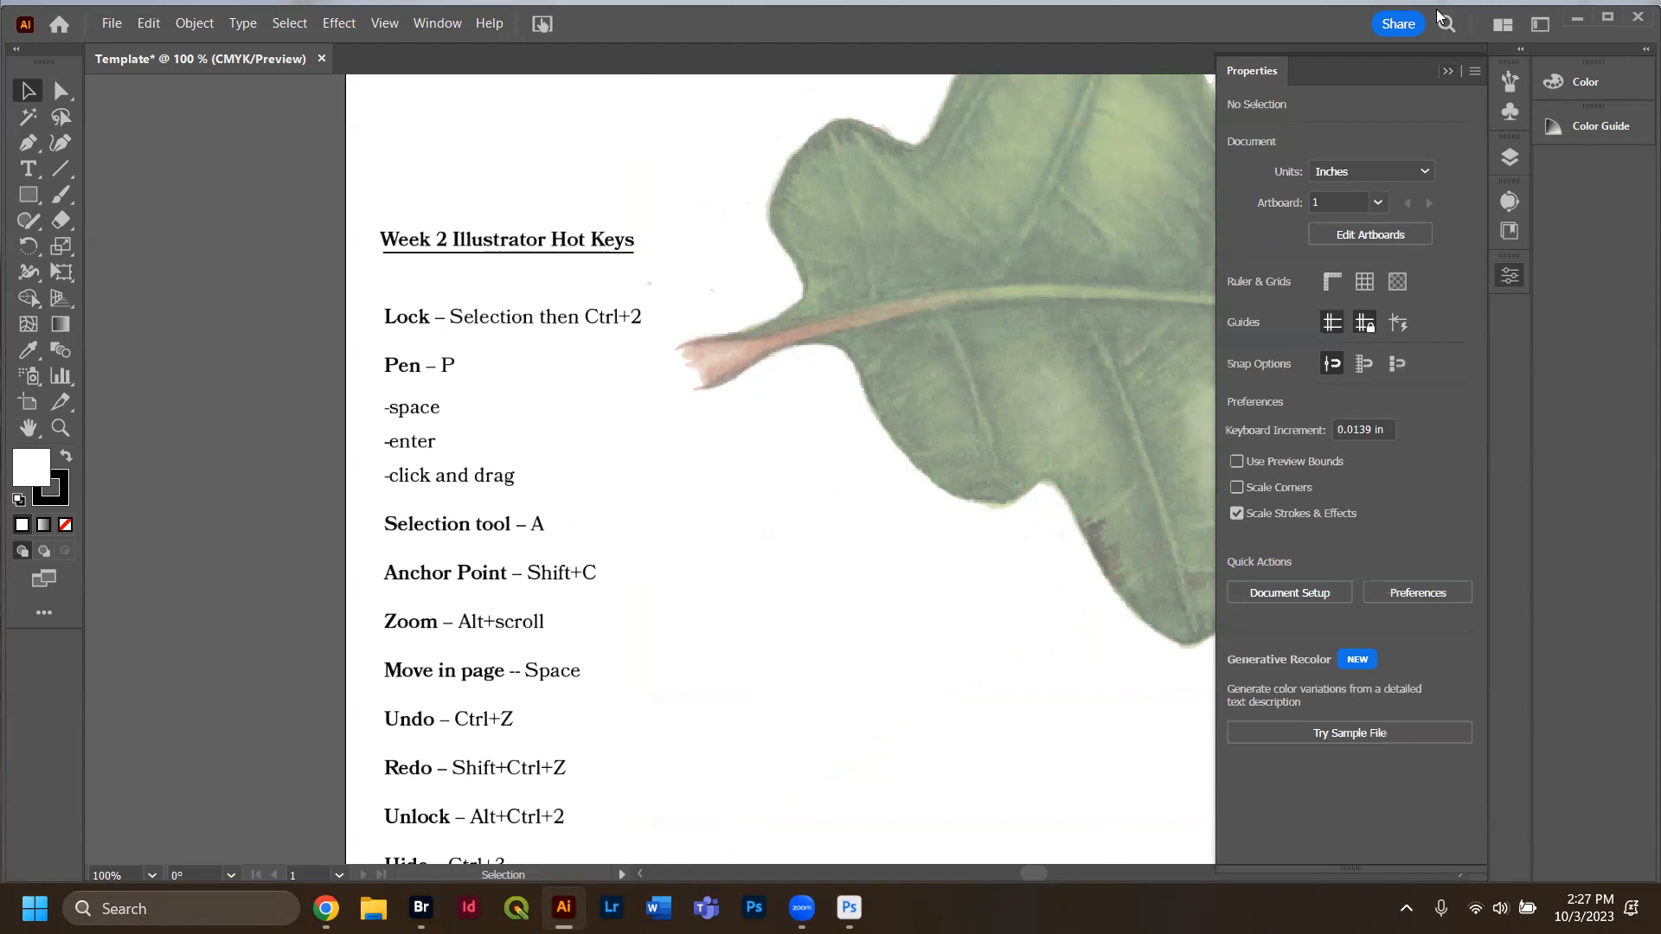
left_click(1447, 71)
scroll(1211, 533, "up", 3)
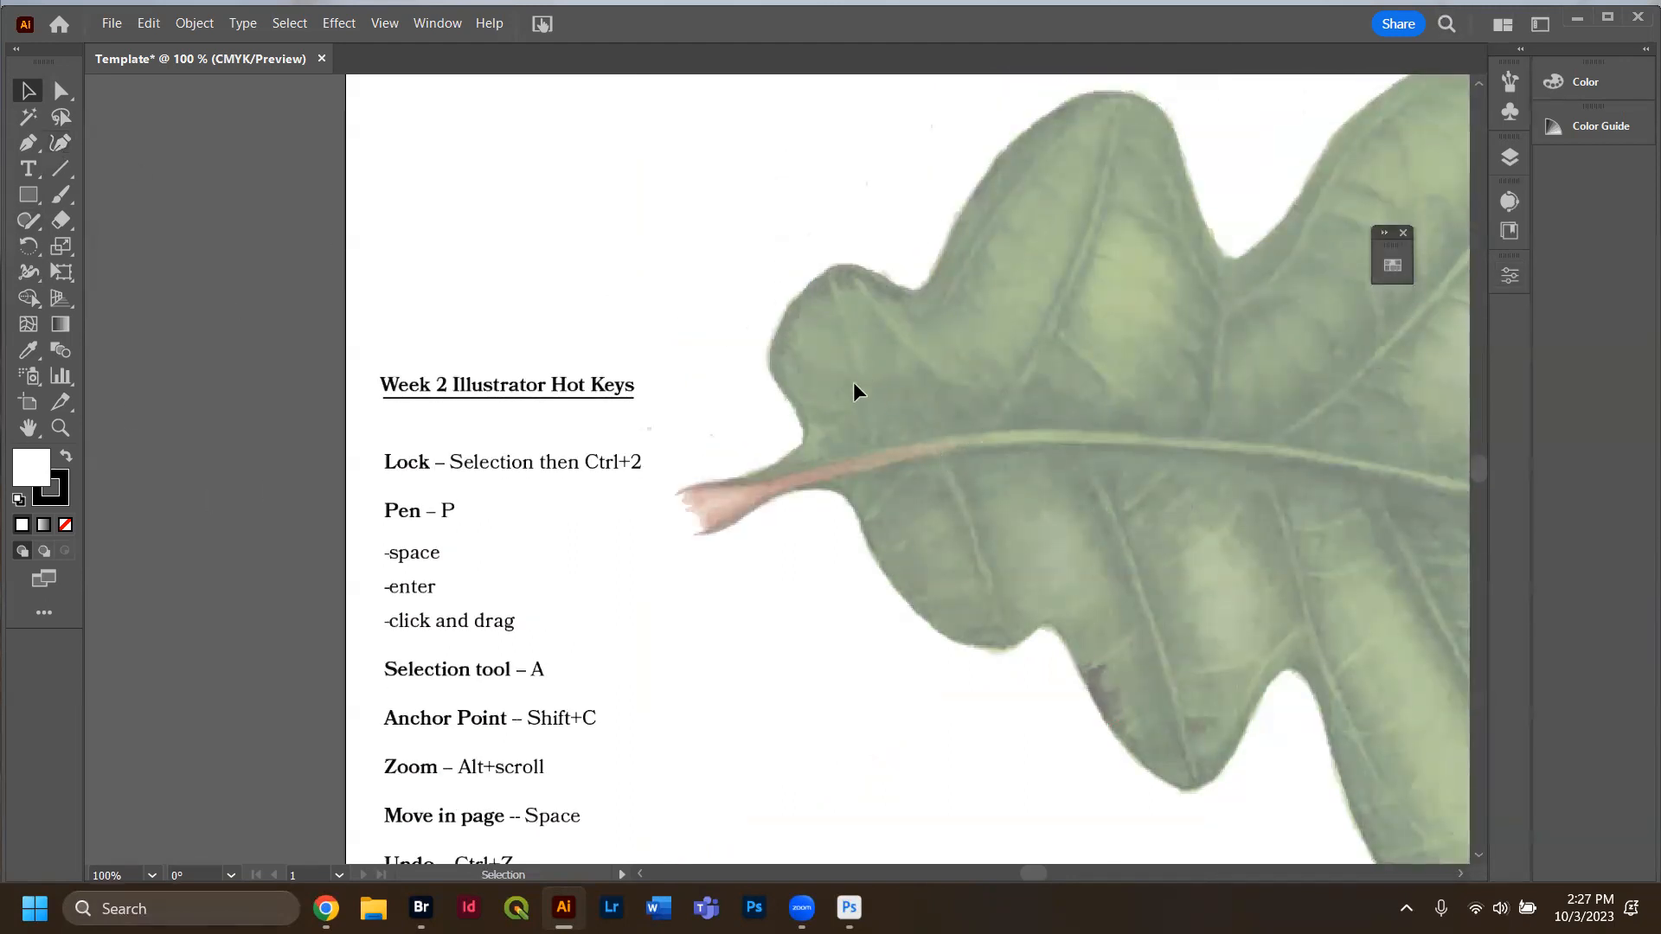
Activate the Pen tool and set its fill to none, keeping the black 1 pt stroke.
key("p")
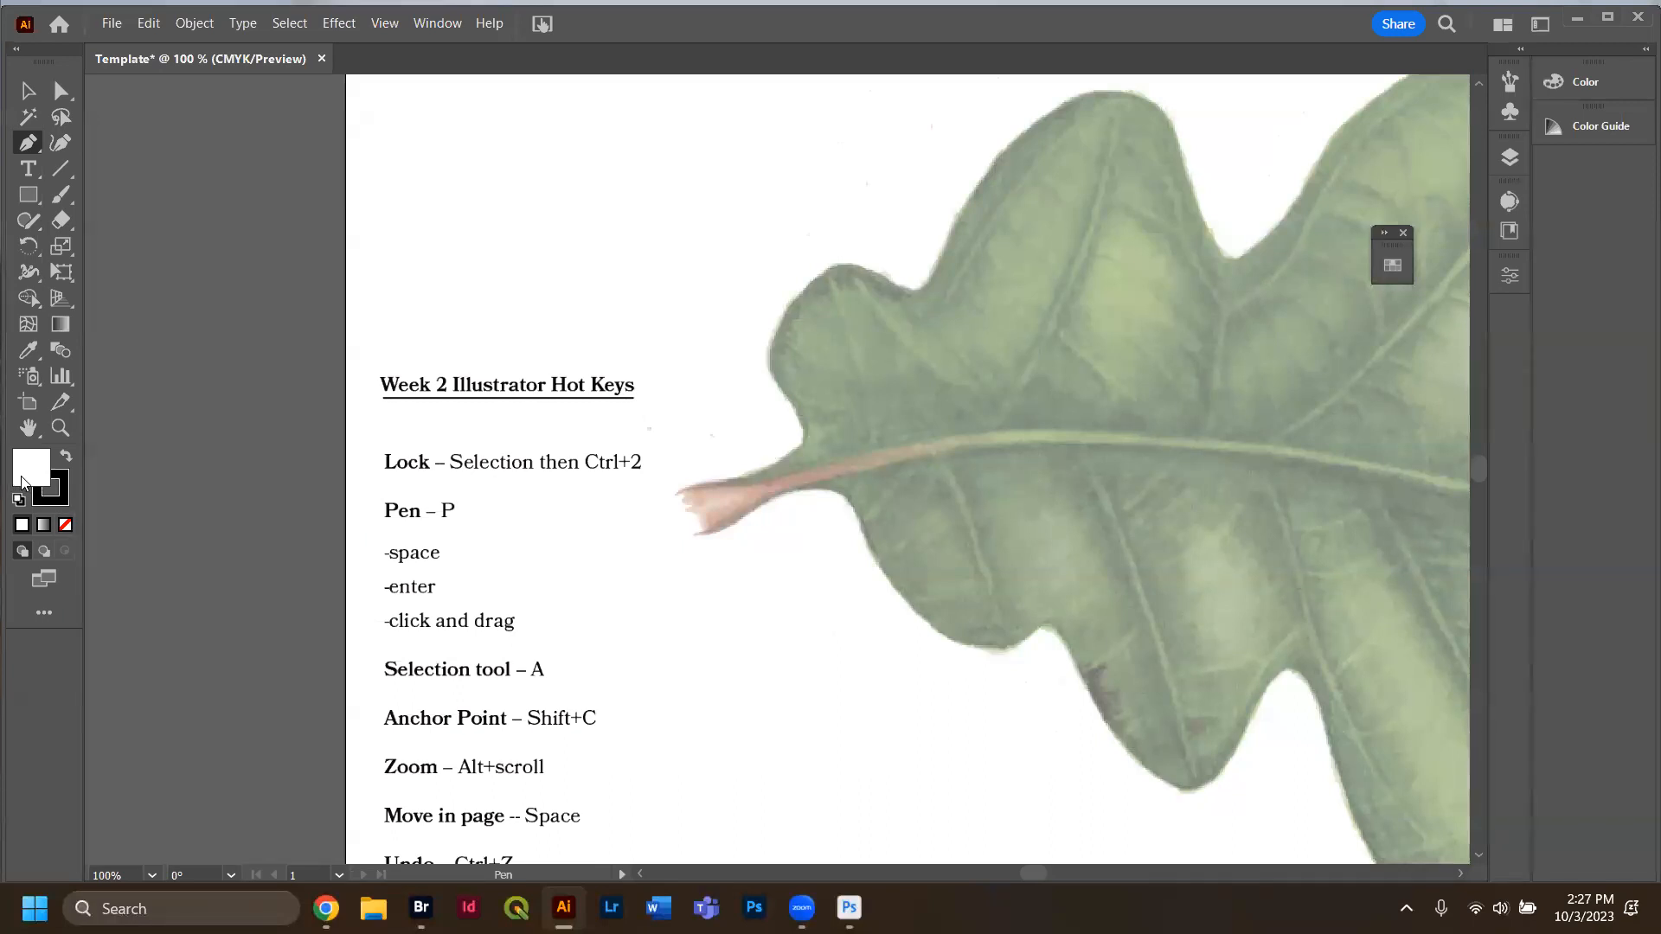
left_click(1508, 275)
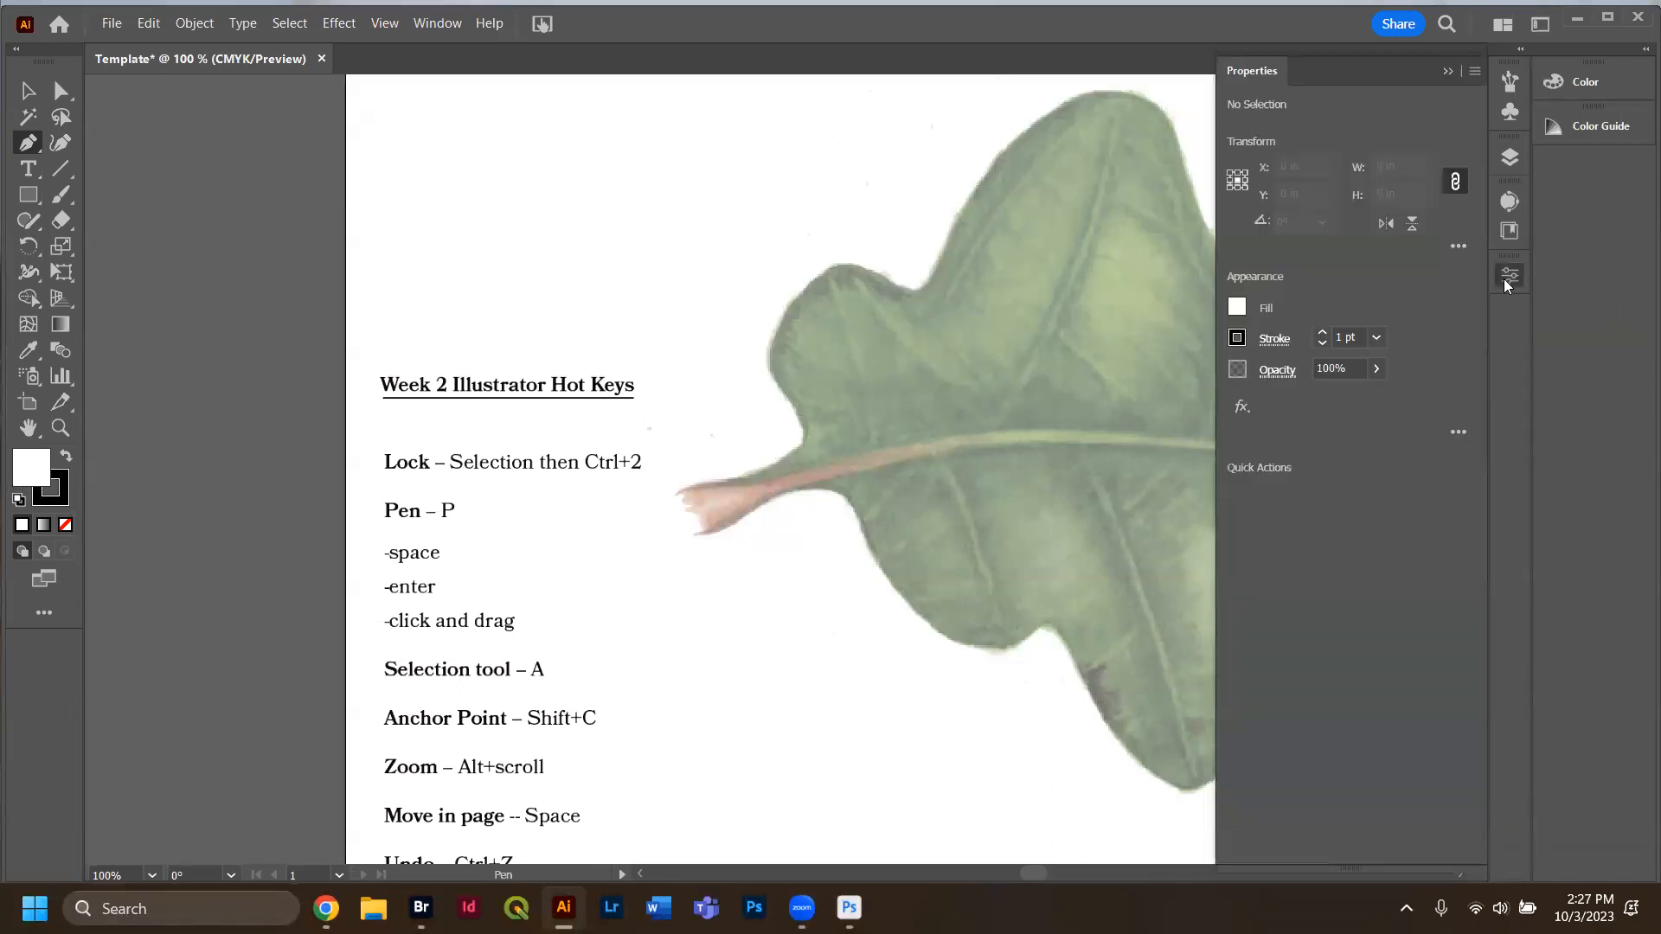
left_click(1240, 308)
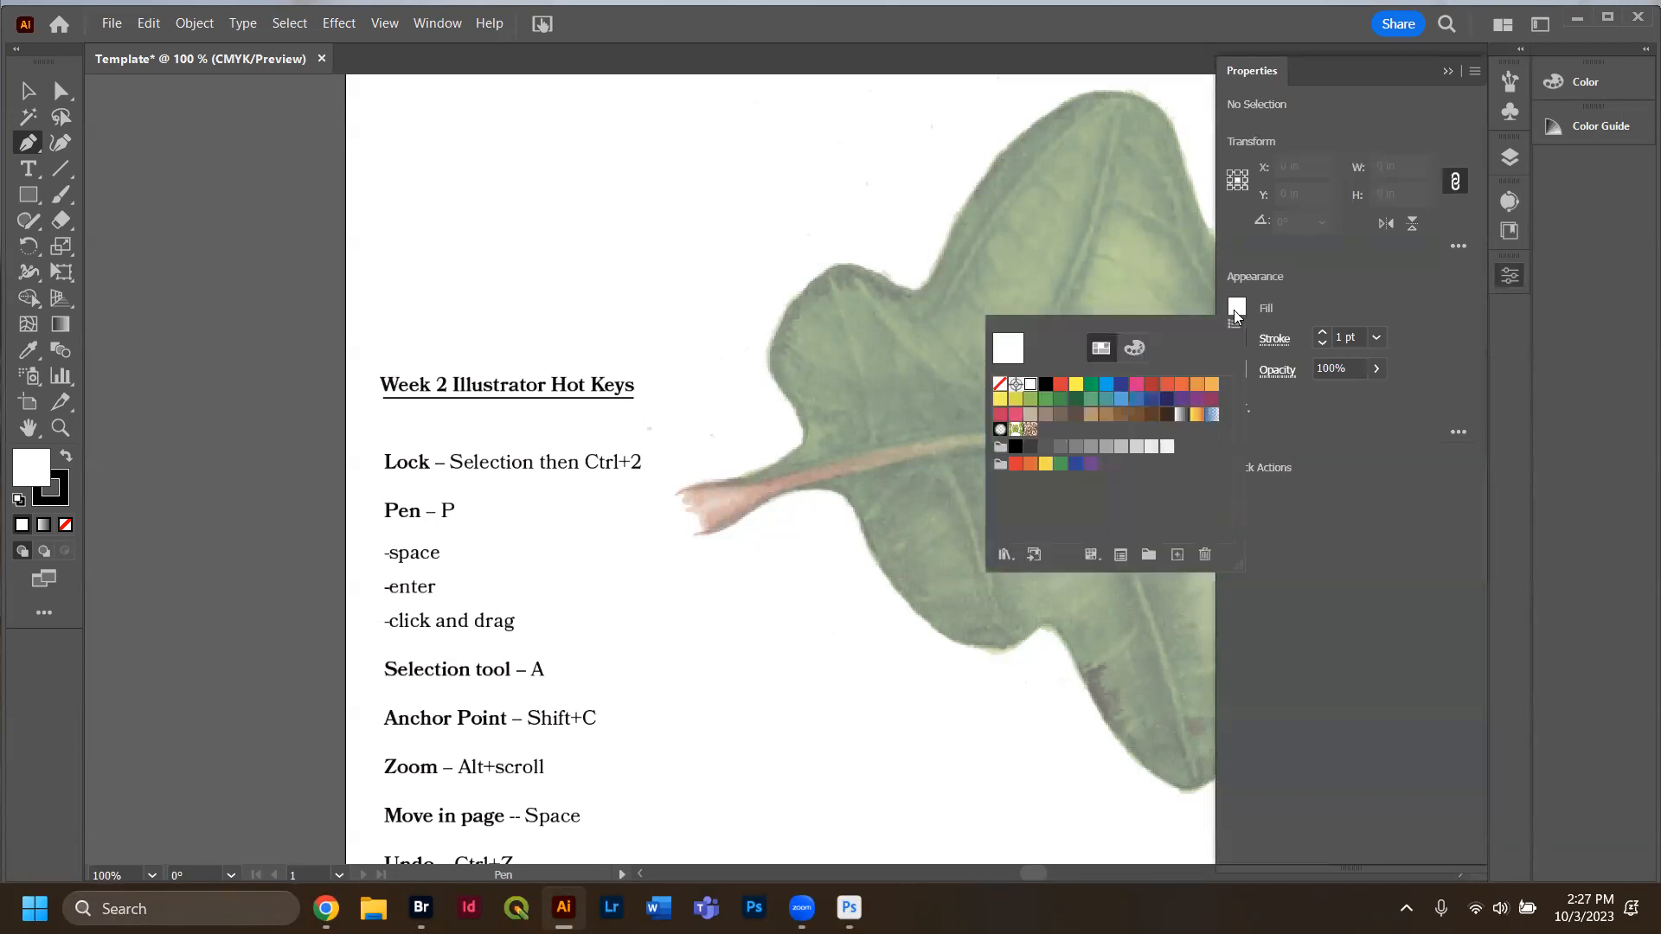
left_click(999, 384)
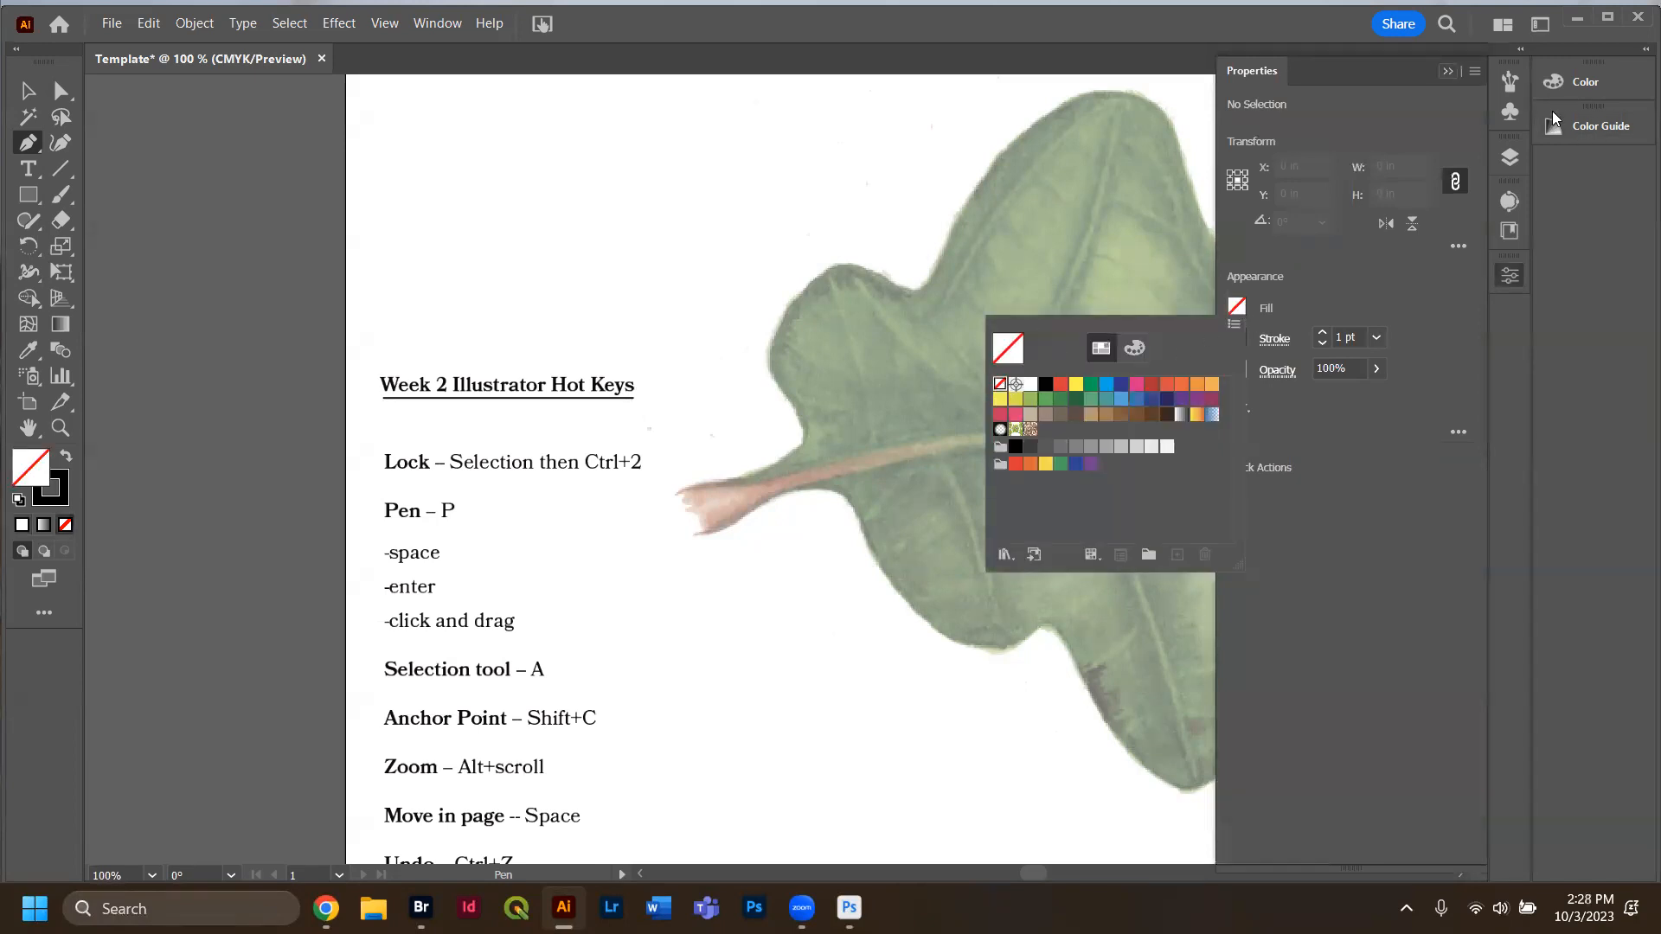
left_click(1164, 133)
left_click(886, 370)
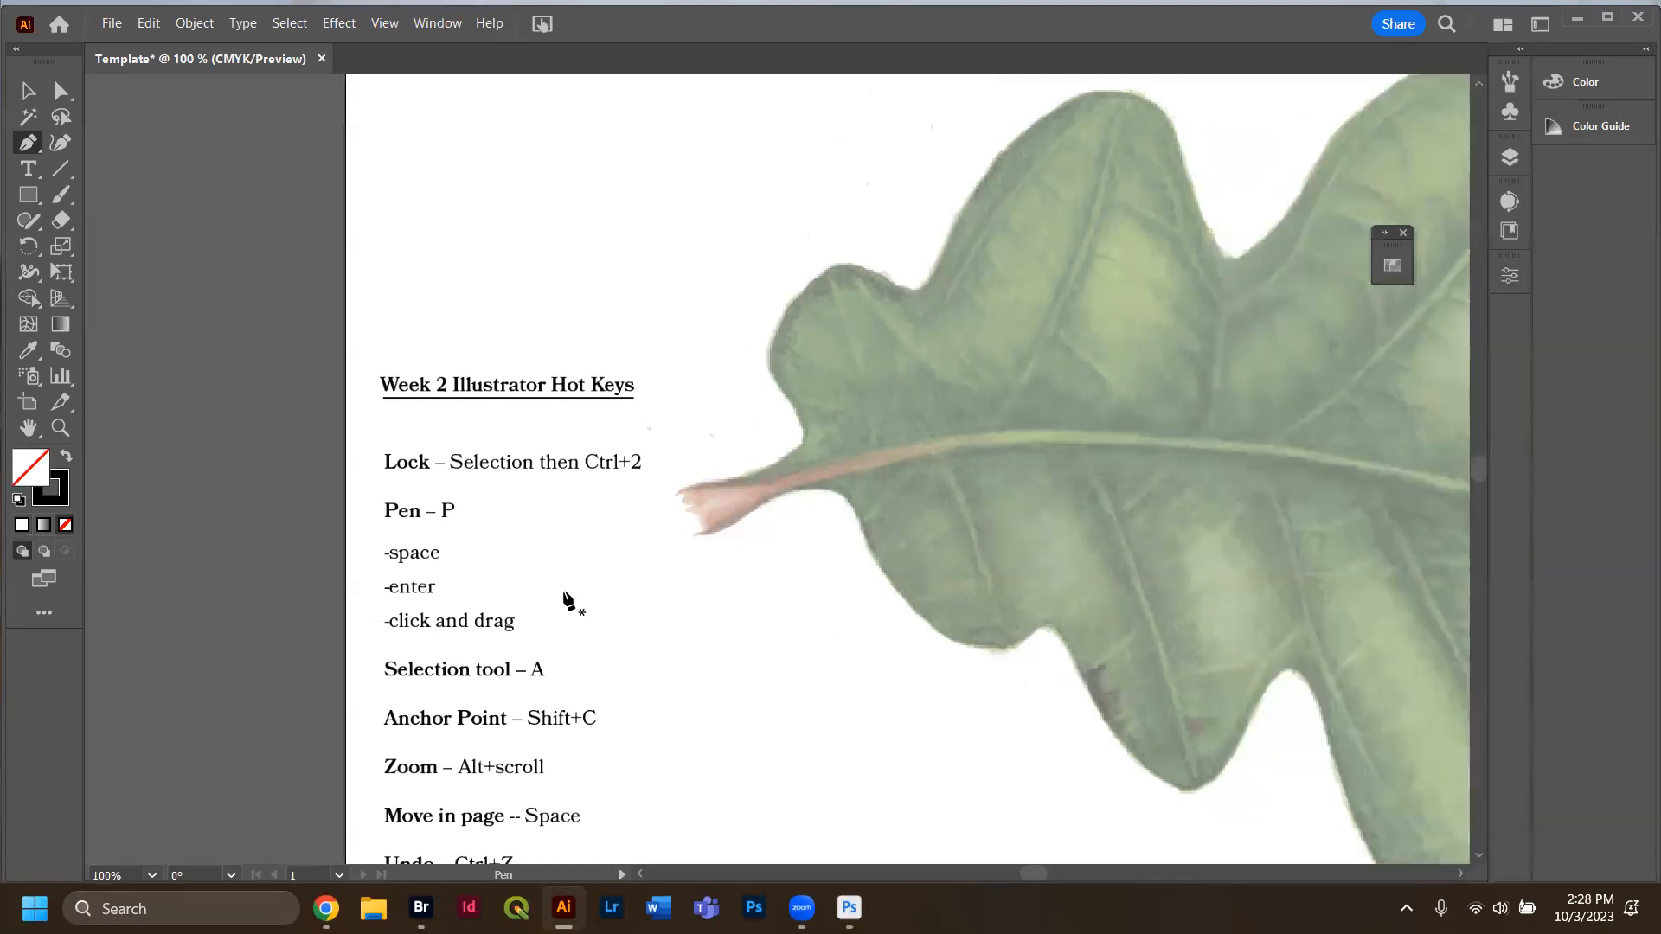
Start a Pen path at the lower tip of the stem's cut end and trace the stem's underside with two straight segments.
left_click(61, 428)
left_click(782, 527)
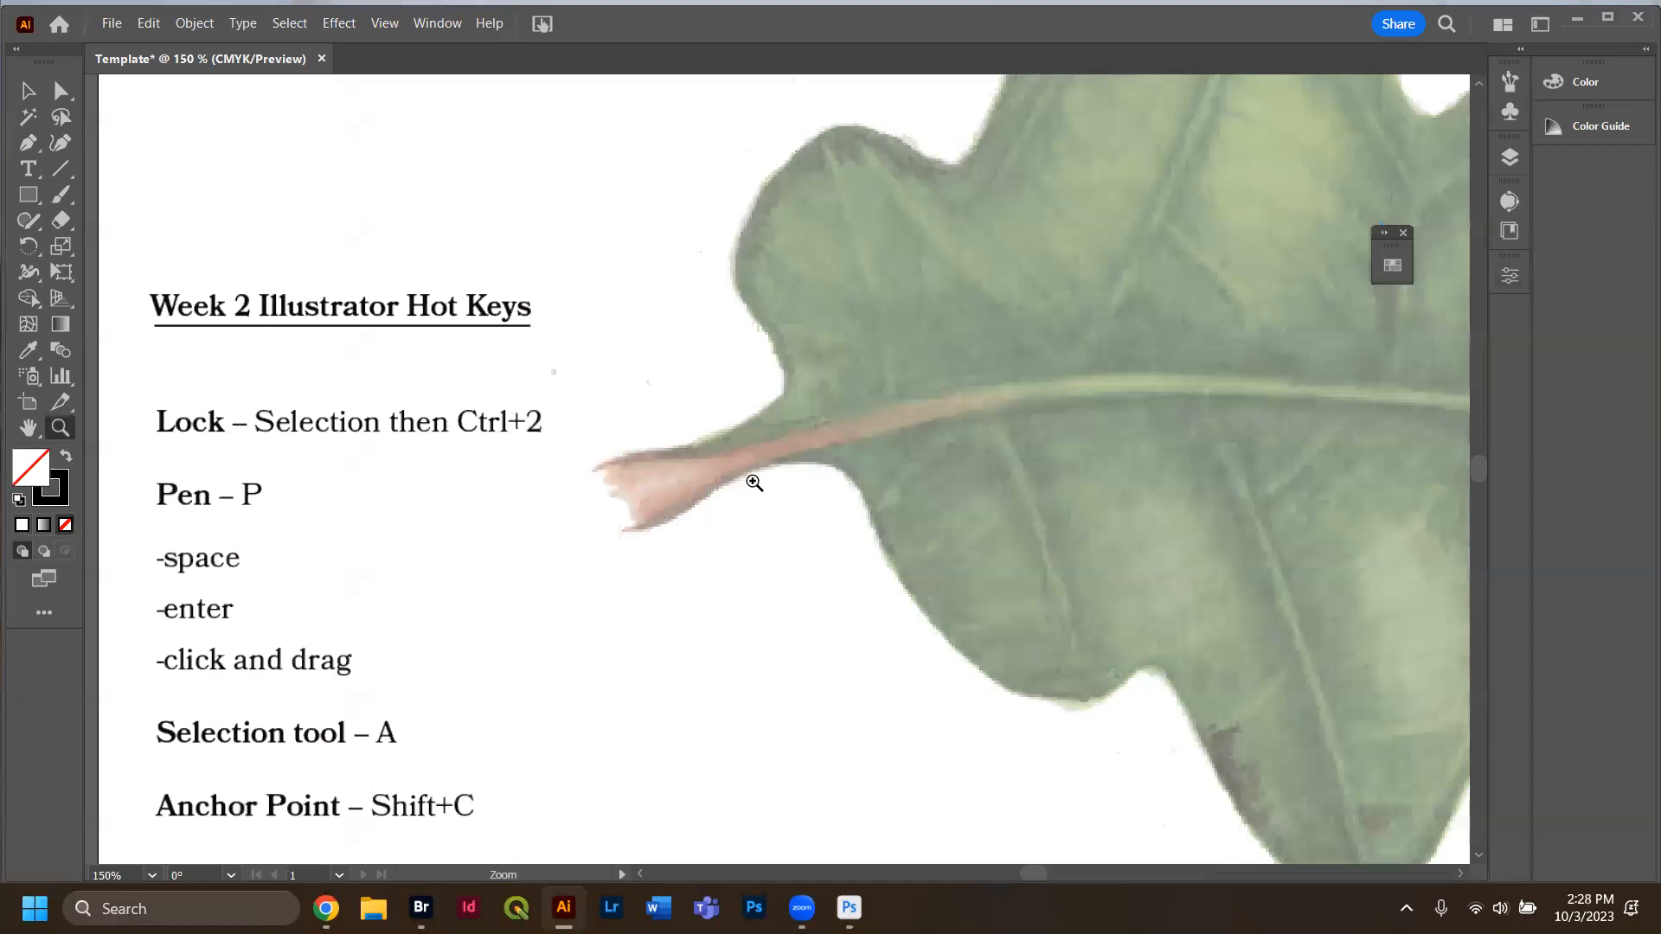
left_click(21, 92)
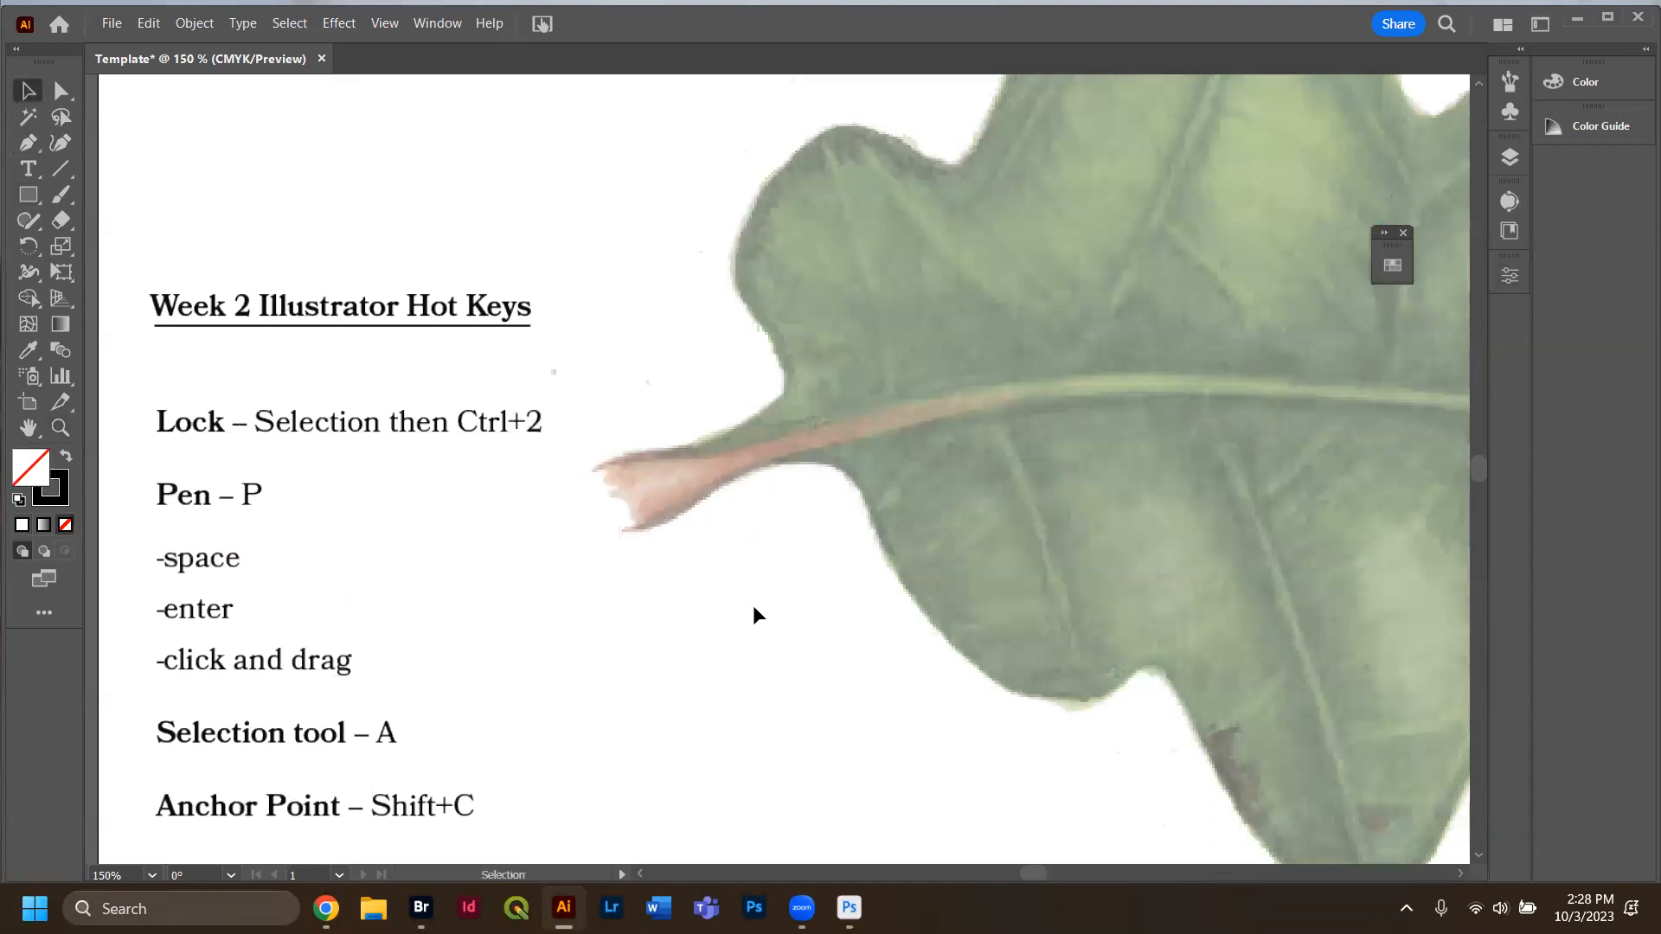
scroll(689, 496, "down", 2)
scroll(687, 492, "up", 5)
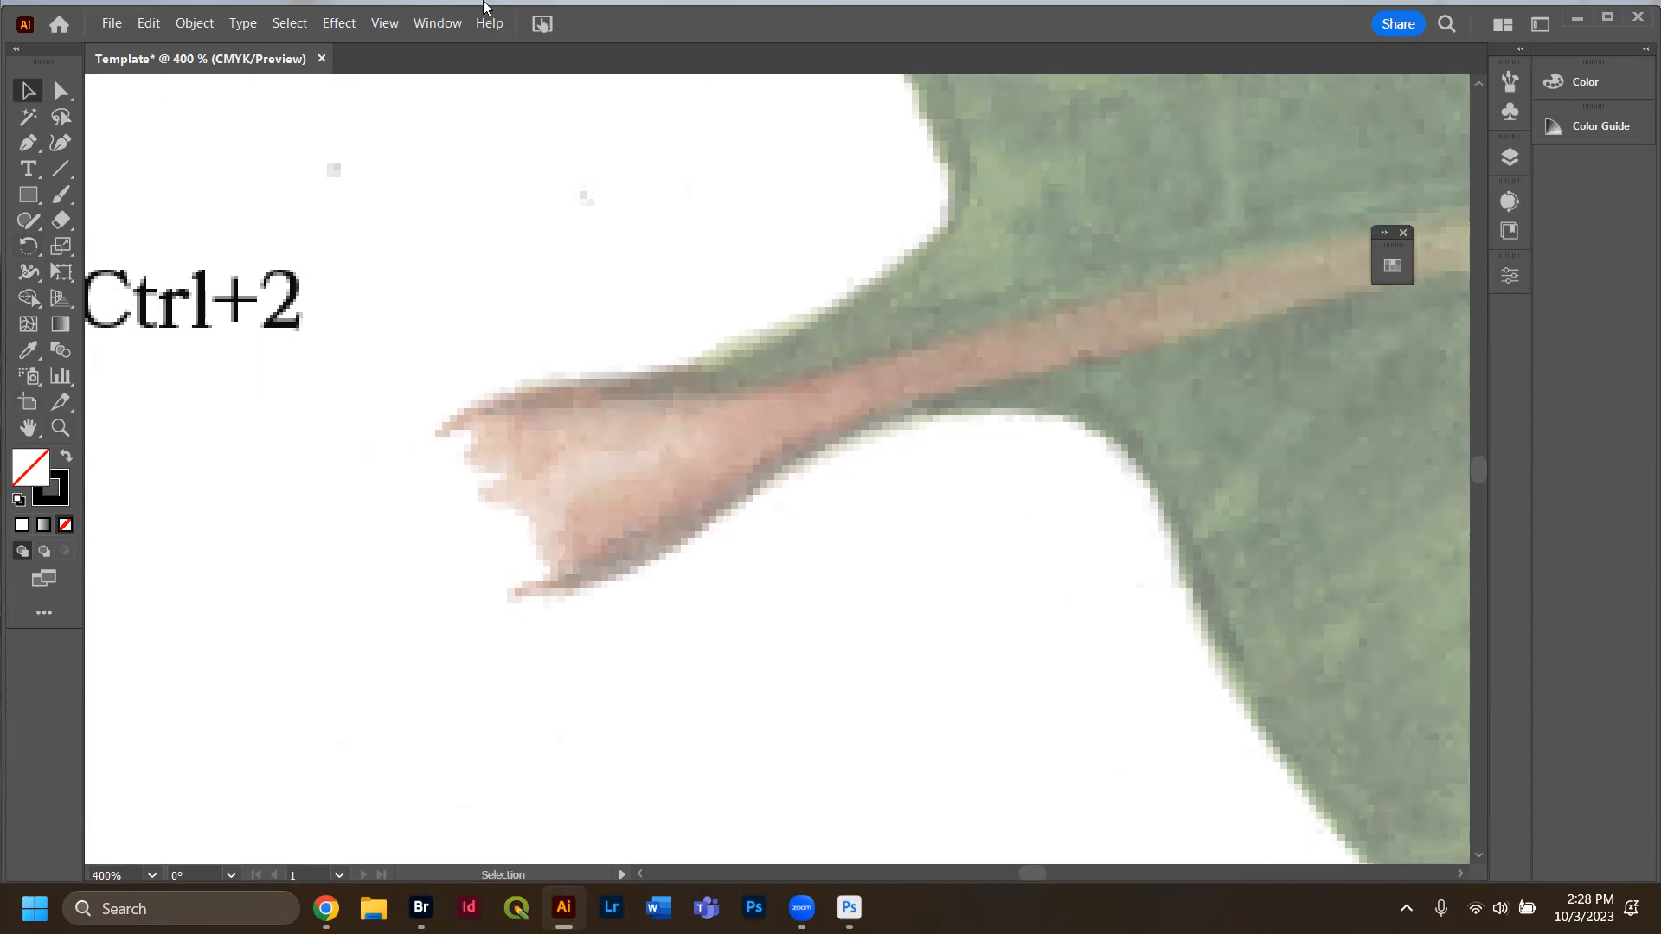
left_click(29, 143)
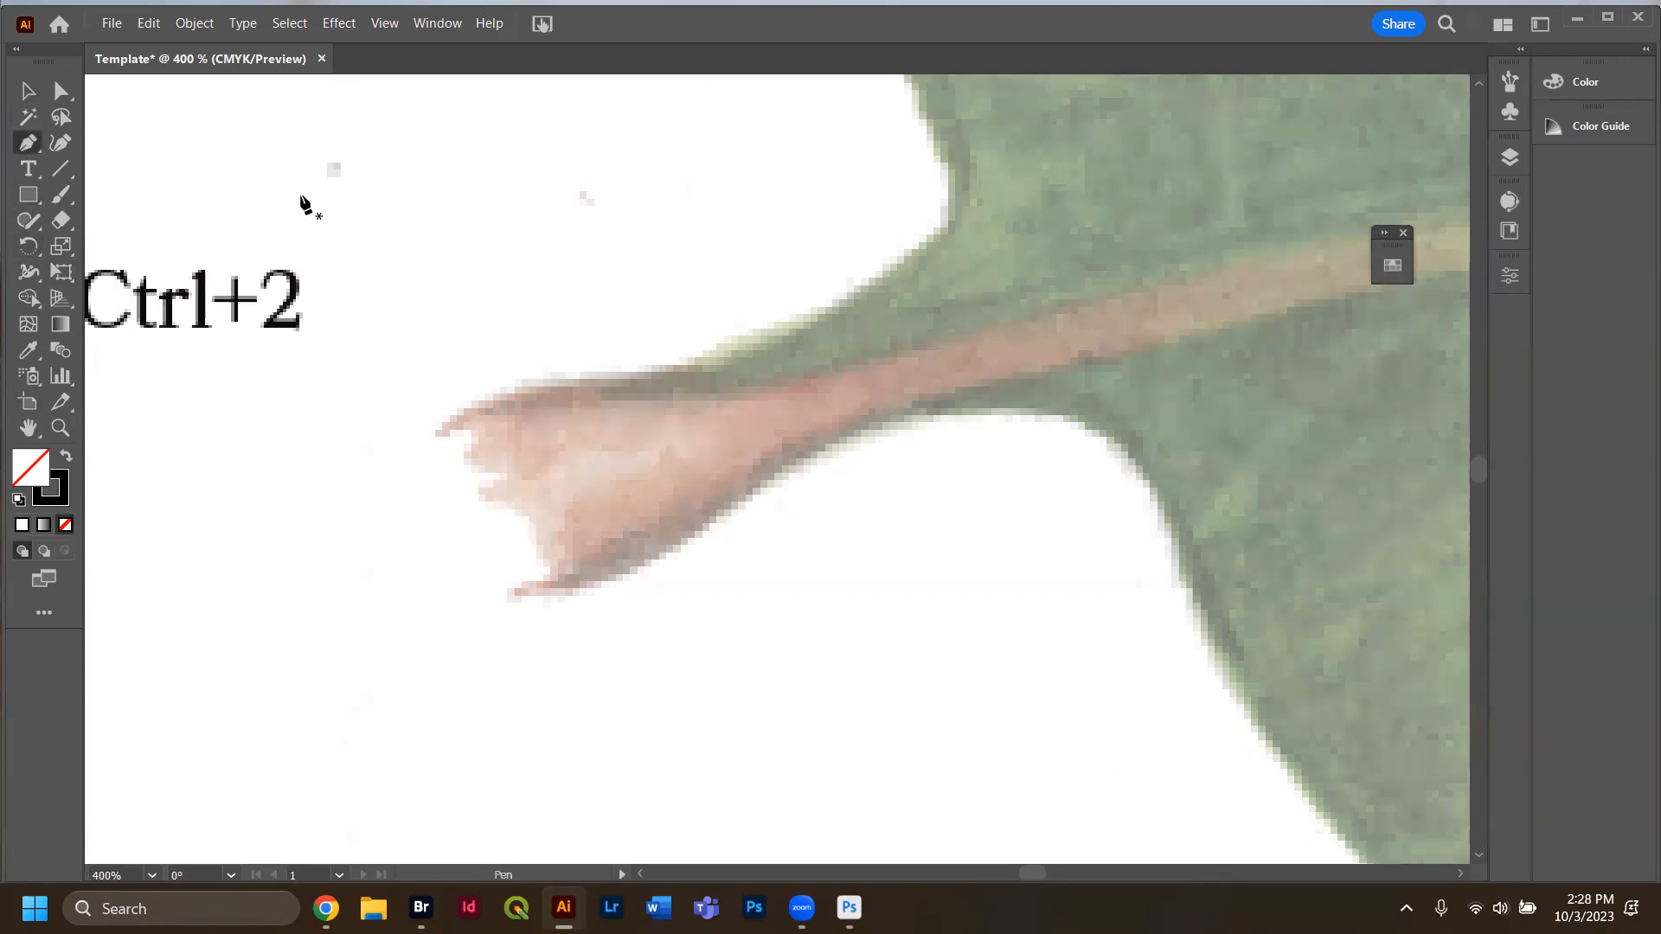
left_click(531, 596)
left_click(636, 574)
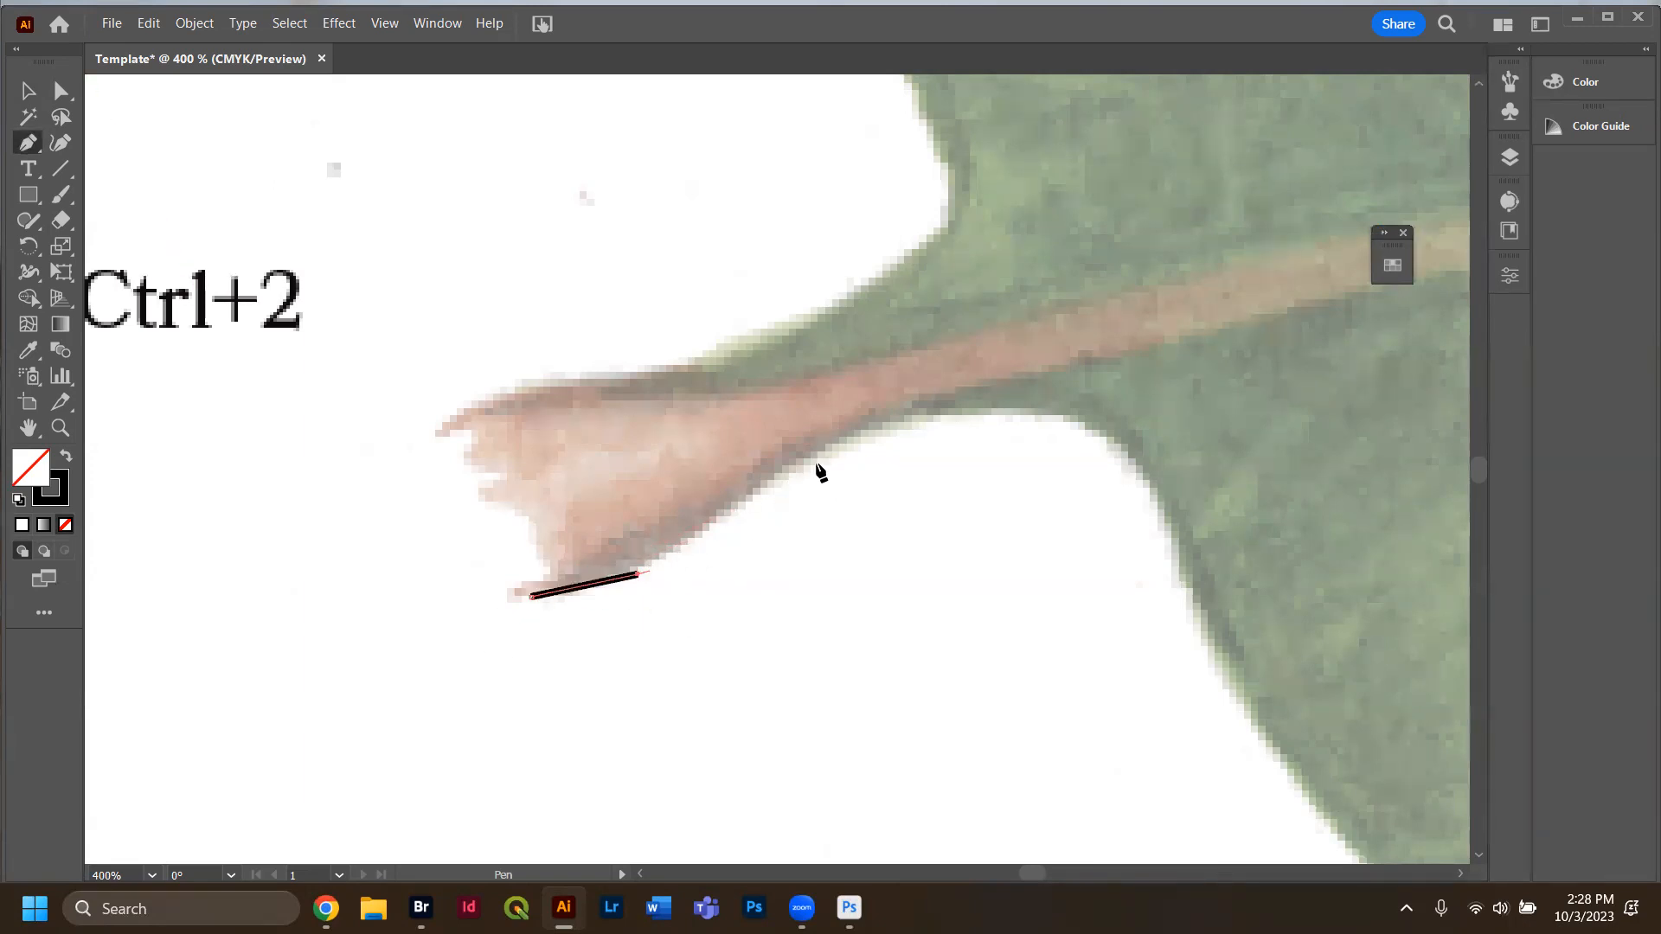
left_click(855, 426)
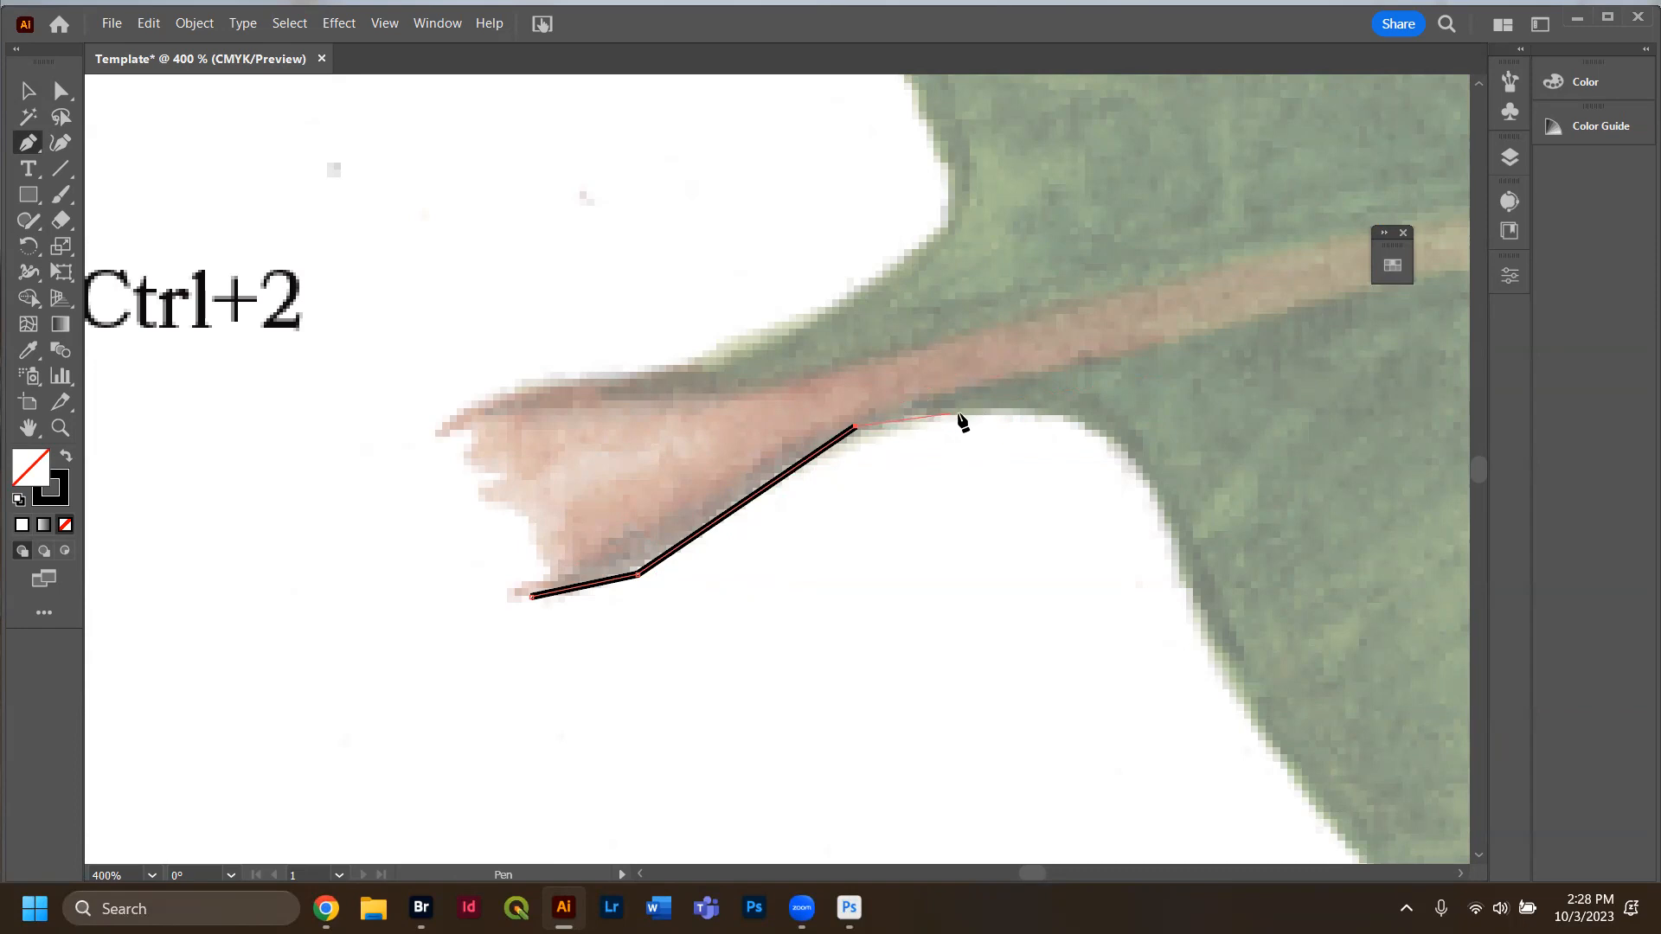
left_click_drag(982, 410, 975, 444)
mouse_move(961, 359)
left_mouse_down()
mouse_move(1082, 451)
mouse_move(1082, 415)
mouse_move(1033, 406)
mouse_move(1025, 422)
left_mouse_up()
key("ctrl")
key("ctrl+z")
left_click(981, 404)
key("ctrl+z")
Continue the path with curved segments over the hollow below the stem and down the first lower lobe's edge.
left_click_drag(987, 403, 1066, 398)
left_click_drag(1132, 456, 1216, 666)
left_click_drag(1270, 753, 1313, 791)
scroll(1306, 779, "down", 3)
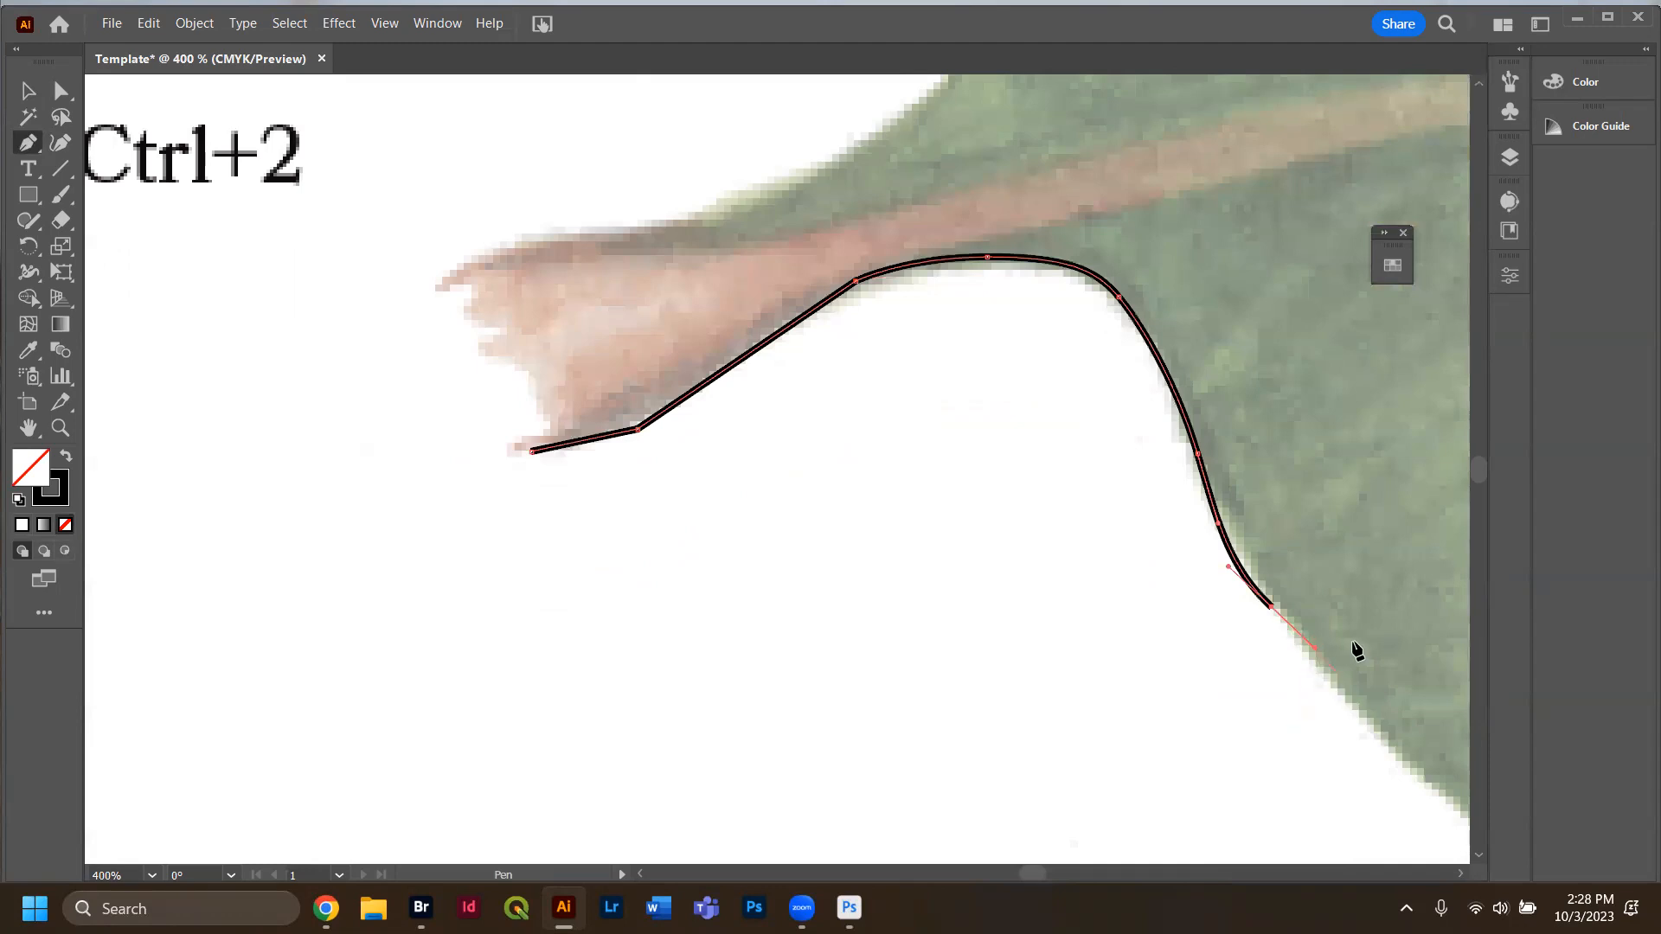
Trace the rest of the first lower lobe with curved segments, around its rounded end and up to the small notch.
left_click_drag(1347, 630, 830, 638)
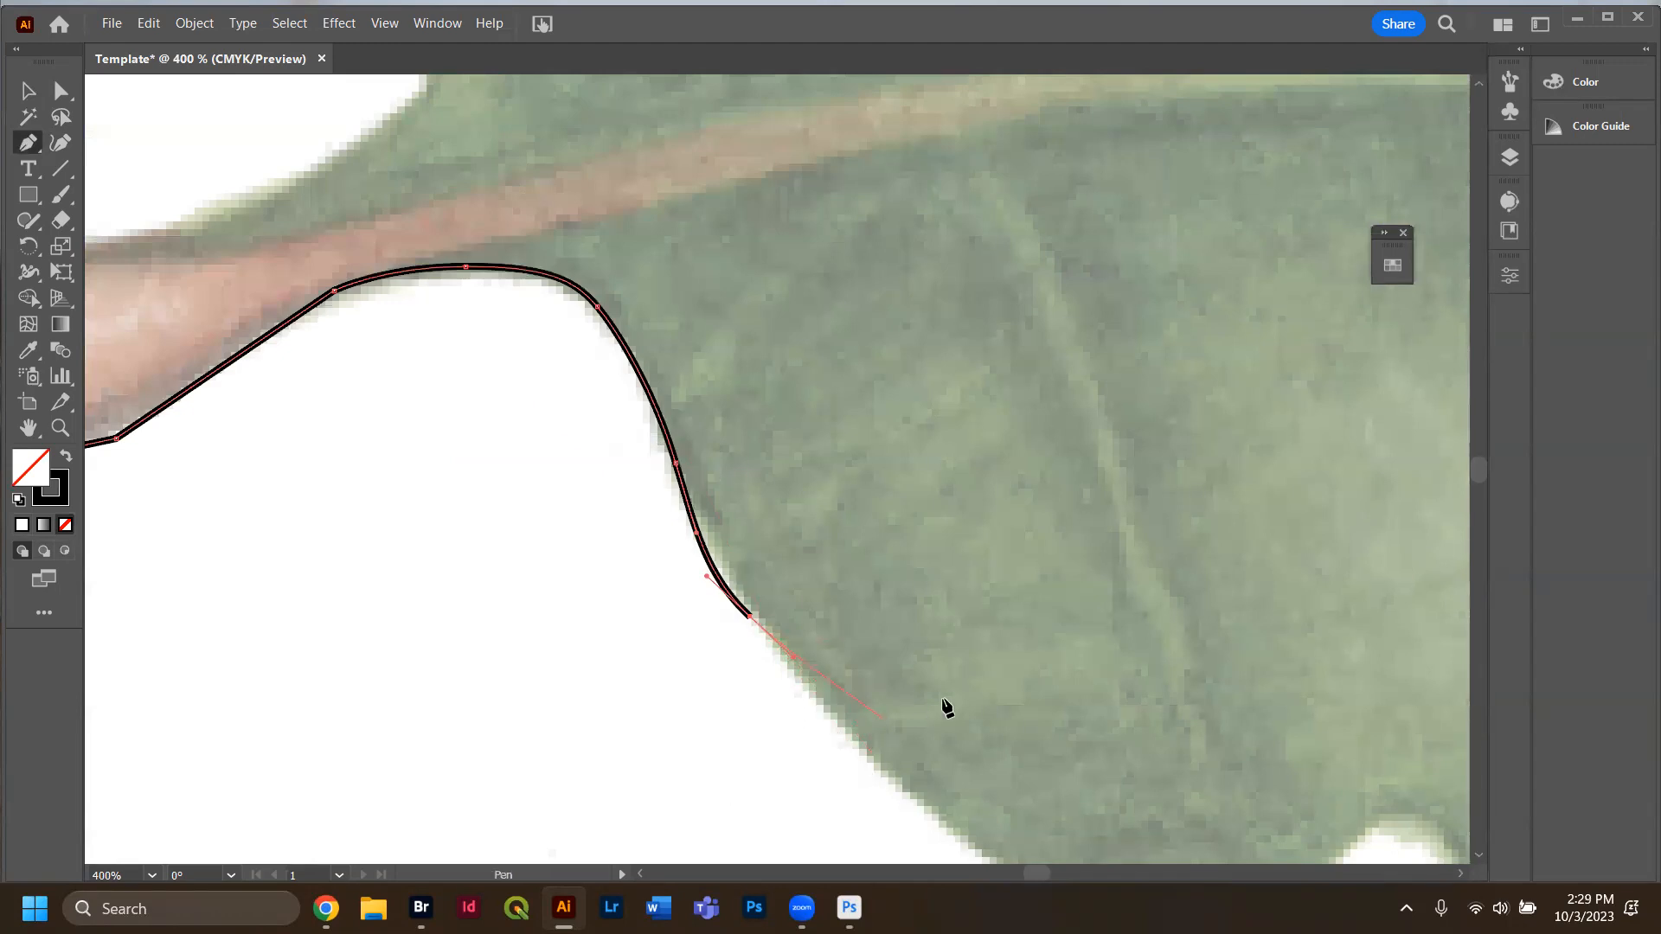
key("space")
left_click_drag(924, 721, 823, 655)
left_click_drag(906, 727, 953, 764)
left_click_drag(1102, 797, 1169, 801)
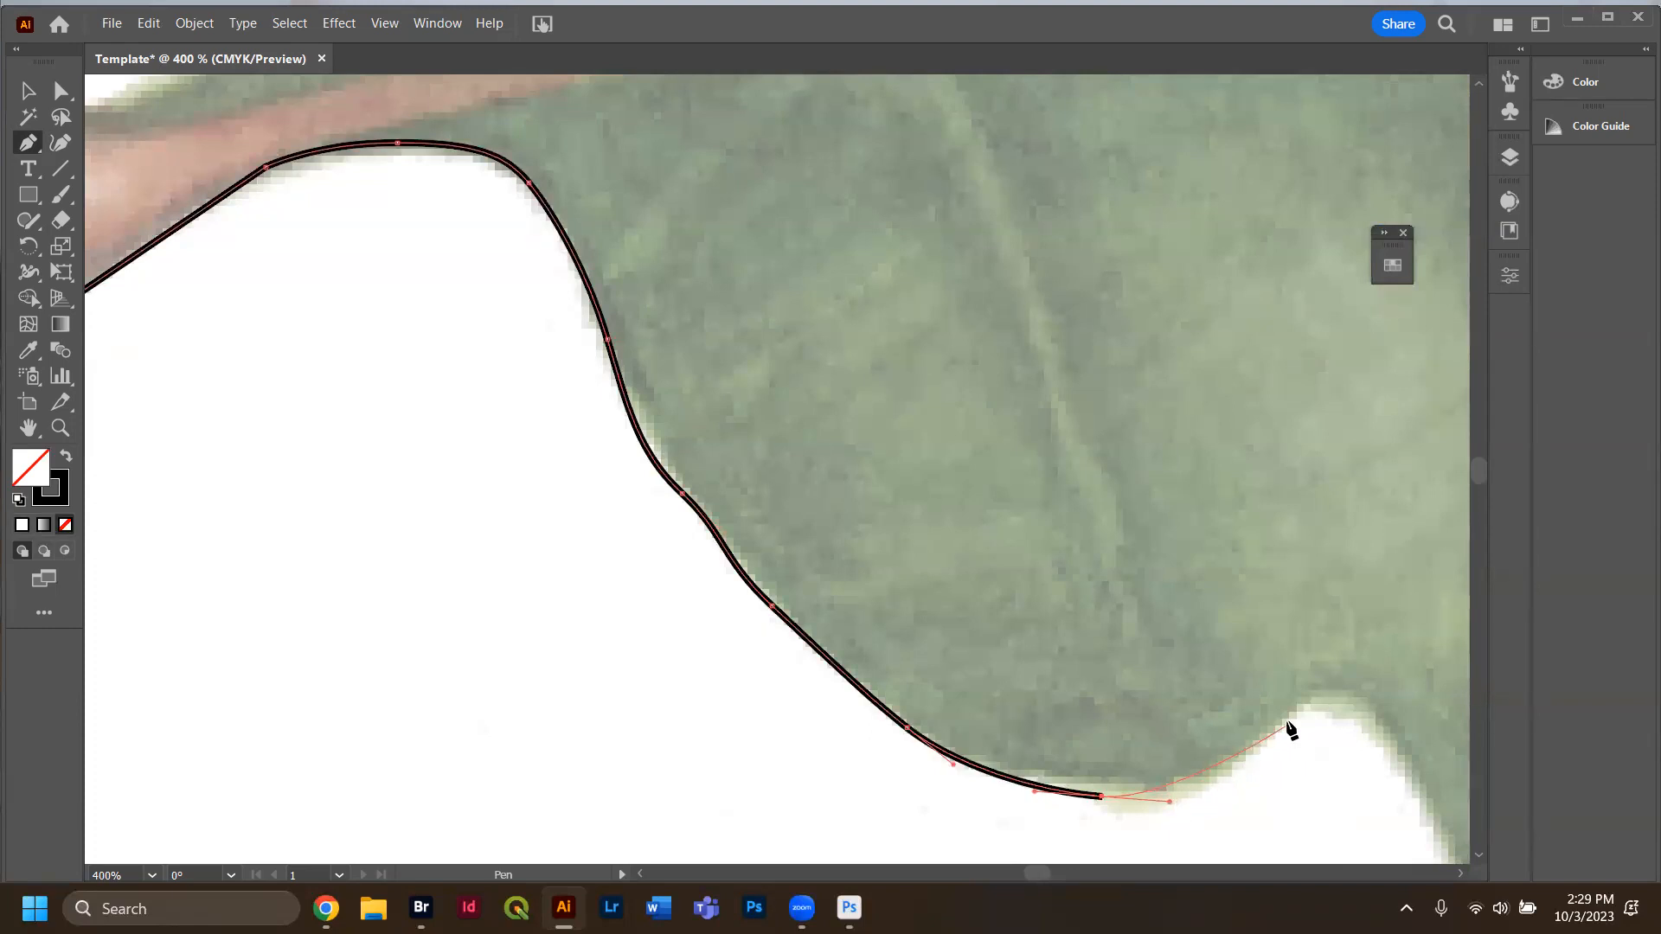
left_click_drag(1287, 721, 1334, 749)
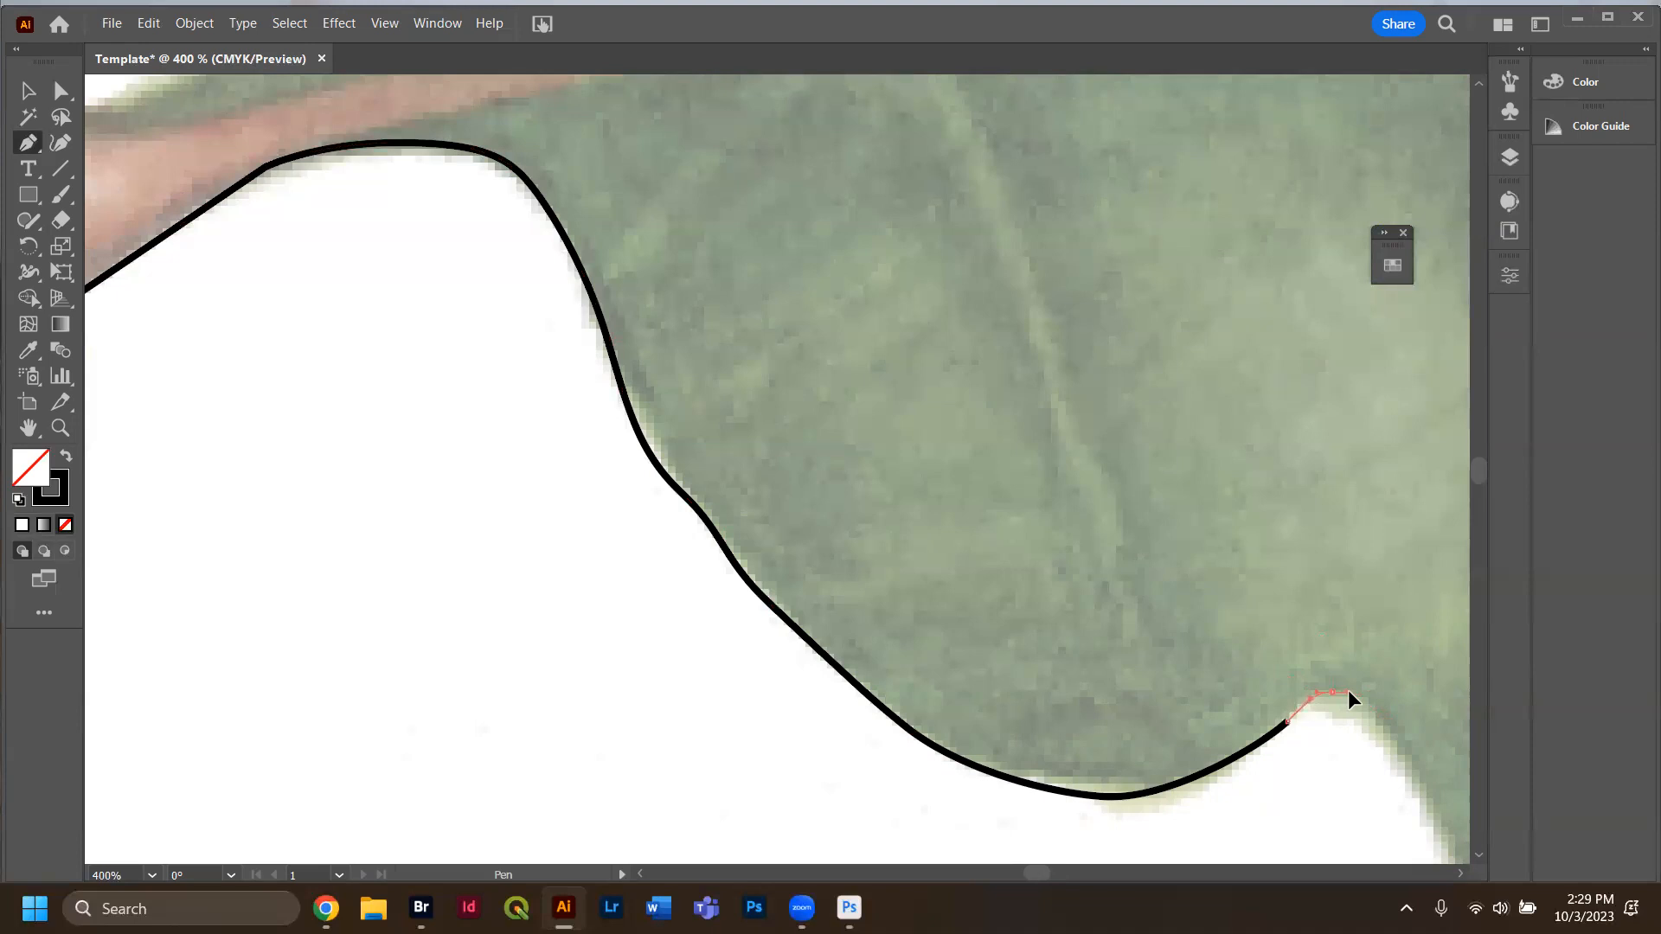
left_click_drag(1349, 692, 1399, 747)
right_click(1403, 758)
key("Escape")
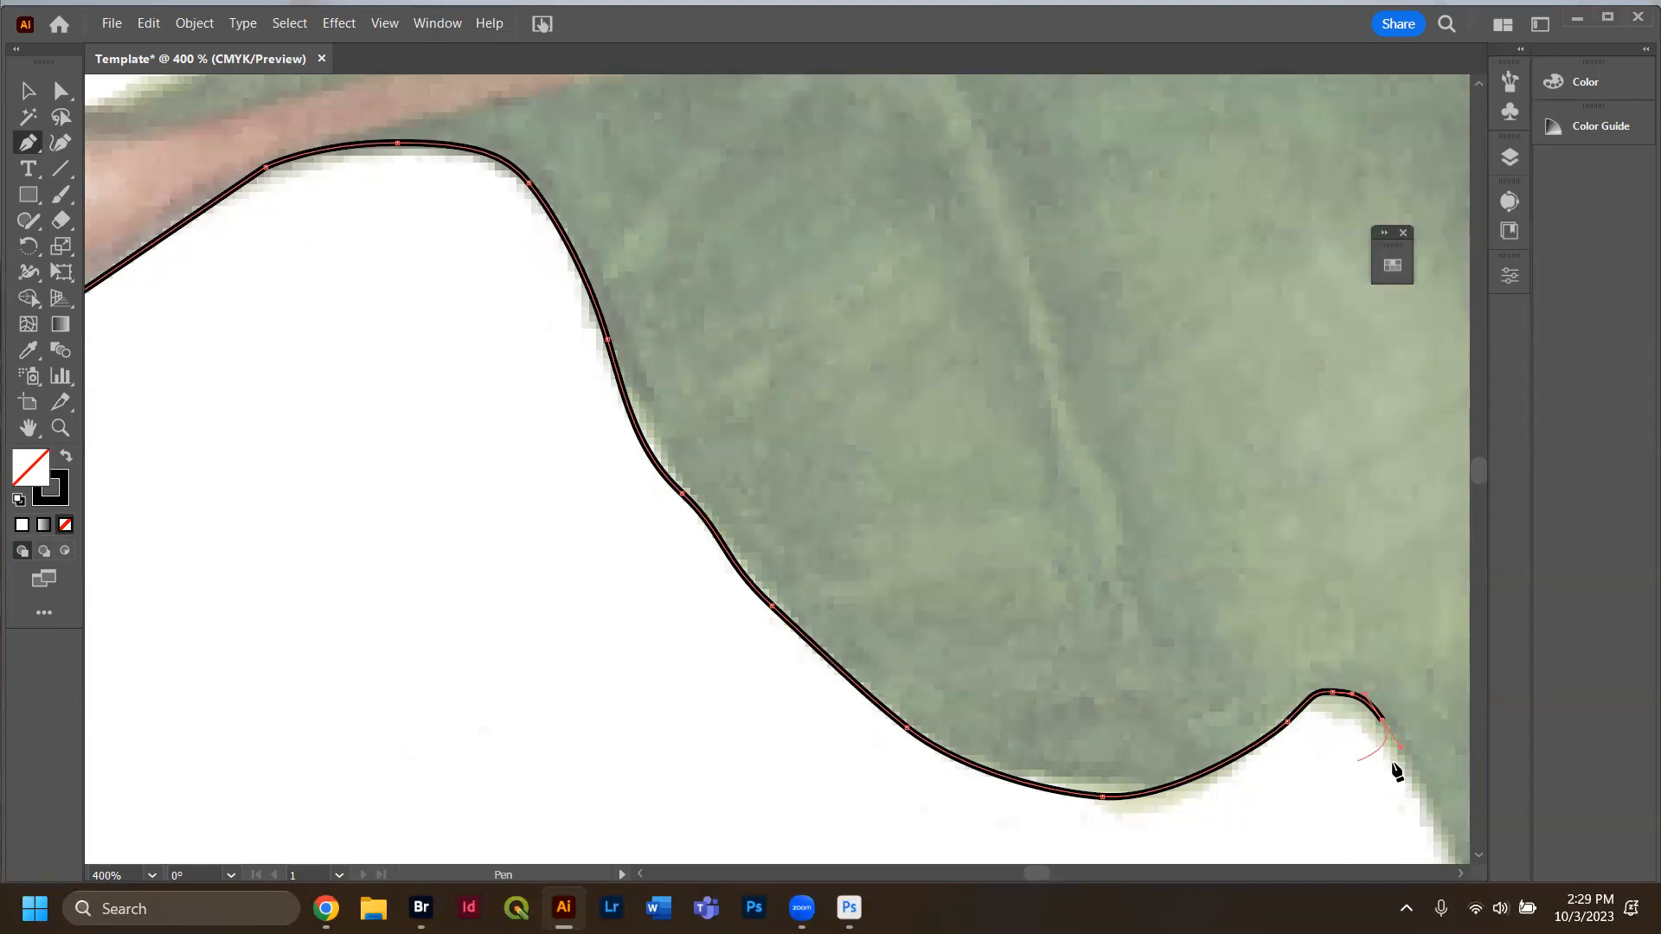
key("ctrl+z")
key("ctrl+z")
left_click_drag(1374, 729, 1019, 584)
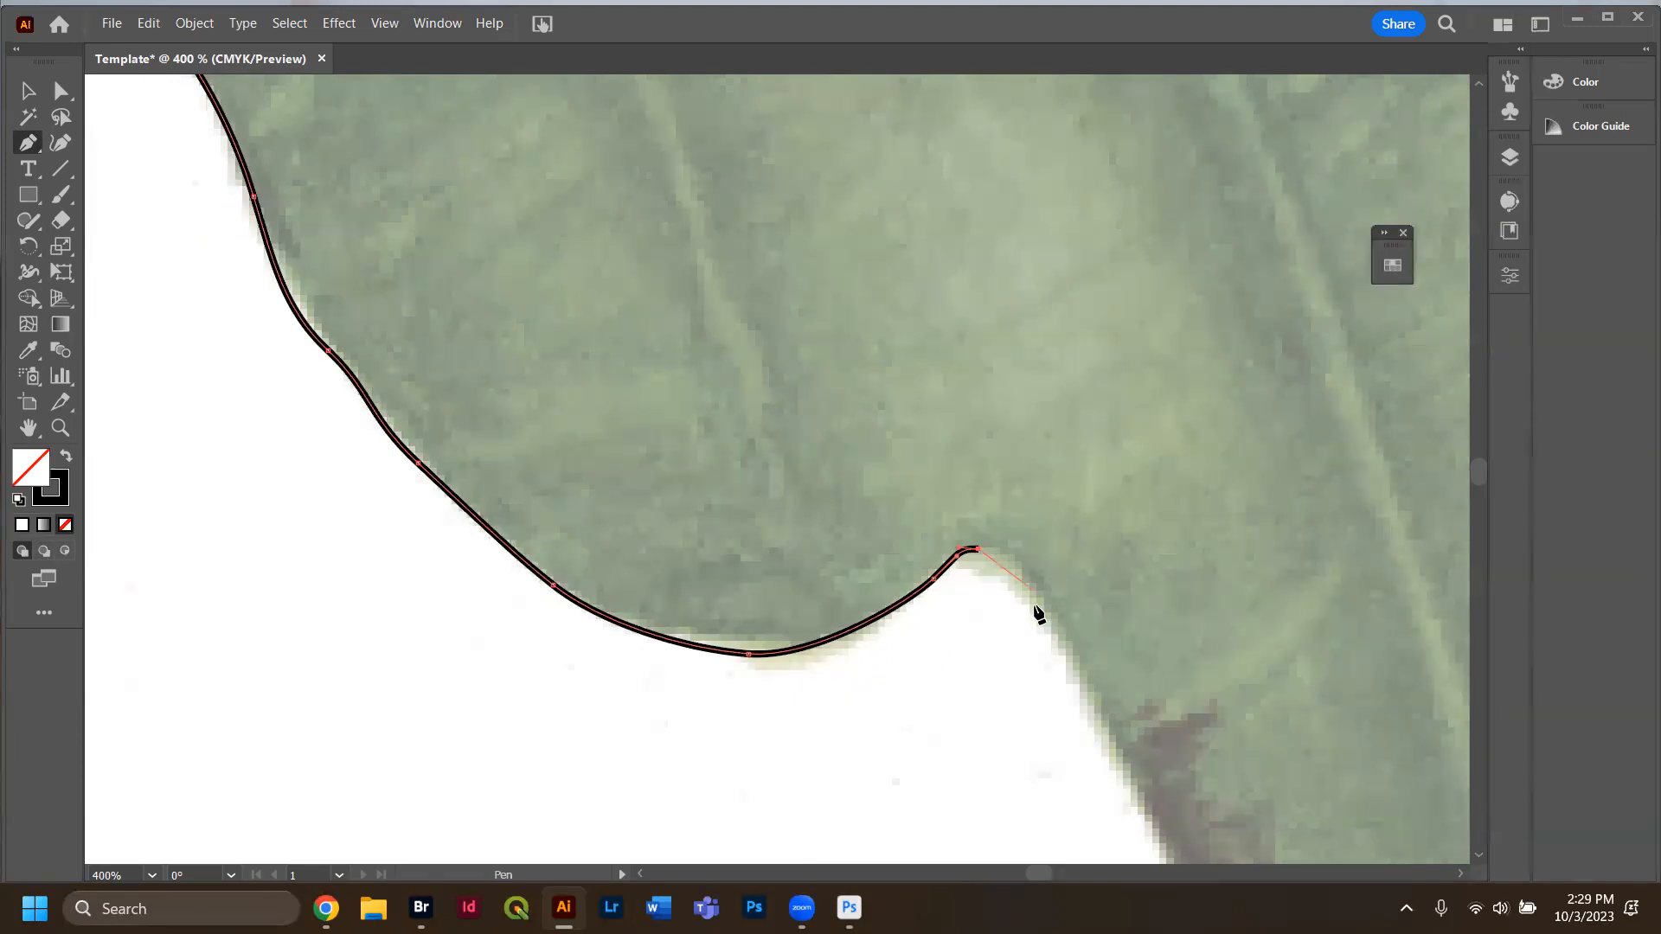
left_click(941, 667)
left_click(1017, 607)
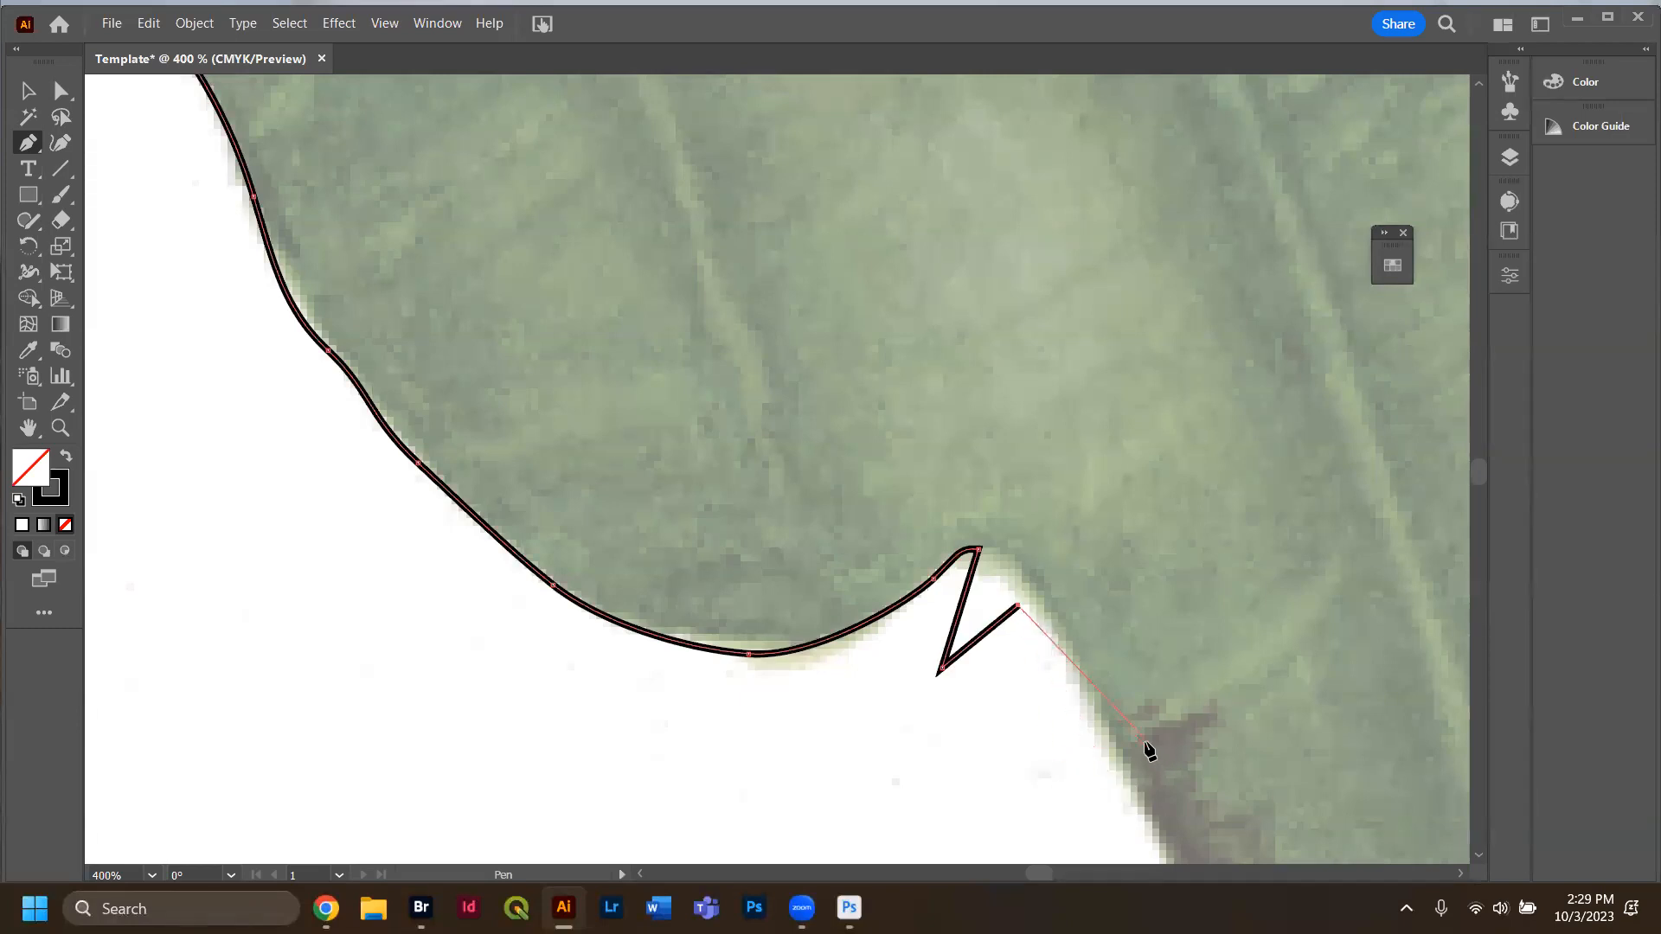
key("ctrl+z")
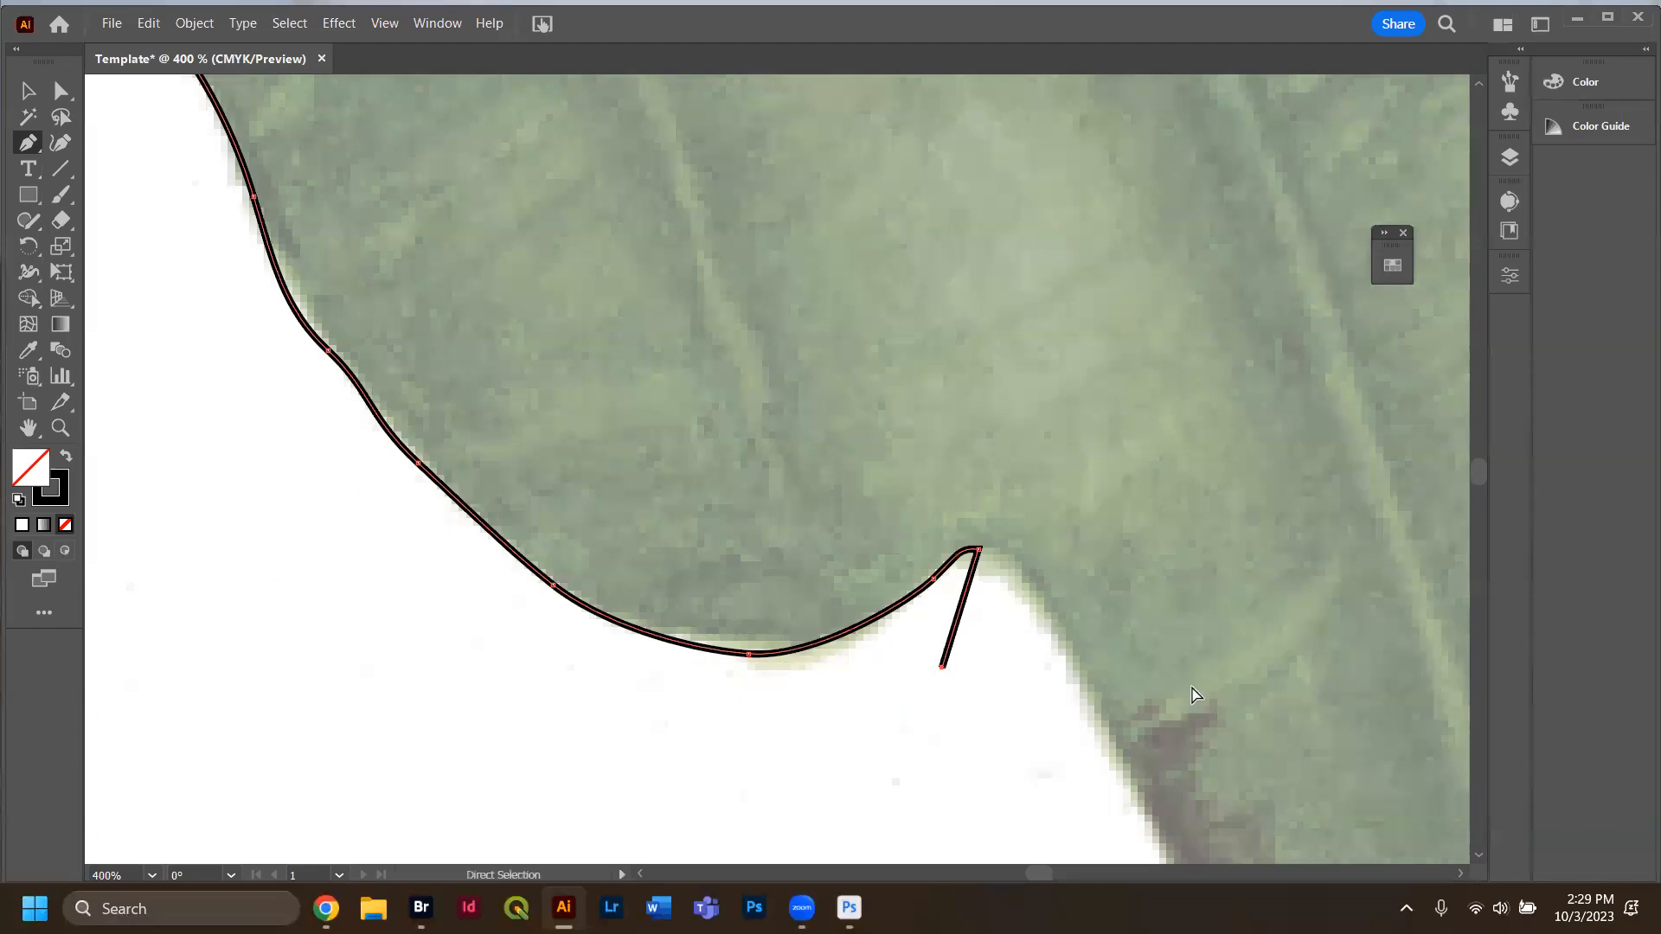
key("ctrl+z")
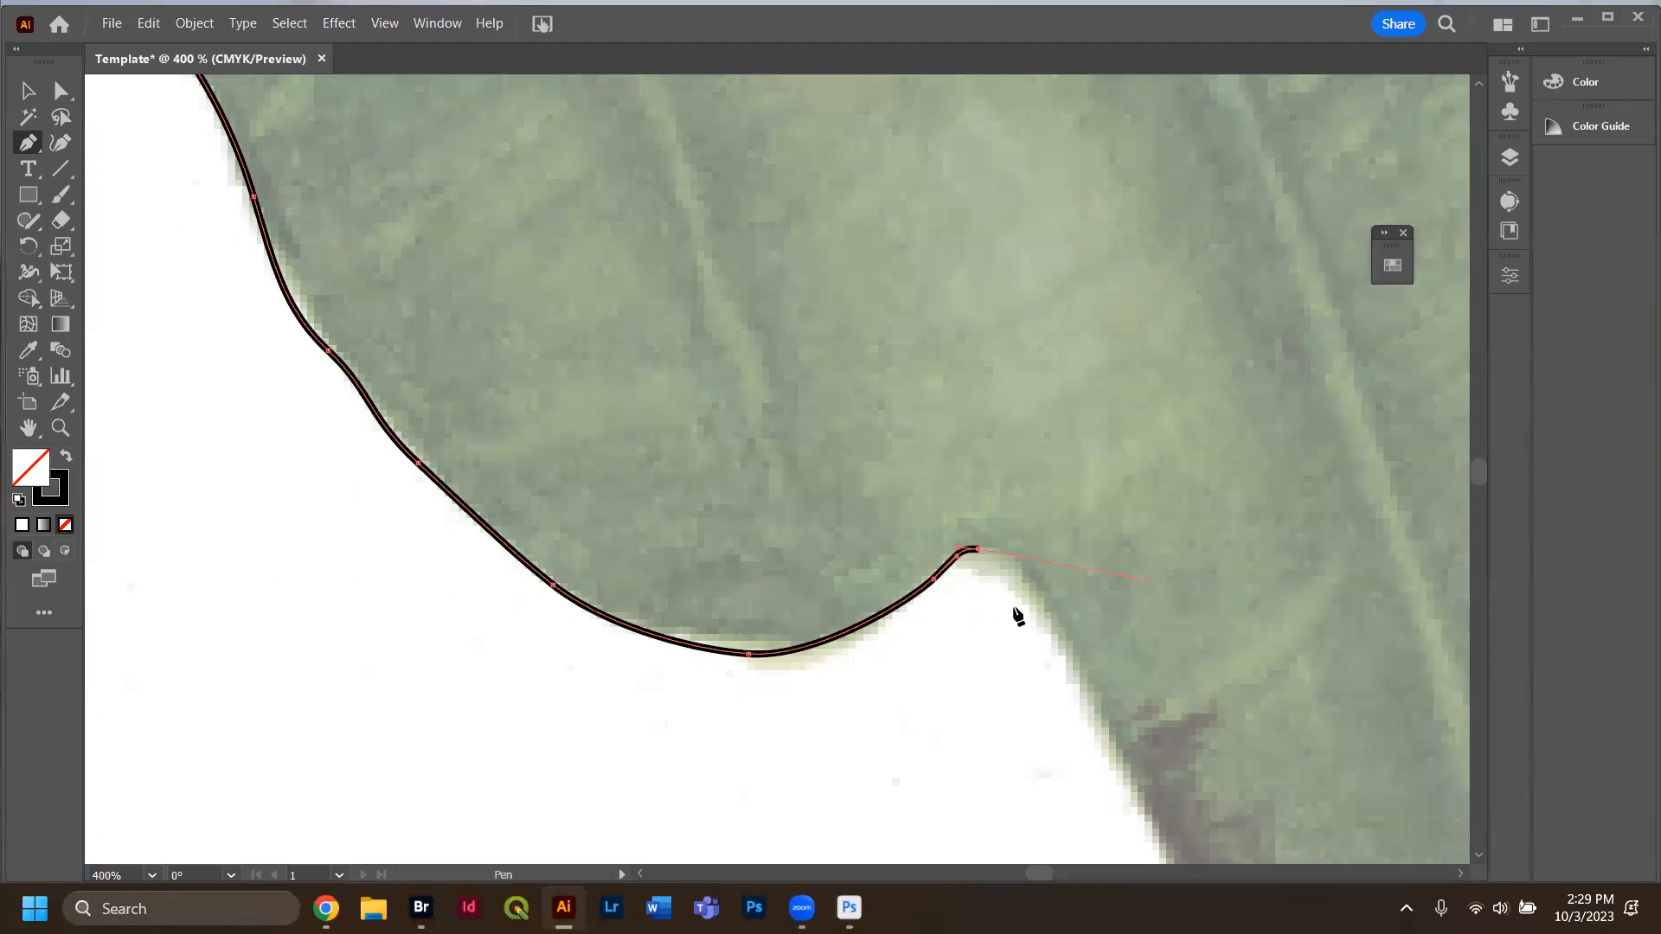
Continue the Pen path with curved segments over the small notch and down the near edge of the second lower lobe.
left_click(1010, 560)
left_click_drag(1120, 779, 1131, 818)
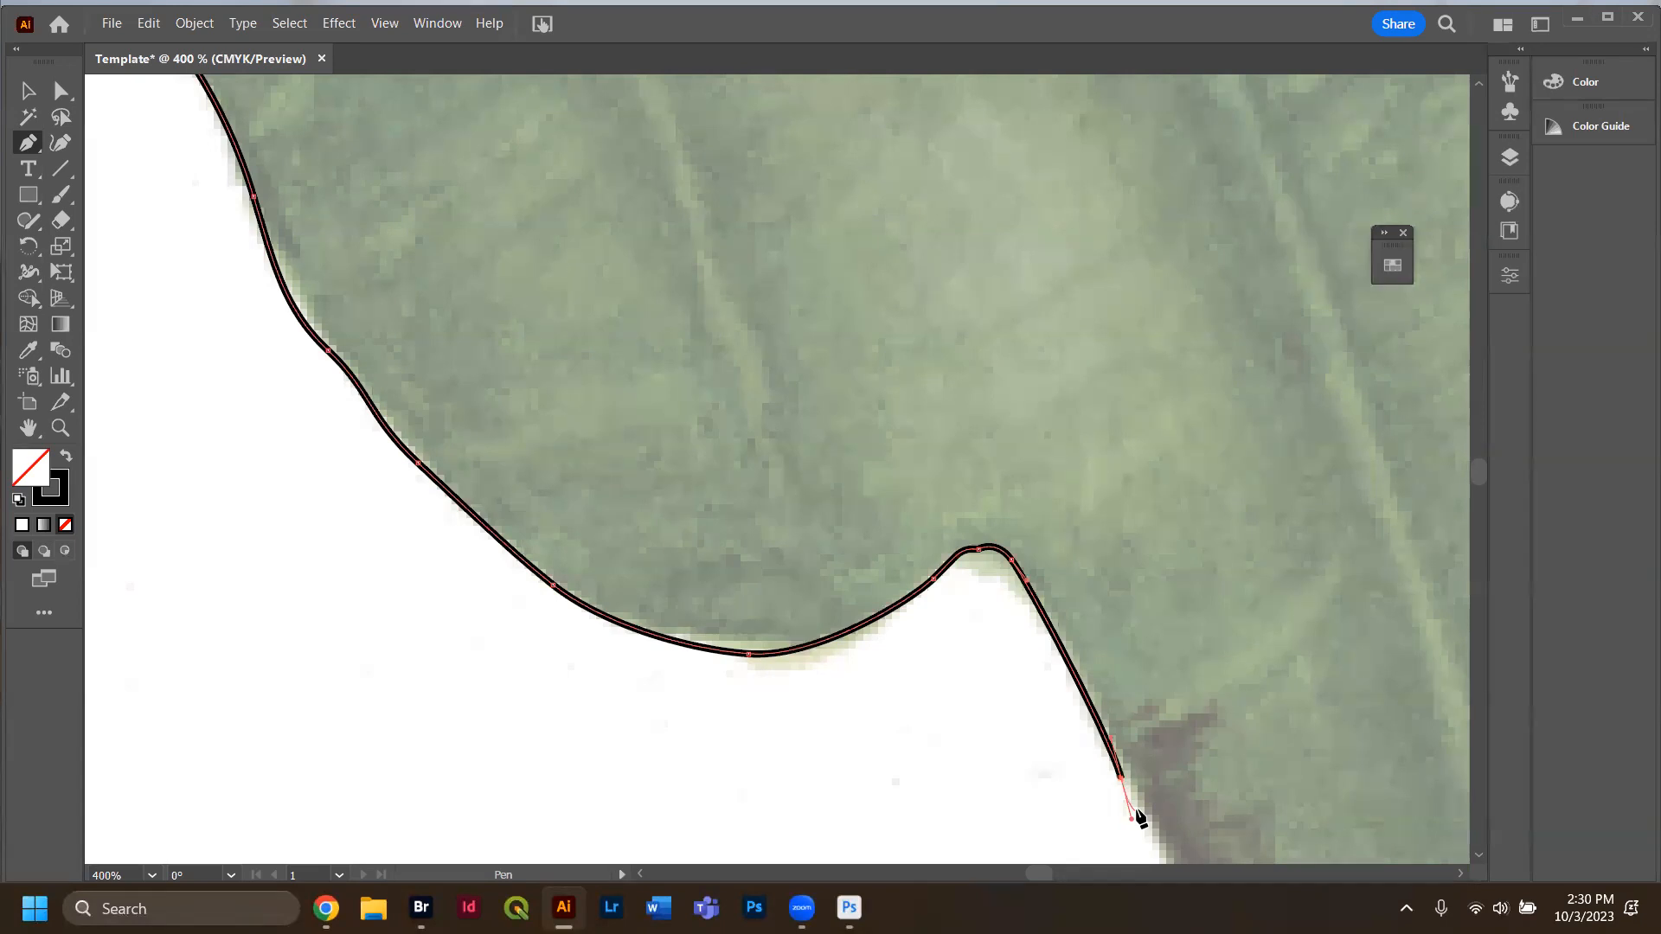
scroll(1135, 816, "down", 4)
left_click_drag(1239, 696, 1264, 763)
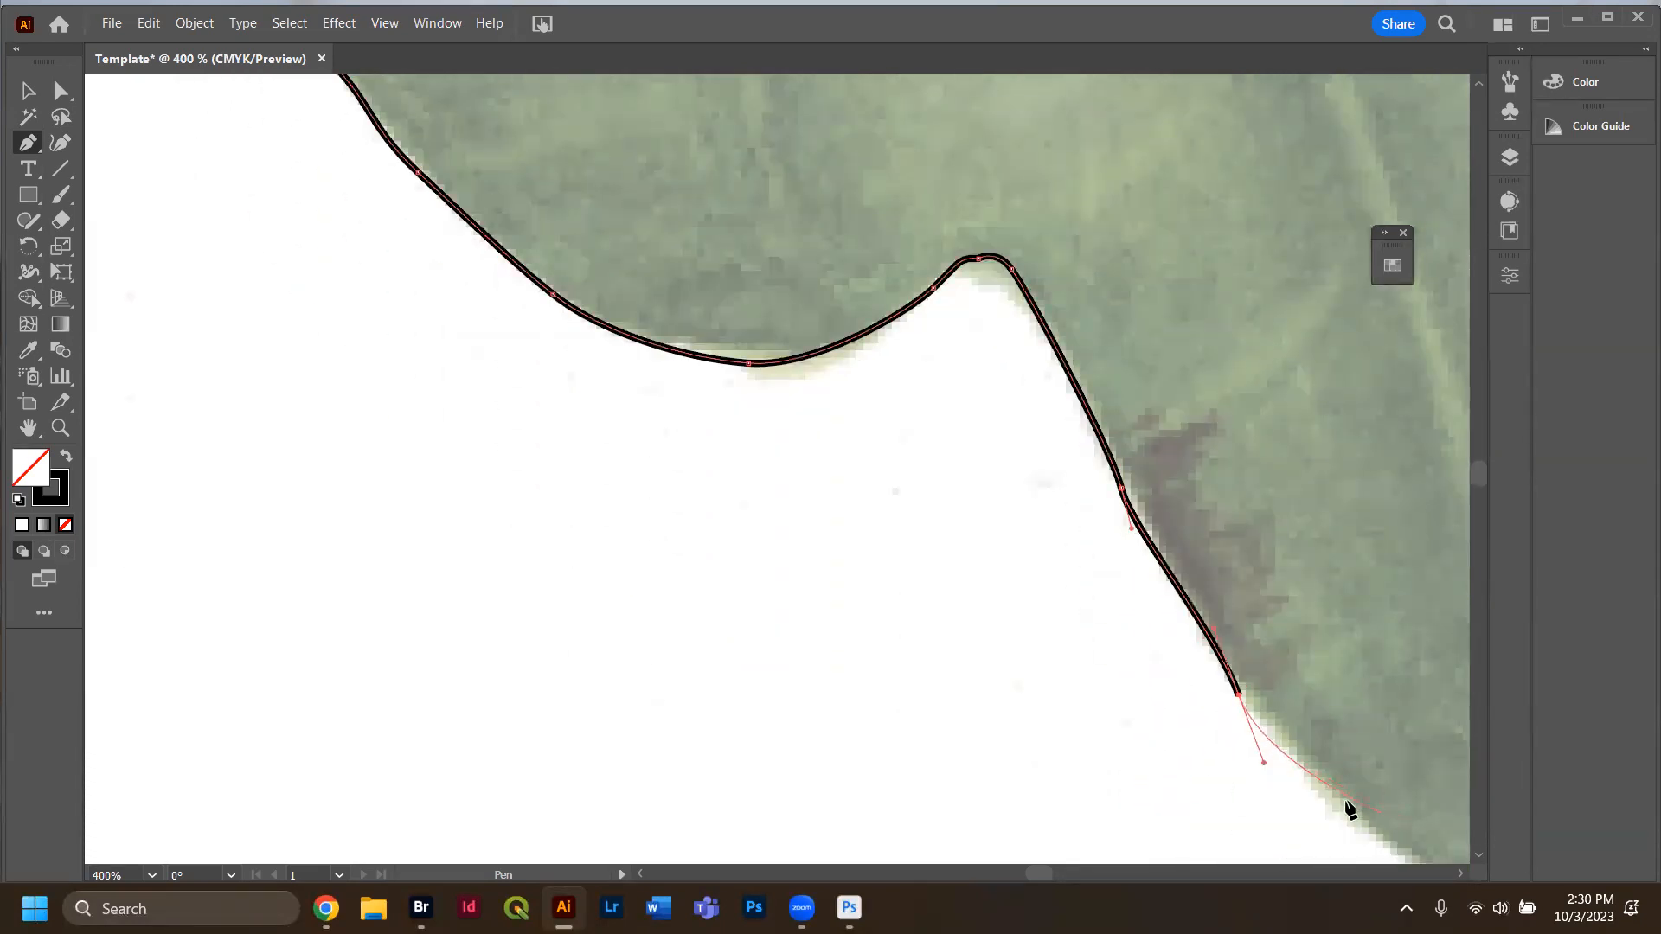
scroll(1346, 800, "down", 2)
left_click_drag(1371, 694, 897, 709)
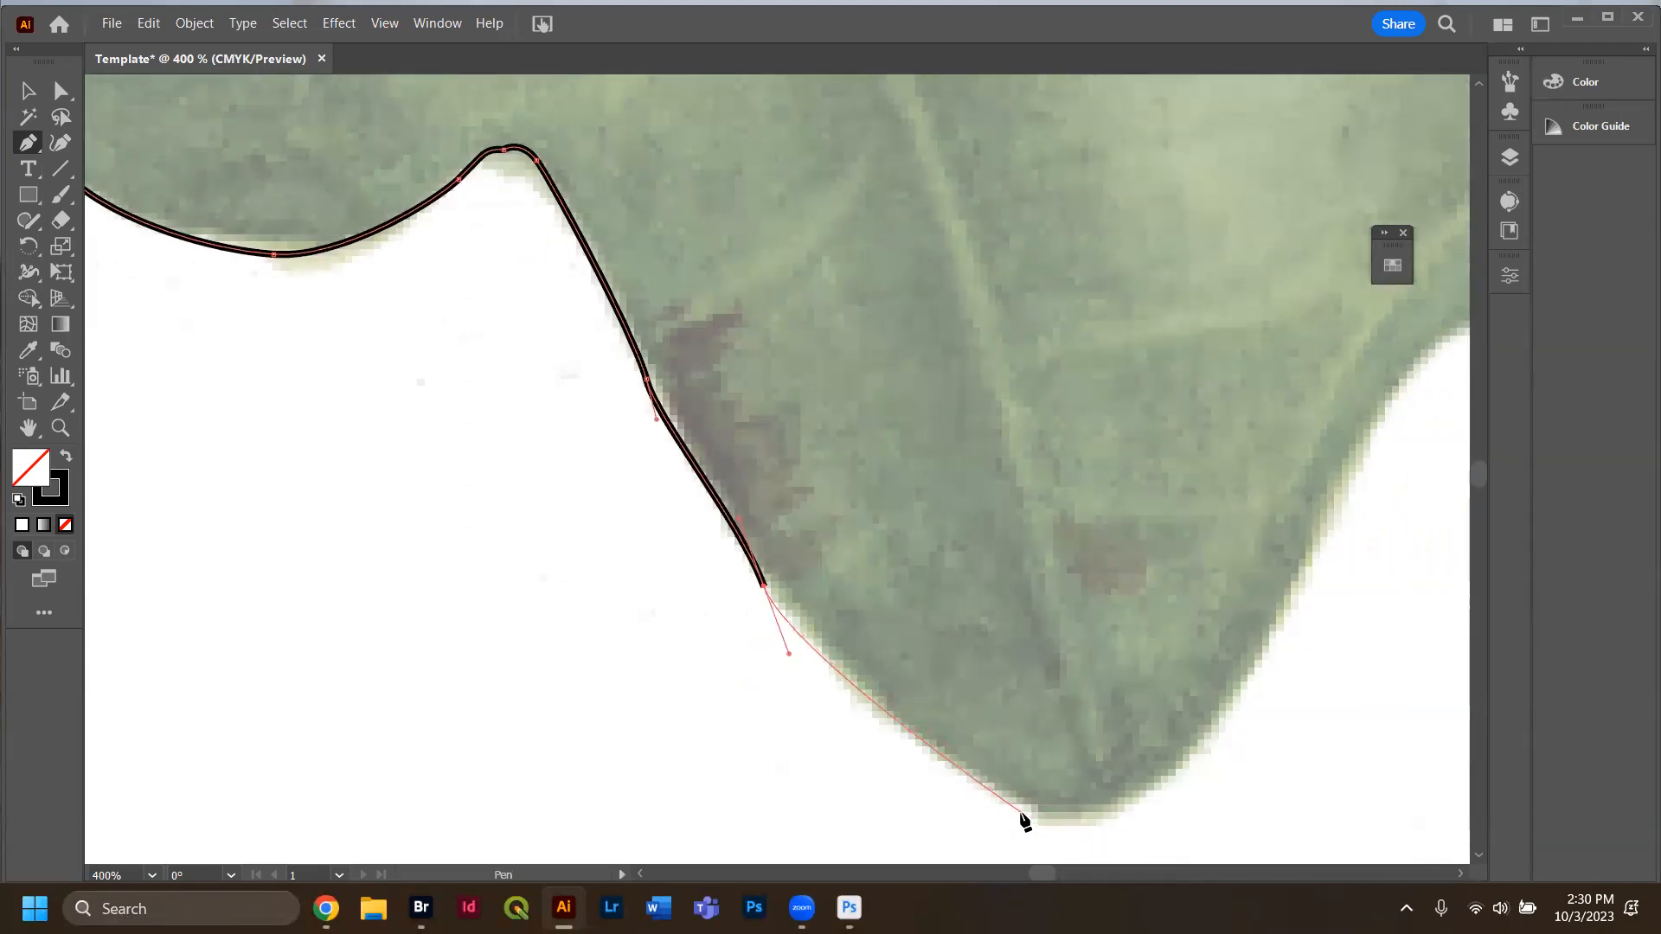
Trace the second lower lobe's rounded tip and its far side up toward the deep notch with curved segments.
left_click_drag(1030, 812, 1099, 824)
key("Escape")
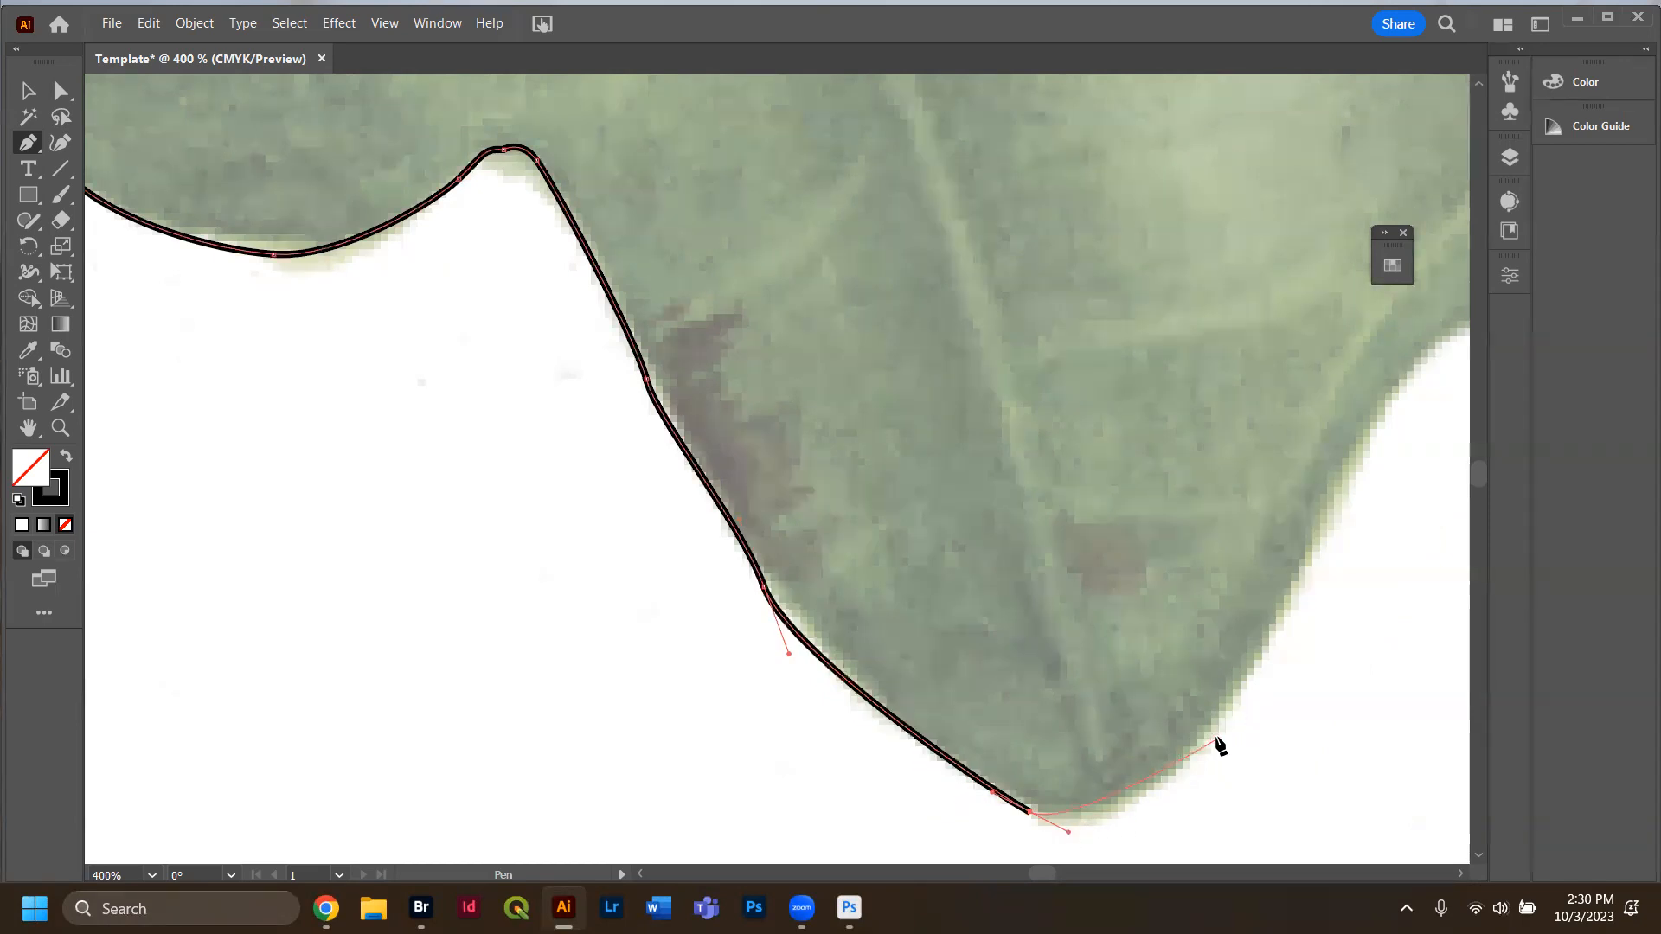
left_click_drag(1212, 731, 1251, 661)
key("space")
left_click_drag(1342, 526, 1024, 565)
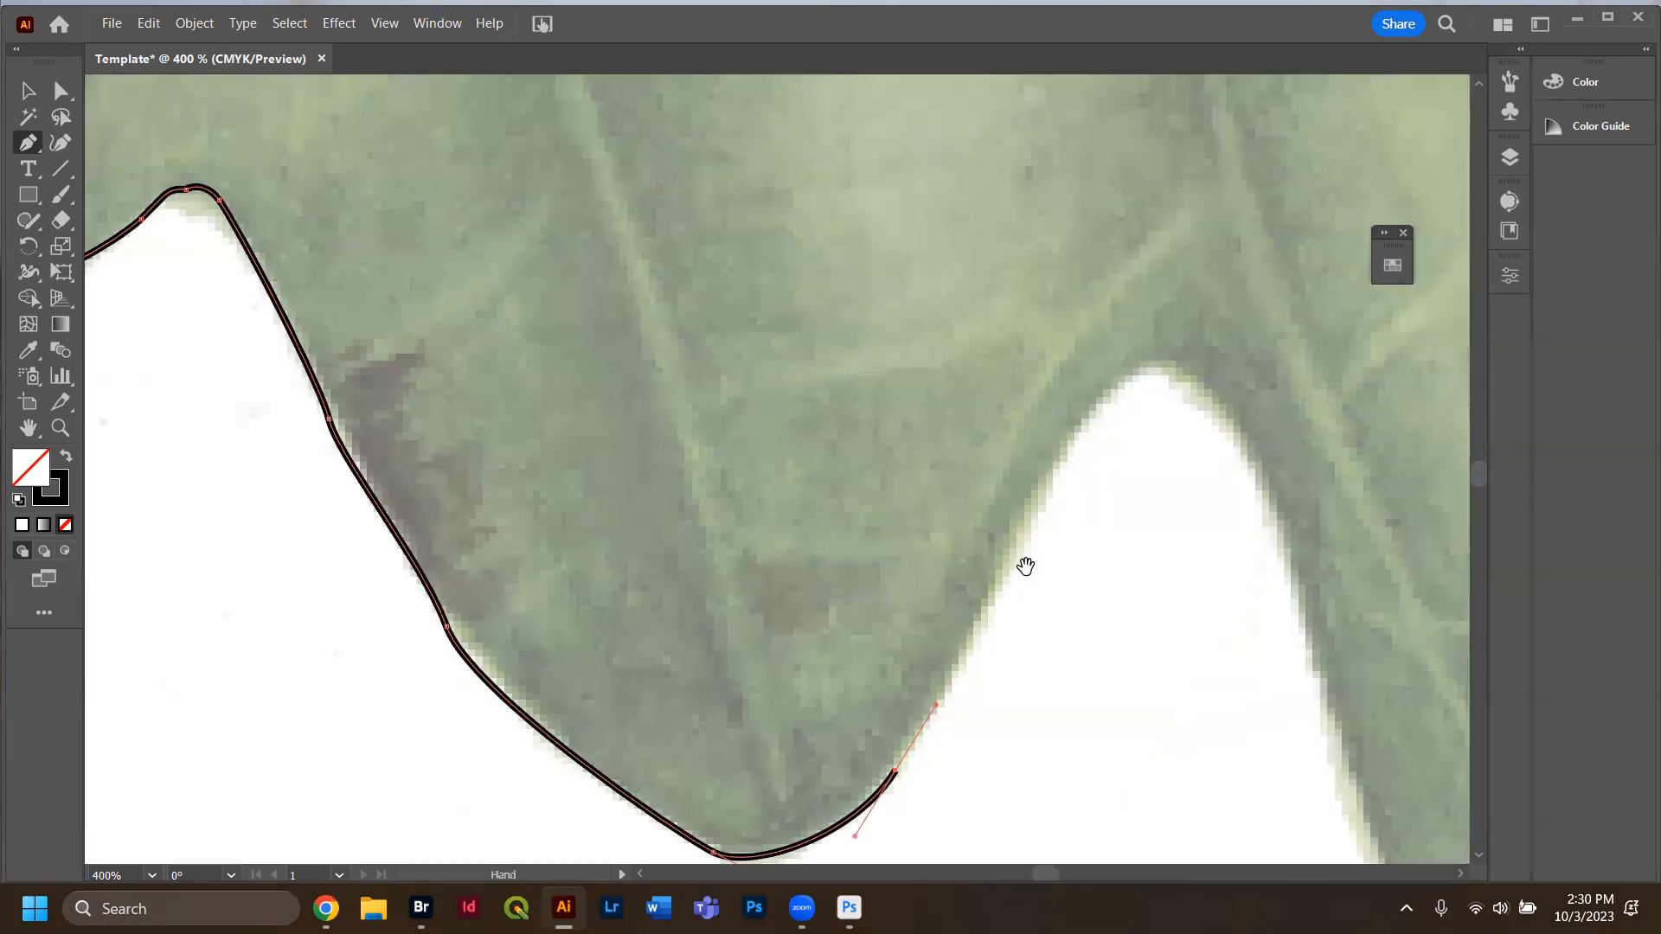
left_click(1049, 464)
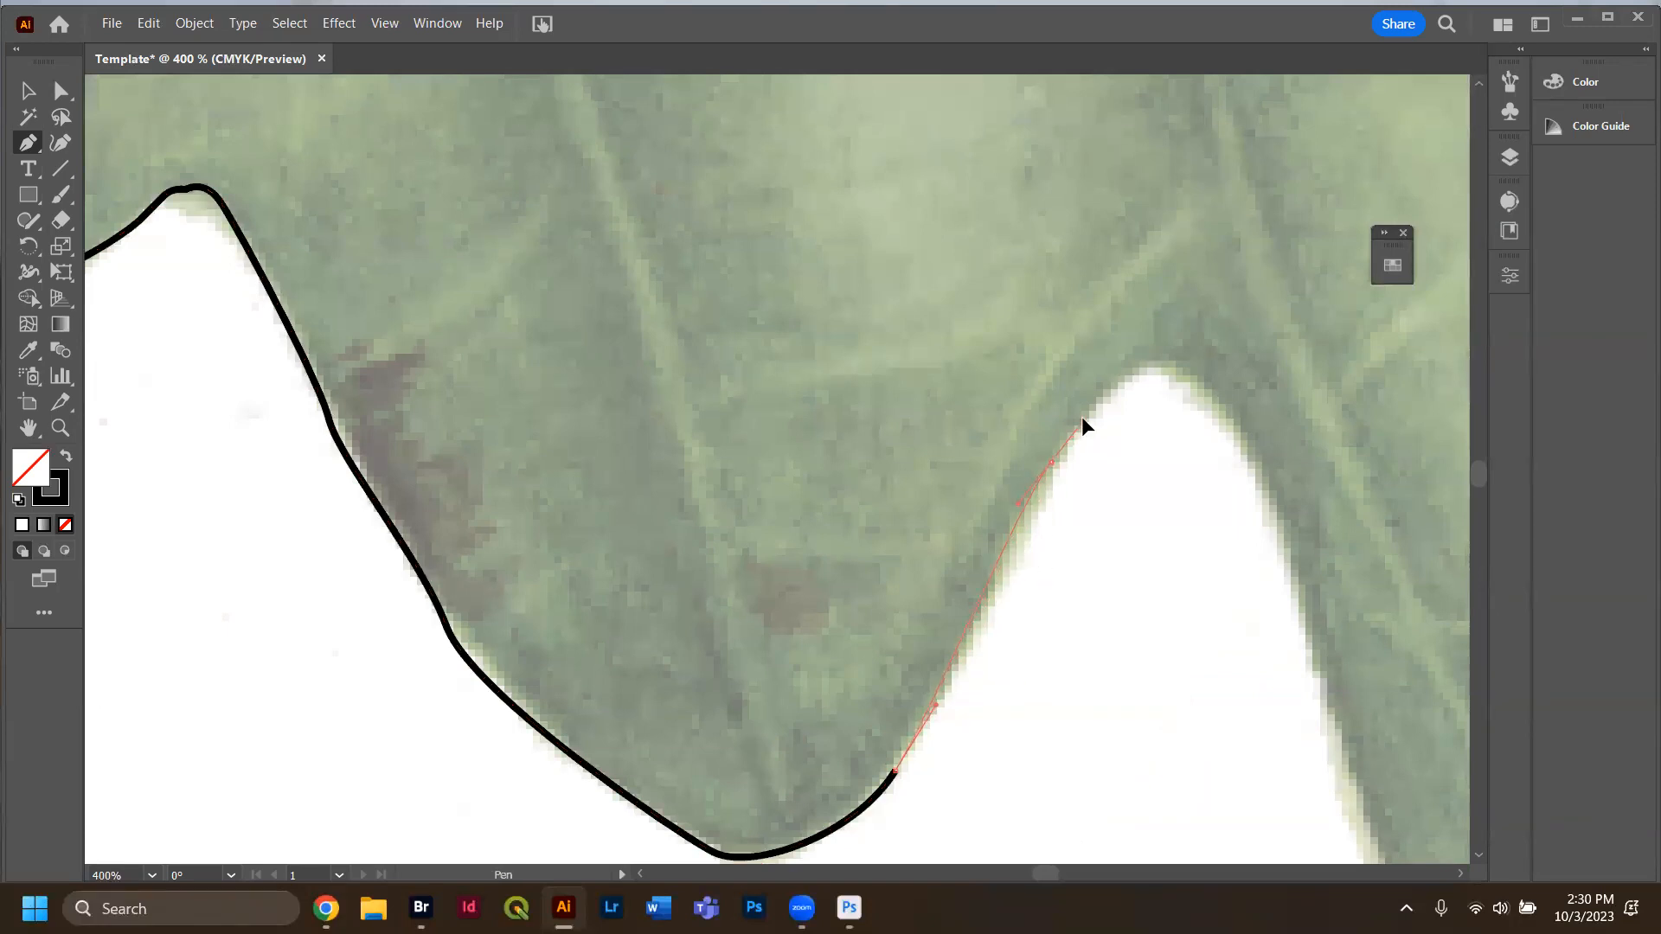
Curve the path over the top of the deep notch and down the upper part of the third lower lobe's near edge.
left_click_drag(1142, 359, 1154, 355)
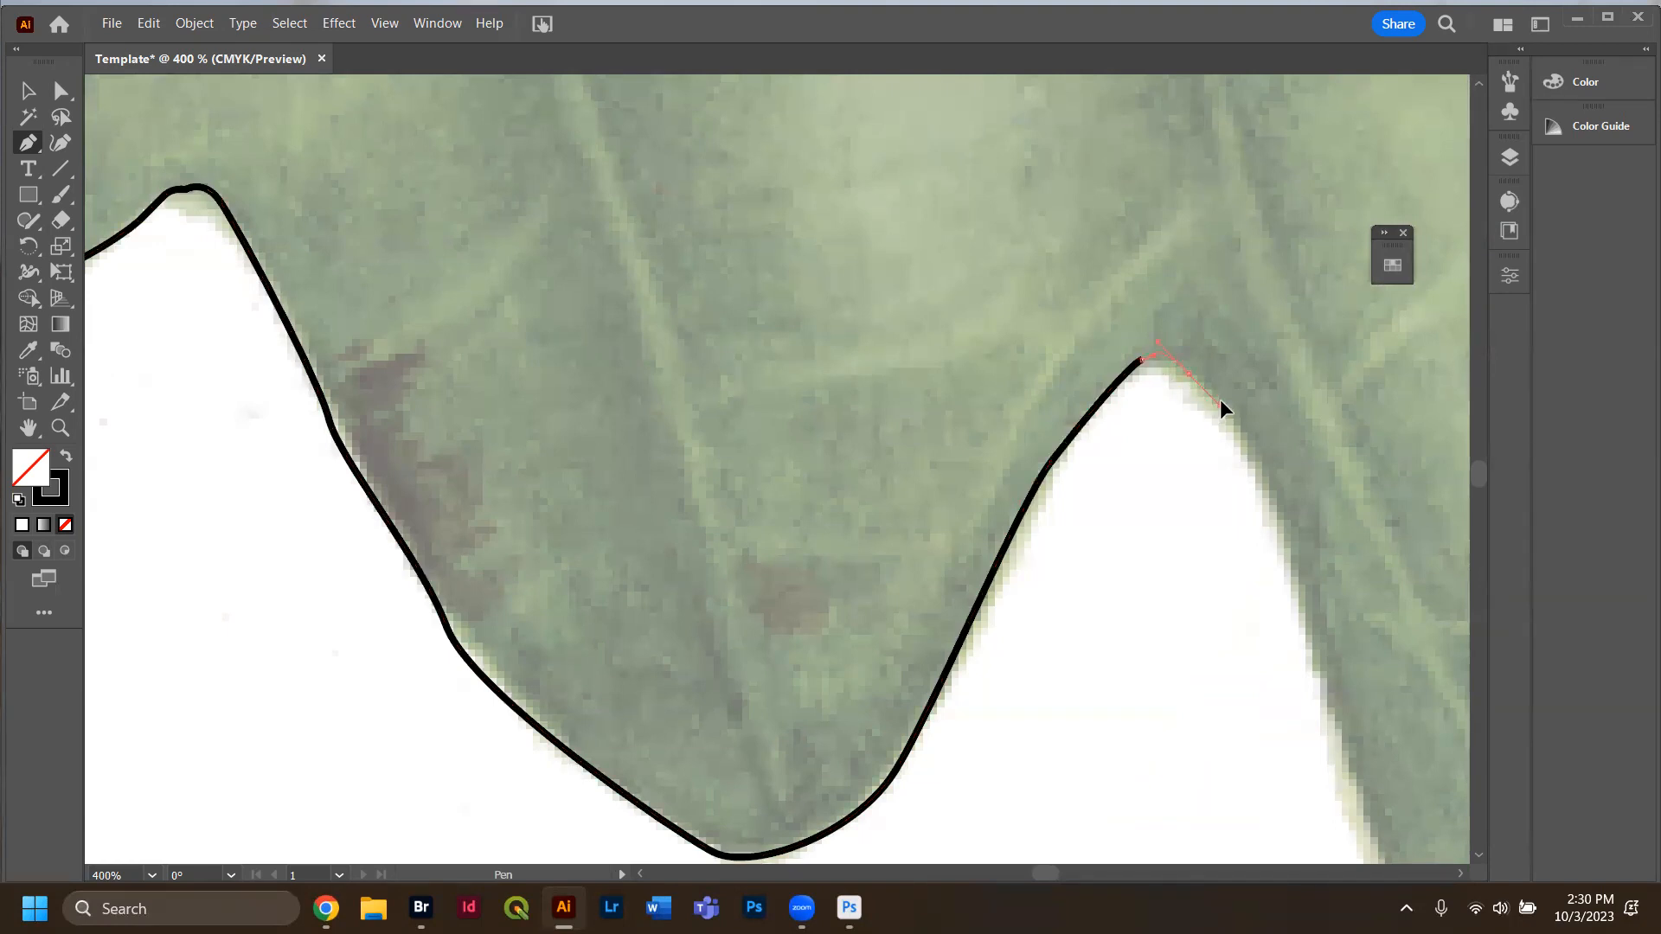
key("space")
left_click_drag(1313, 523, 1066, 442)
left_click_drag(1007, 383, 1010, 426)
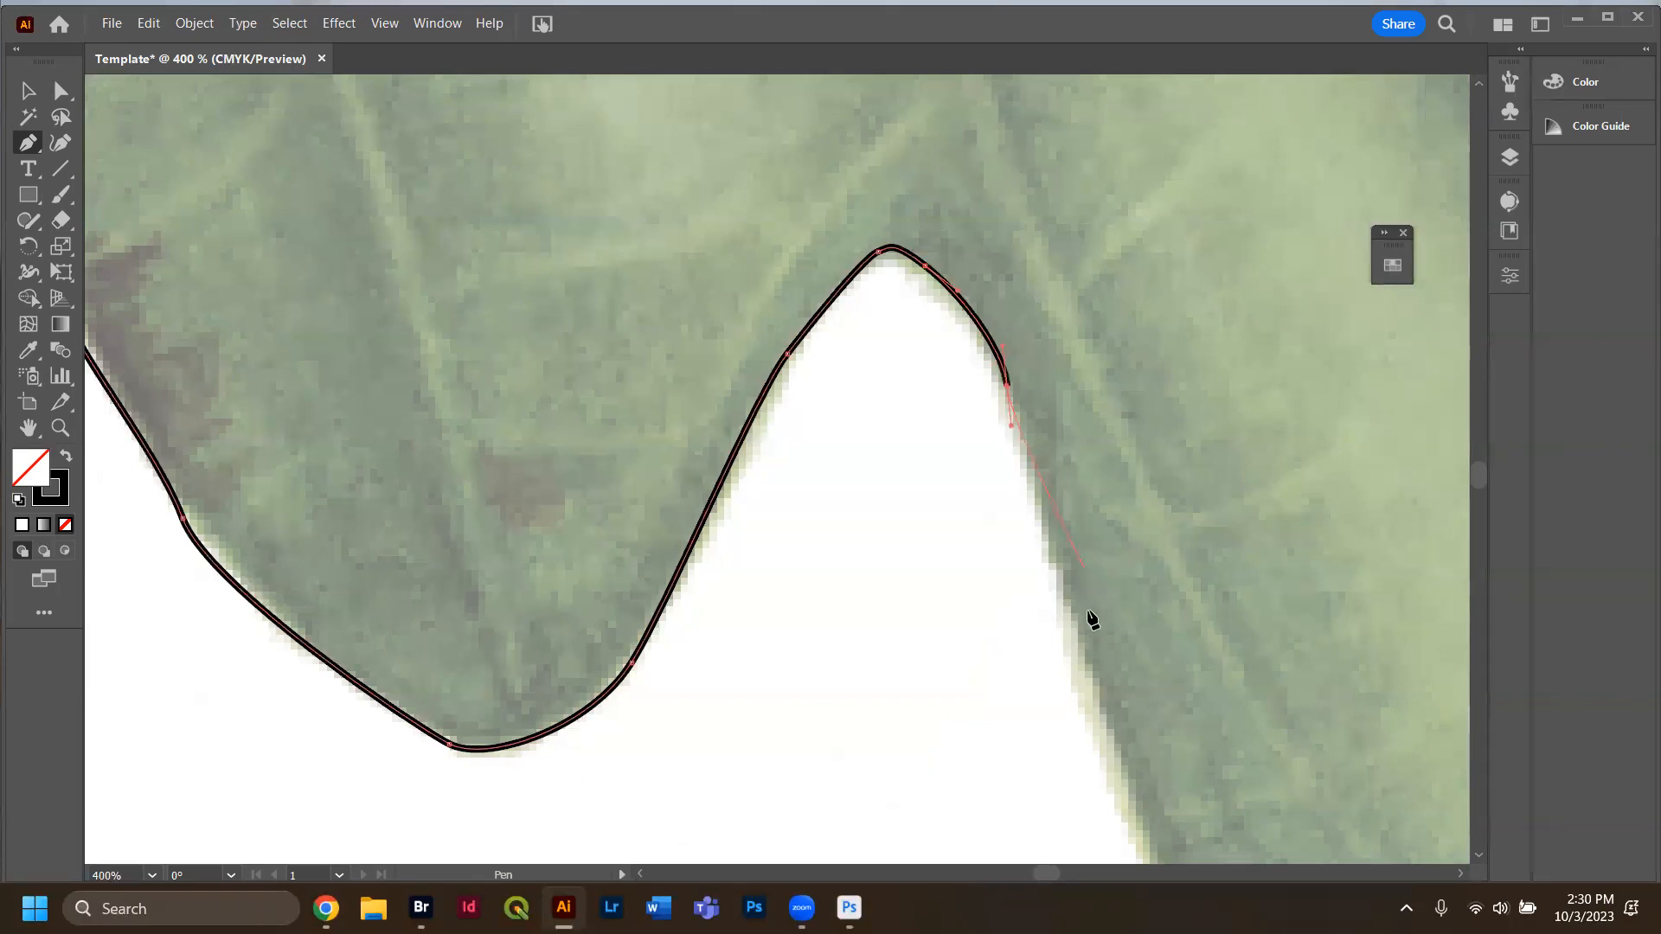
left_click_drag(1075, 661, 1092, 744)
Continue the path along the long near edge of the third lower lobe toward its tip.
key("space")
left_click_drag(1193, 826, 975, 405)
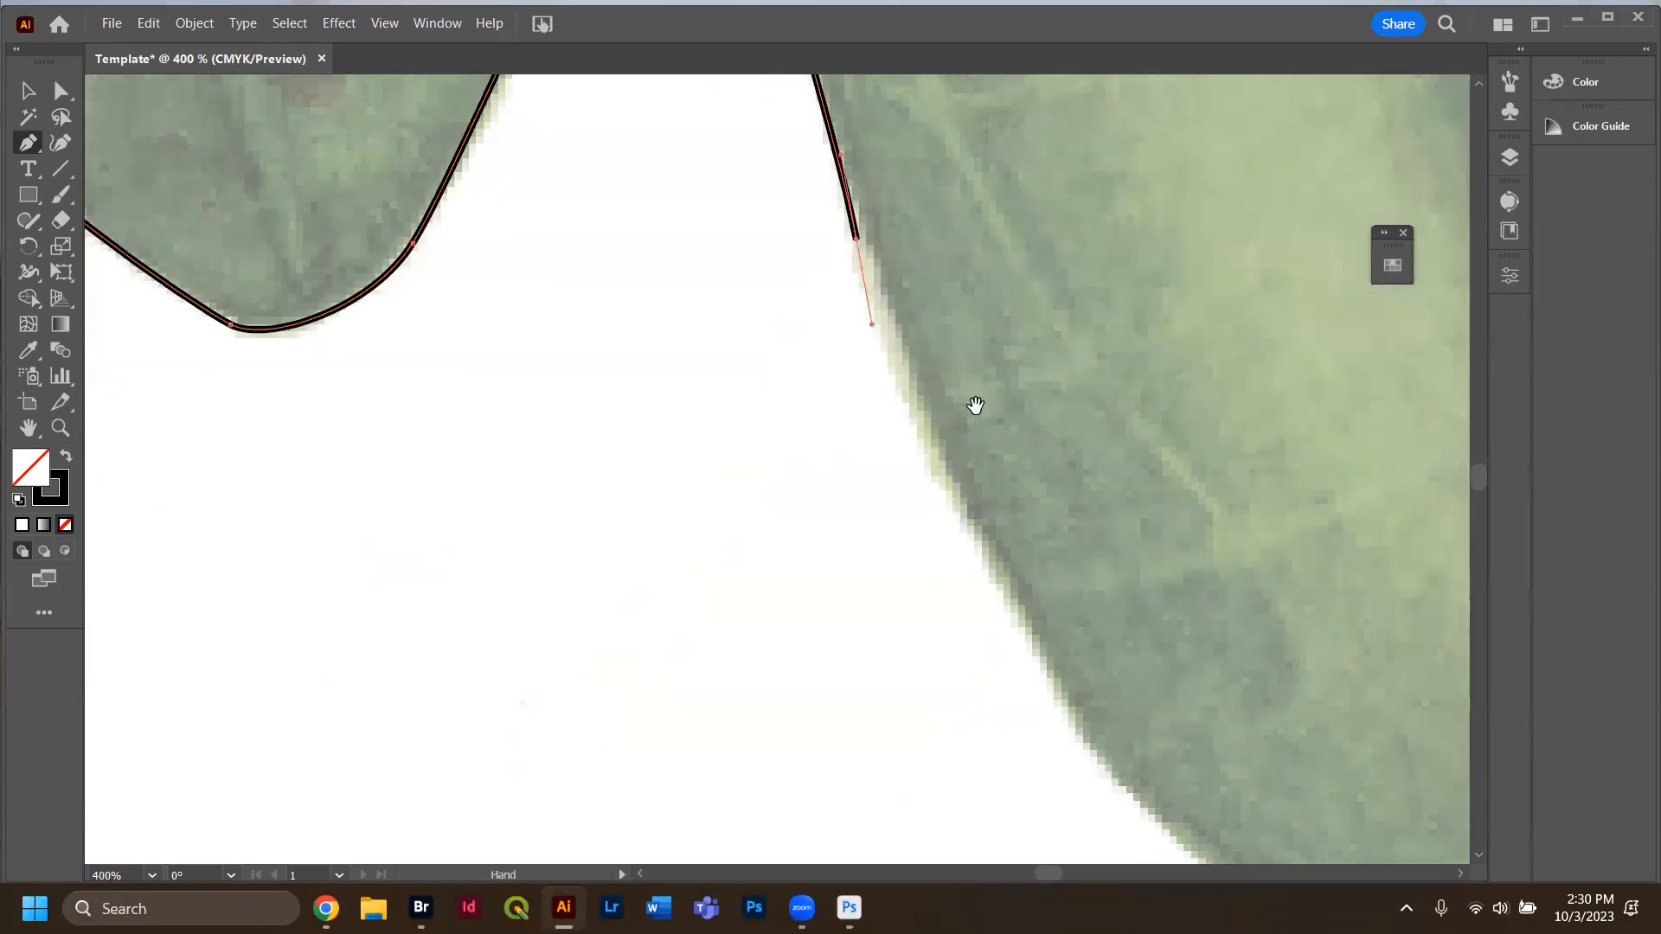
left_click_drag(969, 528, 993, 597)
key("space")
left_click_drag(1140, 698, 990, 533)
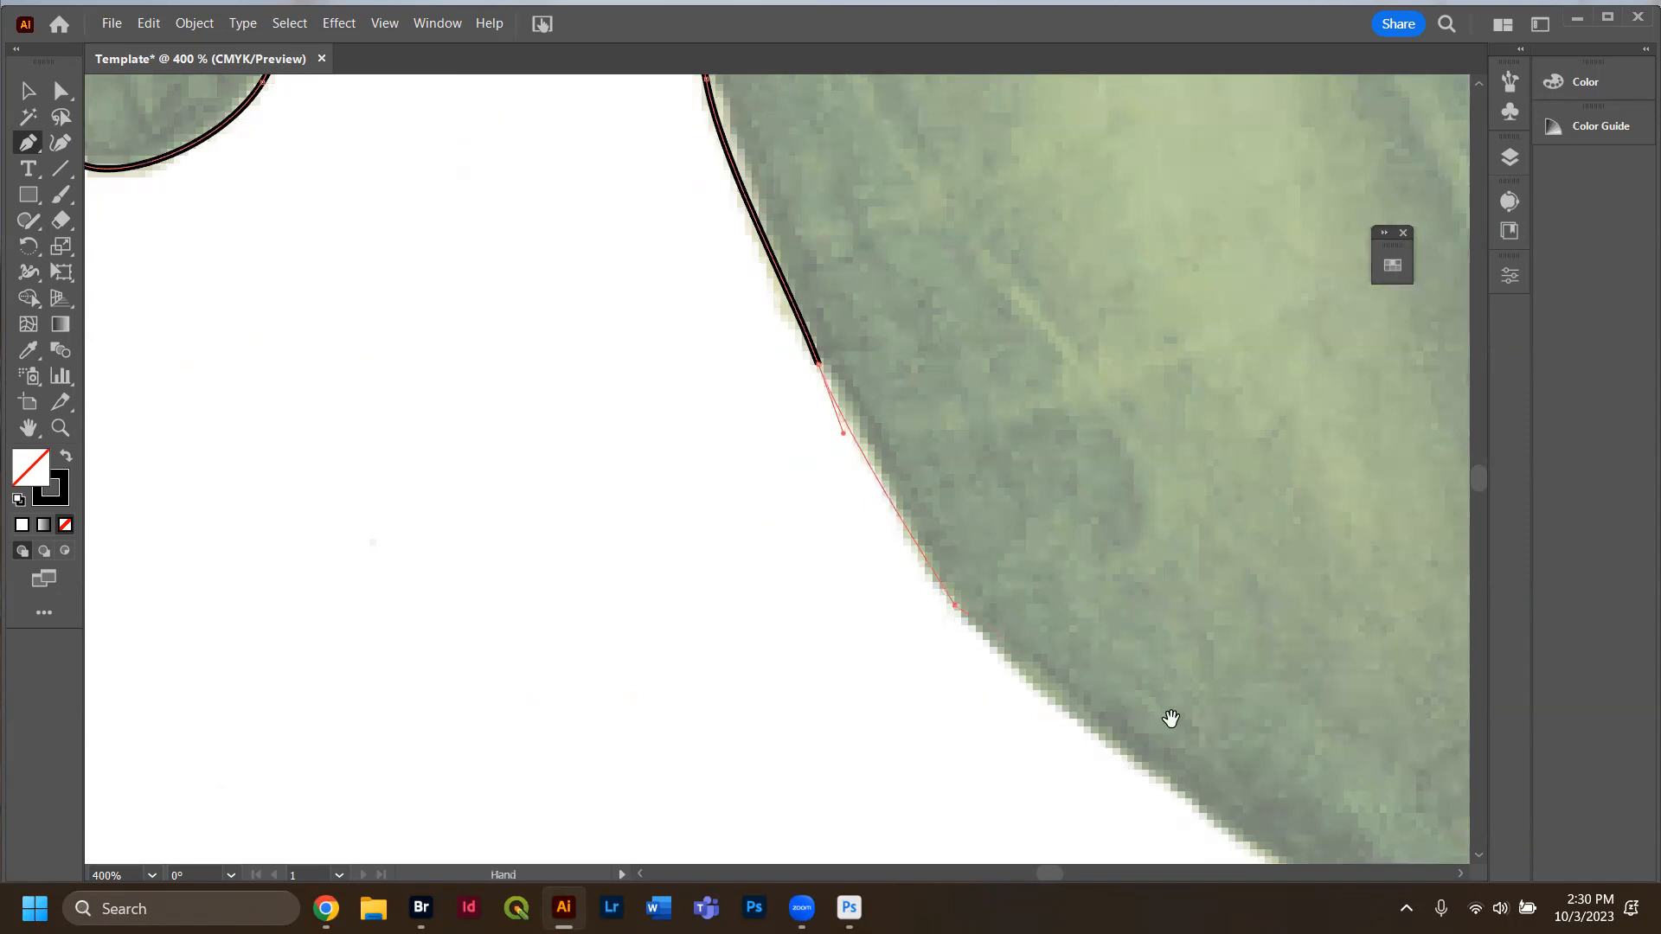
mouse_move(1121, 730)
left_mouse_down()
mouse_move(750, 519)
mouse_move(790, 556)
mouse_move(778, 566)
left_mouse_up()
left_click_drag(983, 695, 1038, 723)
key("space")
left_click_drag(1174, 761, 730, 531)
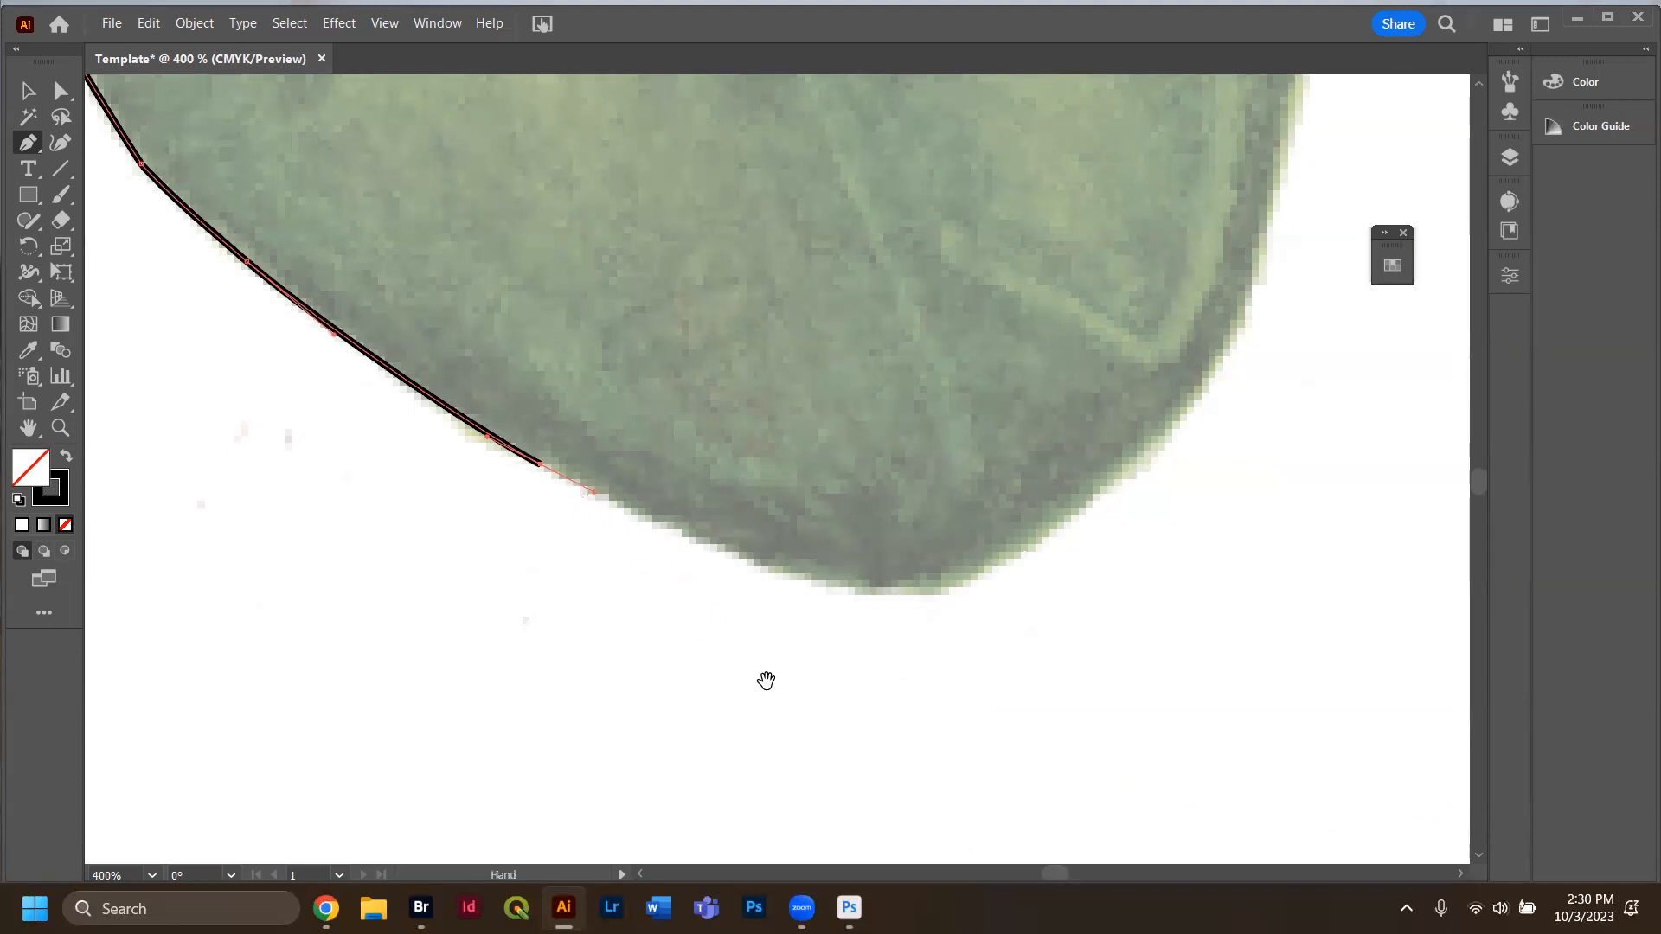
left_click_drag(768, 683, 771, 692)
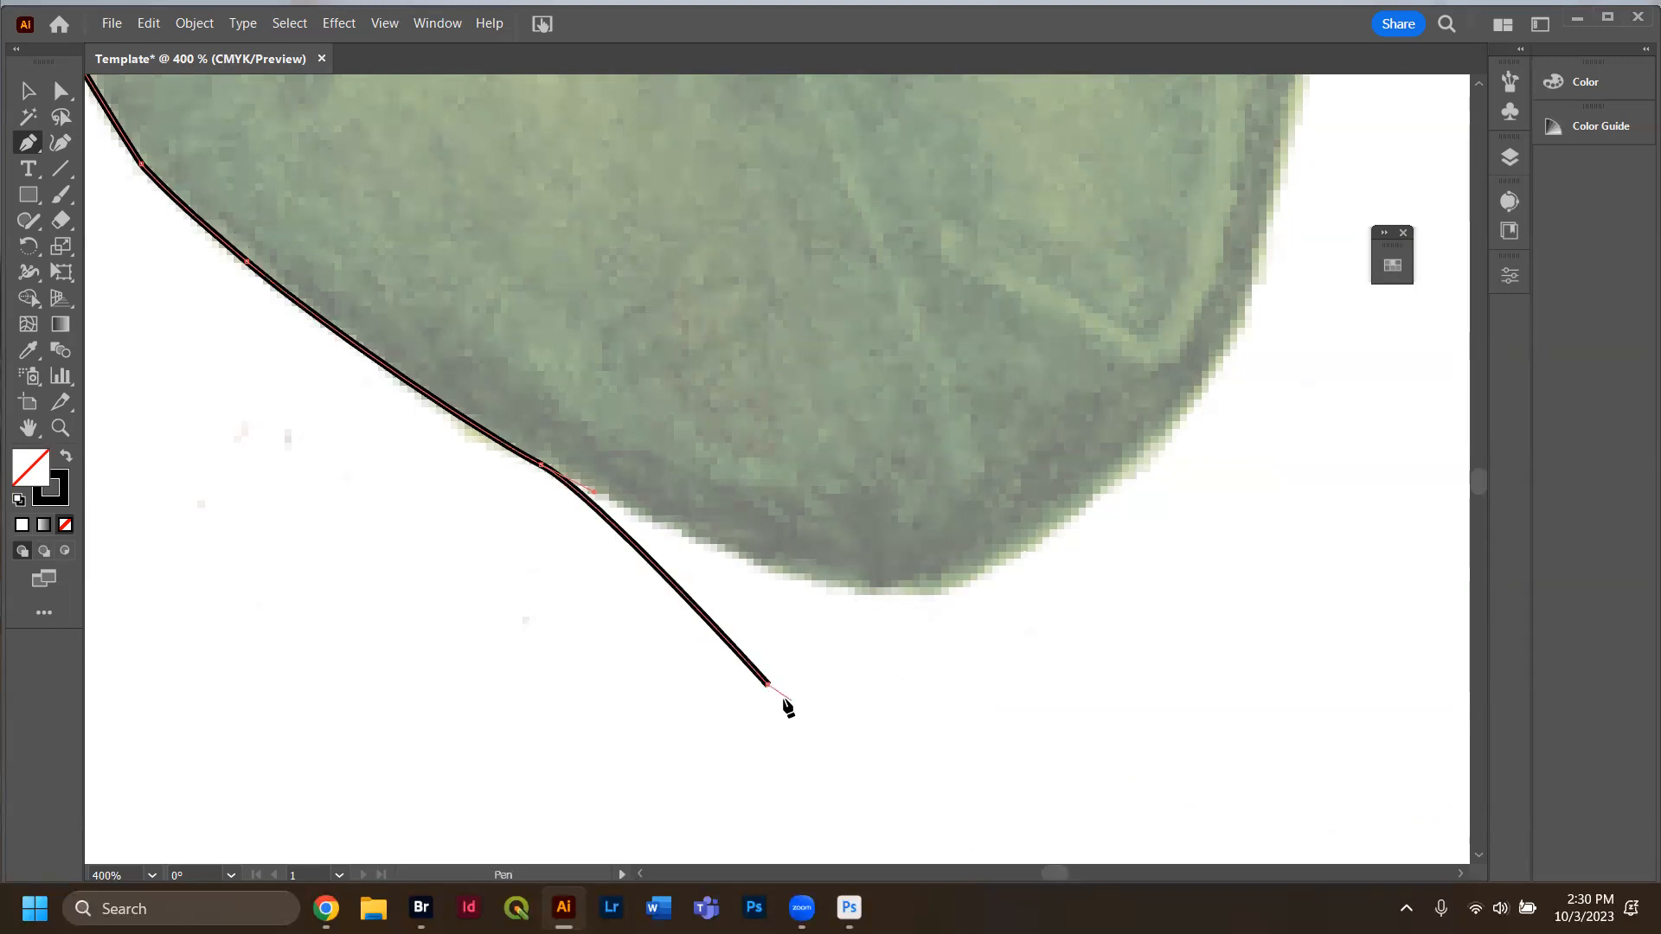
key("space")
left_click_drag(793, 627, 796, 612)
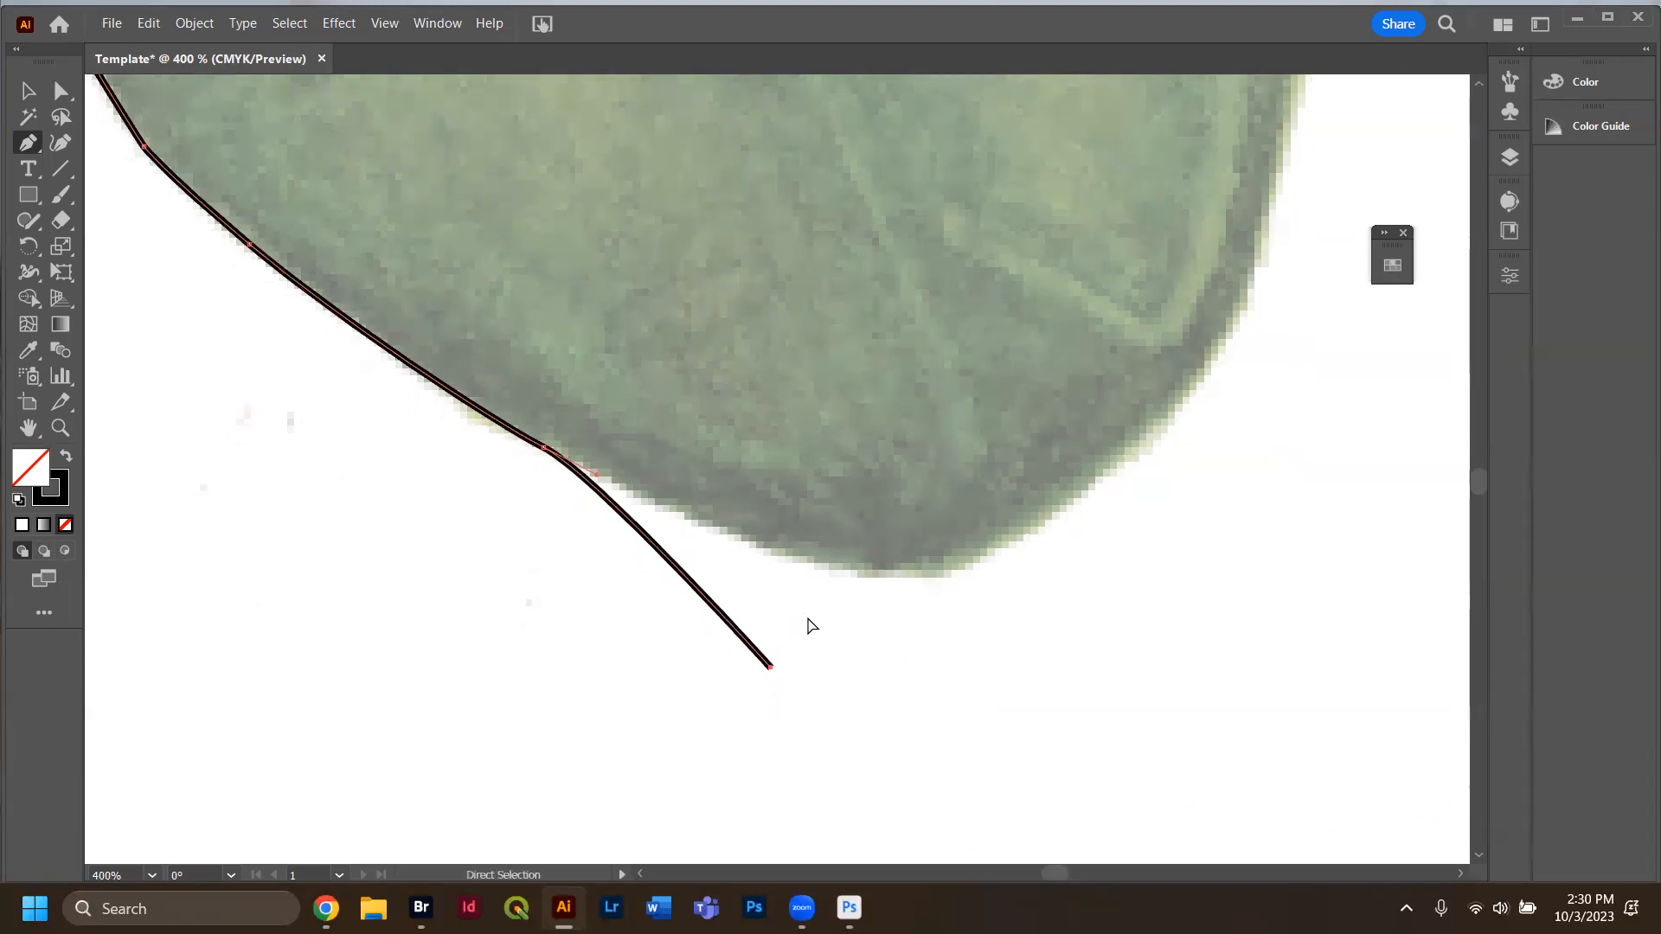
key("ctrl+z")
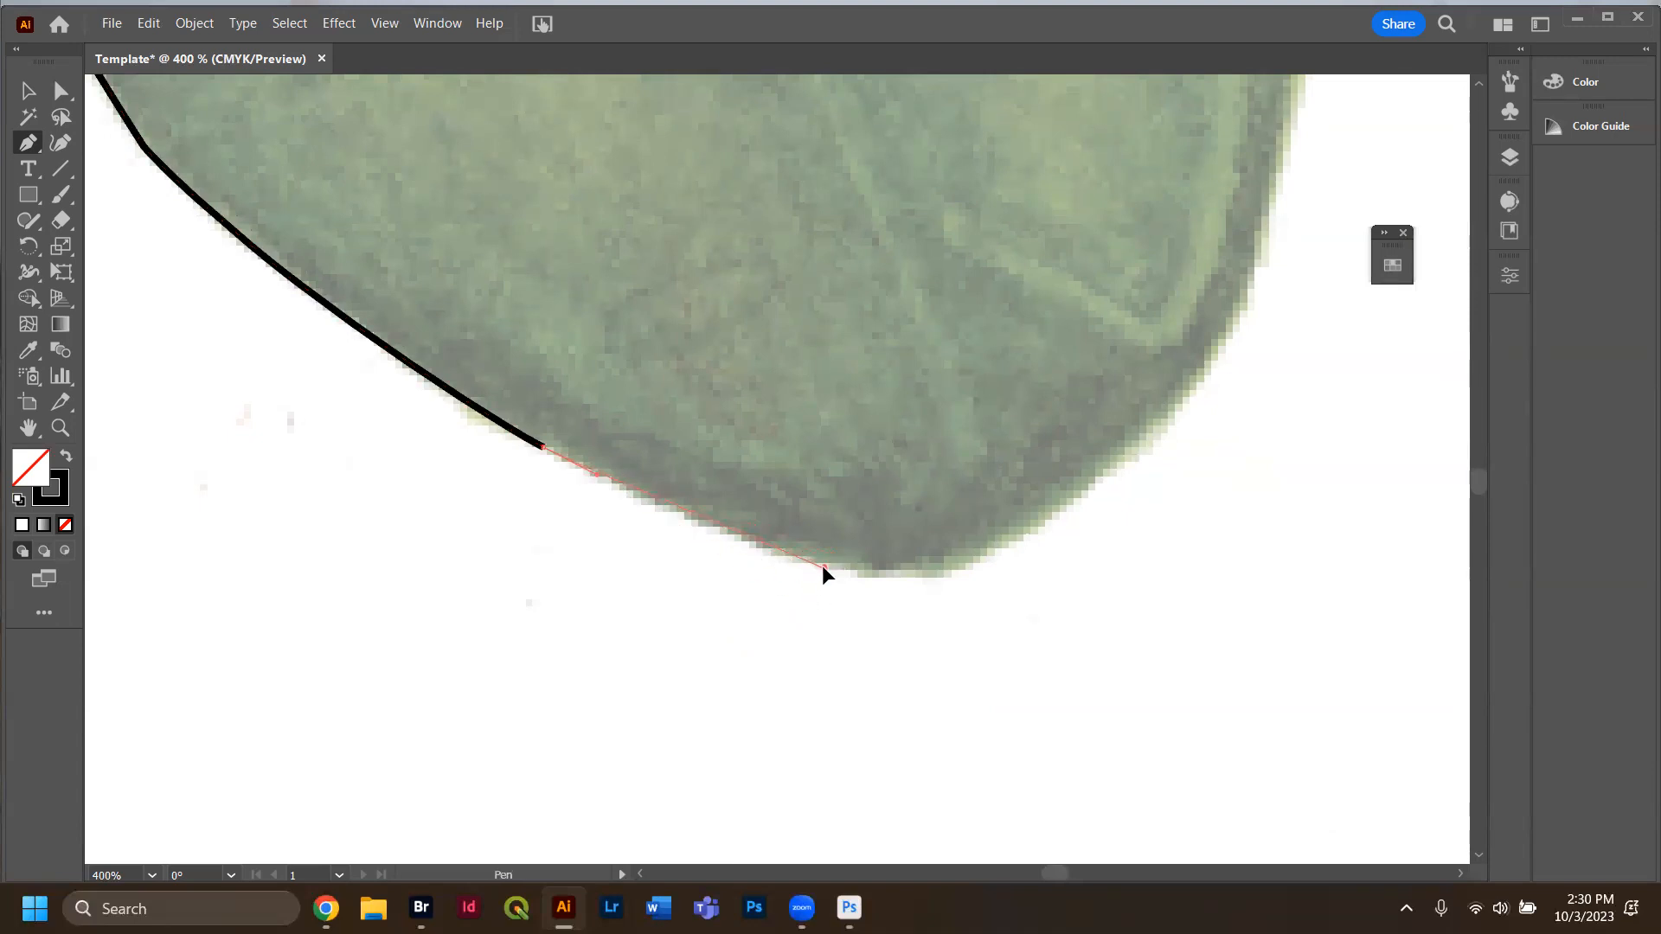
left_click(823, 584)
key("ctrl+z")
left_click(748, 569)
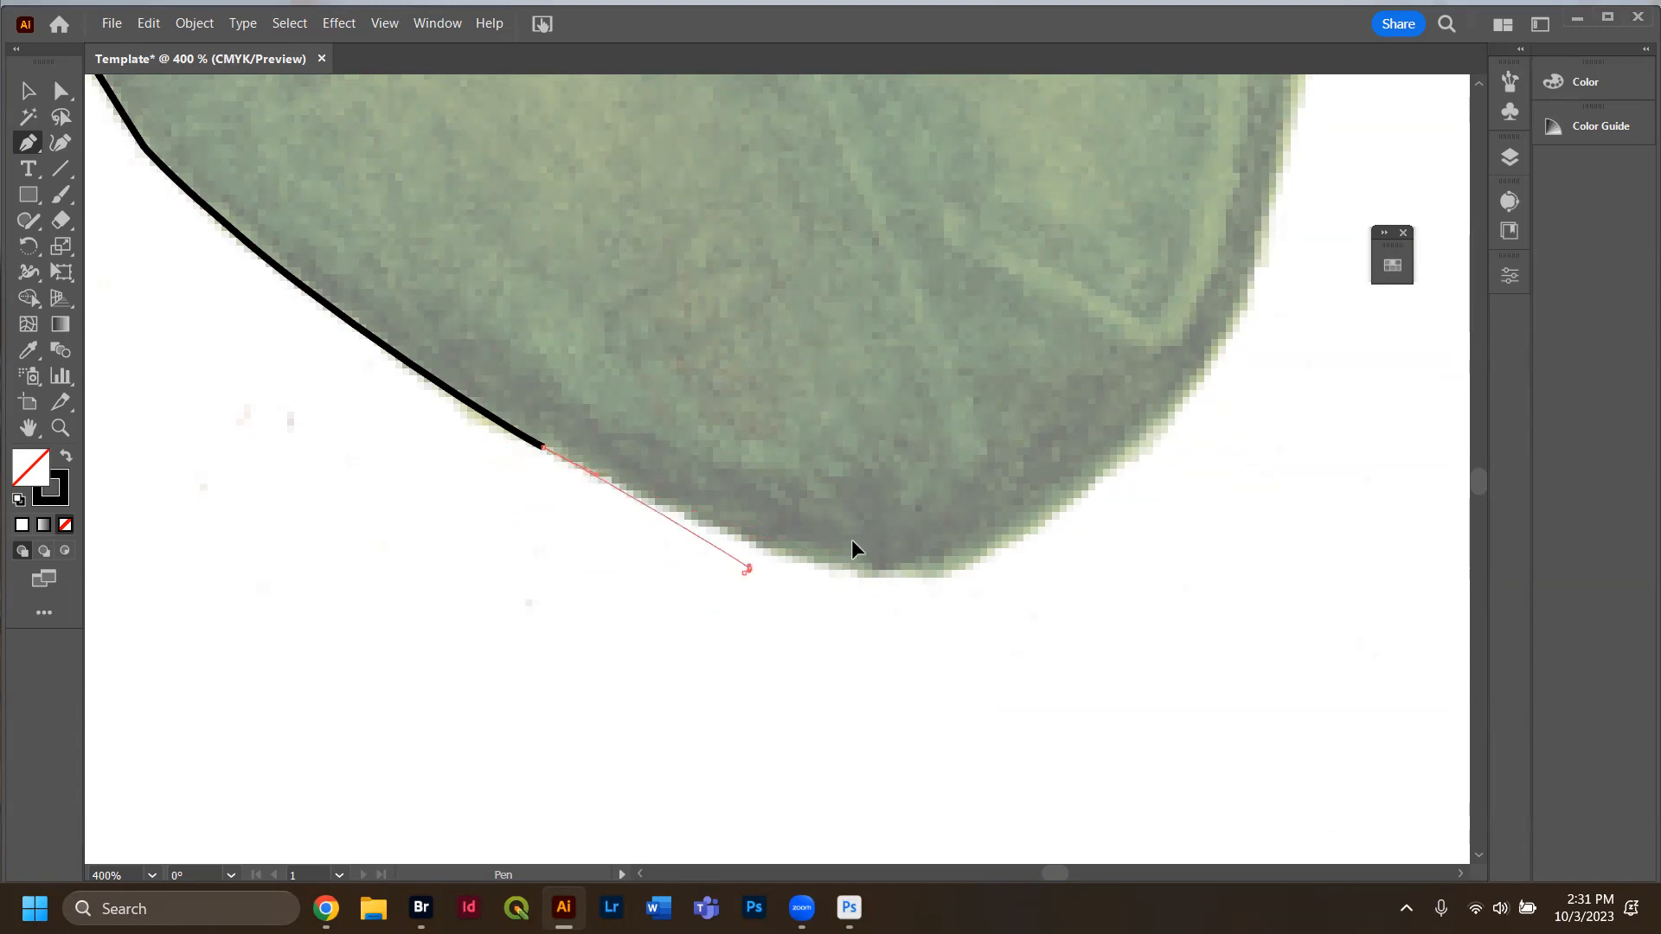
Trace the tip of the third lower lobe with a segment to its base and curves around to its far side.
left_click(809, 563)
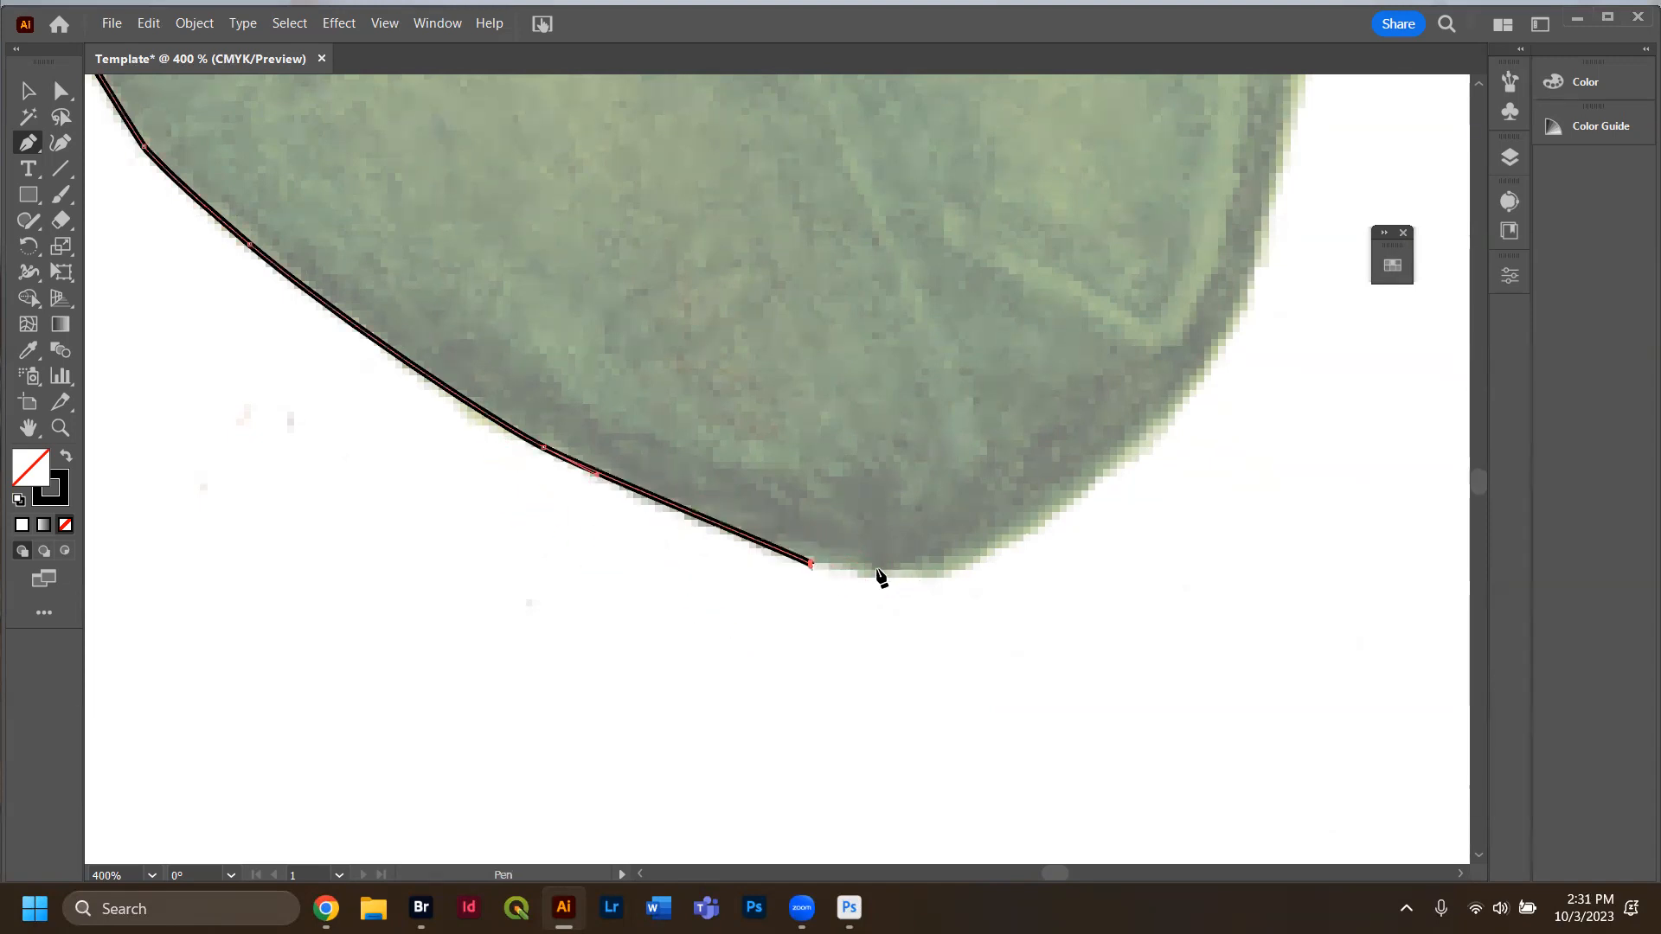
left_click_drag(985, 559, 1028, 527)
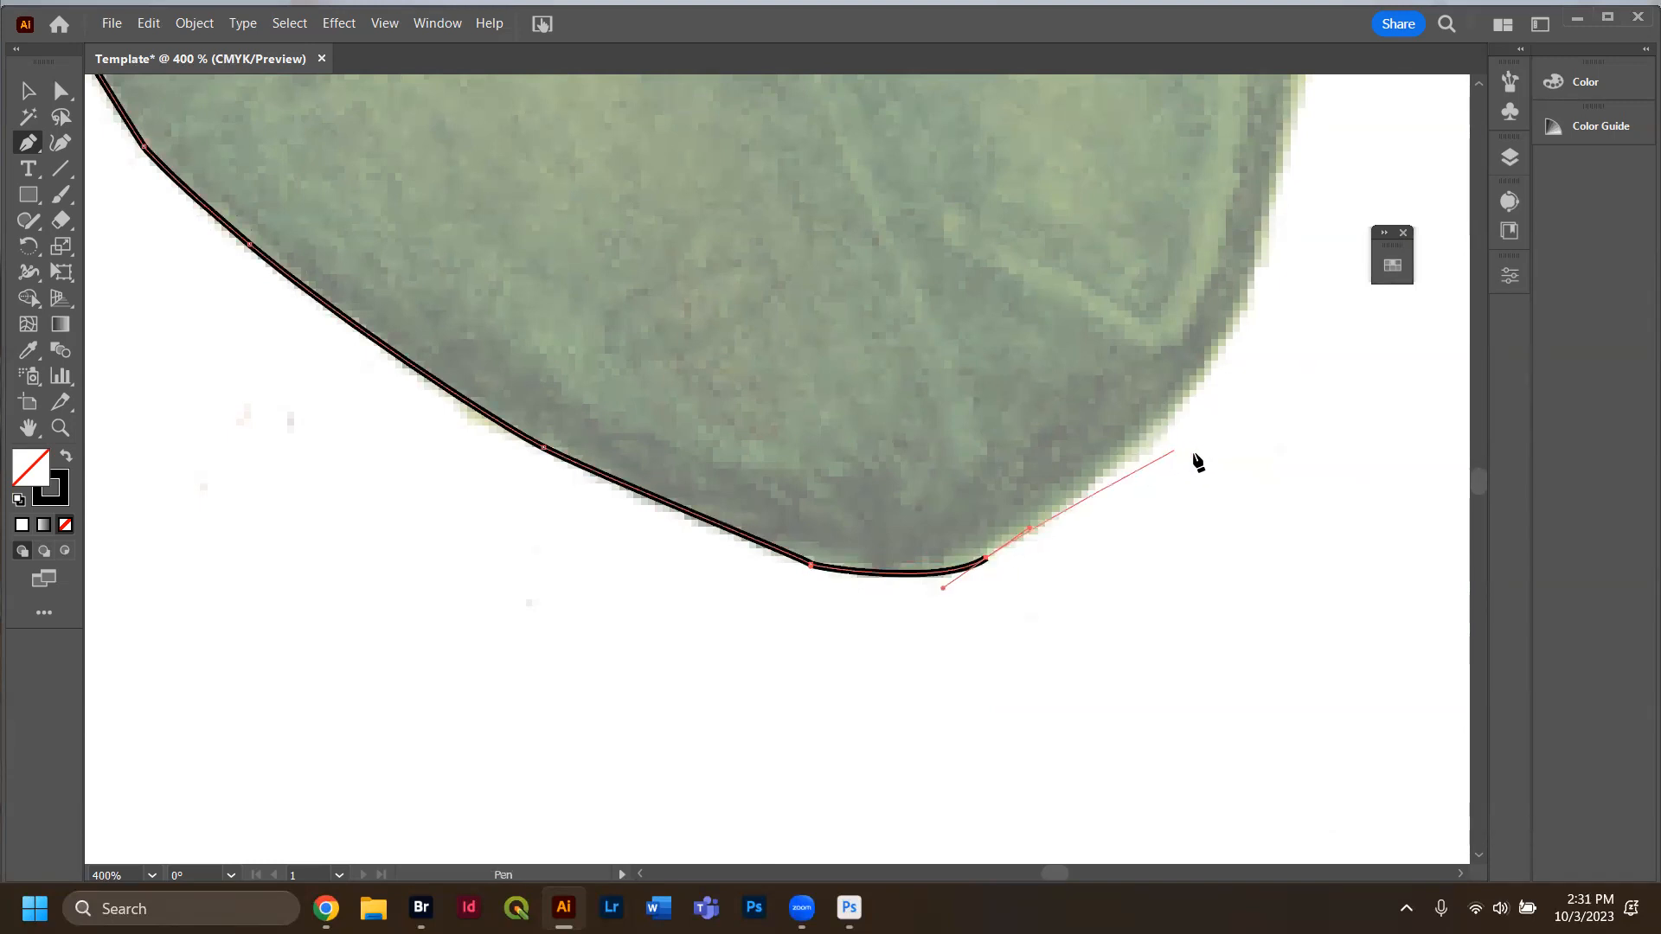
left_click_drag(1191, 452, 1153, 465)
key("space")
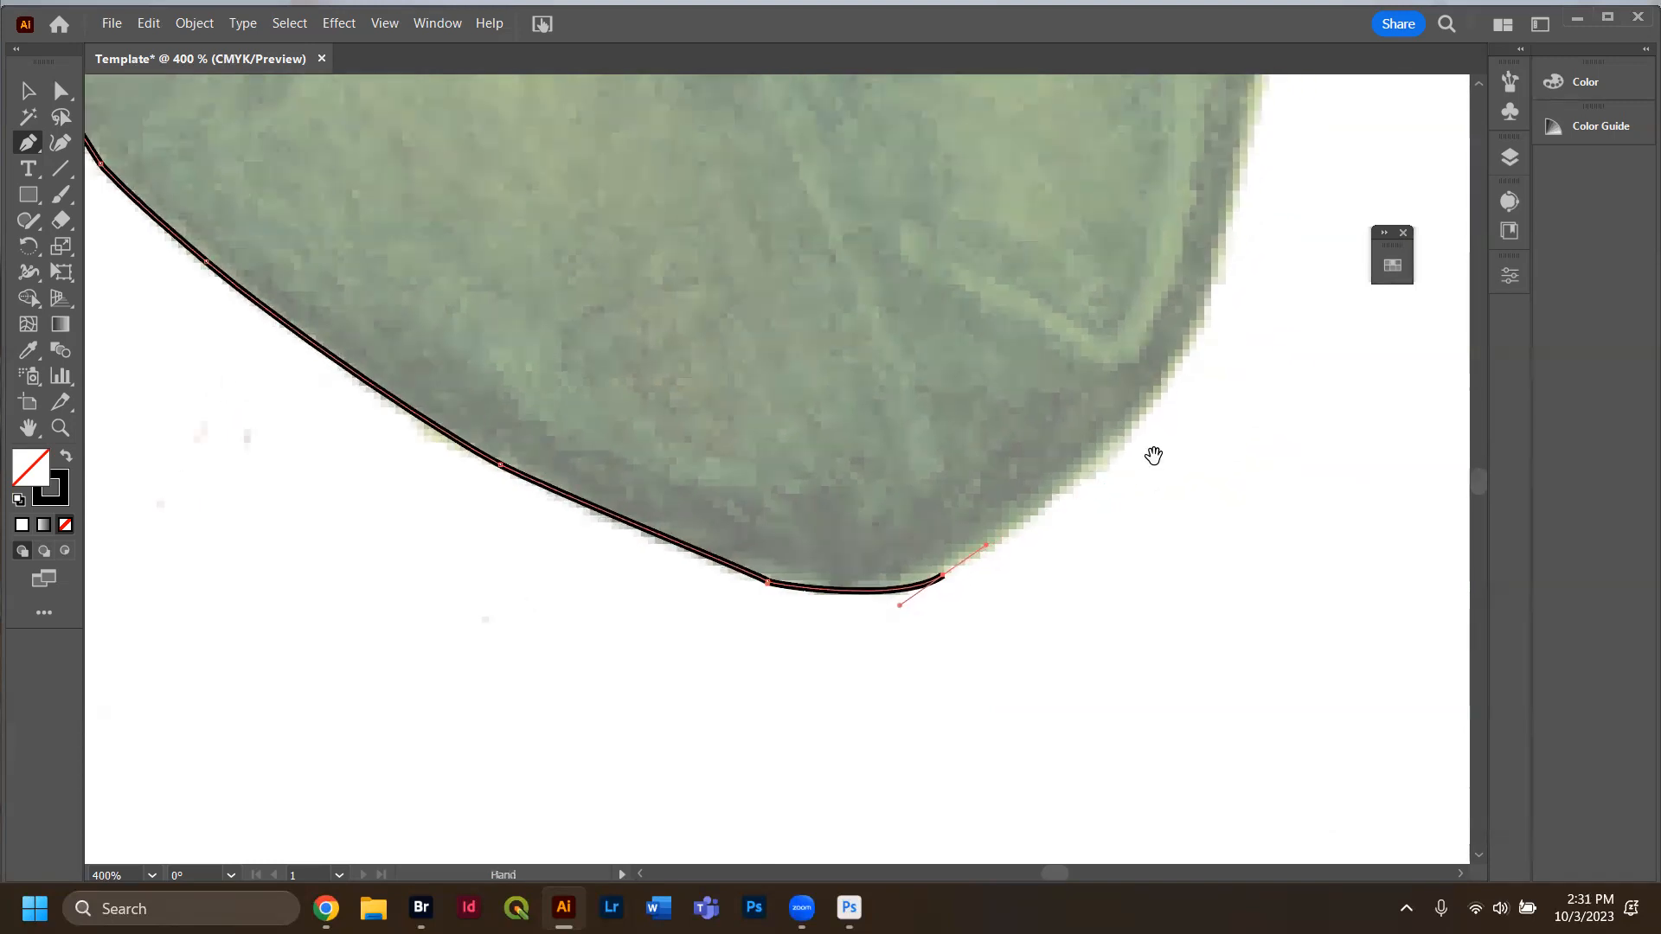
left_click_drag(1229, 491, 1134, 413)
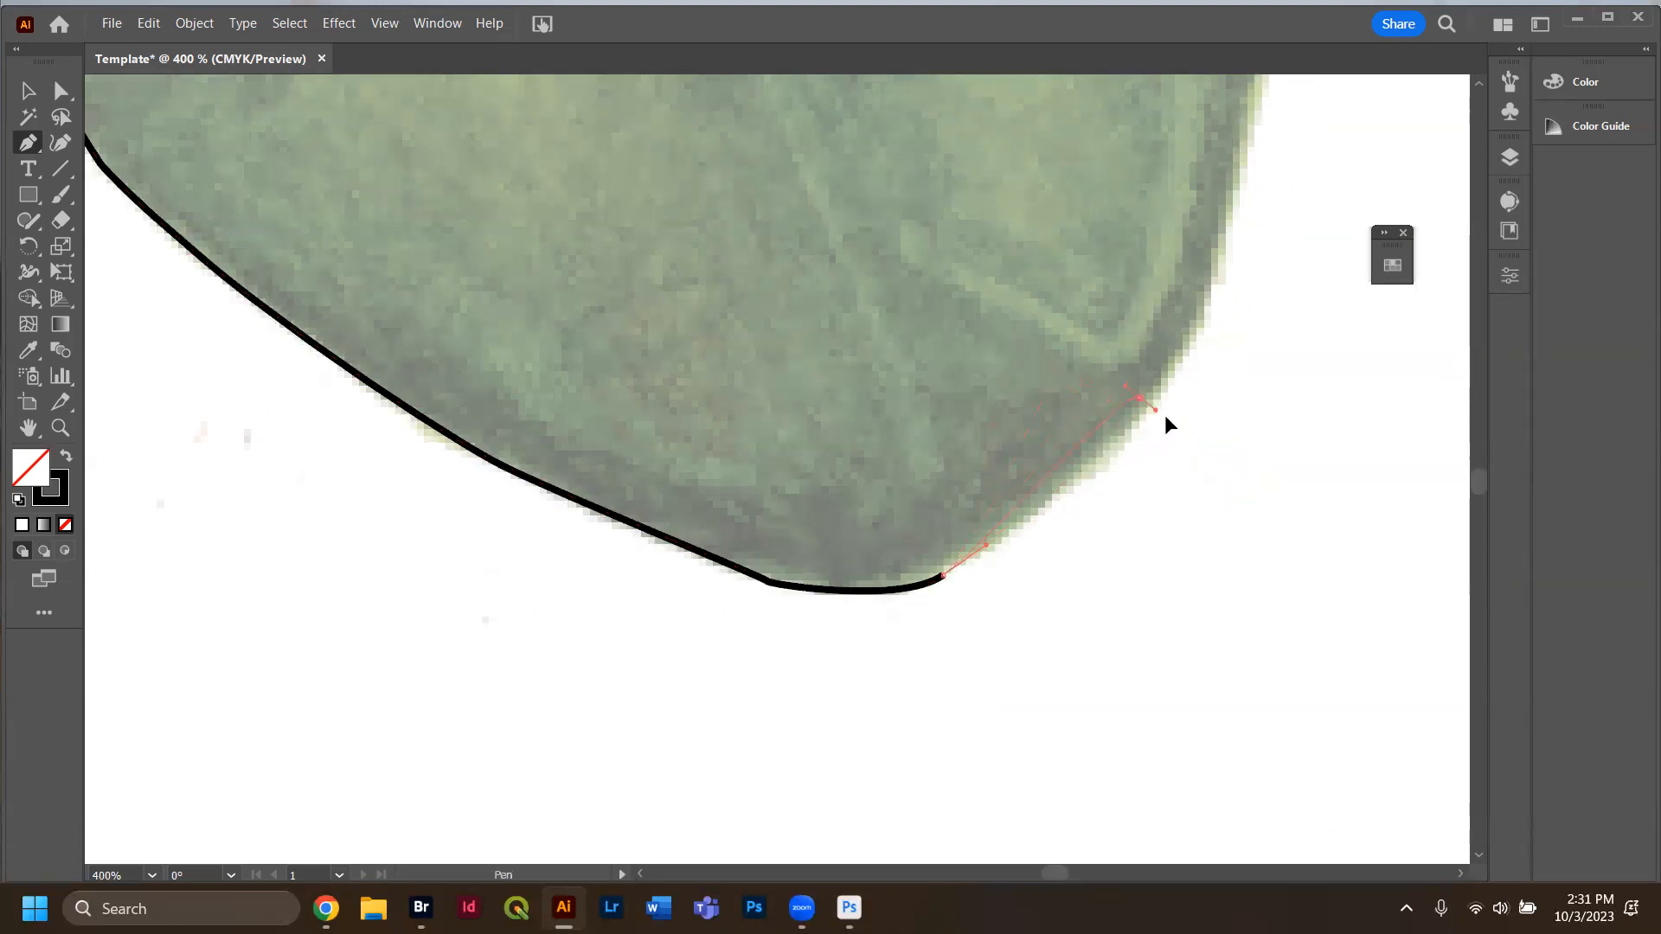
left_click_drag(1175, 339, 1180, 335)
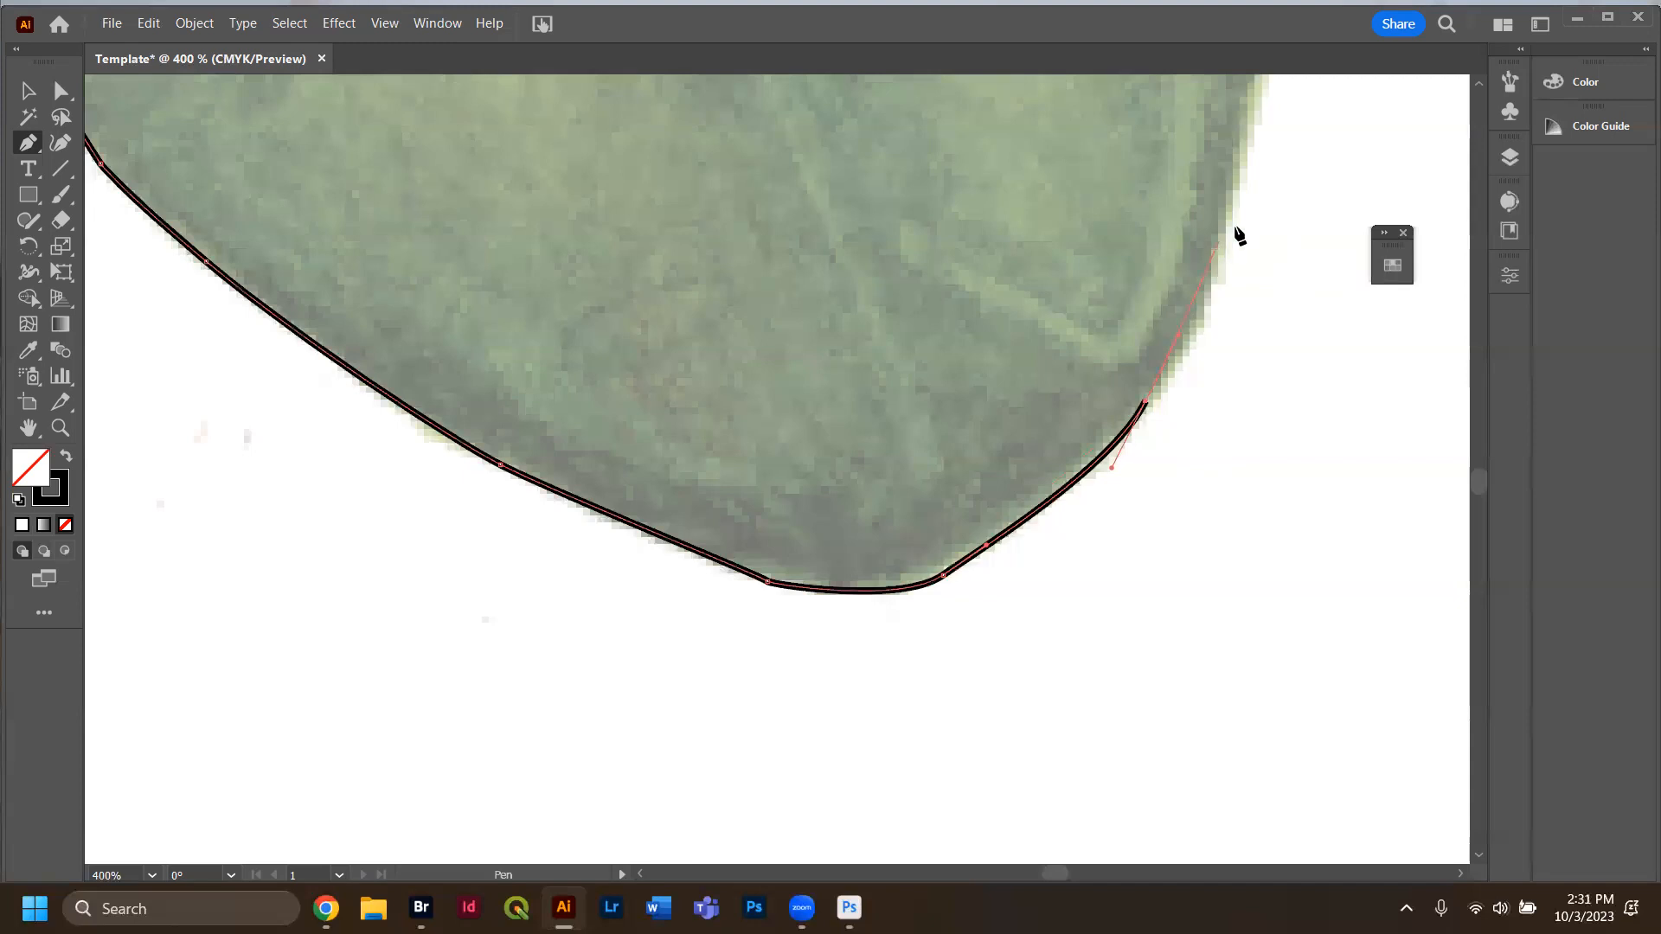
Trace the third lower lobe's steep far side and curve the path over the rounded notch above it.
scroll(1238, 246, "up", 3)
left_click_drag(1245, 278, 1269, 193)
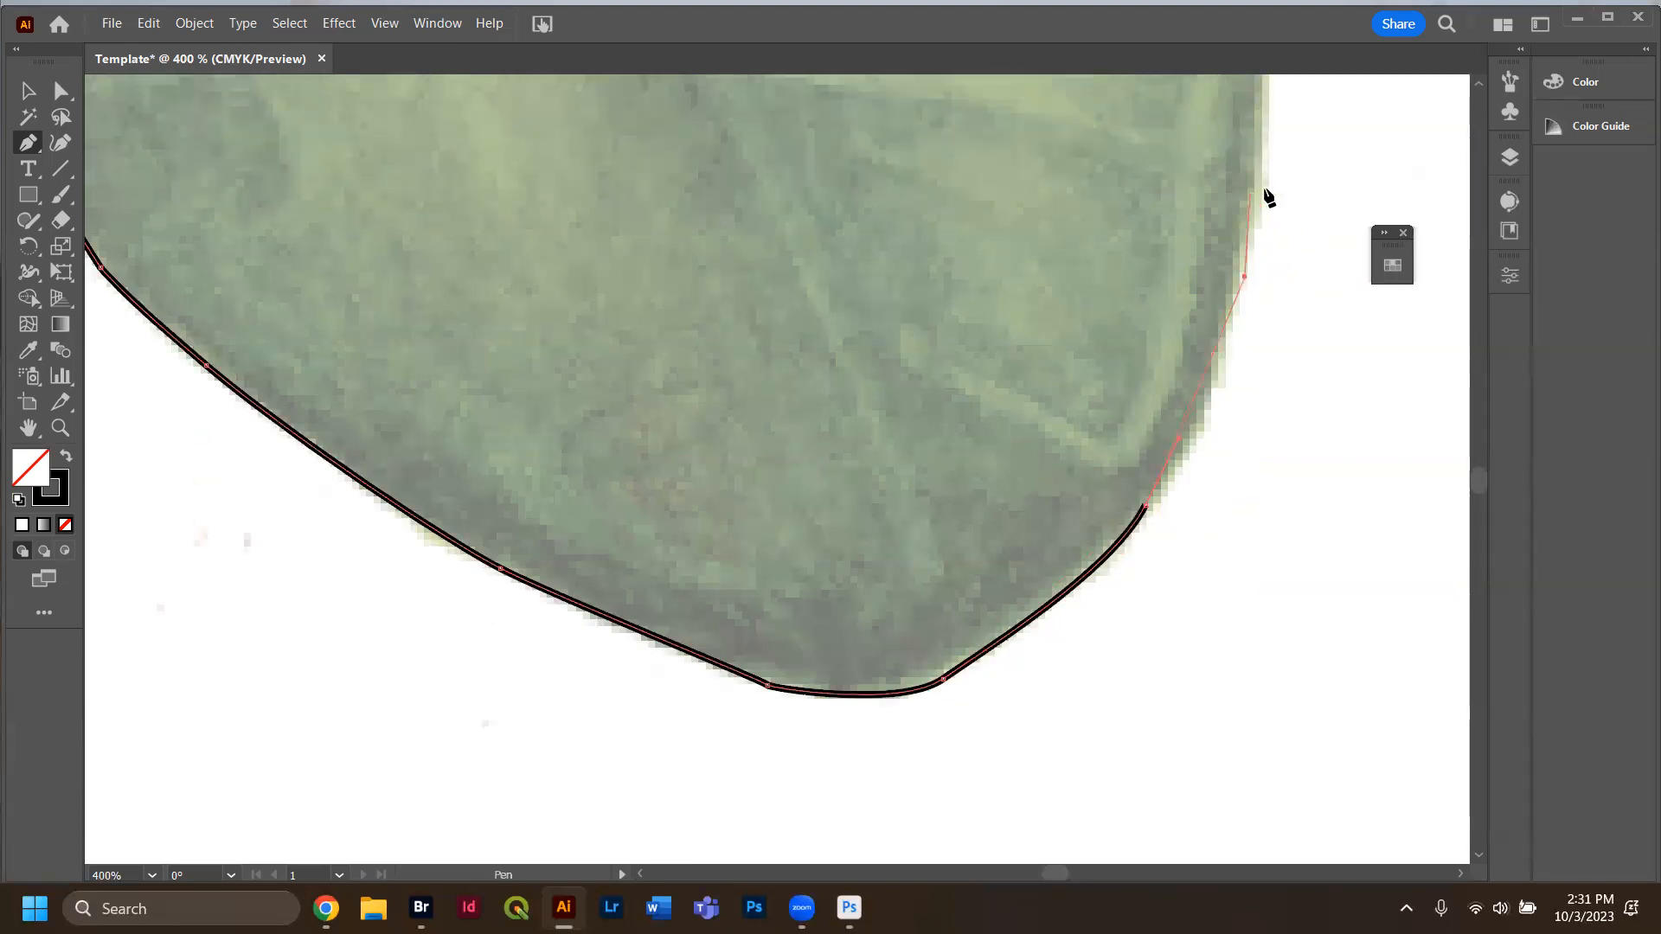
scroll(1280, 285, "up", 4)
key("ctrl+z")
left_click_drag(1244, 374, 1243, 372)
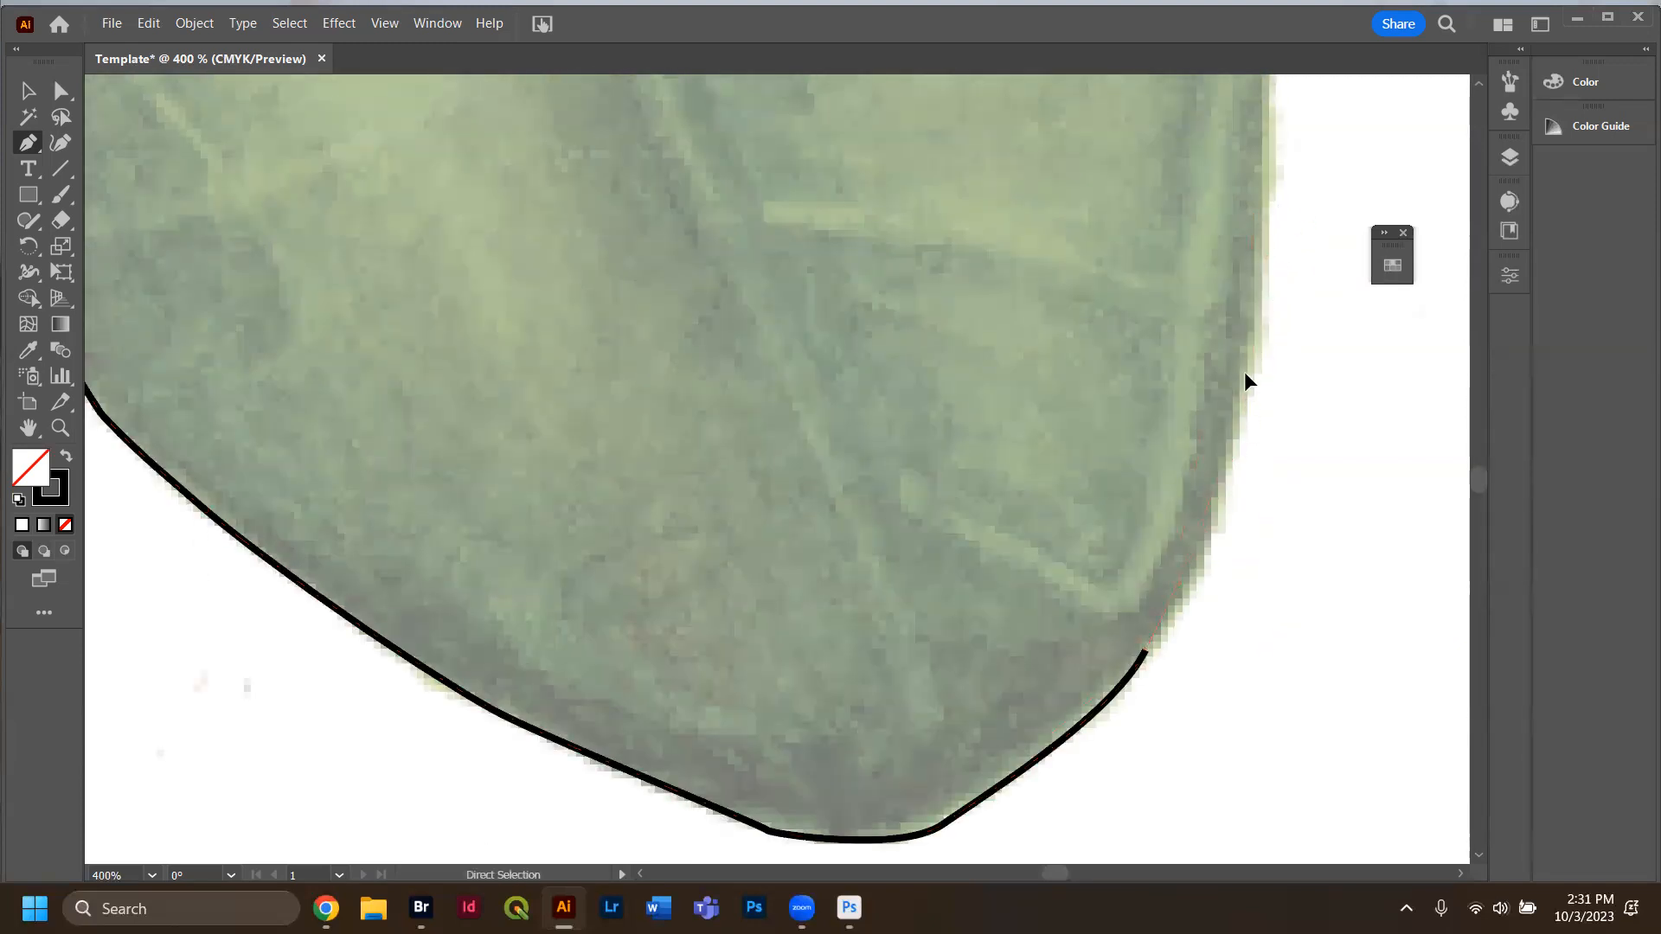
left_click_drag(1261, 314, 1269, 226)
scroll(1270, 303, "up", 5)
left_click_drag(1297, 140, 1337, 90)
scroll(1359, 176, "down", 5)
scroll(1359, 168, "up", 5)
scroll(1334, 164, "up", 3)
left_click_drag(1335, 163, 528, 500)
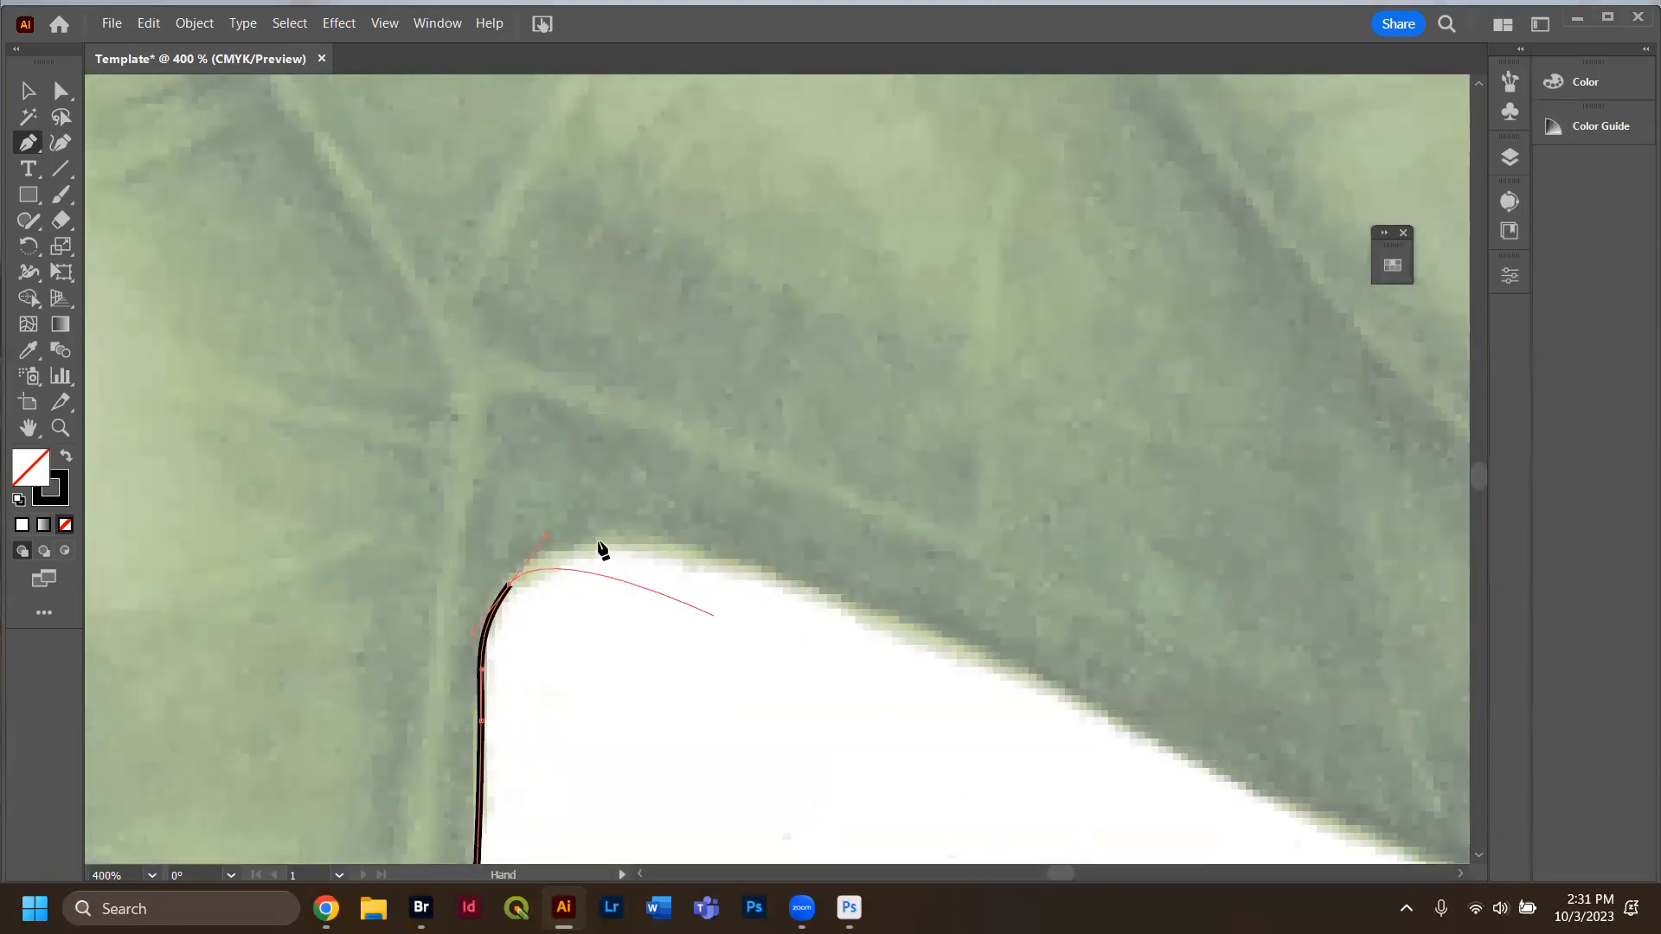
left_click(703, 552)
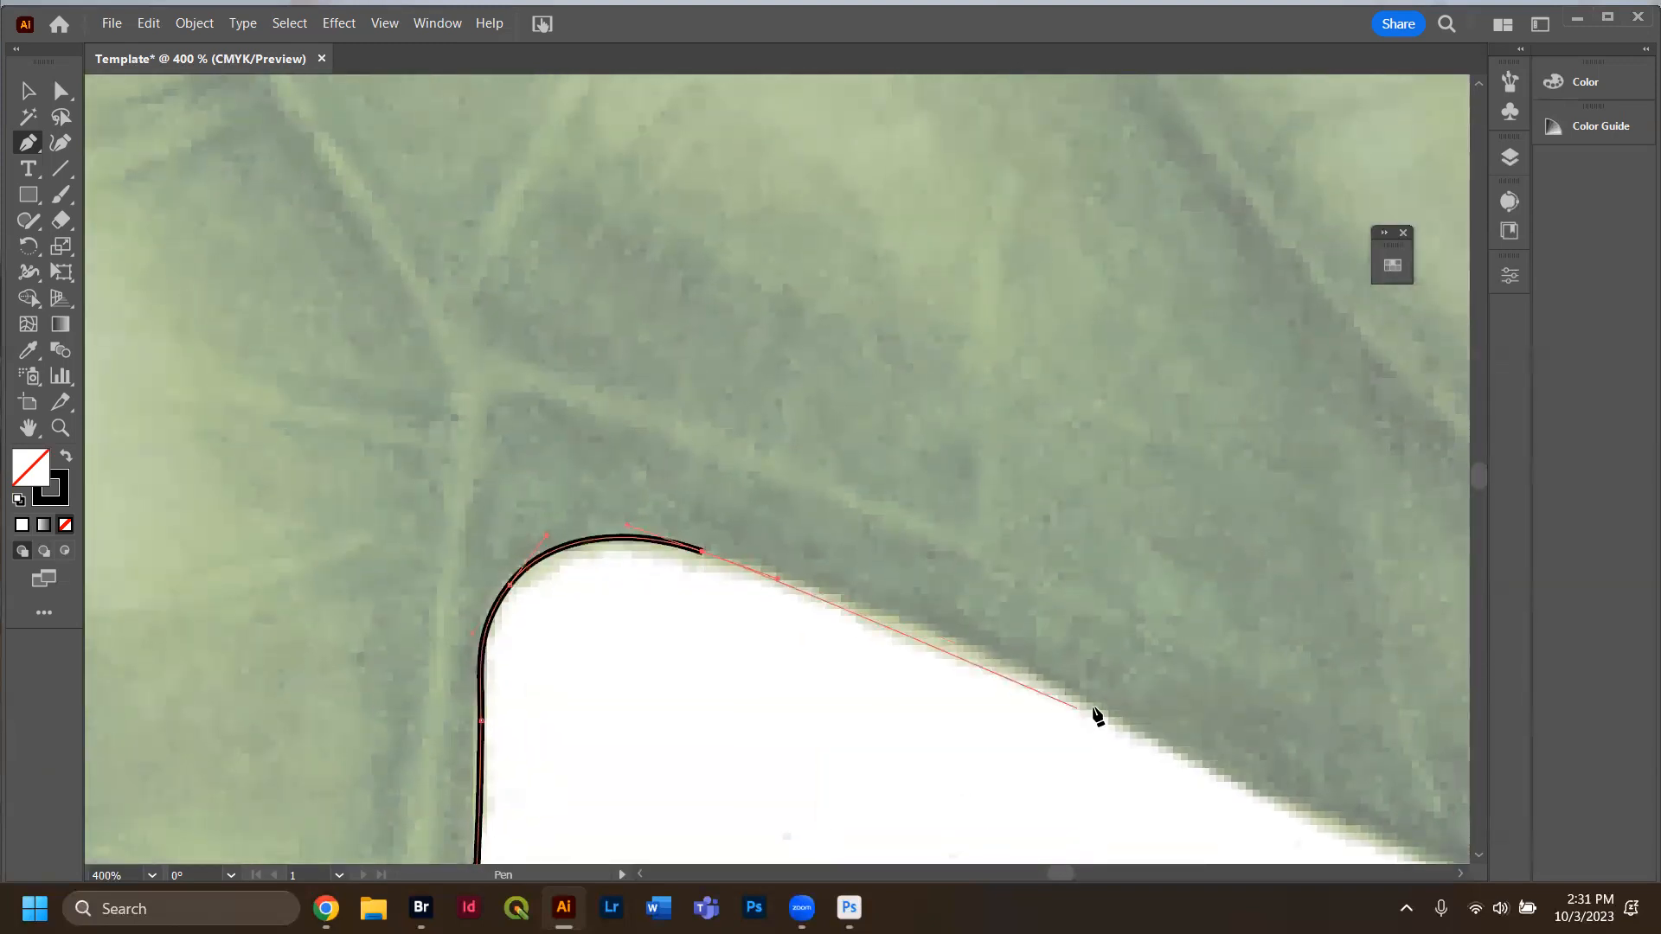
Trace the fourth lower lobe's long underside, rounded bottom and outer corner with curved segments.
left_click_drag(1109, 718, 1168, 746)
left_click_drag(941, 586, 430, 288)
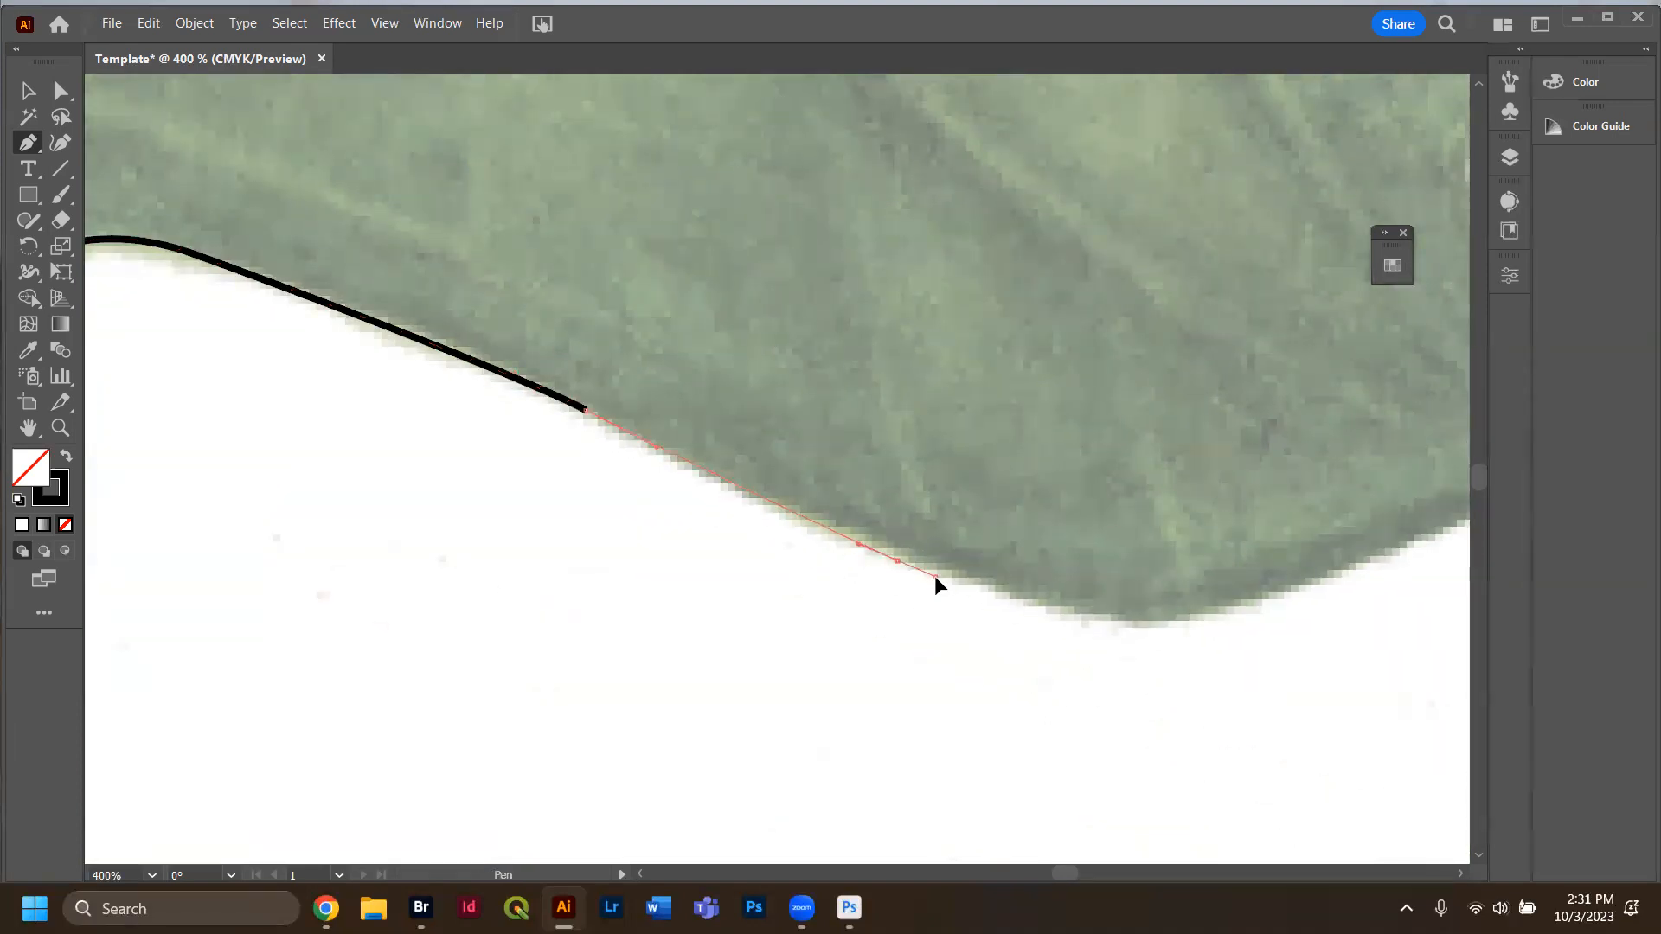
left_click_drag(1097, 623, 1163, 621)
mouse_move(1283, 588)
left_mouse_down()
mouse_move(849, 567)
mouse_move(1101, 449)
mouse_move(1114, 410)
mouse_move(1101, 371)
mouse_move(850, 226)
mouse_move(520, 200)
mouse_move(371, 222)
mouse_move(868, 237)
mouse_move(1305, 426)
mouse_move(1233, 551)
mouse_move(1147, 382)
mouse_move(1153, 413)
left_mouse_up()
left_click_drag(1139, 295, 1133, 252)
left_click_drag(1141, 194, 1027, 479)
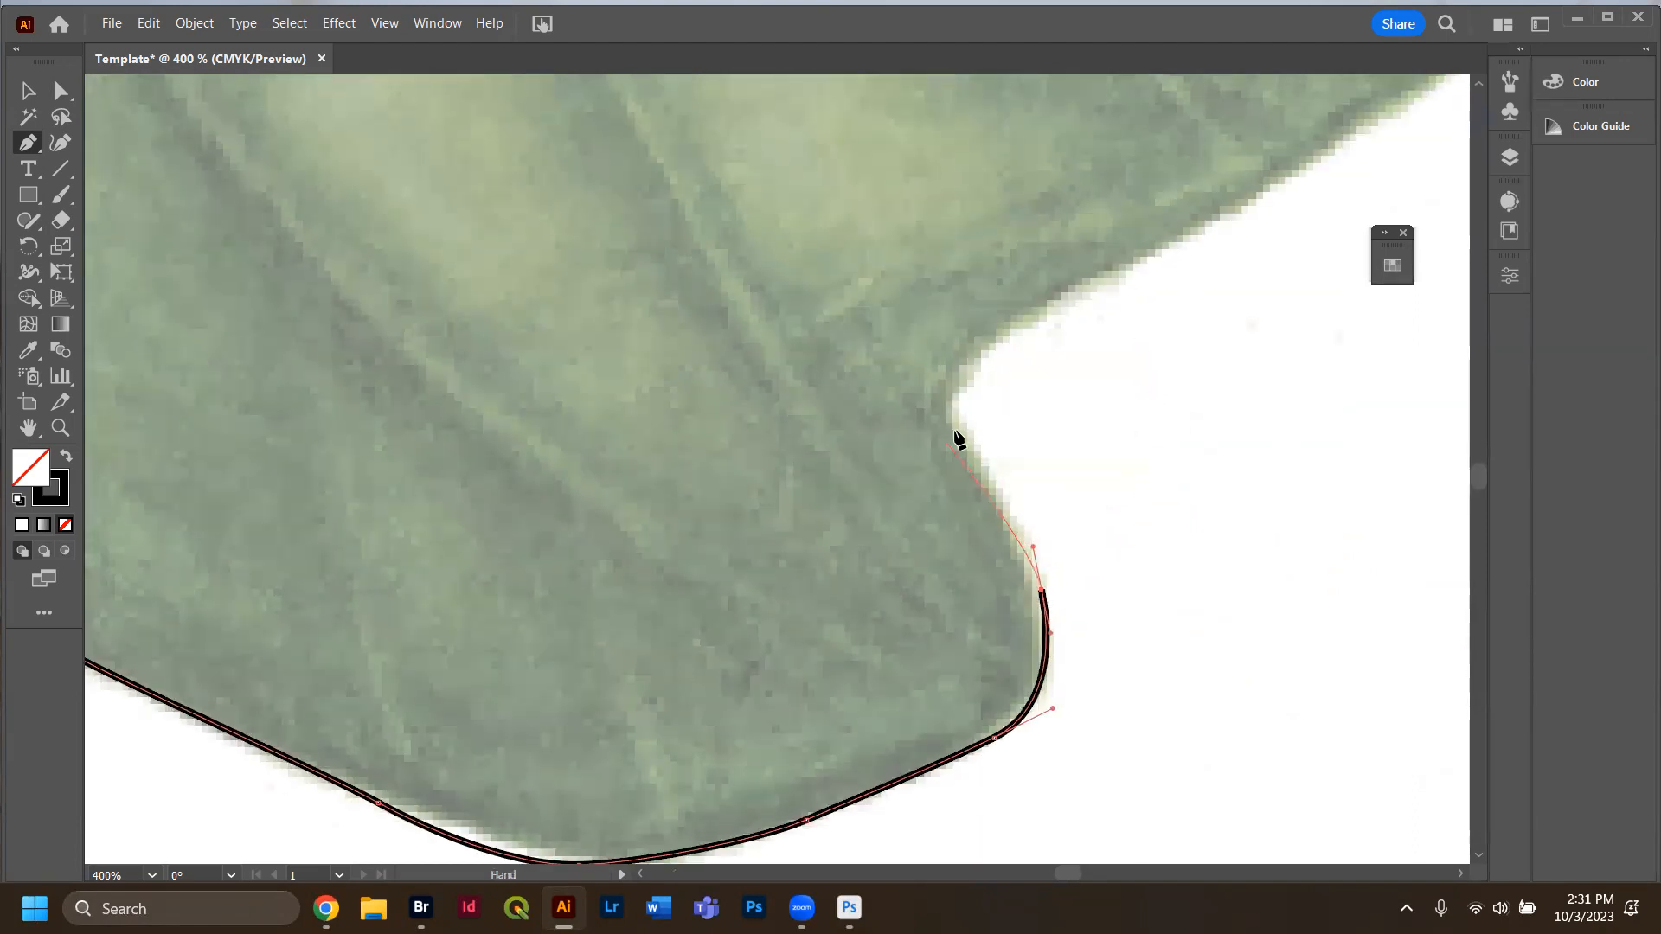
Curve the path around the small notch beyond the fourth lobe and add a straight segment along the end lobe's lower edge.
left_click_drag(958, 429, 1009, 326)
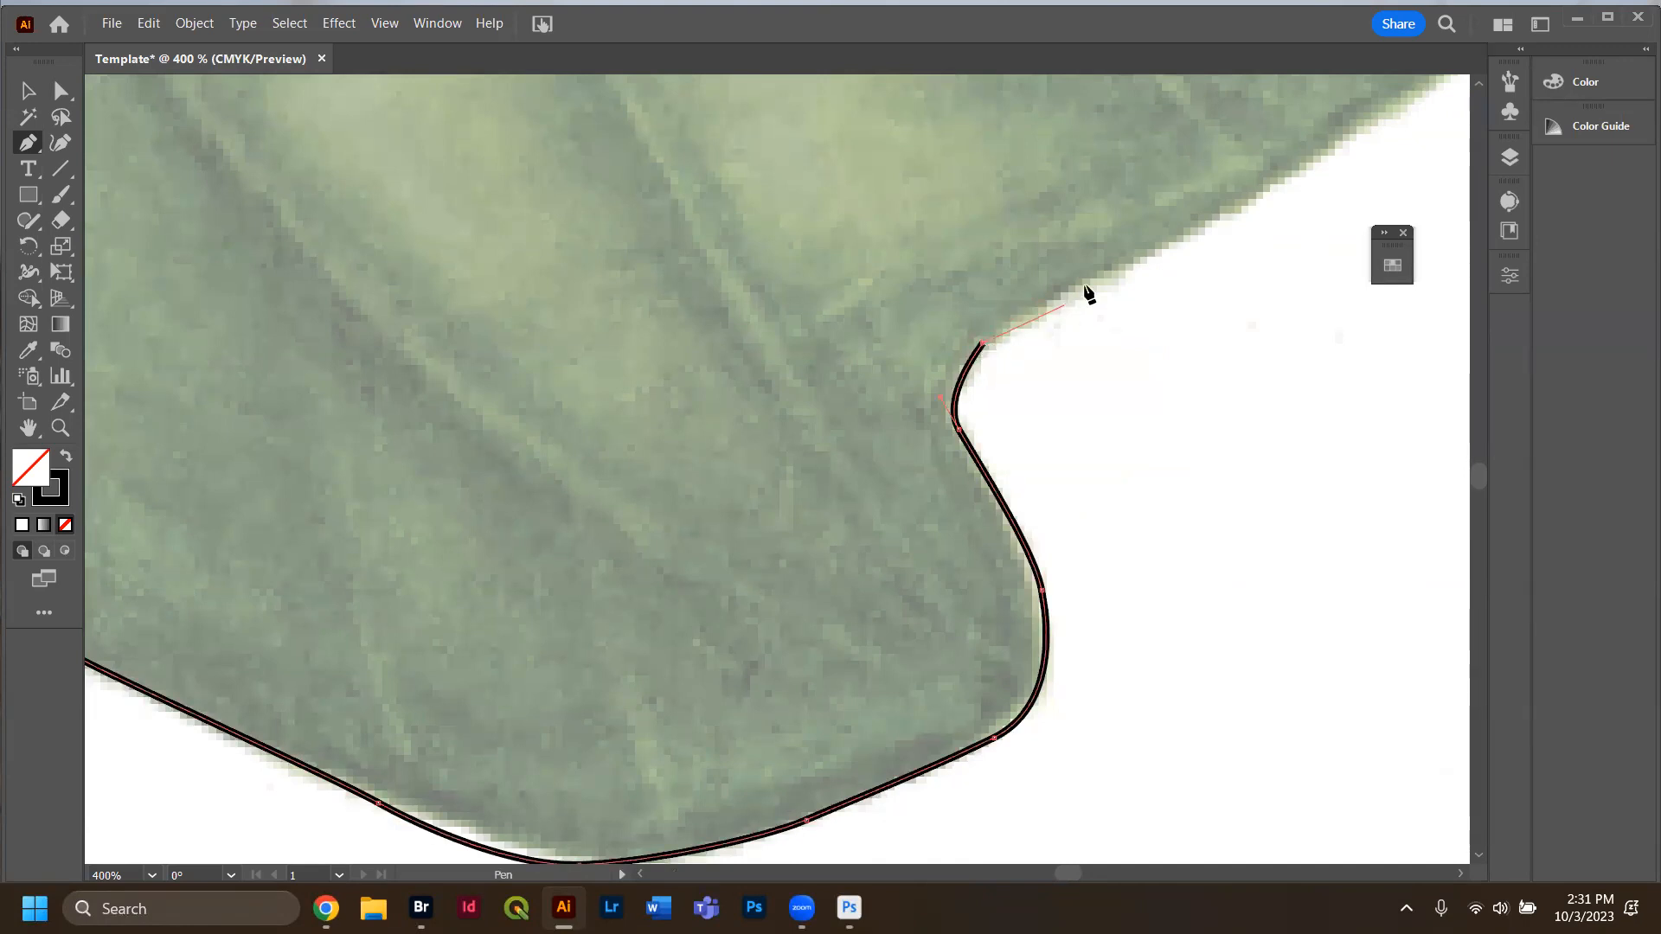
left_click(1197, 220)
key("ctrl+z")
left_click(1159, 236)
left_click_drag(1311, 166, 678, 530)
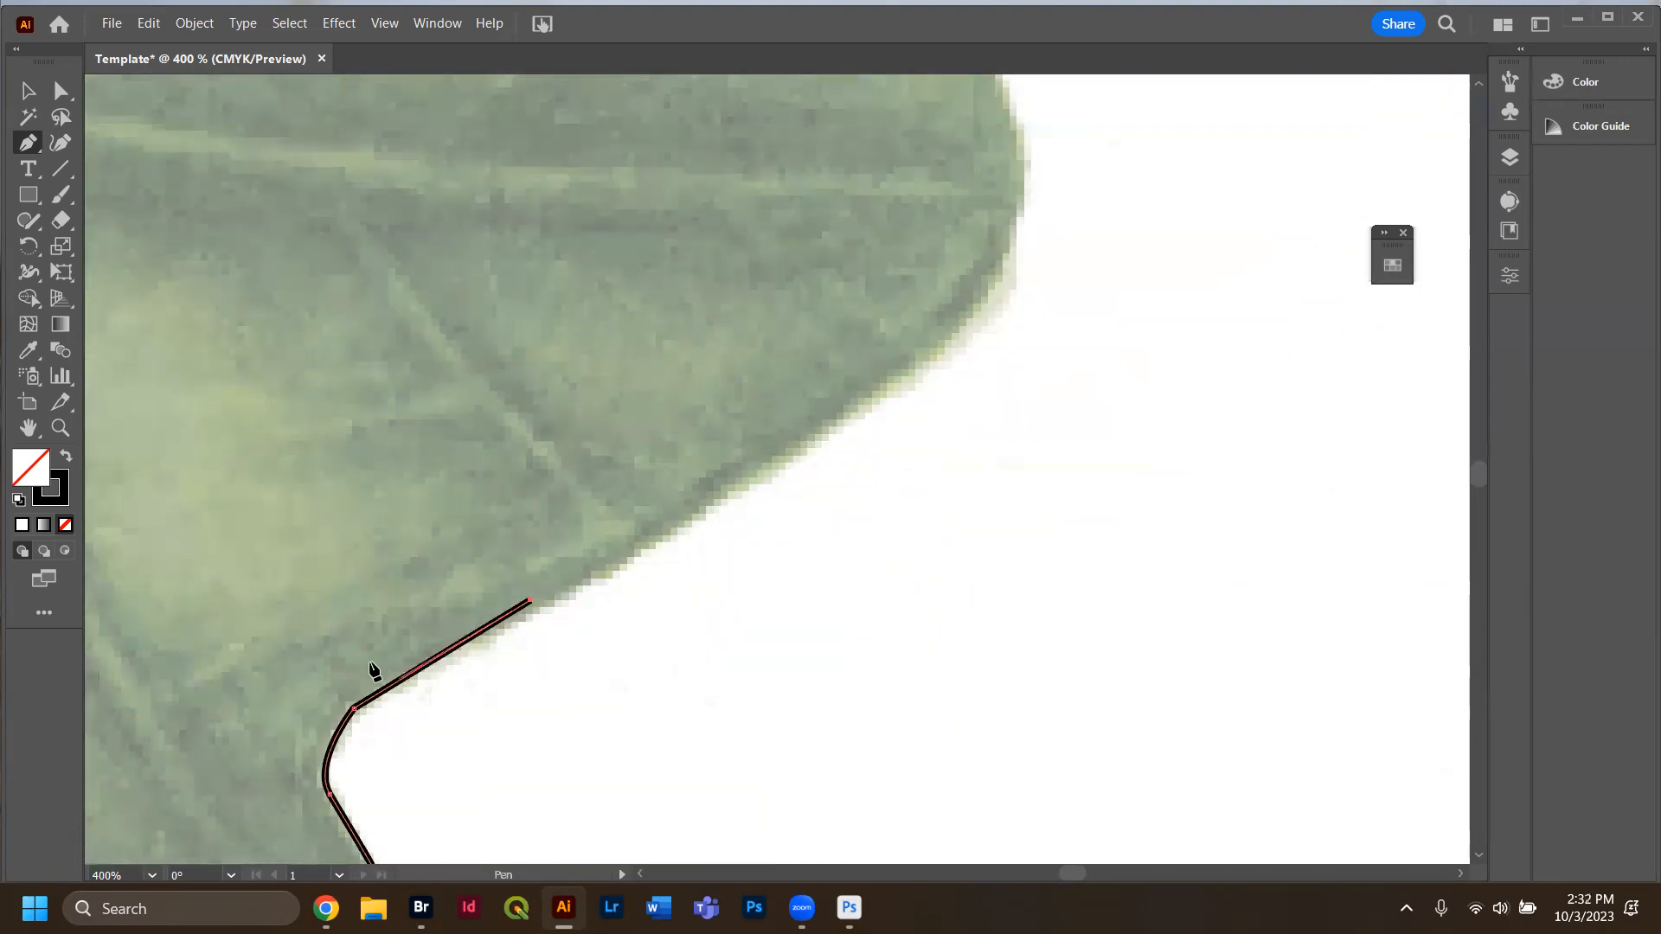
Outline the rounded end lobe with straight segments along its lower edge, around its outermost point and back along its upper edge.
left_click(821, 433)
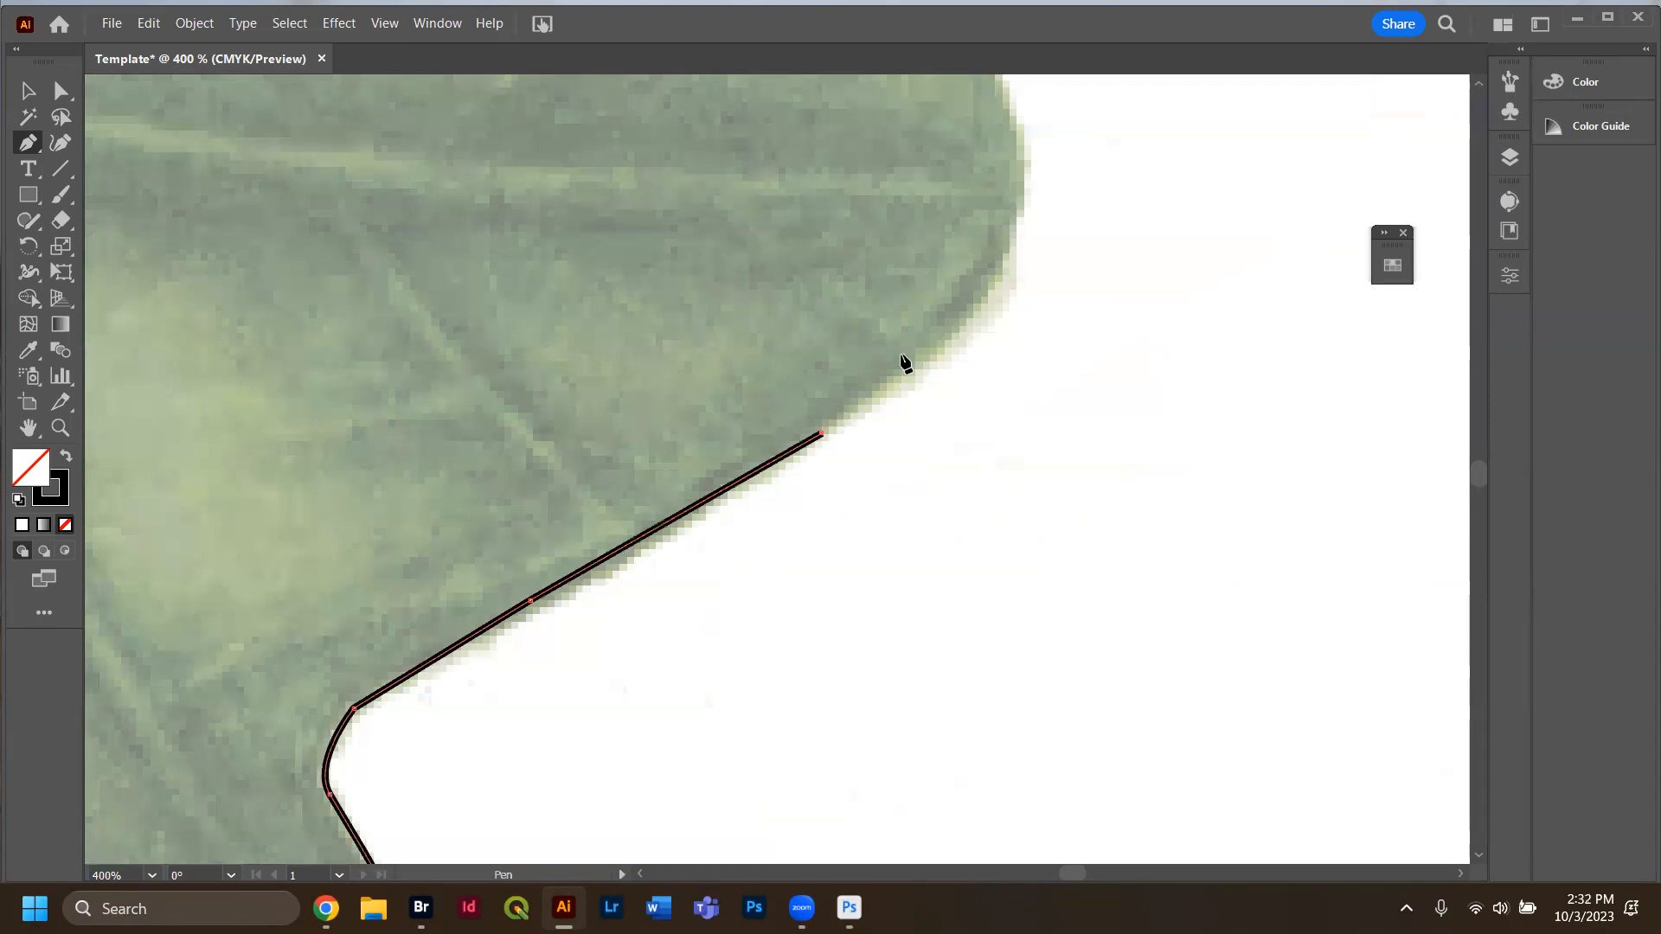
left_click(1005, 296)
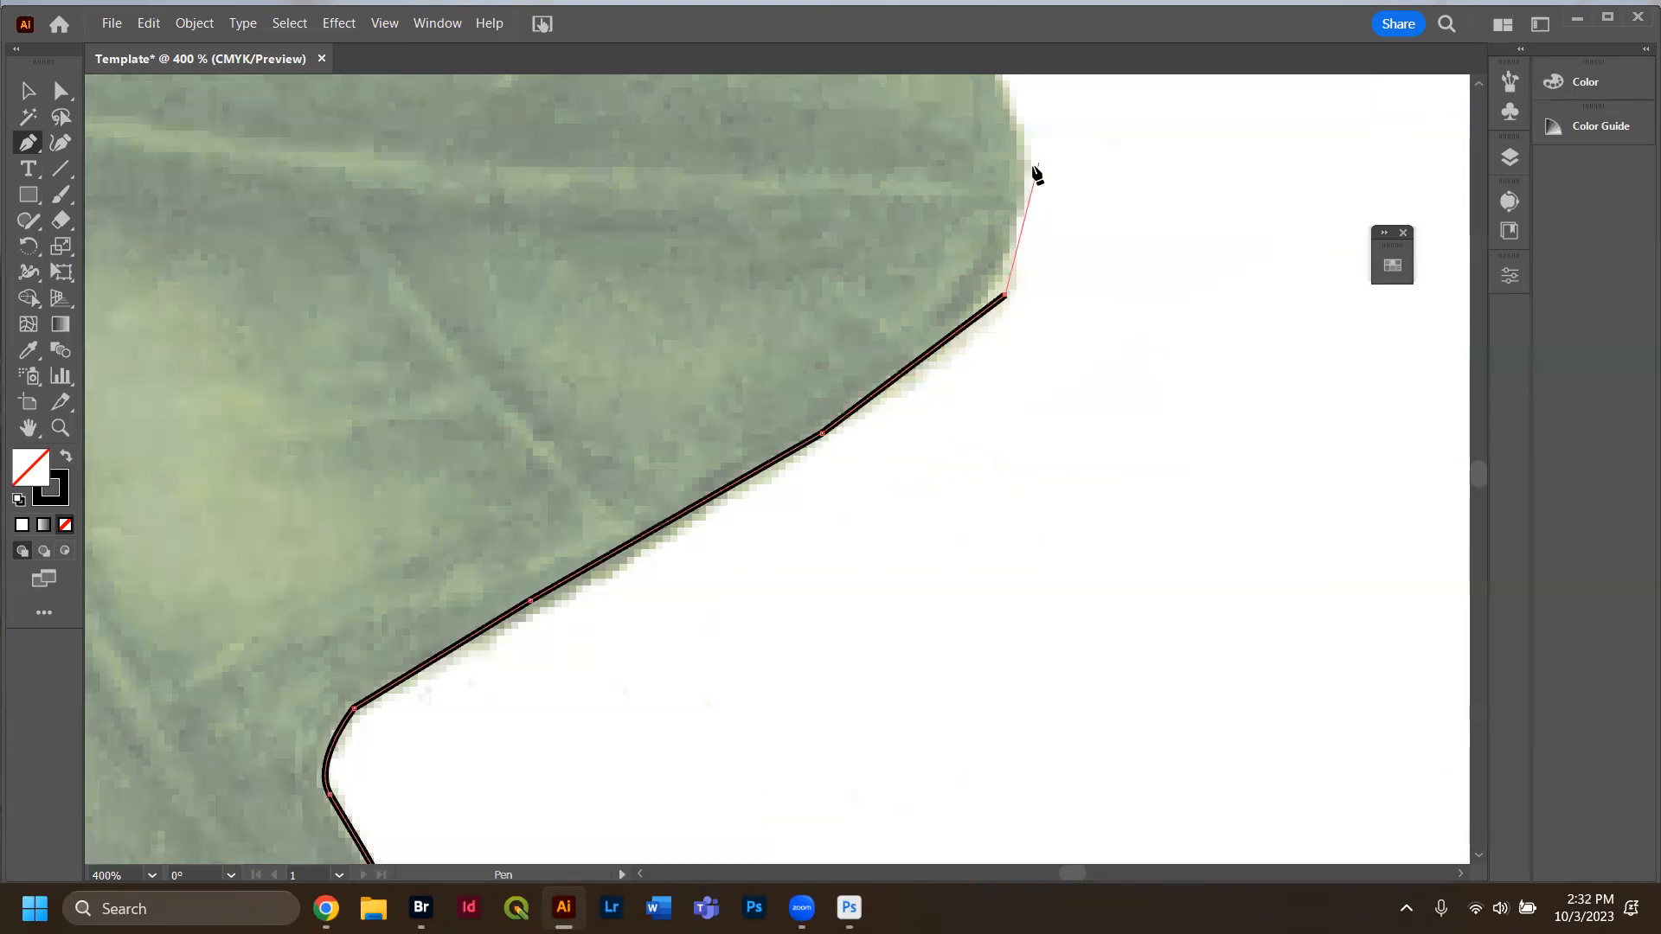
left_click(1023, 182)
scroll(1044, 162, "up", 6)
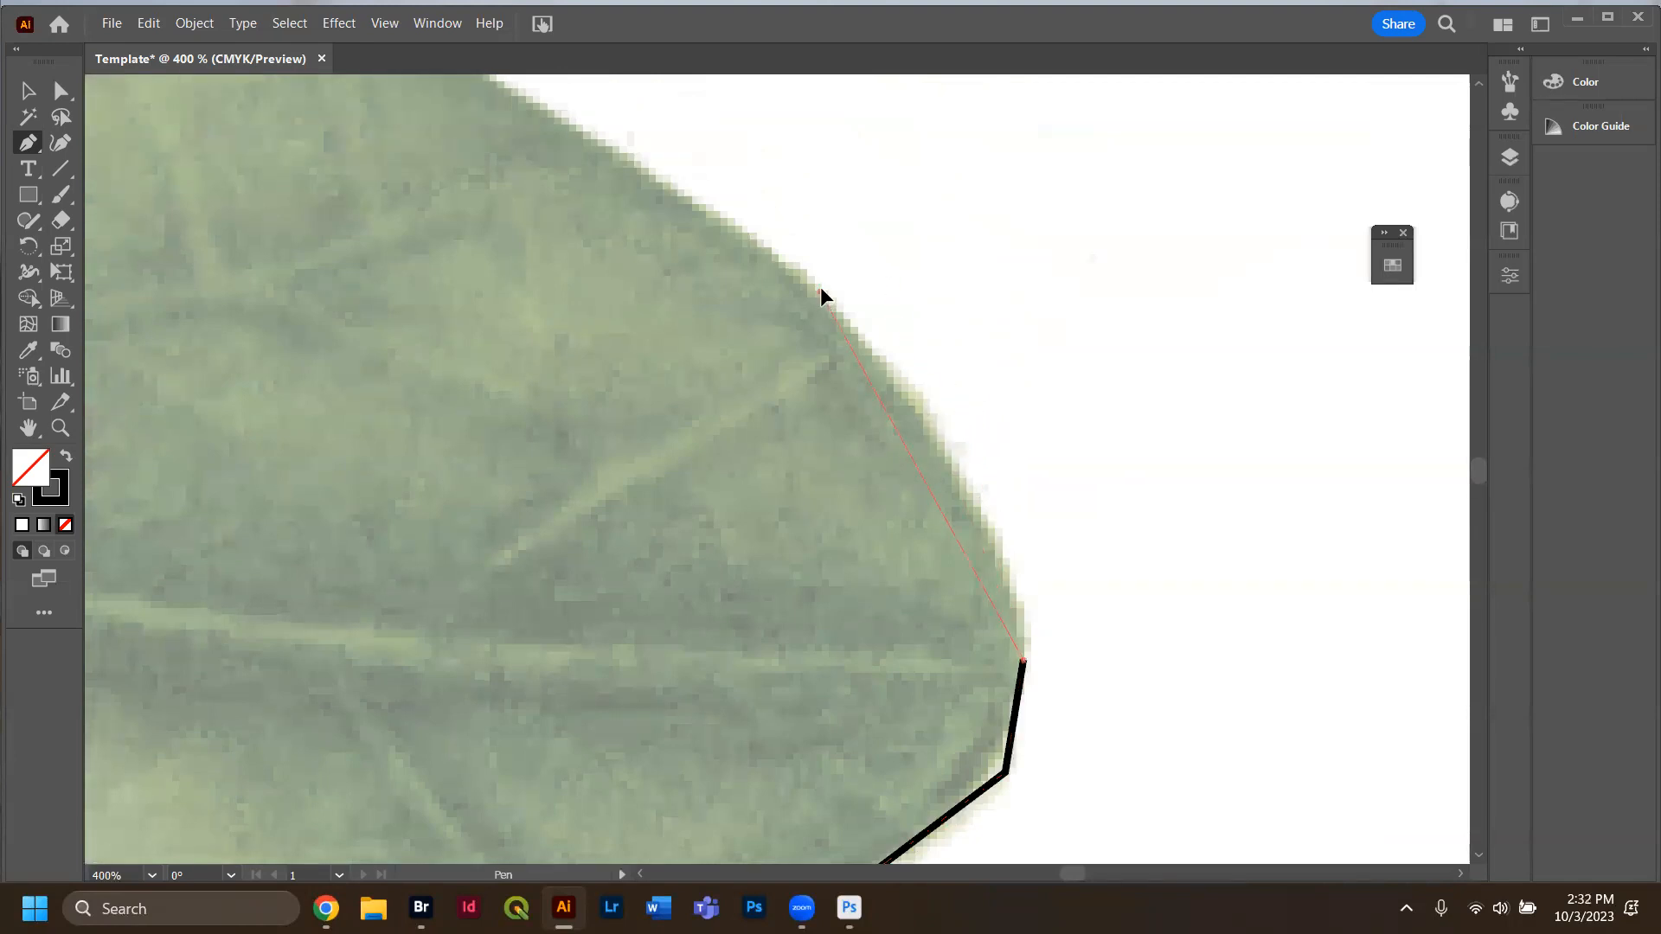
left_click(820, 289)
left_click(518, 90)
scroll(496, 304, "up", 3)
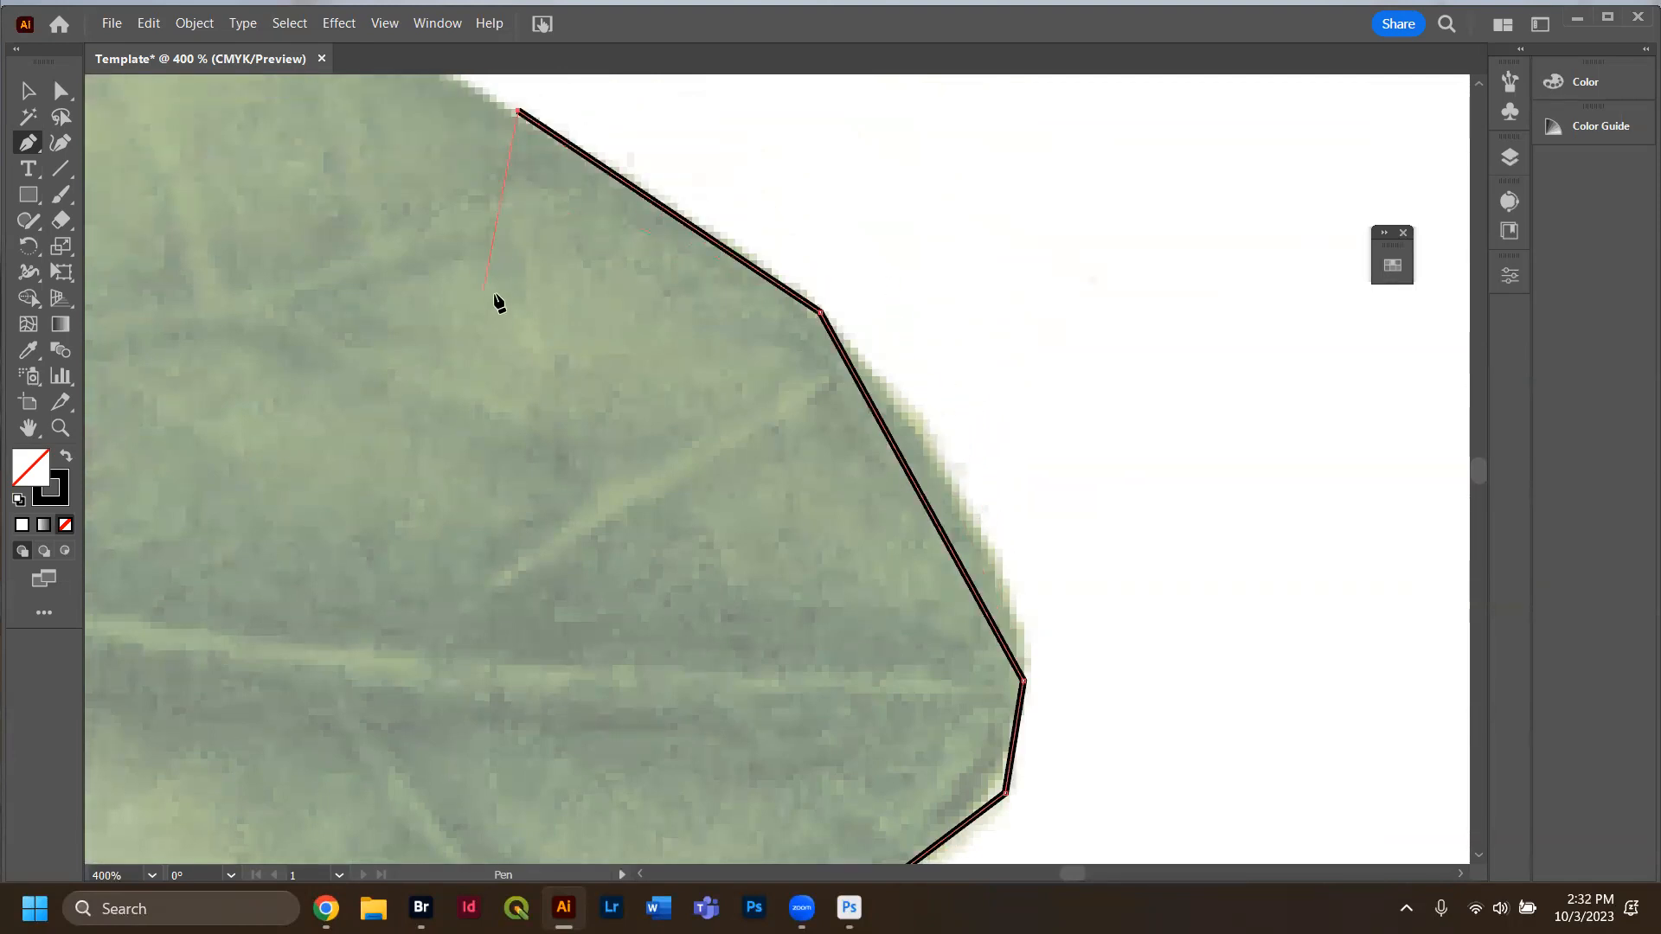
Trace the rest of the end lobe's upper edge, curve around the sharp notch and continue up the next lobe's edge.
left_click_drag(385, 251, 886, 477)
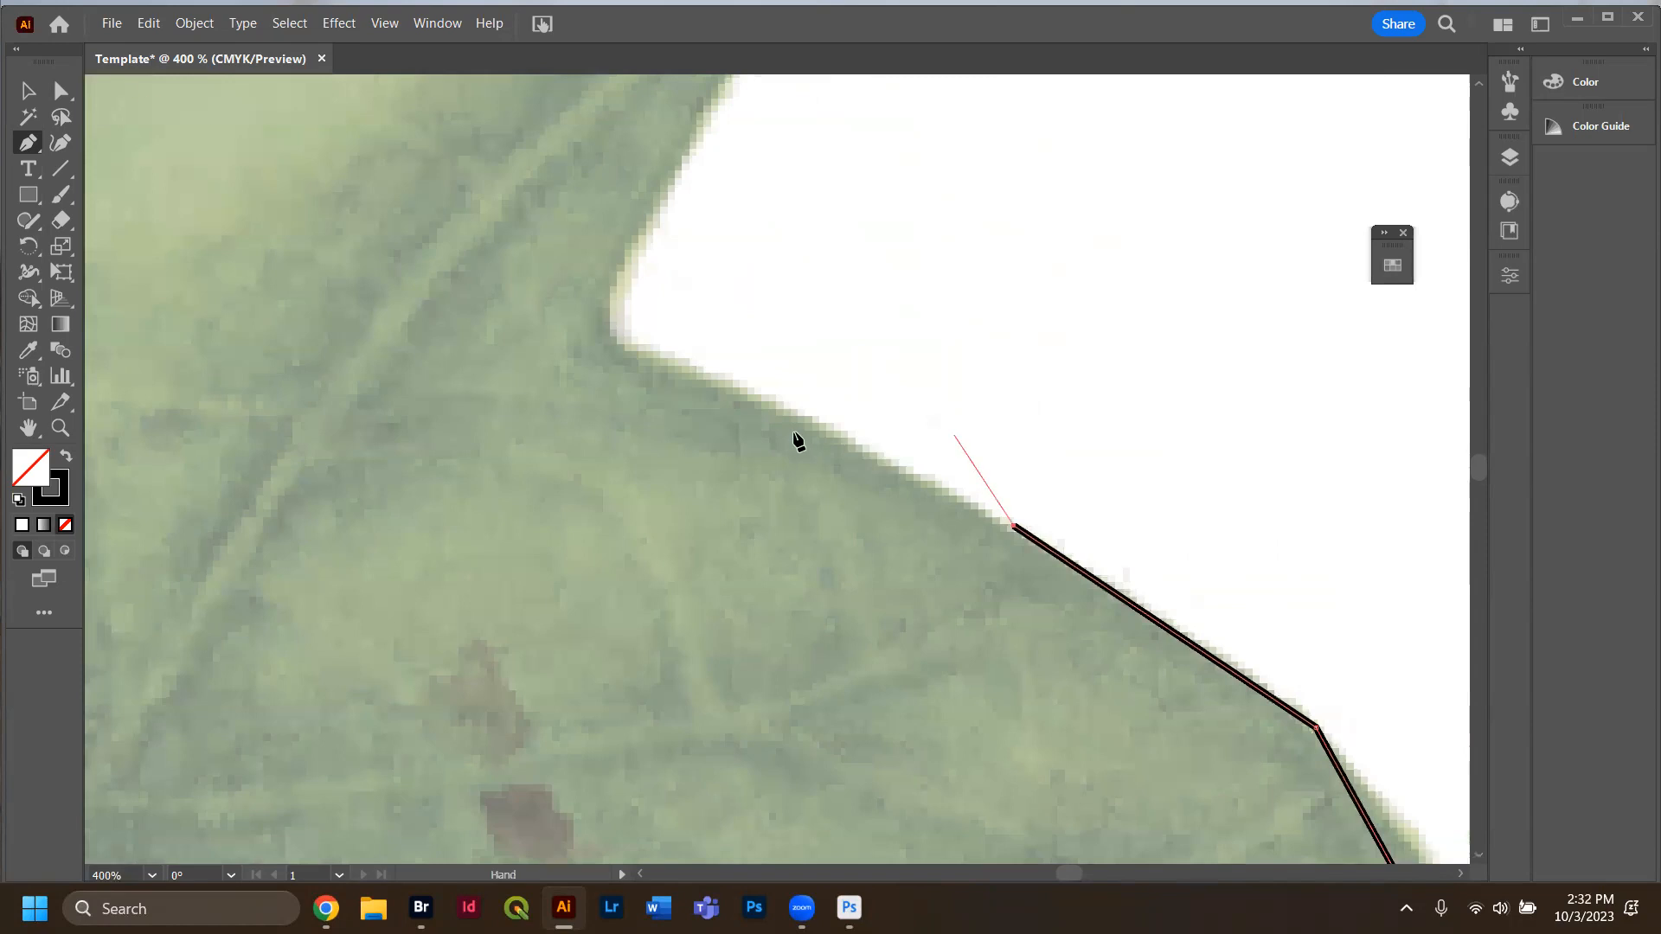
left_click_drag(785, 404, 733, 384)
left_click_drag(610, 340, 595, 310)
left_click(669, 184)
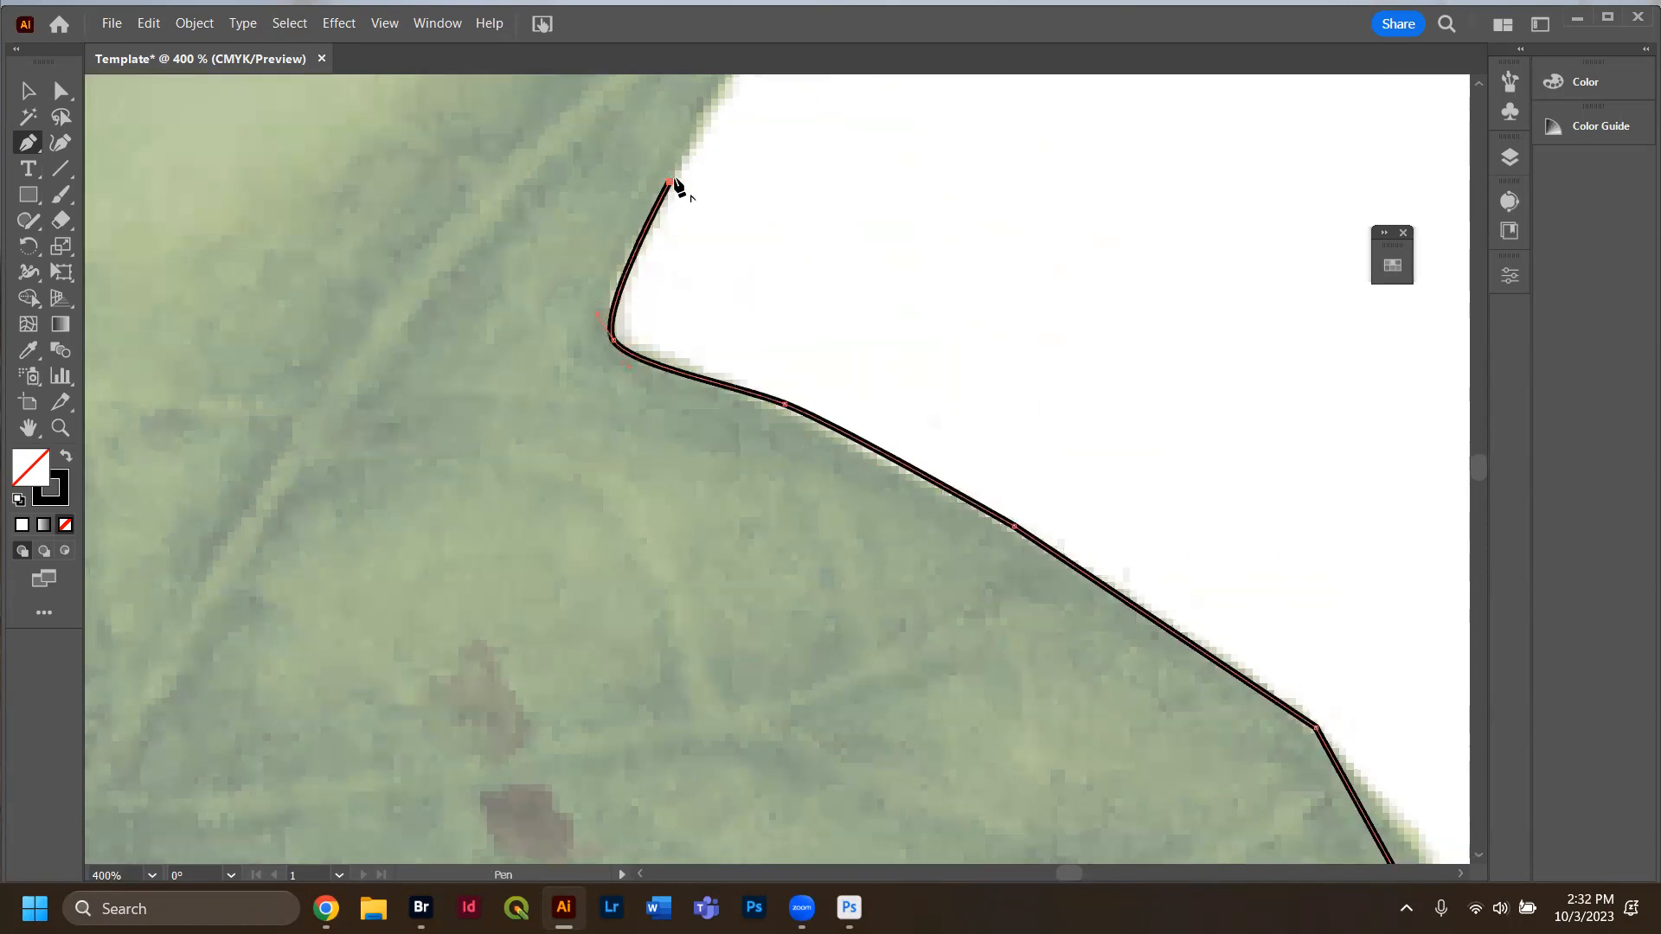
scroll(730, 267, "up", 4)
left_click(826, 192)
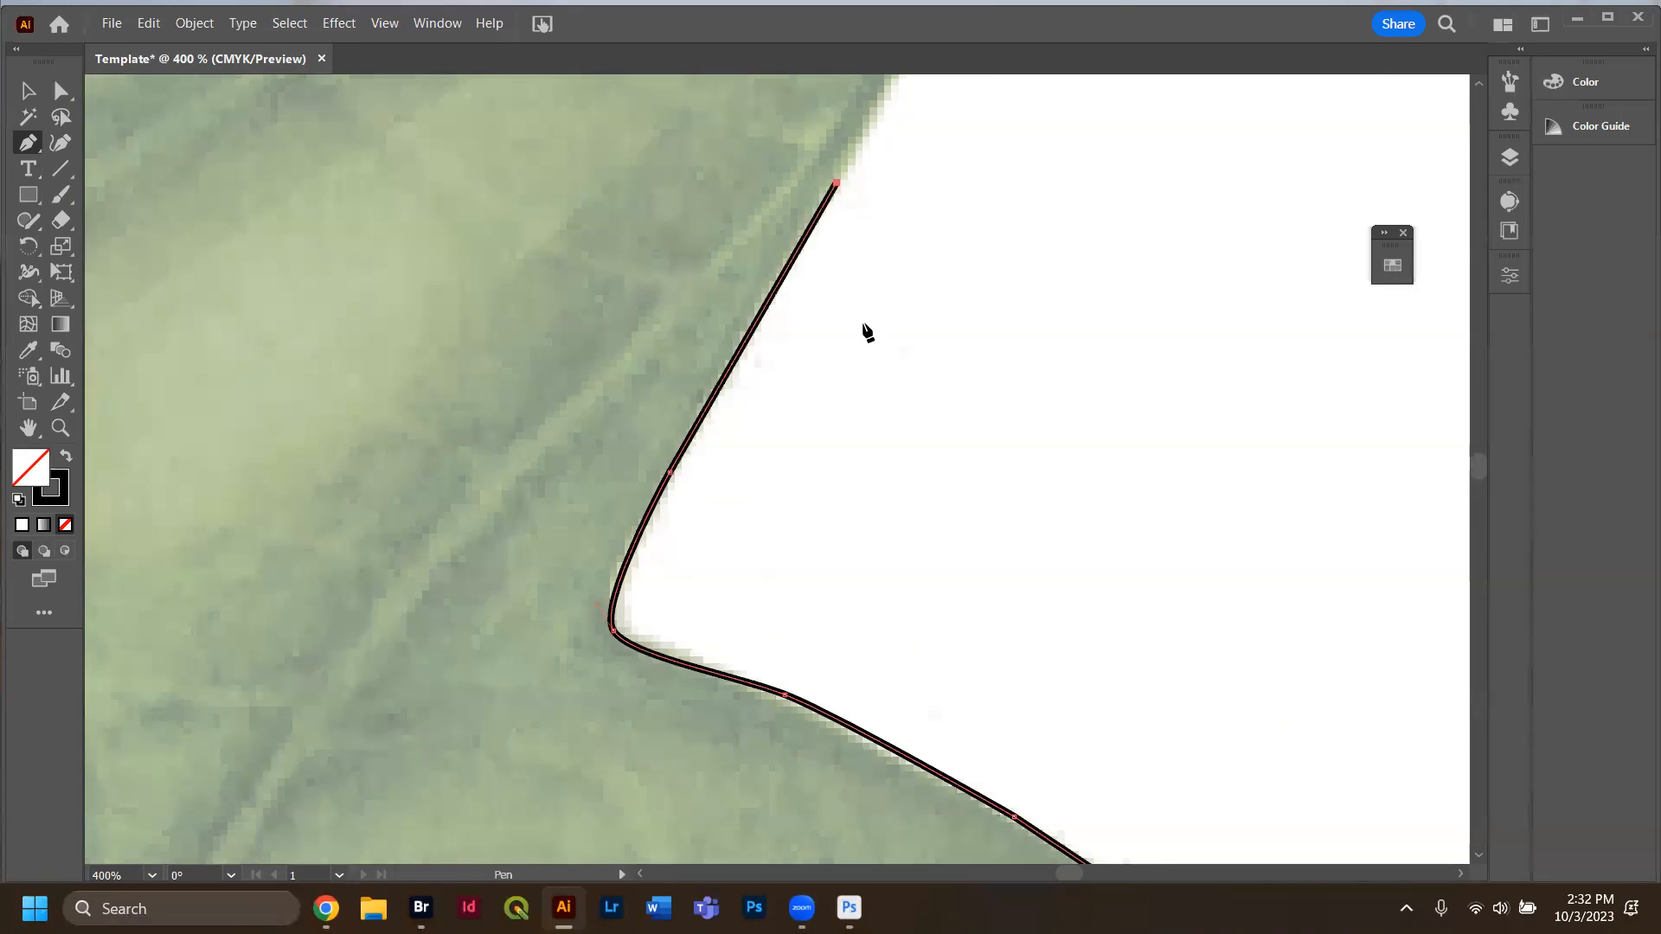
Trace up the outer side of the upper lobe beside the end lobe with a straight segment, then curve around its rounded tip and top.
scroll(882, 397, "up", 5)
left_click(952, 338)
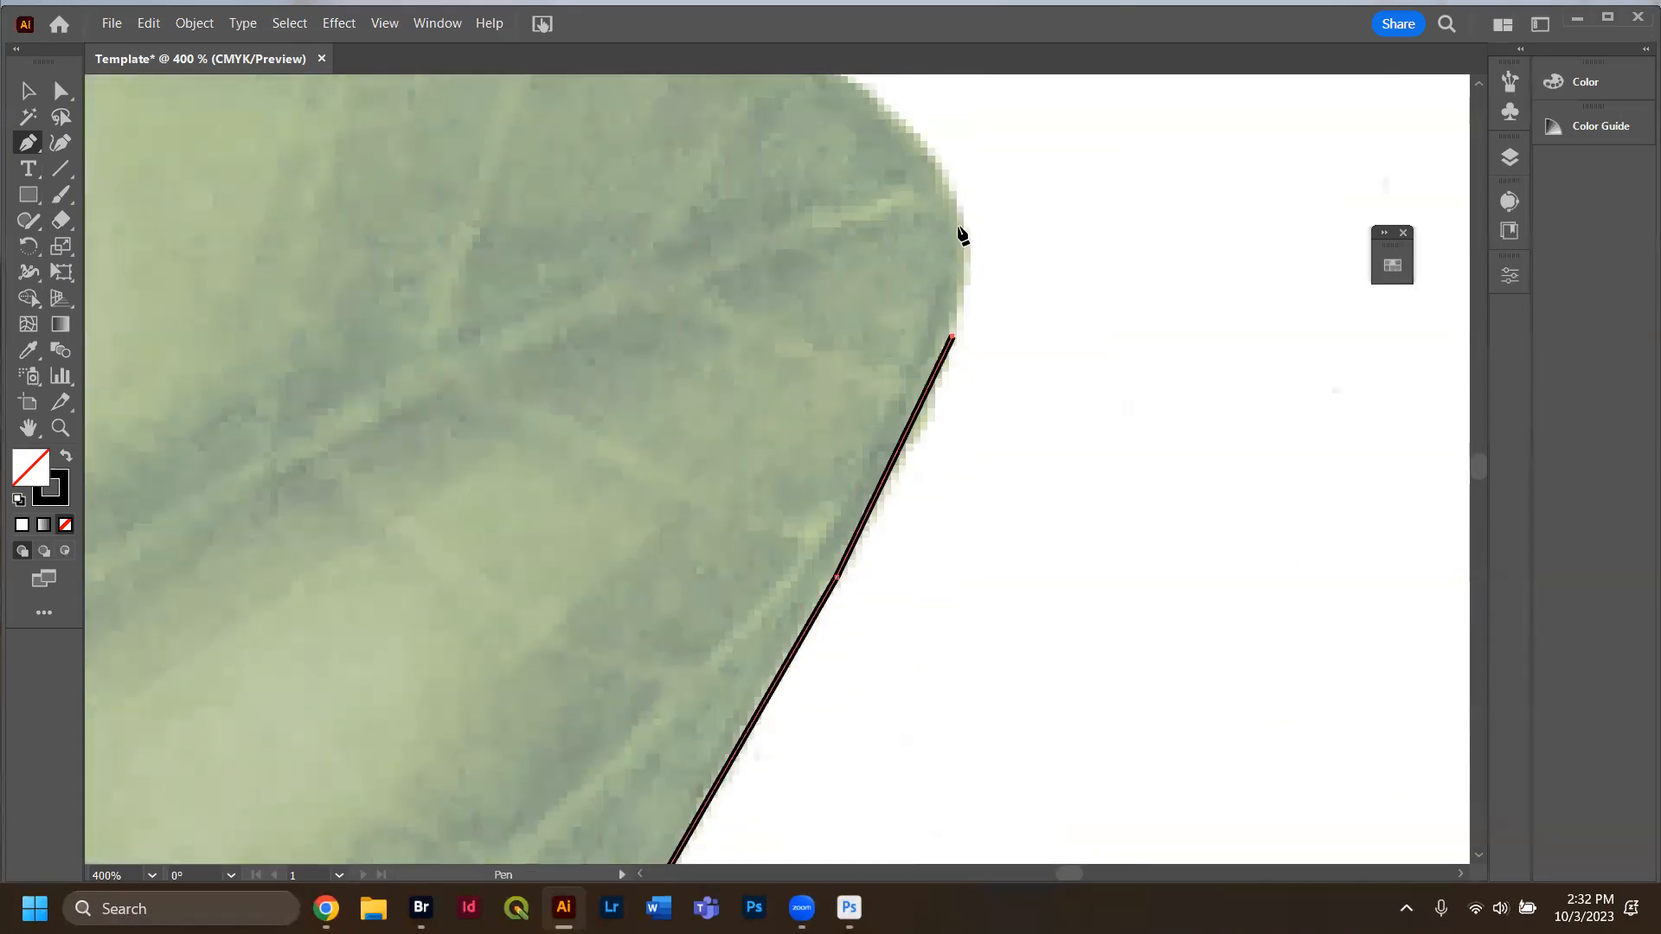
left_click_drag(921, 173, 944, 175)
scroll(767, 315, "down", 2)
scroll(744, 385, "up", 3)
scroll(726, 407, "up", 2)
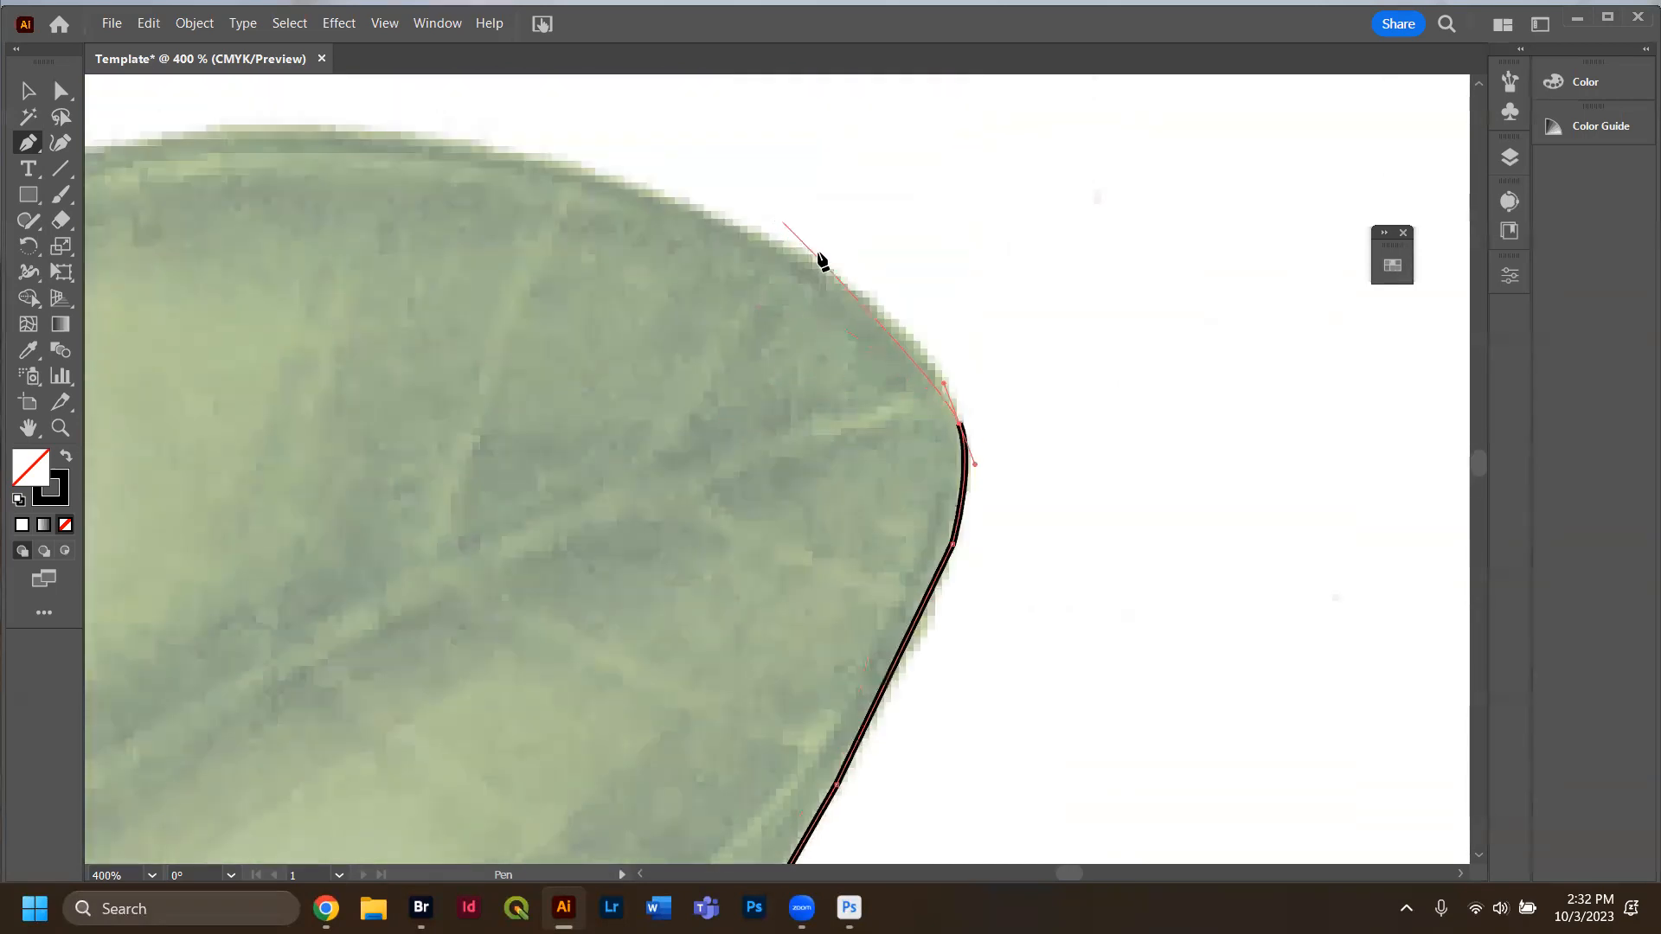
left_click_drag(813, 275, 810, 268)
left_click_drag(616, 175, 562, 162)
left_click_drag(329, 128, 302, 143)
Continue the path along the rest of that lobe's long upper edge and curve into the sharp notch at its inner end.
key("space")
left_click_drag(557, 519, 1378, 526)
left_click_drag(895, 161, 799, 209)
left_click_drag(510, 282, 452, 338)
left_click_drag(338, 570, 952, 400)
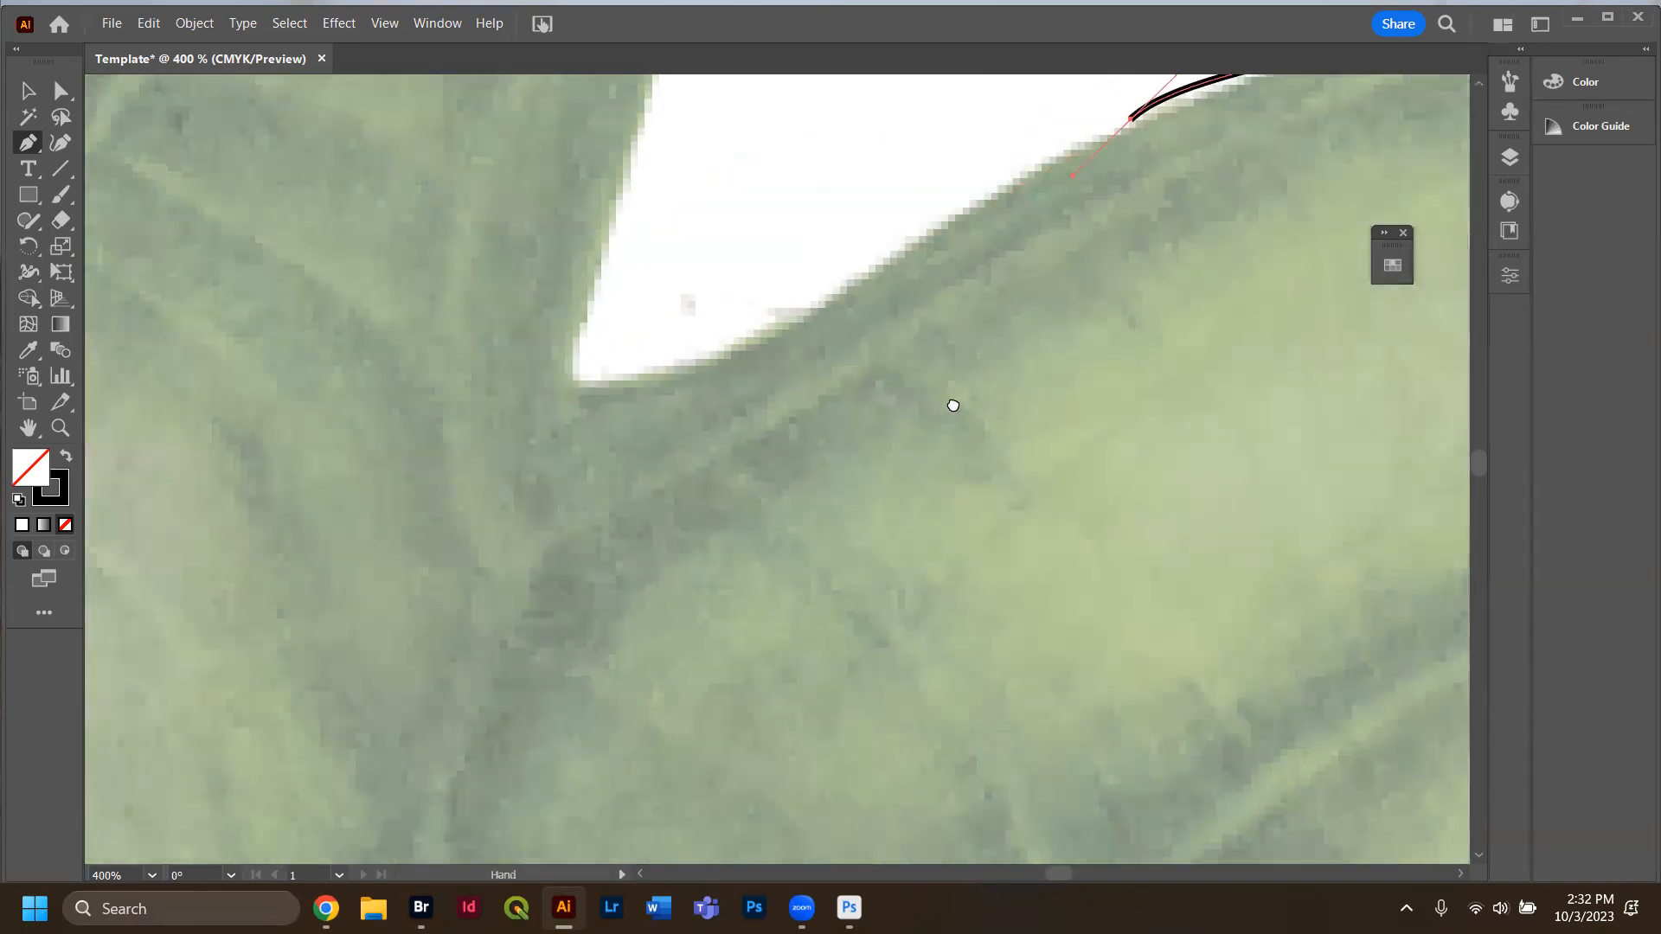
left_click_drag(861, 277, 567, 358)
left_click(693, 373)
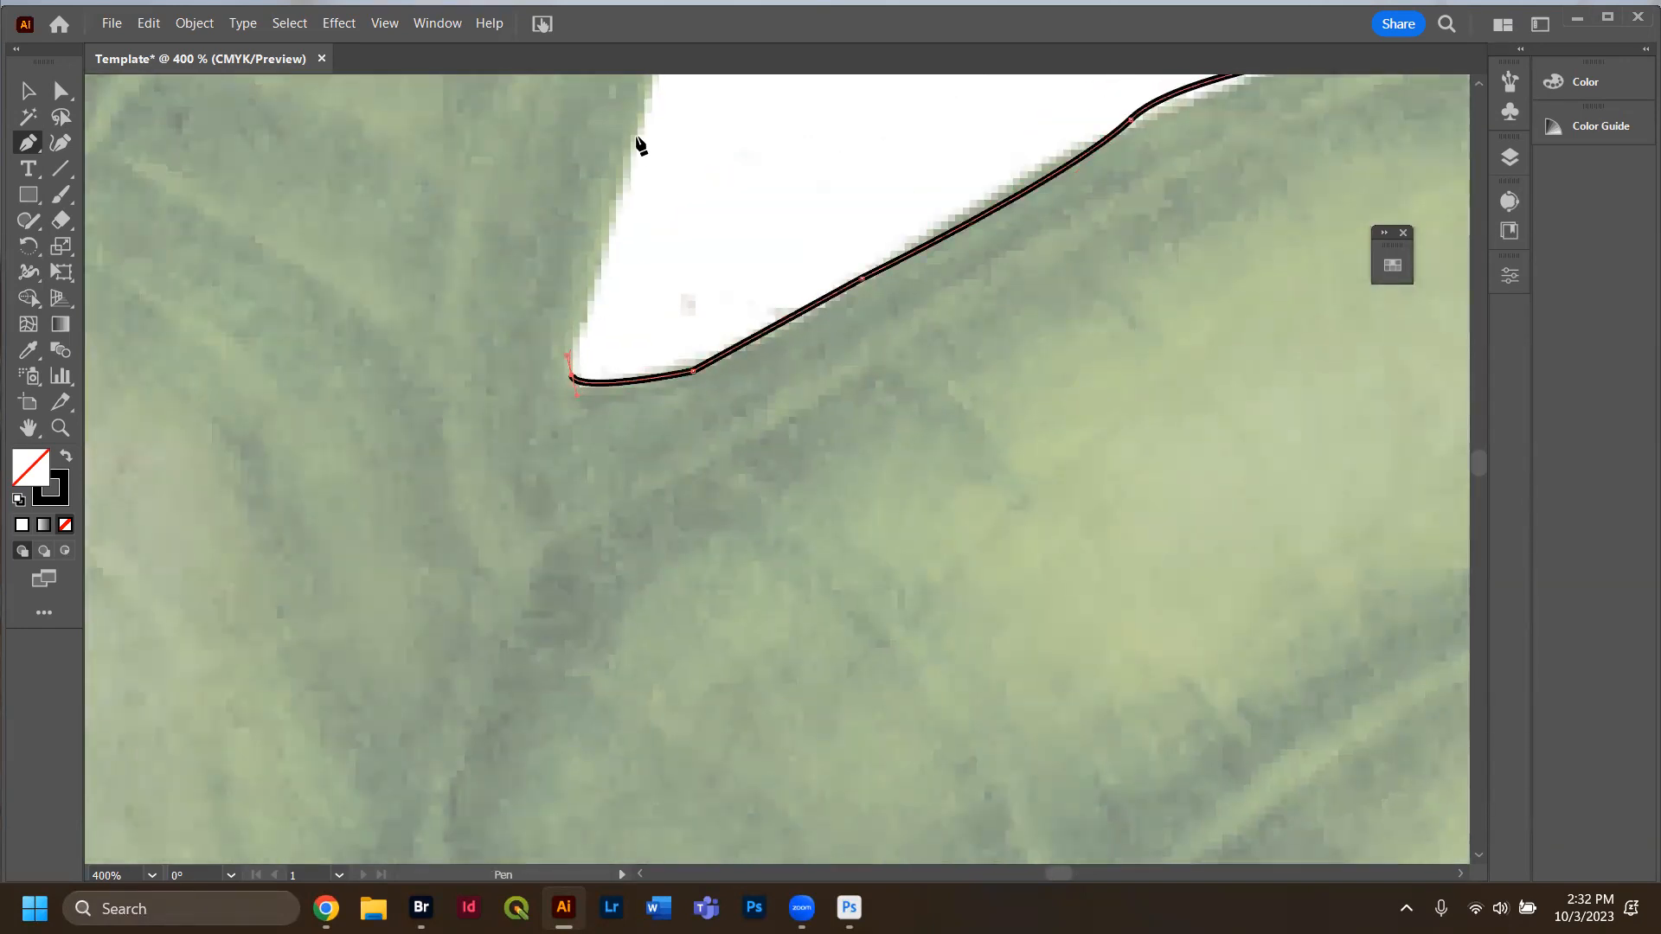
Trace the second upper lobe's outer side with straight segments out of the notch and continue around its rounded top.
left_click(637, 140)
scroll(484, 294, "up", 3)
scroll(519, 389, "up", 8)
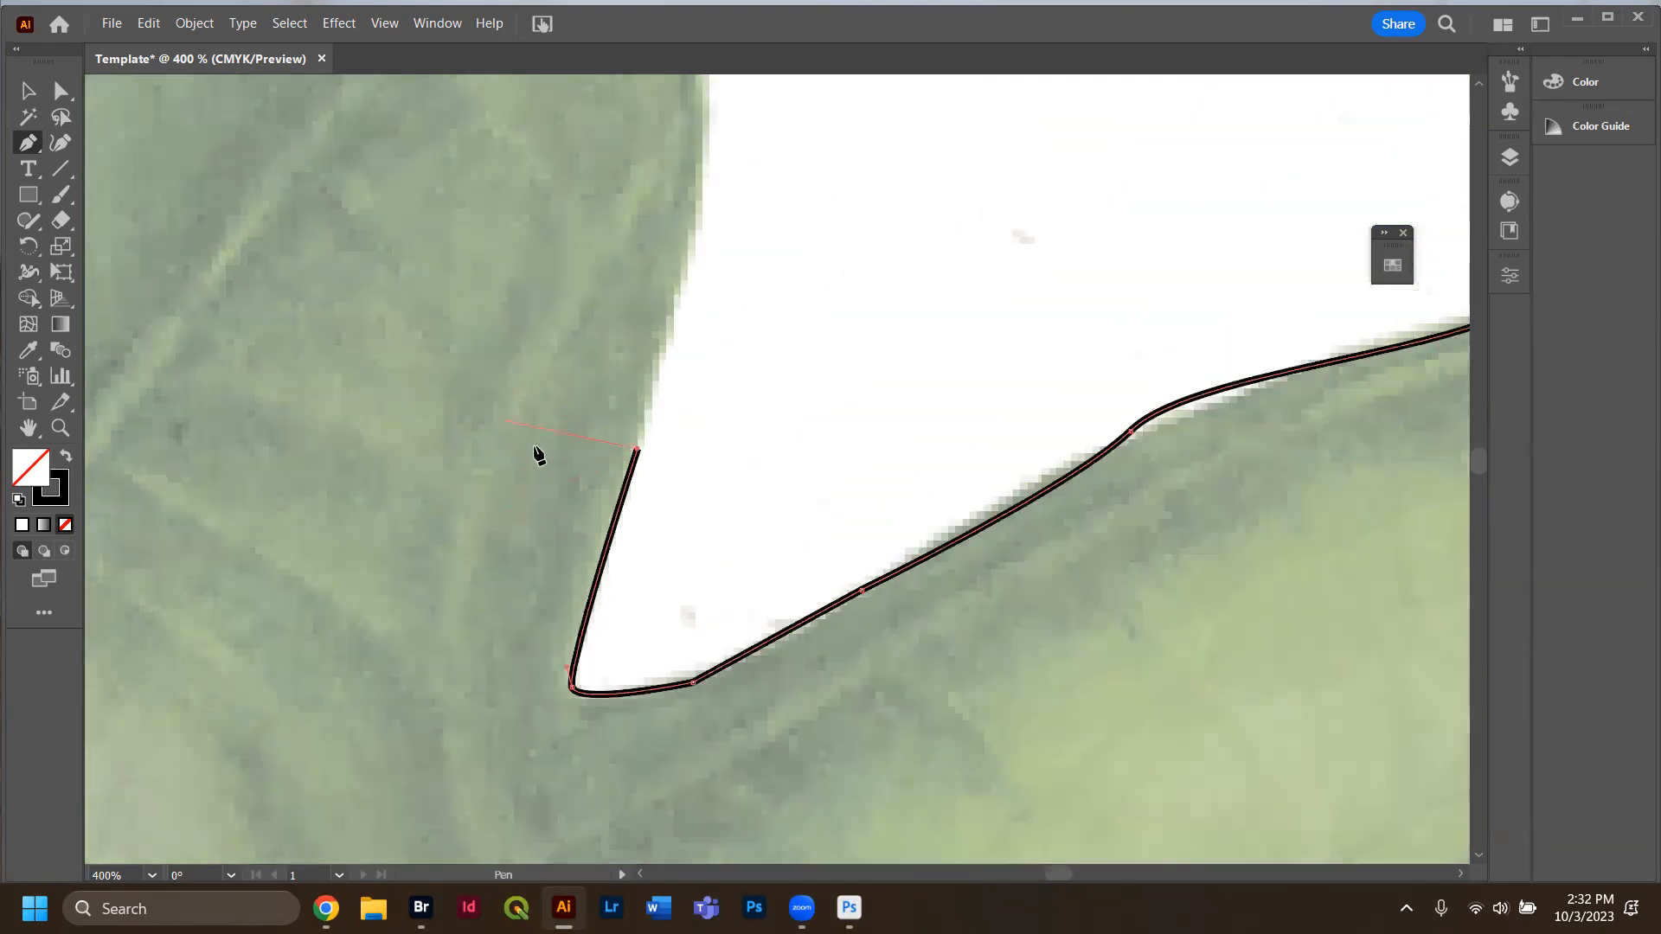
left_click(696, 544)
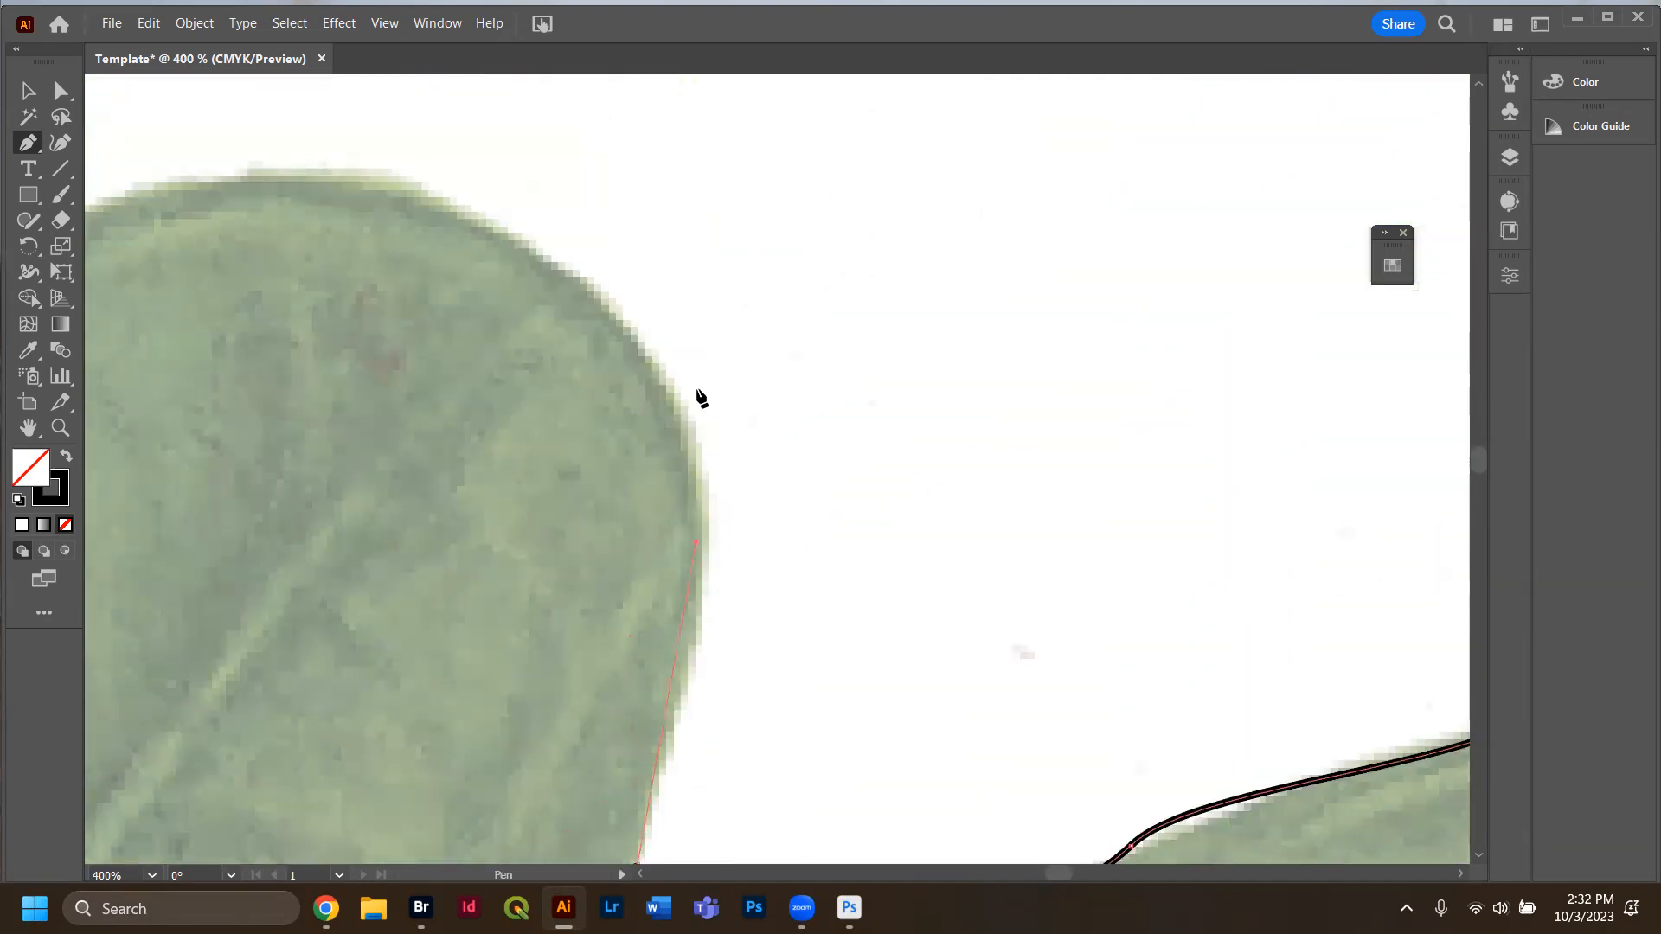
left_click_drag(684, 422, 620, 326)
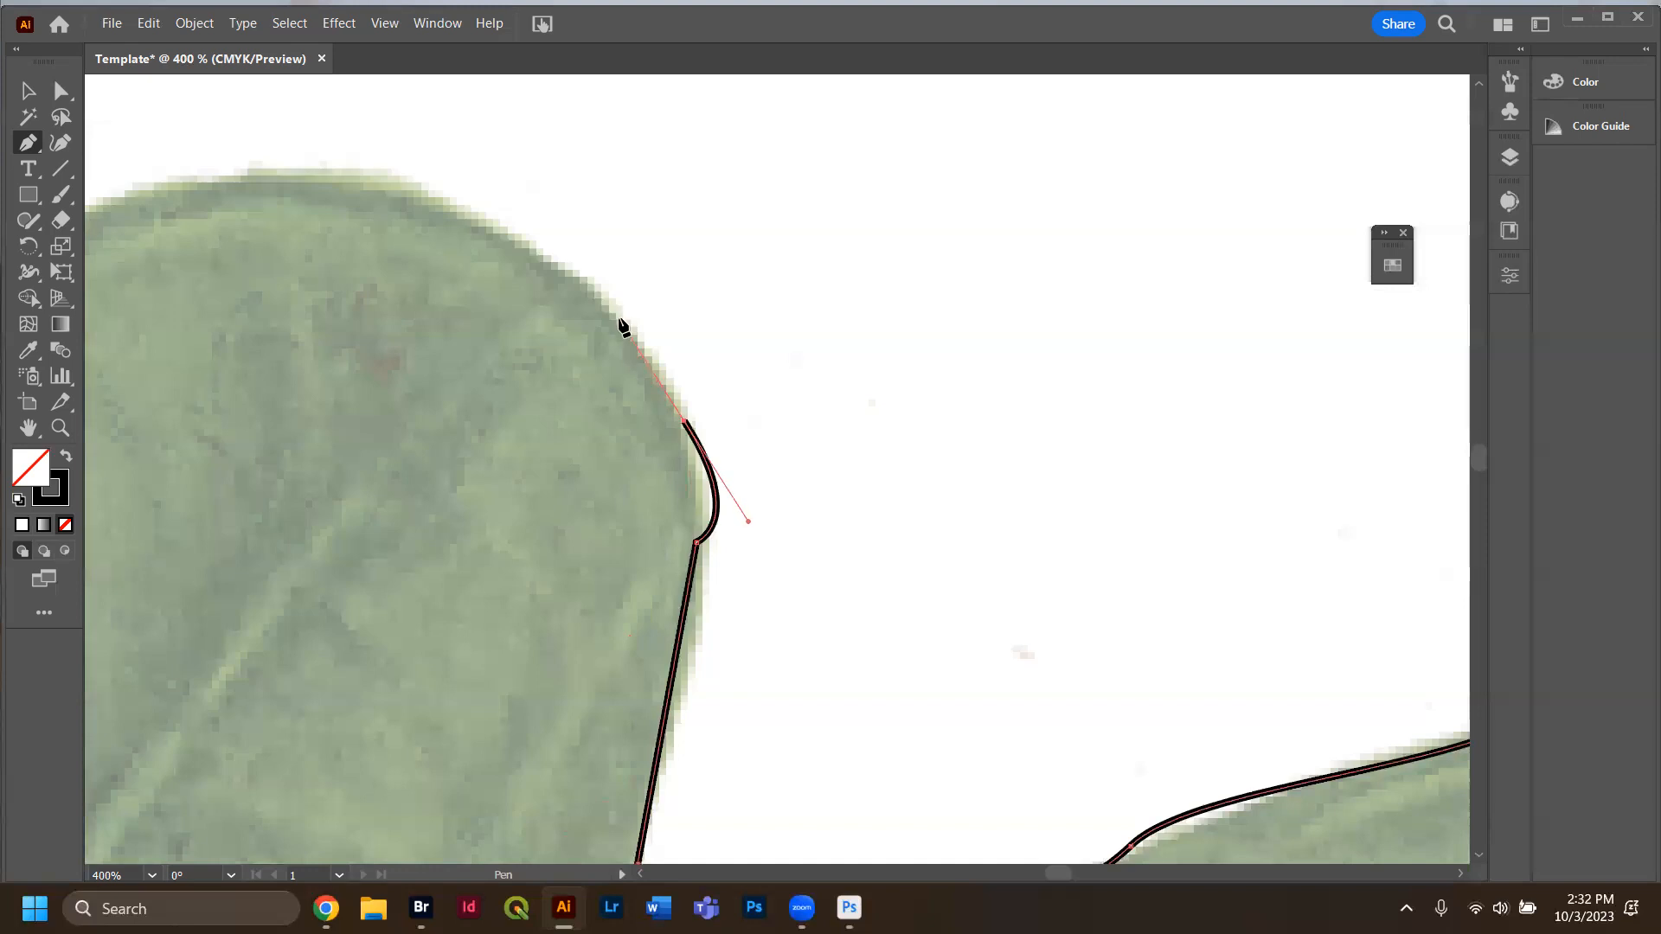
key("ctrl+z")
left_click_drag(688, 406, 575, 274)
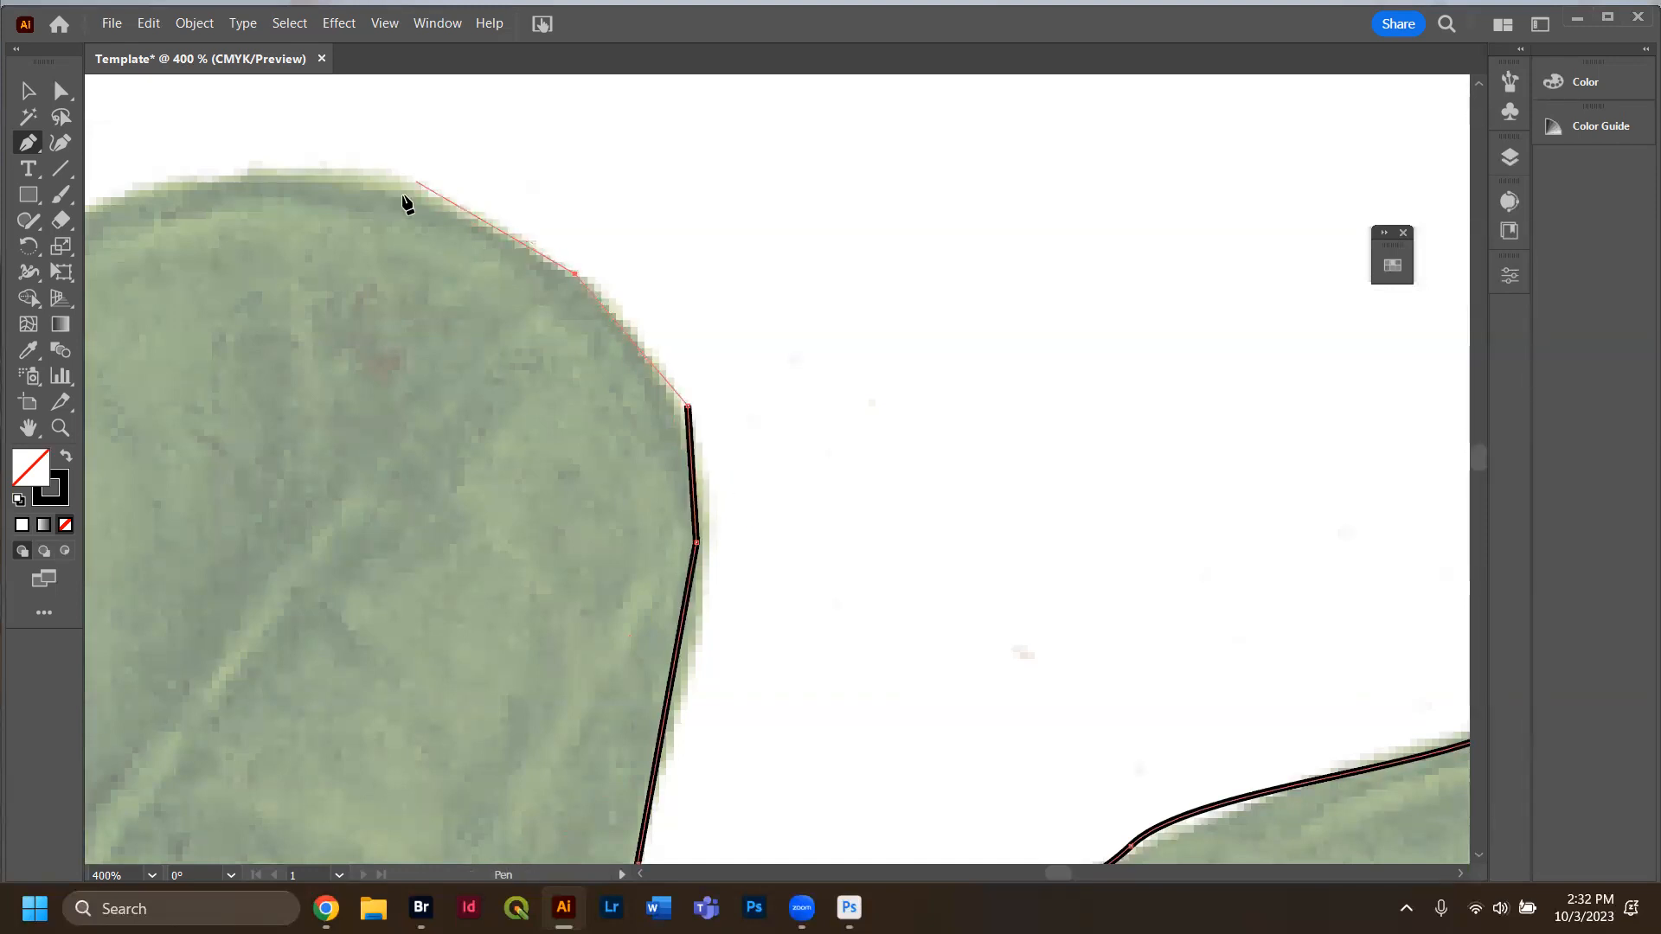
left_click(387, 169)
left_click(197, 177)
Trace the second upper lobe's long inner edge with curved segments from its top down towards the rounded notch.
key("space")
left_click_drag(215, 387, 1123, 371)
left_click_drag(926, 210, 828, 250)
left_click_drag(488, 446, 413, 503)
left_click_drag(268, 611, 216, 670)
scroll(194, 741, "down", 1)
Curve the path around the rounded notch between the second and third upper lobes and up the third lobe's side.
key("space")
left_click_drag(444, 711, 874, 481)
key("space")
left_click_drag(762, 615, 747, 621)
left_click_drag(736, 622, 703, 653)
left_click_drag(637, 710, 599, 707)
left_click_drag(491, 595, 446, 474)
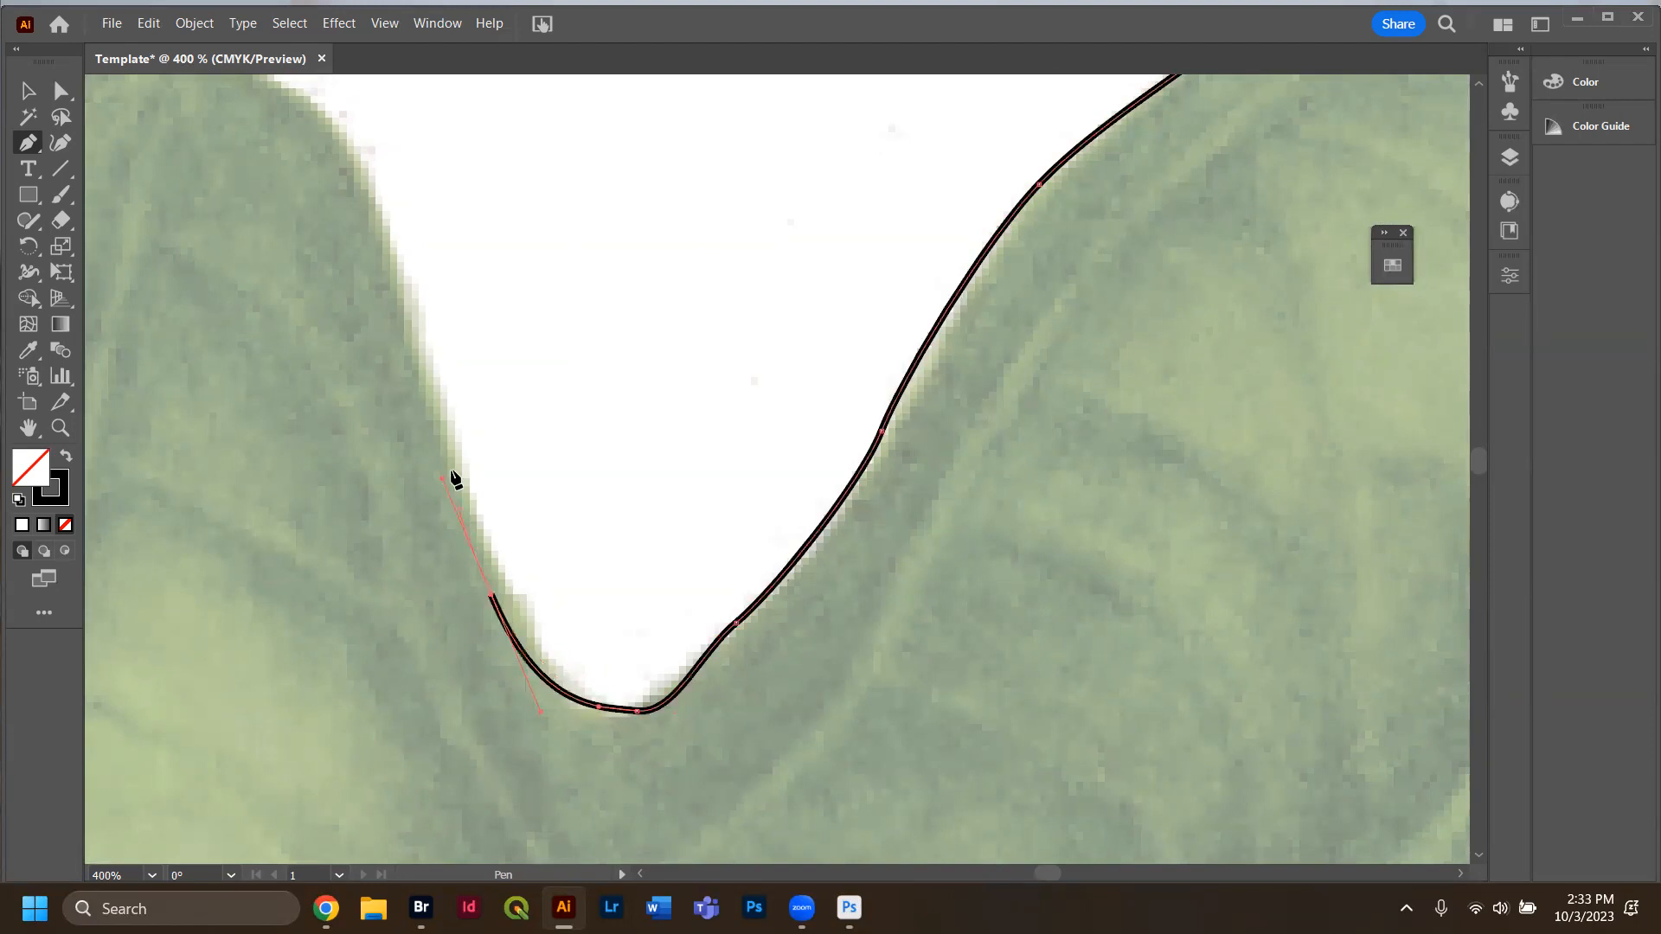
left_click_drag(396, 261, 381, 223)
Trace over the rounded top of the third upper lobe and along its long edge facing the stem with curved segments.
scroll(298, 192, "left", 10)
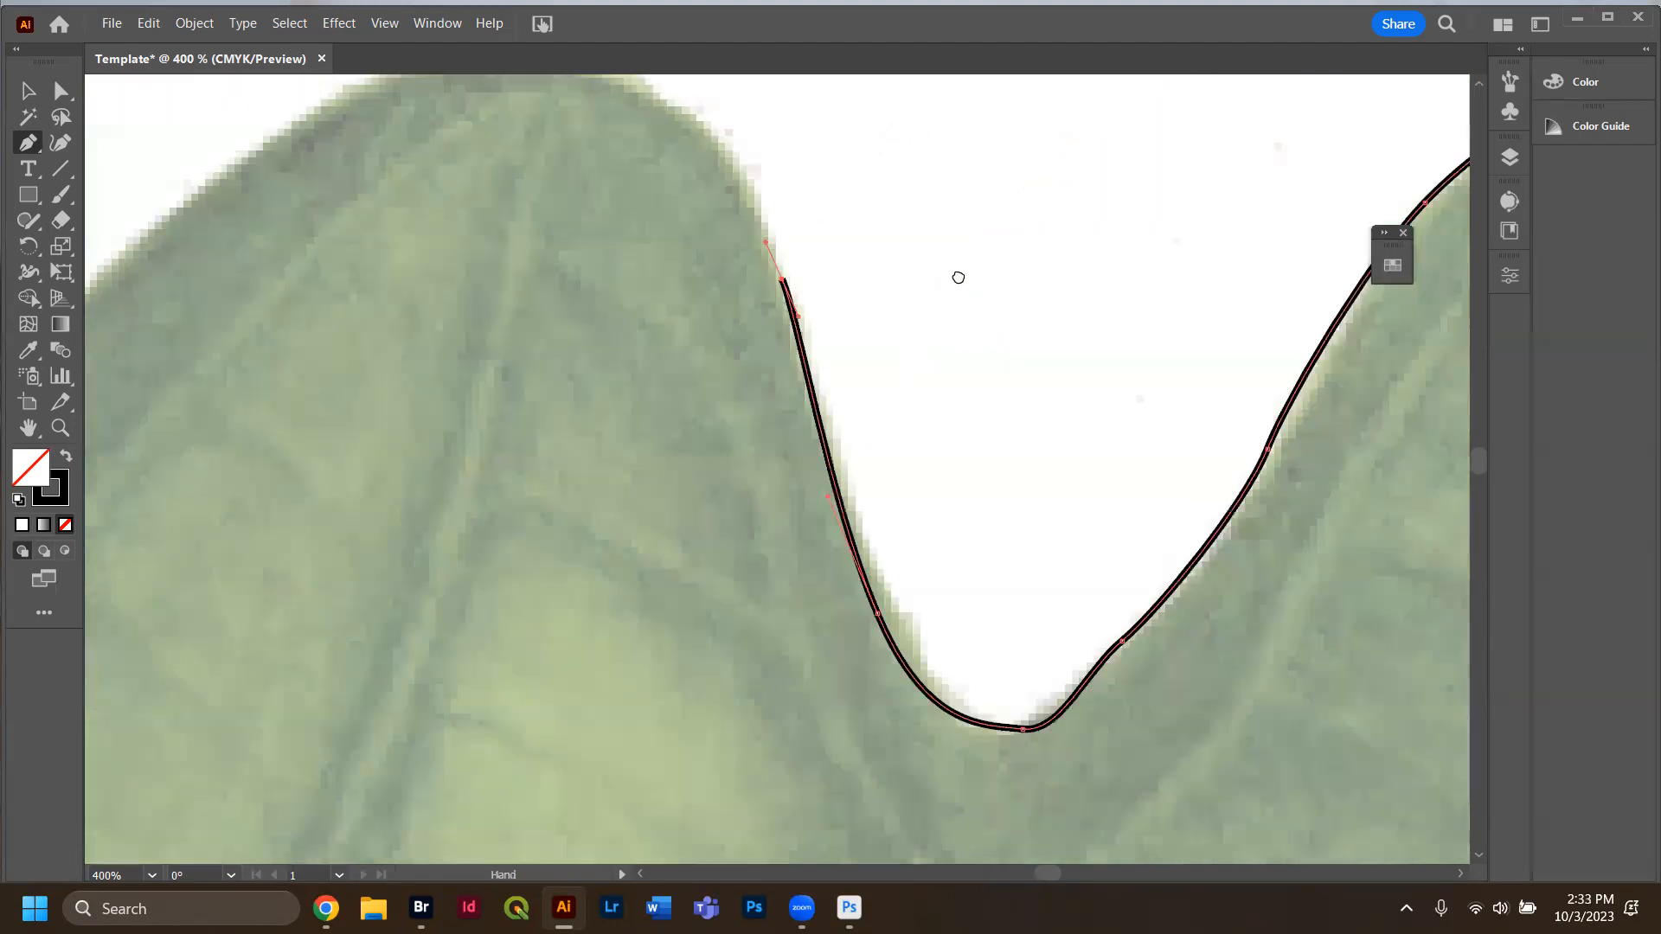
left_click_drag(928, 204, 879, 190)
left_click_drag(729, 219, 660, 252)
left_click_drag(482, 399, 421, 455)
scroll(304, 623, "down", 3)
left_click_drag(259, 561, 225, 614)
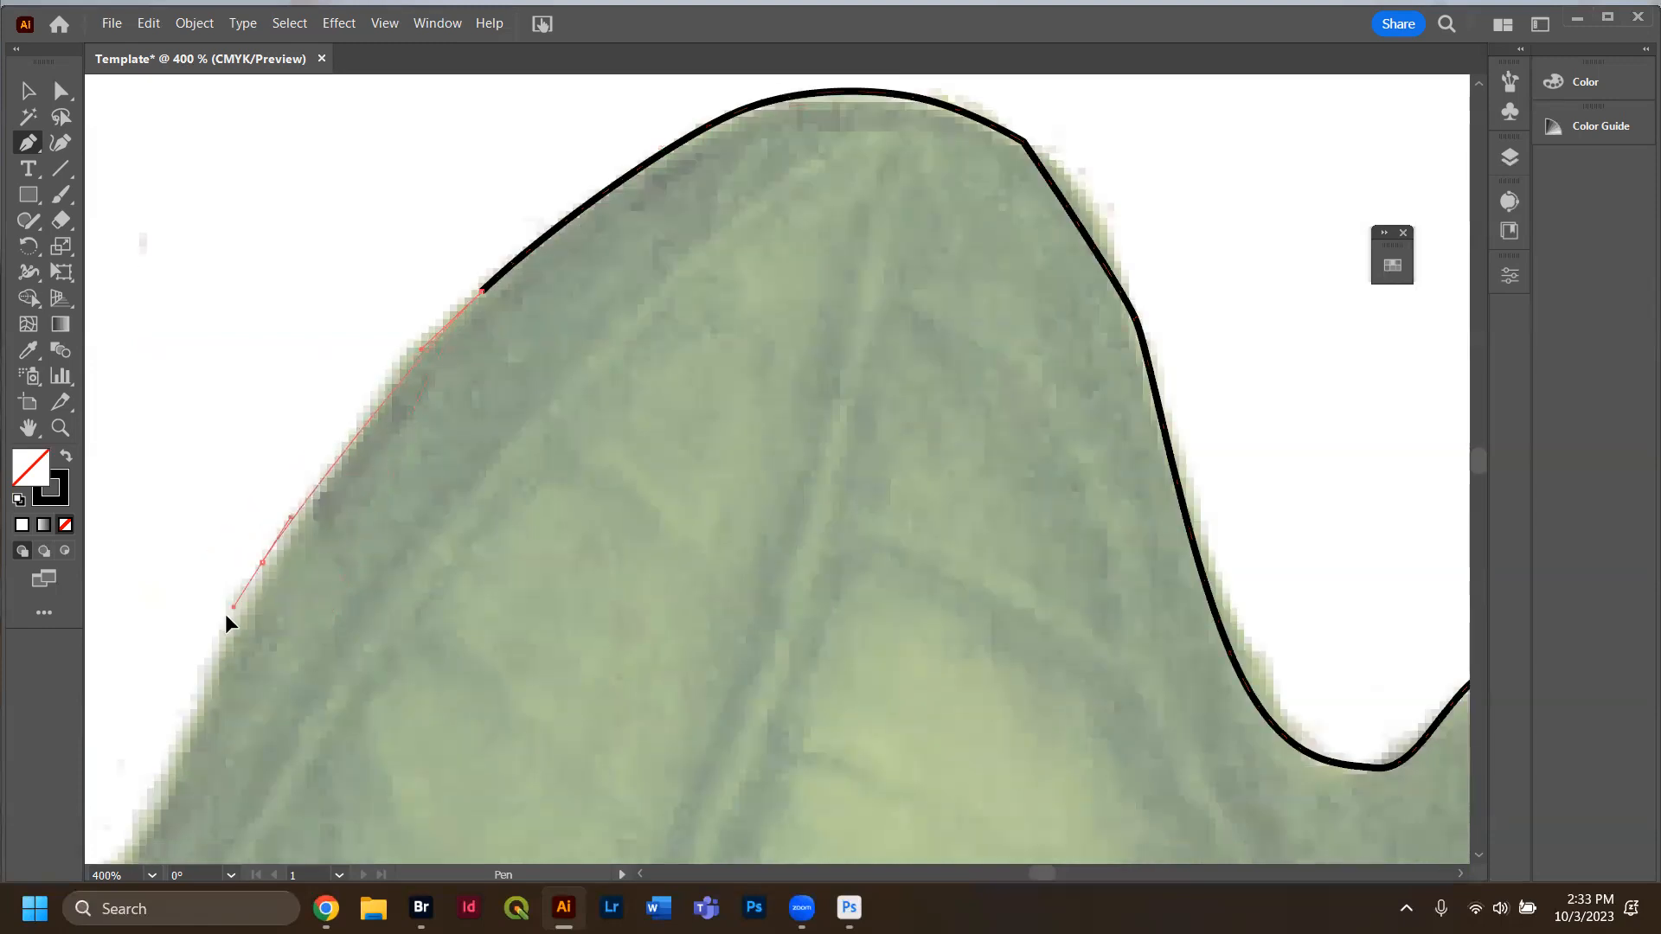
Curve through the notch below the third lobe and trace the small base lobe's top and upper outer edge.
left_click_drag(274, 705, 1122, 323)
left_click_drag(1056, 410, 976, 442)
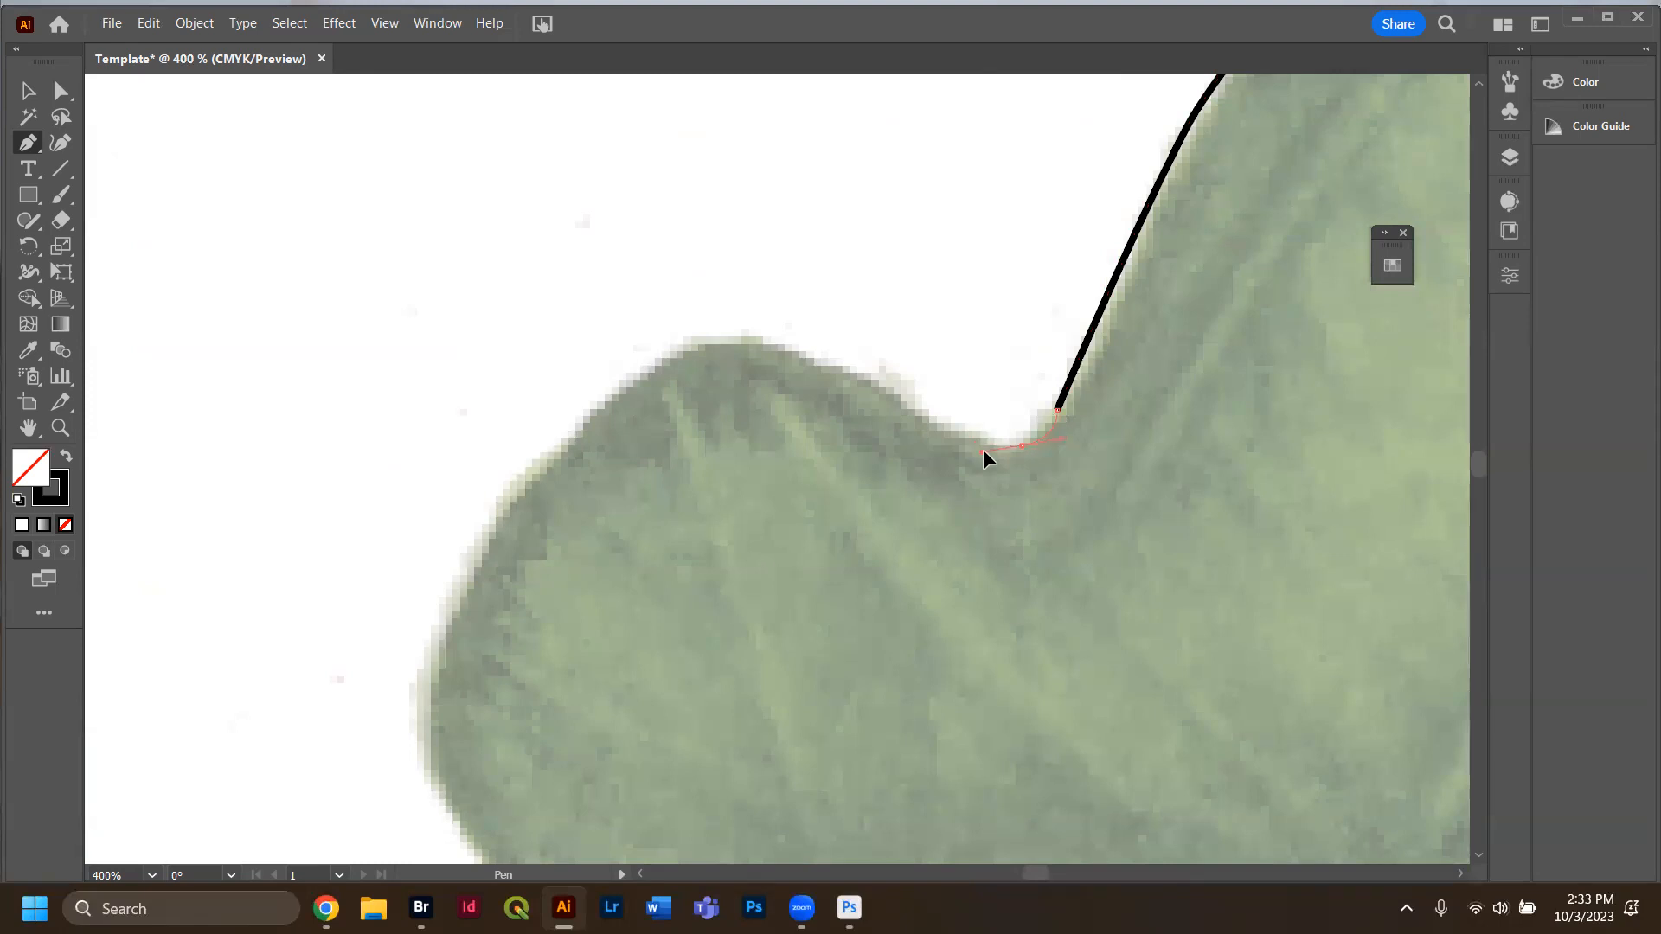
left_click_drag(857, 372, 845, 370)
left_click_drag(733, 334, 697, 340)
left_click_drag(576, 435, 543, 482)
left_click(428, 667)
Trace around the base lobe's outermost bulge, down its lower edge and around the inner corner above the stem.
scroll(467, 799, "down", 4)
left_click_drag(423, 336, 443, 389)
left_click_drag(544, 509, 554, 539)
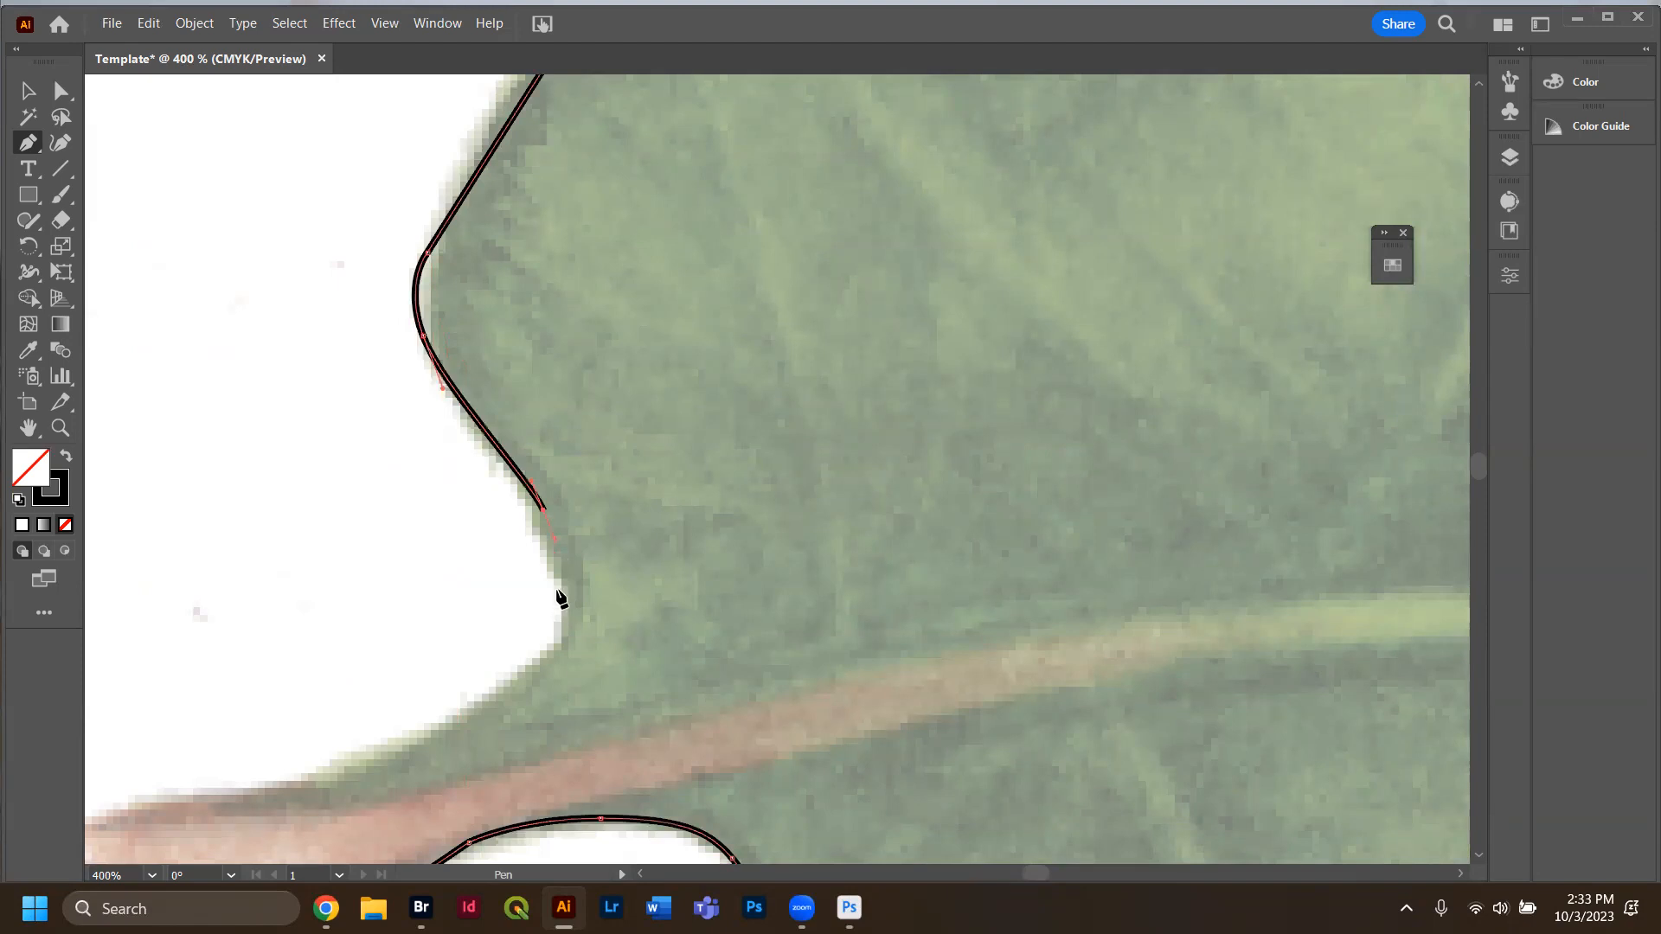
left_click(564, 610)
left_click(535, 662)
Trace the stem's upper edge and close the leaf path with a straight segment across the stem's cut end.
left_click_drag(475, 703, 247, 796)
mouse_move(118, 803)
left_mouse_down()
mouse_move(88, 820)
mouse_move(131, 820)
left_mouse_up()
scroll(167, 795, "down", 1)
scroll(169, 791, "down", 3)
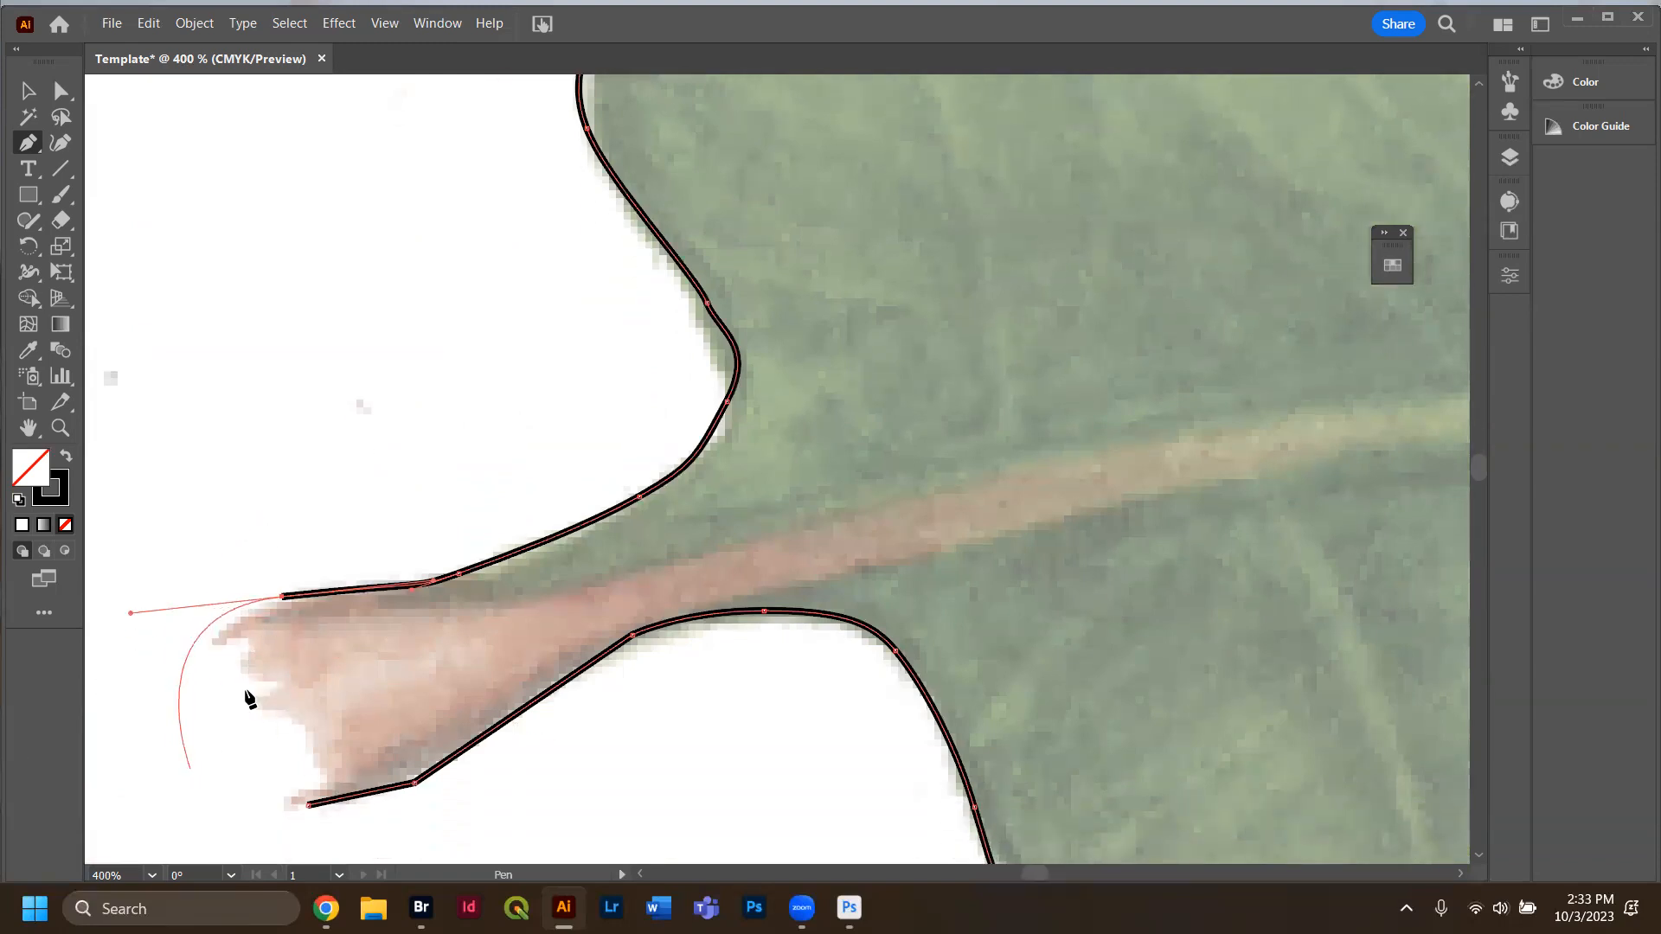
key("Escape")
left_click(282, 597)
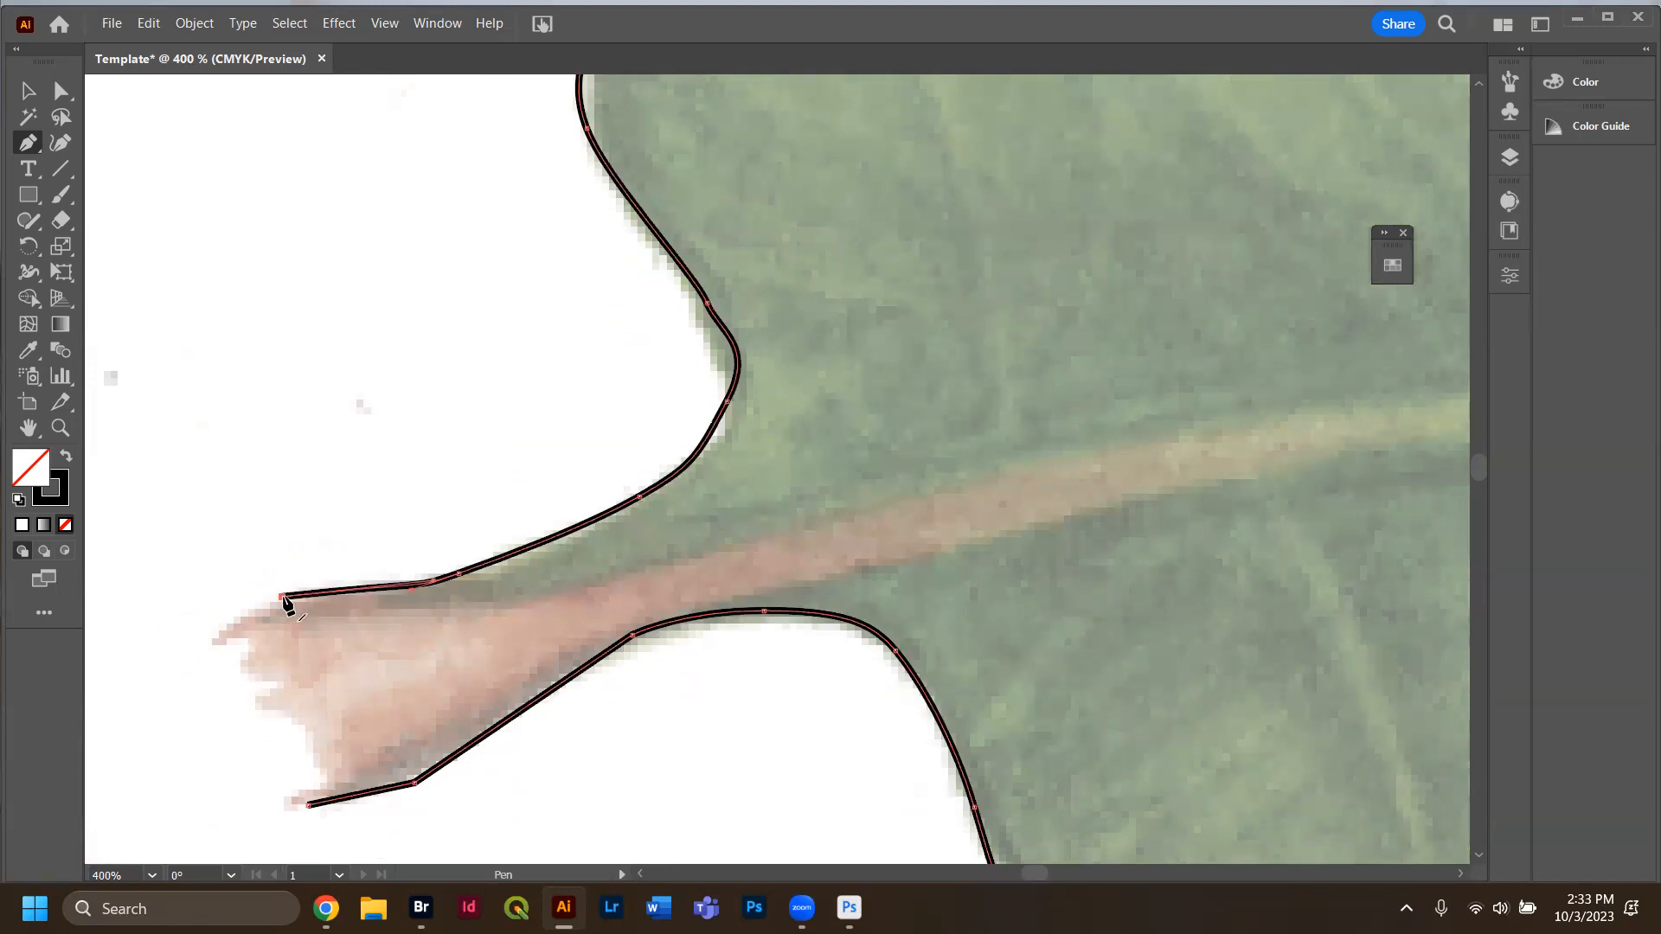
left_click(309, 804)
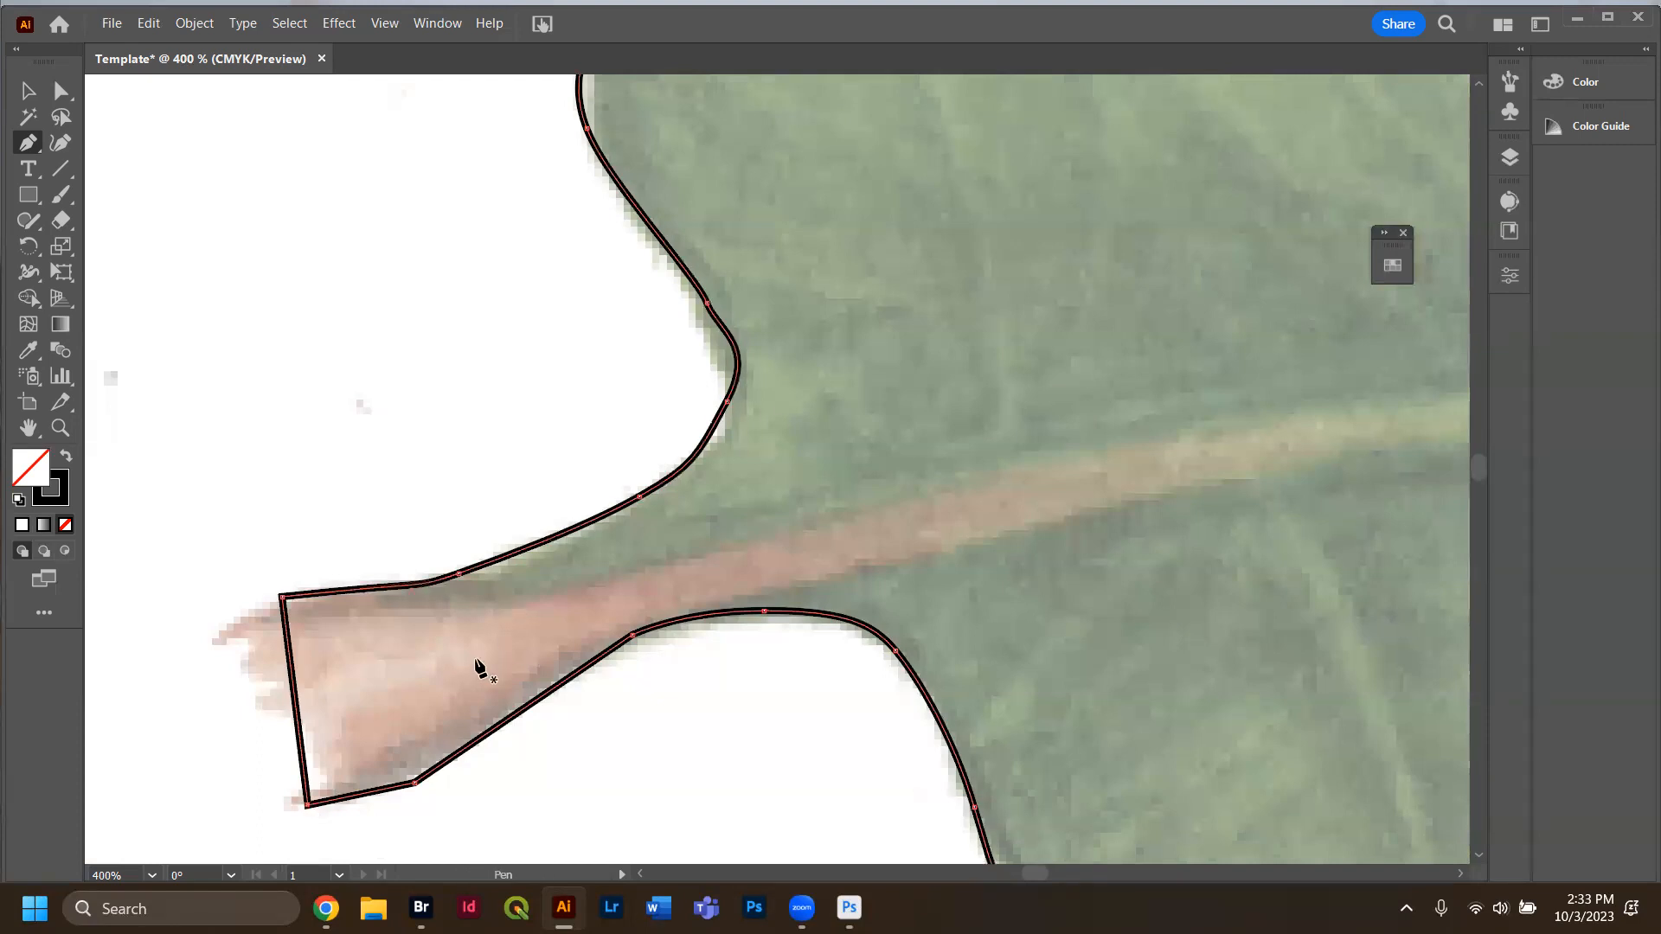
Zoom out to 50% and review the whole closed leaf outline both selected and deselected.
left_click(152, 875)
left_click(220, 535)
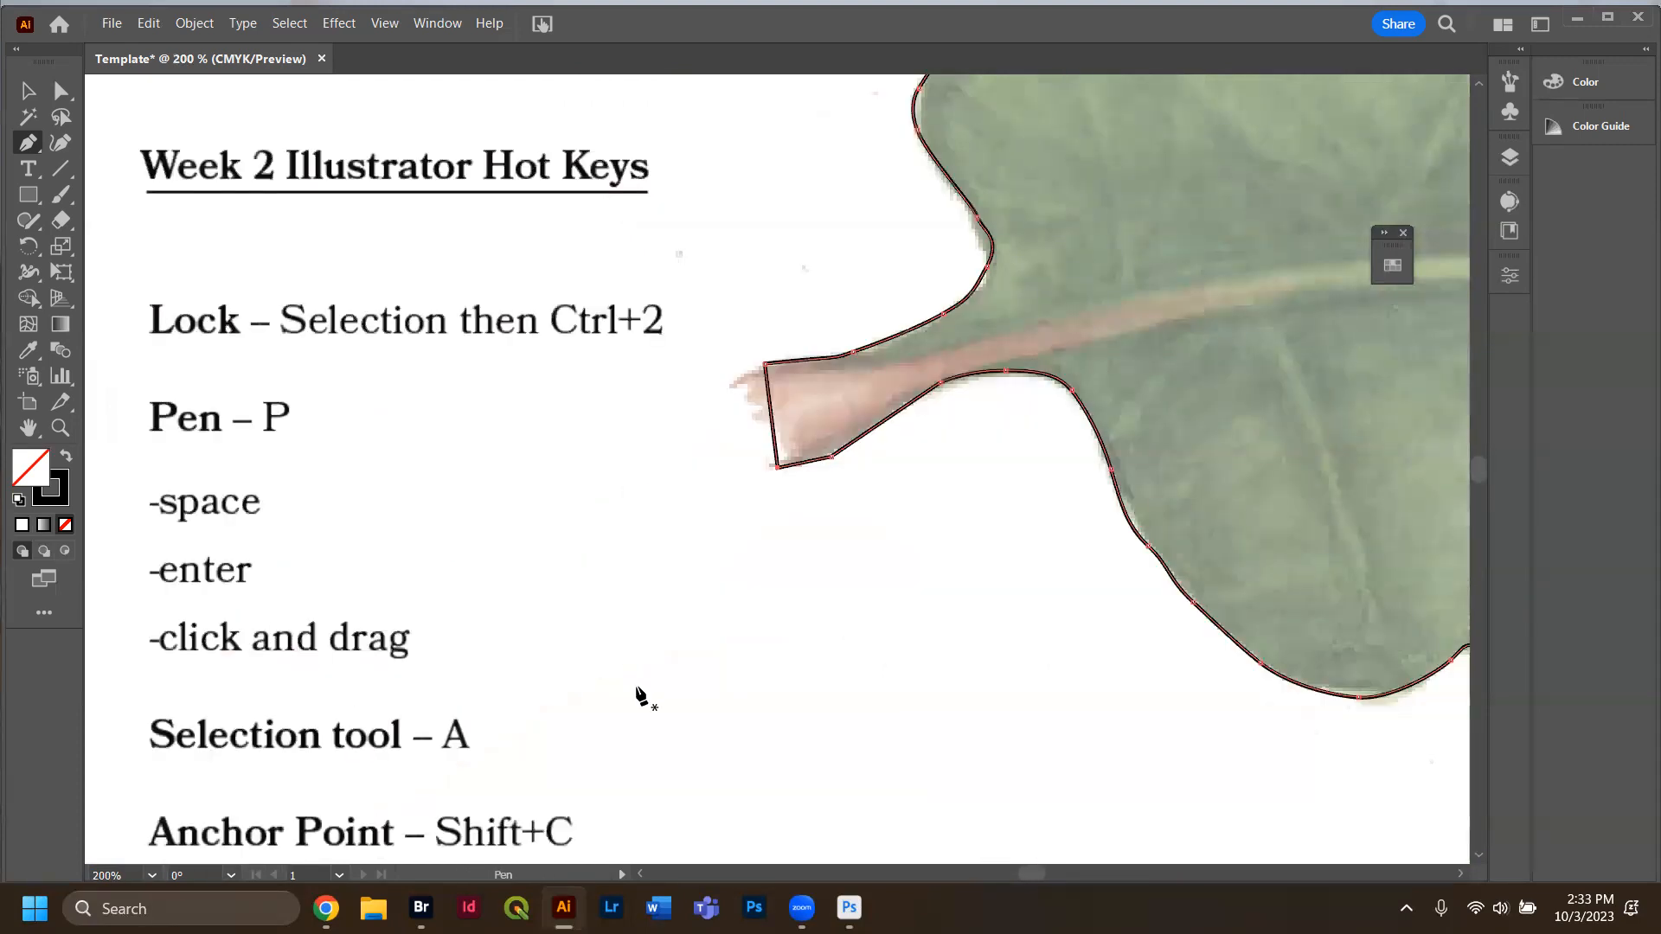
mouse_move(1032, 874)
left_mouse_down()
mouse_move(1095, 887)
mouse_move(1060, 879)
left_mouse_up()
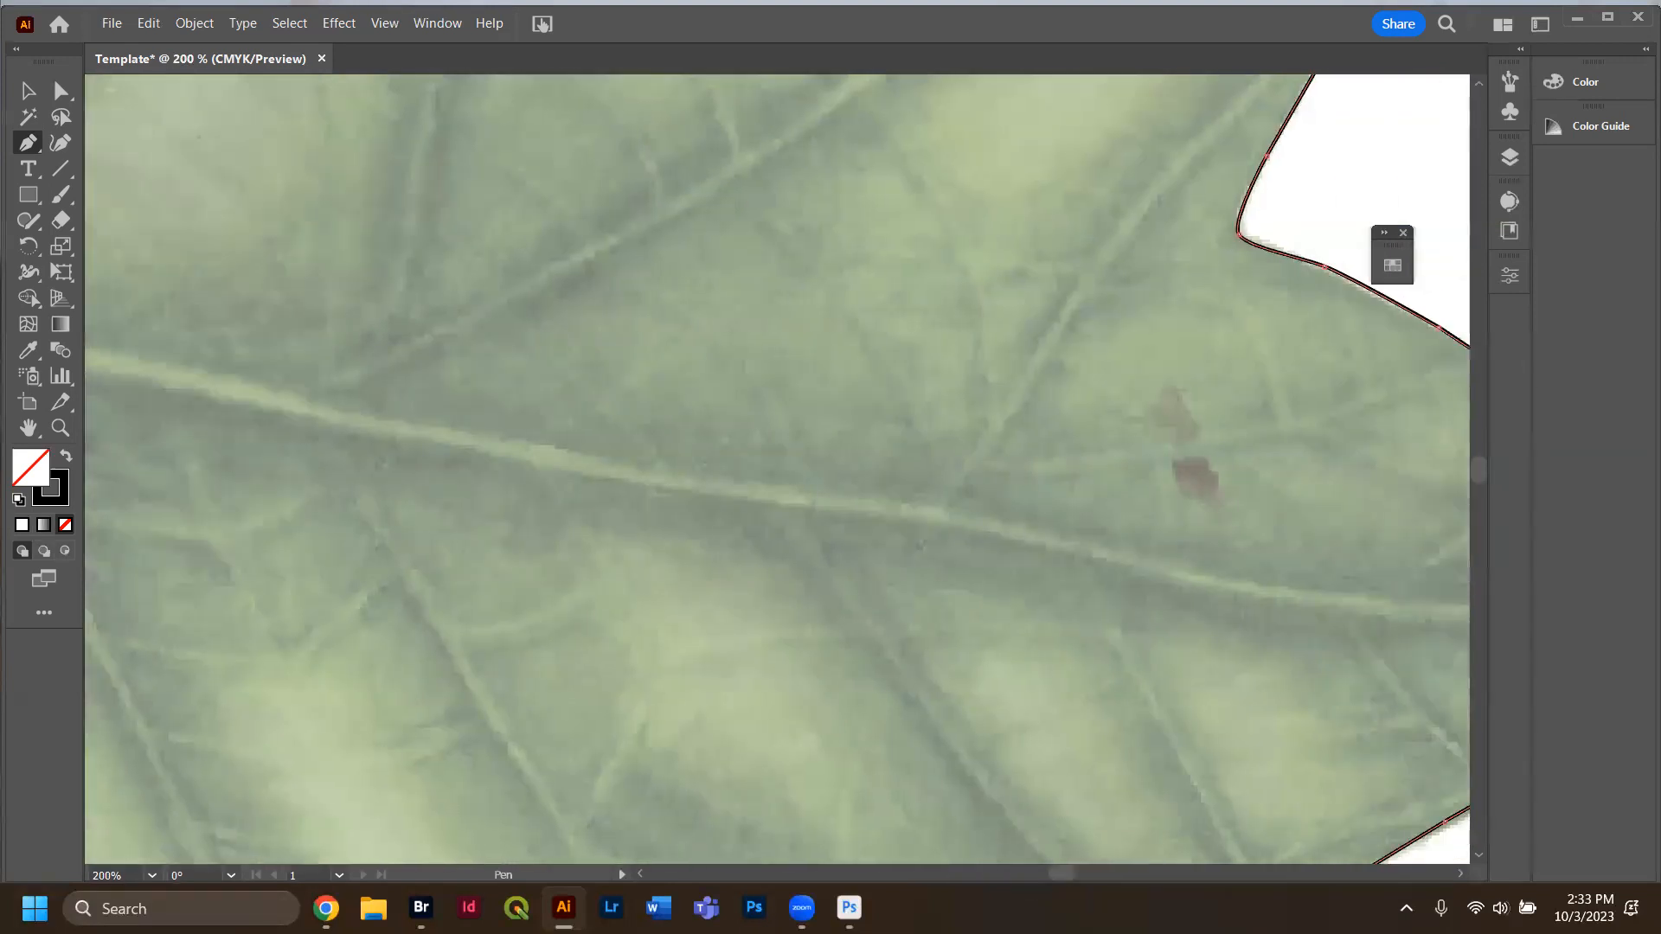
left_click(153, 876)
left_click(185, 624)
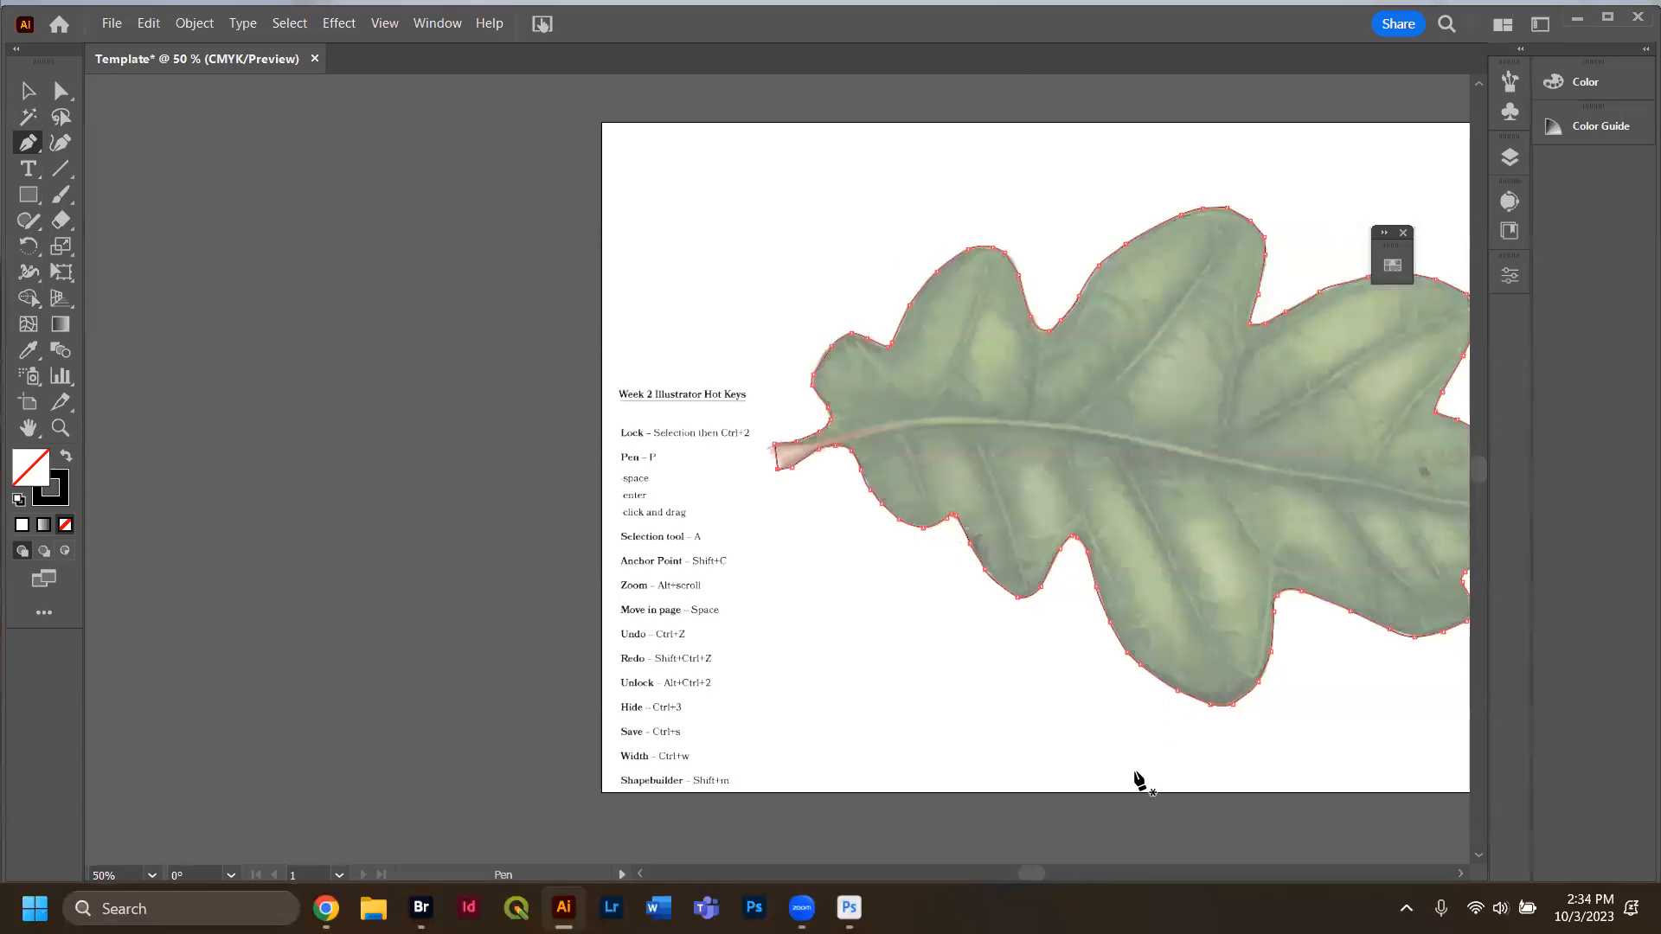
left_click_drag(1029, 875, 1041, 879)
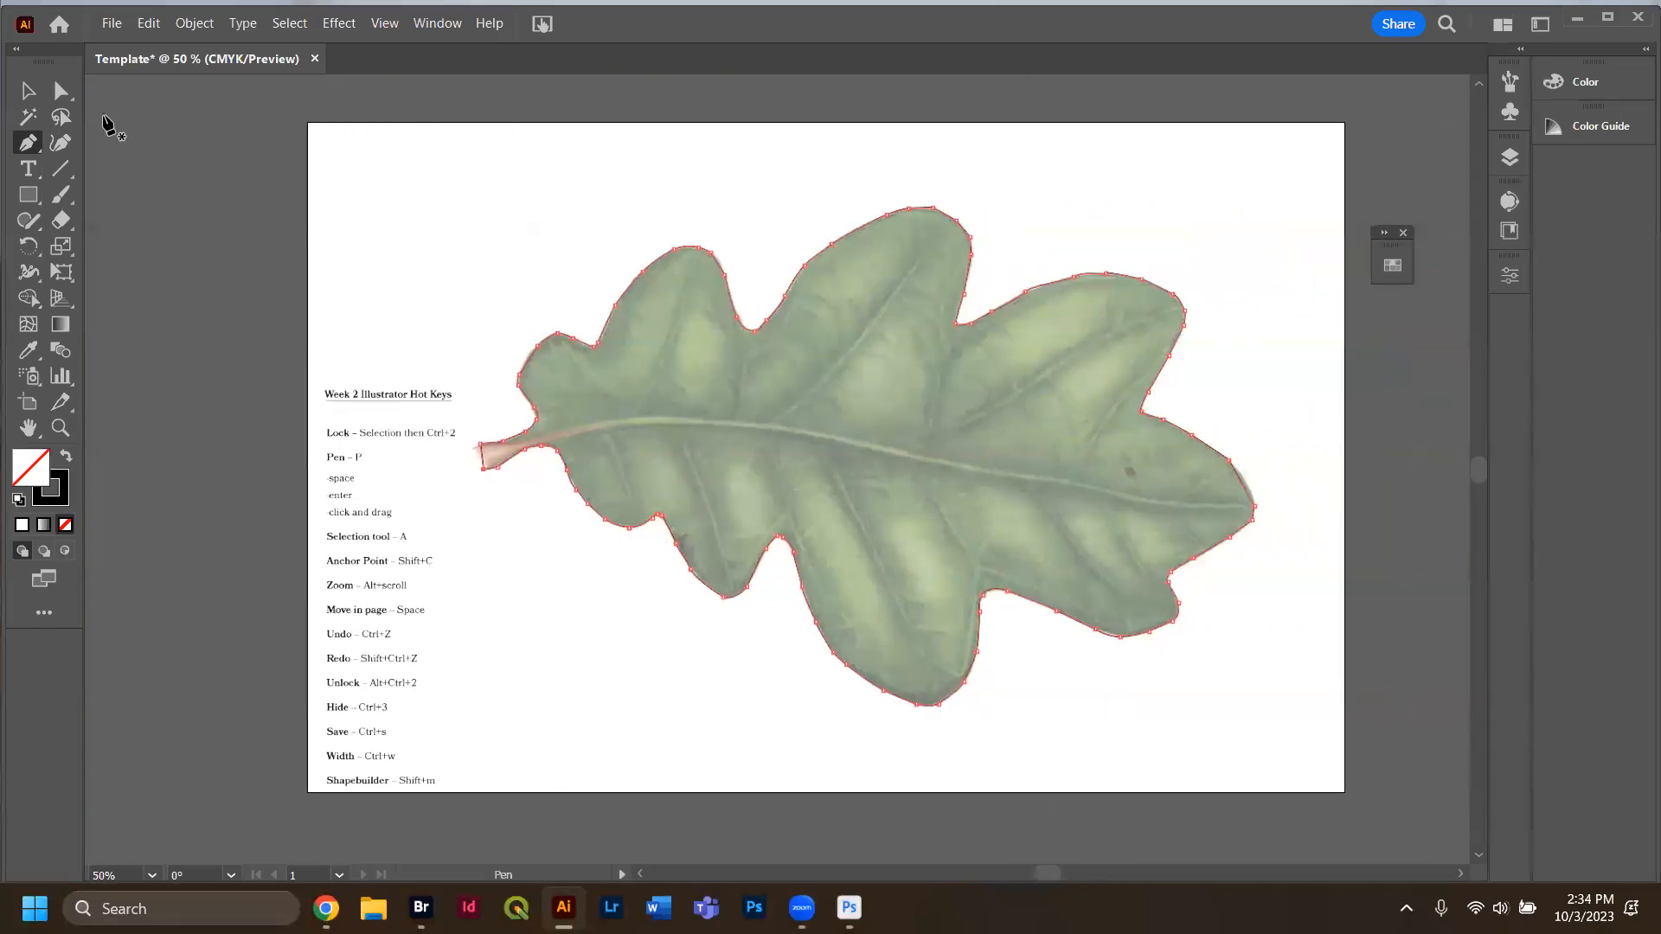
left_click(28, 90)
left_click(562, 346)
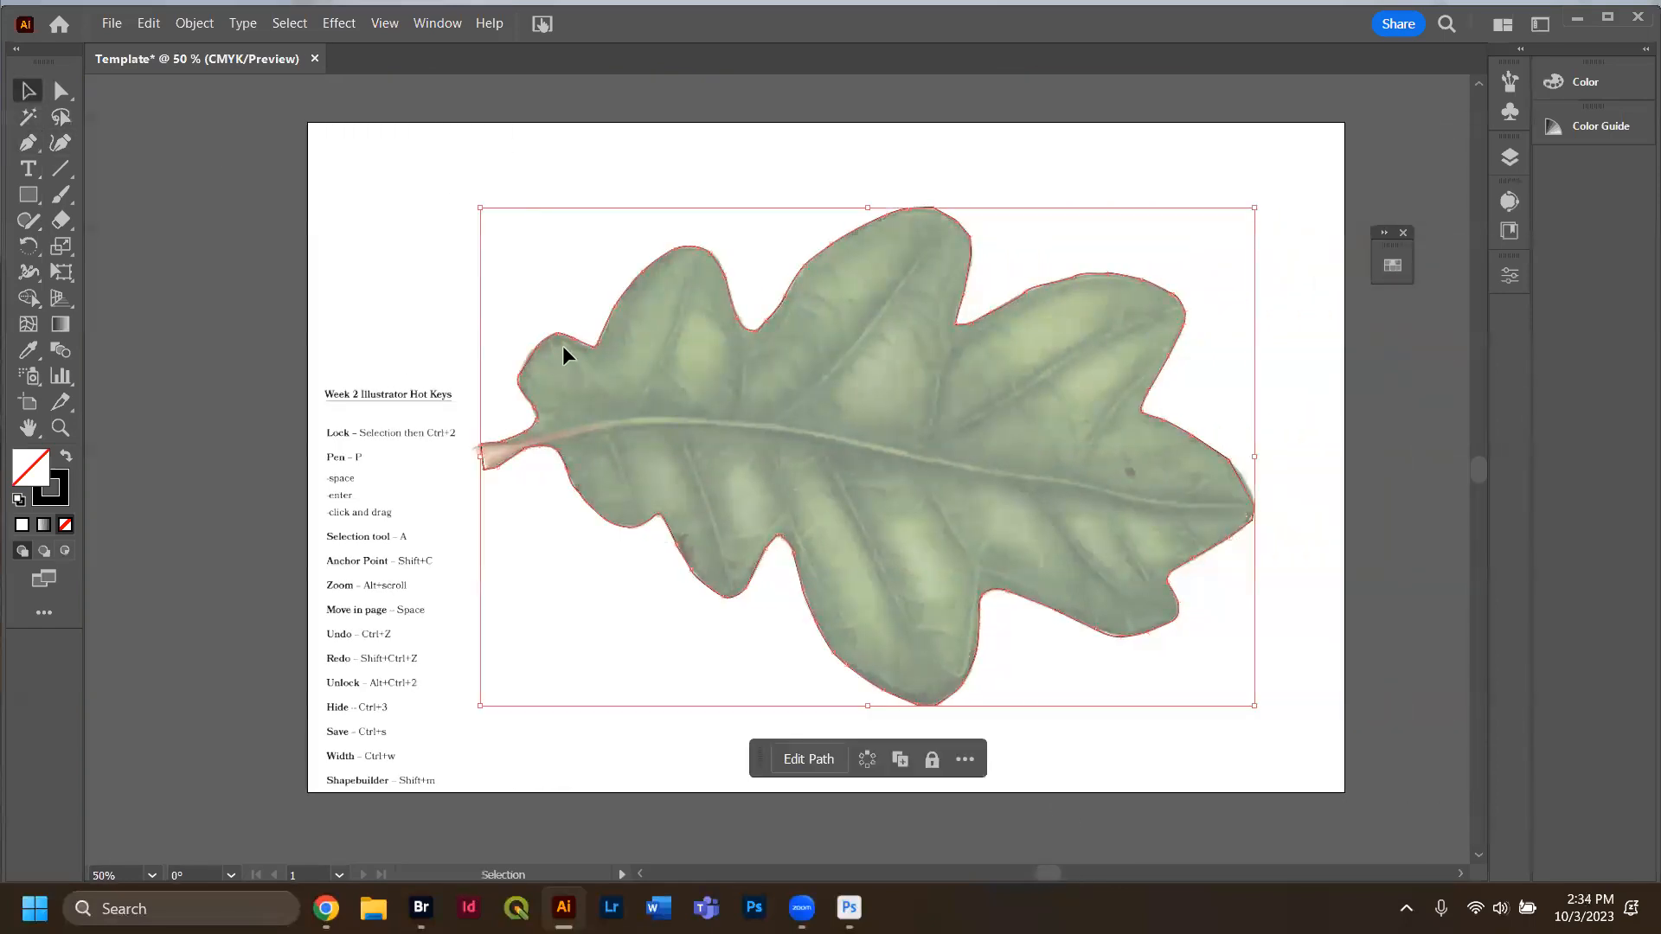
left_click(338, 239)
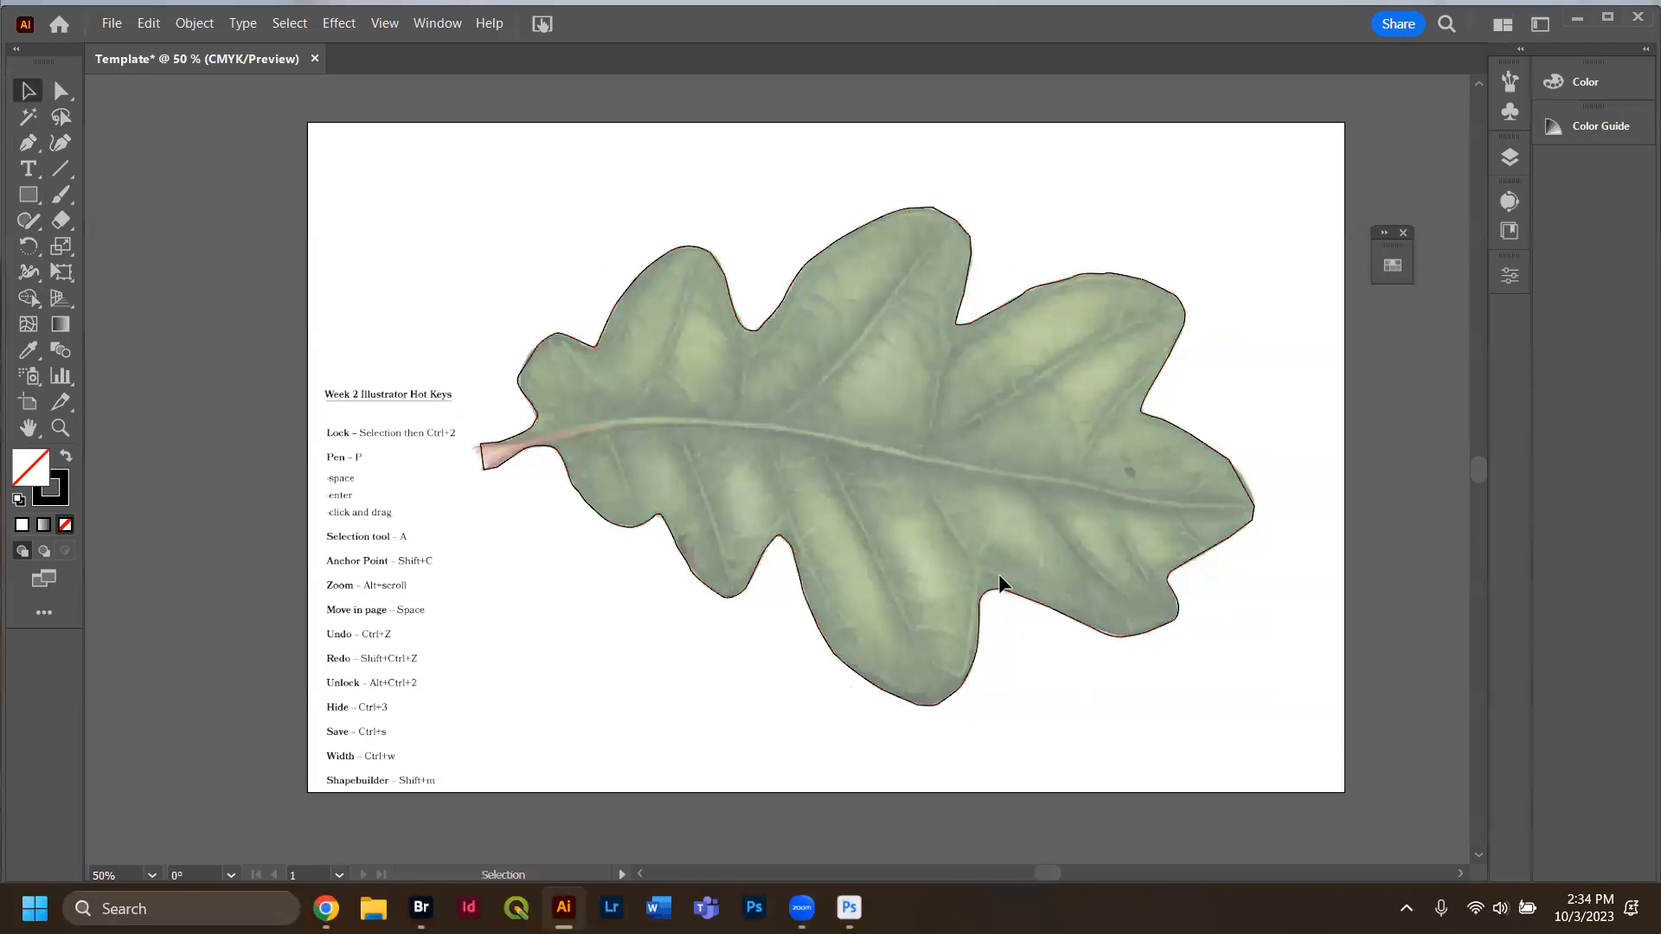
Inspect the leaf outline's fill and stroke properties, then deselect it.
left_click(957, 687)
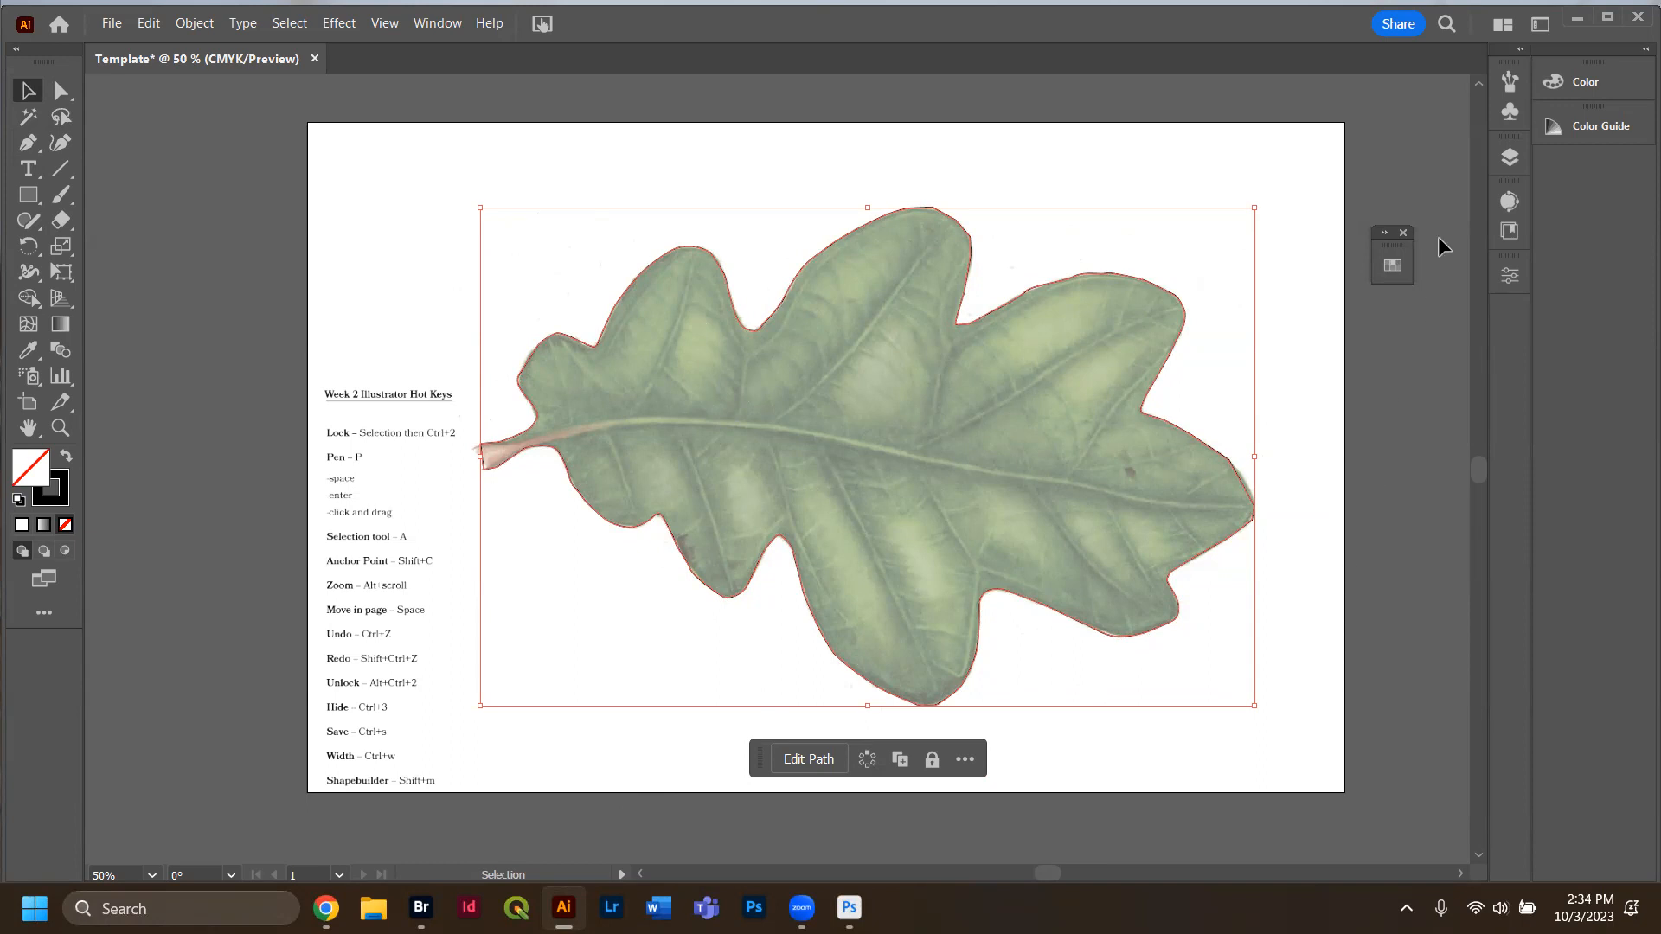
left_click(1512, 279)
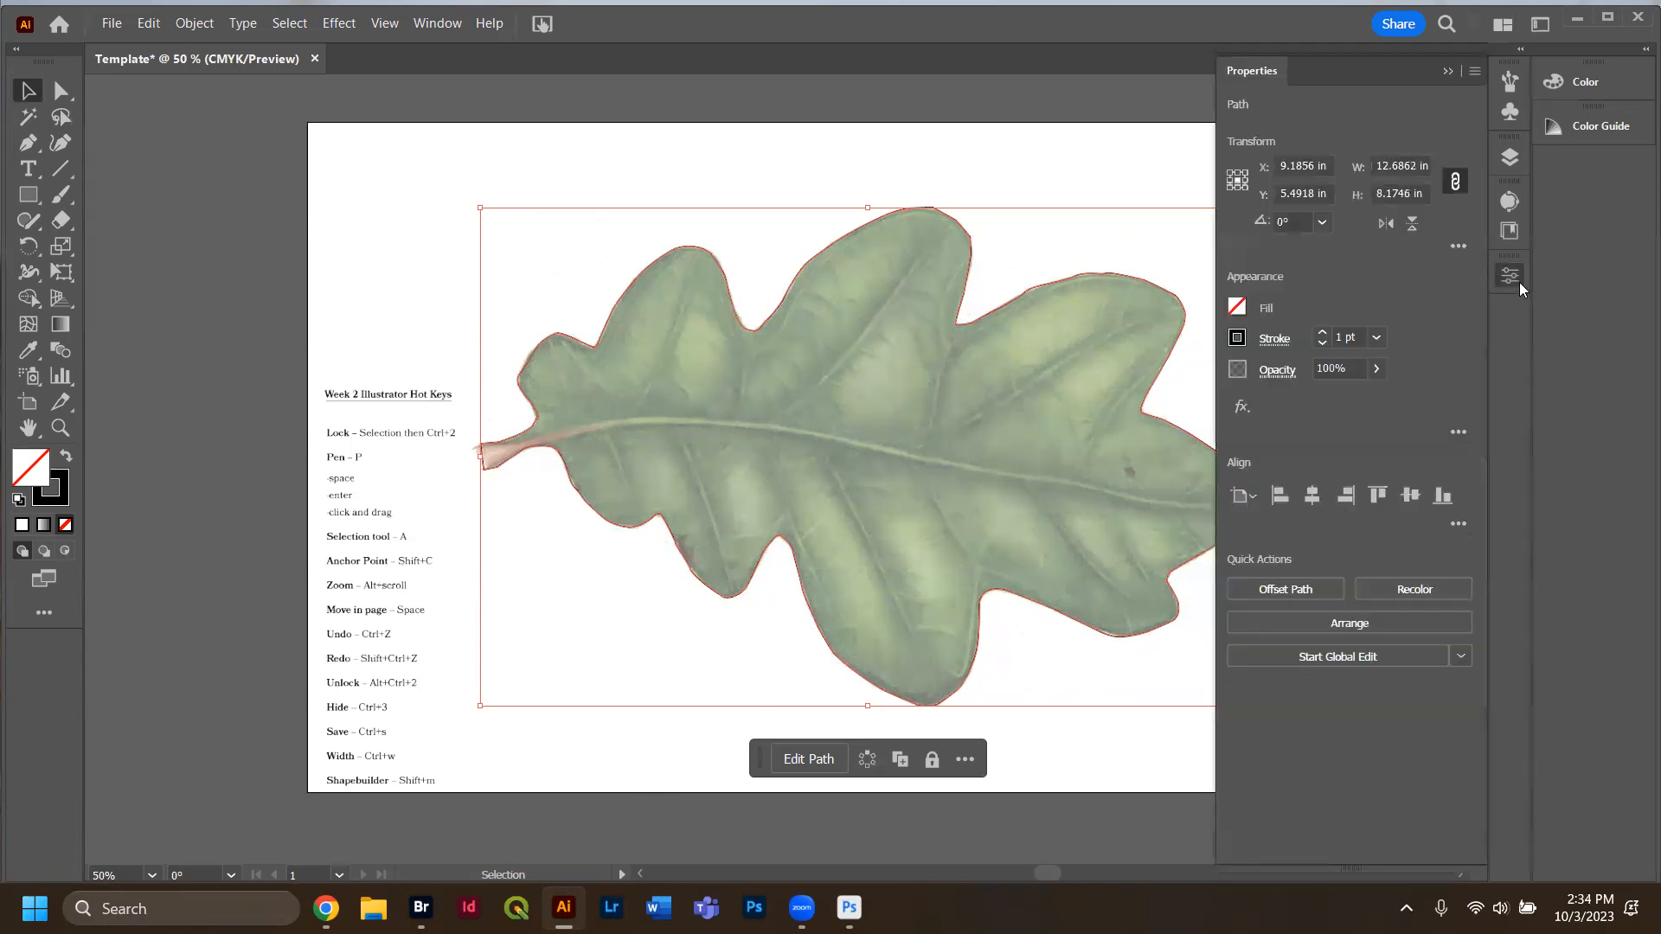
left_click(1518, 282)
left_click(699, 151)
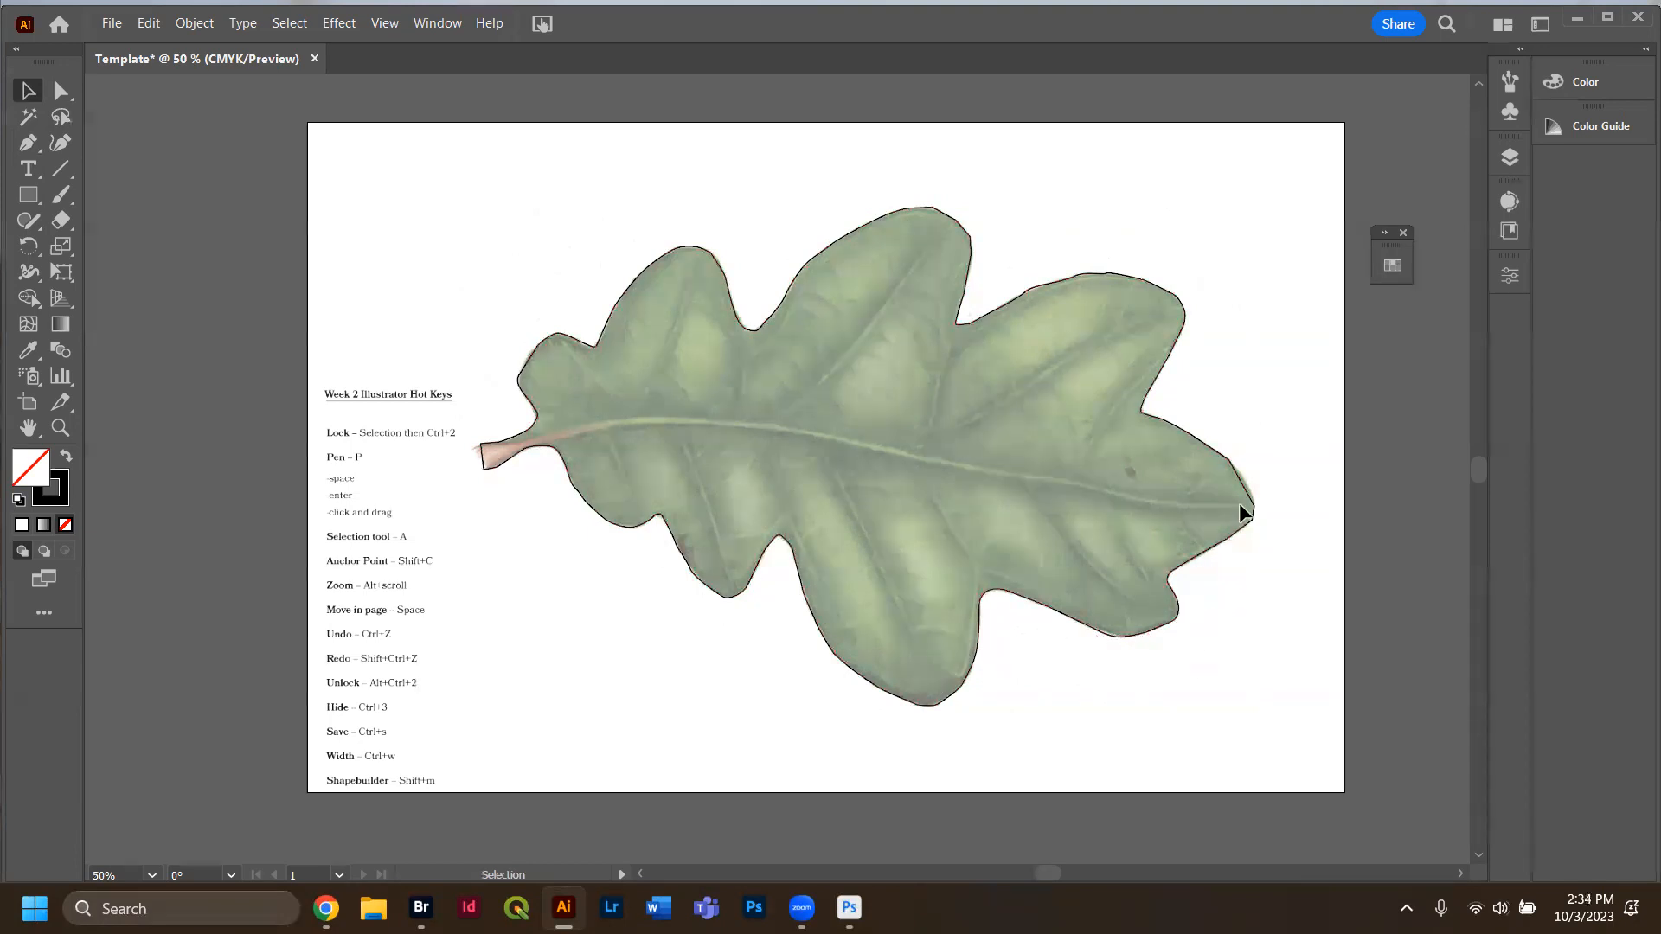
Duplicate the leaf outline, scale the copy down to a small icon and place it in the artboard's upper-left corner.
left_click(902, 699)
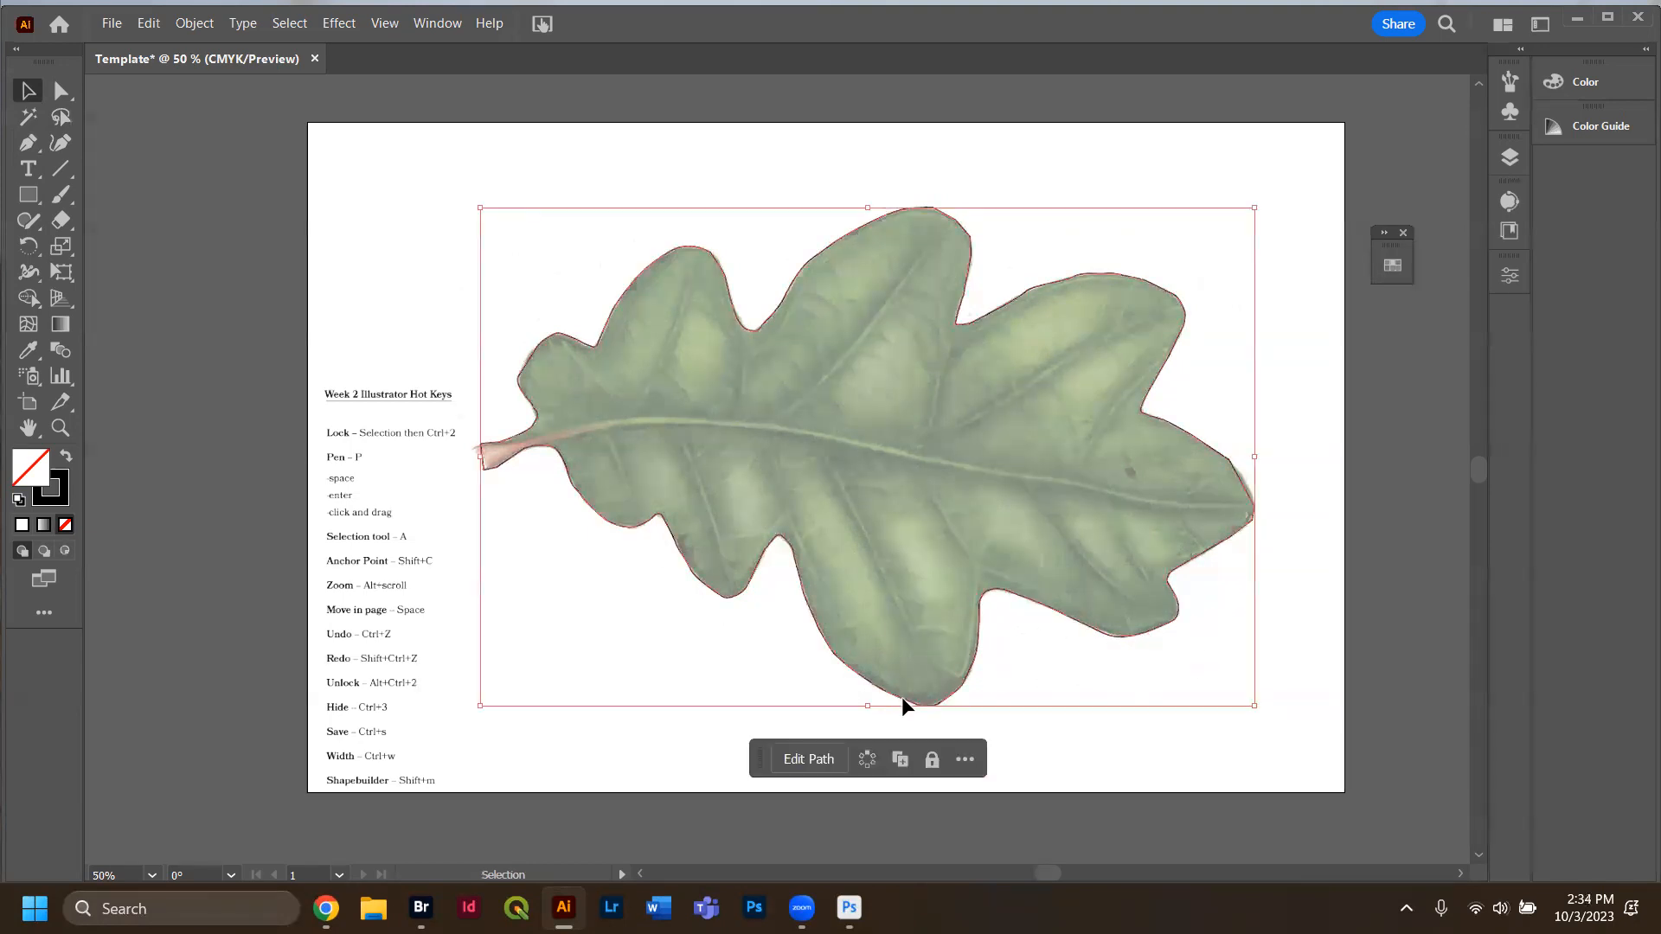
left_click(1291, 698)
left_click_drag(1279, 698, 1135, 561)
key("a")
key("v")
left_click_drag(922, 666, 849, 126)
left_click_drag(1122, 259, 380, 189)
left_click(467, 159)
left_click(407, 222)
left_click(357, 199)
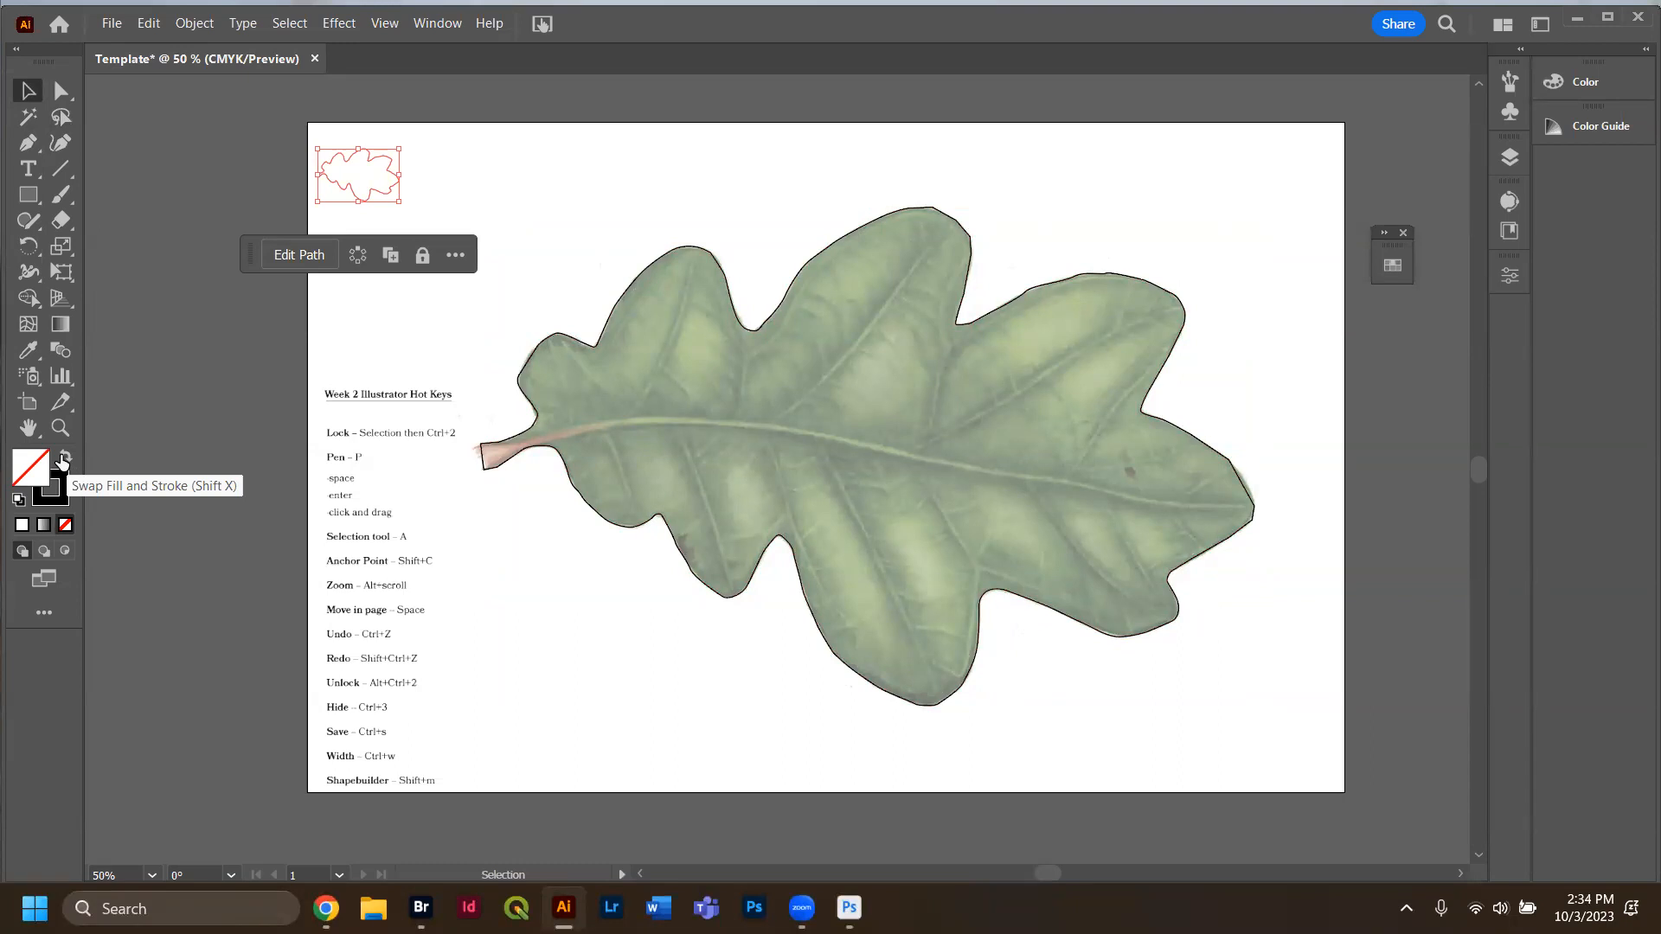
Swap the small leaf's fill and stroke to make it solid black, and rotate it upright with the stem pointing down.
left_click(63, 459)
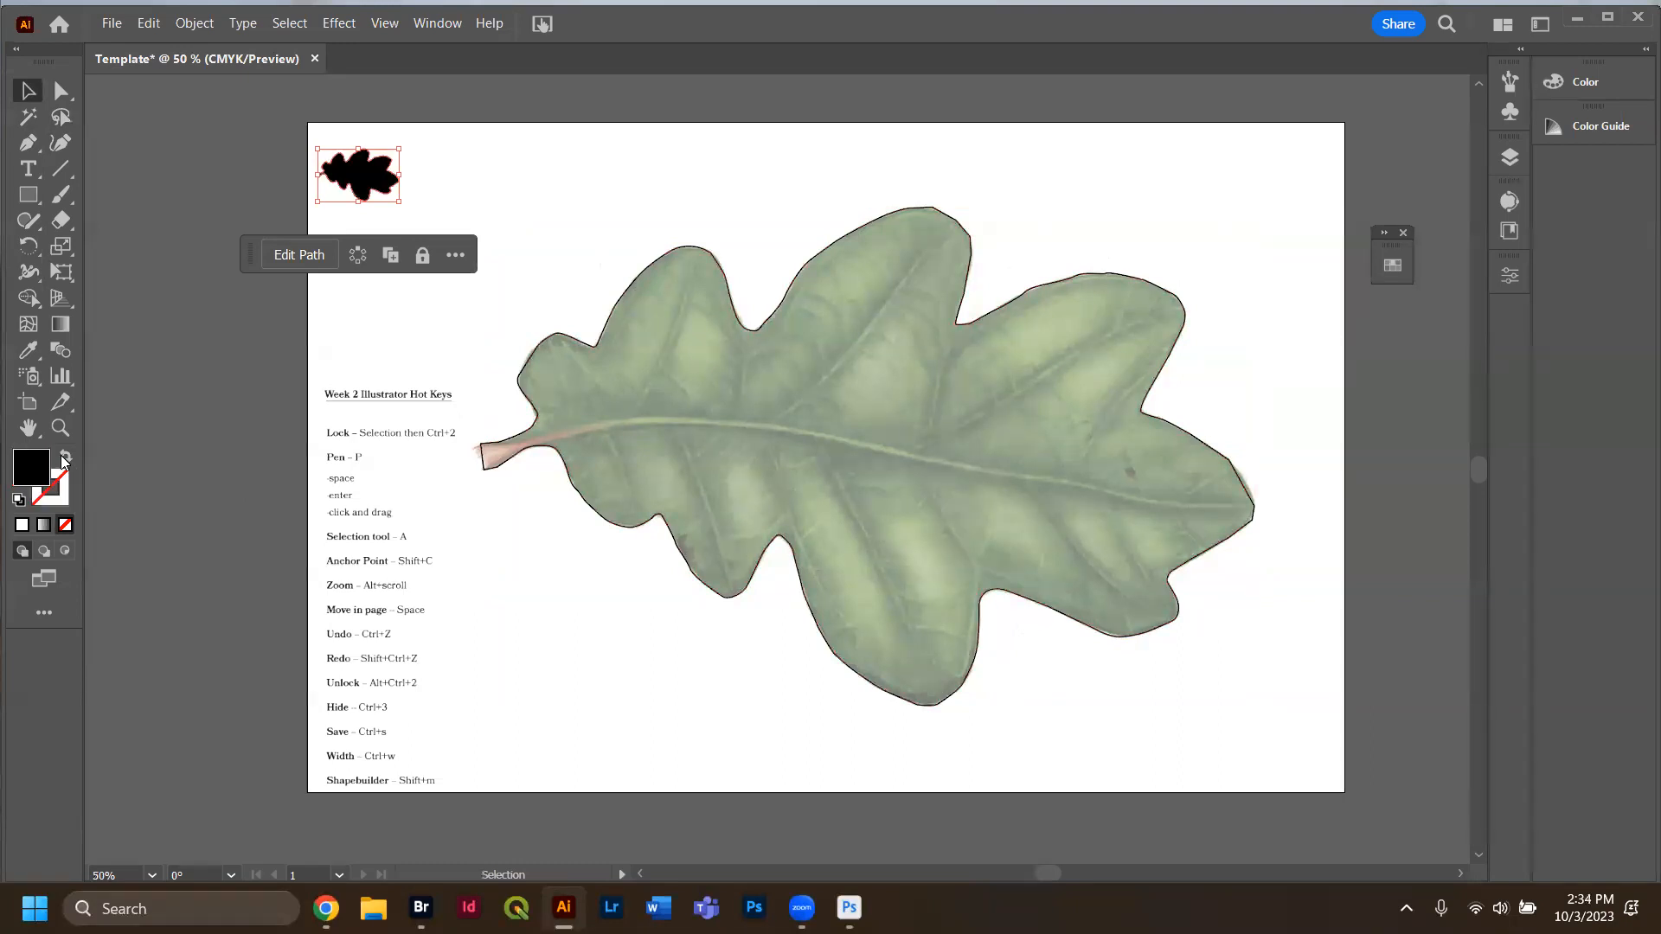
left_click(147, 381)
left_click(387, 177)
left_click_drag(312, 207, 418, 344)
left_click(442, 229)
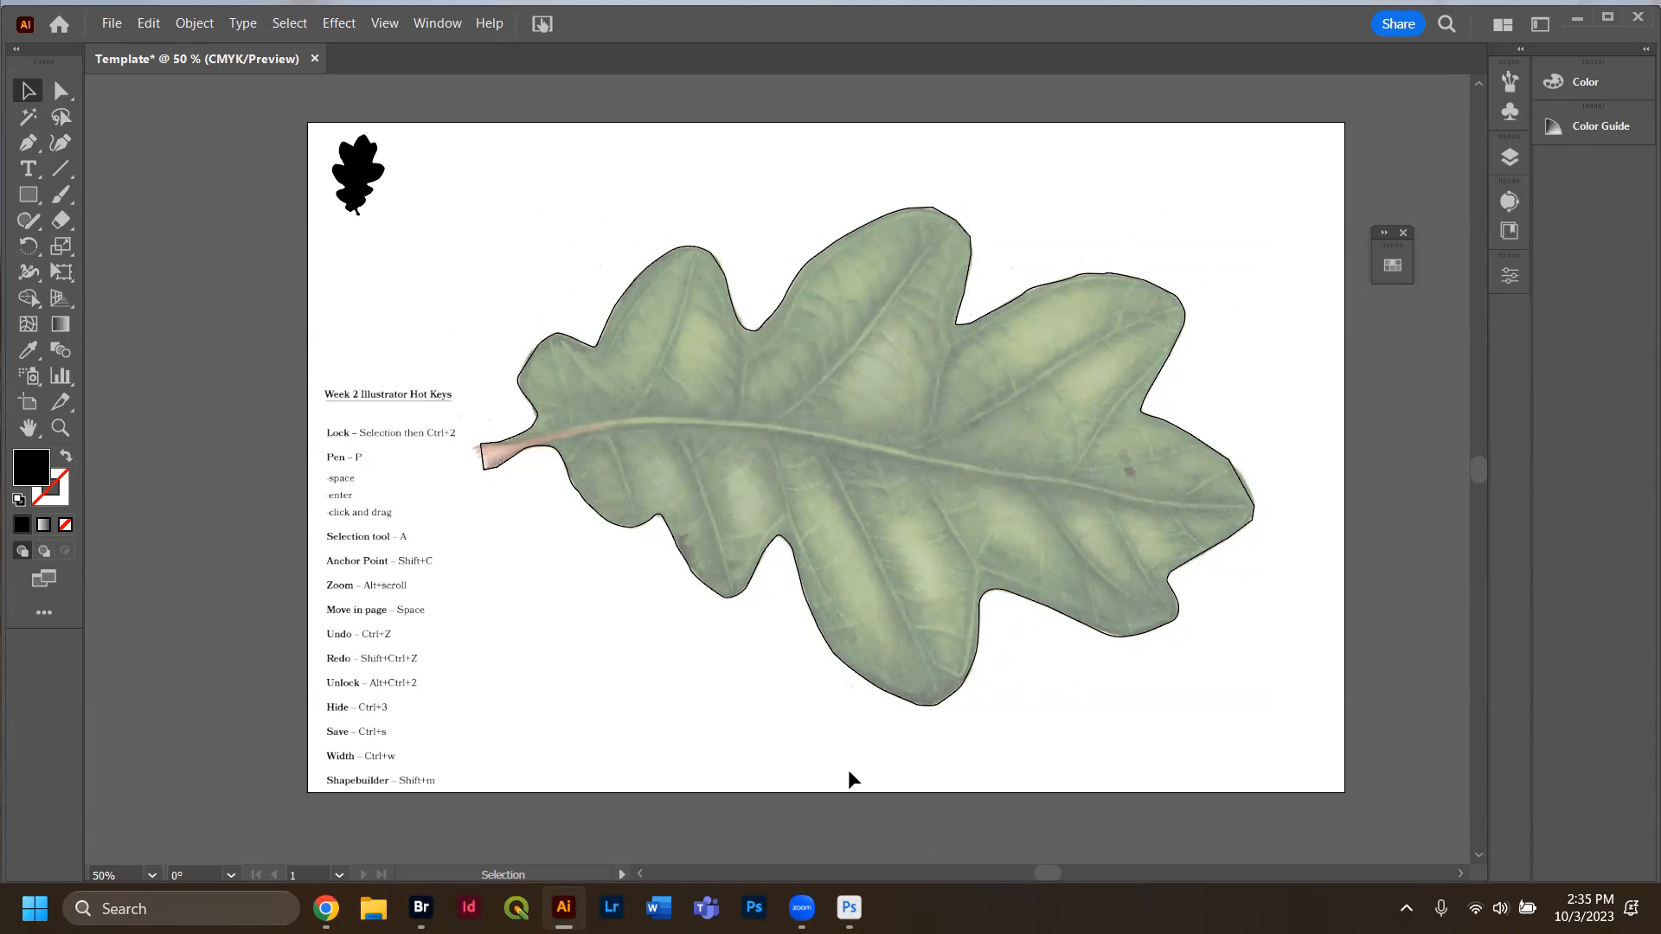
Select the large leaf's outline with the Direct Selection tool so that its anchor points can be edited.
left_click_drag(1039, 872, 1048, 872)
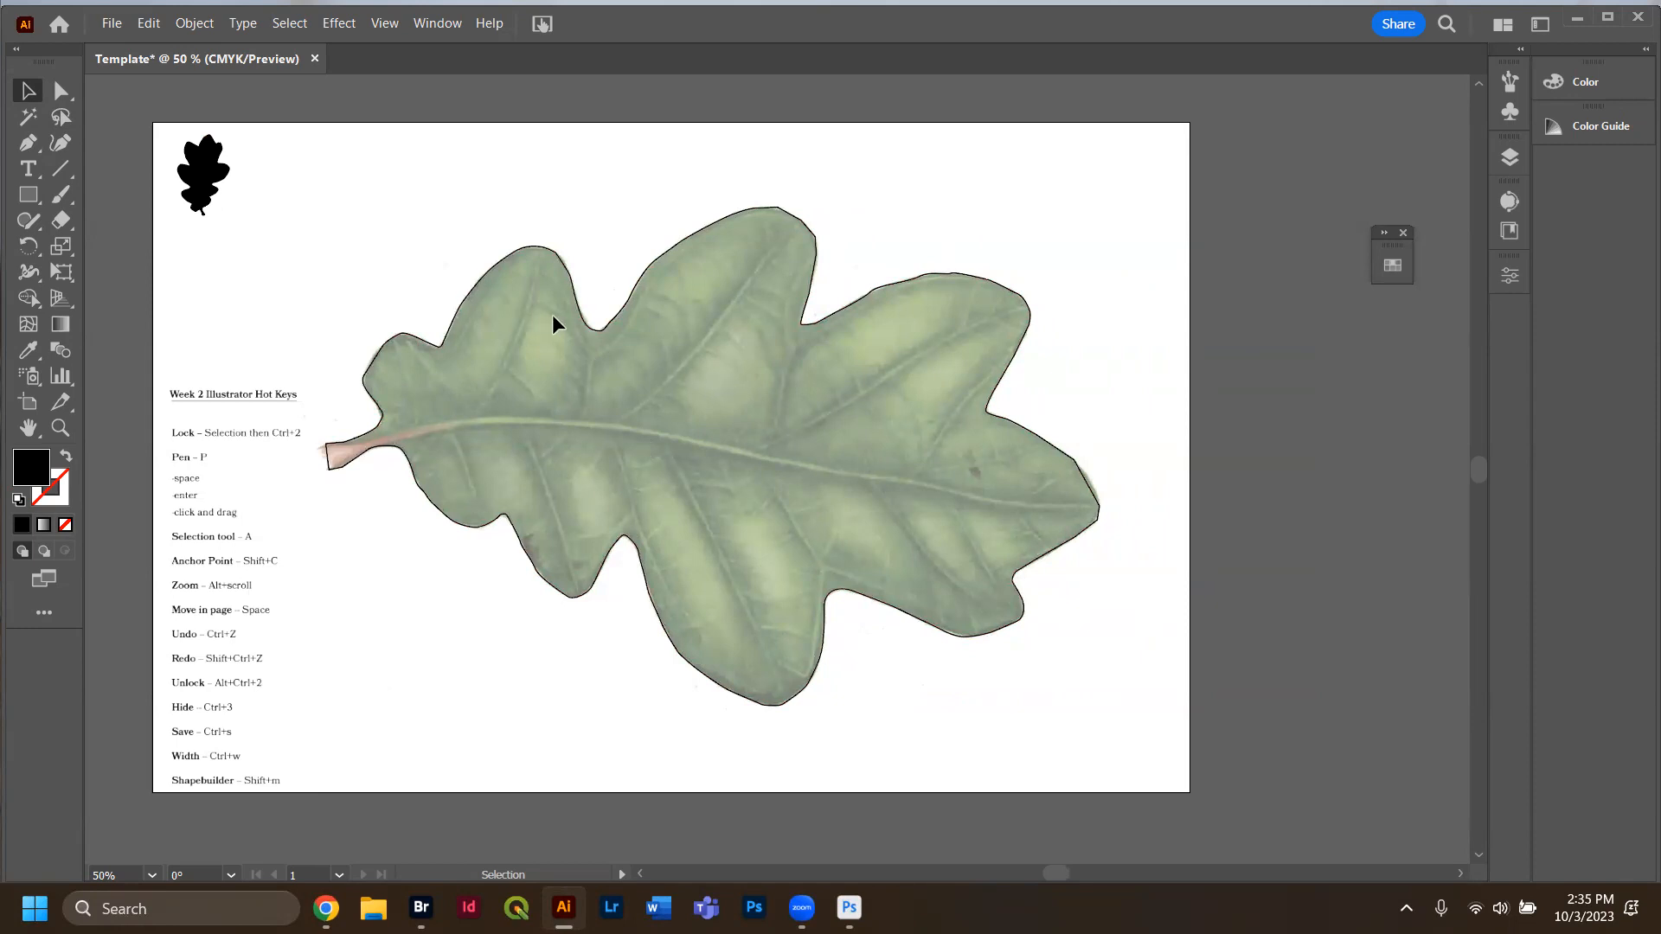
left_click(61, 428)
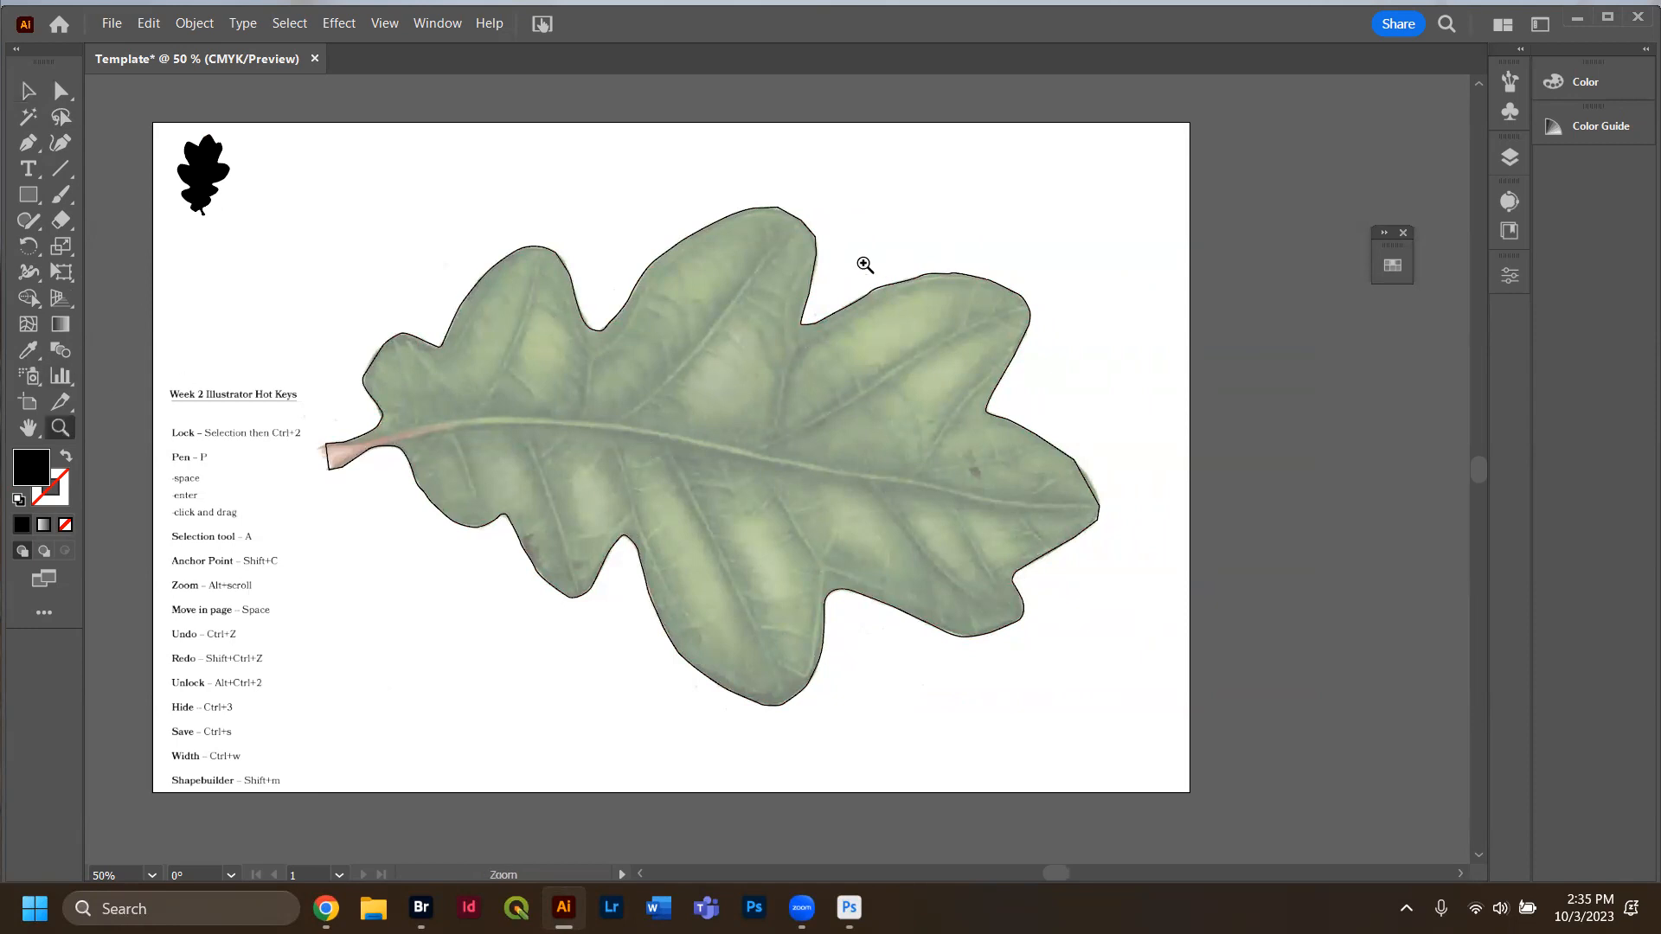
left_click(781, 252)
scroll(778, 429, "down", 1)
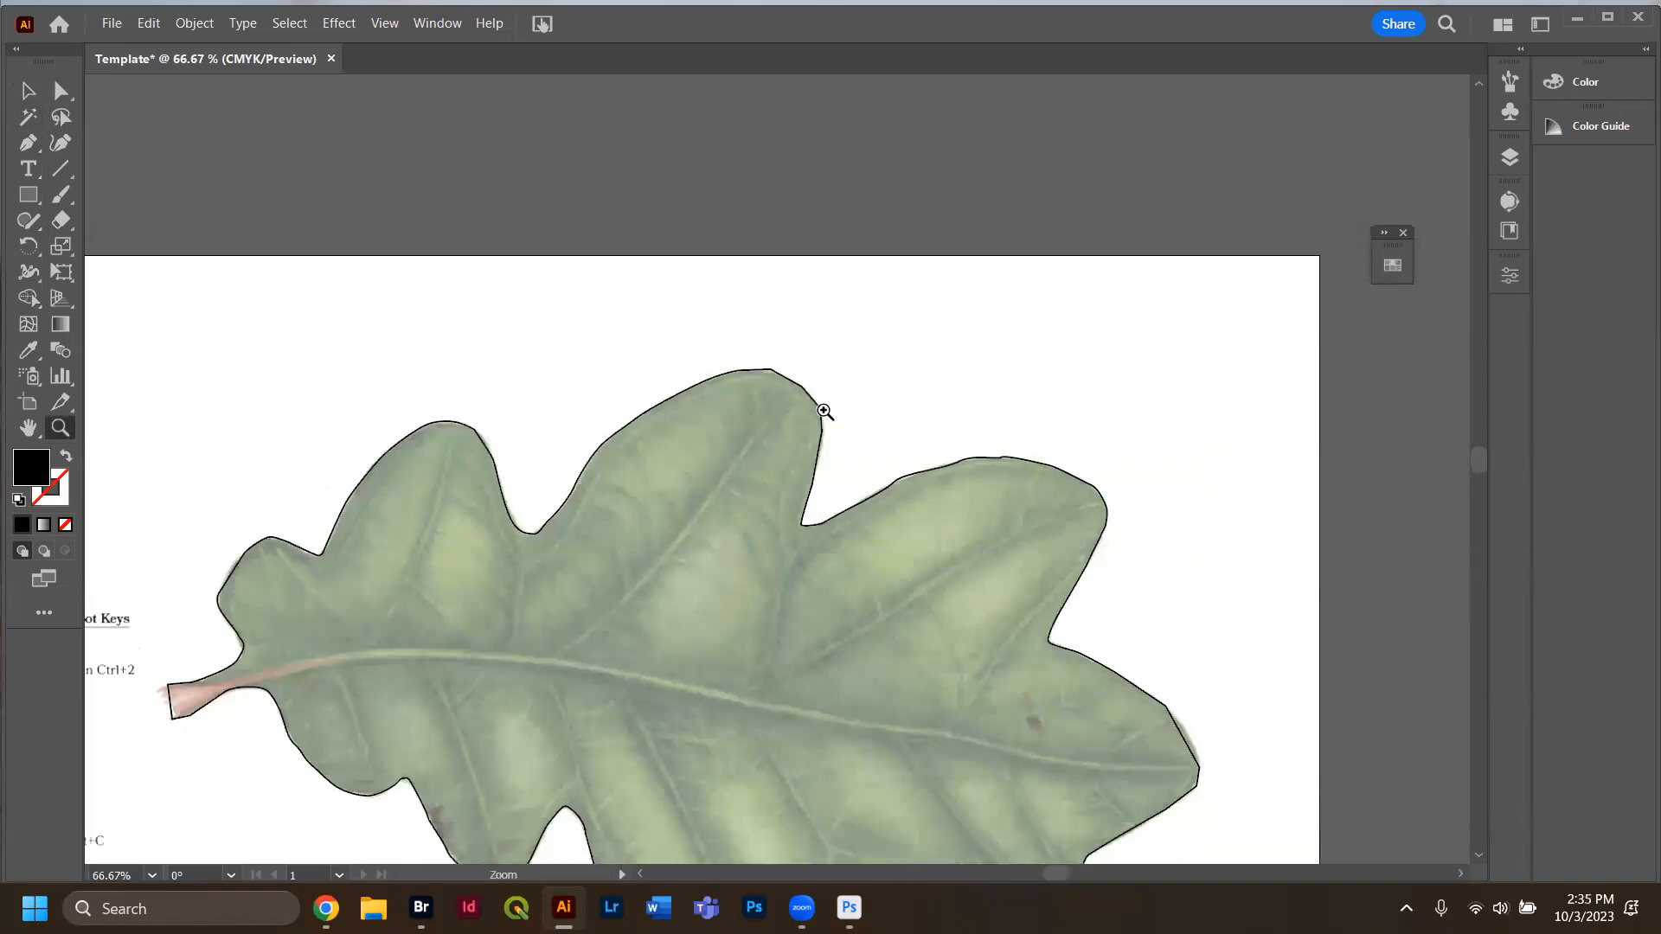
scroll(824, 411, "down", 2)
left_click_drag(1045, 875, 1030, 875)
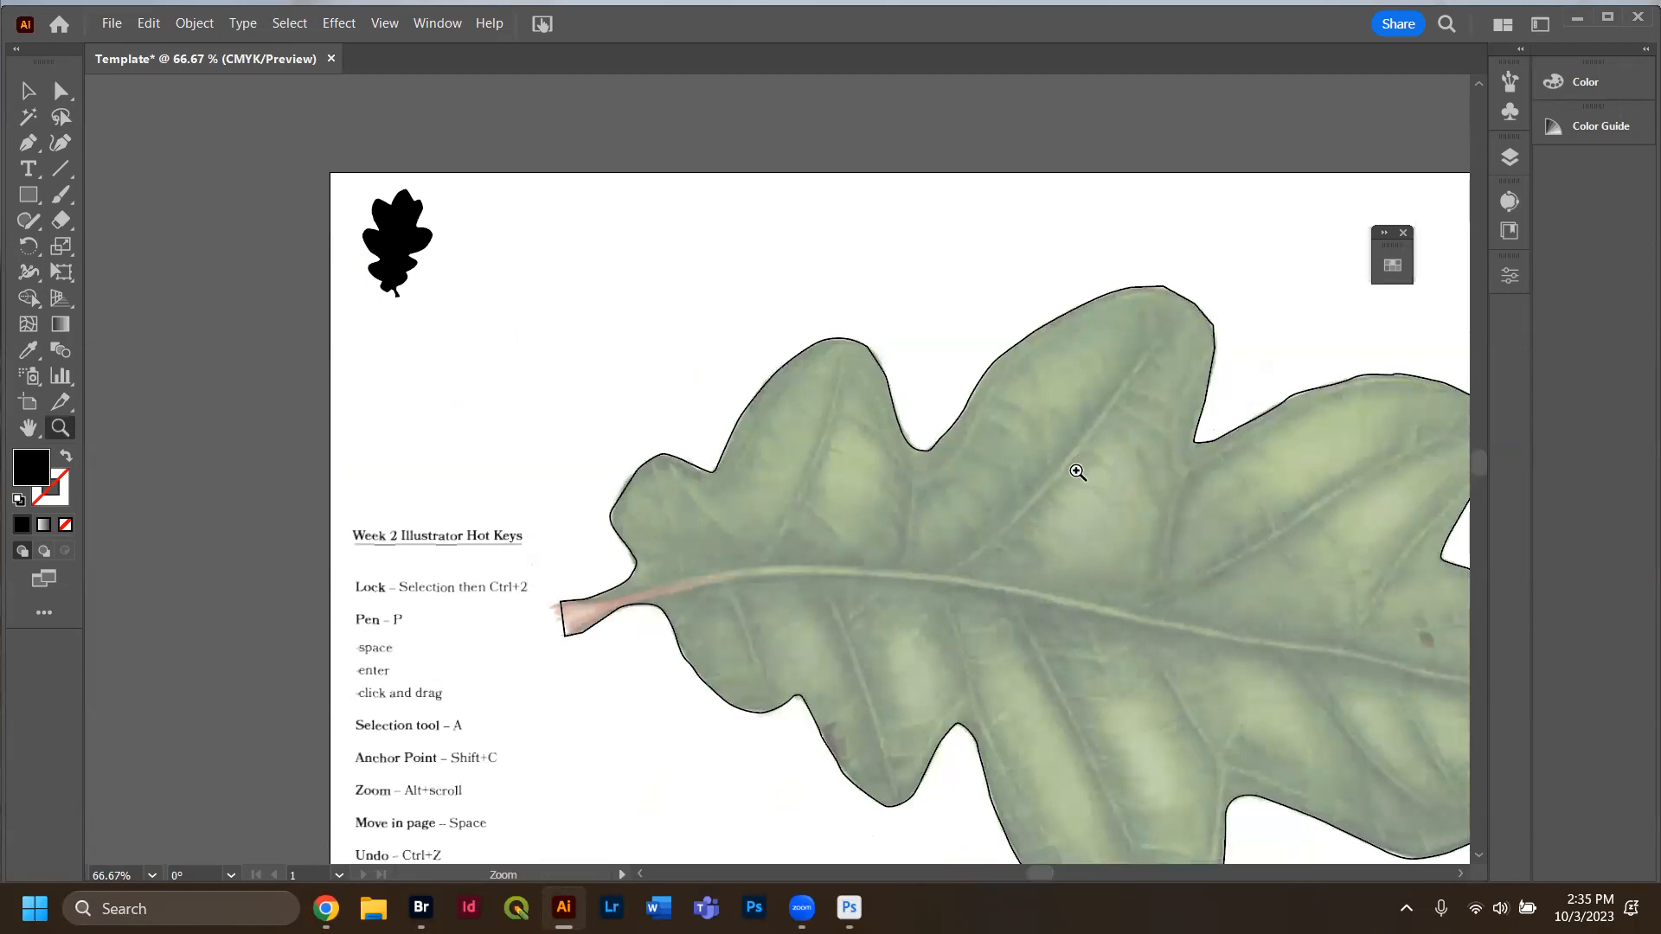
key("a")
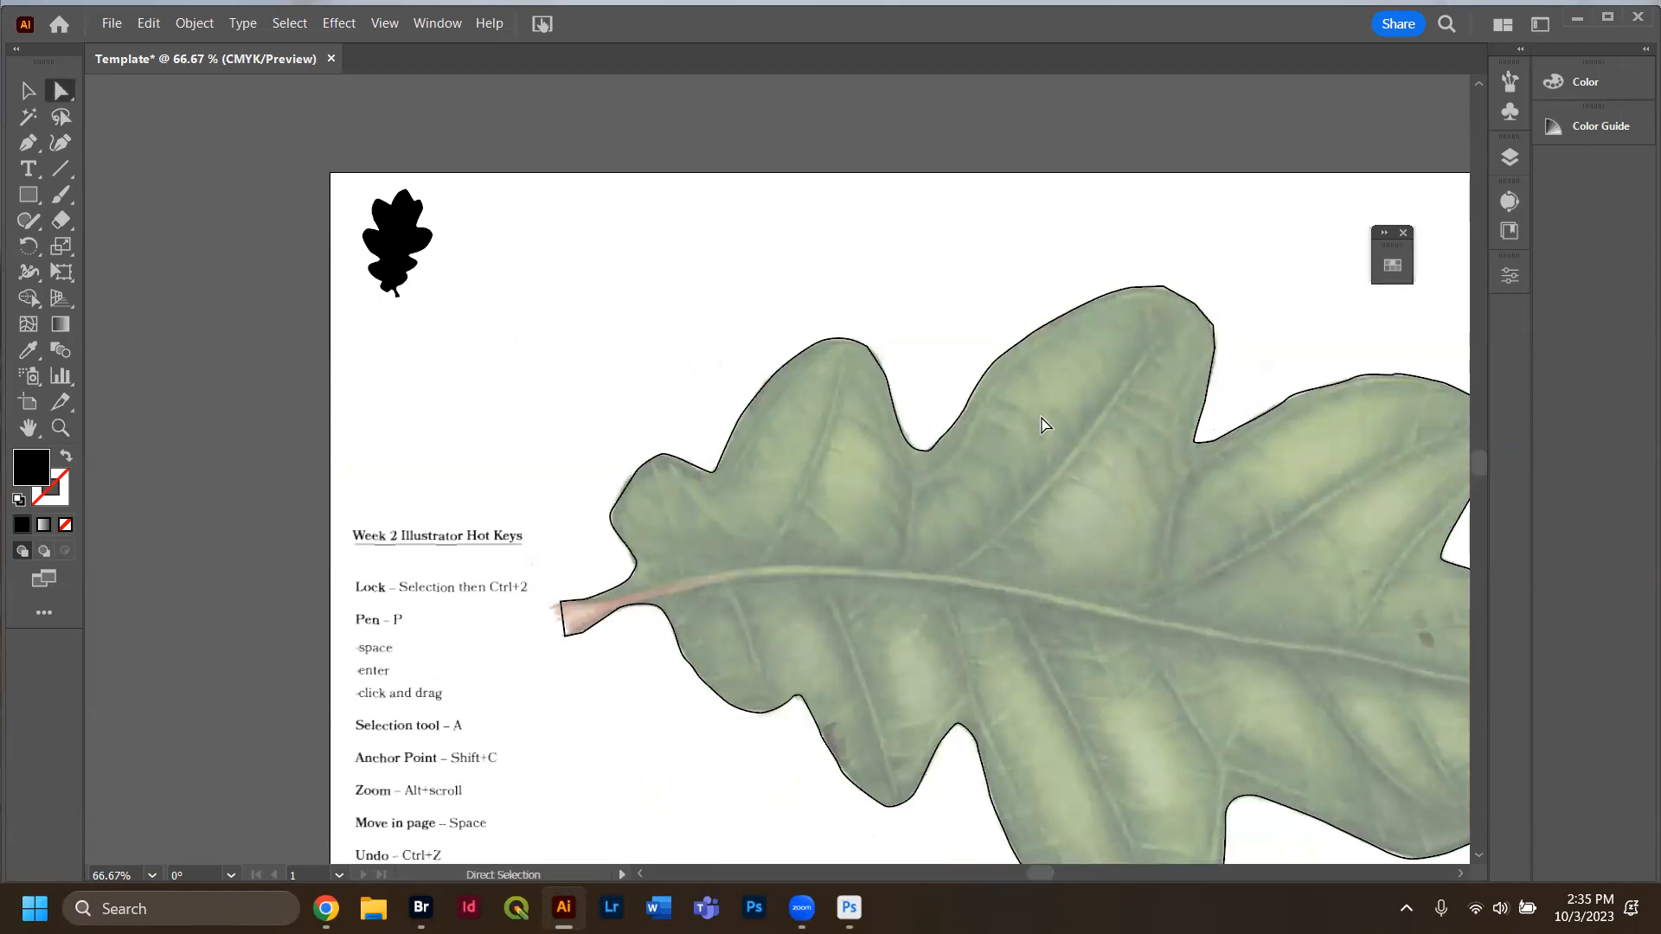
left_click(1023, 349)
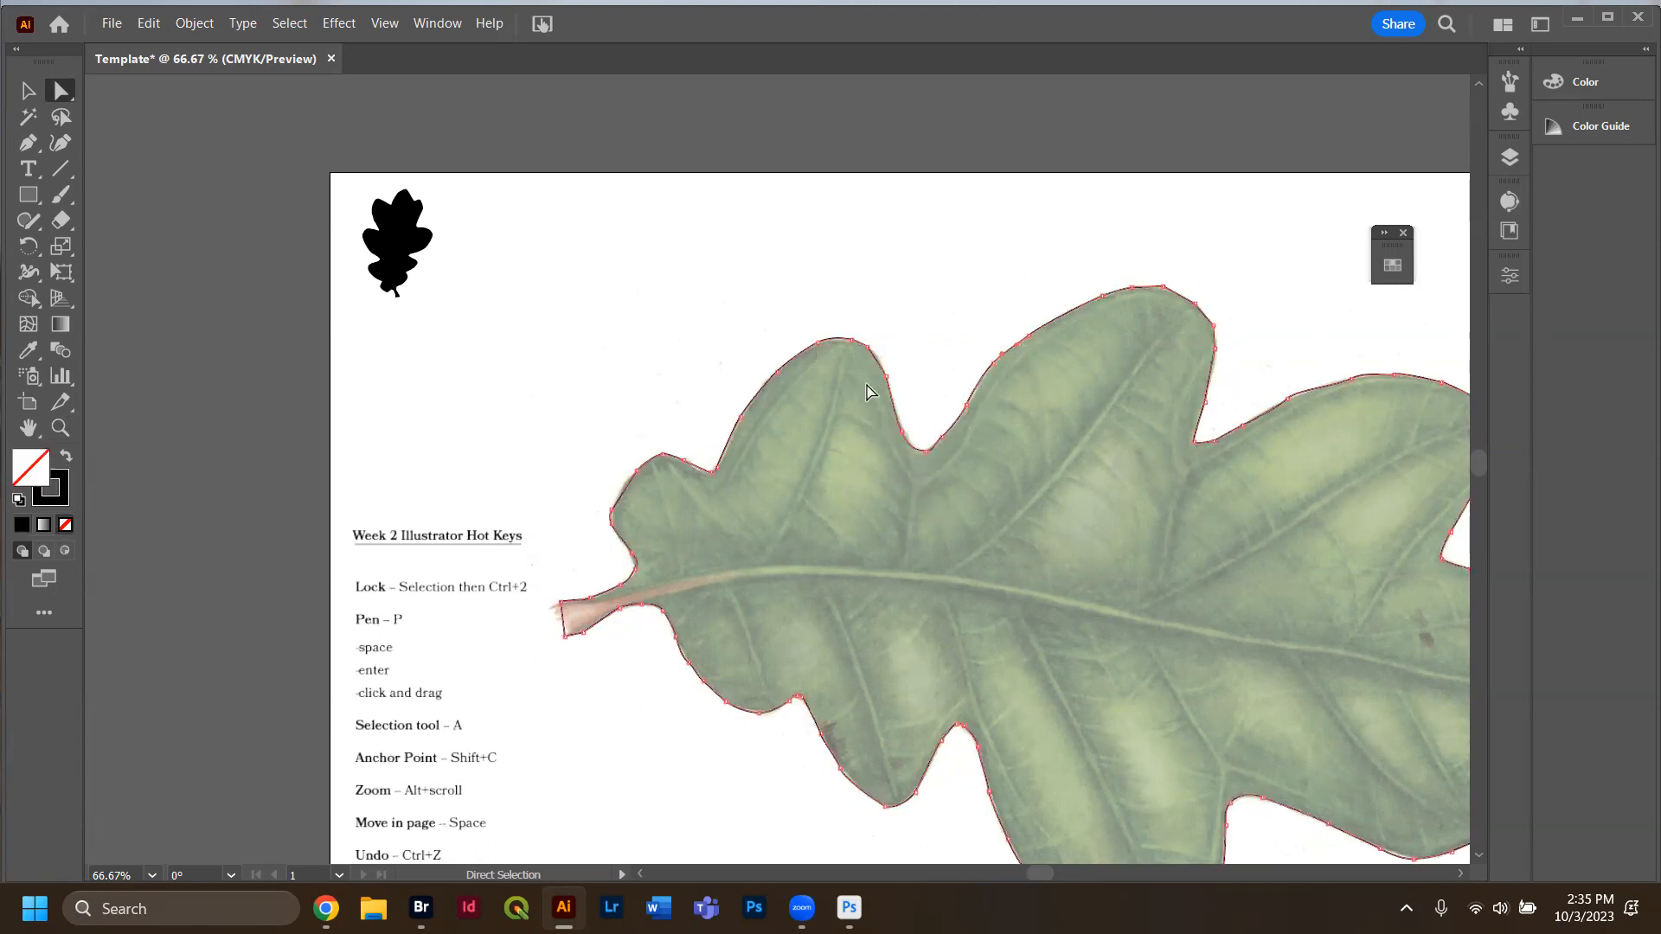
Adjust the curve along the upper edge of the large leaf's middle upper lobe with the Anchor Point tool.
left_click_drag(701, 472, 703, 472)
left_click_drag(1160, 299, 1154, 307)
key("shift+c")
left_click_drag(1157, 296, 1169, 293)
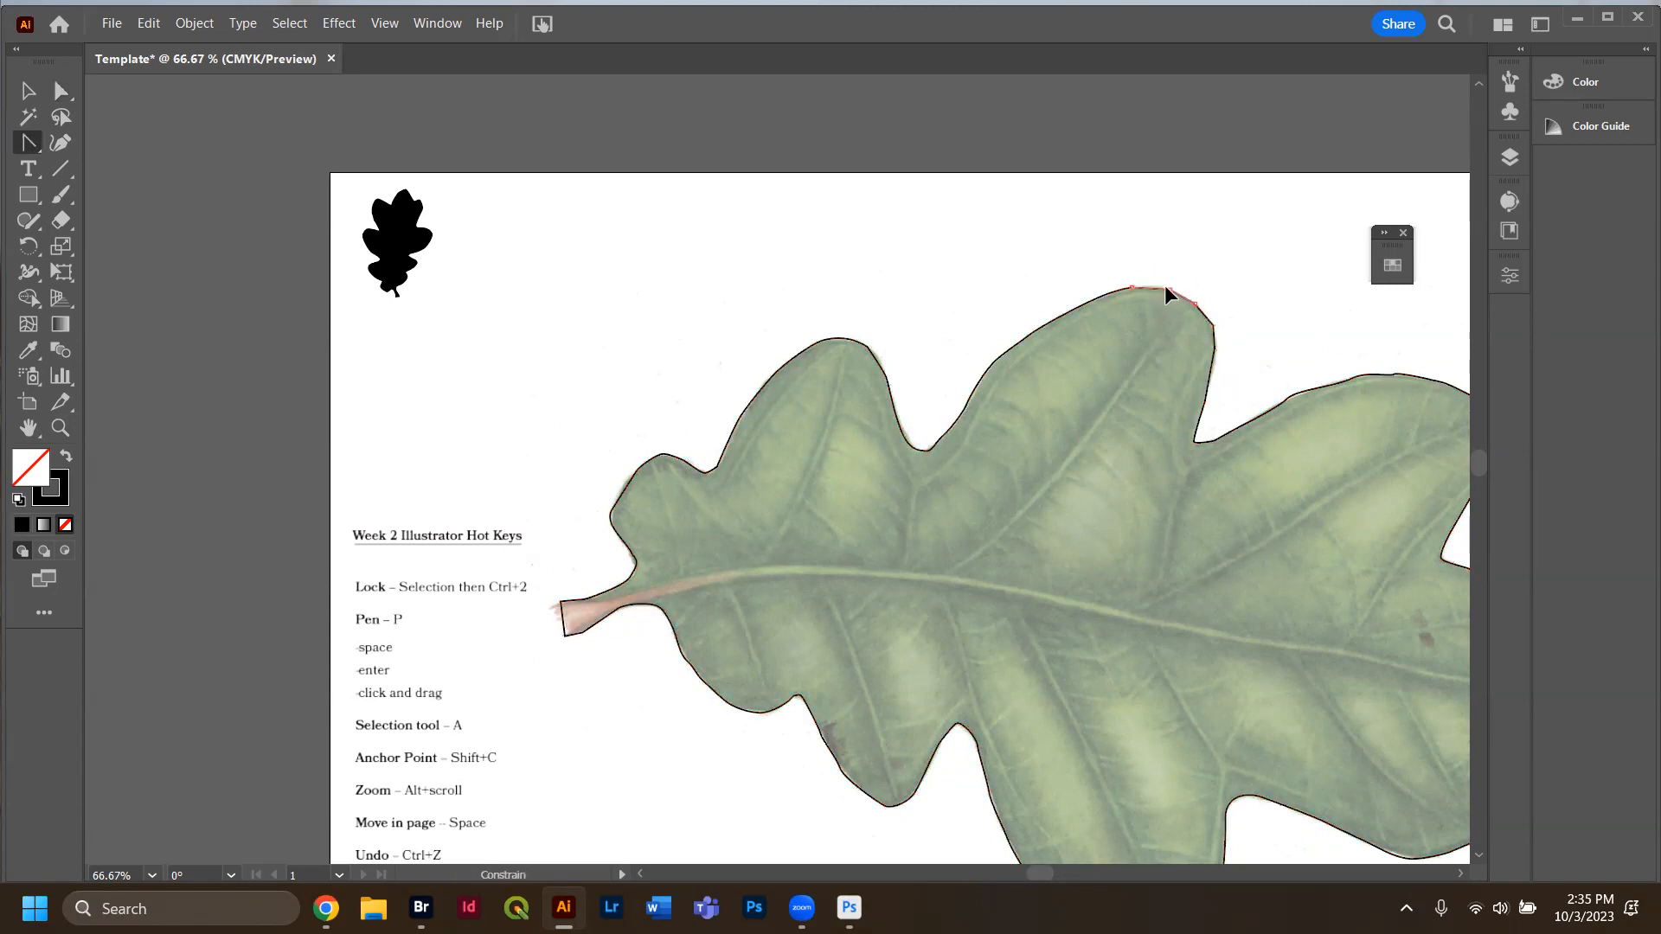
key("c")
key("shift+c")
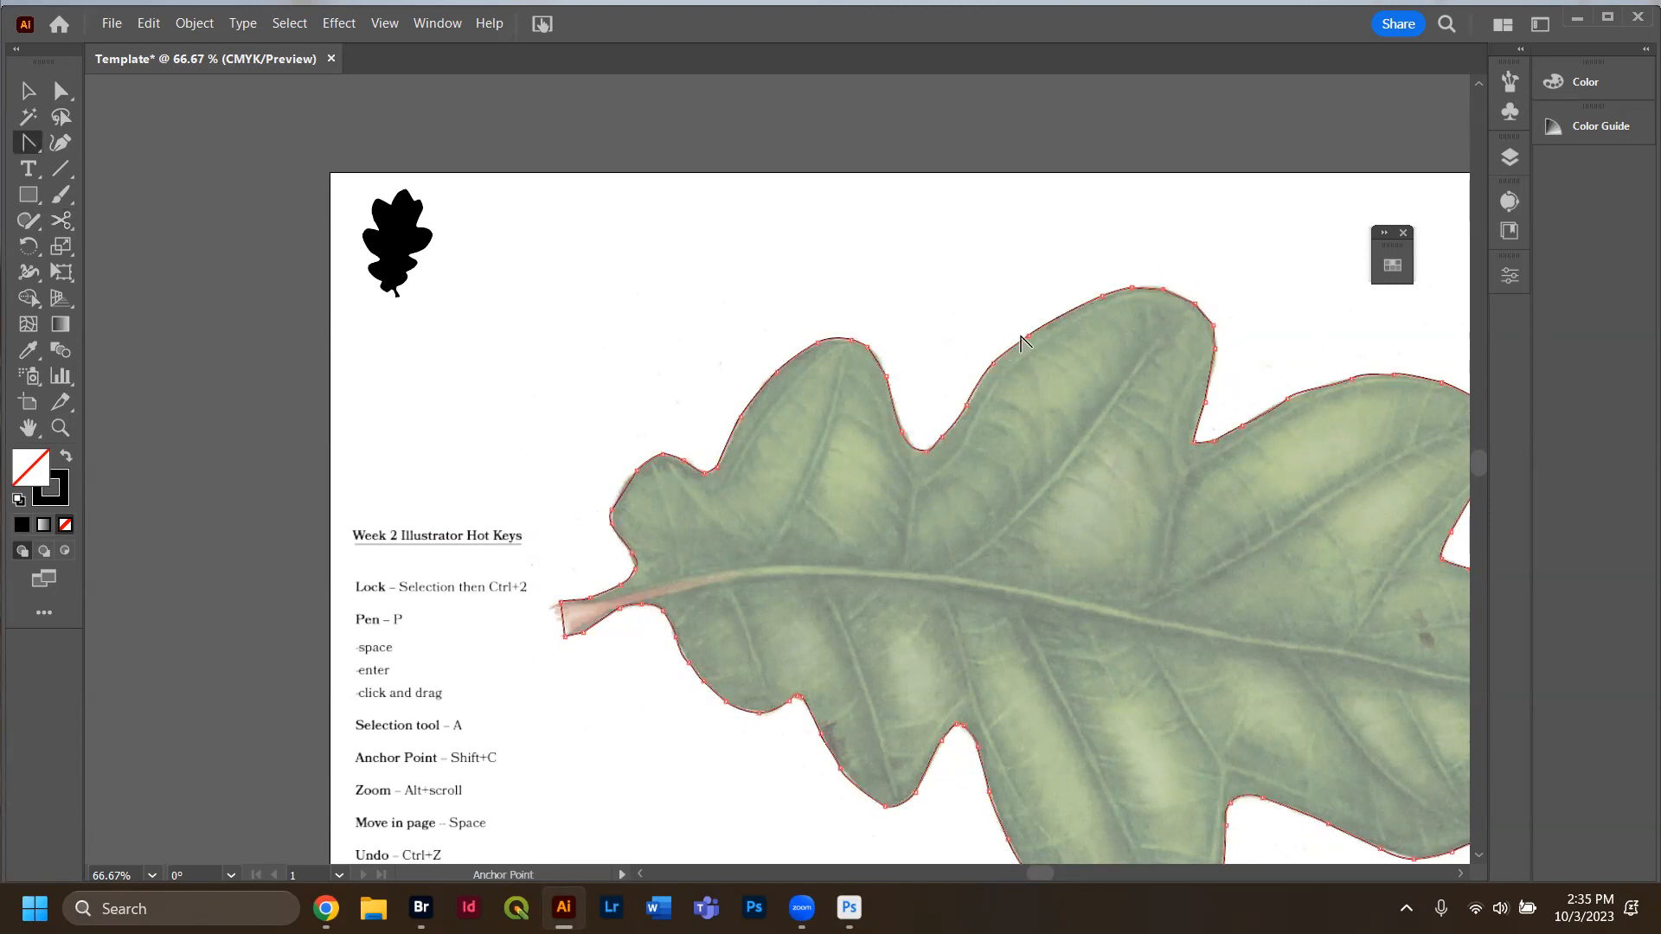
left_click(1029, 337)
left_click_drag(1033, 329, 1051, 328)
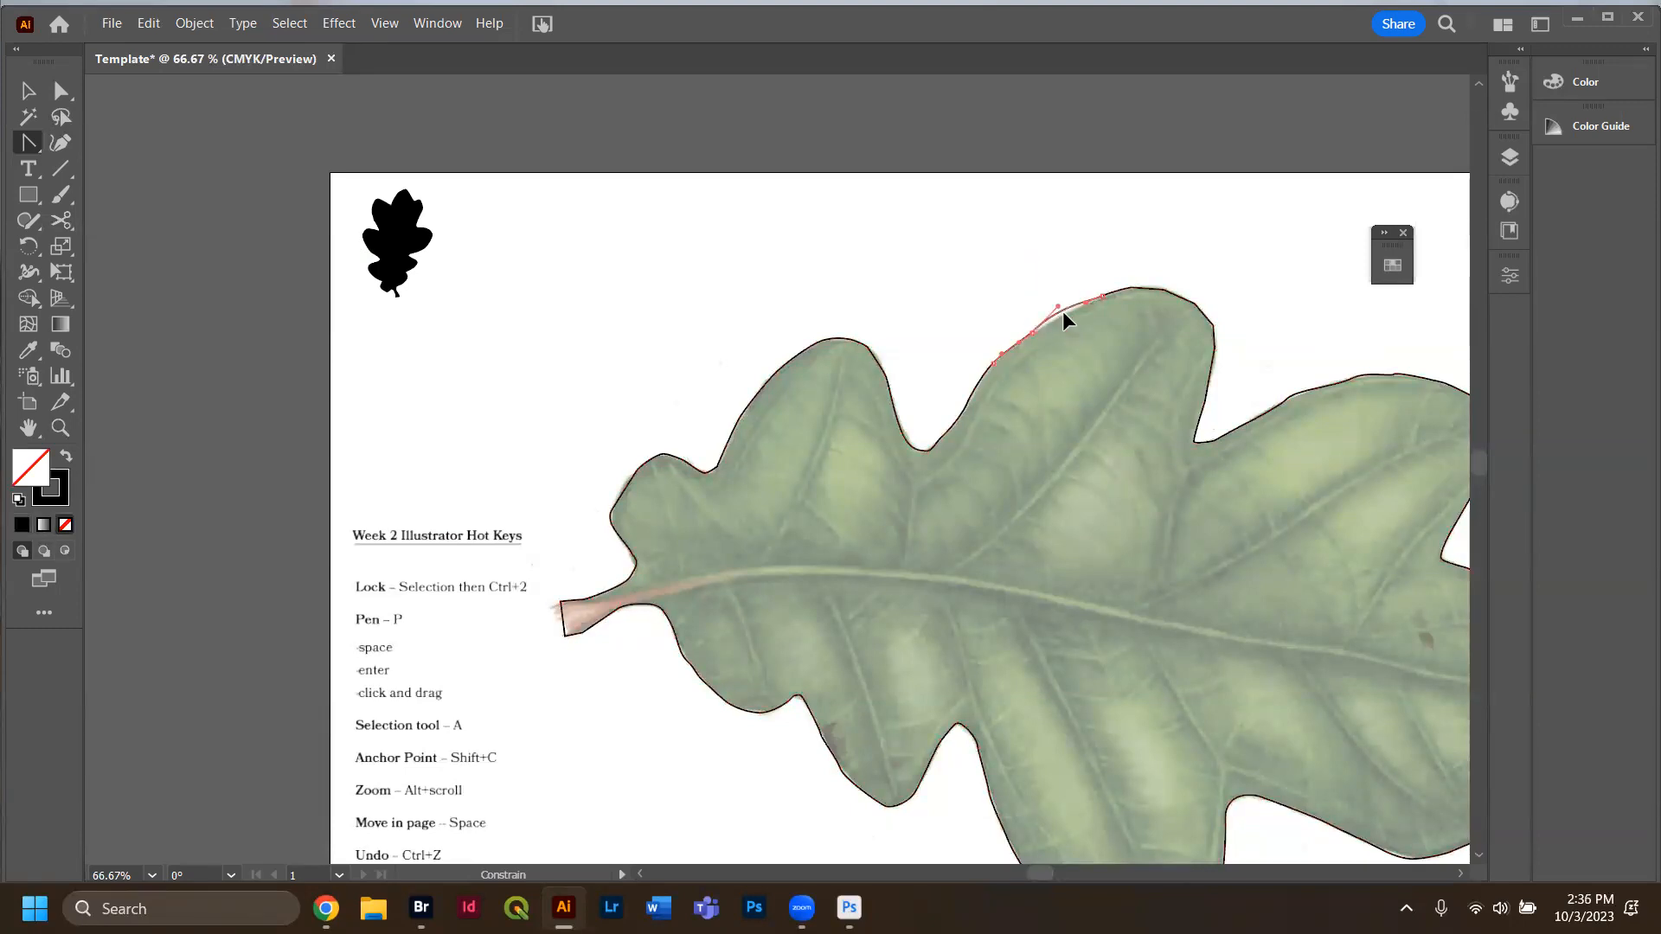
left_click(1042, 319)
Smooth the corner on the rising left slope of the upper-right lobe by reshaping its curve handles to follow the leaf edge.
left_click(59, 428)
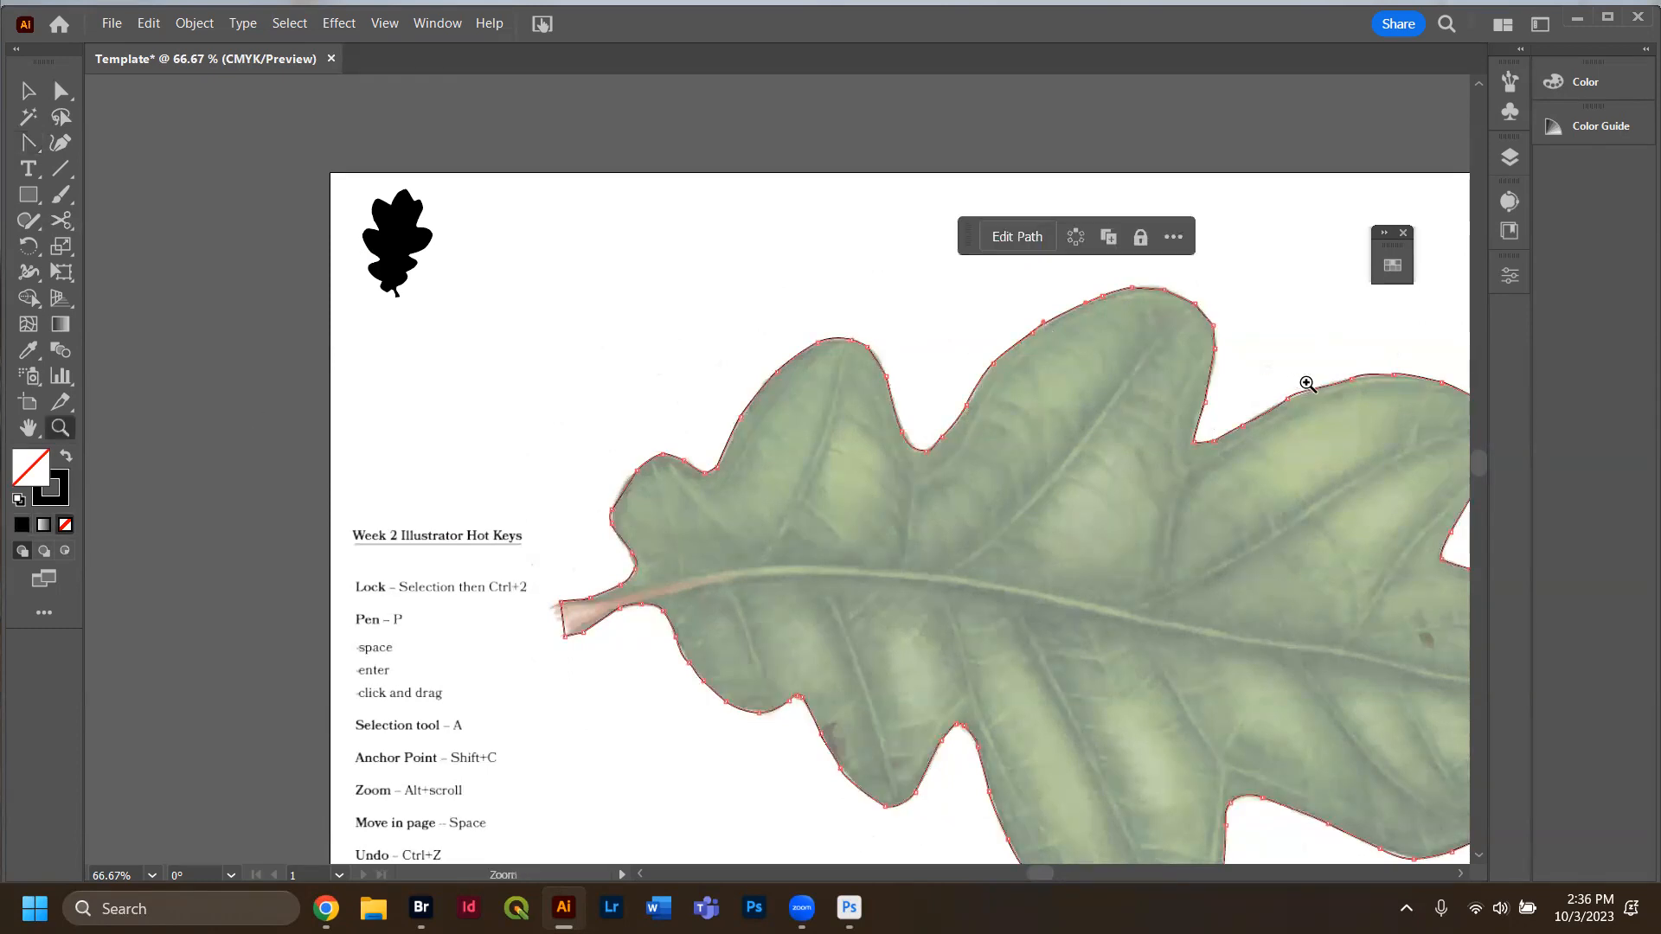
left_click_drag(1306, 382, 1355, 418)
left_click(1345, 386)
left_click(725, 505)
left_click(758, 452)
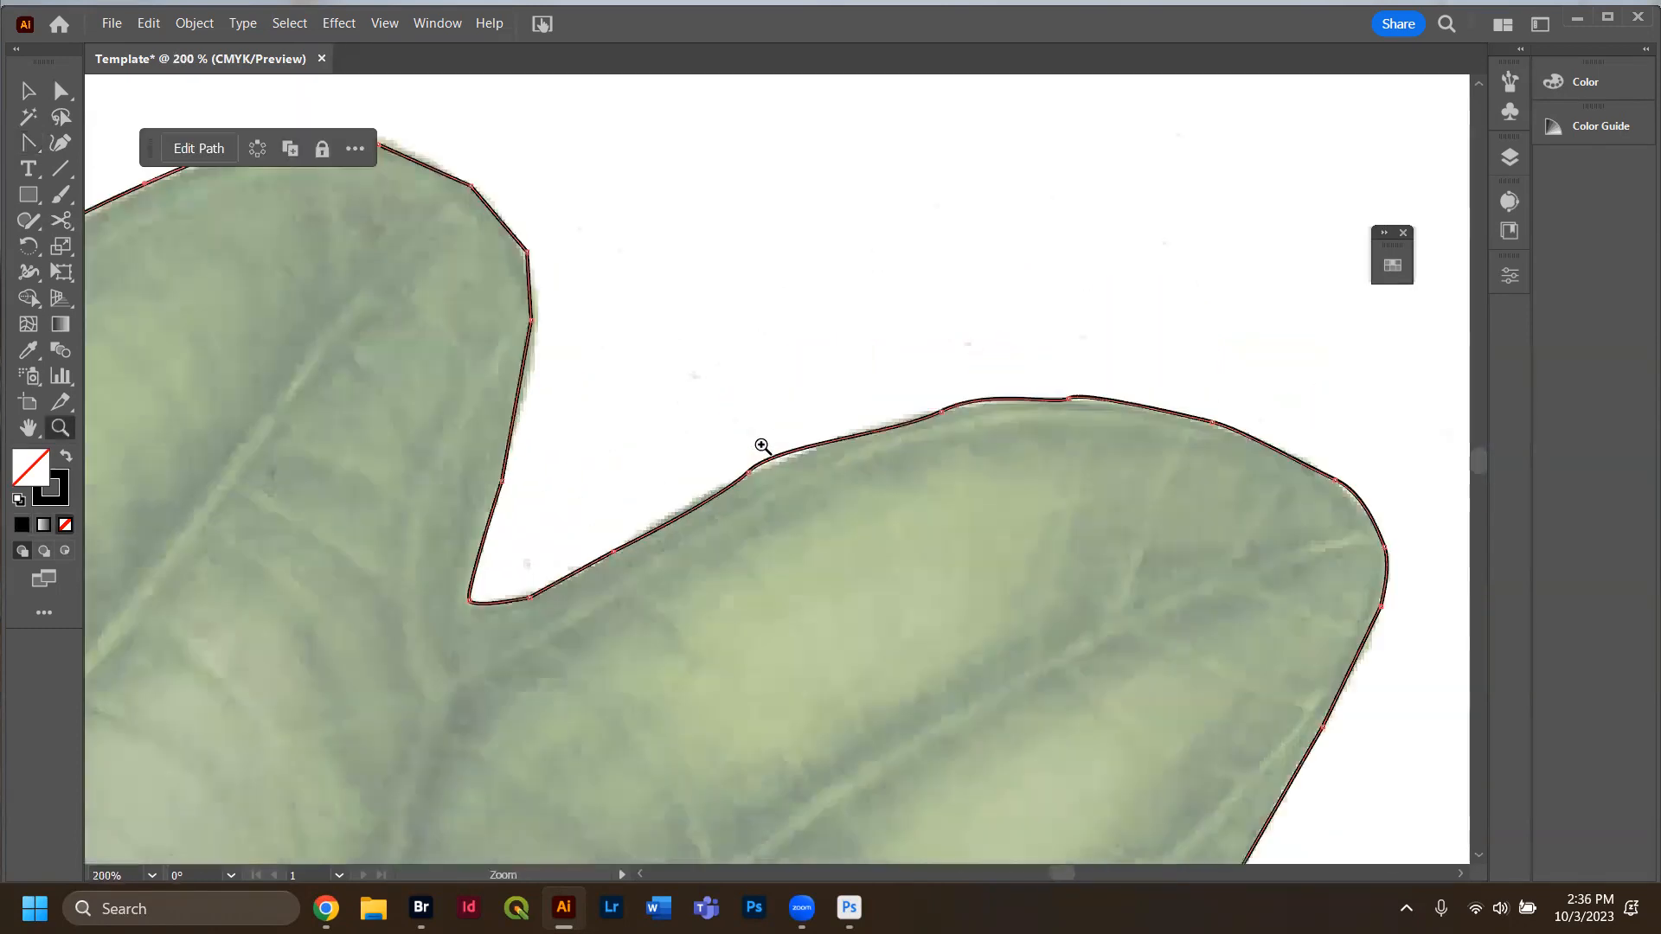
left_click(871, 493)
left_click(945, 519)
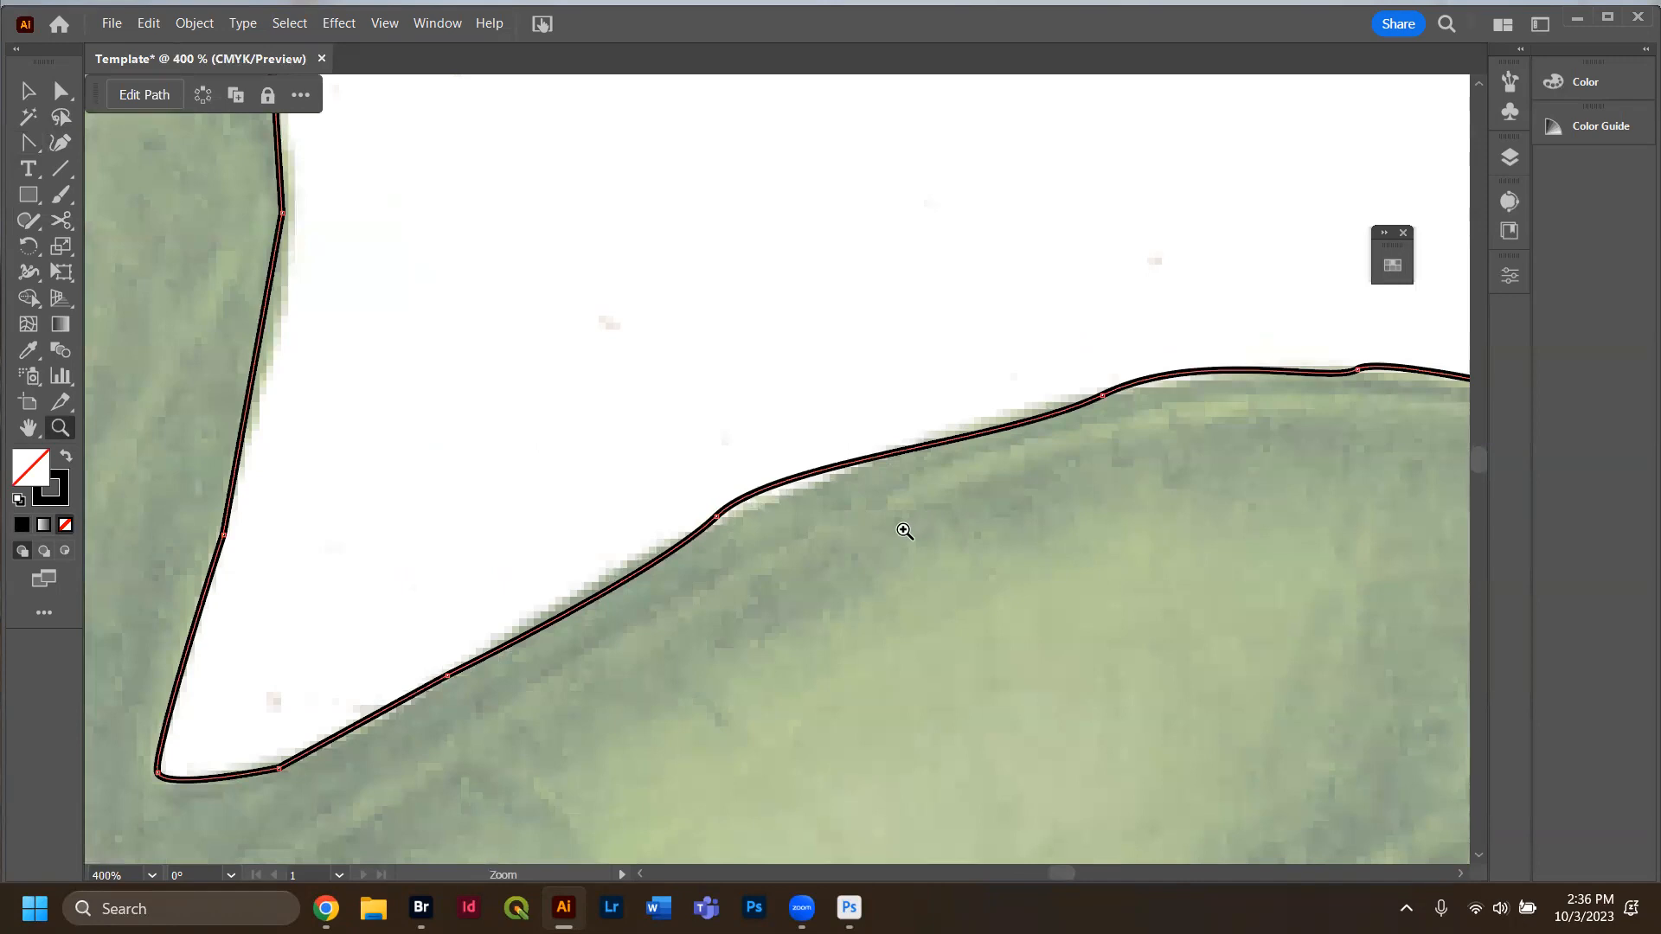
key("shift+c")
left_click_drag(715, 517, 797, 461)
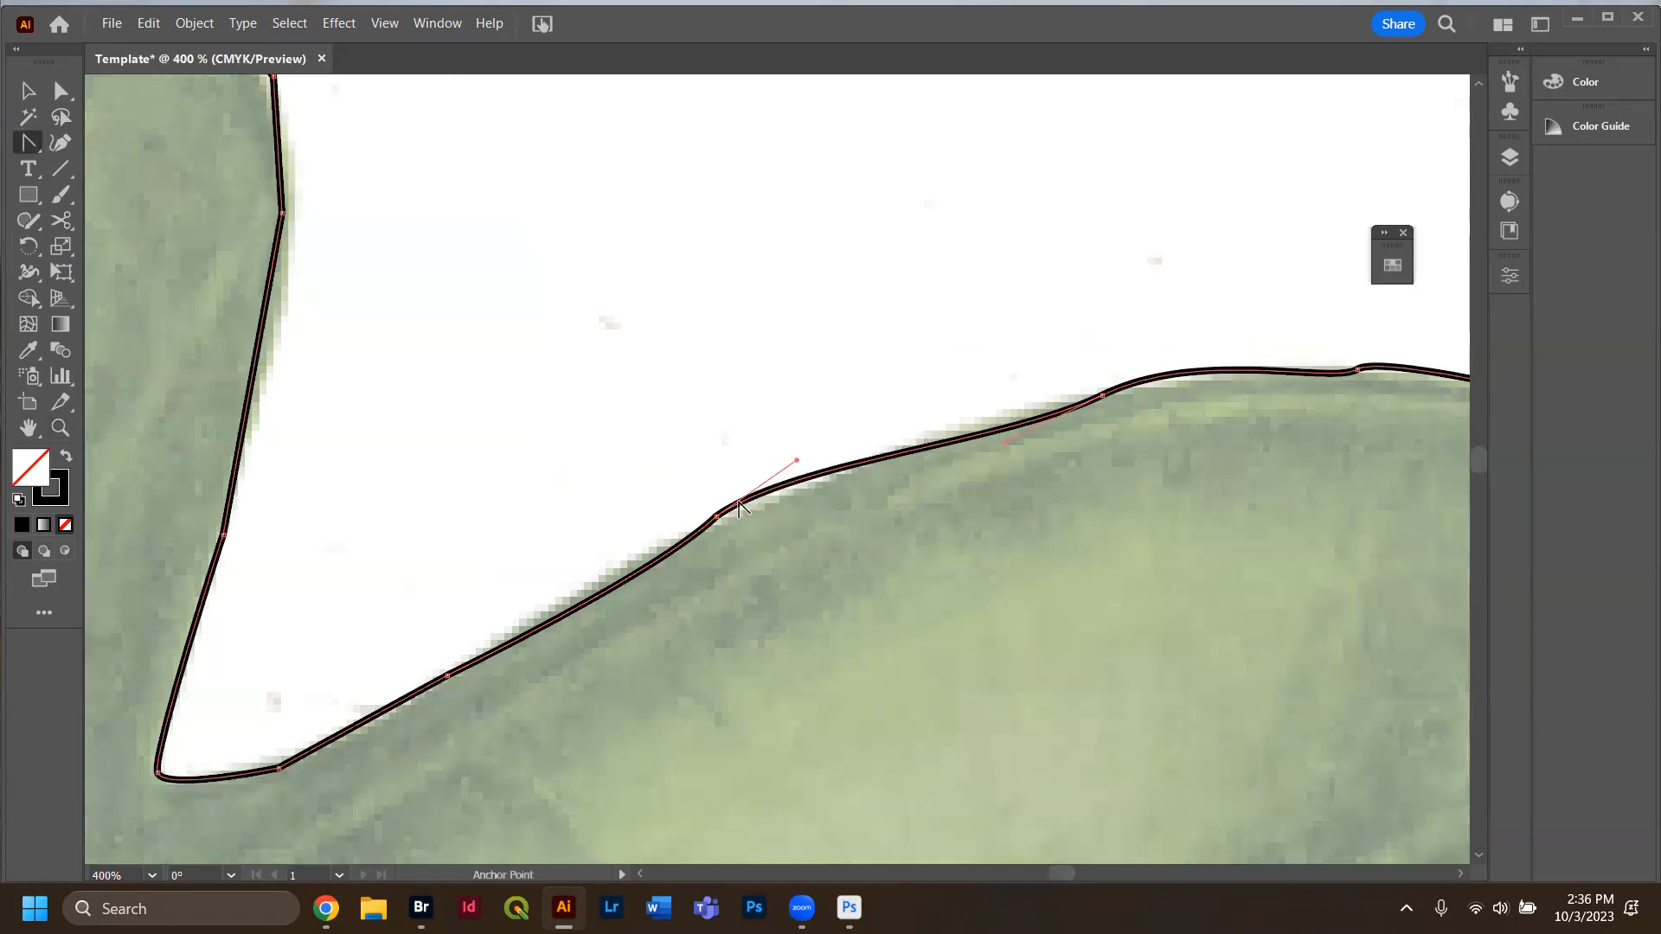
left_click(716, 518)
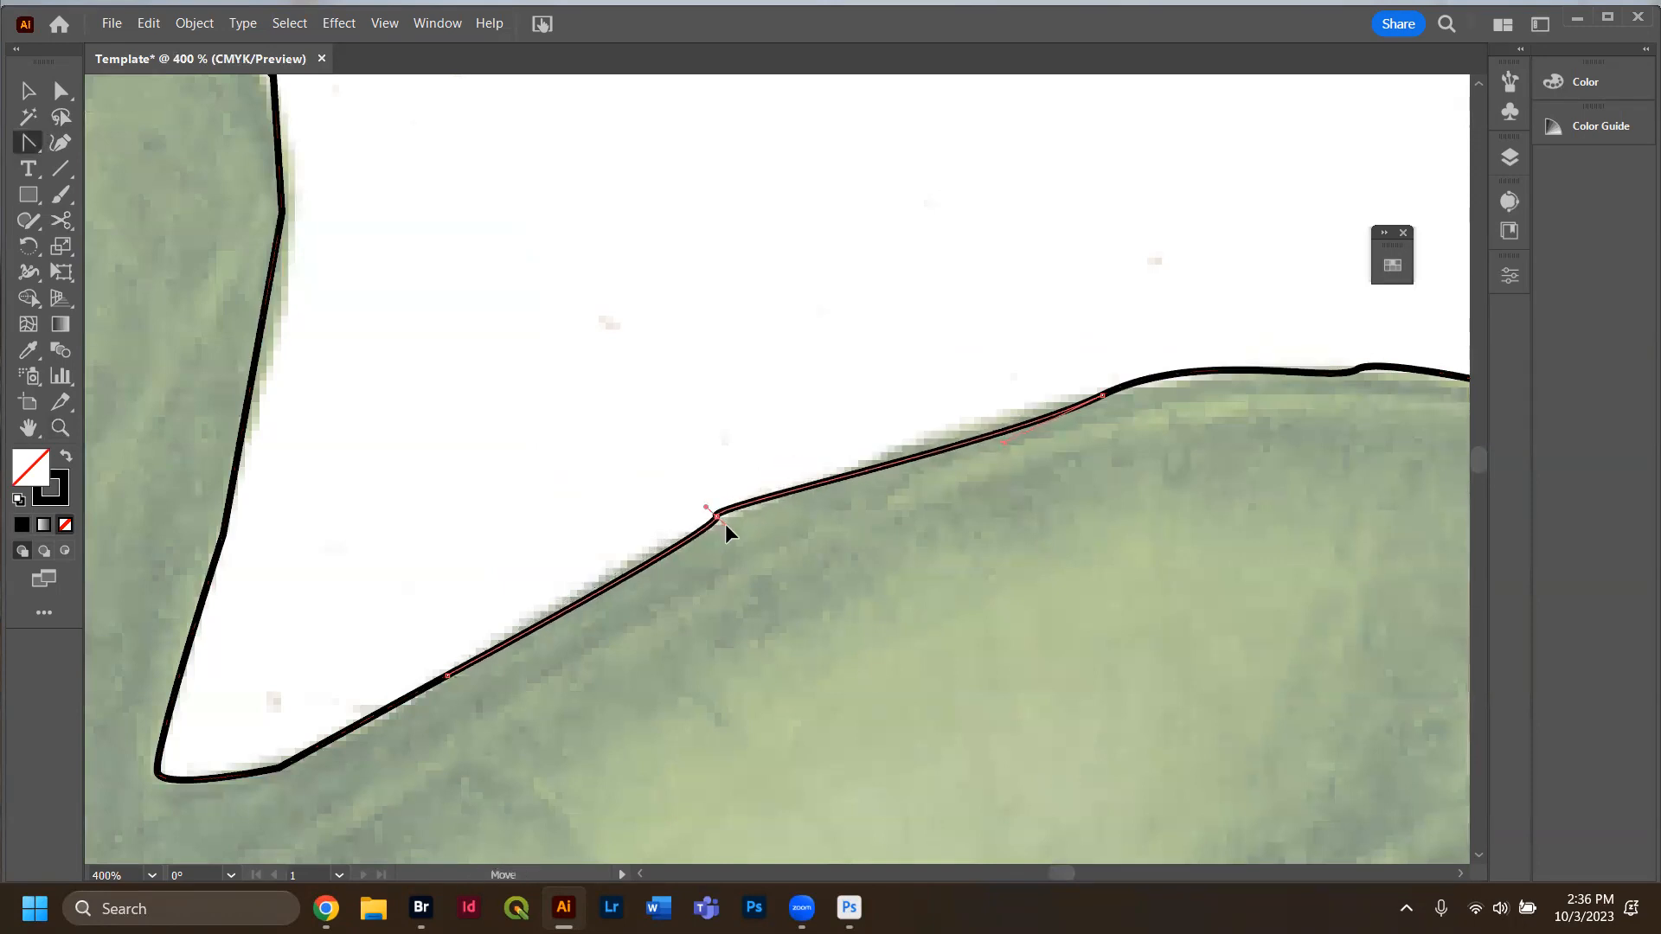
left_click_drag(703, 526, 655, 552)
left_click(973, 420)
left_click_drag(973, 412, 974, 420)
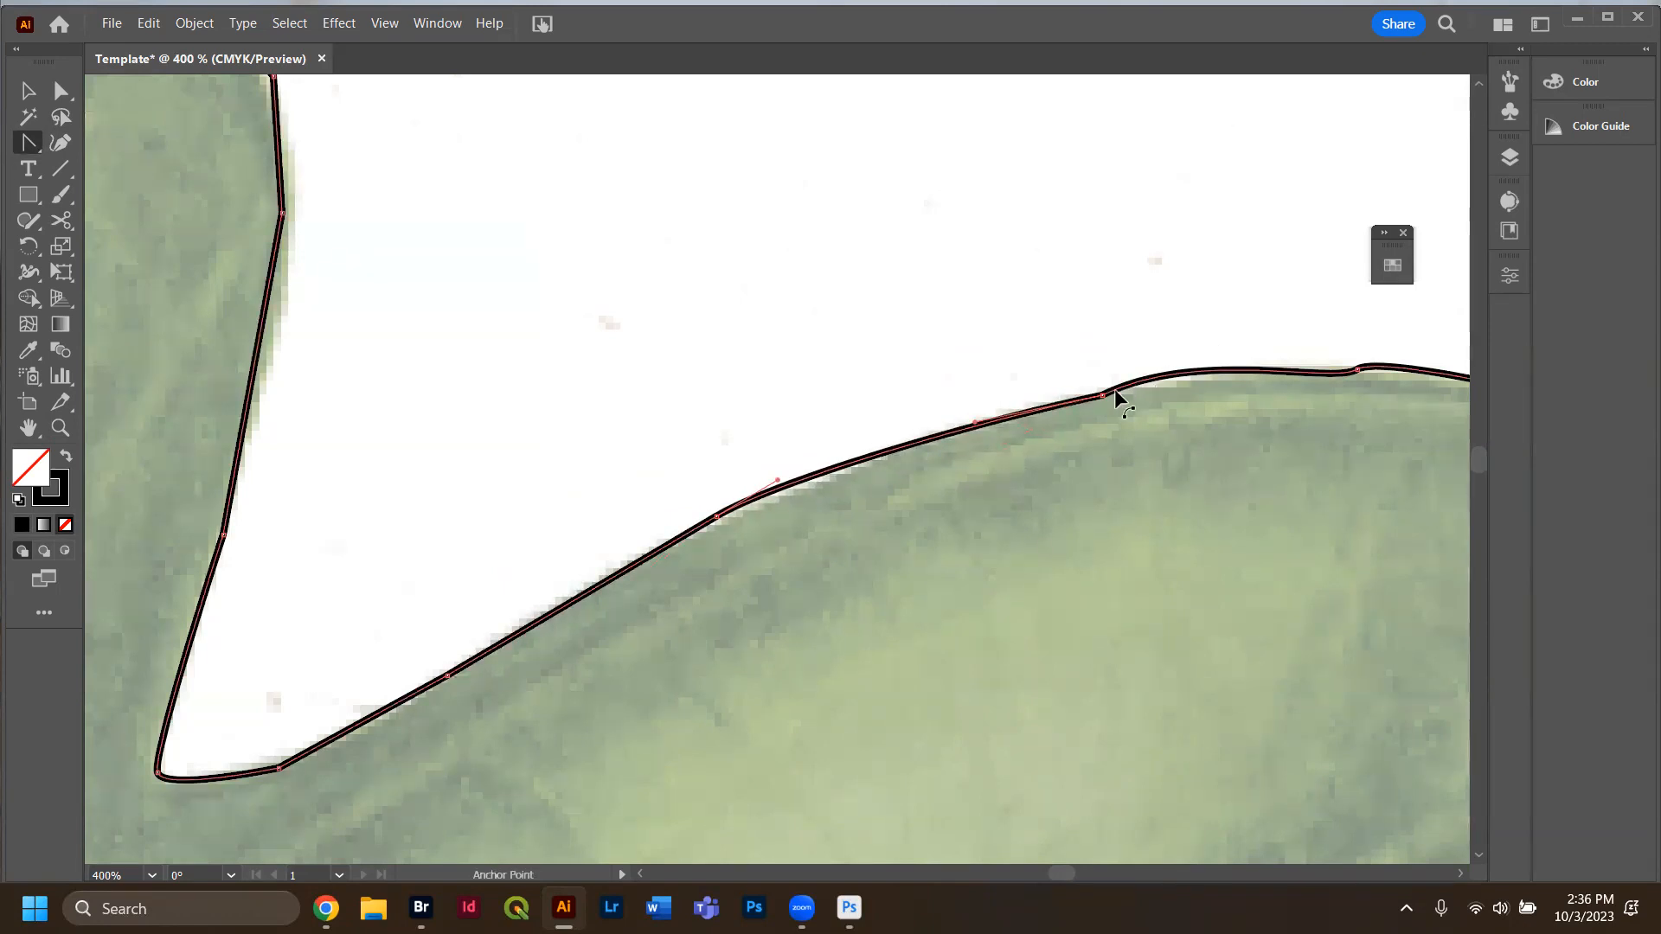
Reshape the top of the upper-right lobe by adjusting its handles and converting the bumpy top anchor to a corner.
left_click_drag(1104, 396, 1201, 352)
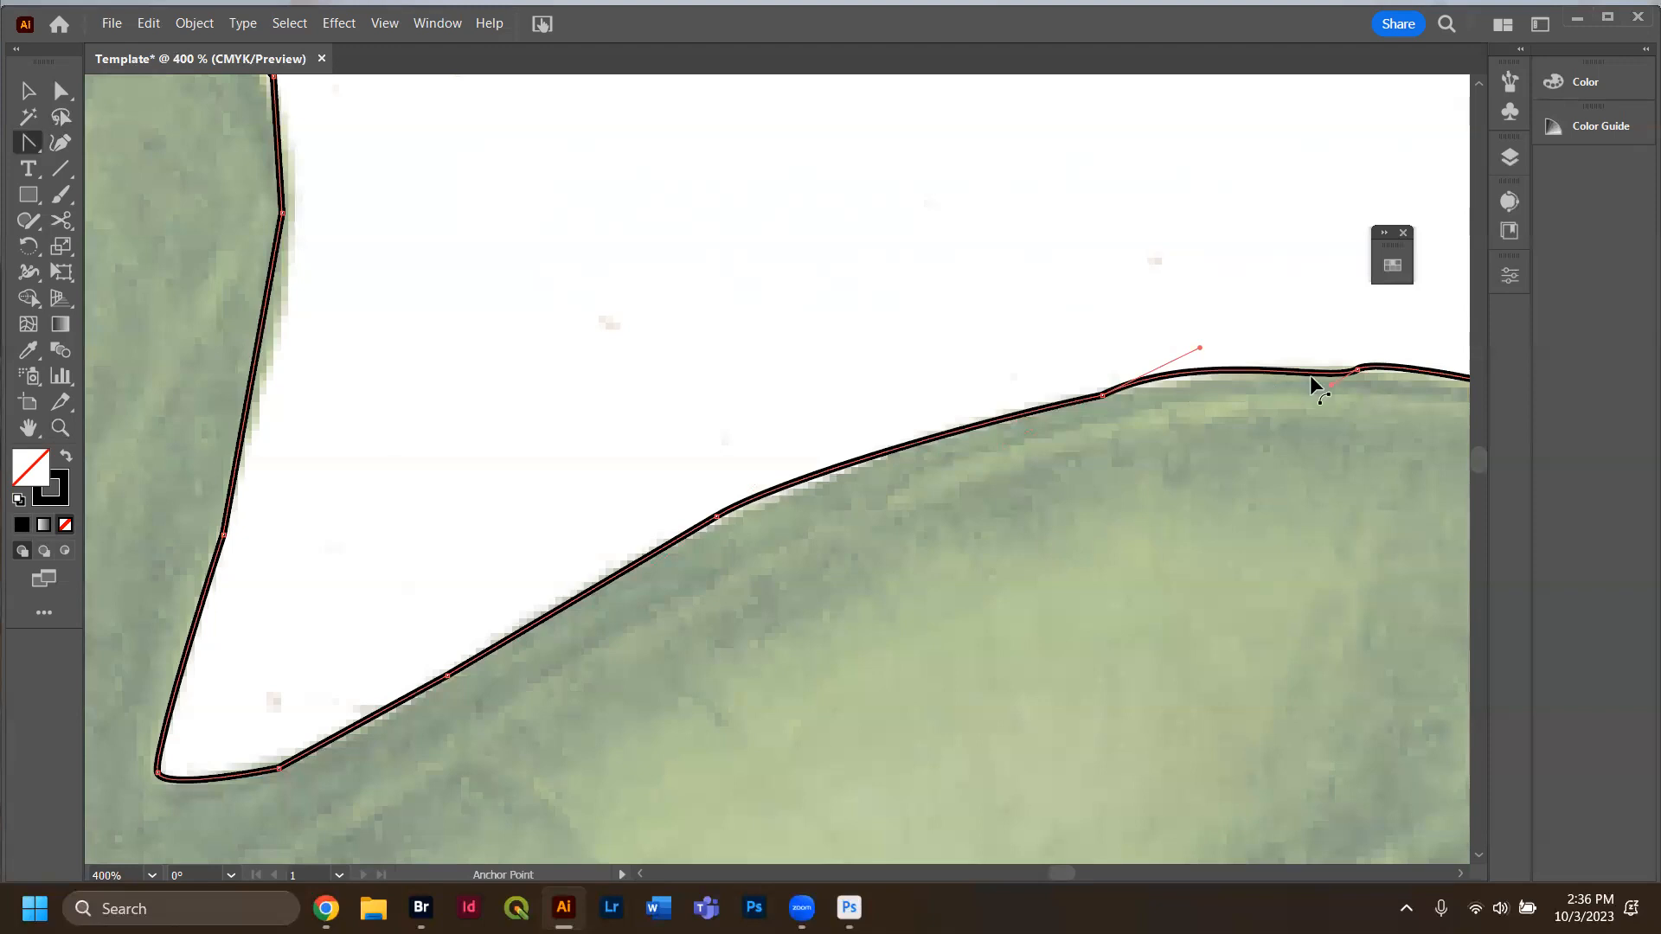
left_click_drag(1332, 386, 1352, 364)
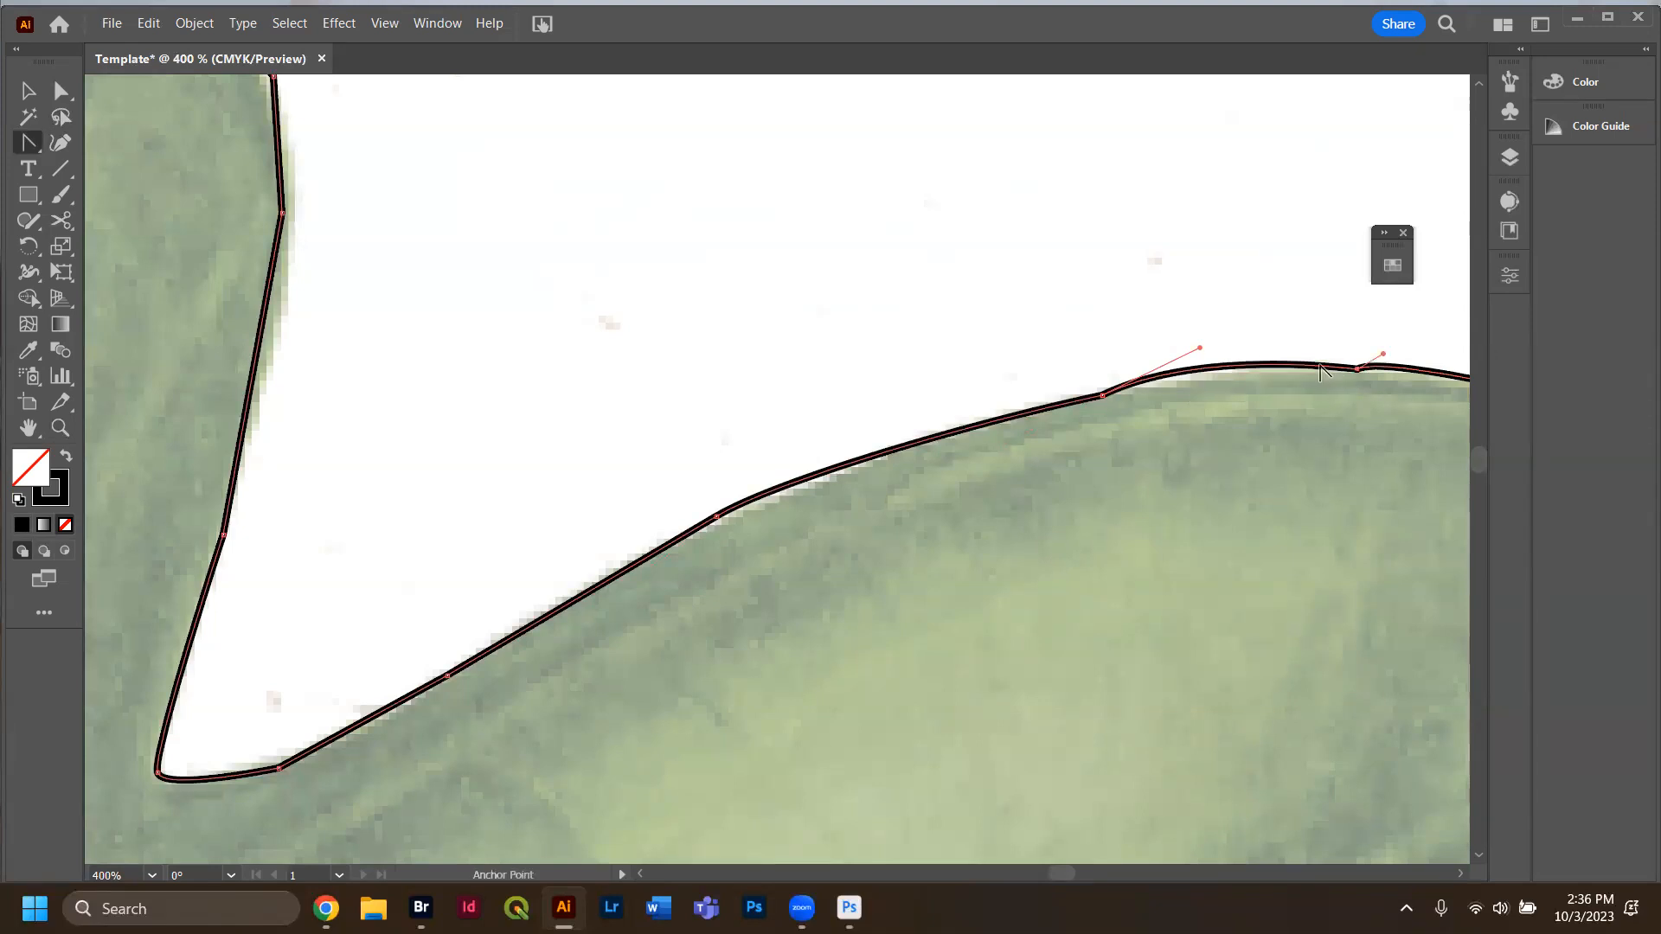
left_click_drag(1200, 347, 1209, 365)
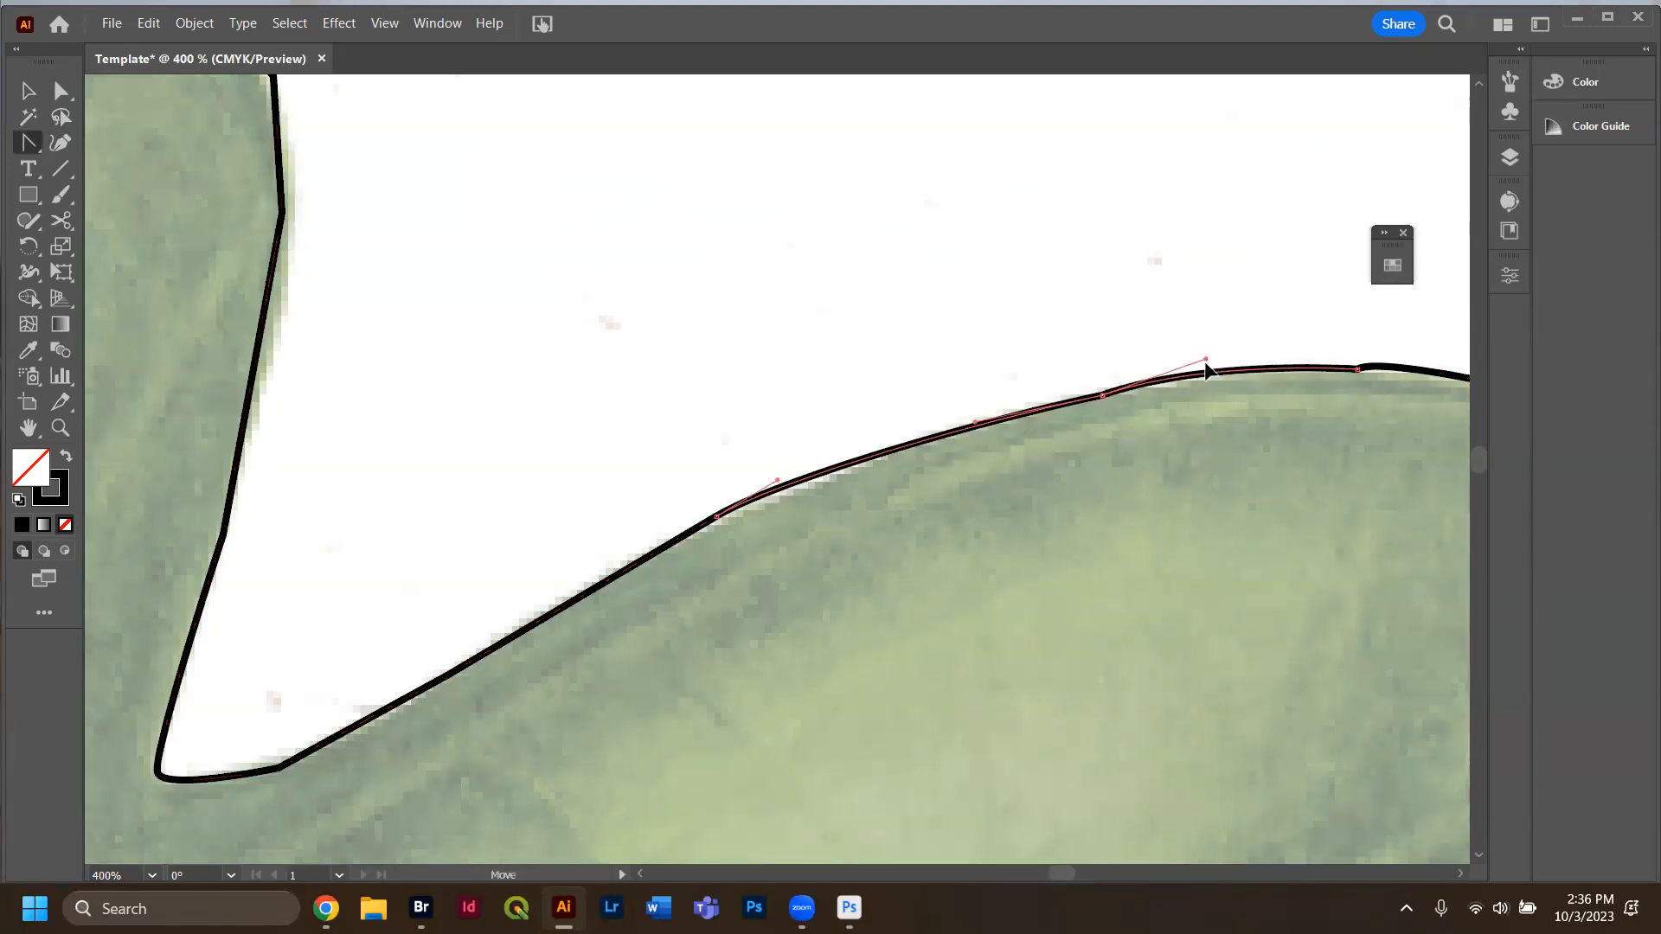
left_click(1358, 370)
left_click(1356, 370)
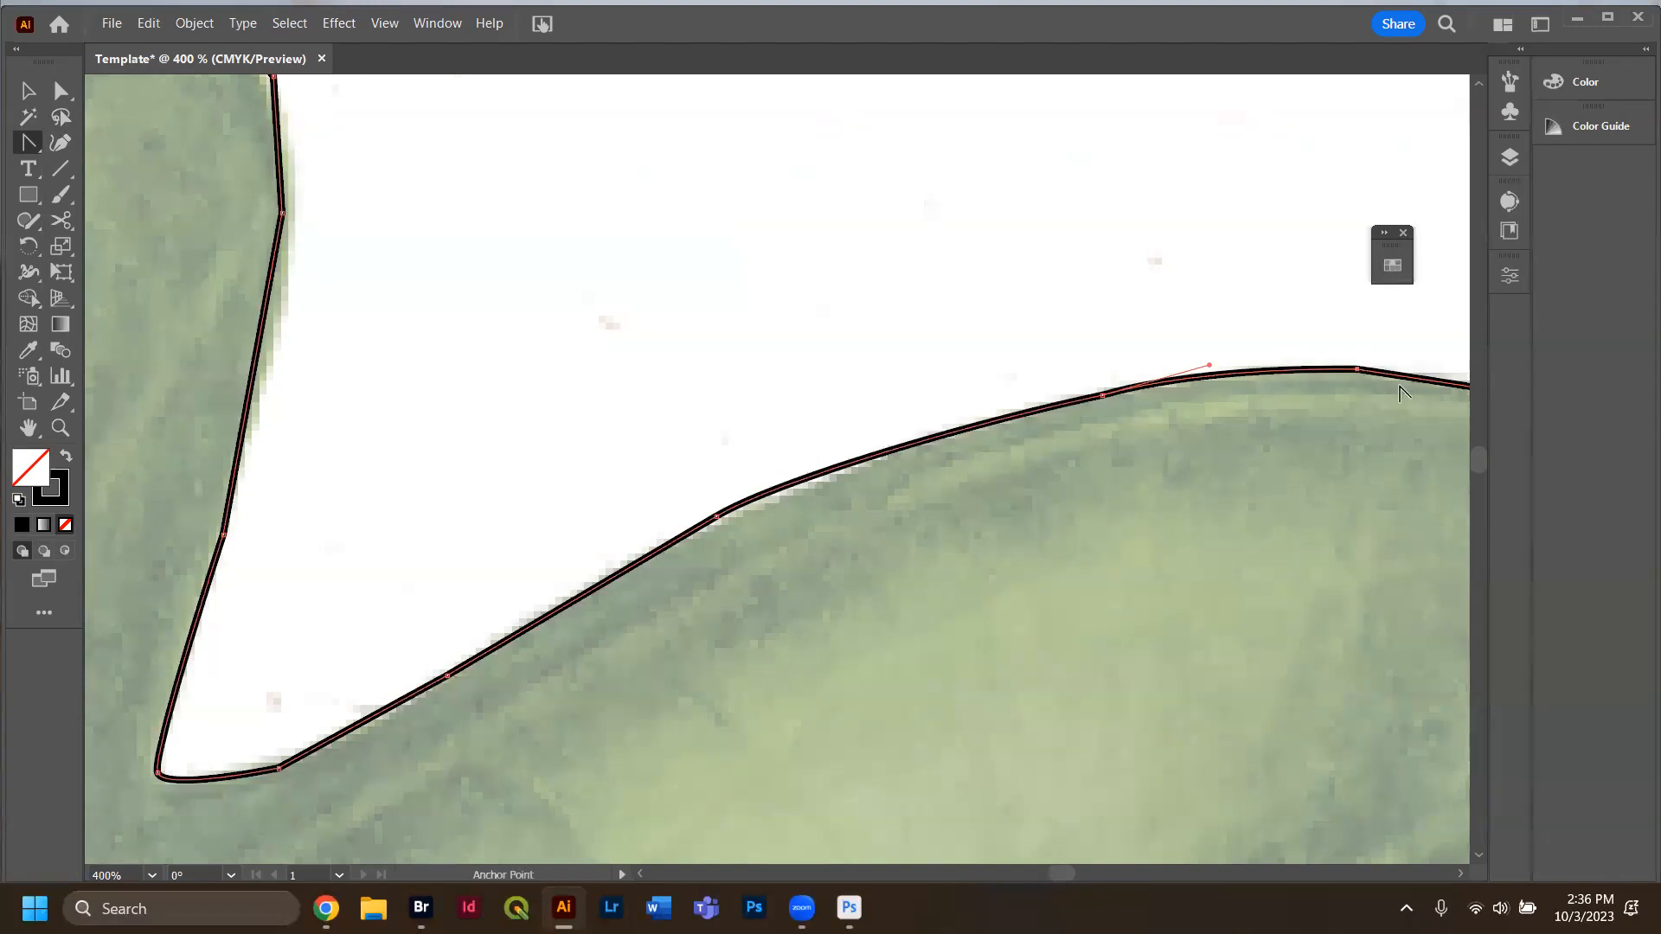
Convert the corner points around the middle upper lobe's right side and tip into smooth curves that follow the template.
scroll(302, 476, "up", 2)
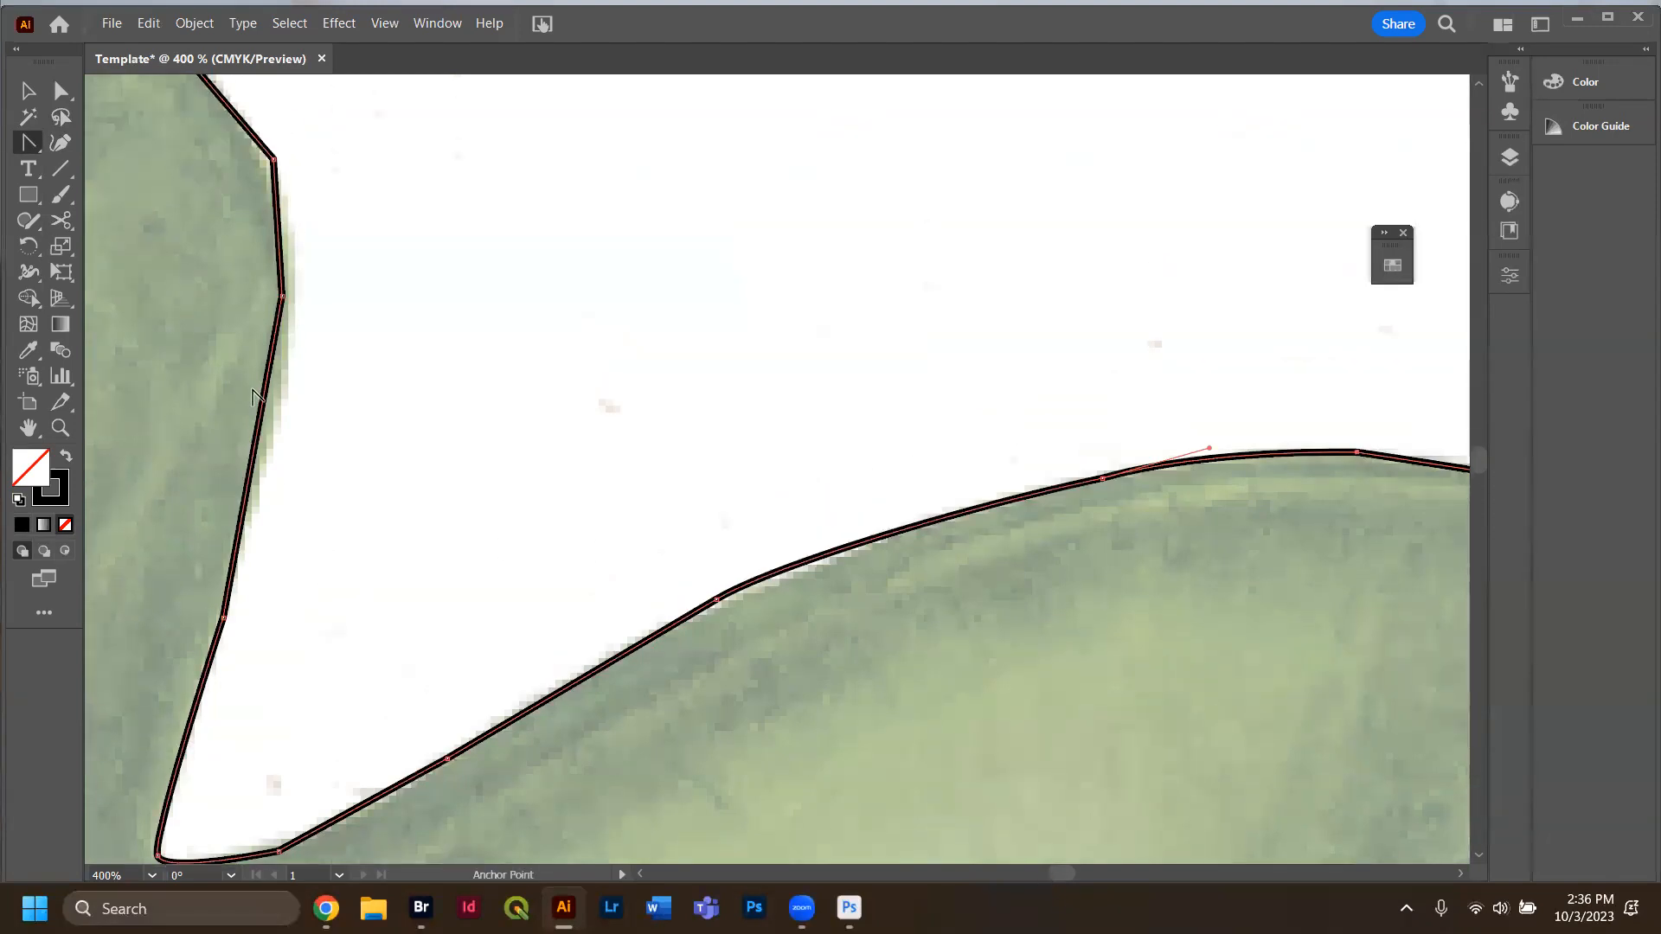
left_click(274, 161)
left_click_drag(282, 297, 283, 229)
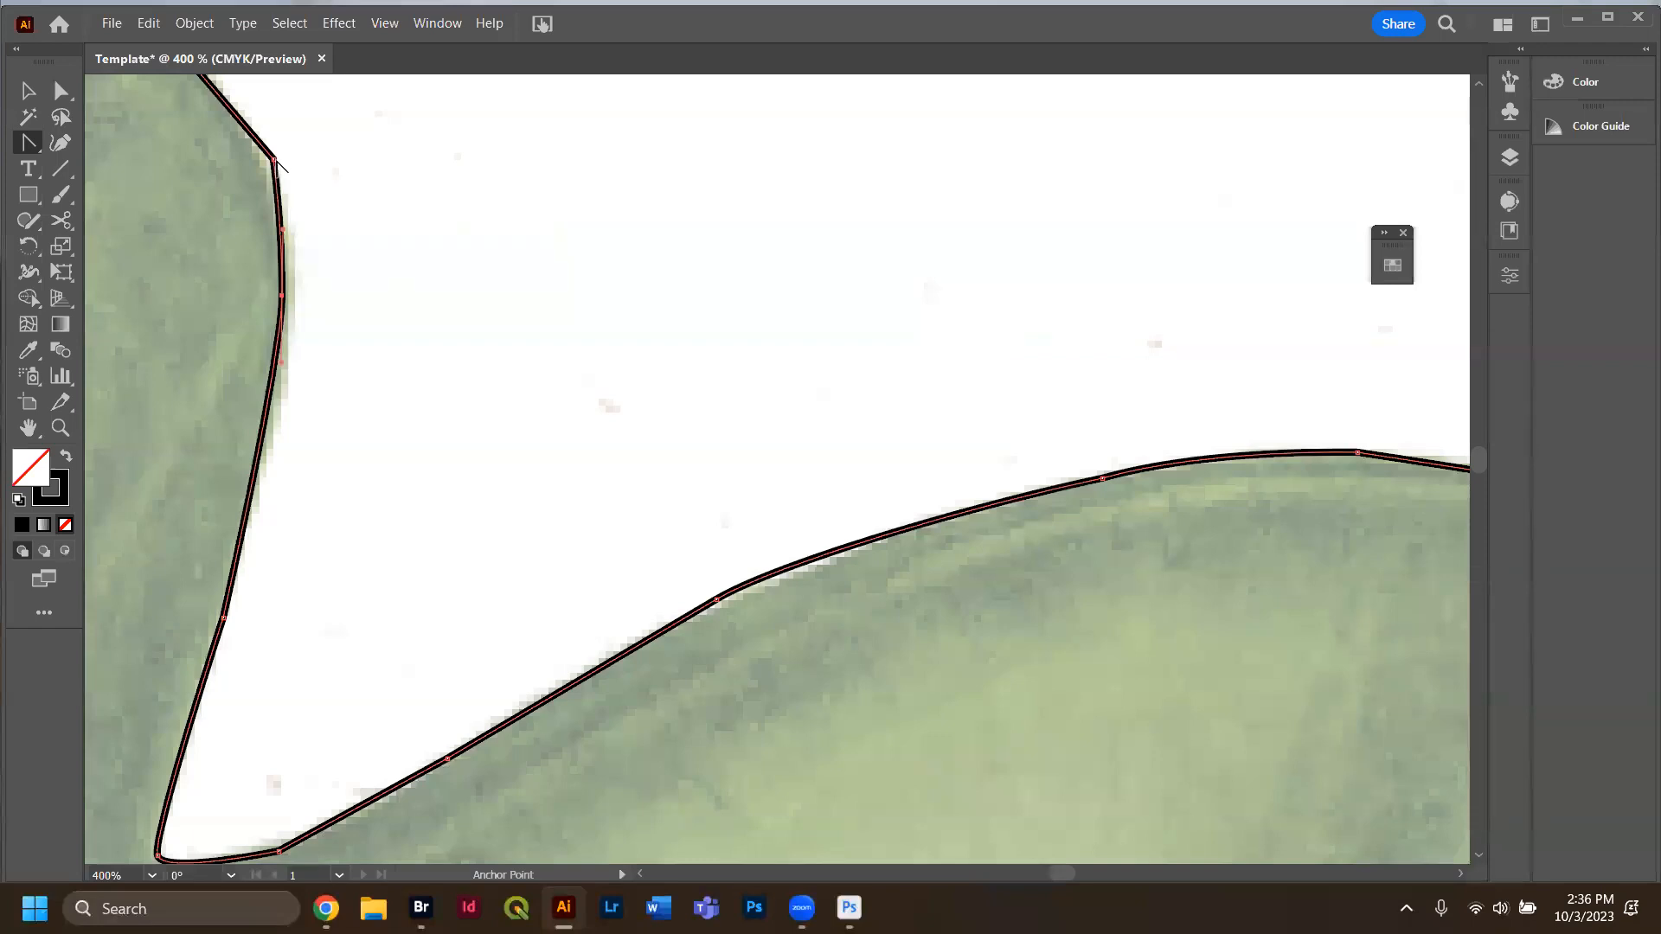
left_click_drag(273, 160, 262, 108)
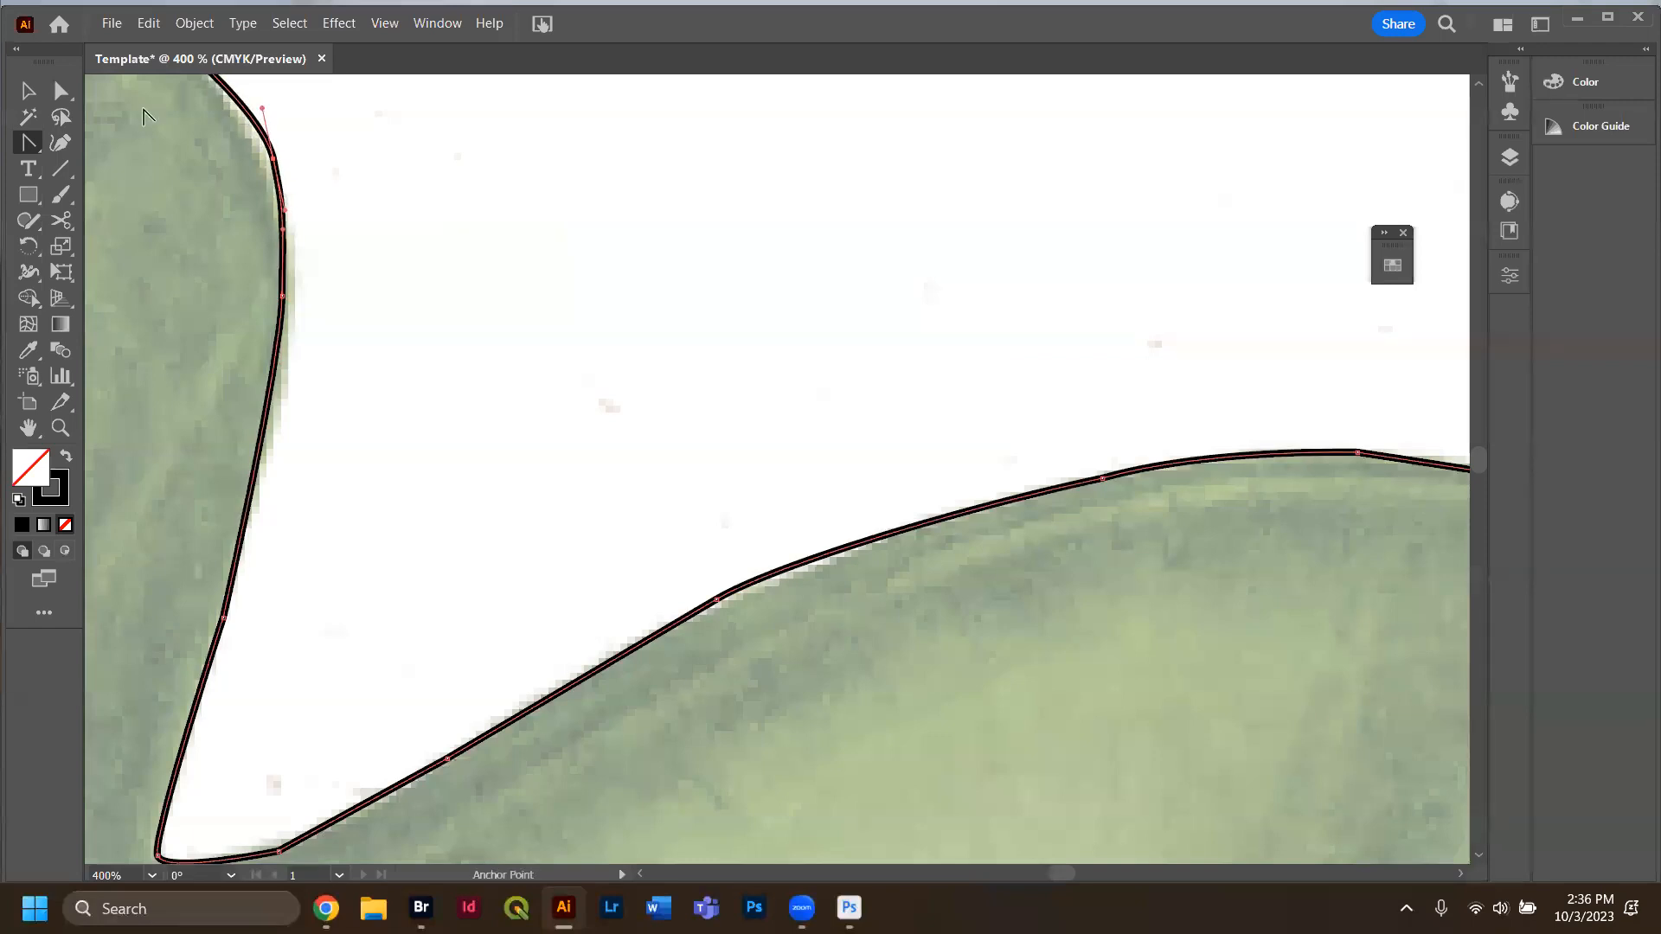
scroll(267, 541, "up", 3)
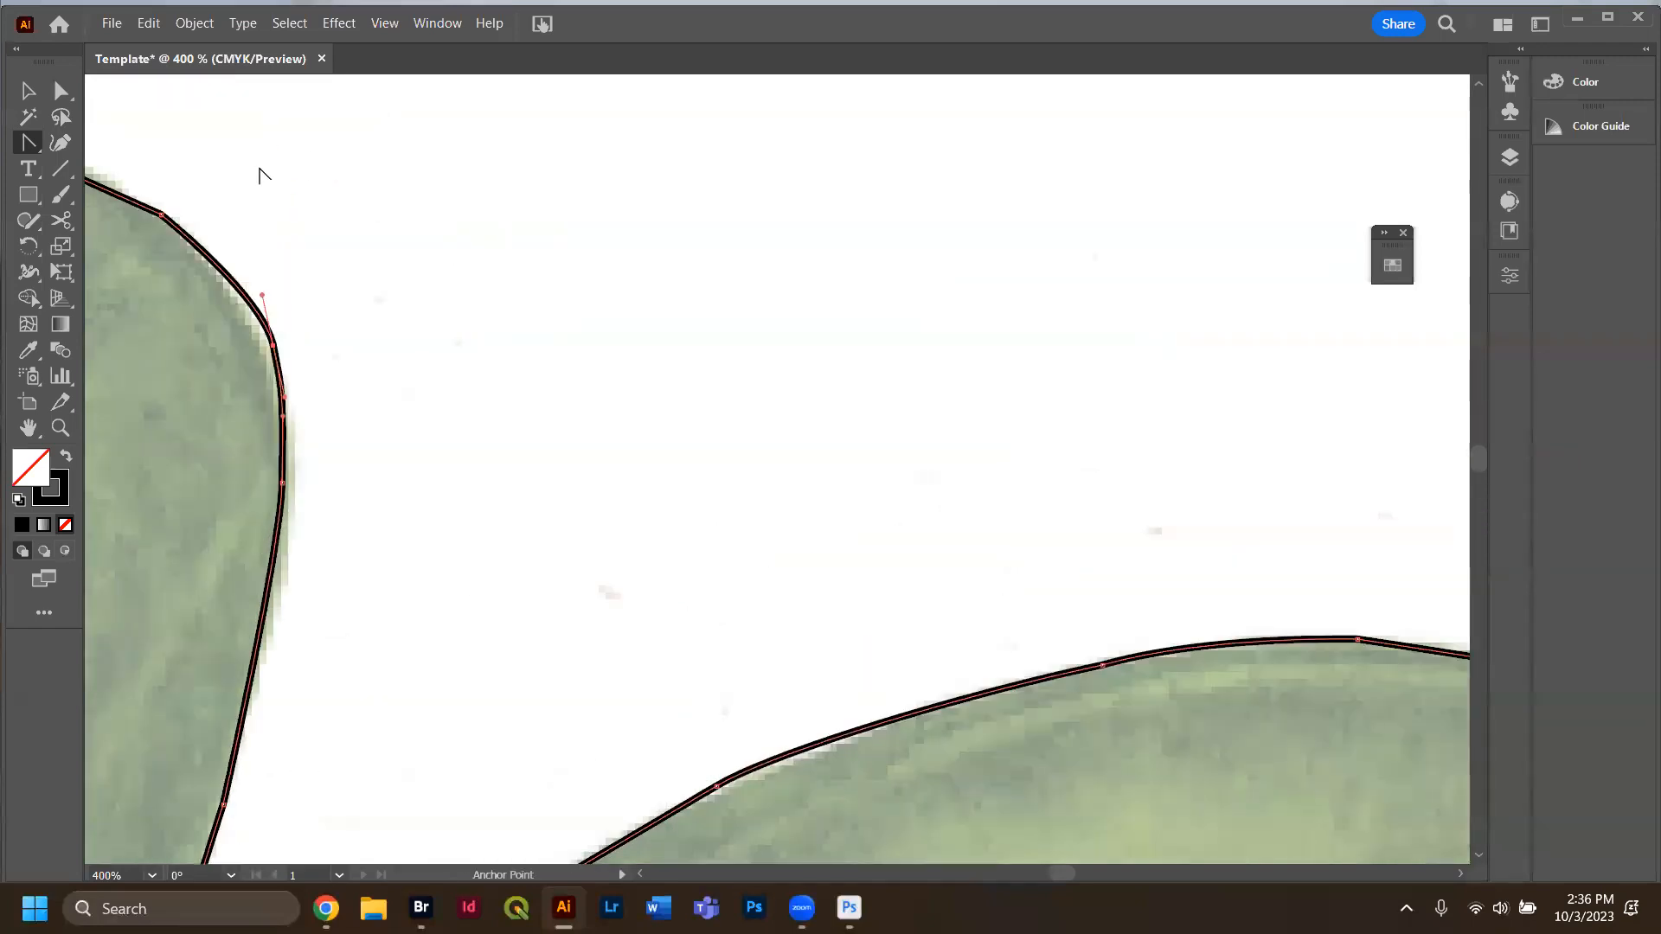
left_click_drag(161, 216, 124, 183)
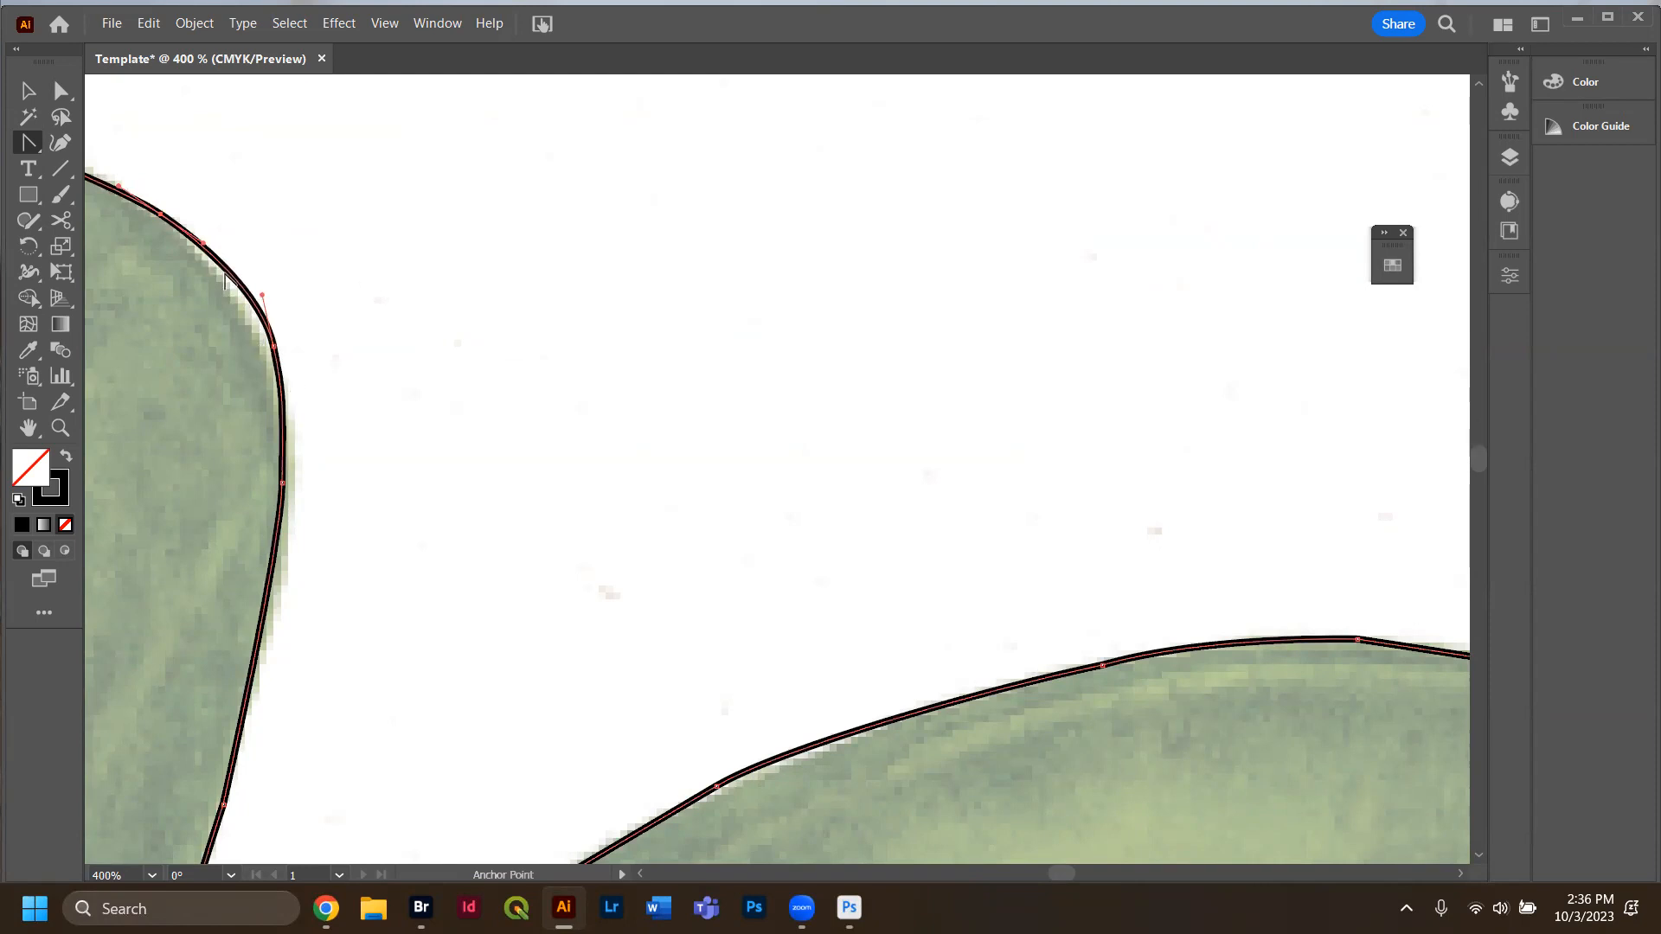
scroll(387, 541, "down", 3)
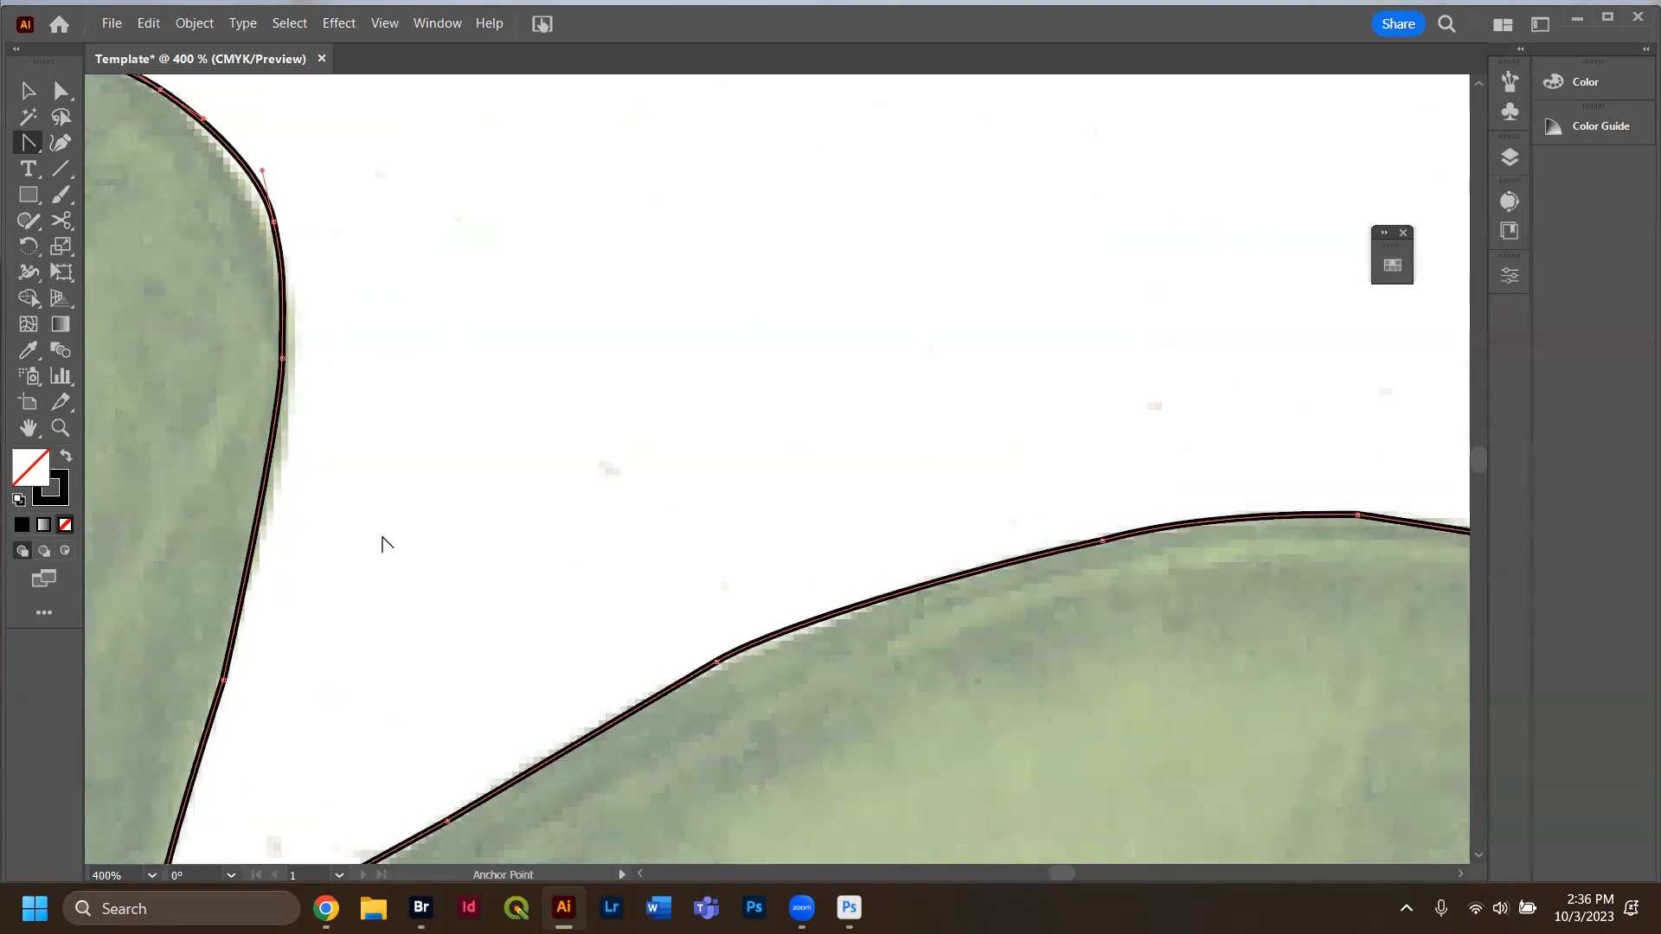
Swap the large leaf's fill and stroke to make it solid black, and deselect it to check the silhouette.
scroll(399, 549, "down", 10, "alt")
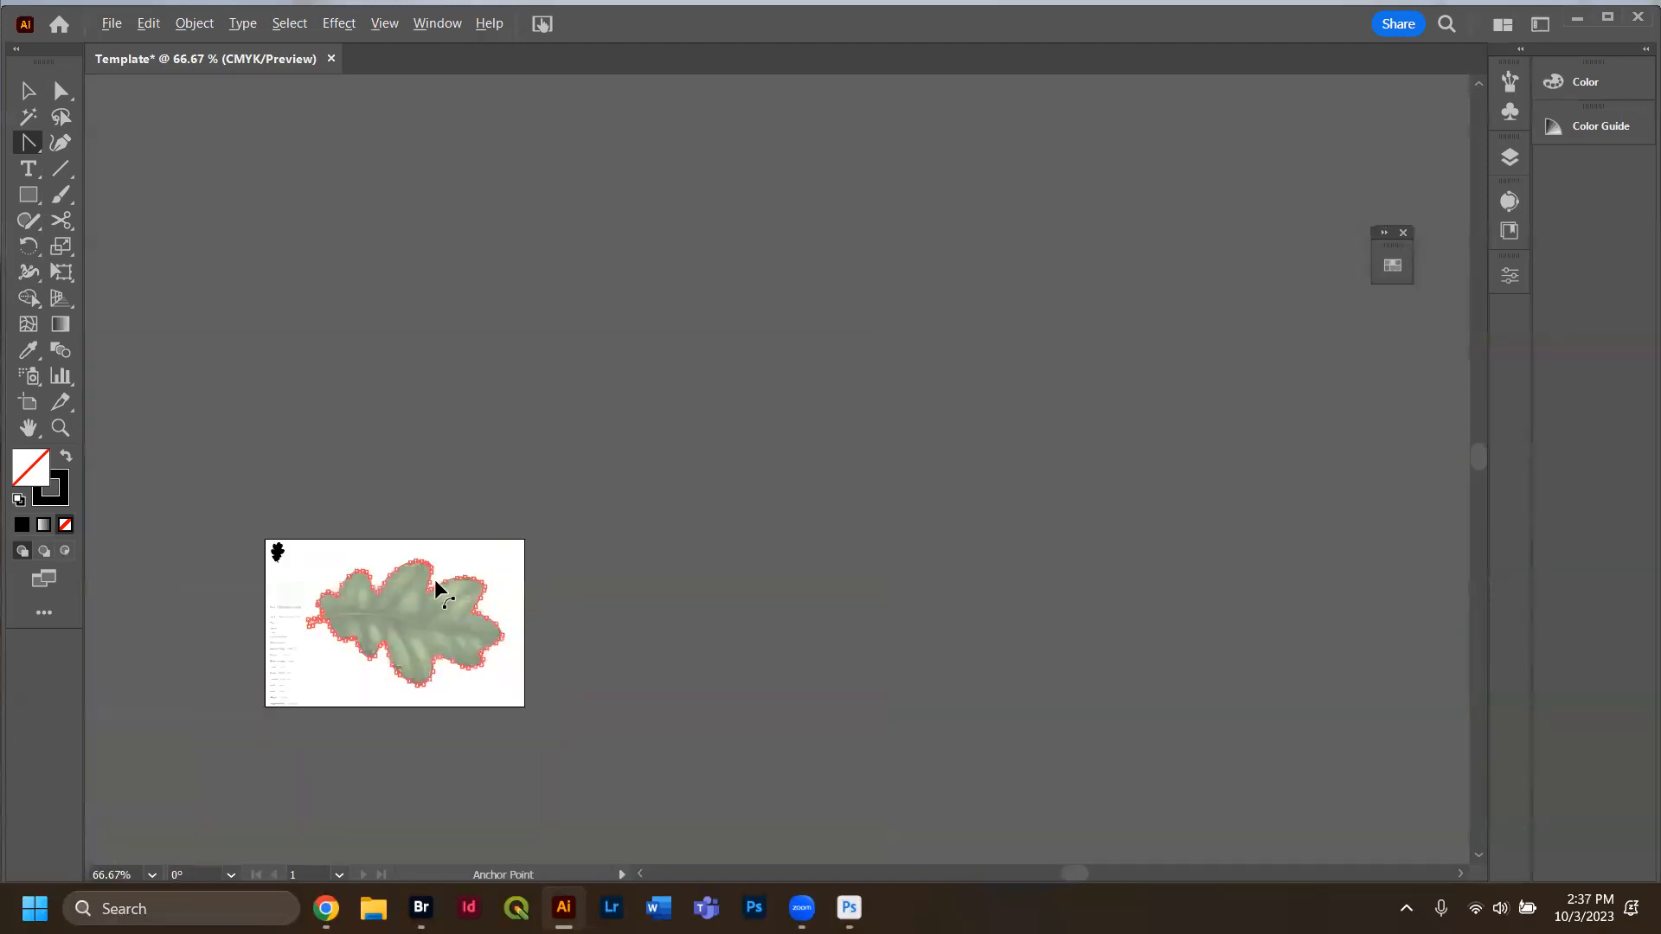
scroll(359, 629, "up", 10)
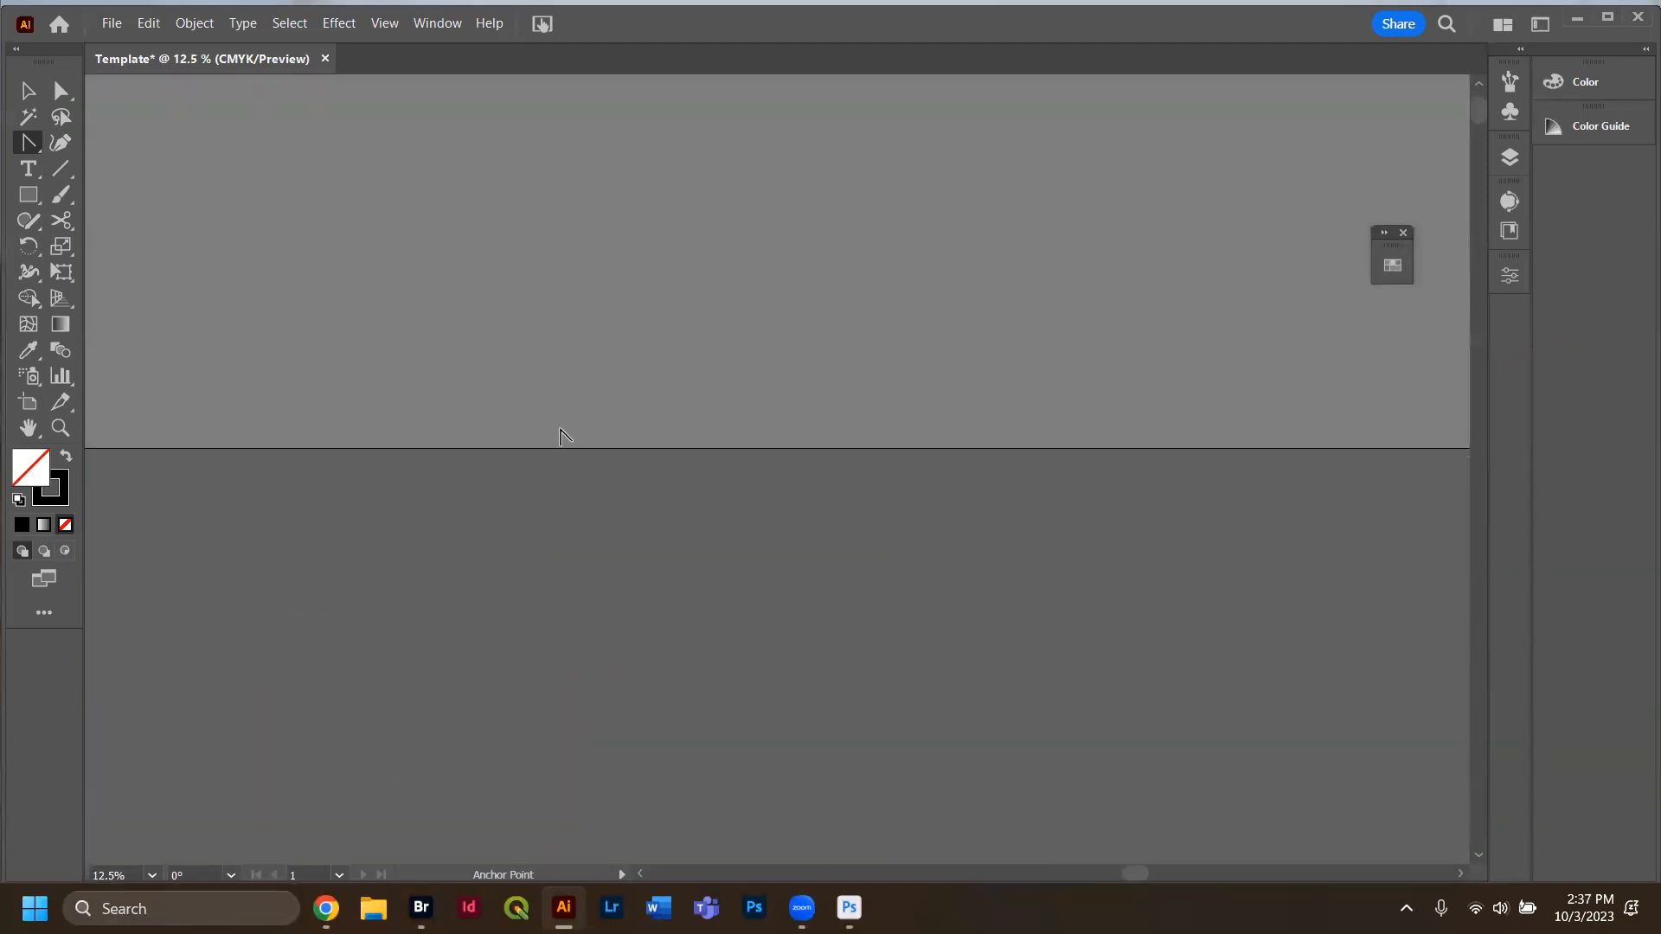
scroll(544, 445, "down", 8)
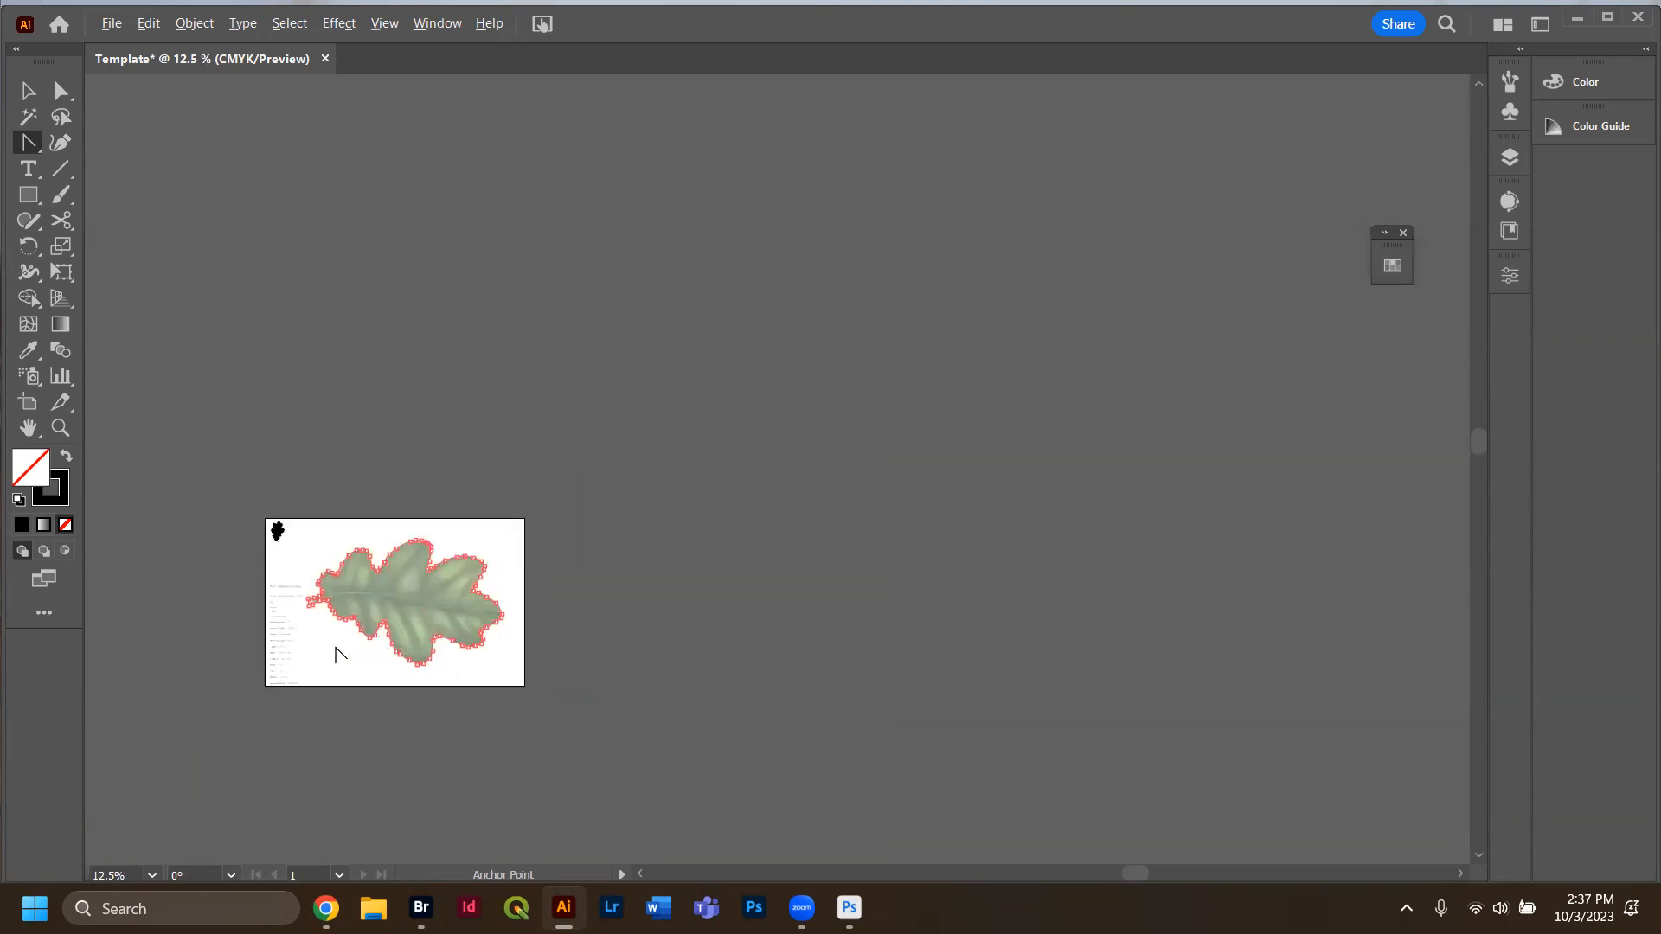
scroll(336, 653, "up", 5, "alt")
left_click_drag(461, 556, 507, 564)
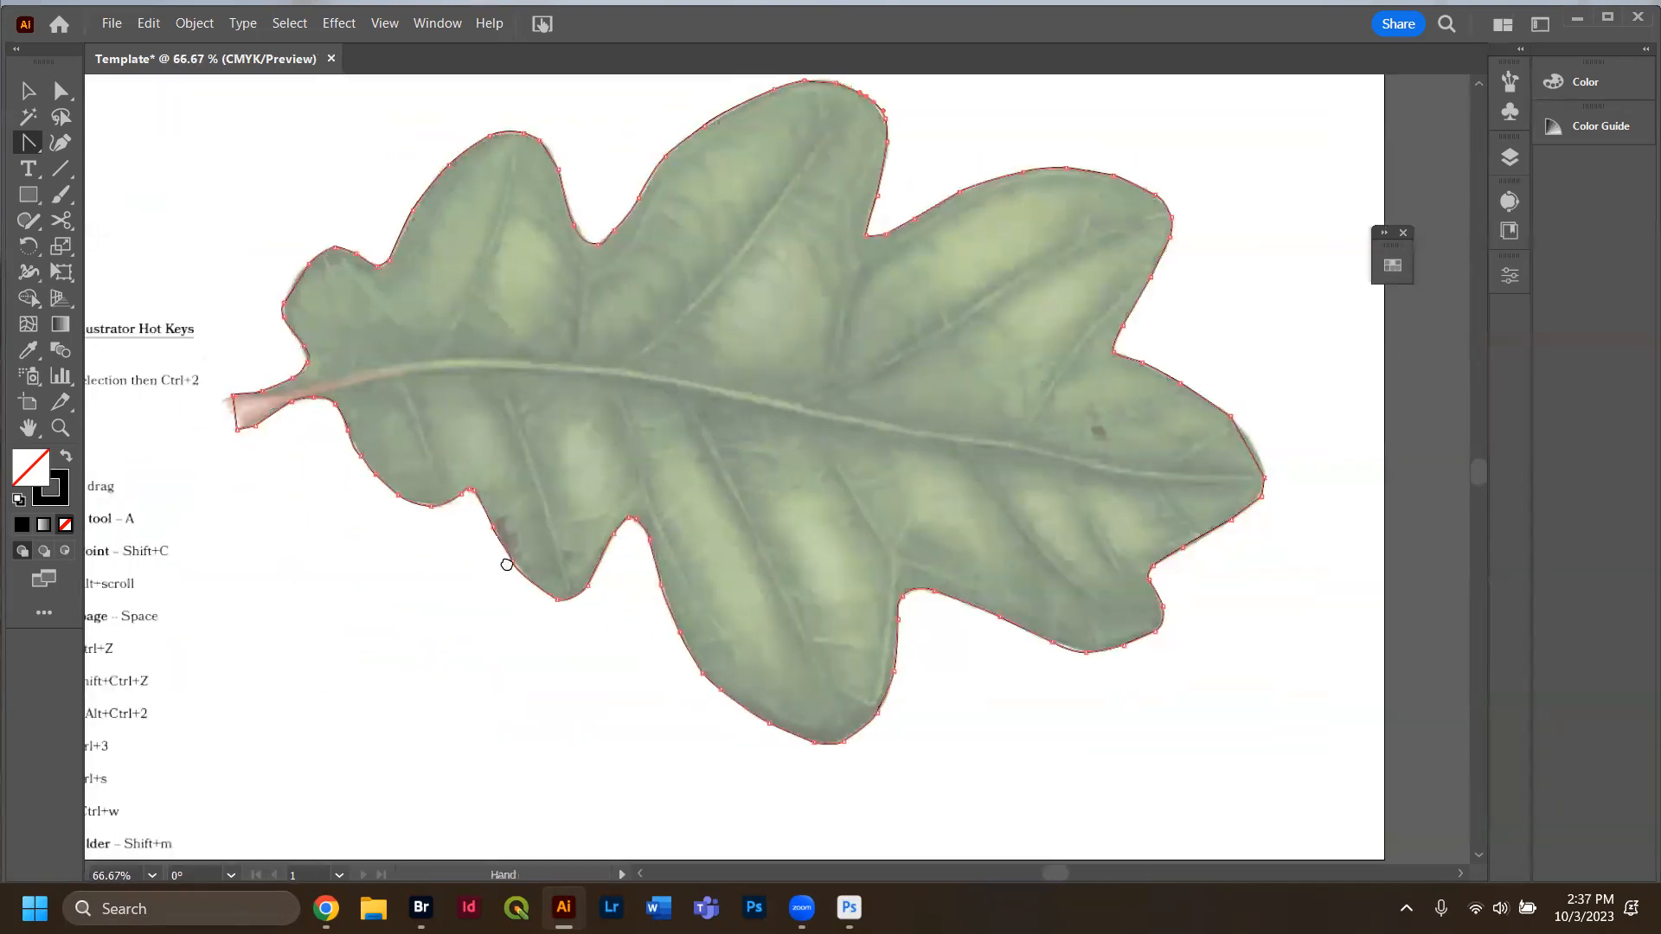
left_click(67, 456)
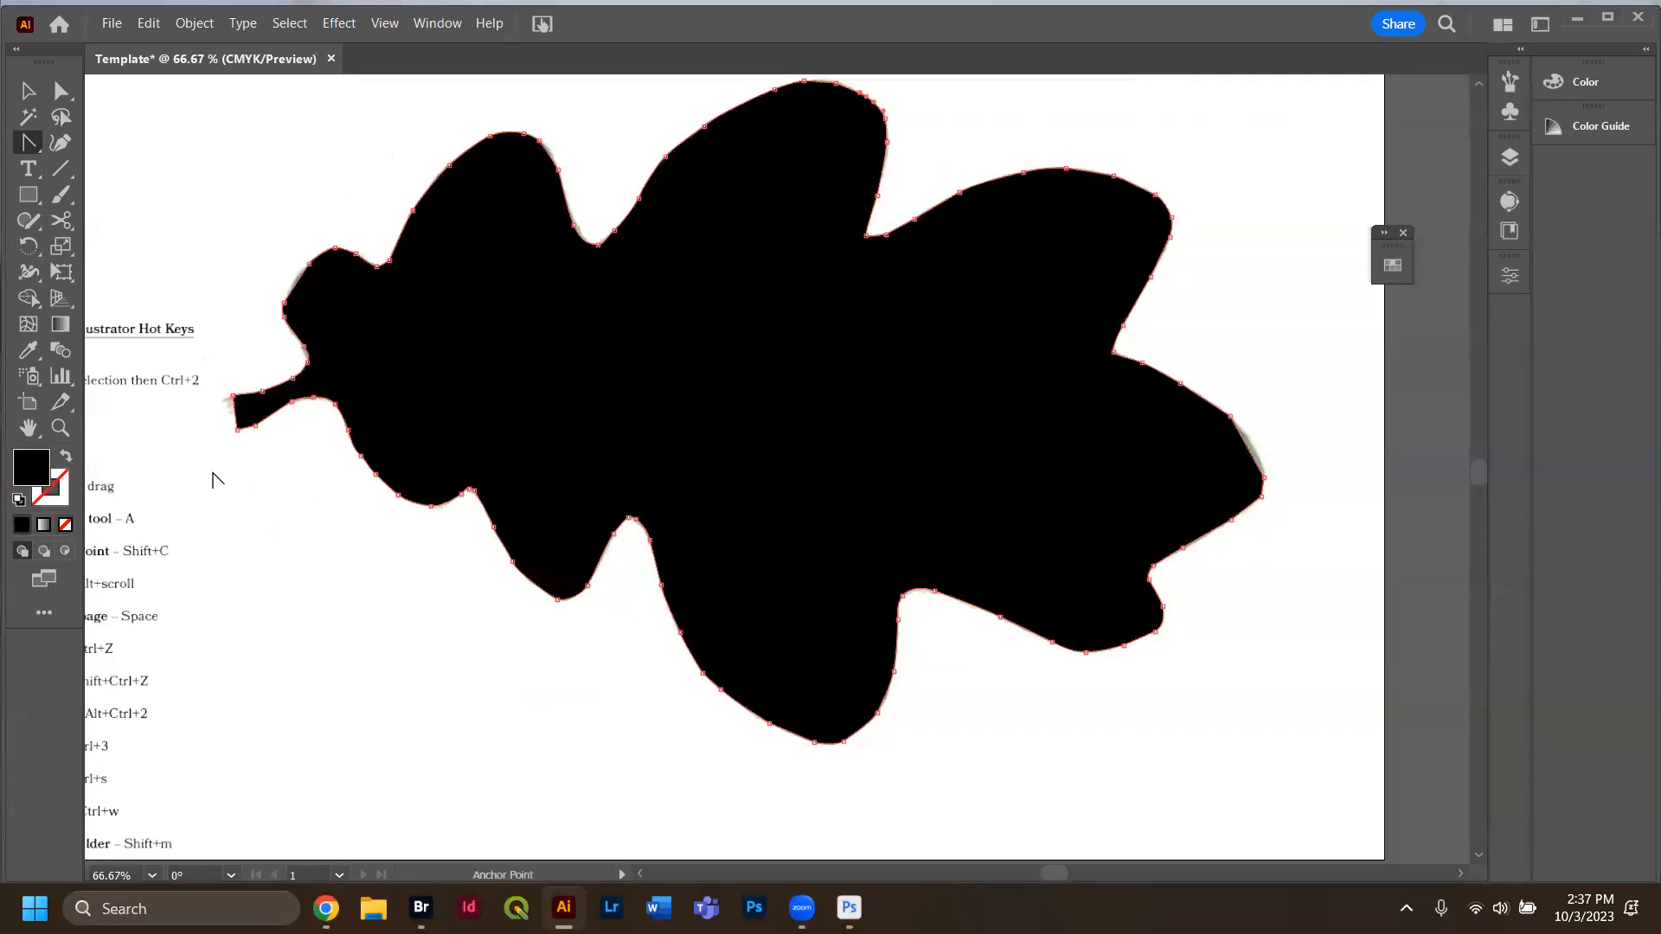
left_click(19, 89)
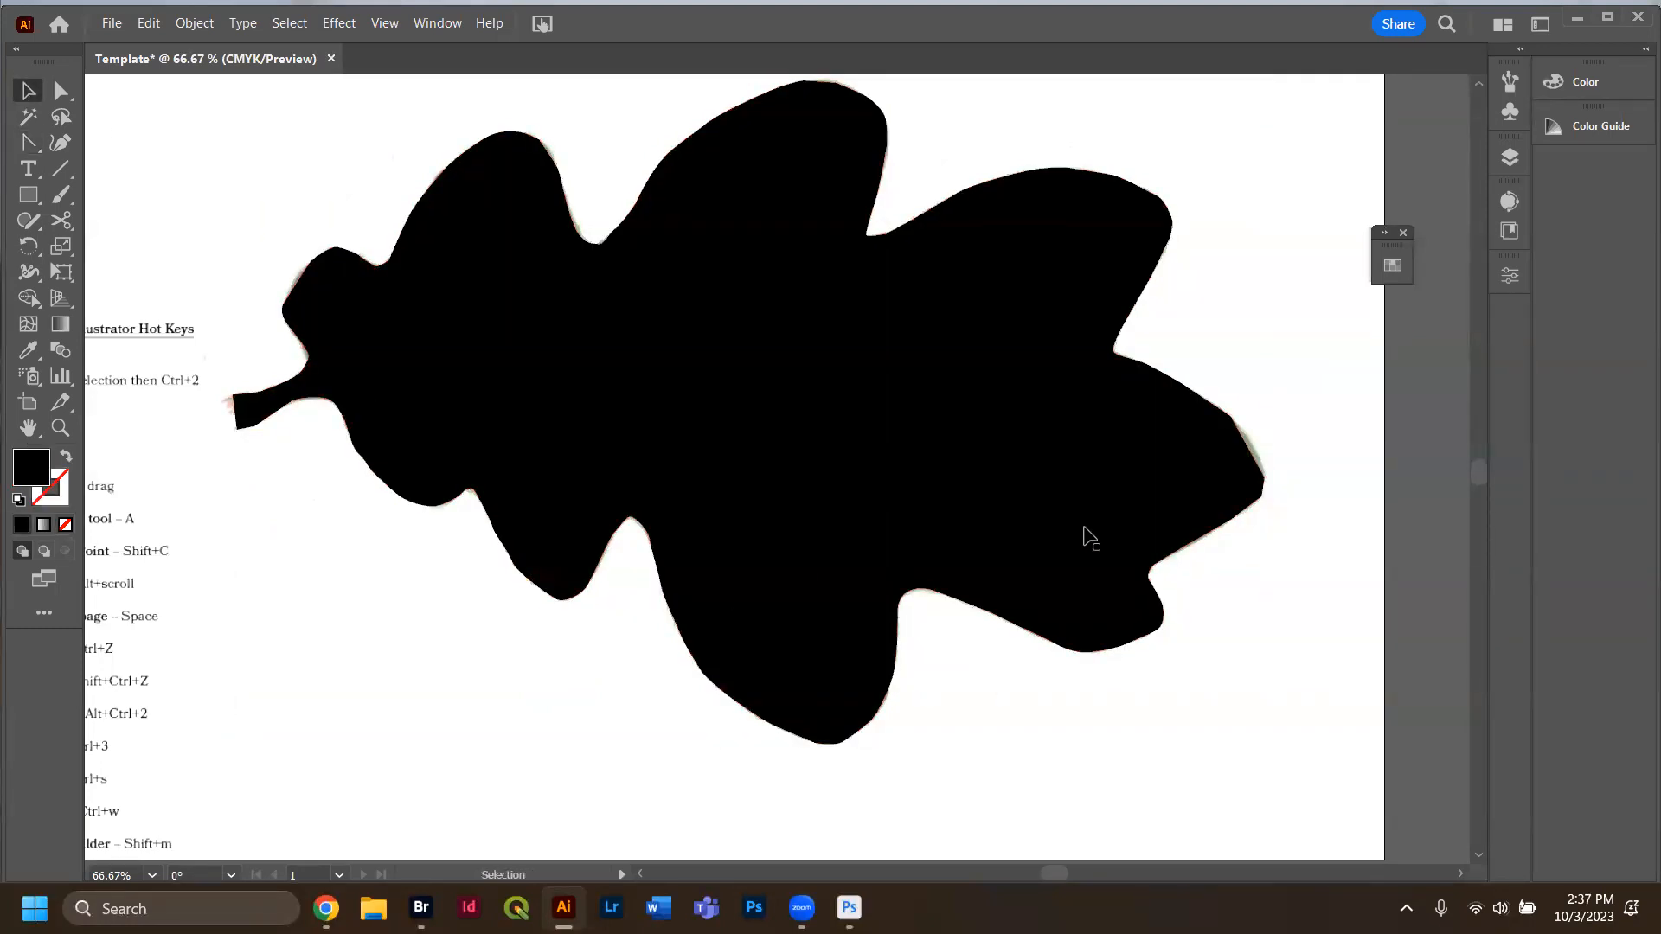
left_click(1354, 676)
left_click_drag(1320, 537, 1189, 418)
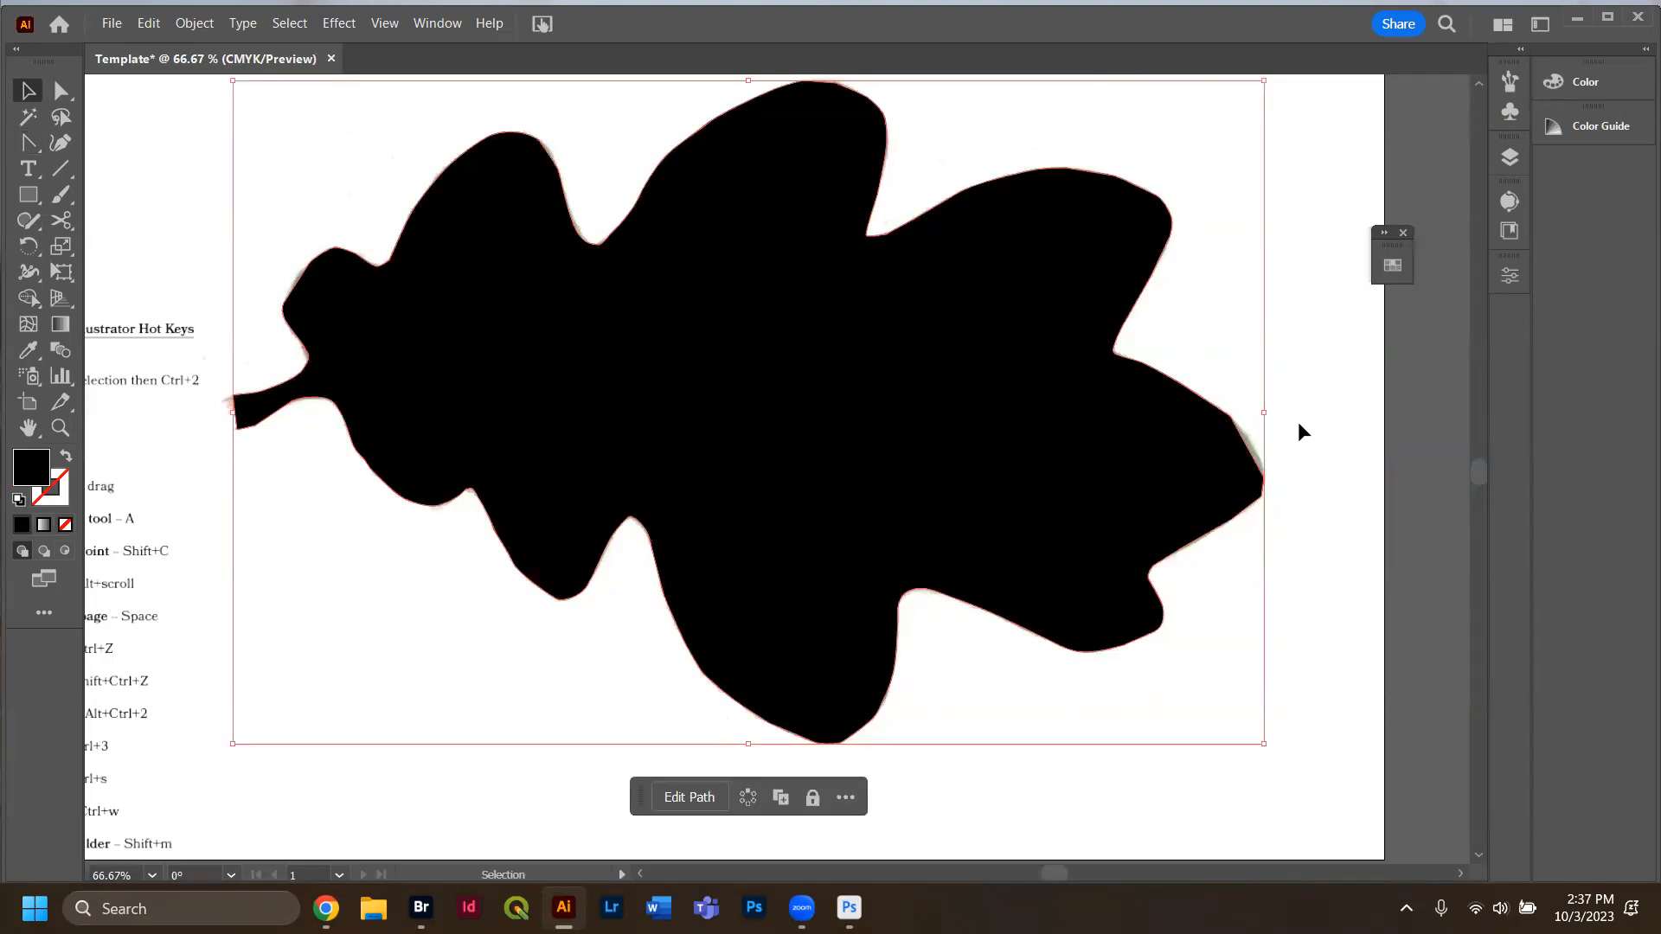
left_click(1380, 518)
Try to bend the straight edge at the right lobe's tip into a curve with the Anchor Point tool and adjust its handles.
scroll(1308, 482, "up", 2)
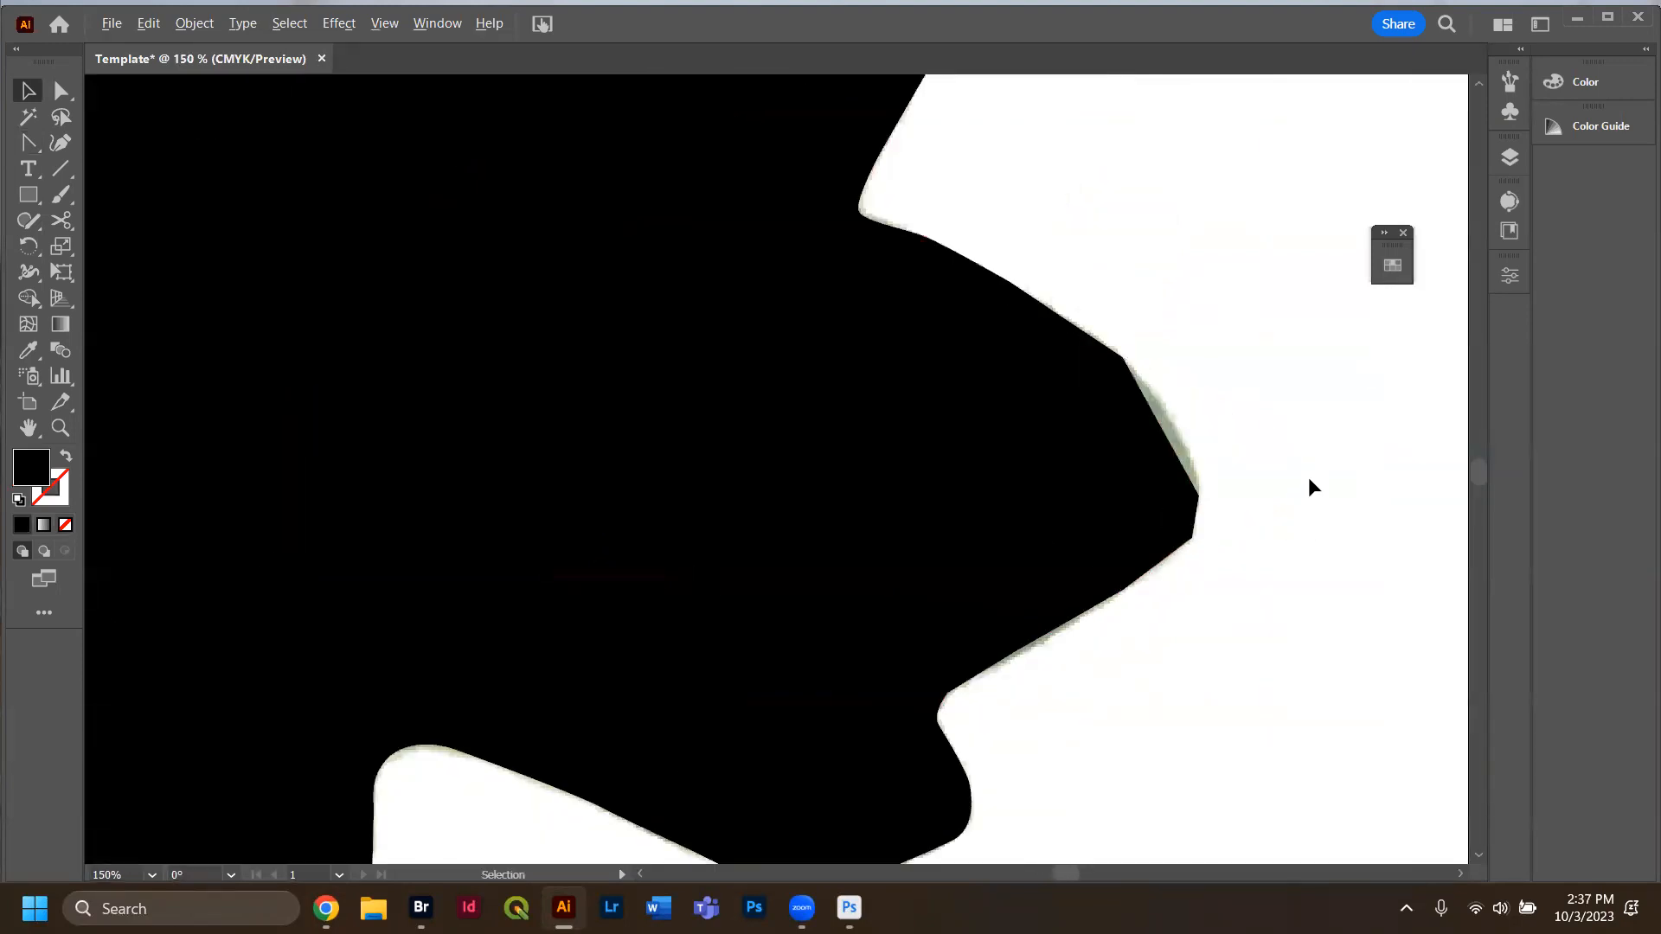
scroll(1052, 485, "up", 2)
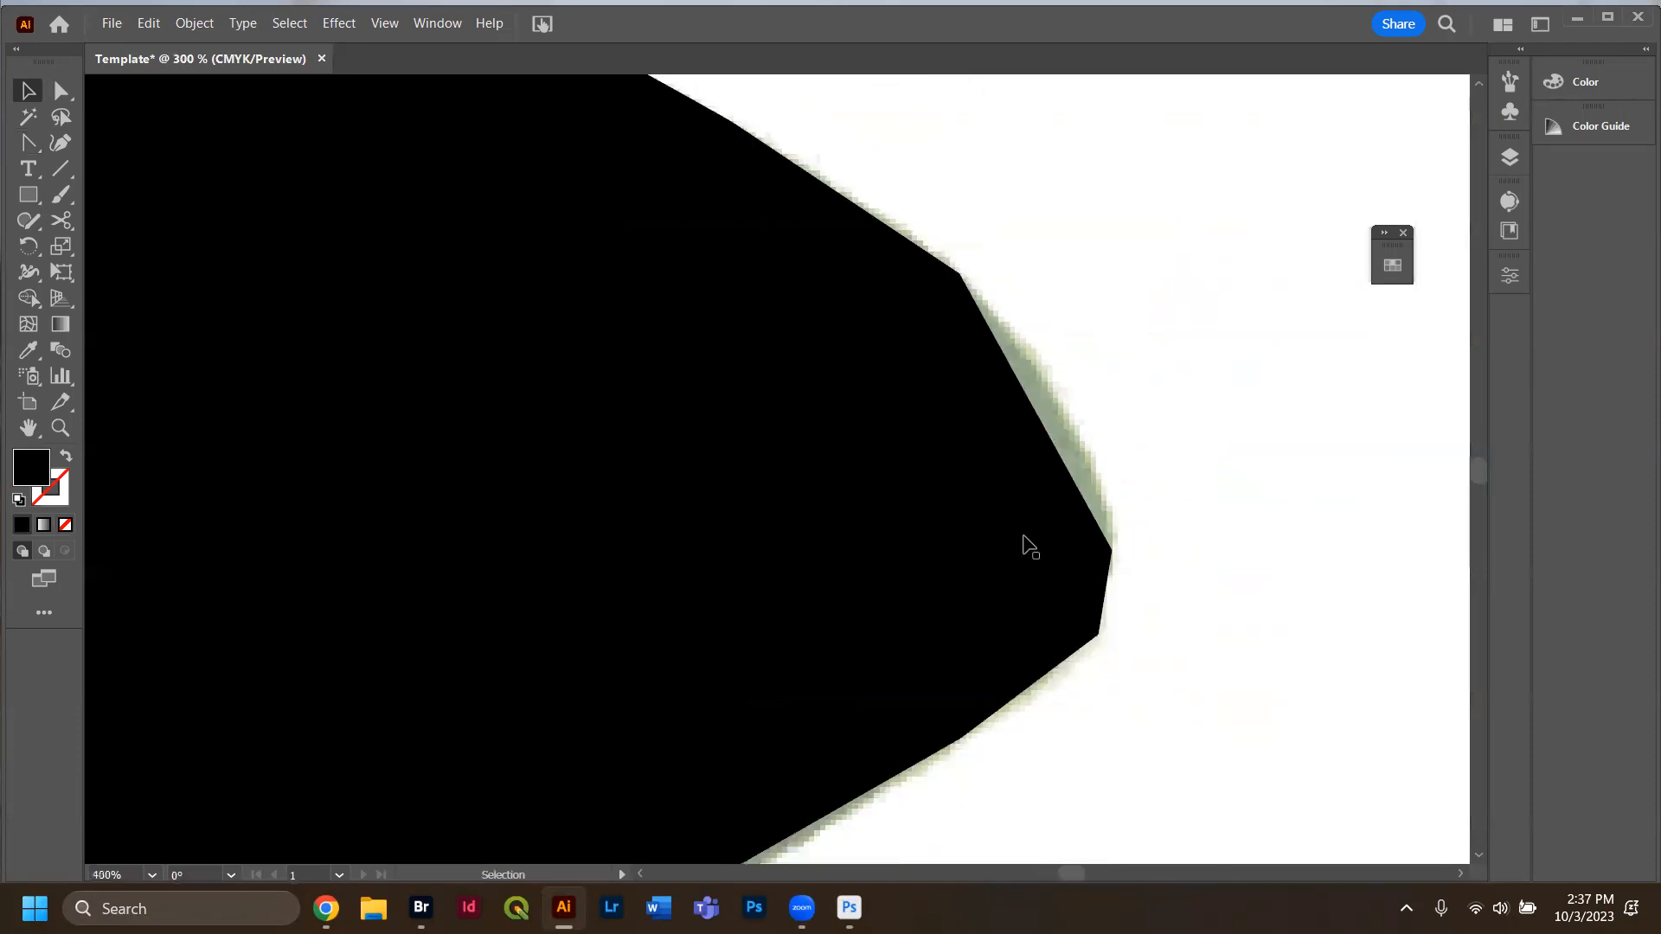
left_click(959, 467)
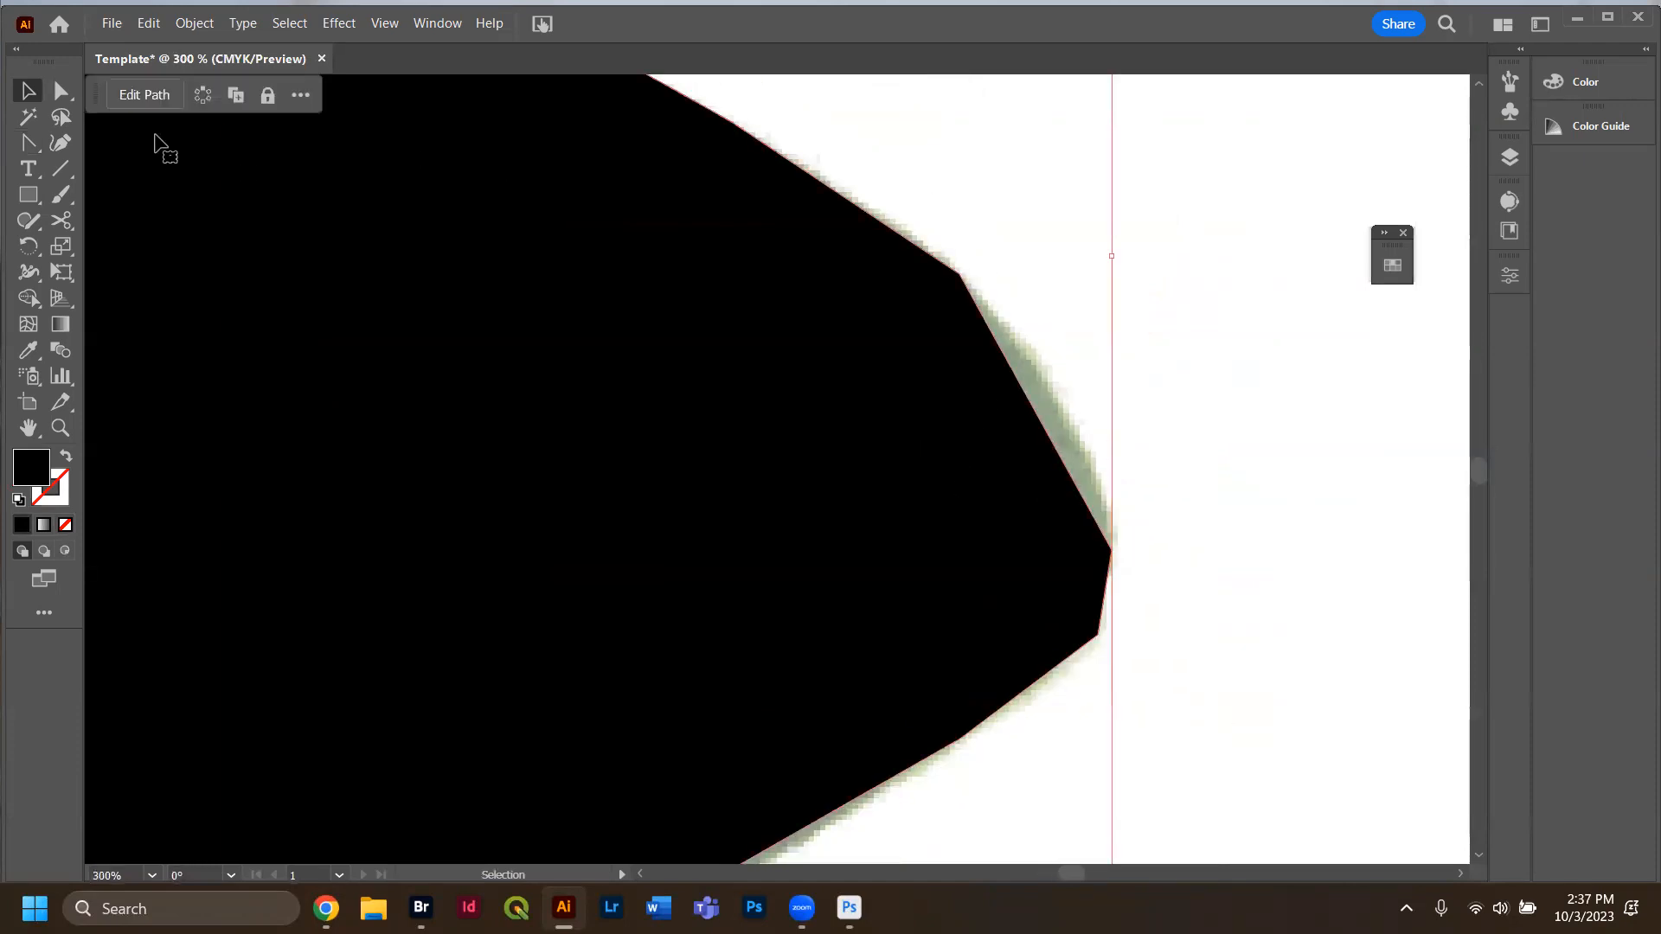
key("a")
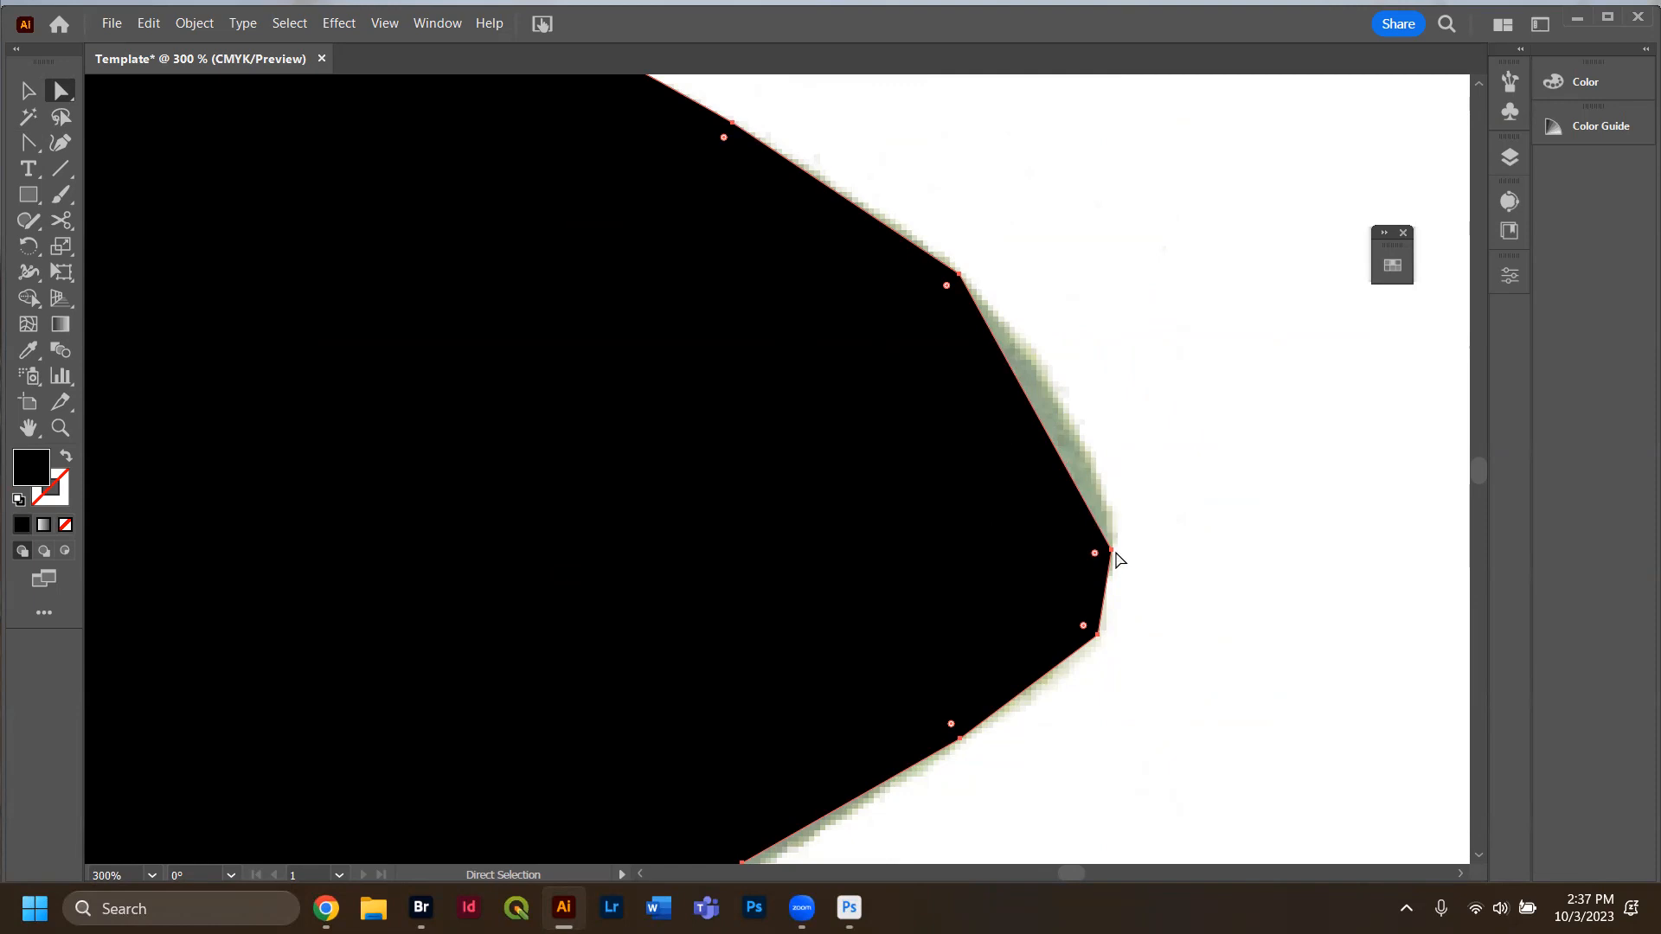
key("shift+c")
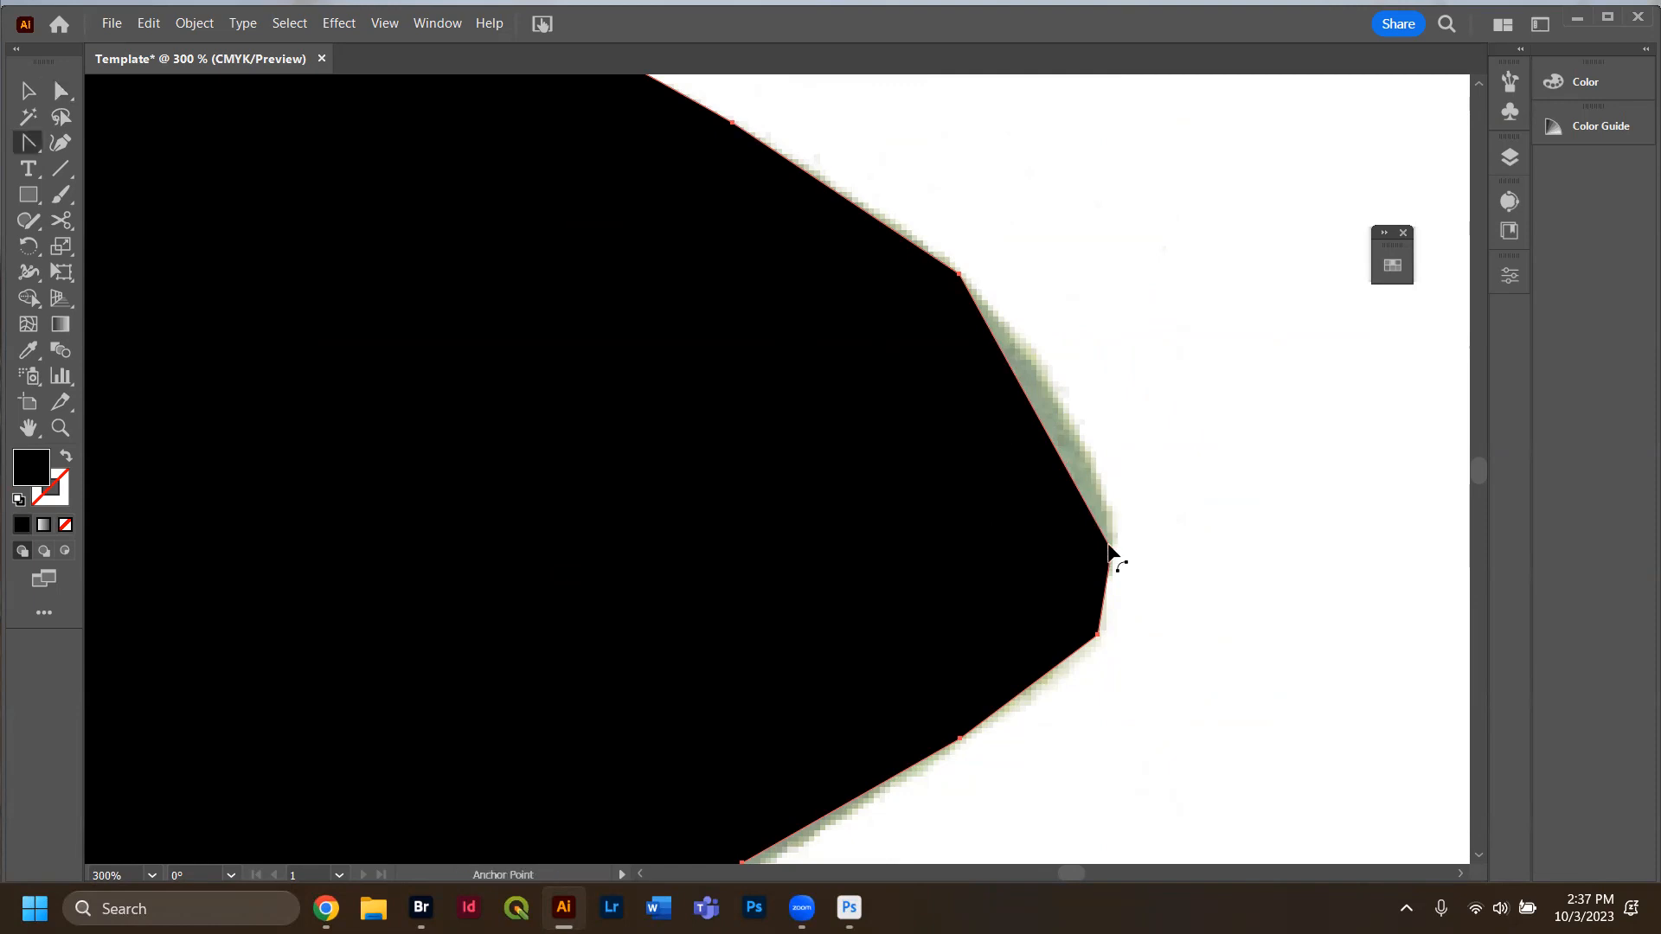
left_click(1112, 550)
left_click_drag(966, 284, 993, 326)
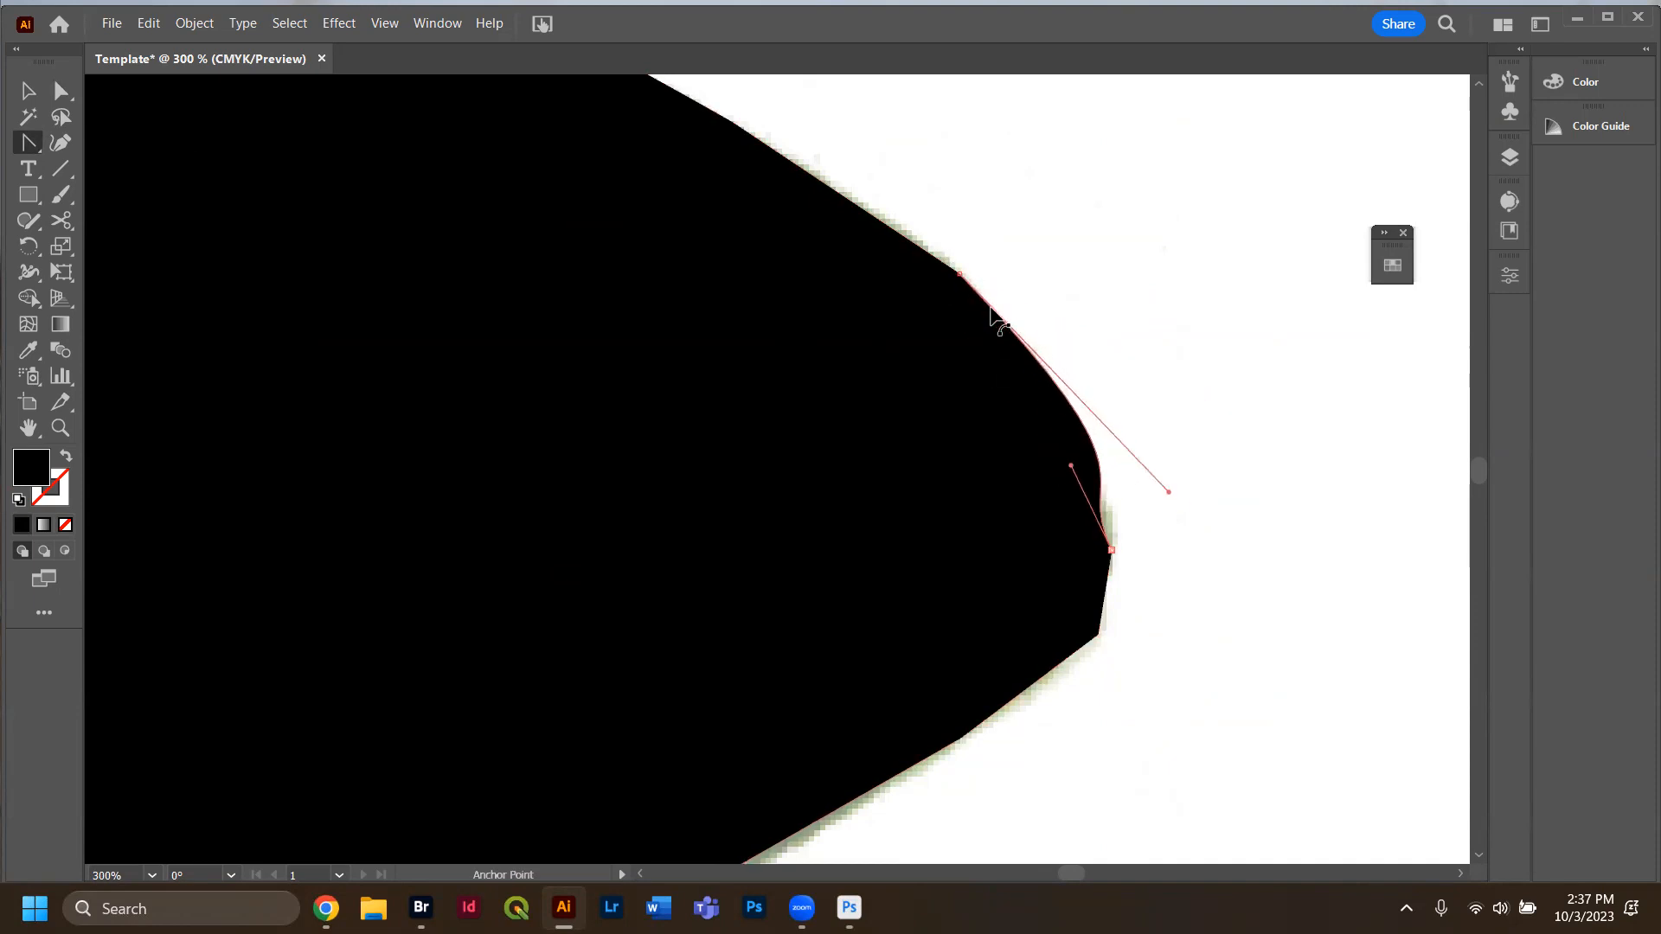
left_click_drag(1071, 467, 1097, 478)
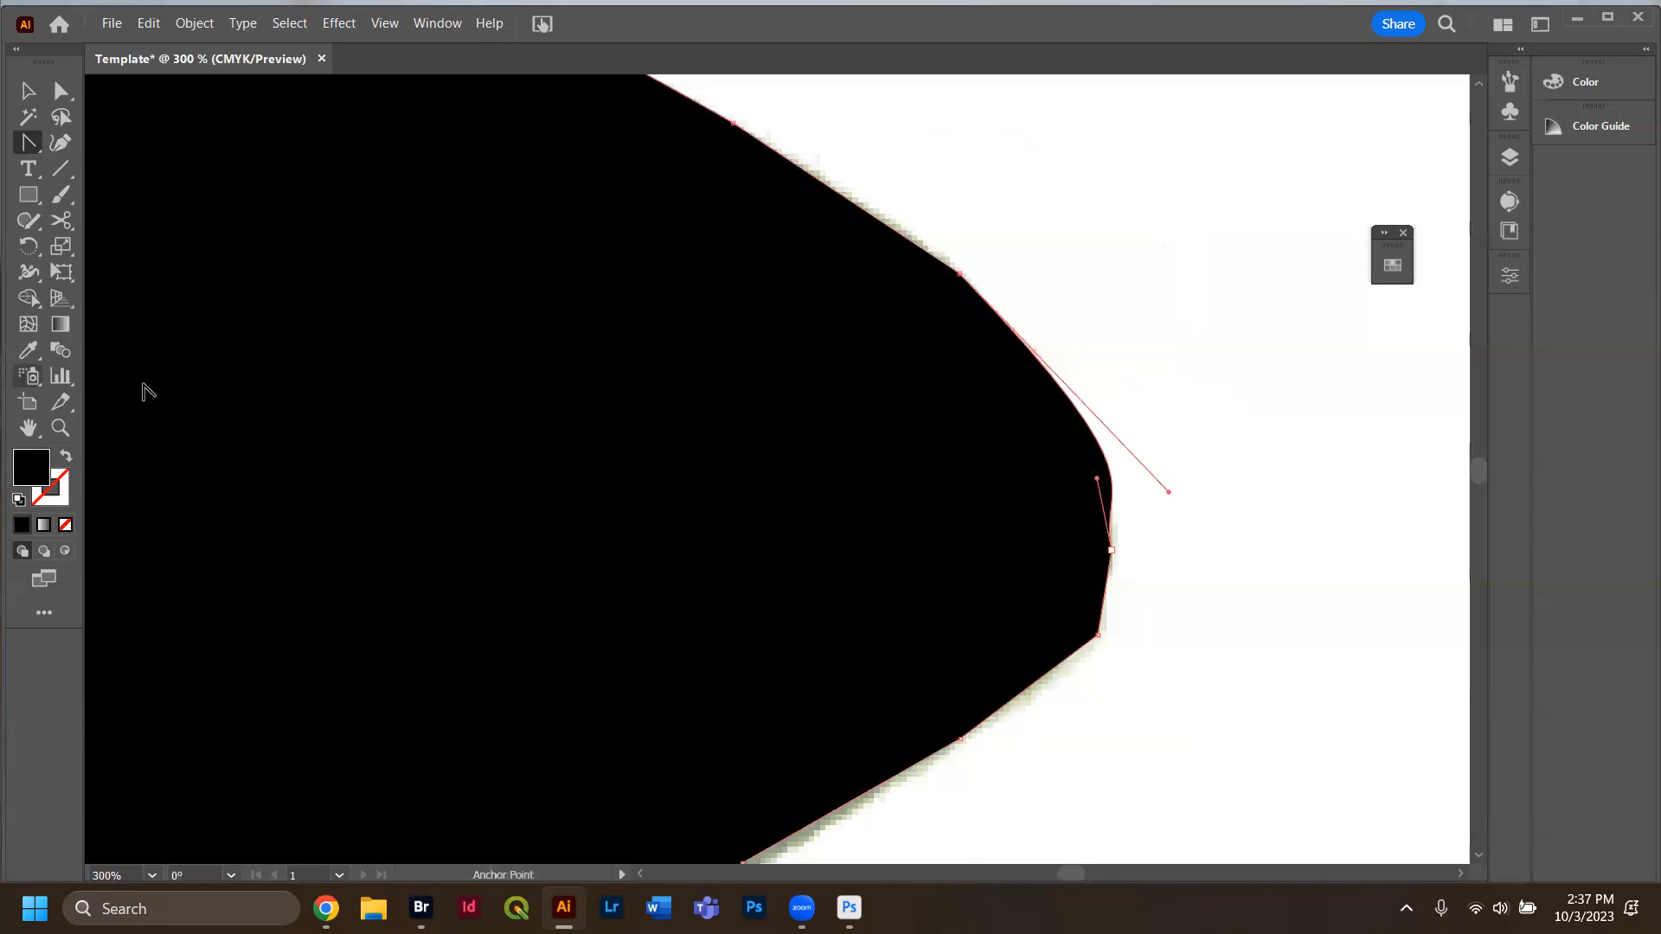
left_click(66, 456)
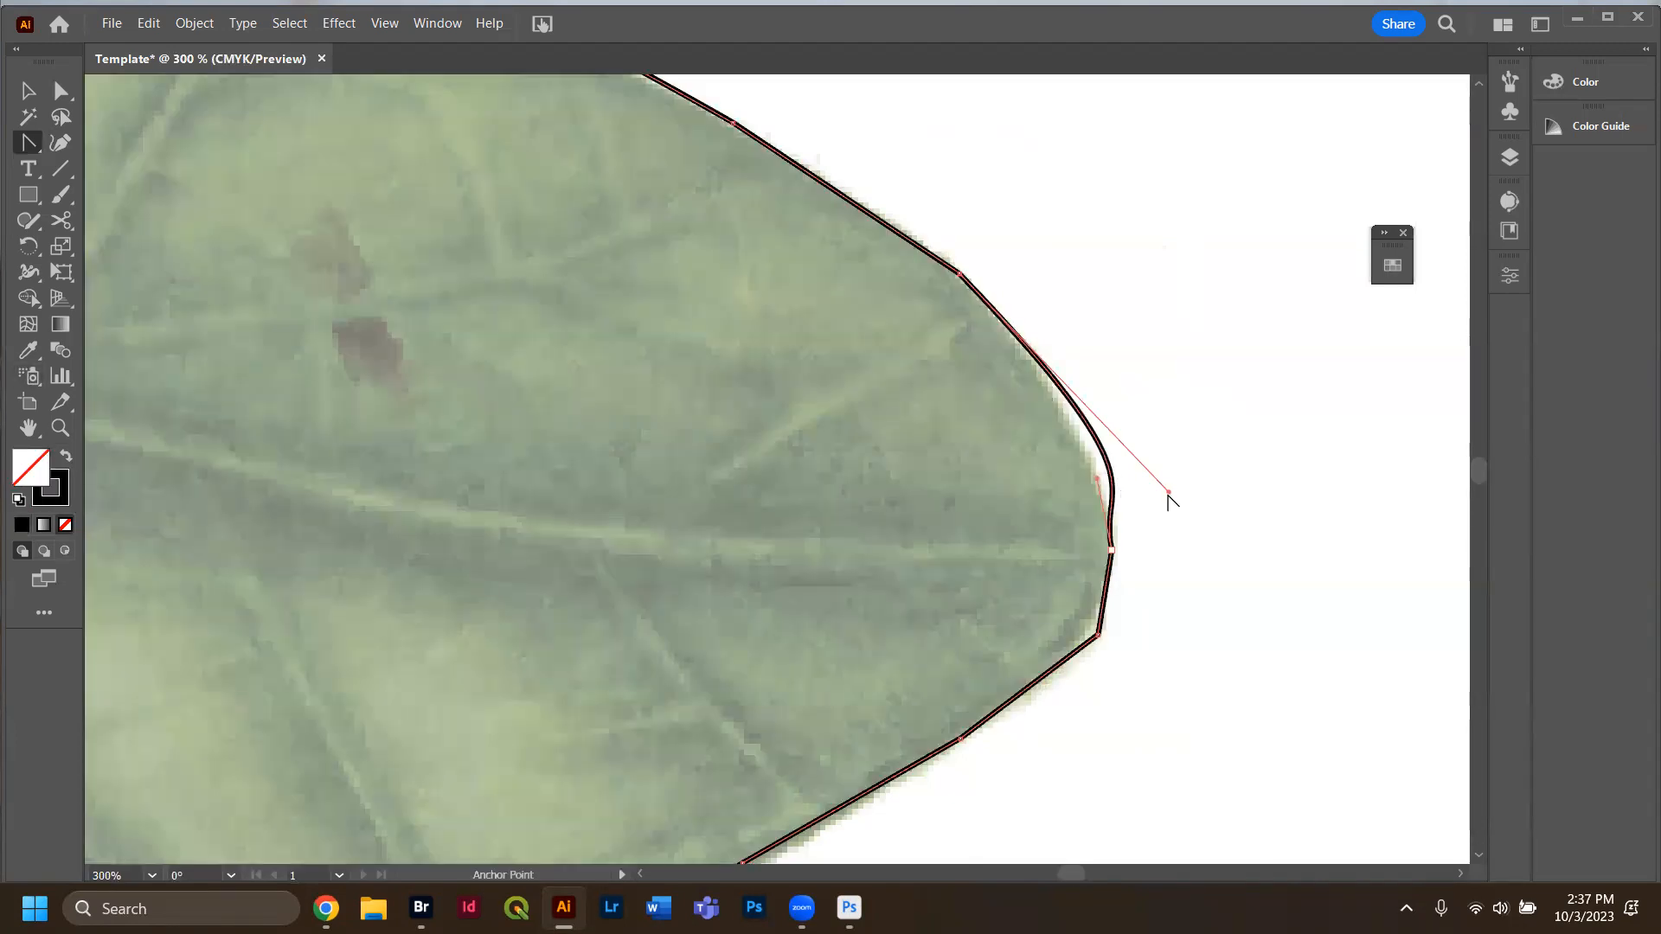
left_click_drag(1168, 491, 1023, 419)
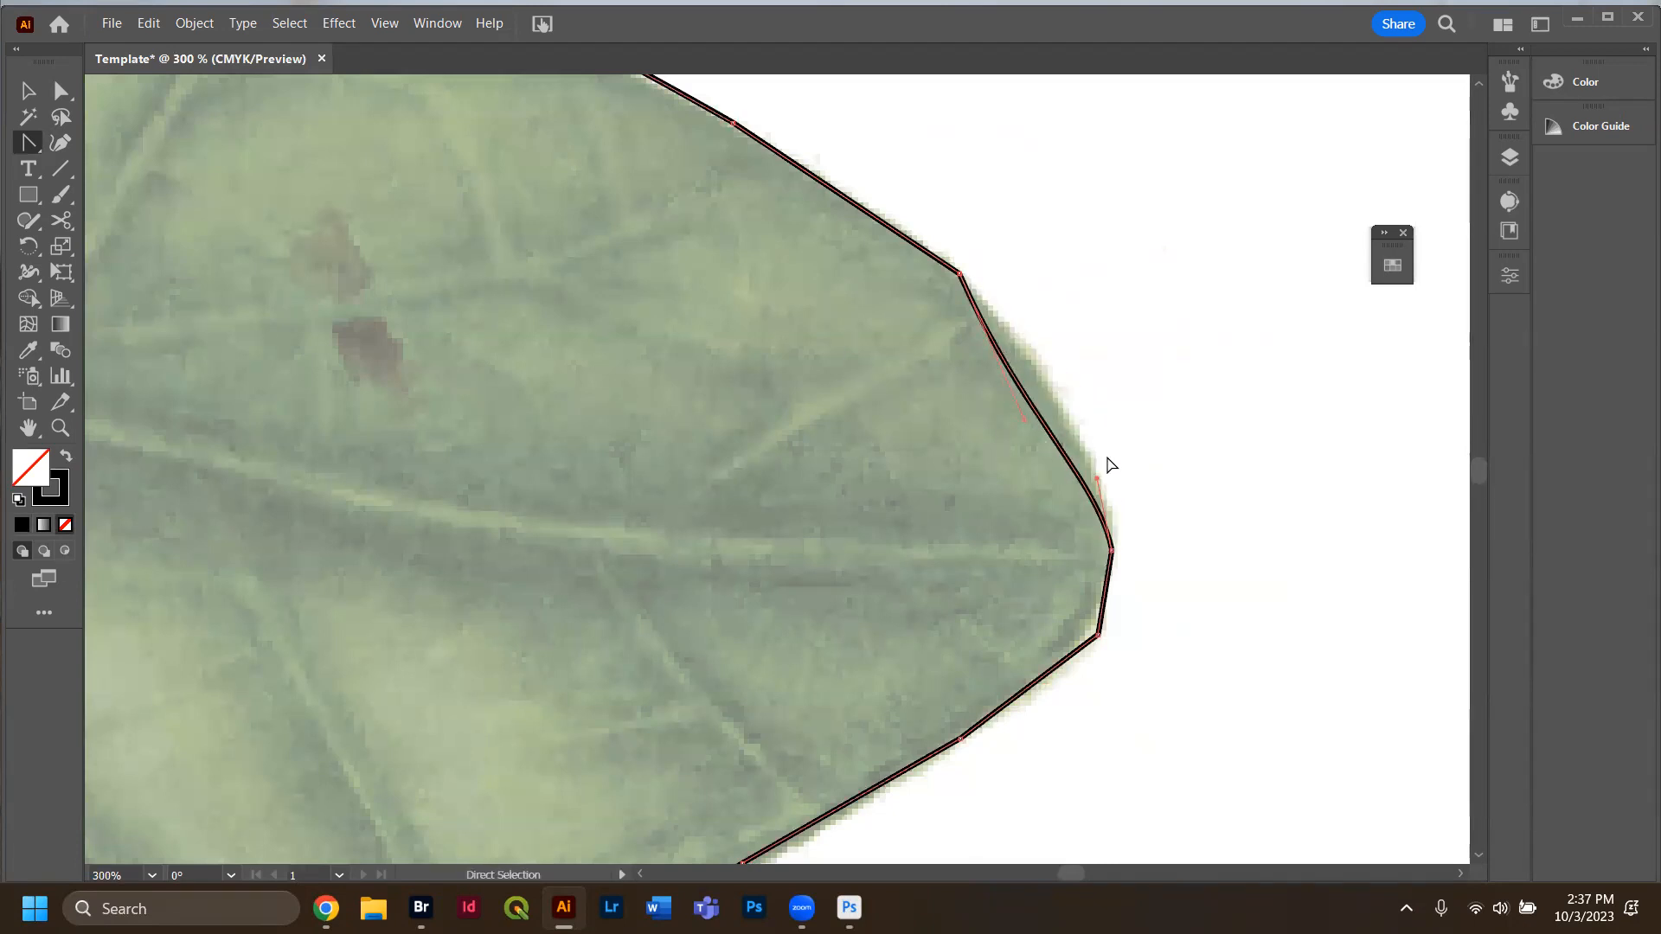
Undo the curve, handle and fill-stroke changes made at the right lobe's tip.
key("ctrl+z")
key("ctrl+z")
key("ctrl+z")
key("ctrl+z")
key("ctrl+z")
key("ctrl+z")
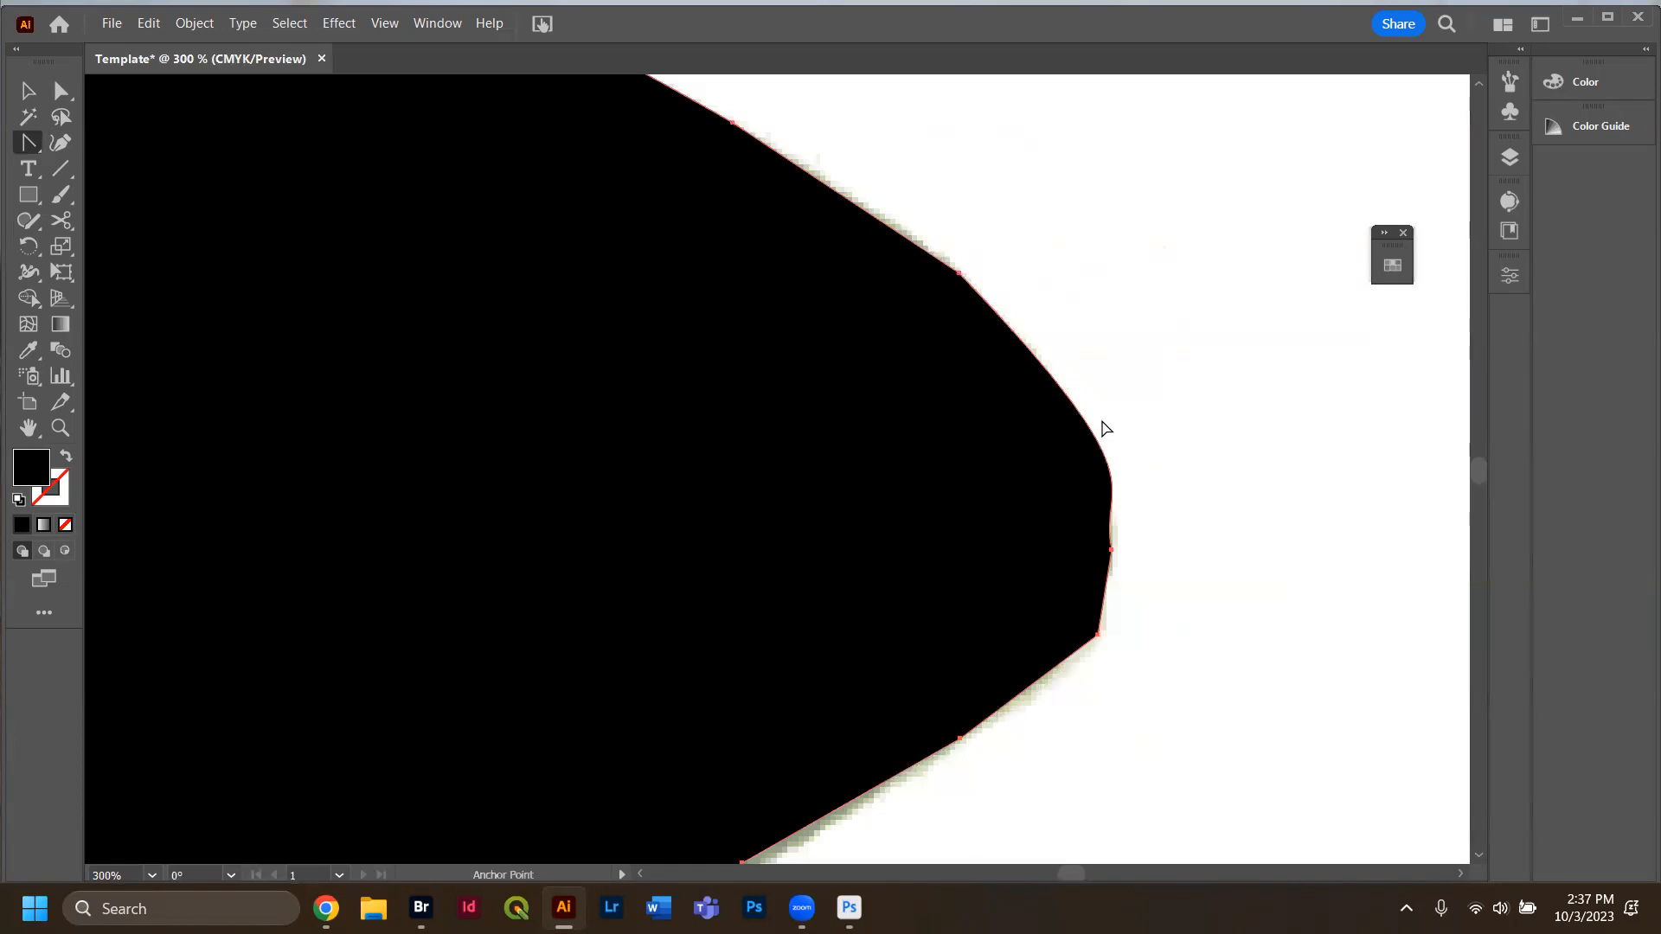
Swap the leaf's fill and stroke, add an anchor on the right tip's straight edge, and align it and the tip's lower anchor with the template.
left_click(66, 456)
key("p")
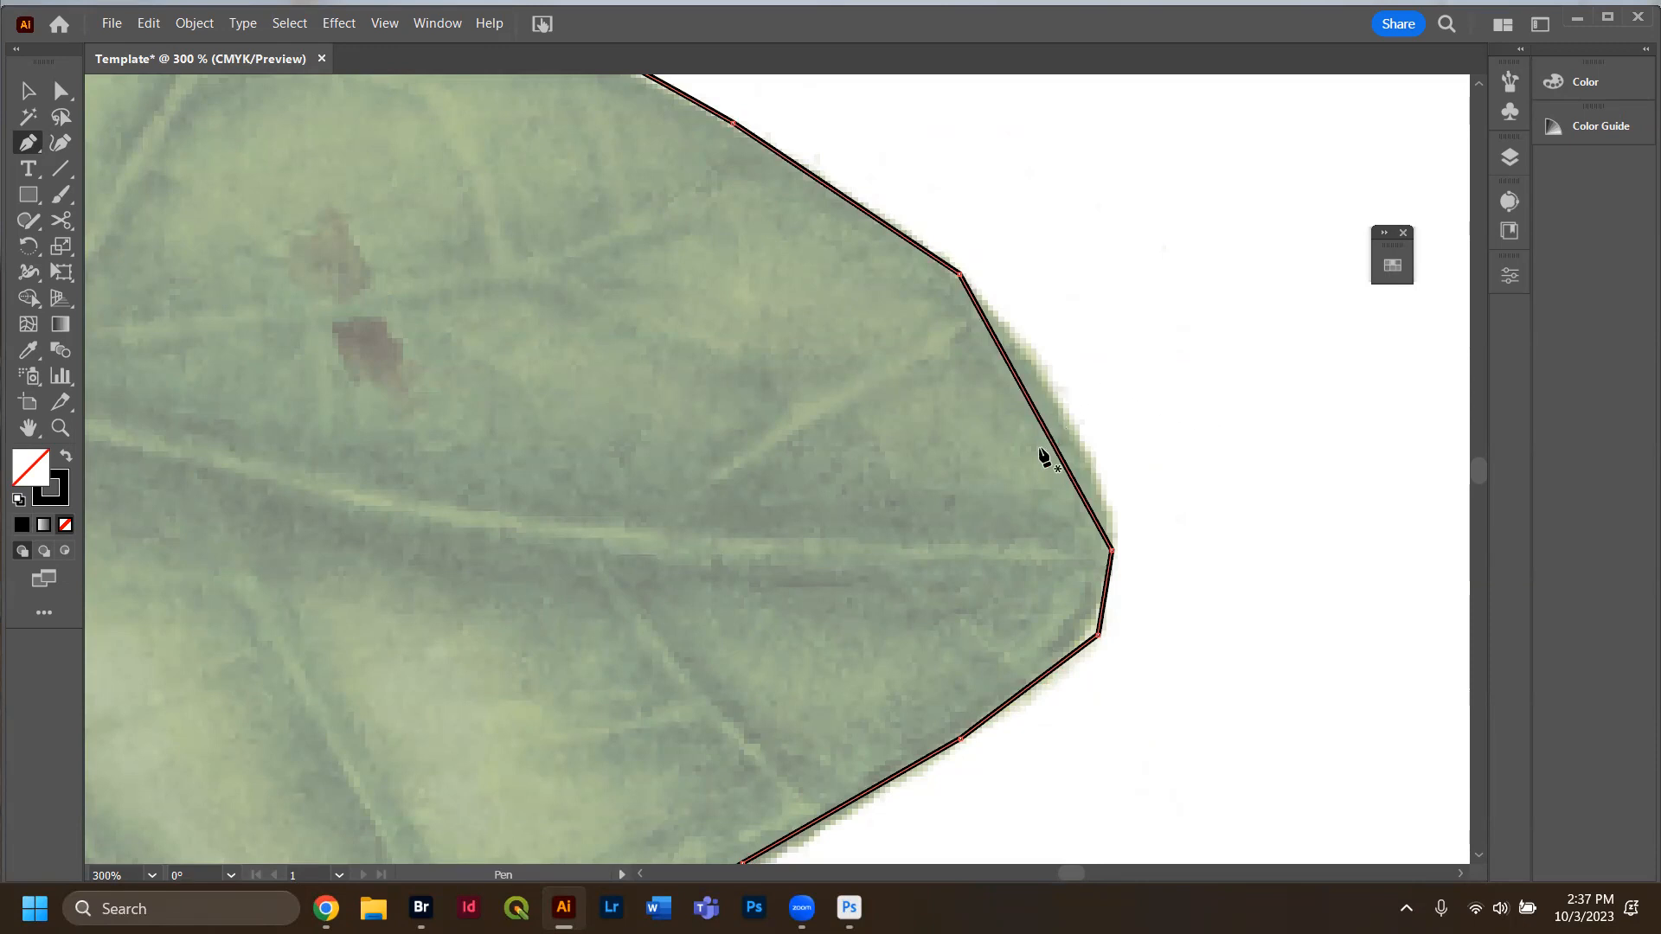
left_click(1036, 413)
key("a")
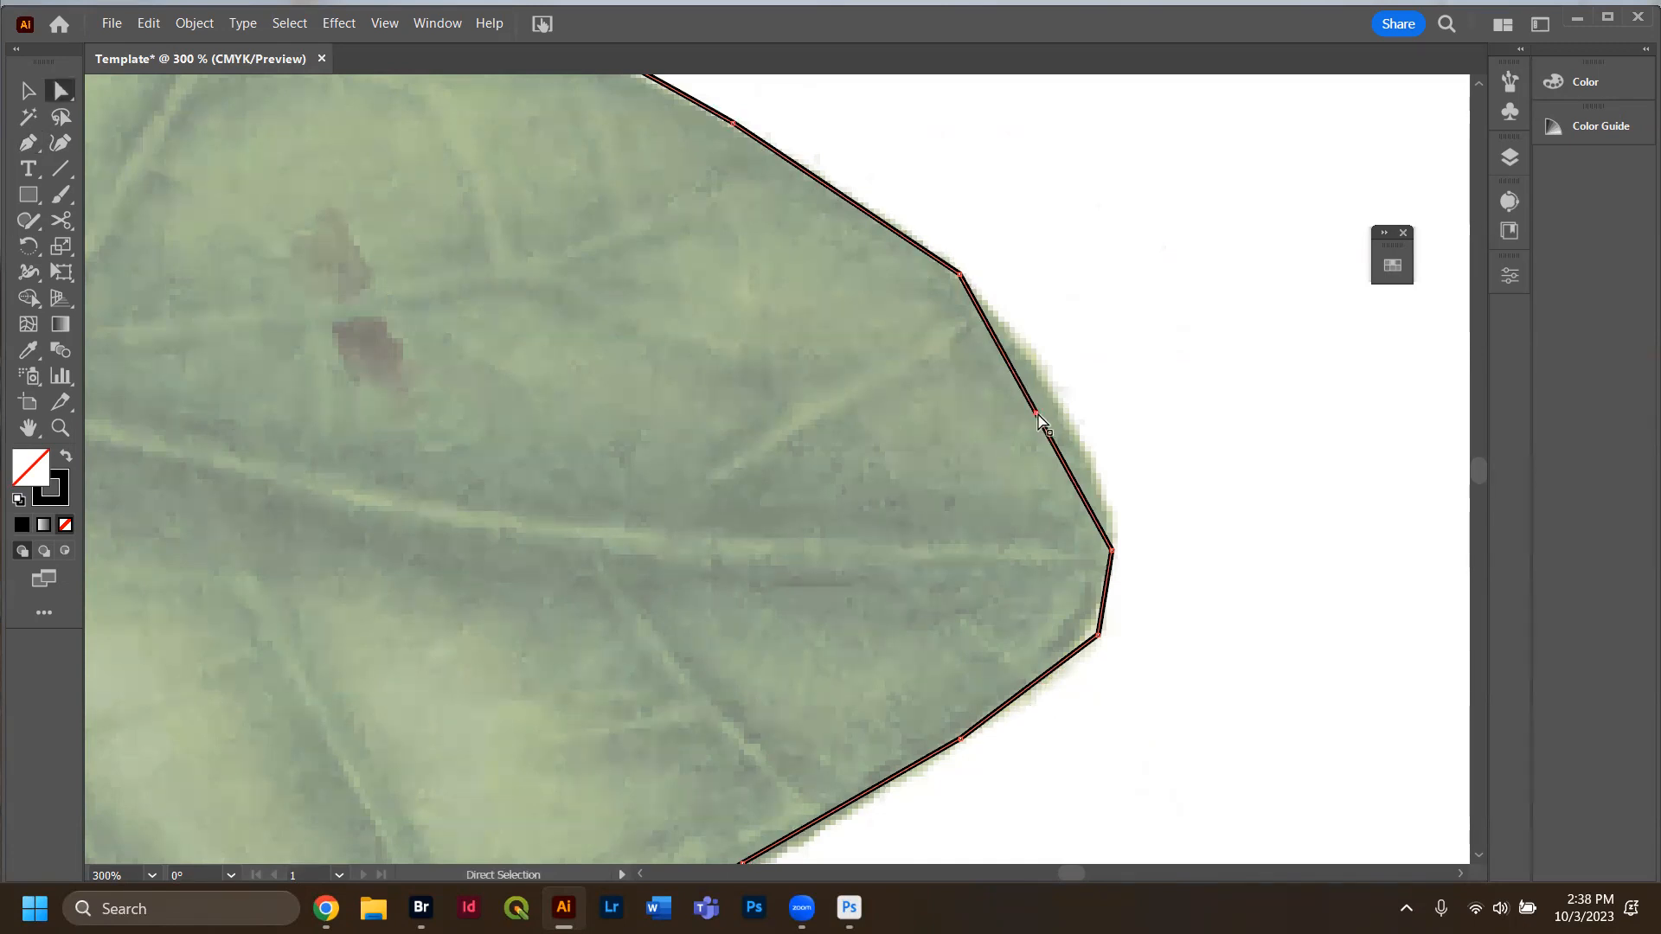
left_click_drag(1036, 414, 1062, 406)
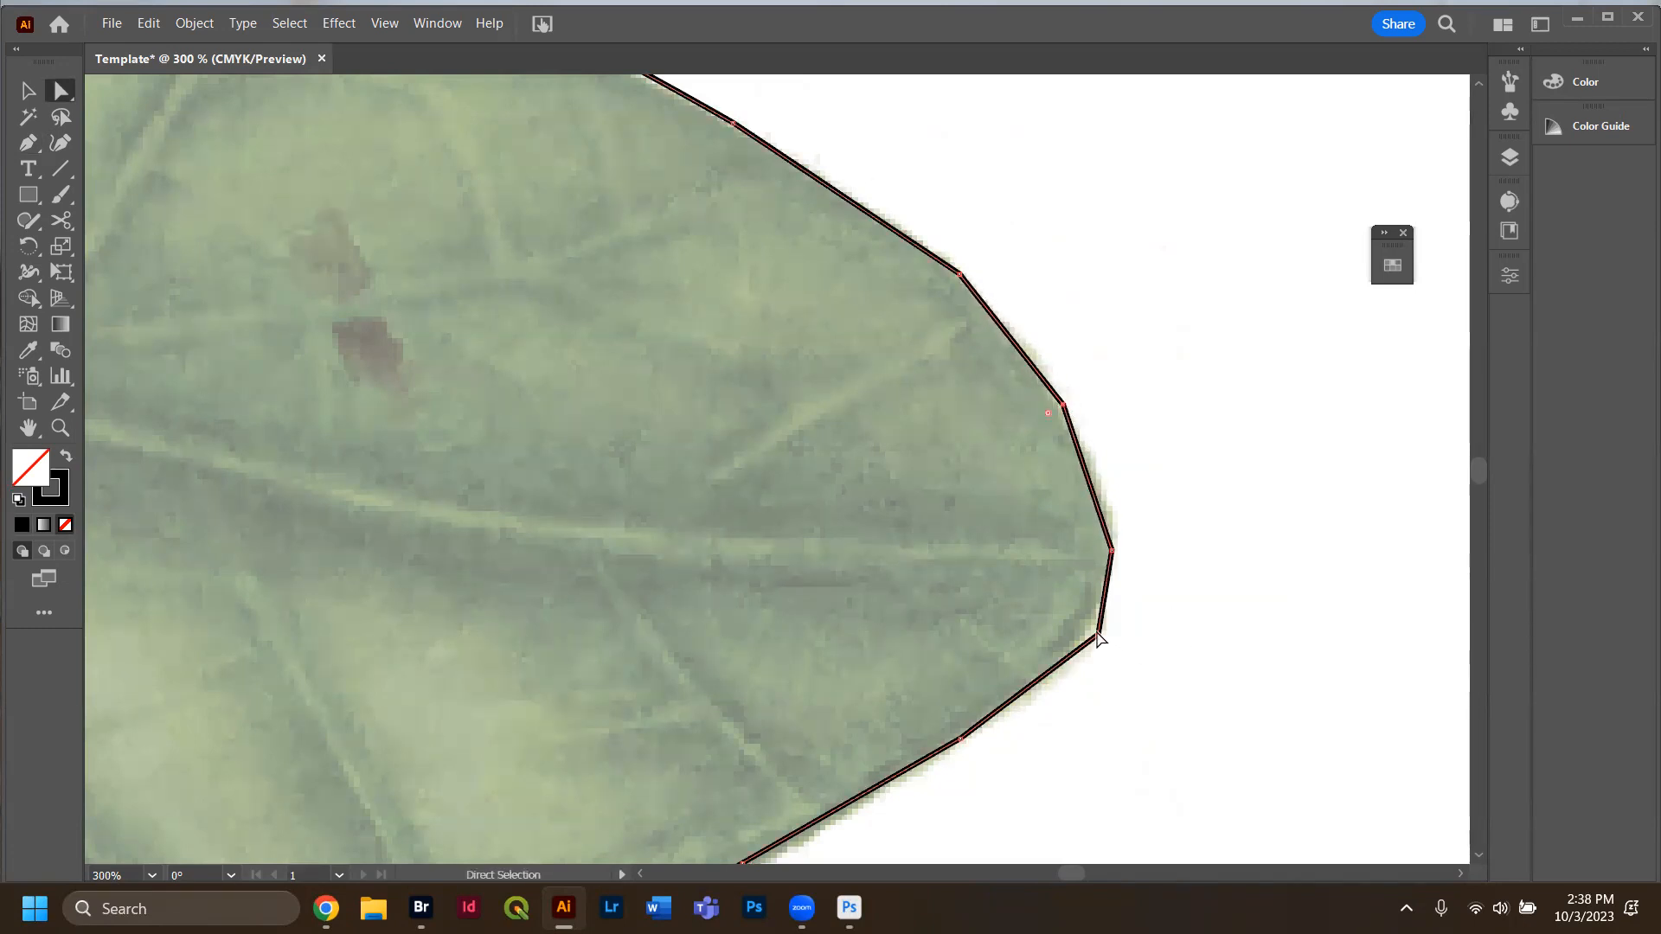
left_click_drag(1097, 639, 1086, 641)
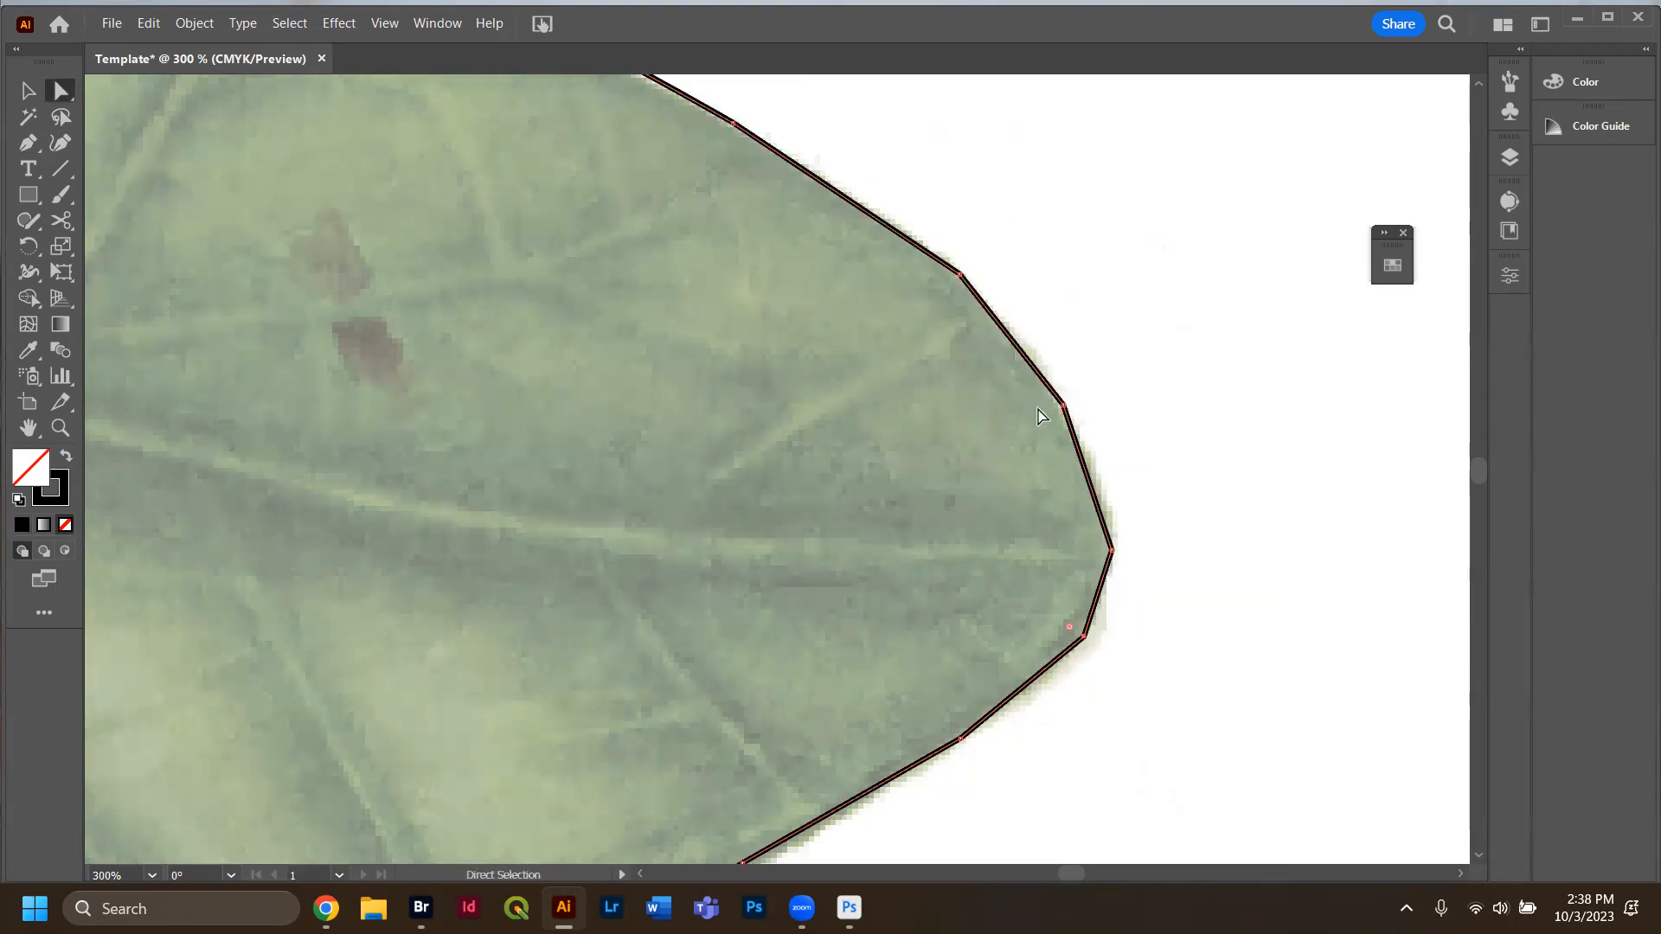
Convert the three anchors around the right lobe's tip into smooth curves that follow the template's edge.
key("shift+c")
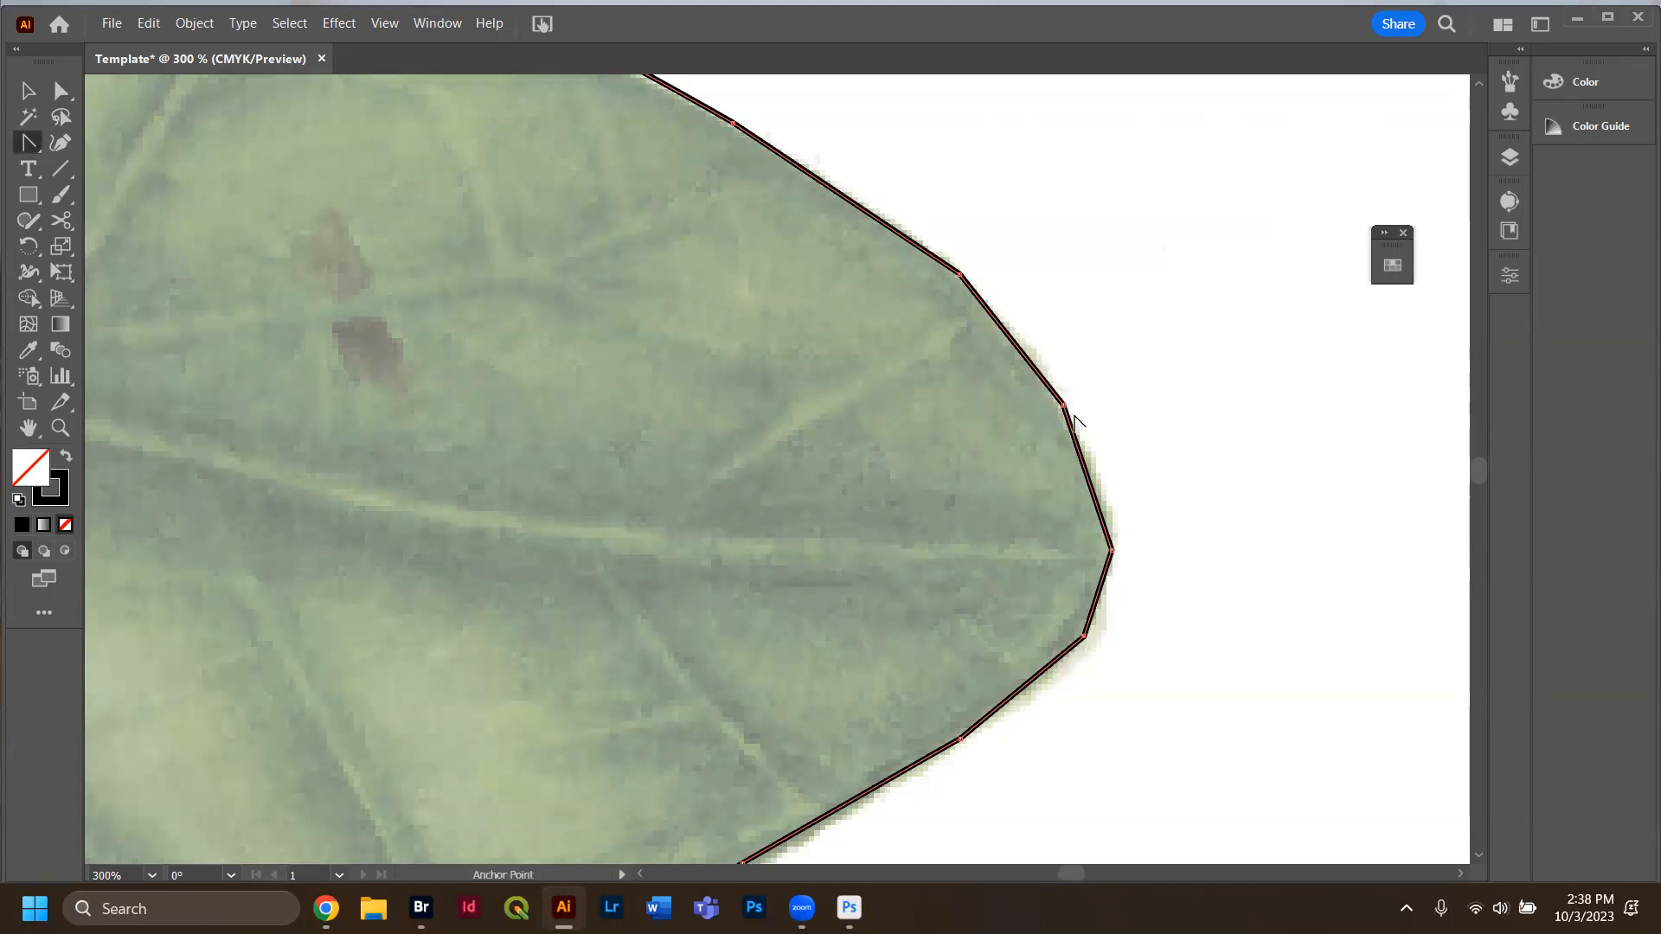
left_click_drag(1063, 405, 1044, 372)
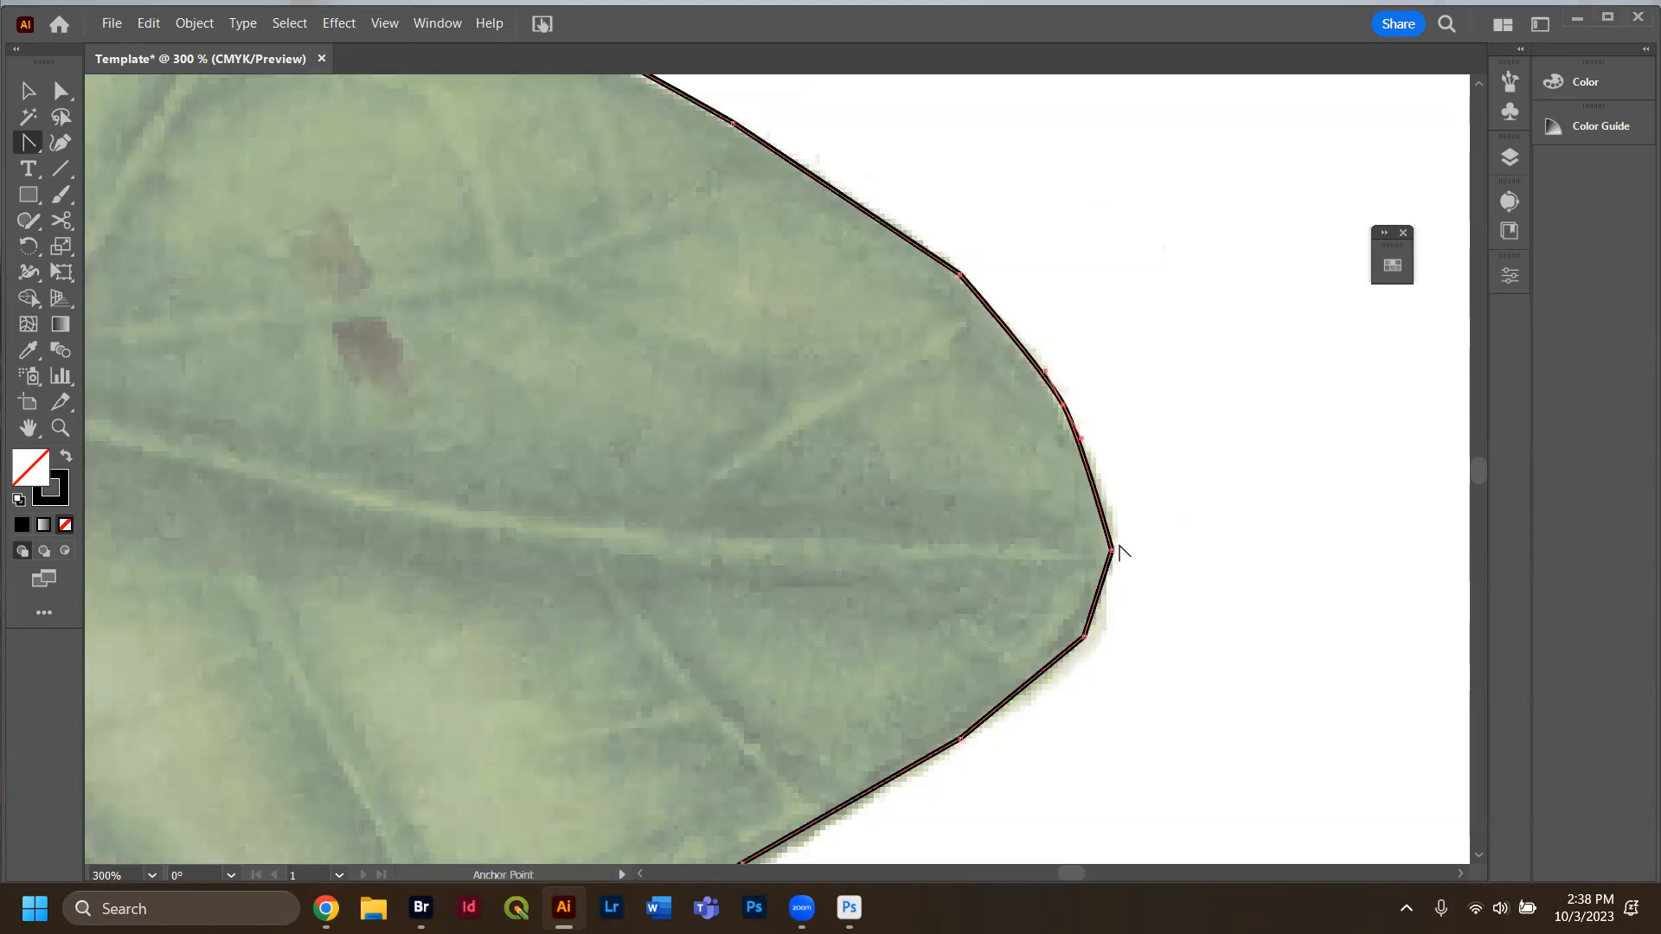
left_click_drag(1111, 550, 1111, 540)
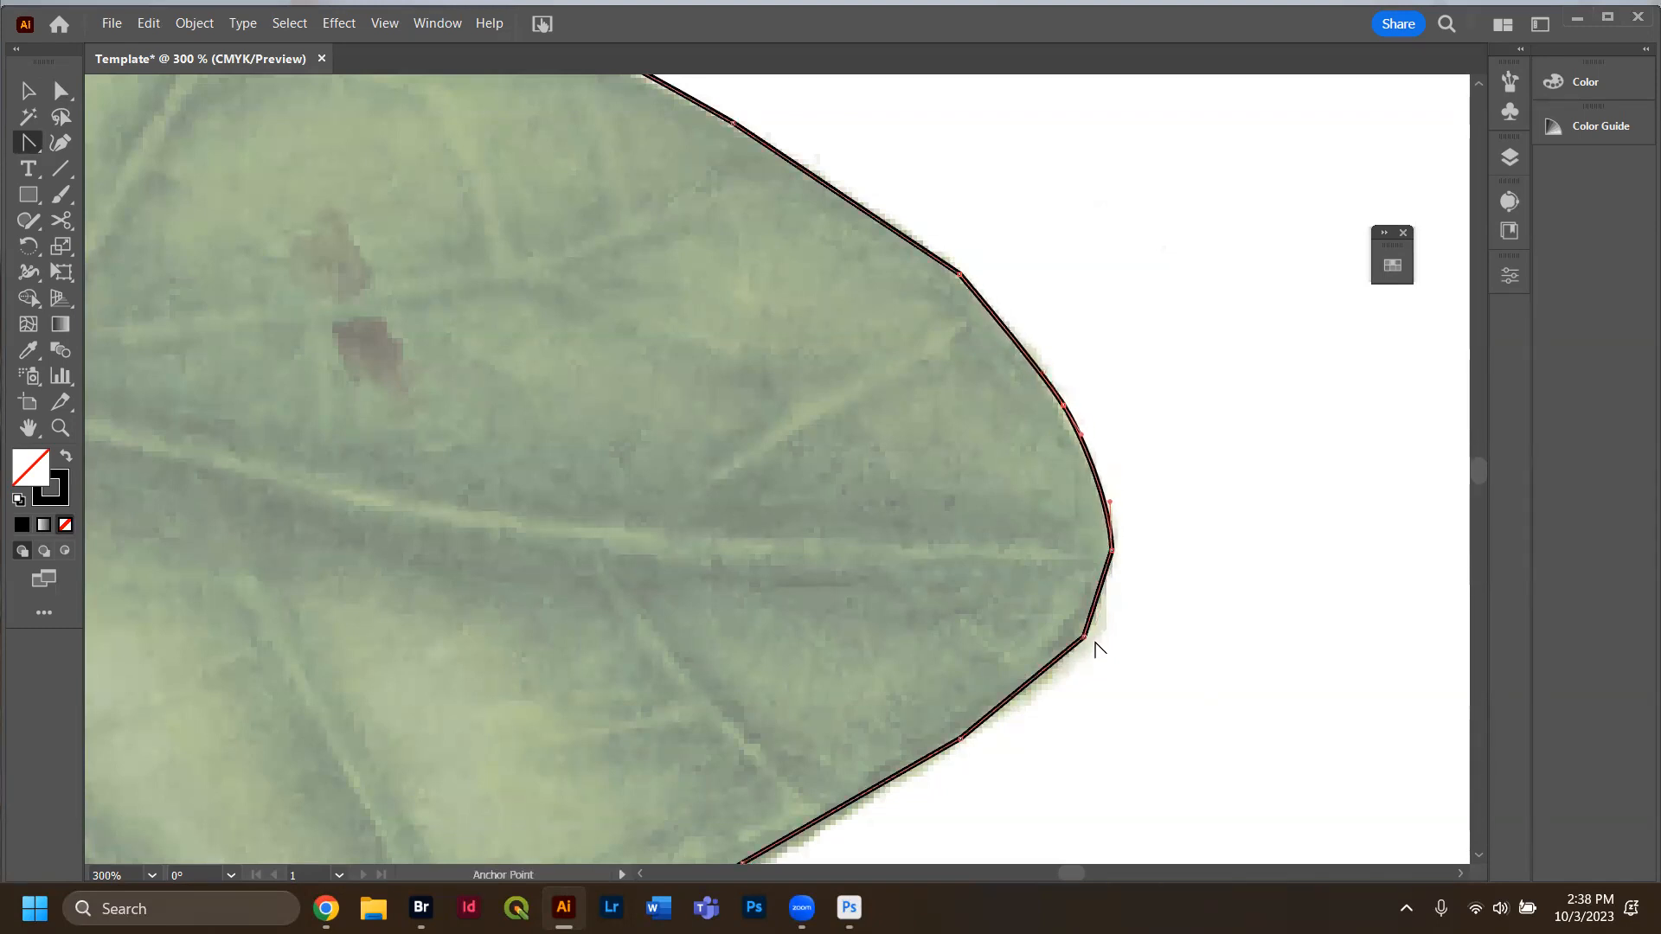
left_click_drag(1083, 637, 1113, 602)
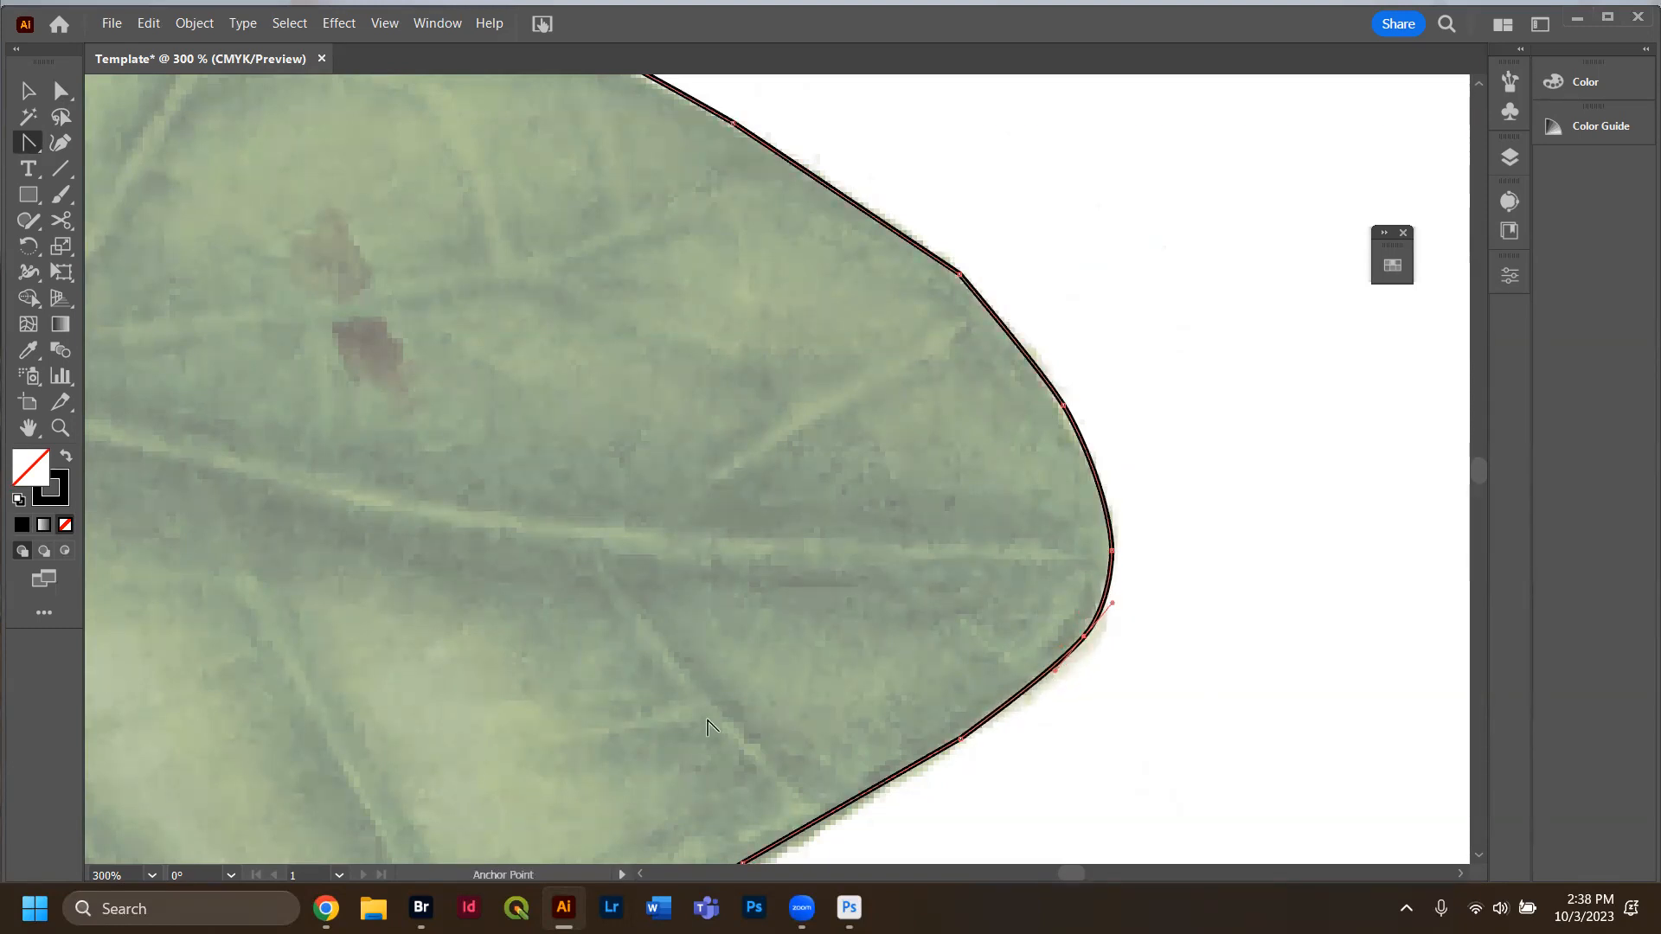
Swap the large leaf's fill and stroke to make it solid black, and check the whole silhouette on the artboard.
scroll(479, 670, "down", 5)
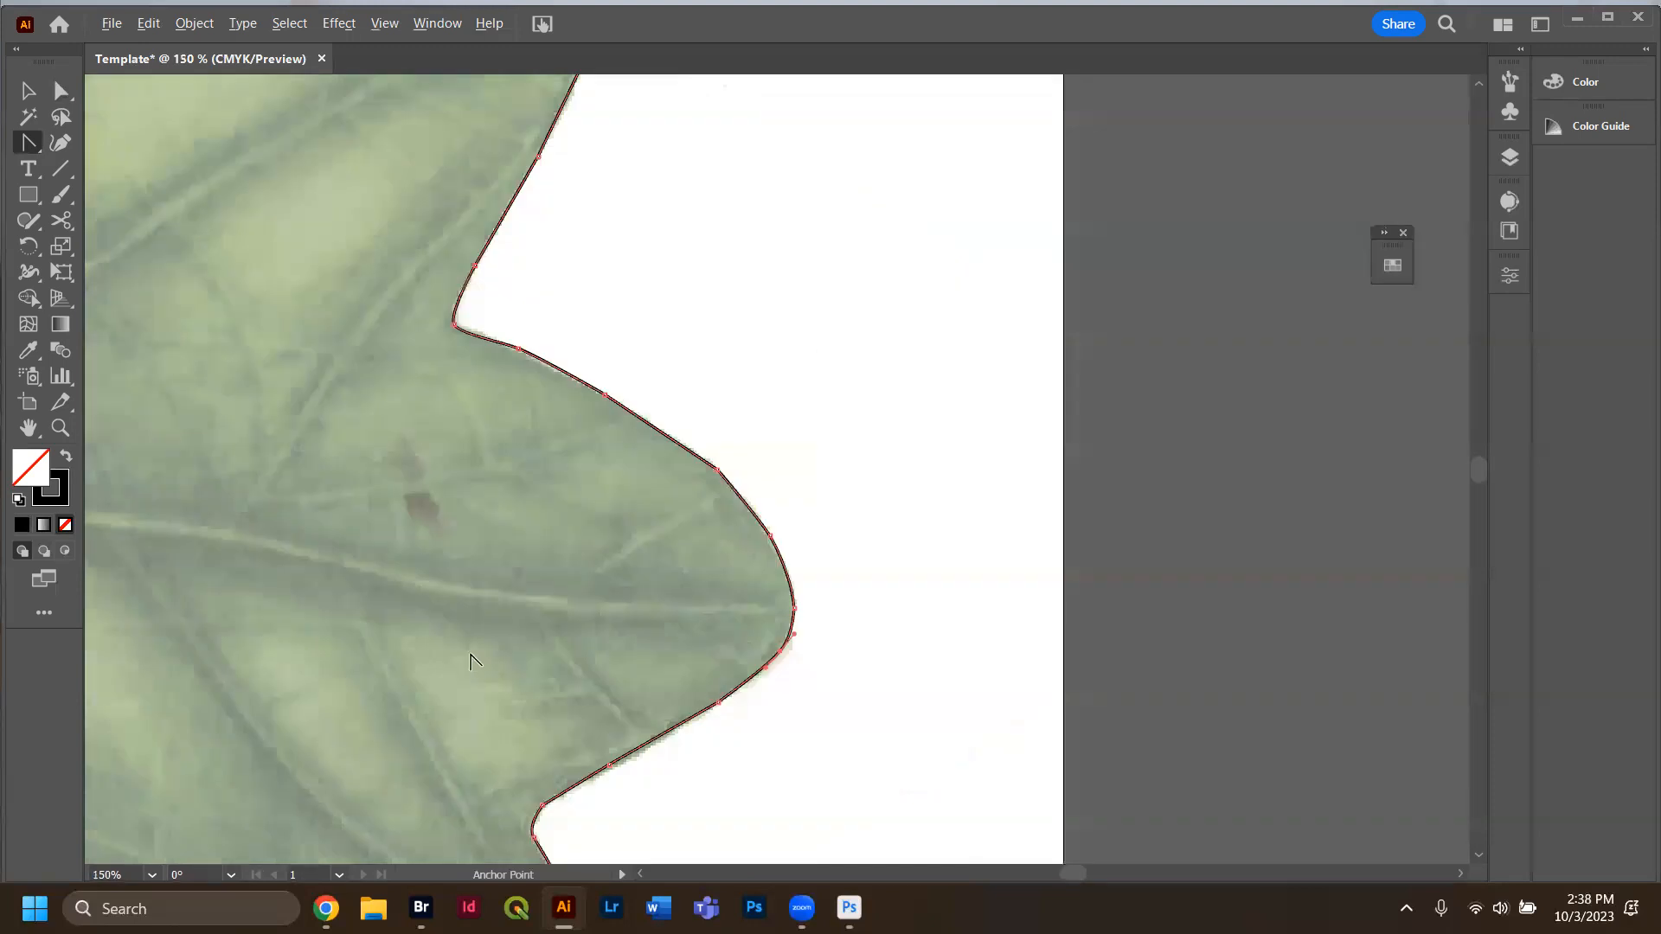
mouse_move(1083, 874)
left_mouse_down()
mouse_move(1028, 875)
mouse_move(1050, 875)
left_mouse_up()
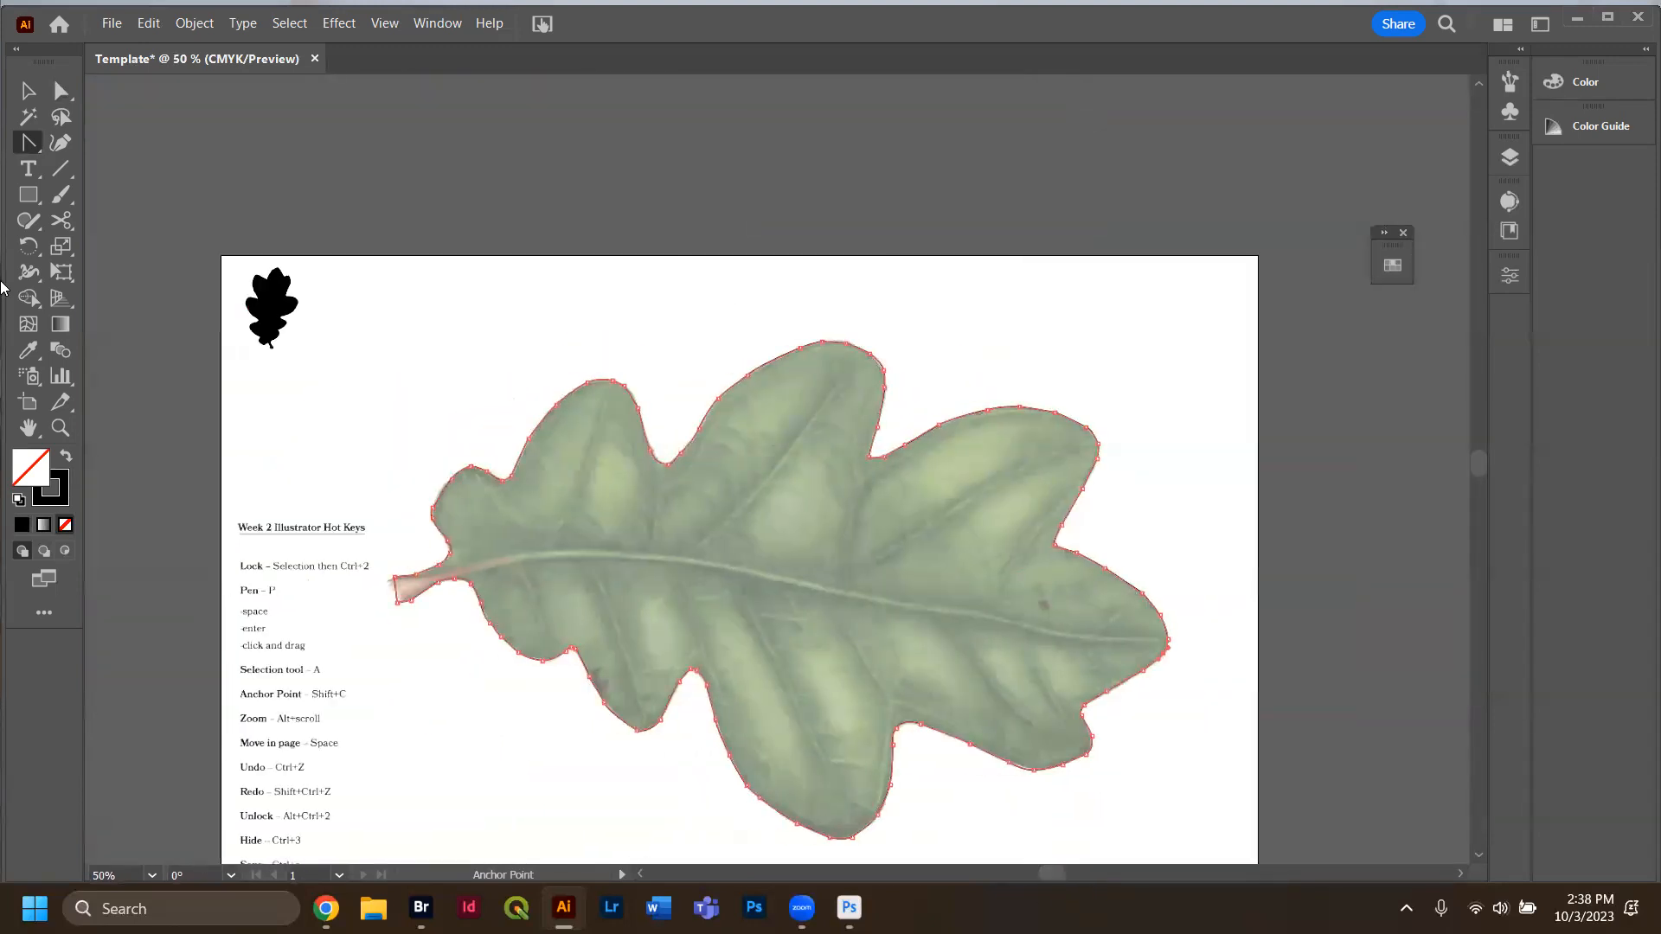
scroll(357, 322, "down", 1)
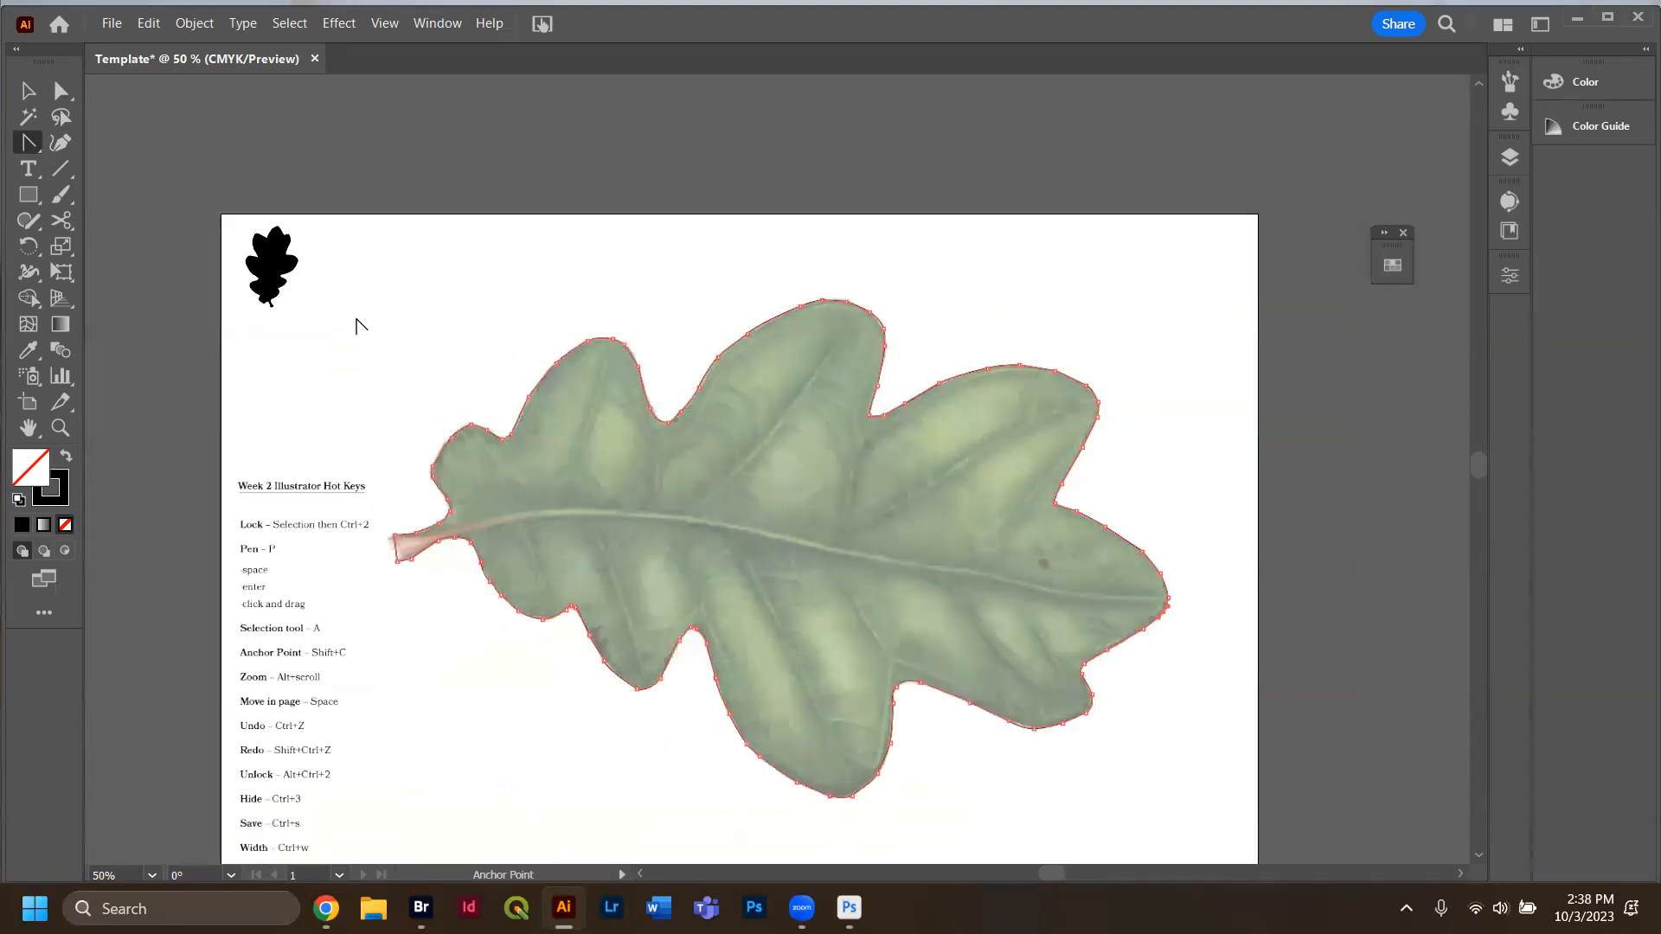
left_click(65, 456)
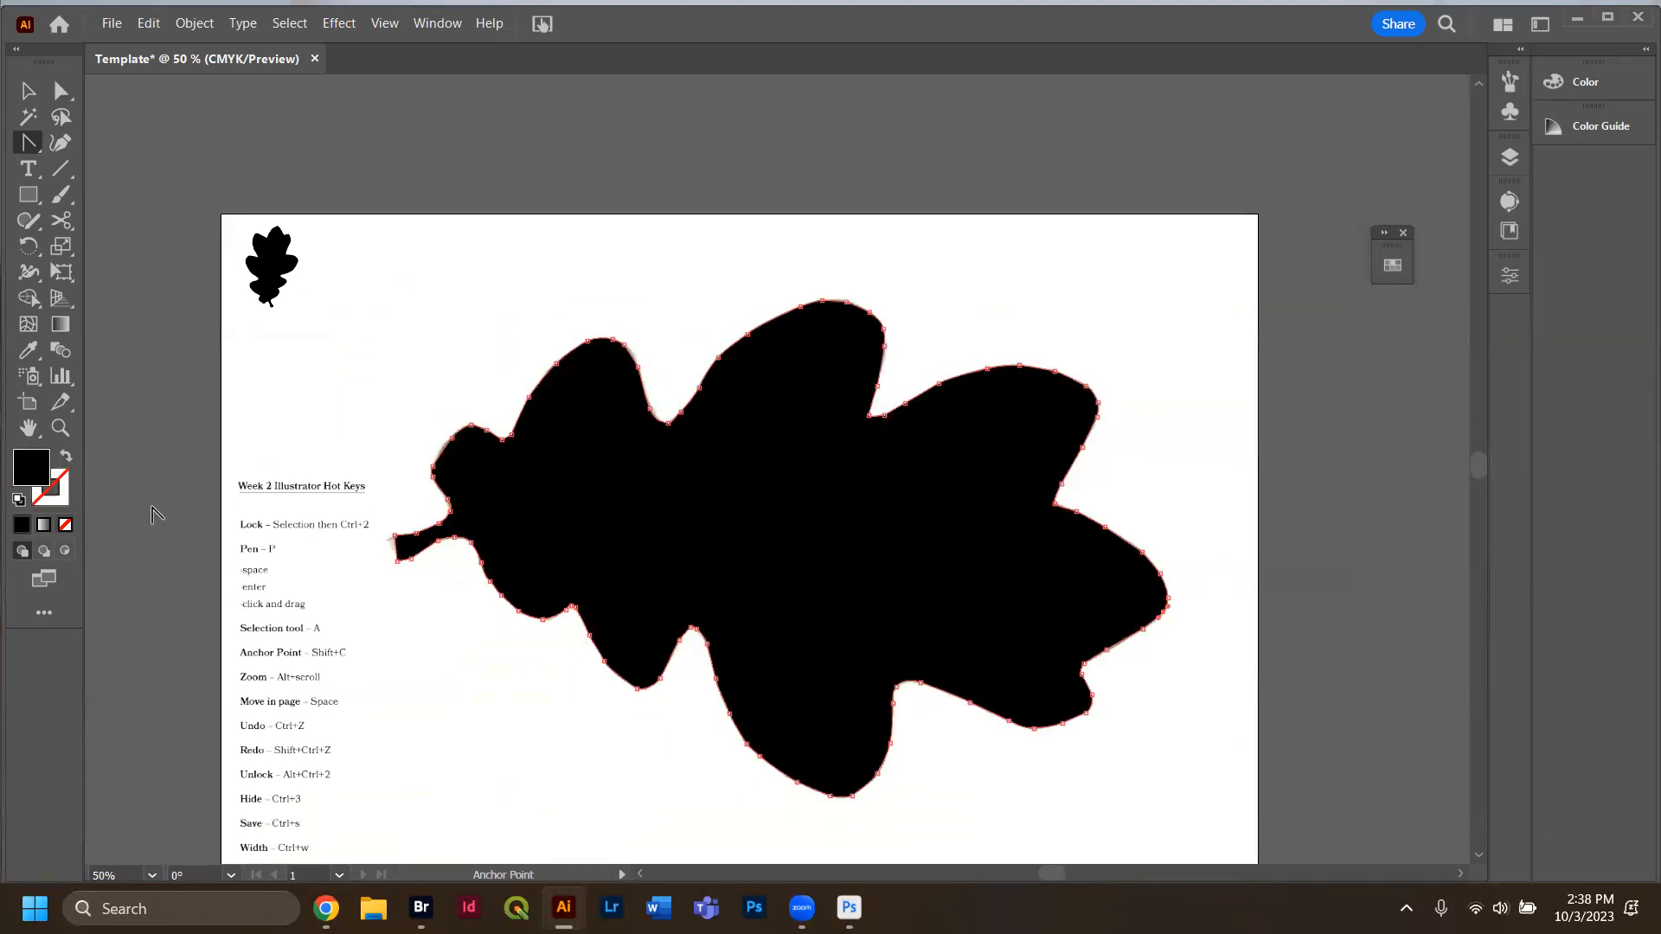
scroll(634, 578, "down", 1)
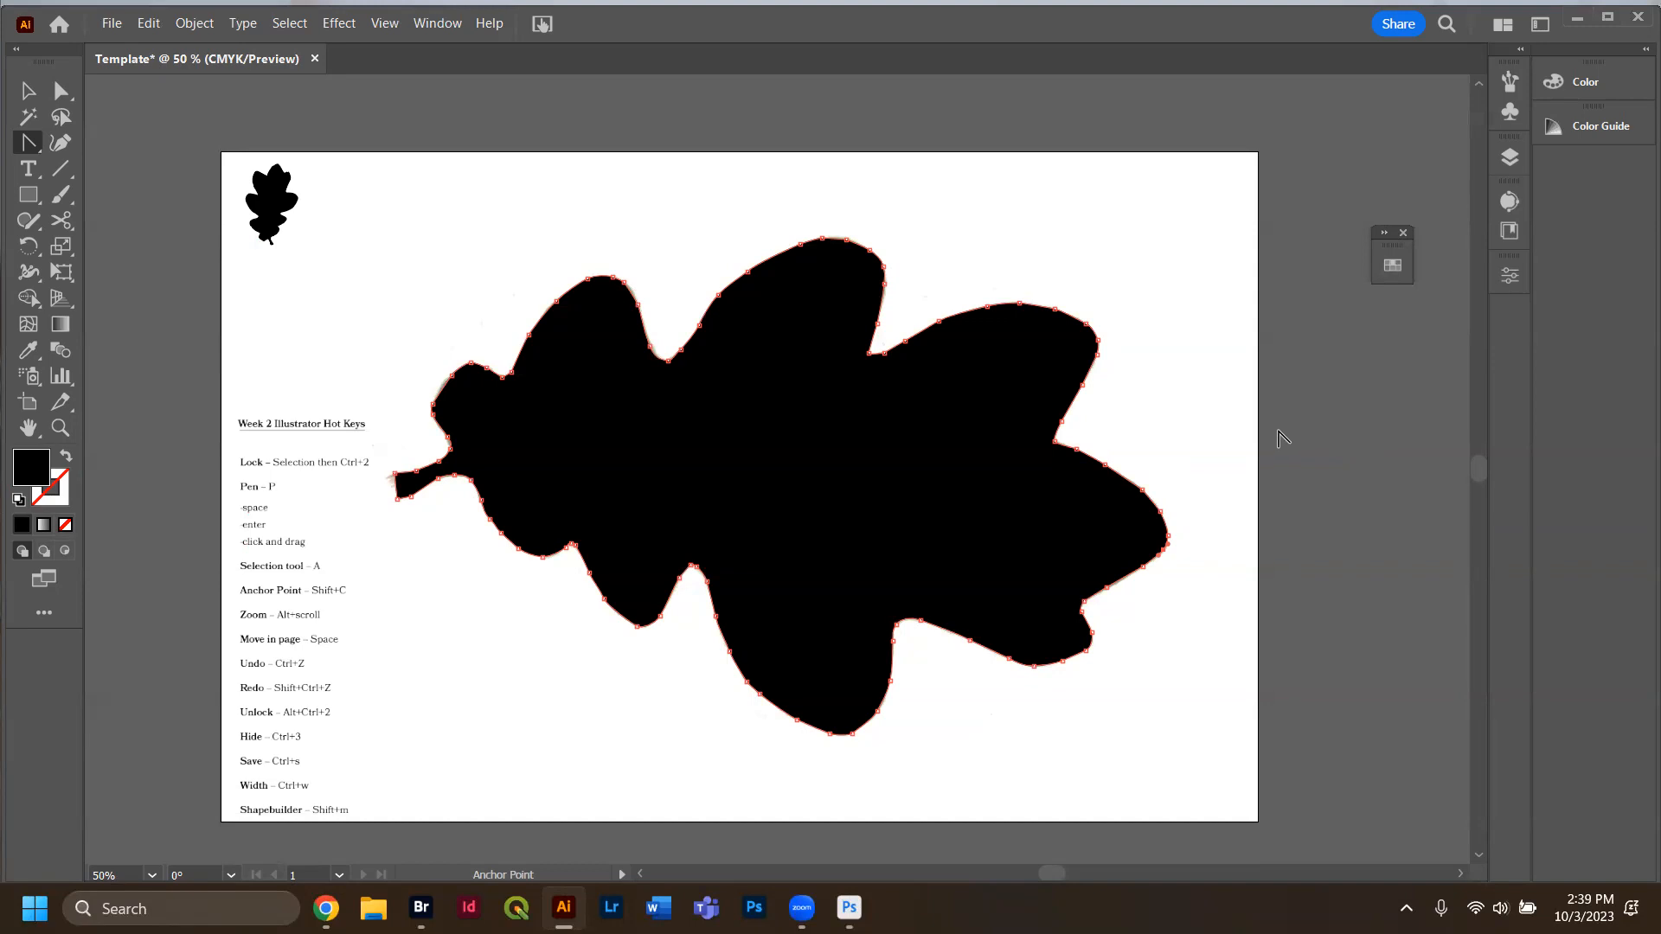
Unlock all locked objects on the artboard and switch to the Selection tool.
key("a")
key("alt")
key("ctrl+alt+2")
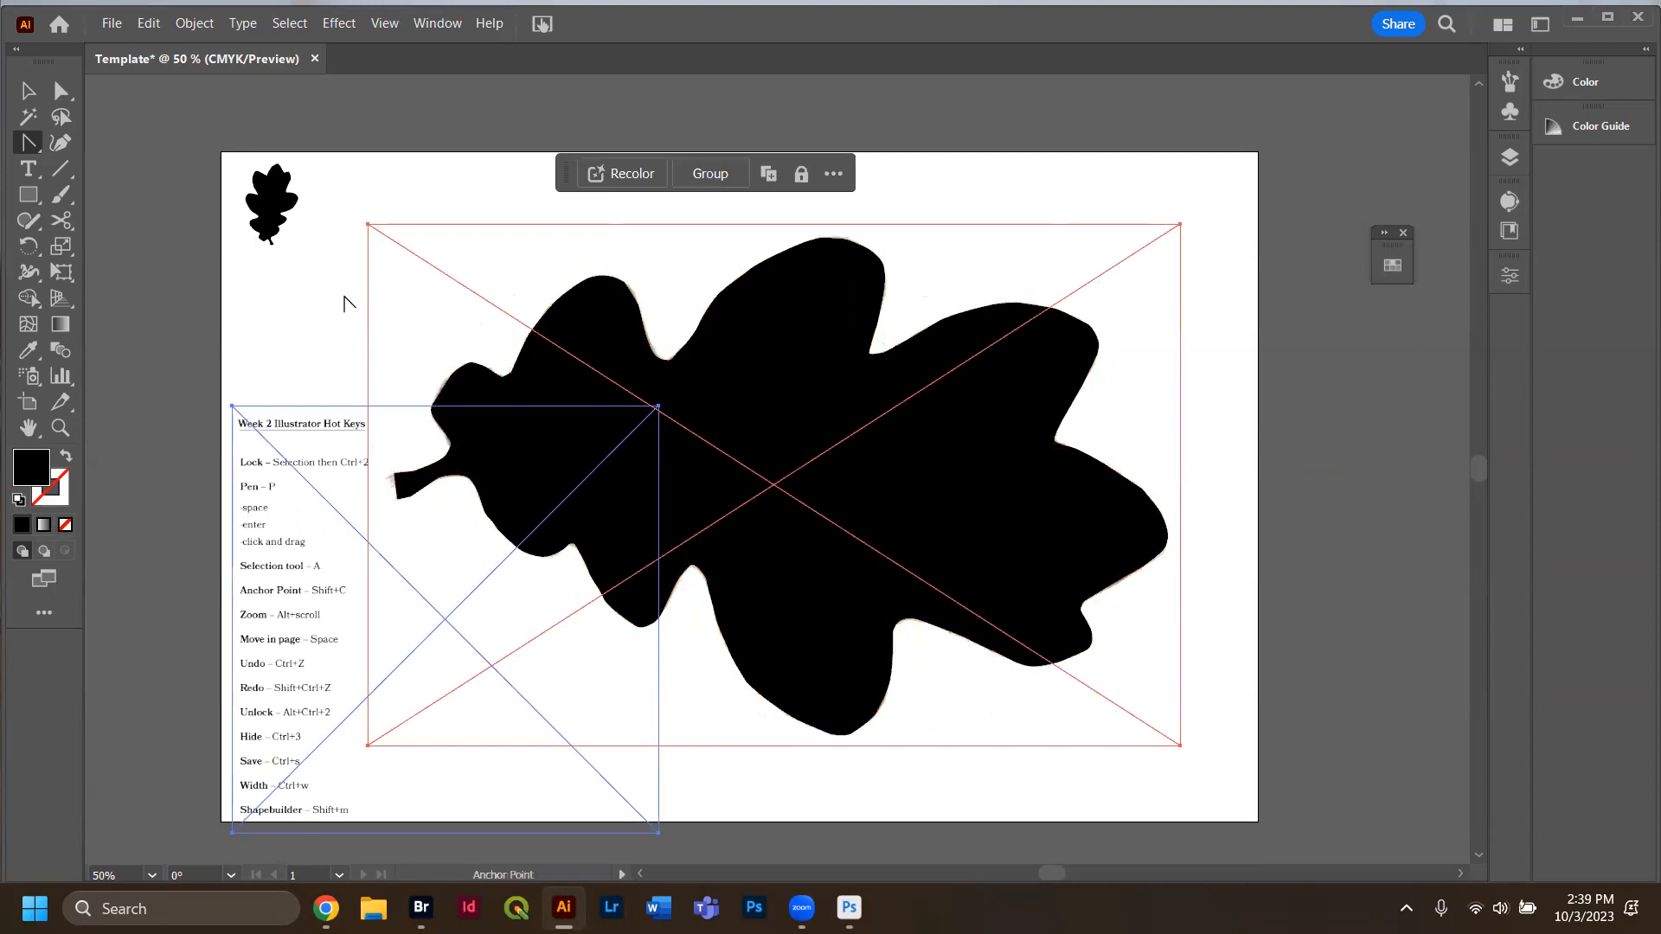
scroll(206, 251, "up", 1)
scroll(186, 245, "down", 1)
key("s")
left_click(28, 91)
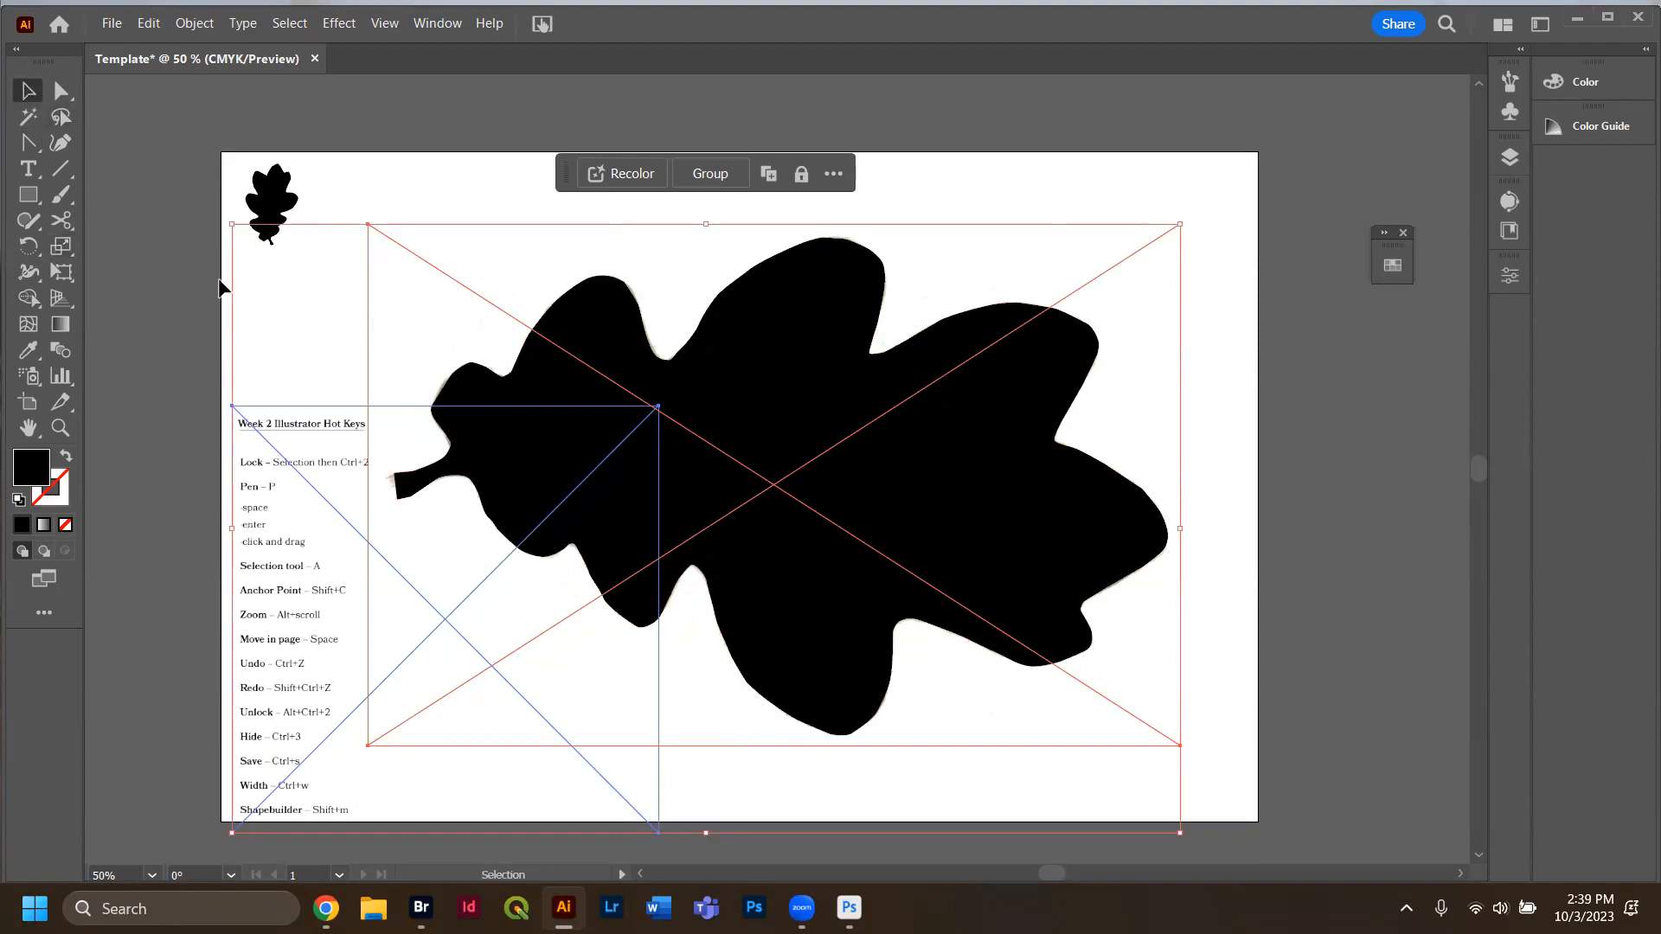
Delete the small black leaf icon and the Week 2 Illustrator Hot Keys image from the artboard.
left_click(273, 278)
left_click(274, 223)
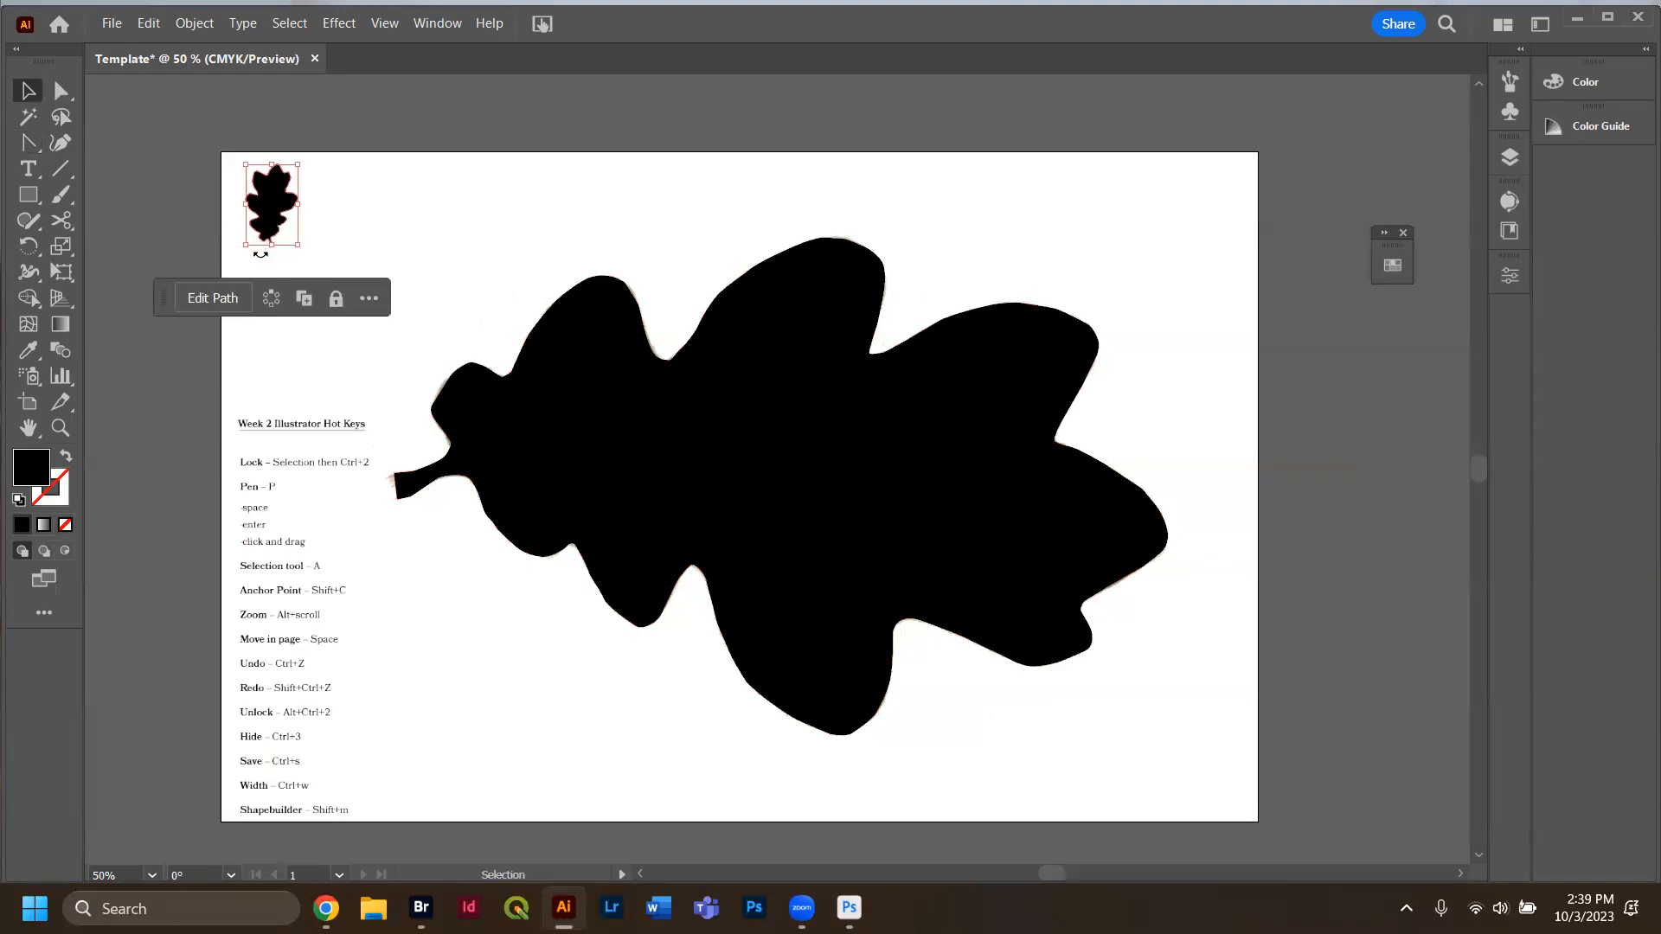
key("Delete")
left_click(325, 469)
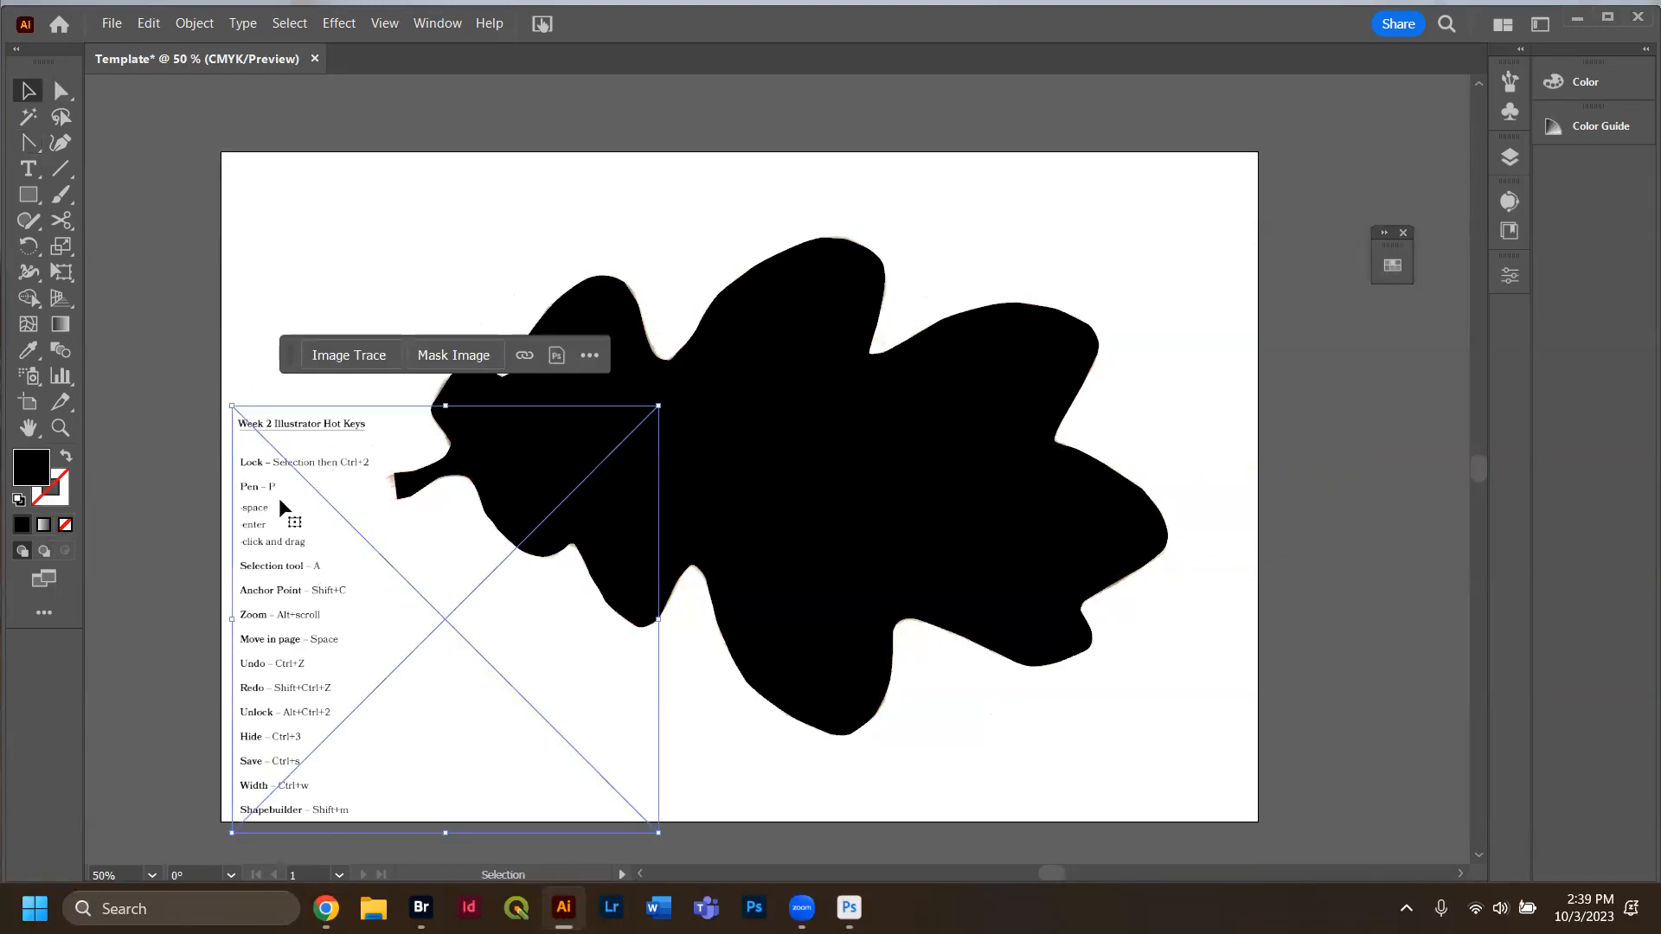
key("Delete")
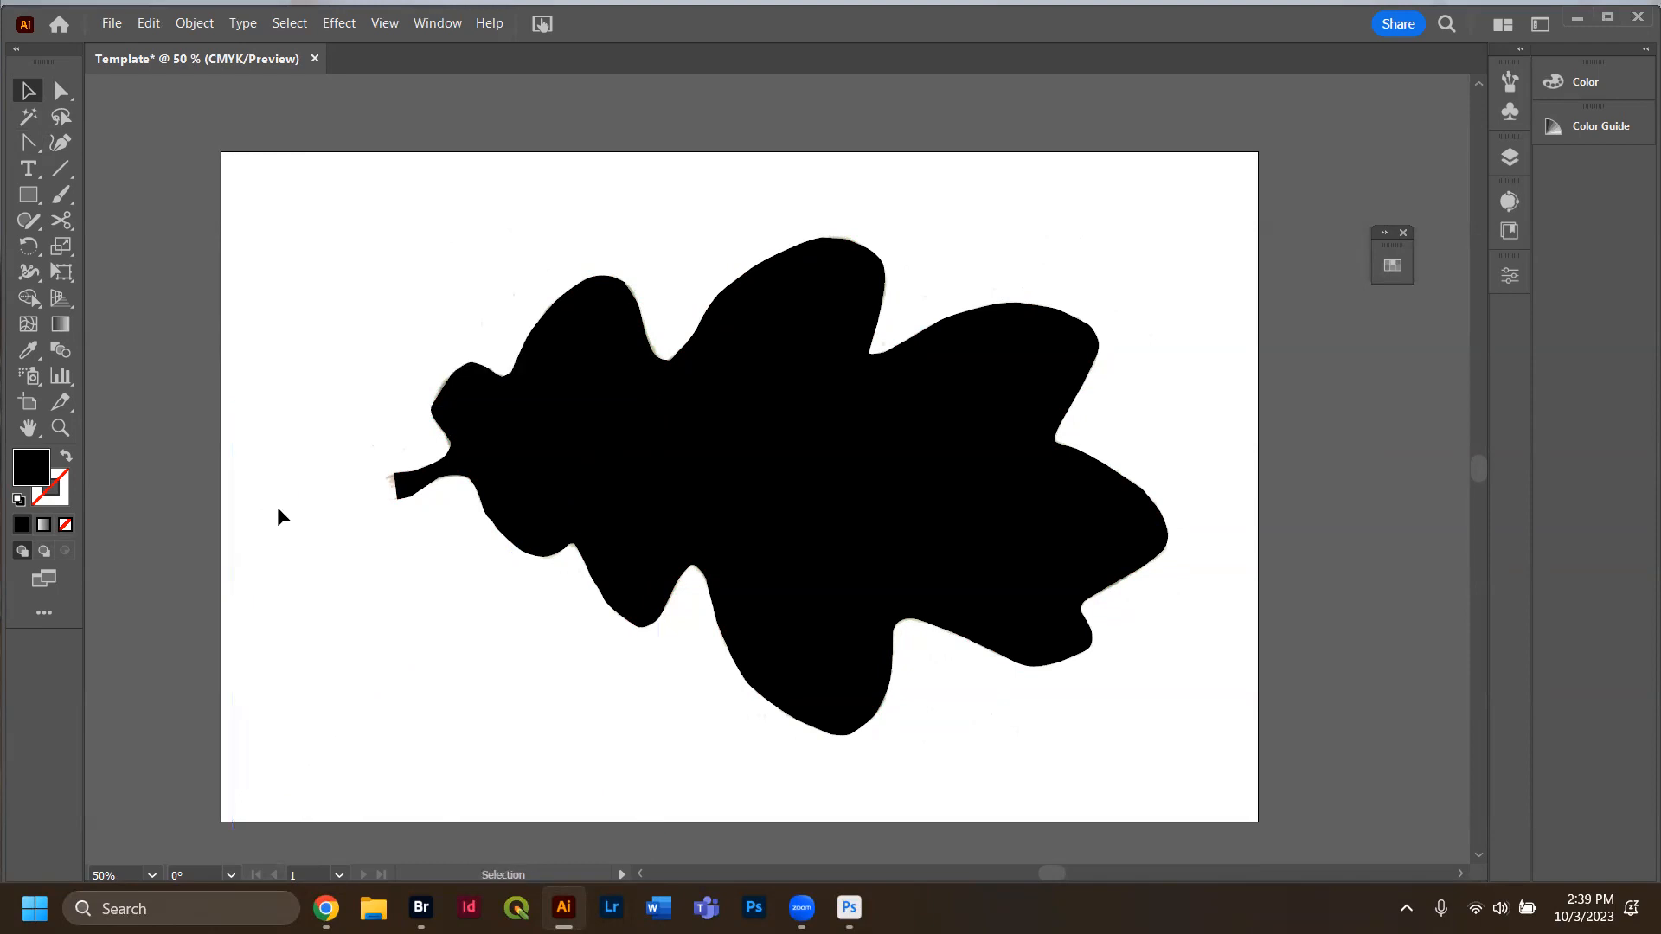
Select the large black leaf and display the document's layers.
left_click(843, 524)
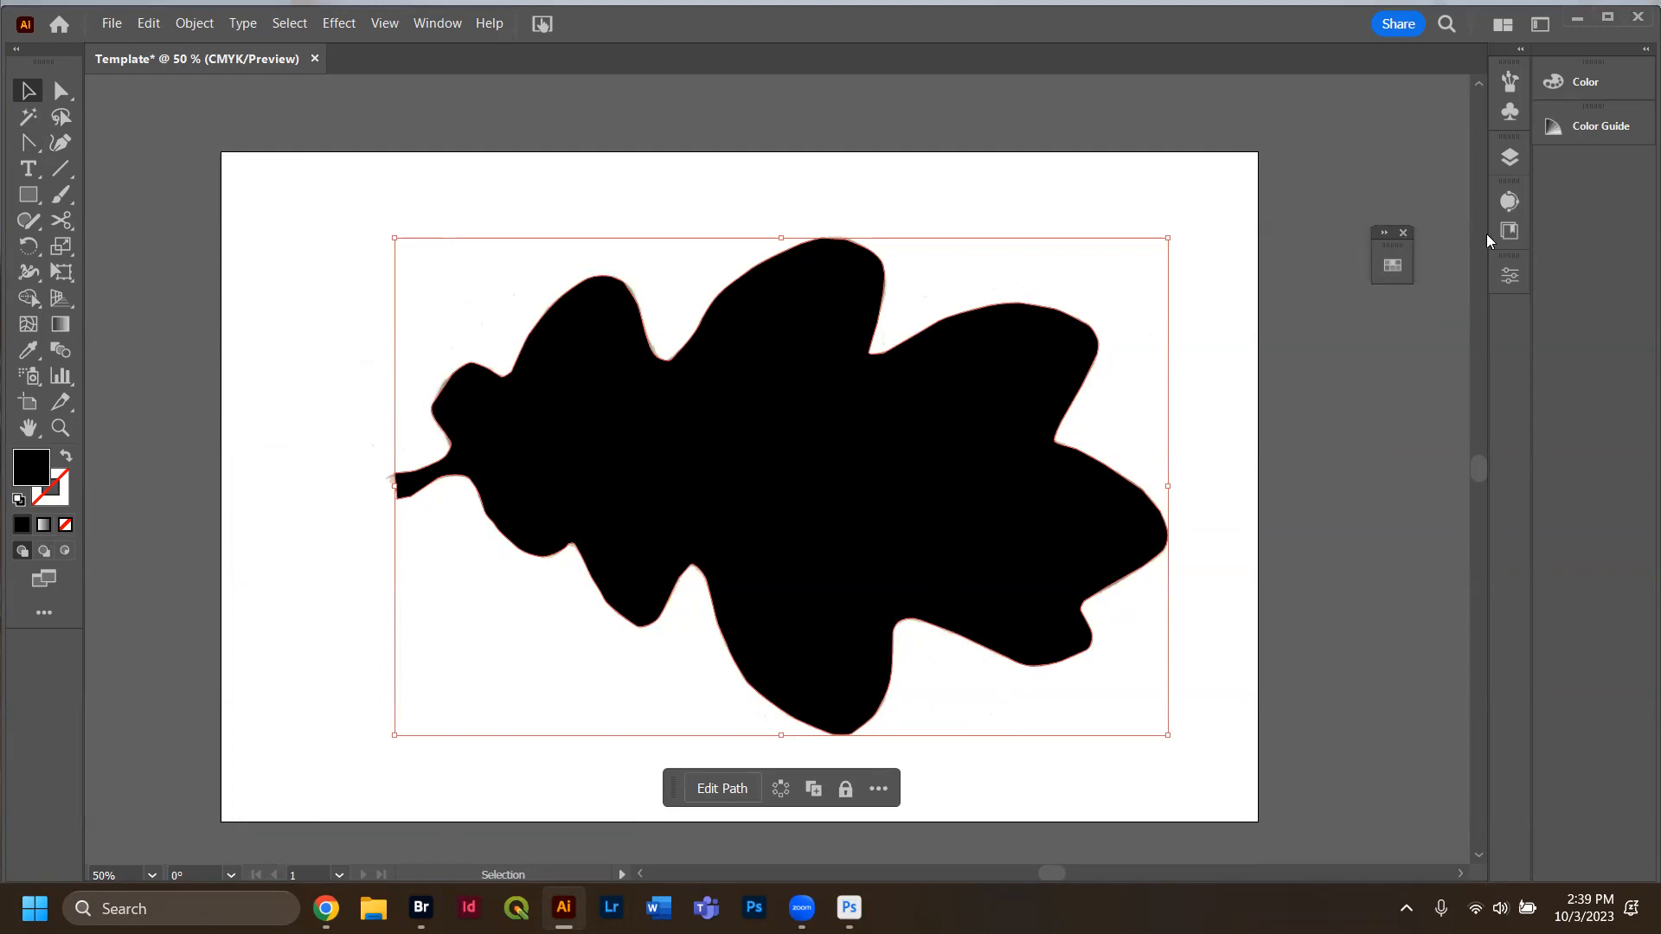
left_click(1509, 157)
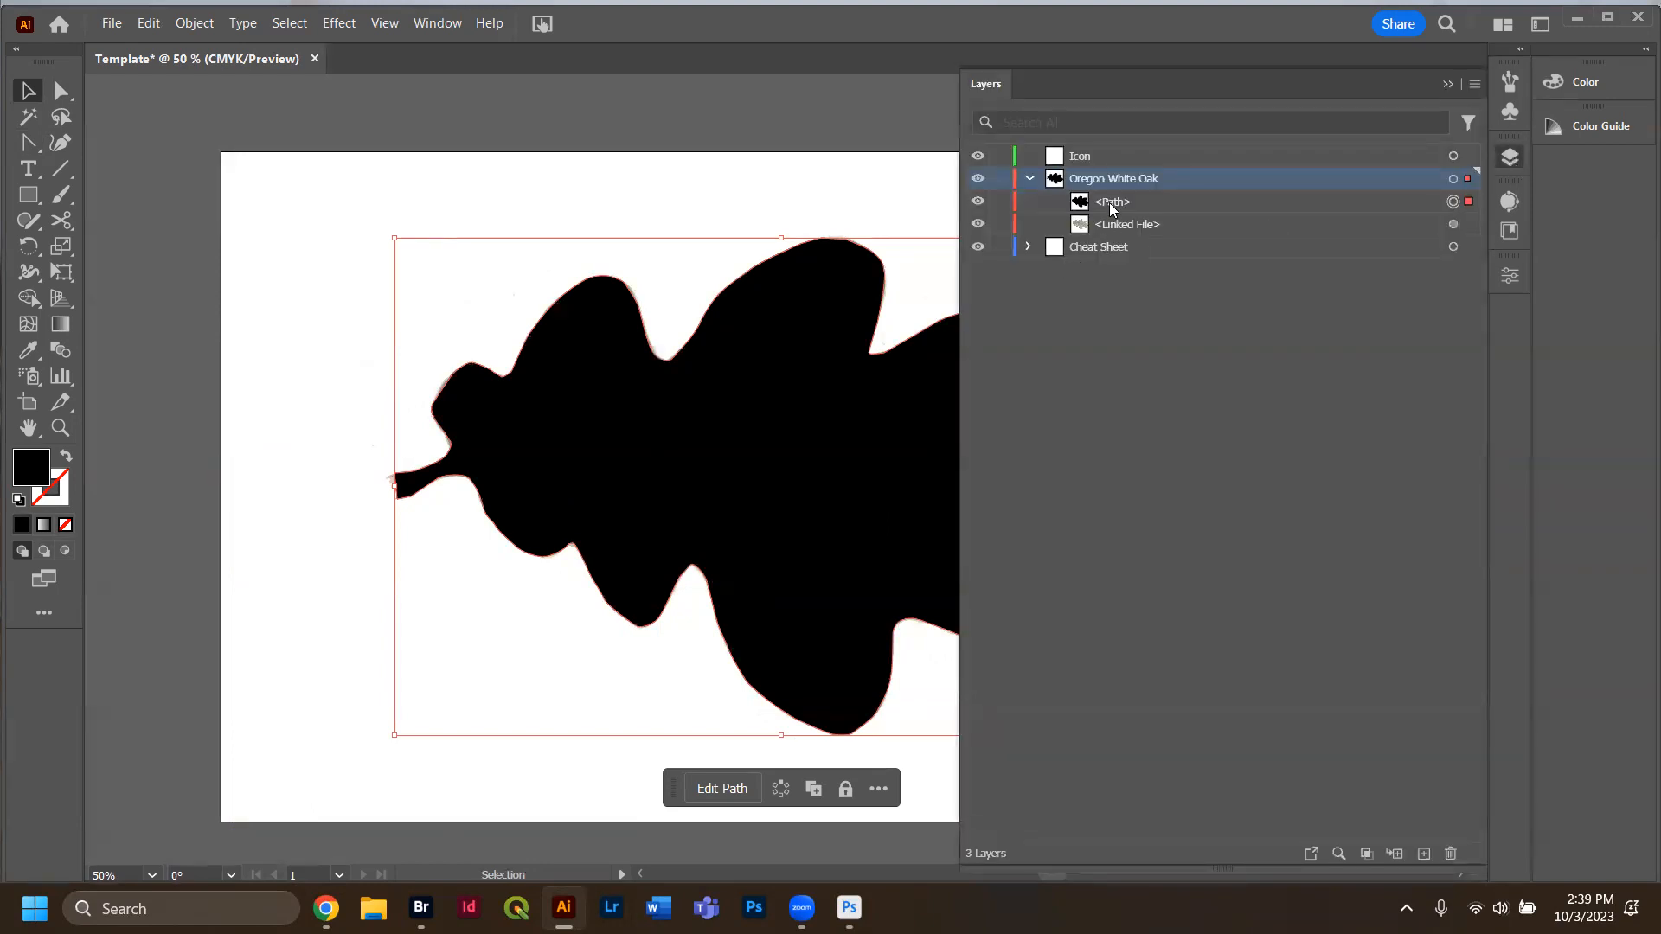
Try nesting the Icon layer with the leaf path inside the Oregon White Oak layer, above a newly added sublayer.
left_click(1113, 226)
left_click(1108, 211)
left_click_drag(1109, 217, 1062, 183)
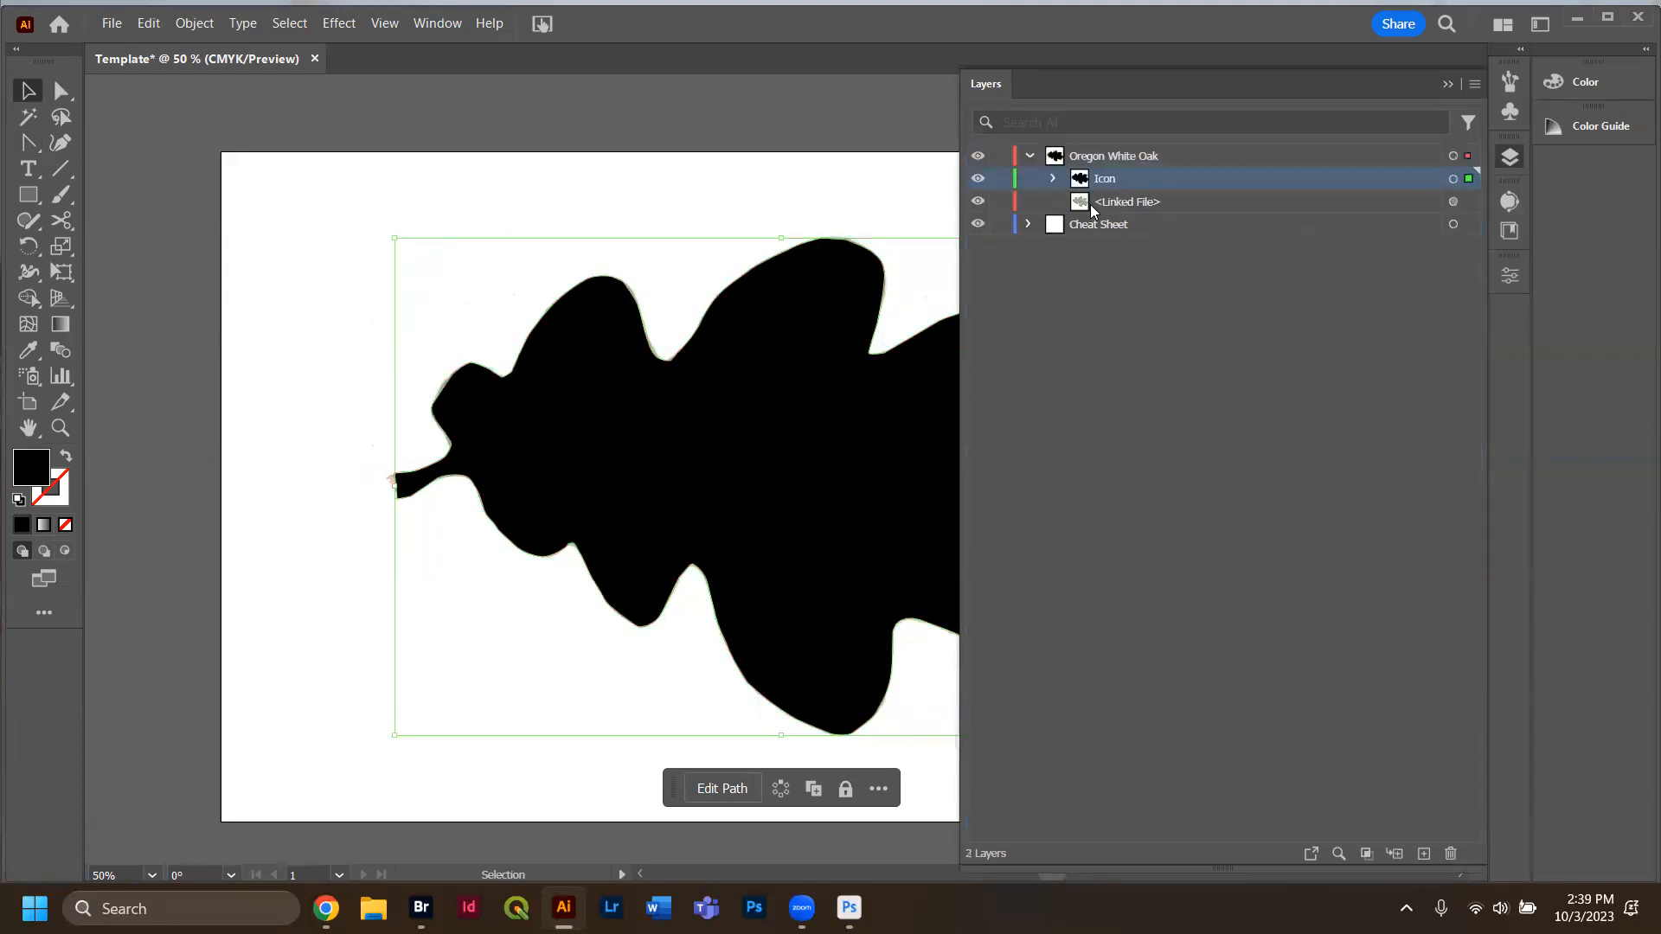
left_click(1424, 853)
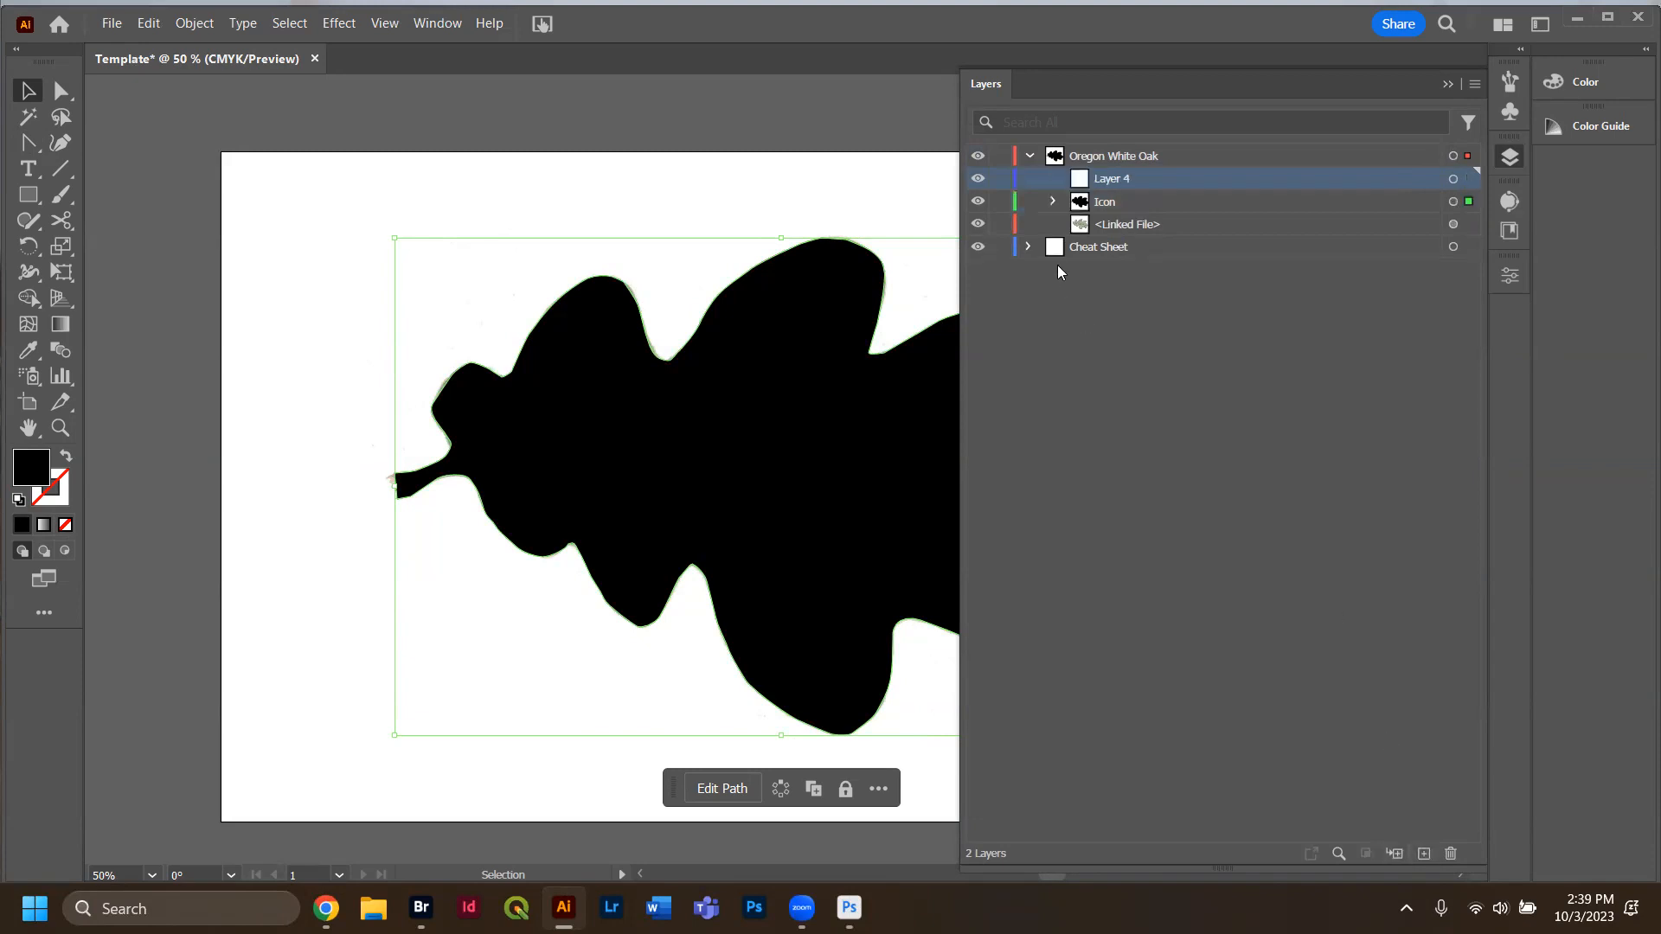
left_click_drag(1079, 203, 1076, 180)
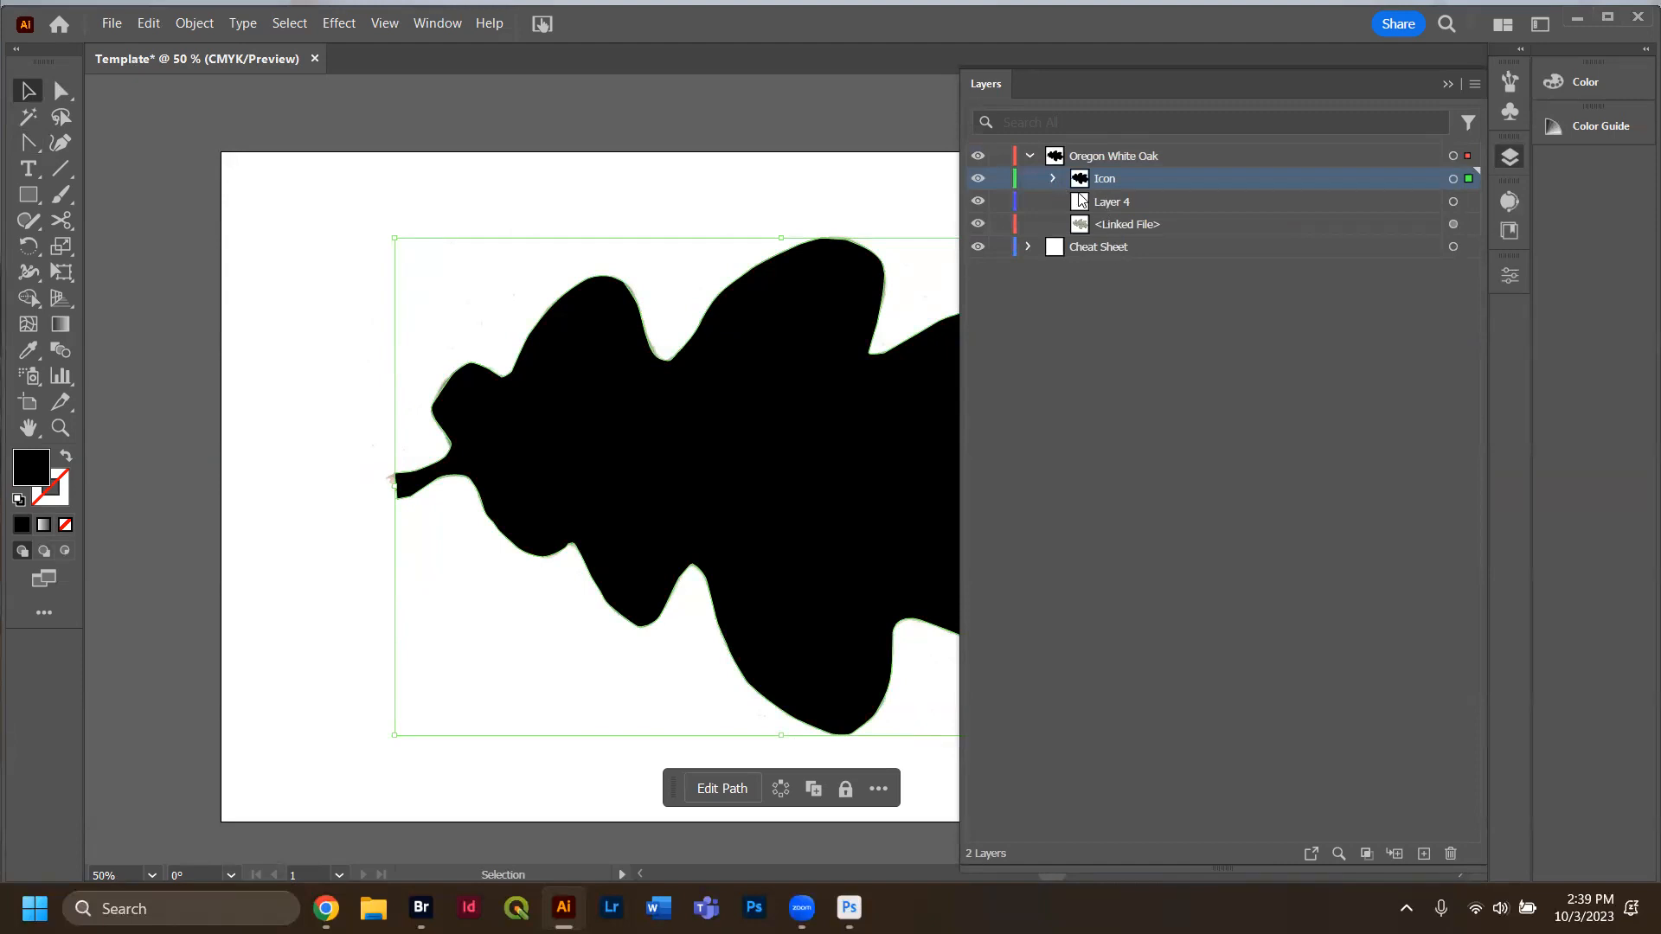
Undo the layer nesting and new sublayer, place the large leaf's path in the separate Icon layer, and collapse the Oregon White Oak layer.
key("ctrl+z")
key("ctrl+z")
key("ctrl+z")
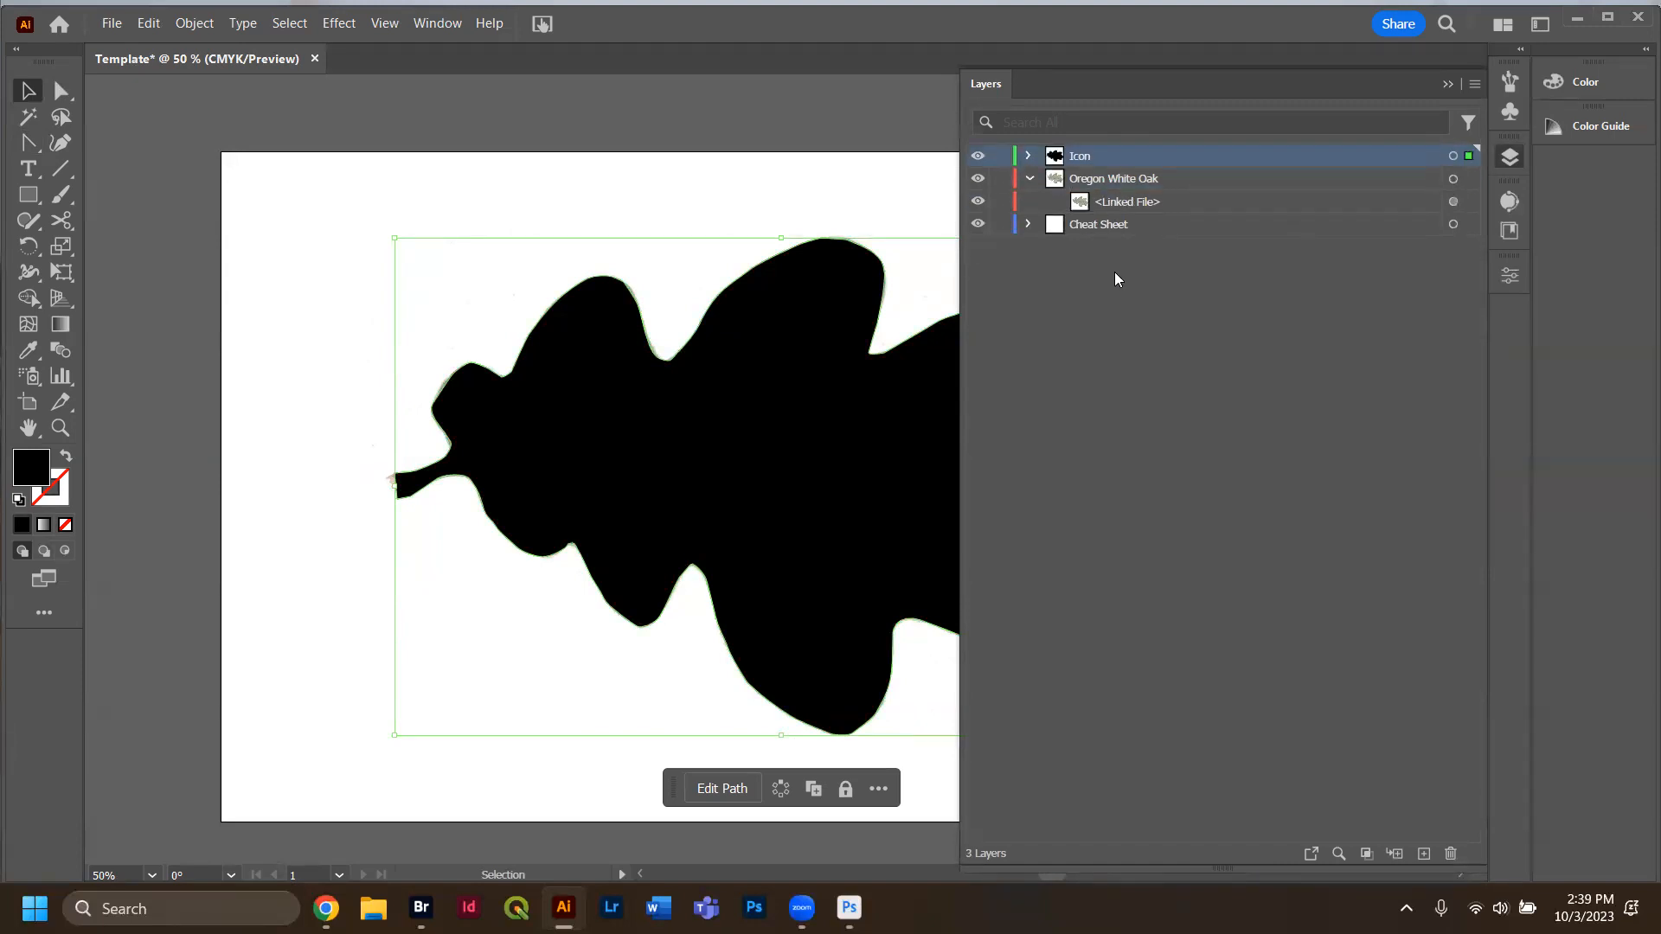
key("ctrl+z")
left_click_drag(1075, 195, 1097, 161)
left_click(1030, 178)
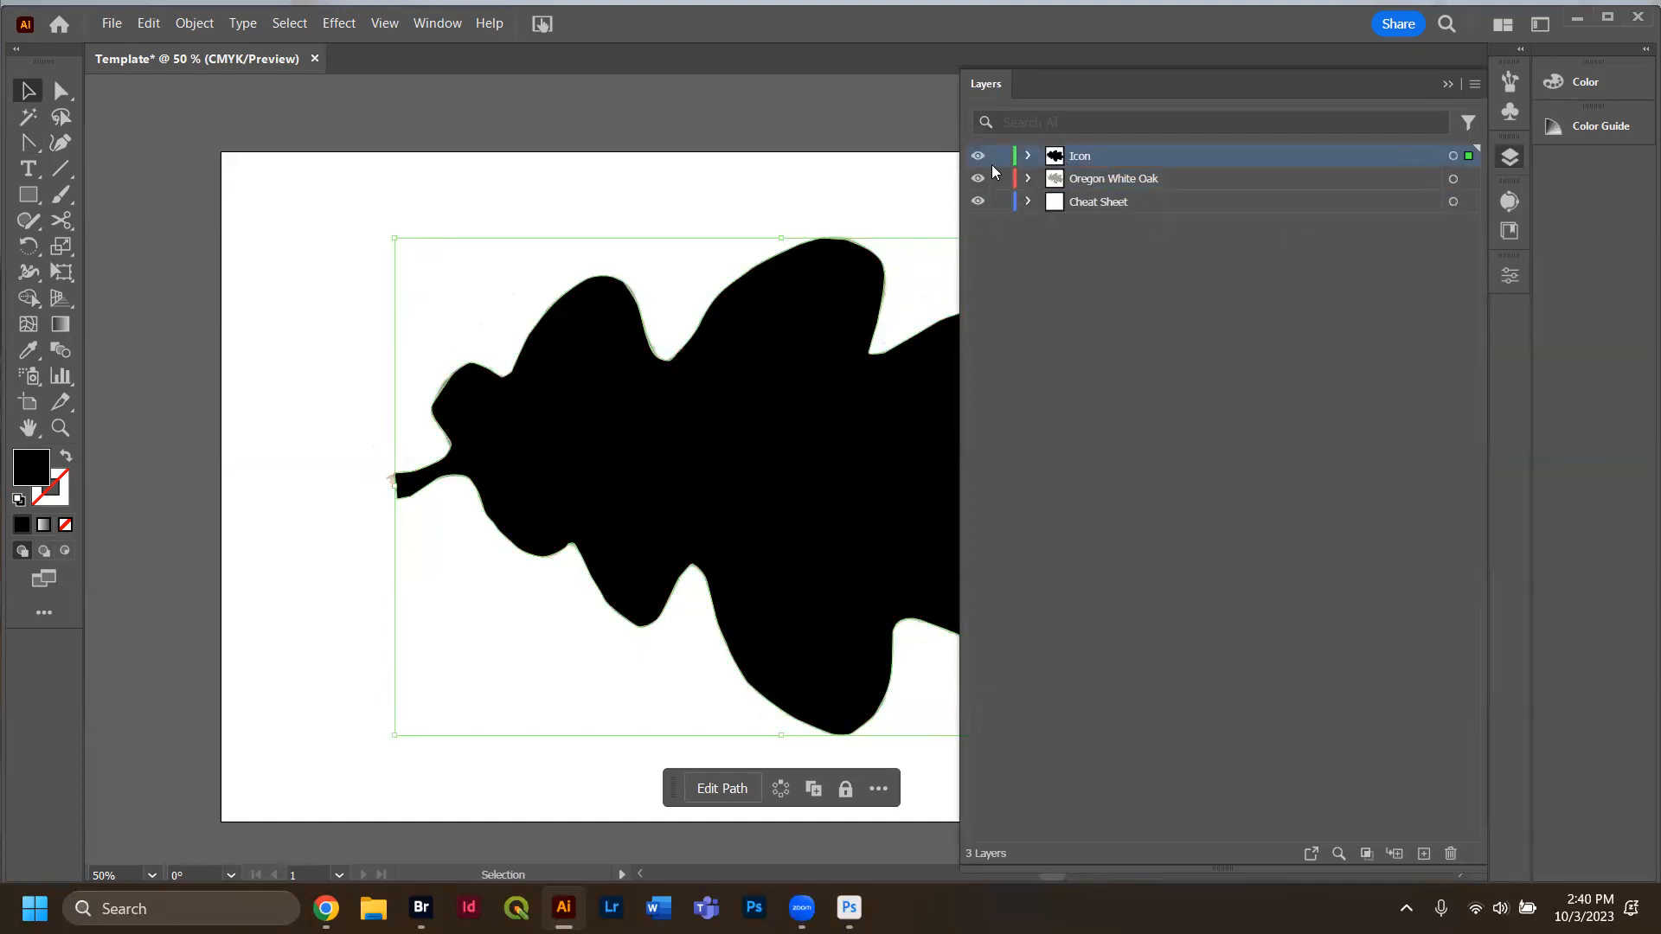
Hide the large black leaf path and the Oregon white oak leaf image underneath it.
left_click(1509, 156)
left_click(905, 215)
left_click(791, 478)
key("ctrl")
key("Delete")
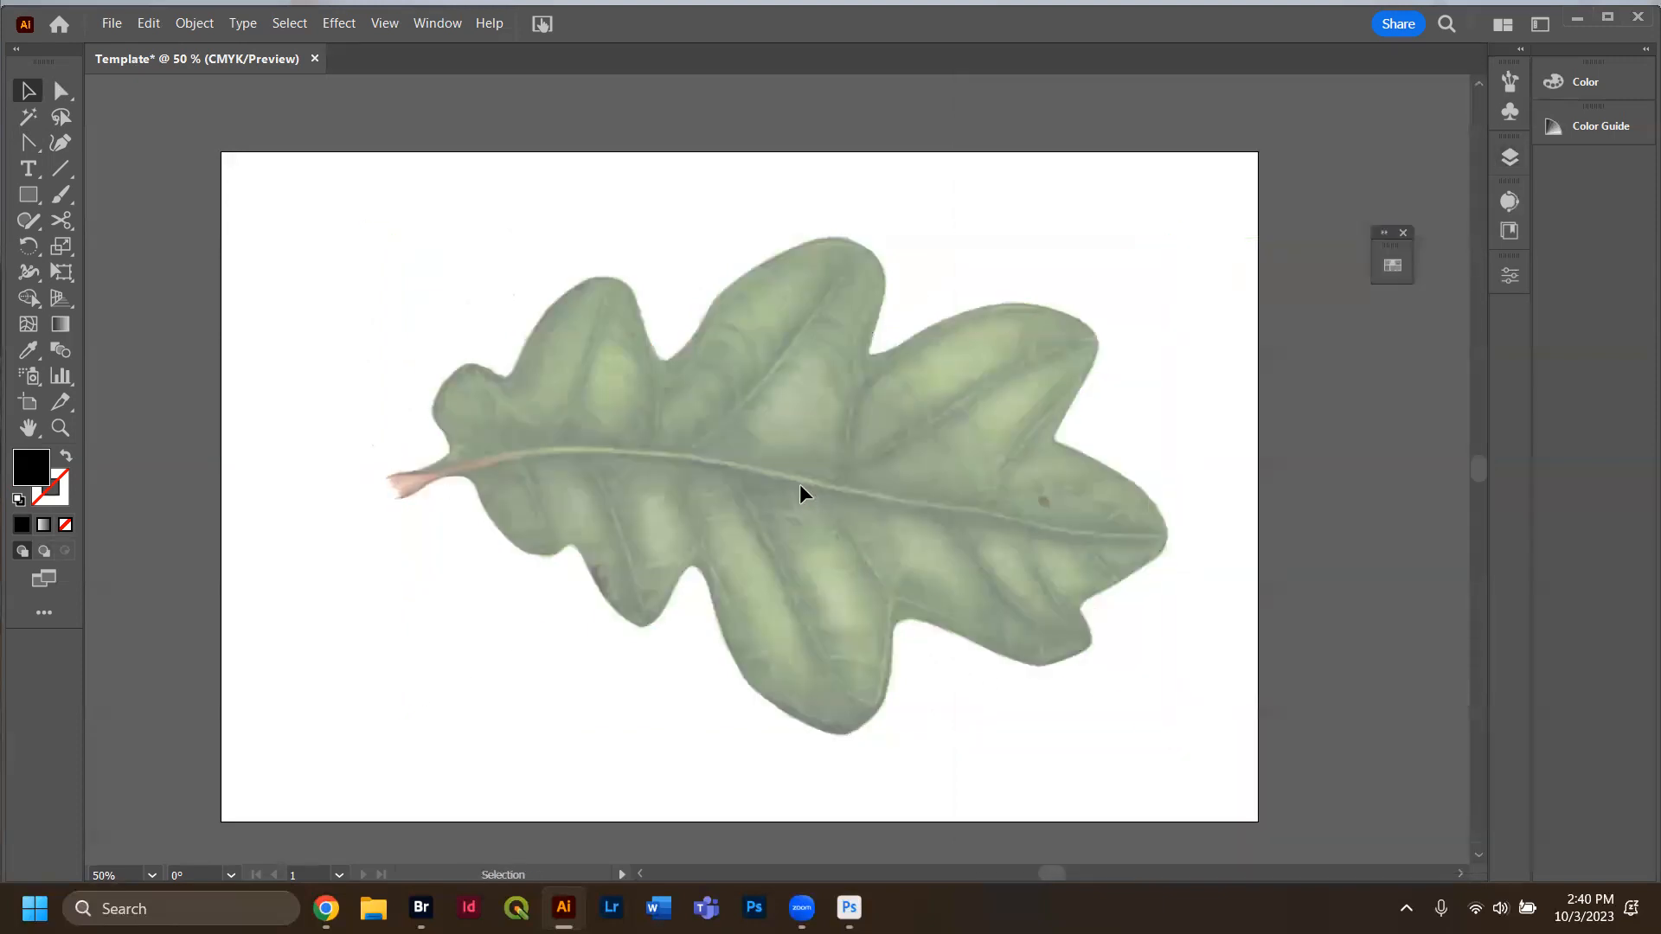
left_click(800, 486)
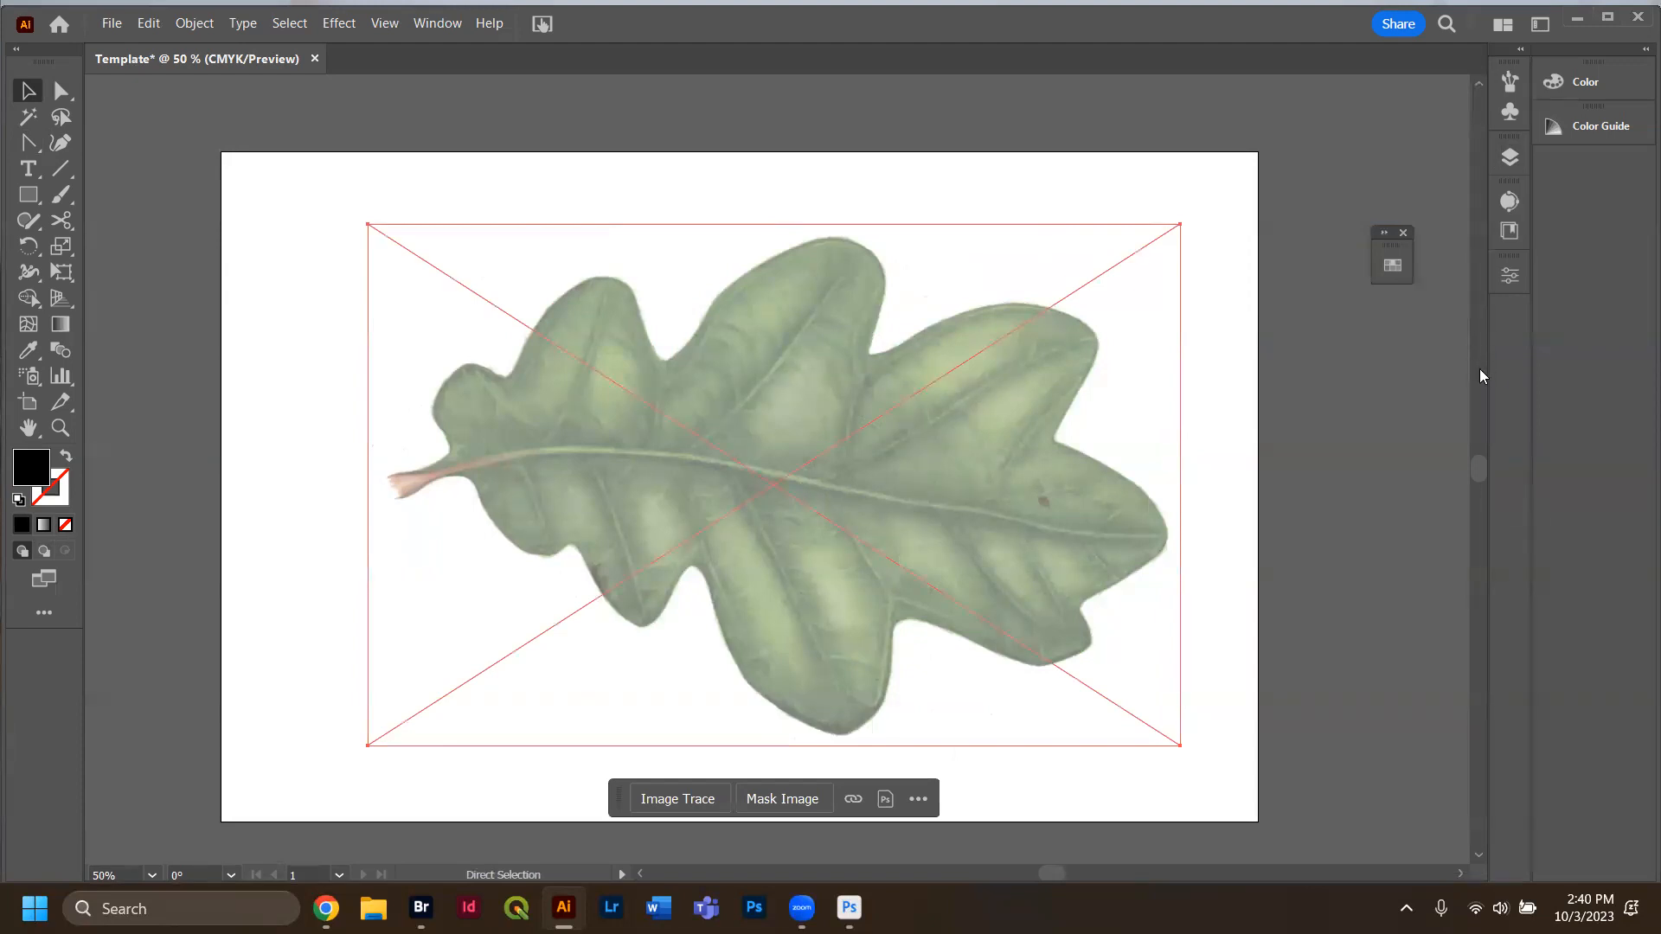
key("Delete")
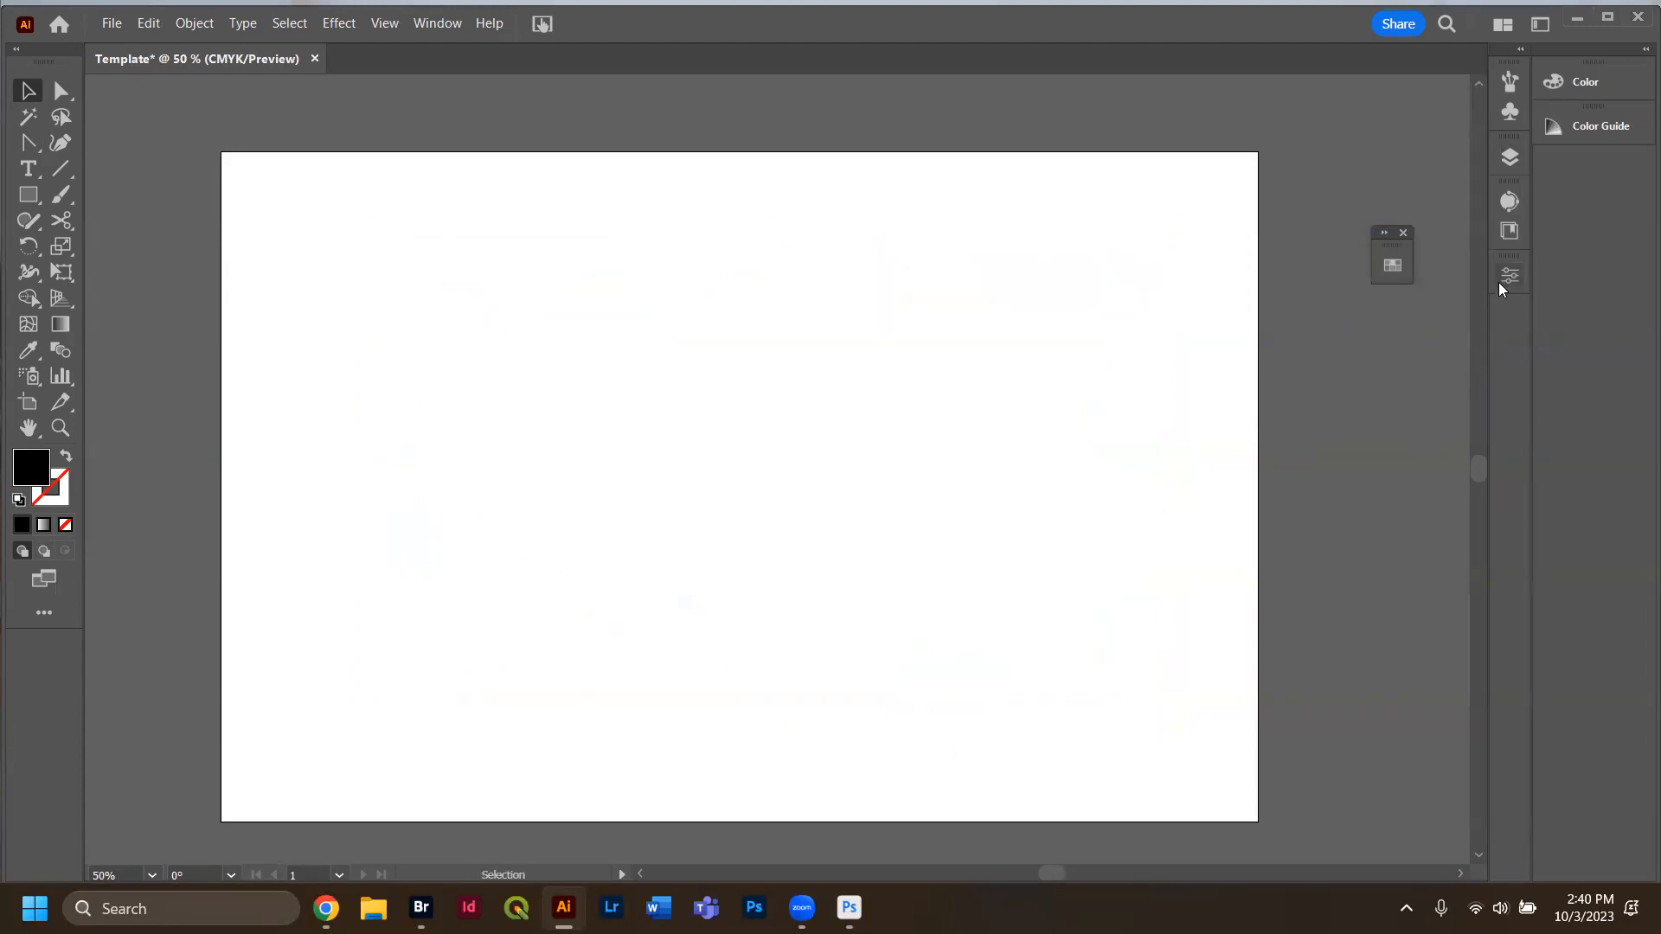
Make the leaf path in the Icon layer visible again, leaving the Oregon White Oak image out of view.
left_click(1510, 275)
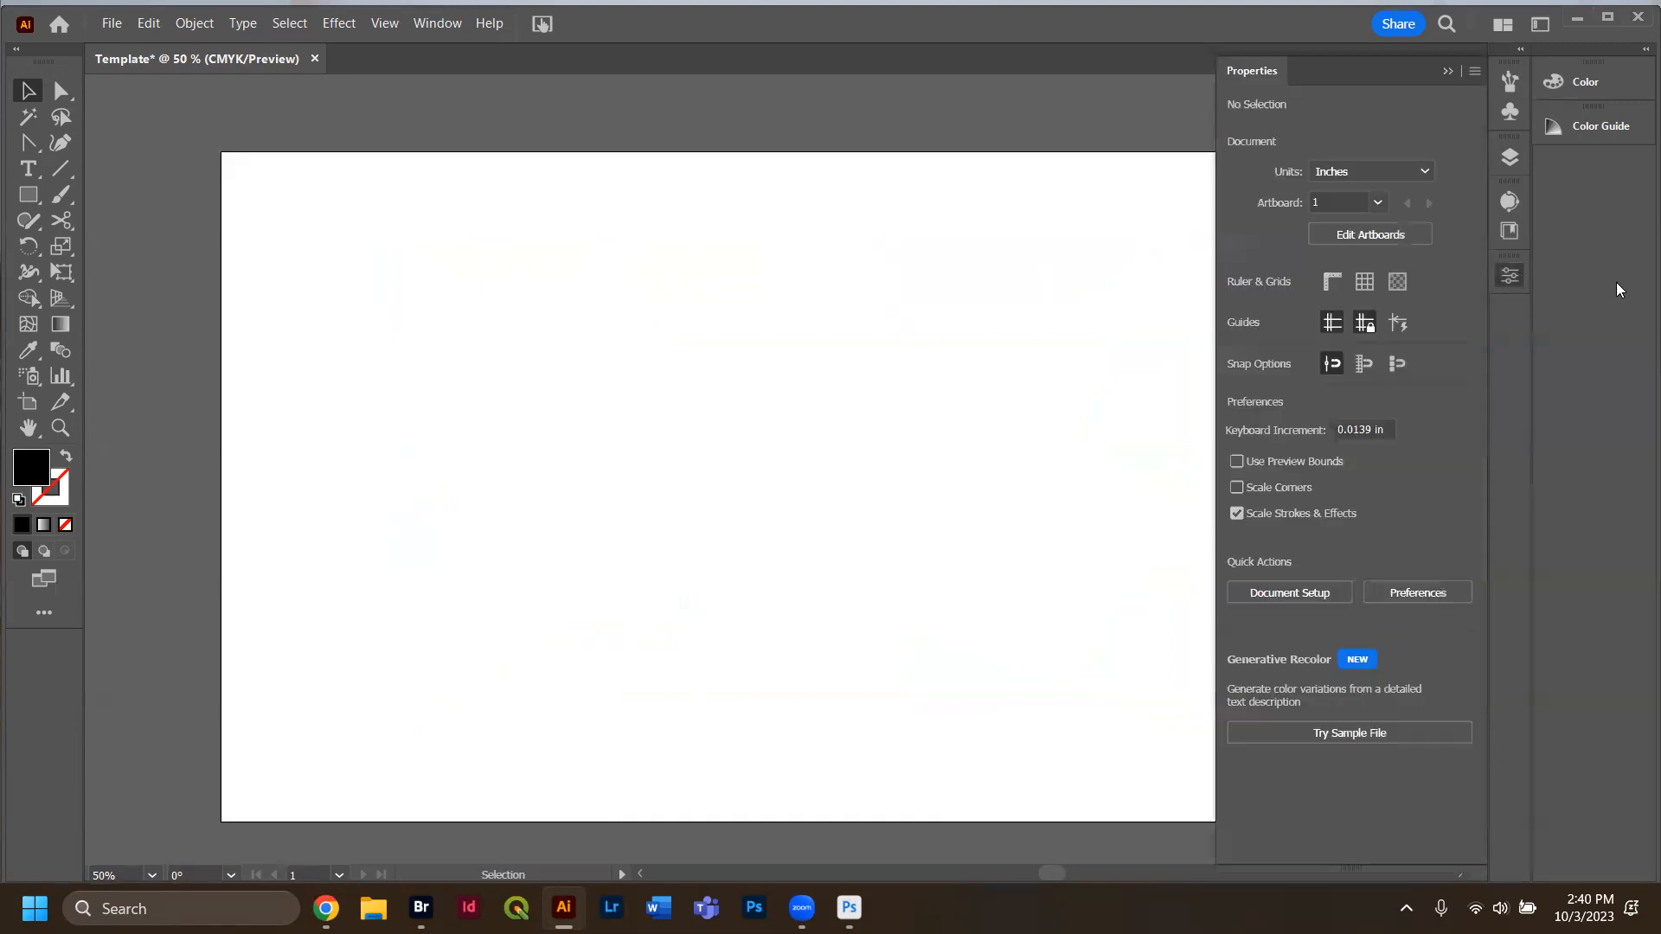
left_click(1506, 157)
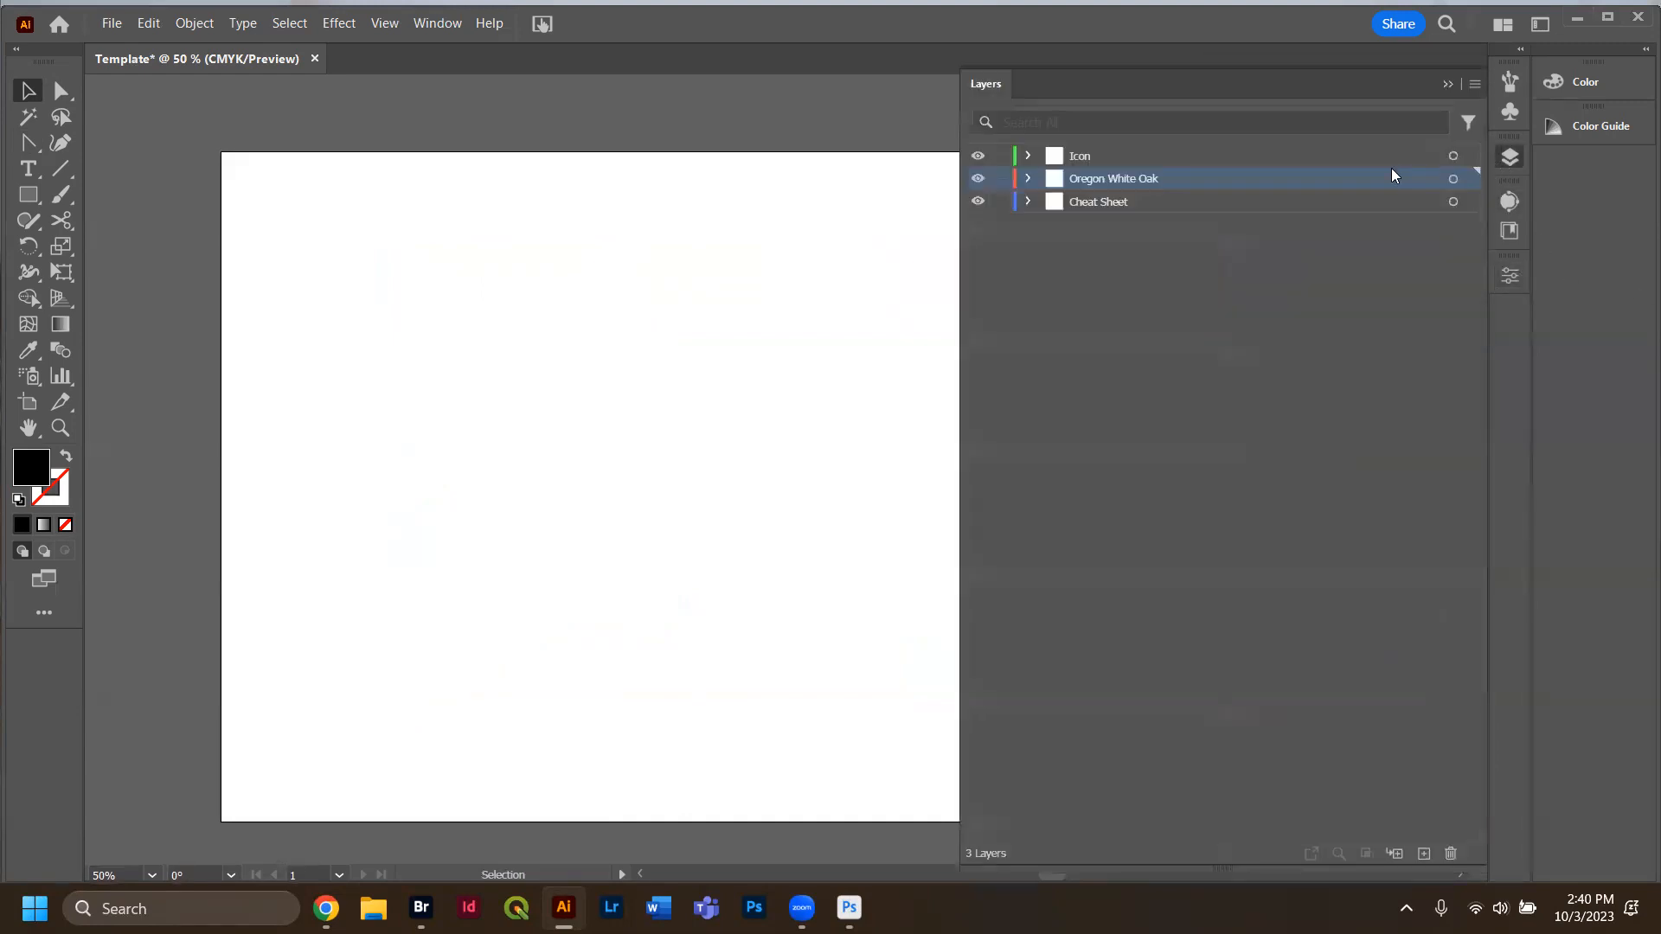
left_click(1027, 156)
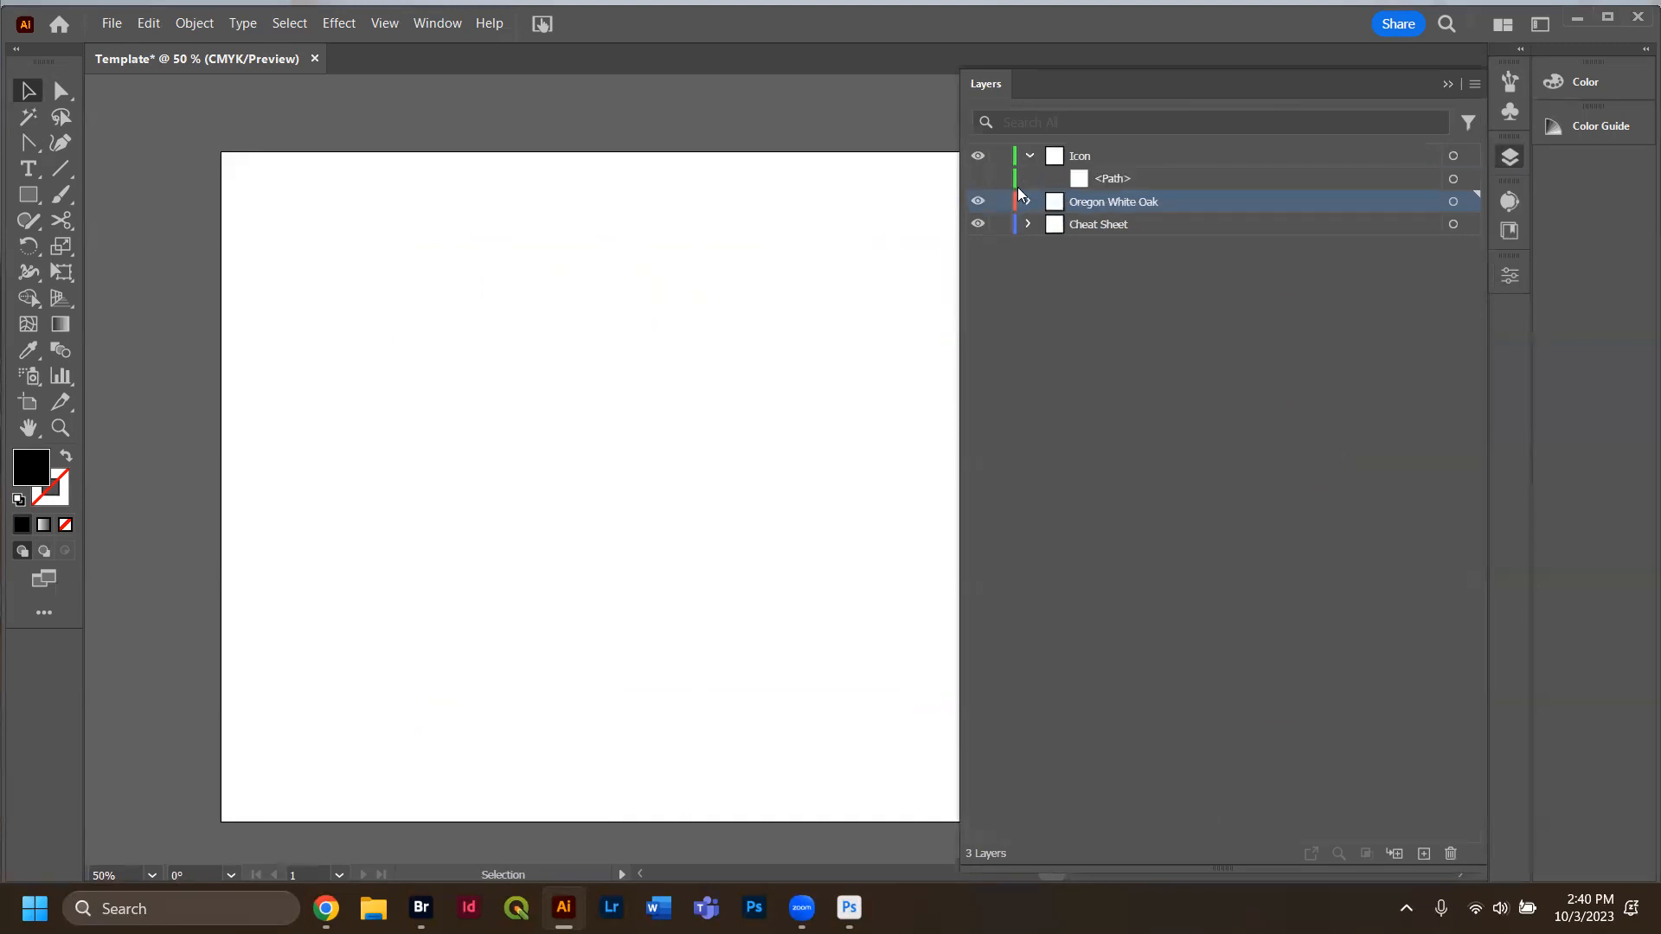
left_click(977, 178)
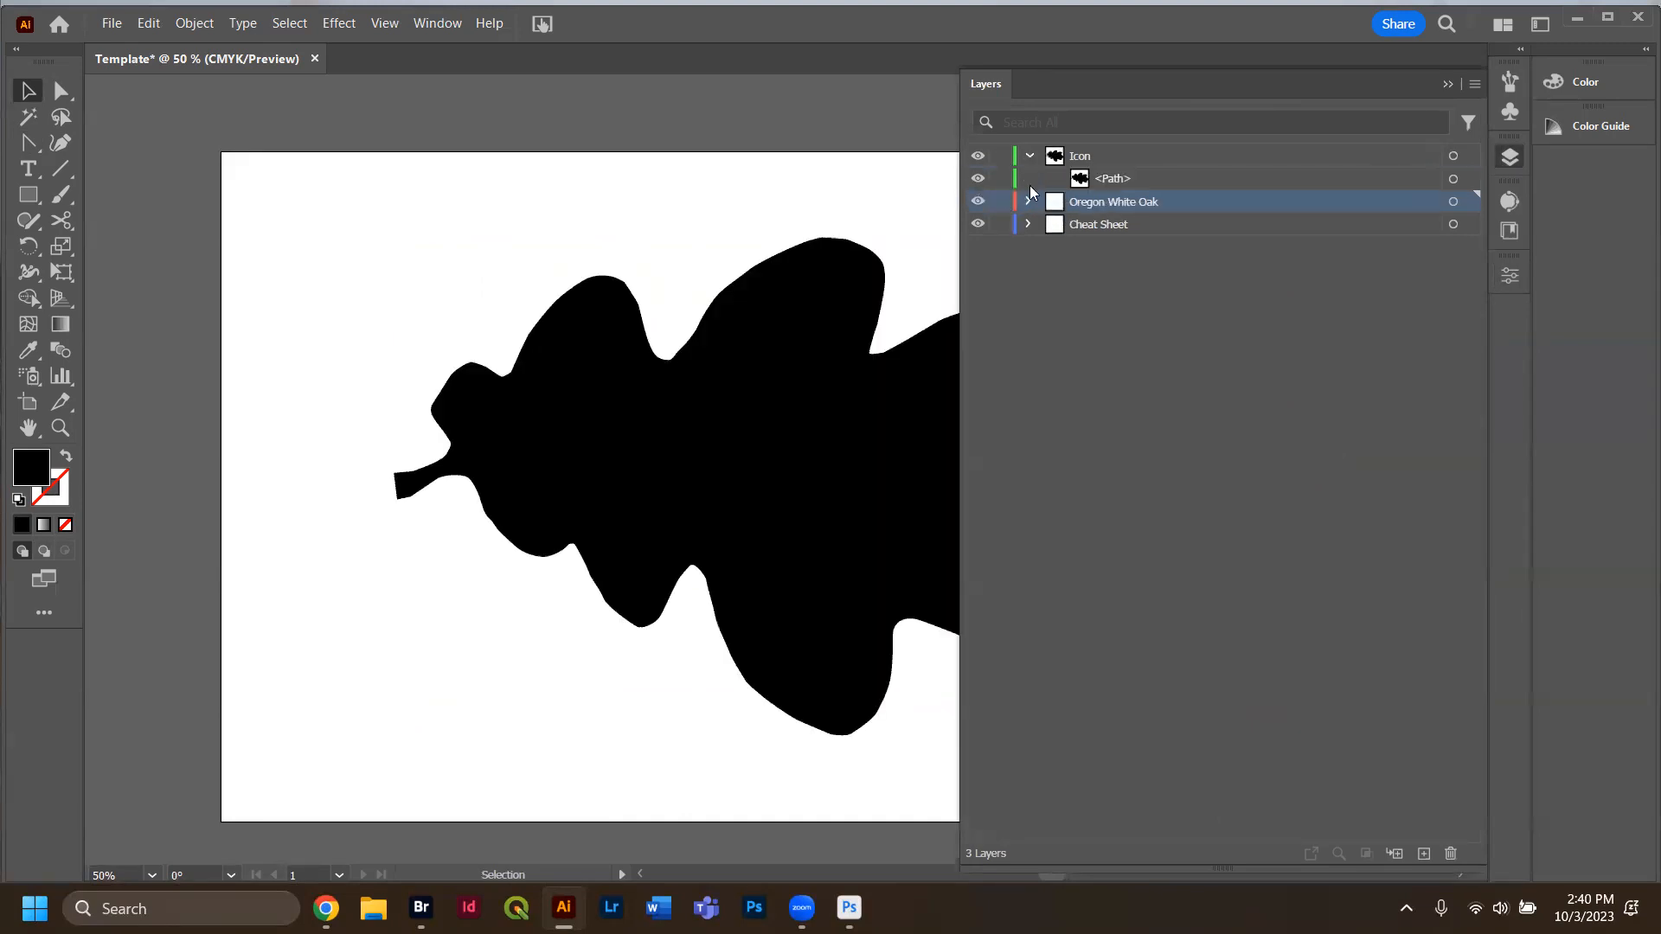
left_click(1447, 84)
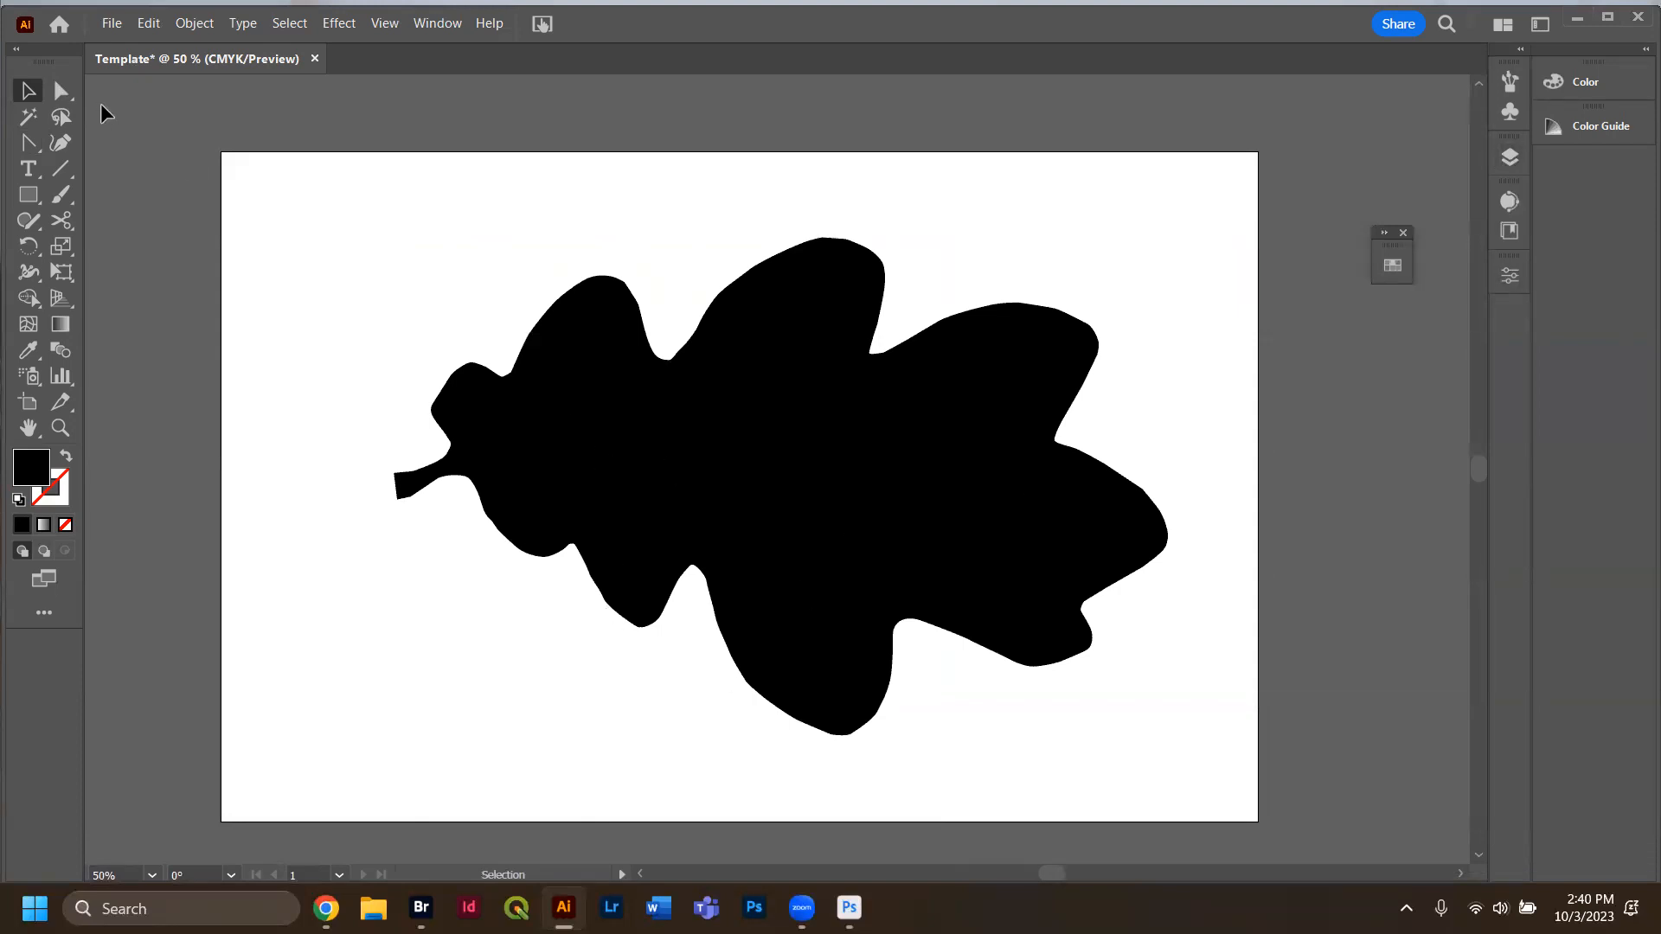
Start an Export As of the leaf artwork to the Week2 folder with PNG as the file type.
left_click(110, 26)
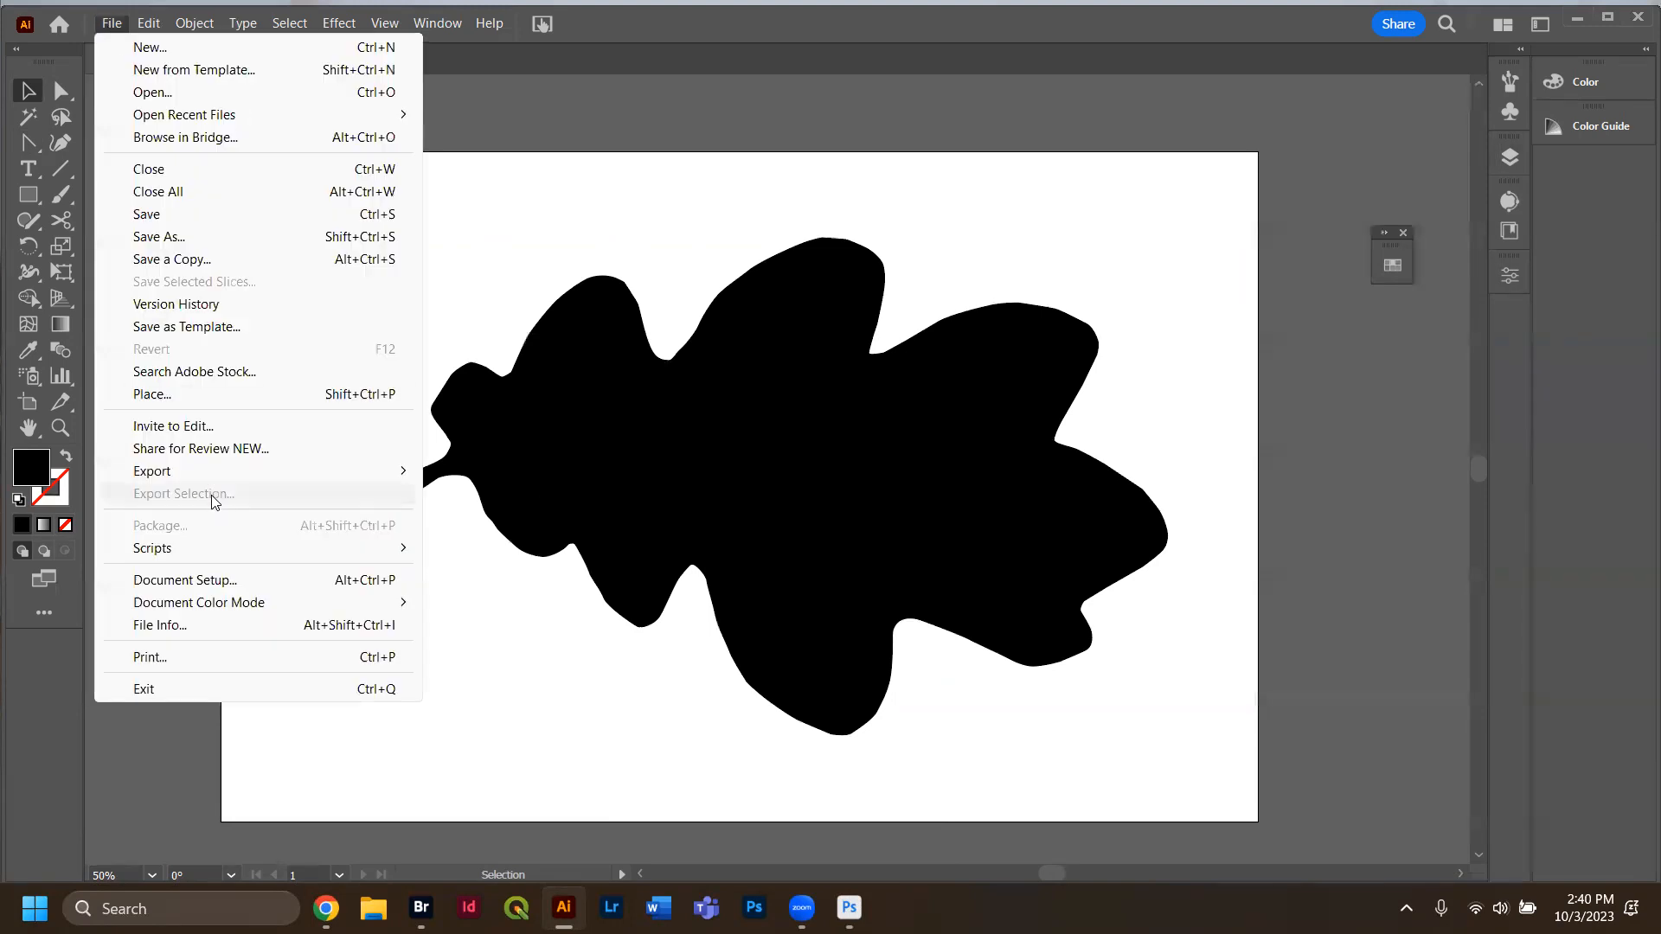
left_click(507, 205)
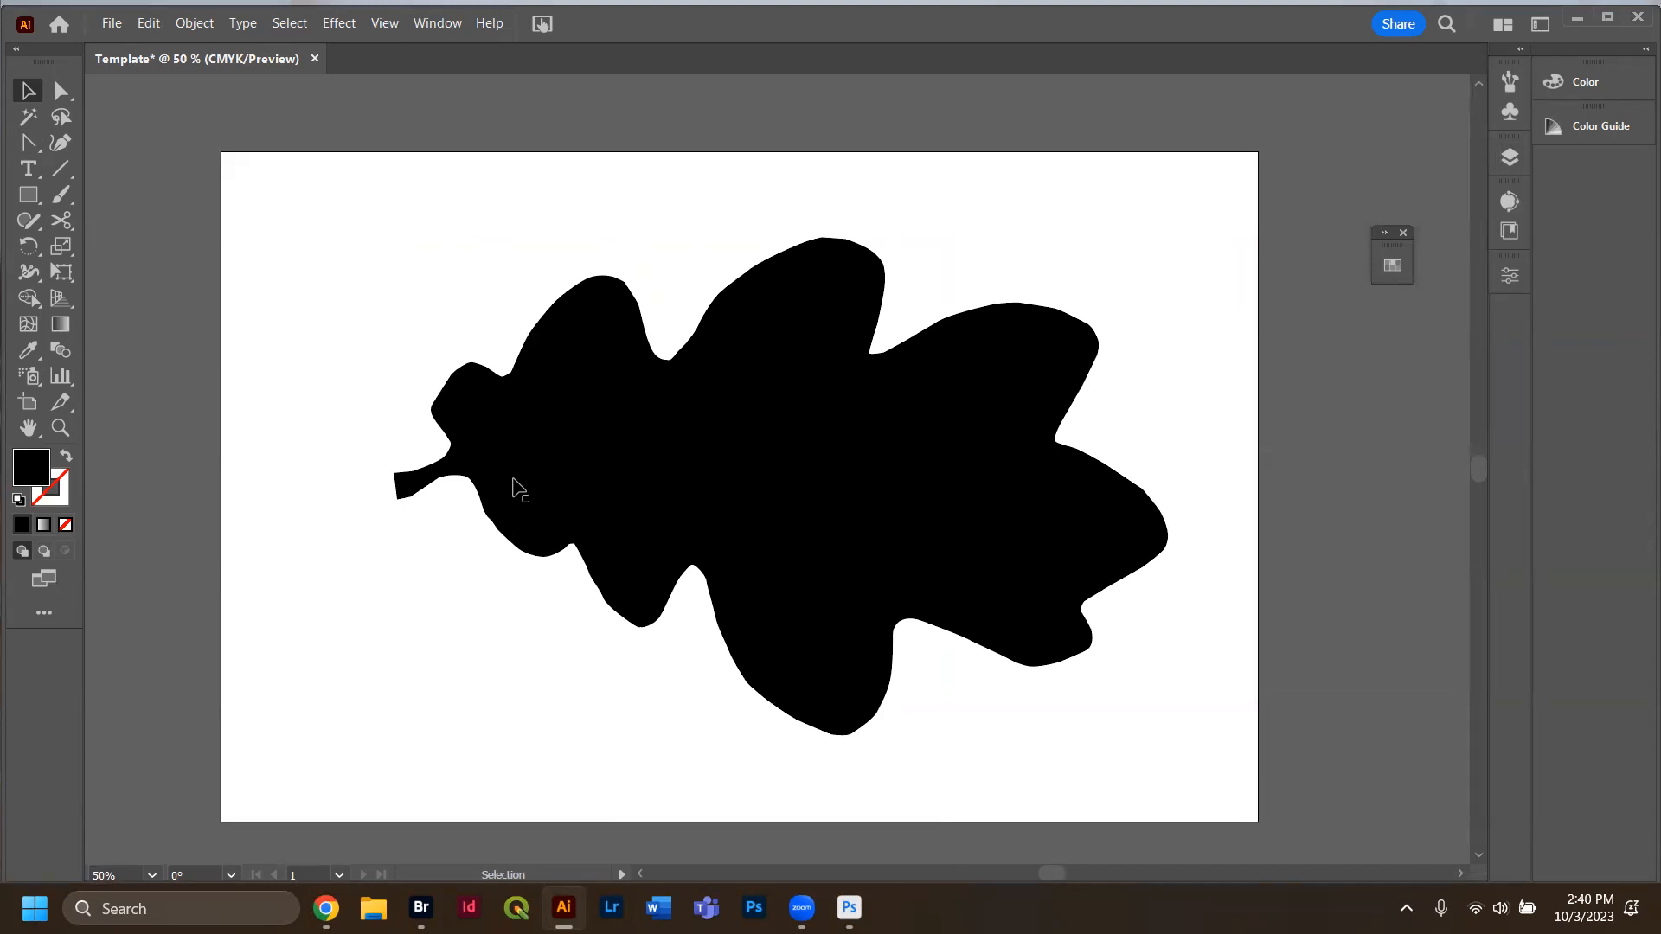
left_click_drag(159, 37, 131, 18)
left_click(108, 16)
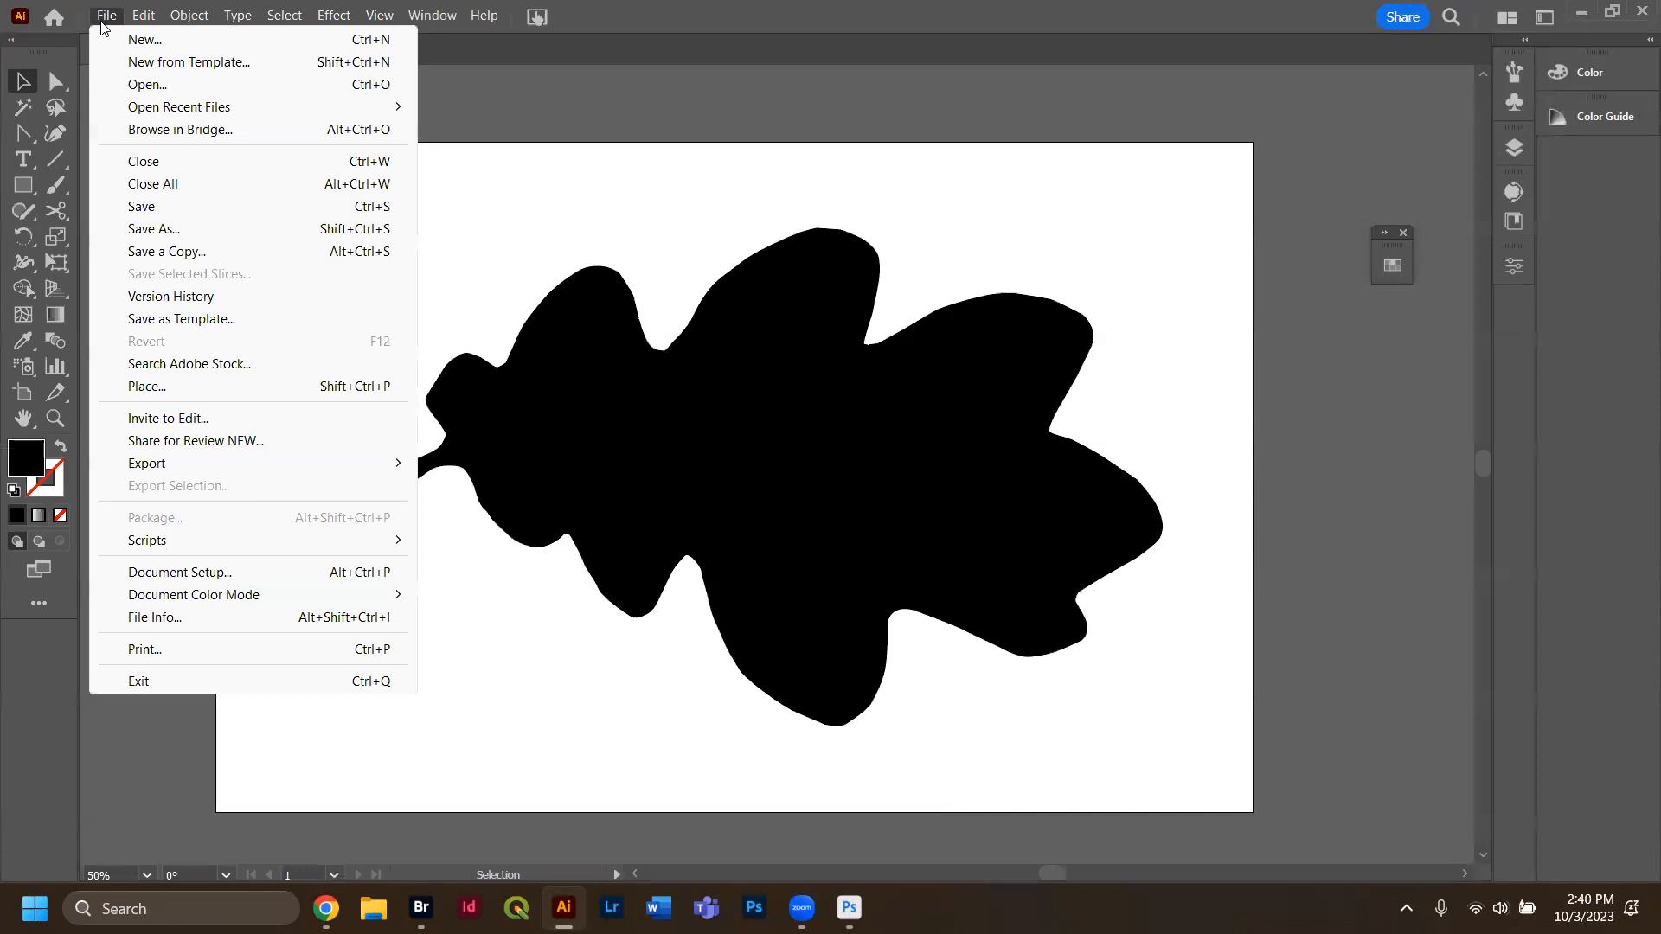
mouse_move(207, 465)
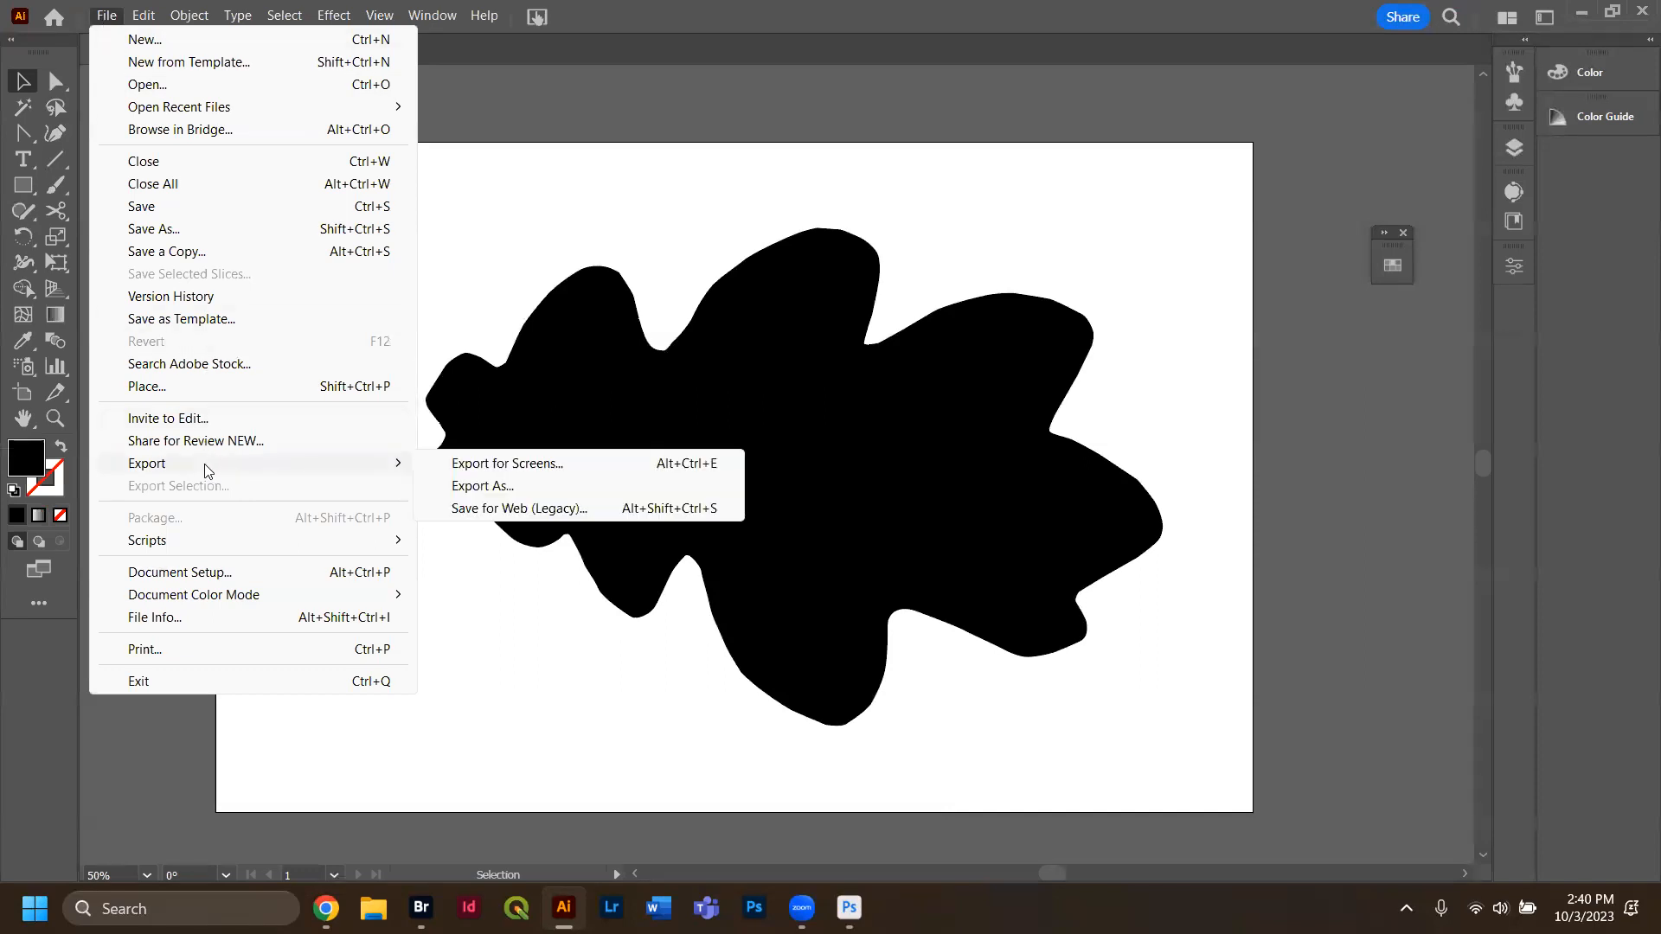
left_click(510, 490)
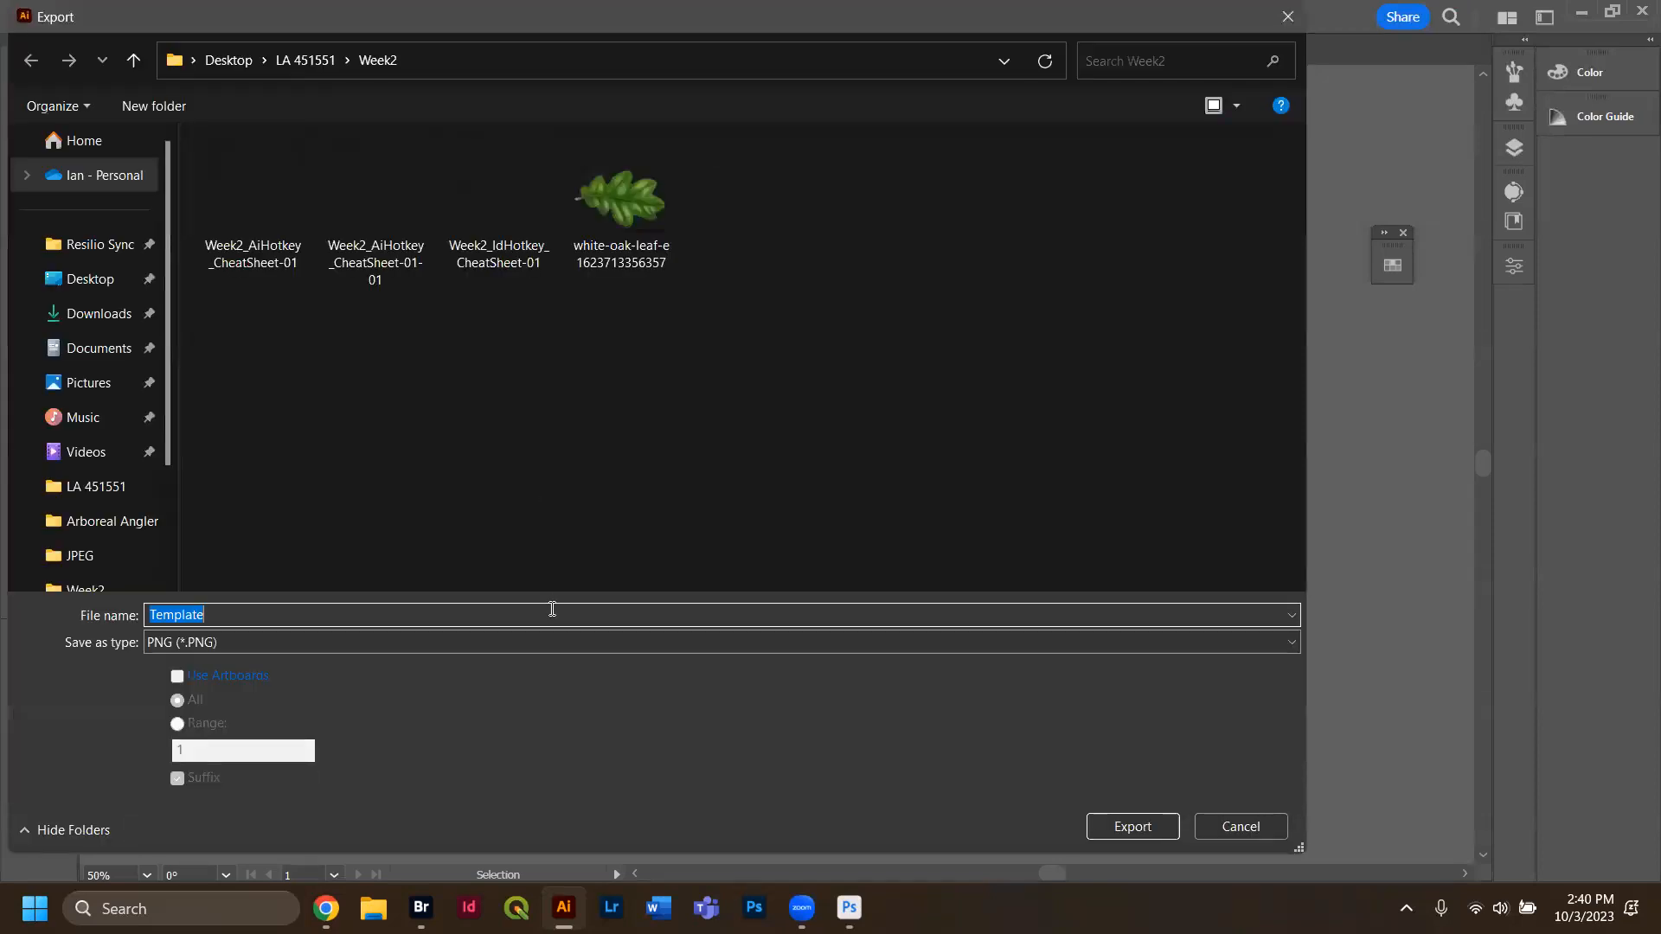
left_click(235, 650)
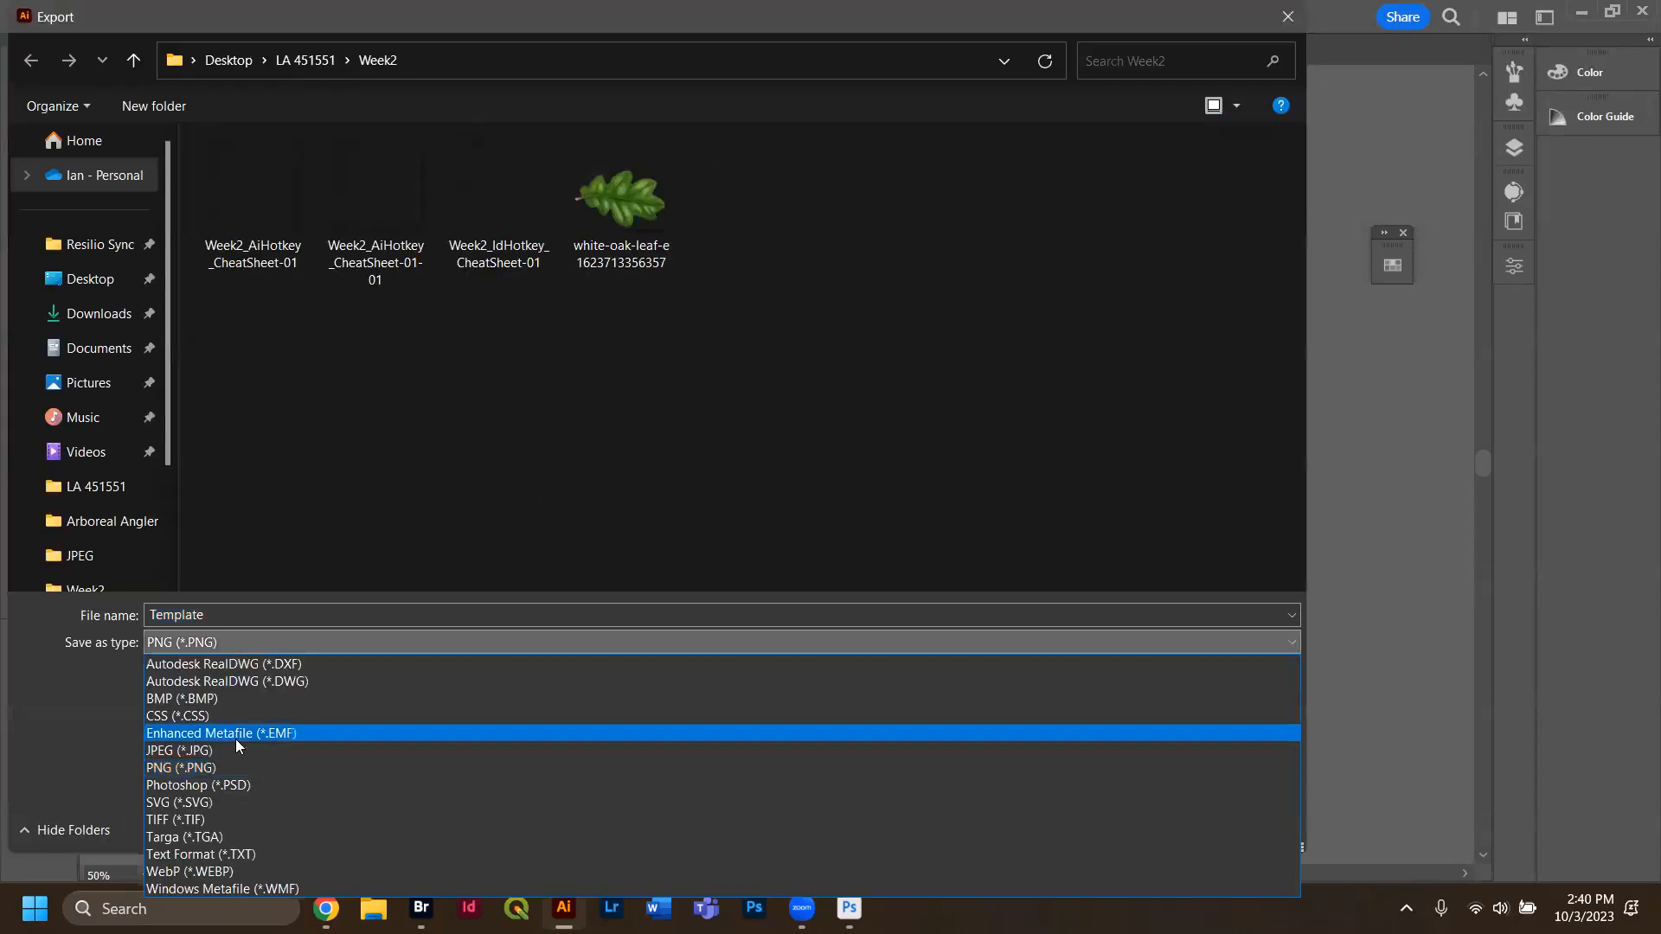
left_click(237, 766)
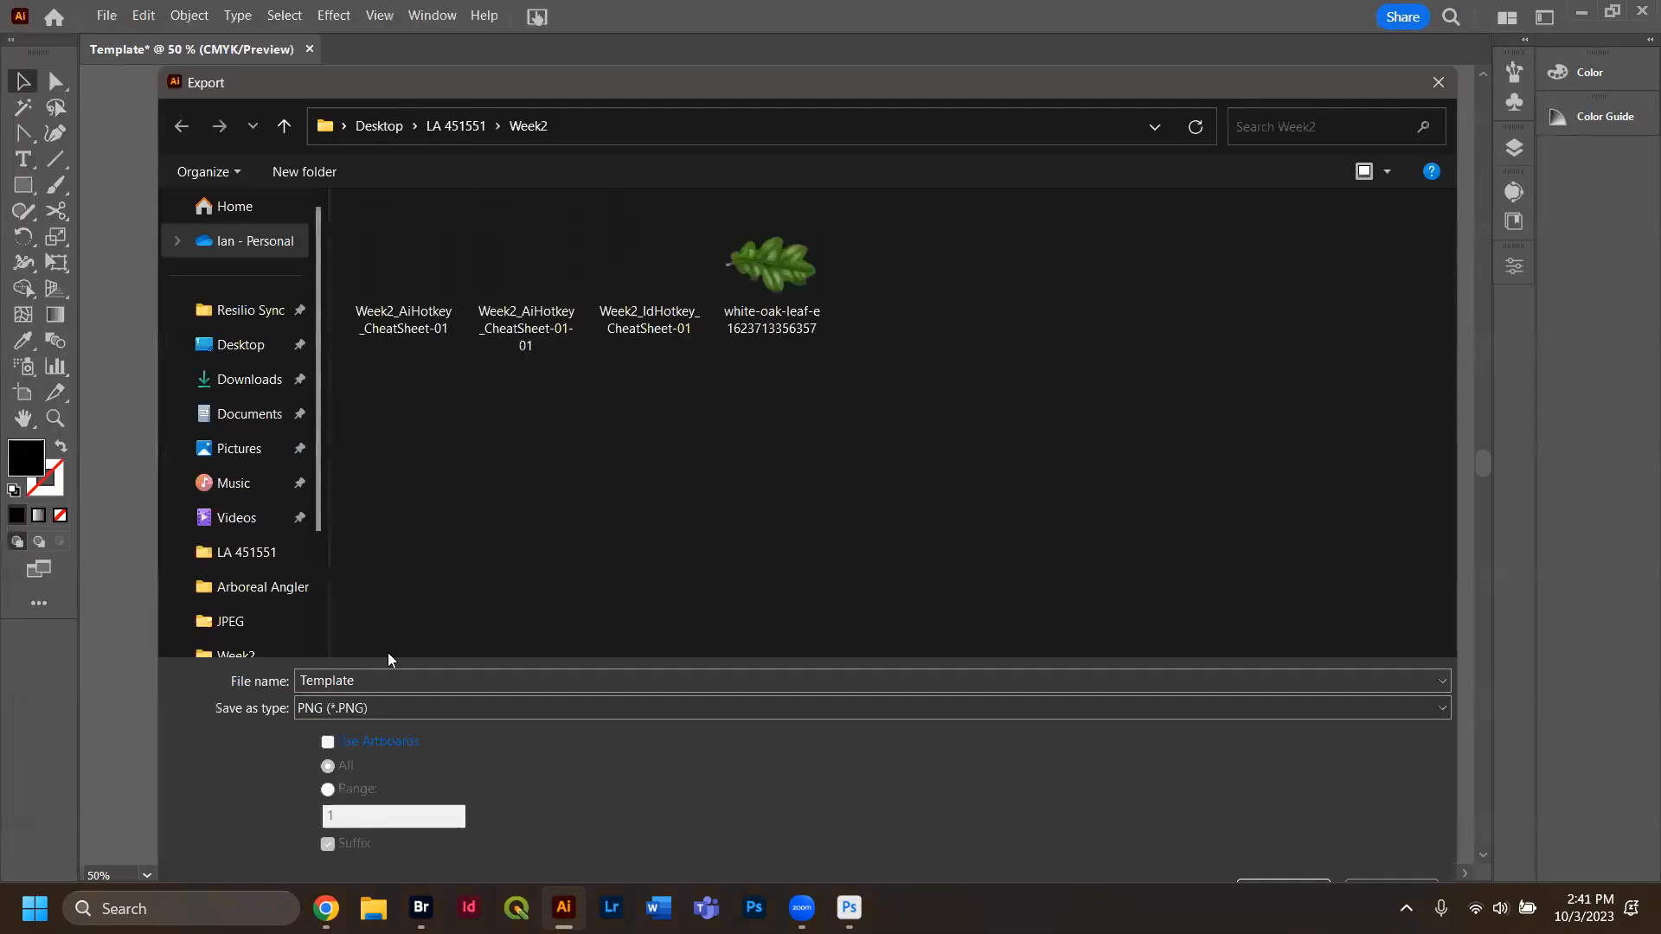
Name the export oak_leaf_ followed by the author's surname, enable Use Artboards for all artboards, and proceed to the PNG options.
double_click(358, 685)
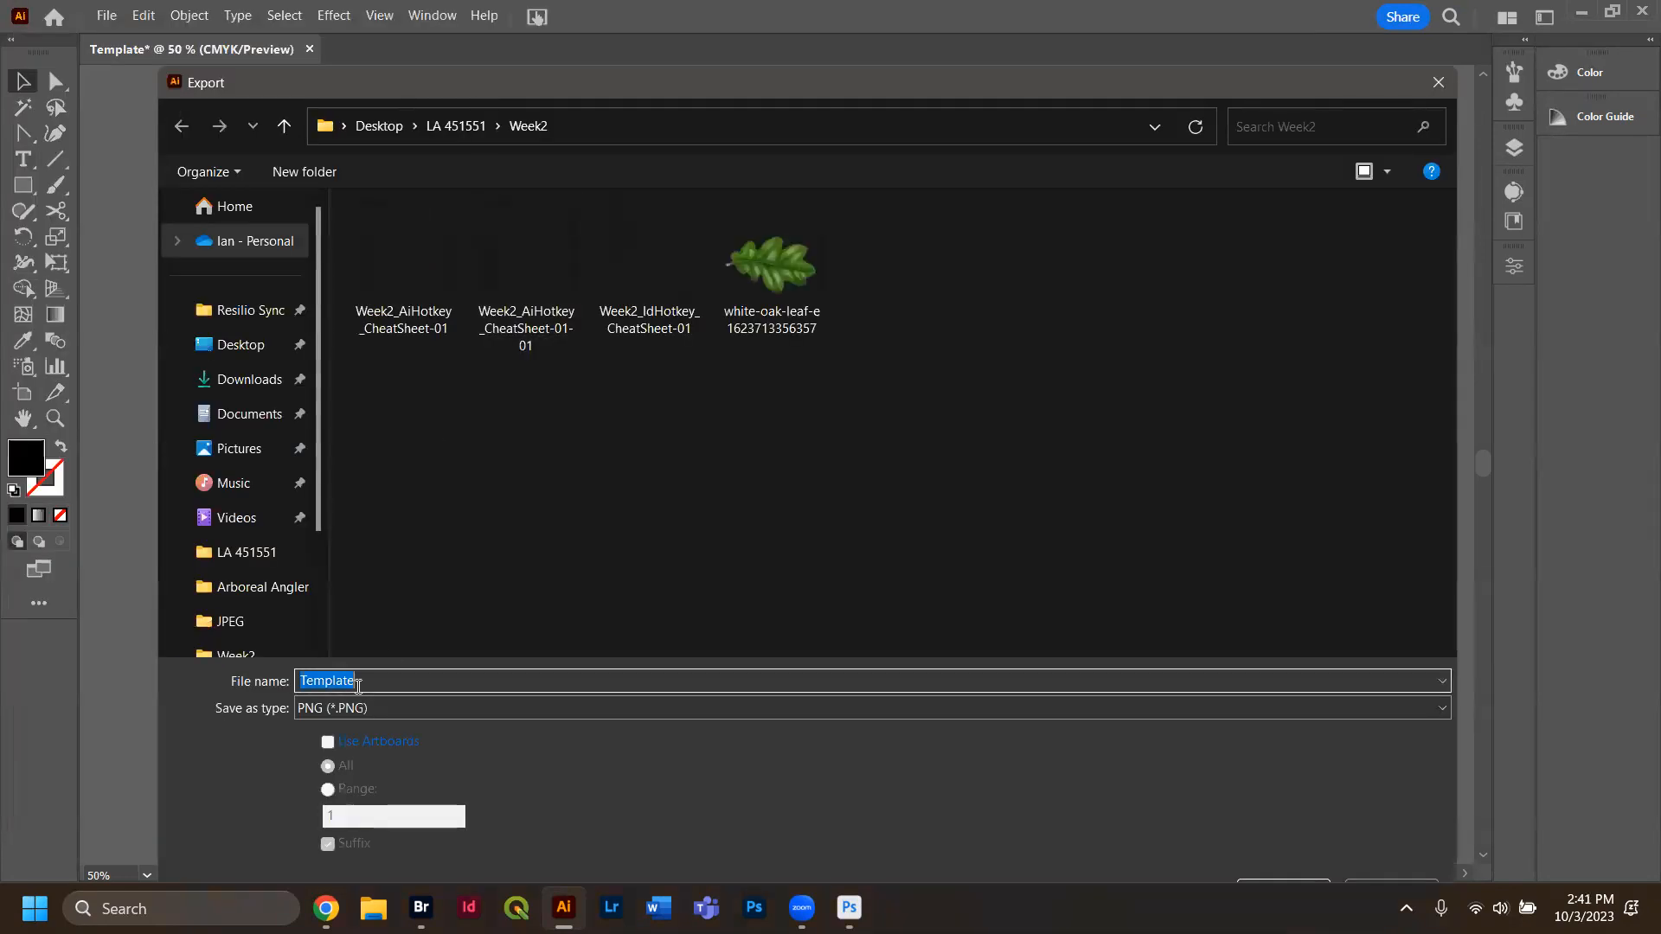
type("oak")
type("_leaf")
type("_V")
type("vierck")
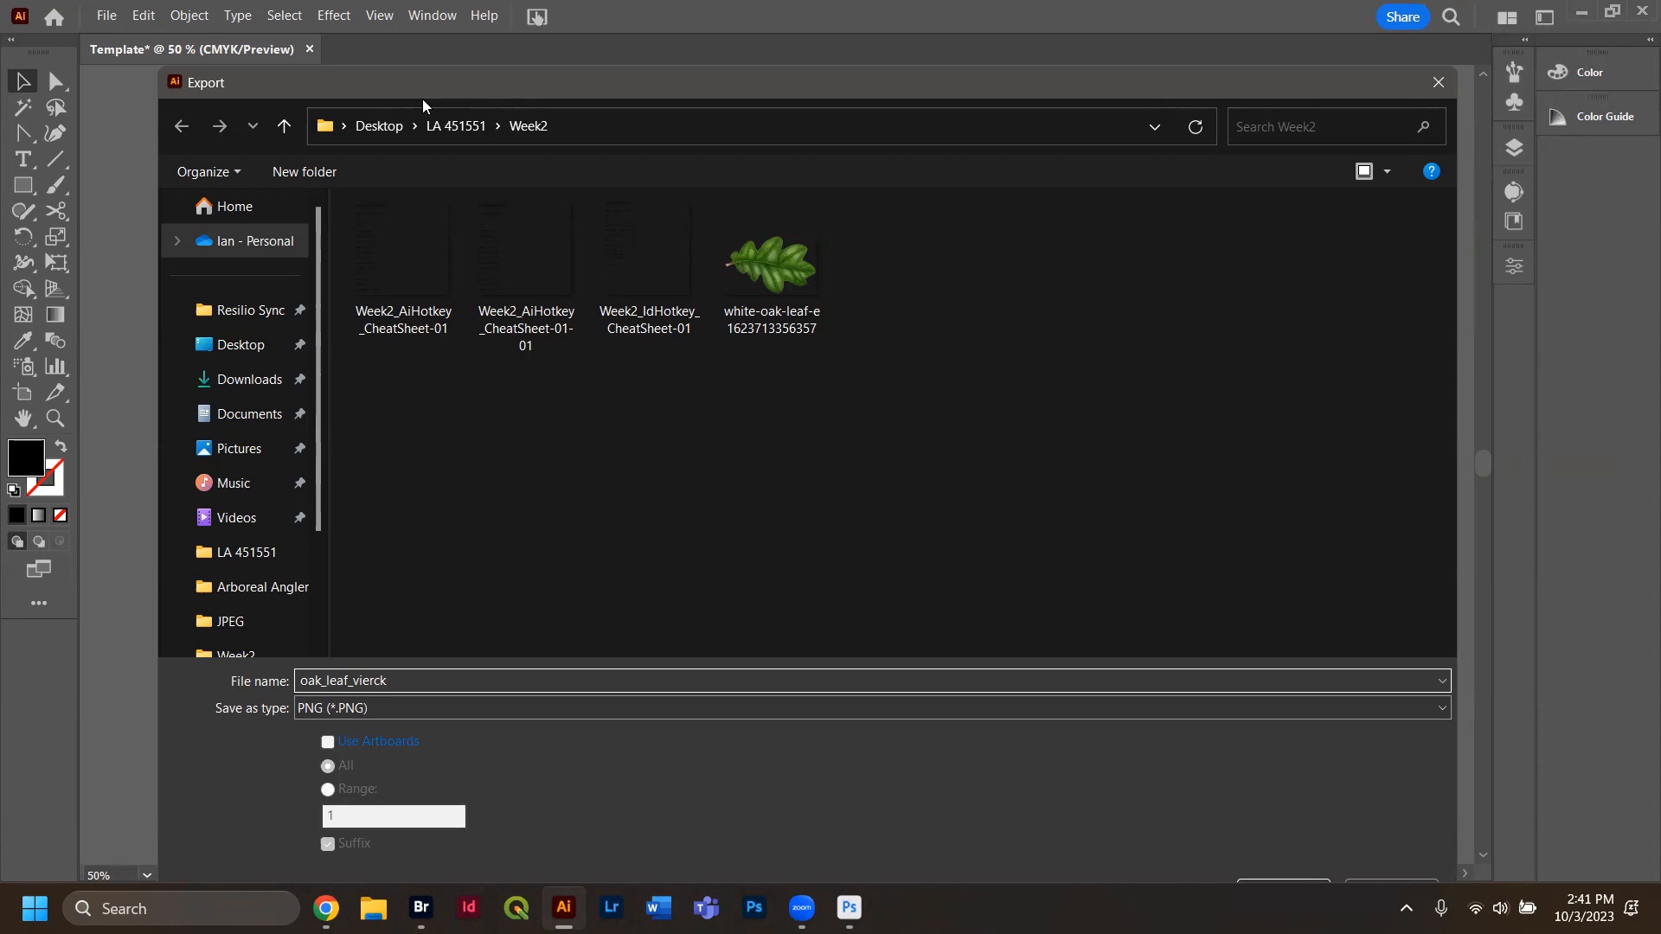
left_click_drag(422, 99, 447, 73)
left_click(369, 718)
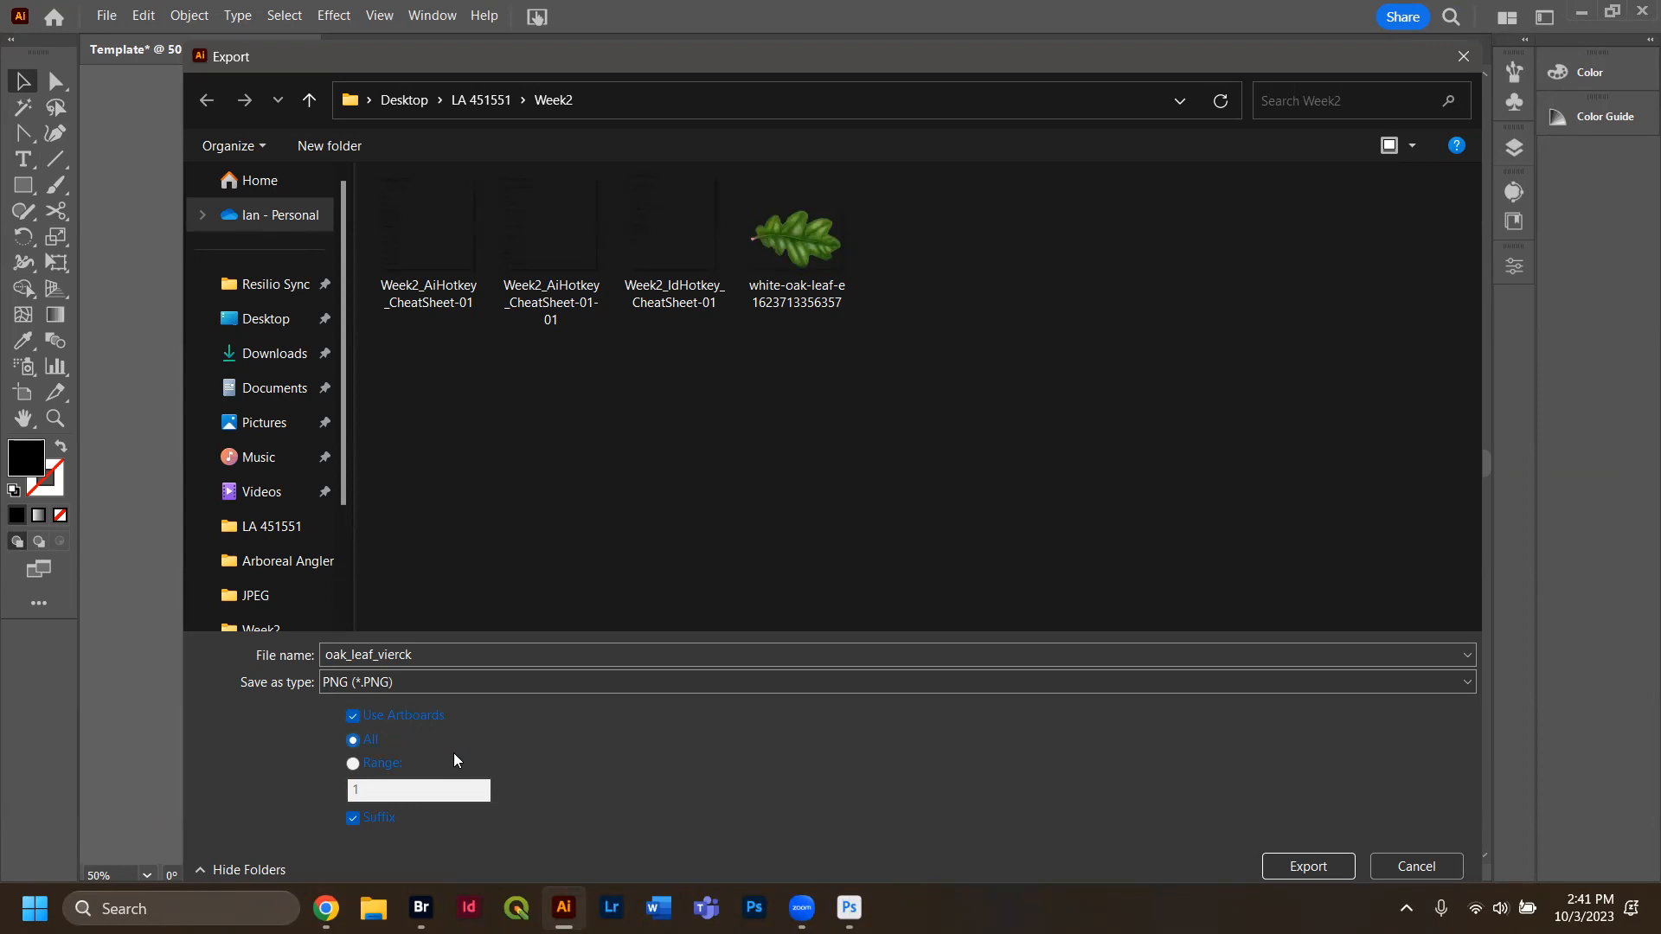
left_click(1307, 866)
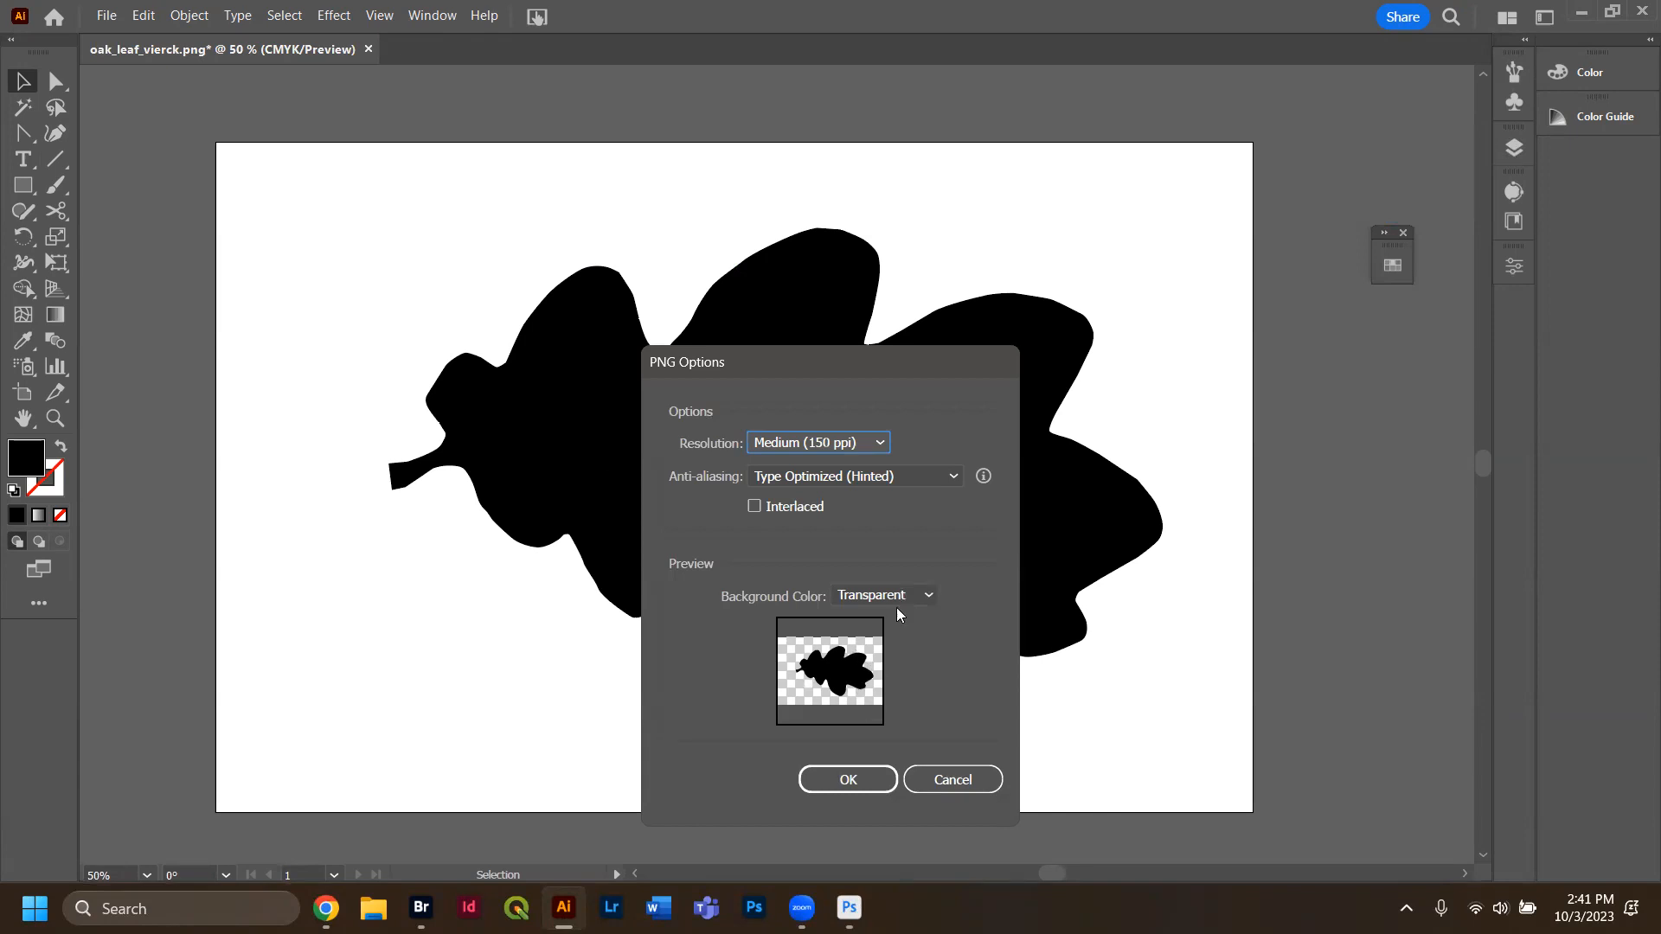
Export the PNG at Medium (150 ppi) resolution with Type Optimized (Hinted) anti-aliasing and a transparent background.
left_click(919, 595)
left_click(889, 671)
left_click(875, 595)
left_click(873, 623)
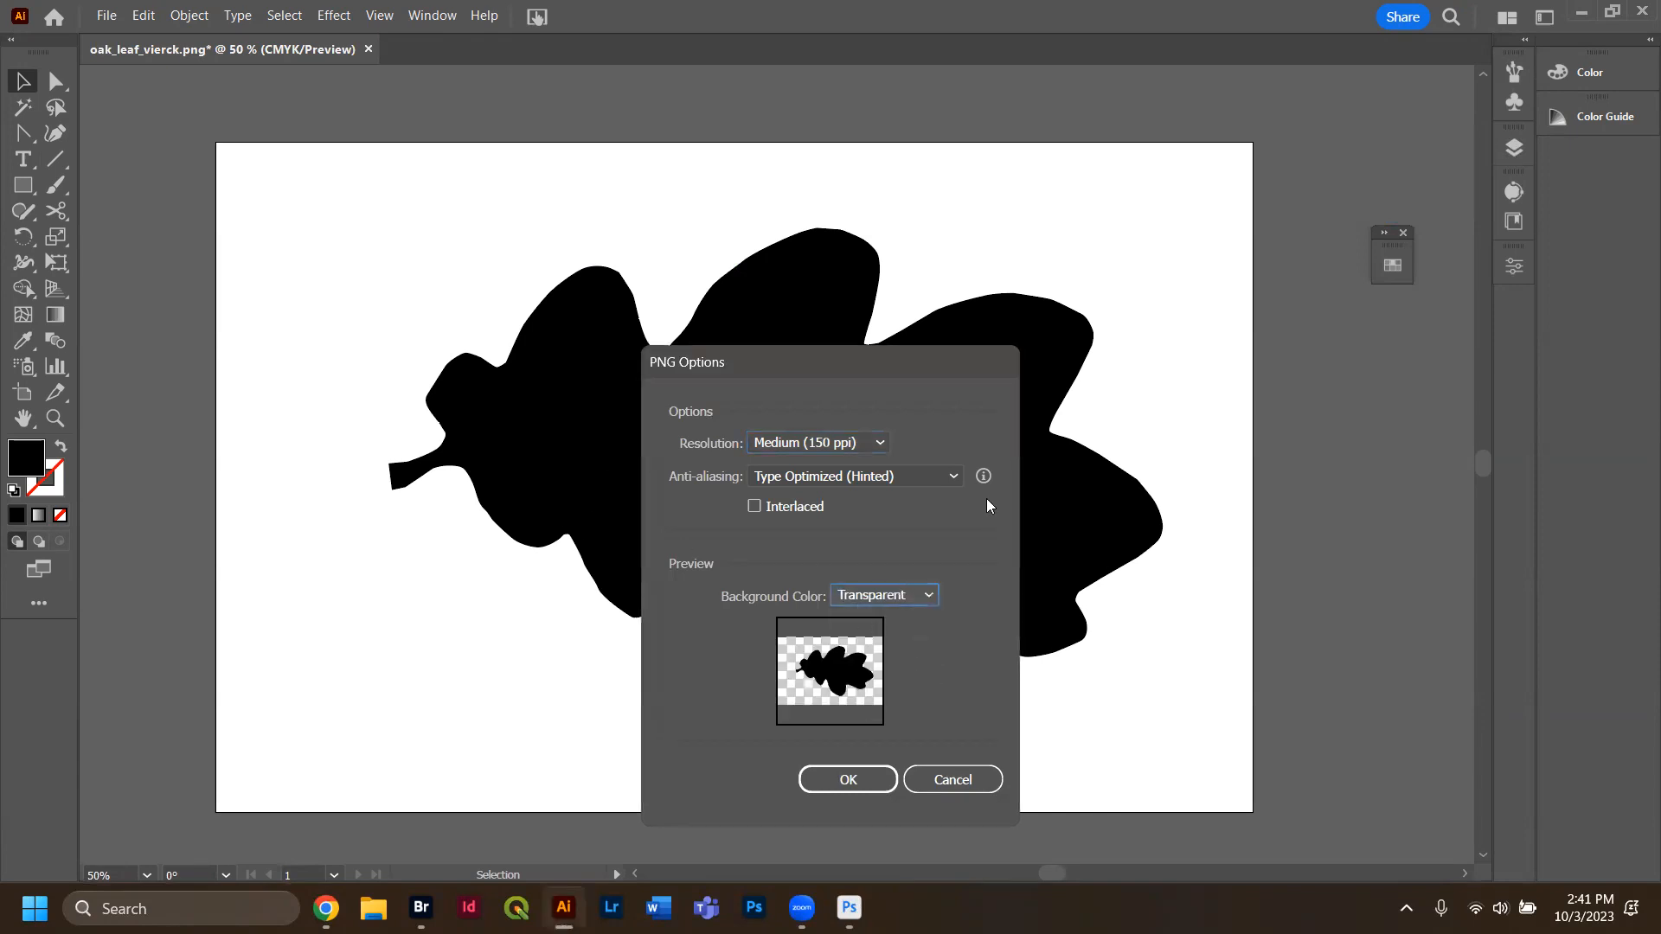
left_click(814, 444)
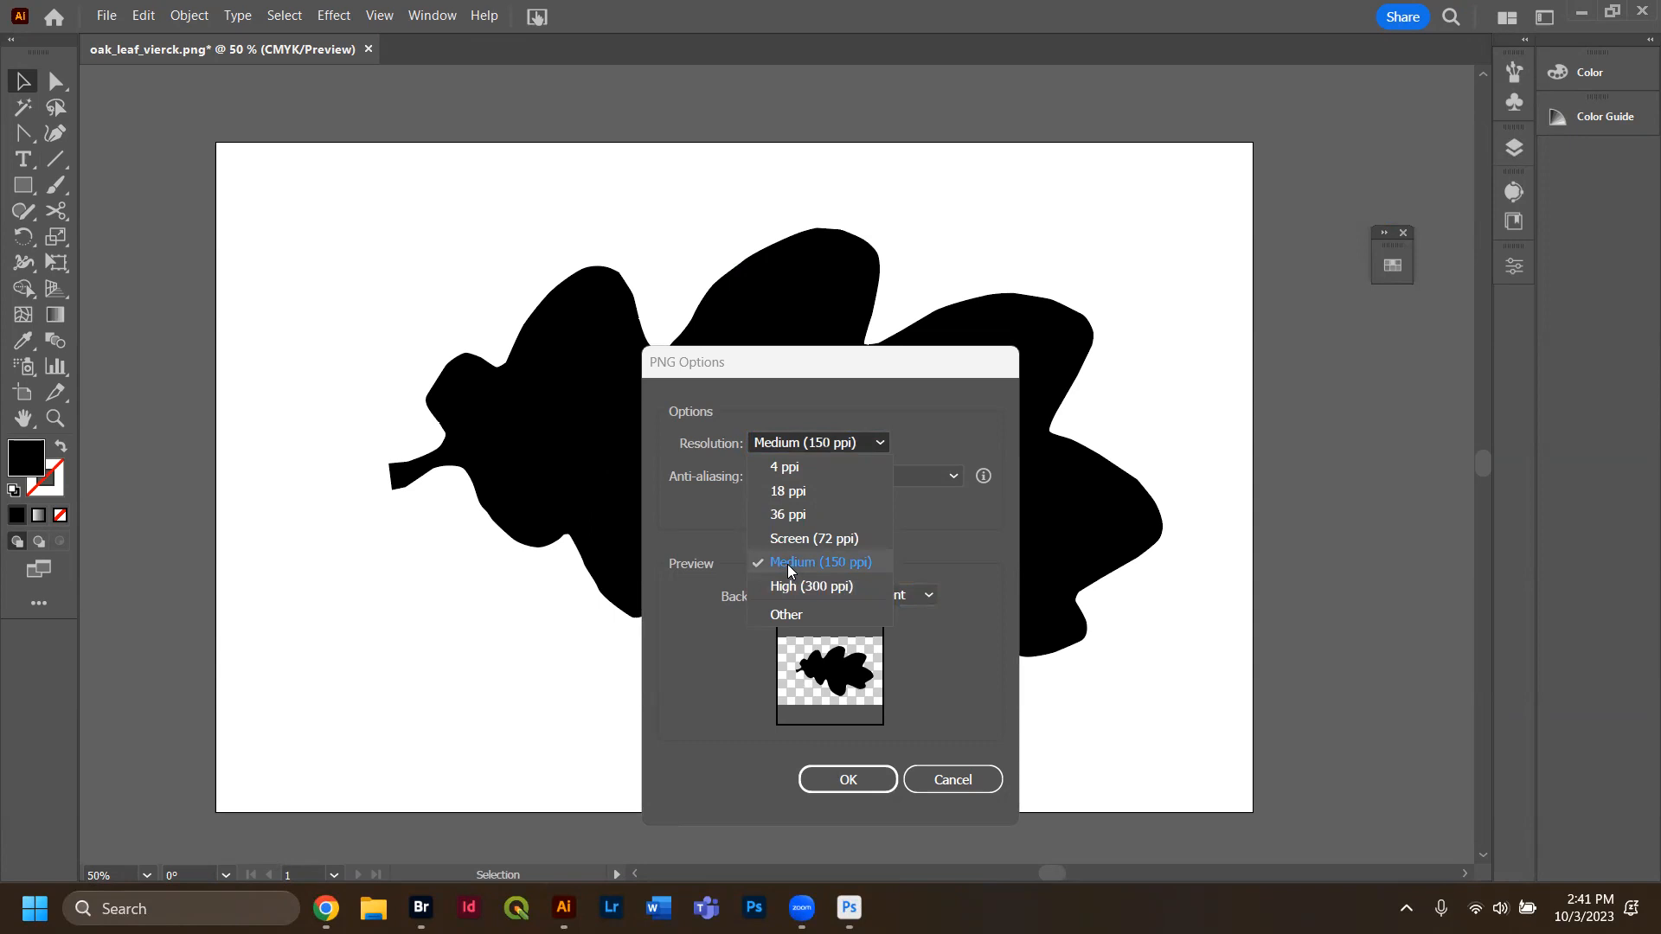
left_click(949, 548)
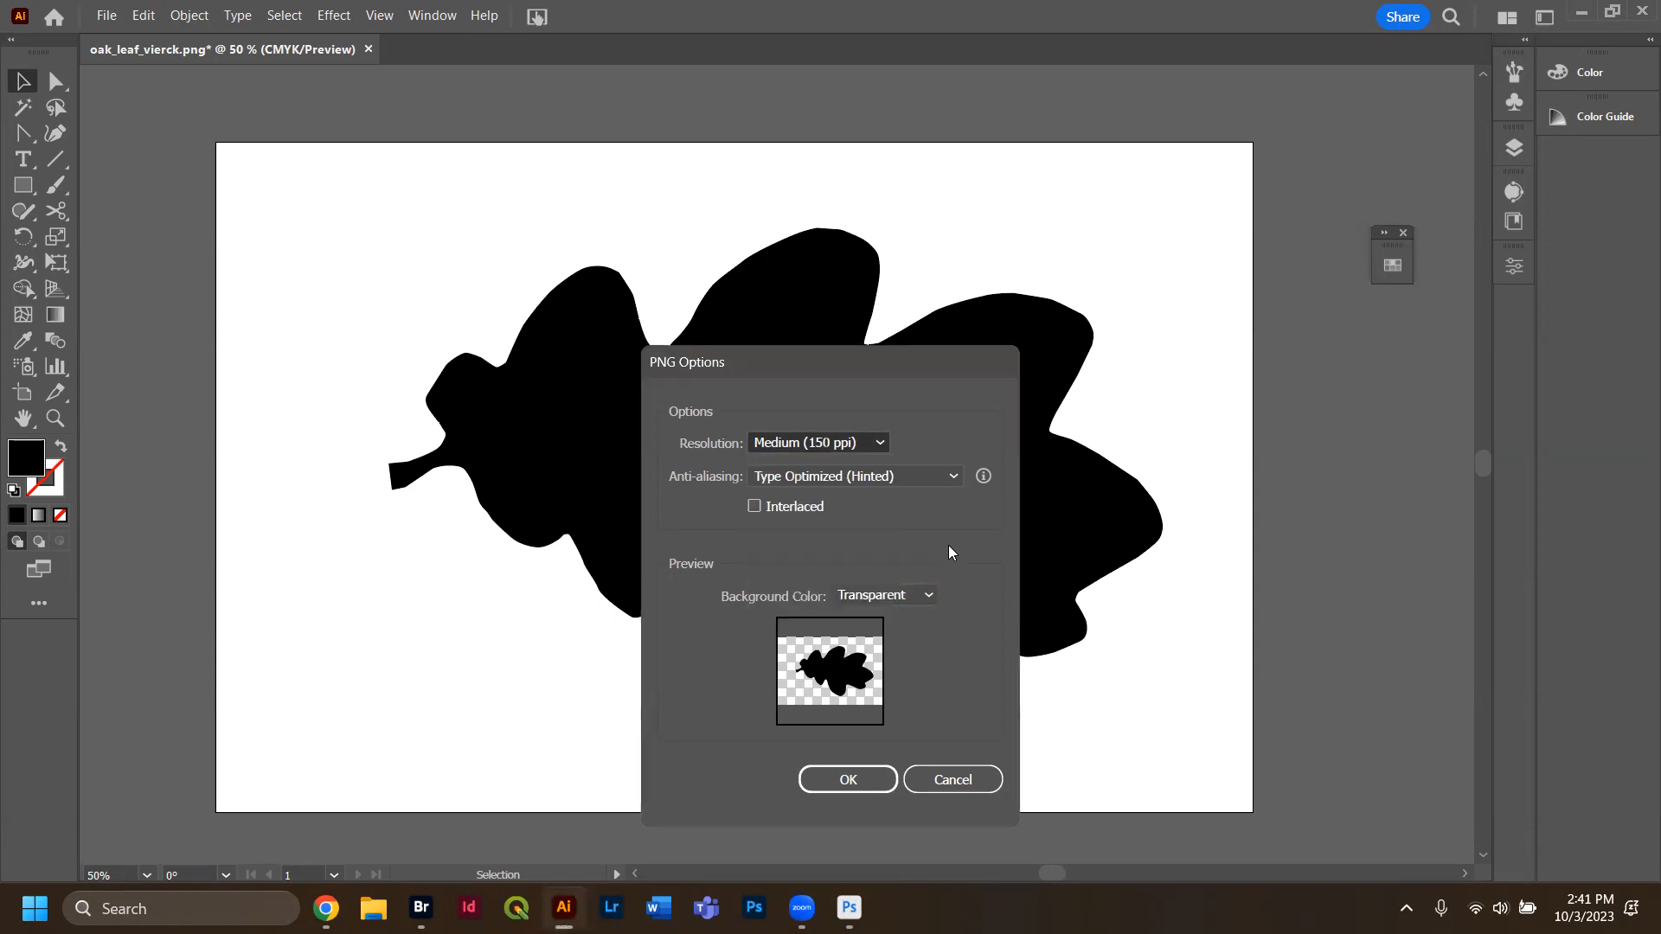
left_click(849, 781)
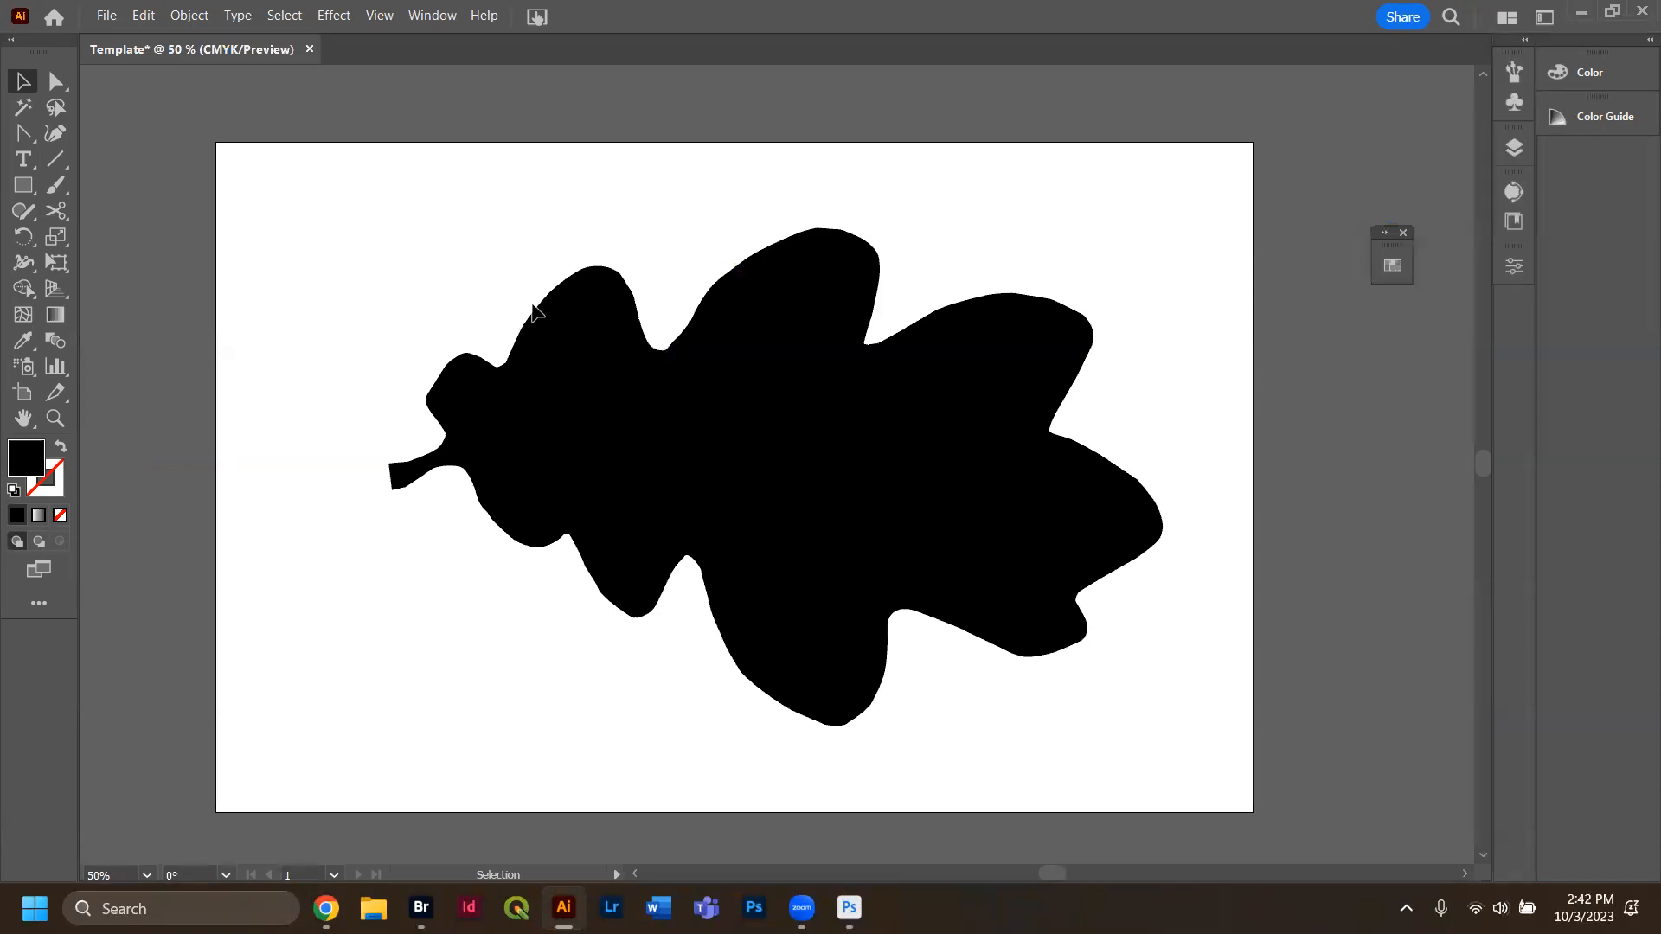
Save the document on the computer as an Illustrator 2020 AI file named Oak_Leaf_ followed by the author's surname.
left_click(115, 24)
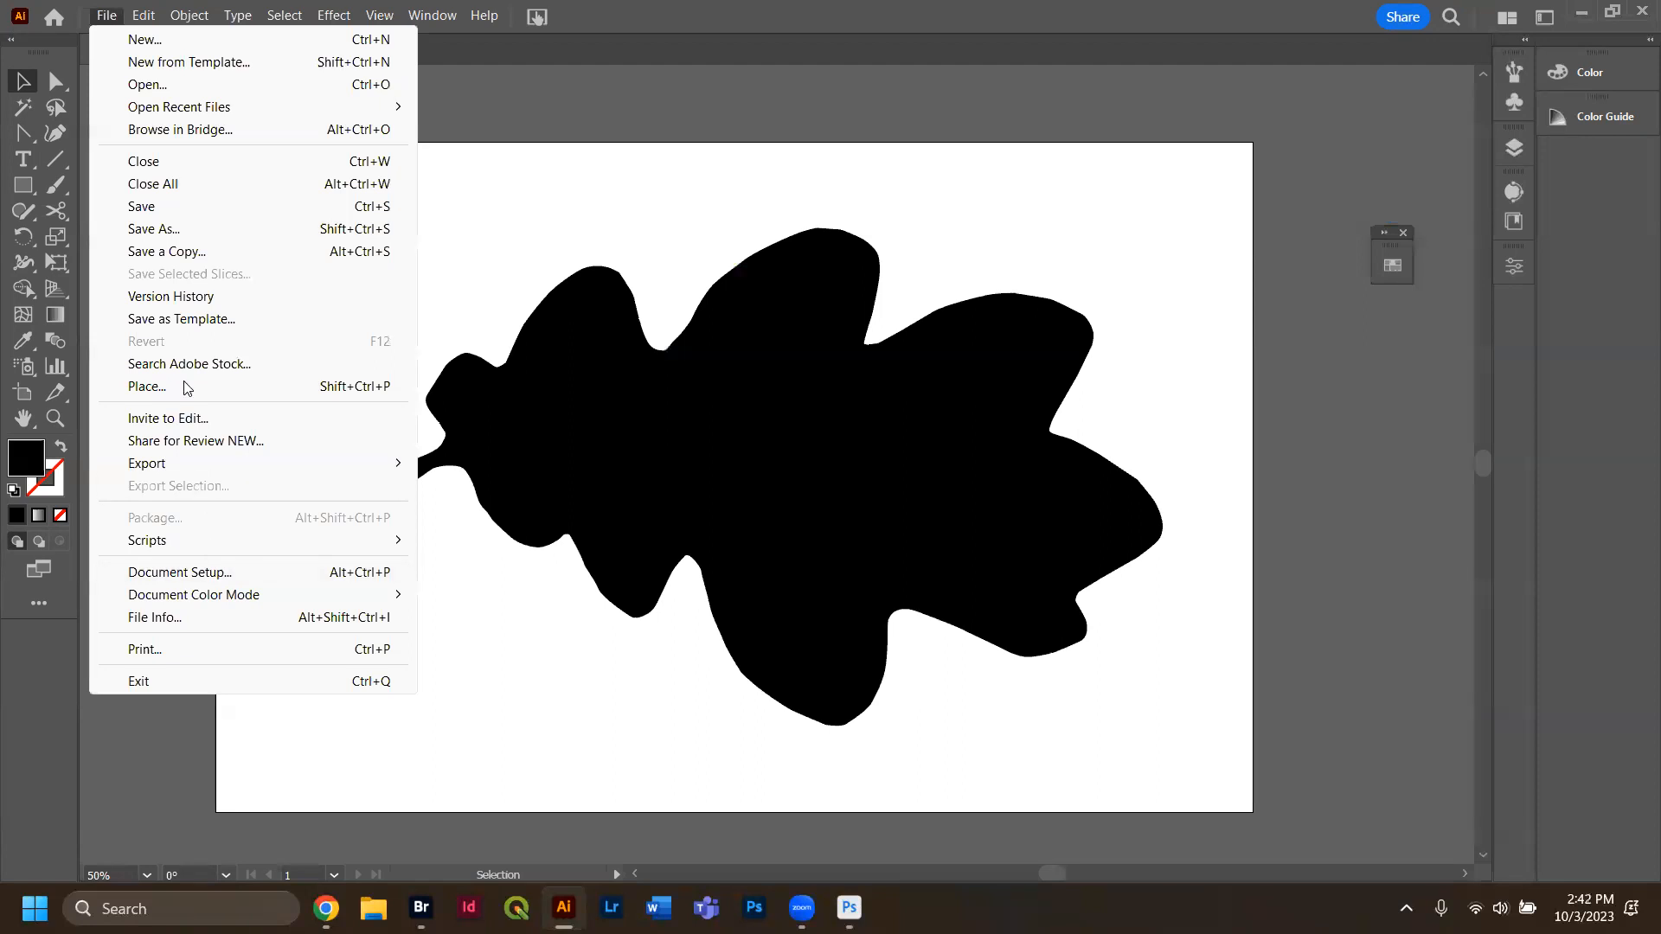
left_click(524, 375)
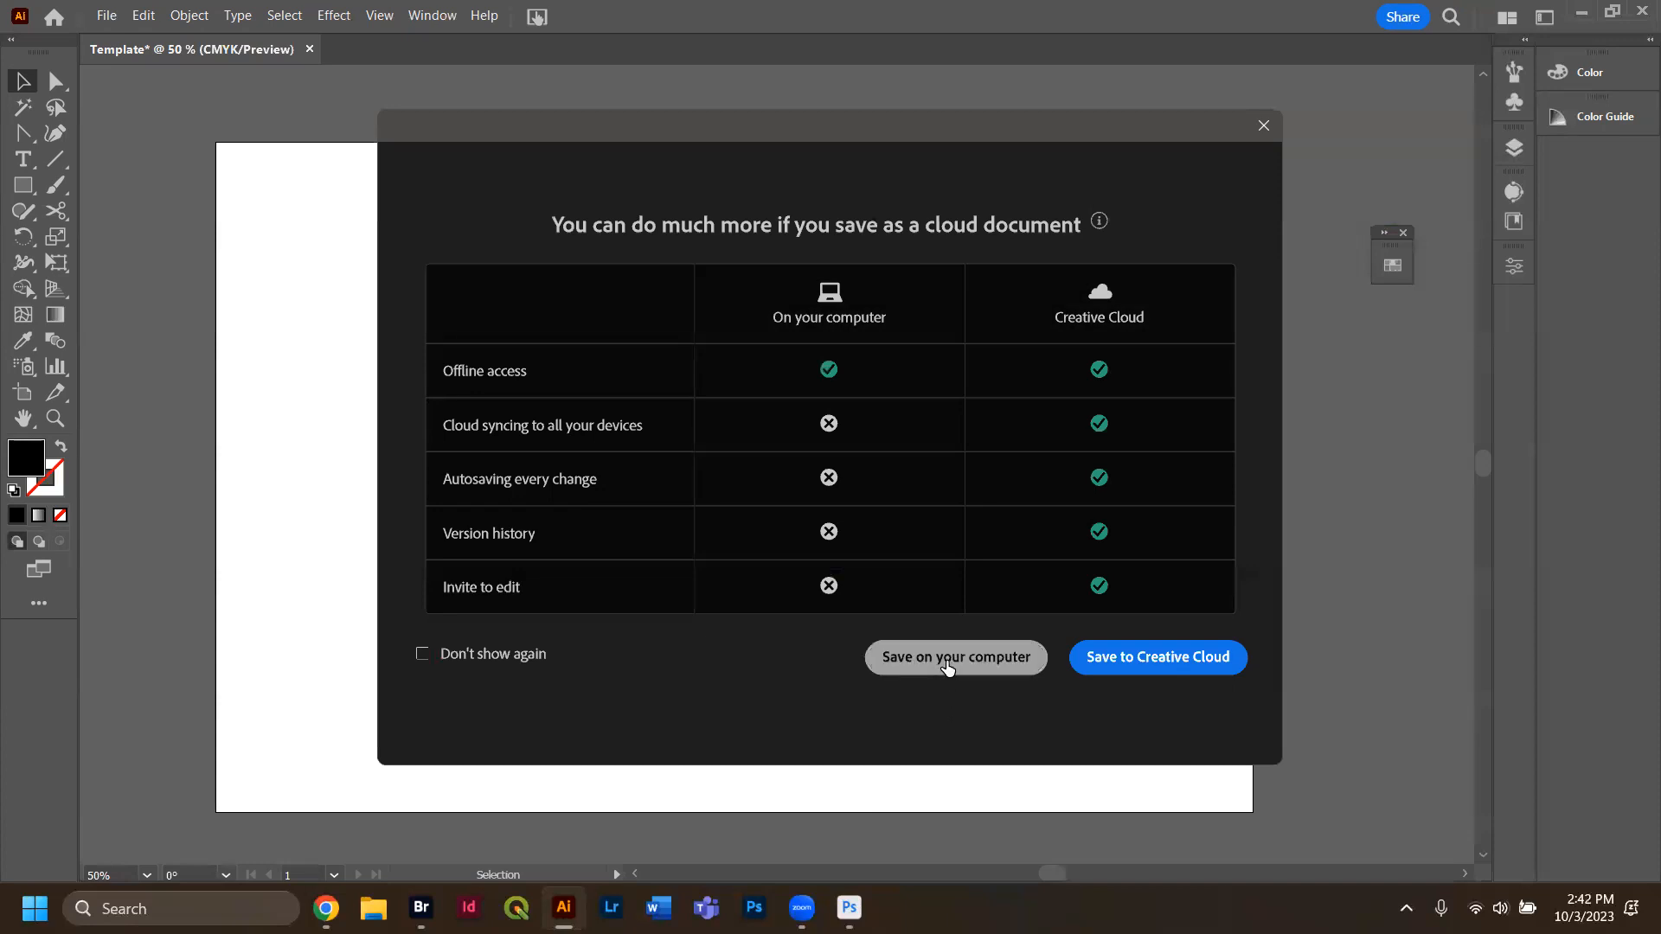
left_click(947, 671)
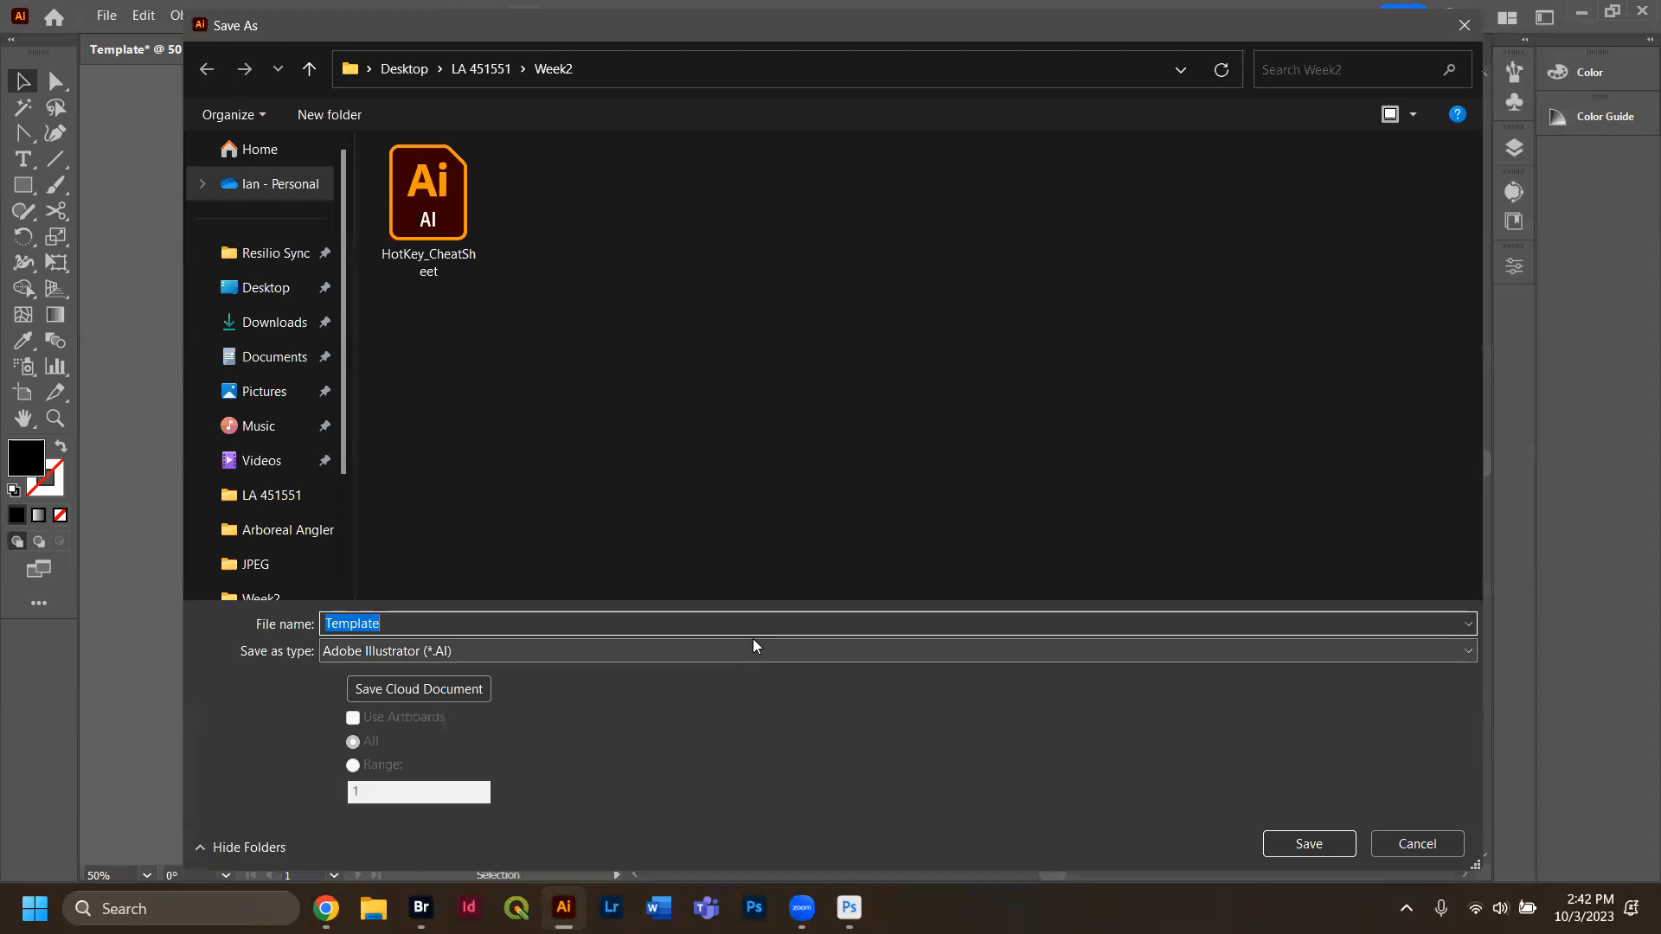
type("OakLead")
key("BackSpace")
key("BackSpace")
type("_Lea")
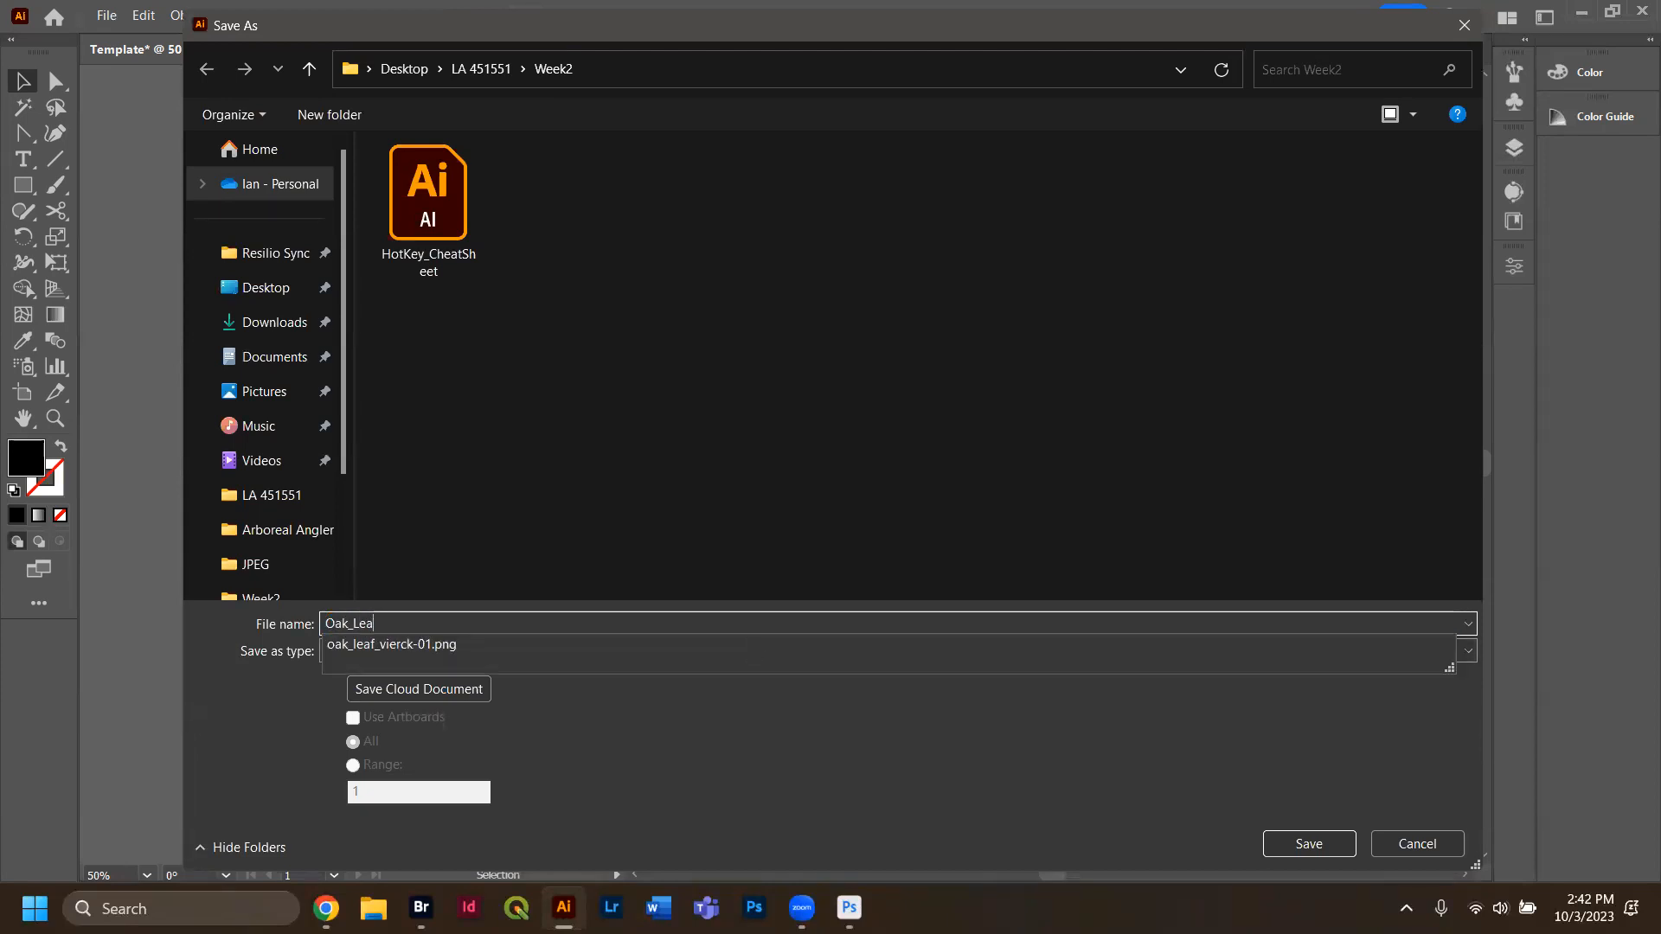
type("f_Vierck")
key("Return")
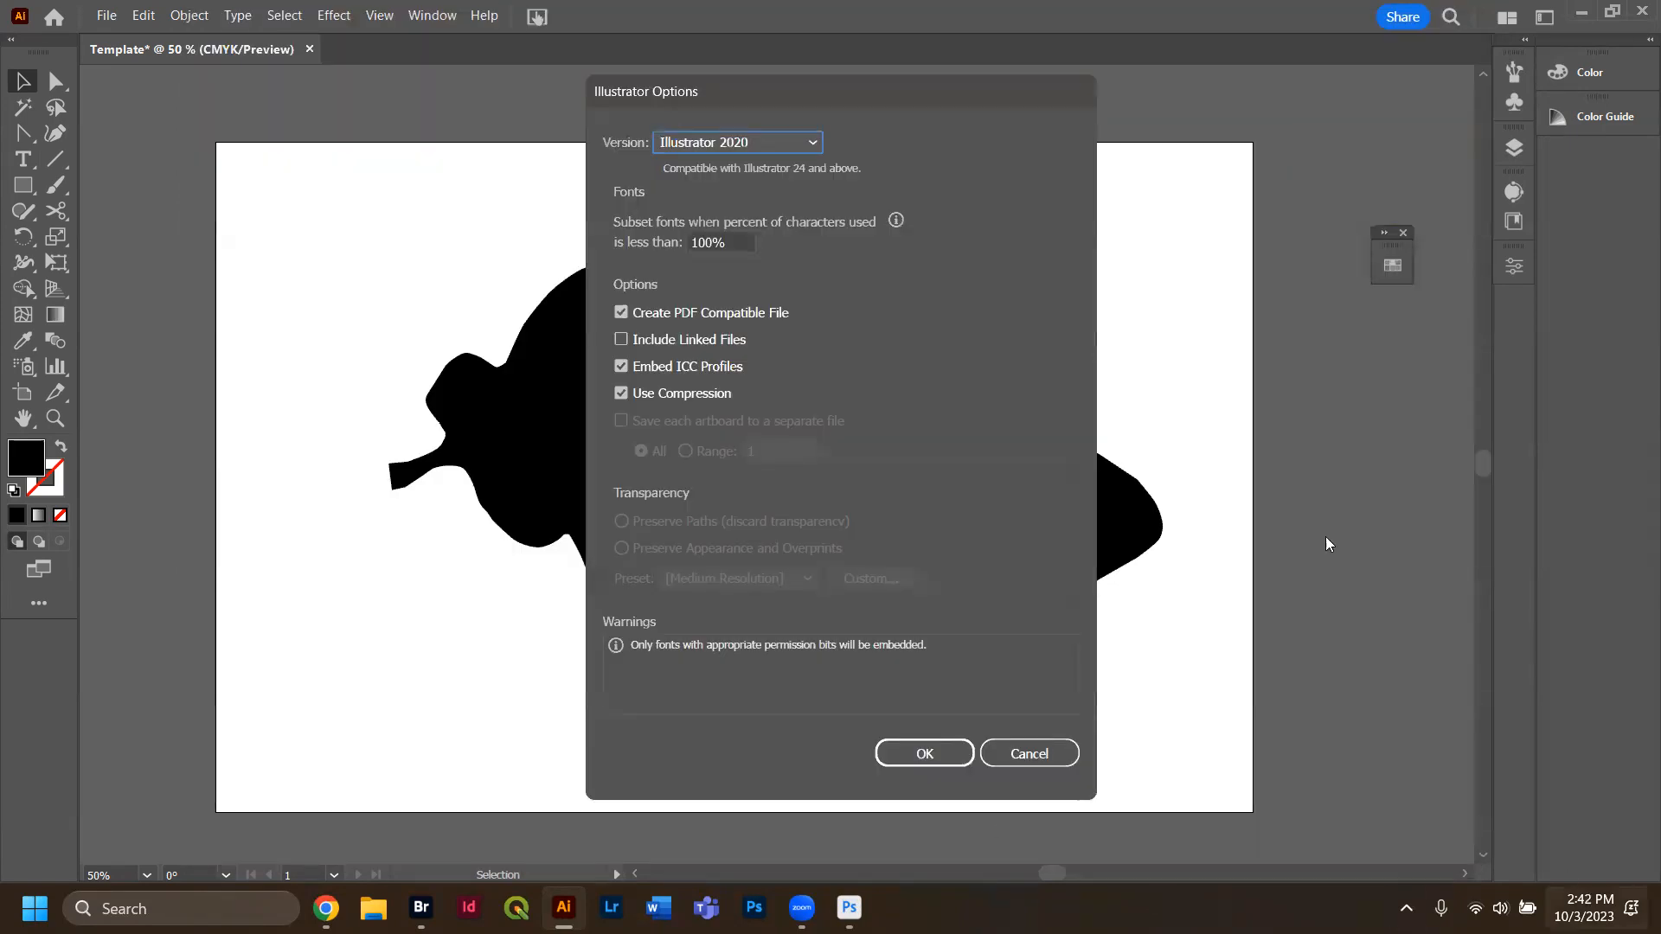
left_click(906, 751)
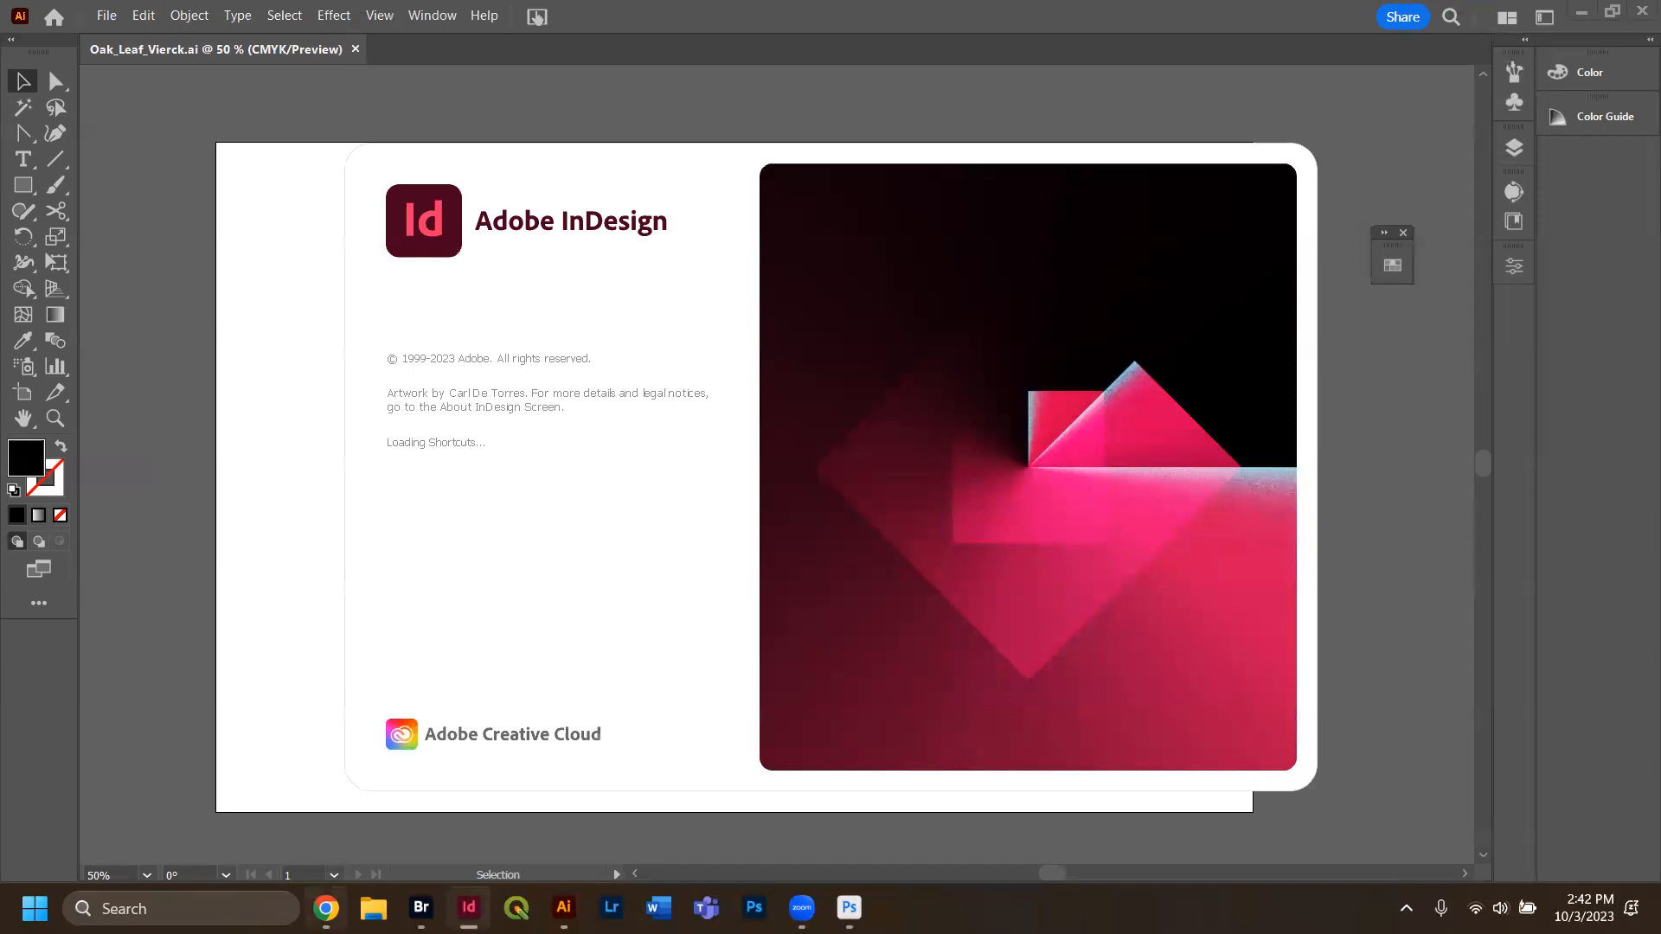
Switch to Google Chrome and search Google for the author's full name.
mouse_move(326, 907)
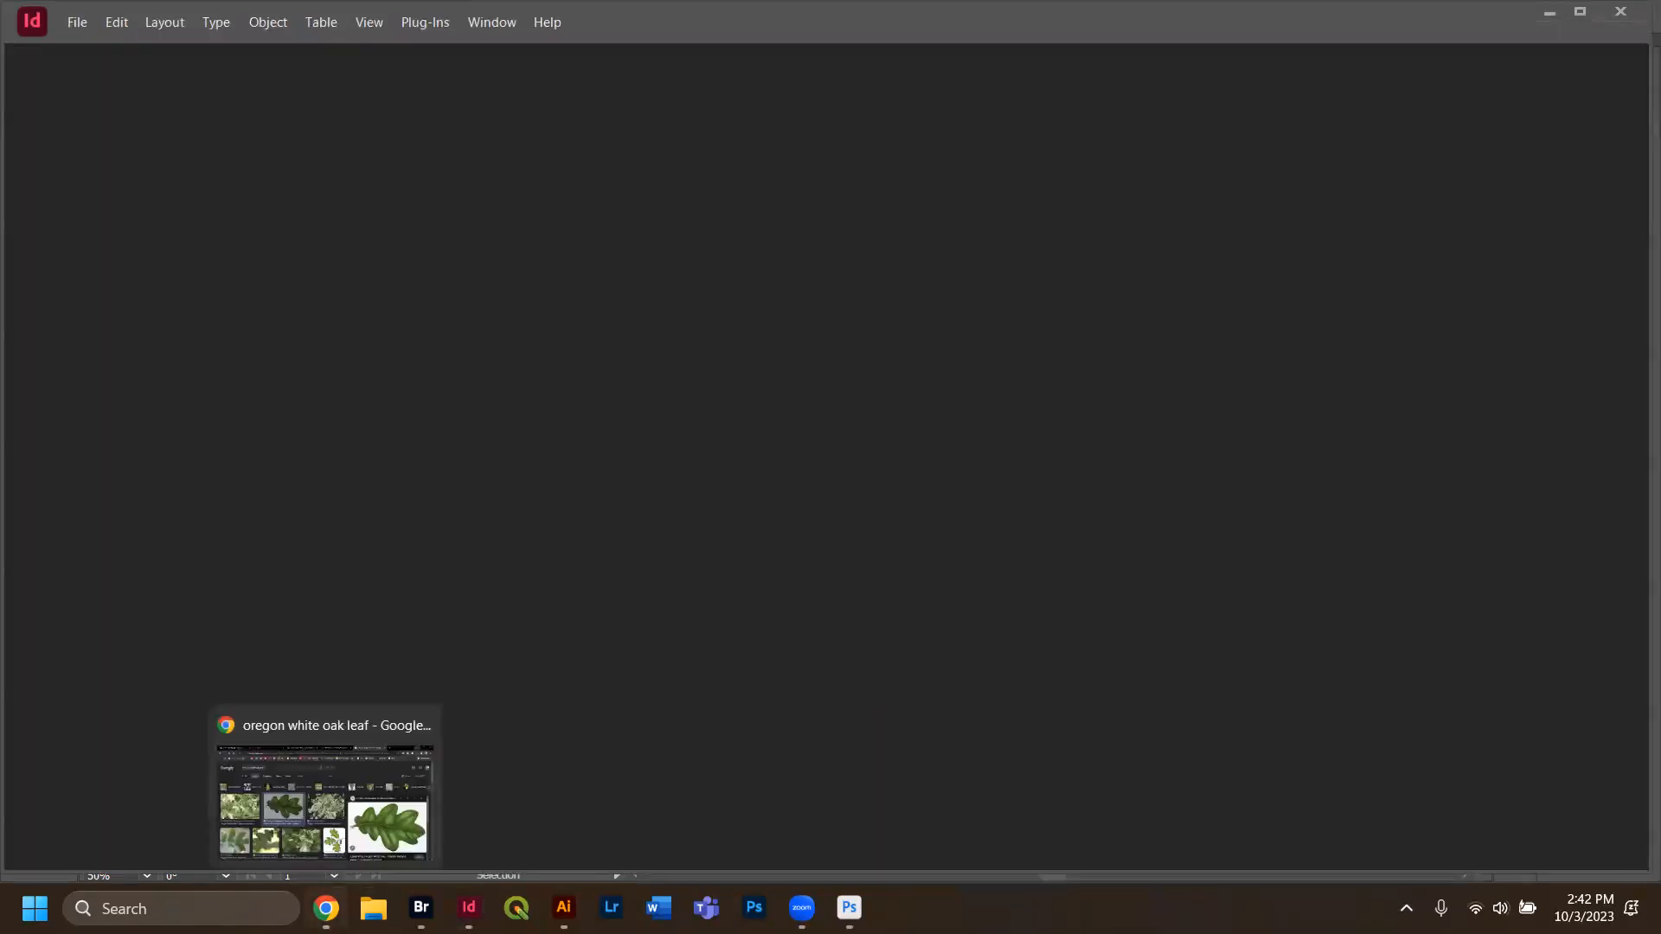
left_click(325, 800)
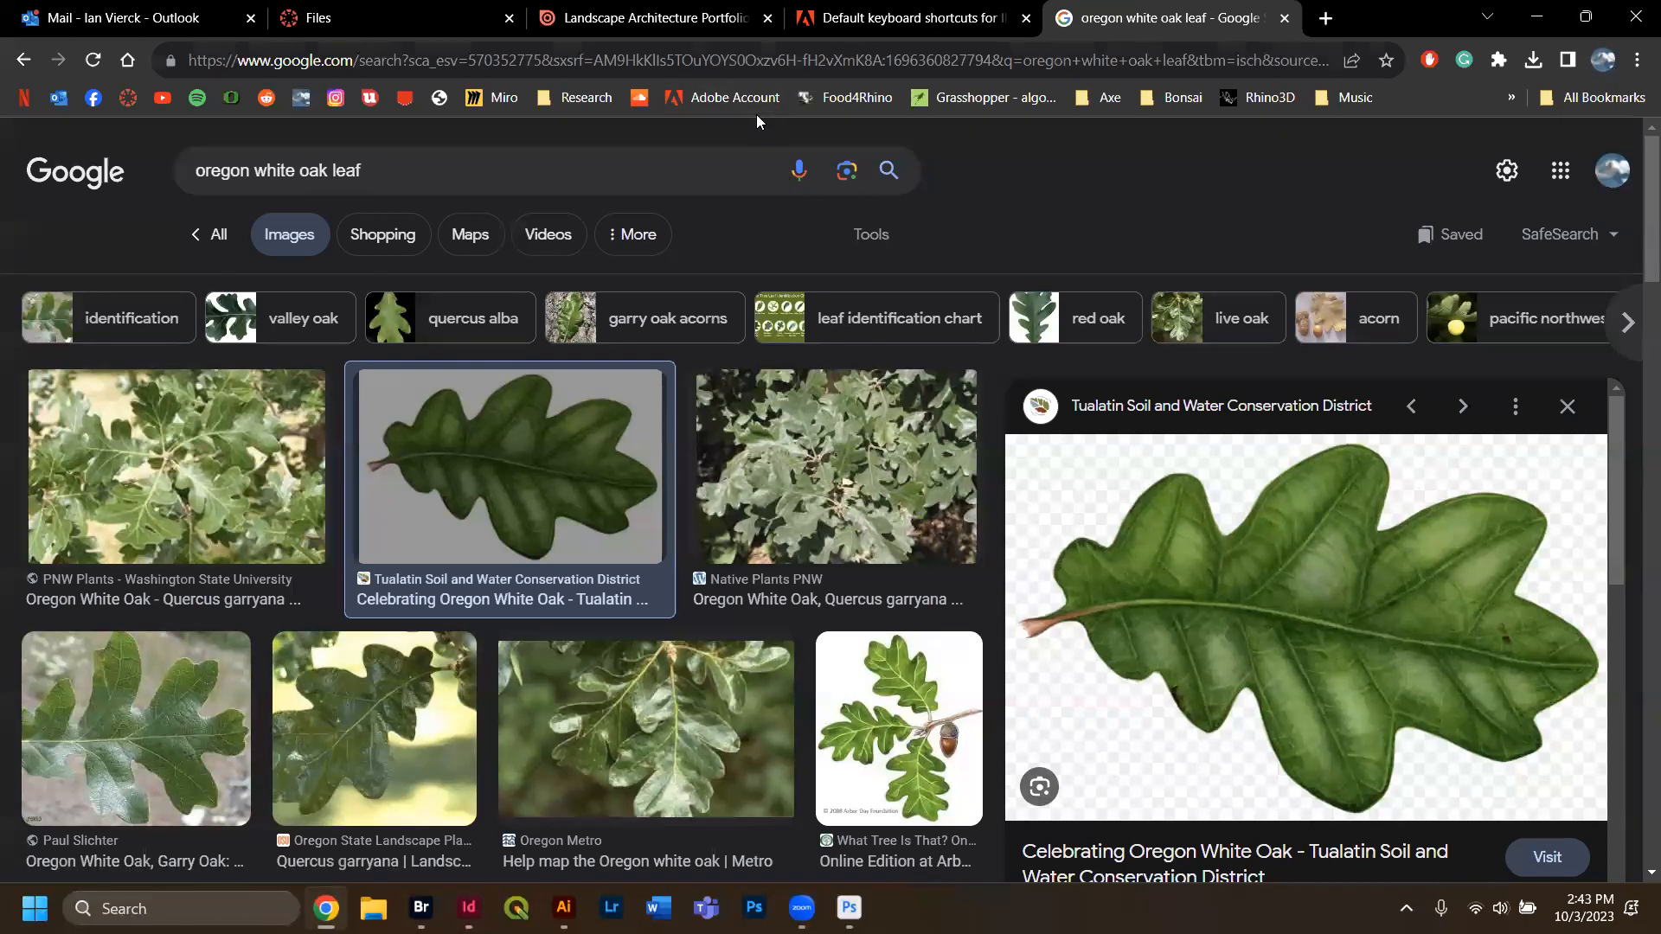
key("ctrl+l")
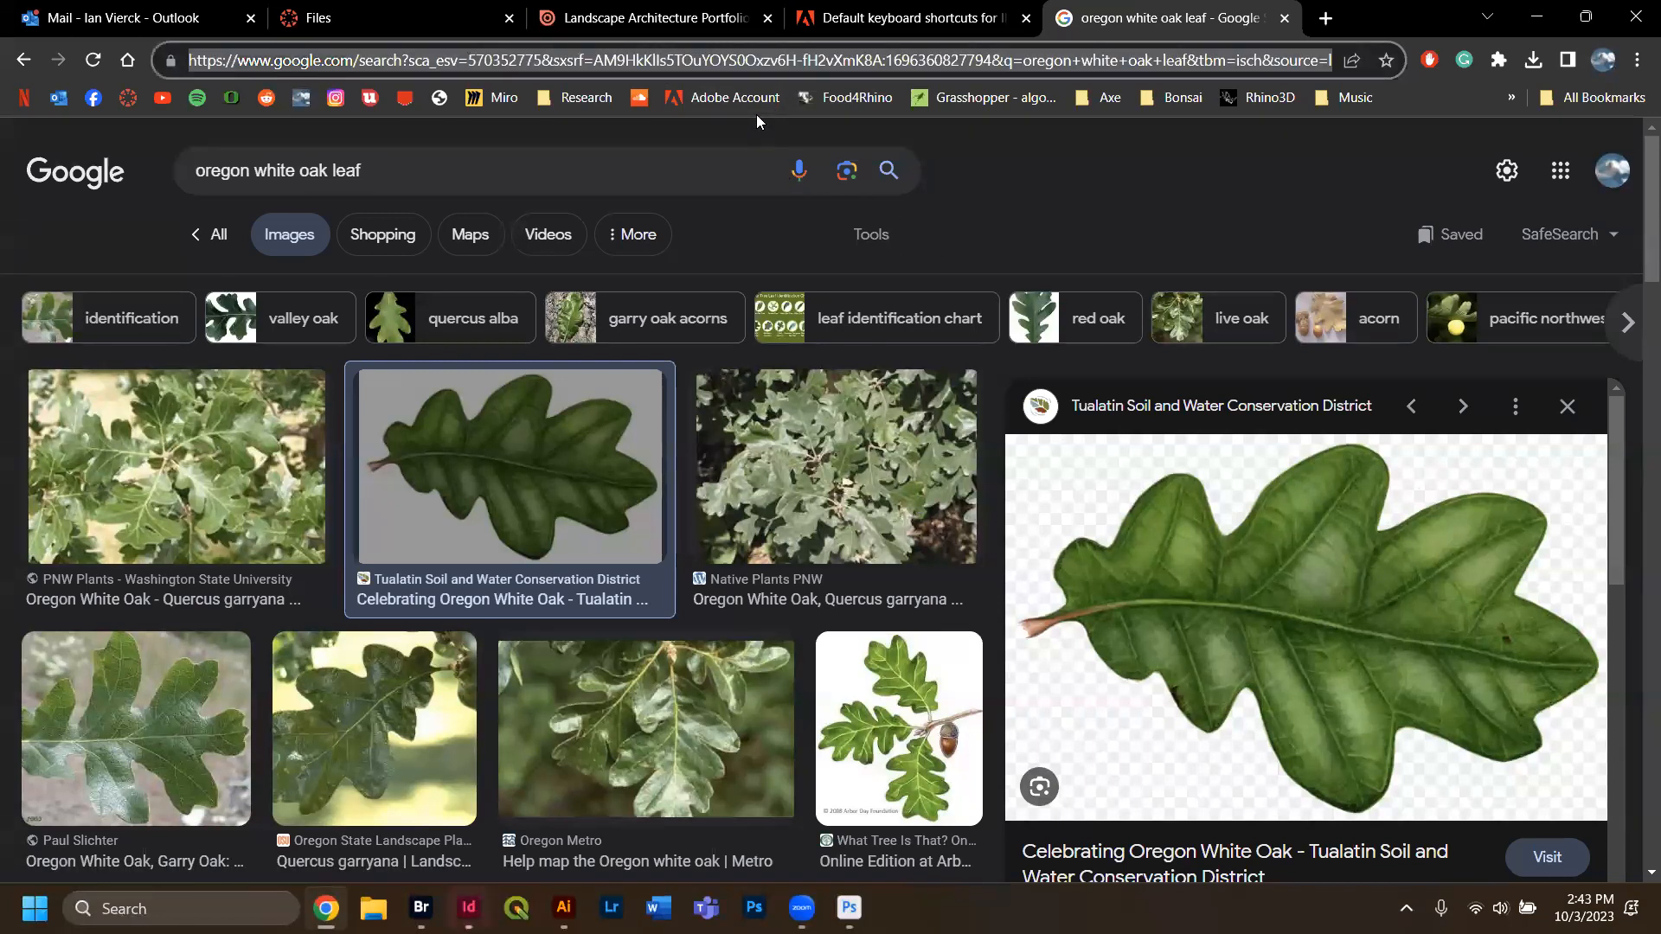
type("ian")
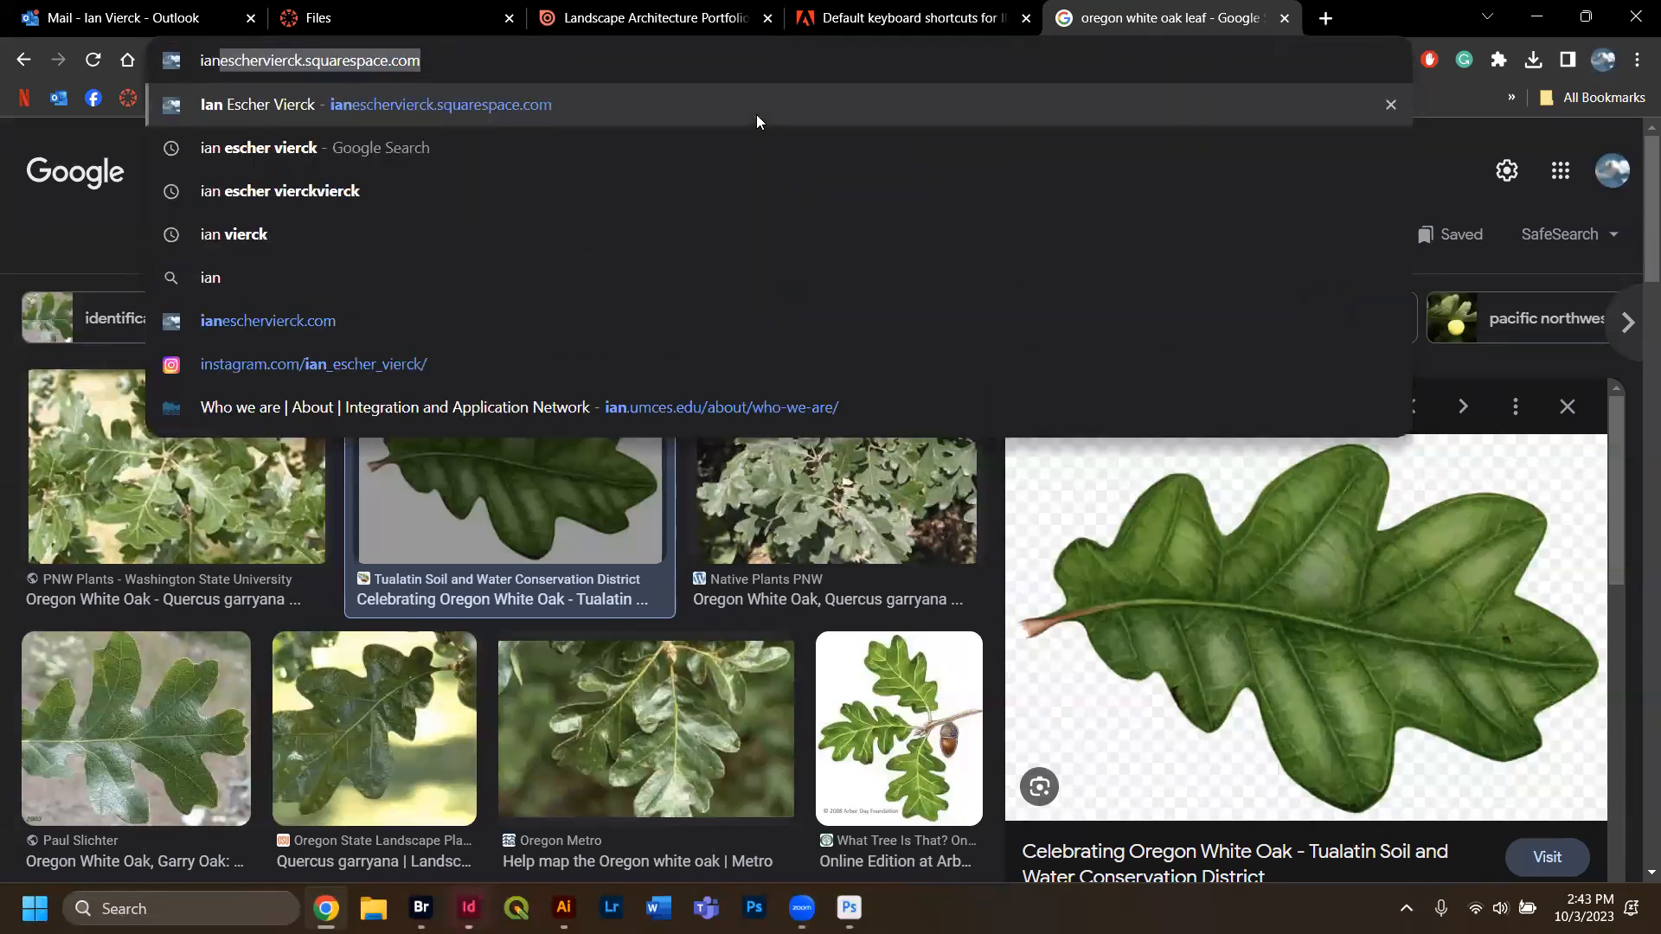
type(" vierck")
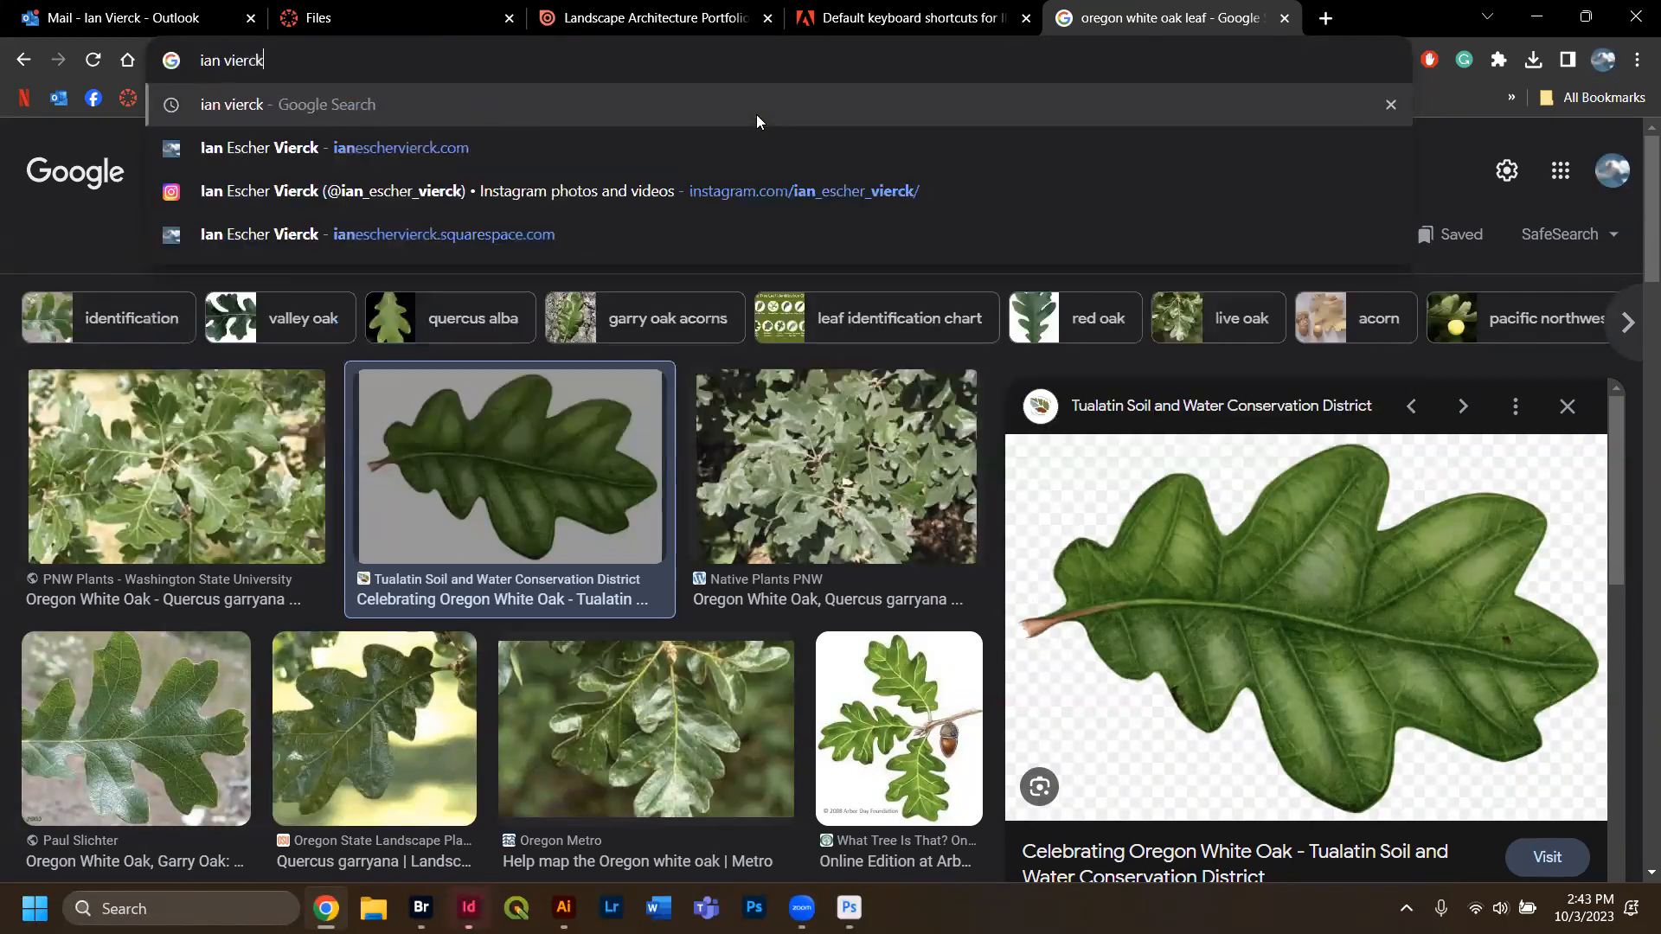
key("Return")
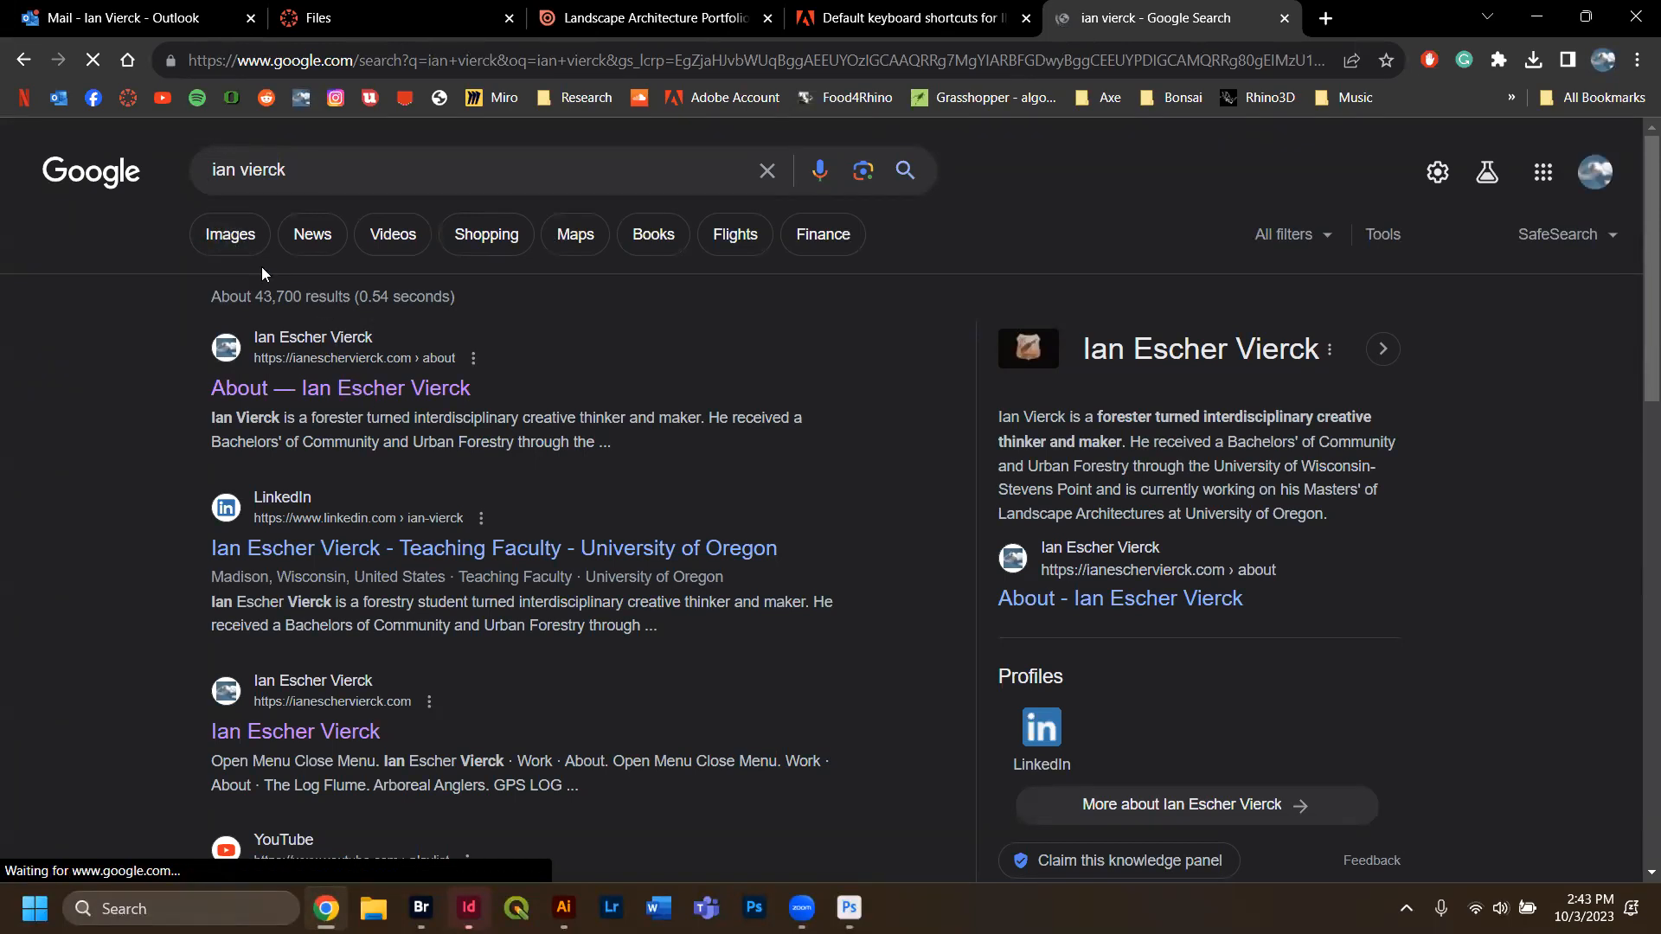
Browse the Google image results for the author's name.
left_click(227, 236)
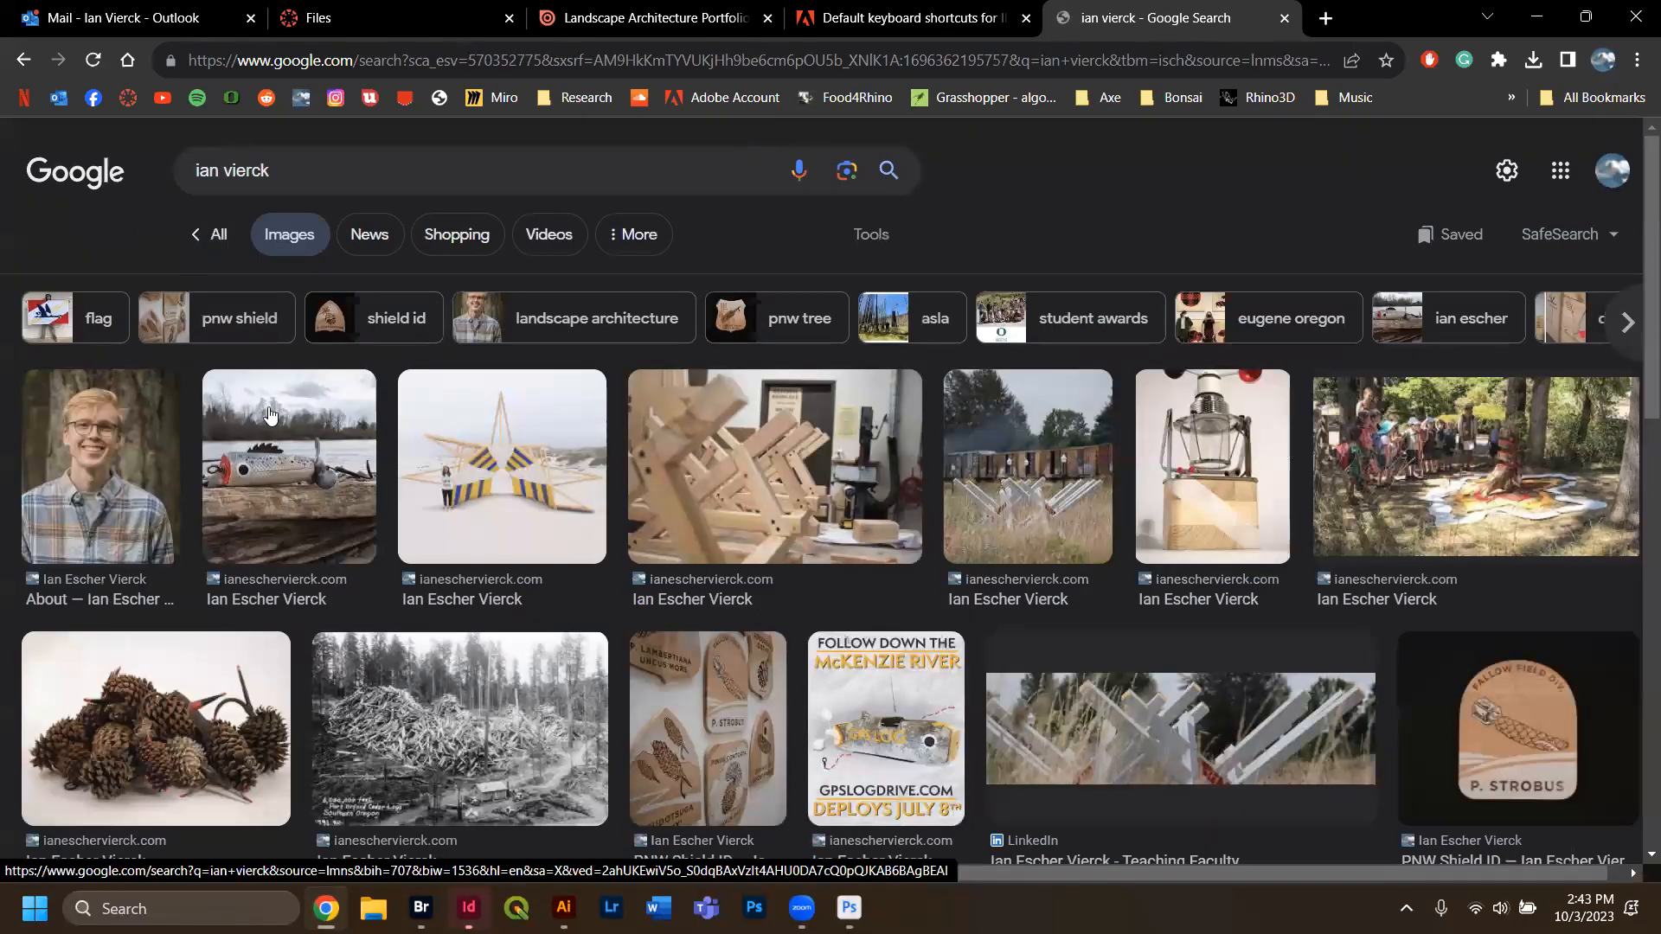
scroll(778, 535, "down", 1)
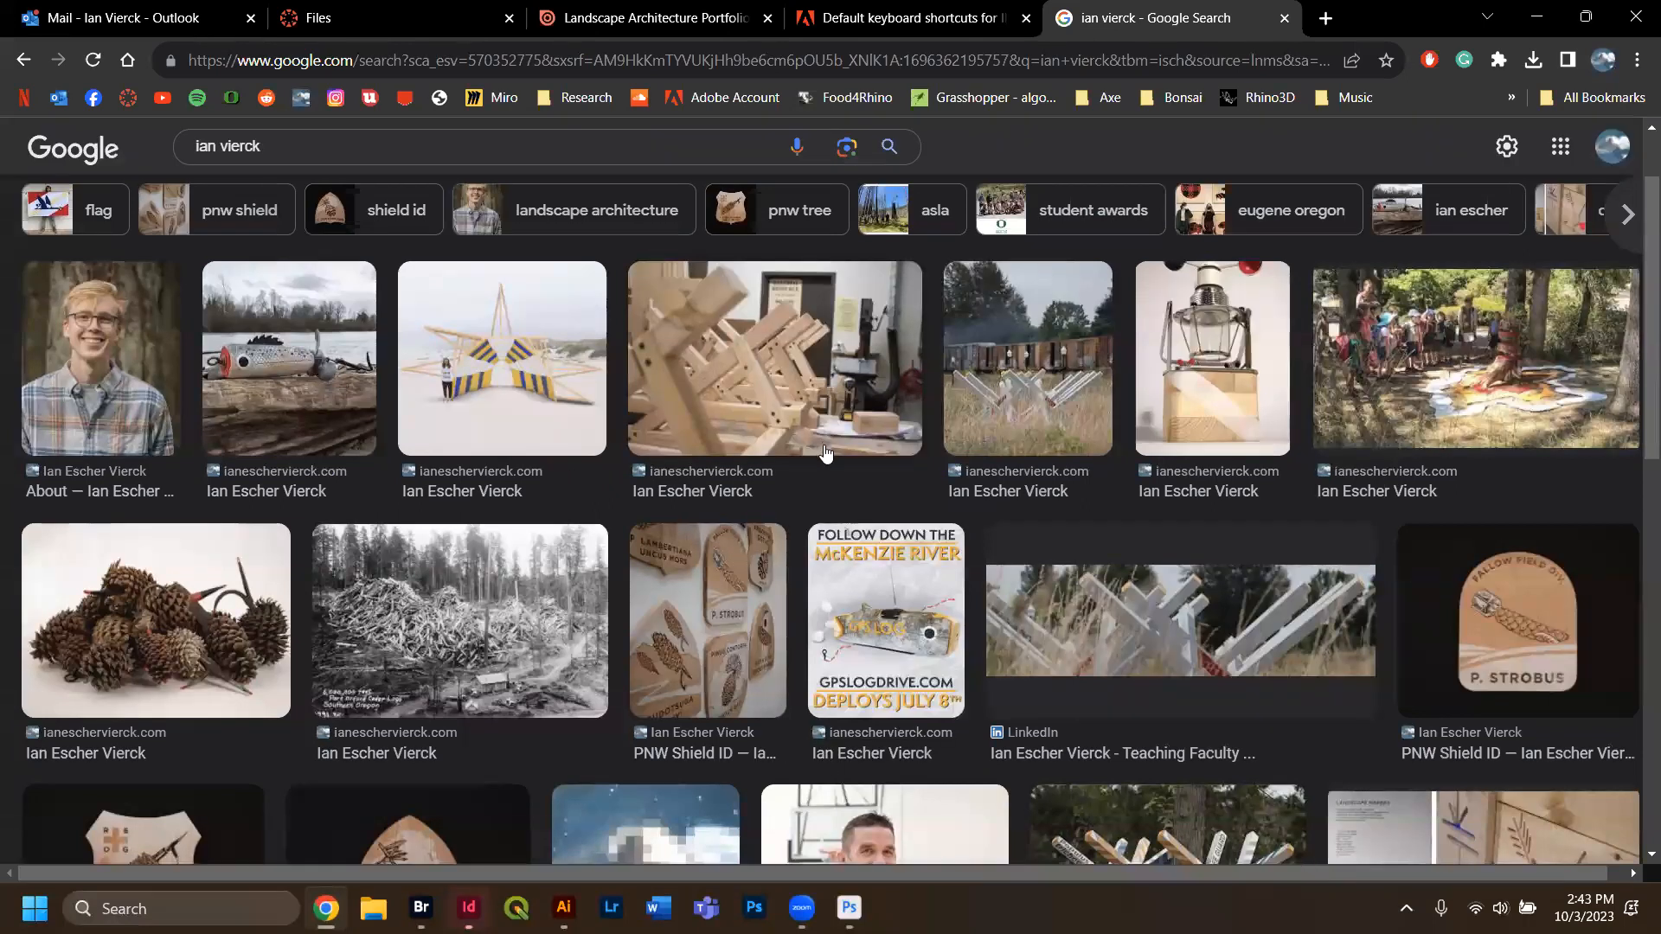
scroll(800, 466, "down", 5)
scroll(799, 465, "up", 6)
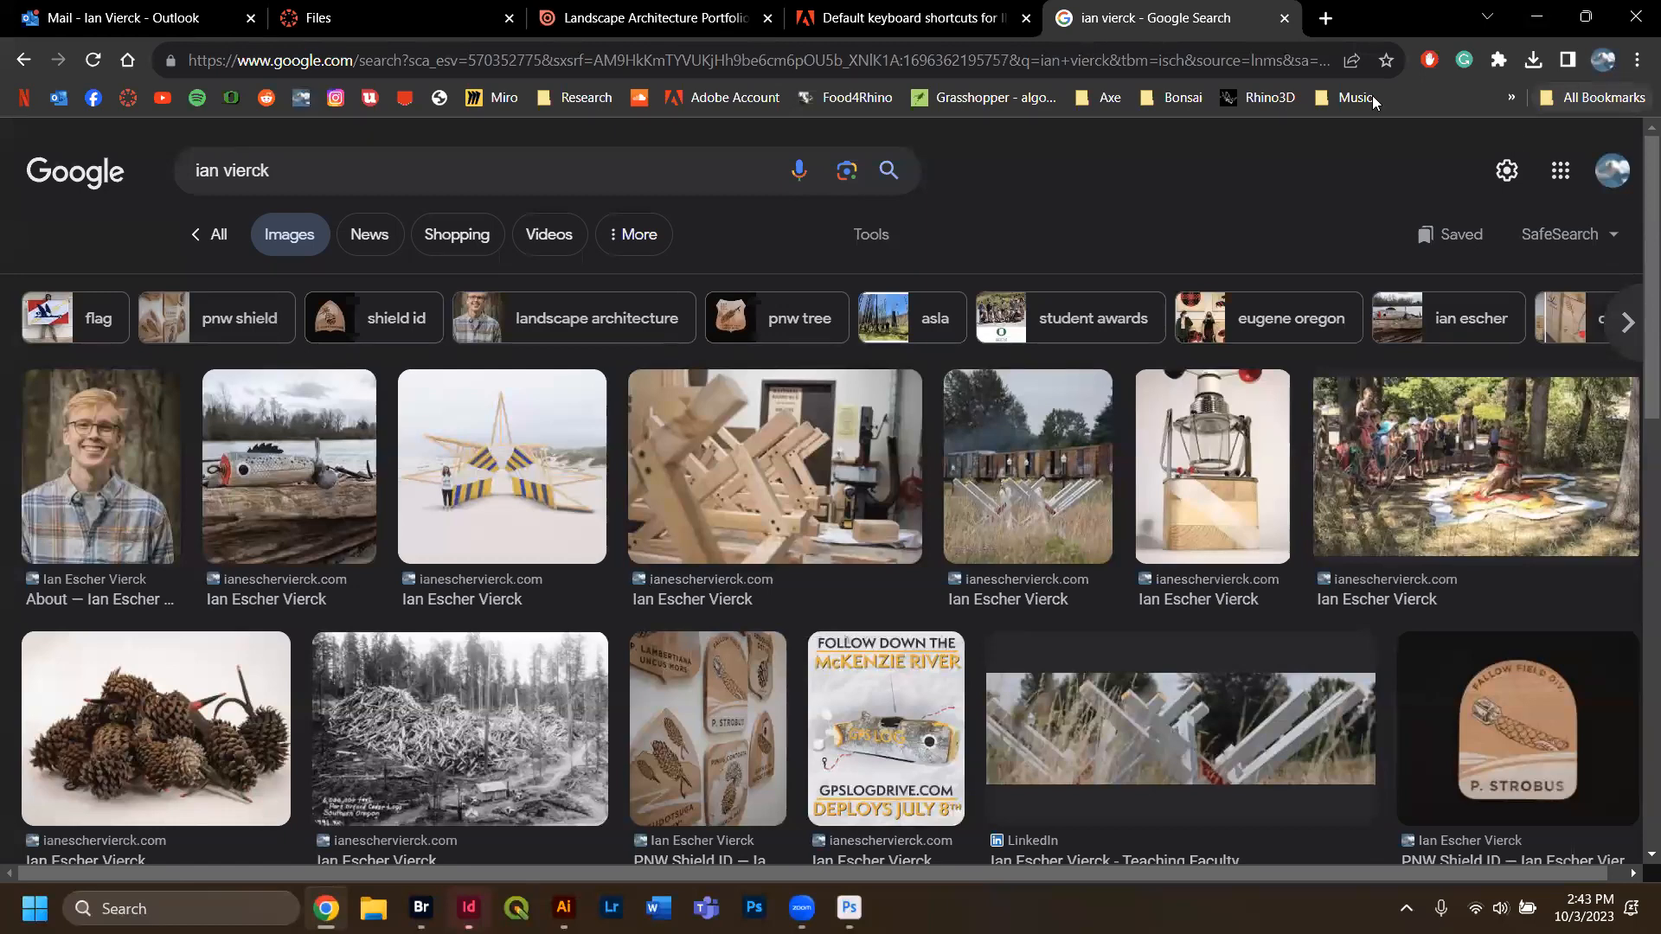
Switch to InDesign and create a 17 x 11 in landscape document with units in inches, 3 pages and no facing pages.
left_click(468, 908)
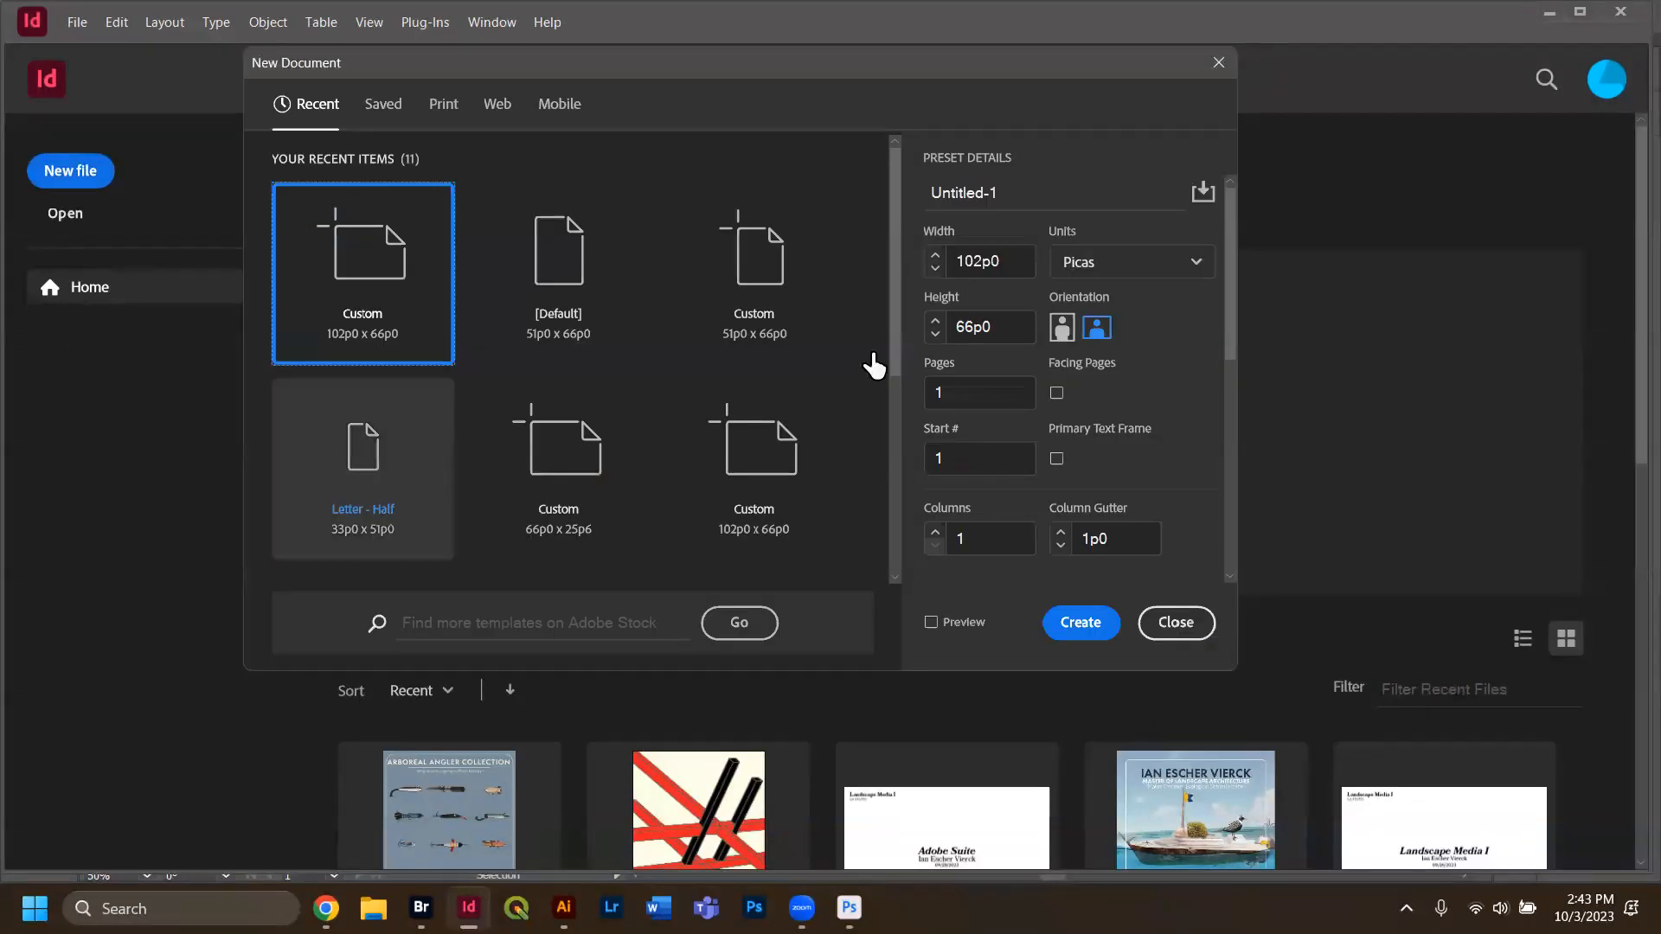
left_click(1088, 265)
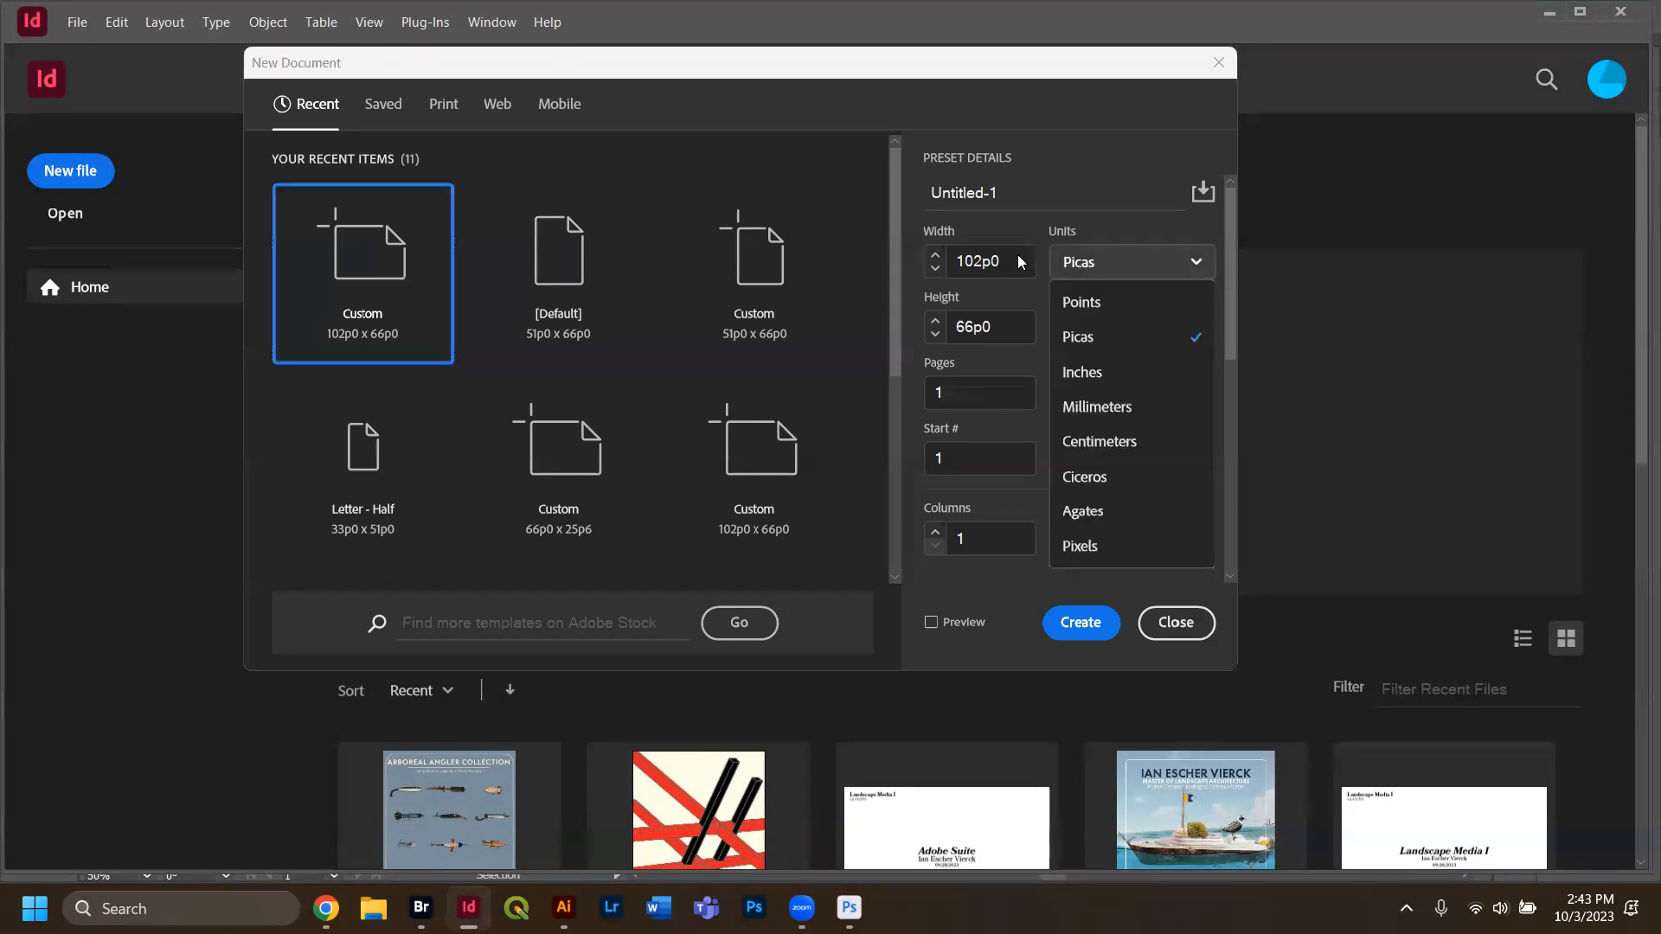
left_click(1083, 379)
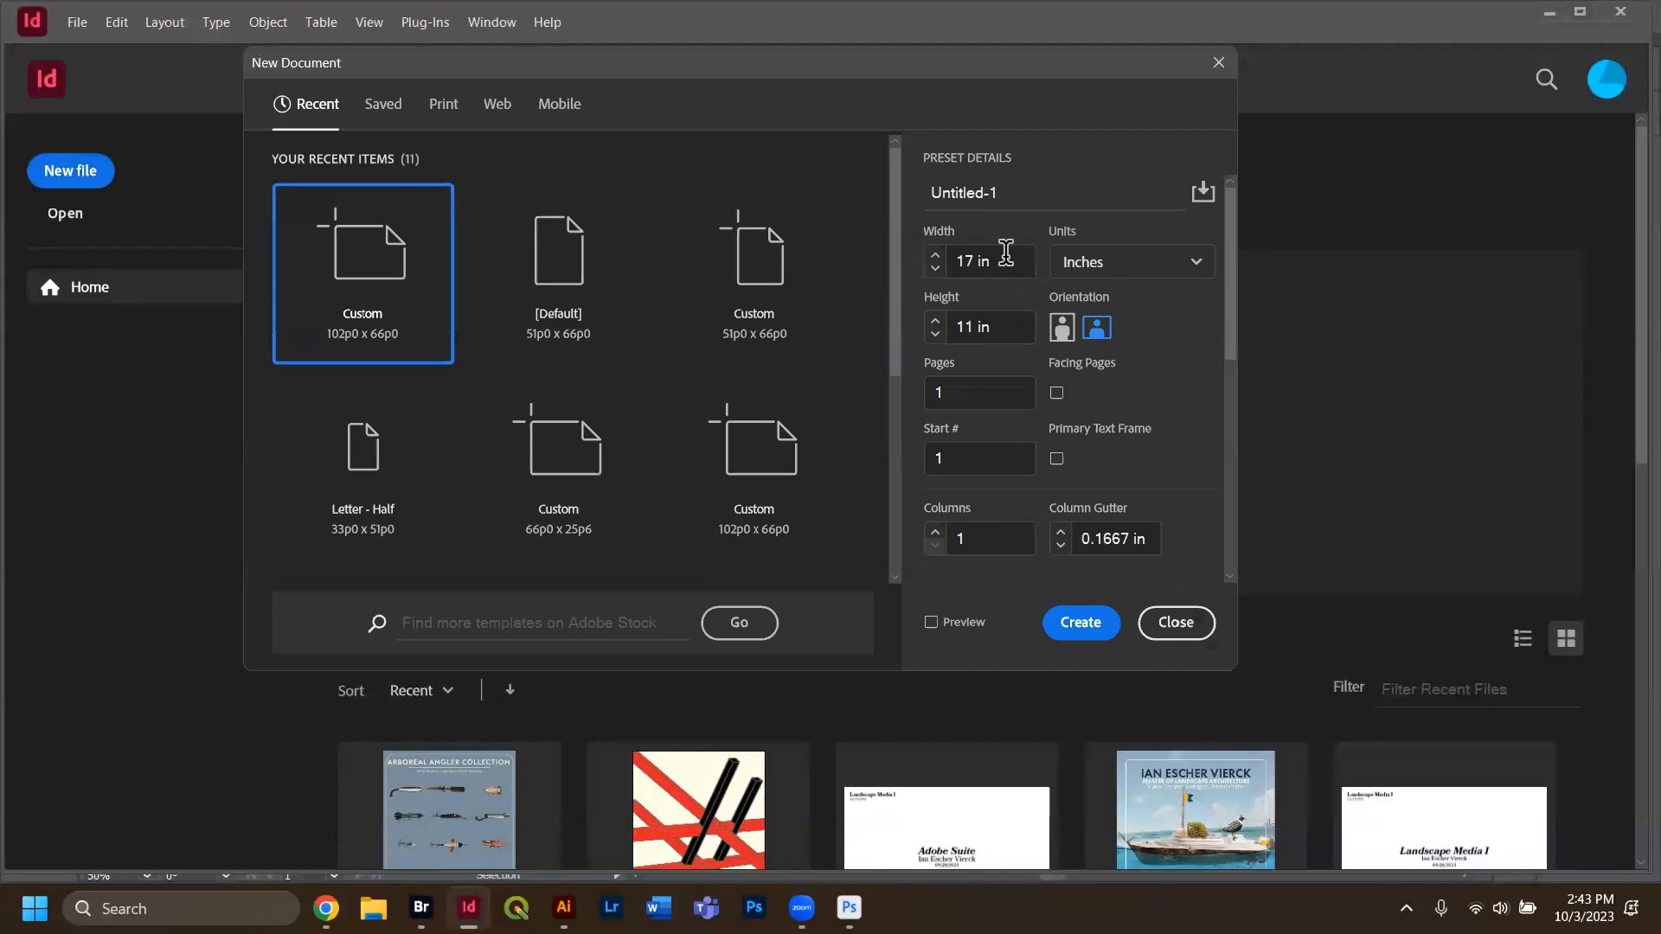
left_click(1058, 393)
left_click(949, 398)
type("3")
left_click(1081, 627)
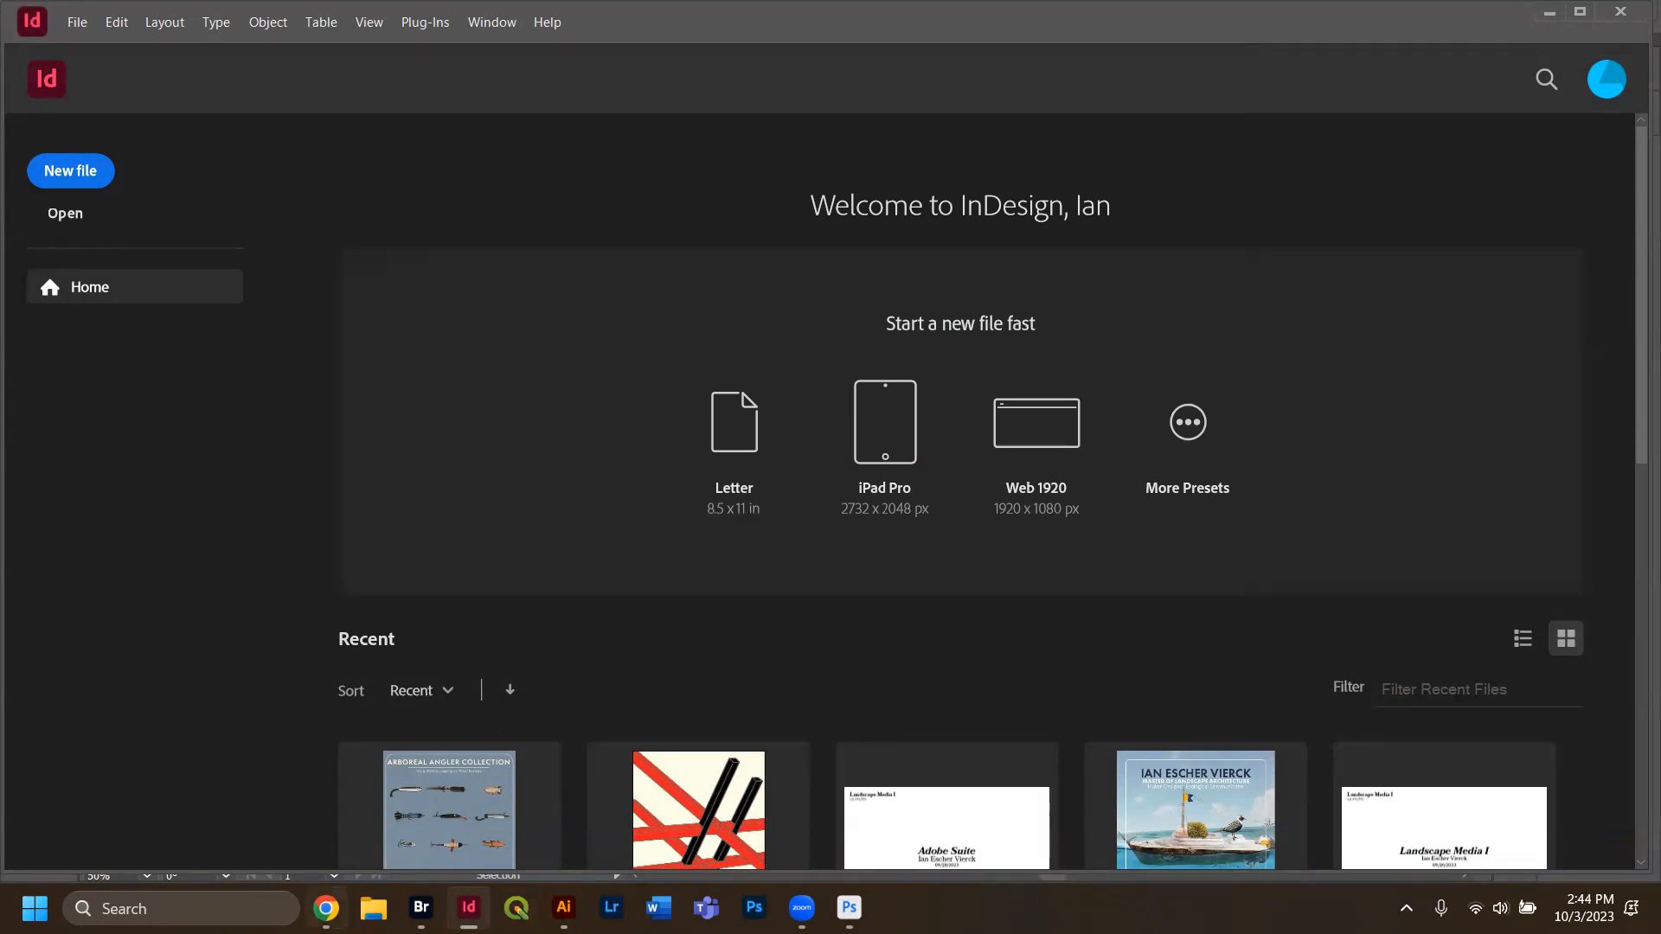
Switch to Chrome, open the Week 2: InDesign and Illustrator assignment in Canvas, and copy the four lines required on the first page.
mouse_move(325, 908)
left_click(326, 788)
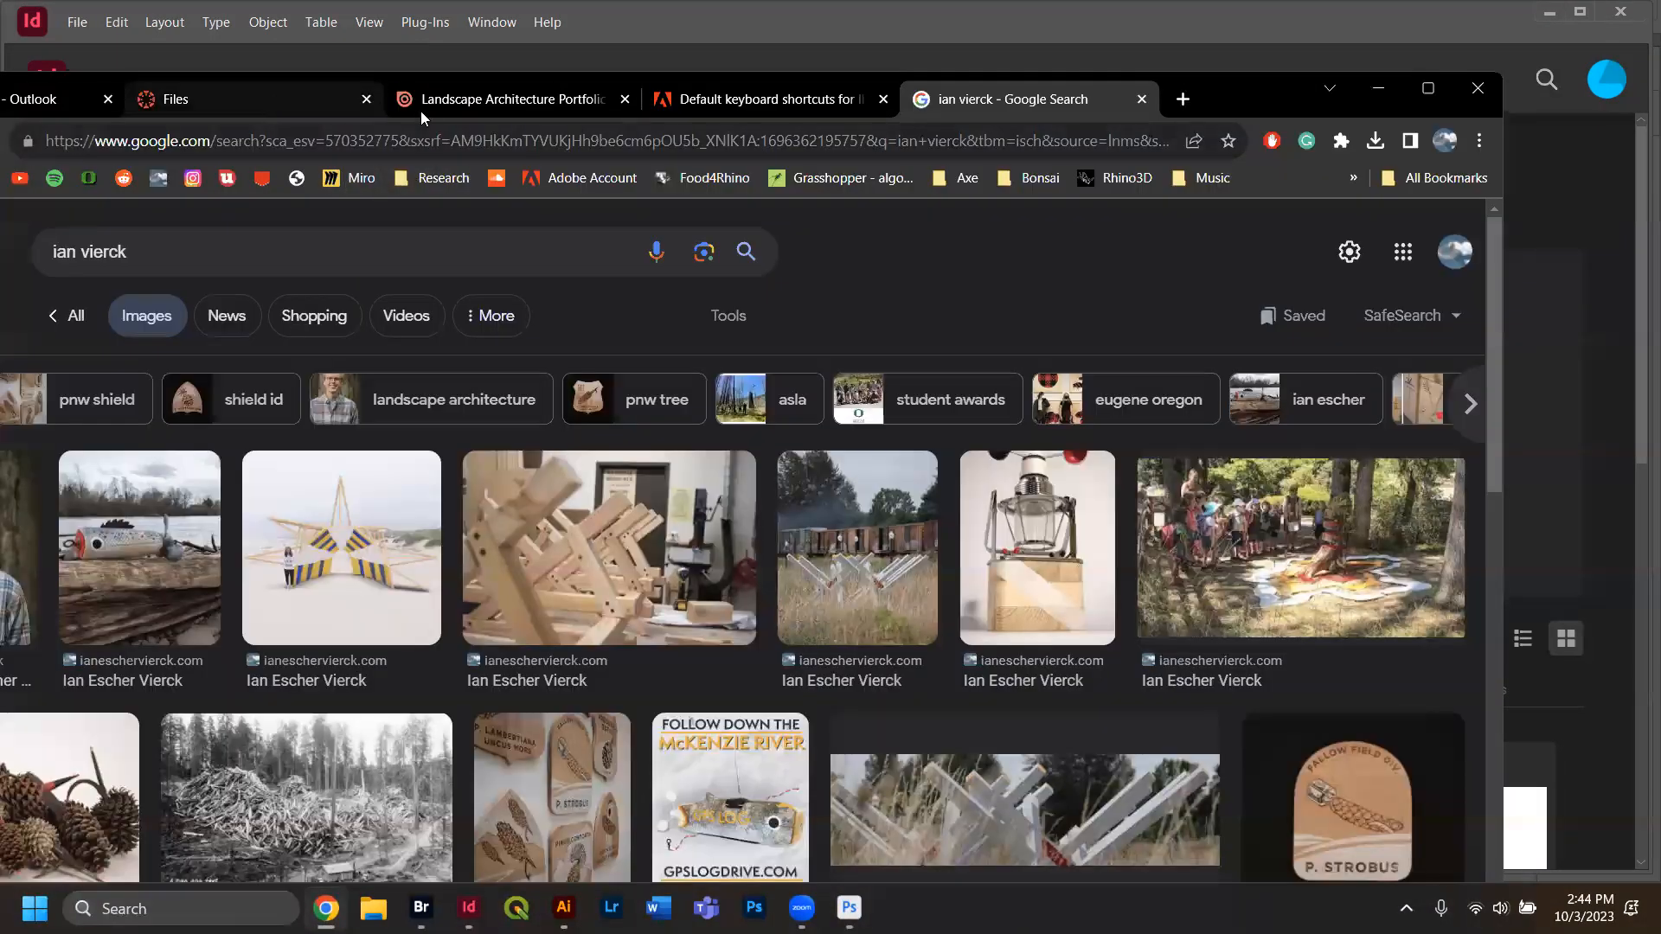
left_click(273, 97)
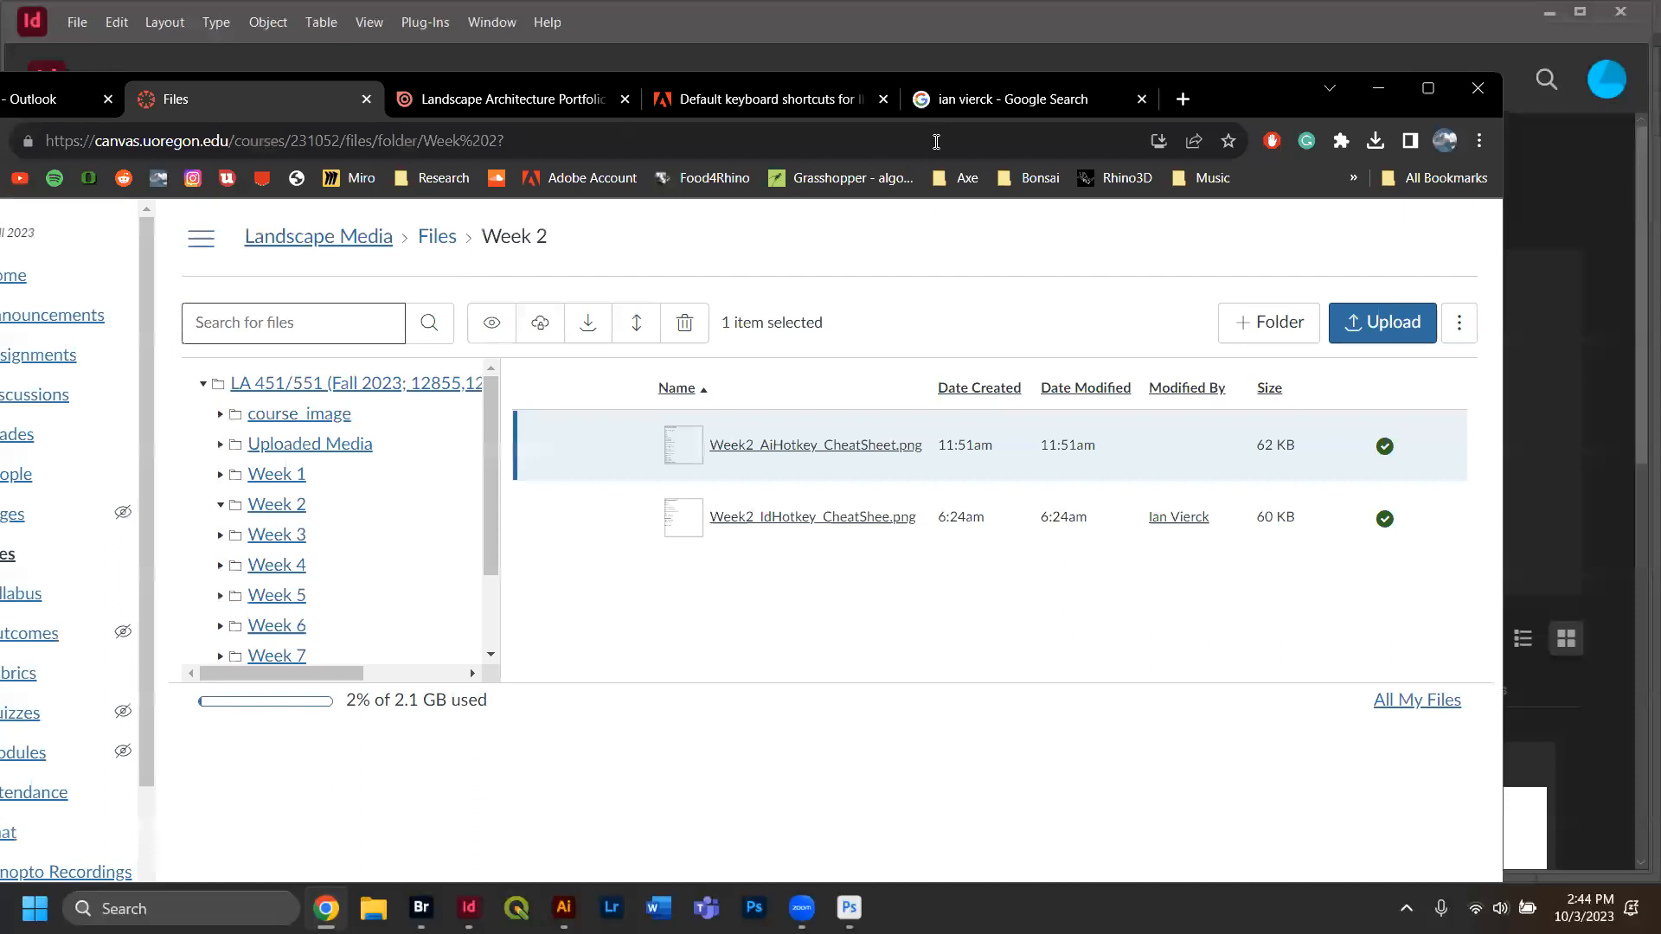
left_click_drag(1312, 109, 1356, 161)
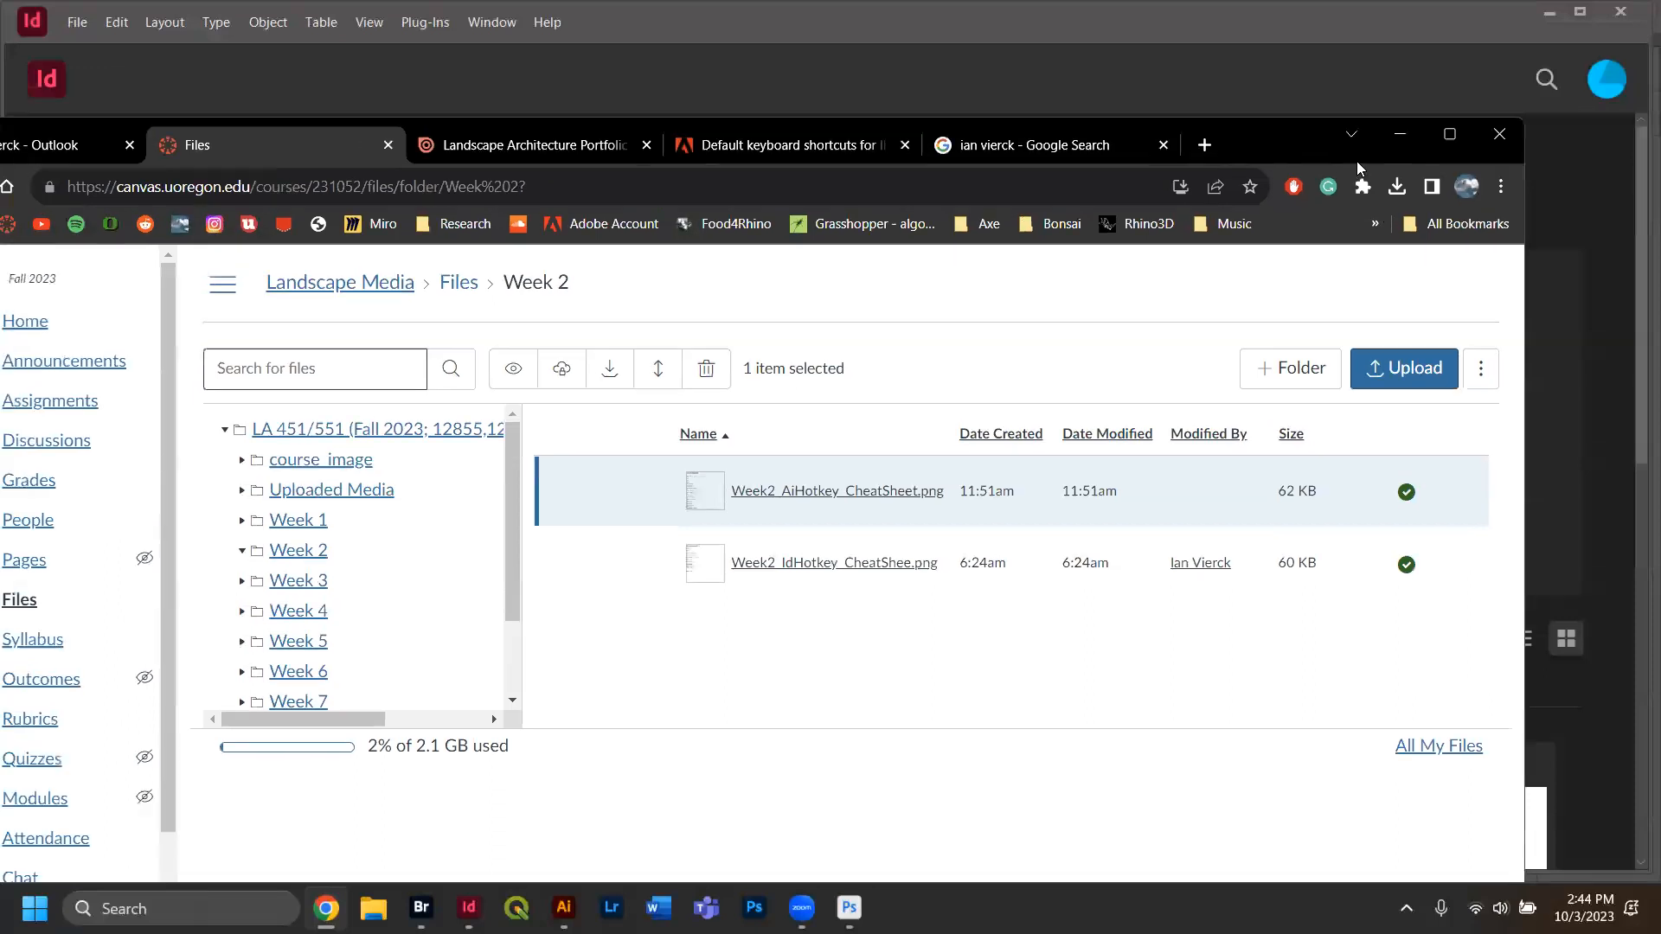
left_click(199, 279)
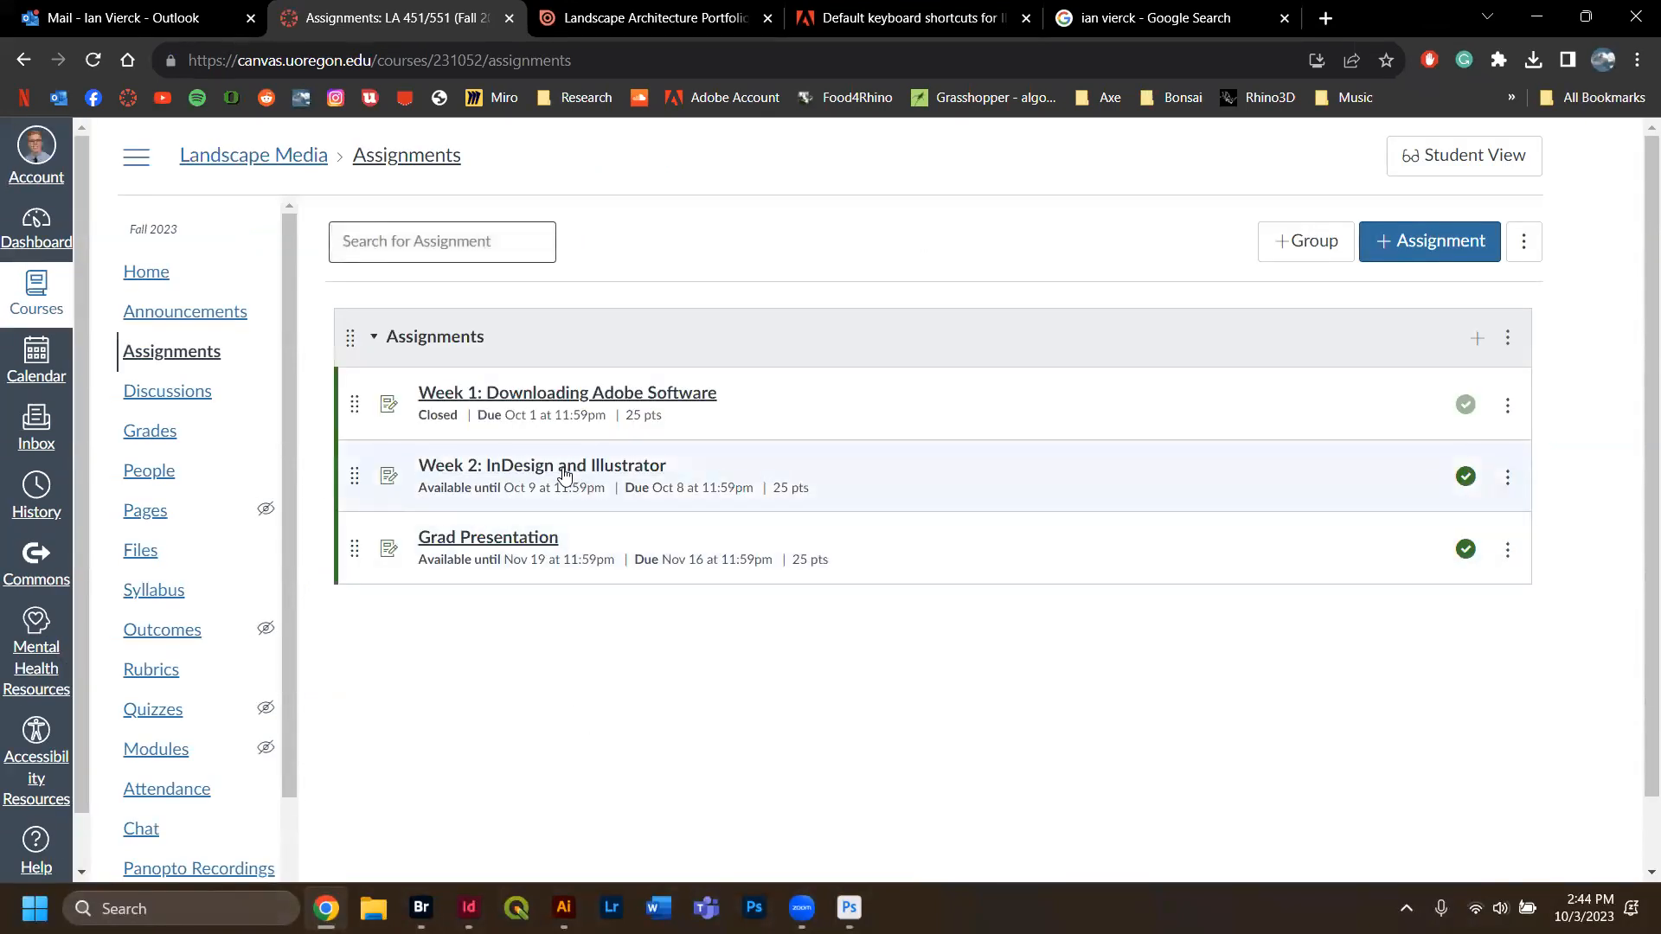
left_click(563, 471)
scroll(536, 544, "down", 3)
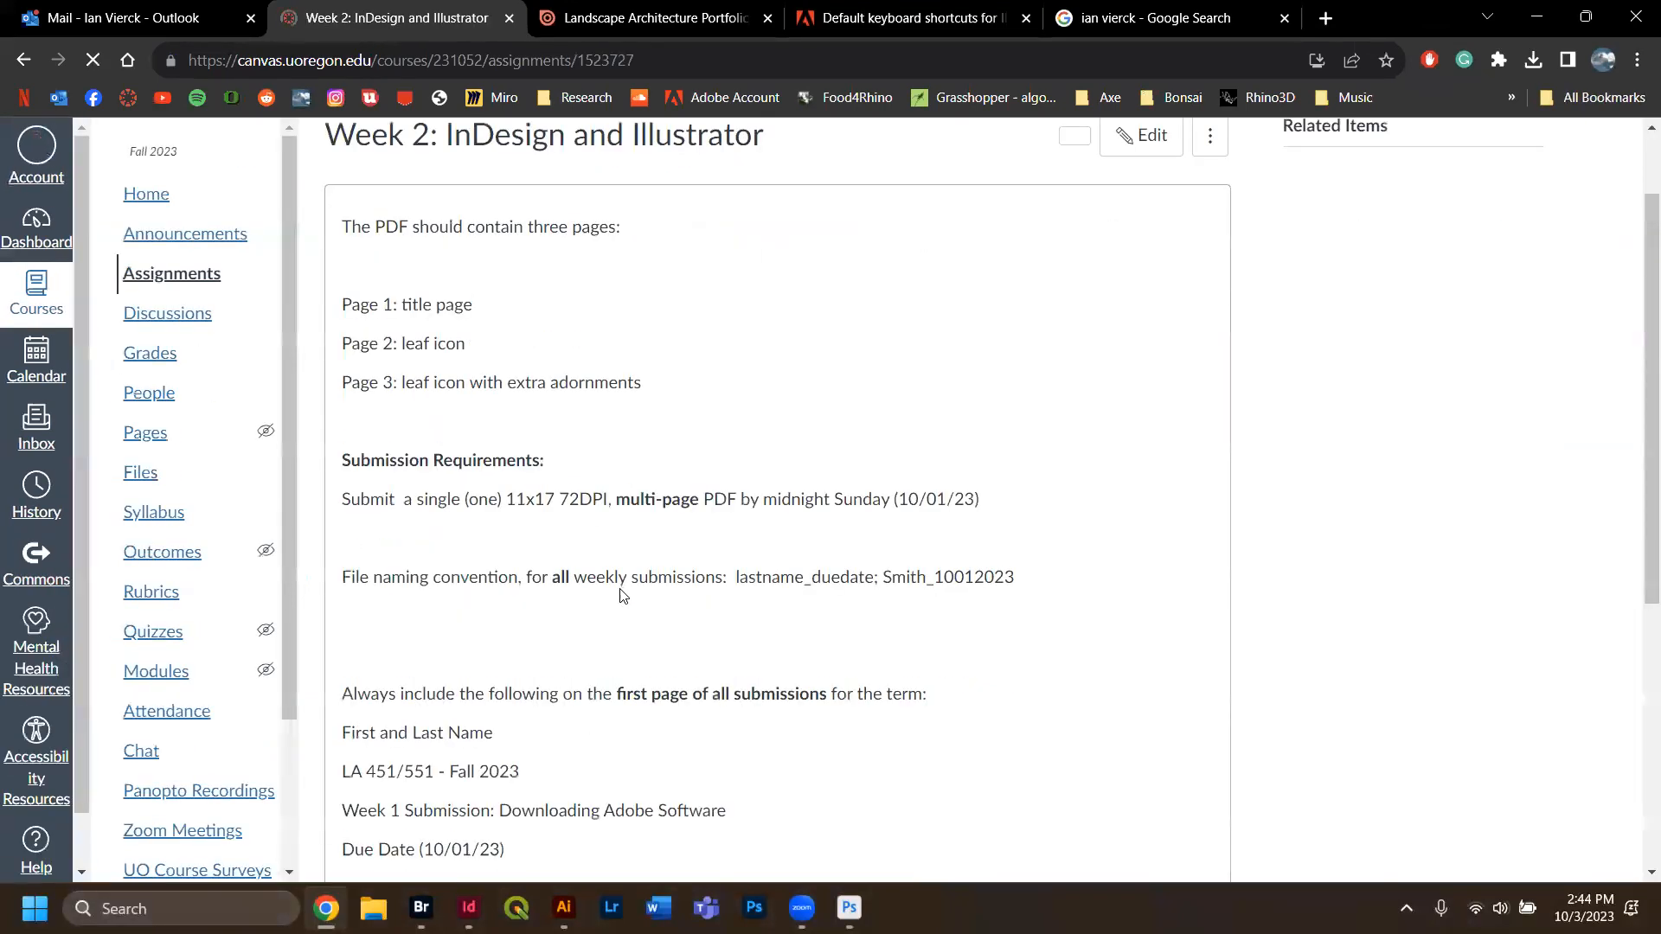
left_click_drag(515, 640, 343, 510)
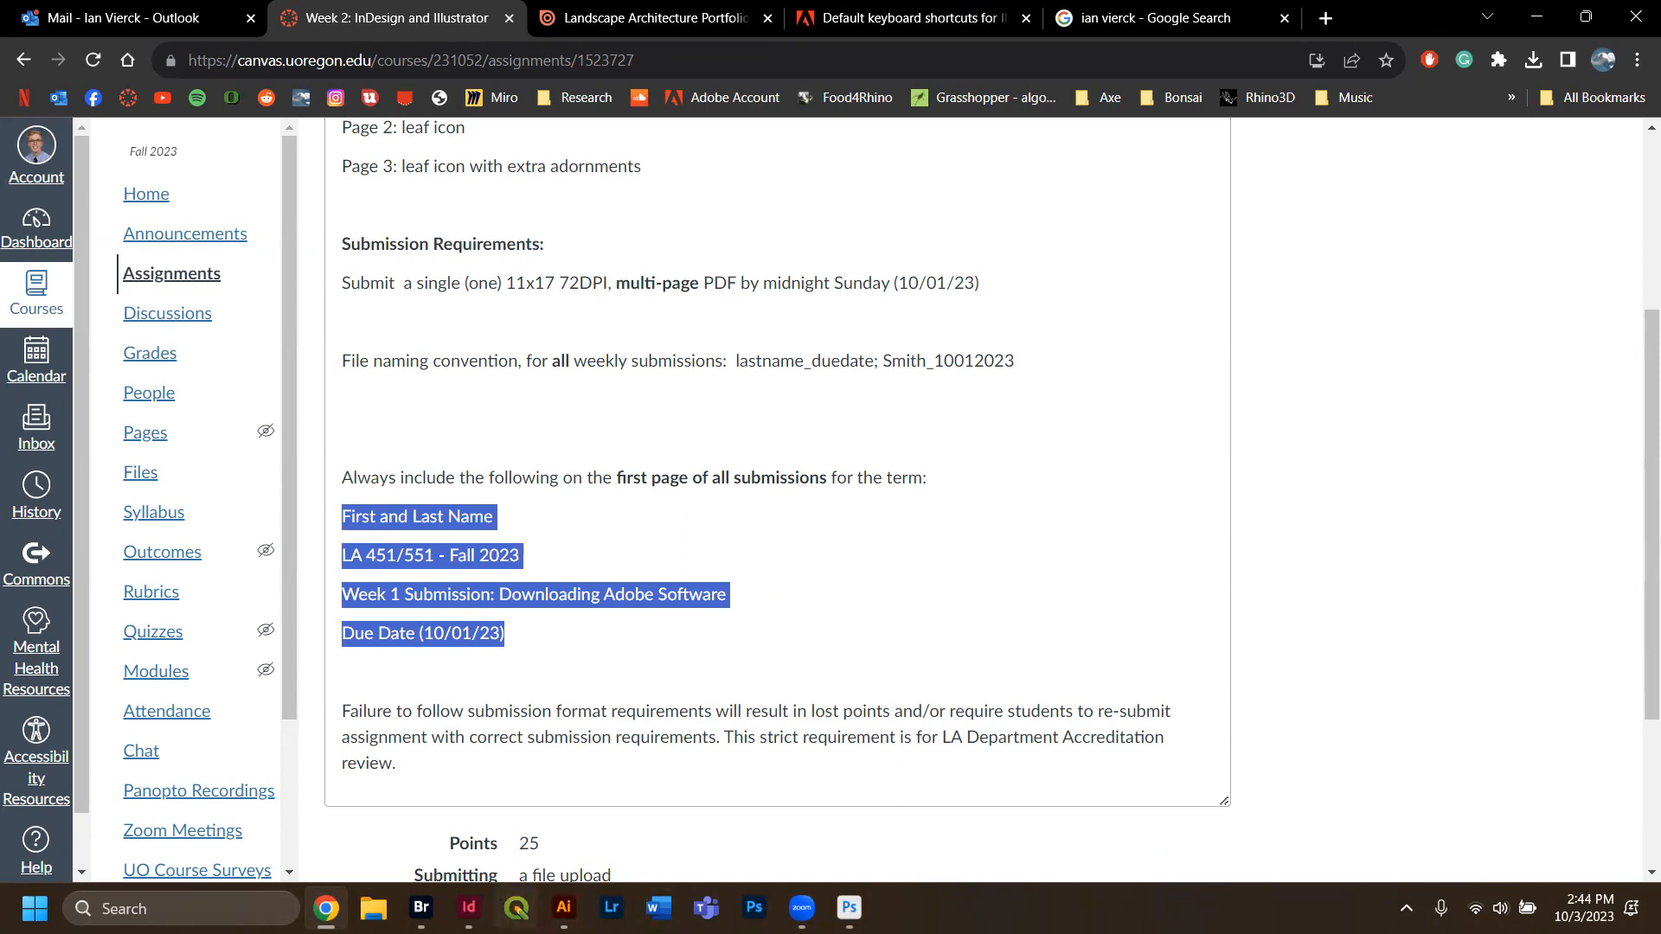
Switch to InDesign and place Week2_IdHotkey_CheatSheet-01 from the LA 451551 Week2 folder on page 1, about 7.5 in wide.
left_click(468, 908)
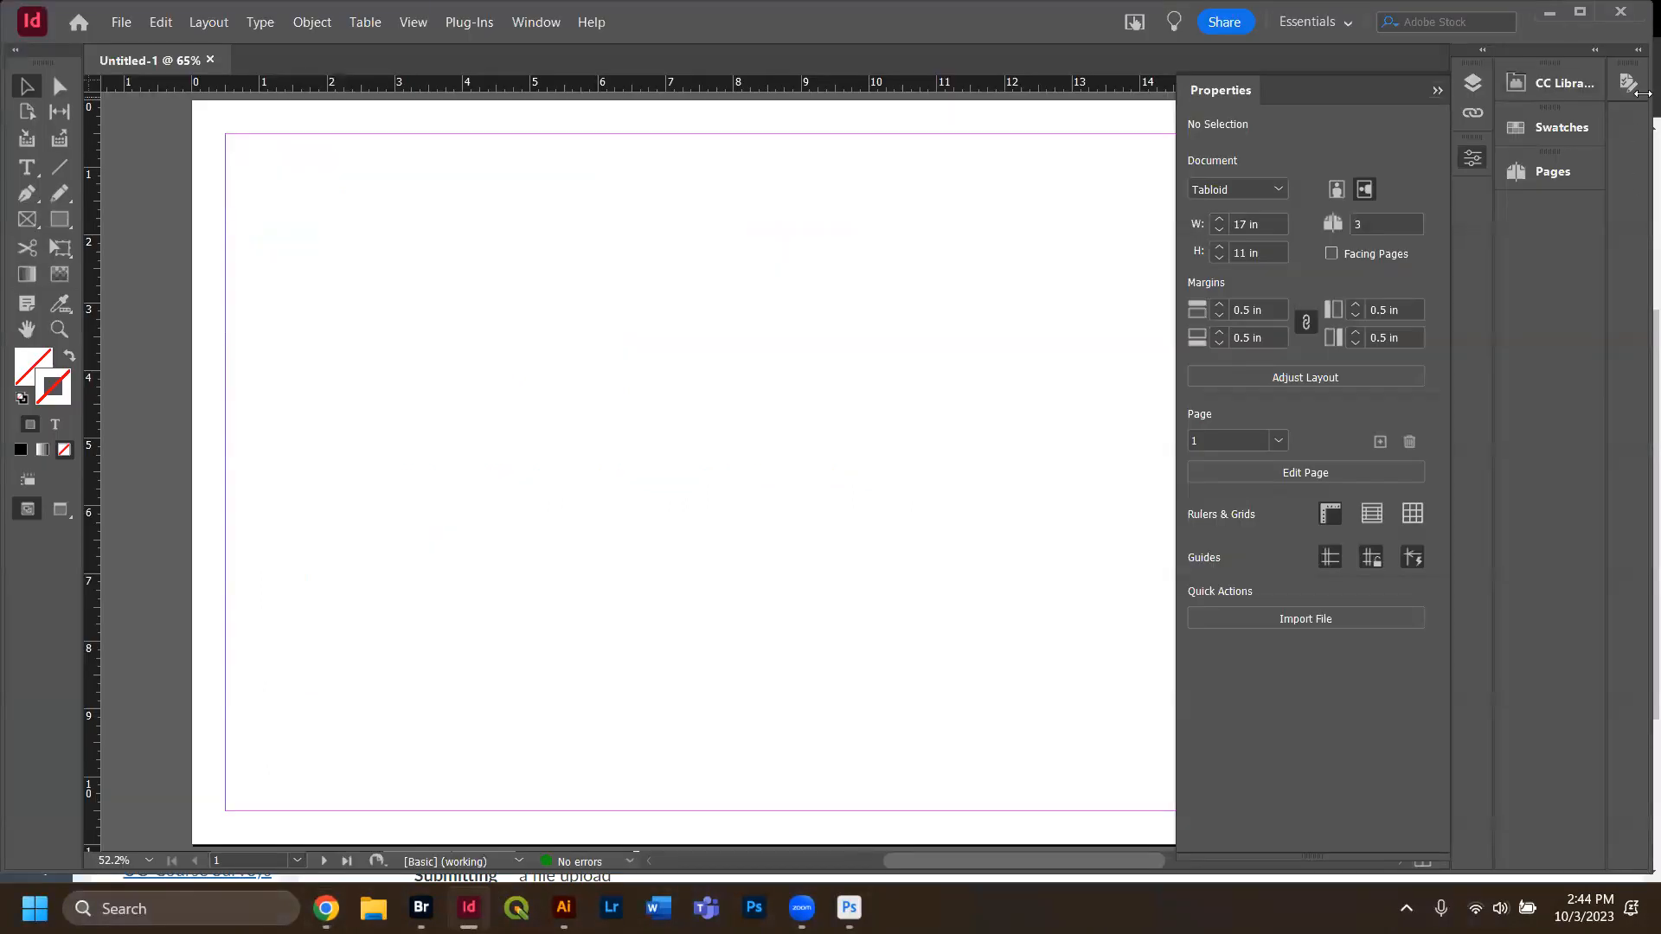
left_click(1631, 85)
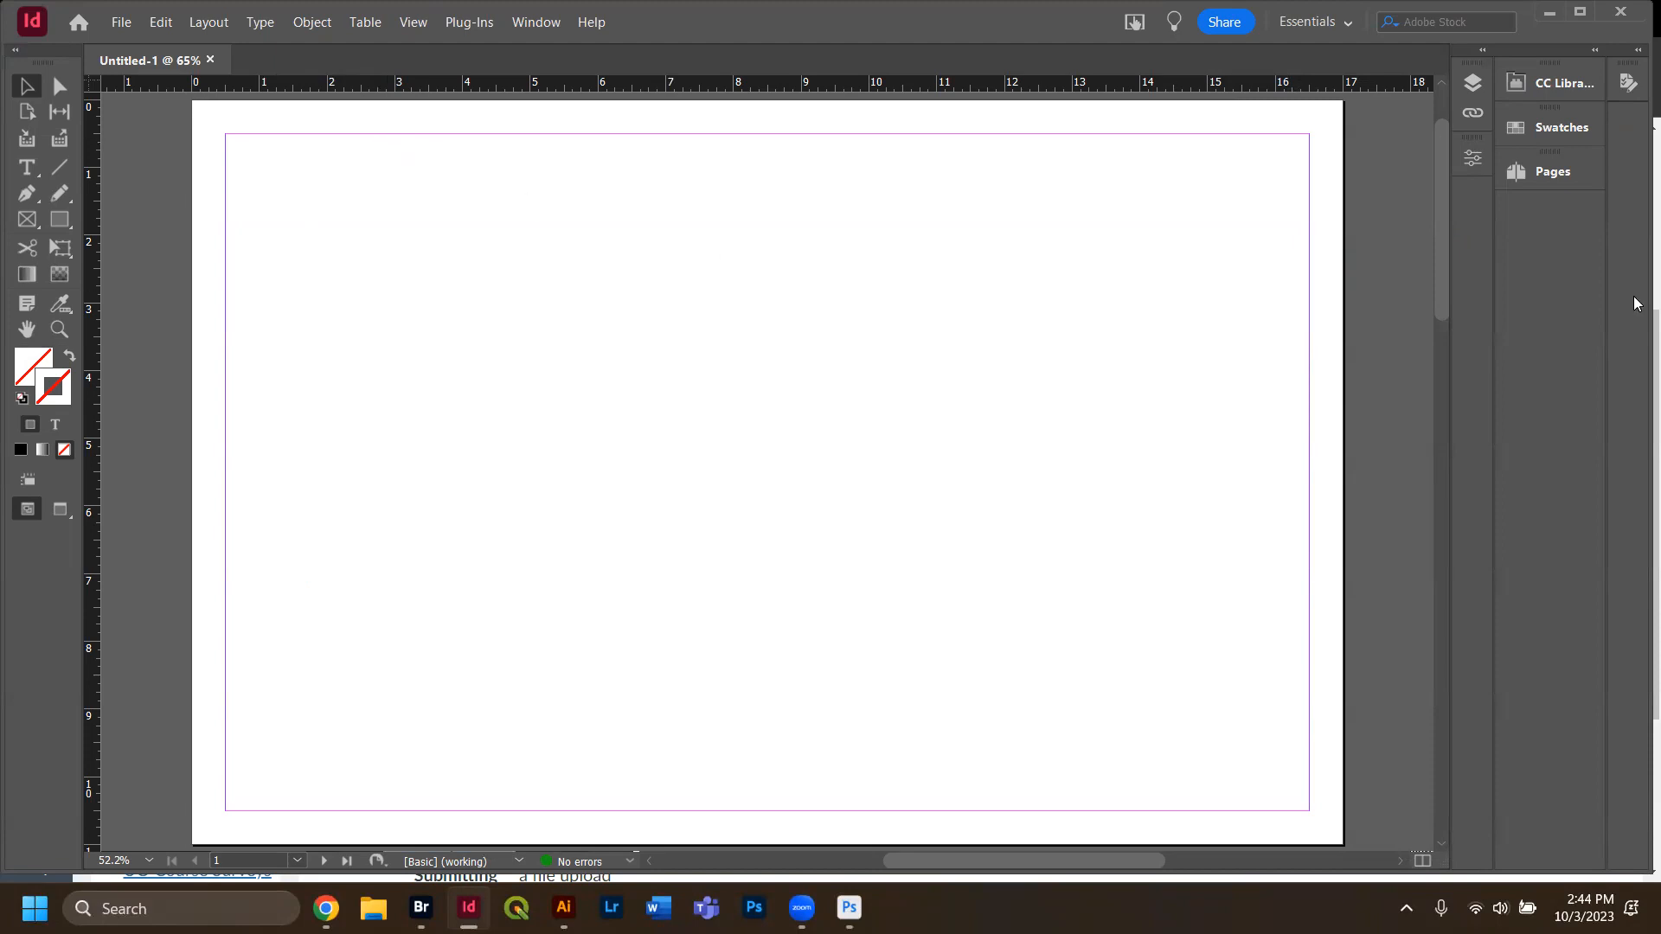
left_click(1462, 152)
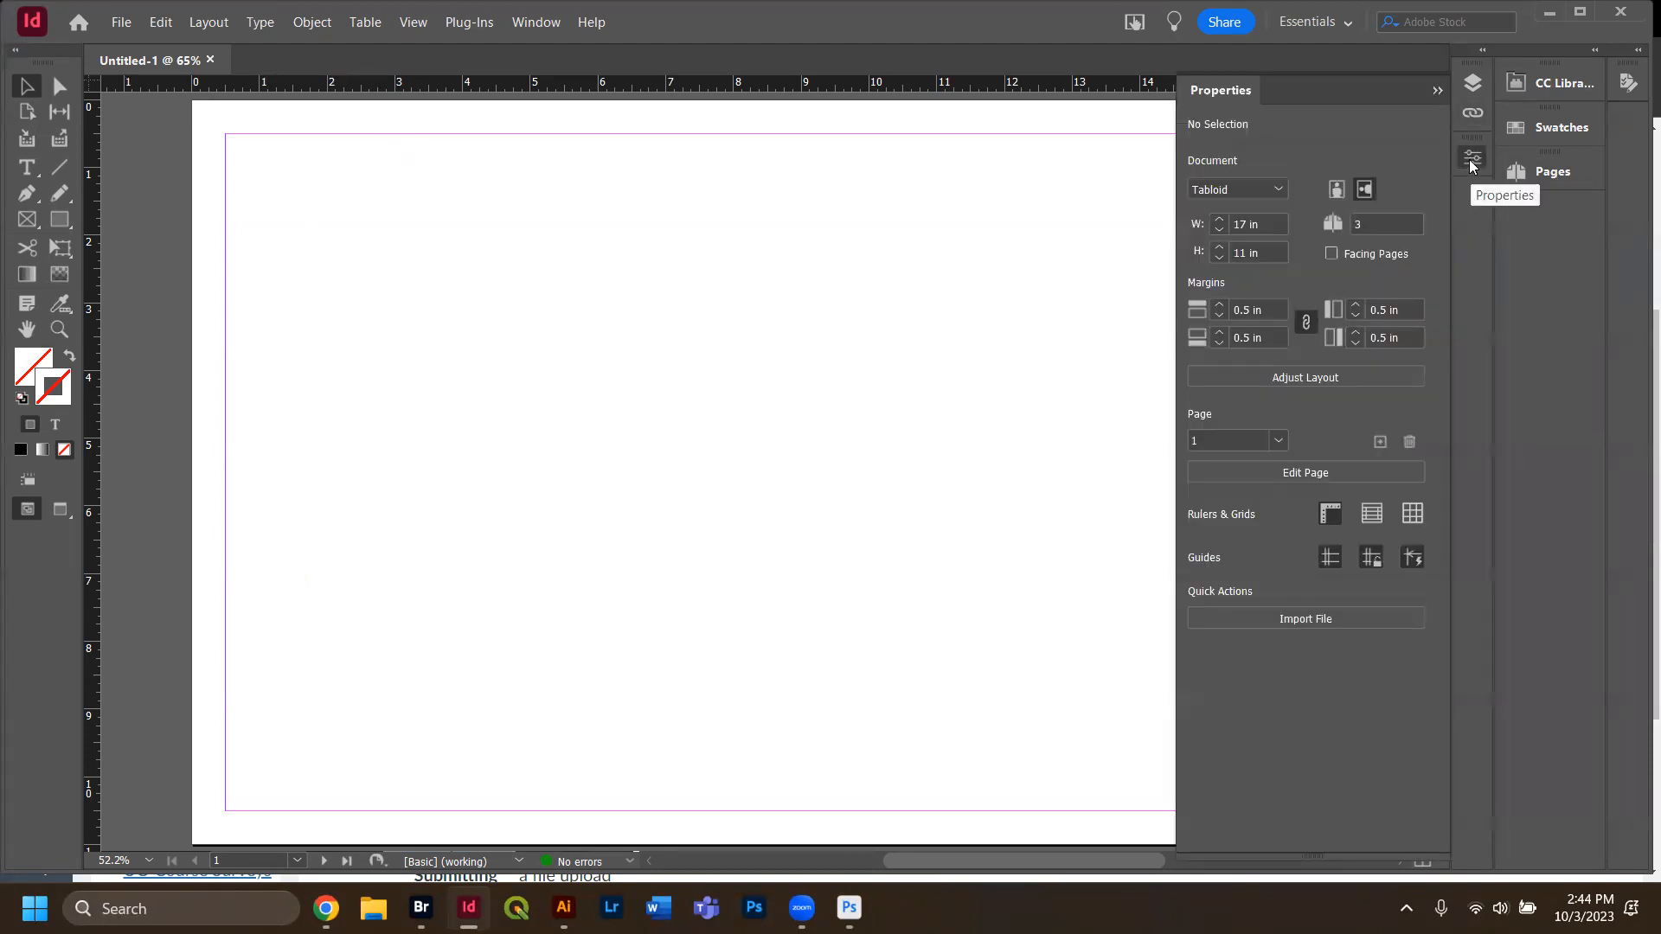
left_click(1336, 620)
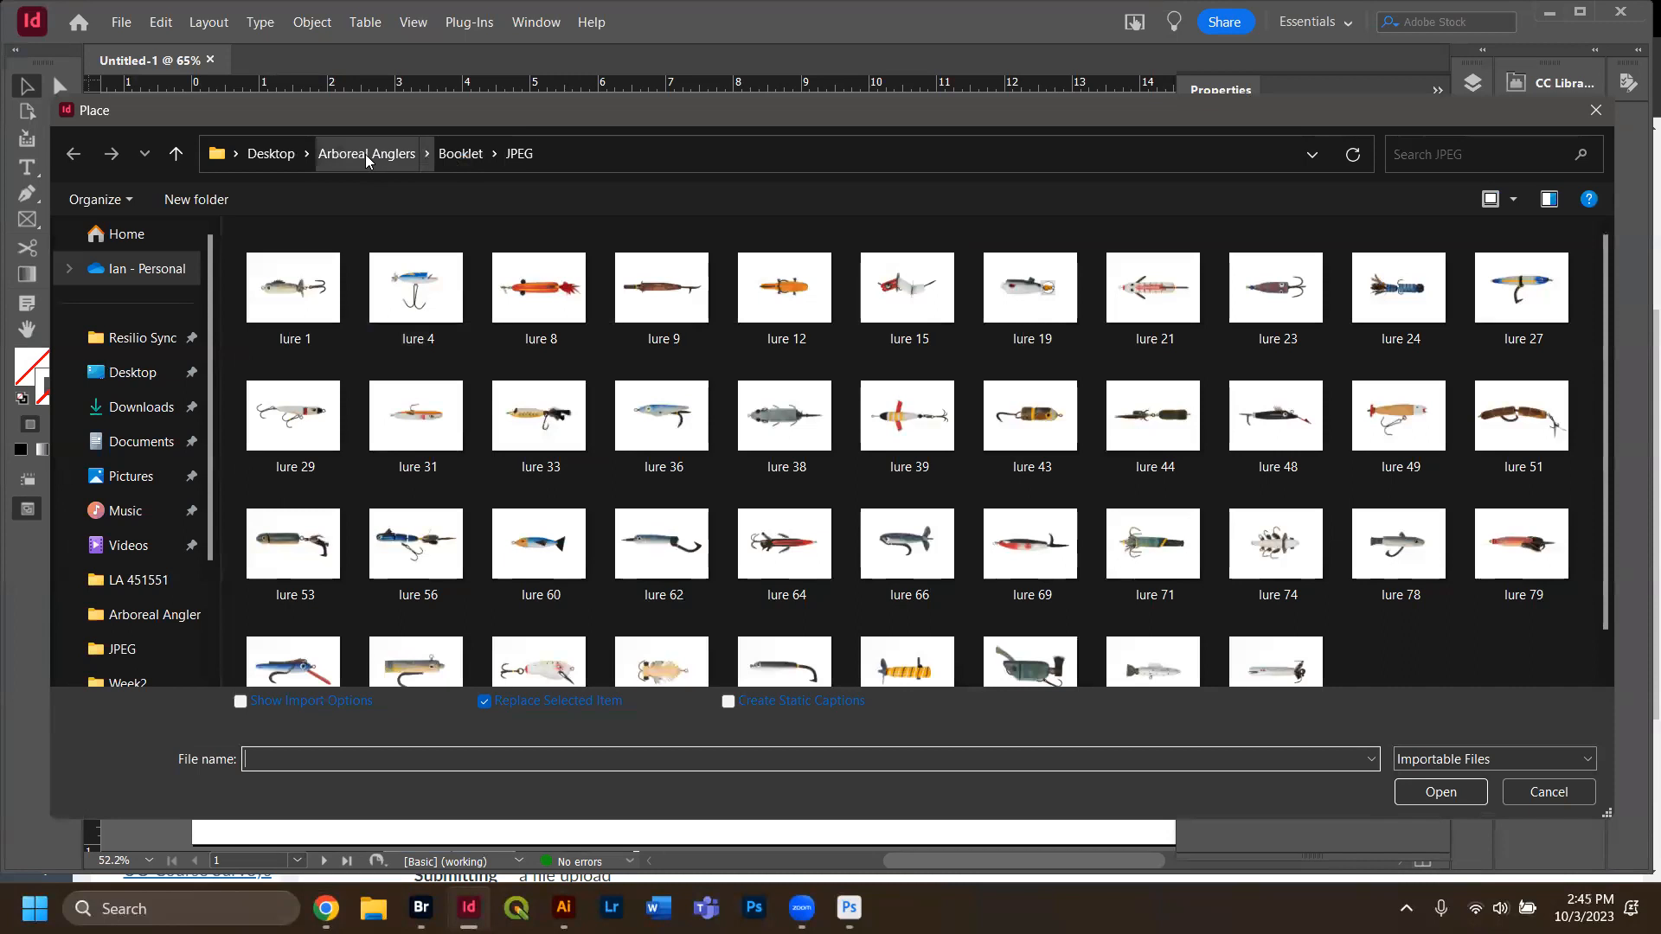
left_click(115, 578)
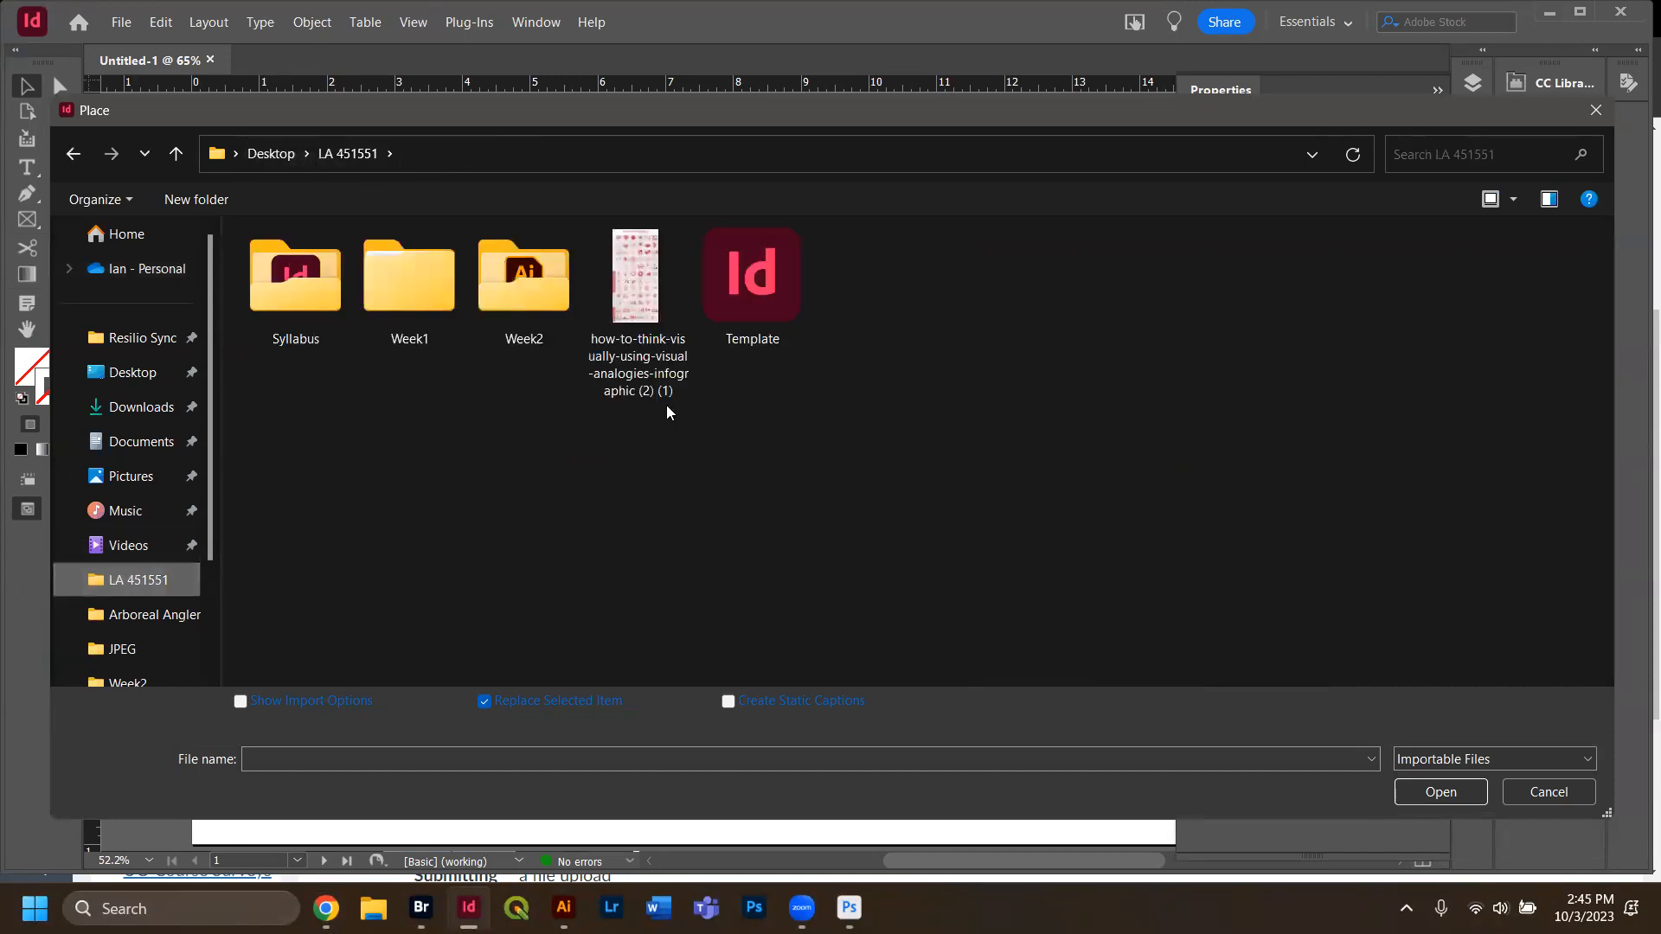
double_click(512, 298)
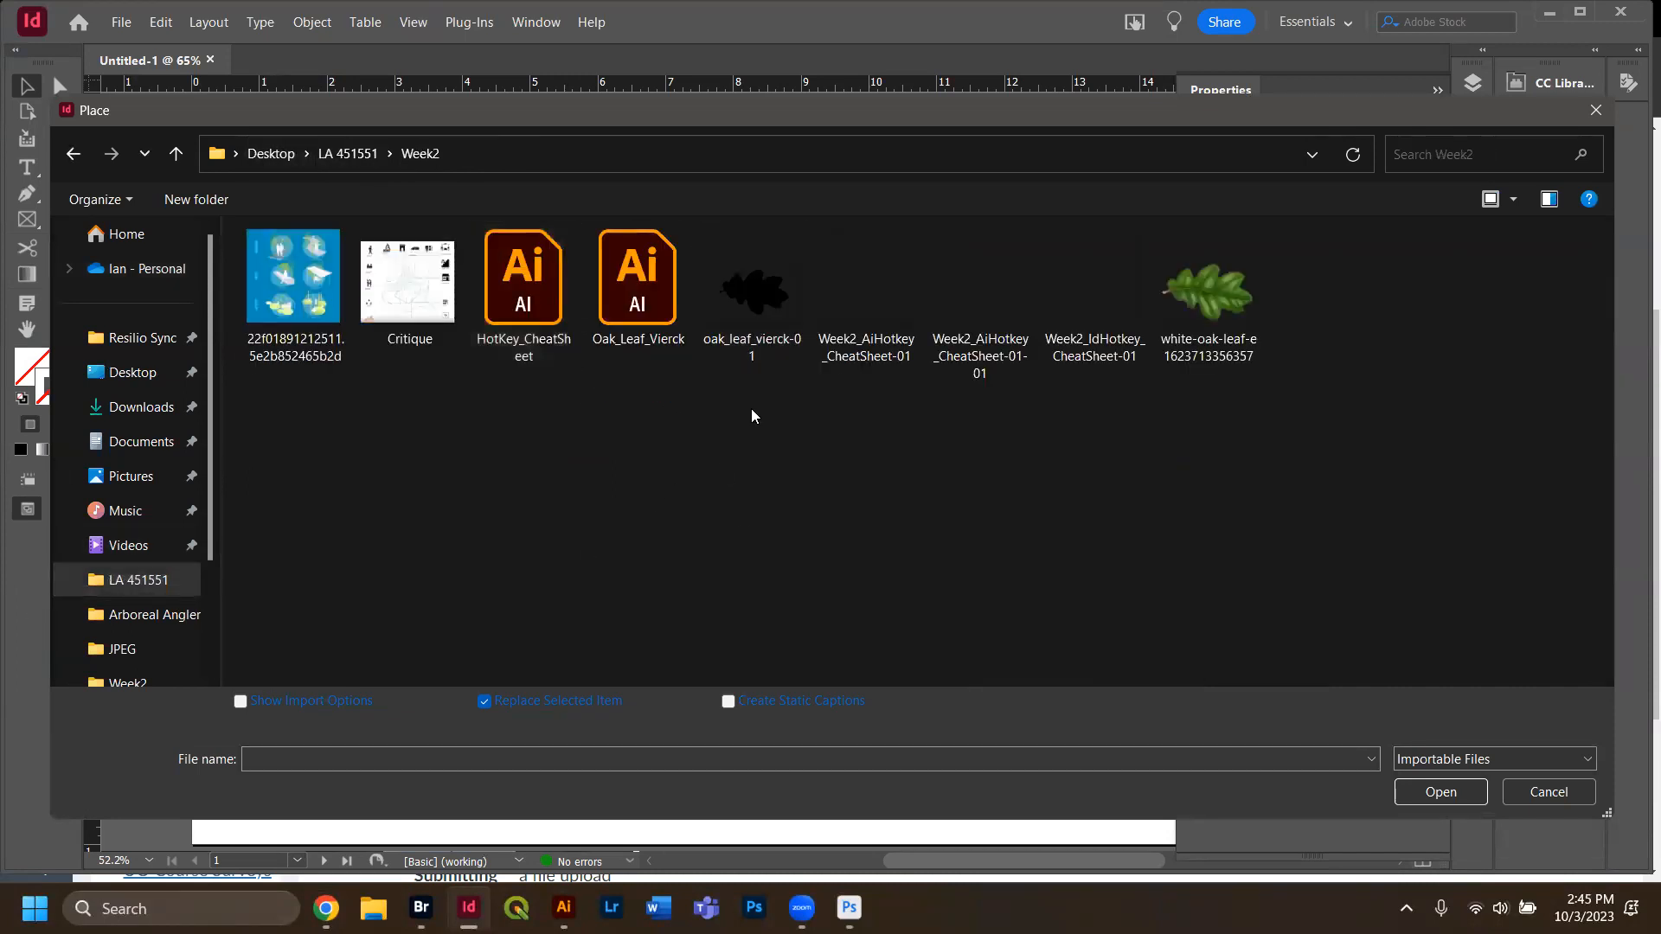
double_click(1117, 292)
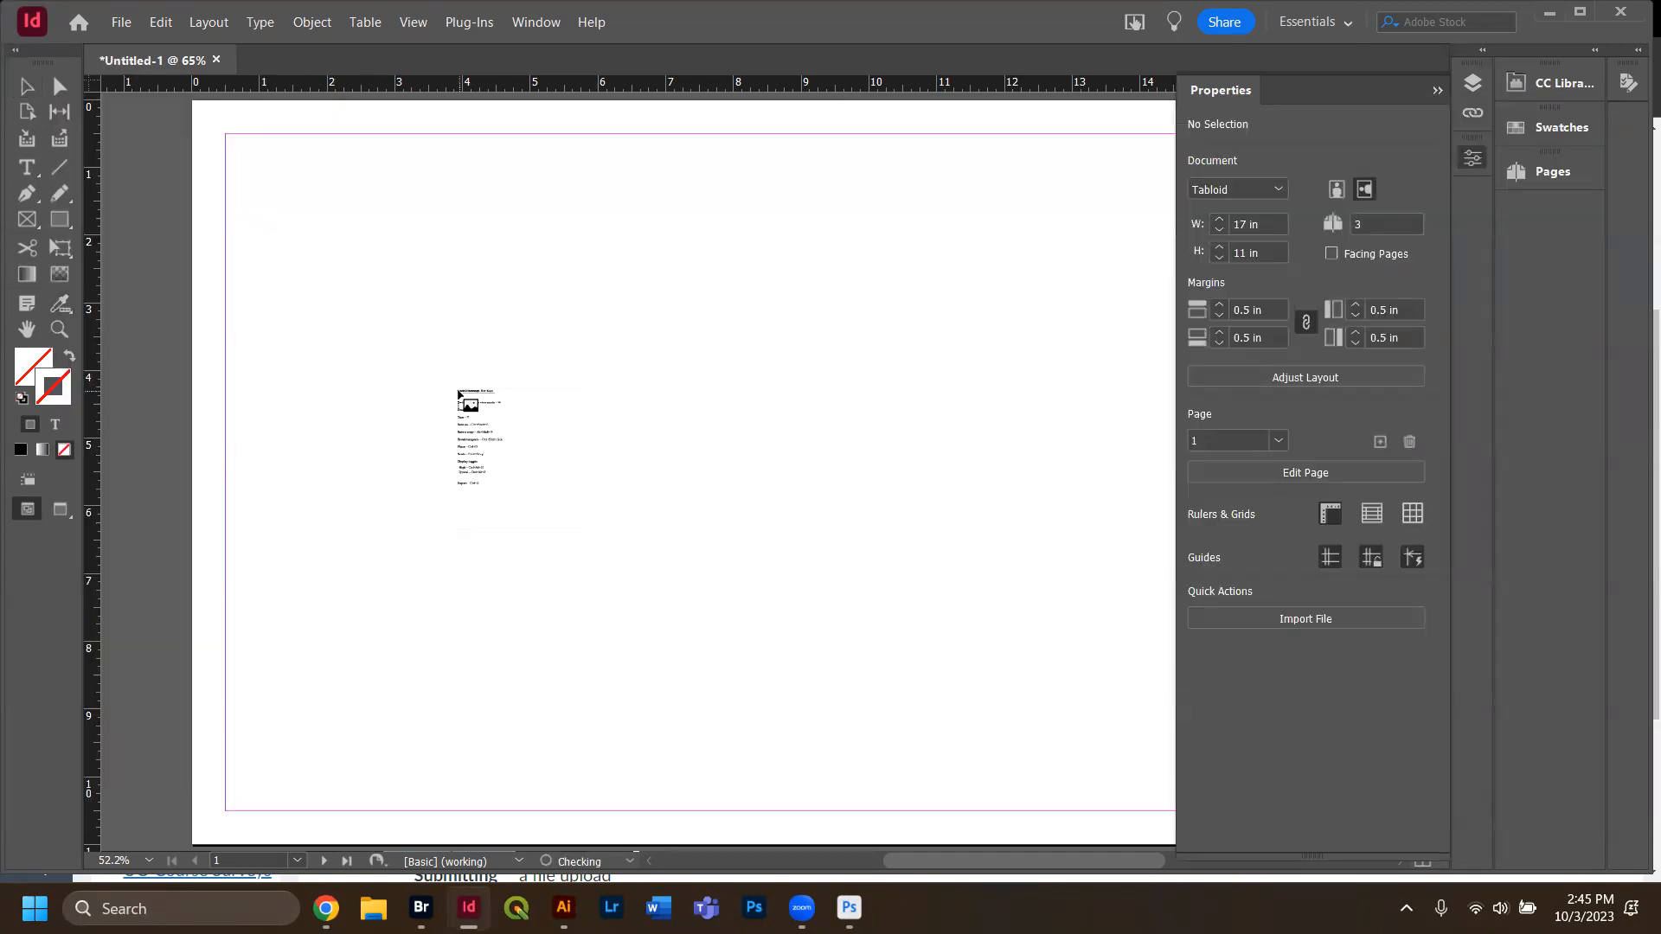
left_click_drag(226, 423, 732, 614)
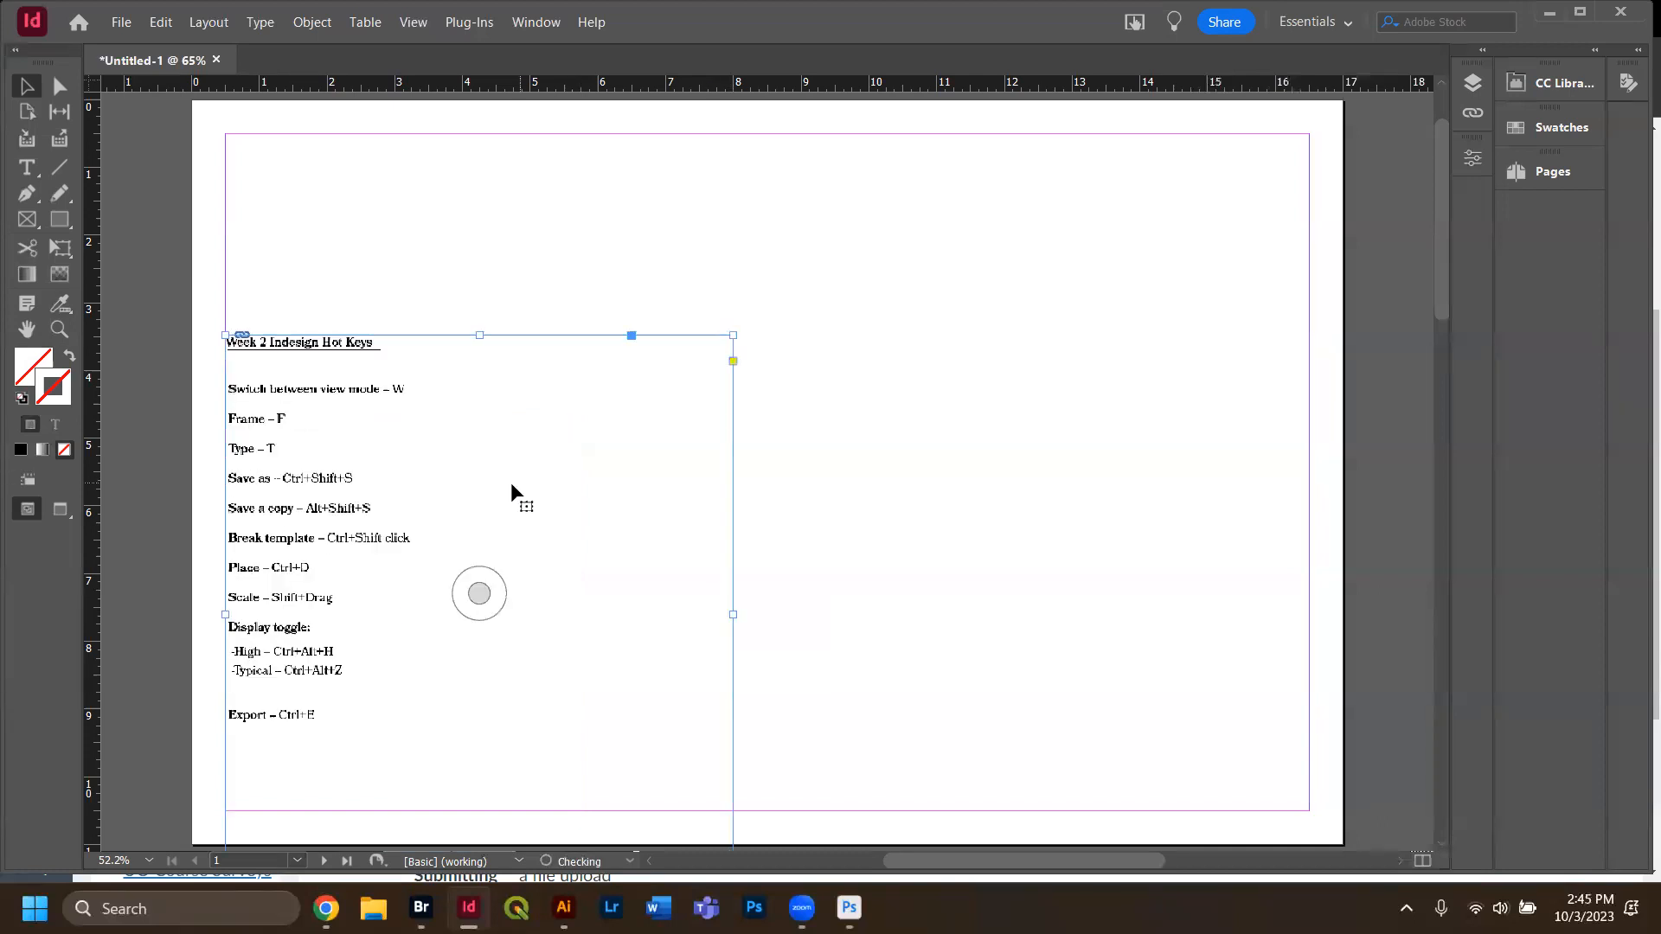
Move the placed hotkey sheet slightly lower on page 1, then delete it.
left_click_drag(397, 527, 400, 591)
left_click(255, 242)
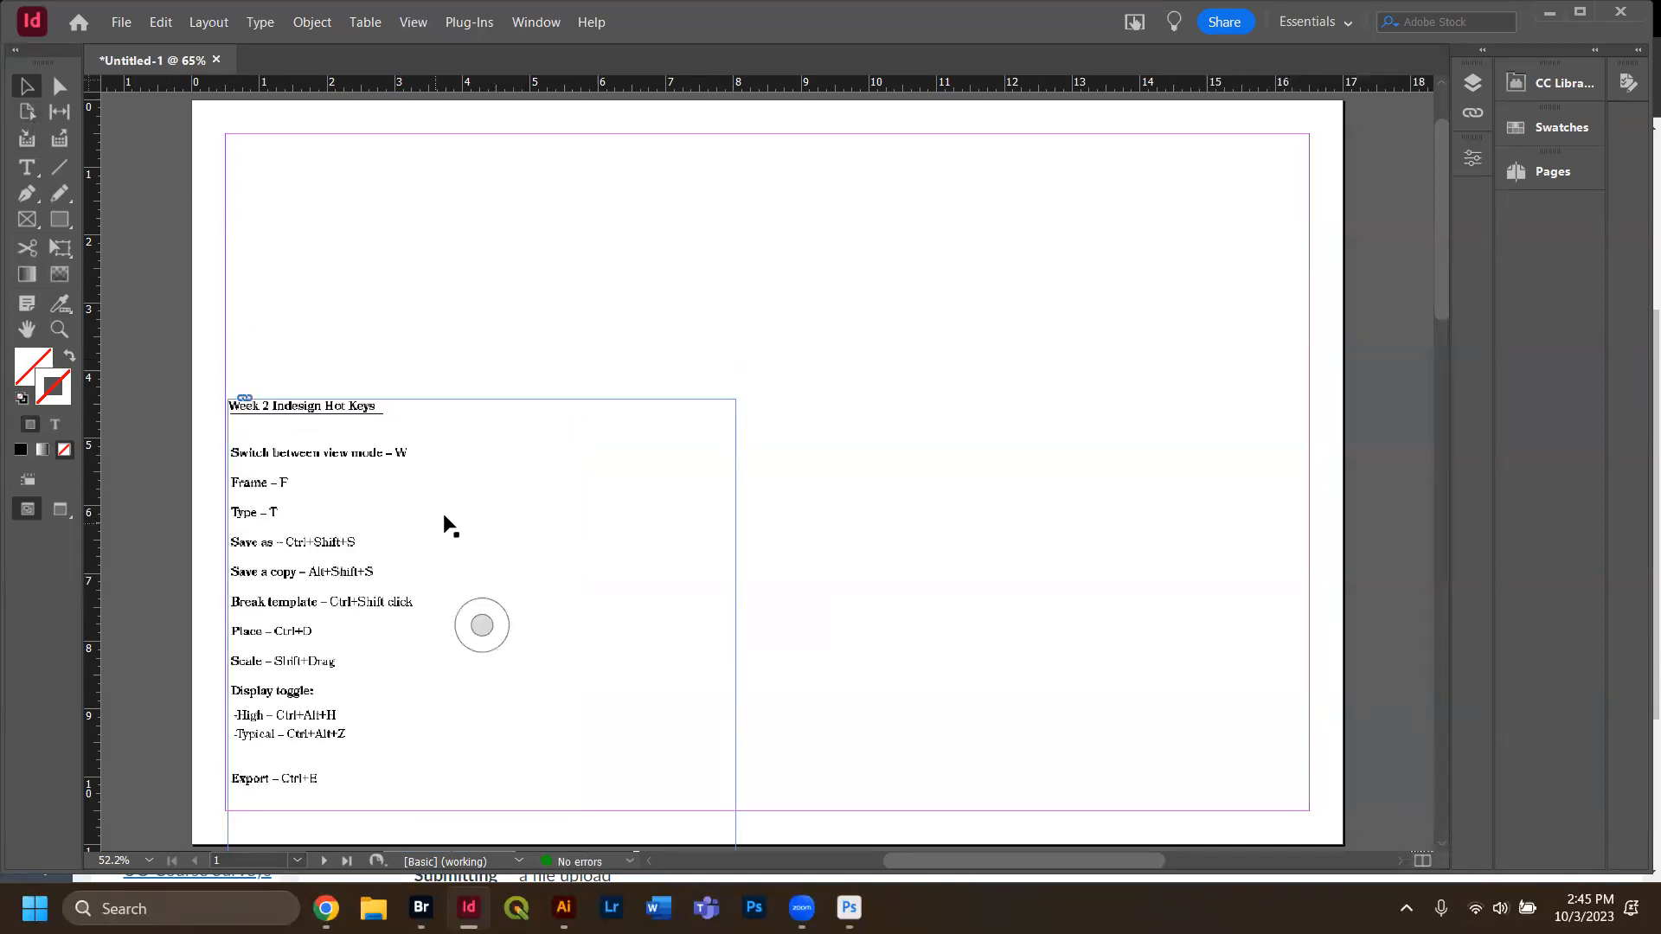
left_click(426, 539)
key("Delete")
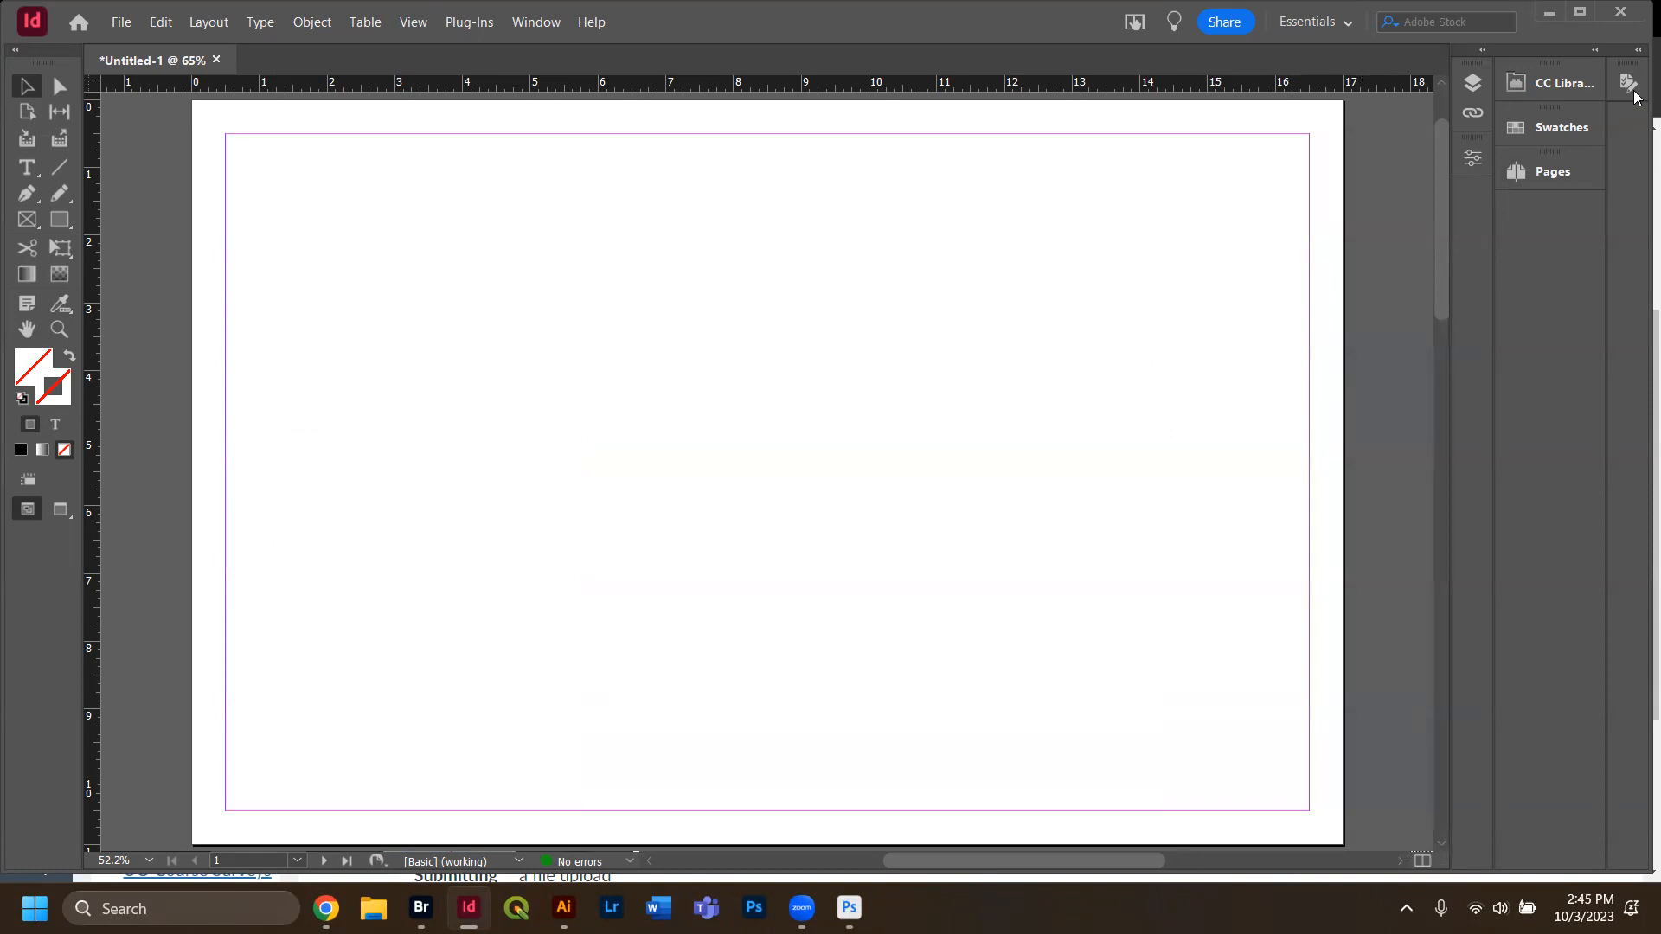
Add a one-page Tabloid parent with prefix B, 17 x 11 in, based on no other parent.
left_click(1557, 177)
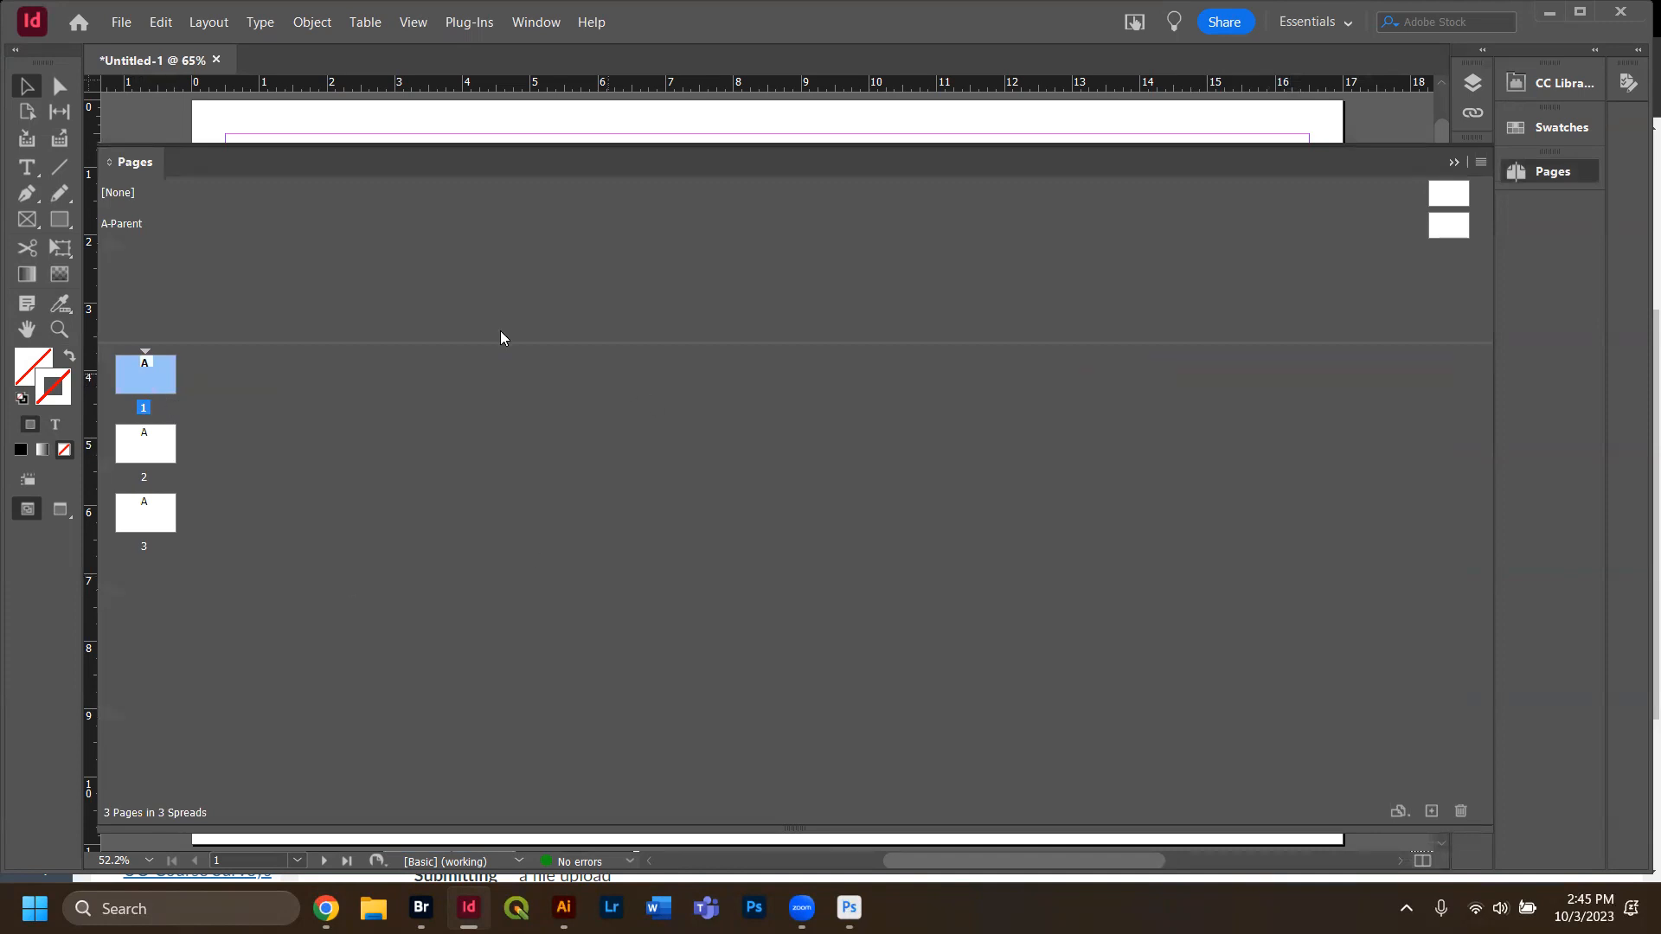
left_click(419, 309)
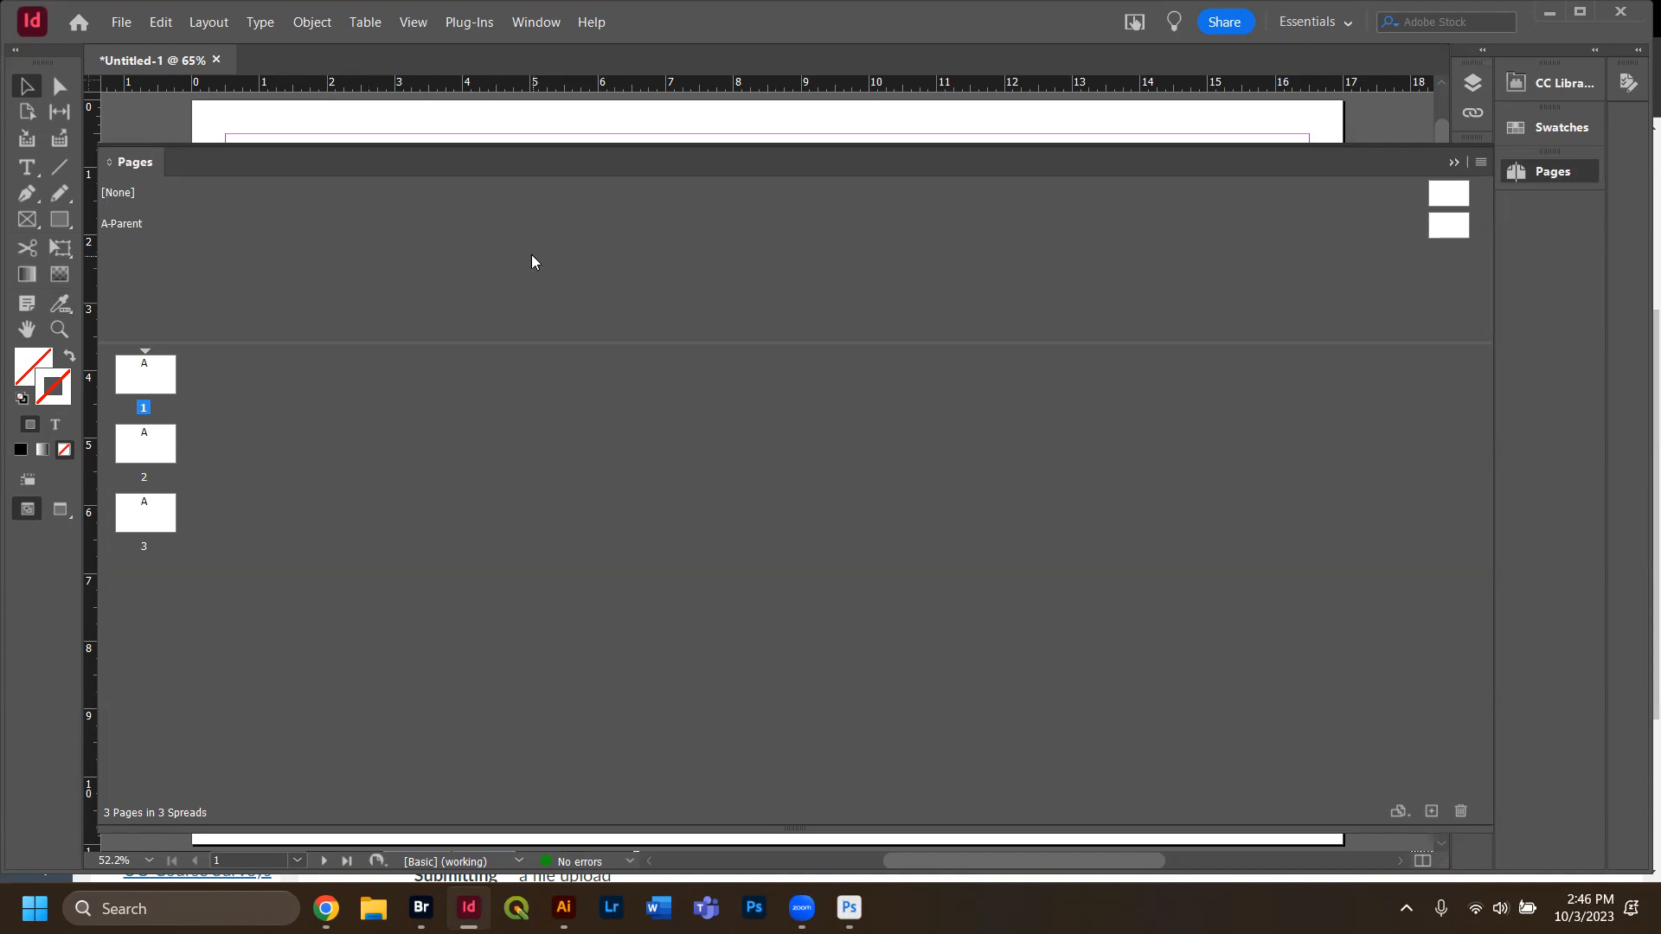
right_click(391, 256)
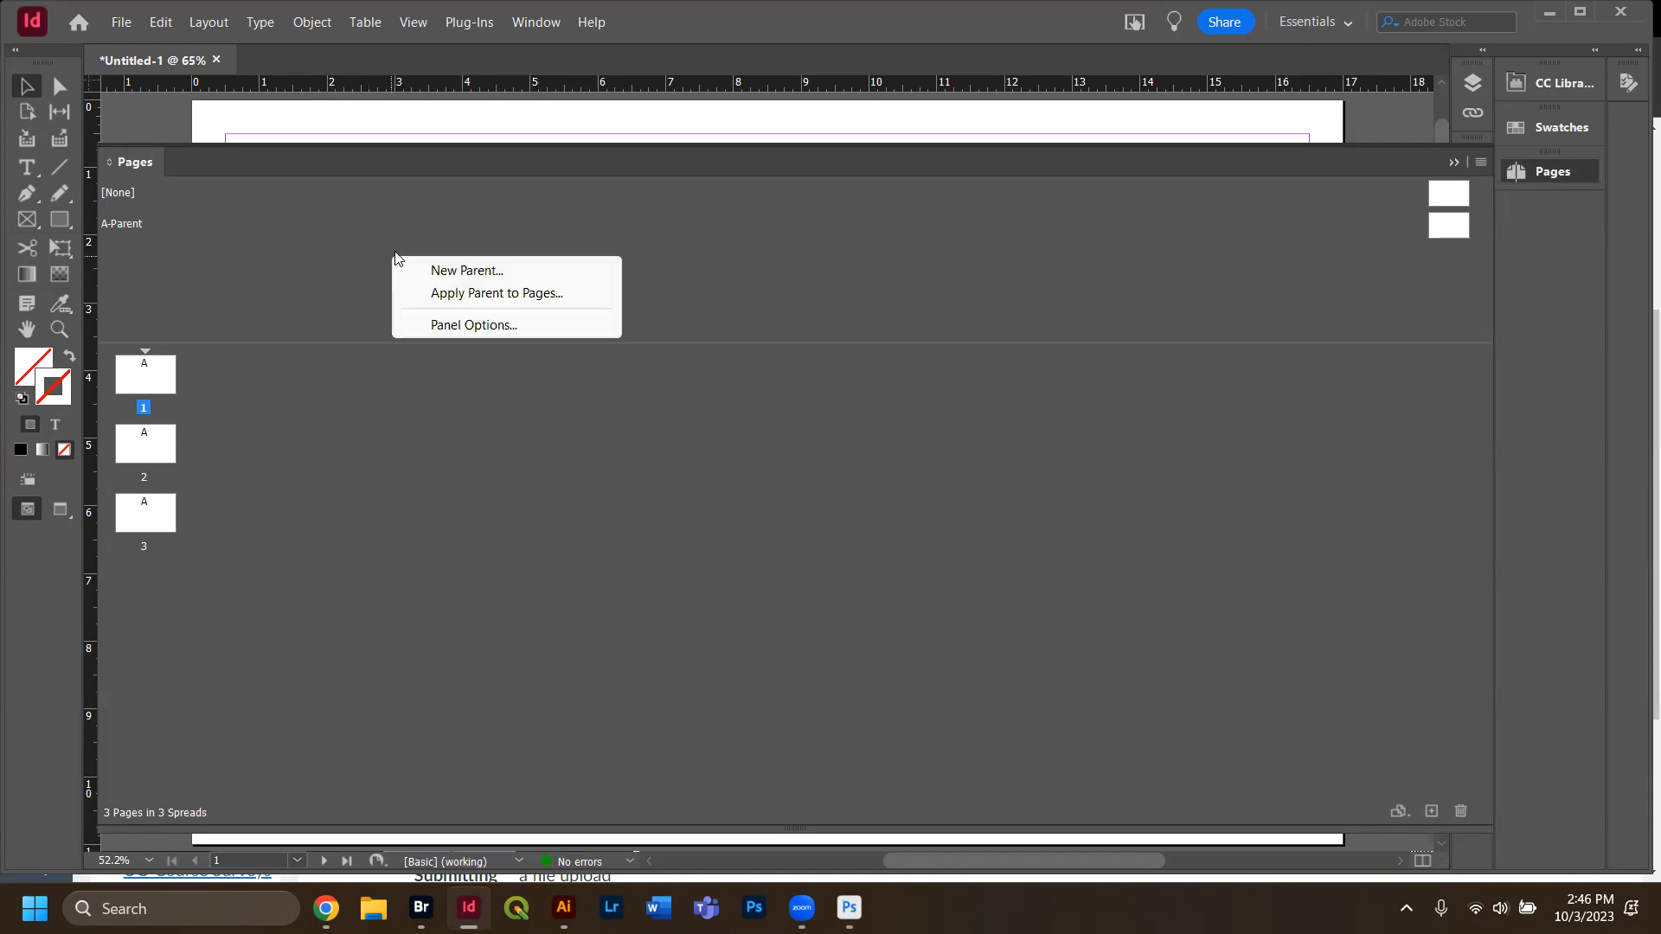
left_click(448, 271)
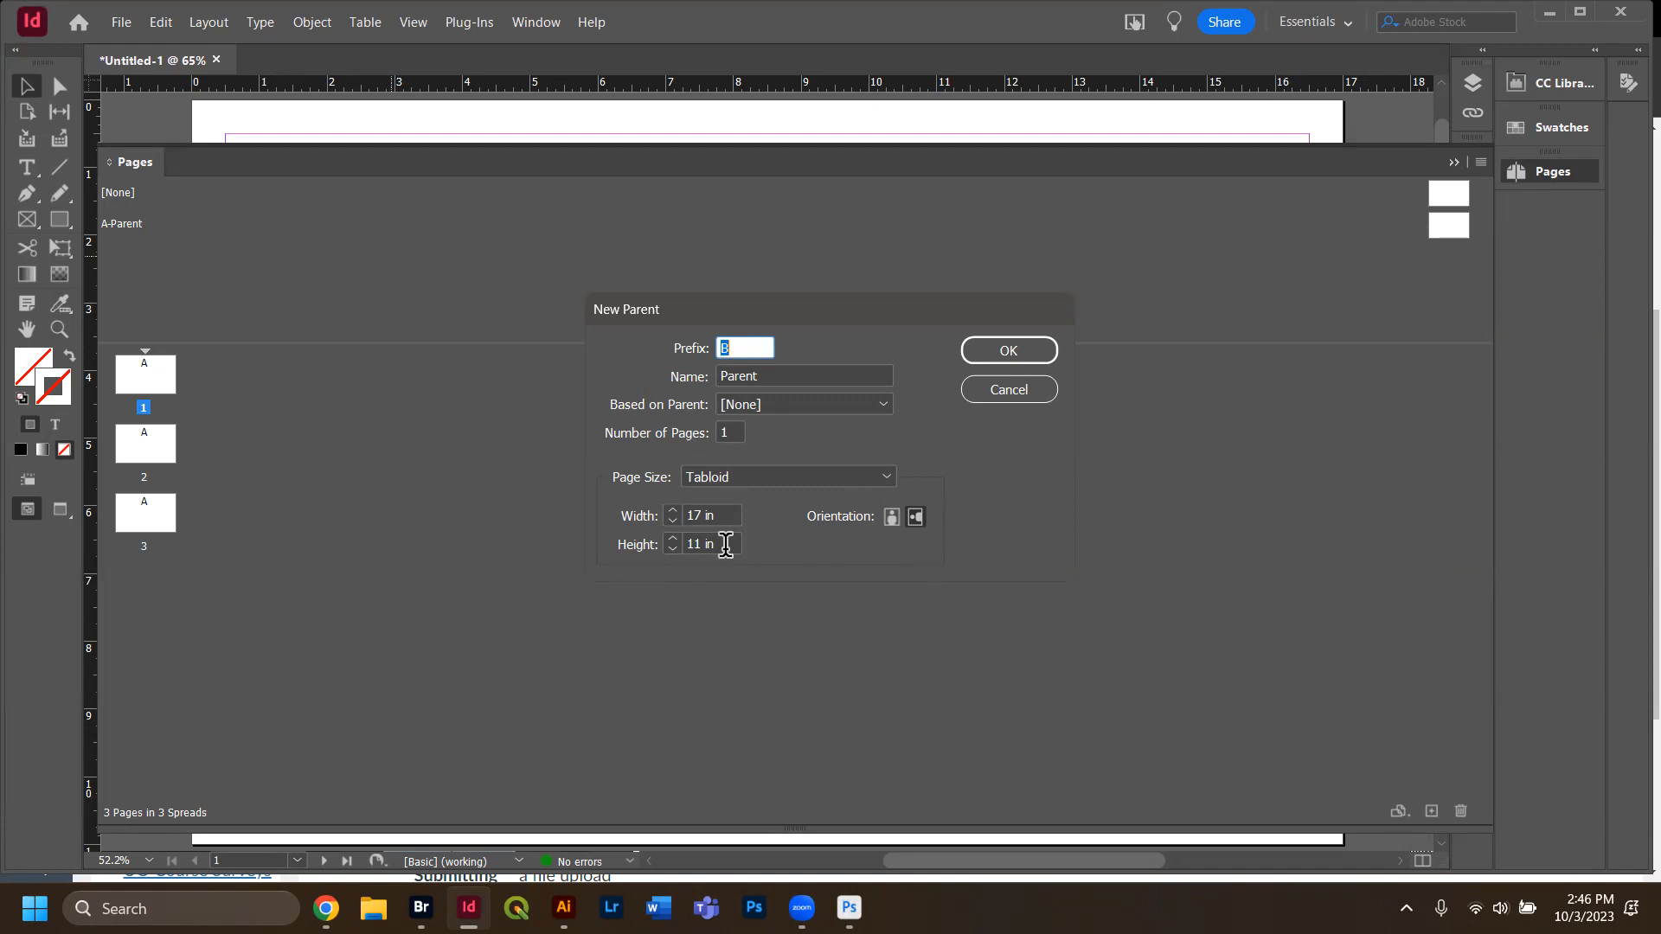
left_click(984, 350)
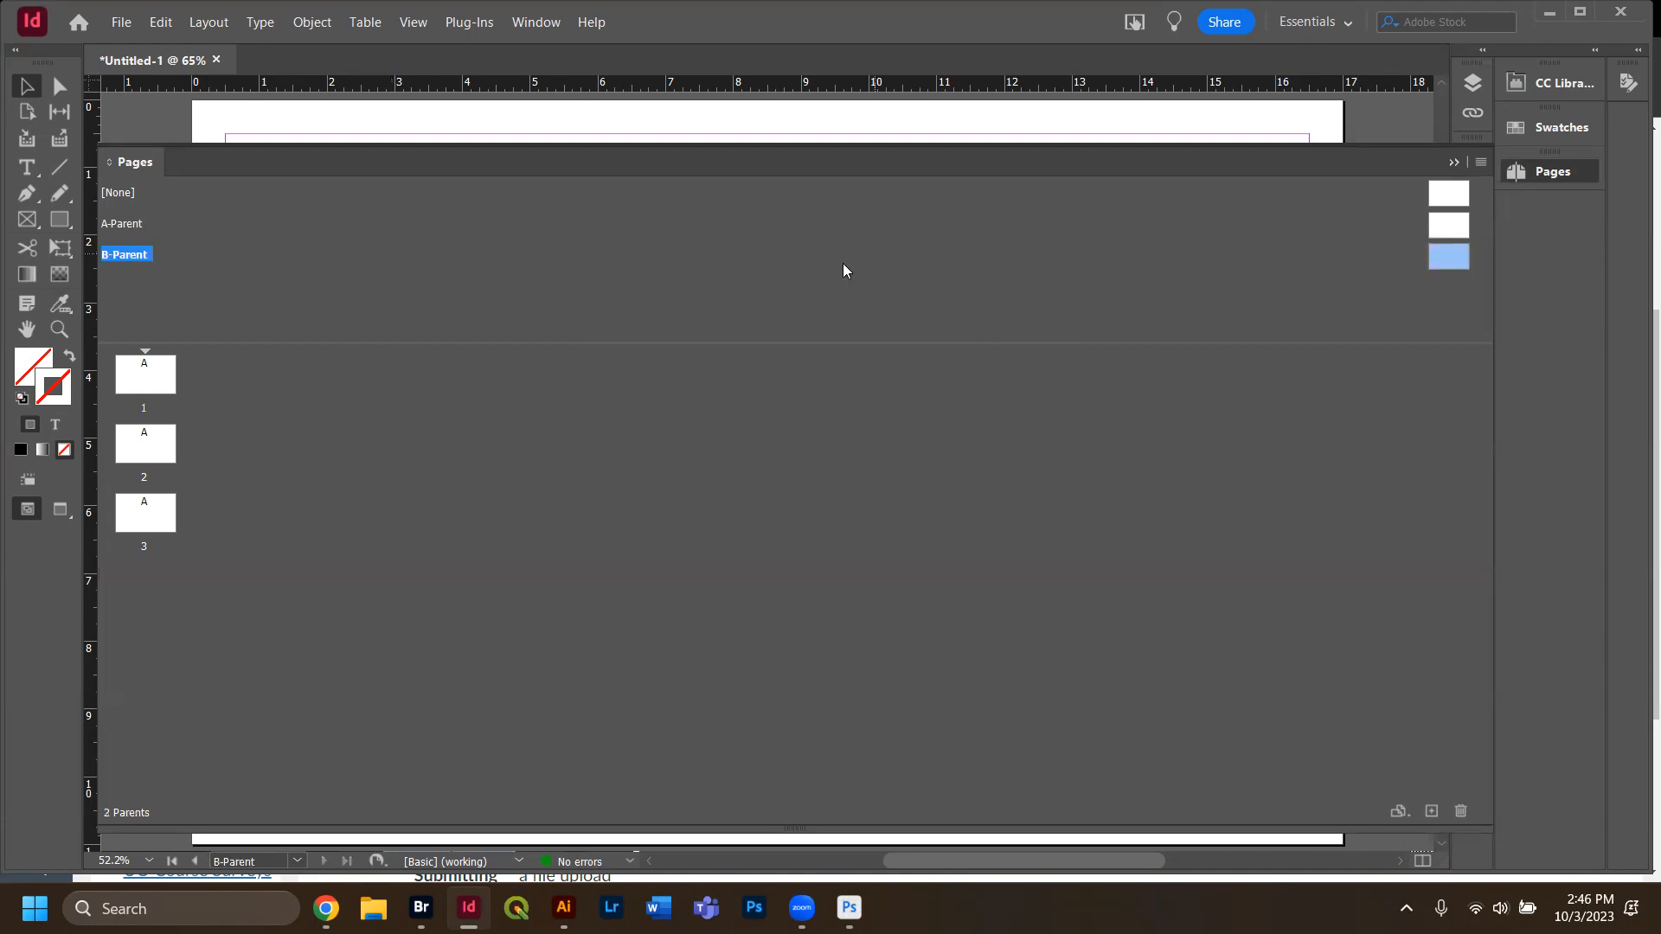
Apply B-Parent to pages 2 and 3, keeping A-Parent on page 1.
left_click(133, 228)
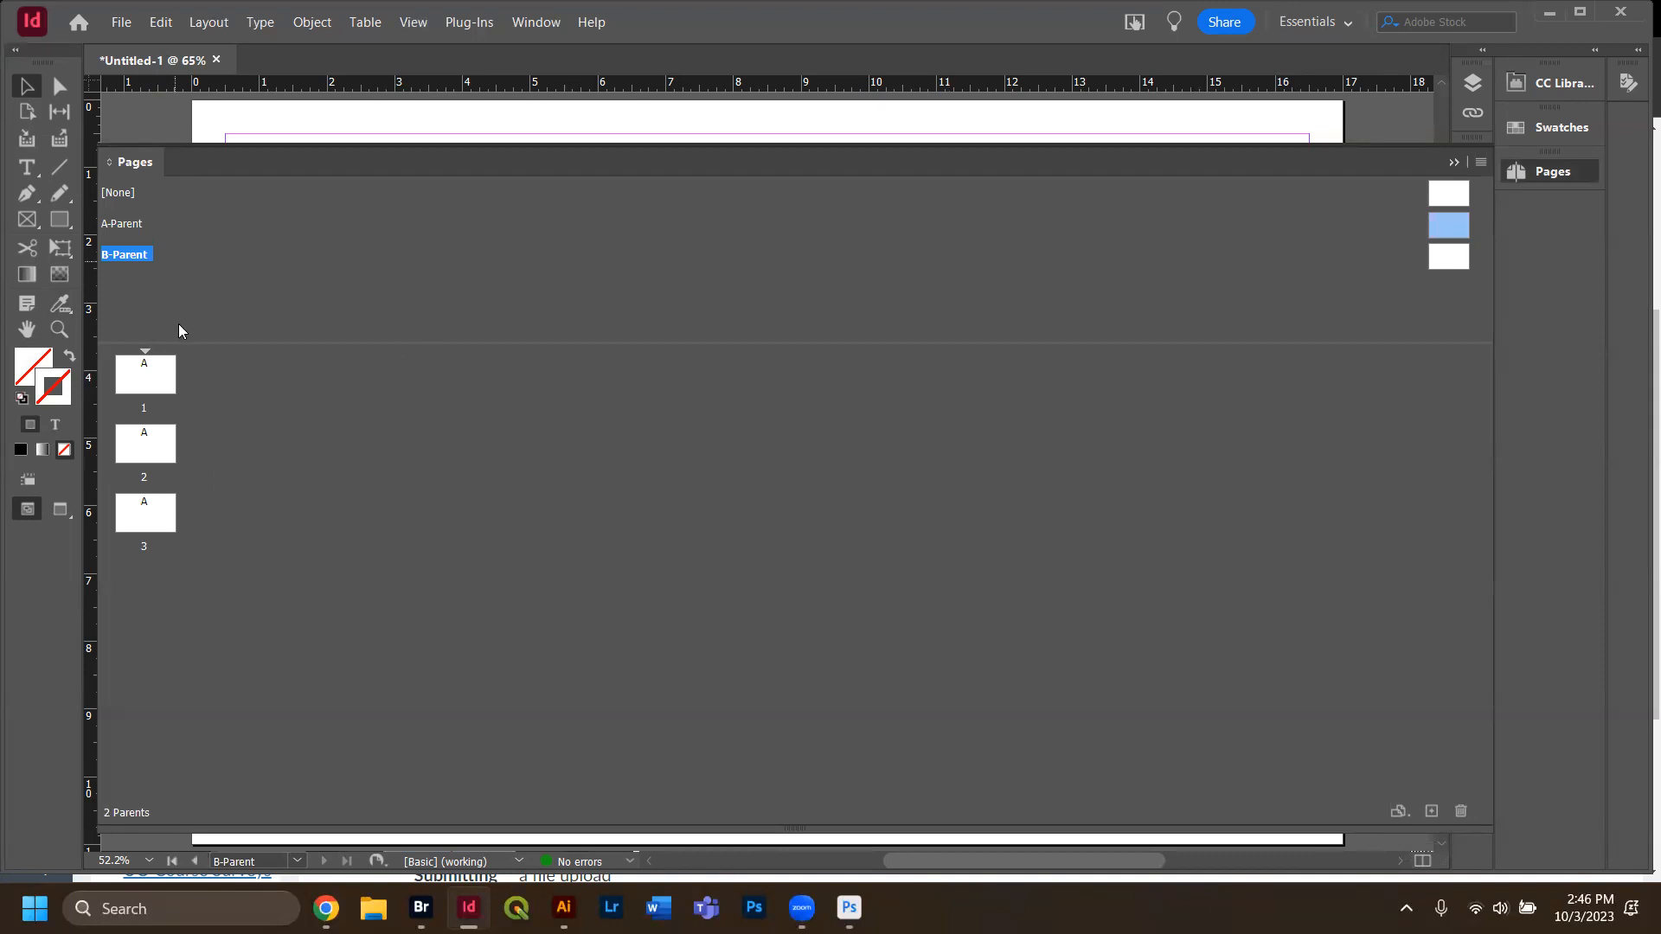
left_click(158, 368)
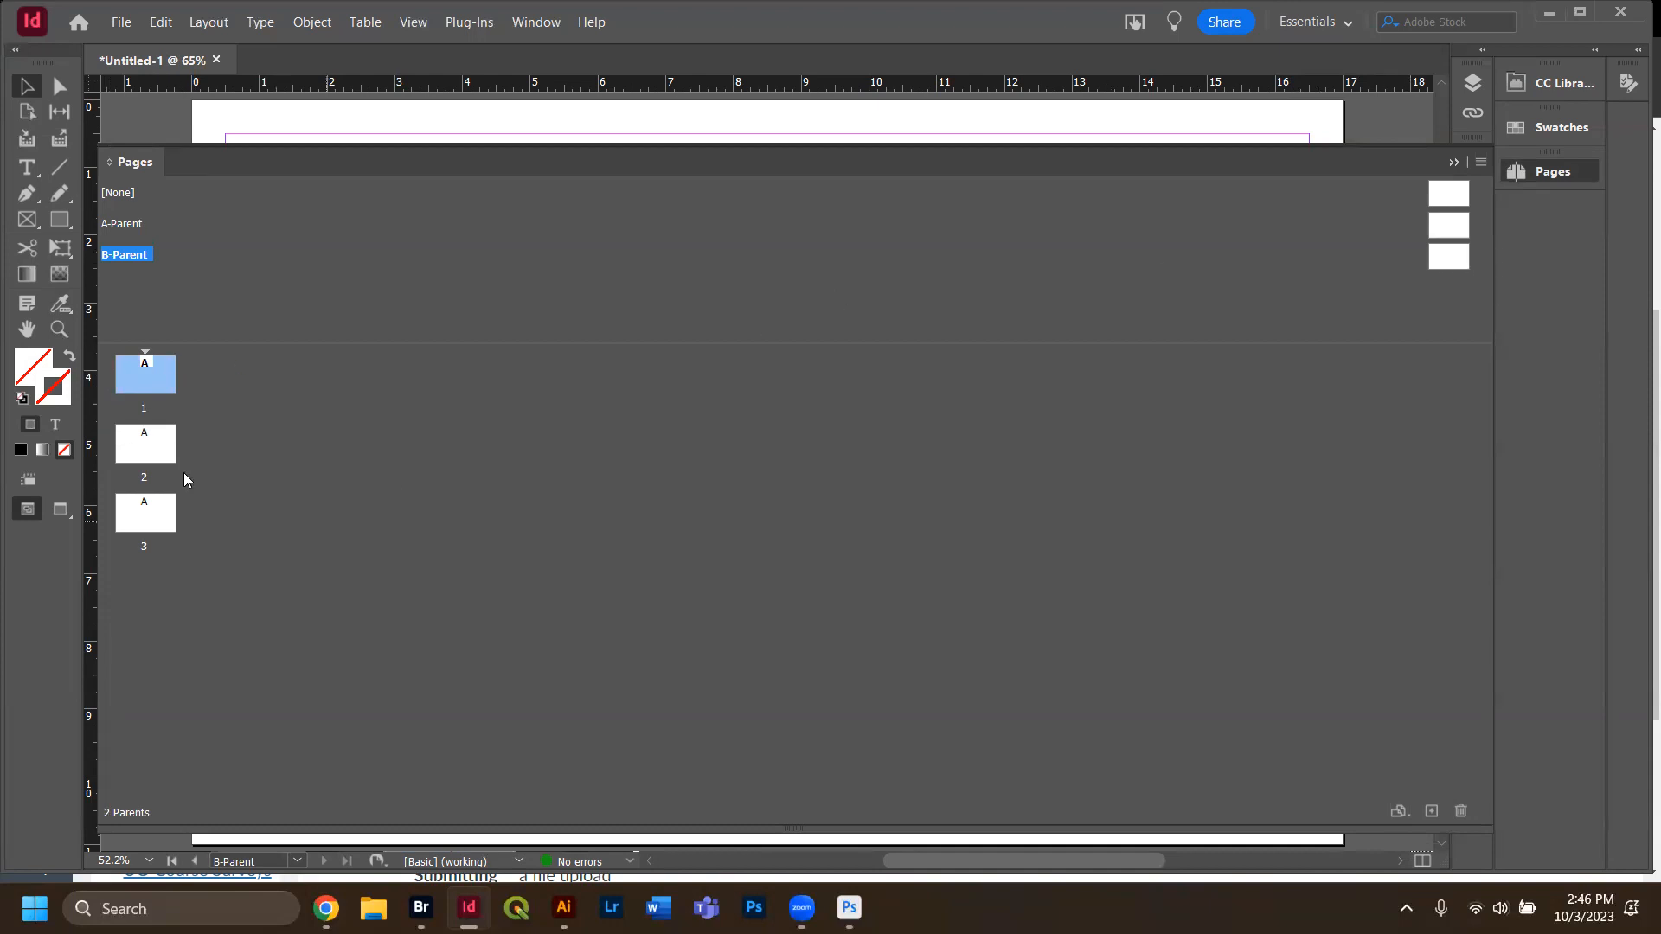
left_click(1452, 259)
left_click_drag(1449, 253, 147, 443)
left_click_drag(1458, 261, 164, 517)
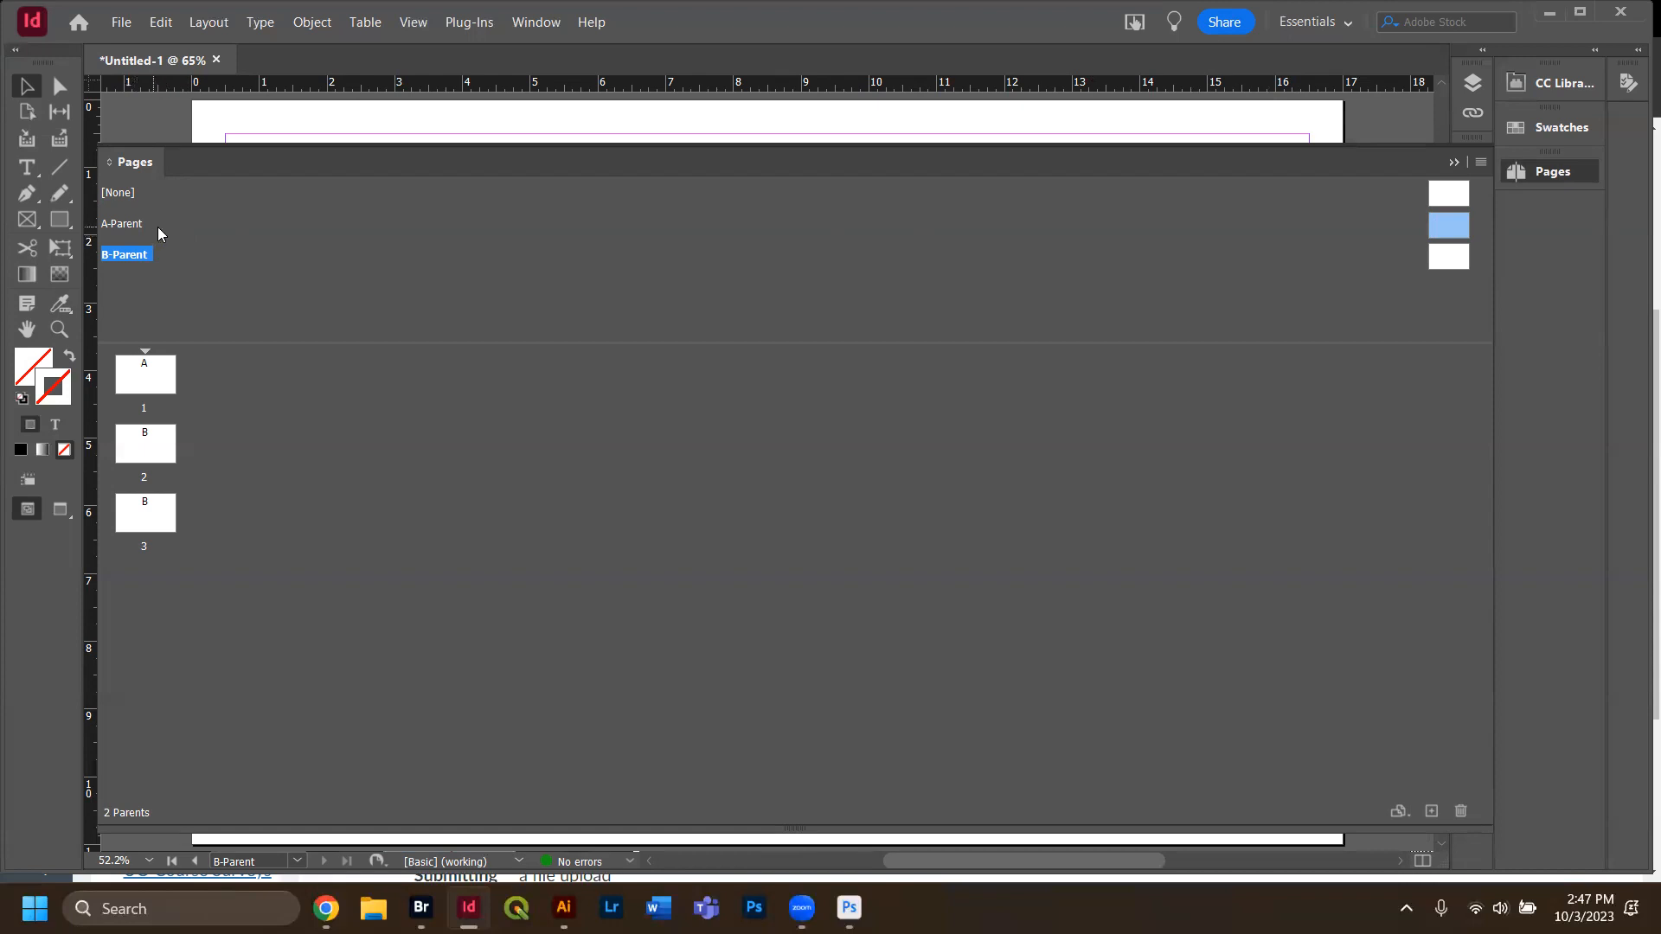
Open A-Parent for editing in the document window and check it in the page list.
double_click(1446, 226)
left_click(1453, 162)
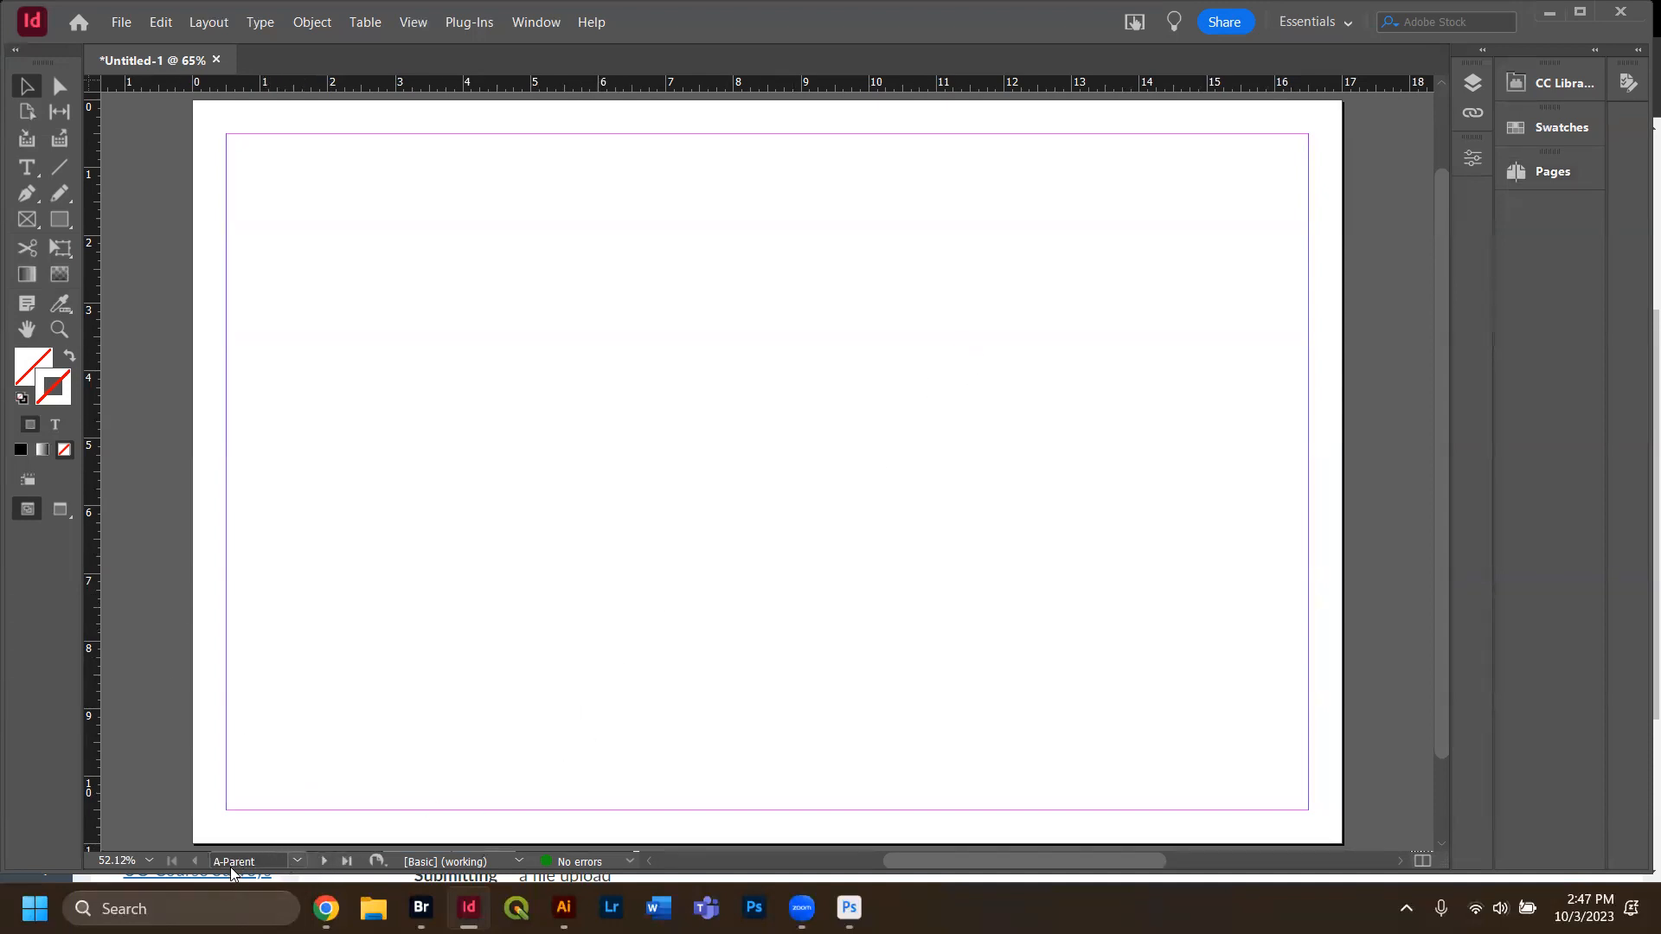
left_click(297, 861)
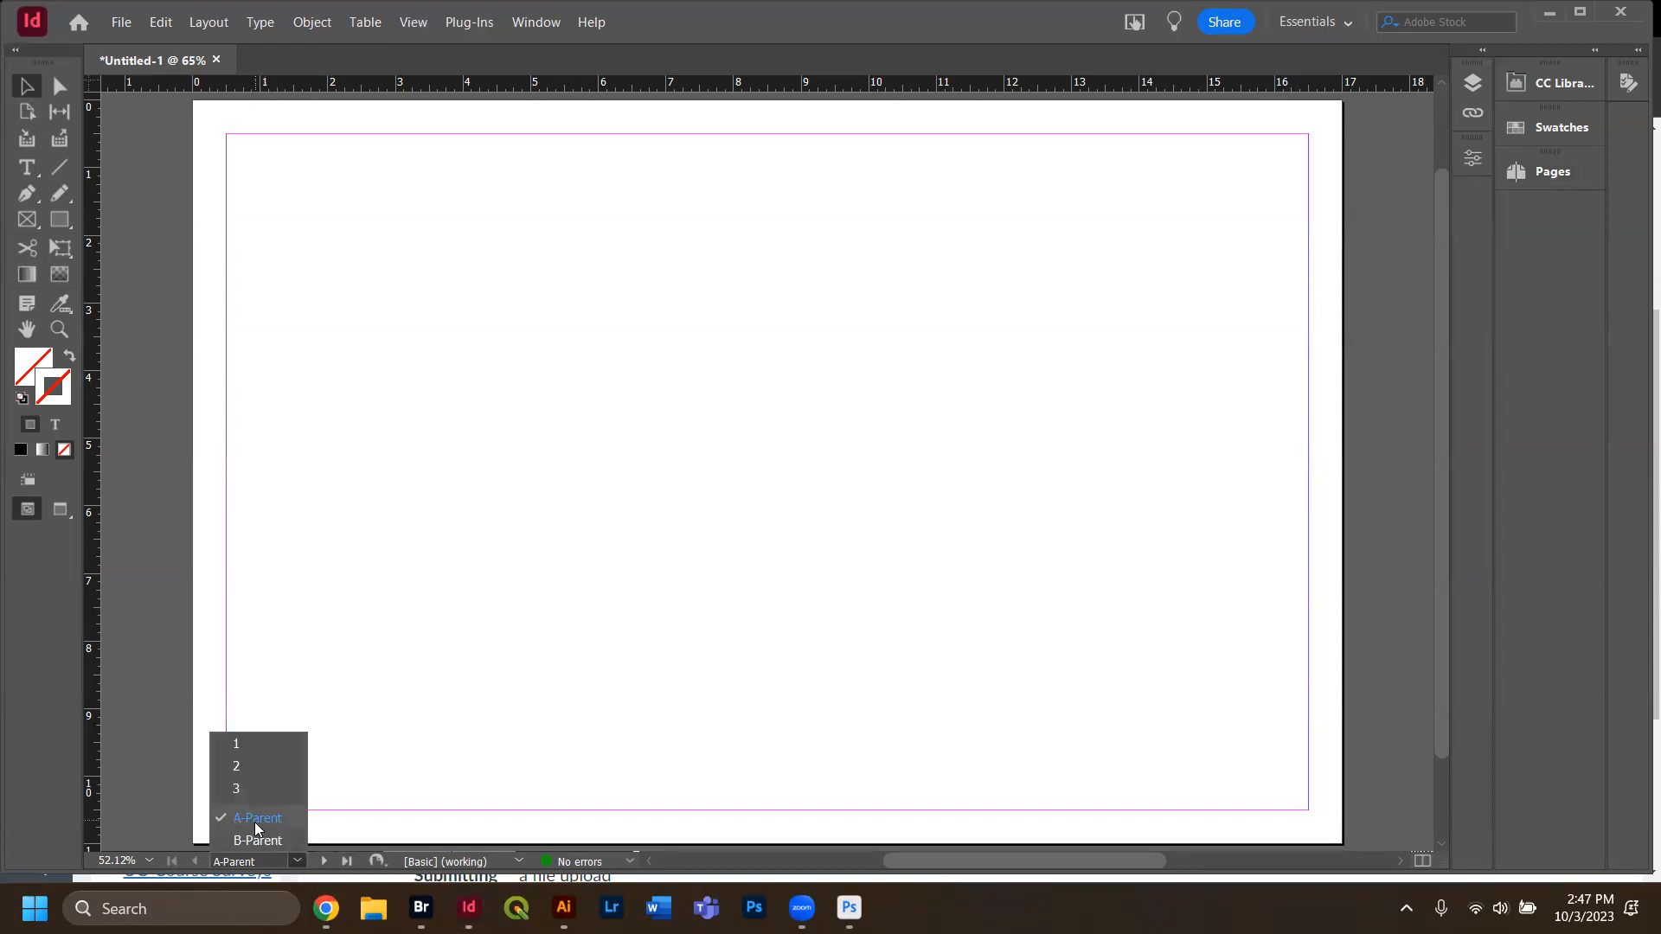
left_click(511, 666)
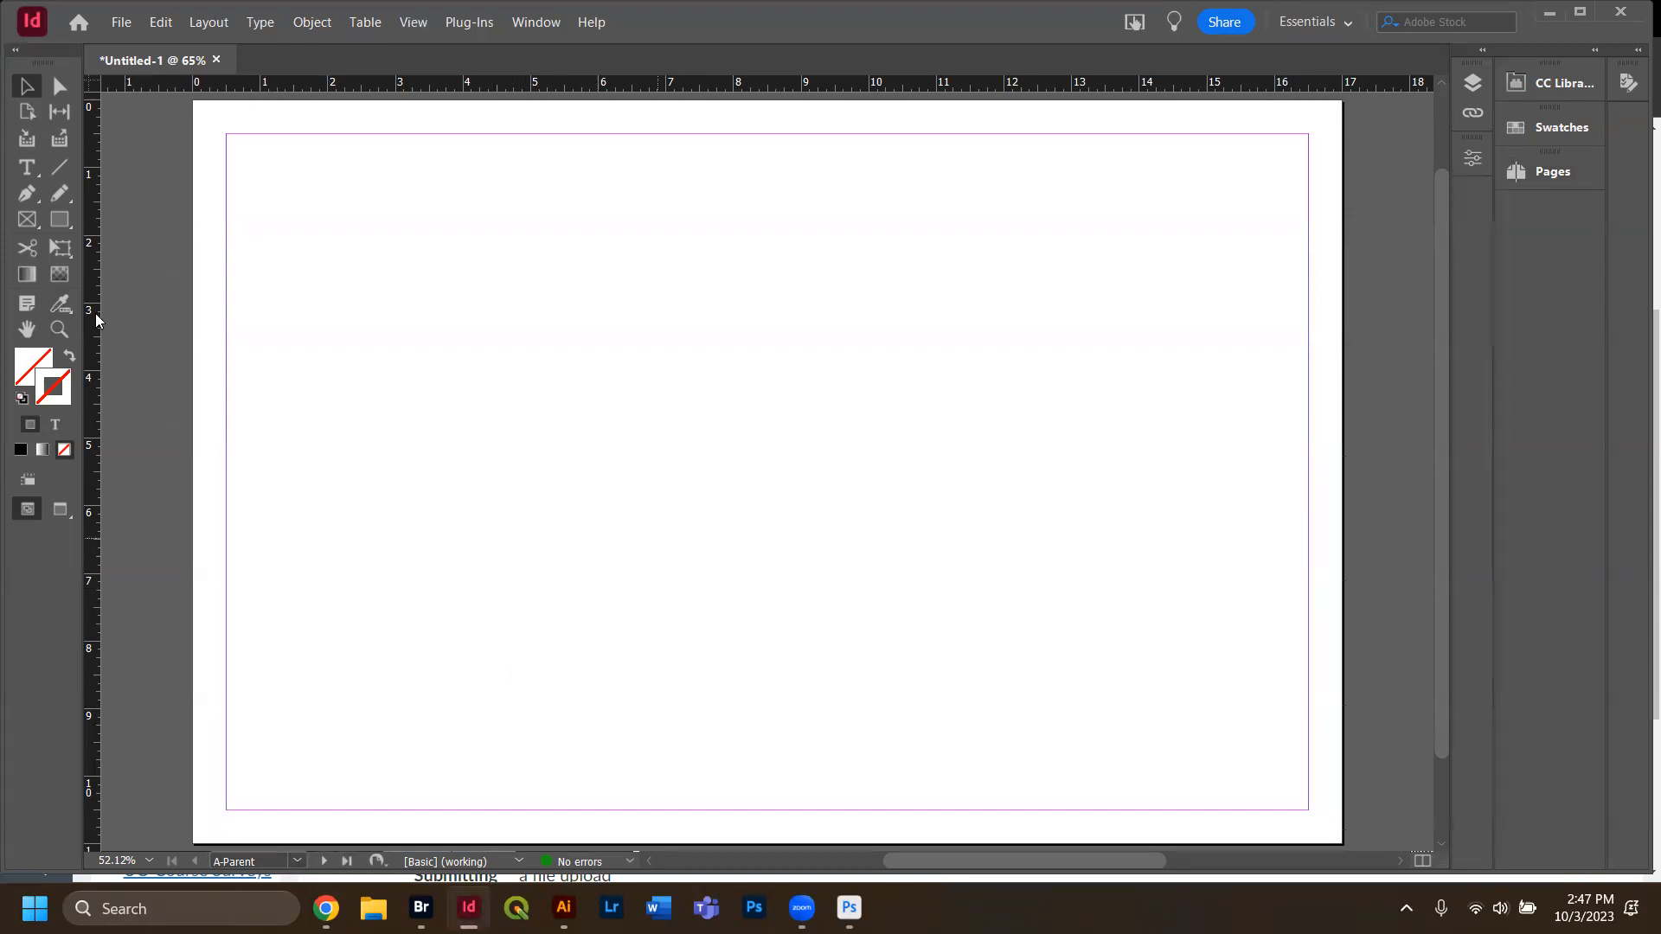
Draw a text frame about 6.7 x 4.2 in near the centre of A-Parent and paste the copied assignment lines into it.
left_click(27, 167)
left_click_drag(519, 342, 972, 628)
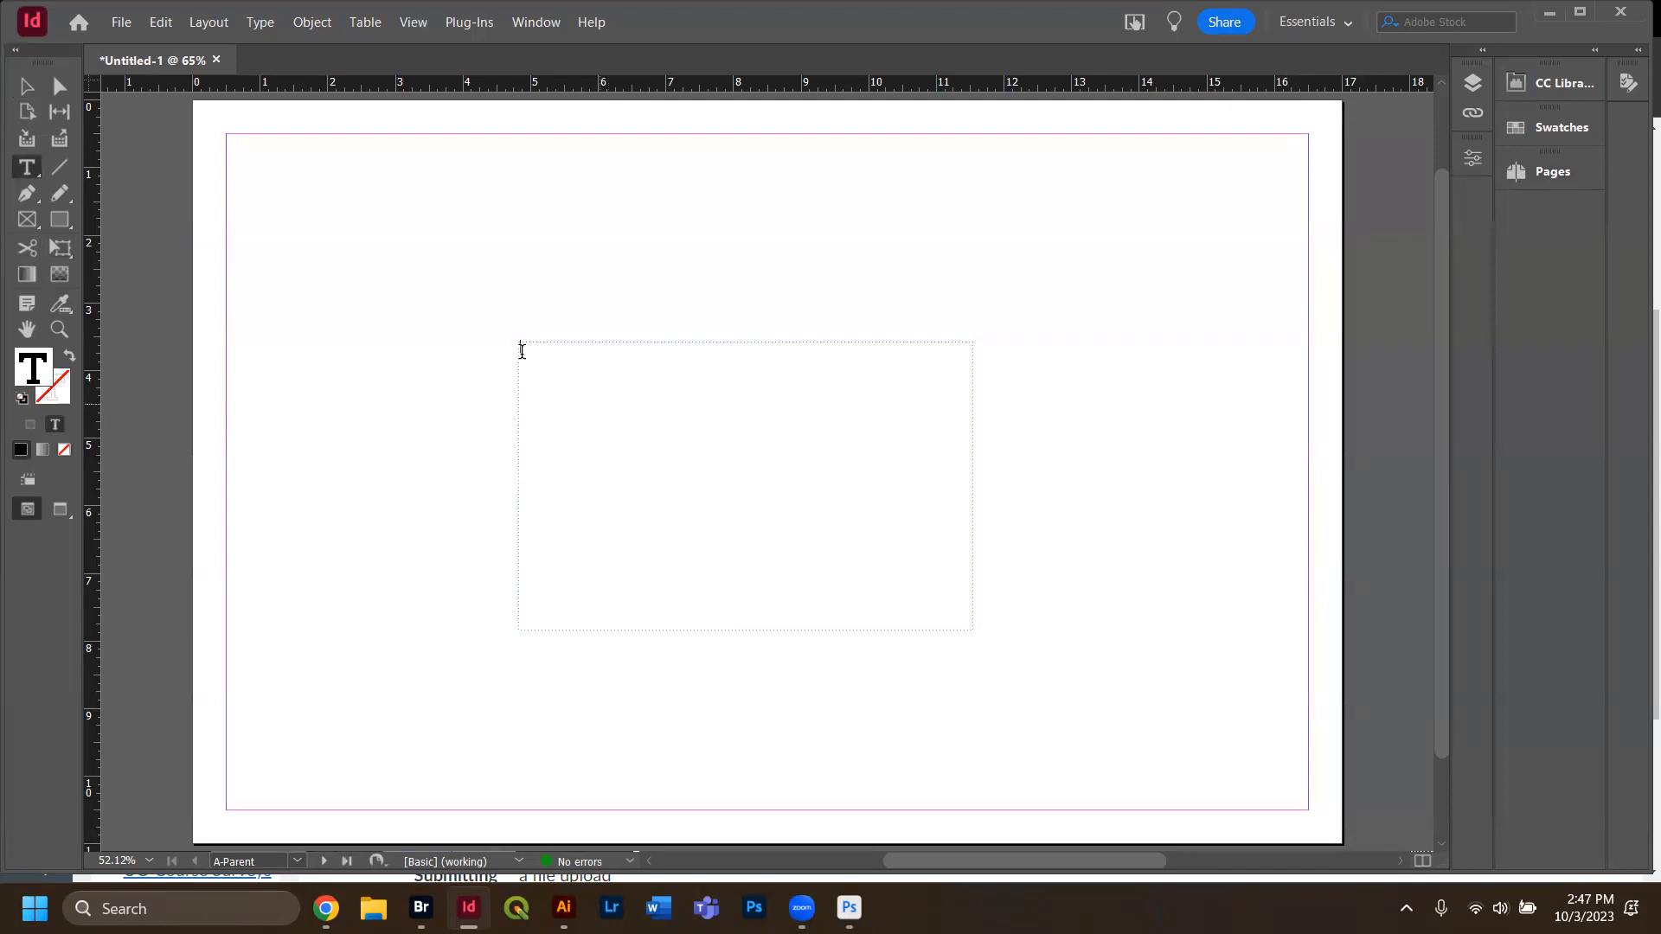
key("Escape")
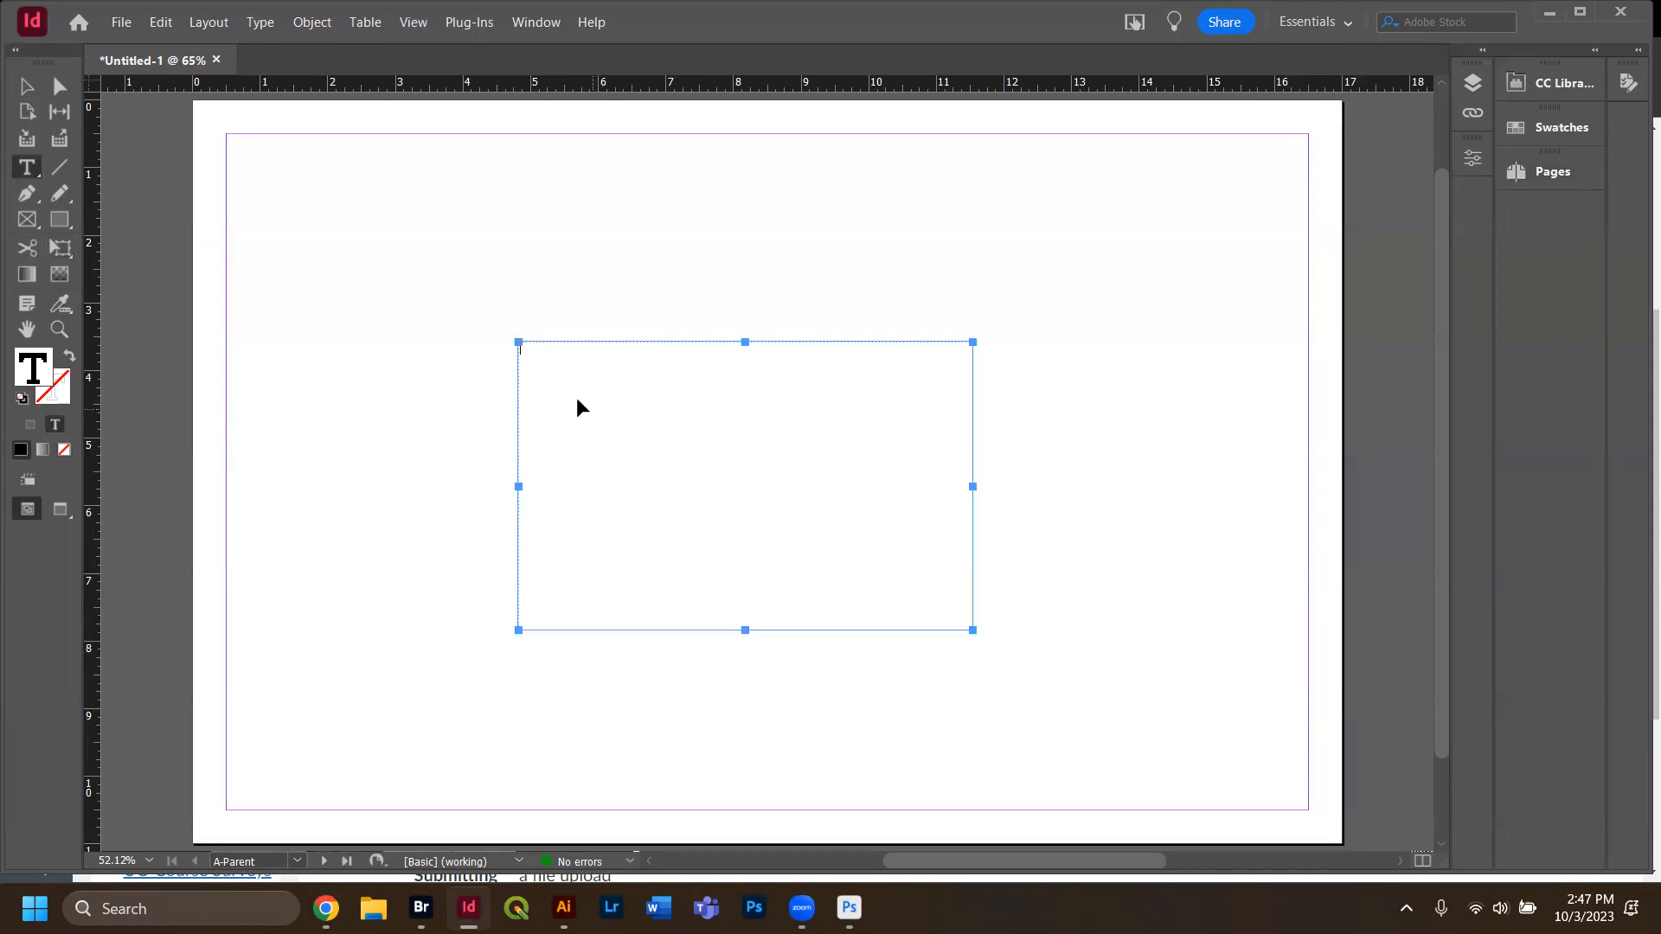
left_click(676, 423)
key("ctrl+v")
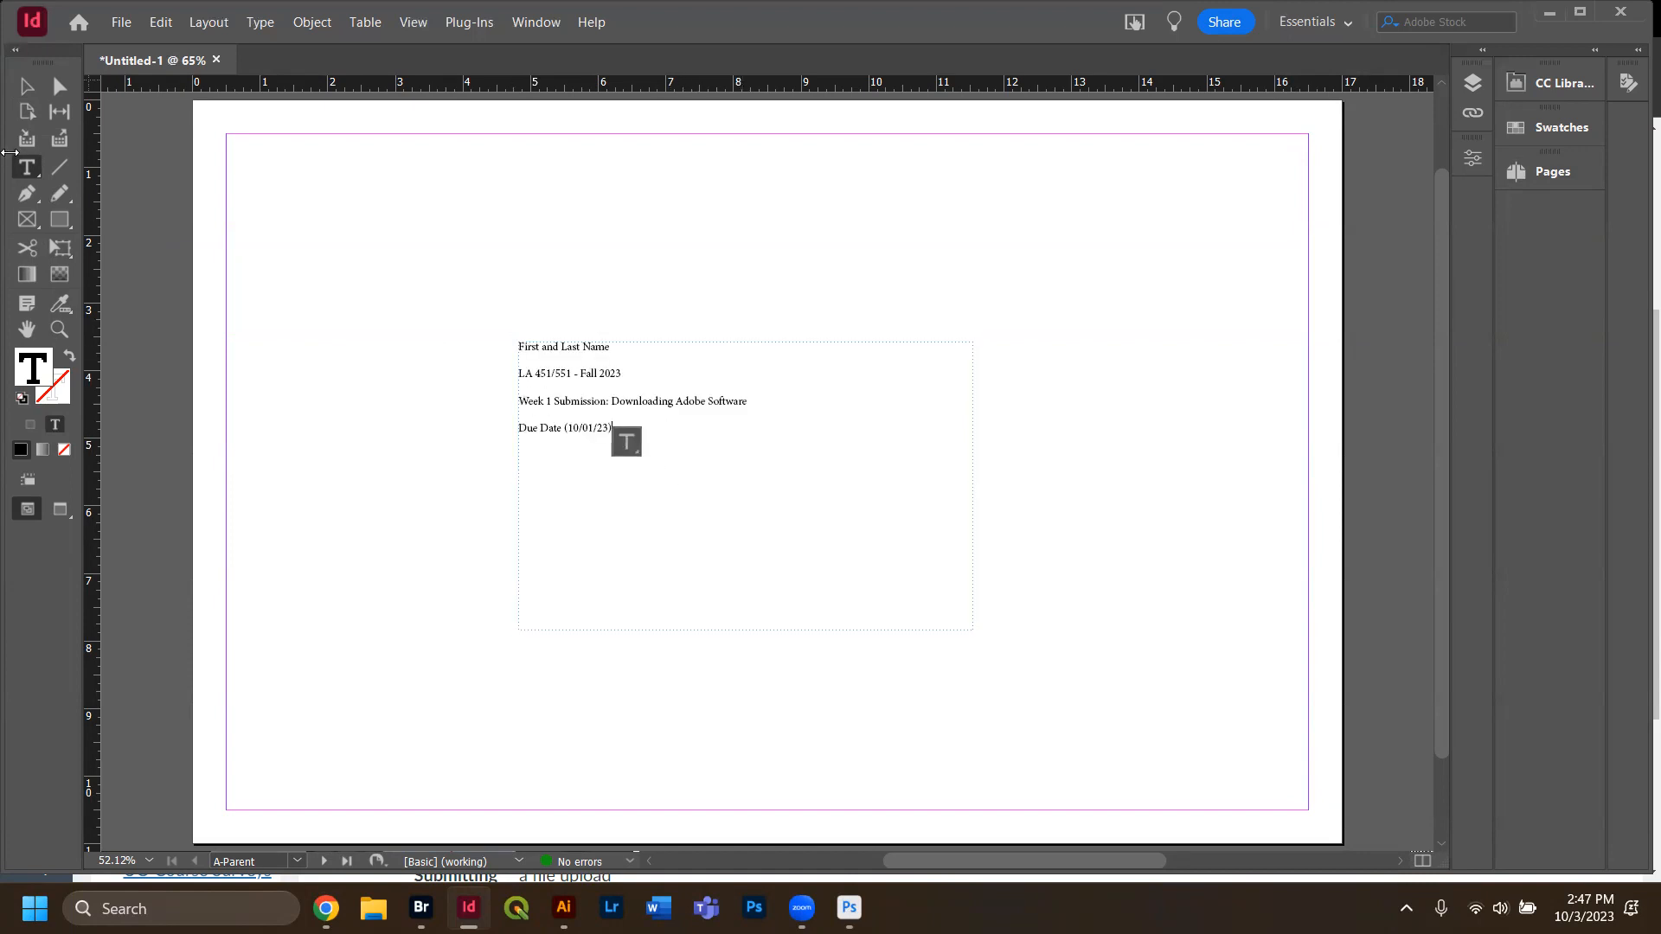
Move the title text frame to the upper-left corner of the margins and set its font to Bookmania Regular.
left_click(27, 85)
left_click_drag(547, 404, 255, 195)
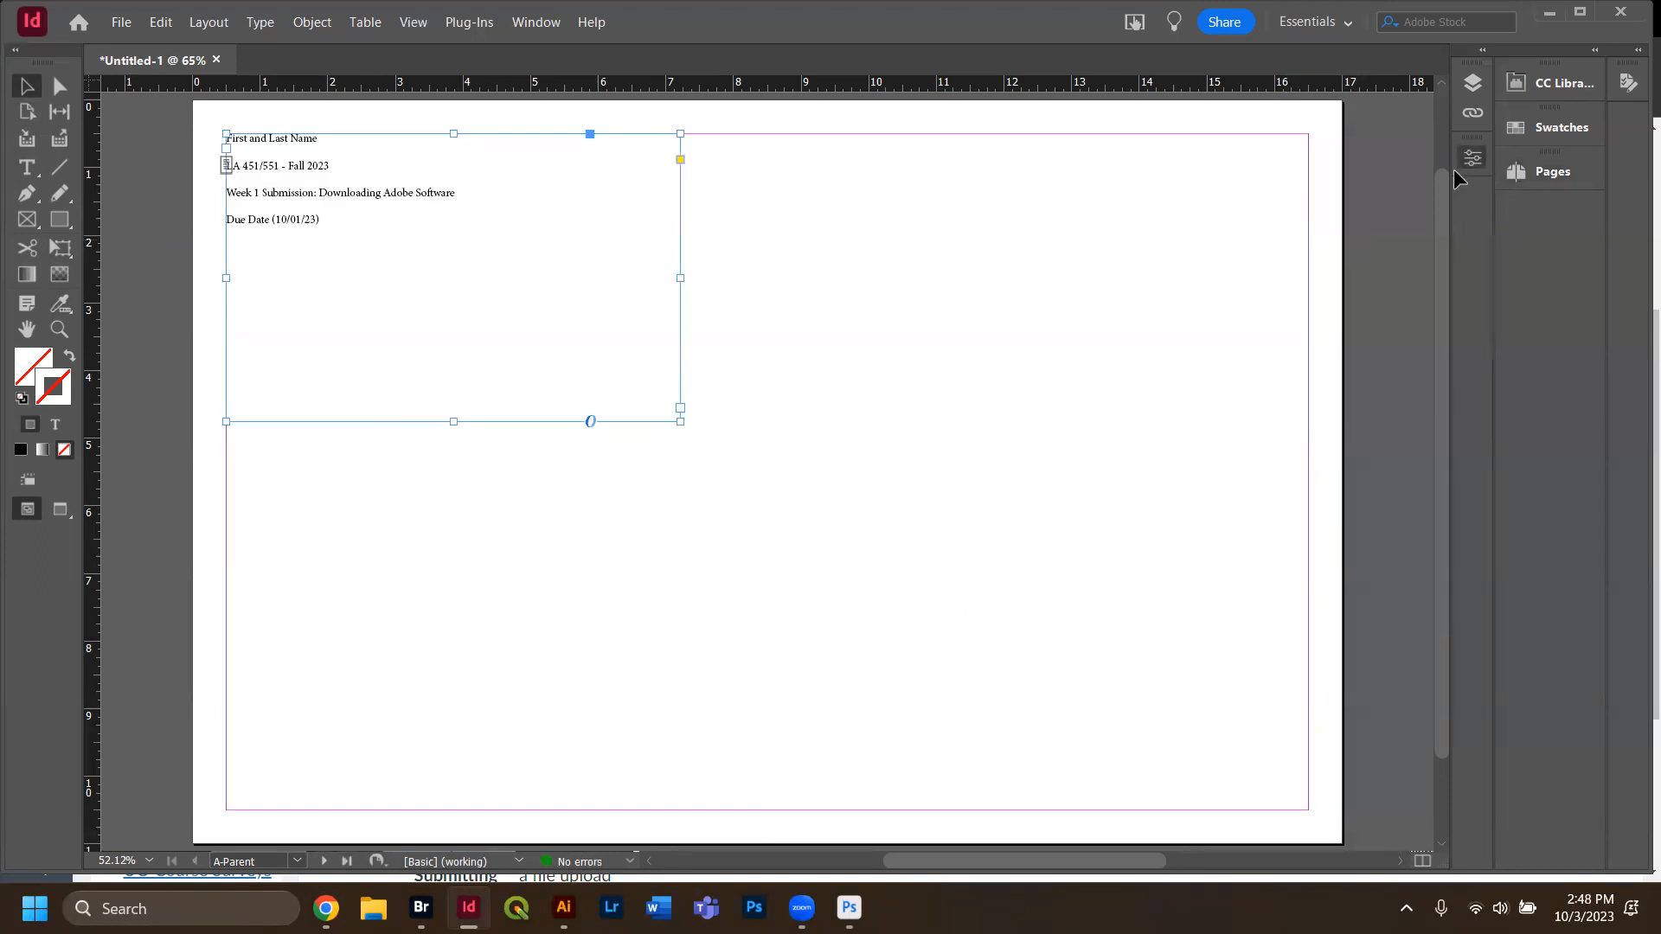
left_click(1473, 161)
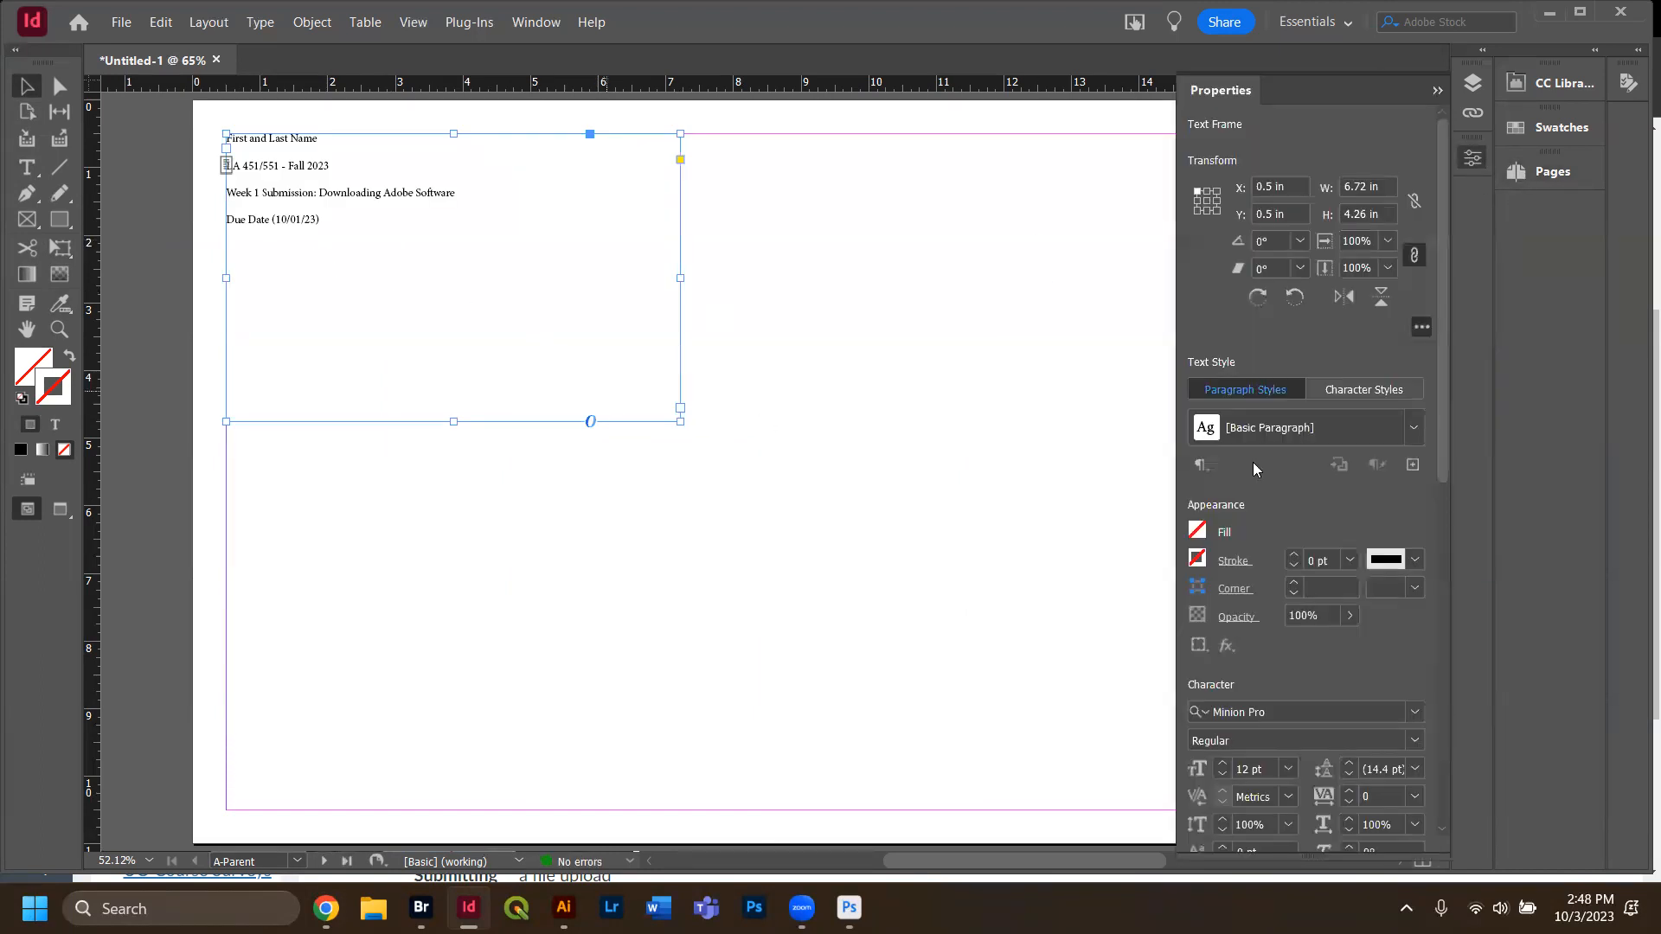
left_click(1413, 711)
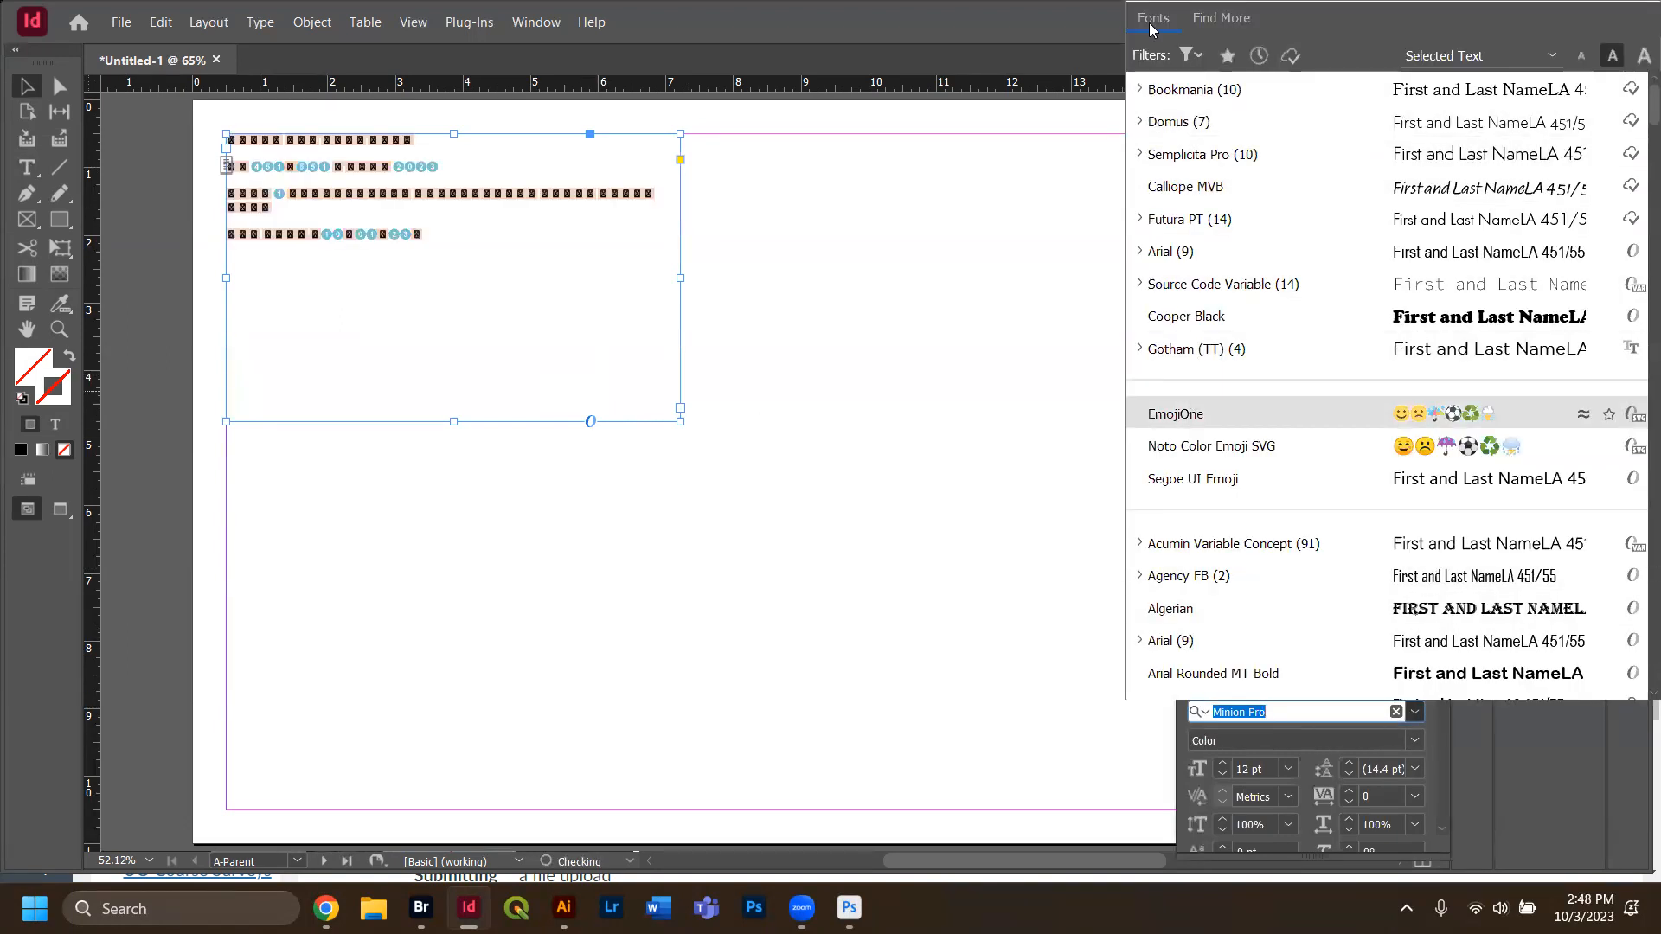
left_click(1139, 89)
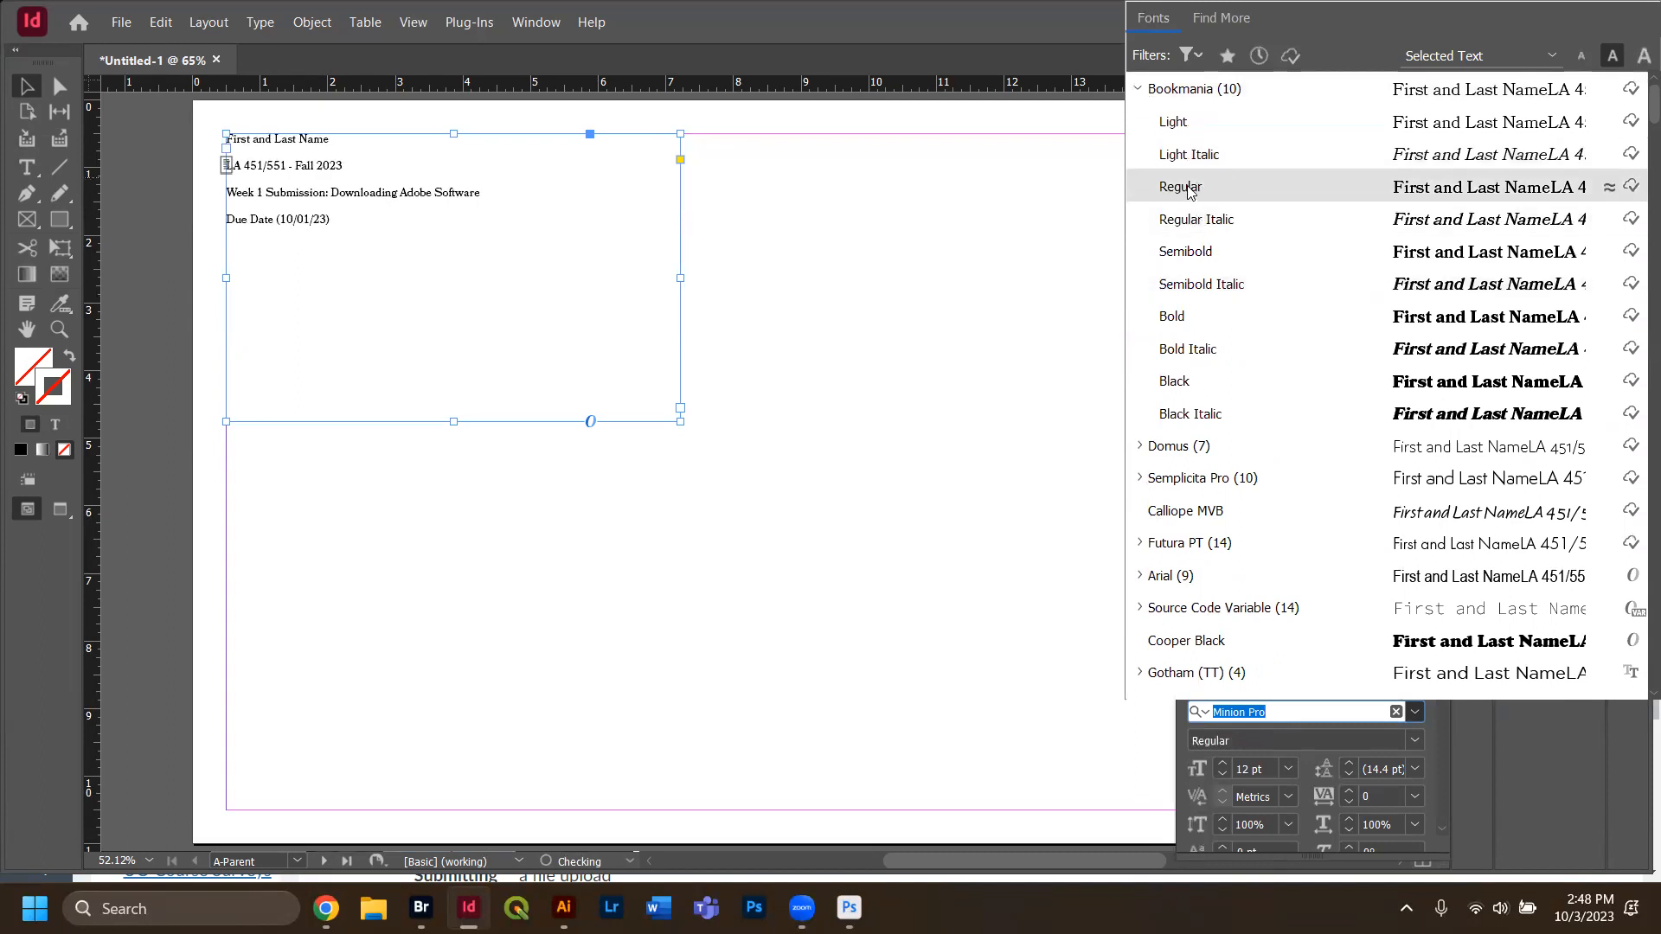
left_click(1183, 187)
Replace the "First and Last Name" placeholder line with the student's full name.
left_click_drag(313, 159, 314, 162)
double_click(313, 162)
triple_click(283, 140)
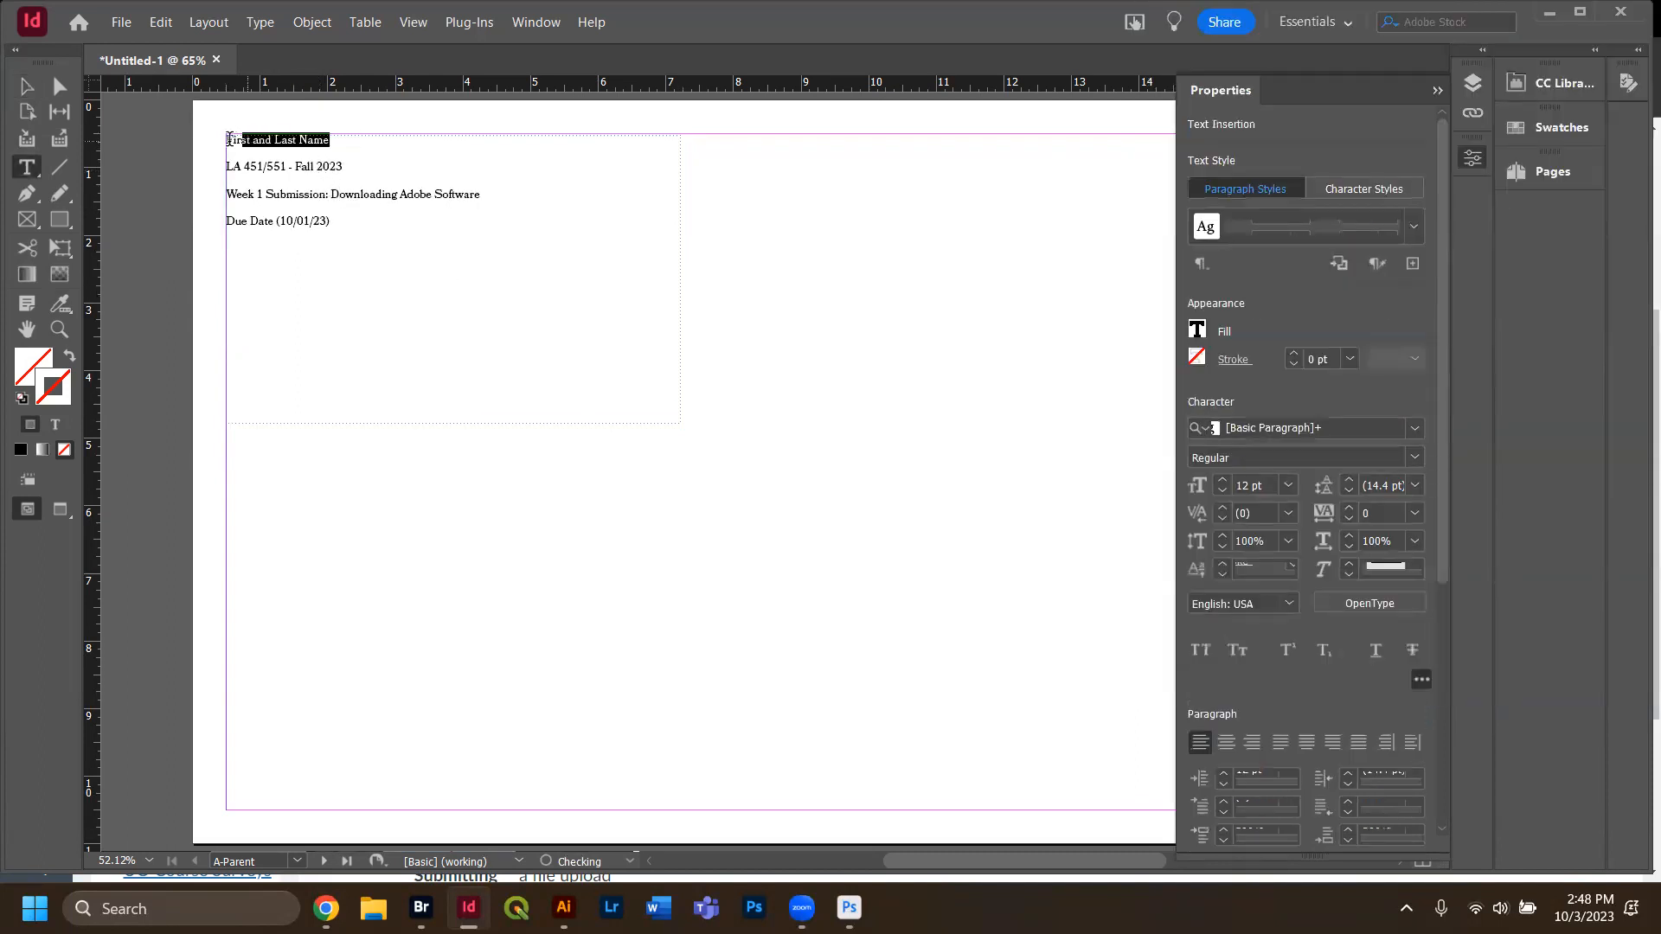
type("Ian Vierck")
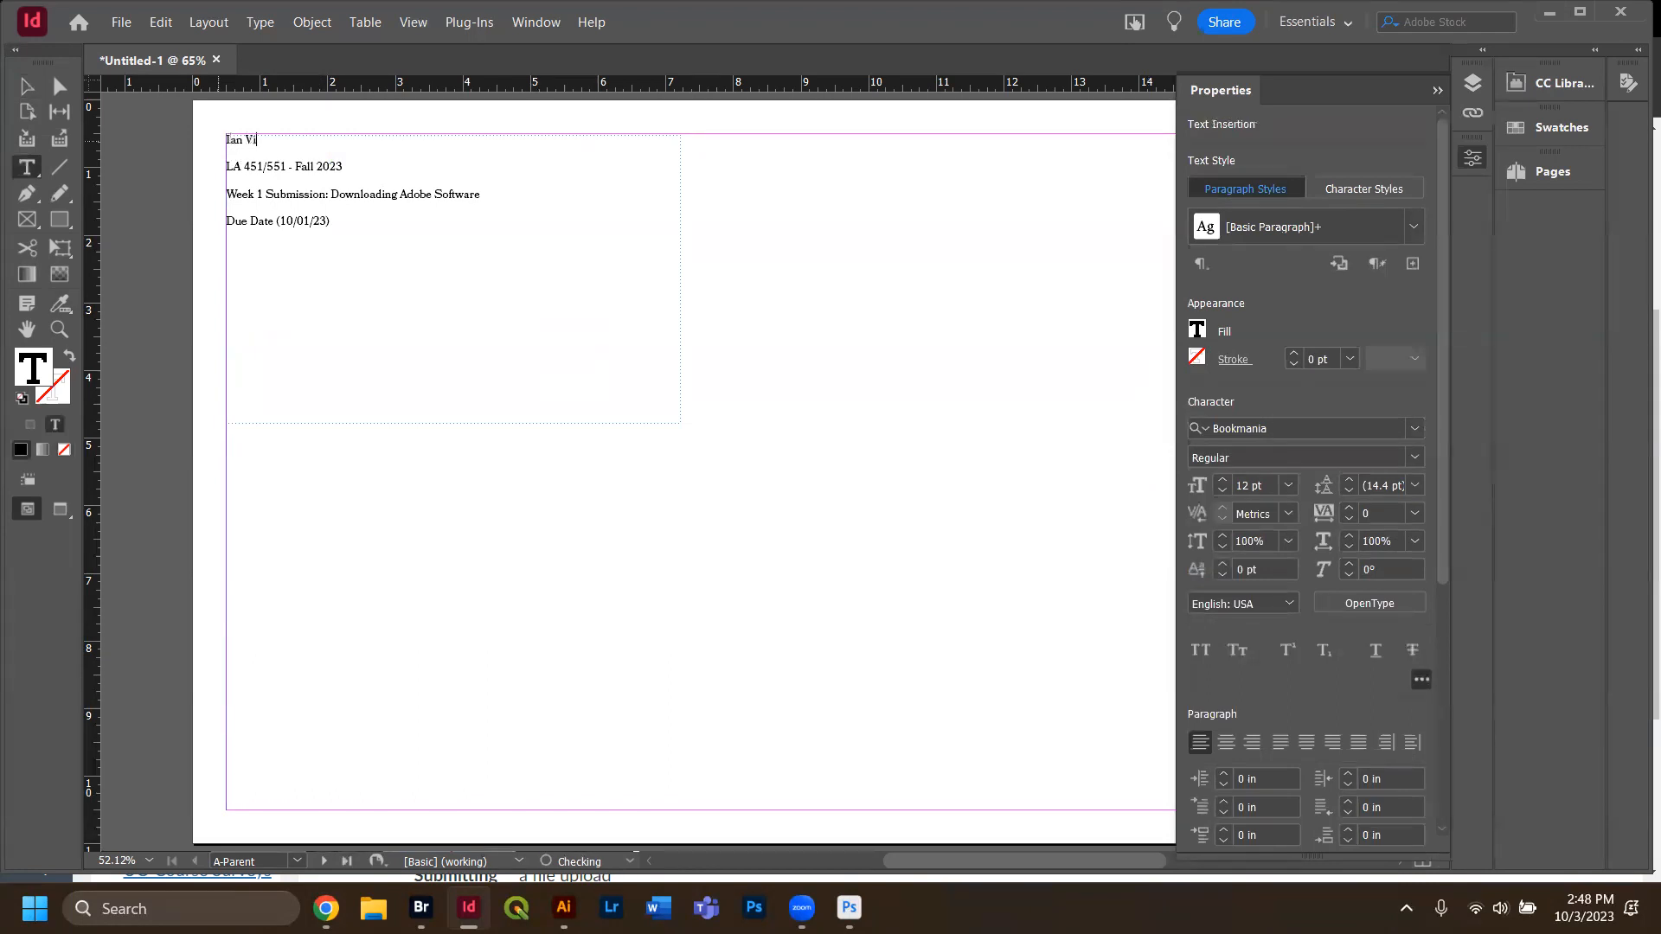
Change the assignment line to Week 2 and remove ": Downloading Adobe Software" after "Submission".
left_click(274, 200)
key("BackSpace")
type("2")
left_click(549, 189)
mouse_move(347, 195)
left_mouse_down()
mouse_move(289, 196)
mouse_move(334, 194)
left_mouse_up()
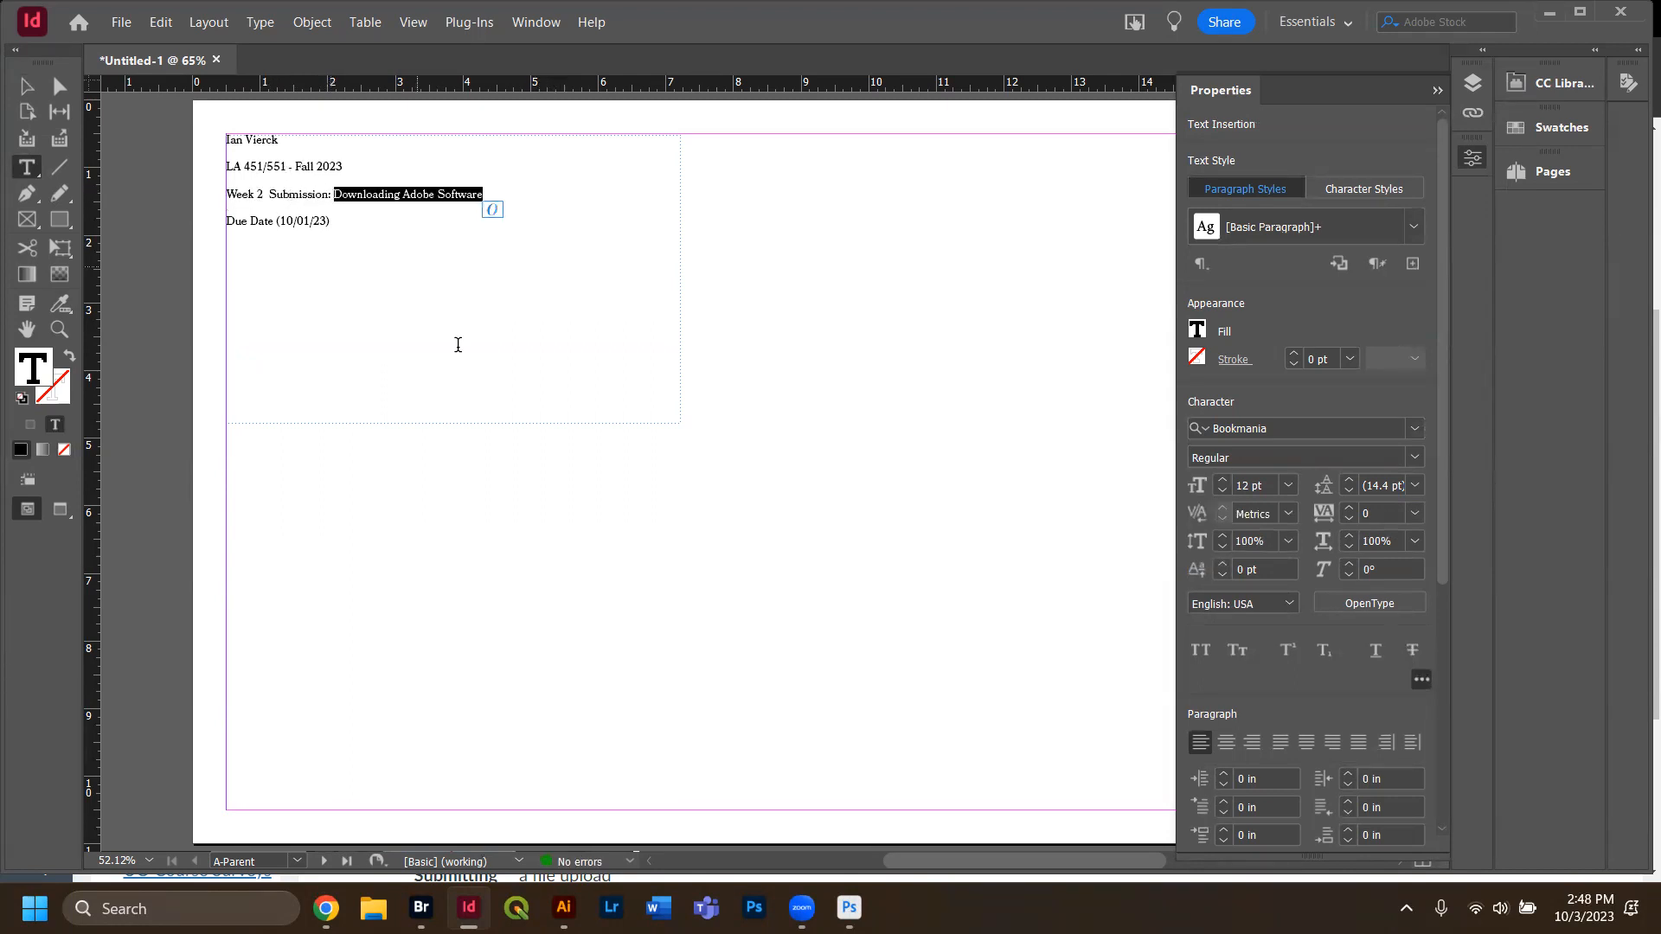
key("BackSpace")
key("BackSpace")
key("BackSpace")
Change the due date line to 10/05/23 and finish editing the title text.
left_click(361, 309)
key("BackSpace")
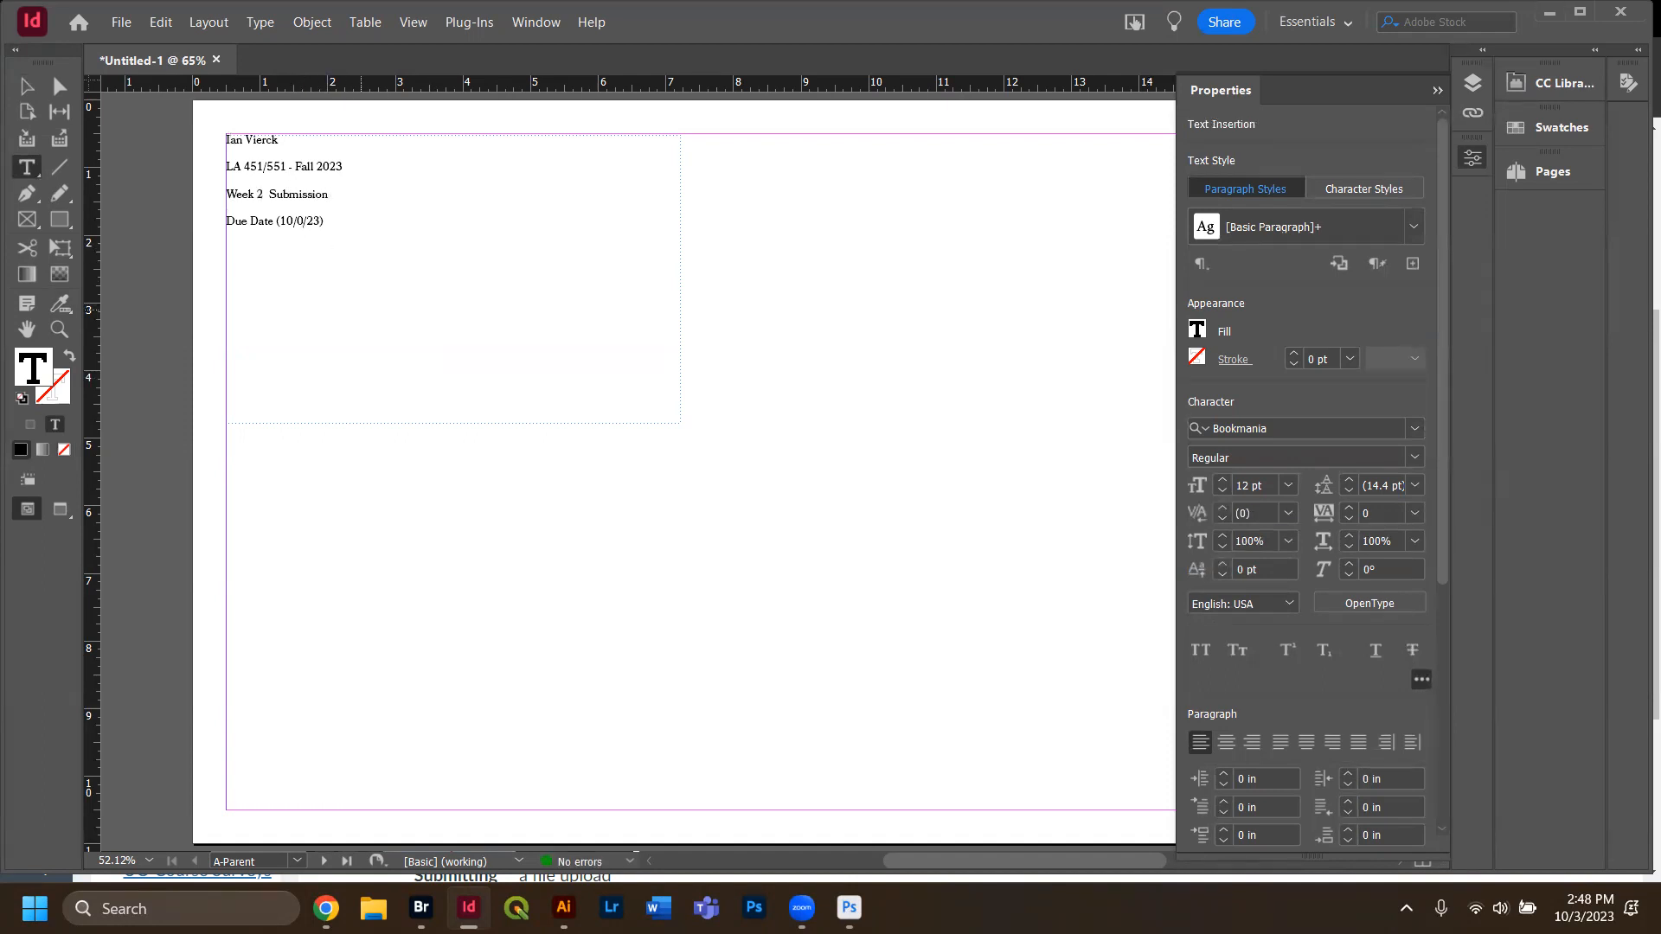
type("5")
key("Escape")
left_click(938, 367)
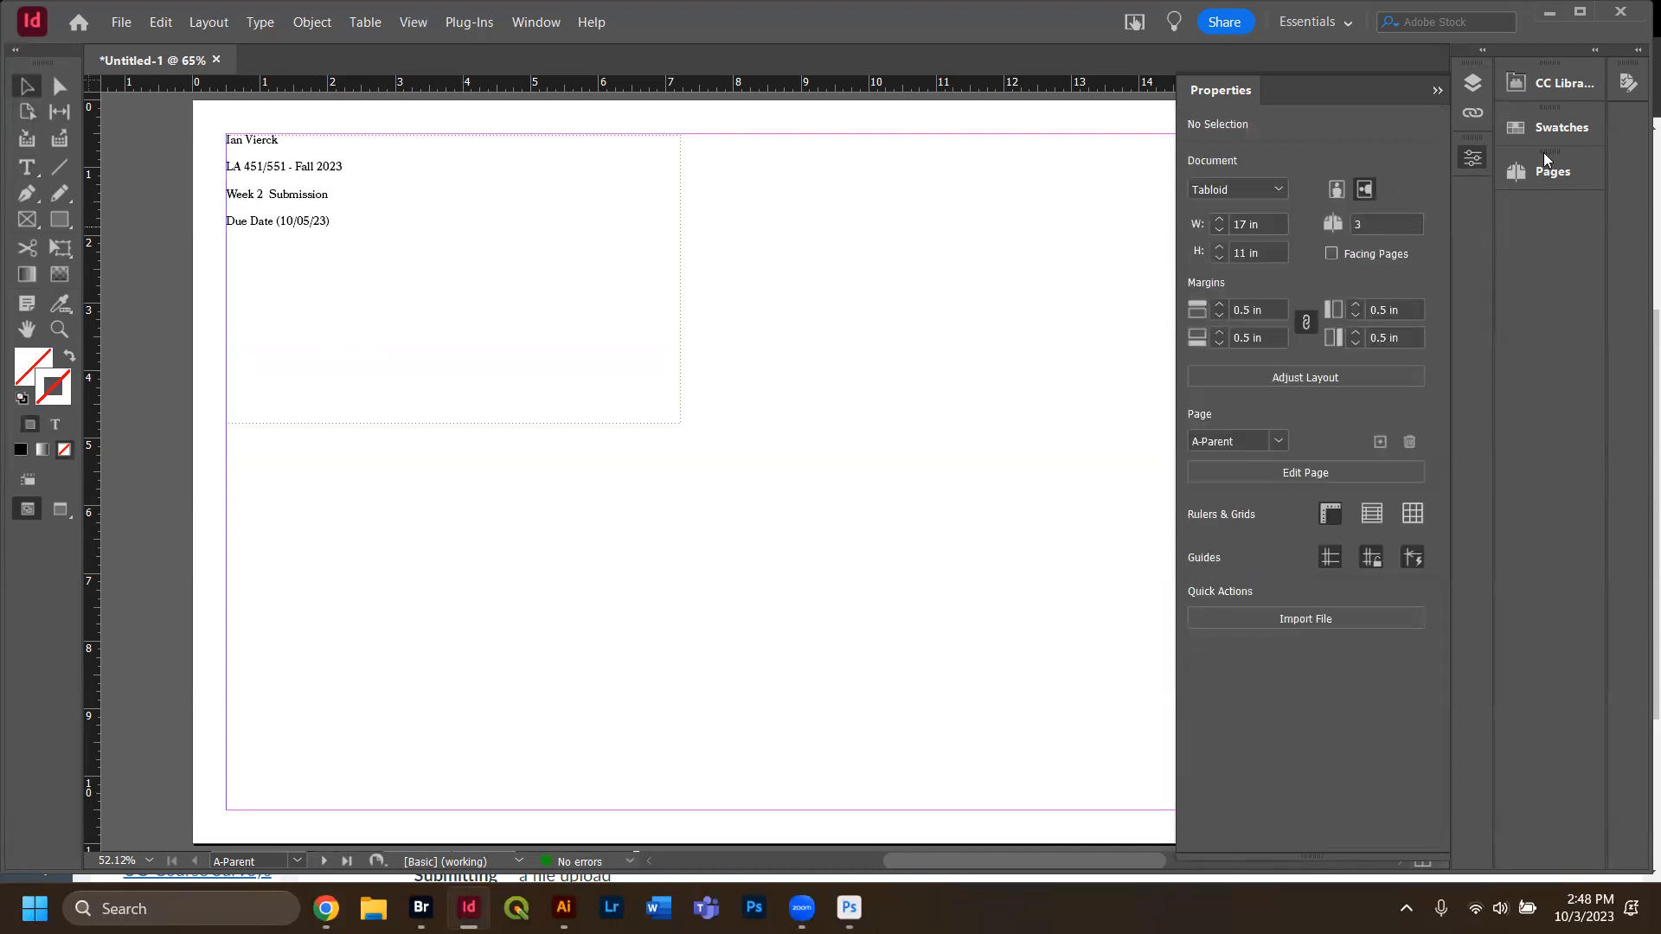
left_click(1436, 90)
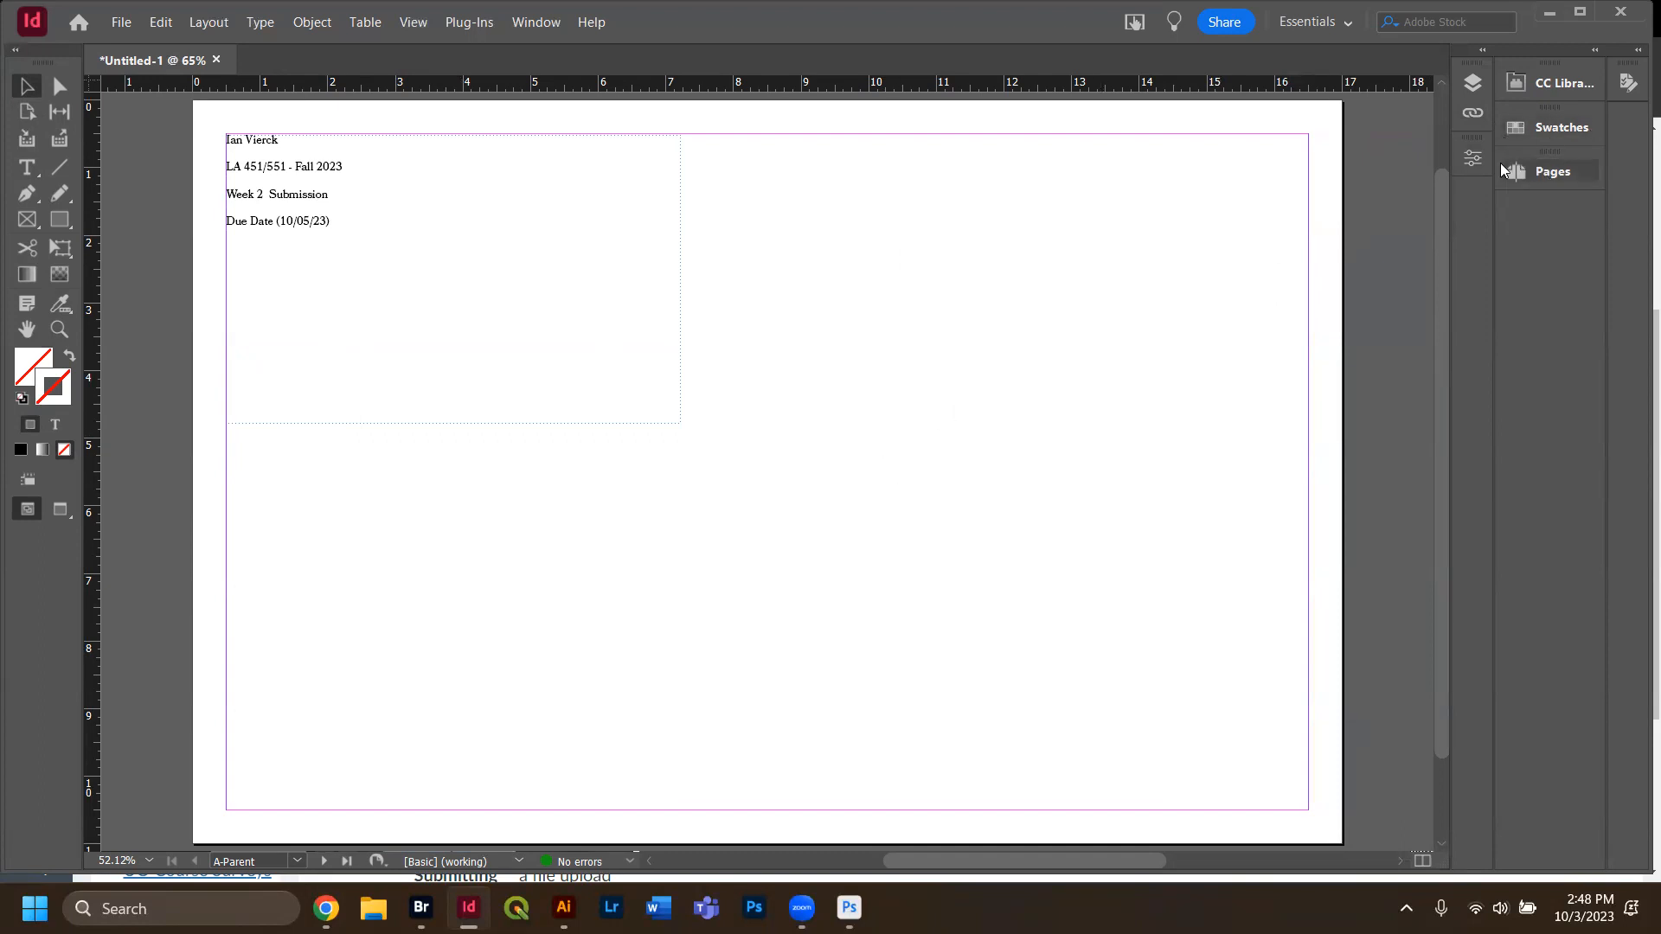
Switch to the B-Parent page and check which parent is applied to each document page.
left_click(291, 856)
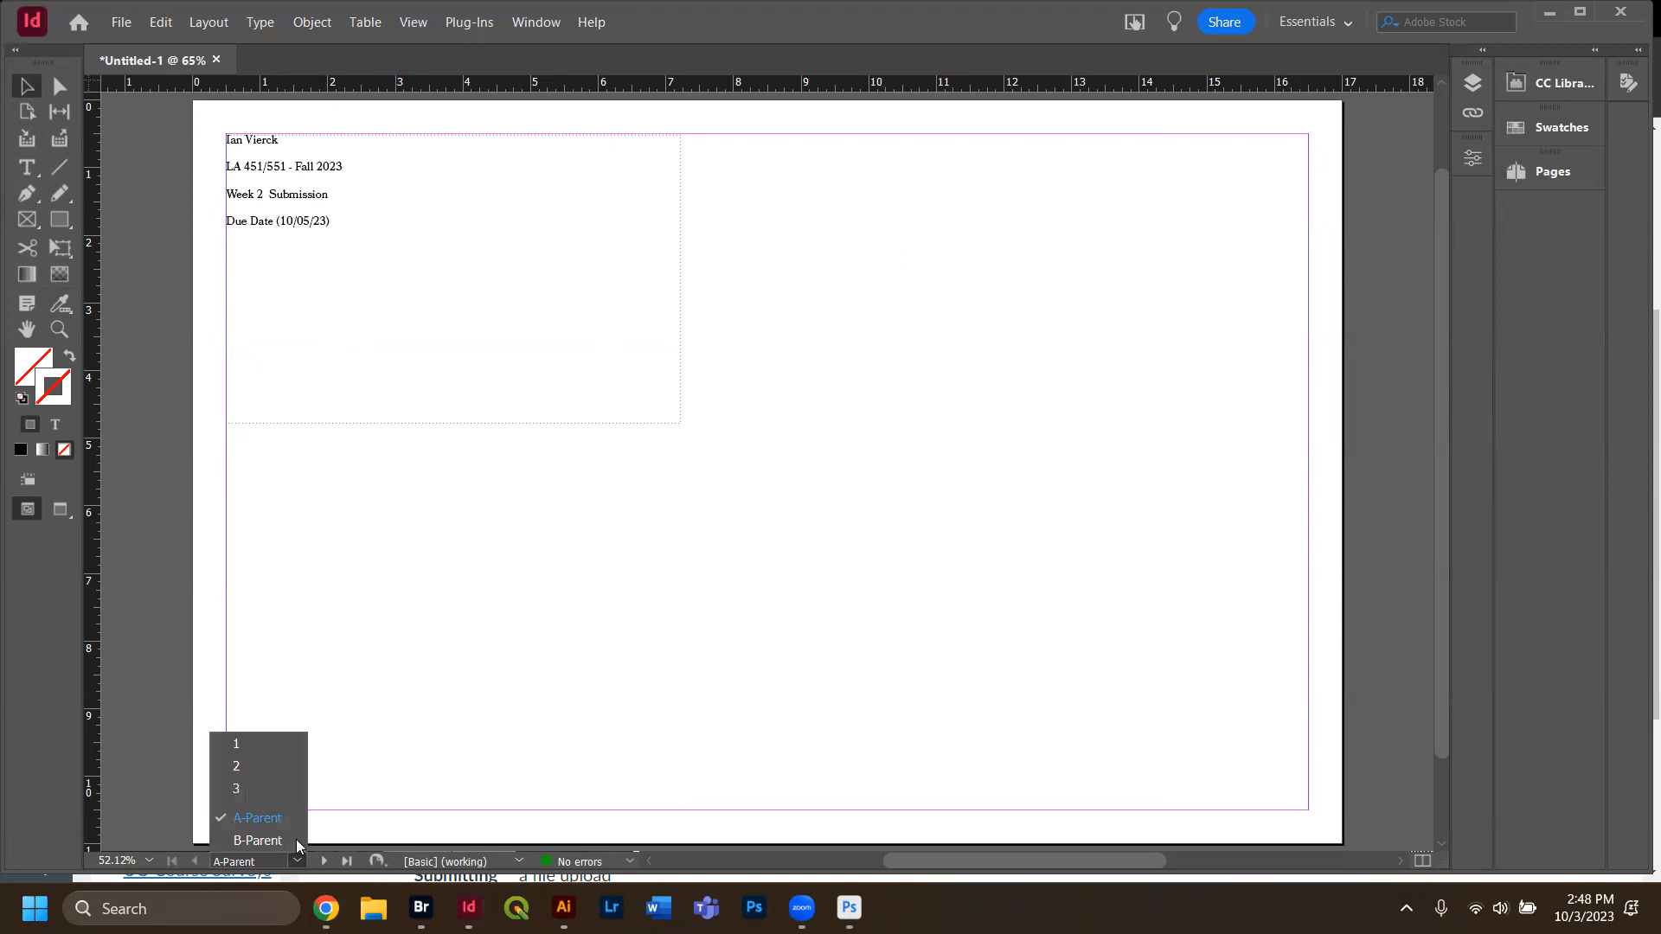
left_click(273, 841)
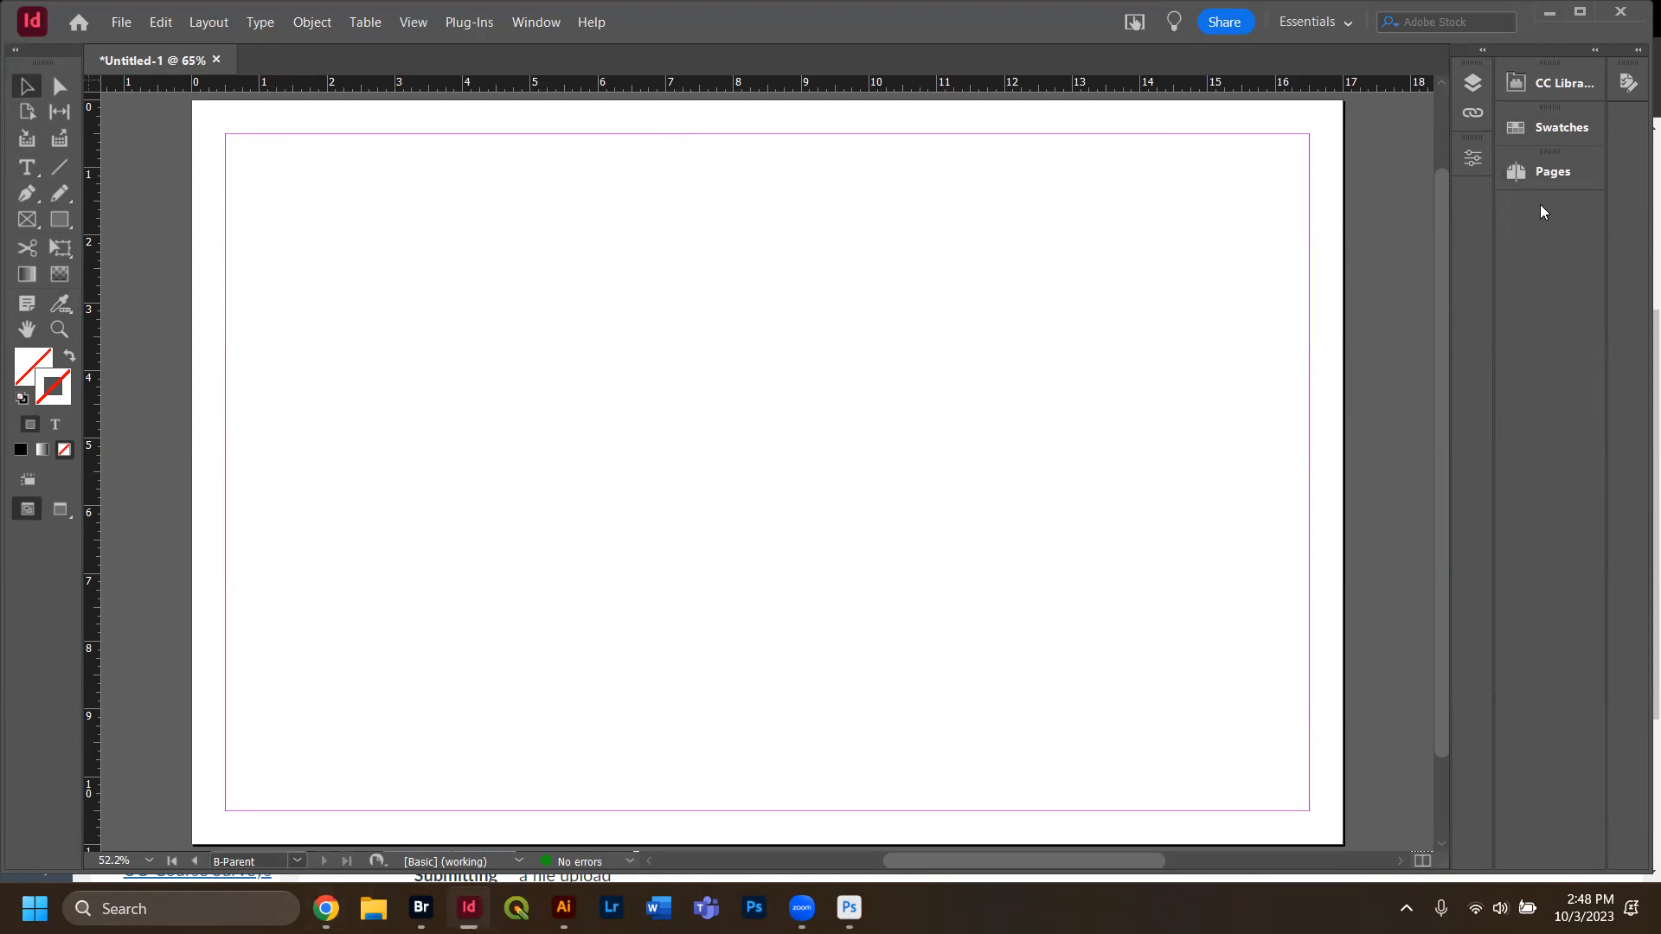
left_click(1539, 176)
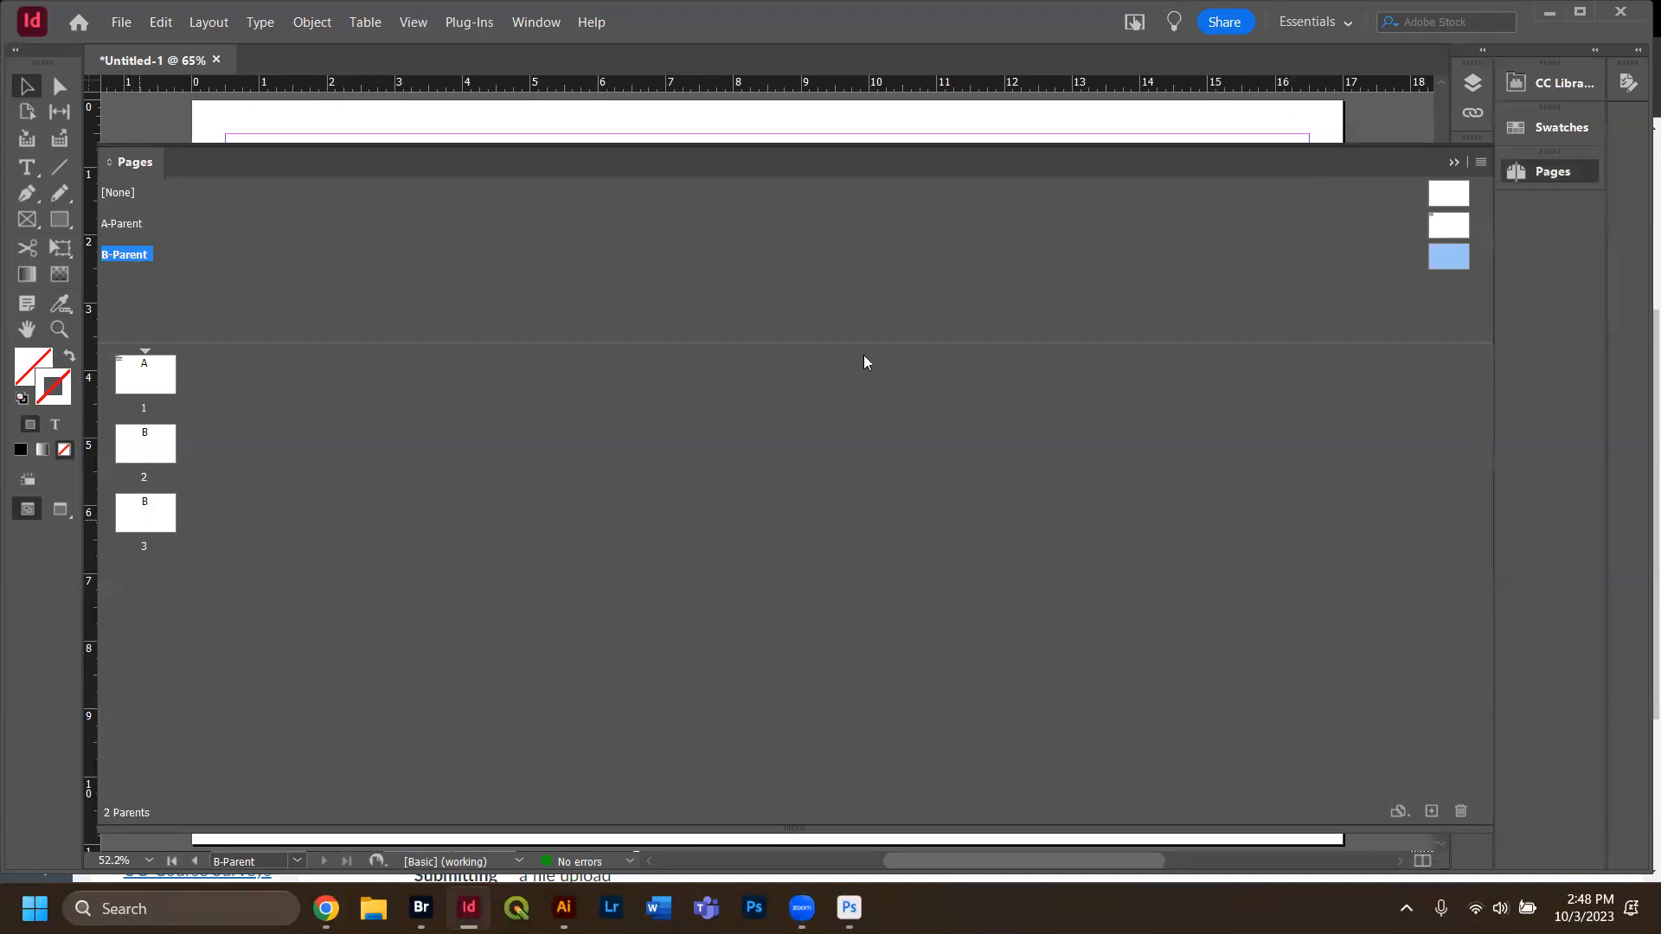
left_click(1453, 162)
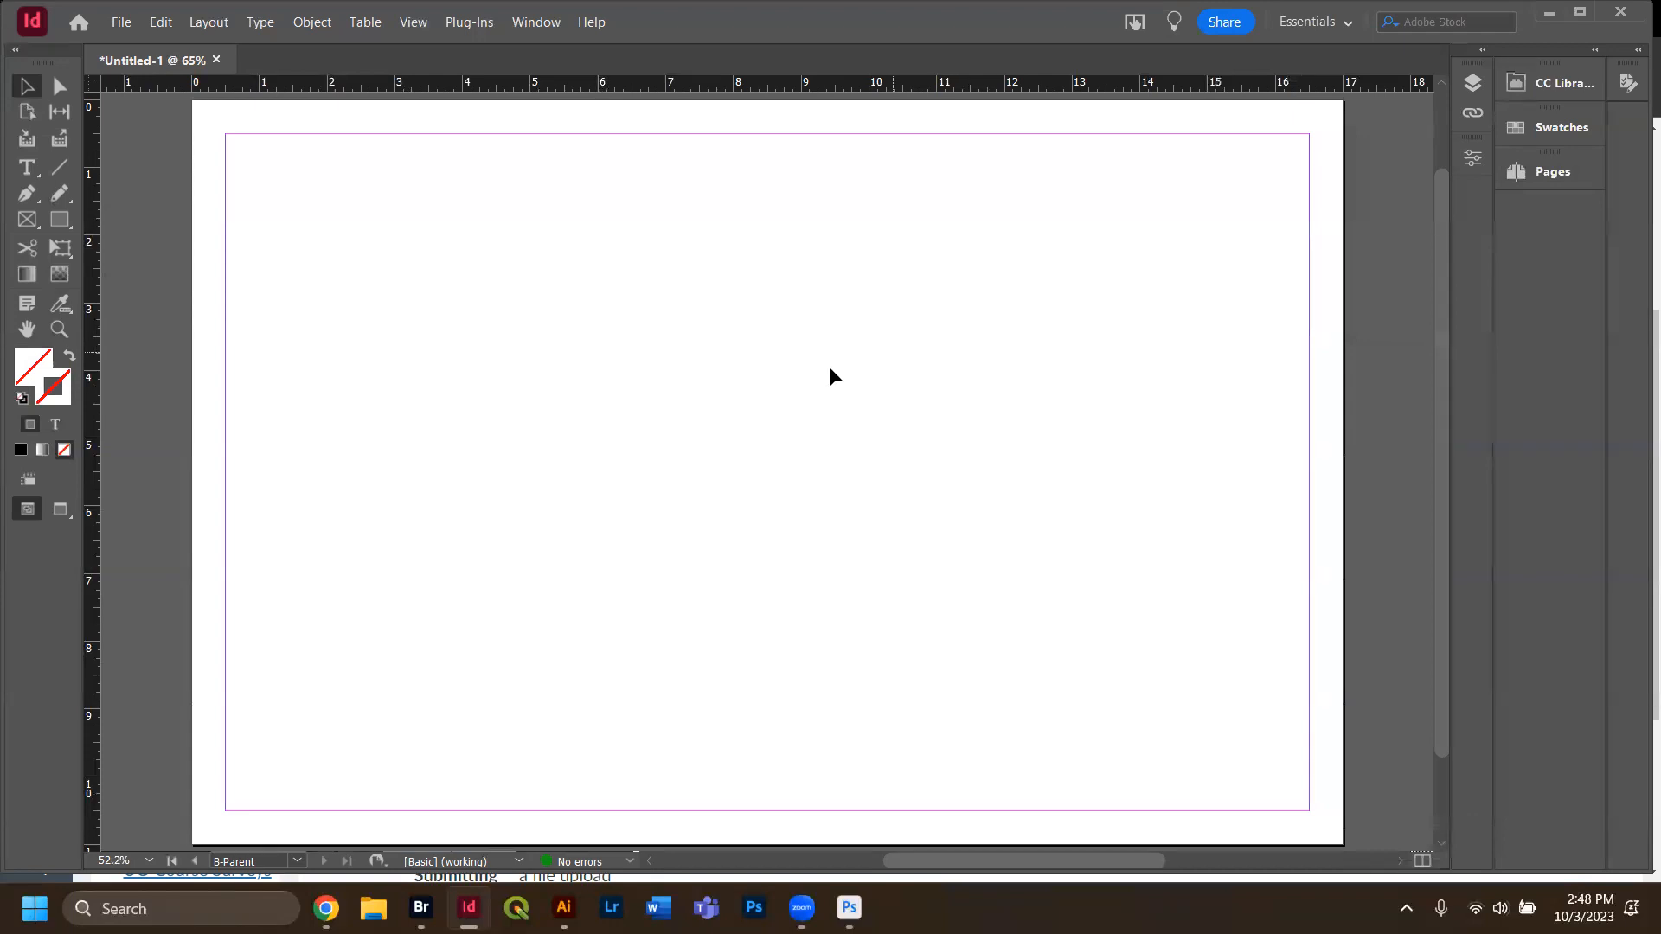
Import Week2_IdHotkey_CheatSheet-01 and place it from the left margin to the bottom margin, about 7.03 in wide and 7.74 in high.
left_click(1472, 157)
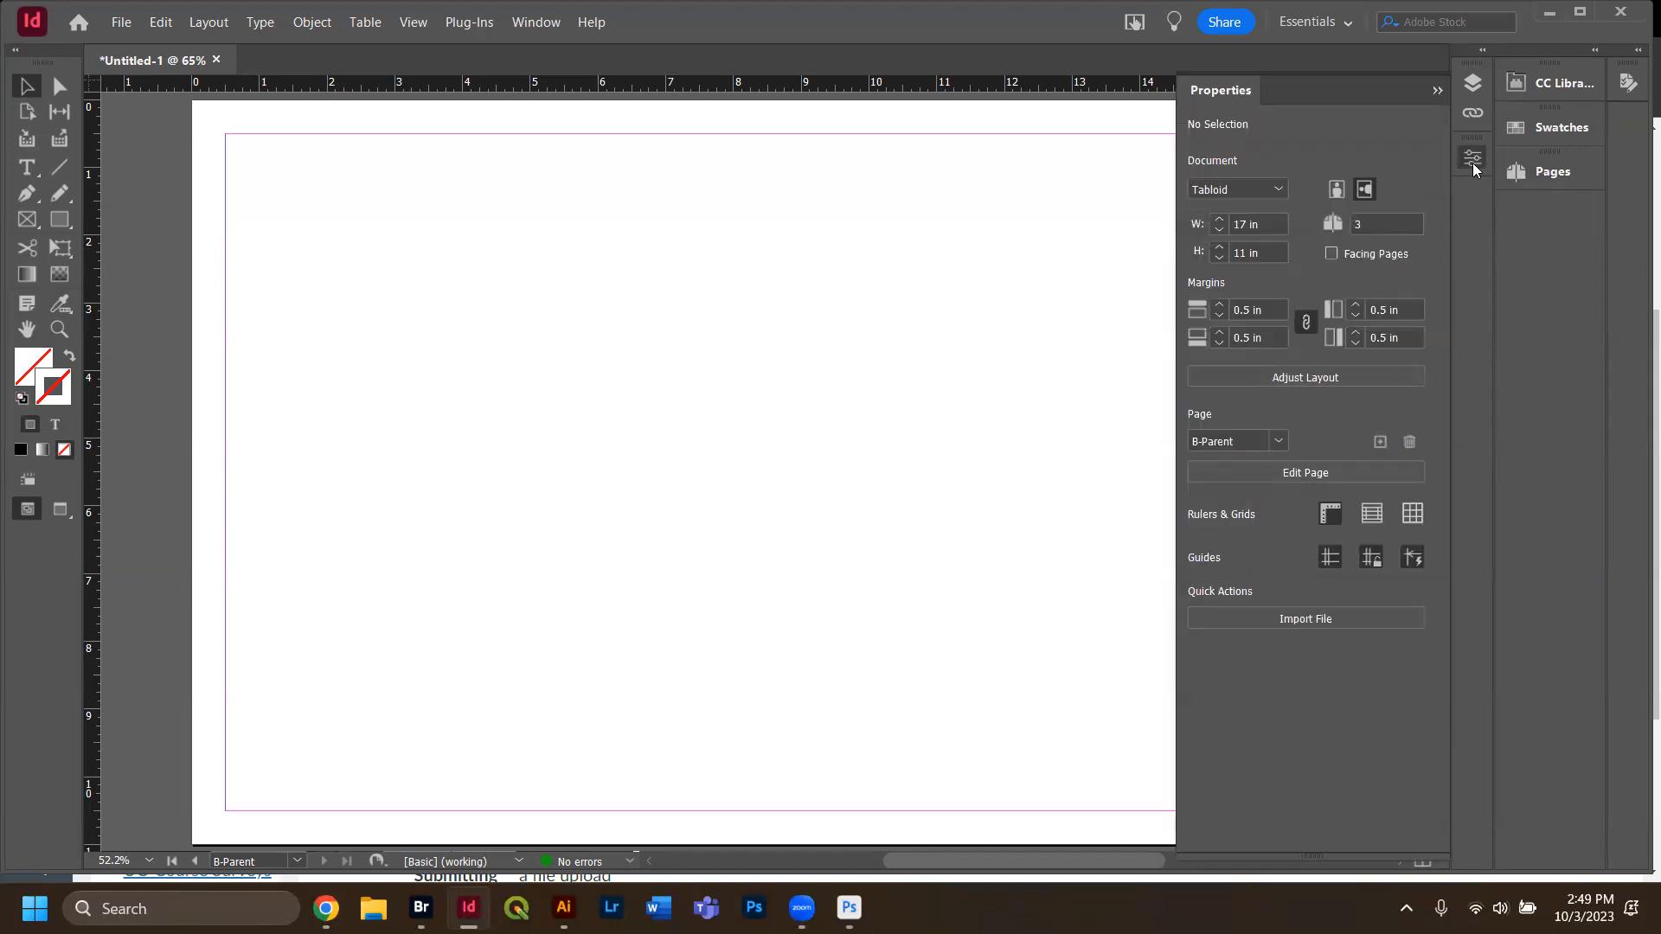
left_click(1318, 607)
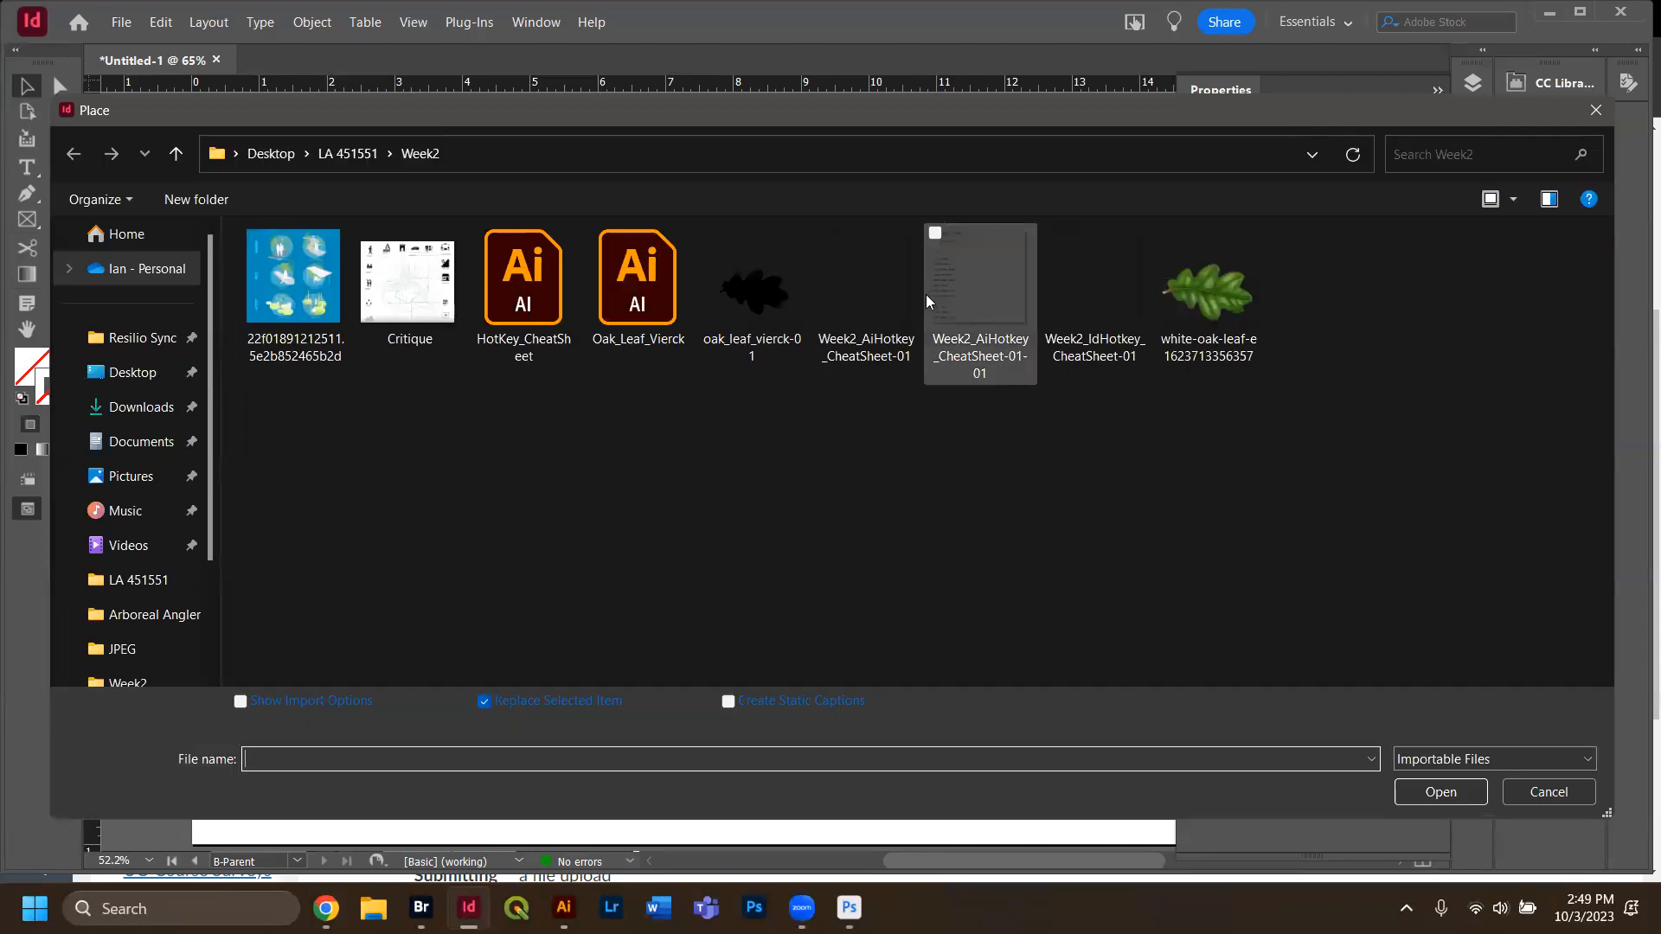
double_click(1093, 275)
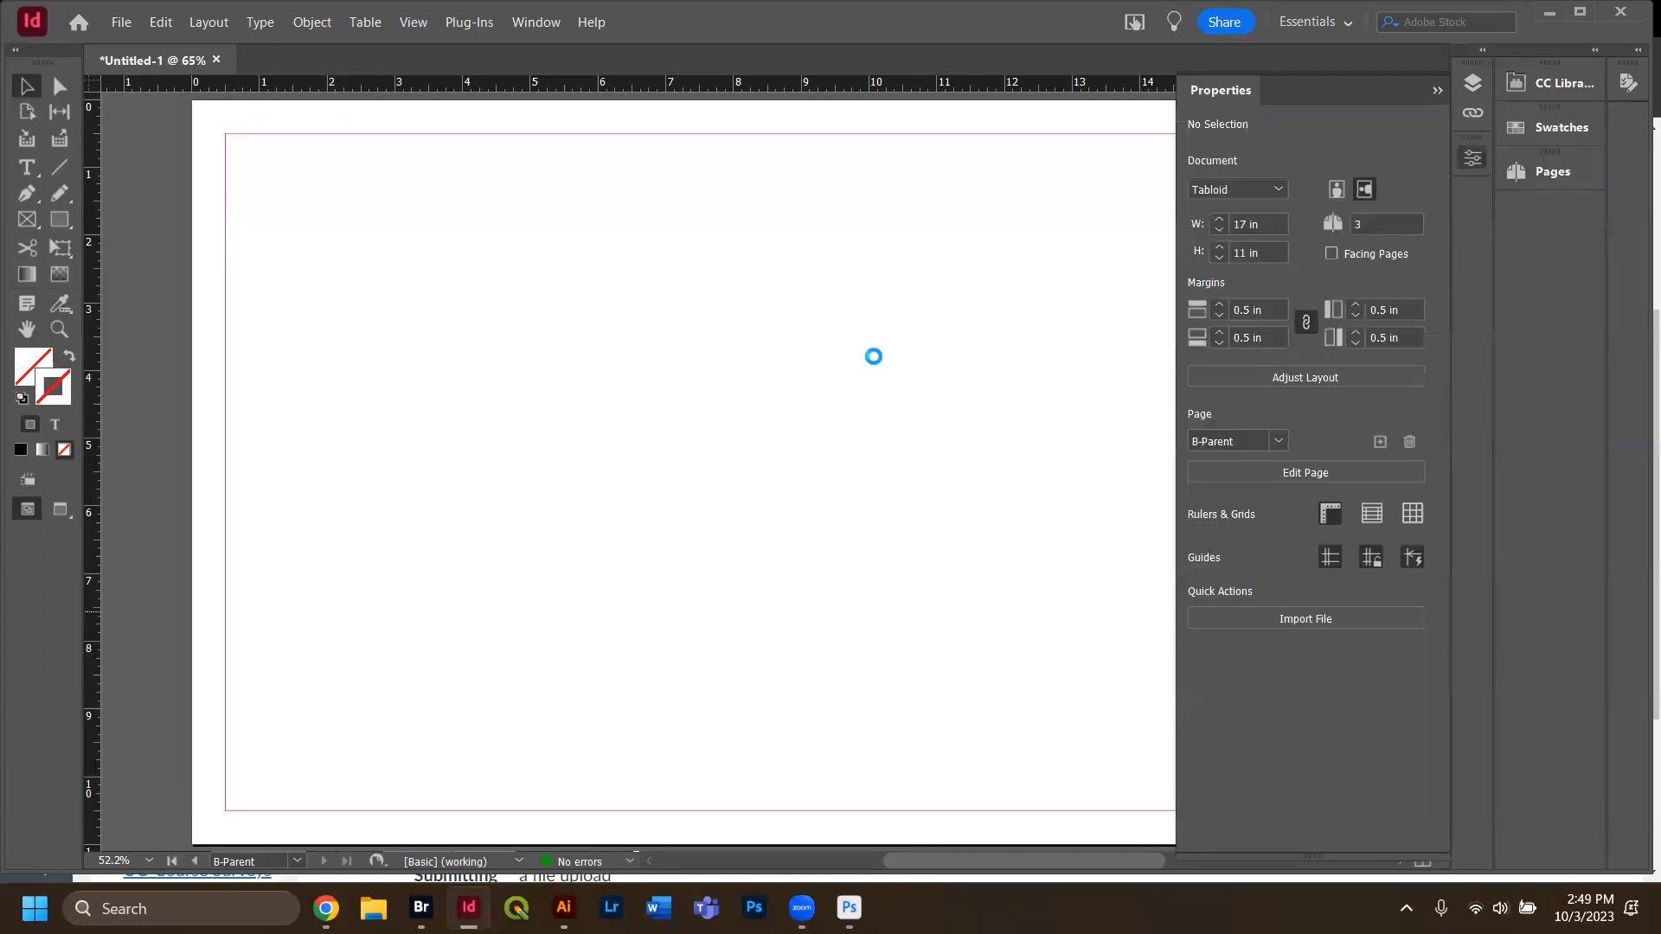
left_click_drag(227, 288, 701, 746)
mouse_move(692, 756)
left_mouse_down()
mouse_move(722, 806)
mouse_move(670, 808)
mouse_move(684, 757)
left_mouse_up()
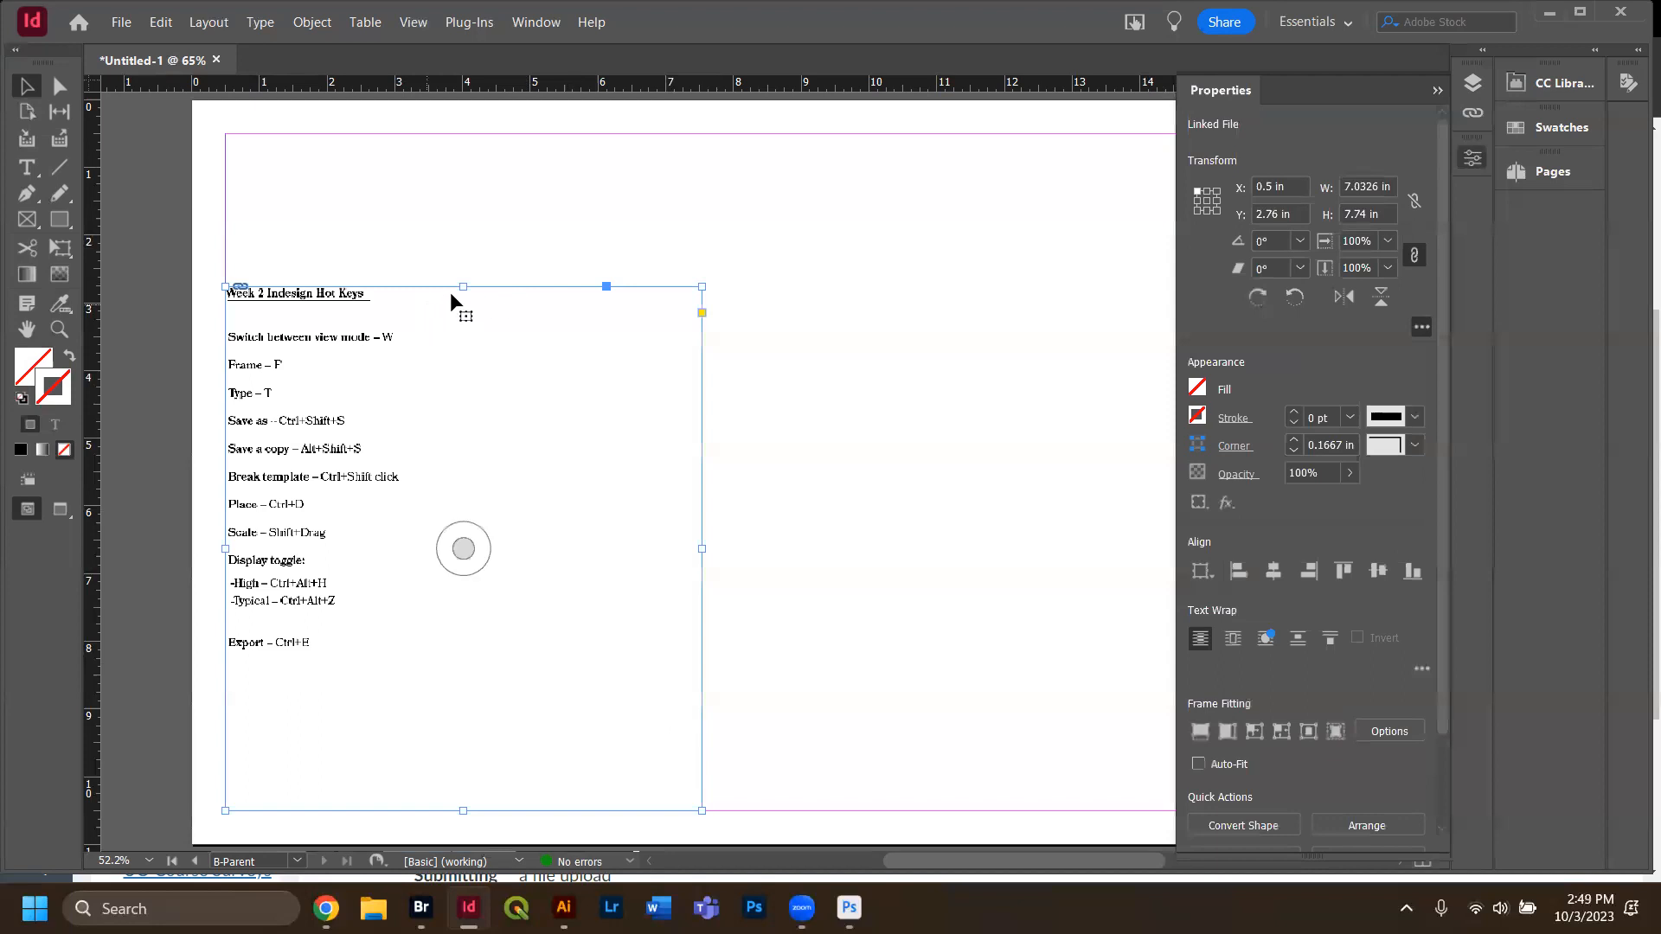
Try to crop the placed cheat sheet by pulling its frame's upper edge down, and undo the crop.
left_click_drag(464, 287, 474, 491)
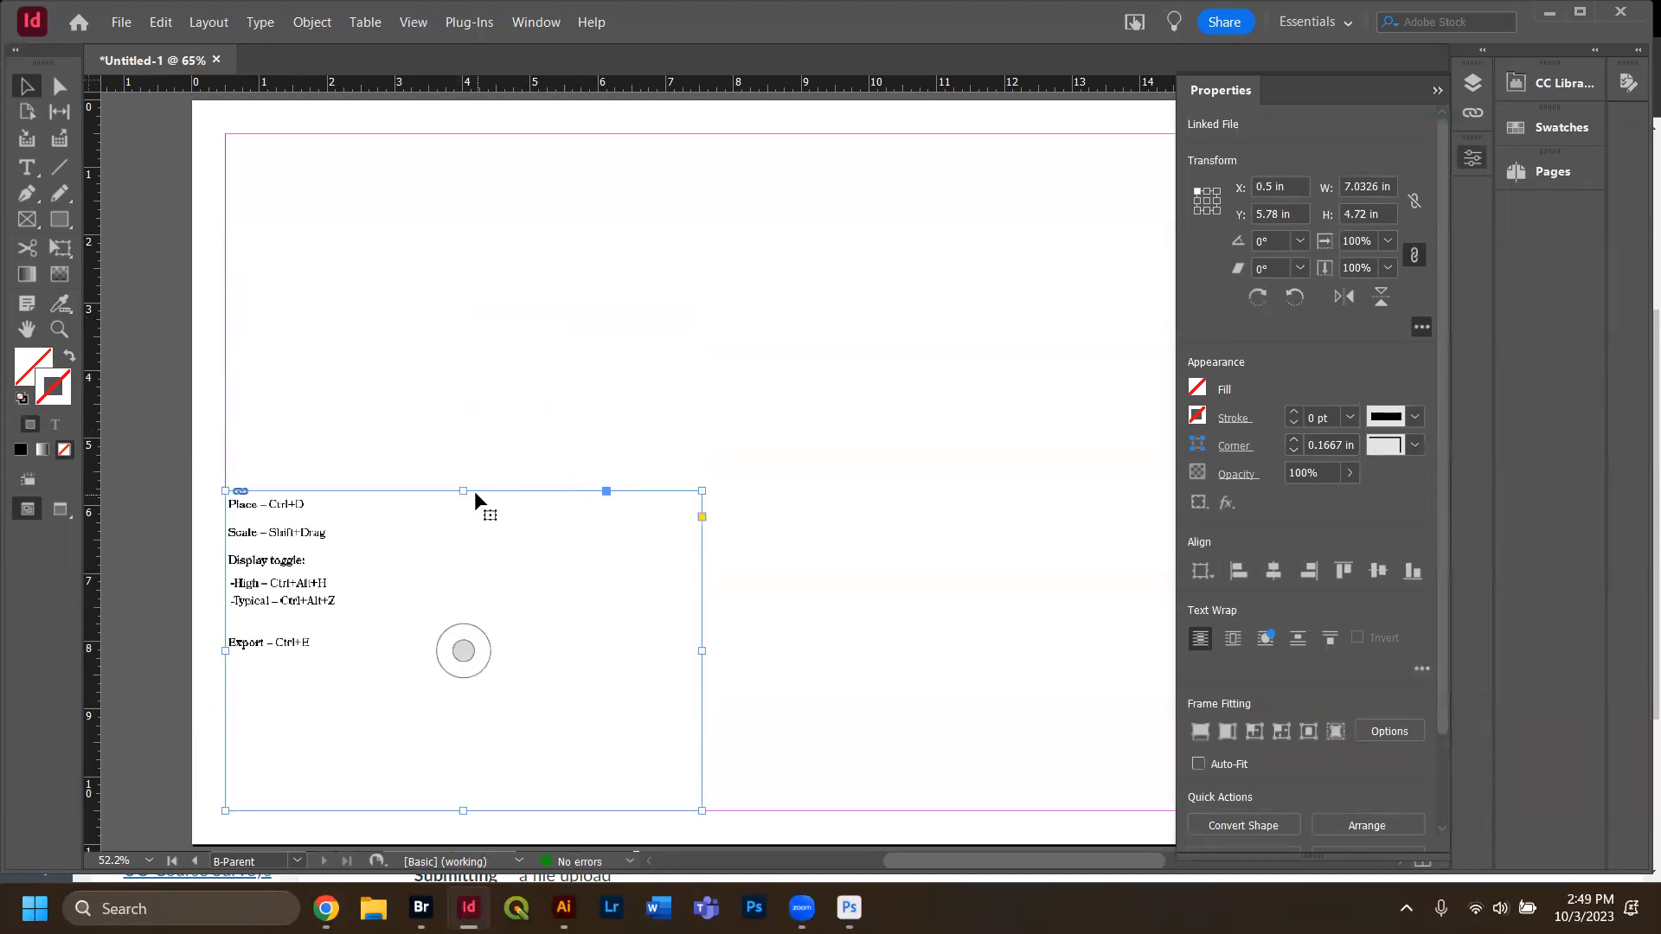
key("ctrl+z")
left_click(1067, 223)
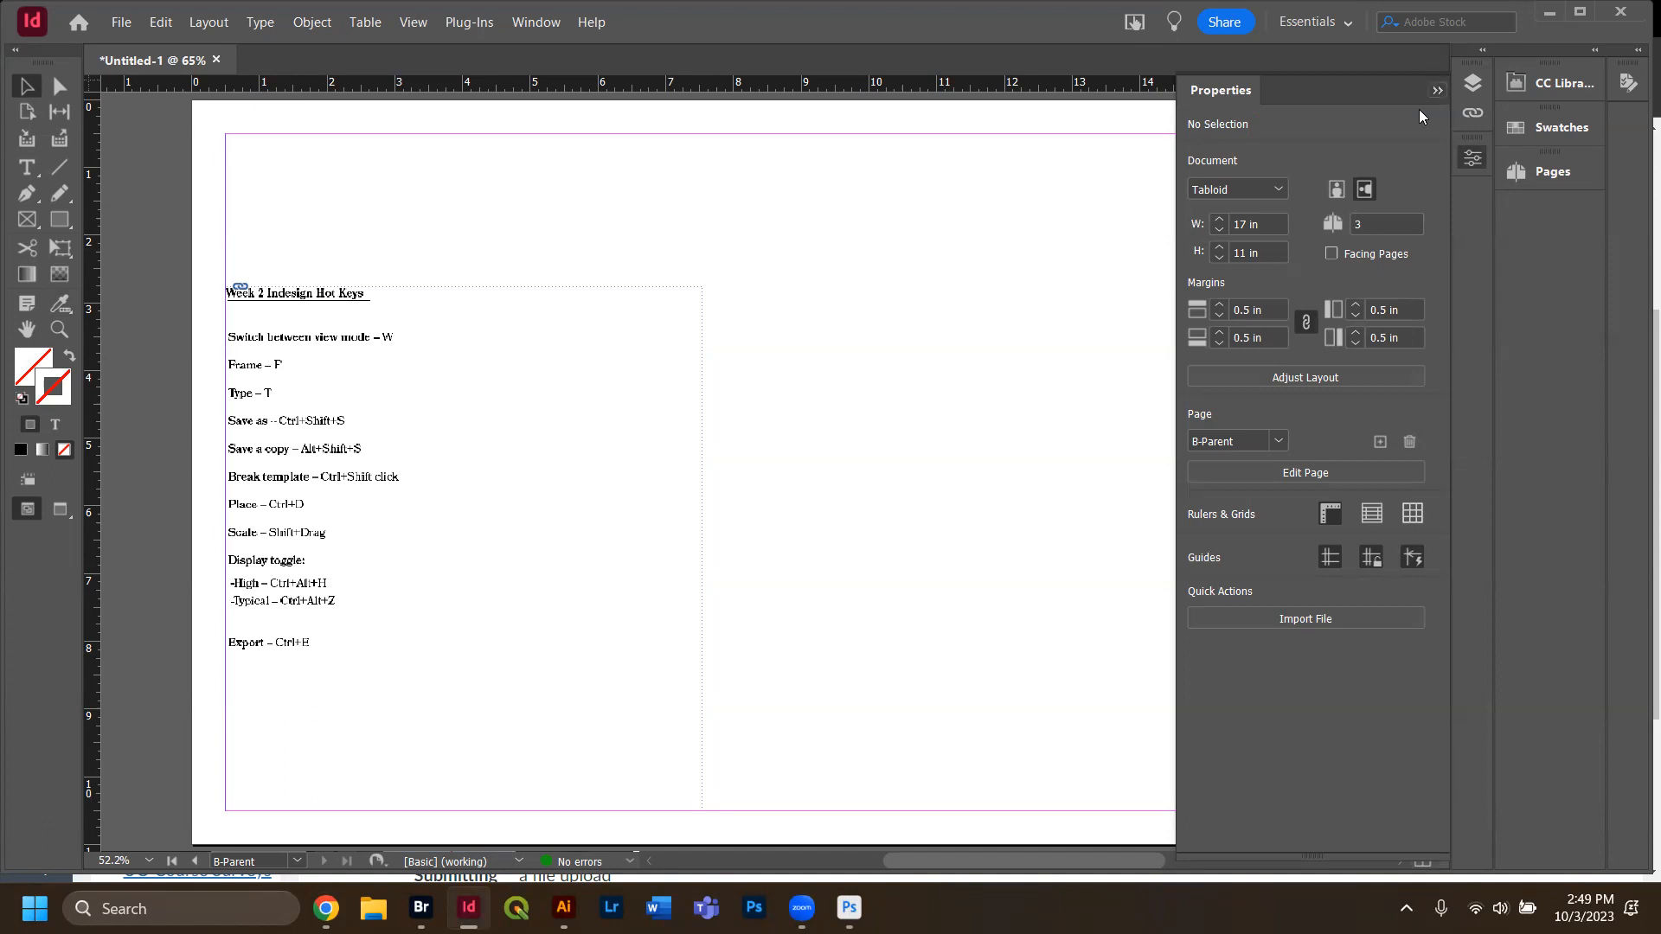
left_click(1436, 90)
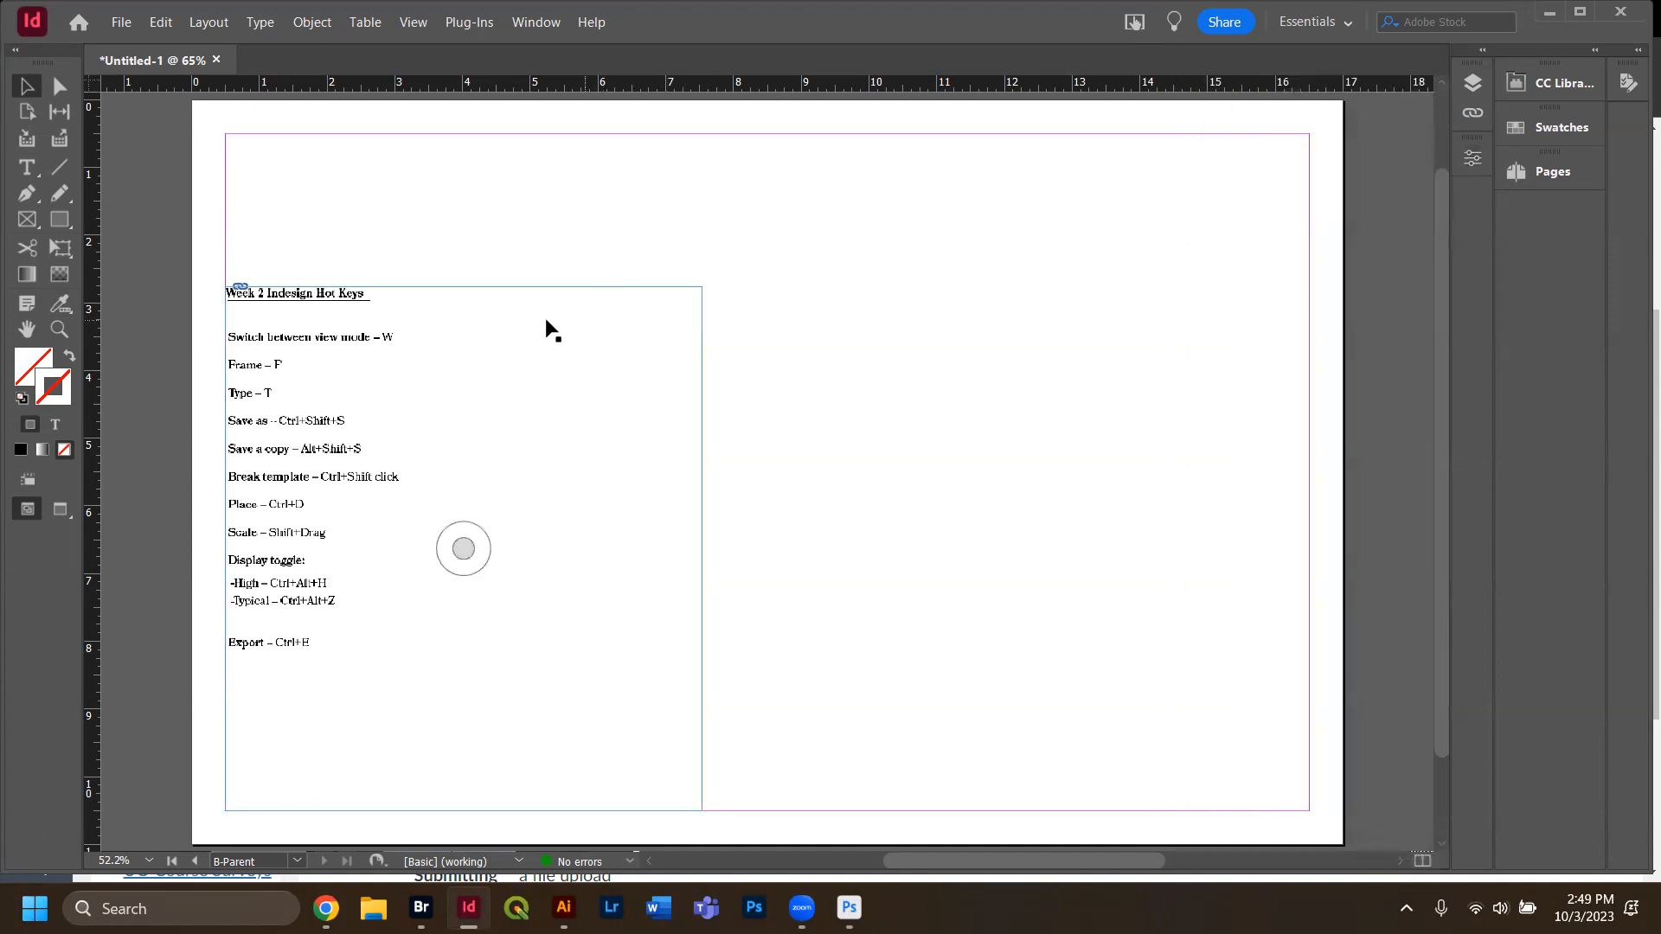
Draw a rectangular placeholder frame filling the whole area within the B-Parent margins and set the display to high quality.
left_click(32, 225)
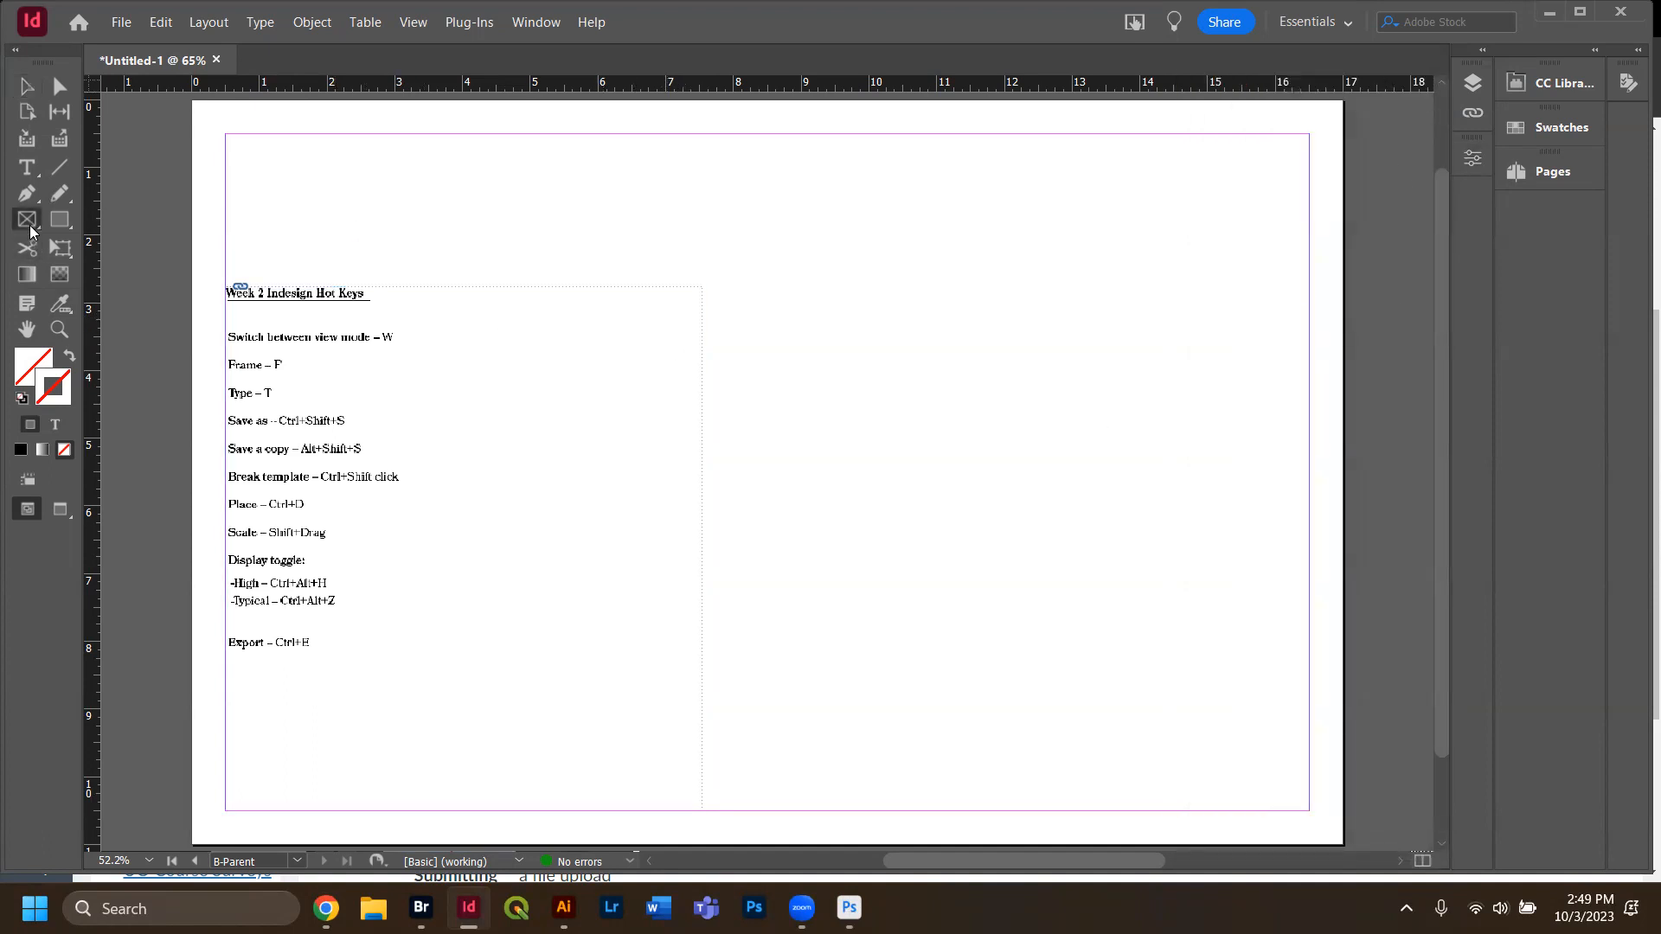
left_click(22, 87)
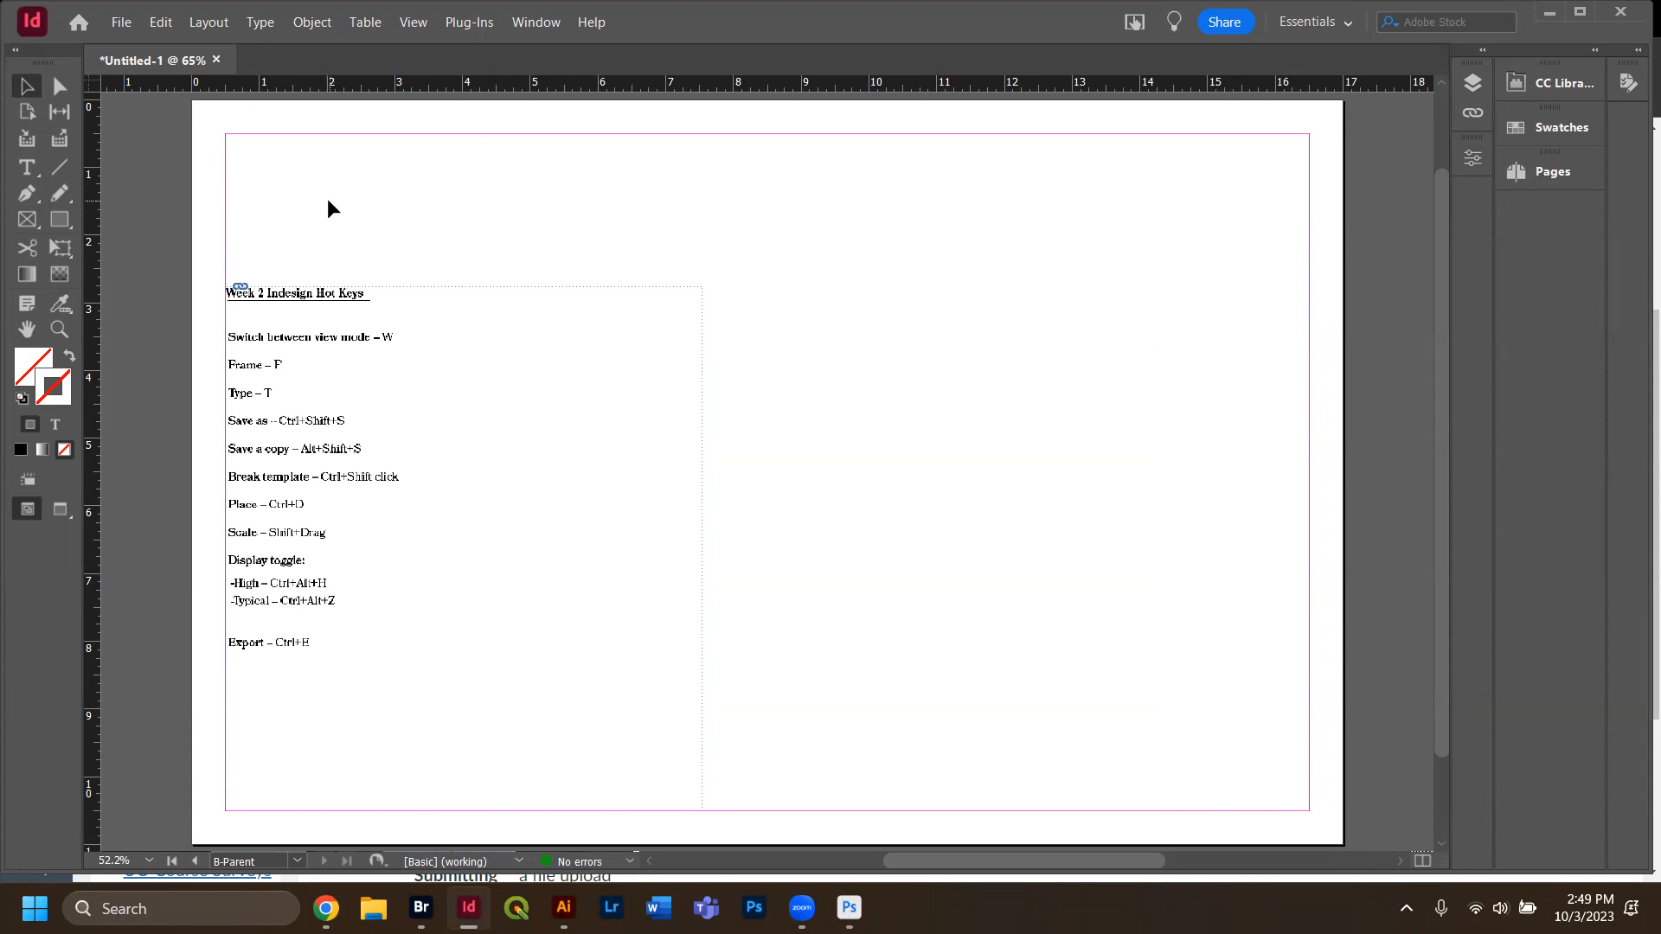
key("f")
left_click_drag(223, 133, 1308, 810)
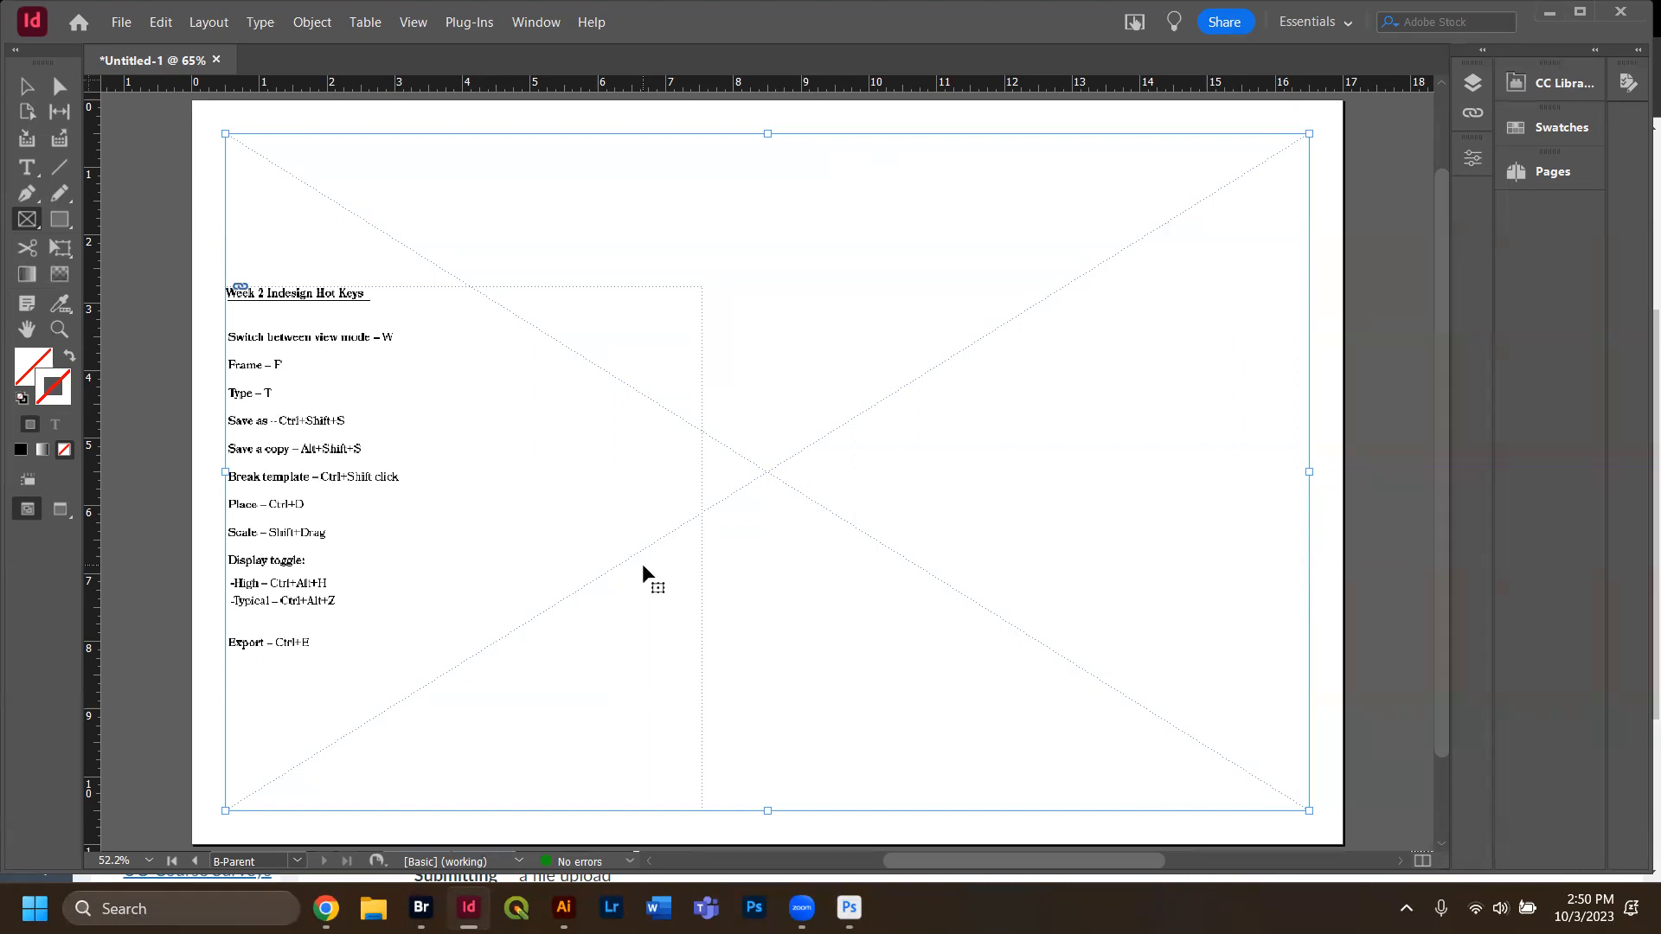
key("ctrl+alt+h")
Add a text frame about 3.84 in by 0.375 in below the bottom margin near the right side and enter the student's full name.
scroll(1214, 785, "down", 2)
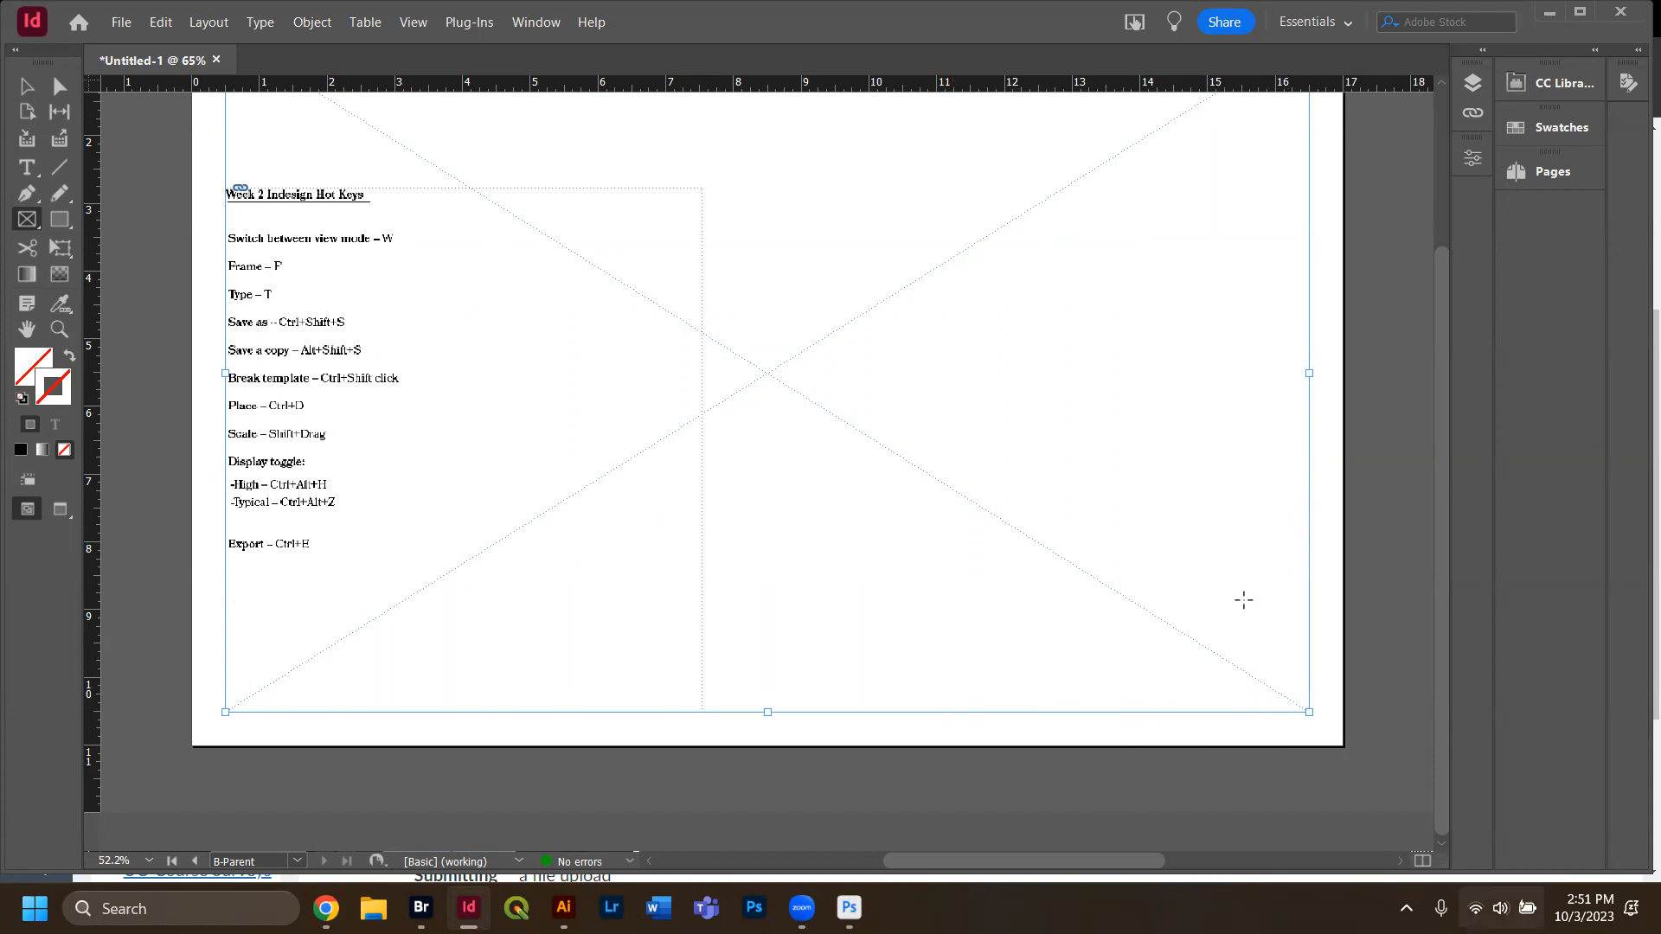
key("t")
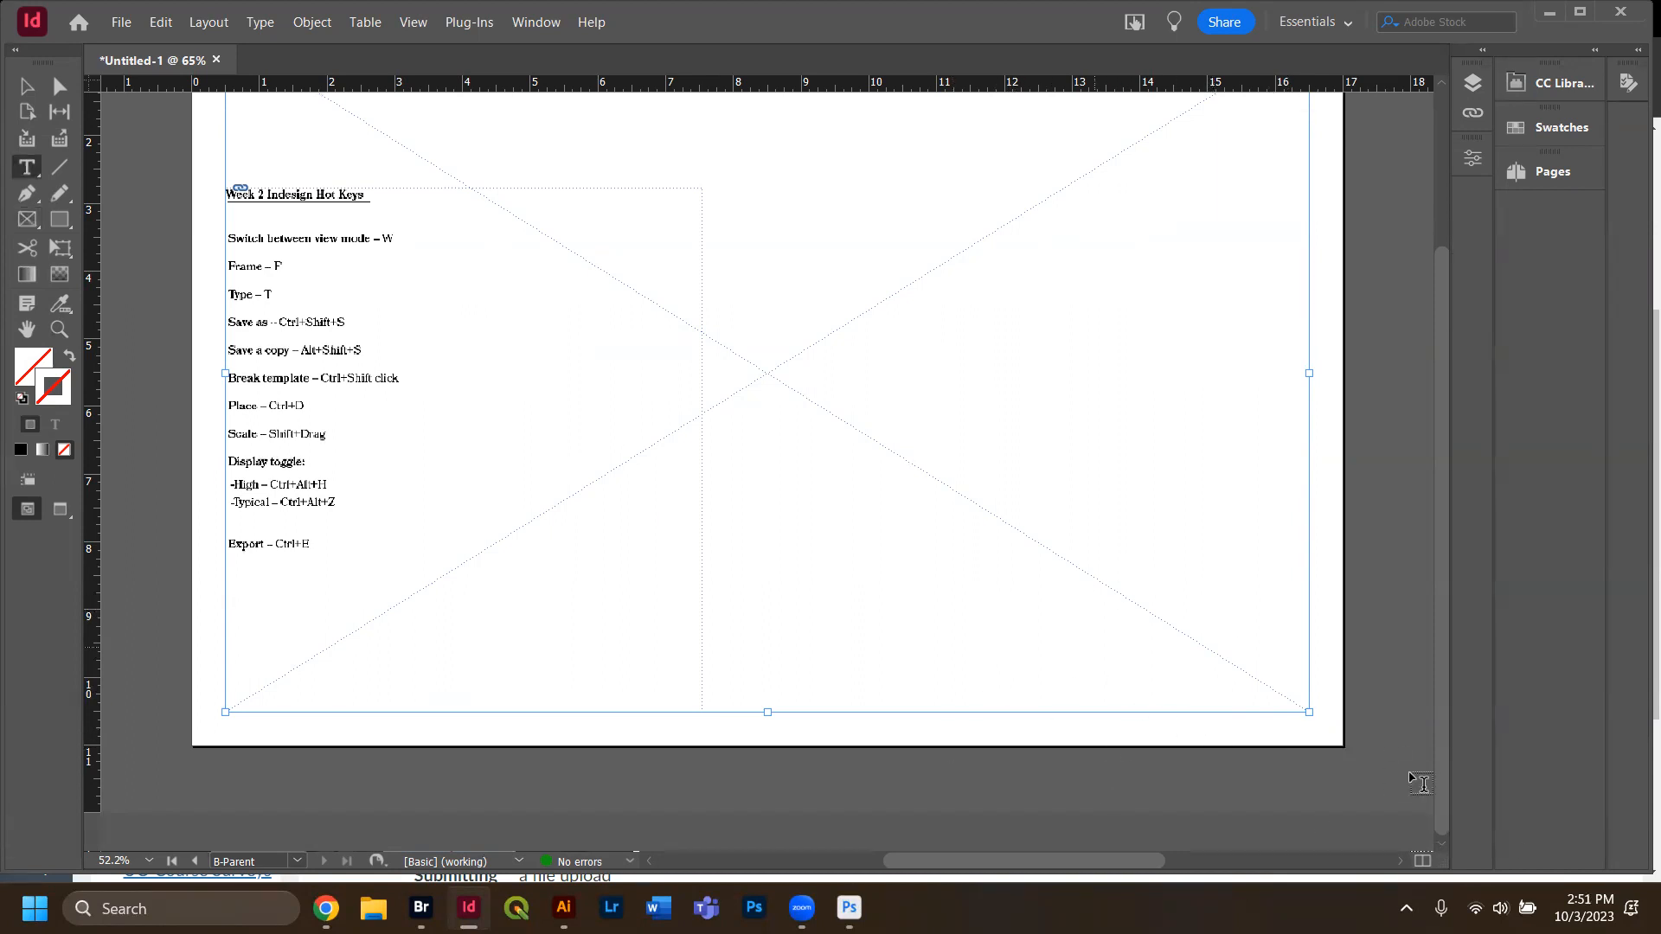
left_click_drag(1310, 748, 1048, 719)
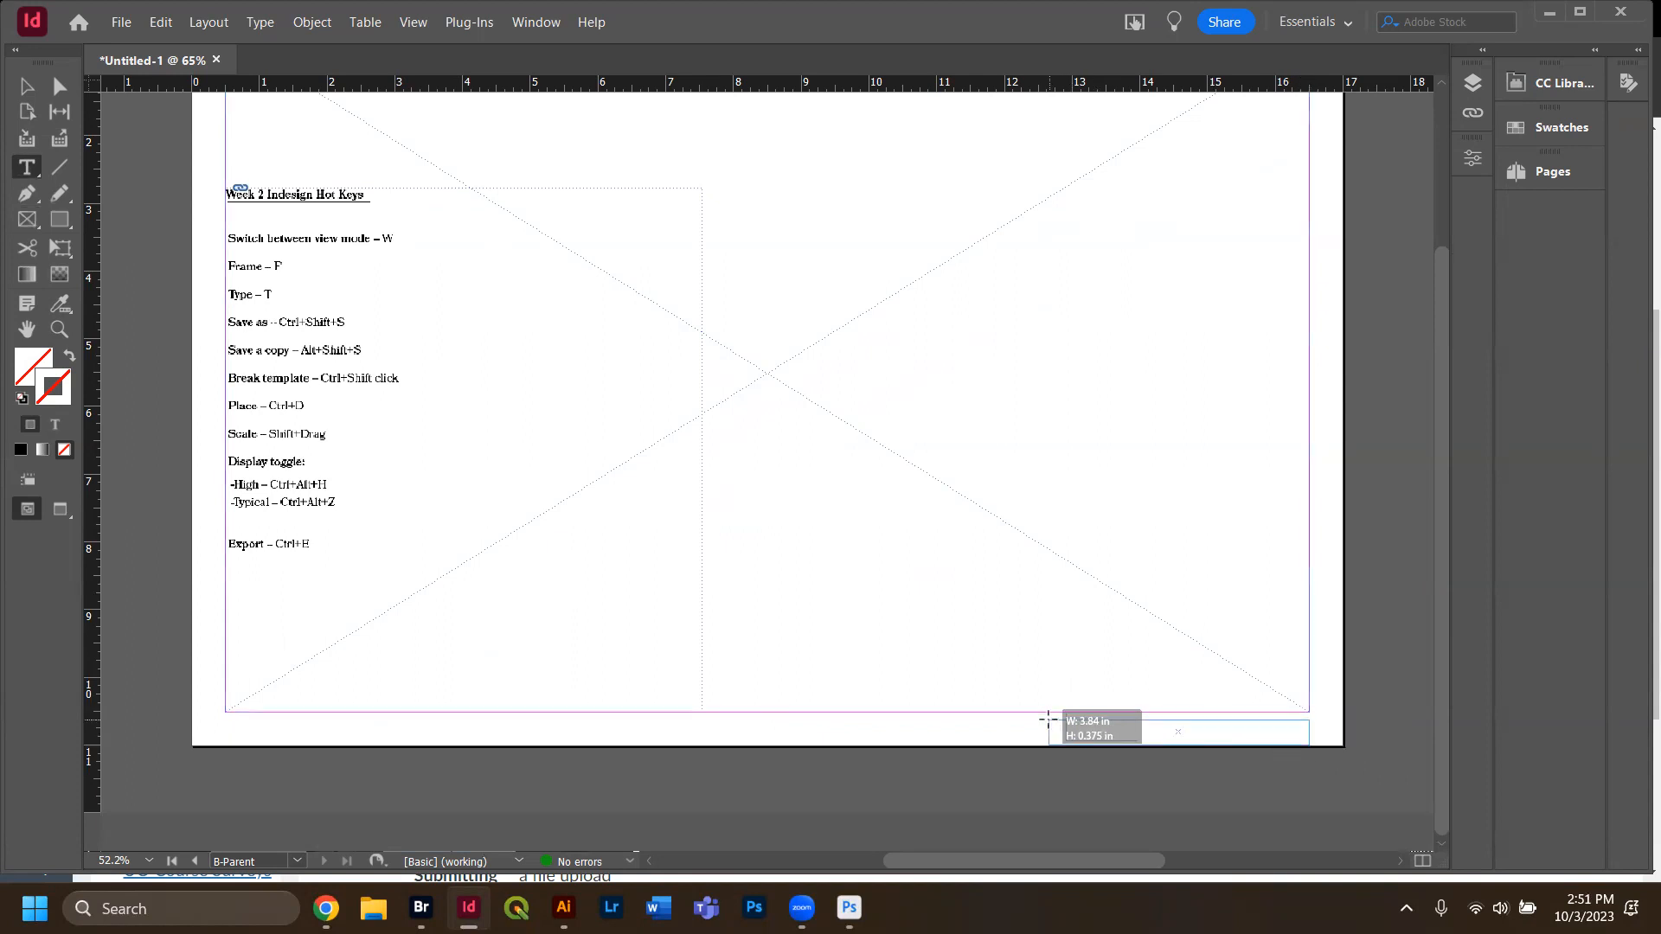
type("Ian ")
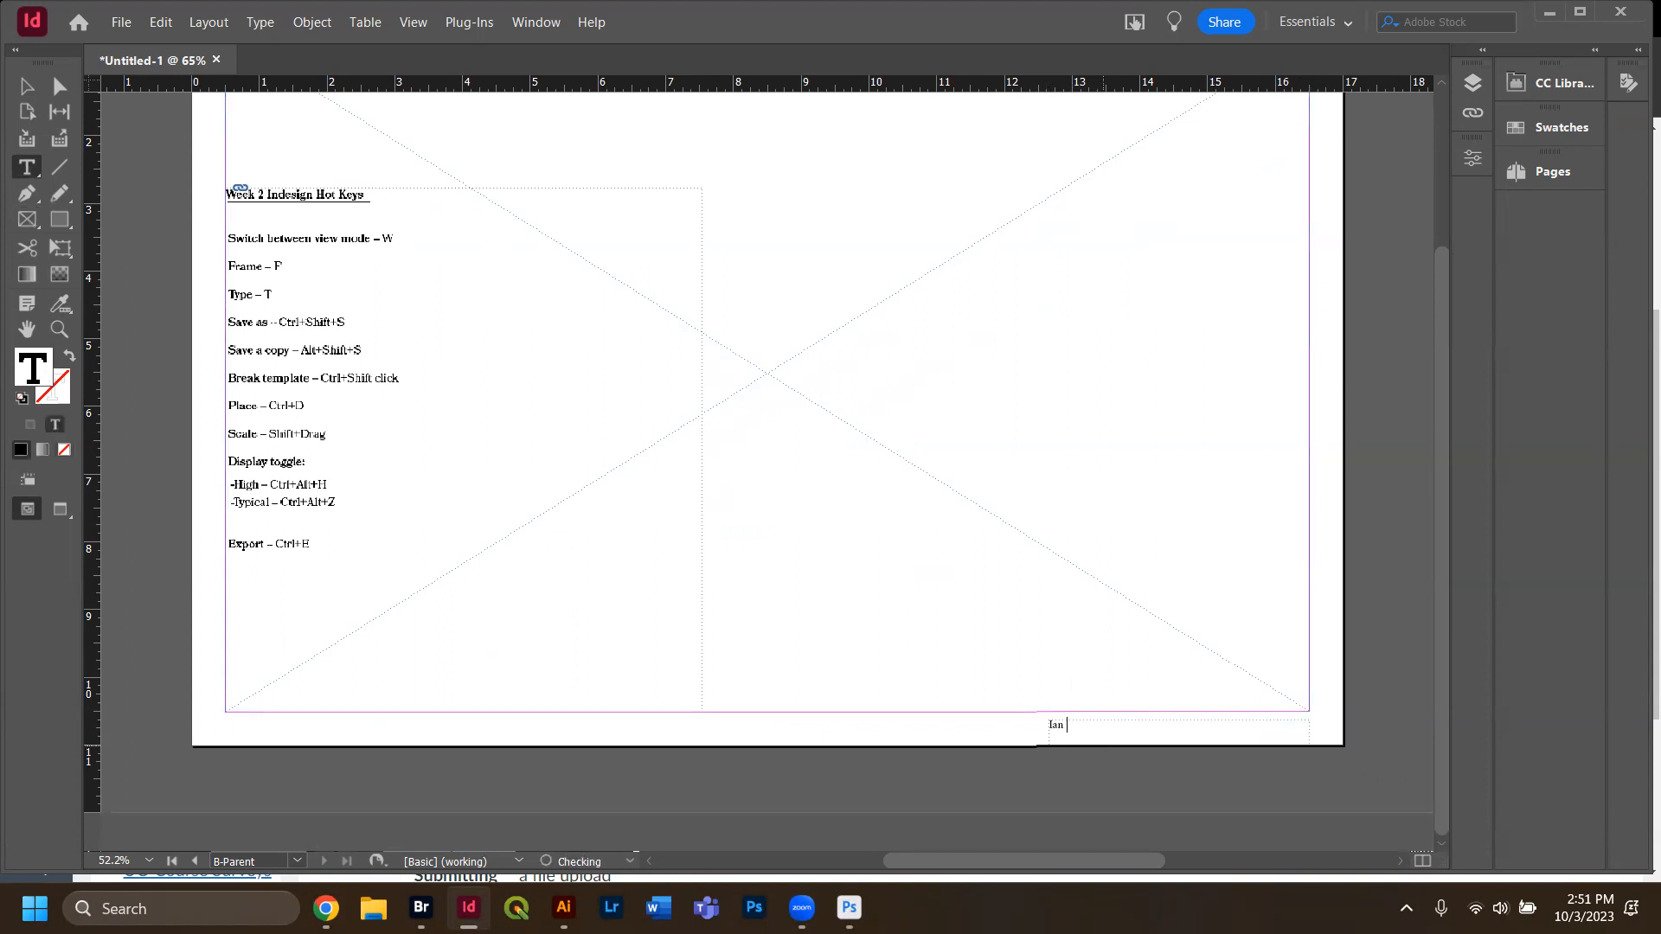
type("Vierck")
left_click_drag(1479, 160, 1047, 253)
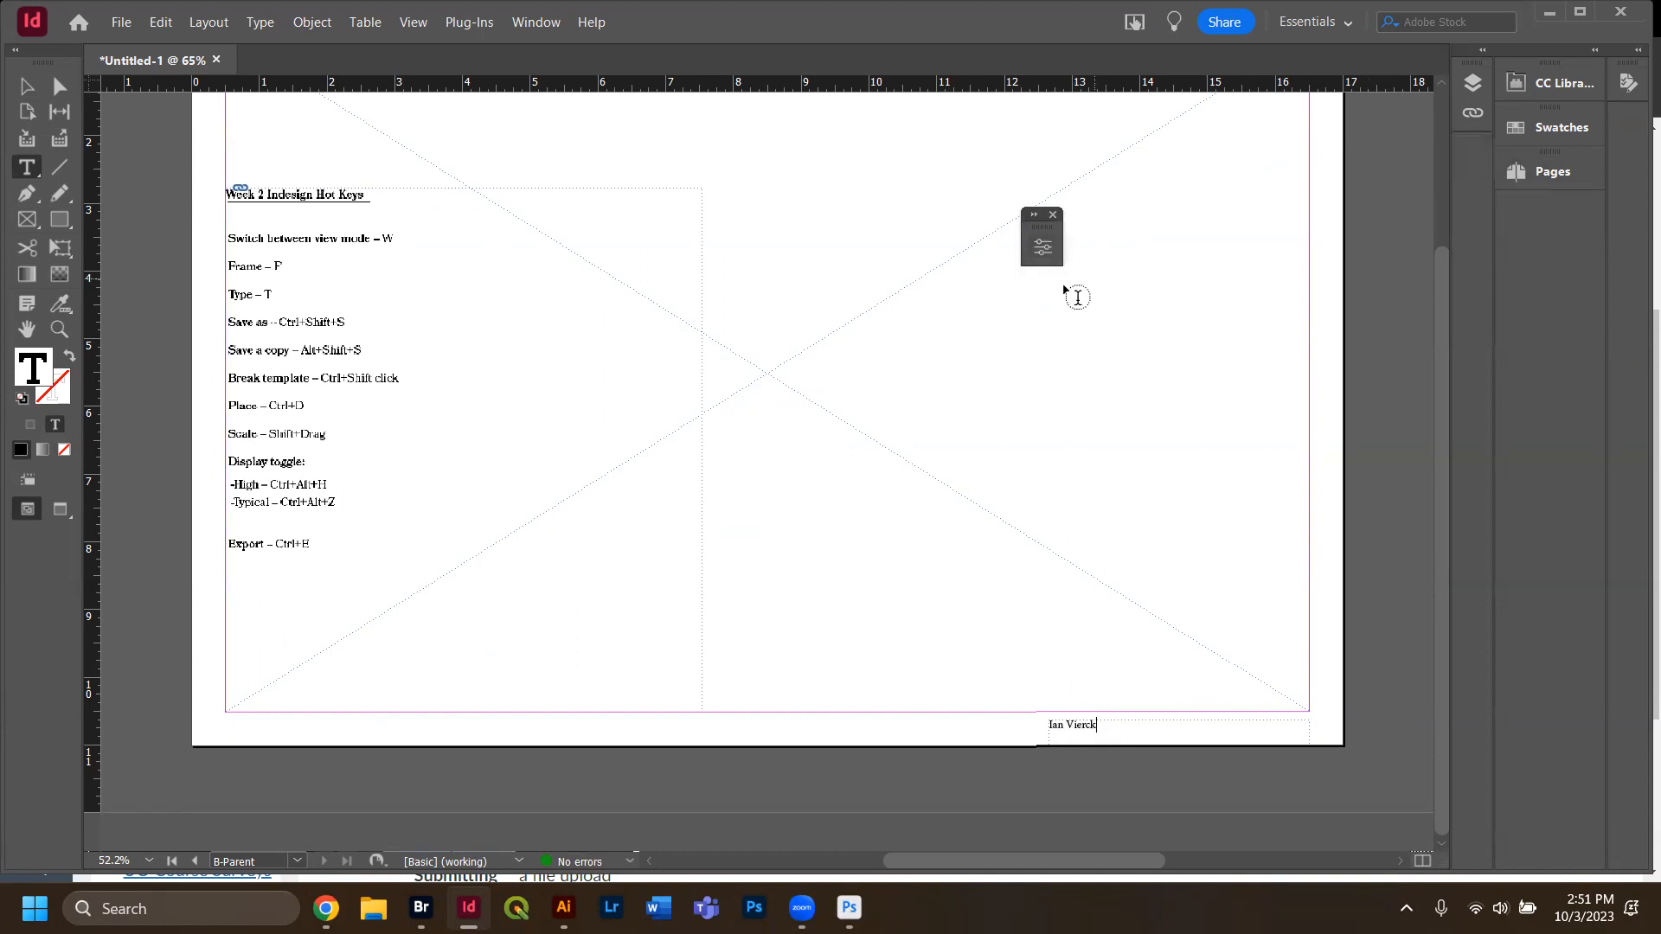
left_click(1054, 216)
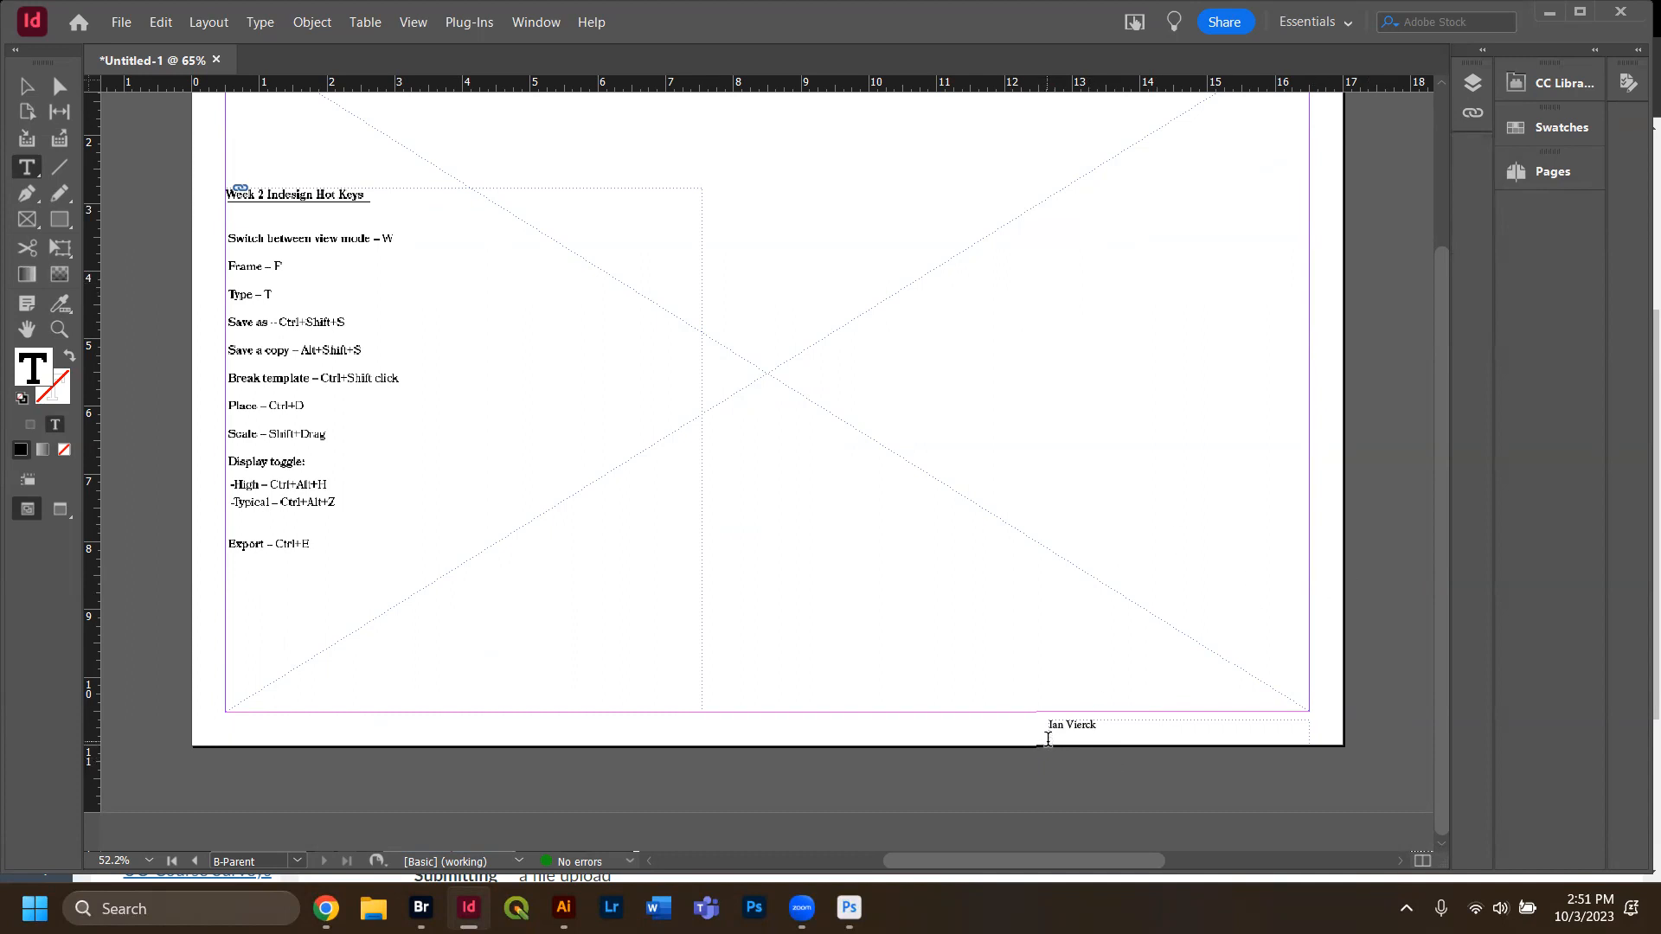
Move the name text frame rightward until the name ends at the right margin, below the placeholder frame.
left_click(30, 87)
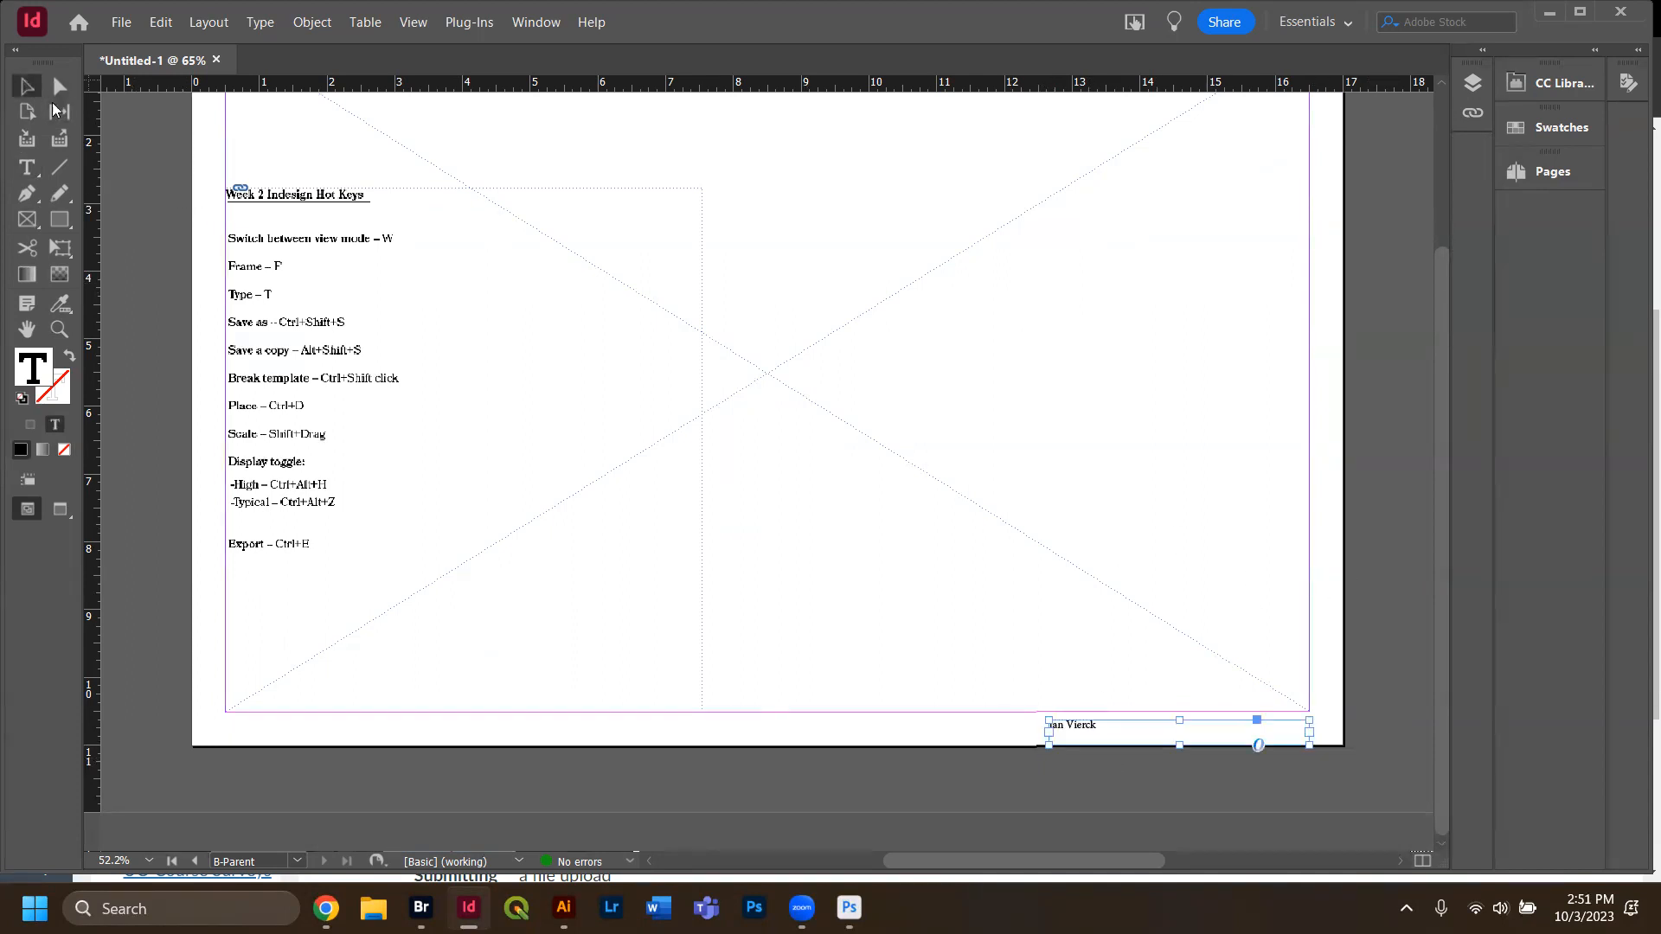
left_click_drag(1076, 742, 1268, 740)
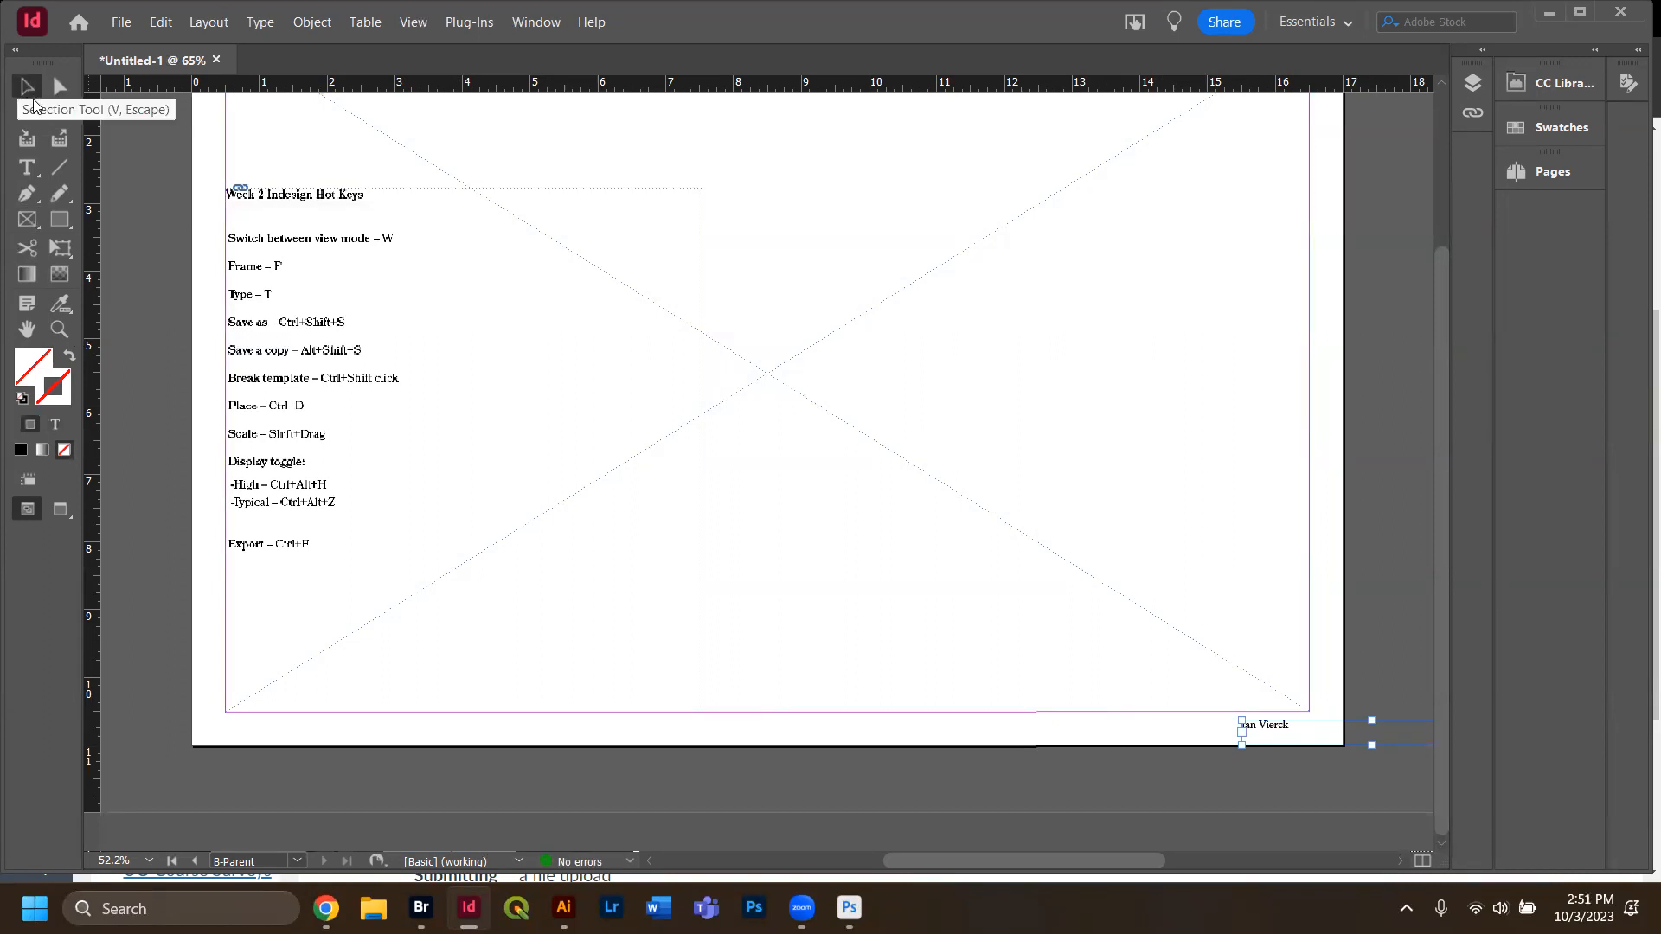
left_click_drag(1275, 725, 1299, 731)
left_click(1093, 750)
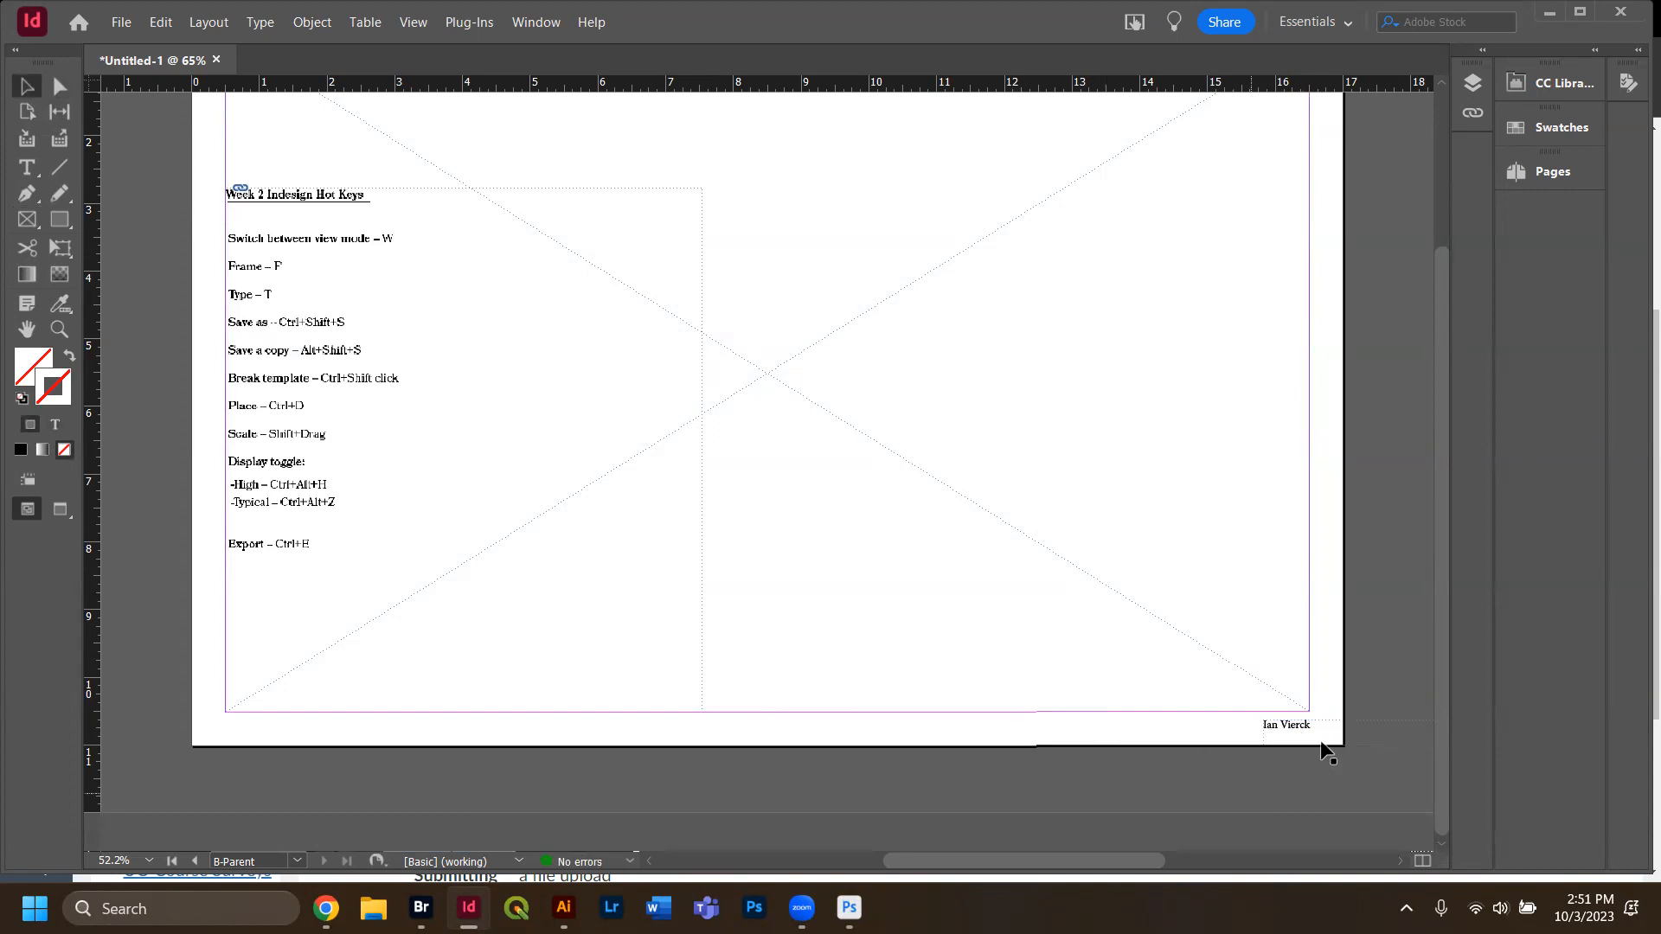
Toggle between Normal and Preview screen modes to inspect the B-Parent layout.
key("w")
key("w")
key("w")
key("w")
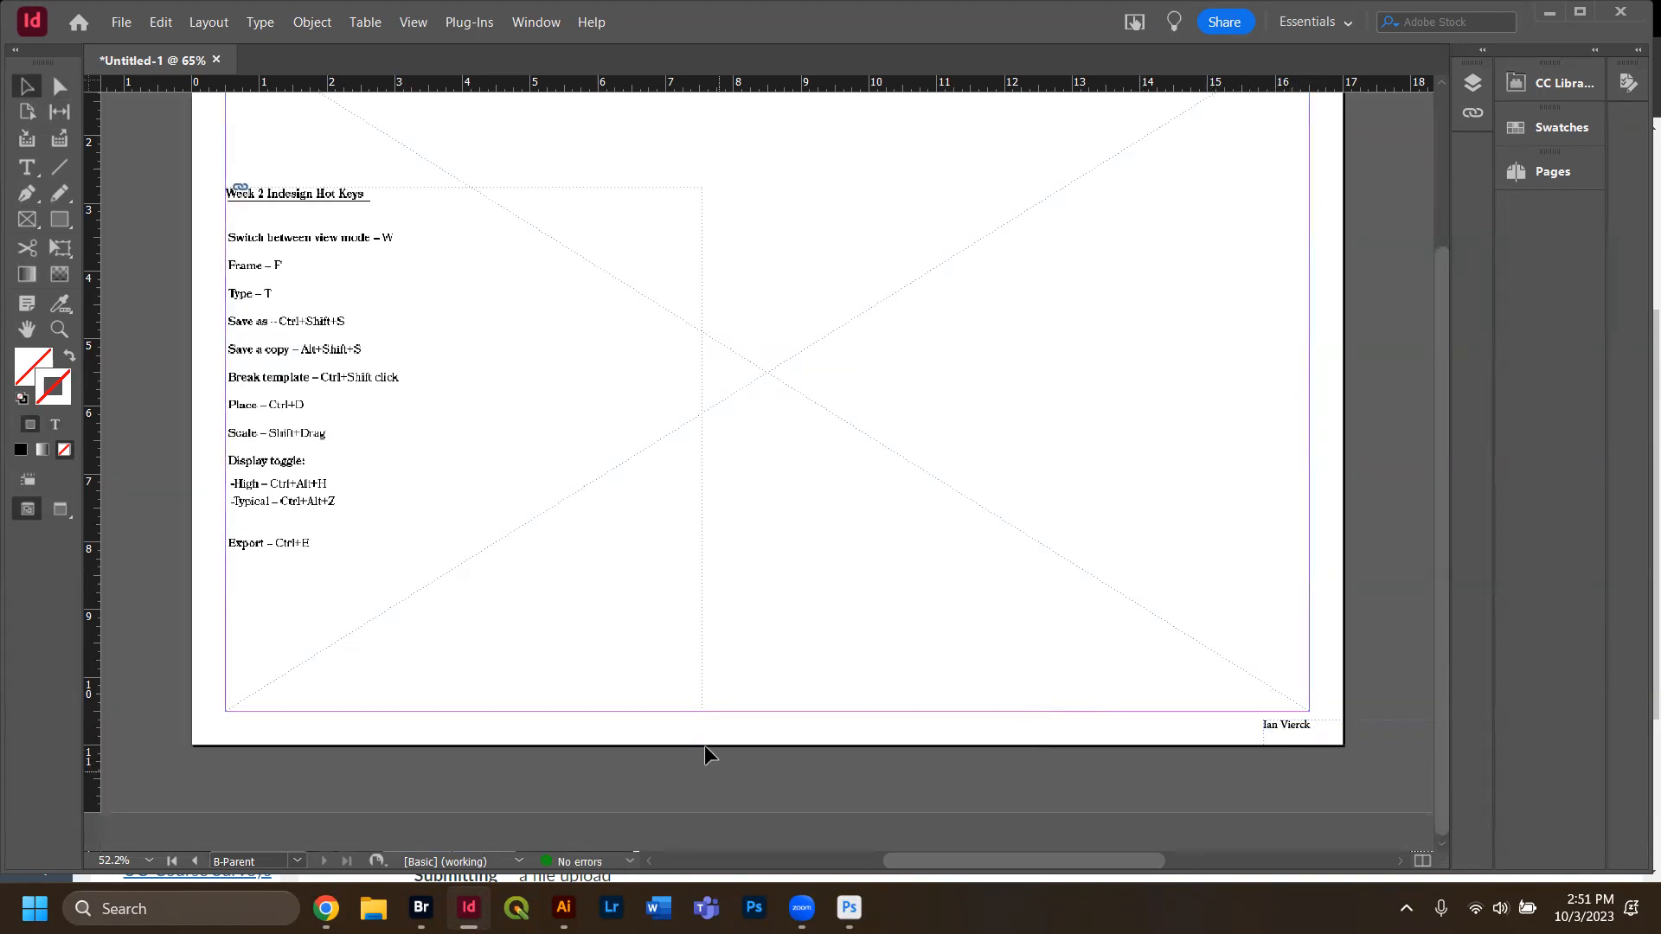
scroll(716, 760, "up", 2)
scroll(718, 762, "down", 1)
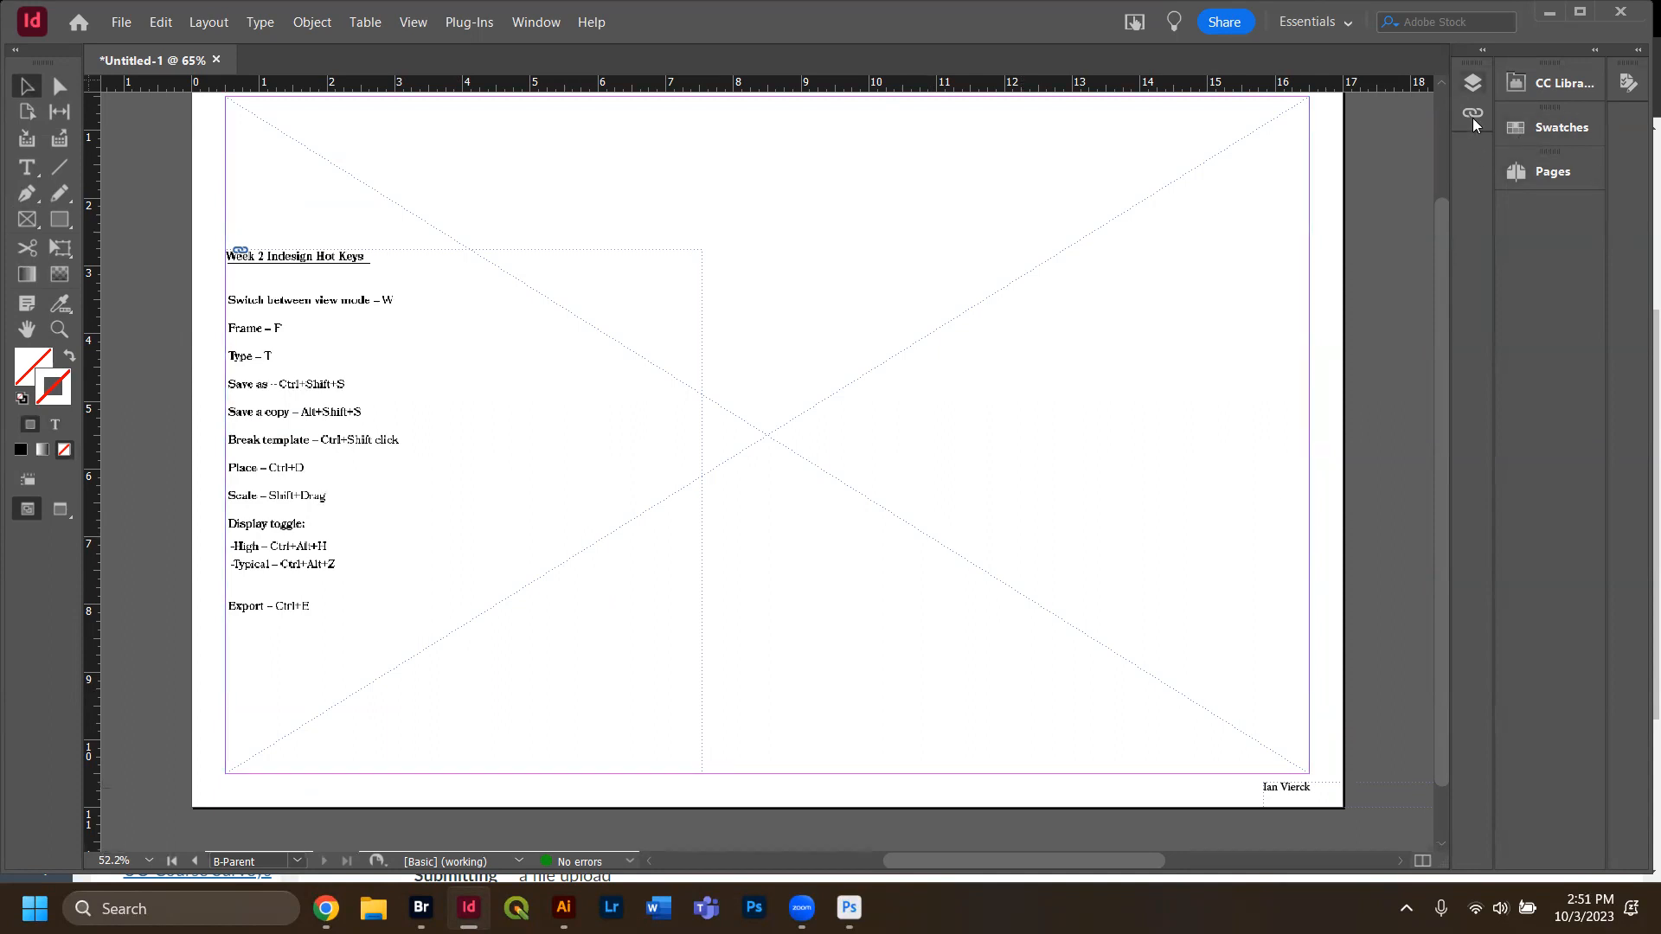
Open document page 1 from the page list and show its title text.
left_click(1538, 177)
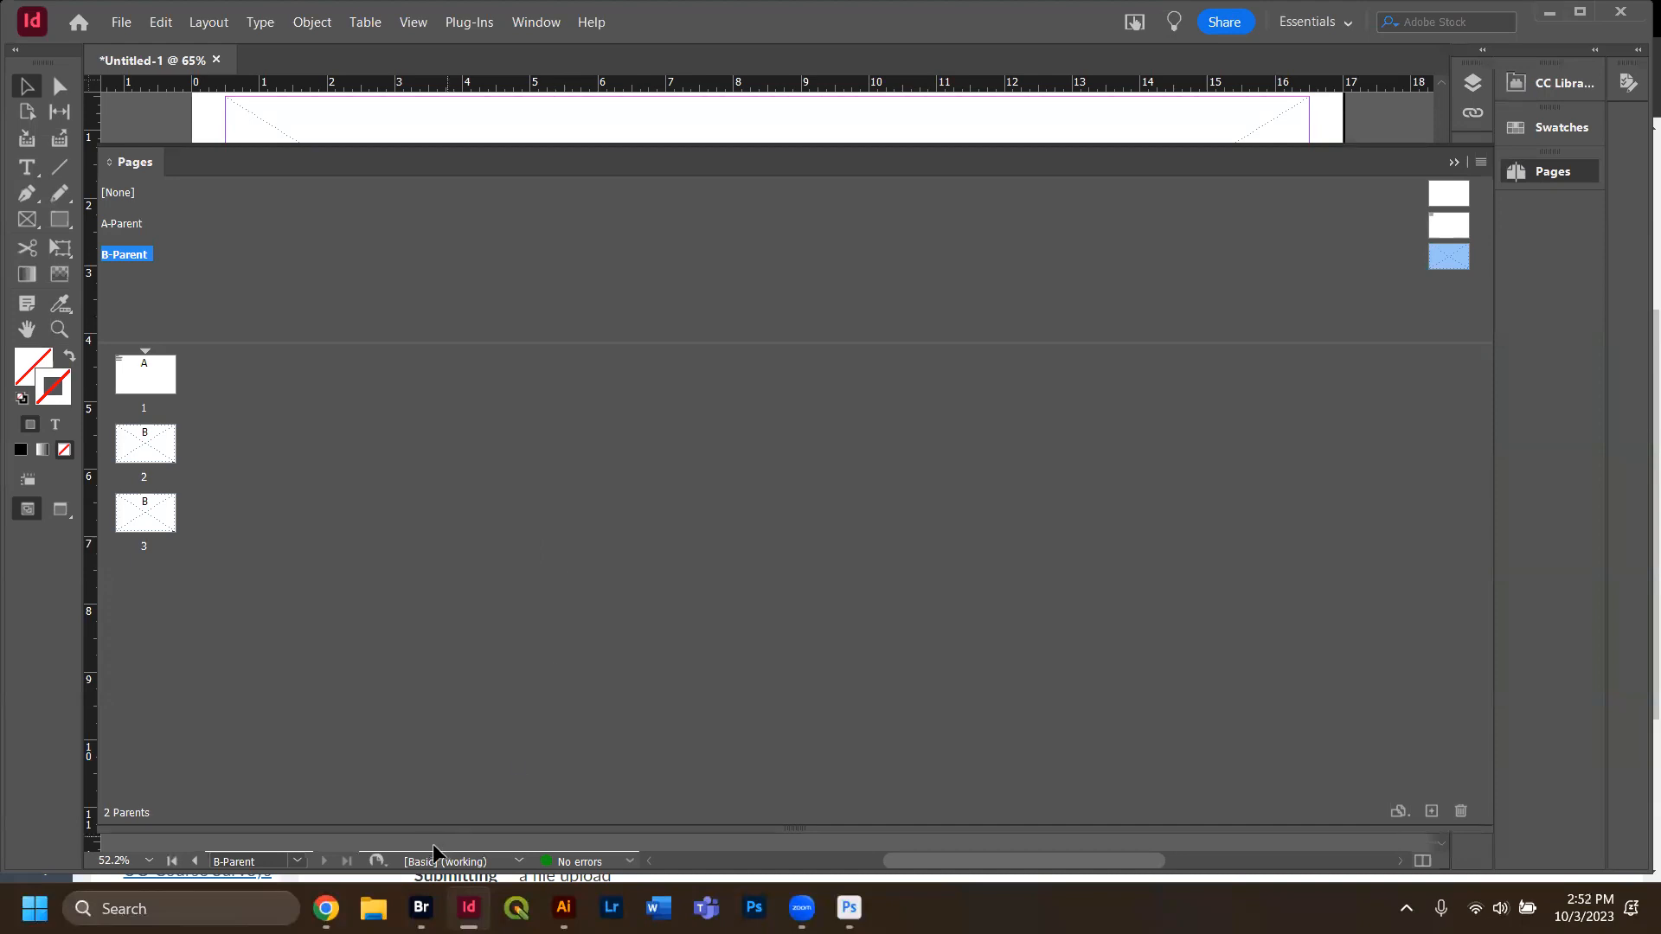
double_click(145, 381)
left_click(1453, 161)
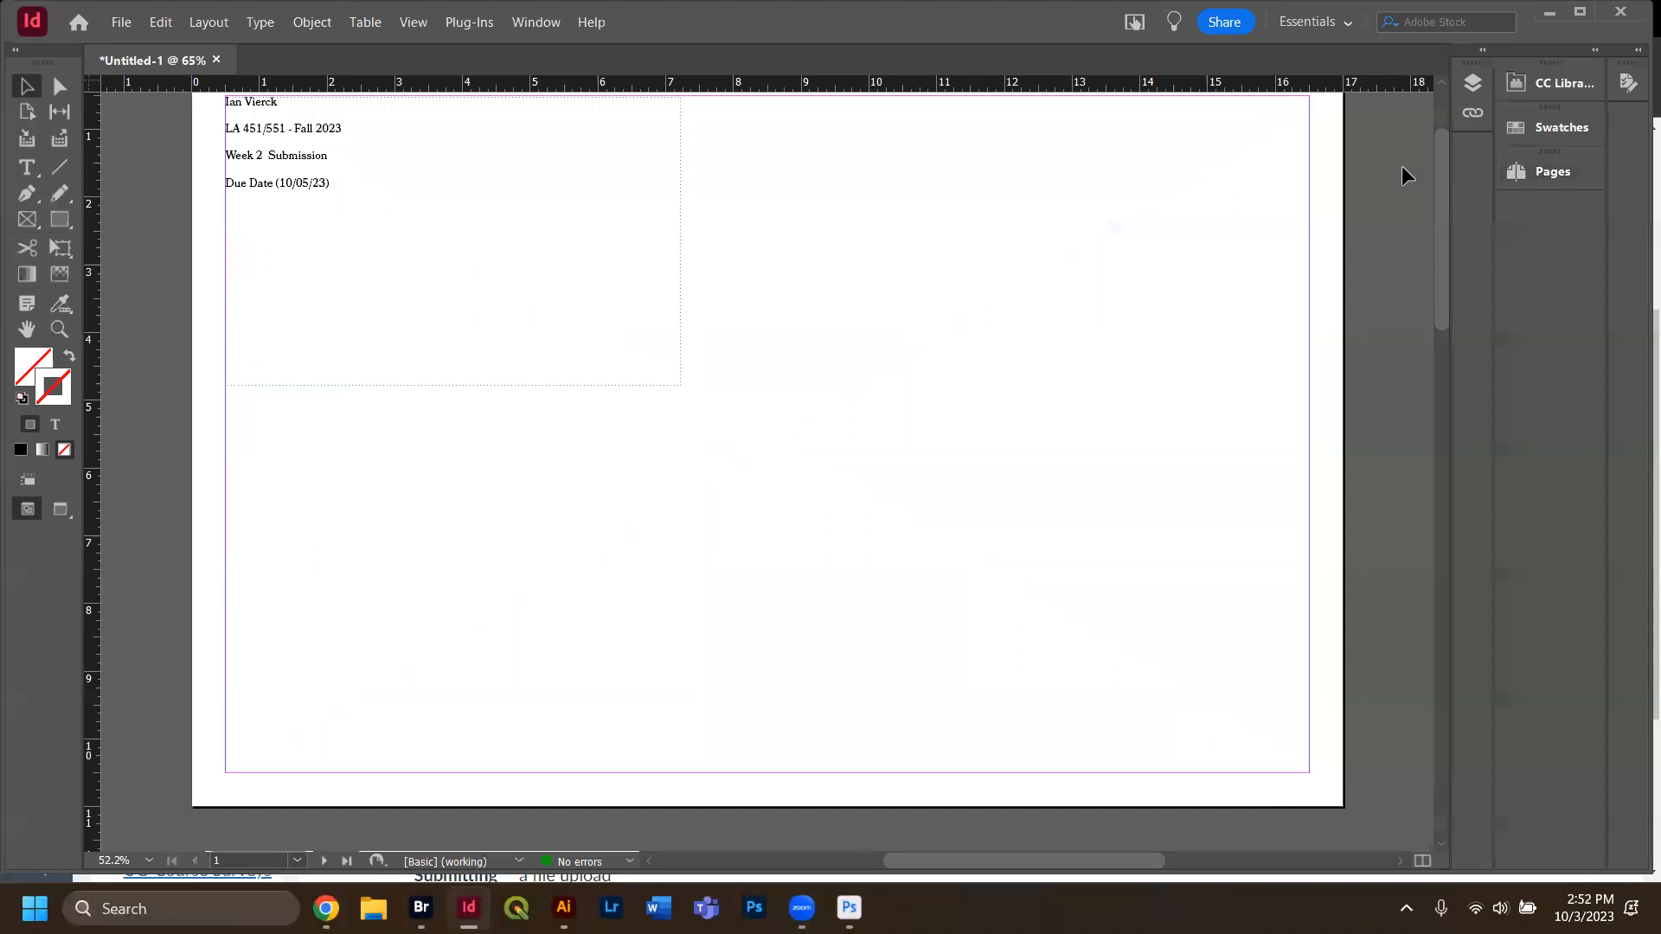
scroll(509, 469, "up", 2)
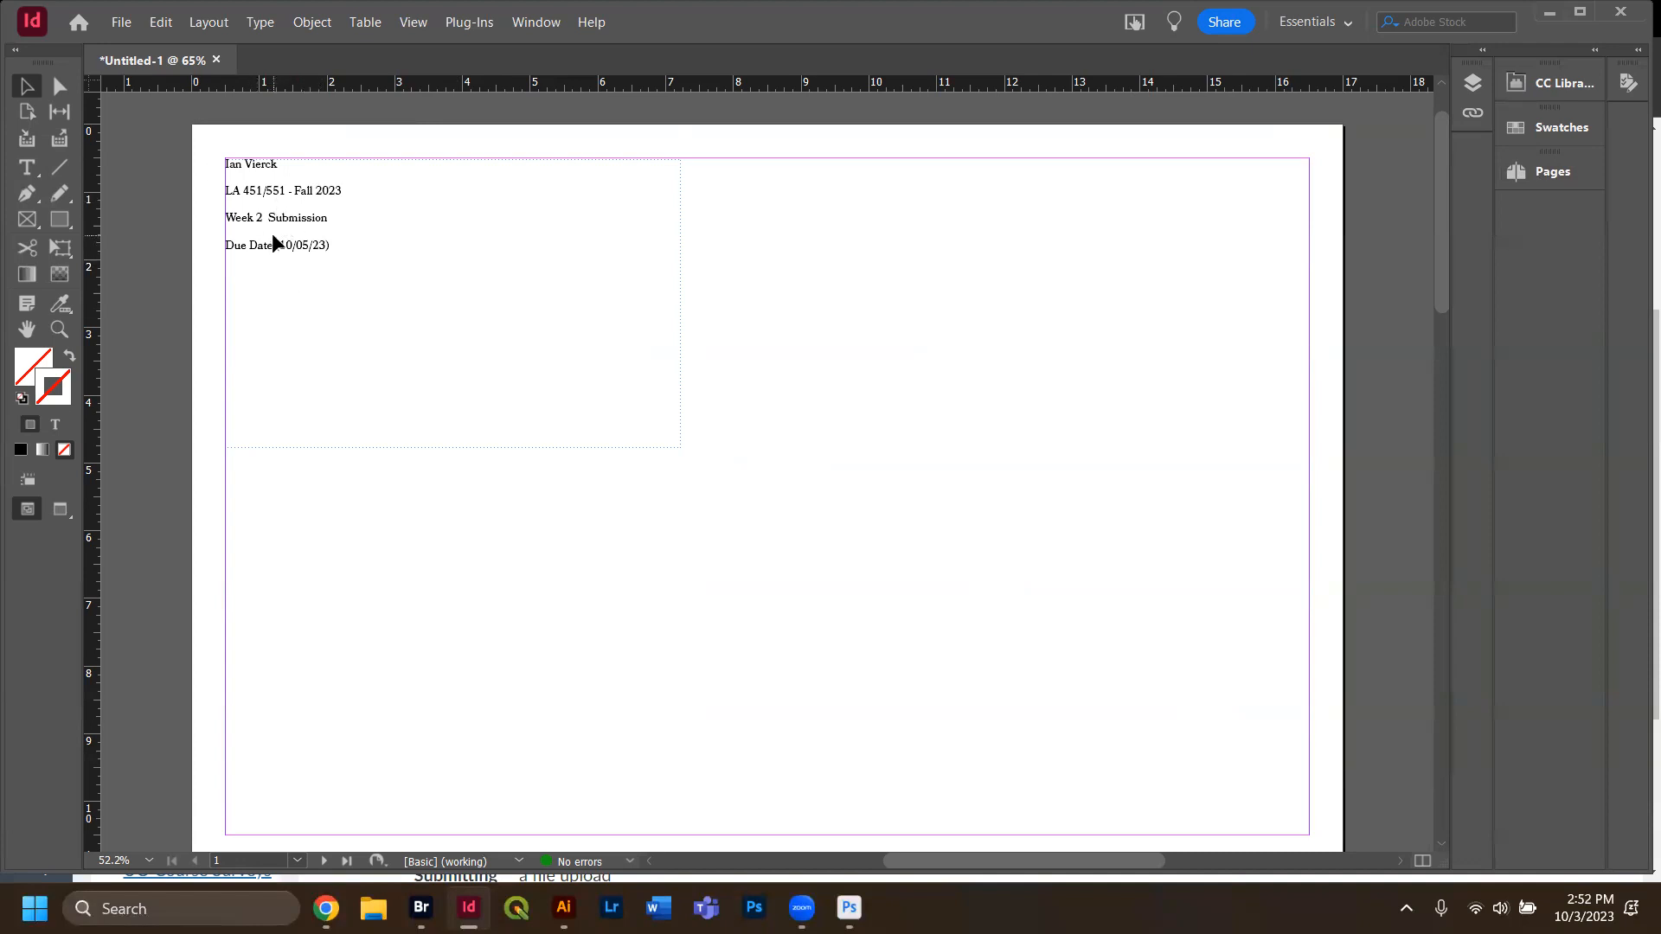
Review document pages 1 to 3 to check the content inherited from the A-Parent and B-Parent templates.
scroll(272, 235, "down", 15)
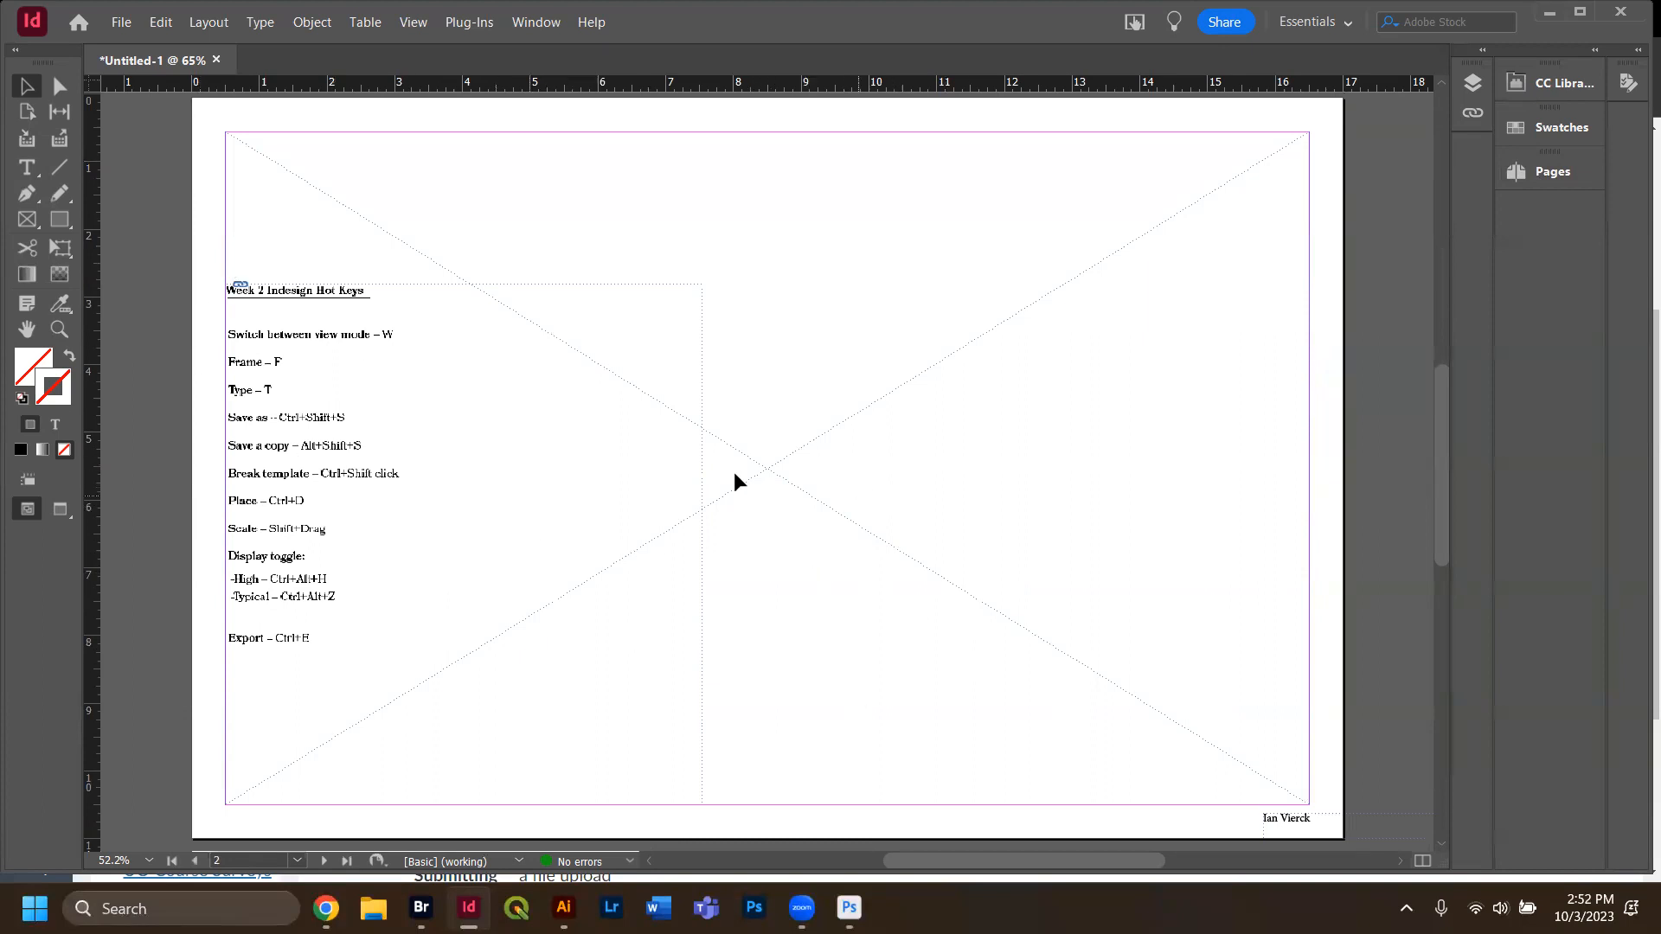
scroll(735, 473, "down", 15)
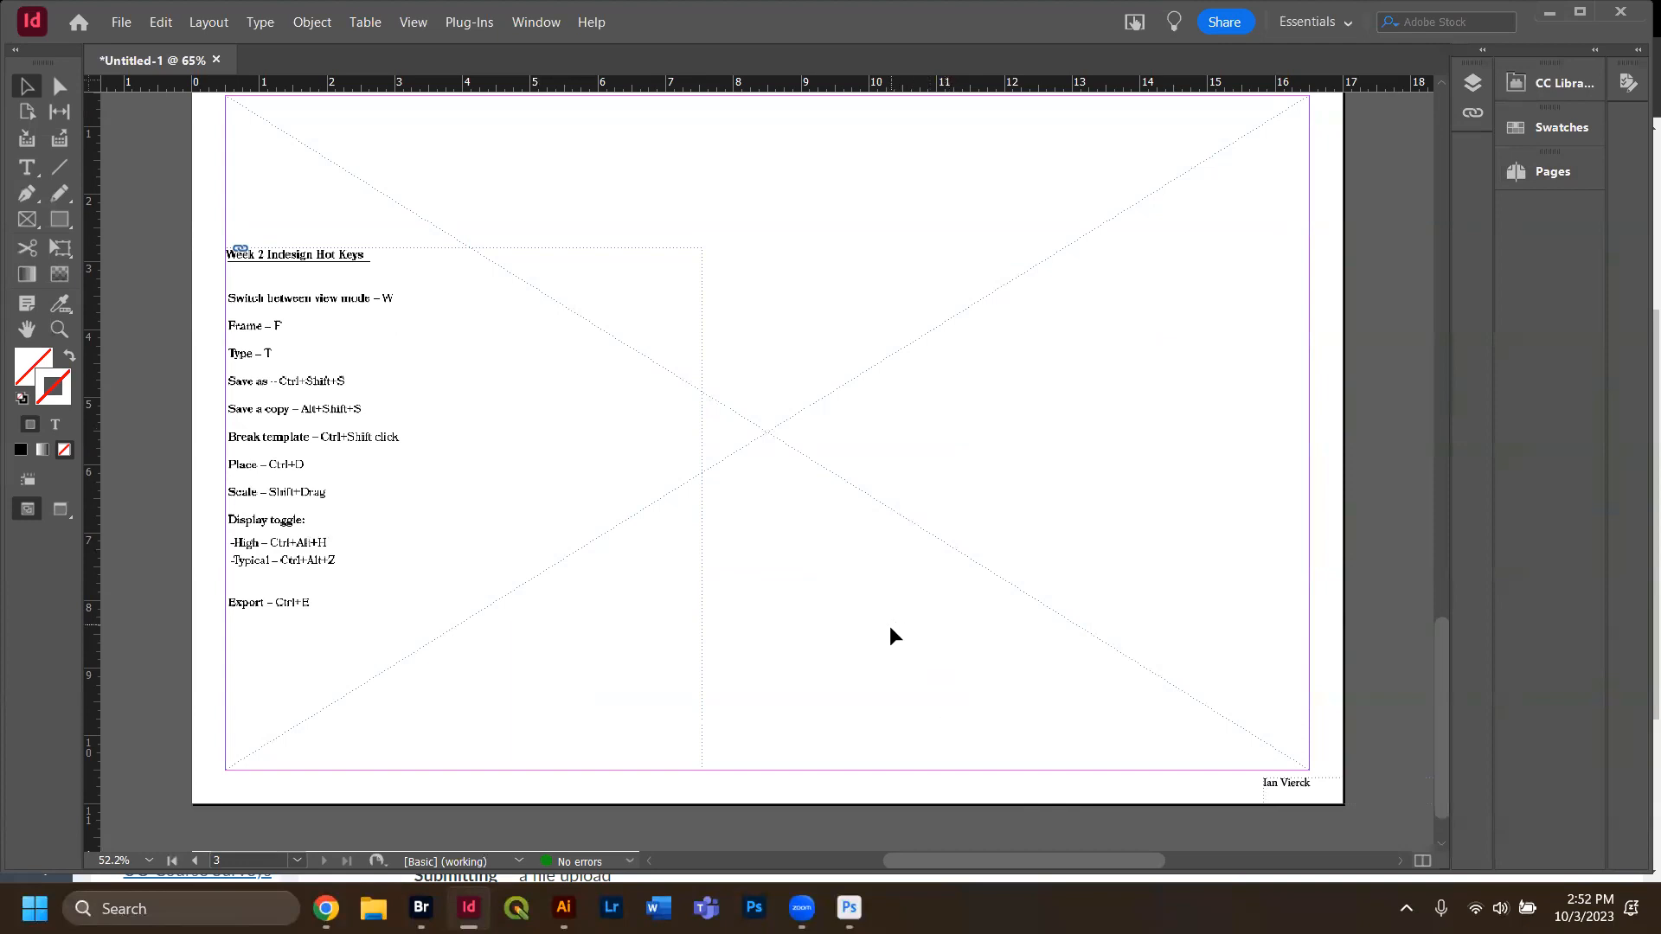
scroll(889, 625, "up", 15)
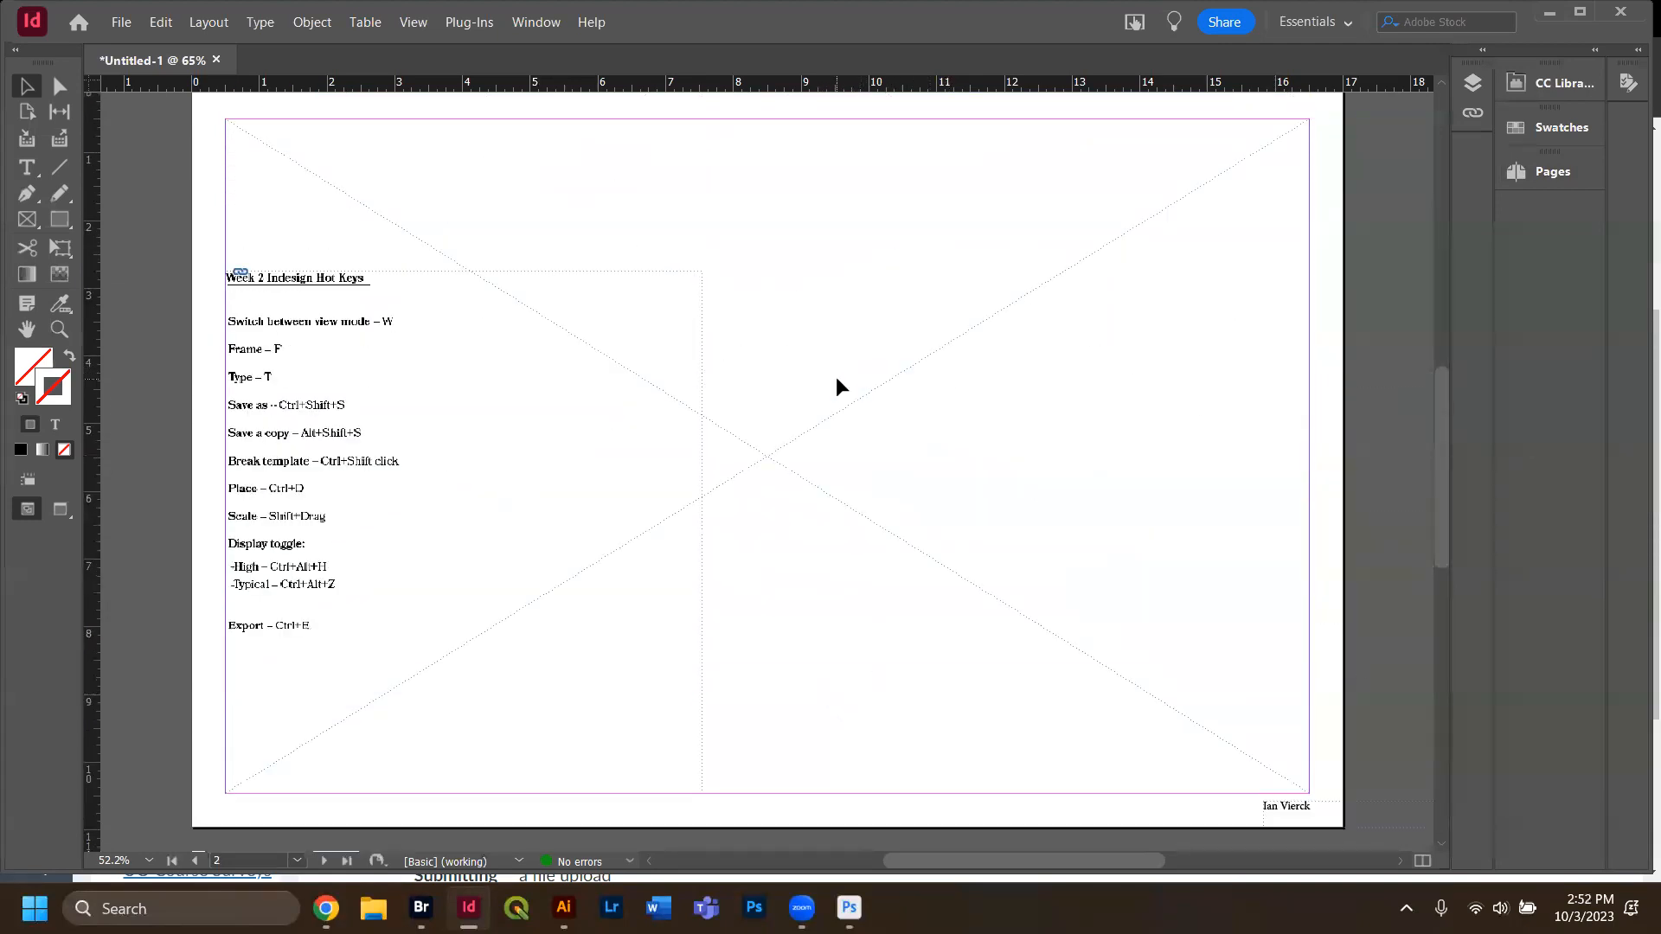
scroll(848, 574, "up", 15)
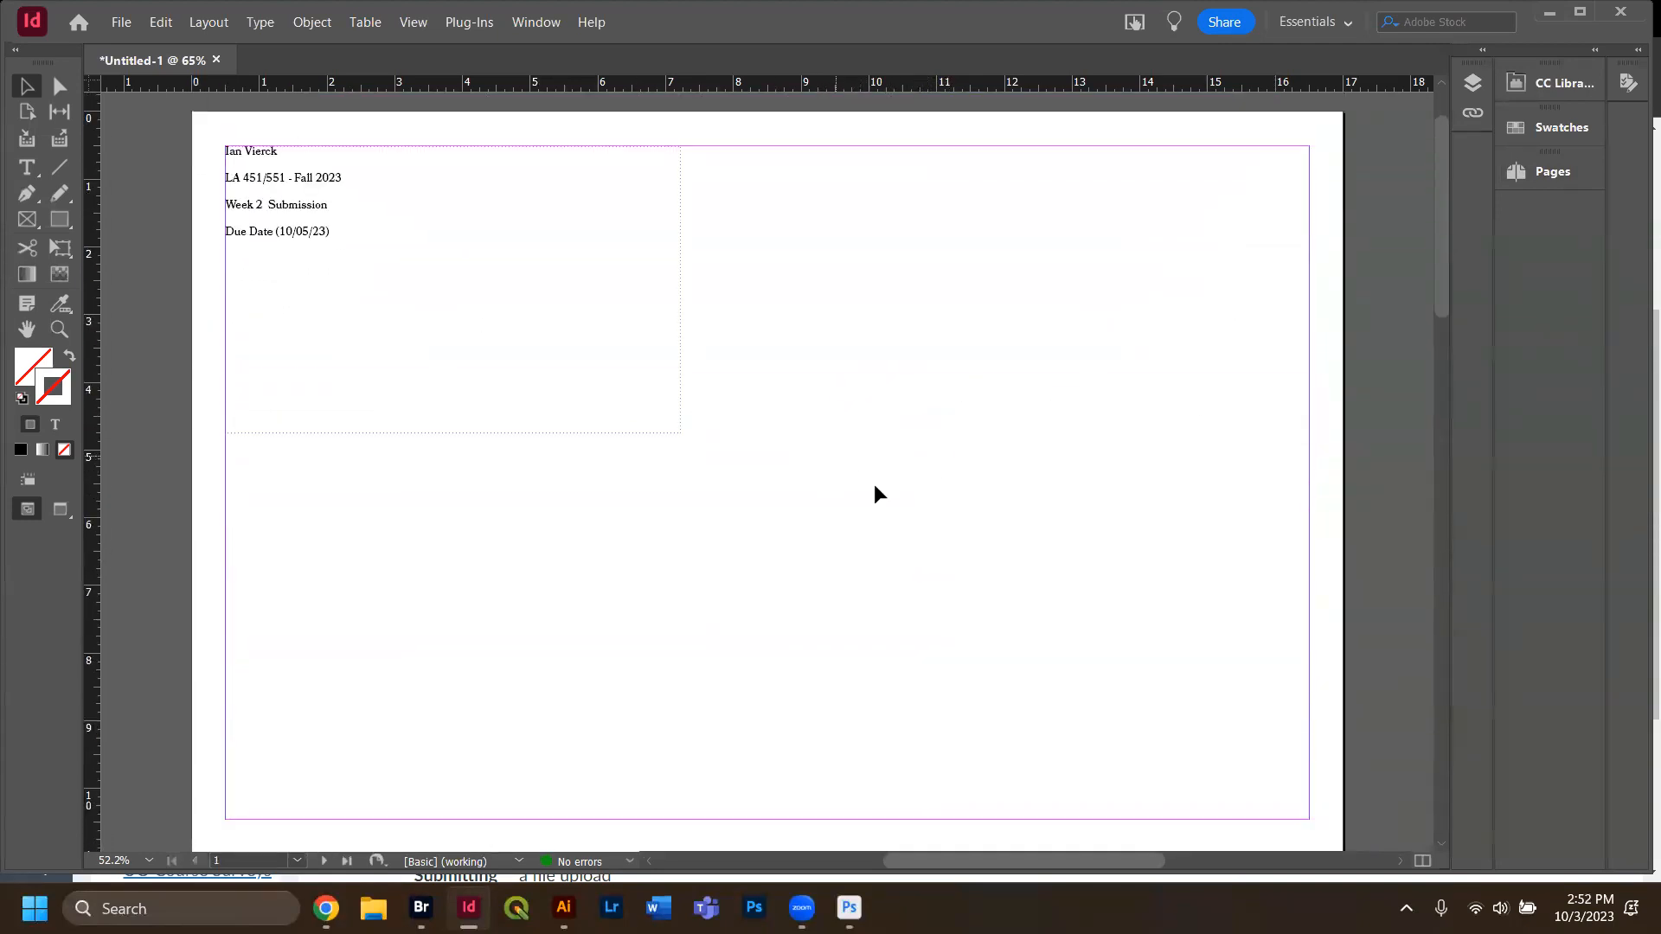
scroll(874, 489, "down", 15)
scroll(1129, 685, "down", 5)
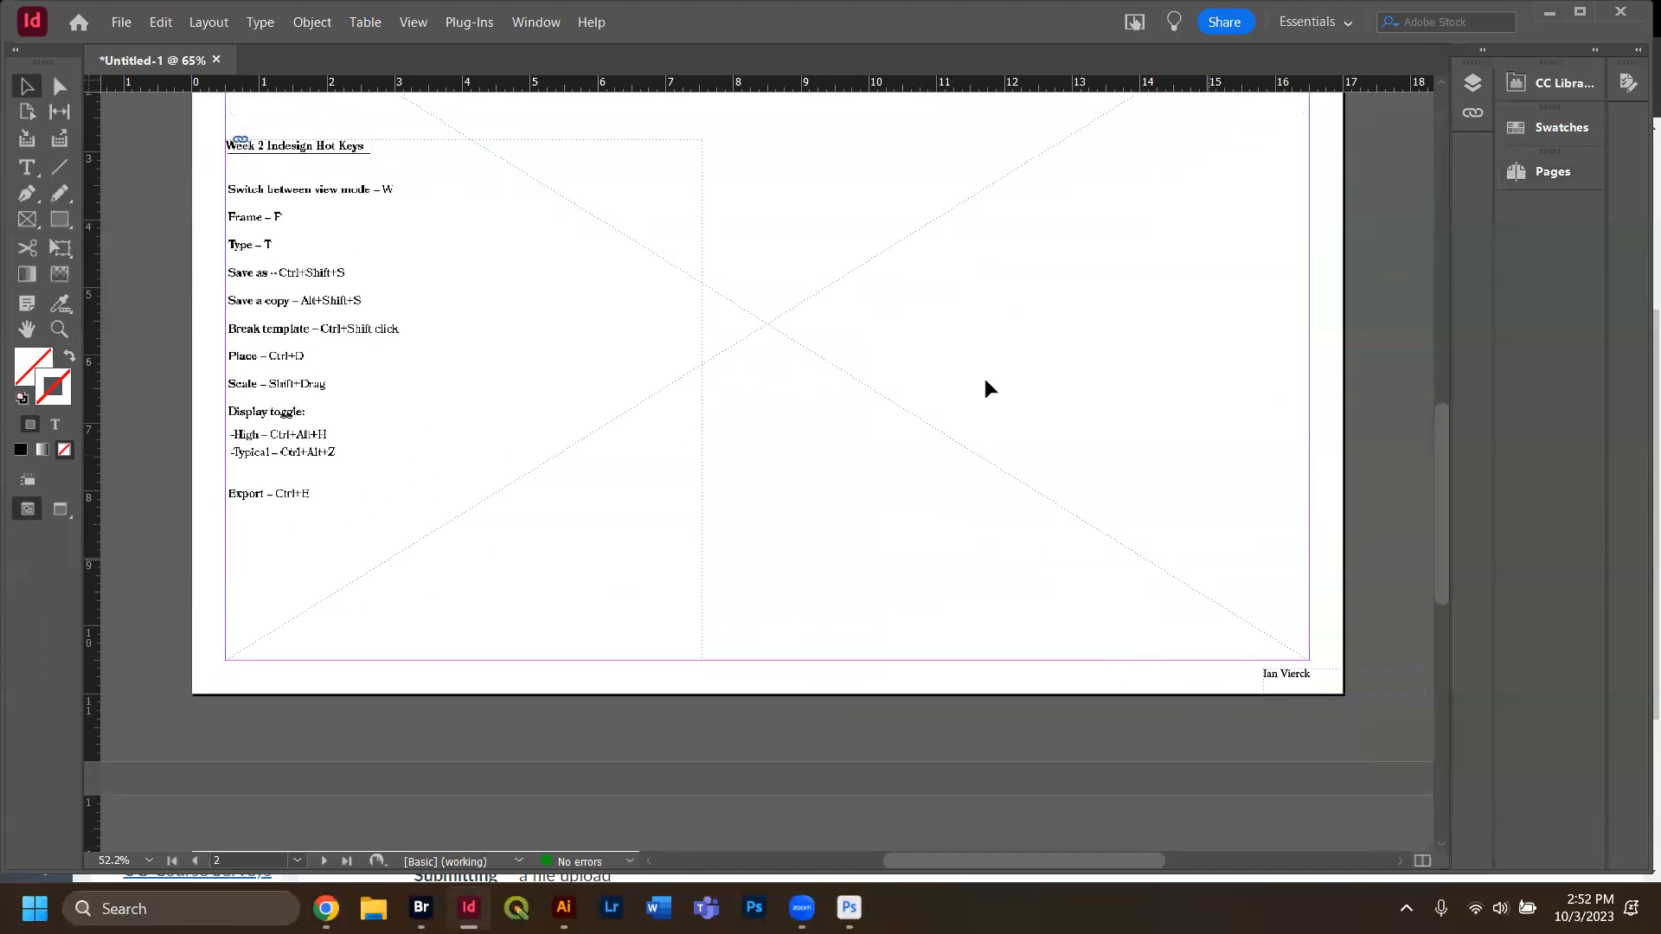
scroll(872, 568, "down", 1)
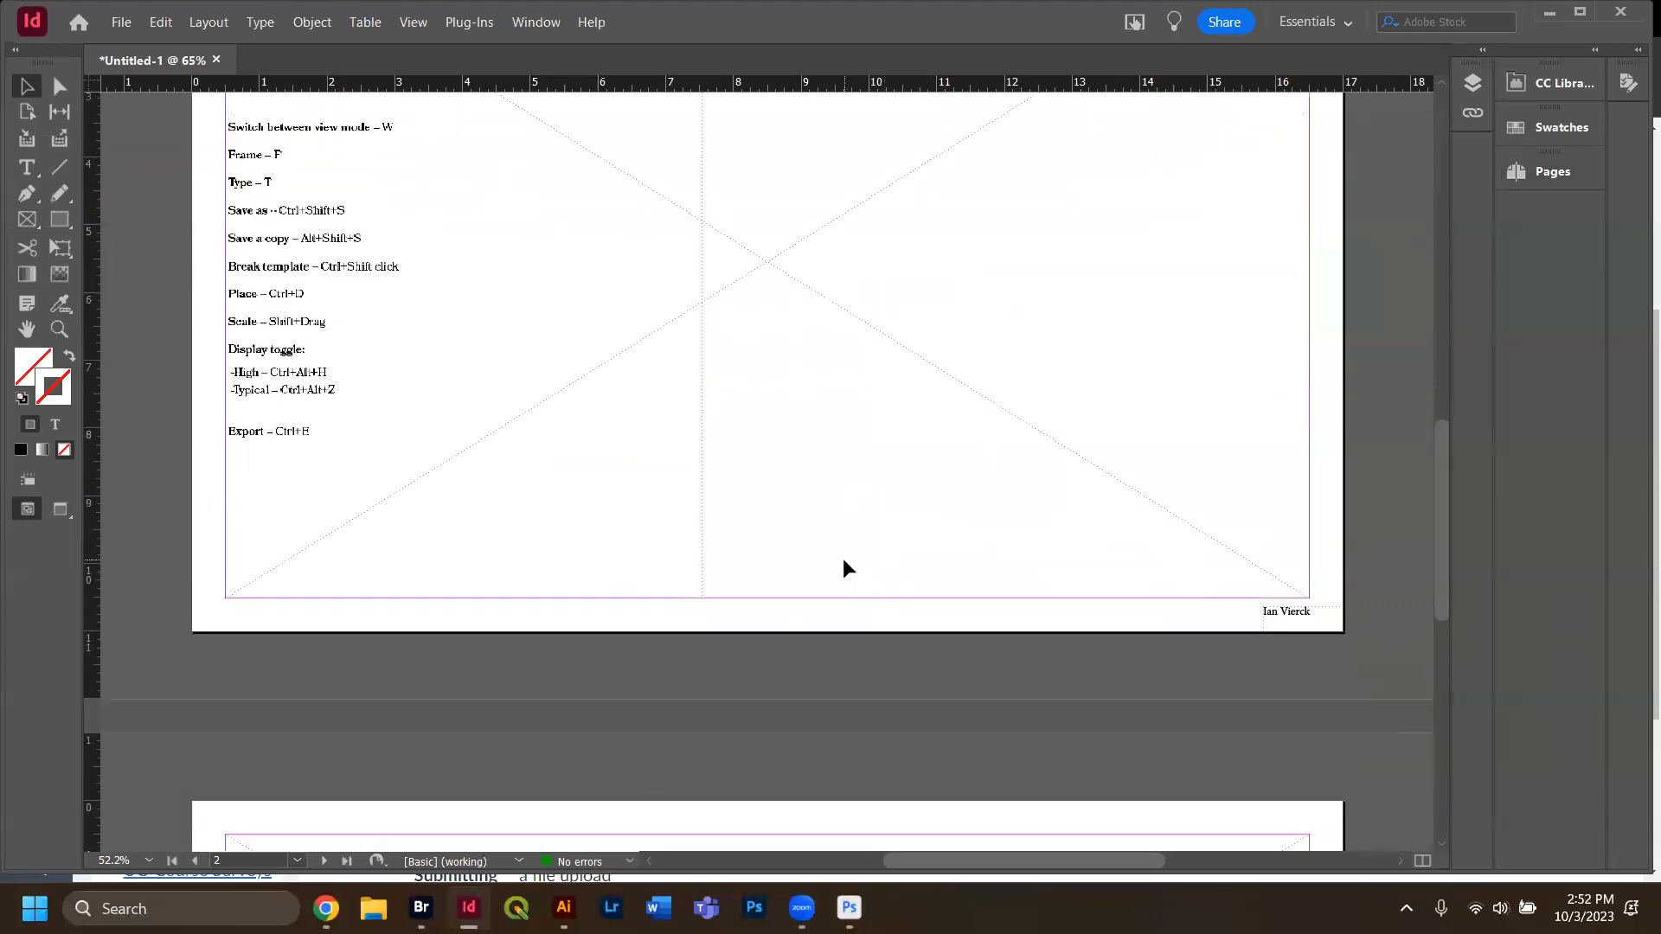
scroll(778, 500, "down", 10)
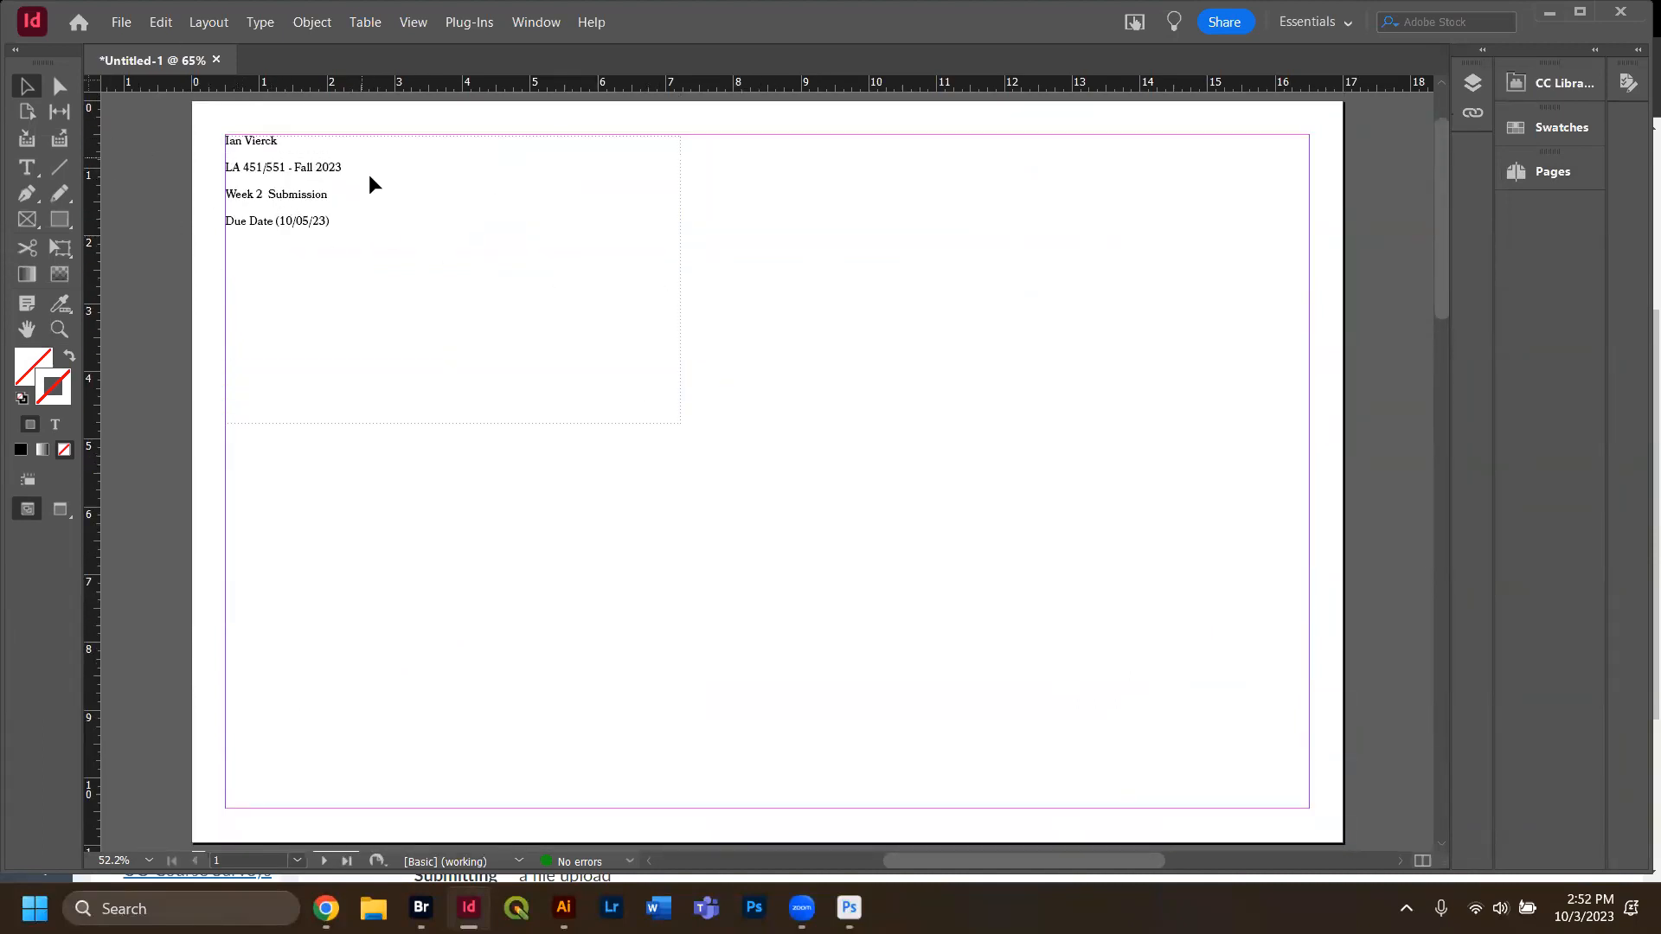
scroll(533, 496, "down", 5)
scroll(527, 504, "down", 3)
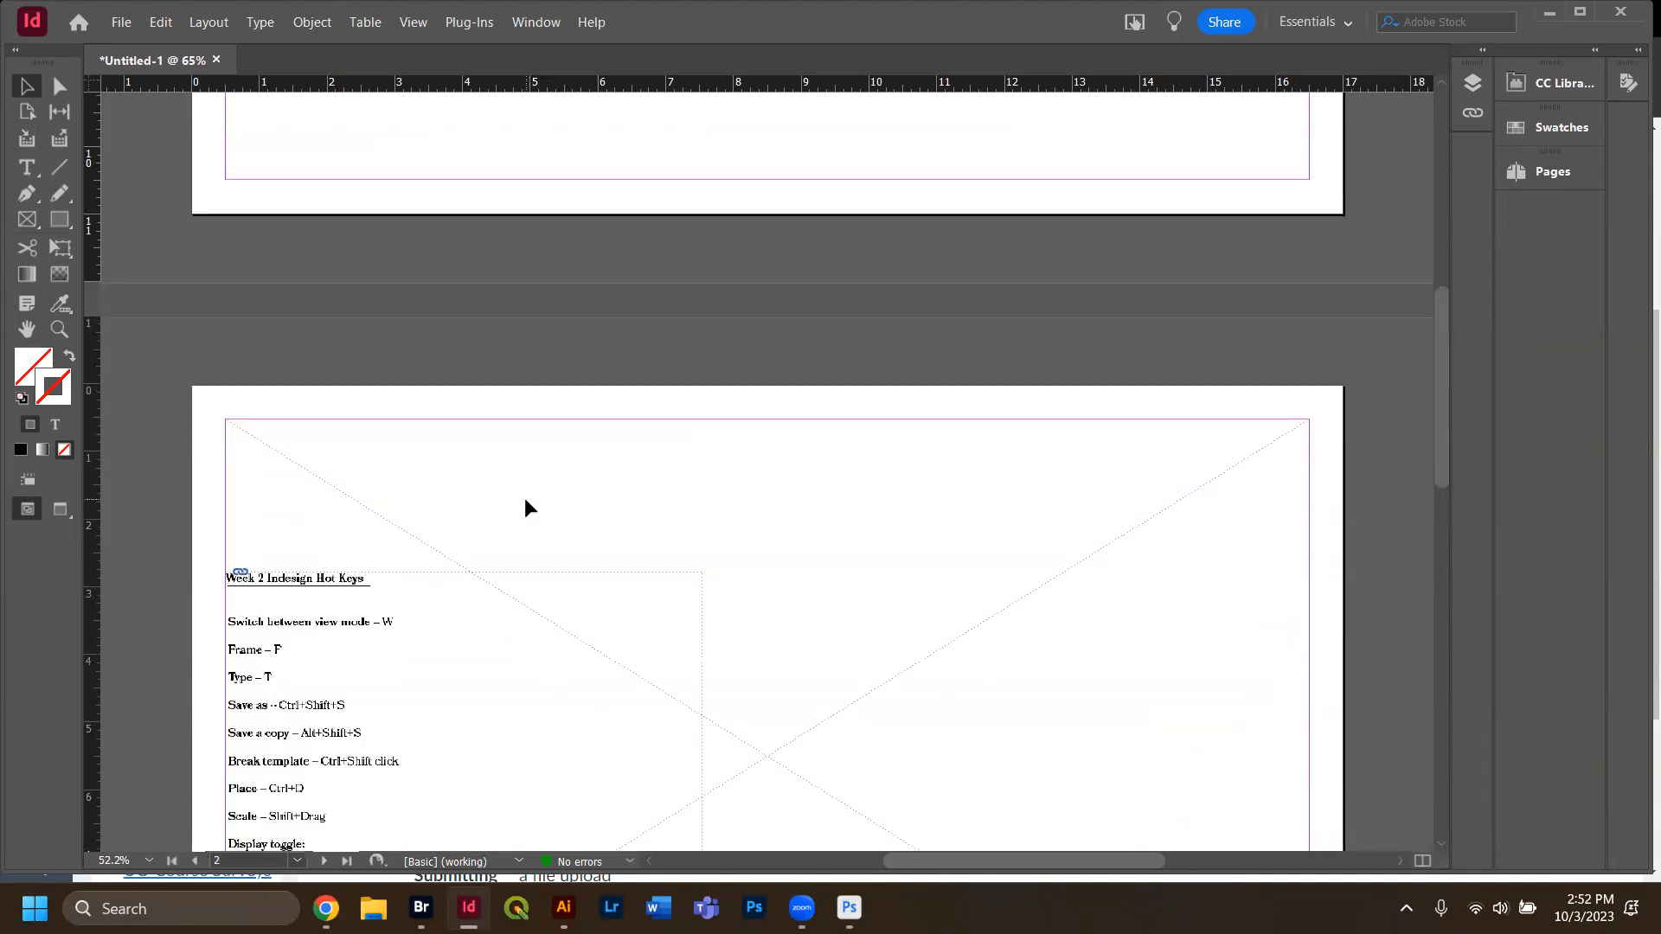
scroll(521, 554, "down", 2)
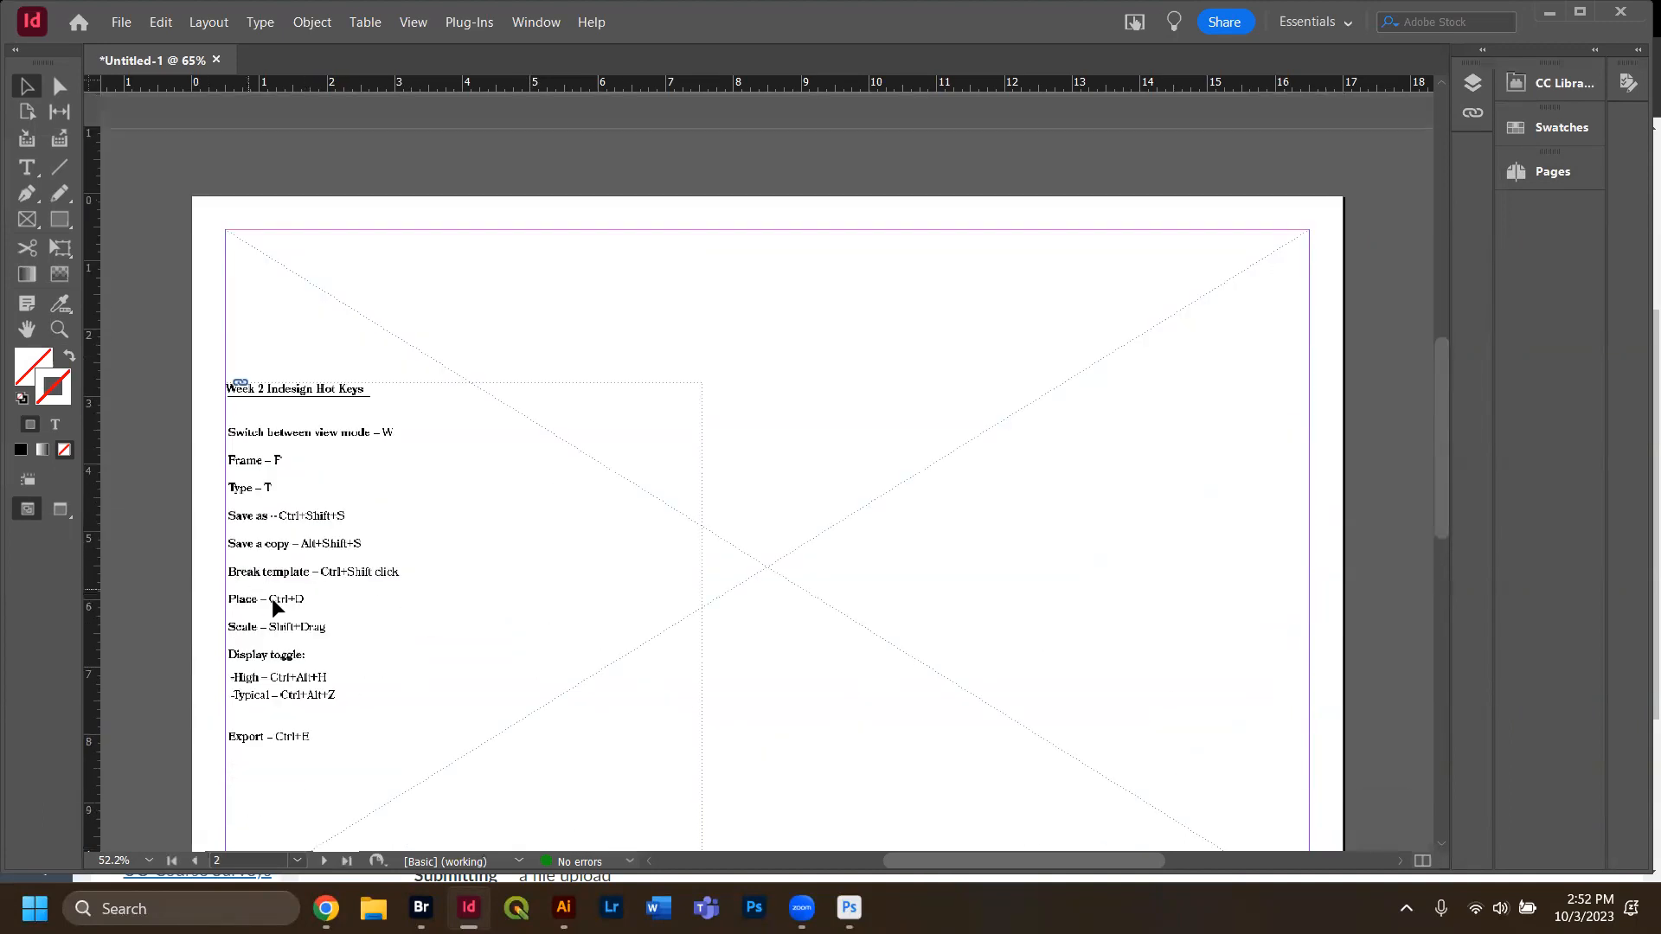
scroll(456, 683, "up", 10)
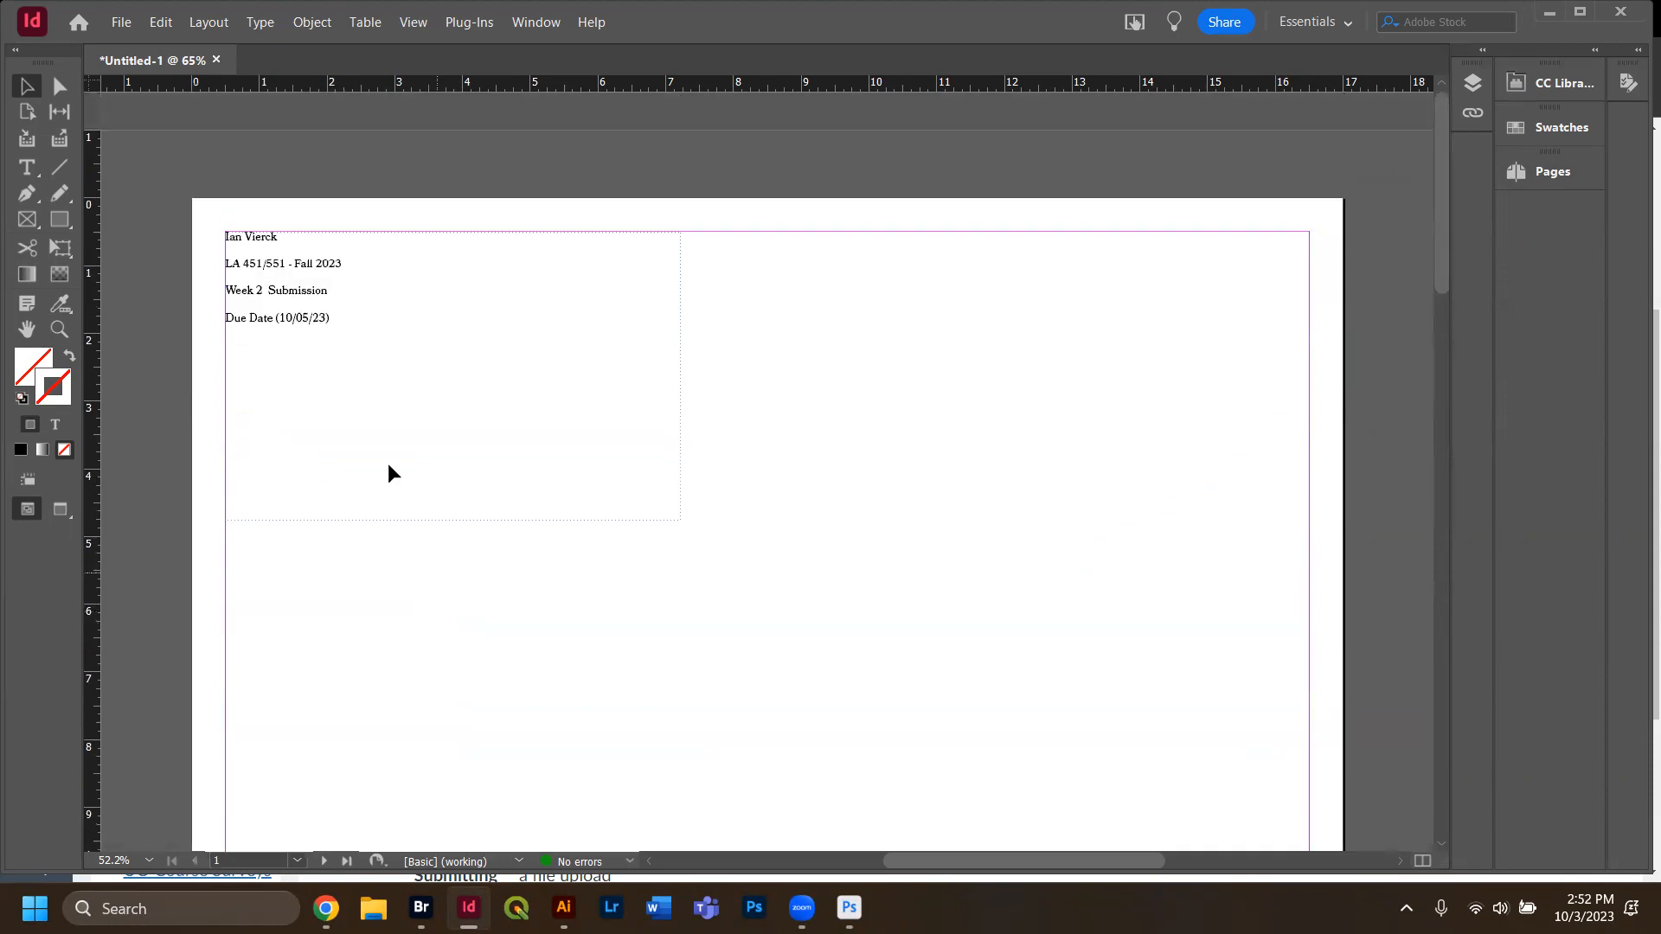
Edit the day in page 1's due date line so it reads "Due Date (10/05vvv/23)", and deselect the text frame.
left_click(322, 320)
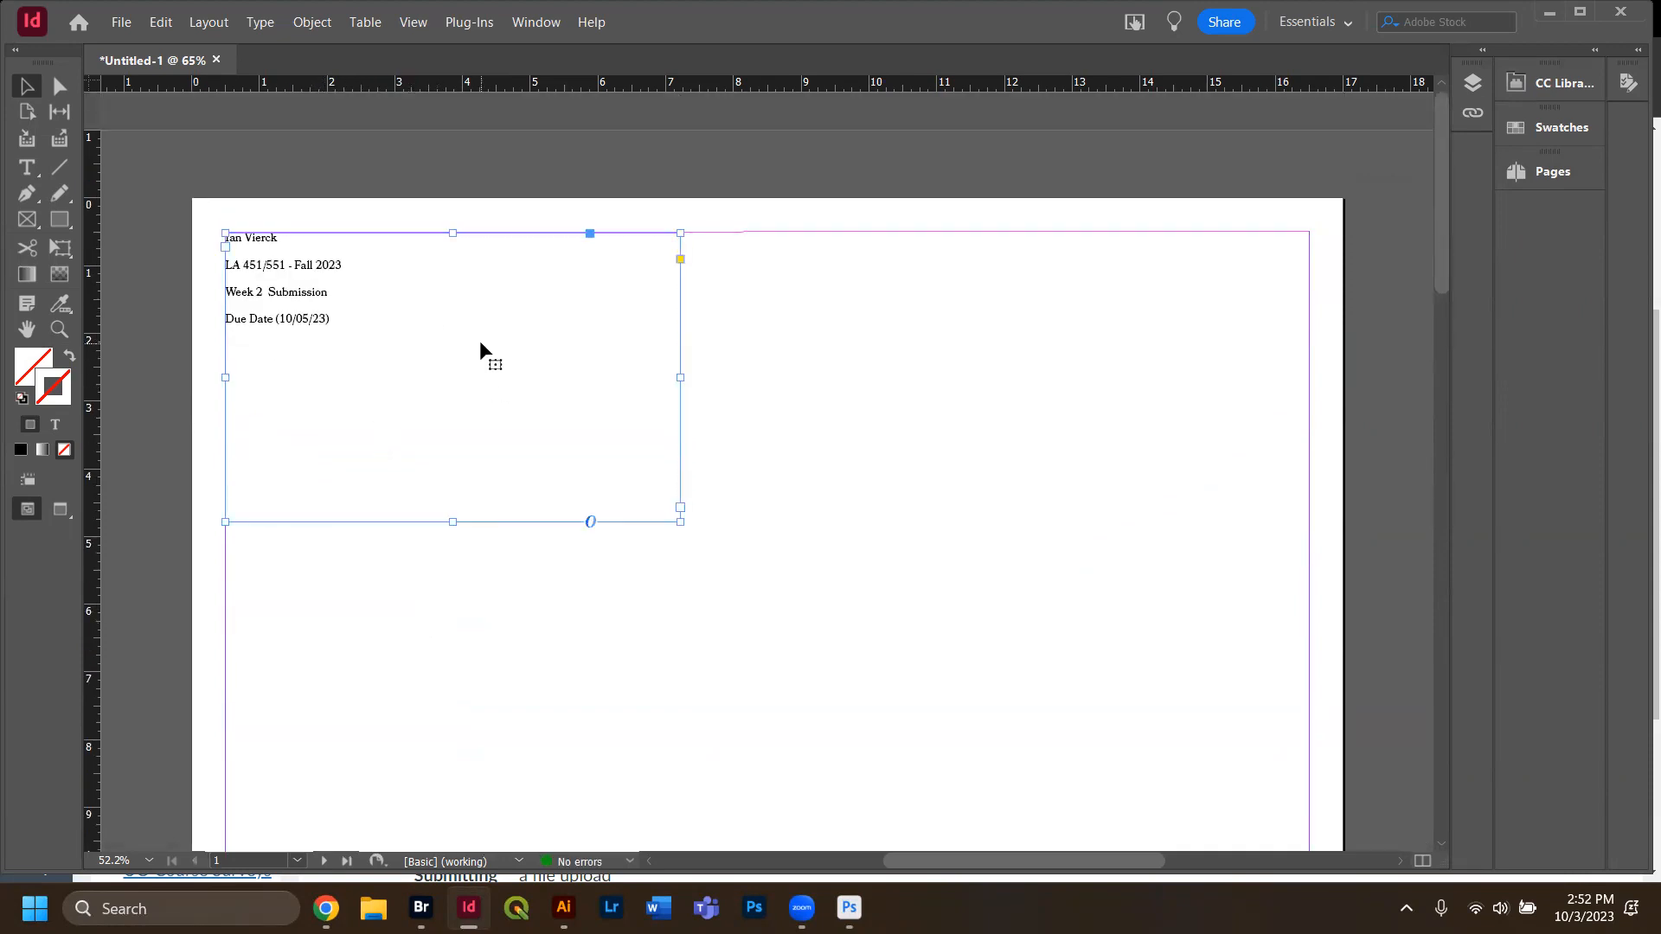
triple_click(313, 319)
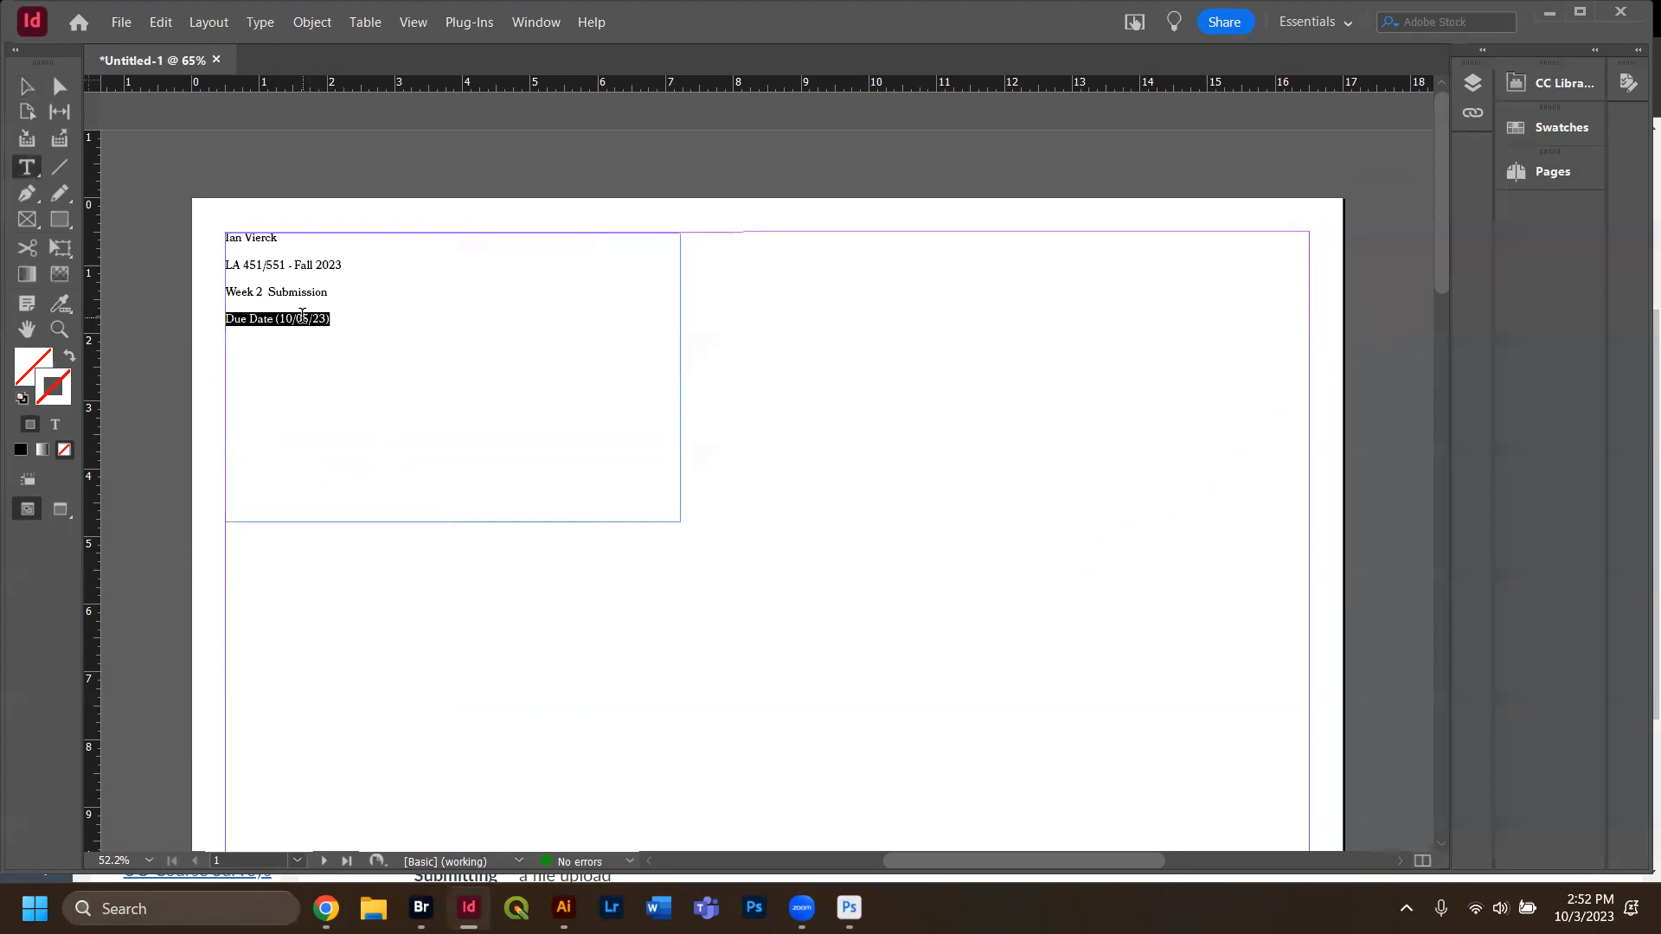
left_click(321, 322)
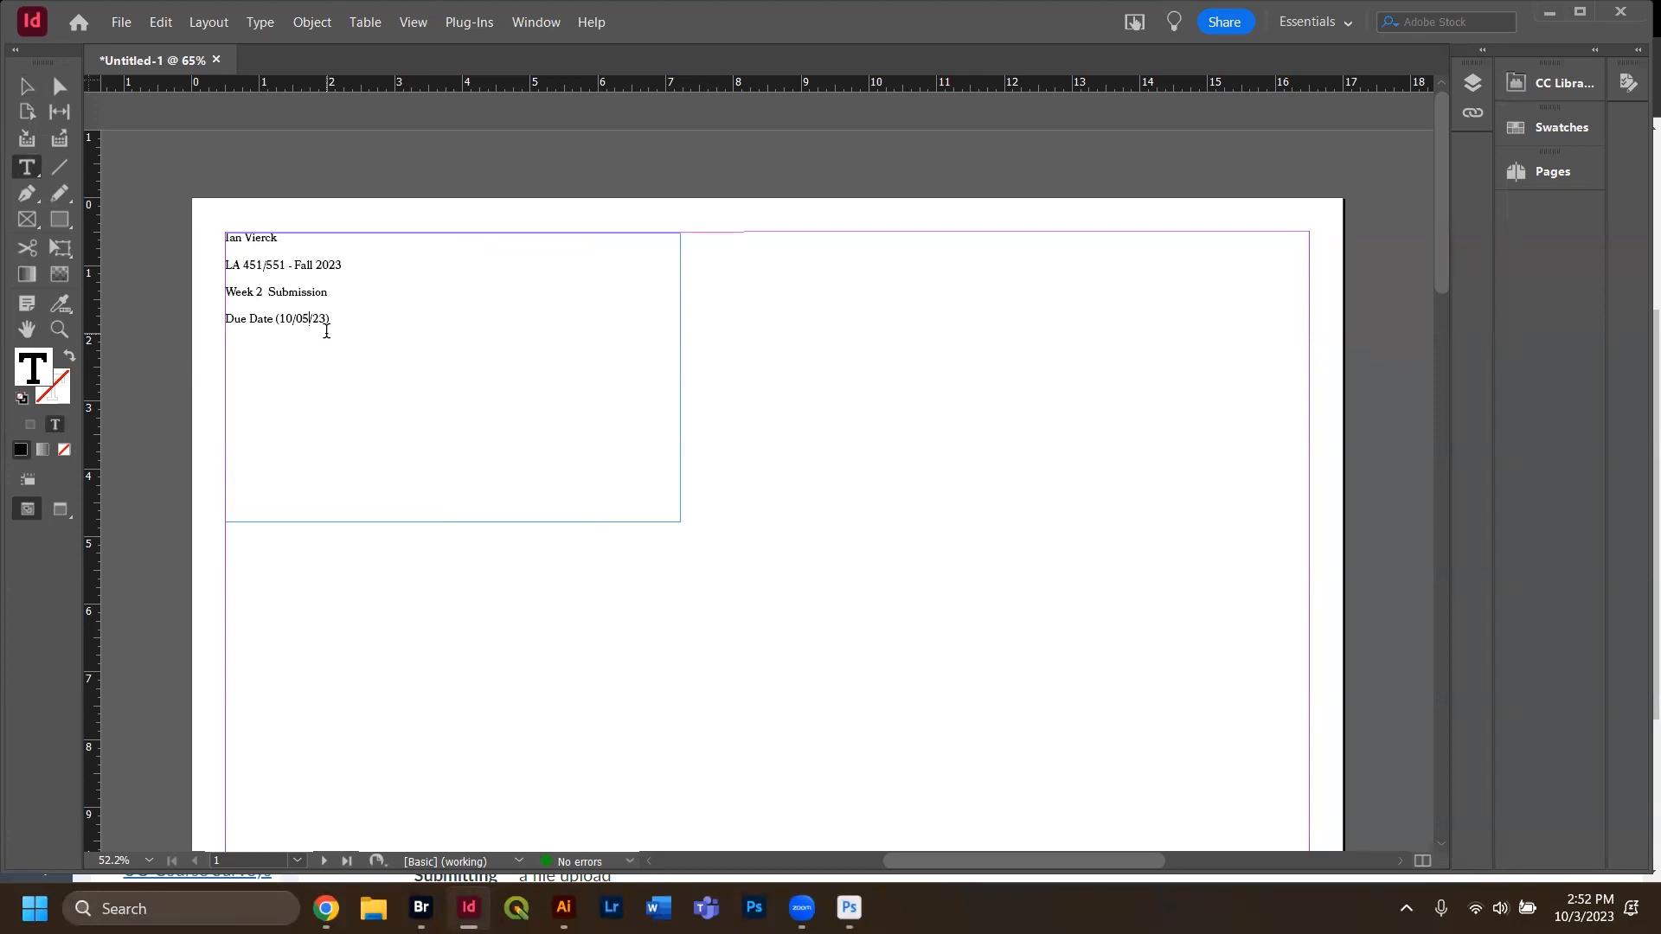
key("BackSpace")
type("6")
key("BackSpace")
type("3")
key("BackSpace")
type("2")
key("BackSpace")
type("5vvv")
left_click(26, 88)
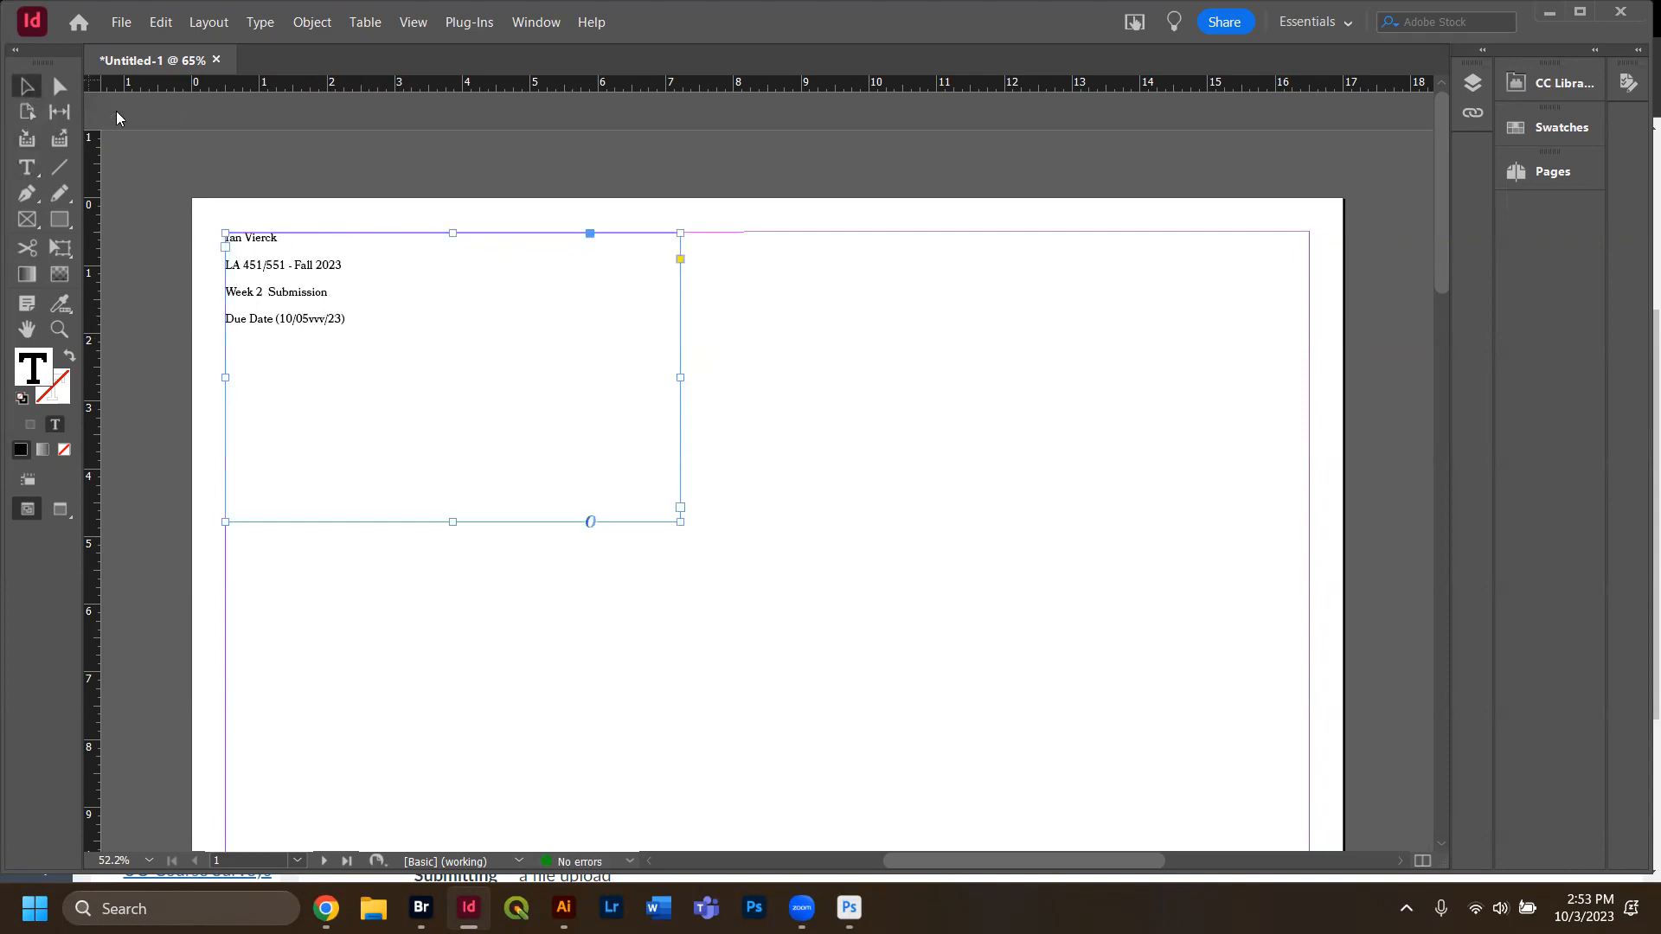
left_click(299, 188)
Unlock page 2's parent image frame, place the black oak leaf silhouette from the Week2 folder in it, and set the display to high quality.
scroll(861, 670, "down", 8)
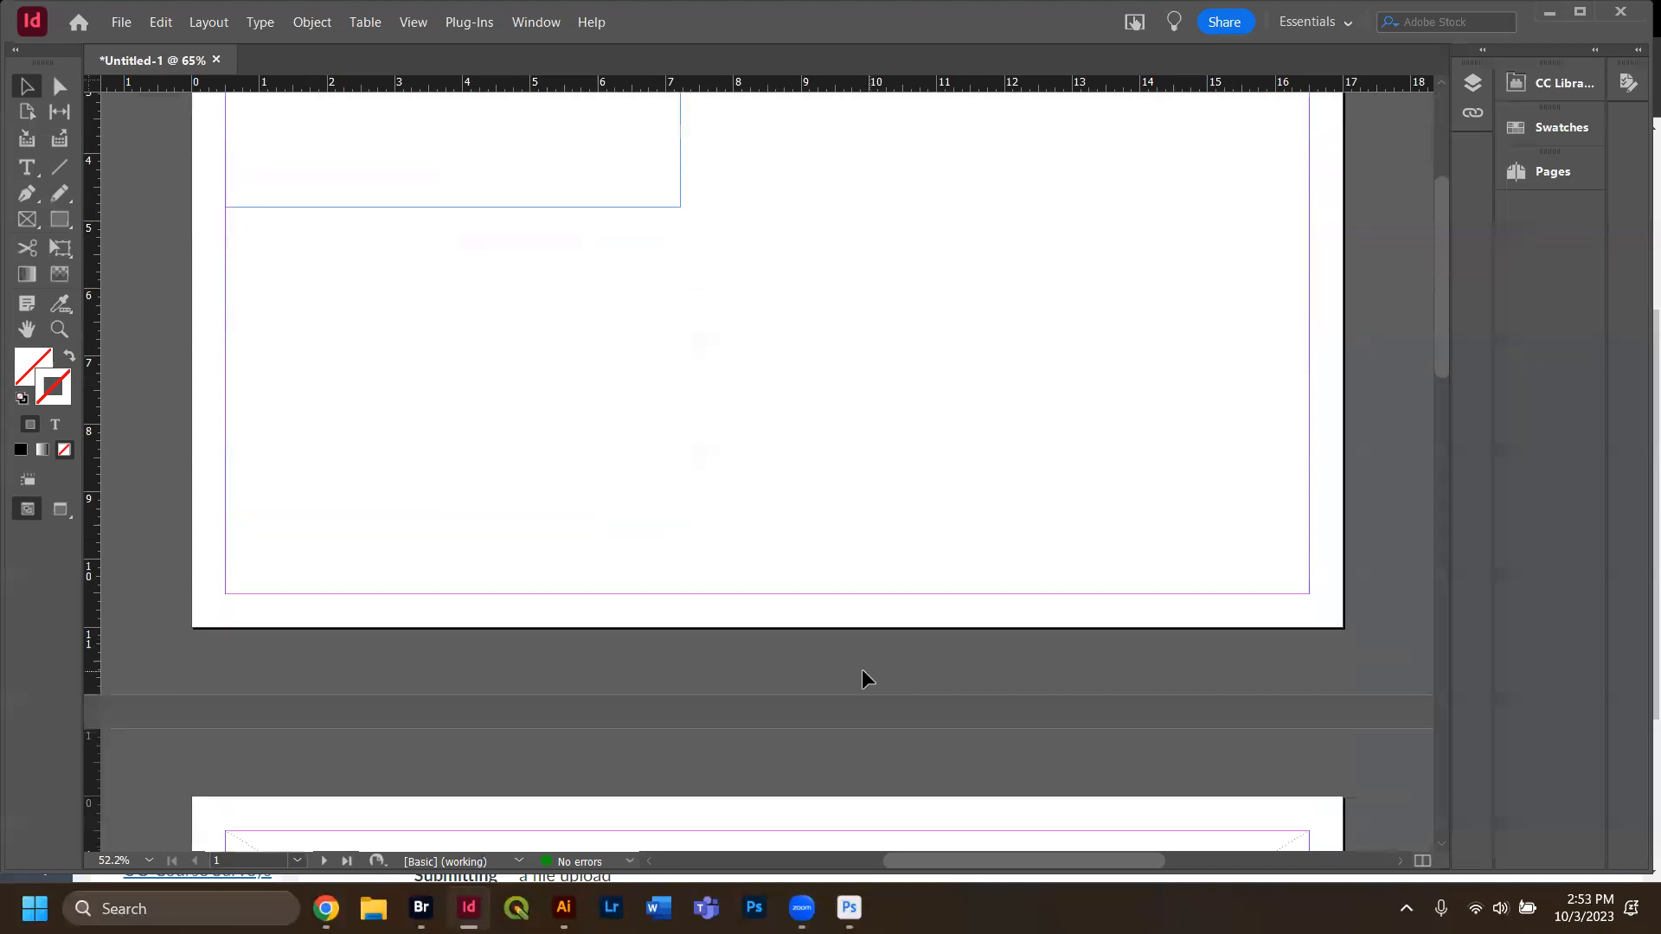
scroll(835, 671, "down", 5)
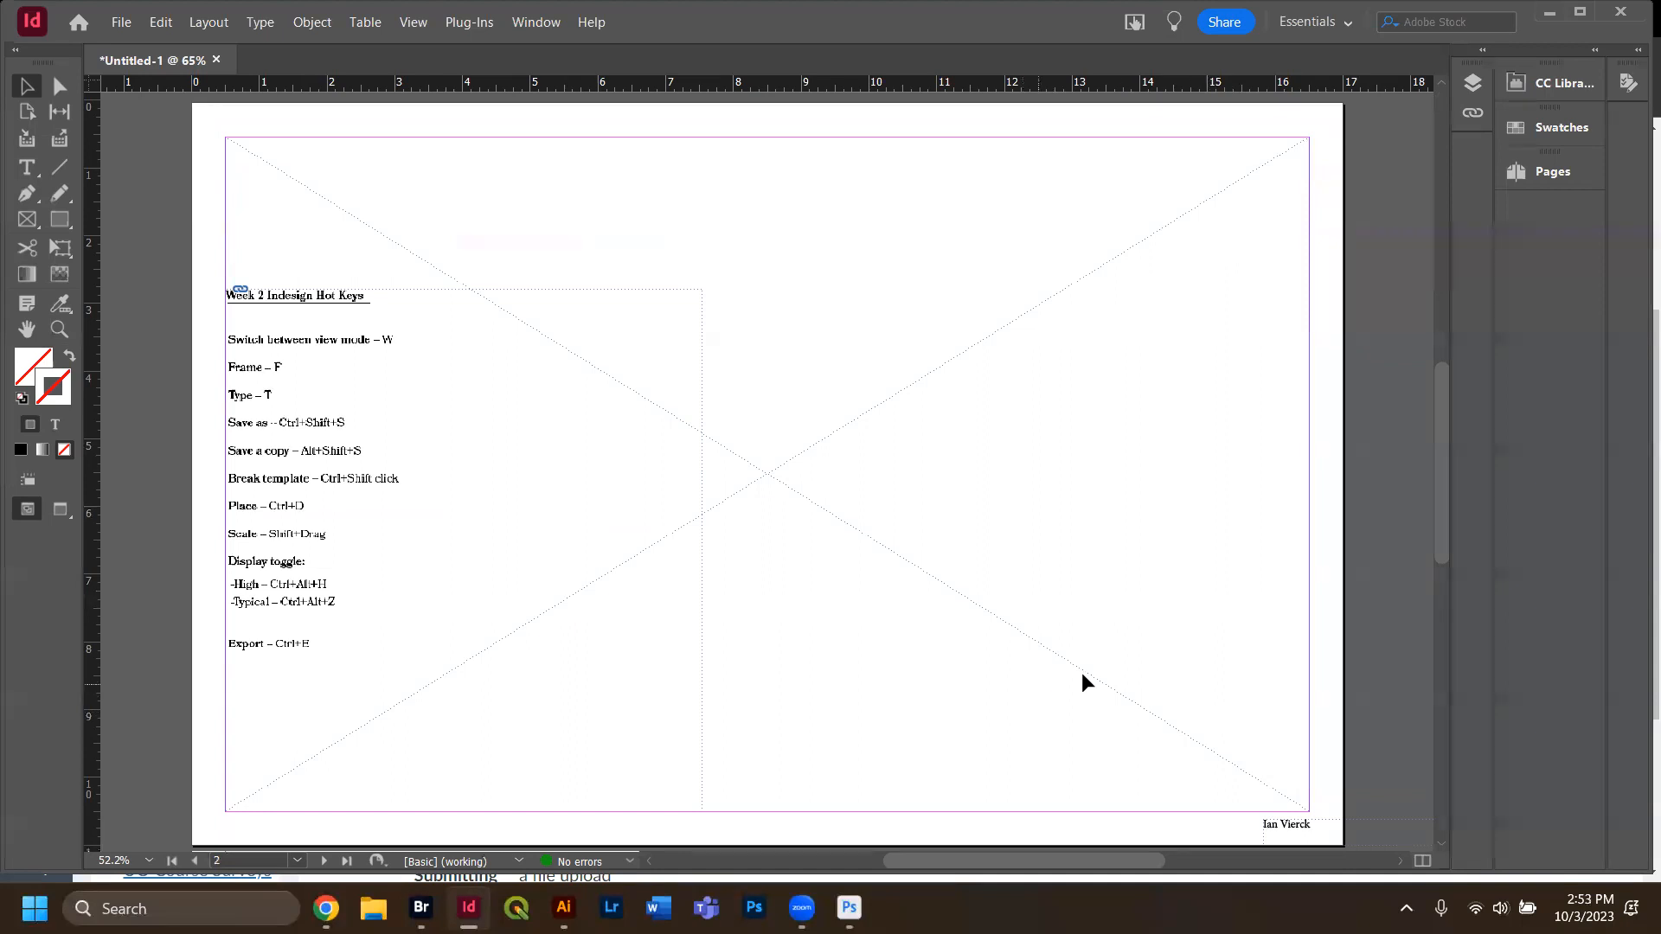
left_click(987, 481)
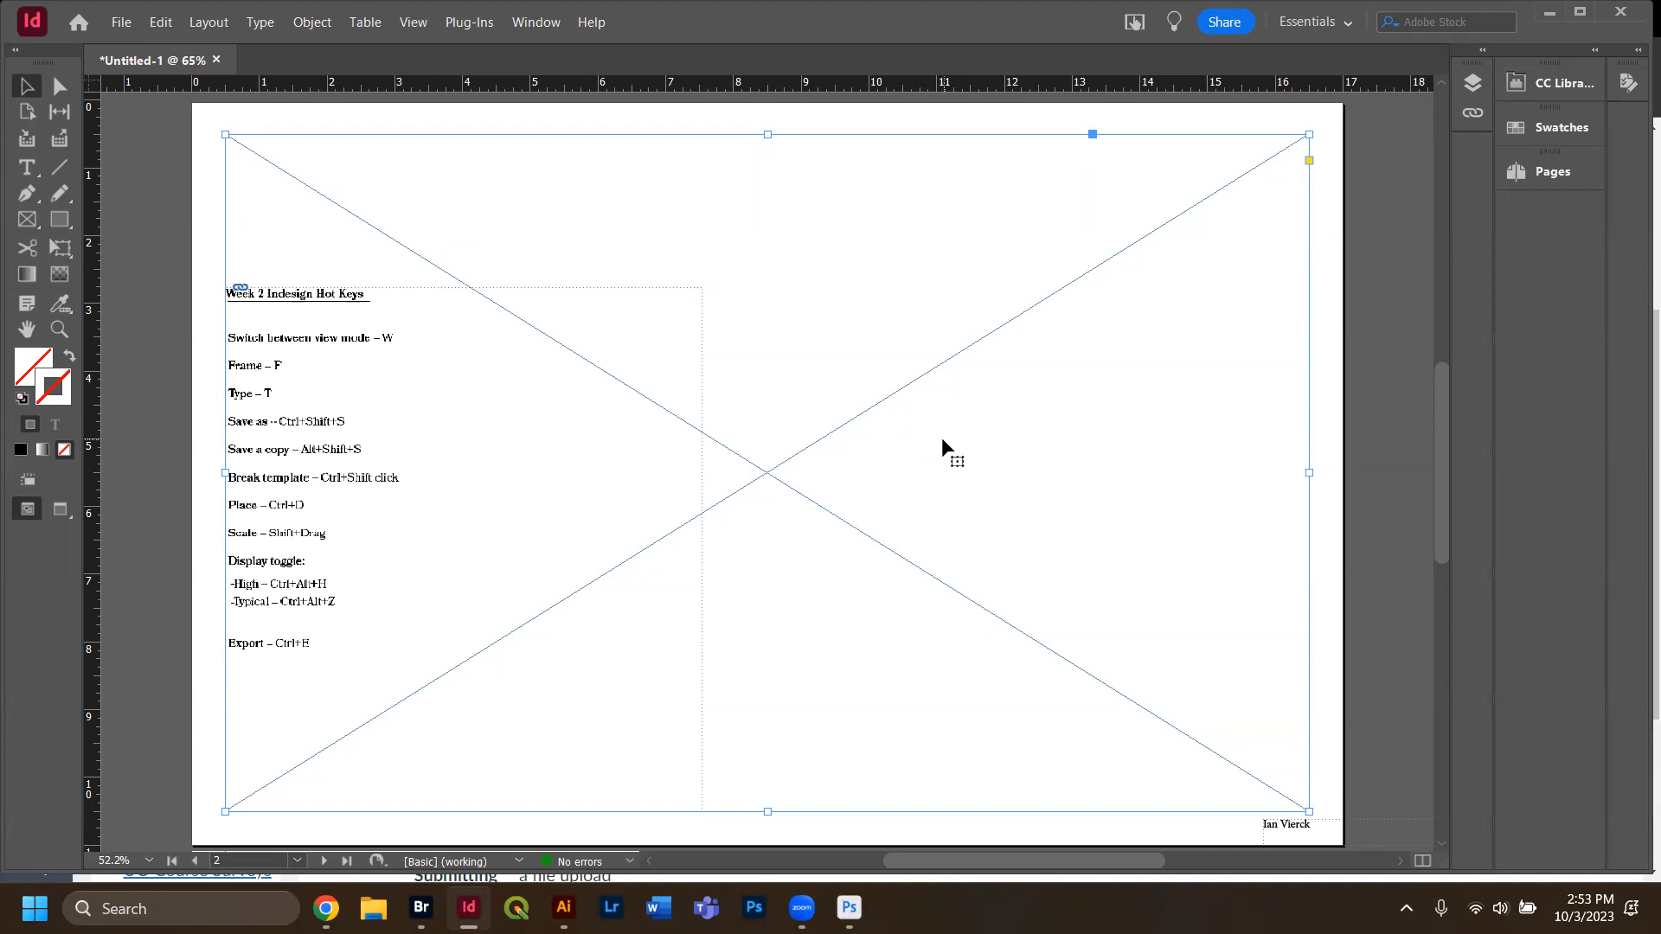
key("ctrl+d")
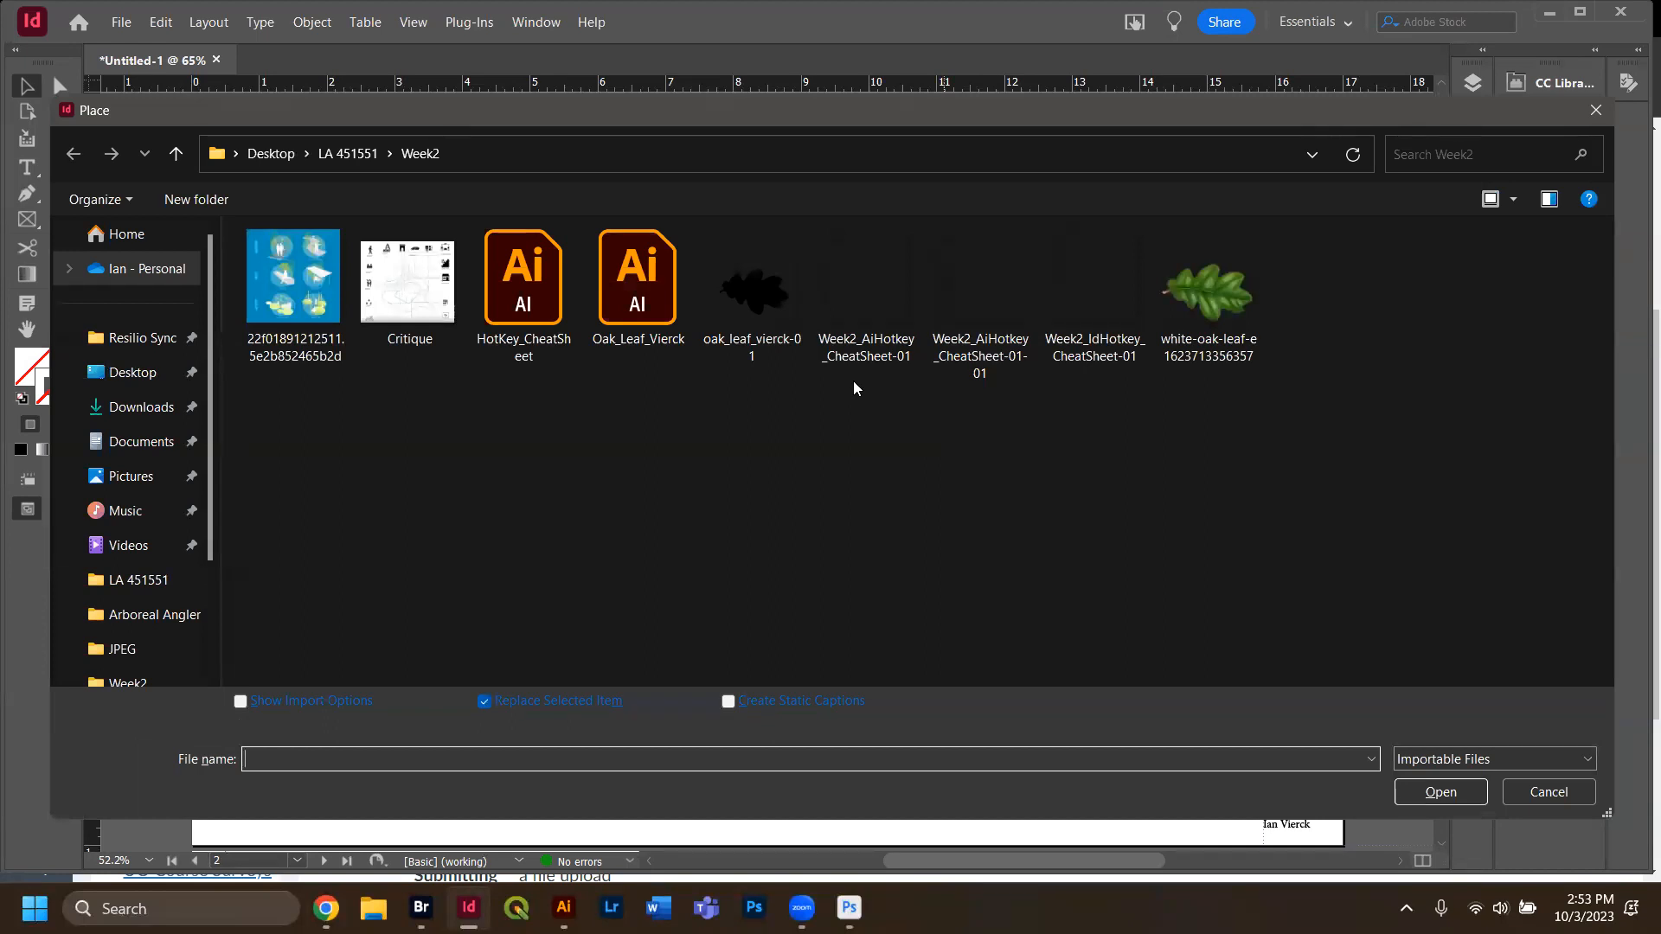
double_click(759, 310)
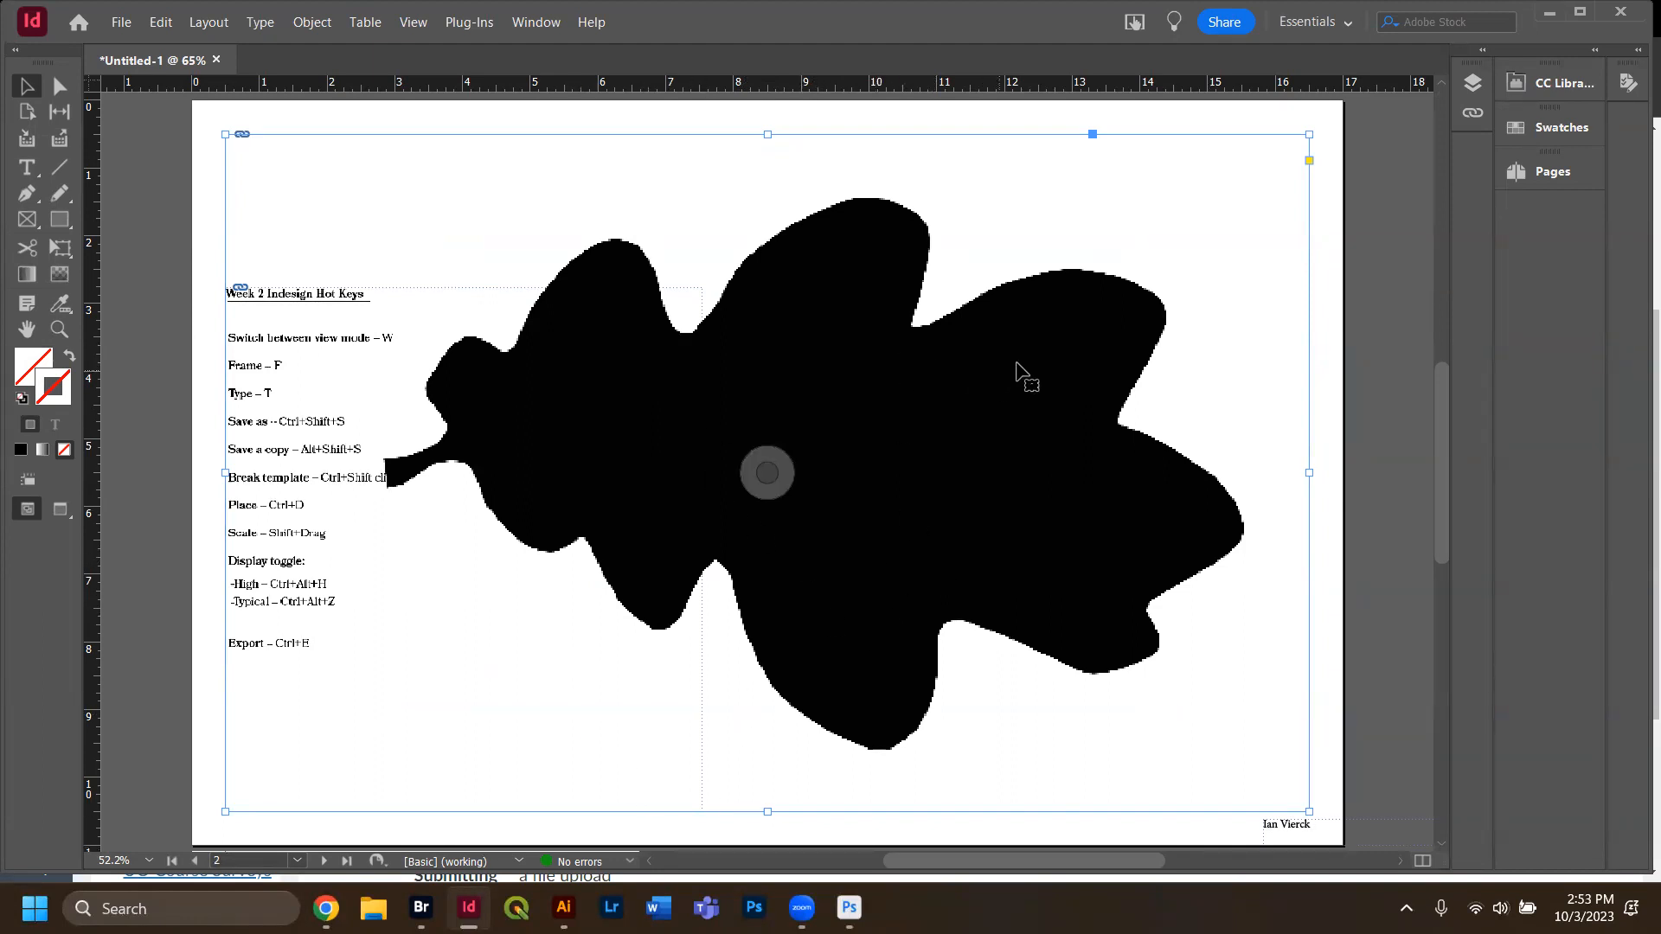
left_click(1384, 480)
key("ctrl+alt+h")
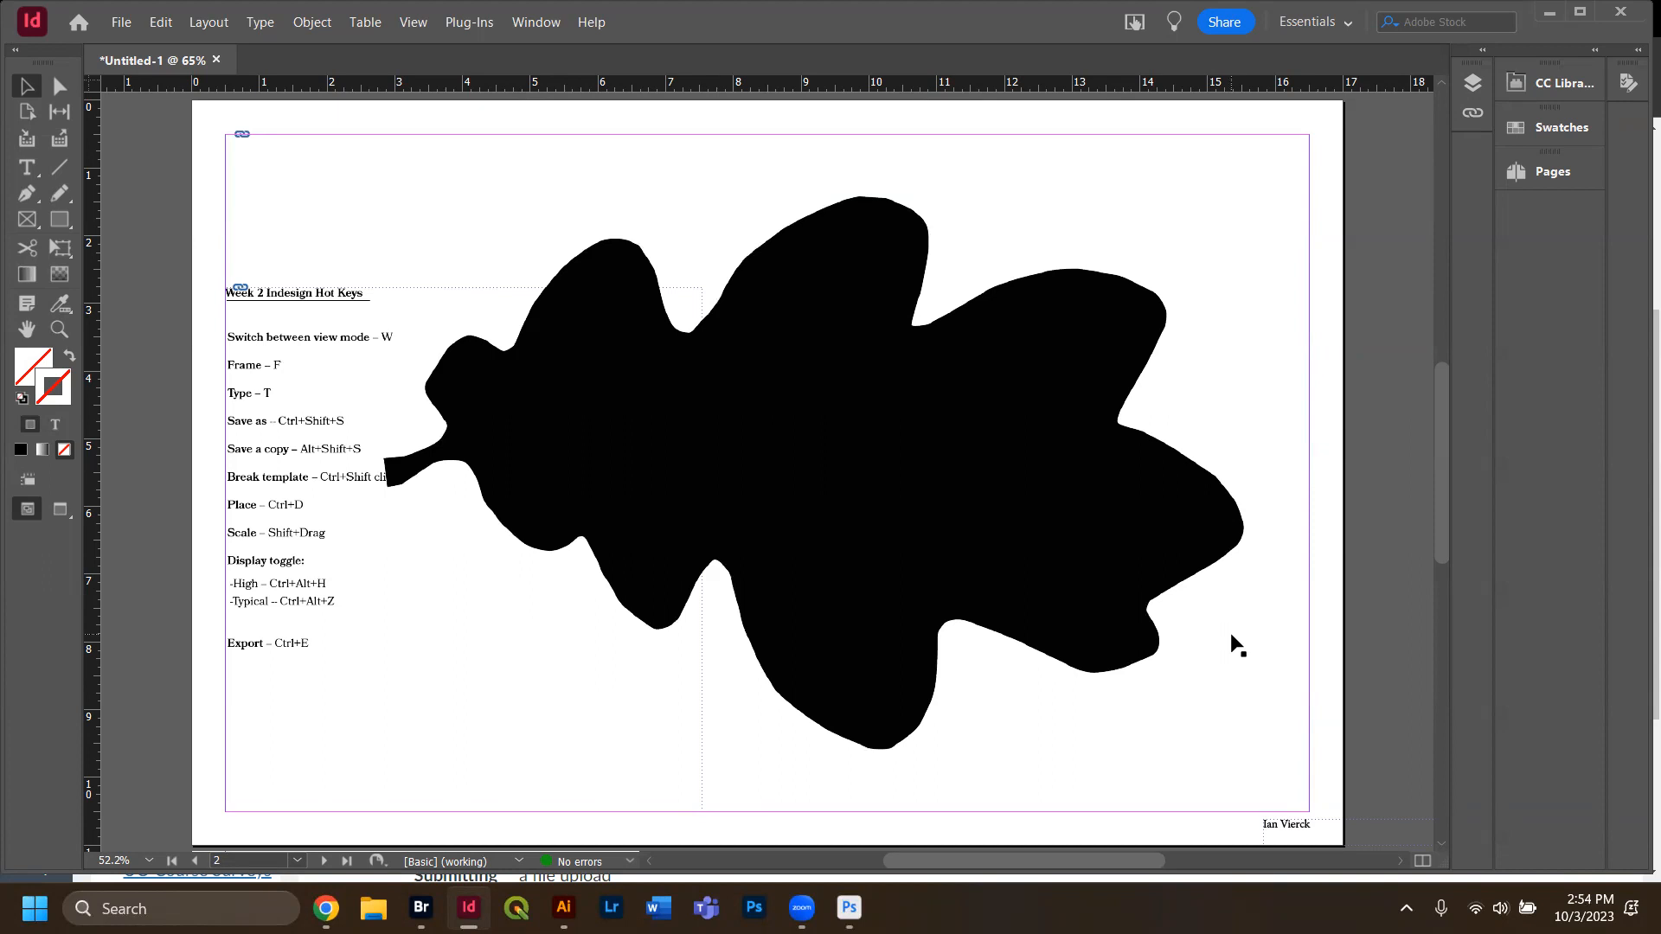
Switch to Illustrator and create a new layer above the Icon layer in the oak leaf document.
scroll(1190, 679, "down", 10)
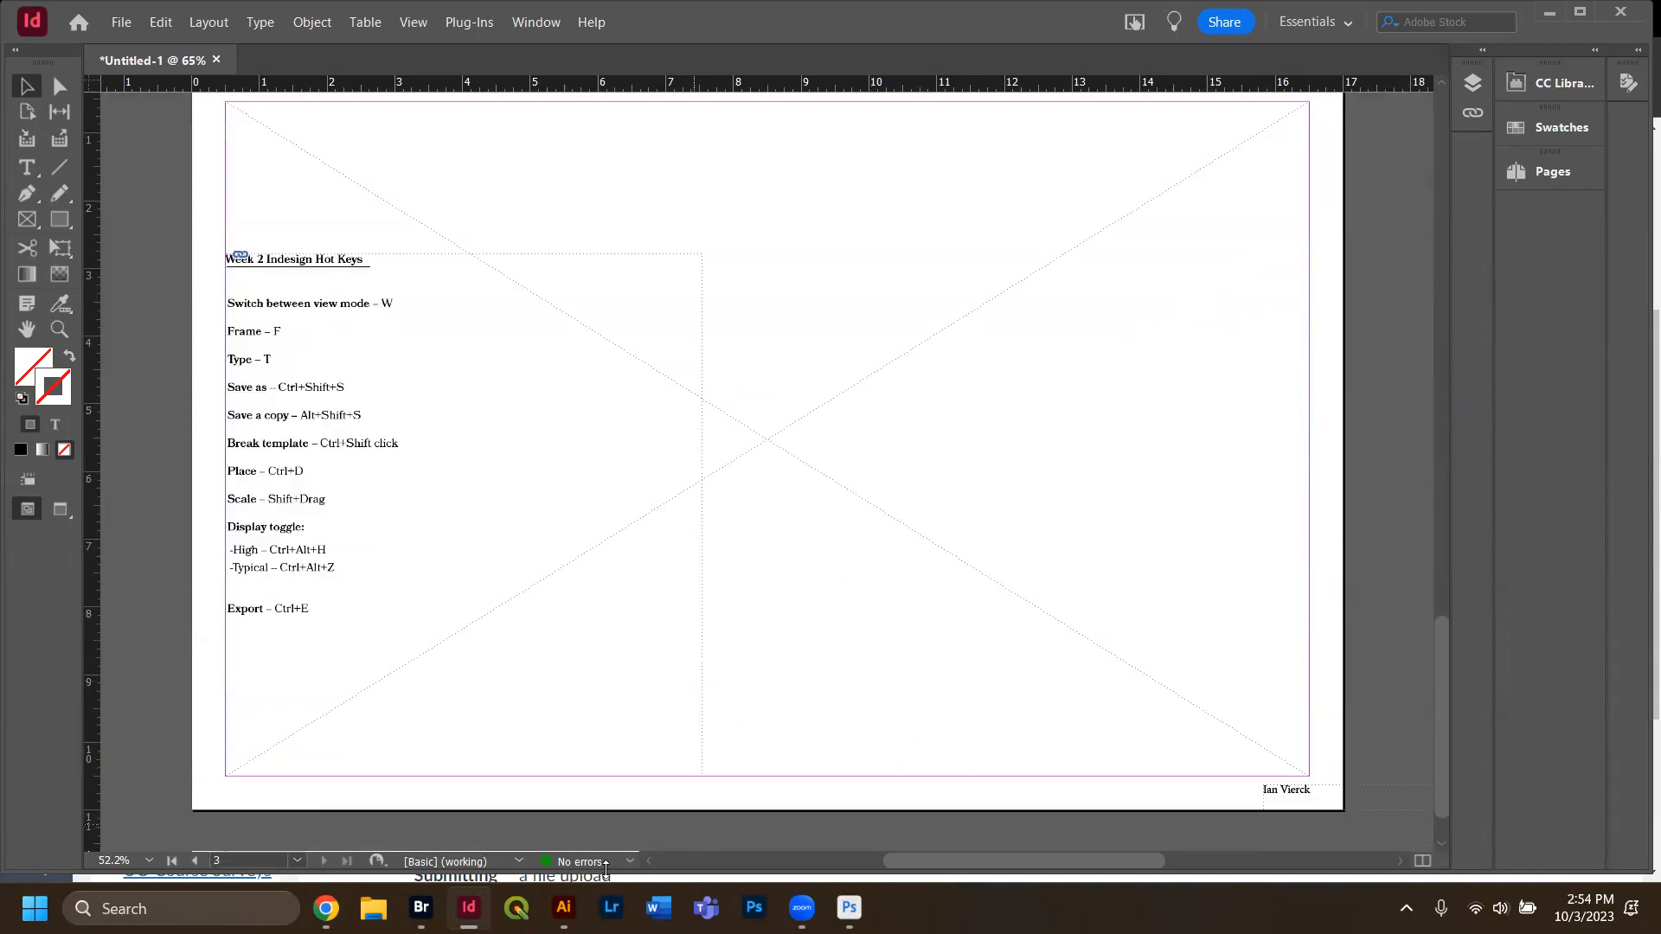
left_click(563, 906)
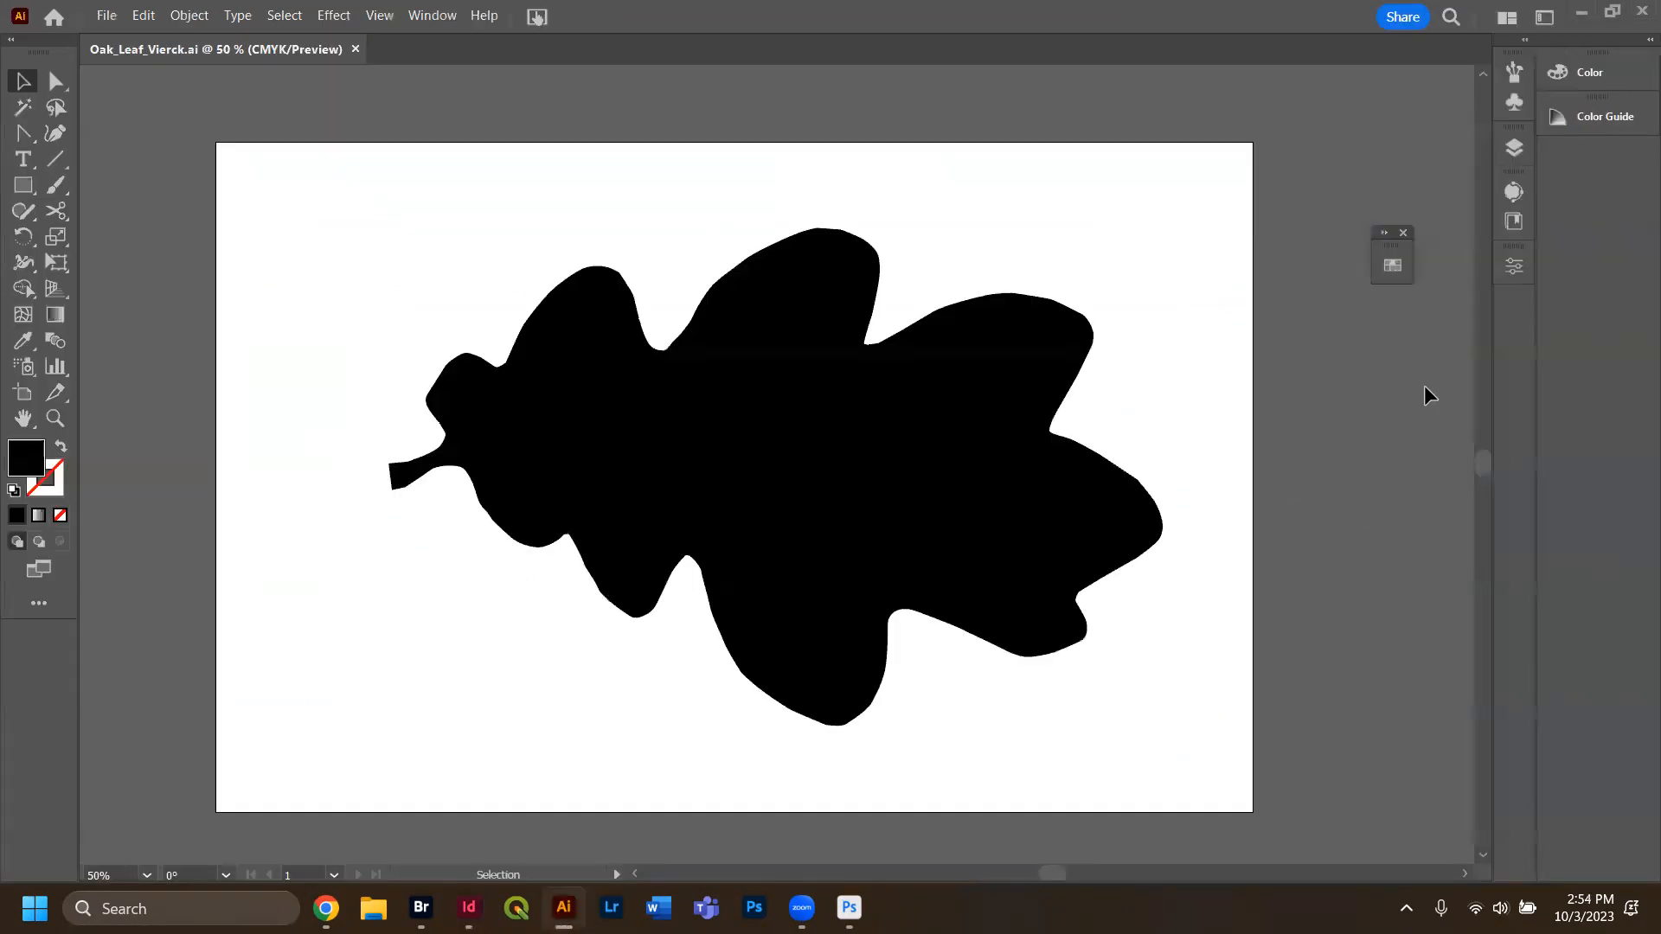
left_click(1519, 155)
left_click(1123, 161)
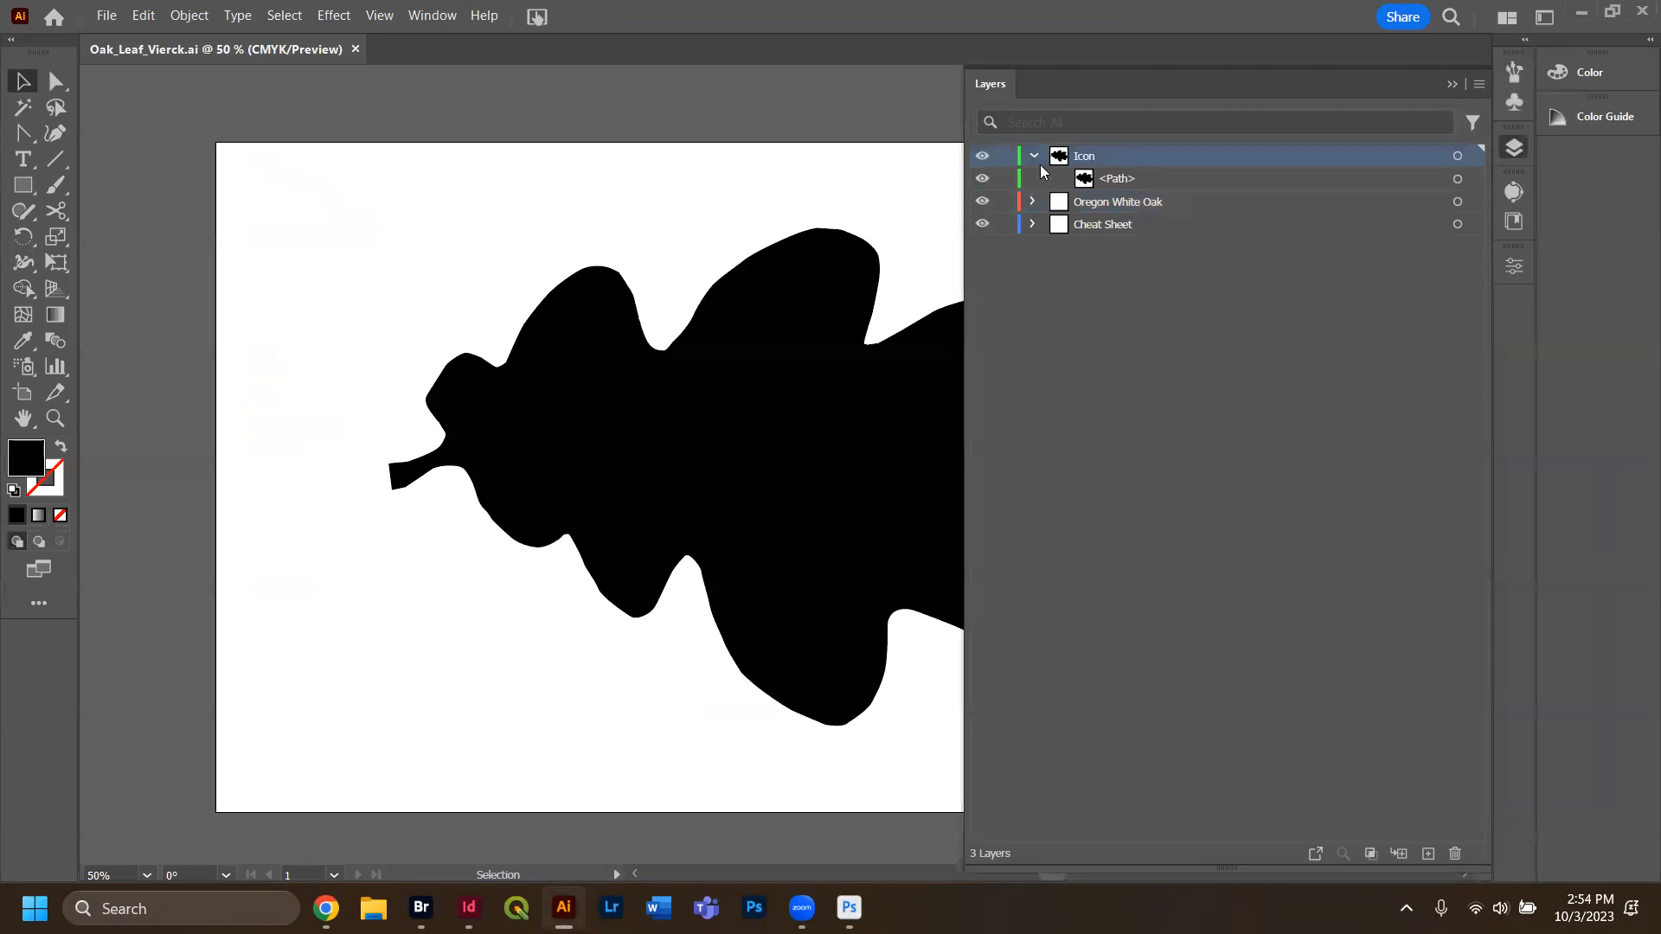
left_click(1033, 156)
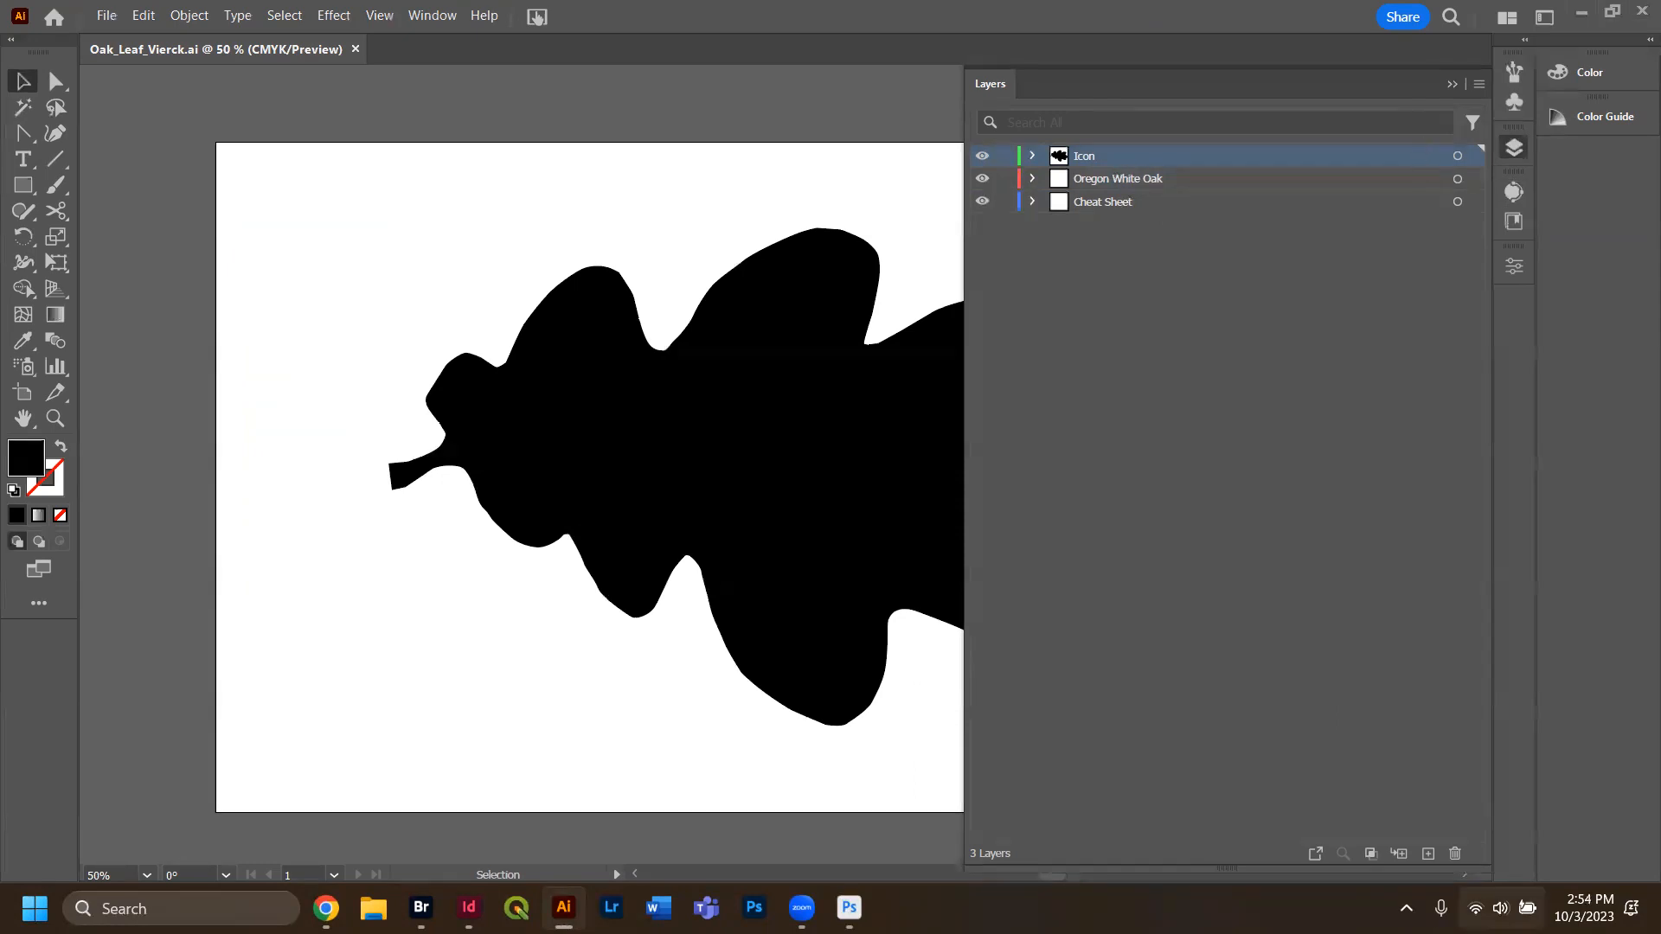
left_click(1429, 860)
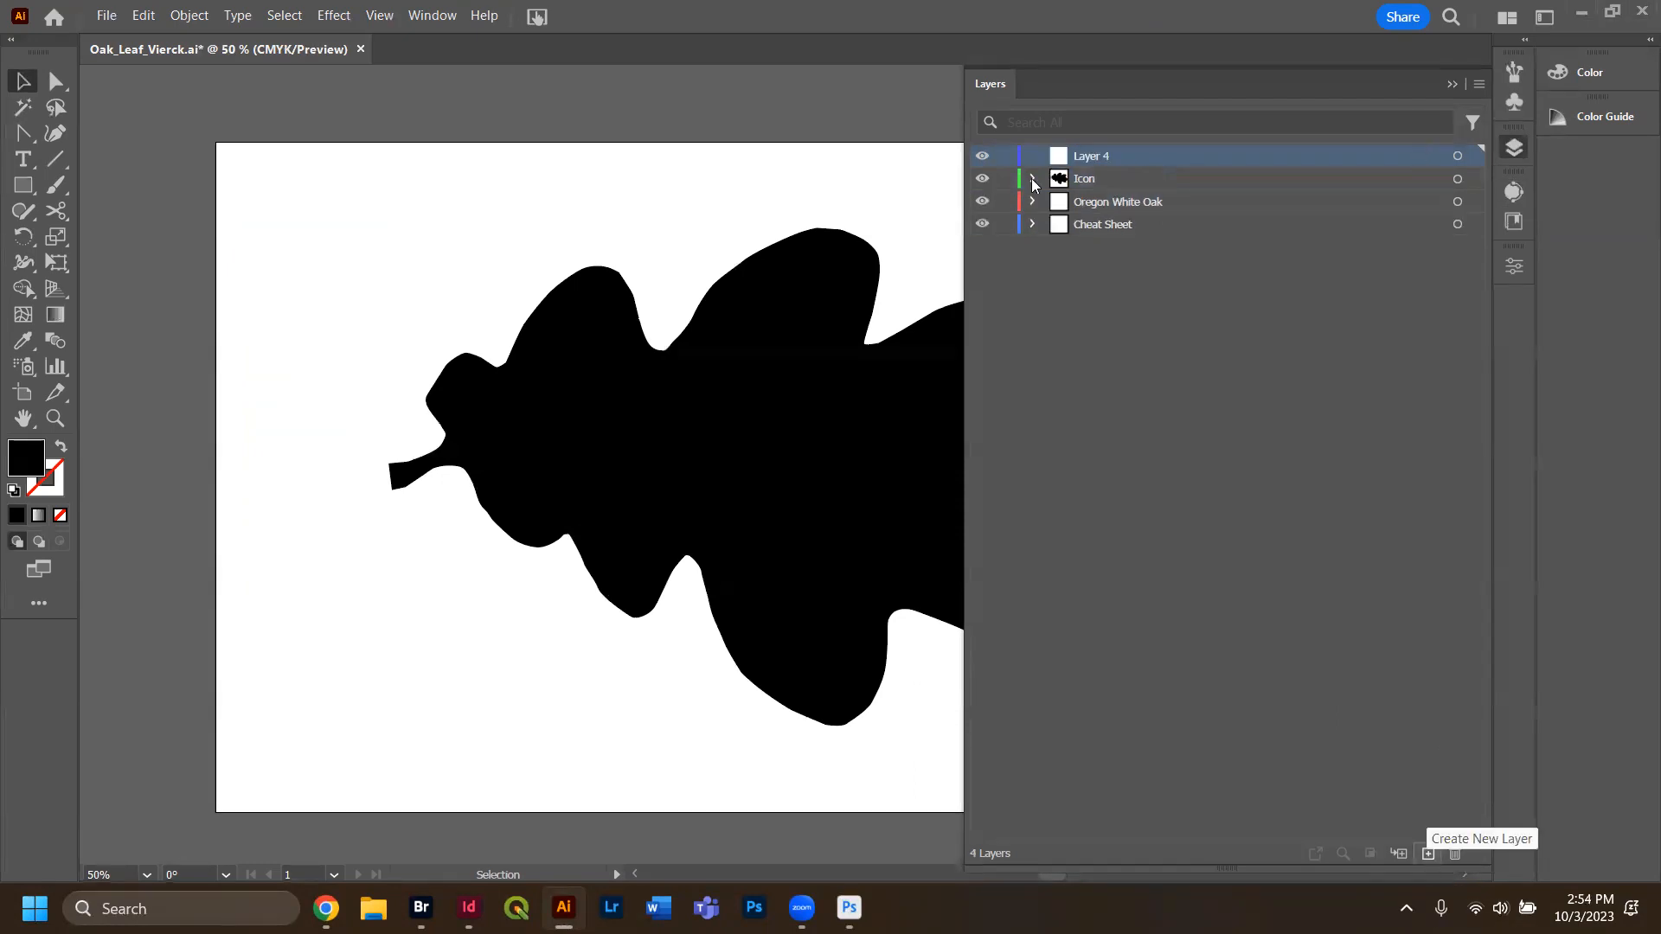
Copy the oak leaf path from the Icon layer and paste it in front, in the same position, on the new top layer.
left_click(775, 441)
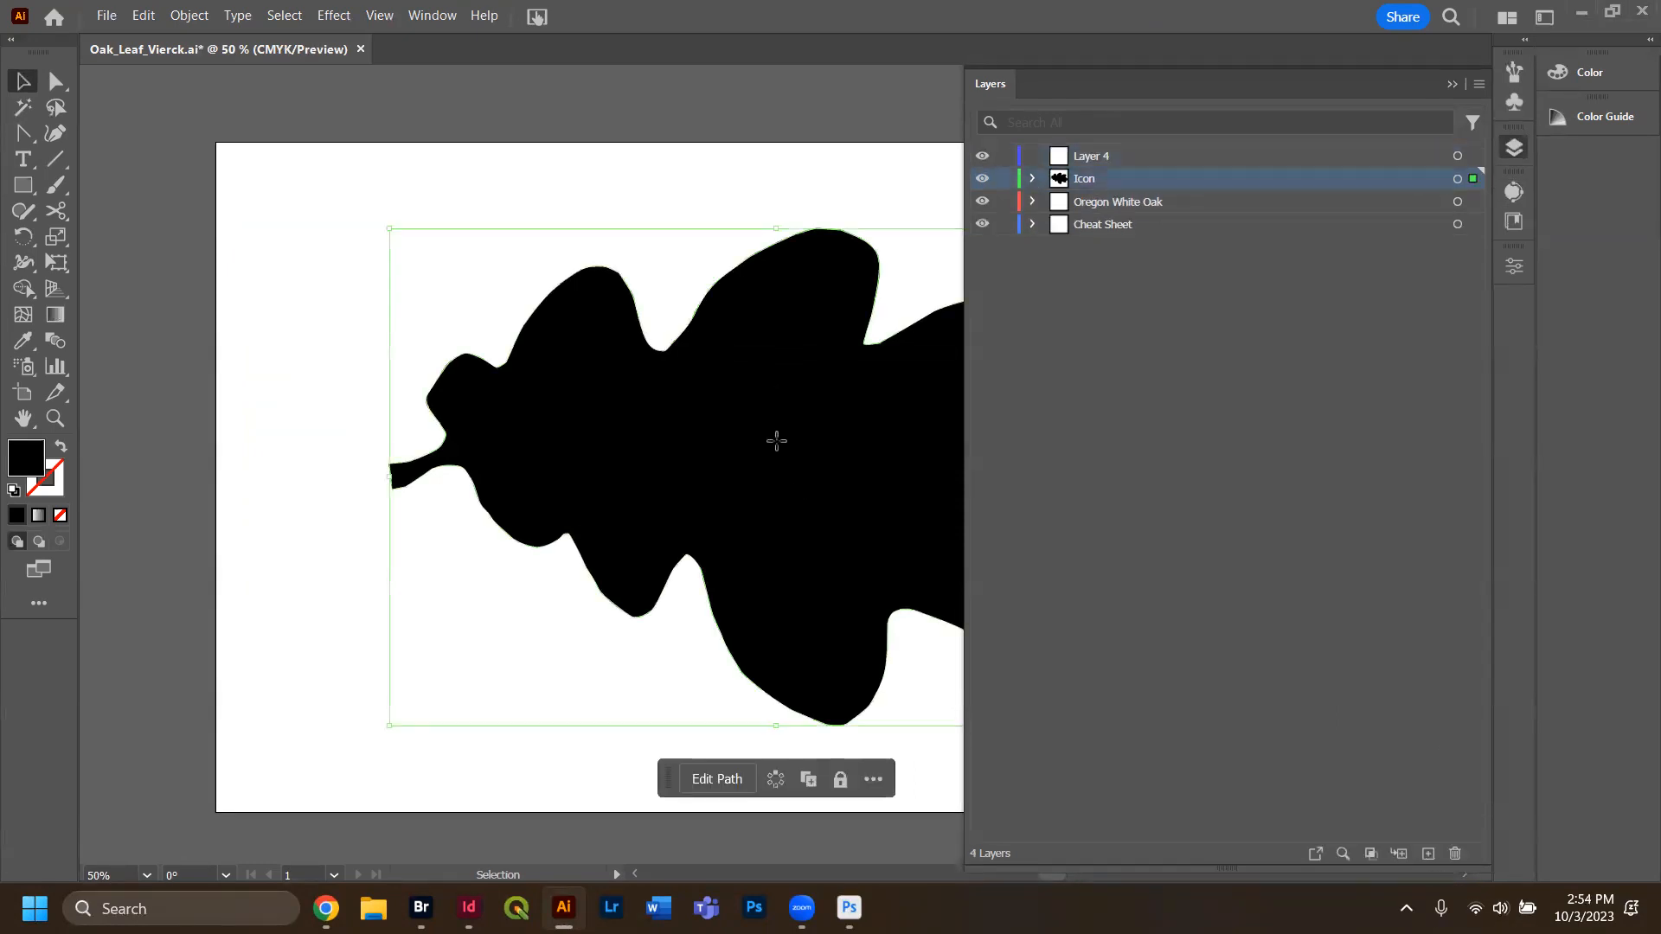
key("s")
left_click(23, 82)
key("a")
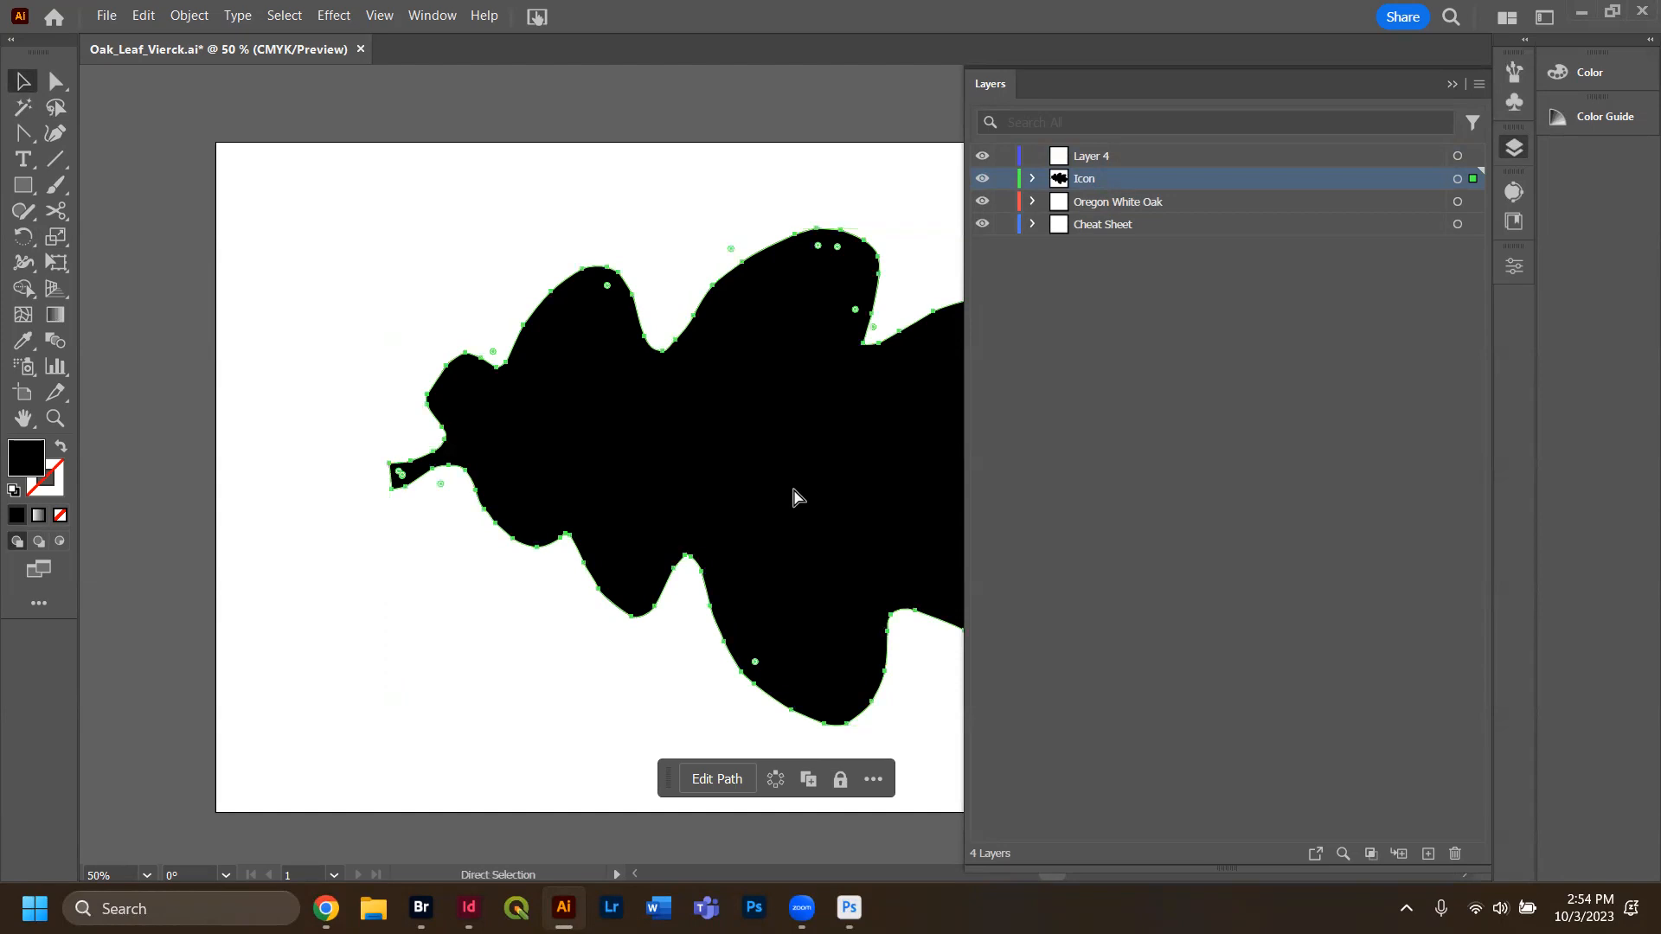
key("v")
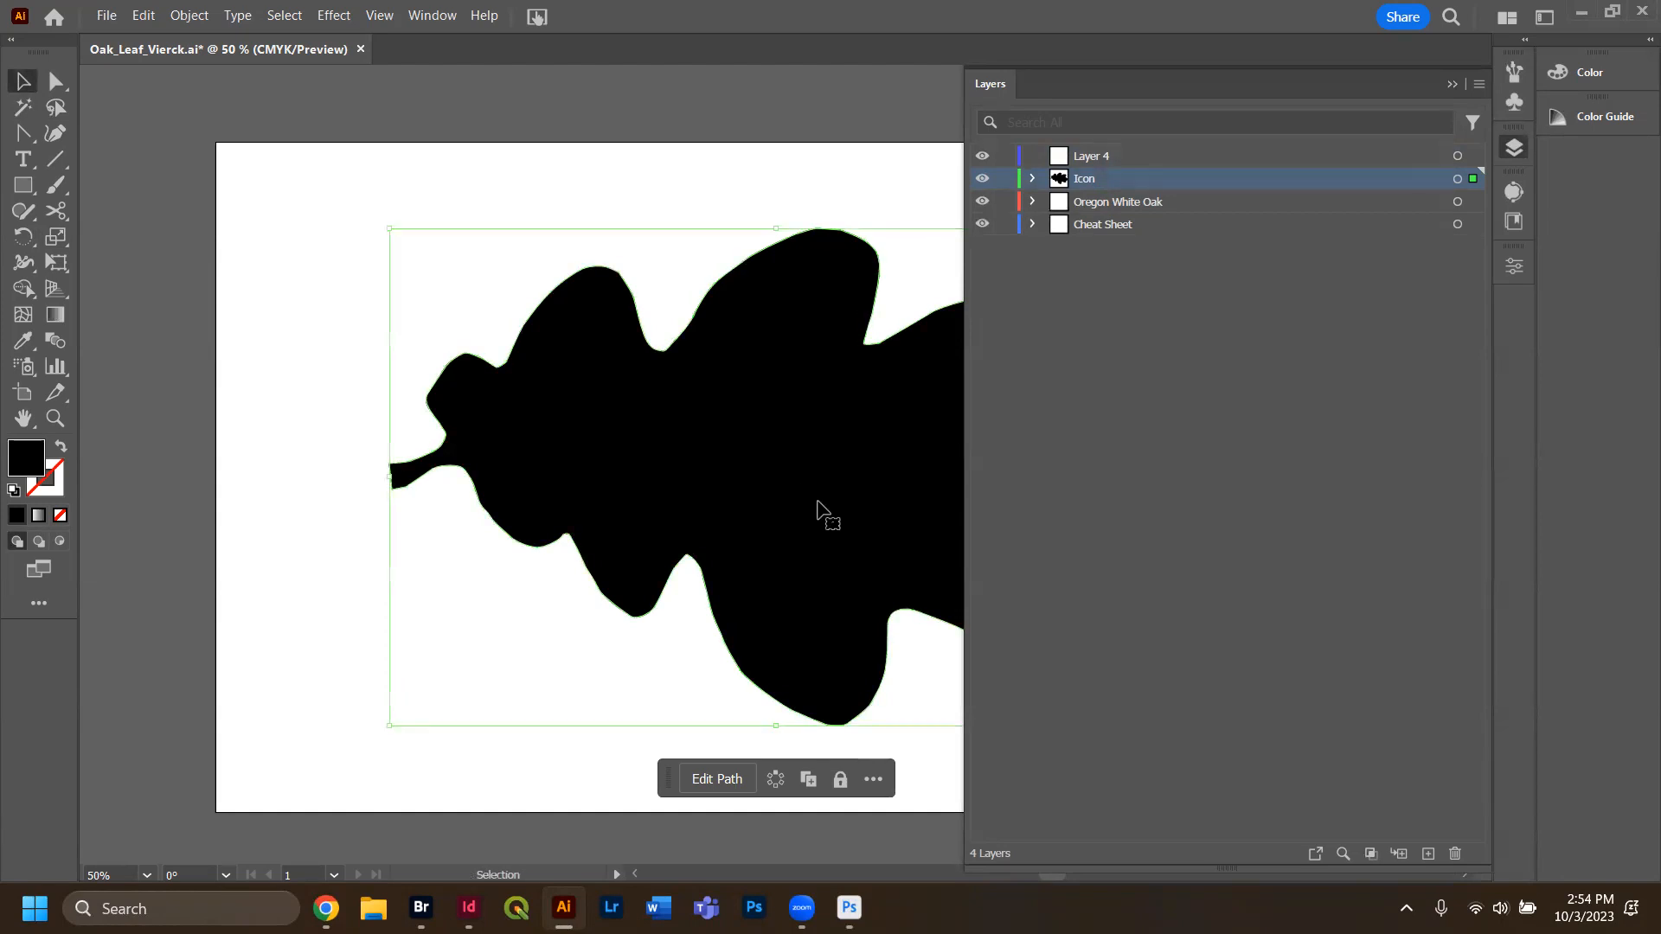
left_click(1261, 159)
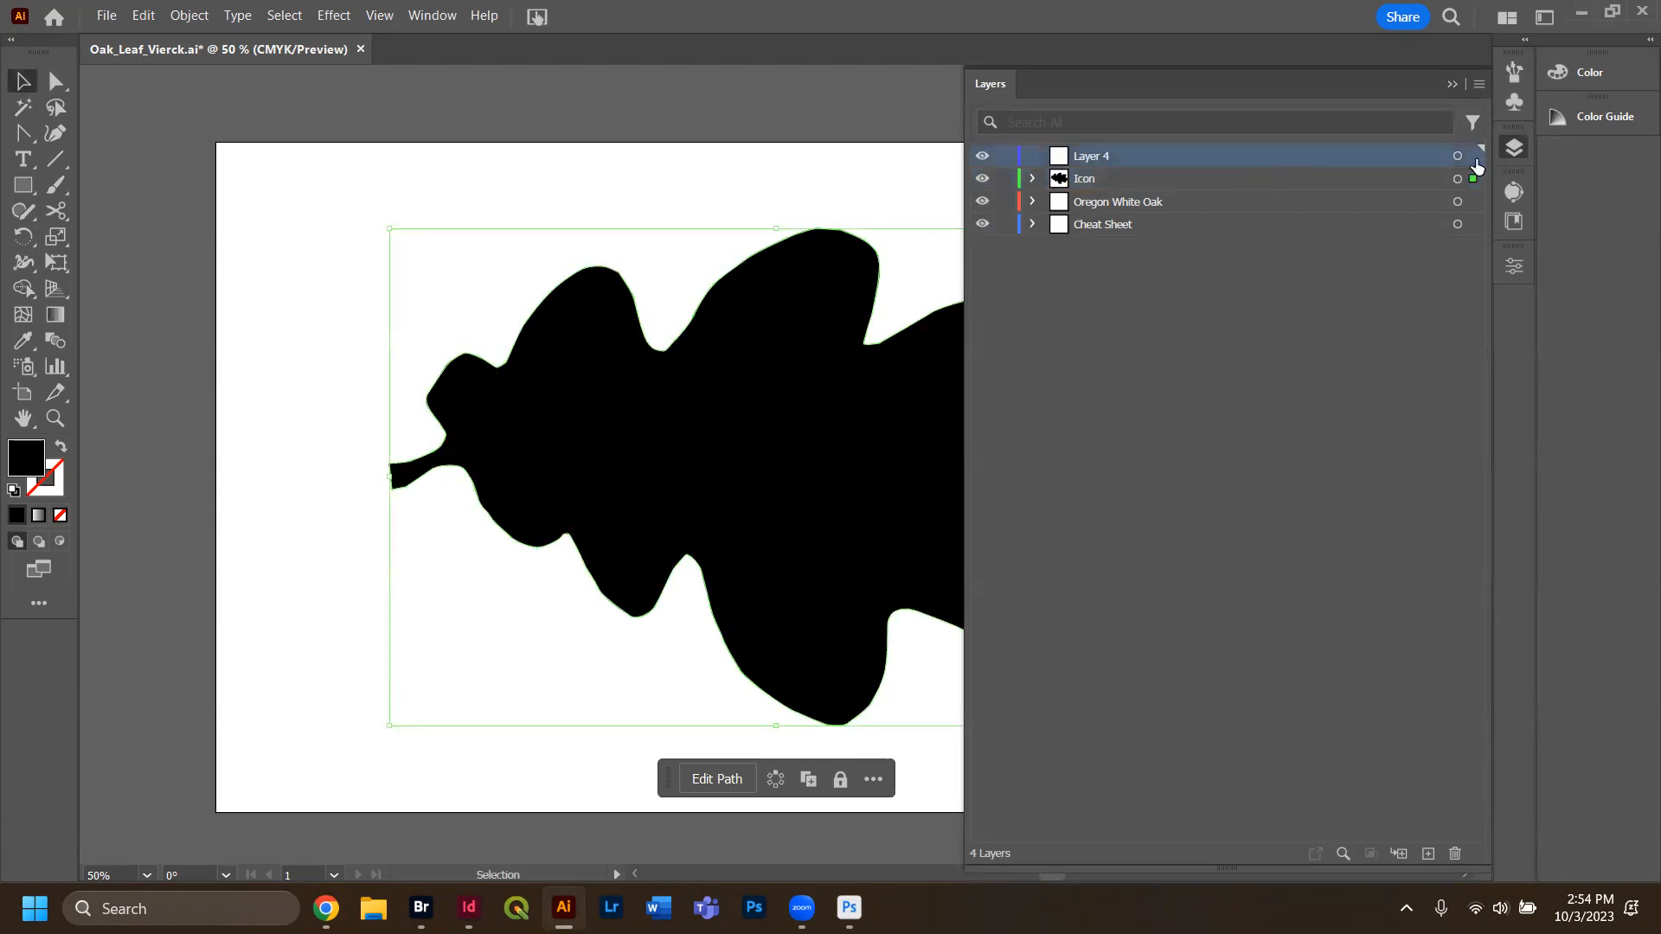
left_click(1457, 156)
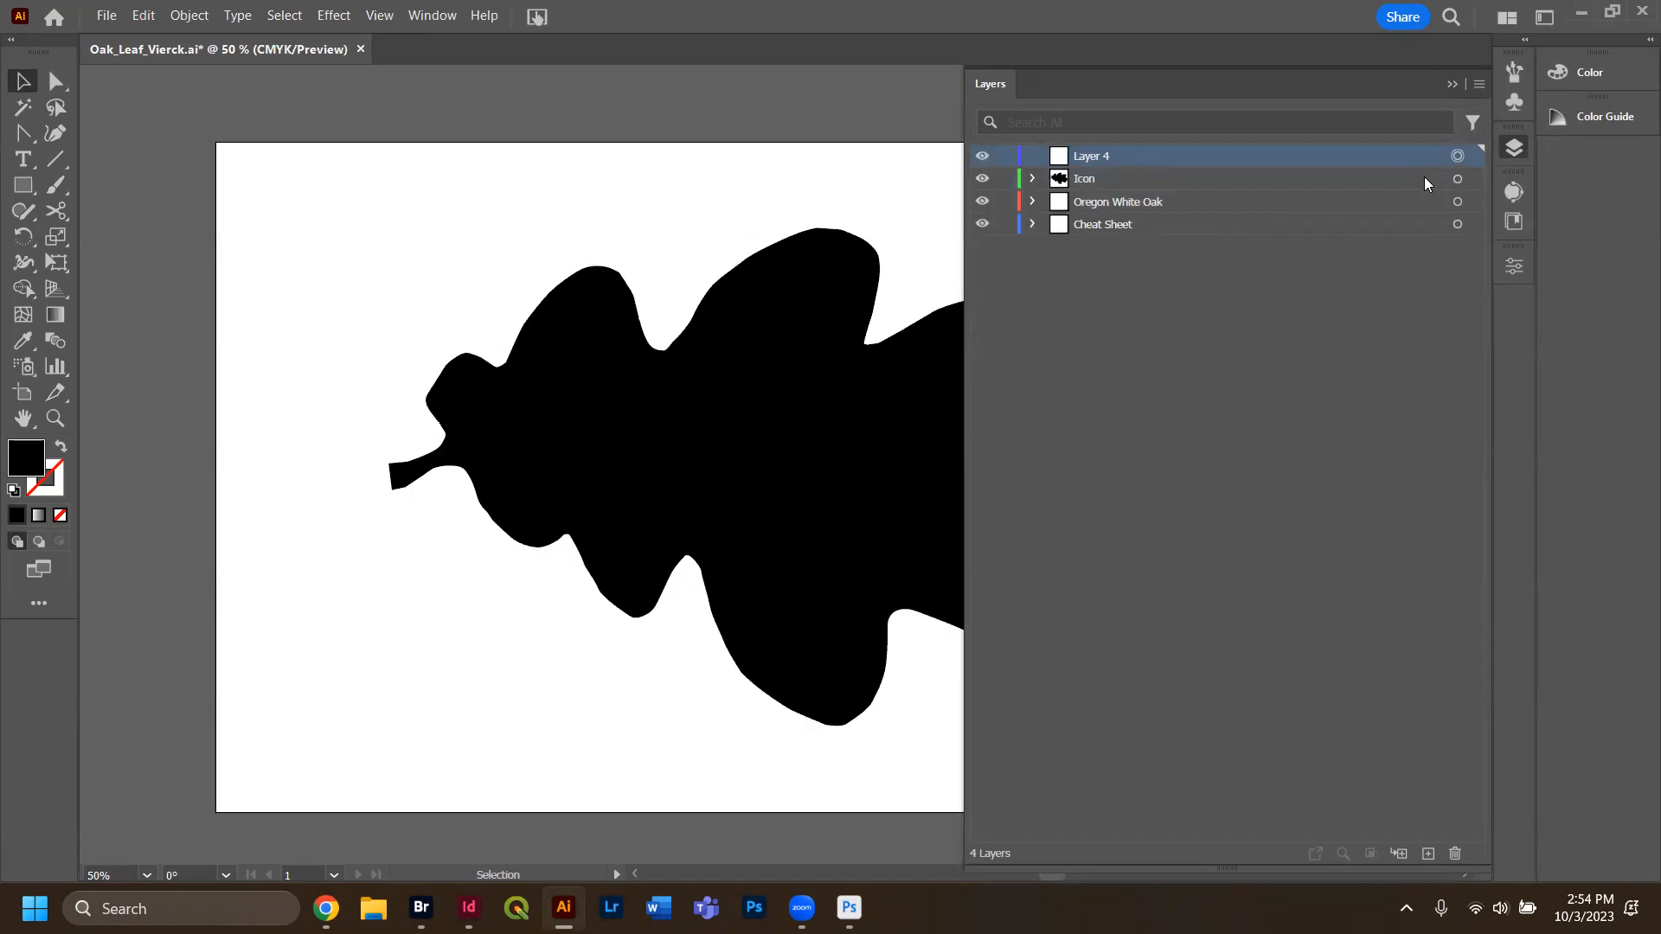
key("ctrl+f")
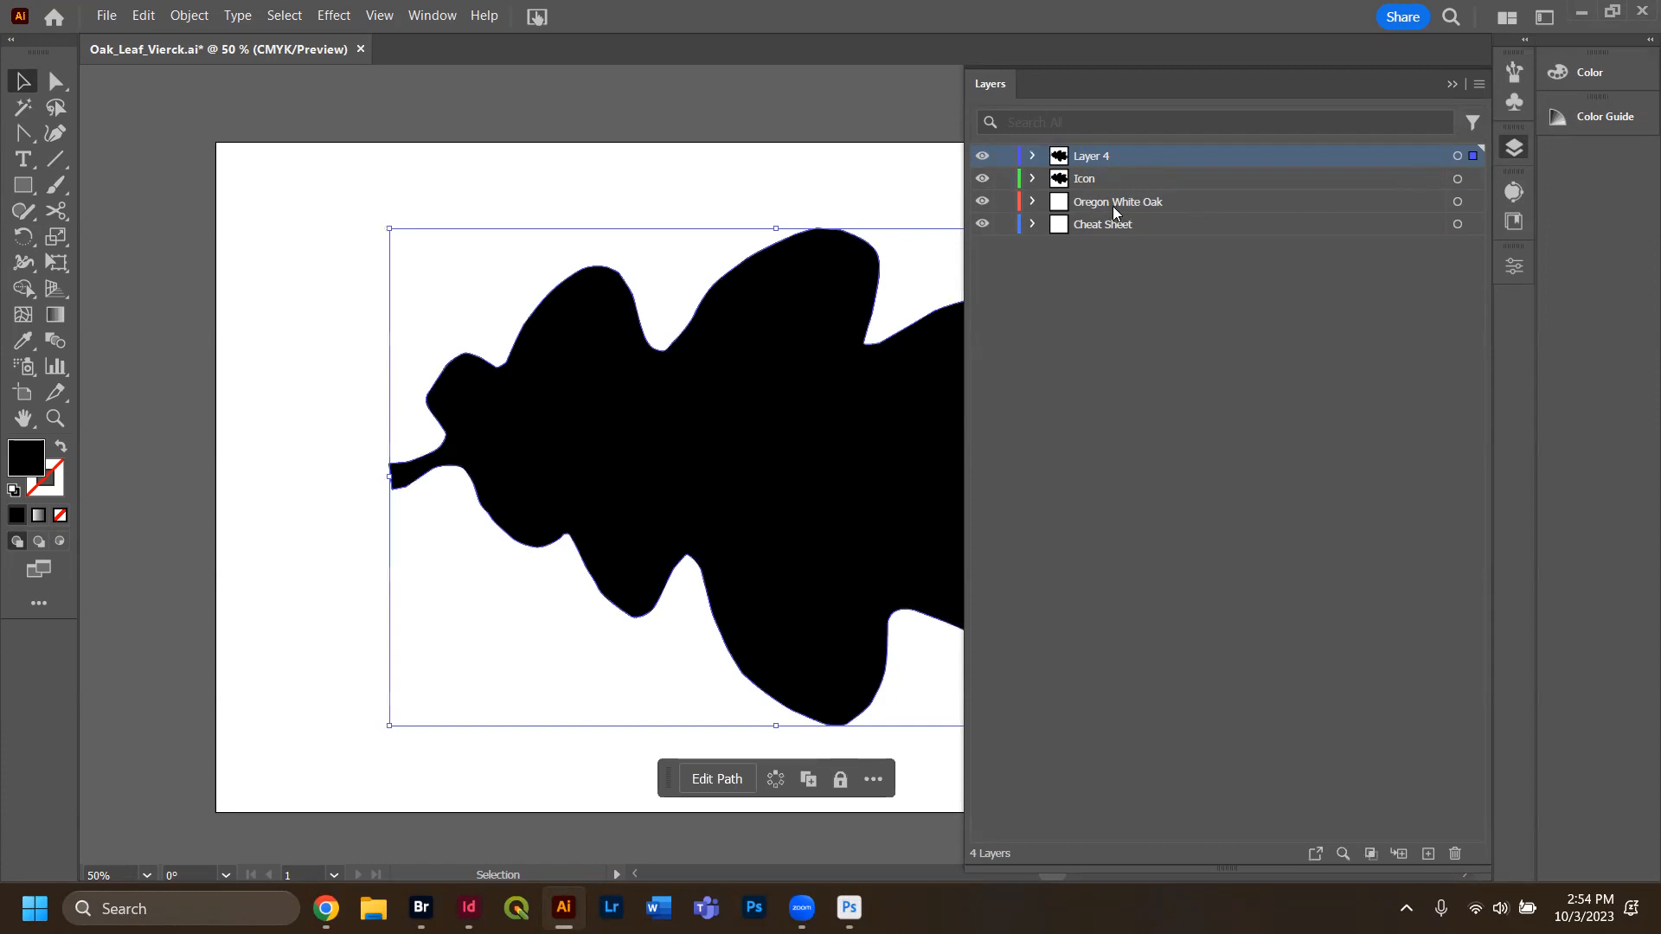
Hide the Icon and Oregon White Oak layers, keep the Cheat Sheet layer shown, and expand it.
left_click(982, 178)
left_click(982, 201)
left_click(983, 225)
left_click(981, 227)
left_click(1032, 225)
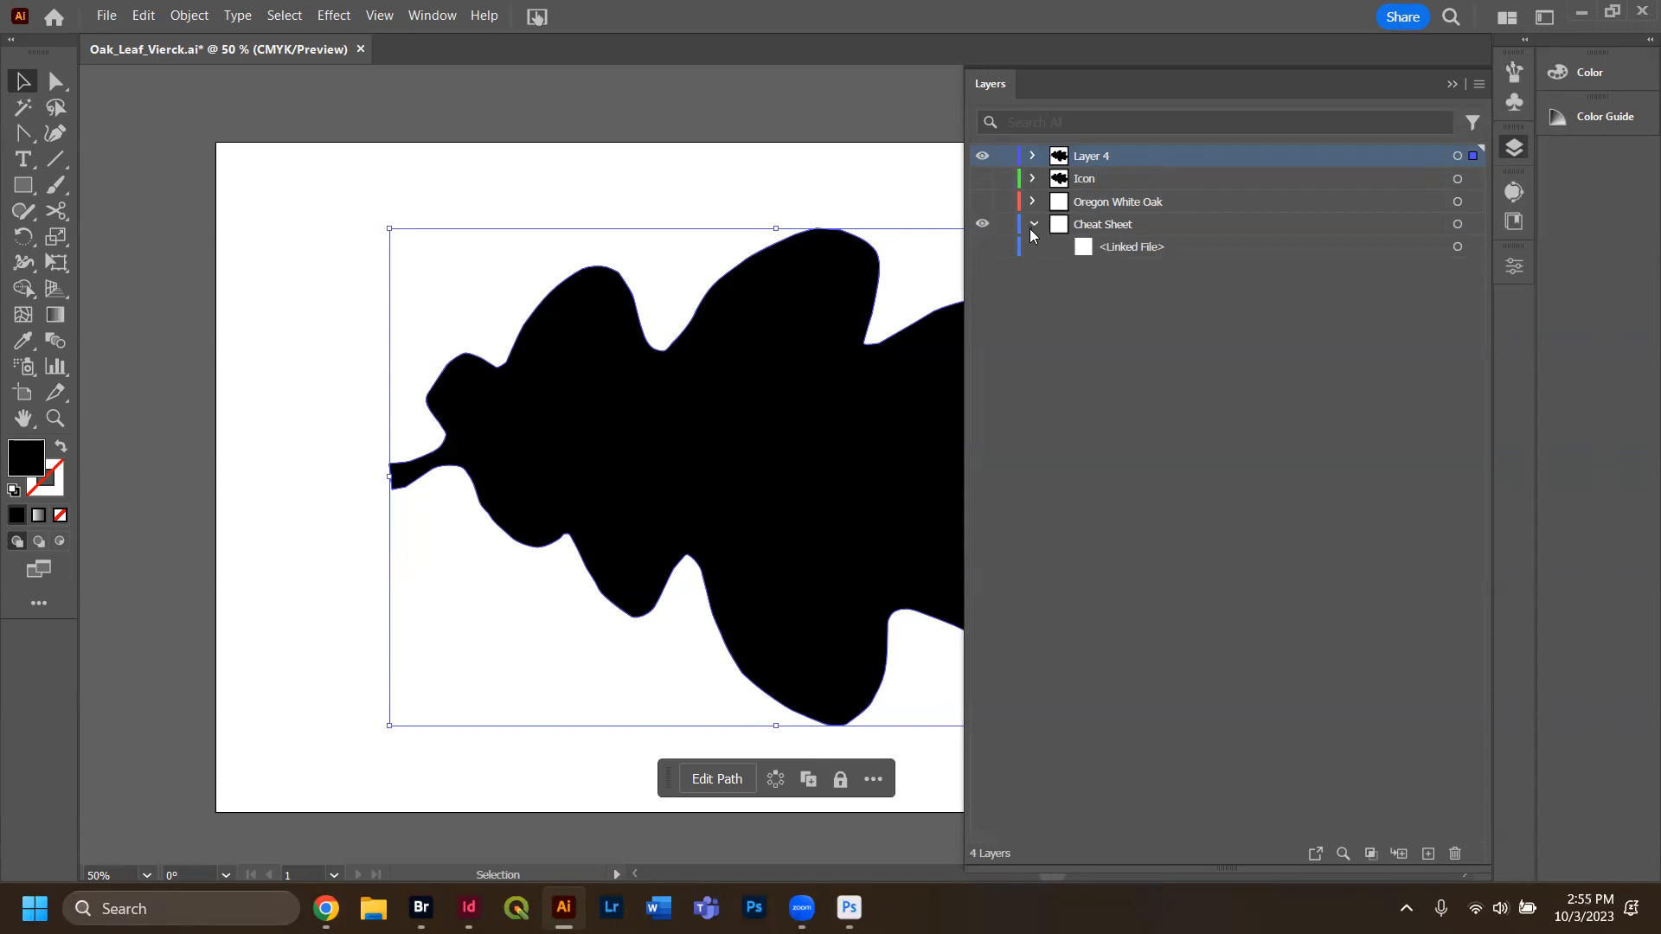
Show the linked hot-key image in the Cheat Sheet layer and lock it in place on the artboard.
left_click(983, 248)
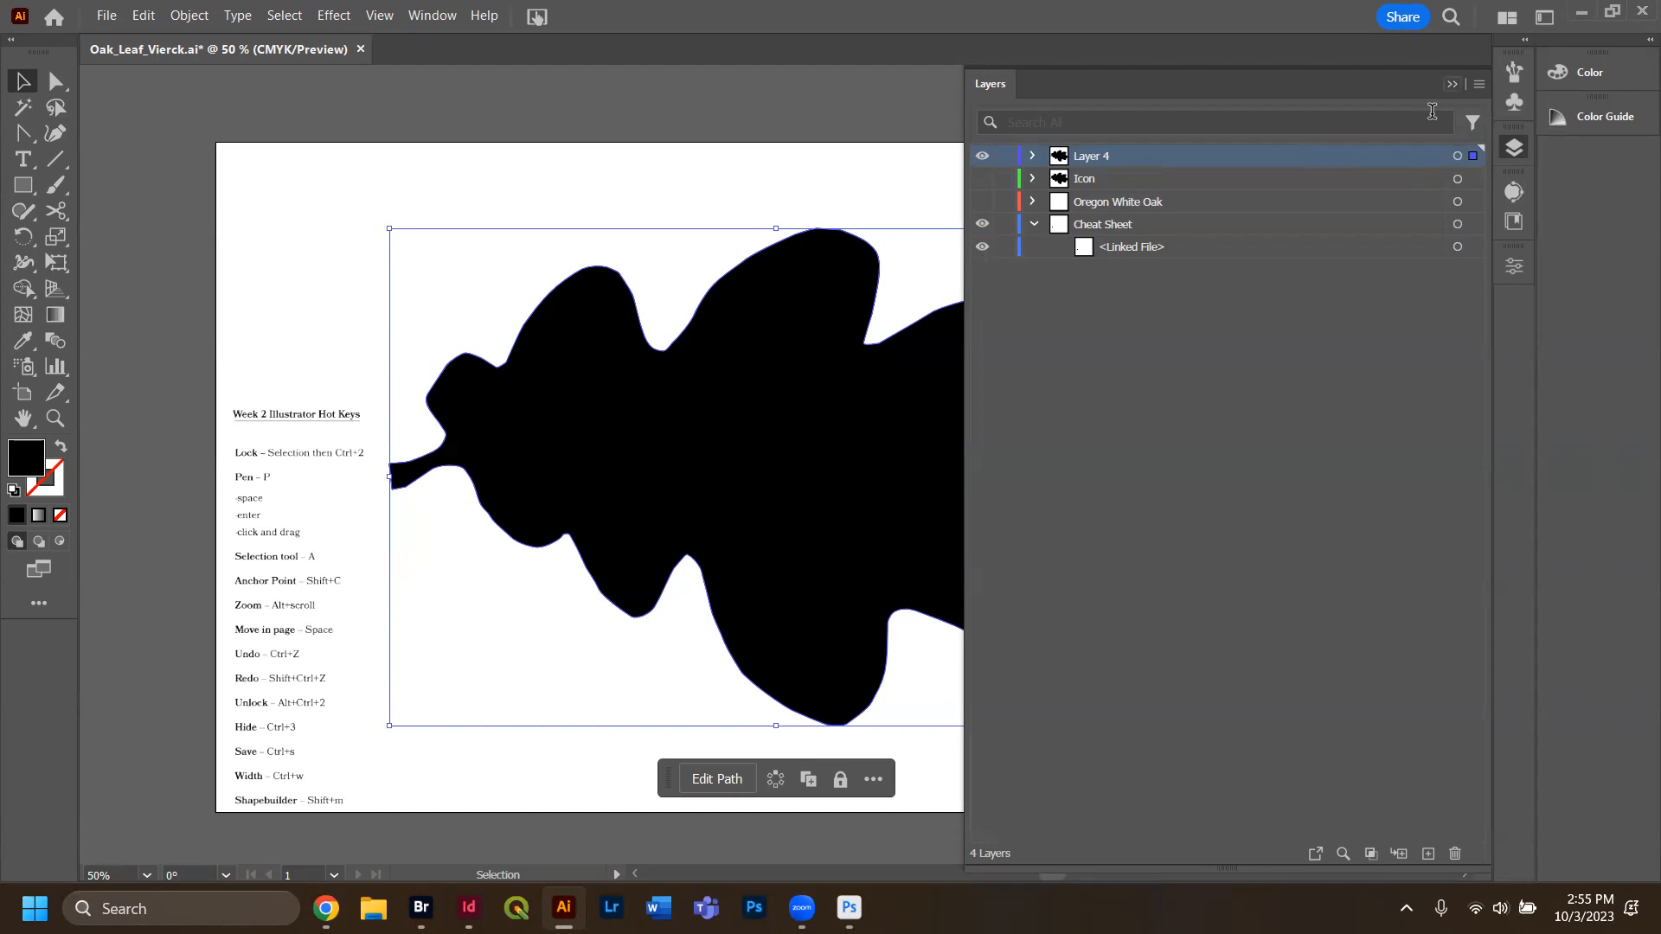
left_click(1514, 147)
left_click(232, 497)
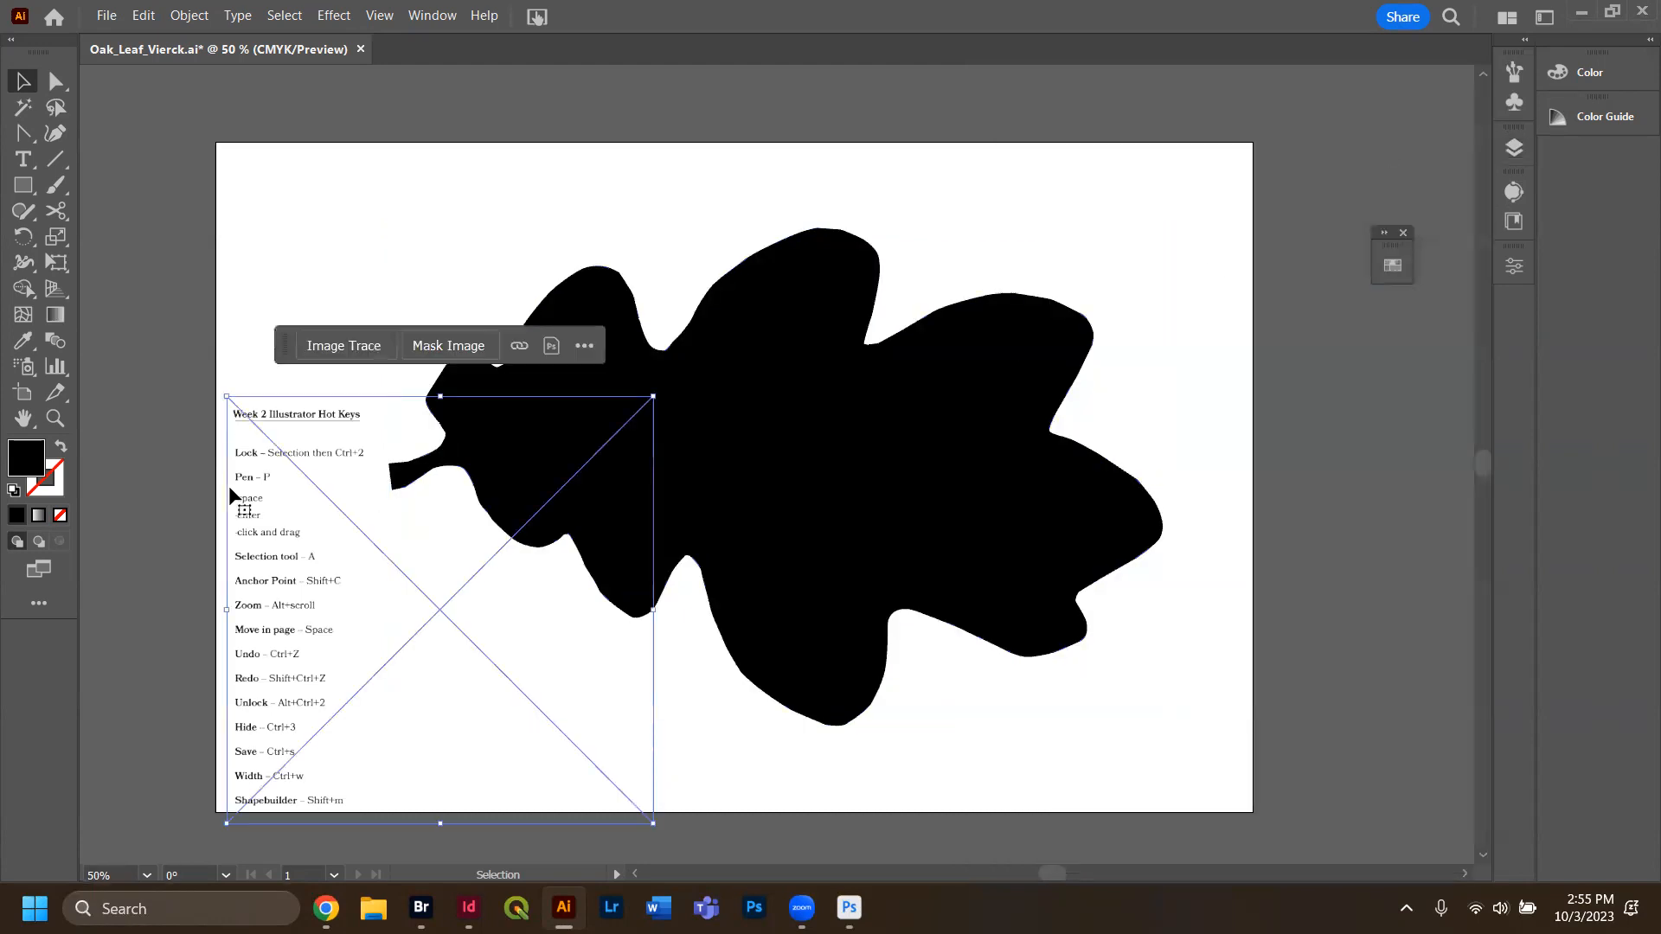
key("ctrl+2")
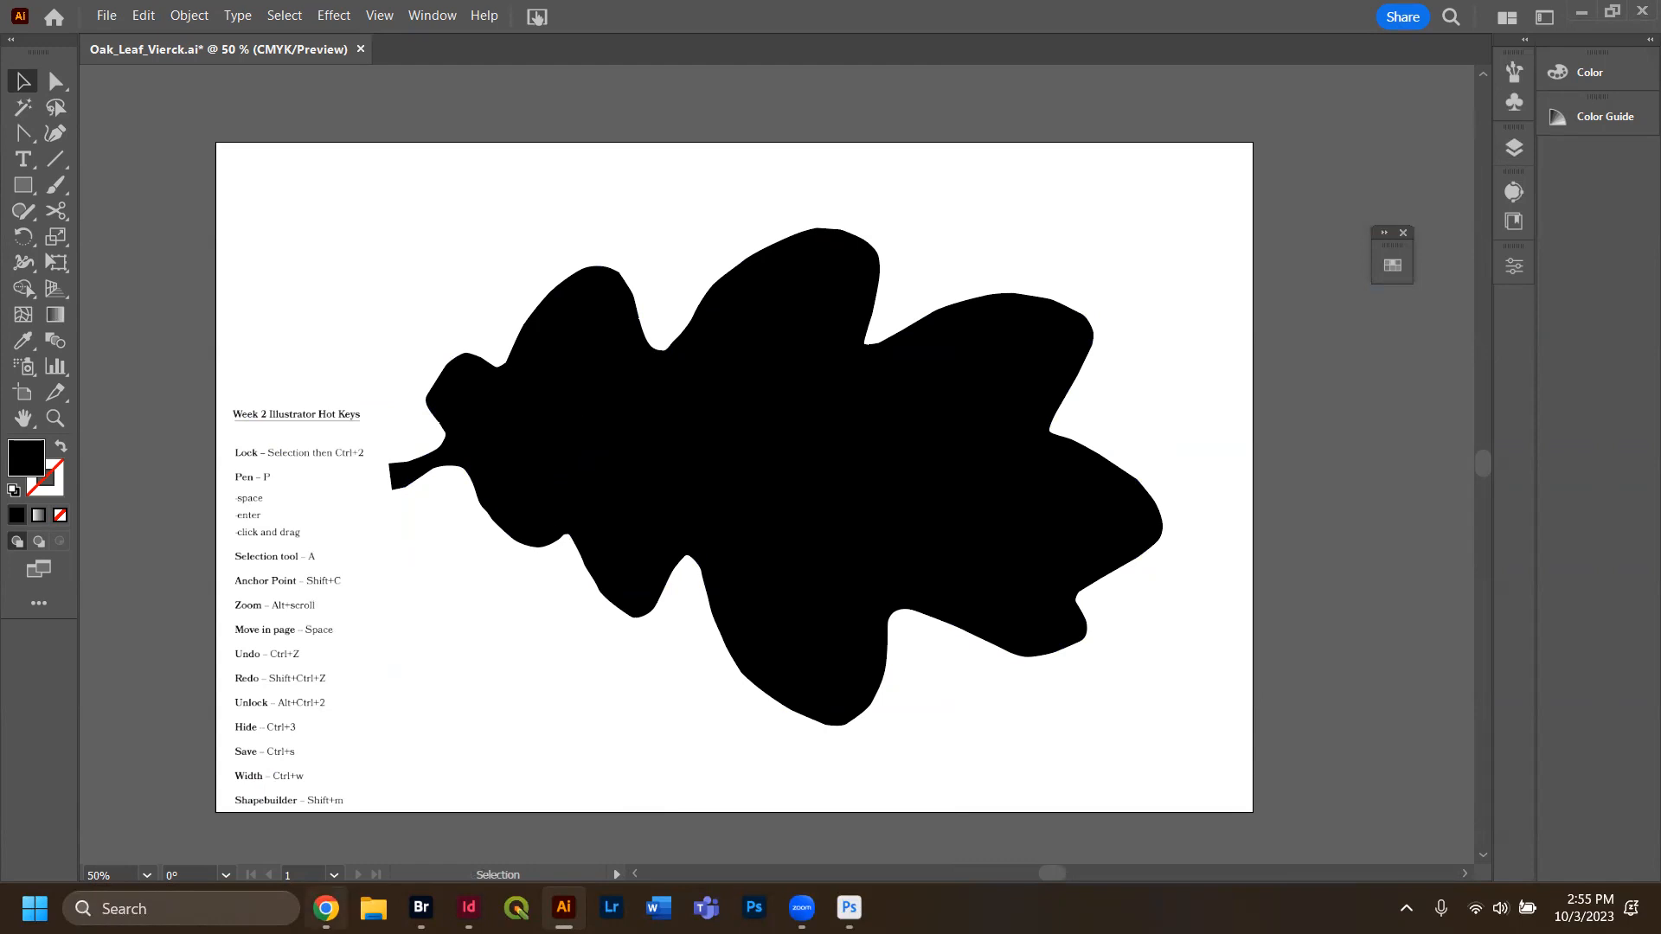
Switch to Chrome, search Google for "noun project", and open the Noun Project website.
left_click(325, 907)
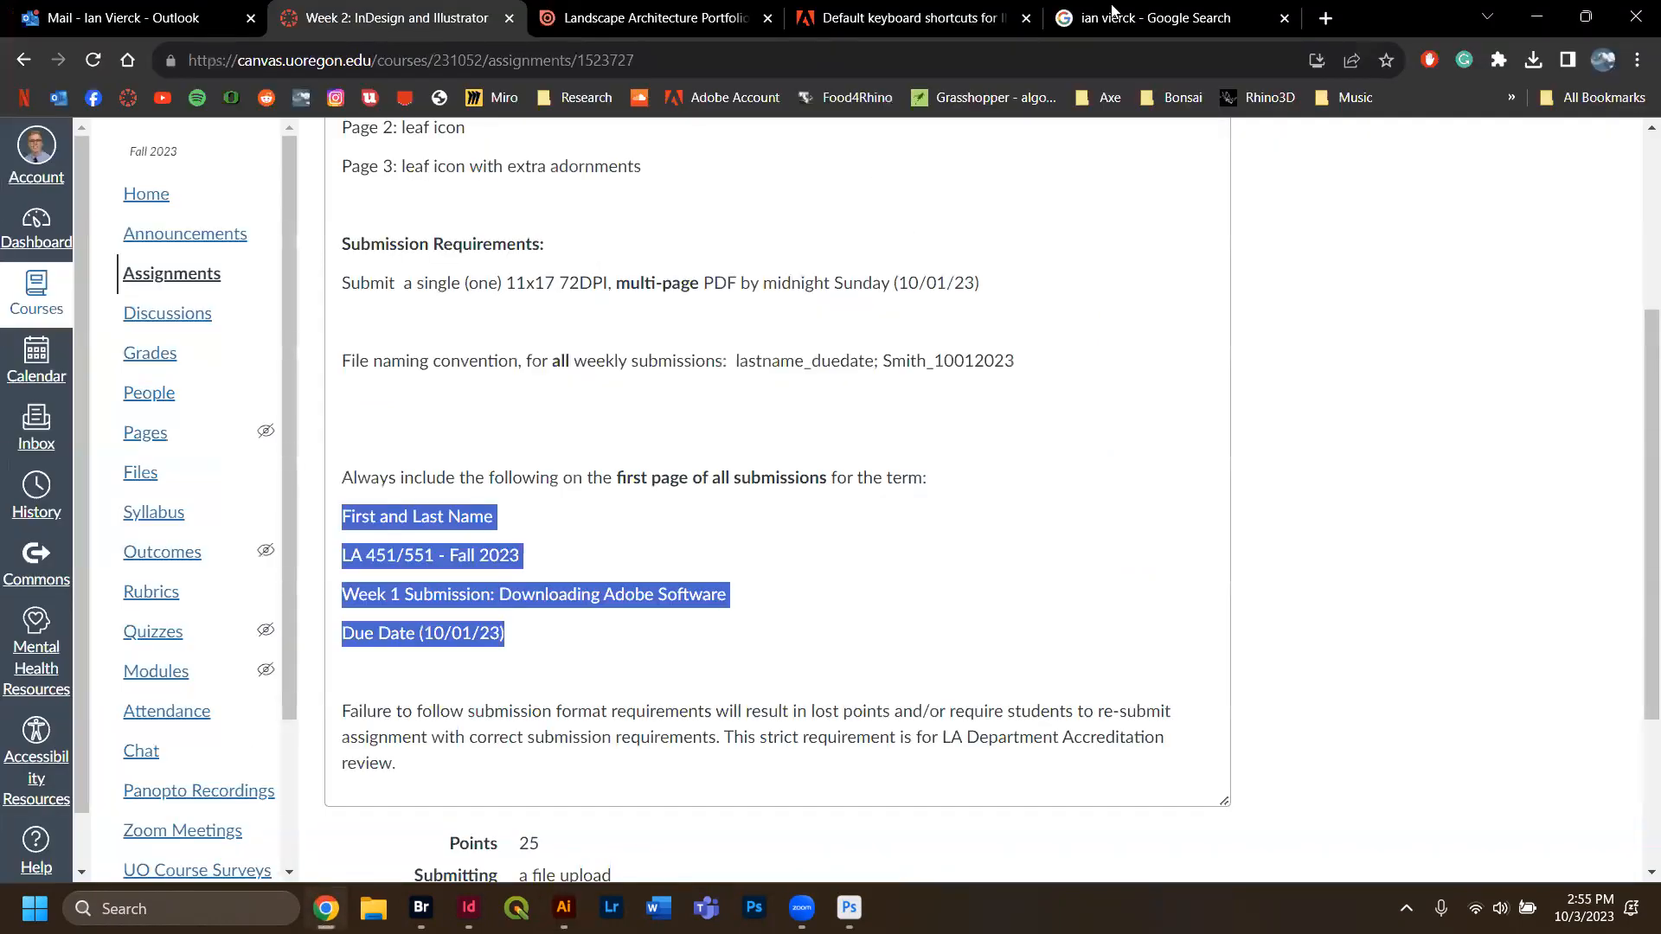
left_click(1155, 18)
left_click(490, 59)
type("noun projec")
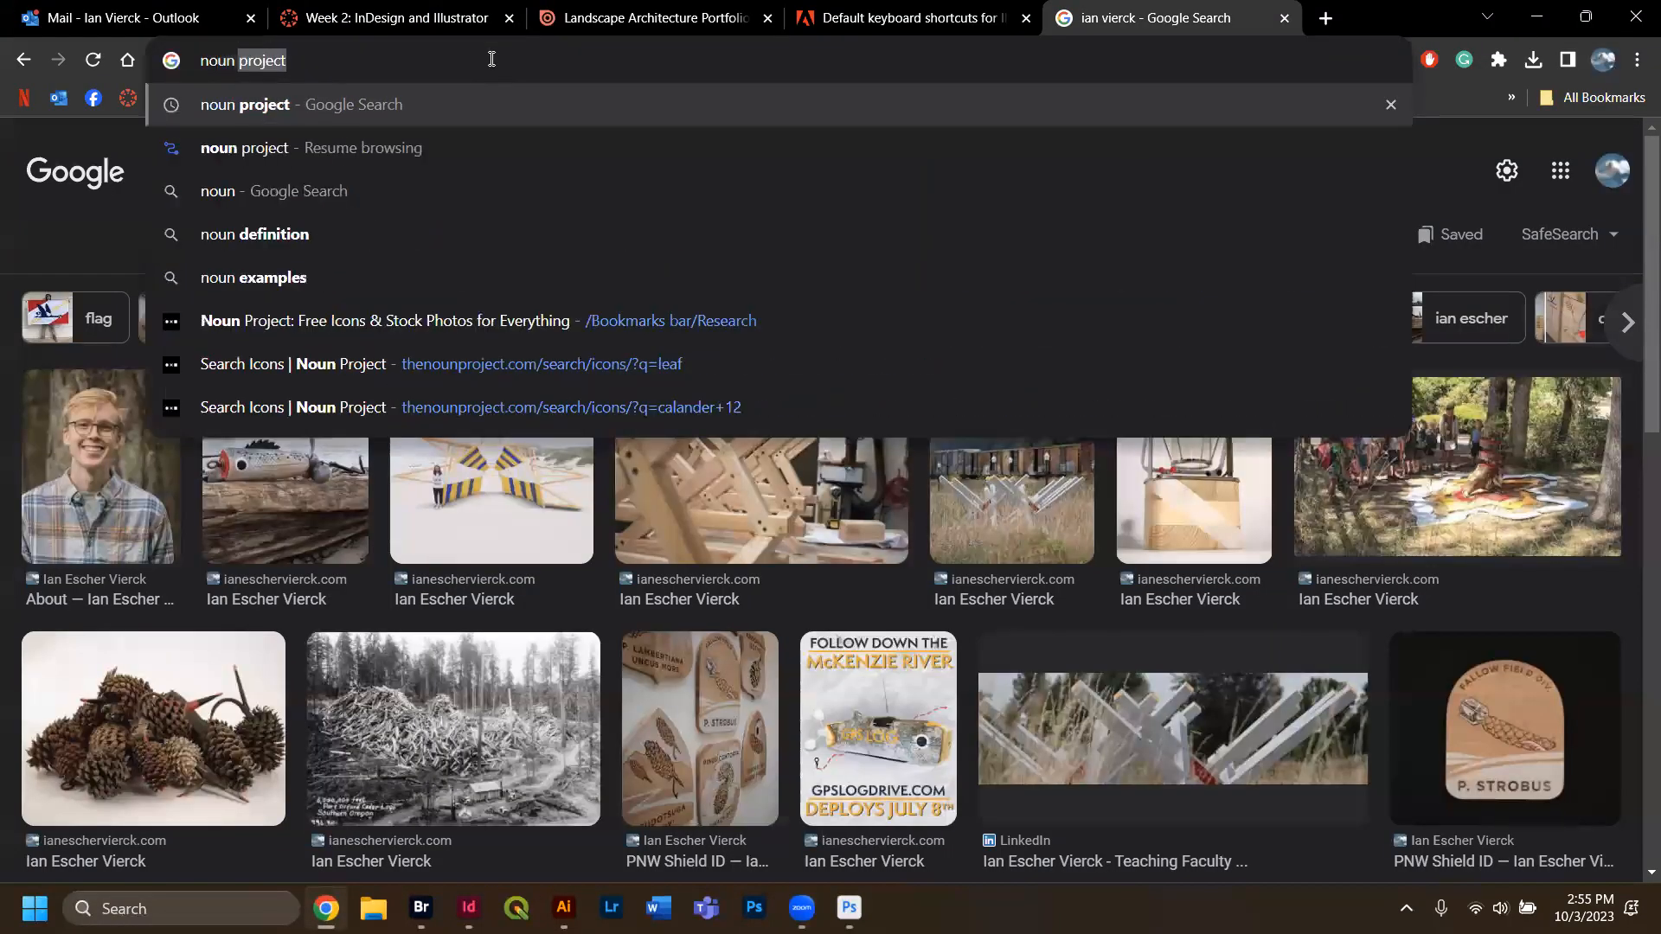
type("t")
key("Return")
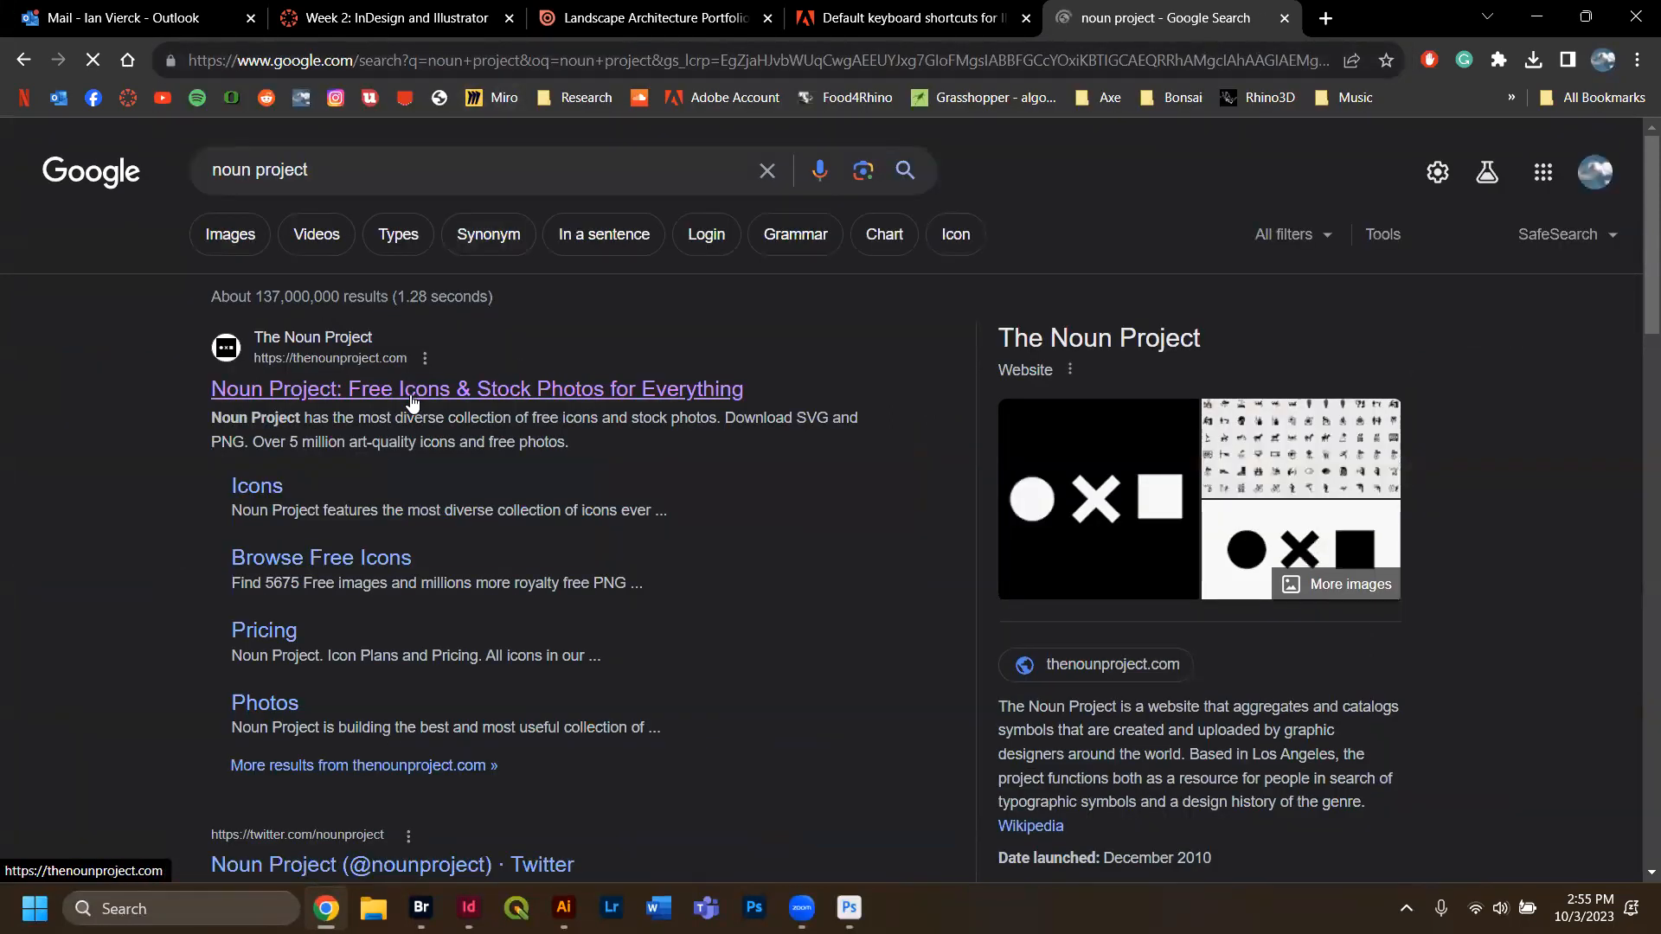
left_click(410, 390)
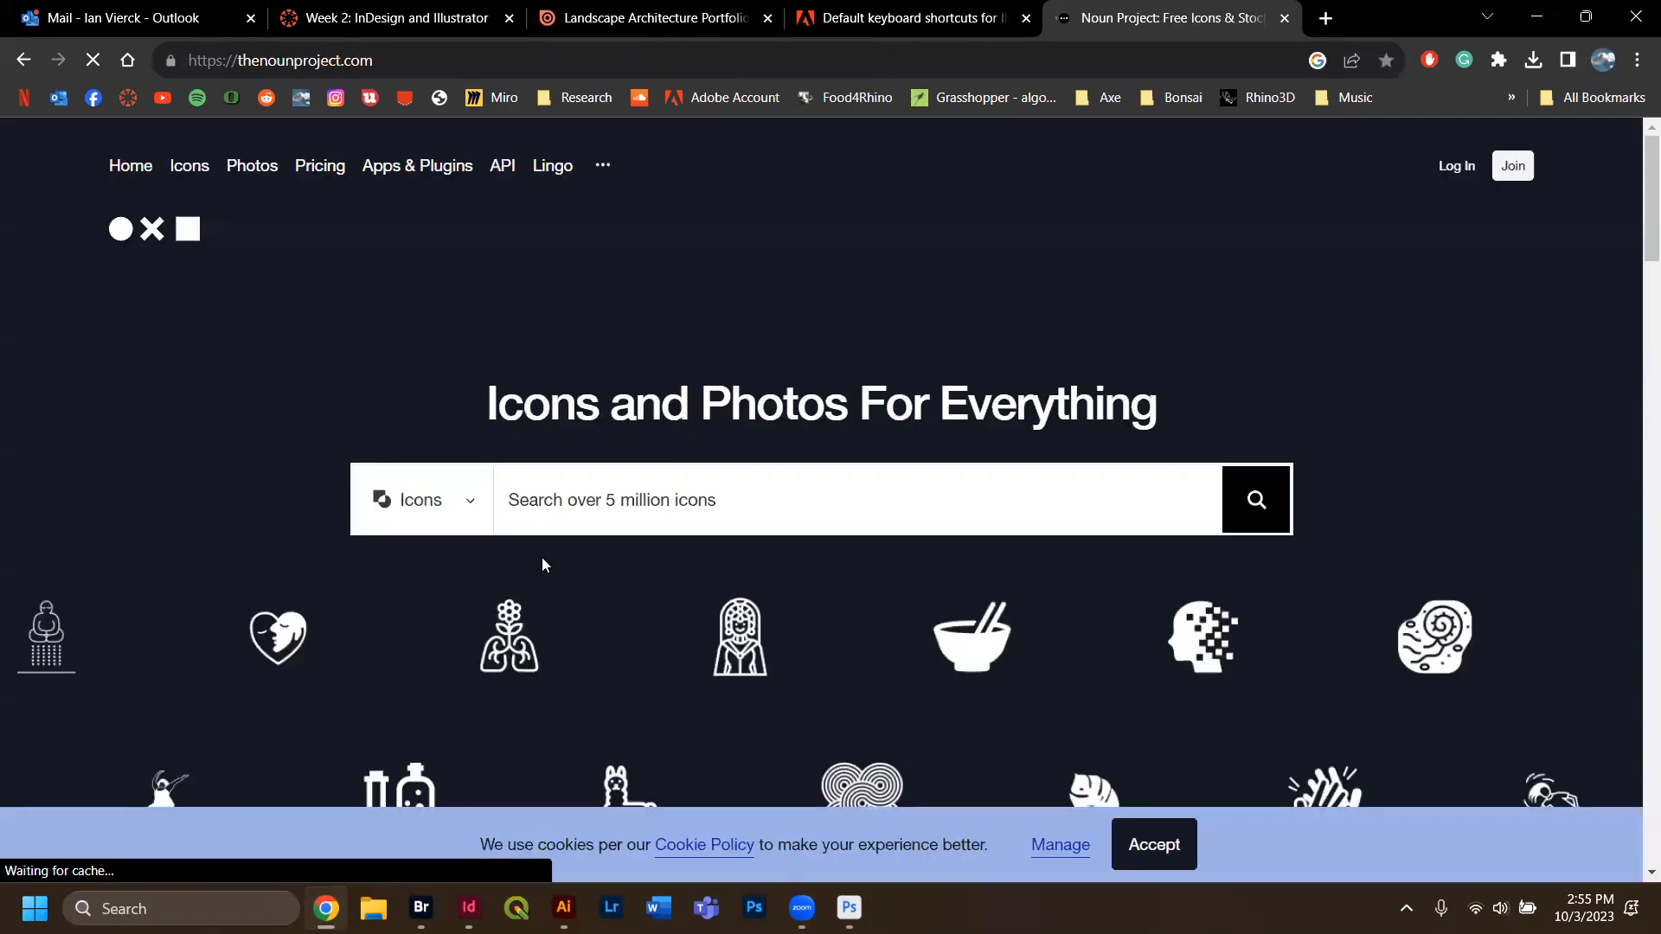
Search the Noun Project icons for "leaf" and examine the resulting leaf icons as style references.
left_click(612, 514)
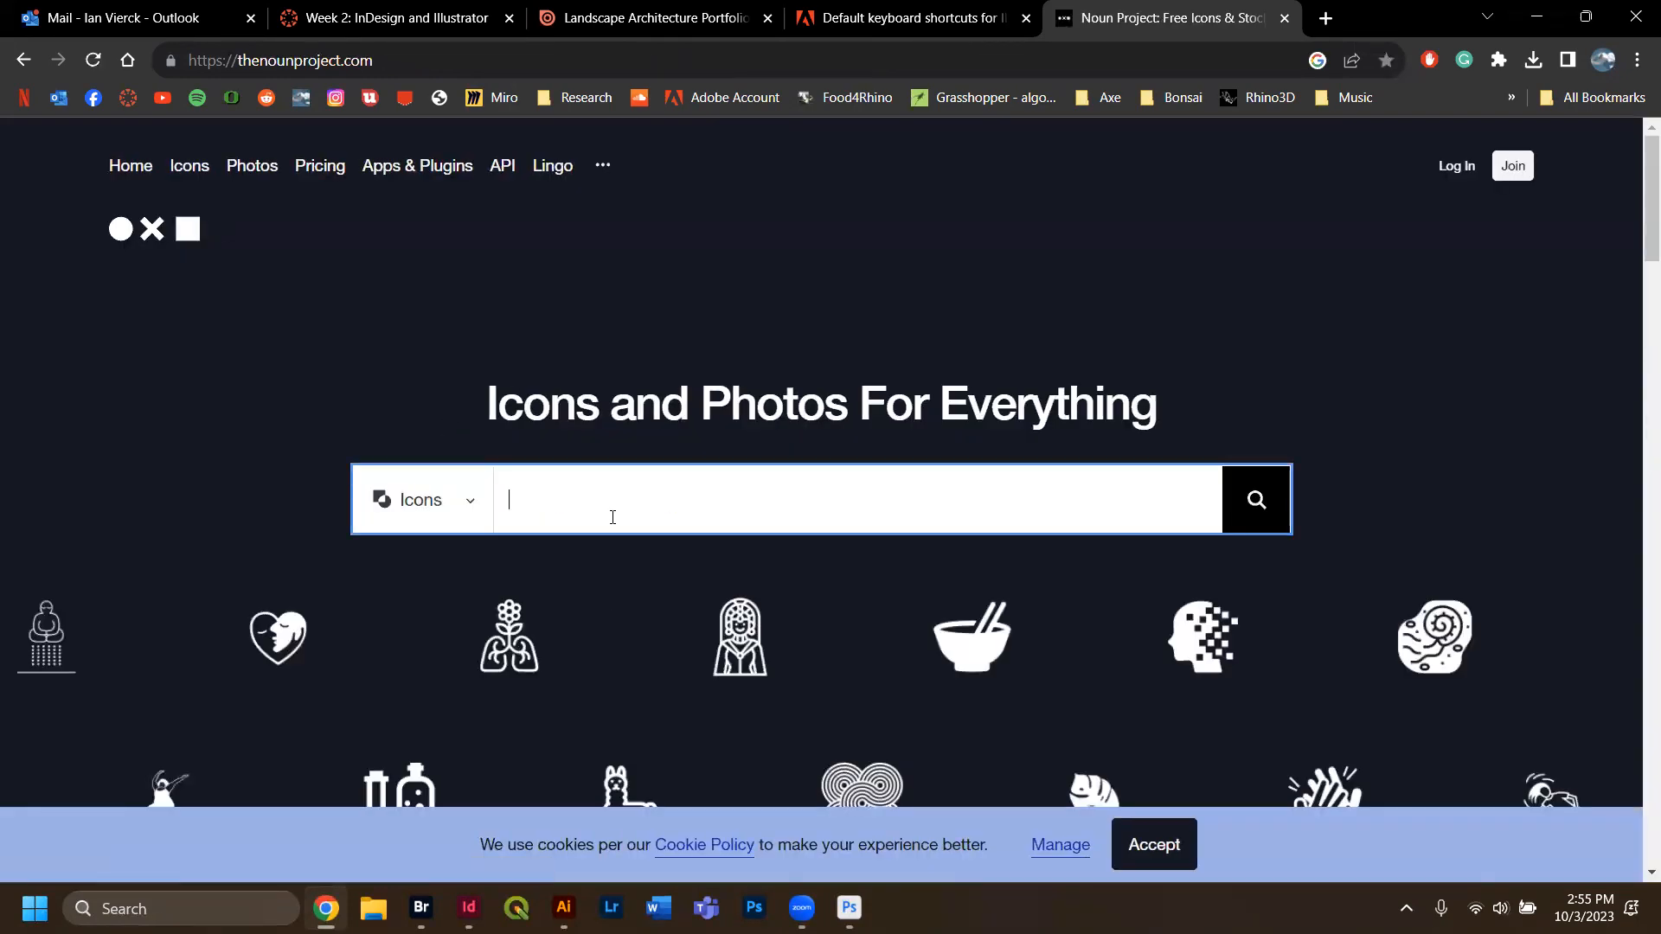
type("leaf")
key("Return")
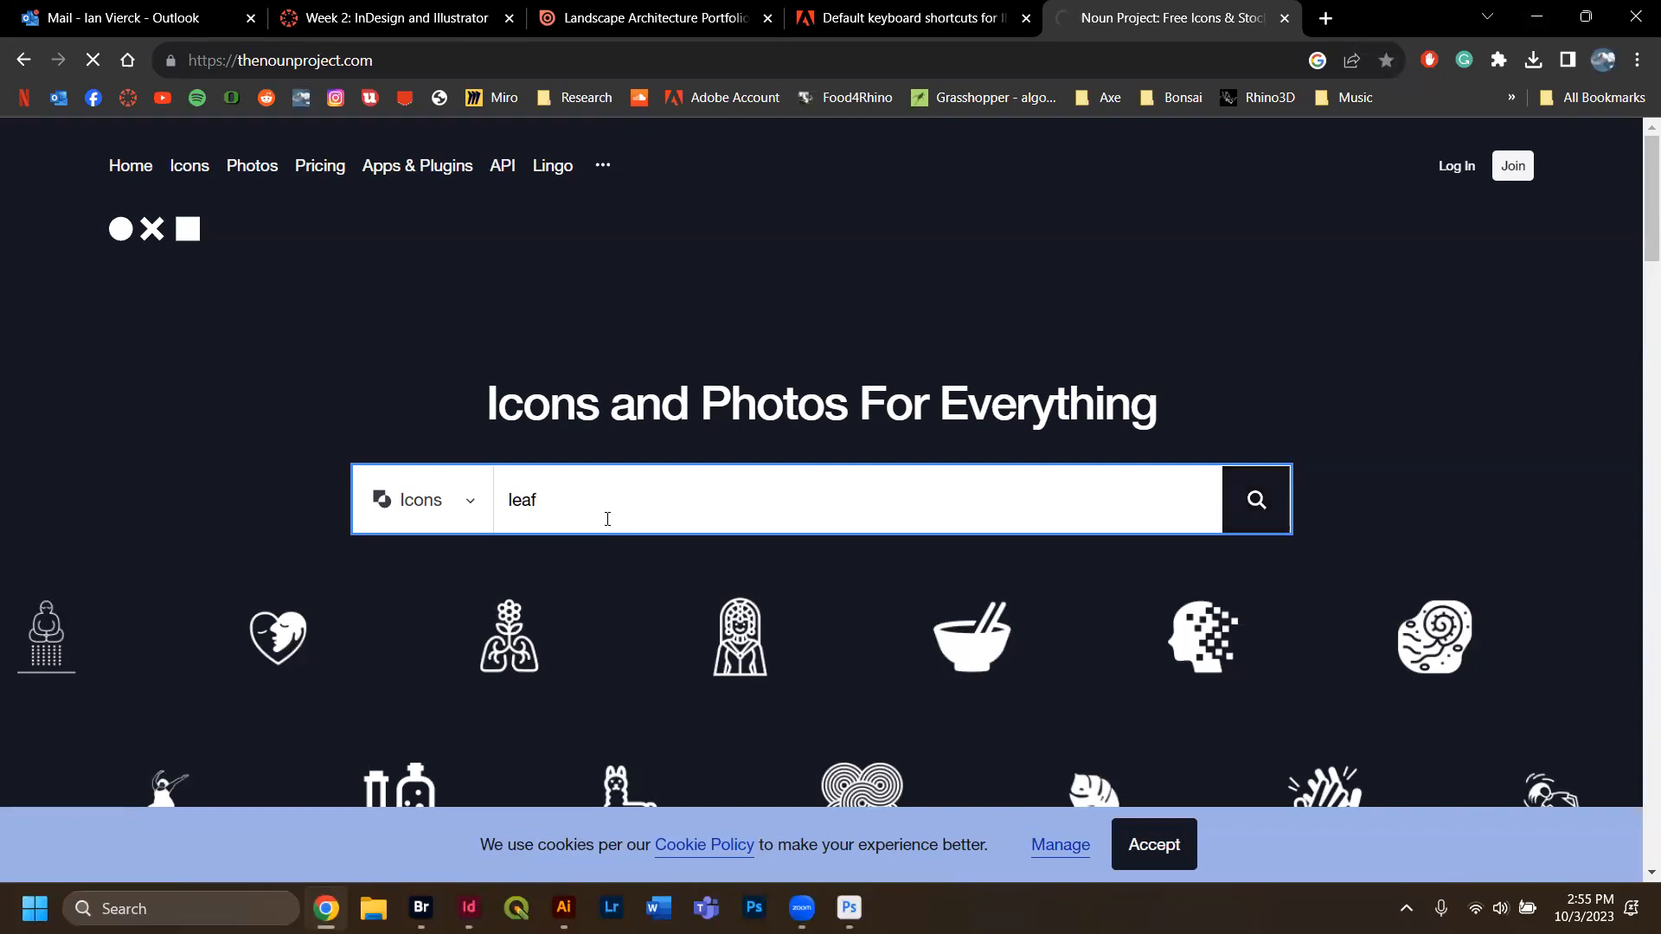
scroll(641, 548, "down", 5)
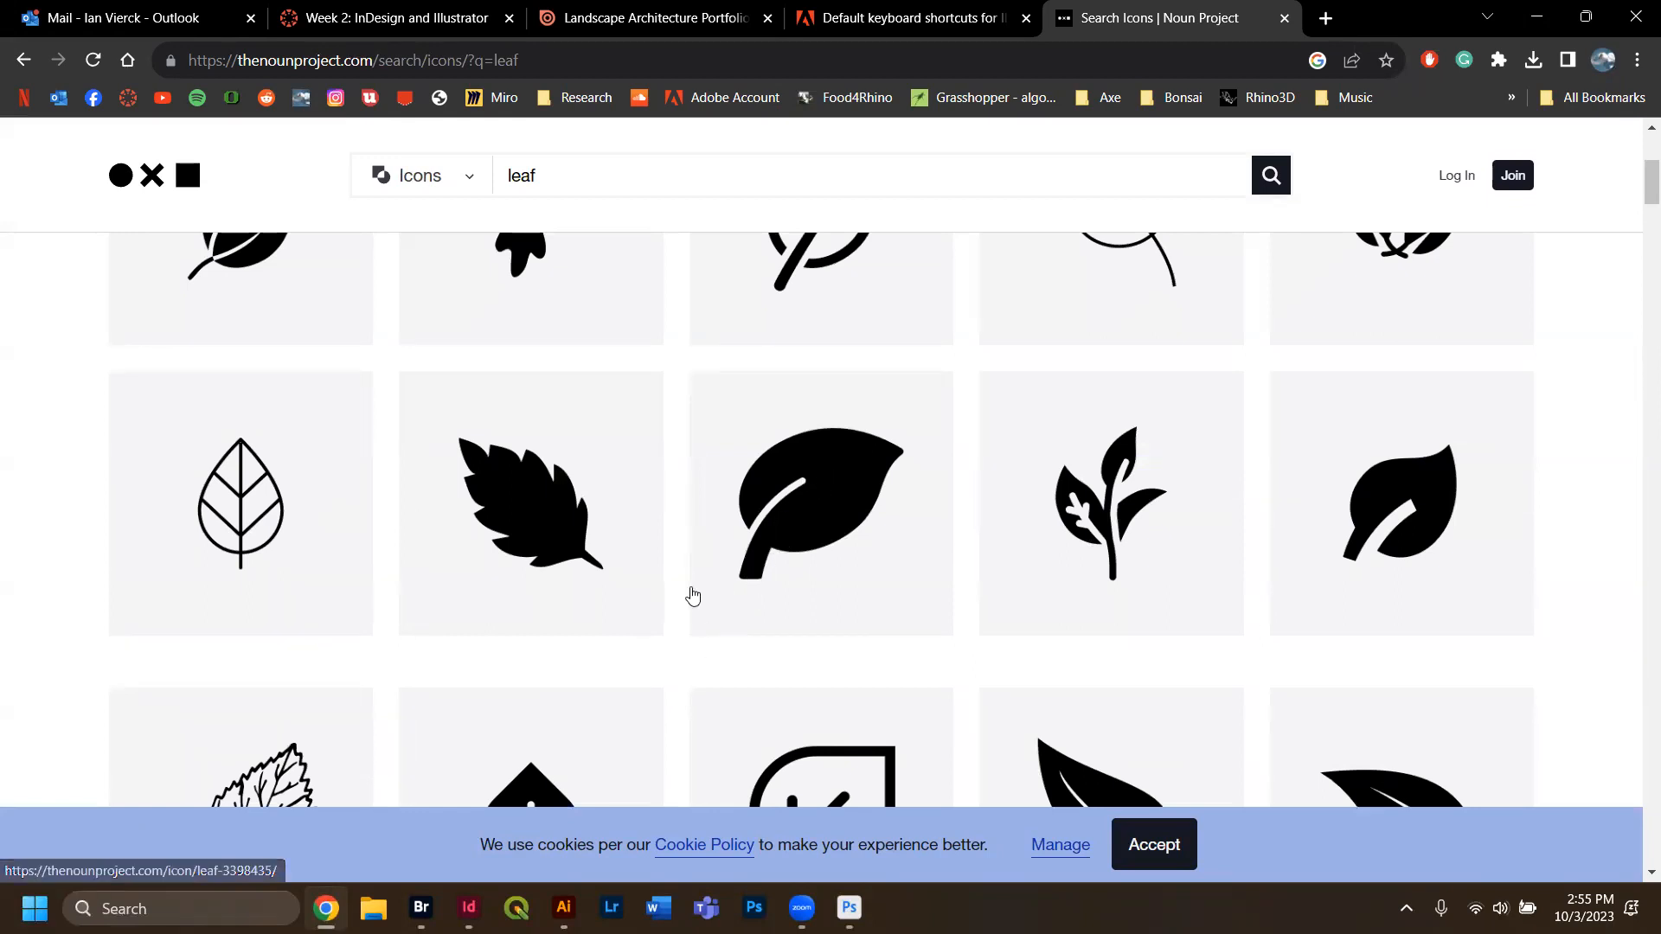
Switch back to Illustrator, activate the Pen tool at the oak leaf's stem, and set the fill colour to white.
left_click(563, 906)
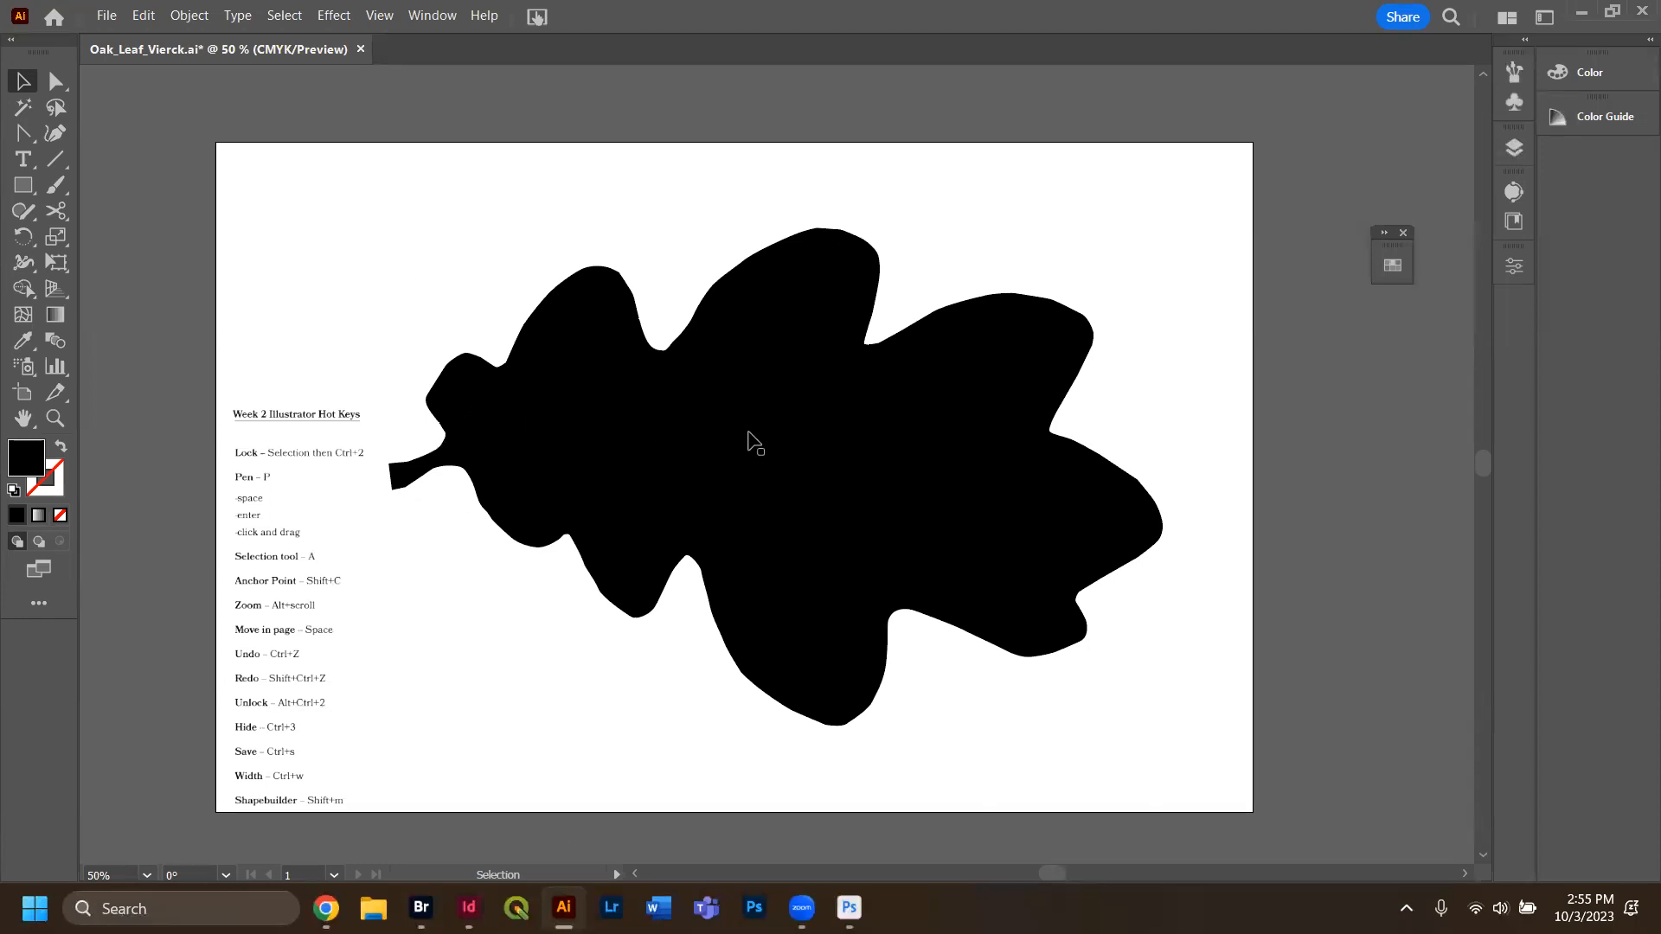
left_click(57, 421)
left_click(22, 81)
scroll(408, 469, "up", 3)
scroll(409, 475, "down", 6)
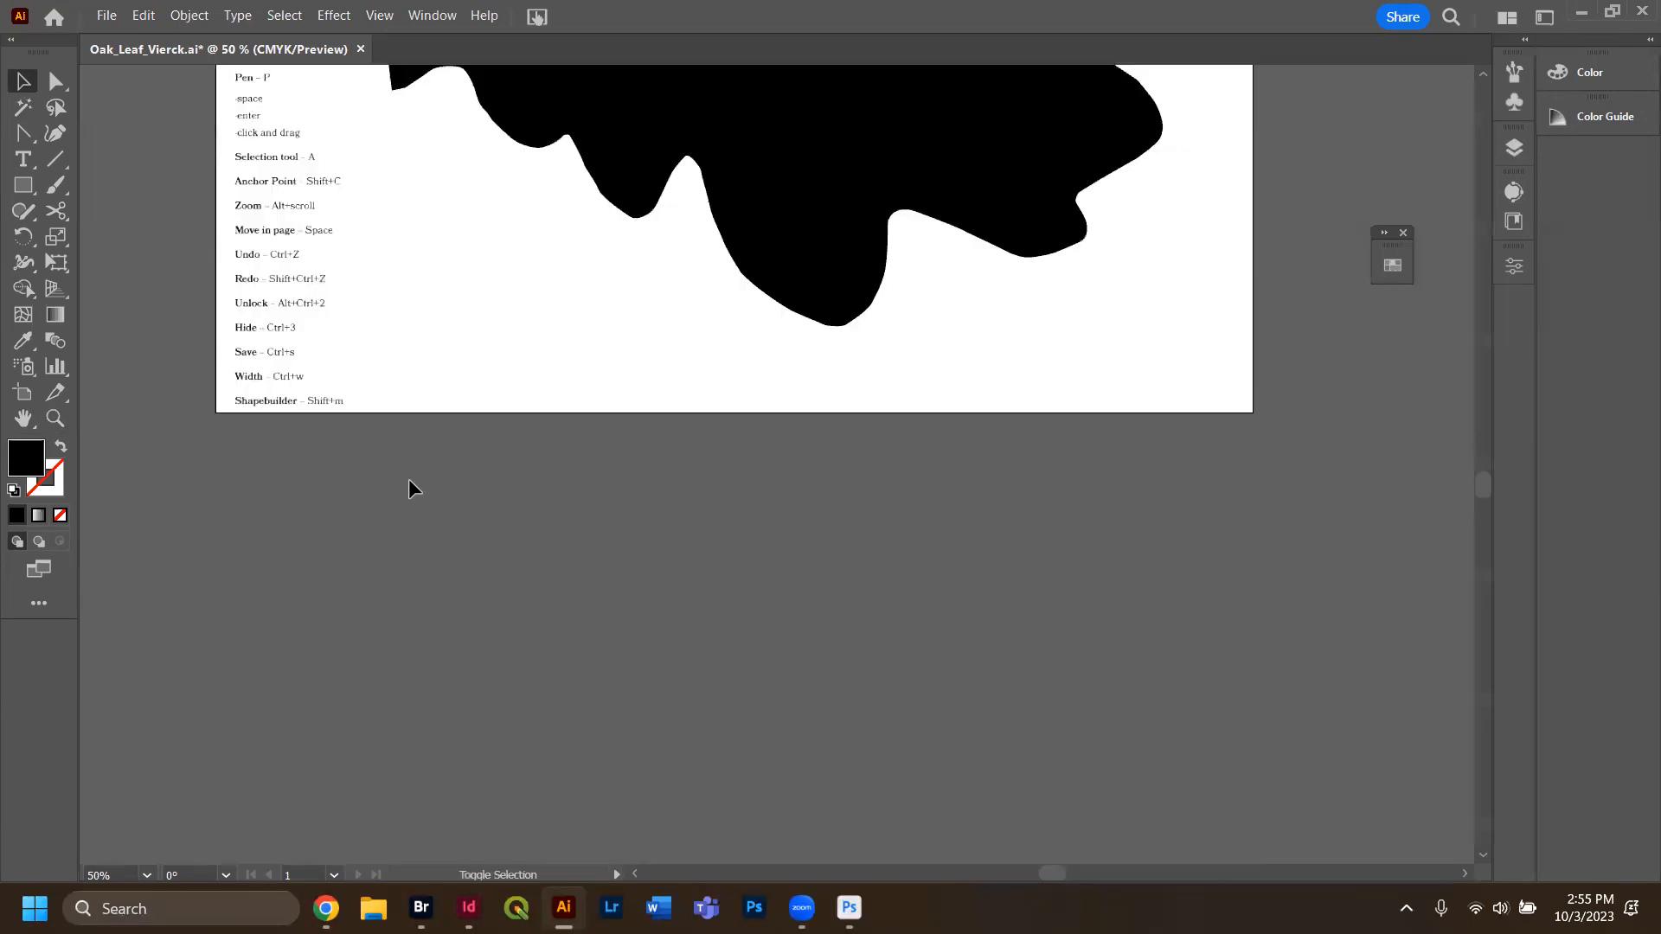
scroll(406, 480, "up", 1)
scroll(431, 493, "up", 2)
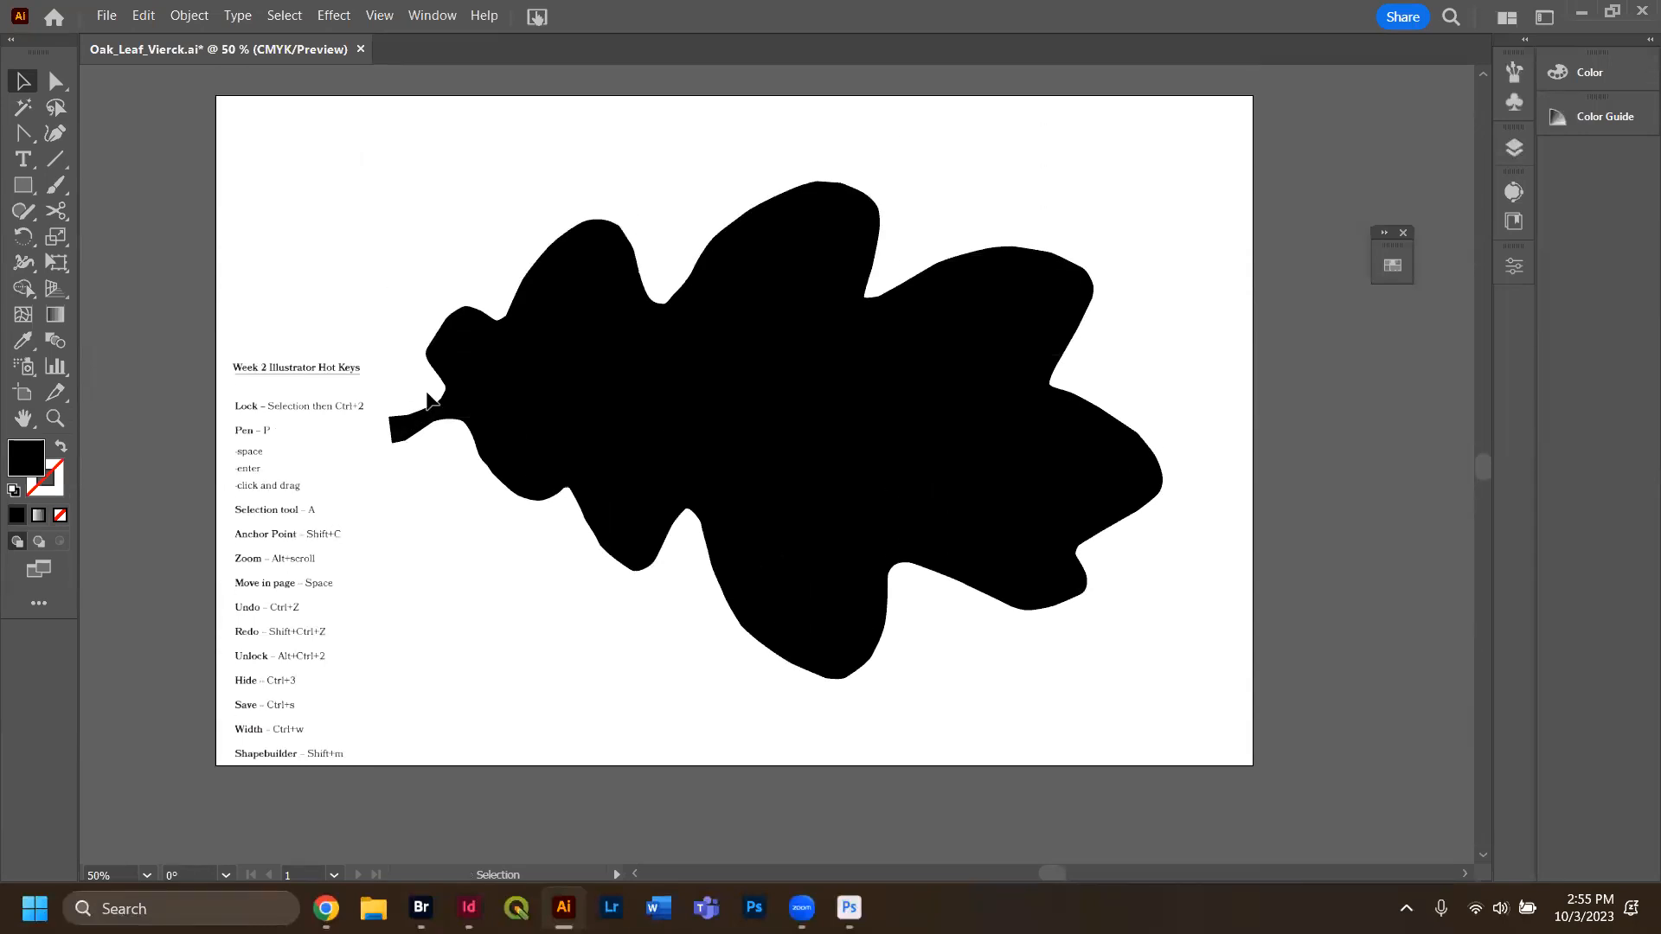
scroll(415, 412, "up", 1)
scroll(418, 411, "up", 2)
scroll(422, 408, "down", 1)
scroll(422, 408, "up", 1)
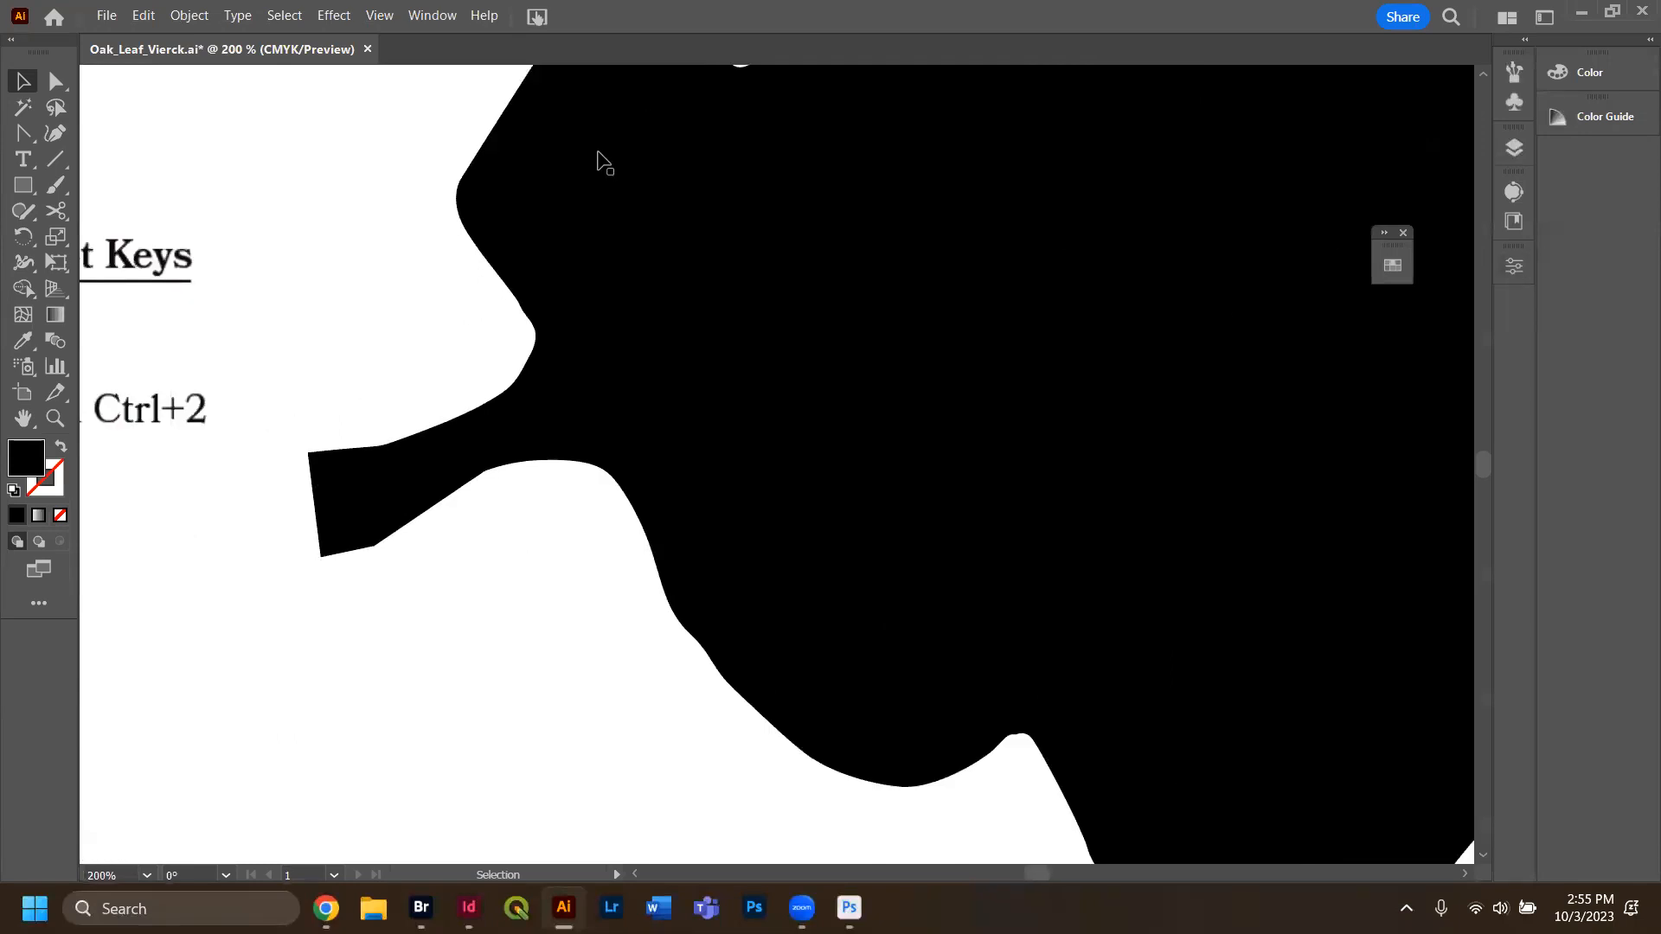
key("p")
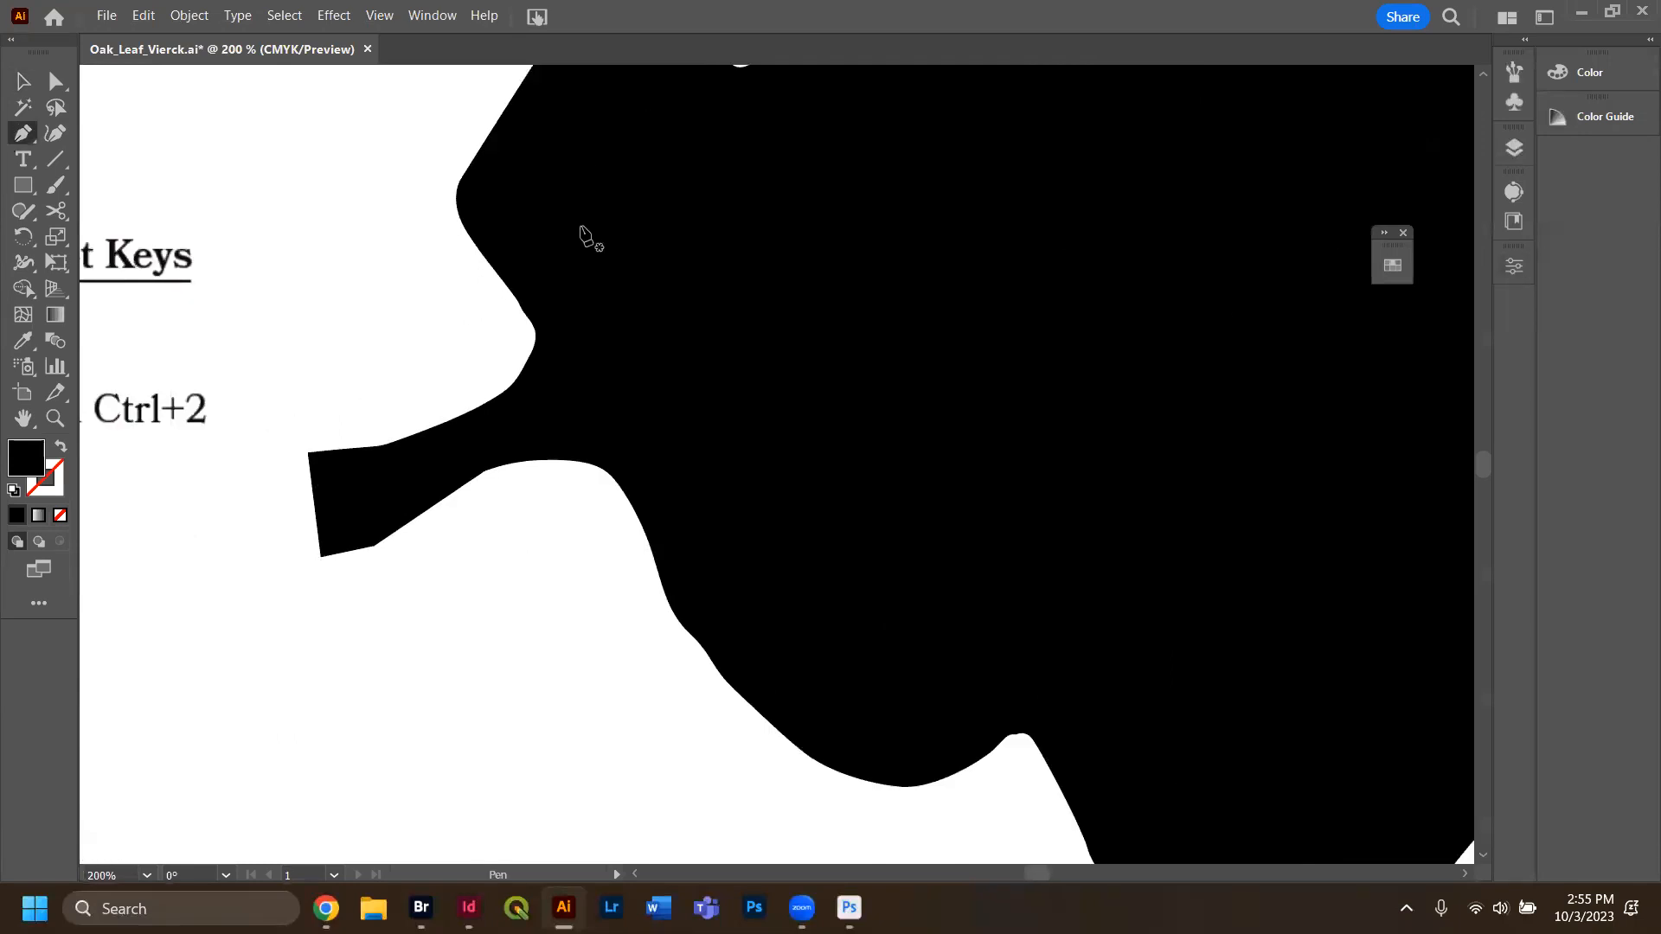
left_click(1512, 267)
left_click(1242, 309)
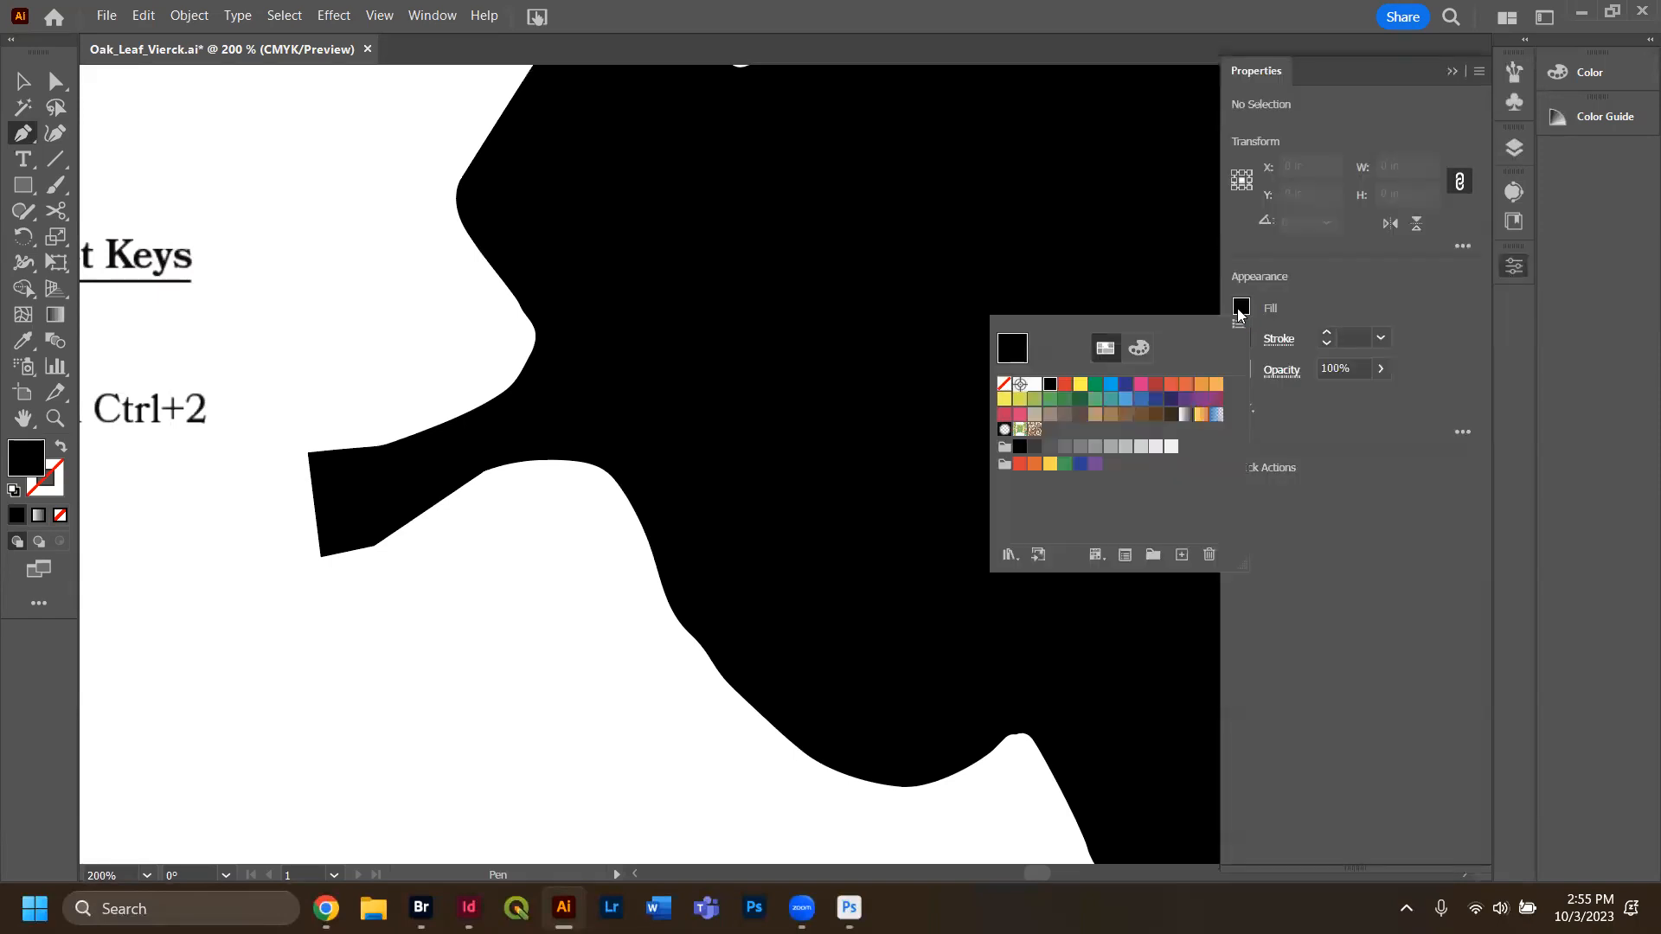
left_click(1035, 384)
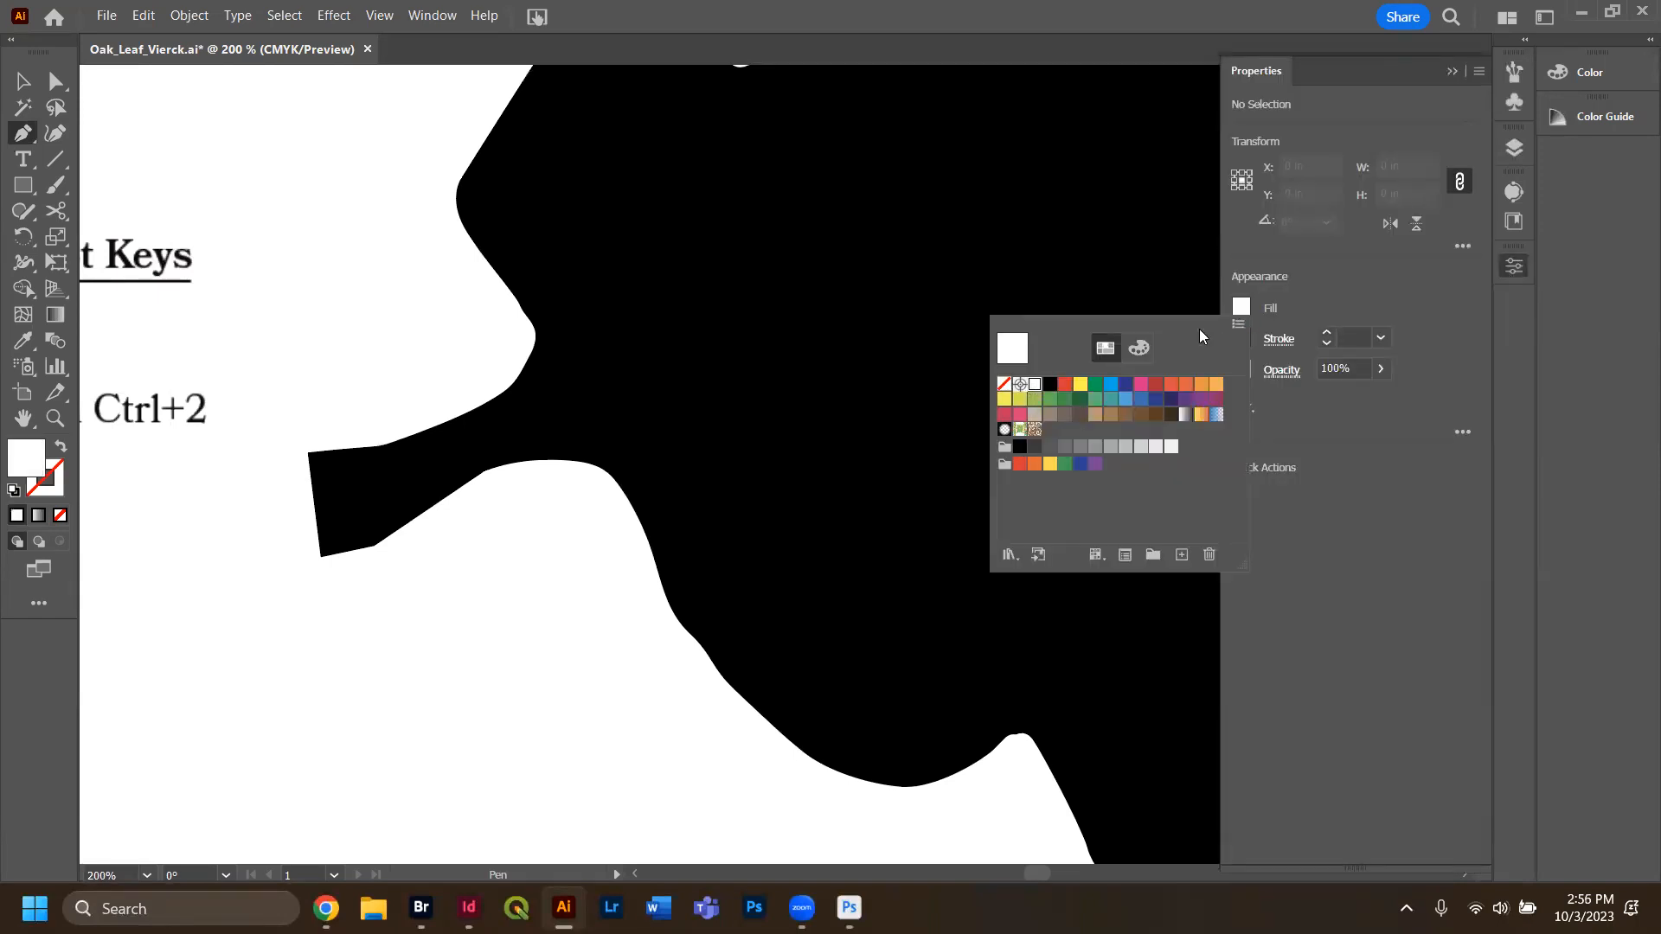
left_click(1238, 309)
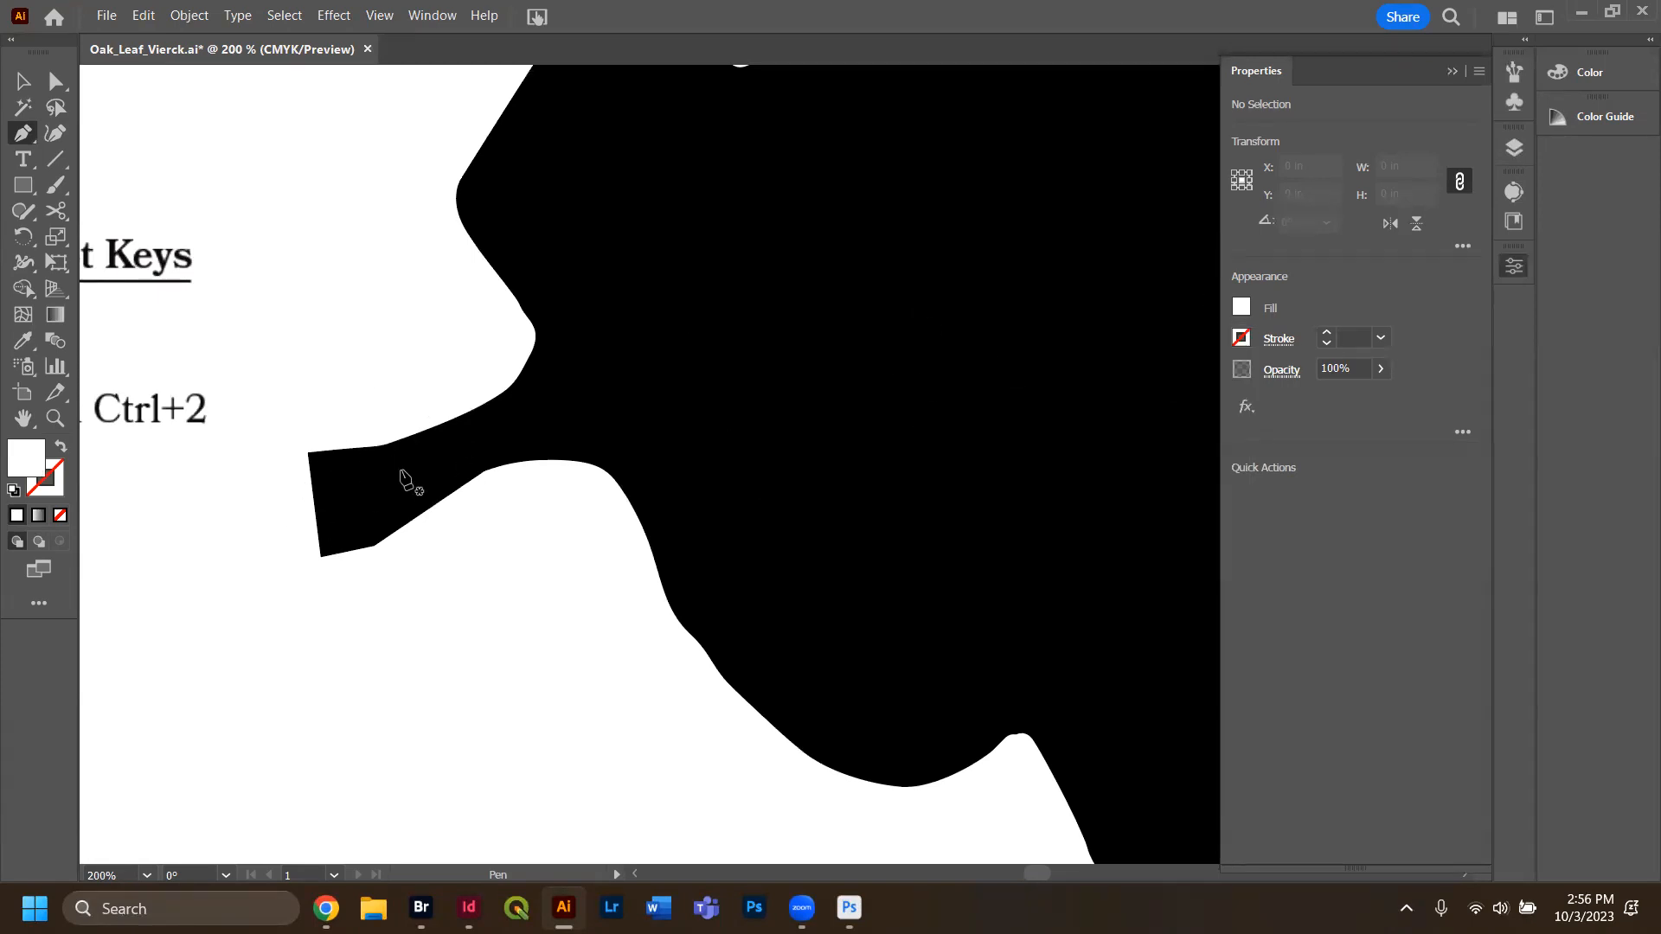
Start a midrib path at the stem's end and place anchor points along the stem into the leaf, undoing the misplaced second point.
left_click(304, 515)
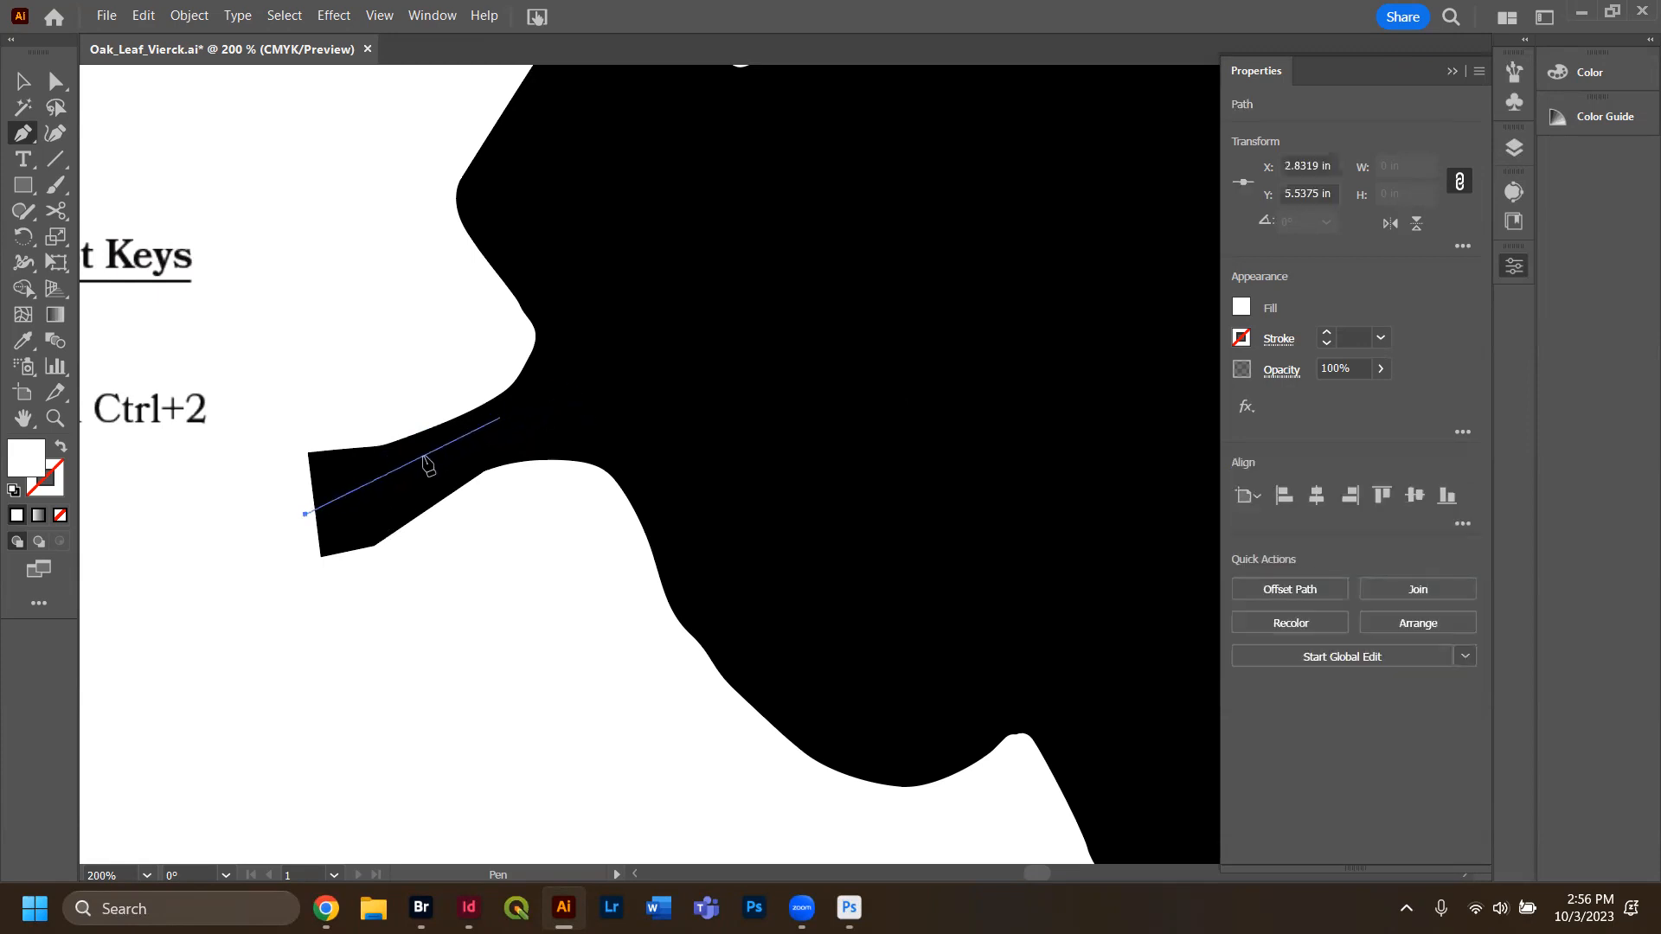
left_click(383, 497)
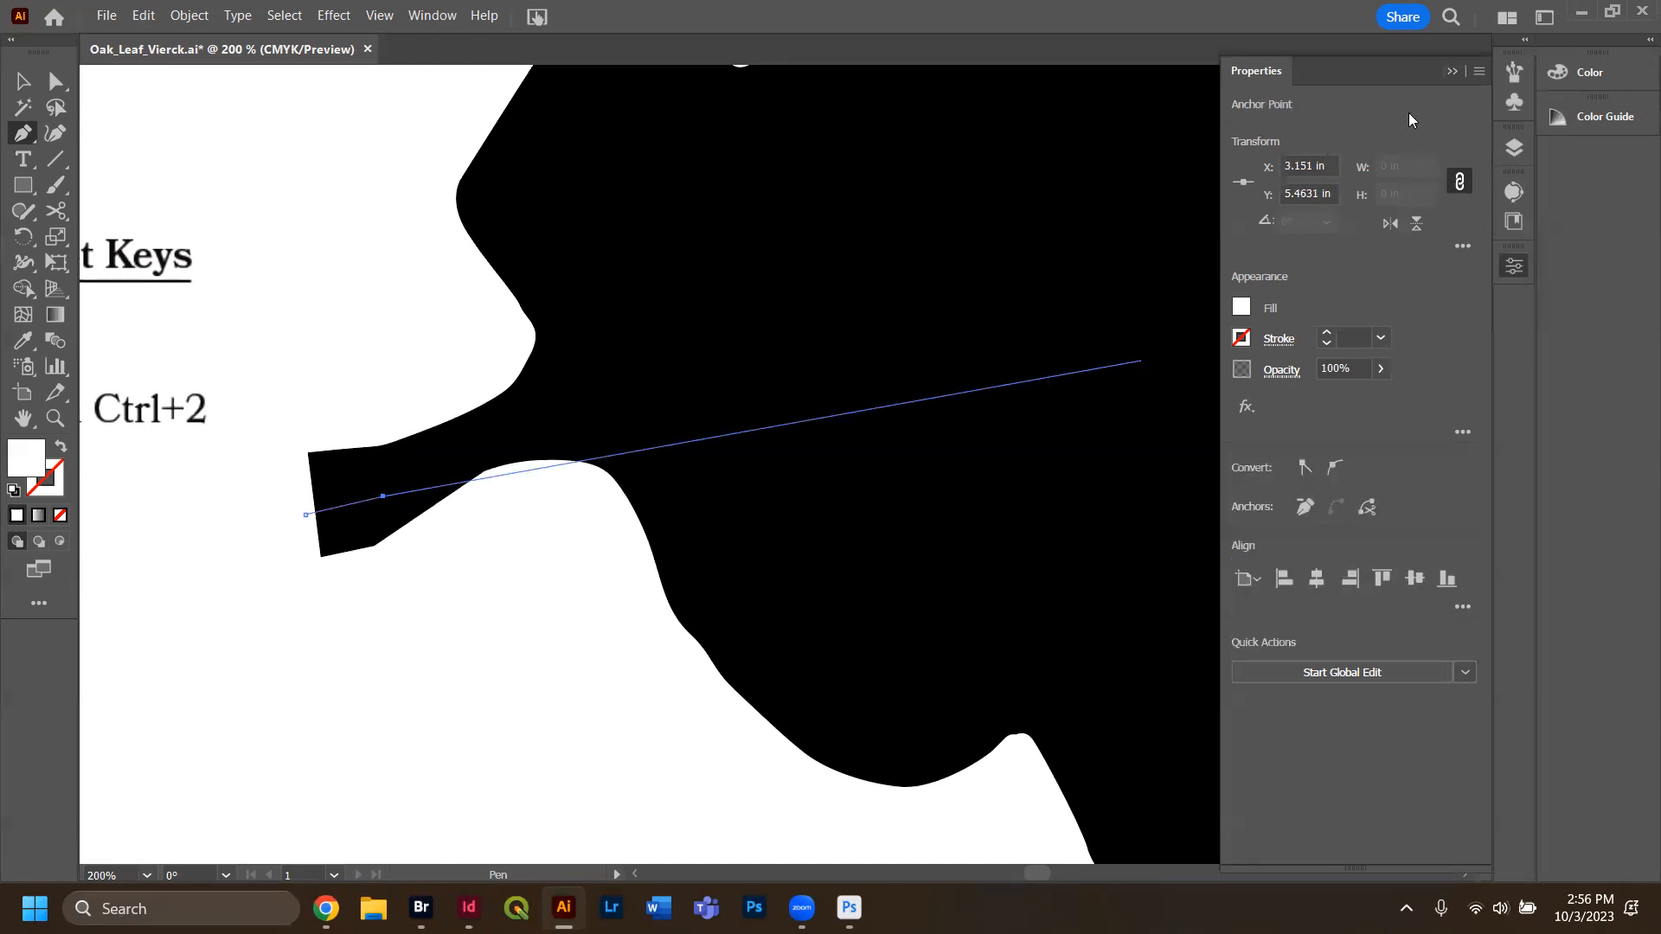
key("ctrl+z")
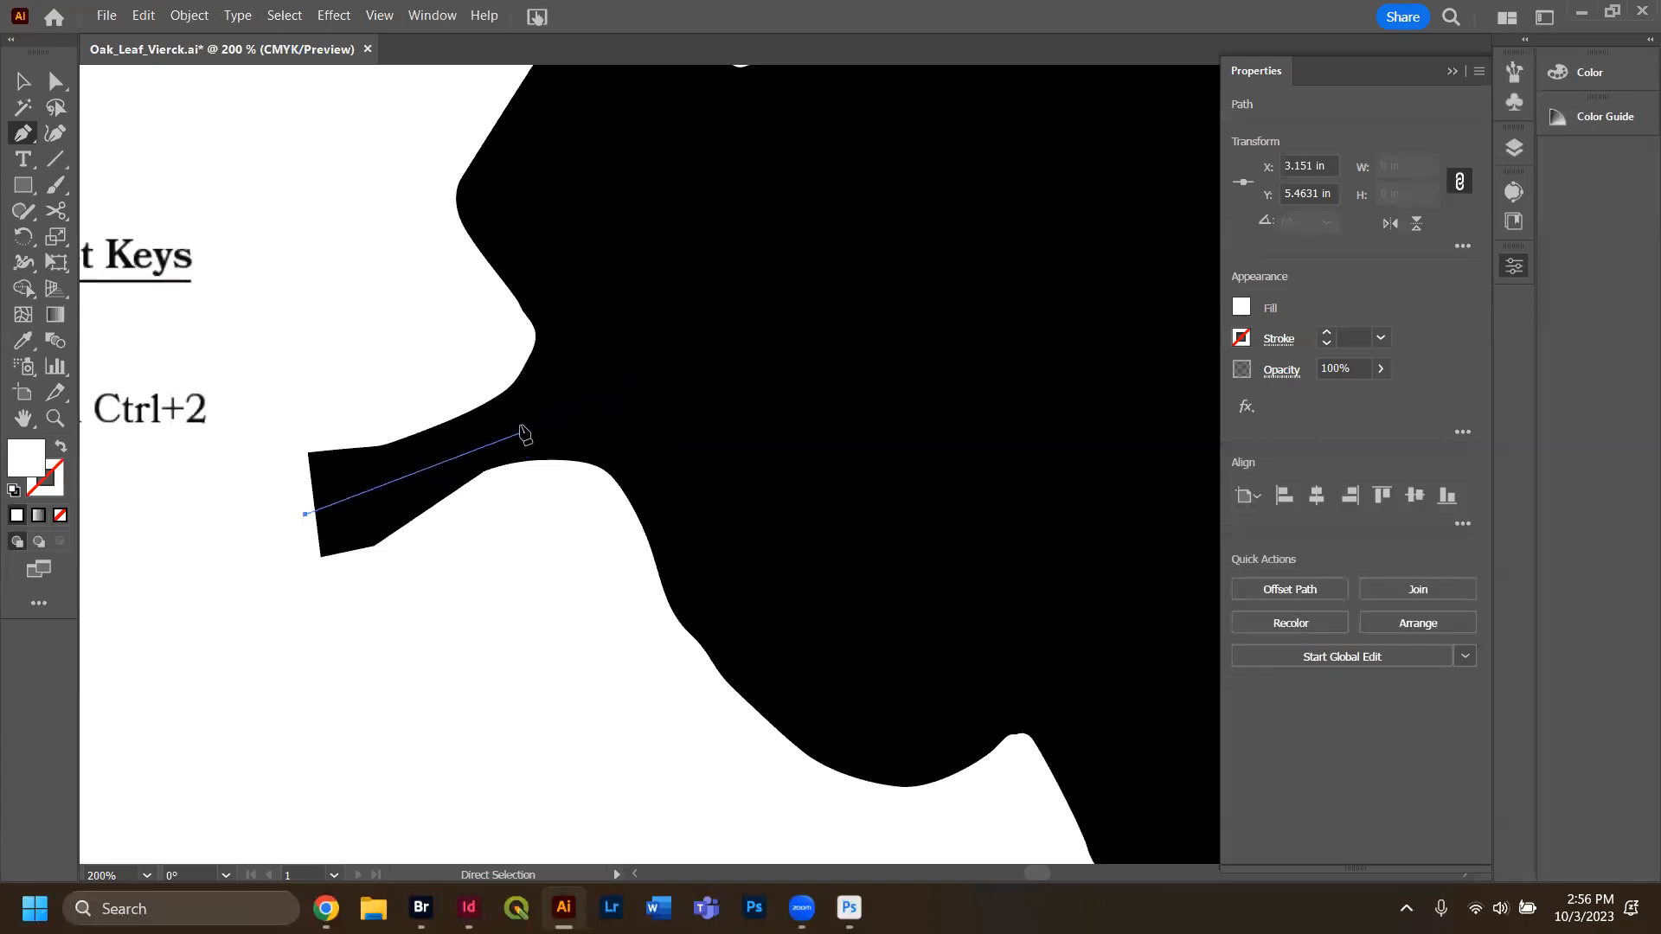
left_click(771, 337)
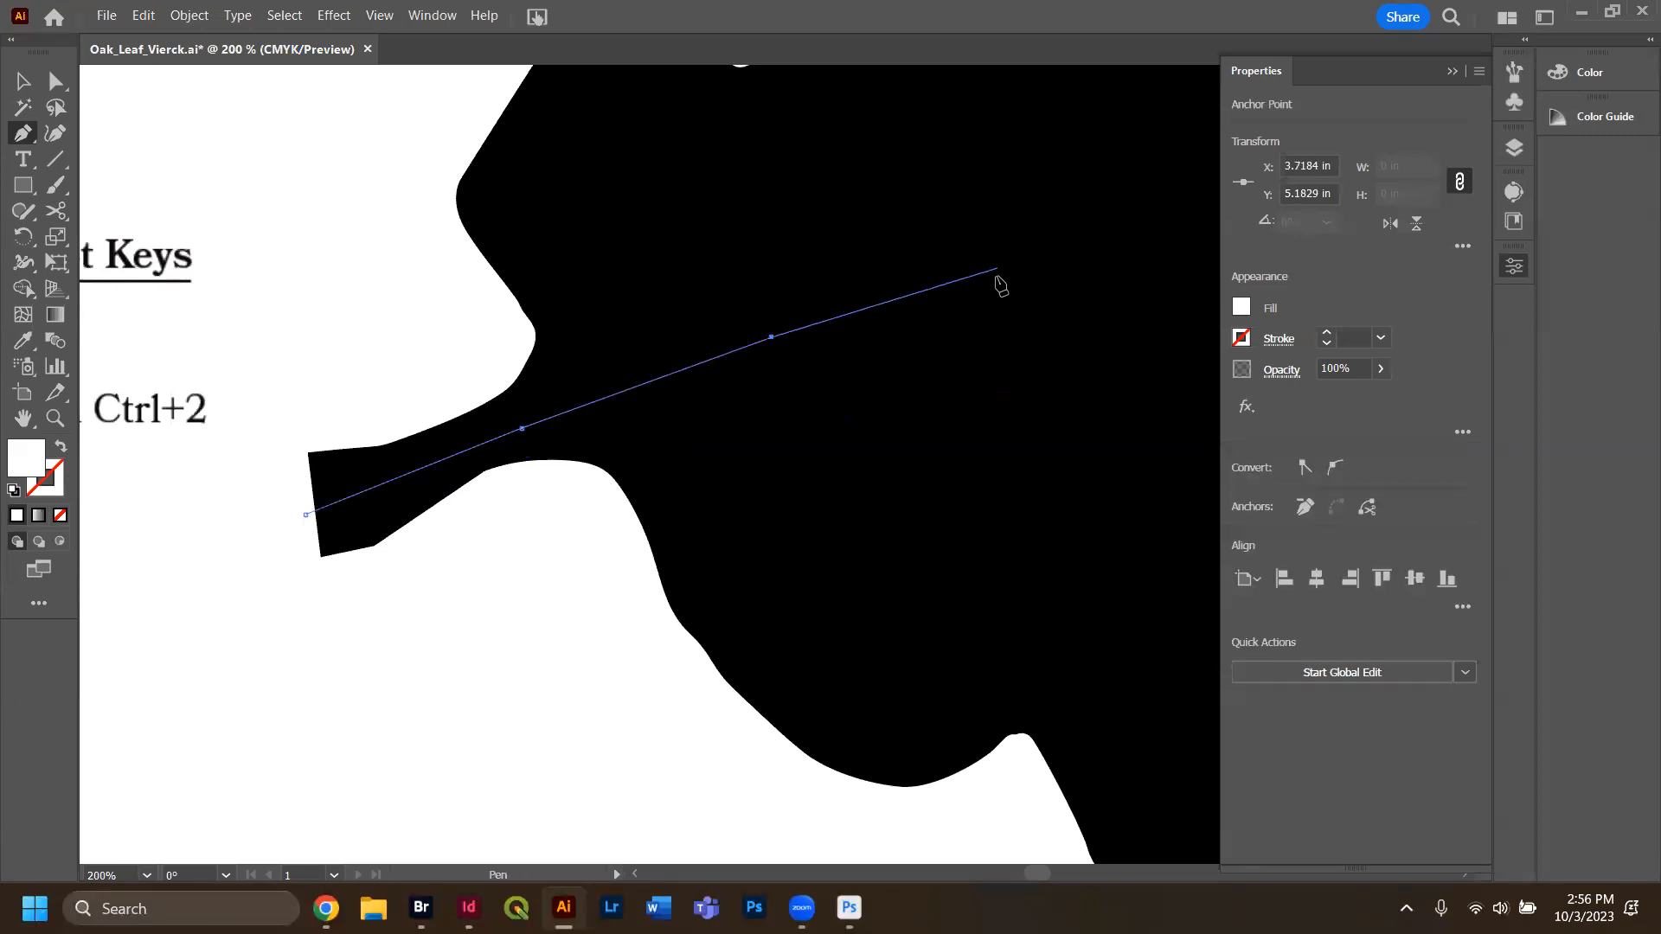
left_click(1027, 302)
left_click(1452, 72)
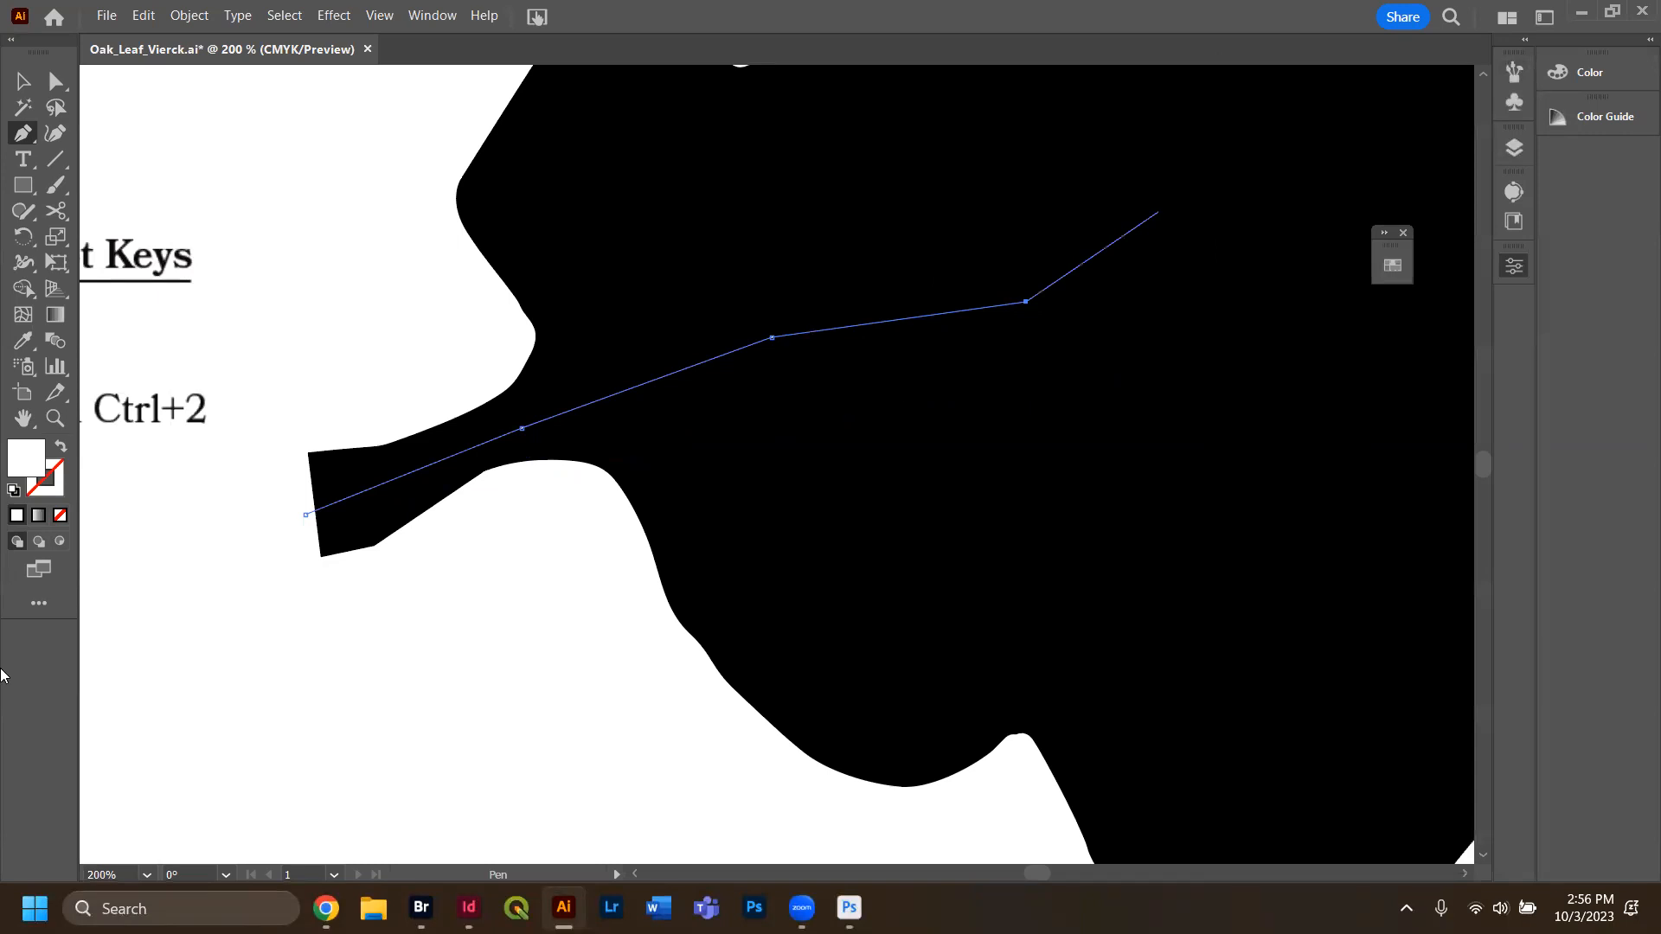
Continue the midrib path through the middle of the leaf to near its tip and end it as an open path.
left_click(147, 875)
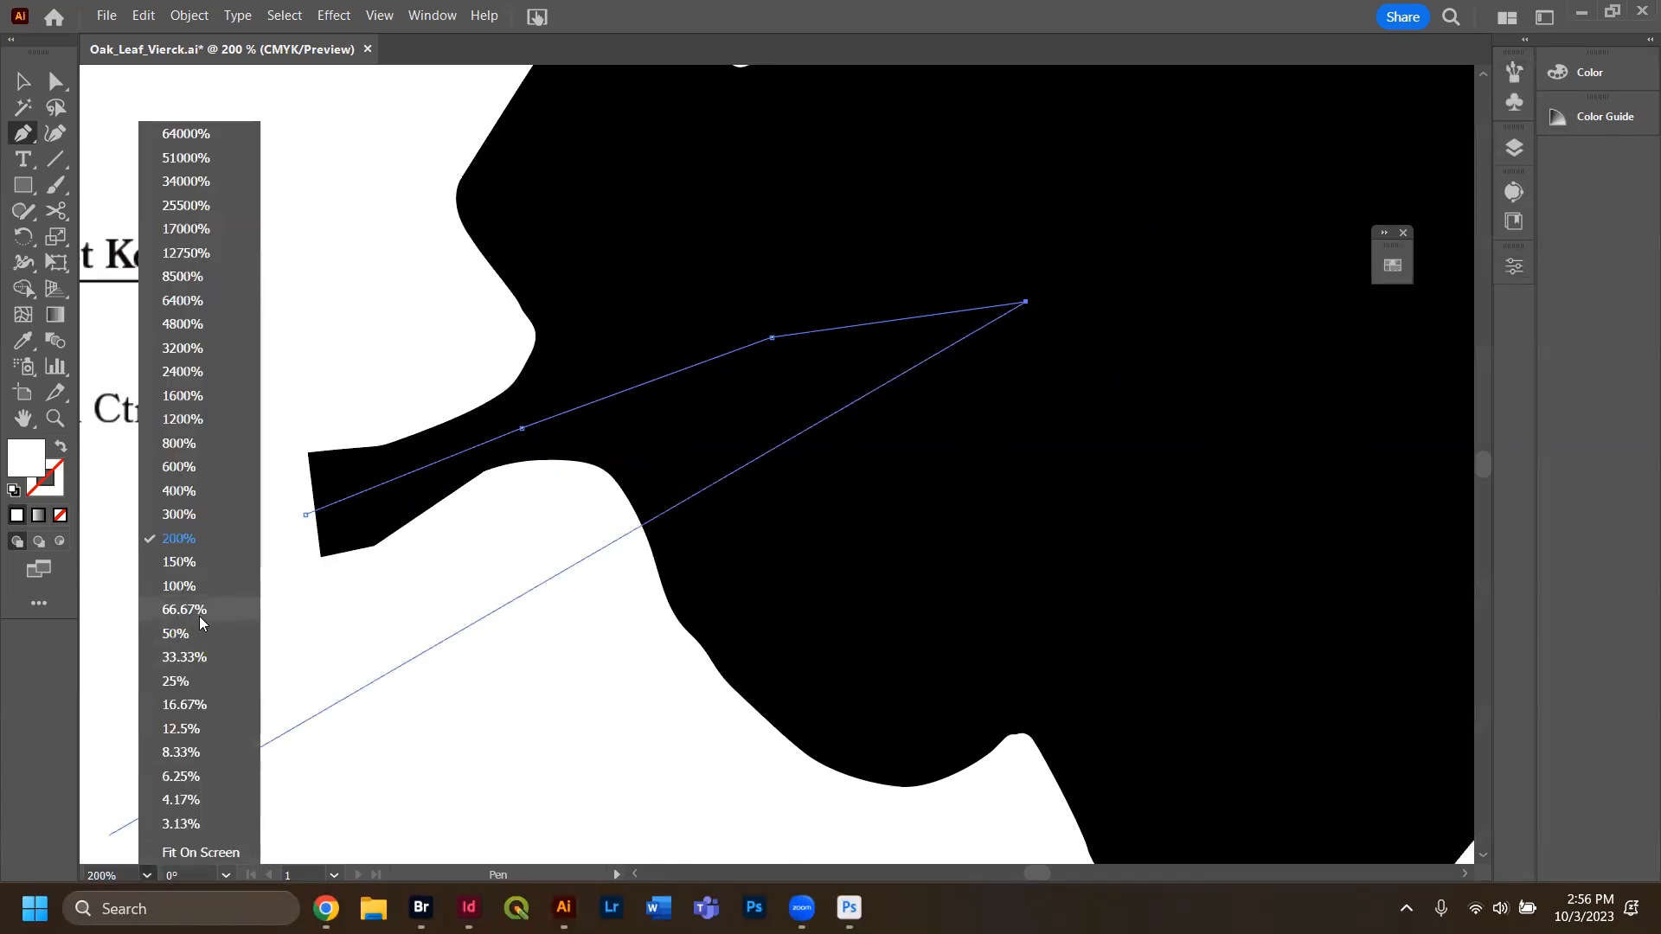
left_click(204, 605)
left_click(1107, 507)
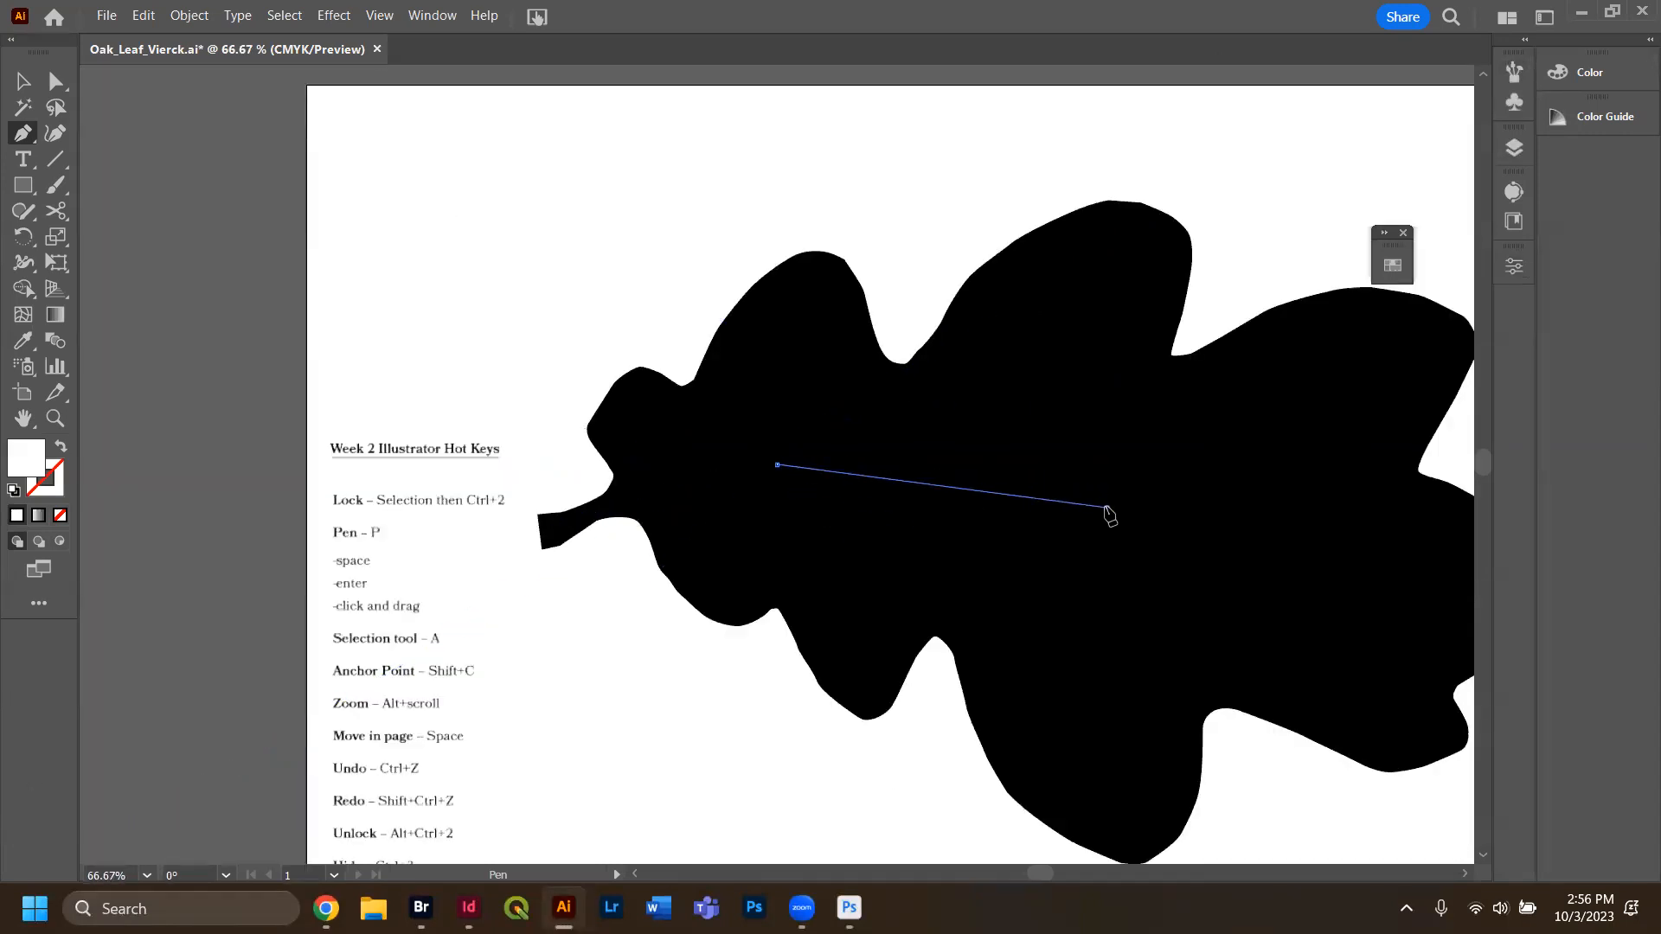
left_click_drag(1049, 870, 1070, 872)
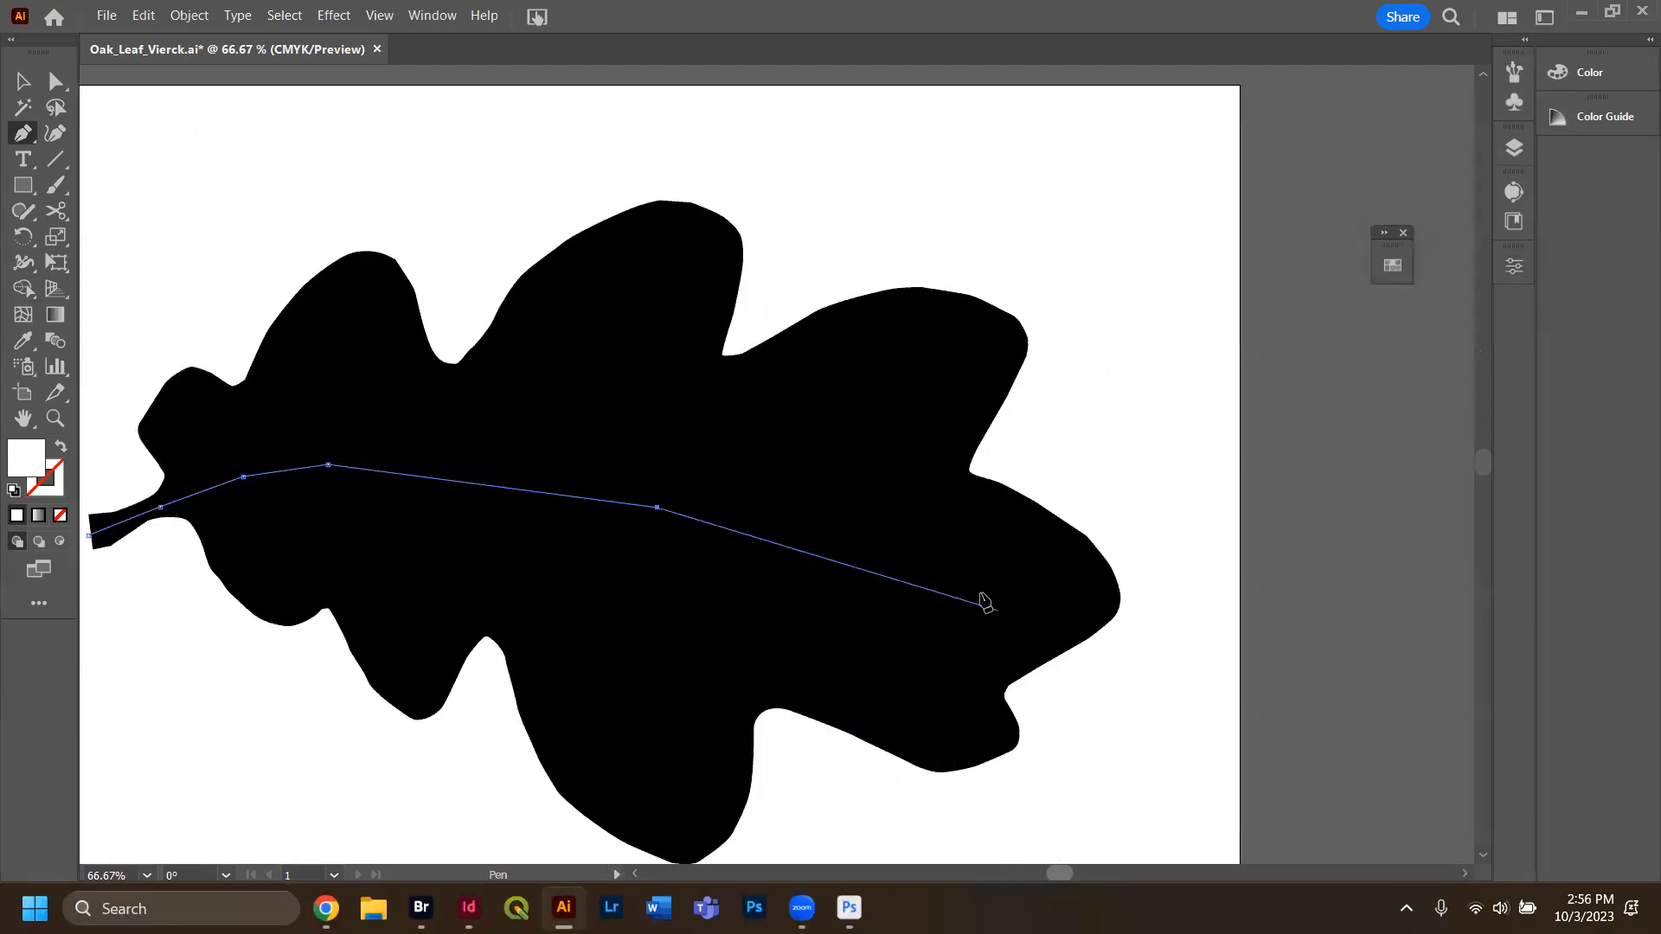
left_click(949, 568)
left_click(1034, 590)
key("Escape")
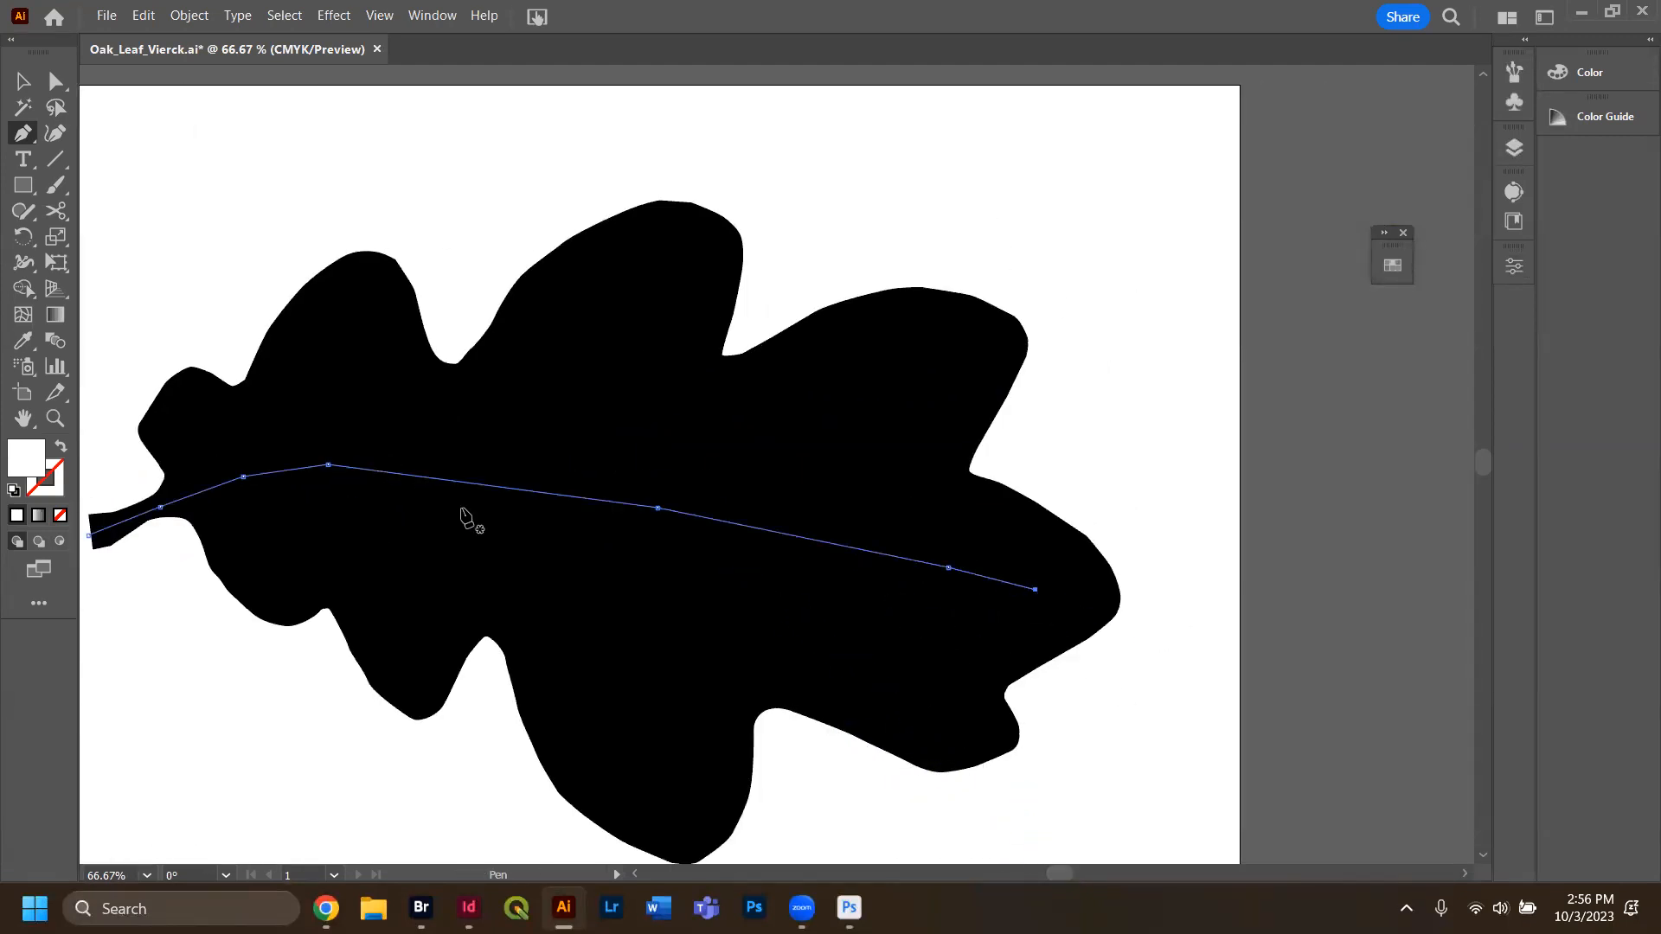
Try to curve the midrib's highest anchor point with the Pen tool and swap its fill and stroke, undoing the stray edits.
left_click_drag(1066, 871, 1049, 876)
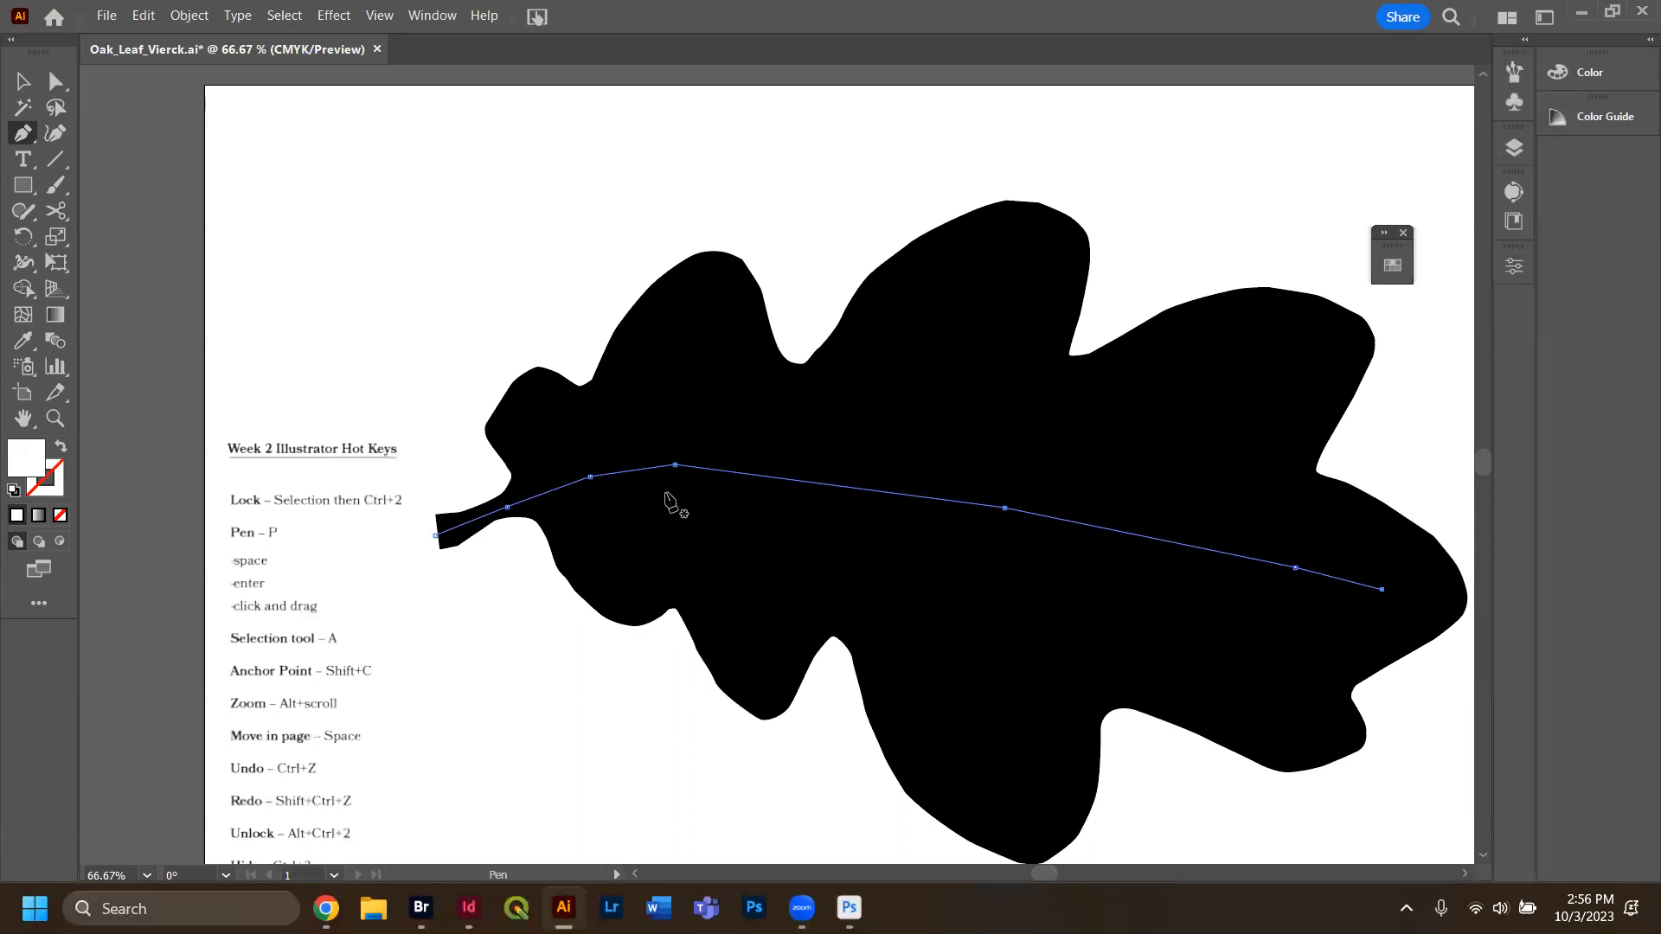
scroll(667, 483, "up", 1, "alt")
scroll(667, 489, "up", 7, "alt")
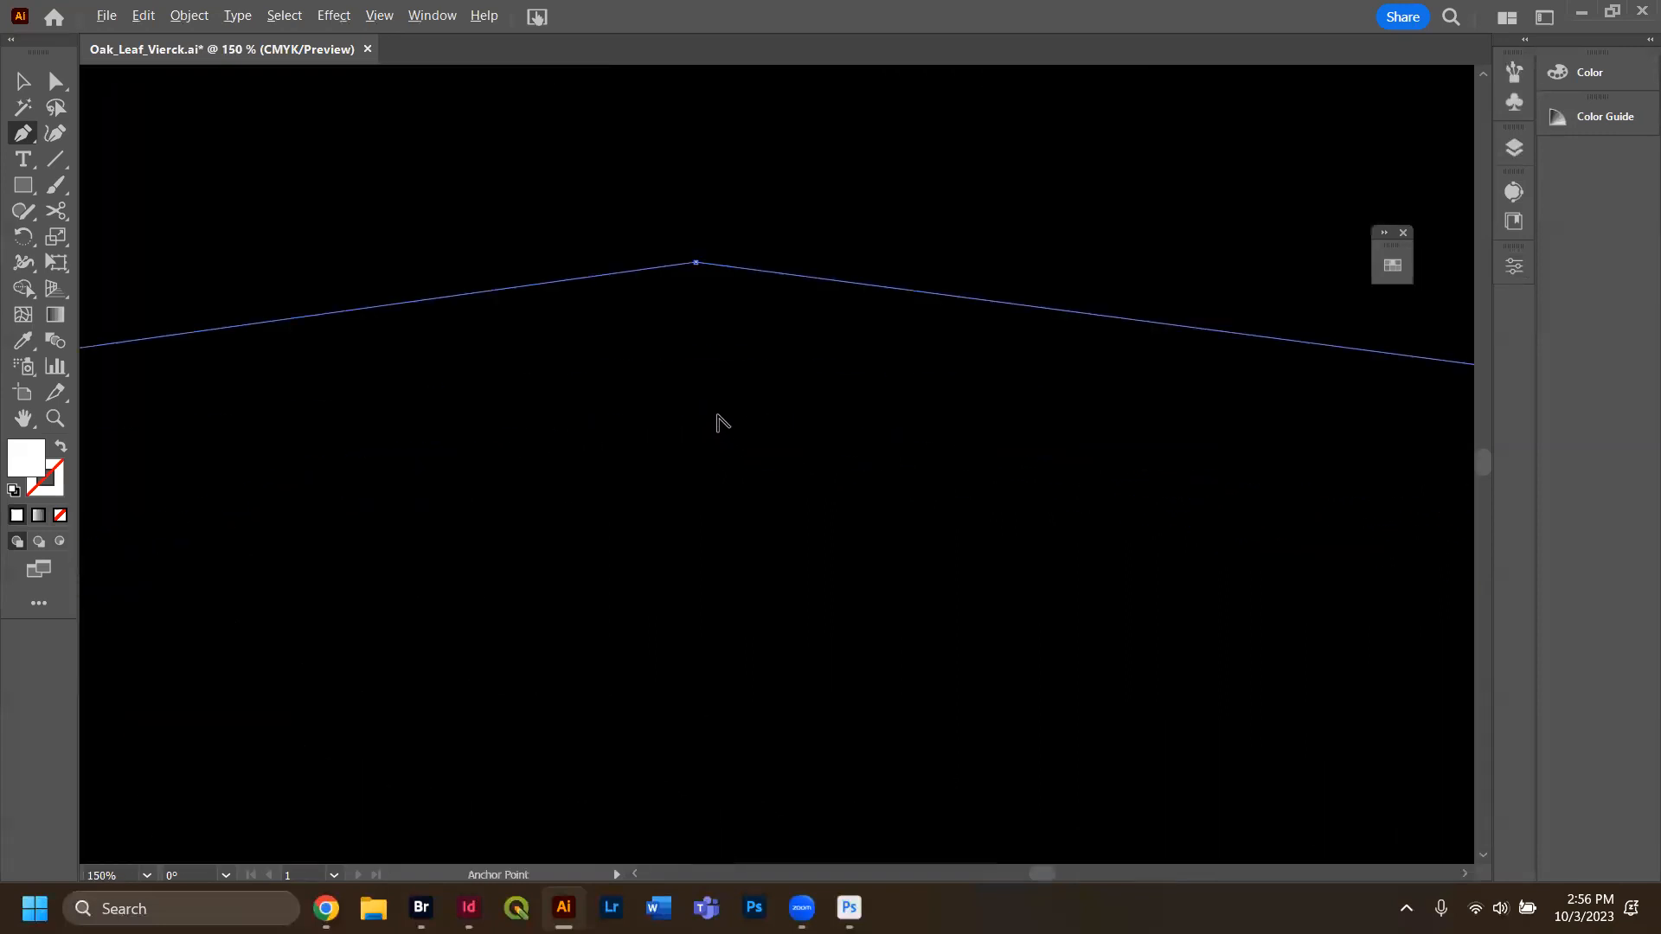
left_click_drag(695, 263, 749, 265)
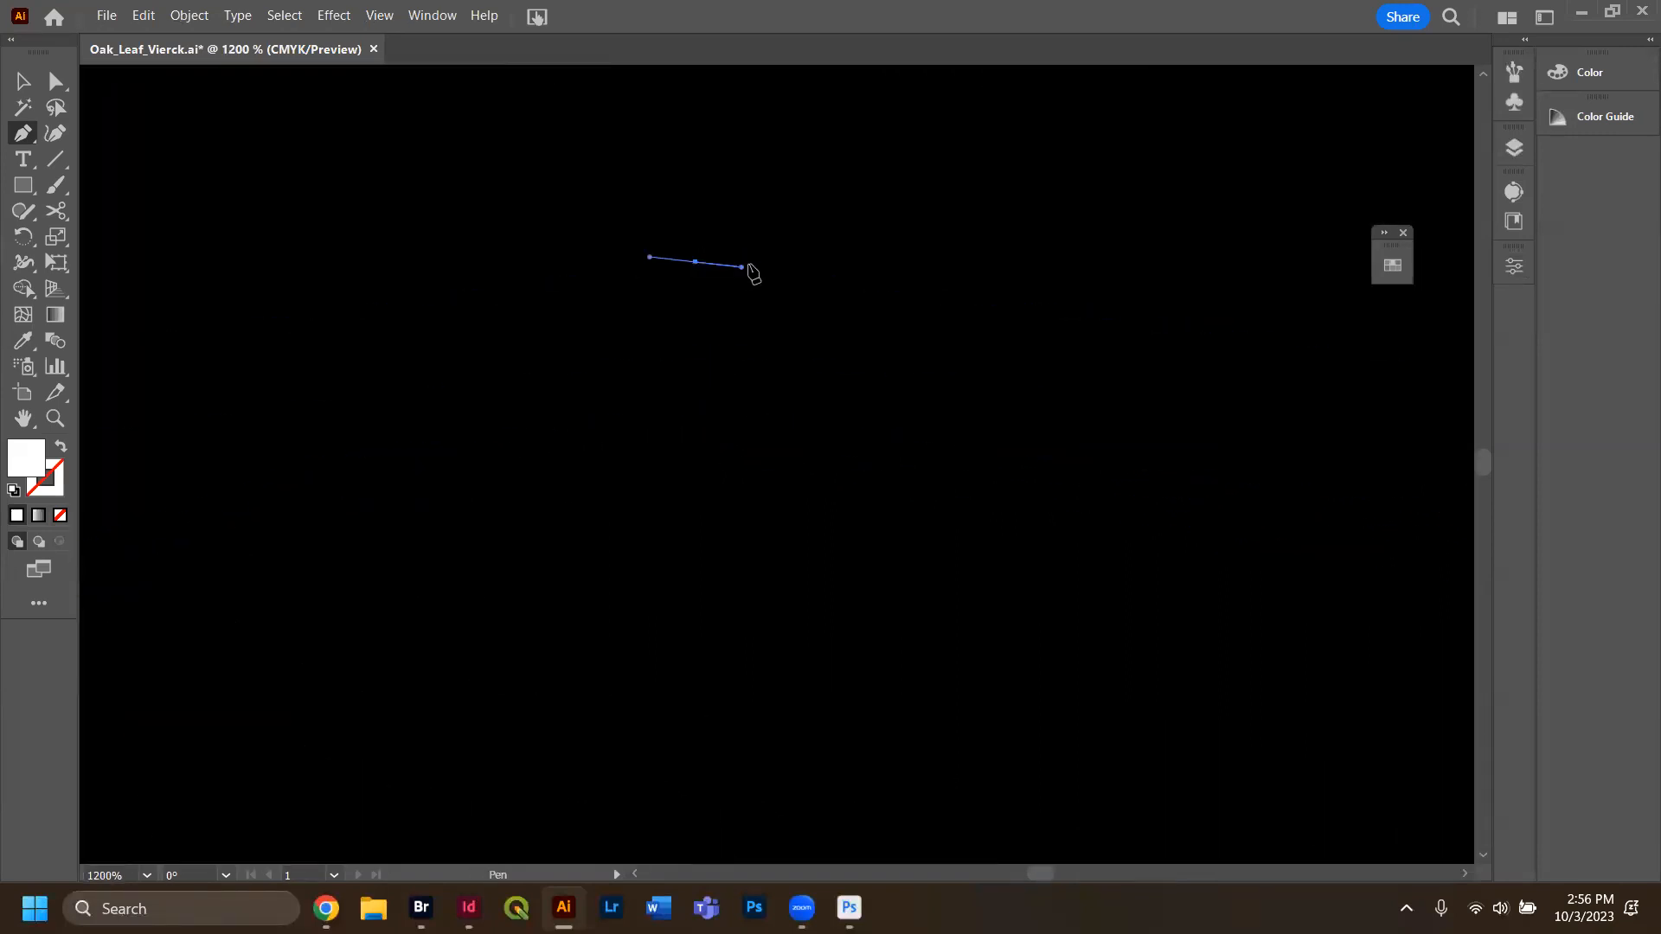
left_click(62, 452)
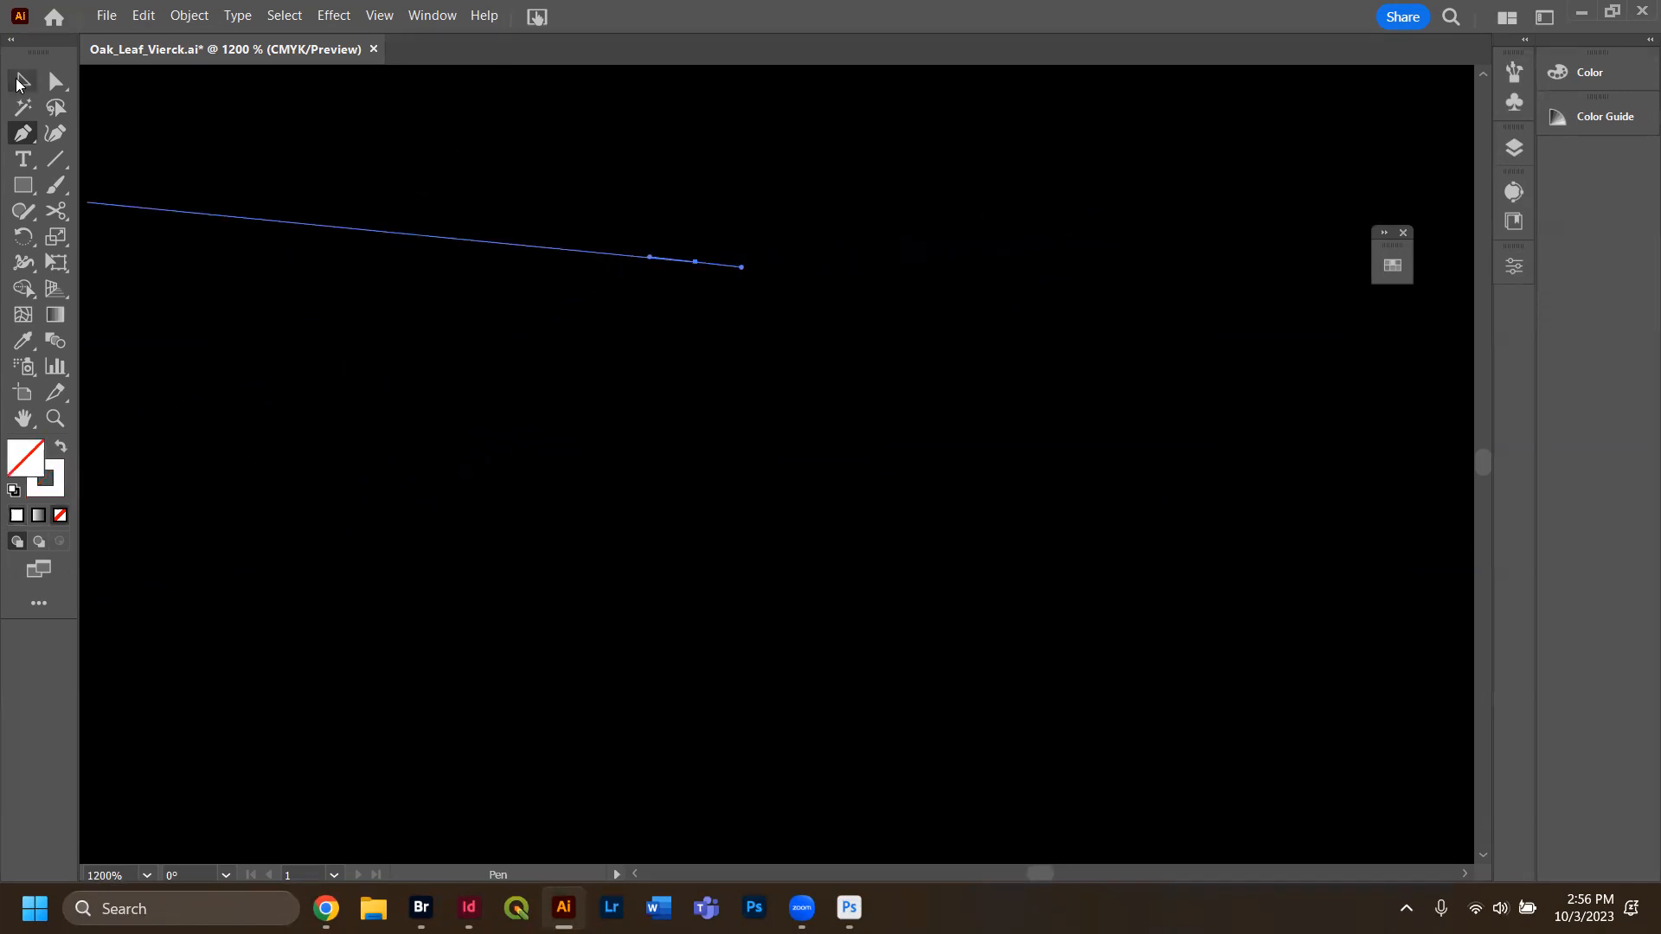
left_click_drag(1056, 300, 1051, 303)
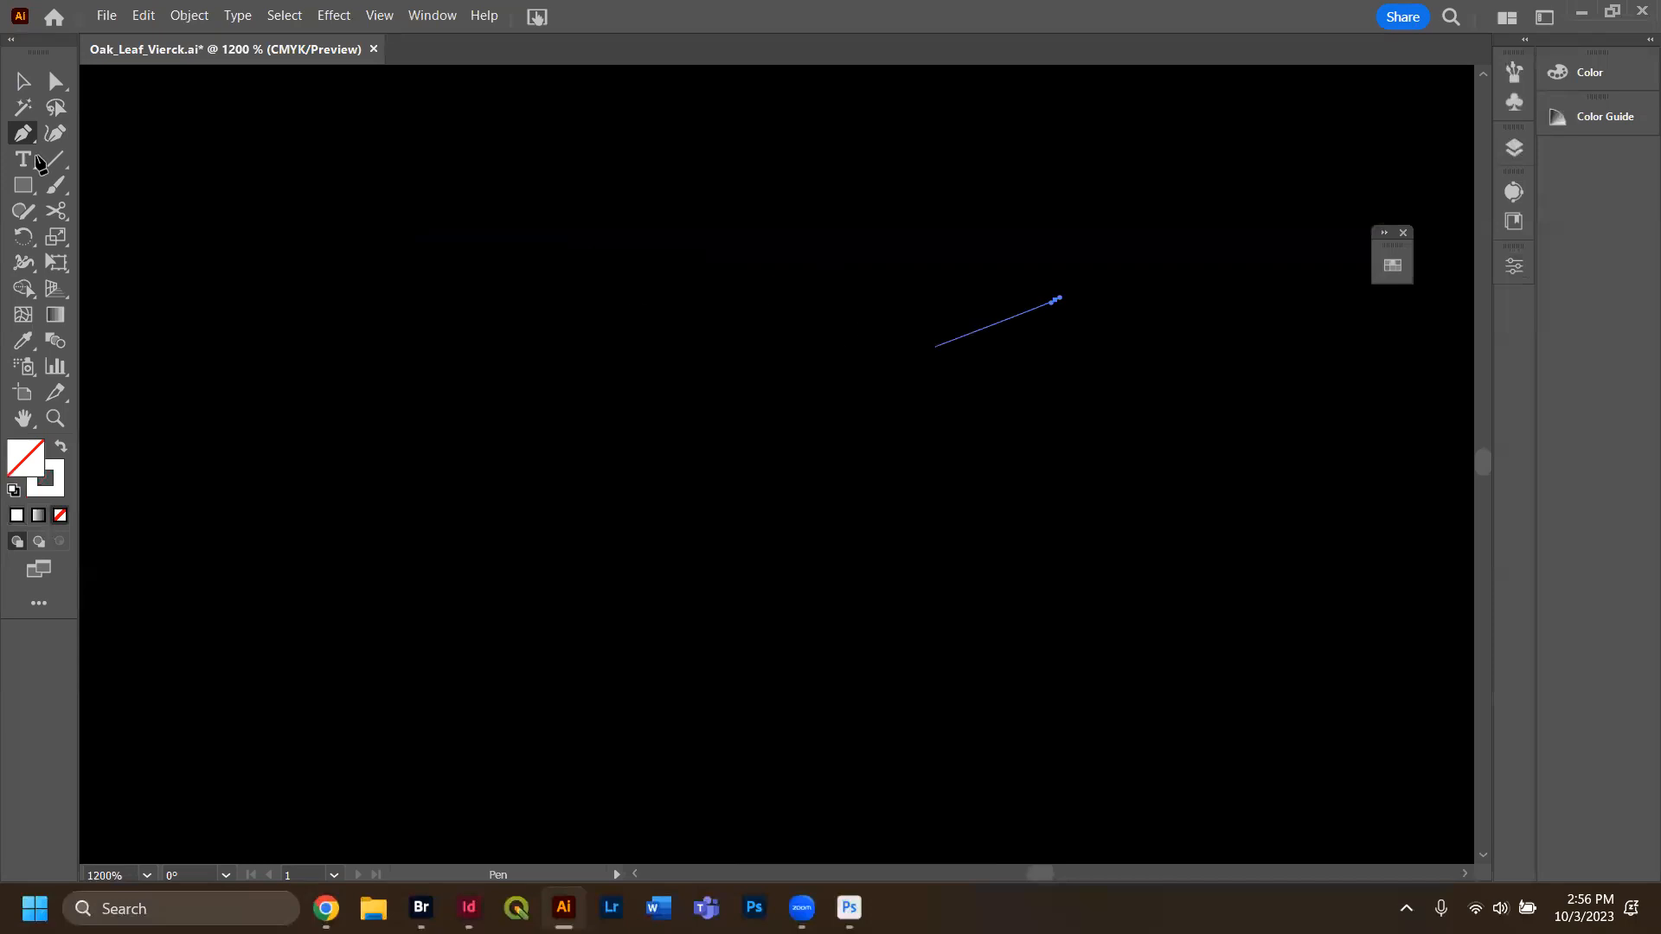
left_click(14, 82)
left_click_drag(791, 269, 654, 129)
key("ctrl+z")
key("ctrl+z")
key("ctrl+z")
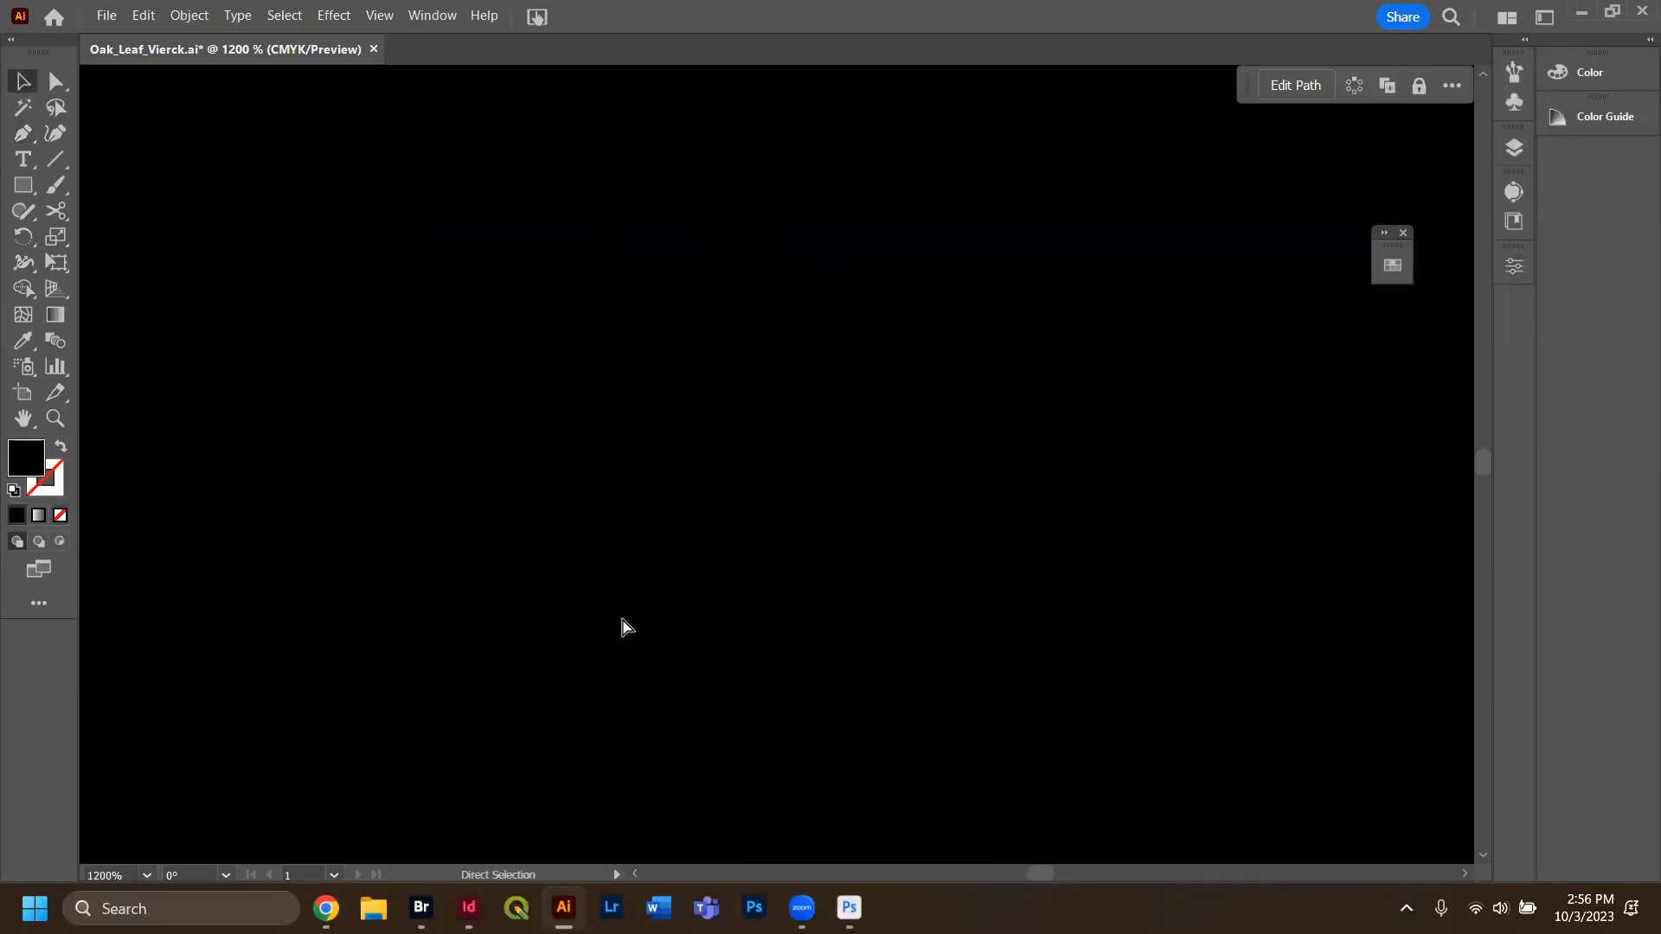
key("ctrl+z")
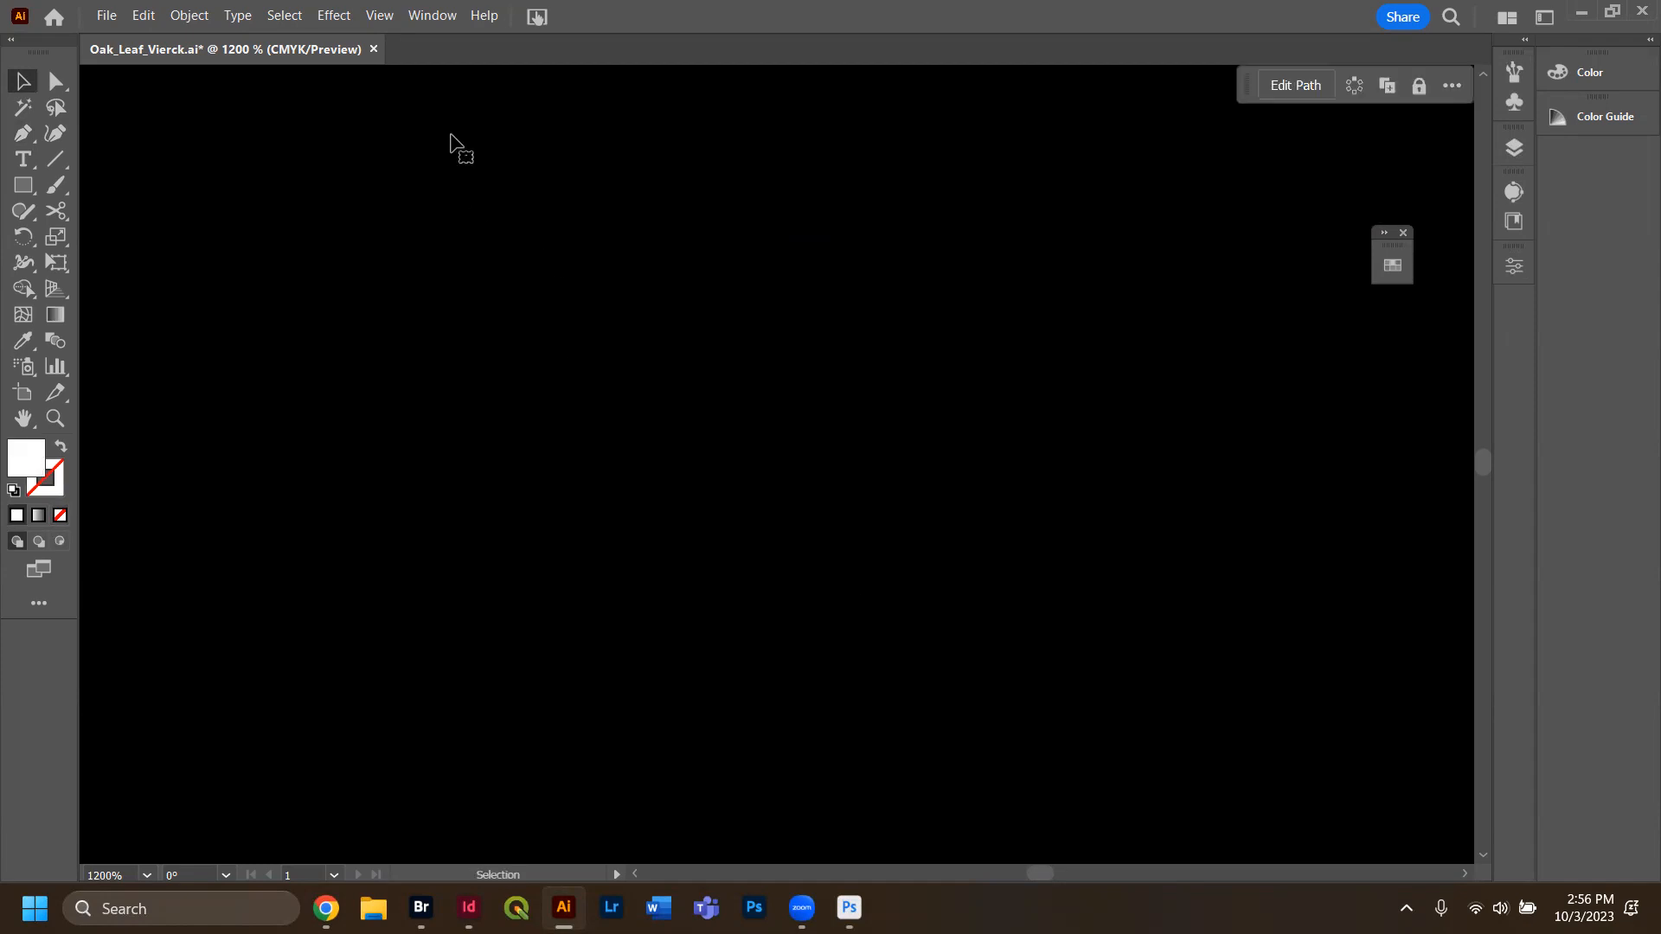
Undo the remaining accidental changes until the midrib path is back in its original place on the leaf.
left_click(147, 875)
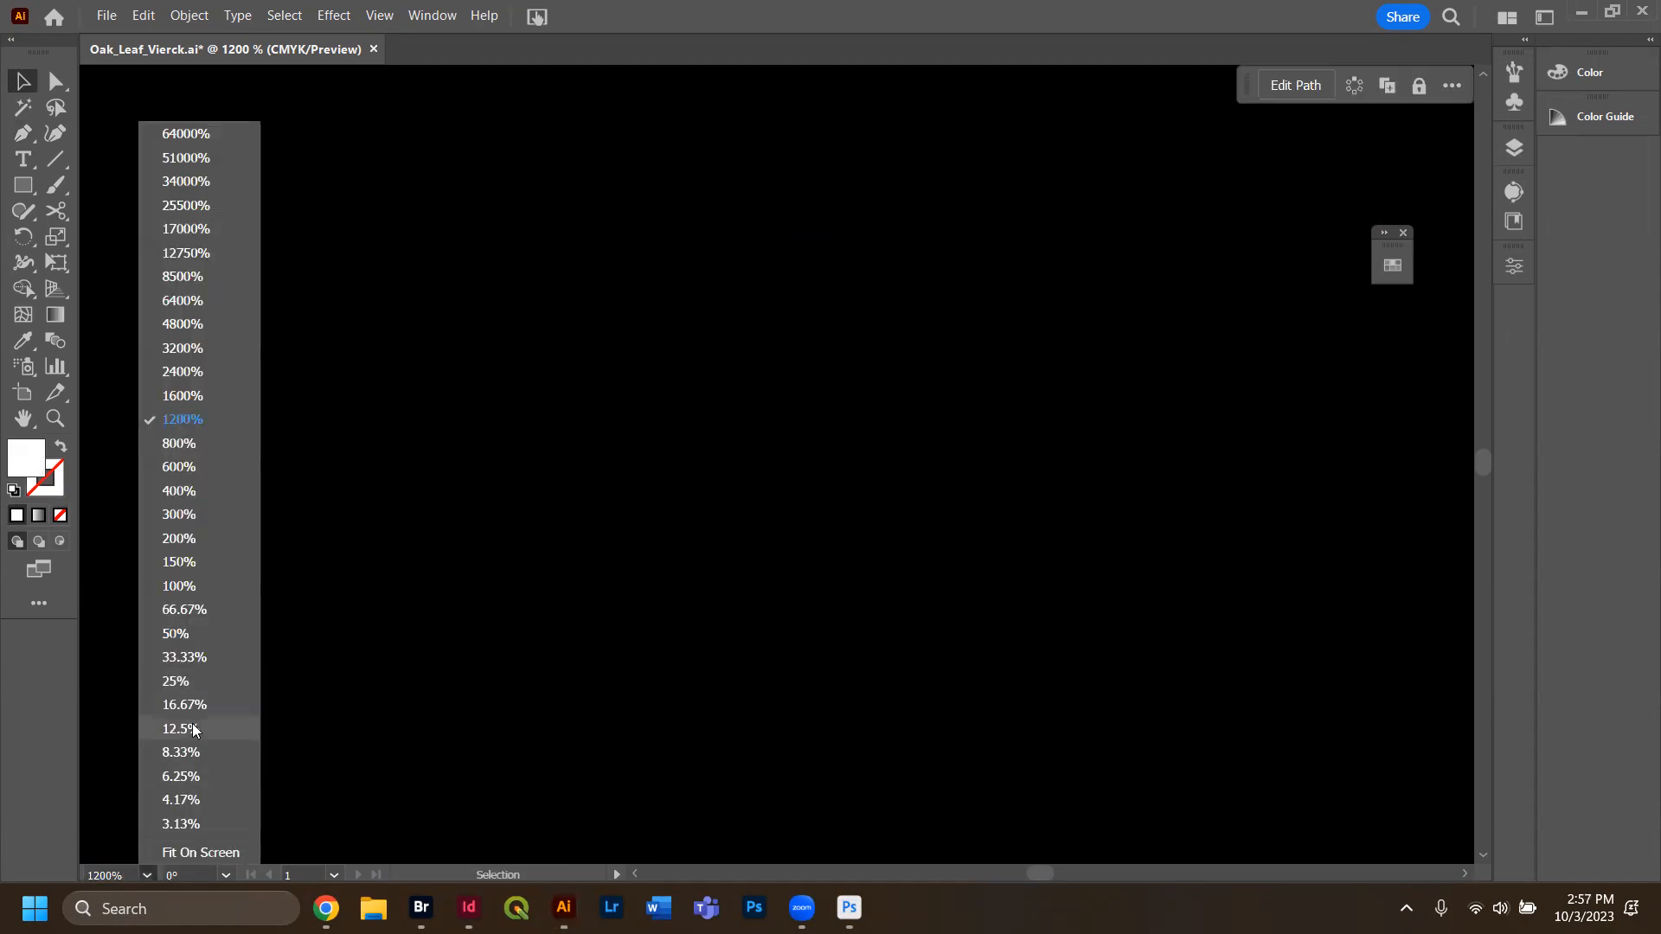
left_click(194, 728)
key("ctrl+z")
key("ctrl+z")
key("ctrl+z")
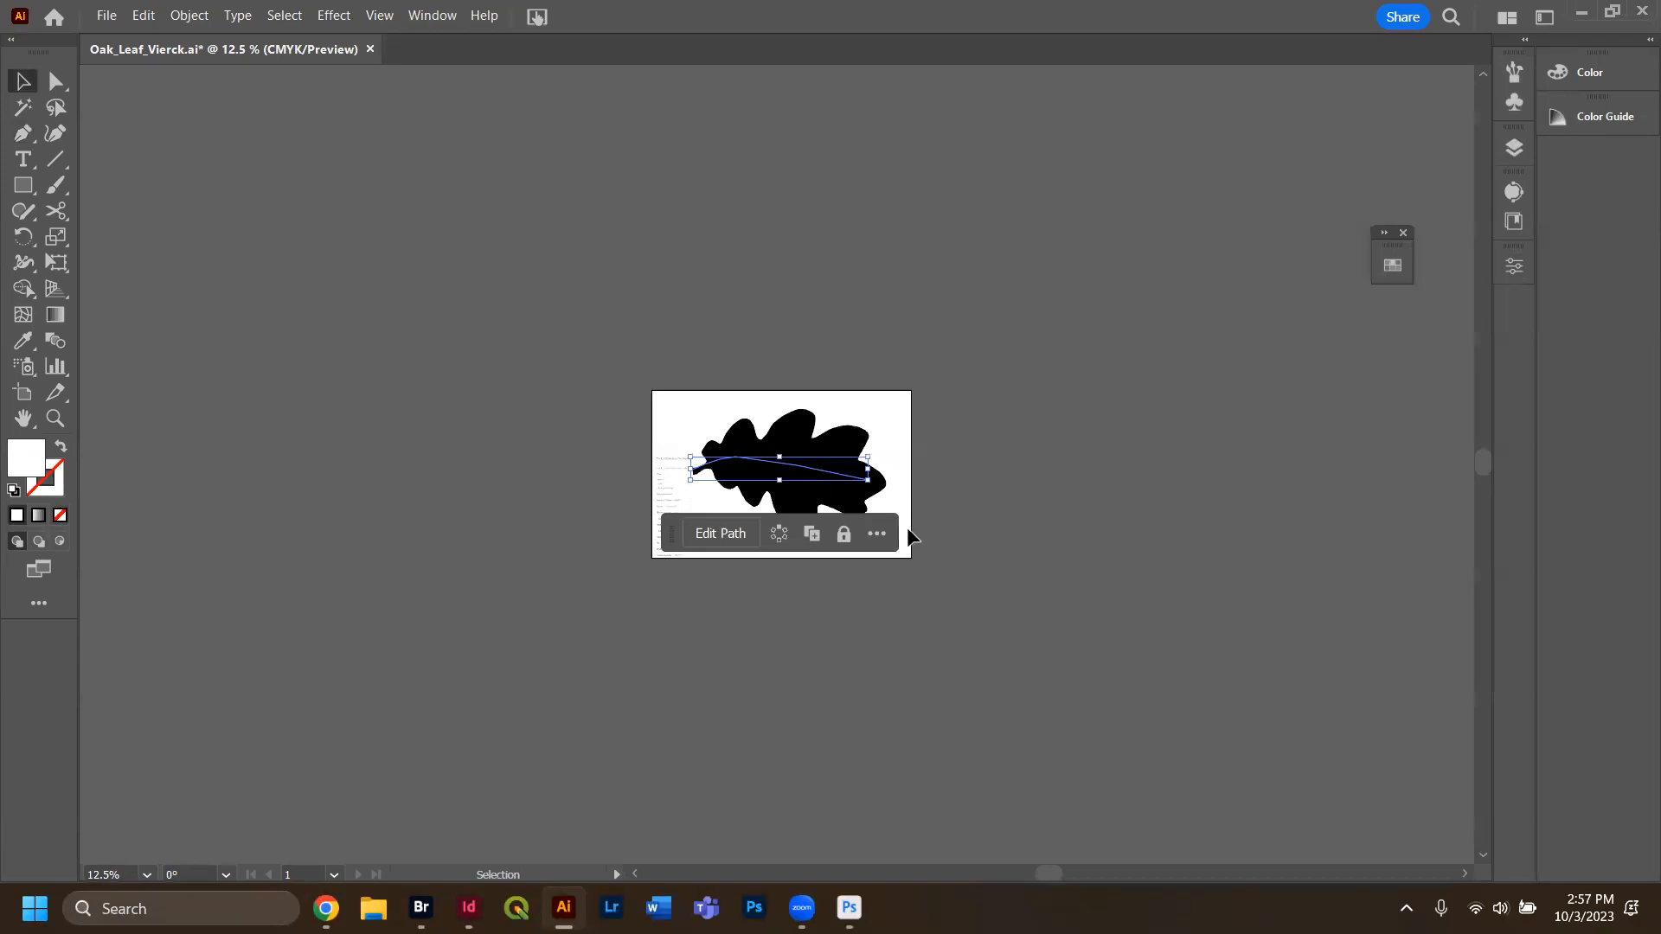
key("ctrl+z")
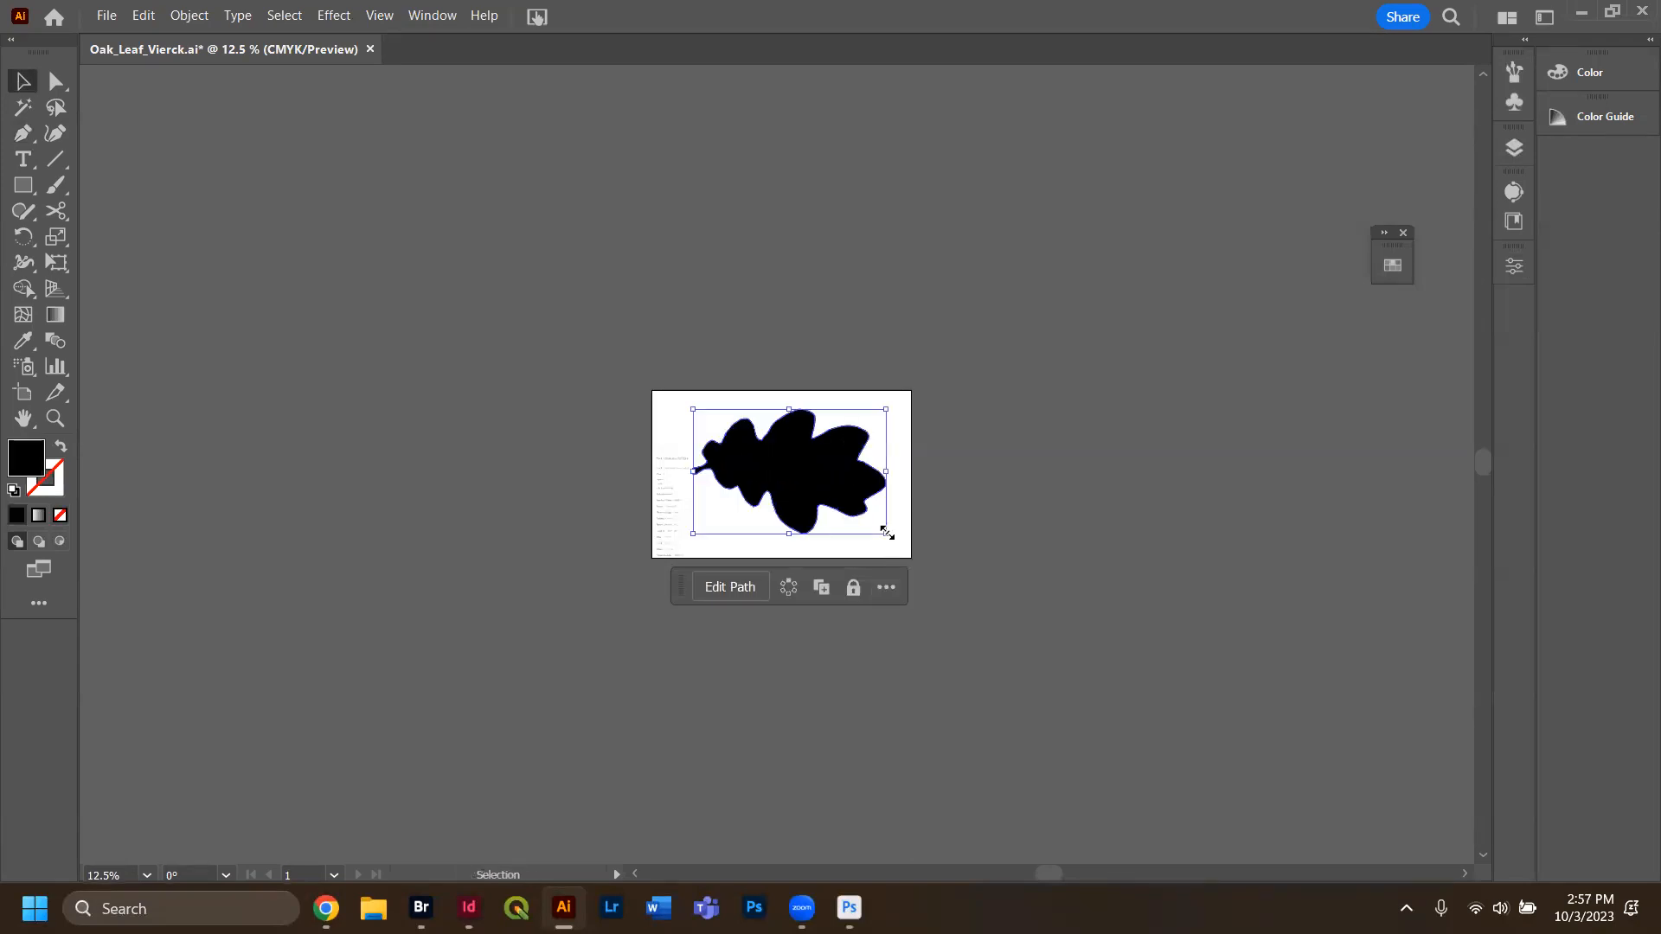
left_click(960, 558)
left_click(796, 474)
key("ctrl+z")
key("ctrl+z")
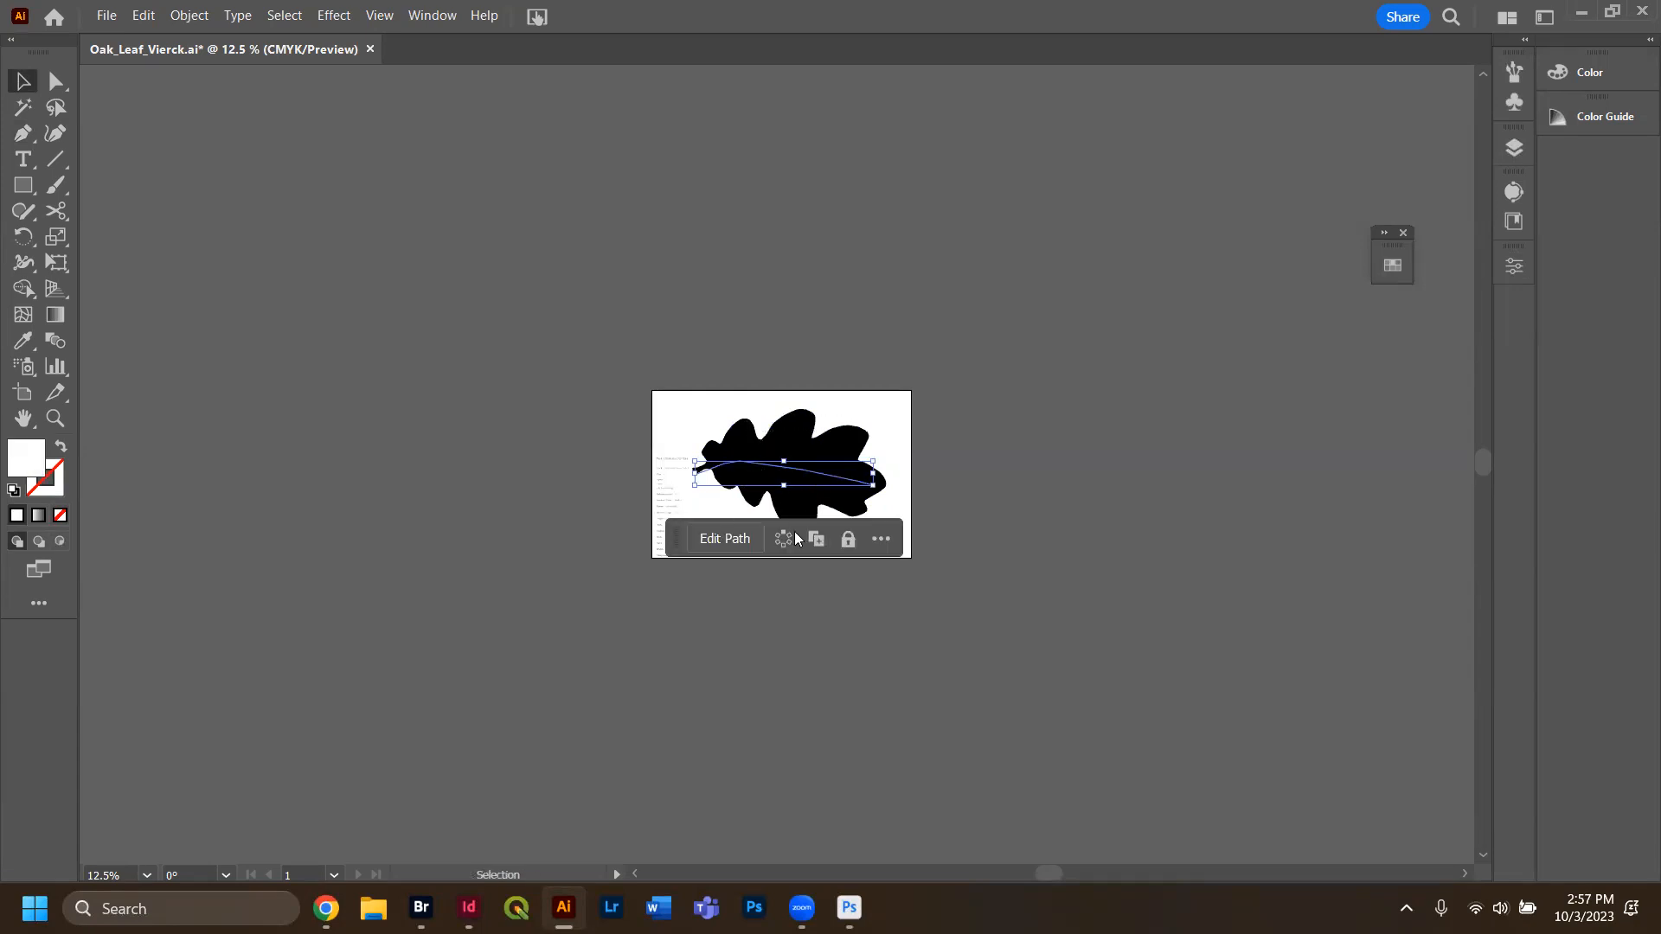
Select the midrib paths inside the leaf and set their stroke colour to white.
left_click(952, 573)
left_click_drag(805, 505, 734, 435)
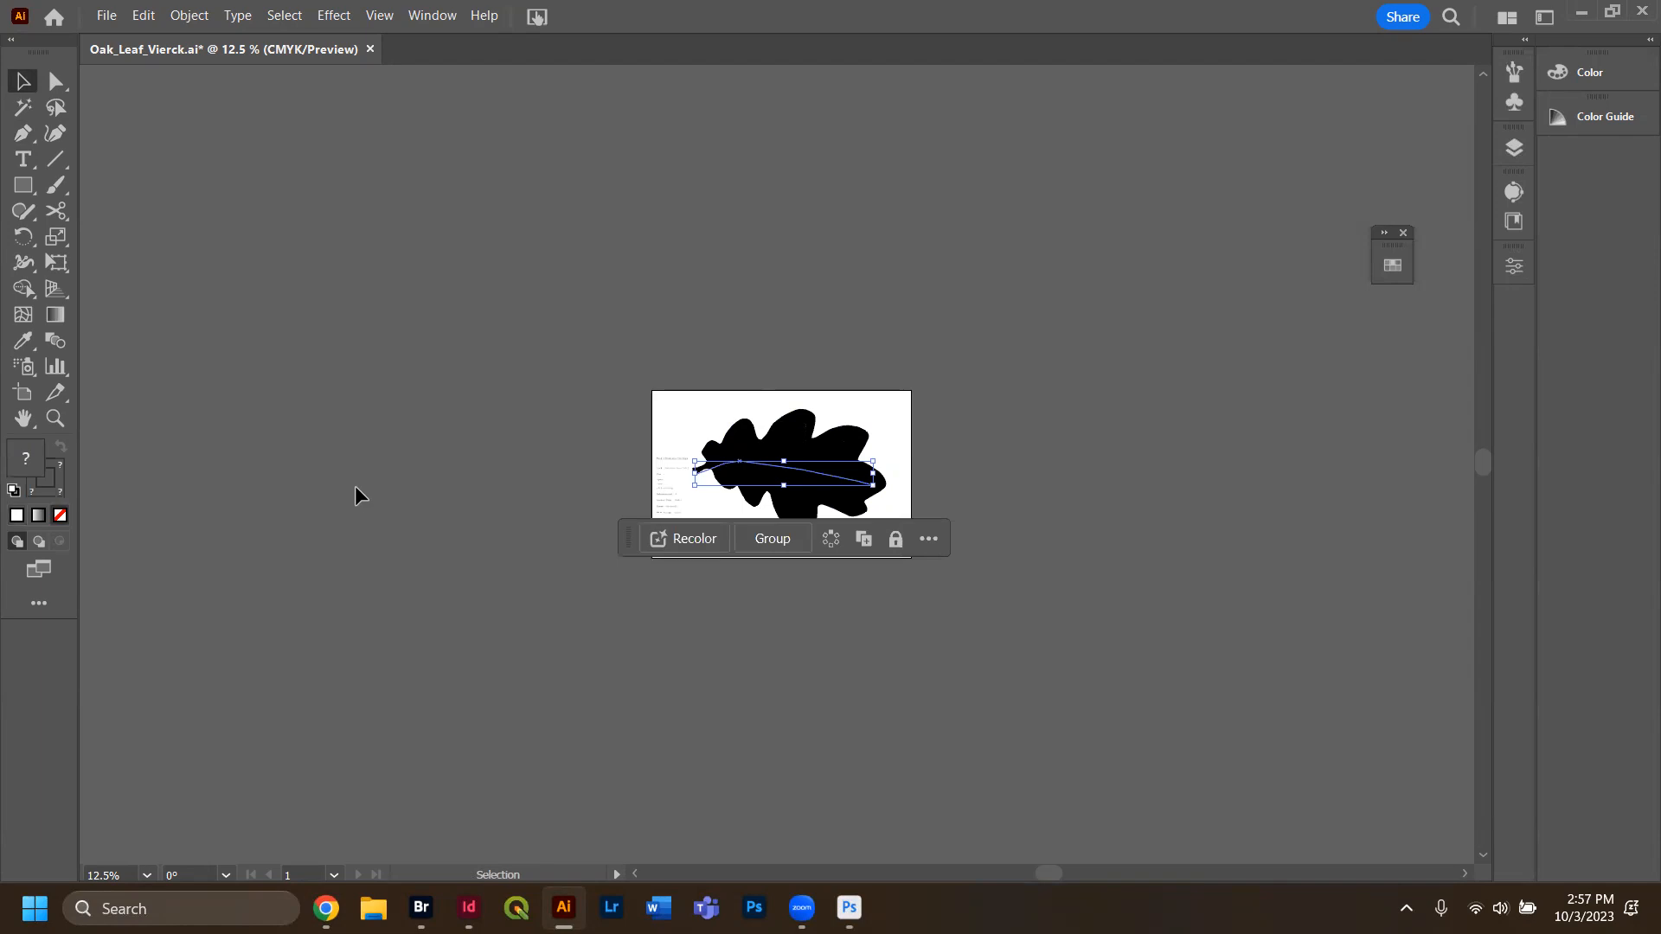
left_click(1513, 267)
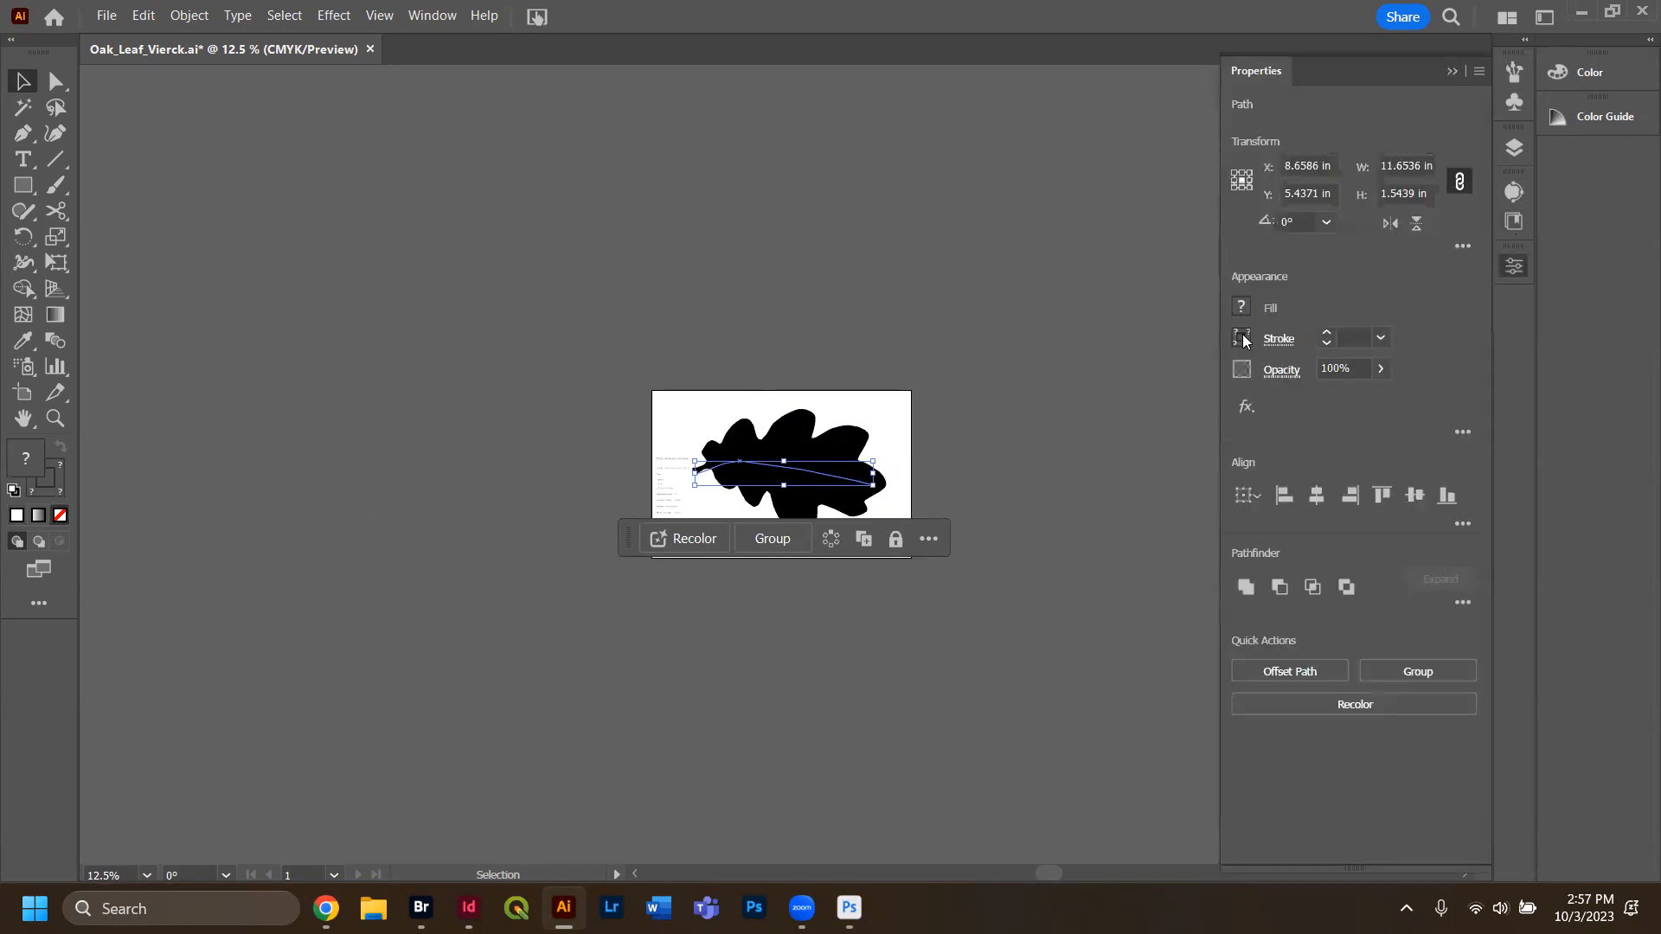
left_click(1242, 341)
left_click(1024, 417)
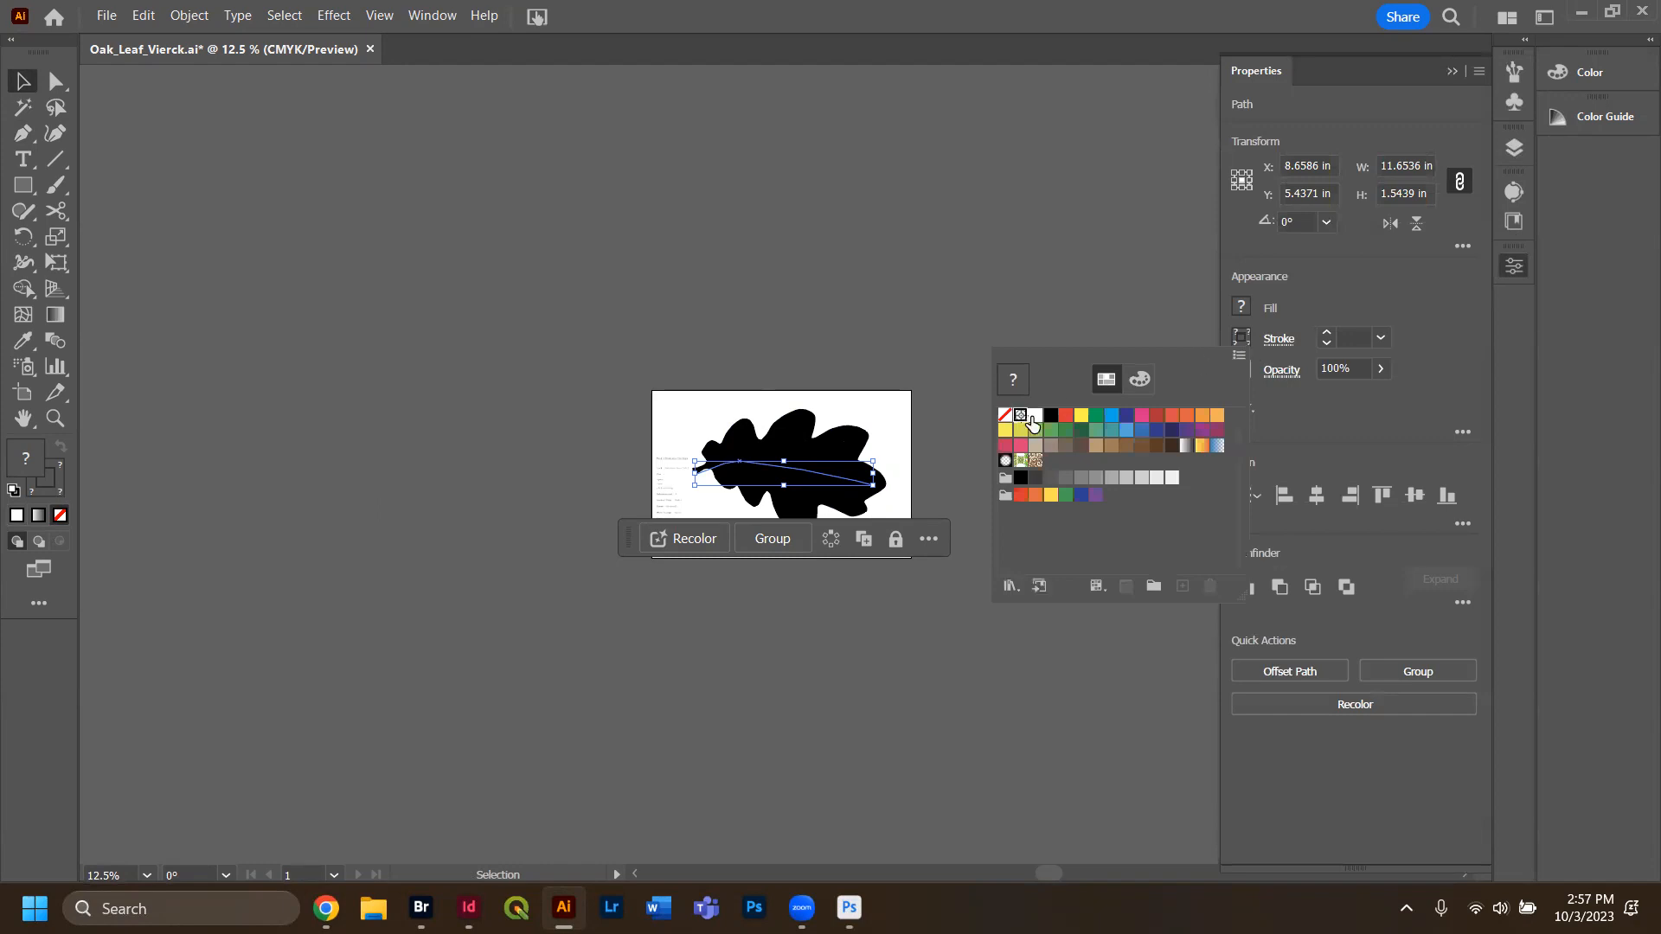
left_click(1035, 418)
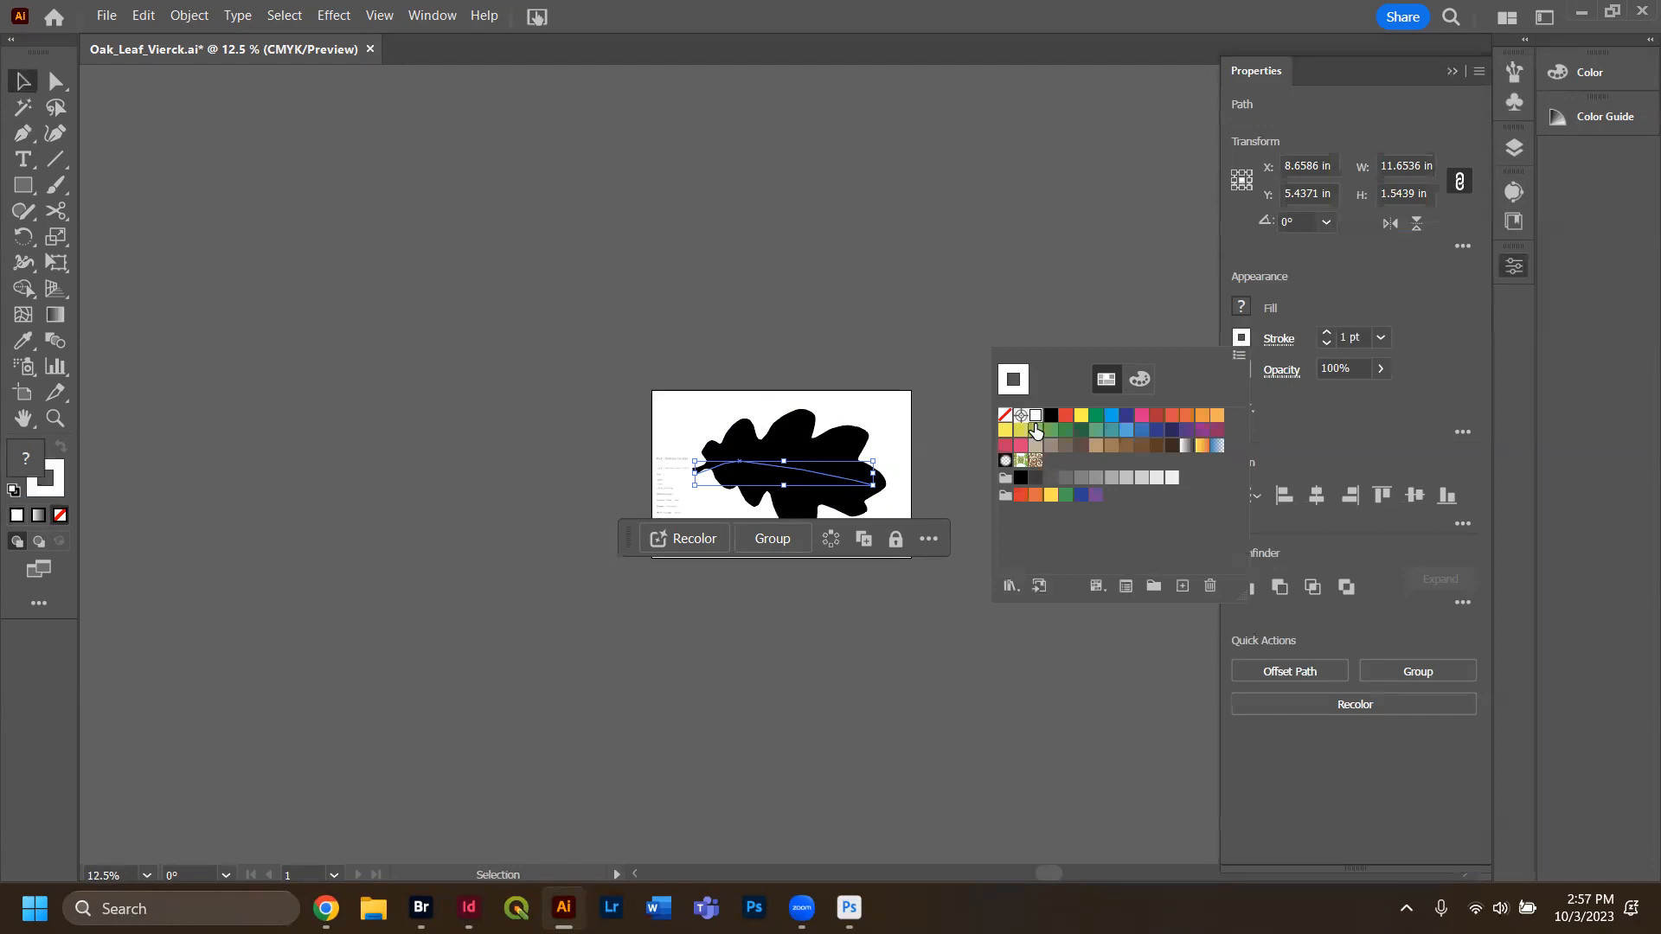
left_click(815, 299)
Reselect the midrib paths and bring them to the front of their stacking order.
left_click(843, 334)
left_click_drag(877, 510, 674, 380)
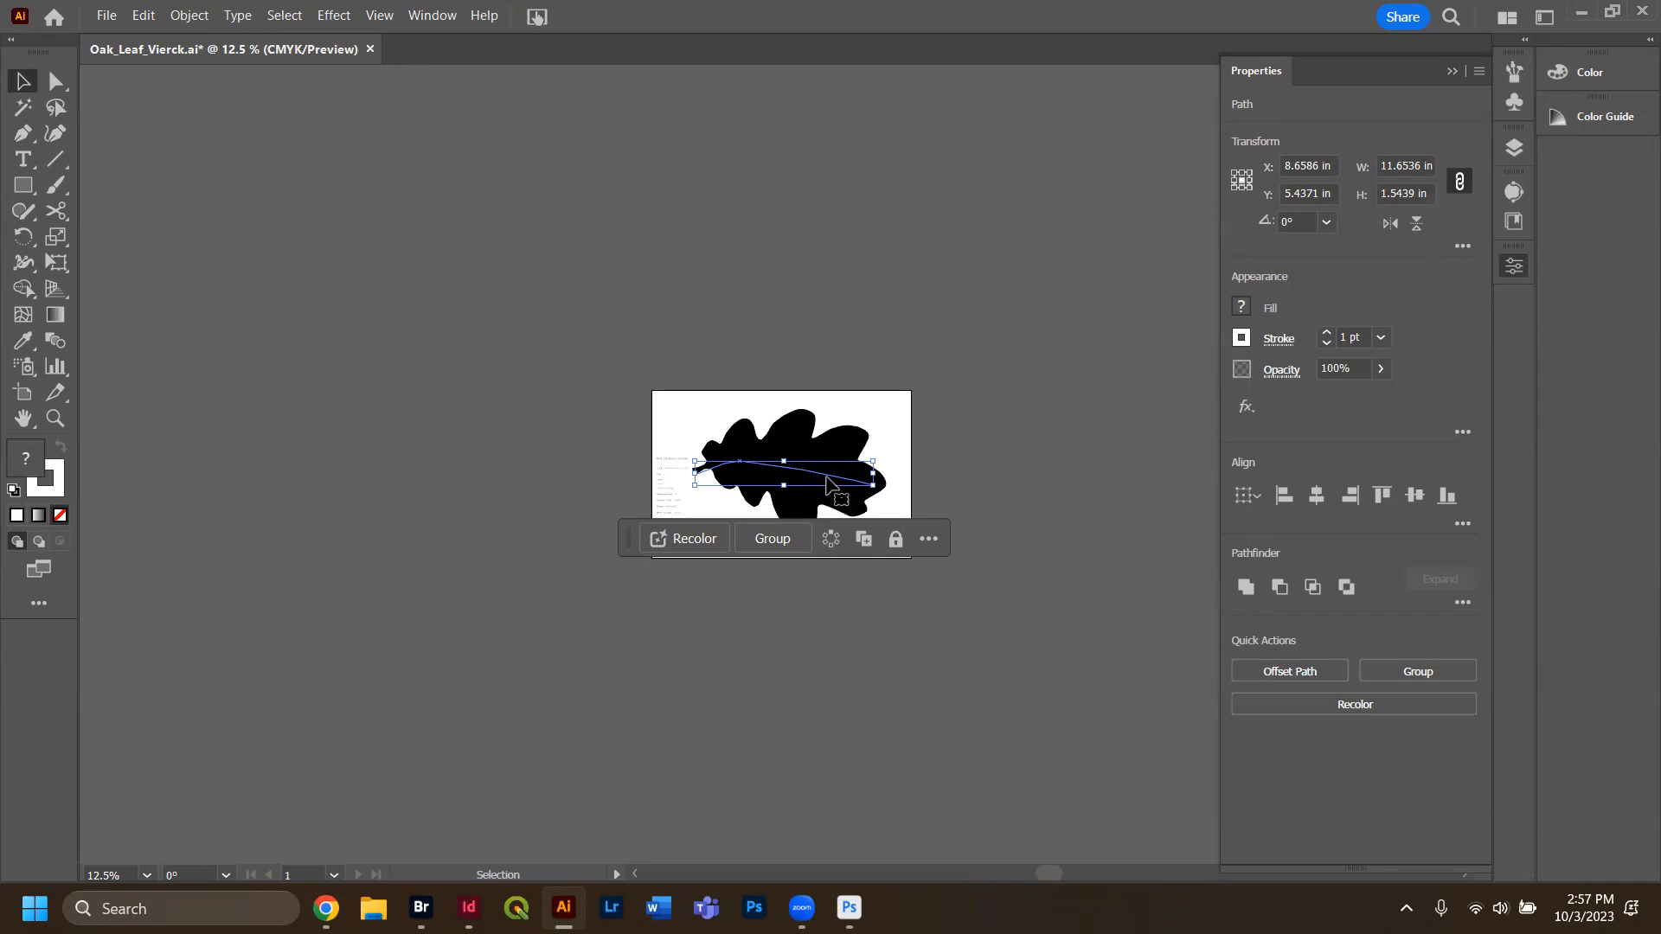
right_click(760, 489)
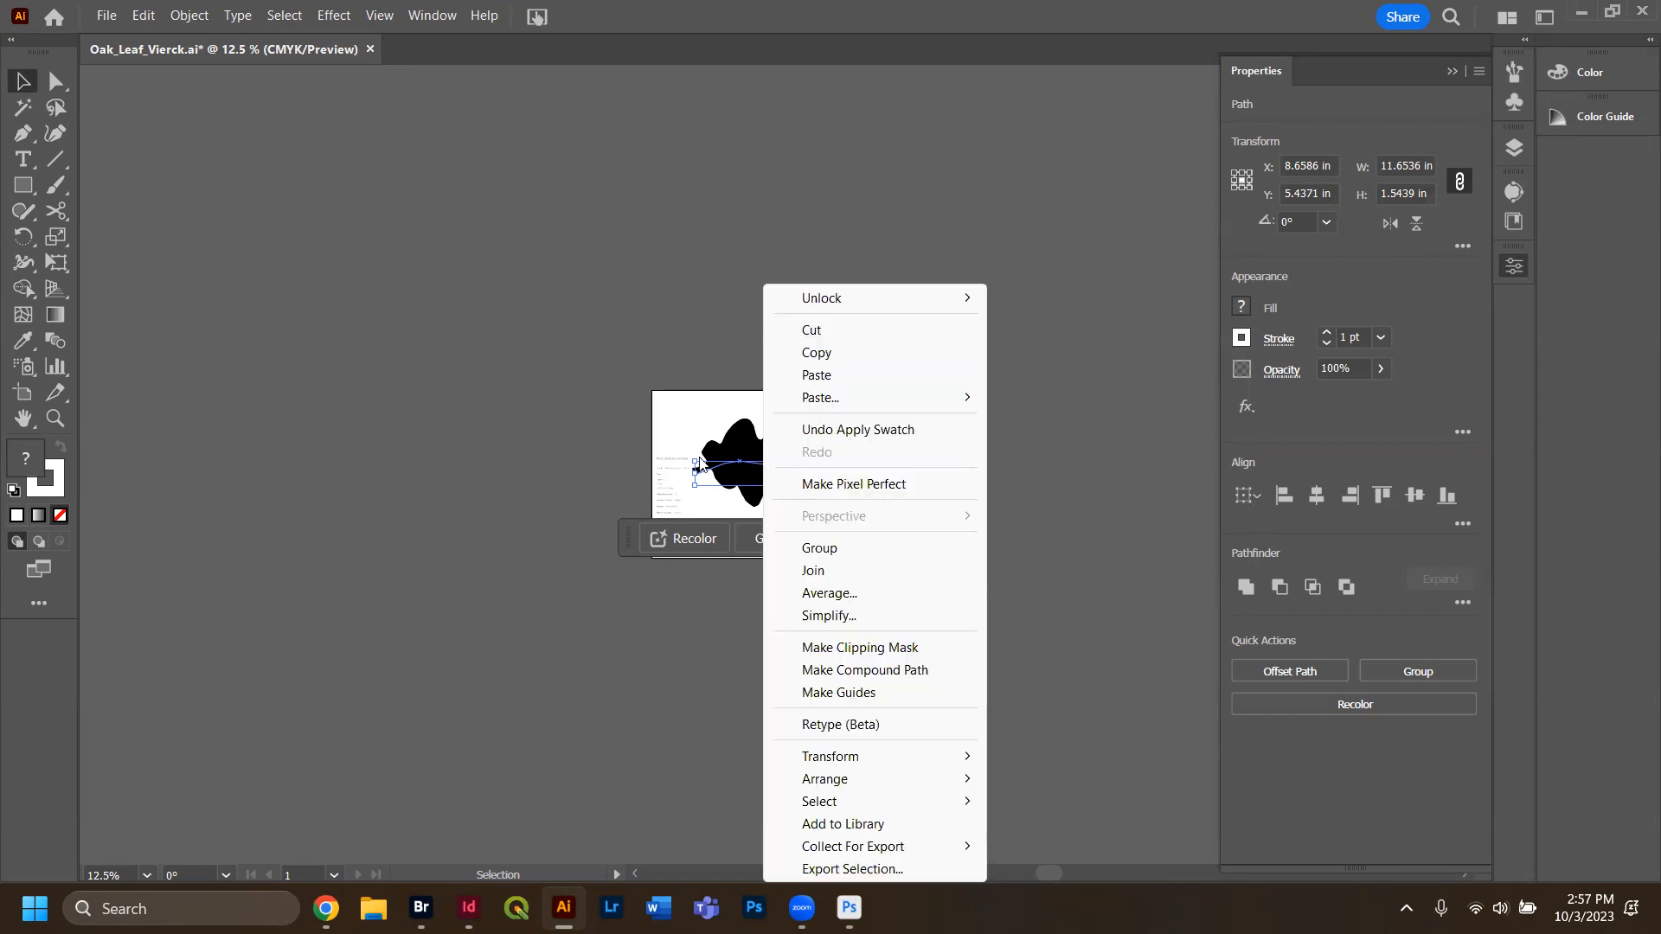
mouse_move(928, 792)
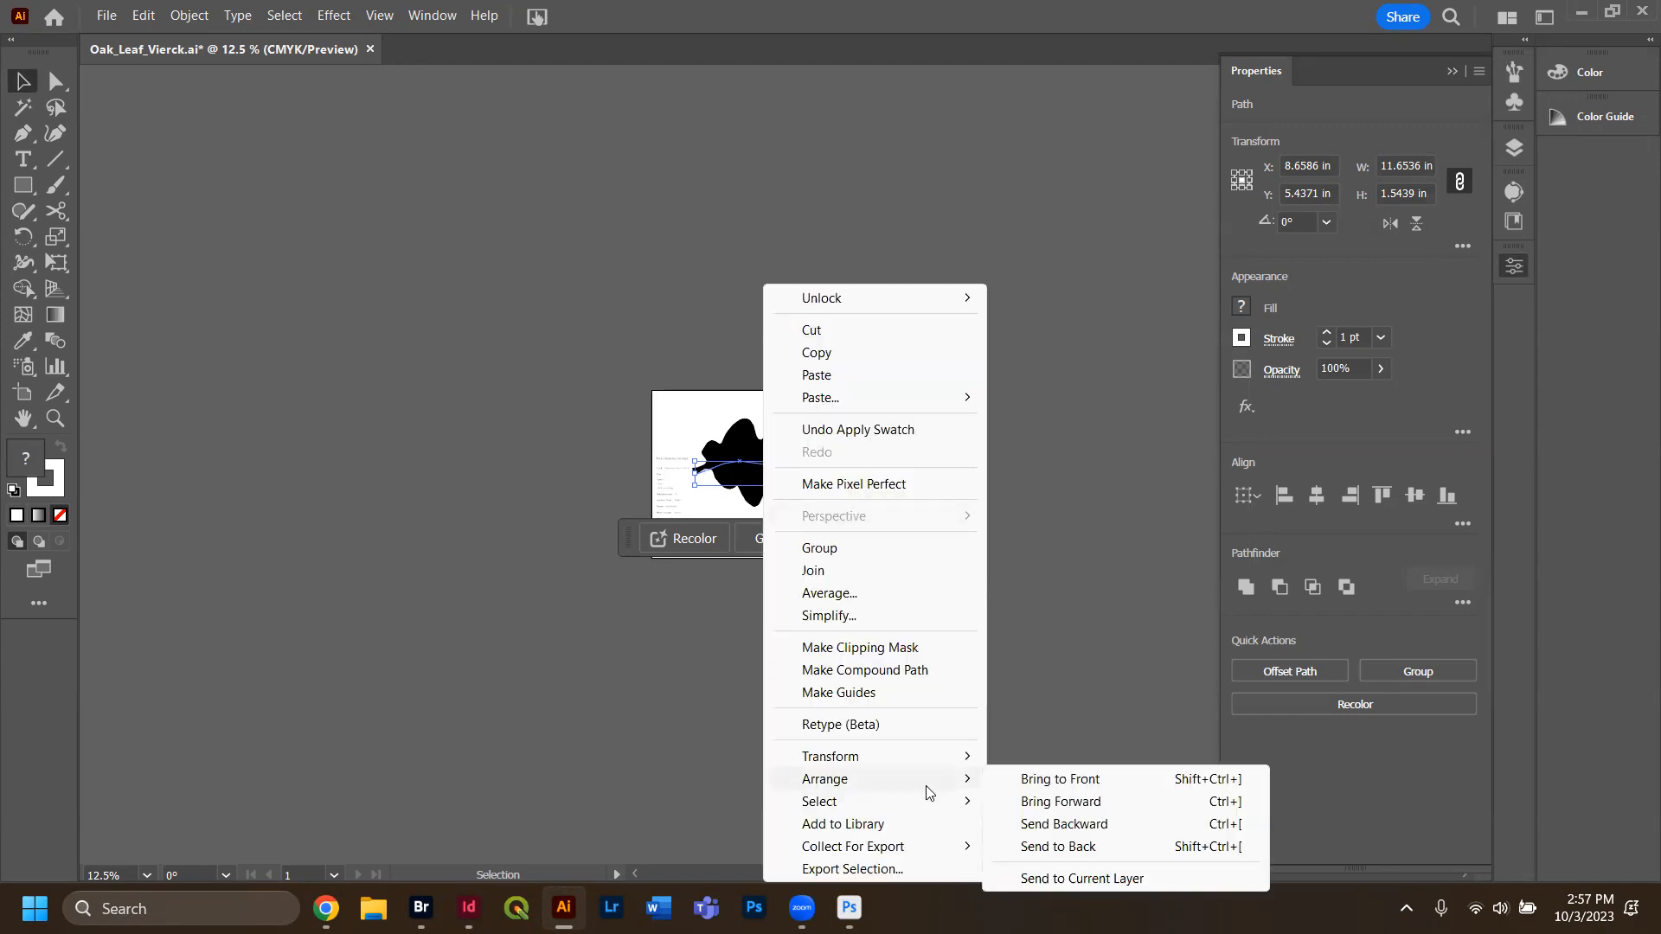
left_click(1021, 781)
left_click(939, 601)
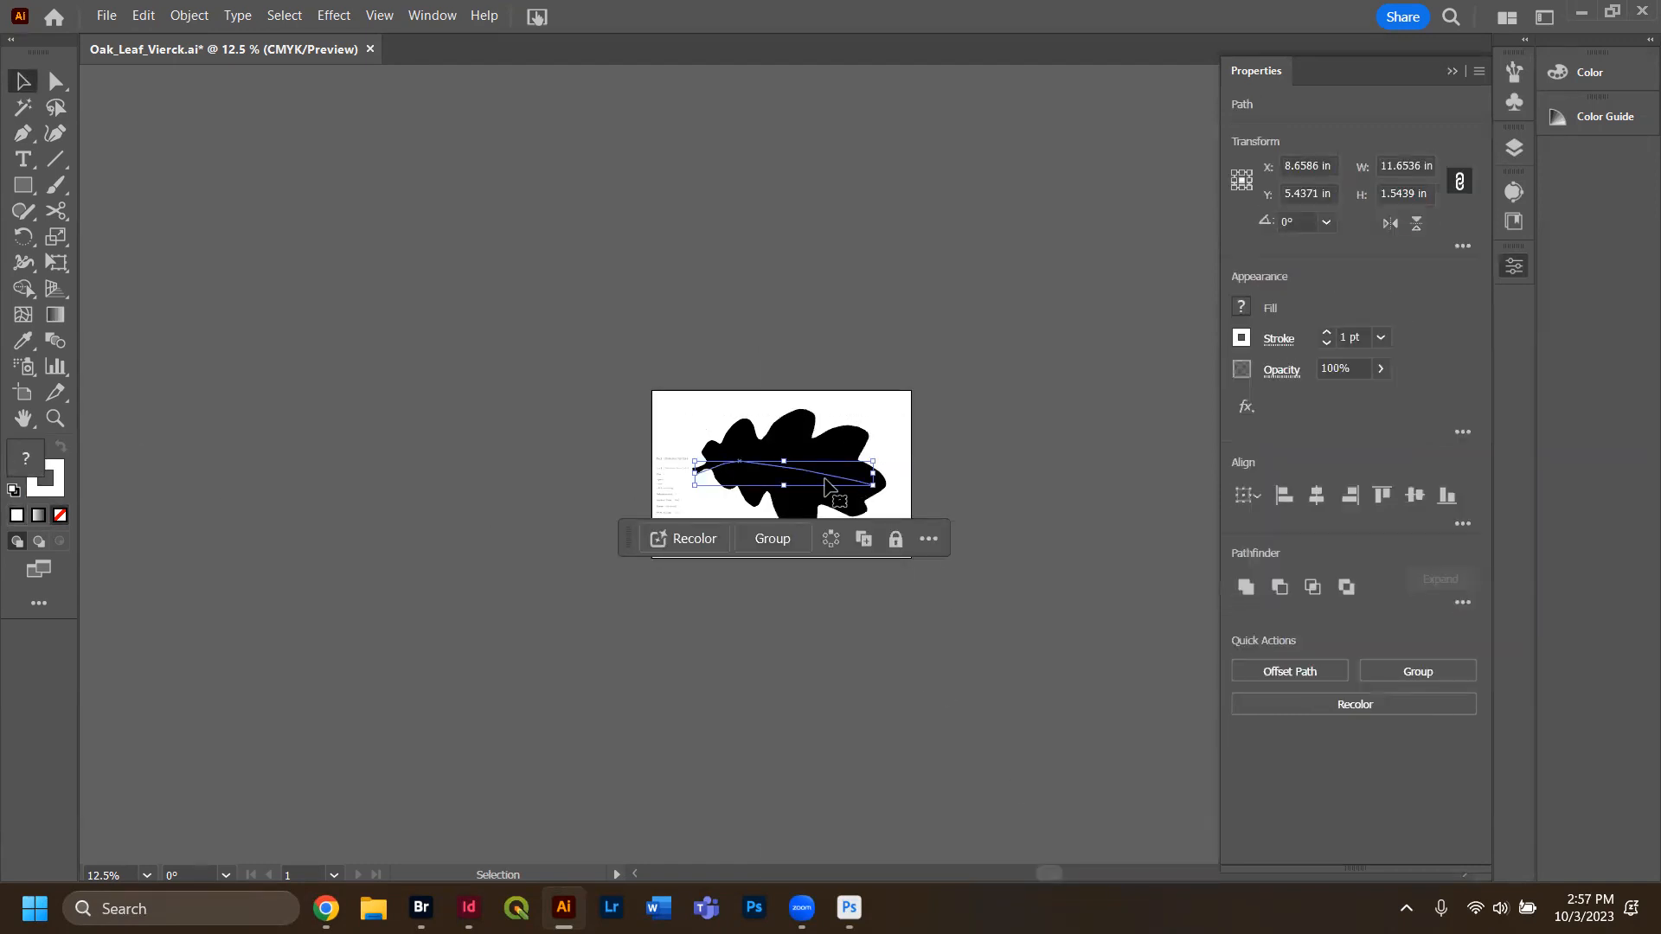
Move the midrib path from the Cheat Sheet layer into Layer 4, above the leaf silhouette.
scroll(784, 485, "up", 5)
scroll(582, 398, "up", 4)
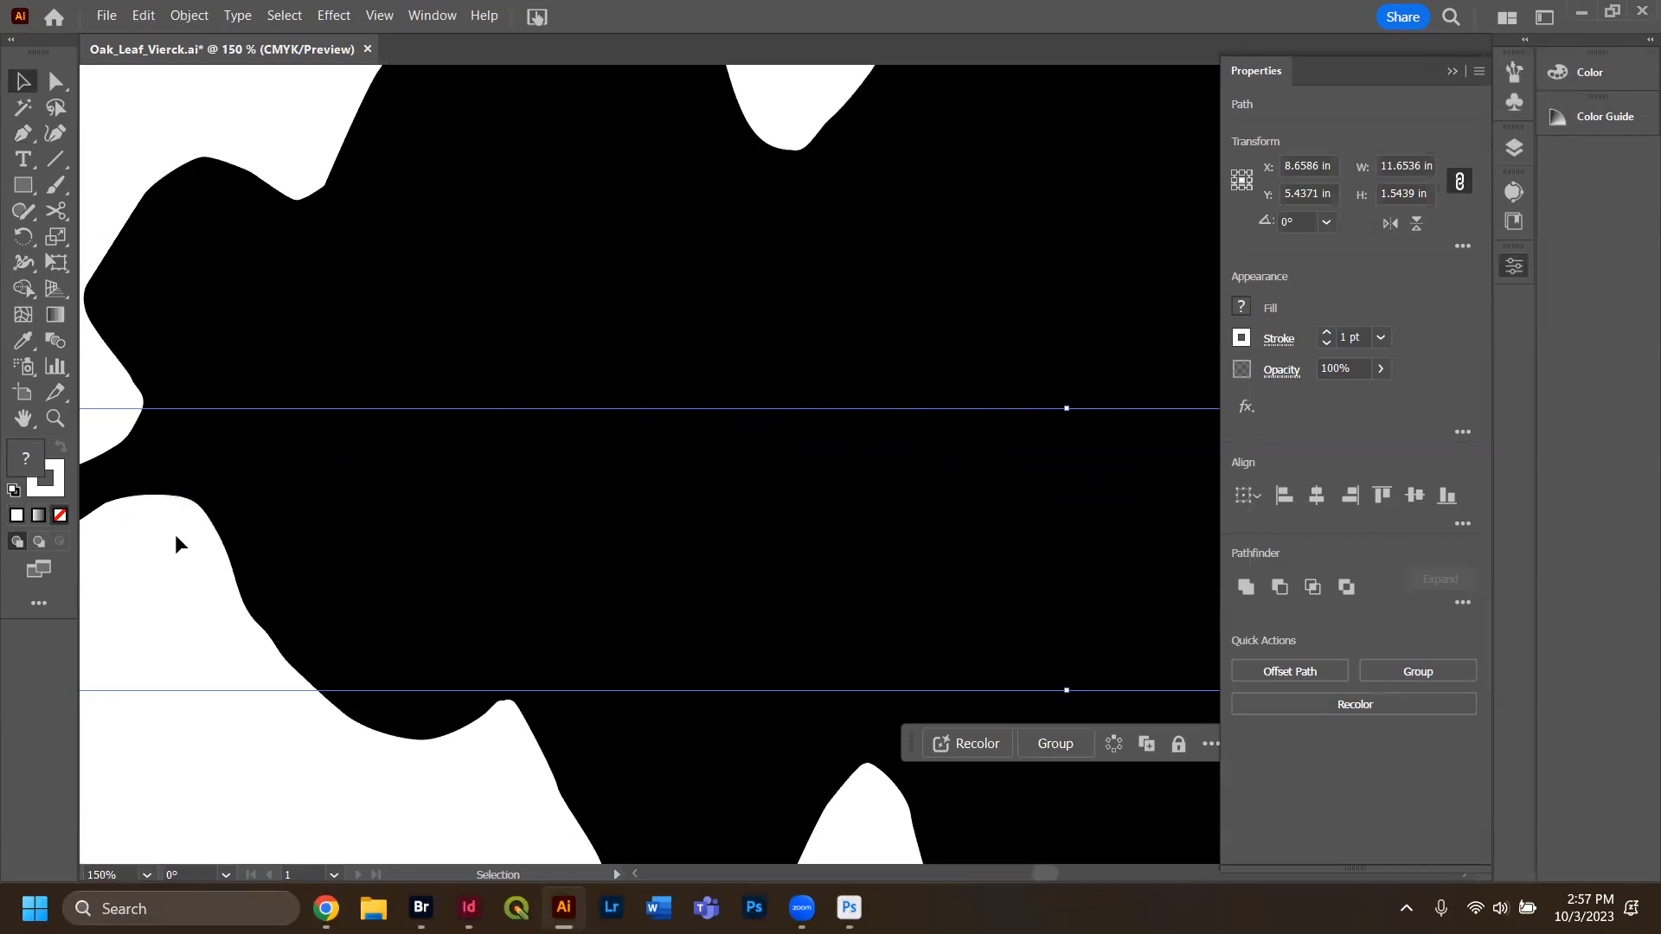
left_click(1513, 147)
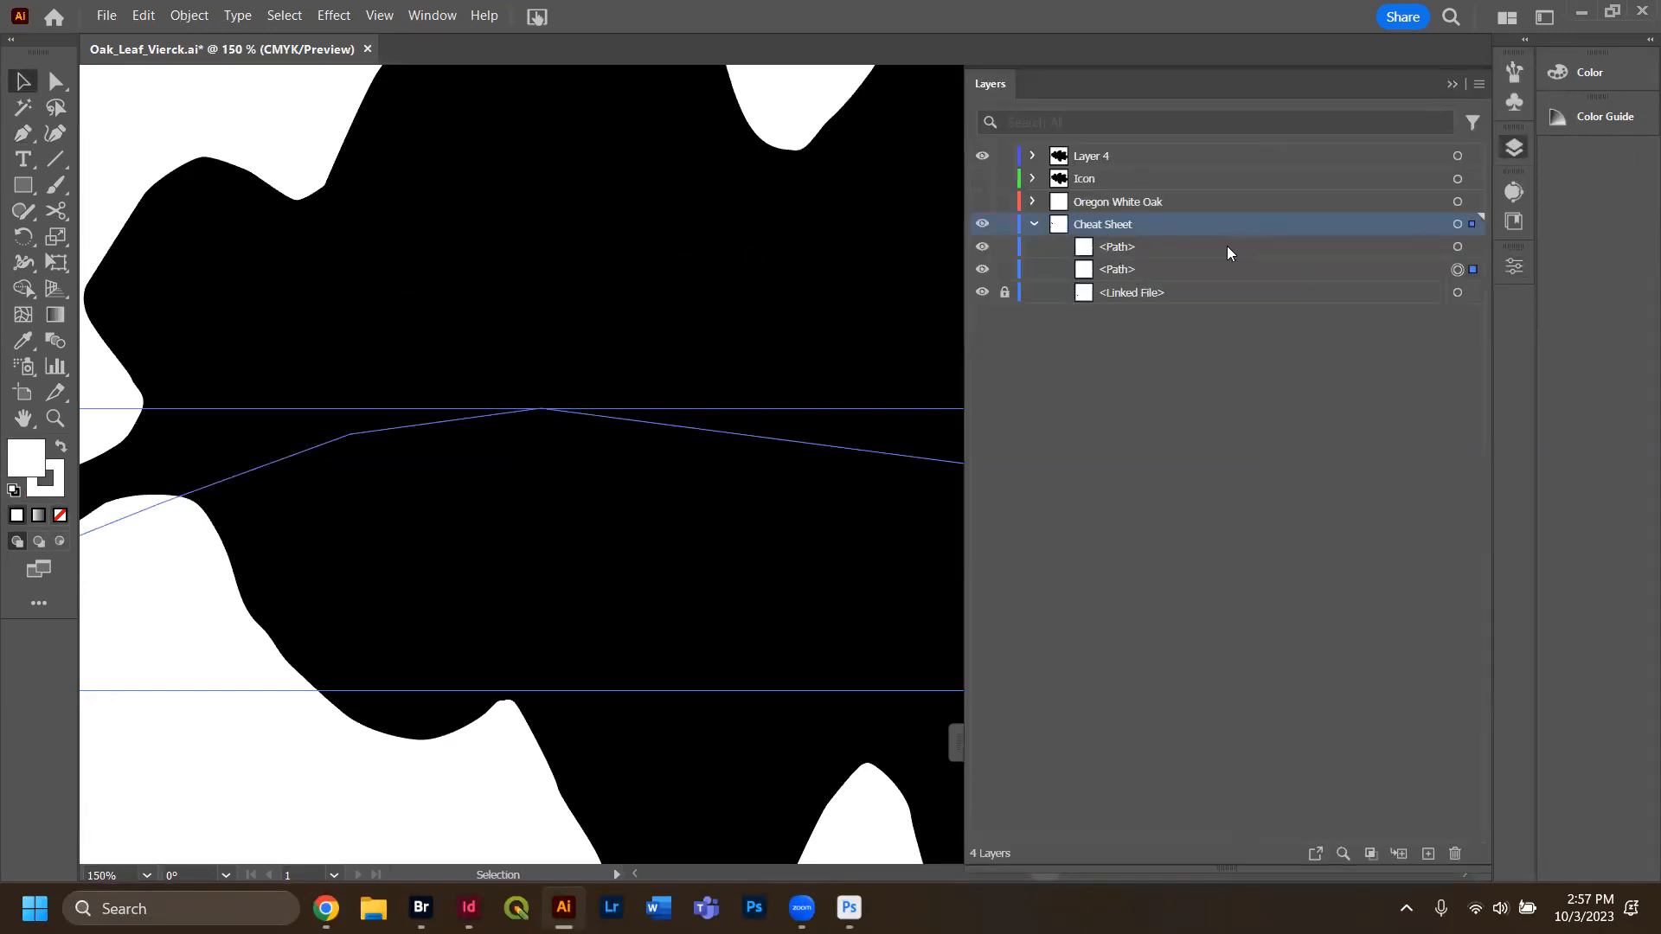
left_click_drag(1165, 280, 1163, 265)
left_click_drag(1123, 160, 1124, 161)
left_click_drag(1133, 254, 1086, 159)
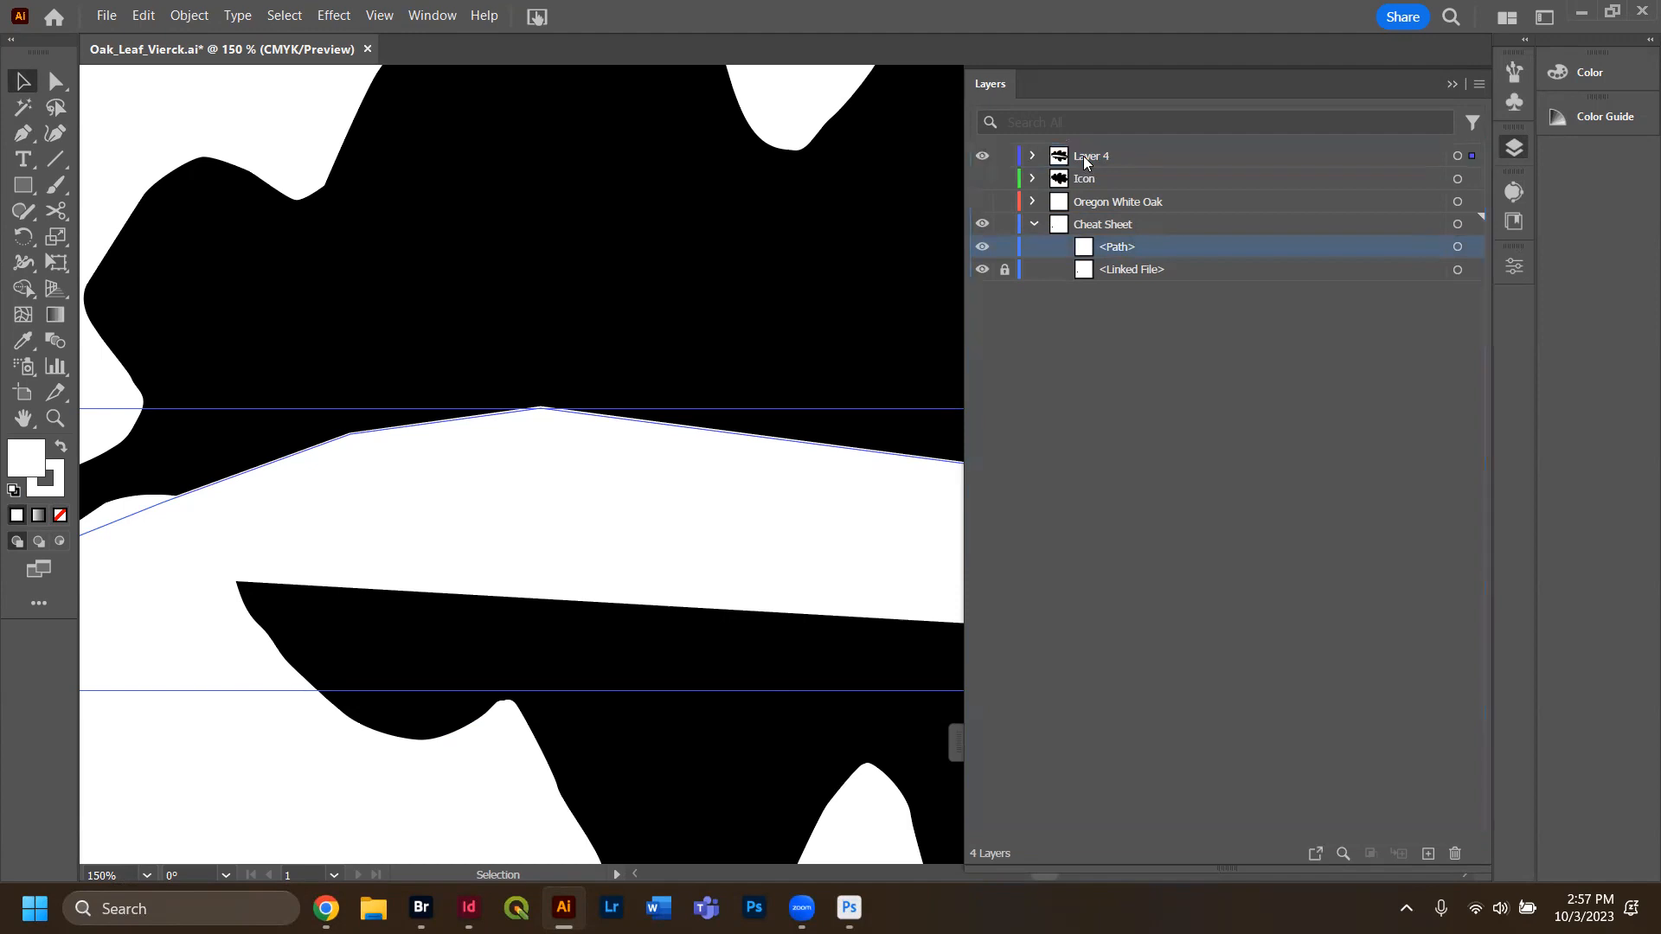
left_click(1452, 84)
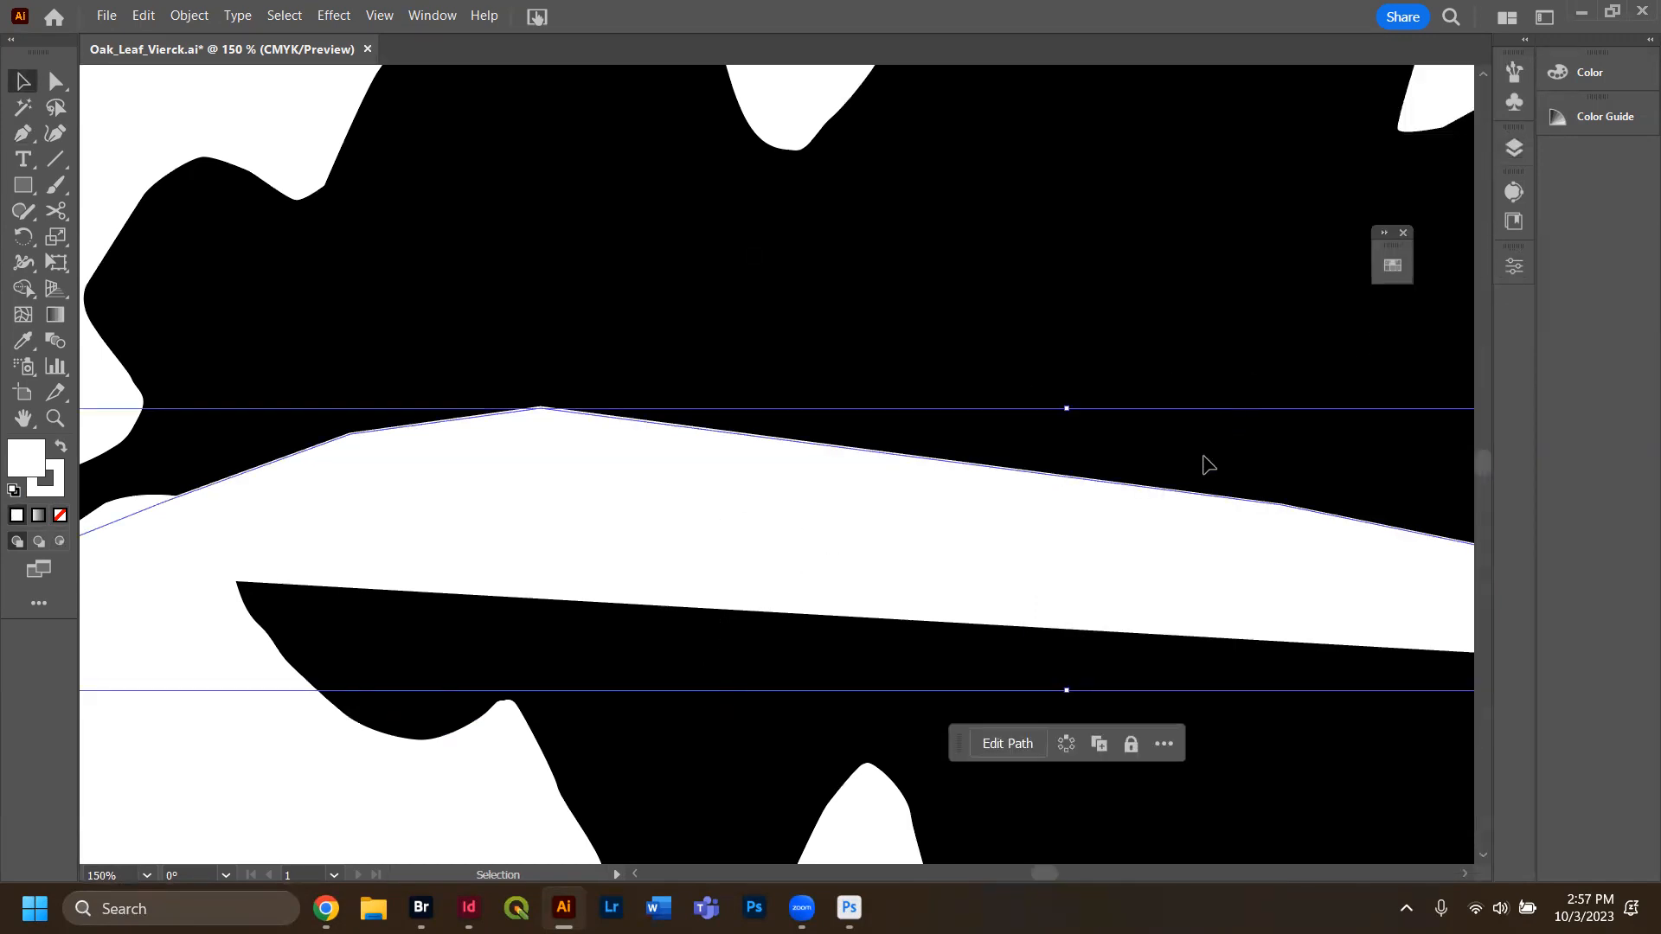
Restore the mistakenly deleted midrib path and set its fill to None, leaving only the stroke.
key("Delete")
key("ctrl+z")
left_click(1517, 266)
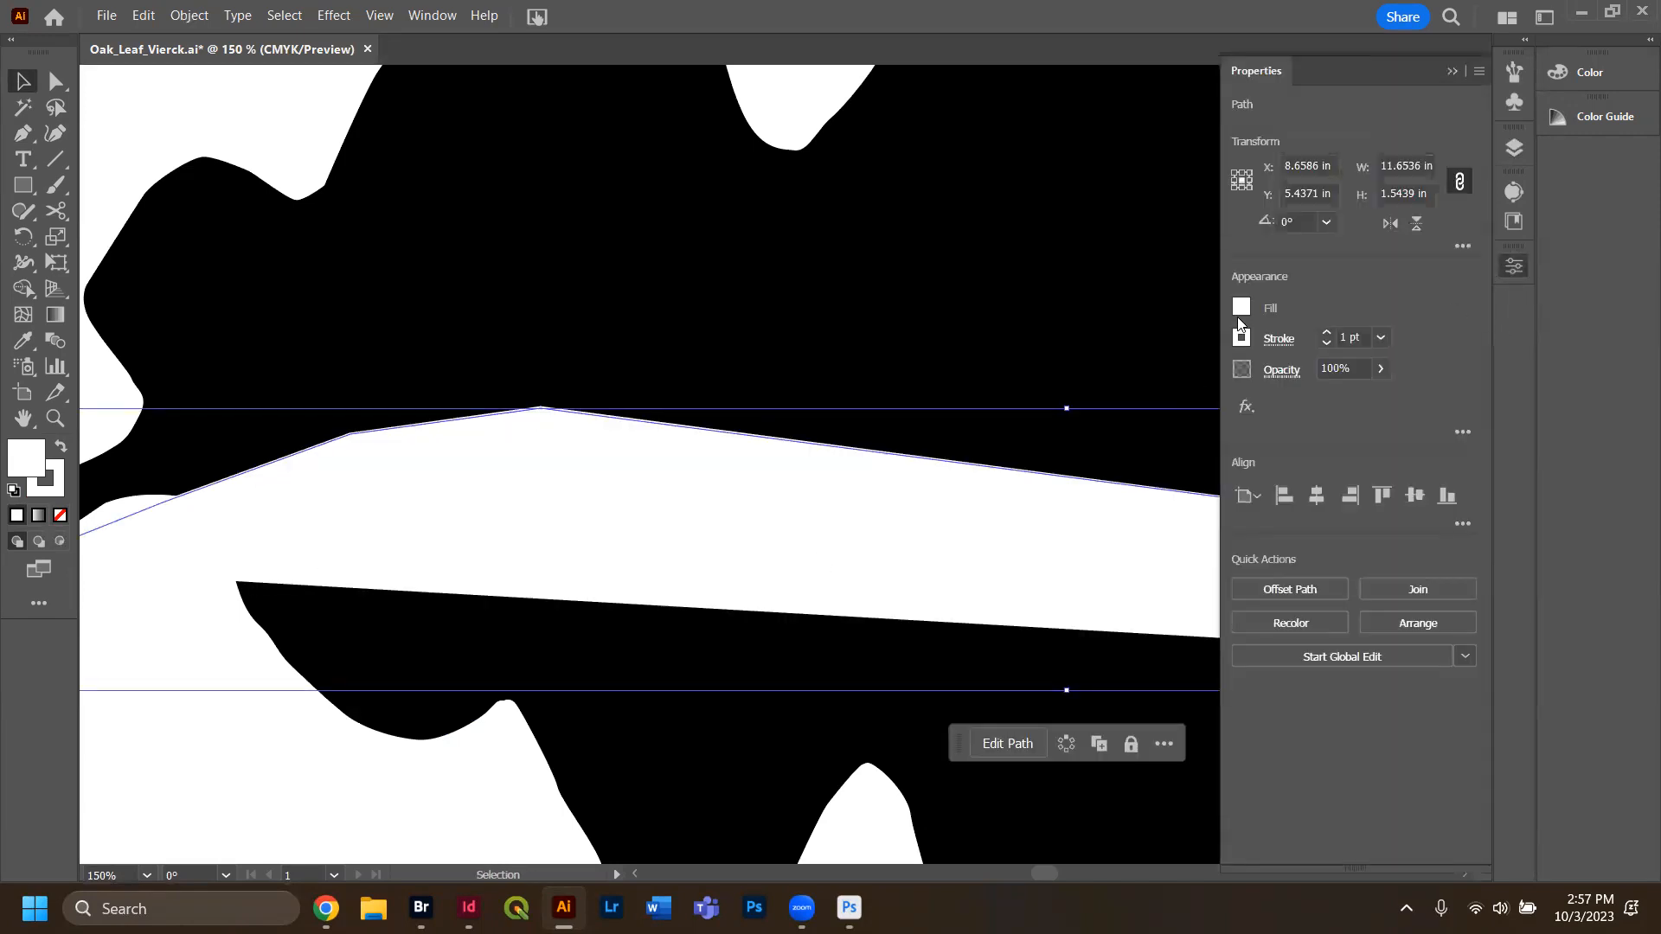
left_click(1241, 308)
left_click(1004, 383)
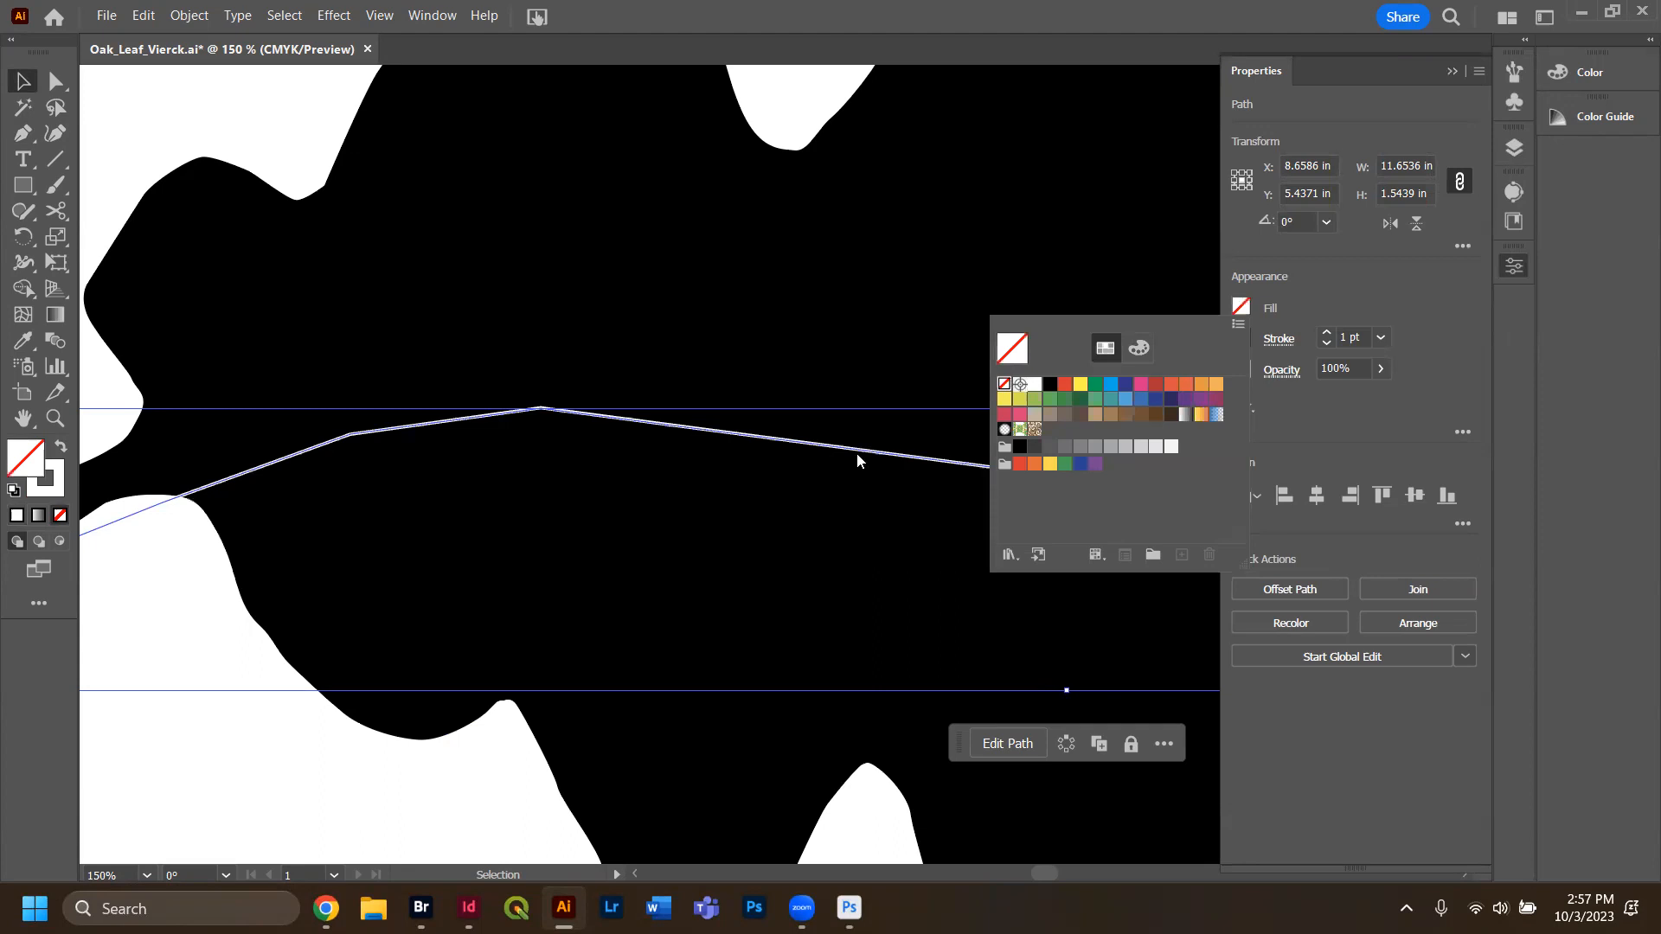
Shift the whole midrib path slightly upward within the leaf and deselect it.
left_click(686, 437)
left_click_drag(652, 423, 646, 377)
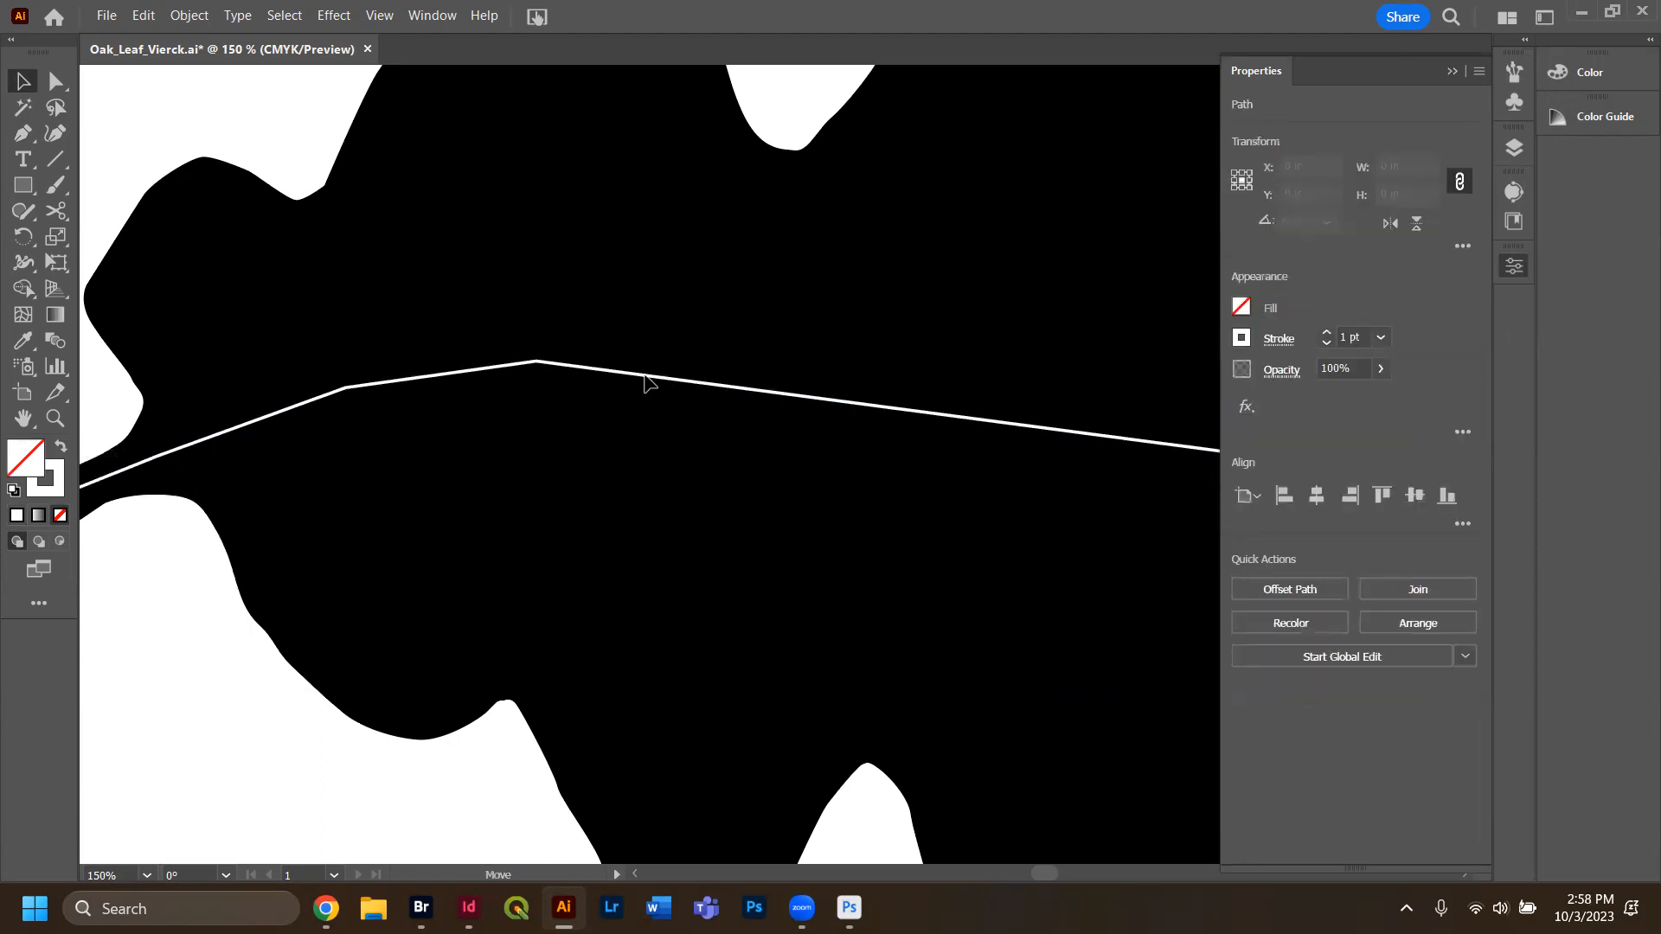
left_click(1452, 72)
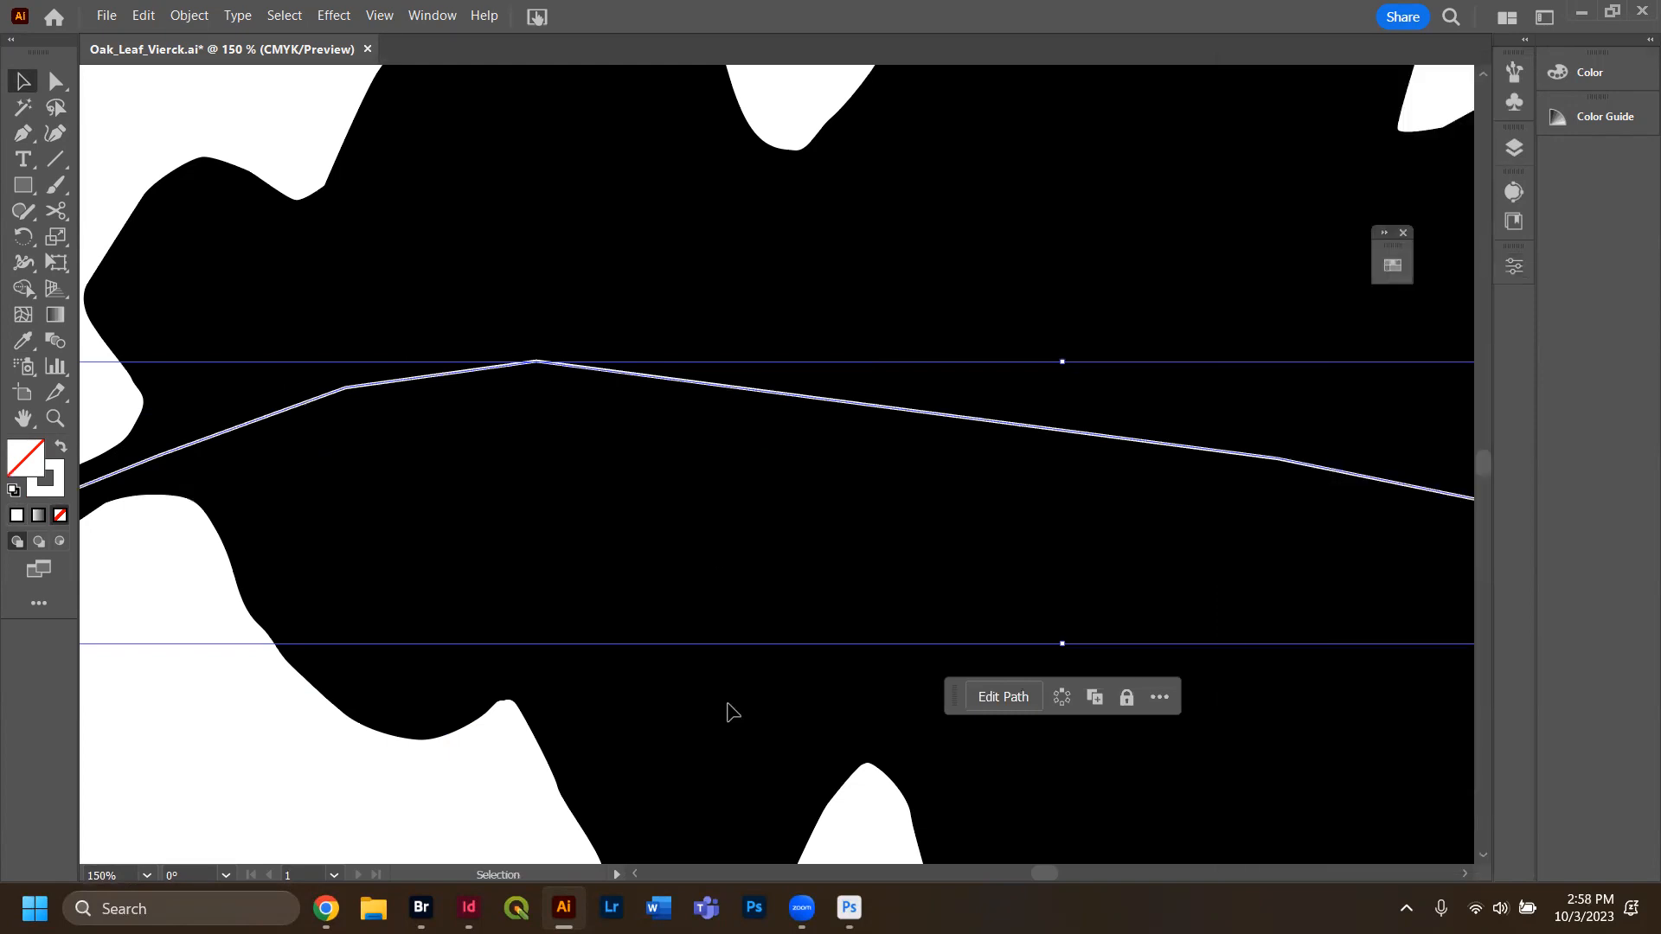
left_click(726, 711)
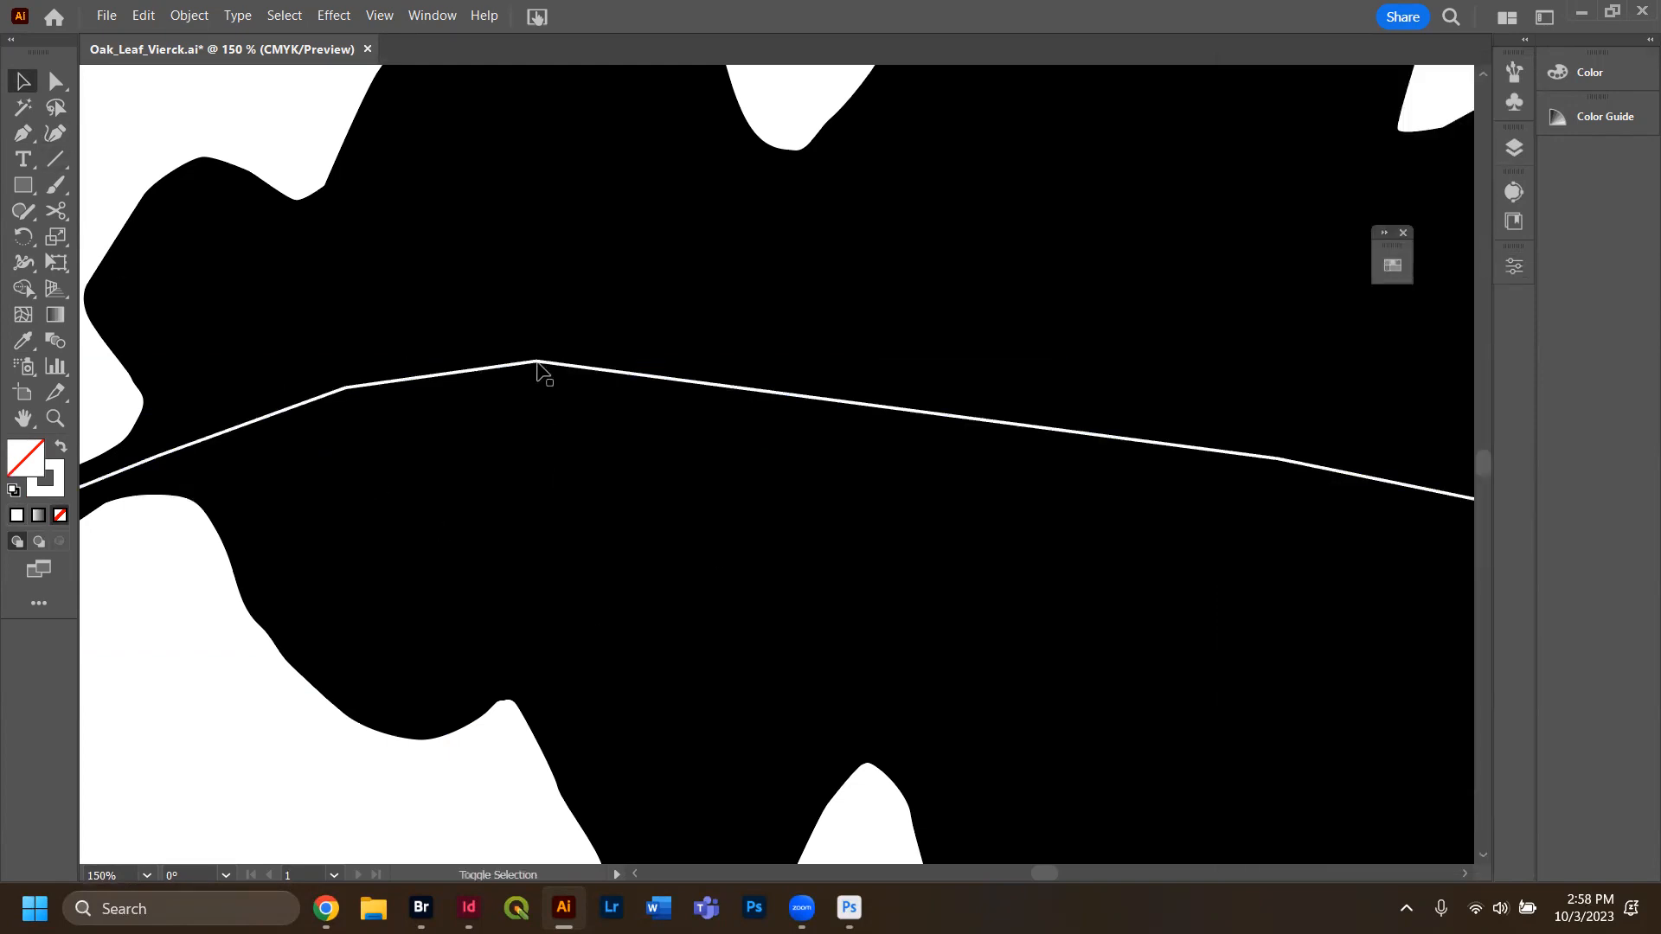
left_click(537, 364)
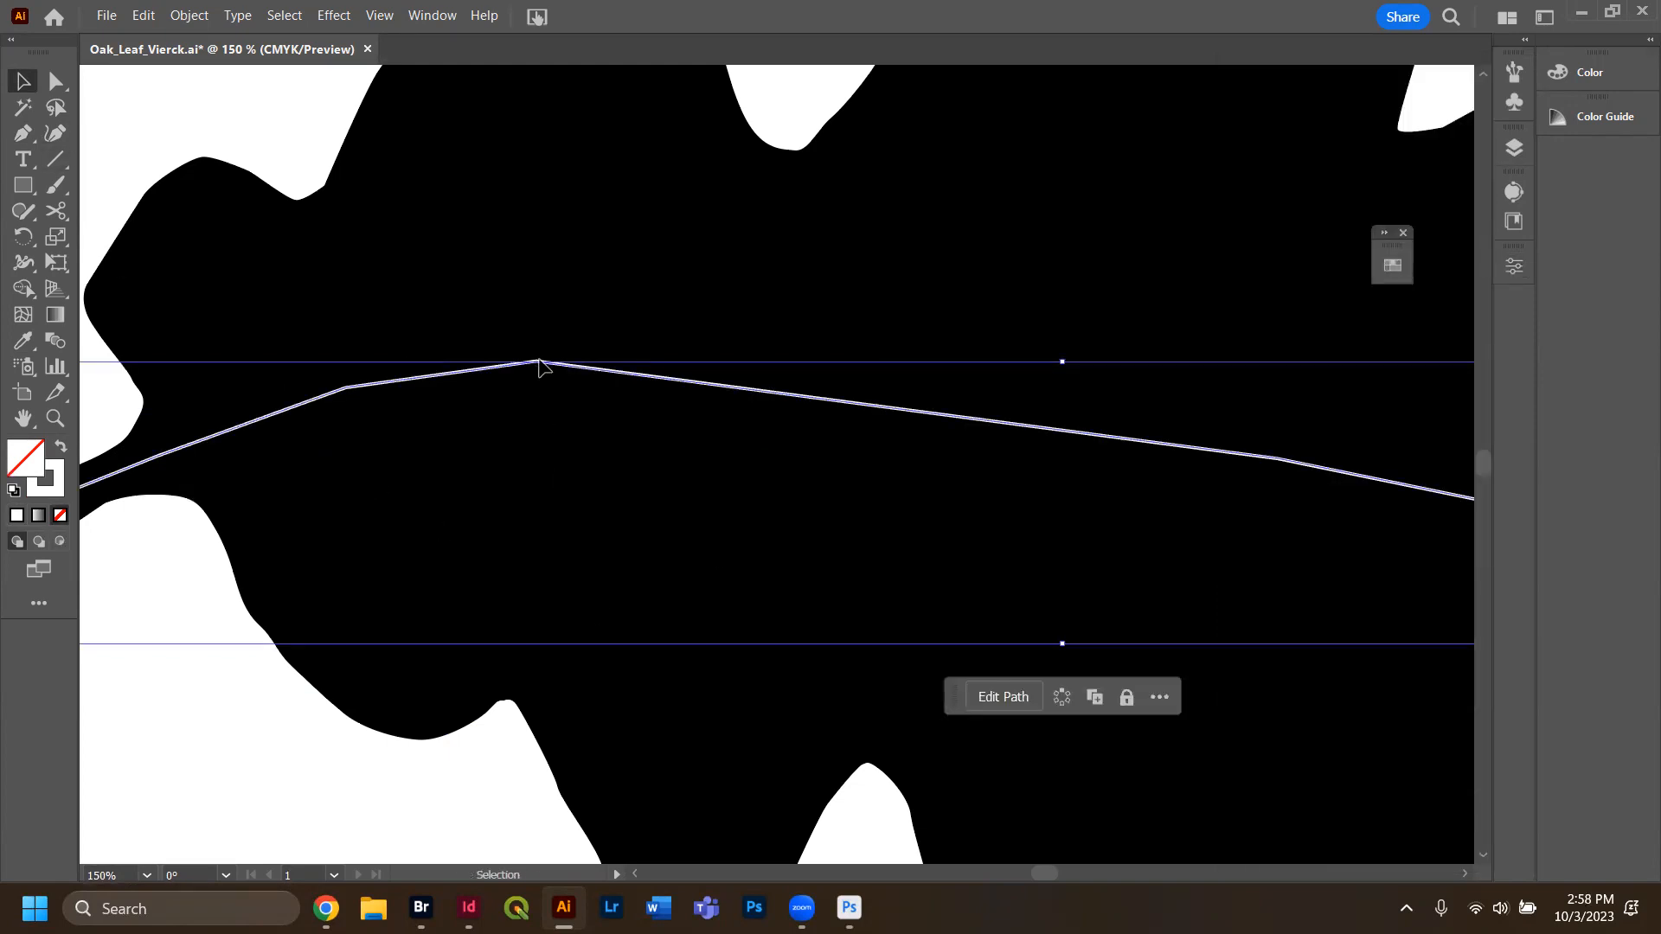
left_click(538, 364, "shift")
Select the midrib path and nudge its highest anchor point slightly towards the stem with the Anchor Point tool active.
left_click_drag(1049, 870, 1038, 872)
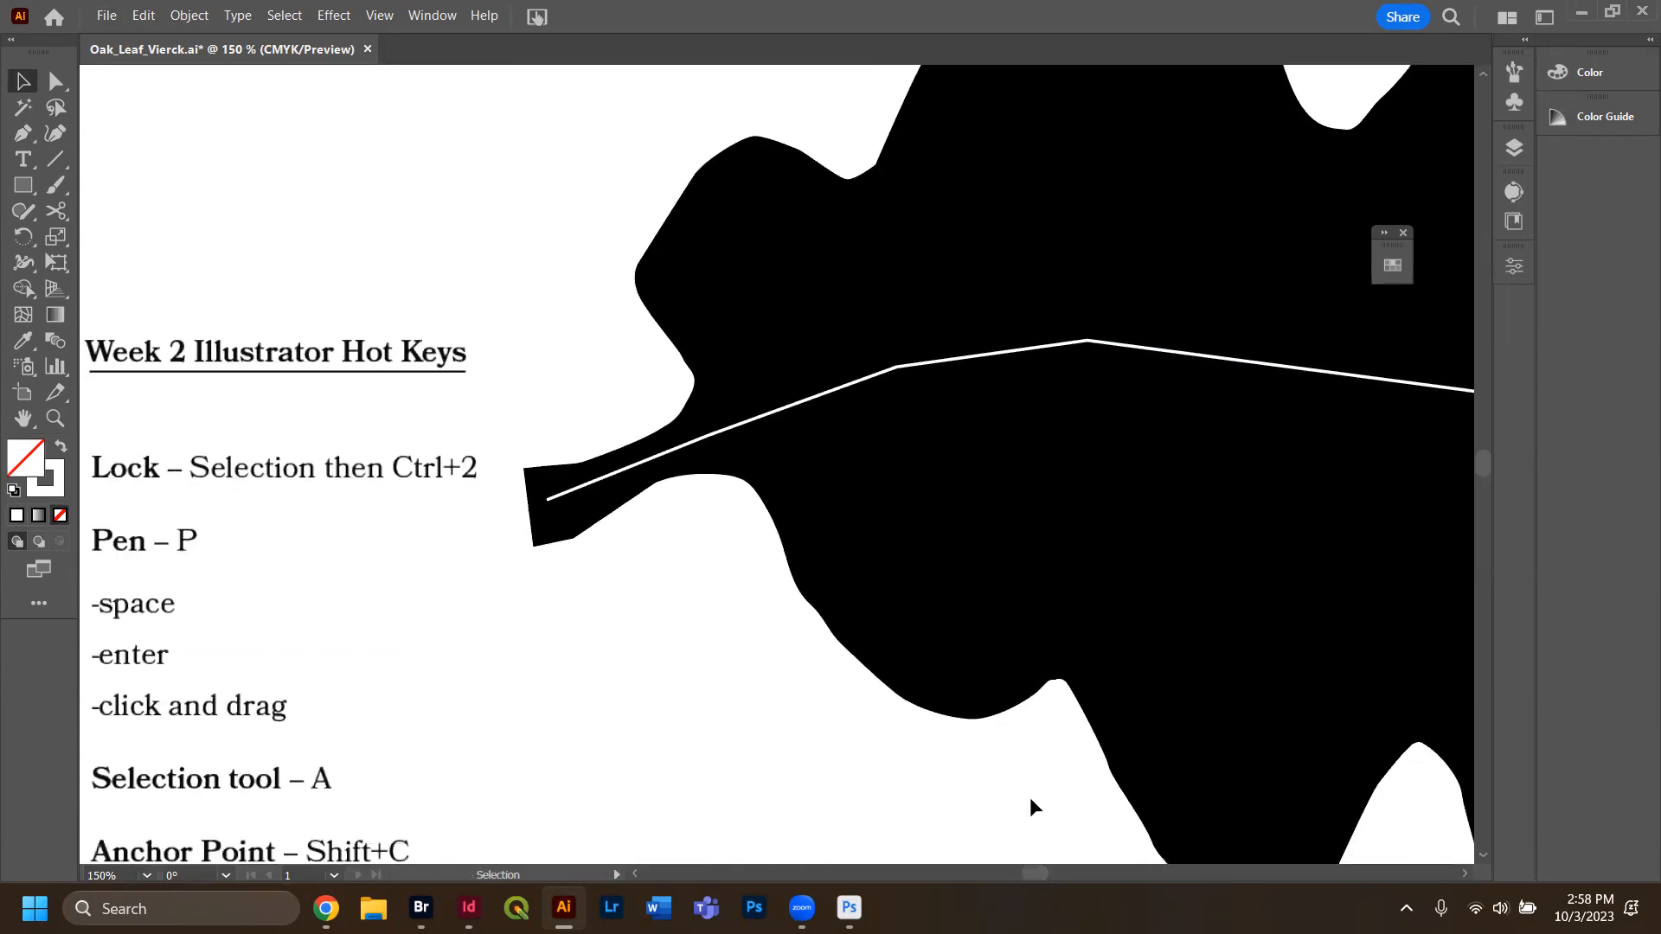
scroll(1030, 800, "down", 3)
left_click(910, 273)
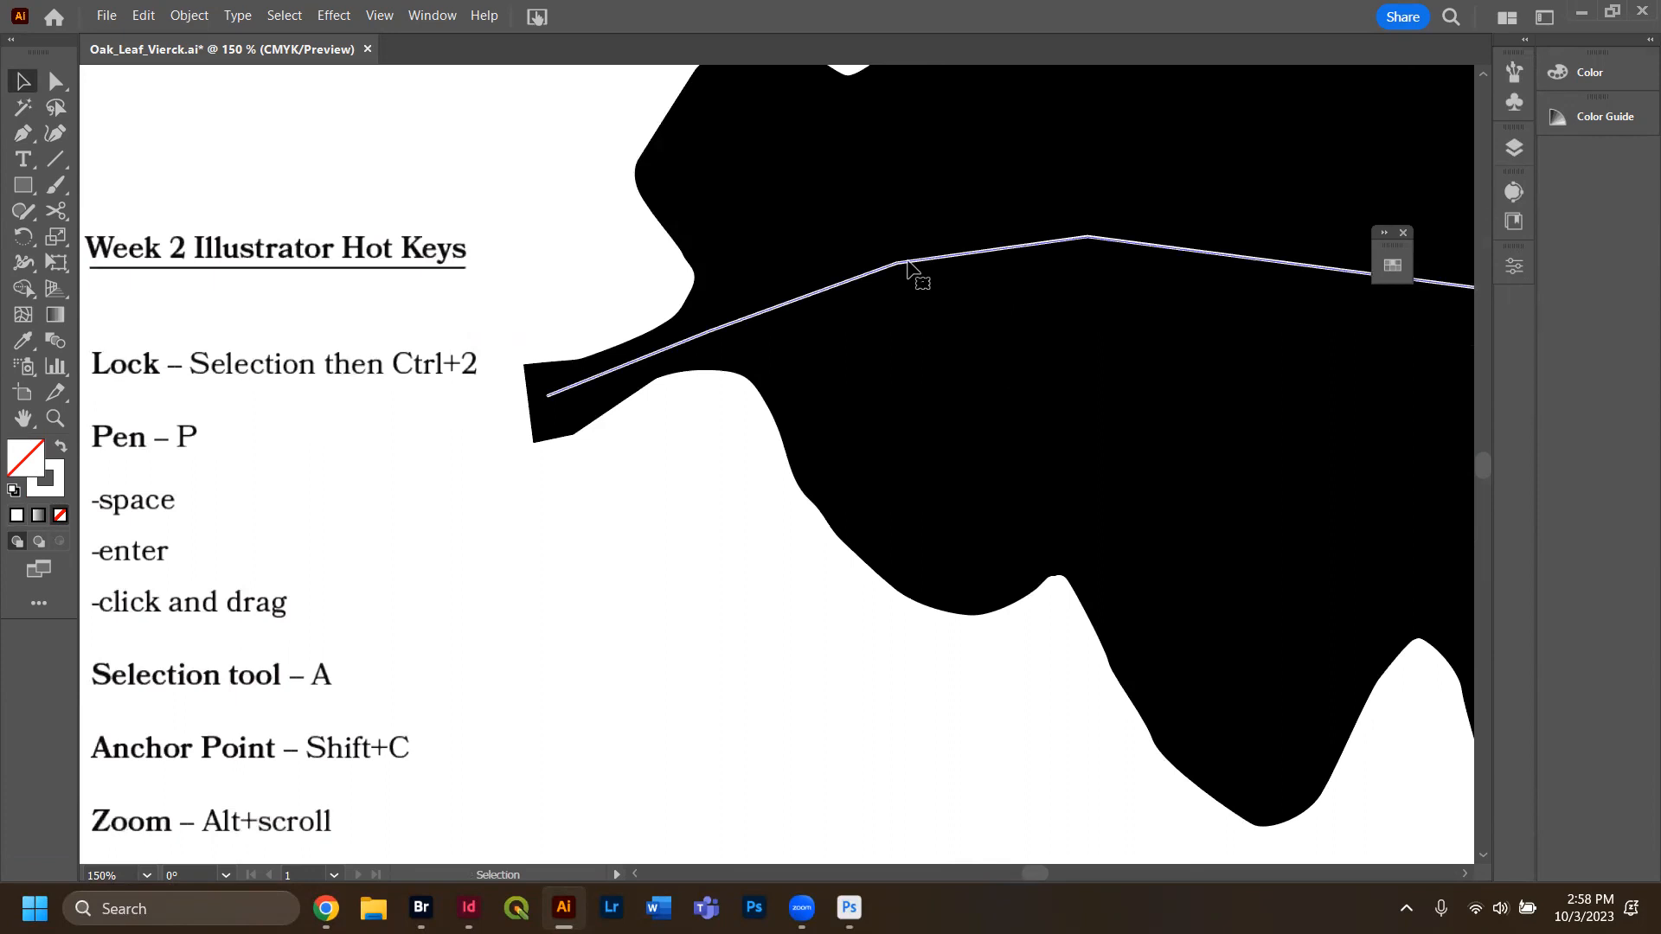
key("shift+c")
left_click_drag(1086, 238, 1075, 238)
Try the Scissors tool below the midrib's highest point, return to the Selection tool, and deselect the path.
key("c")
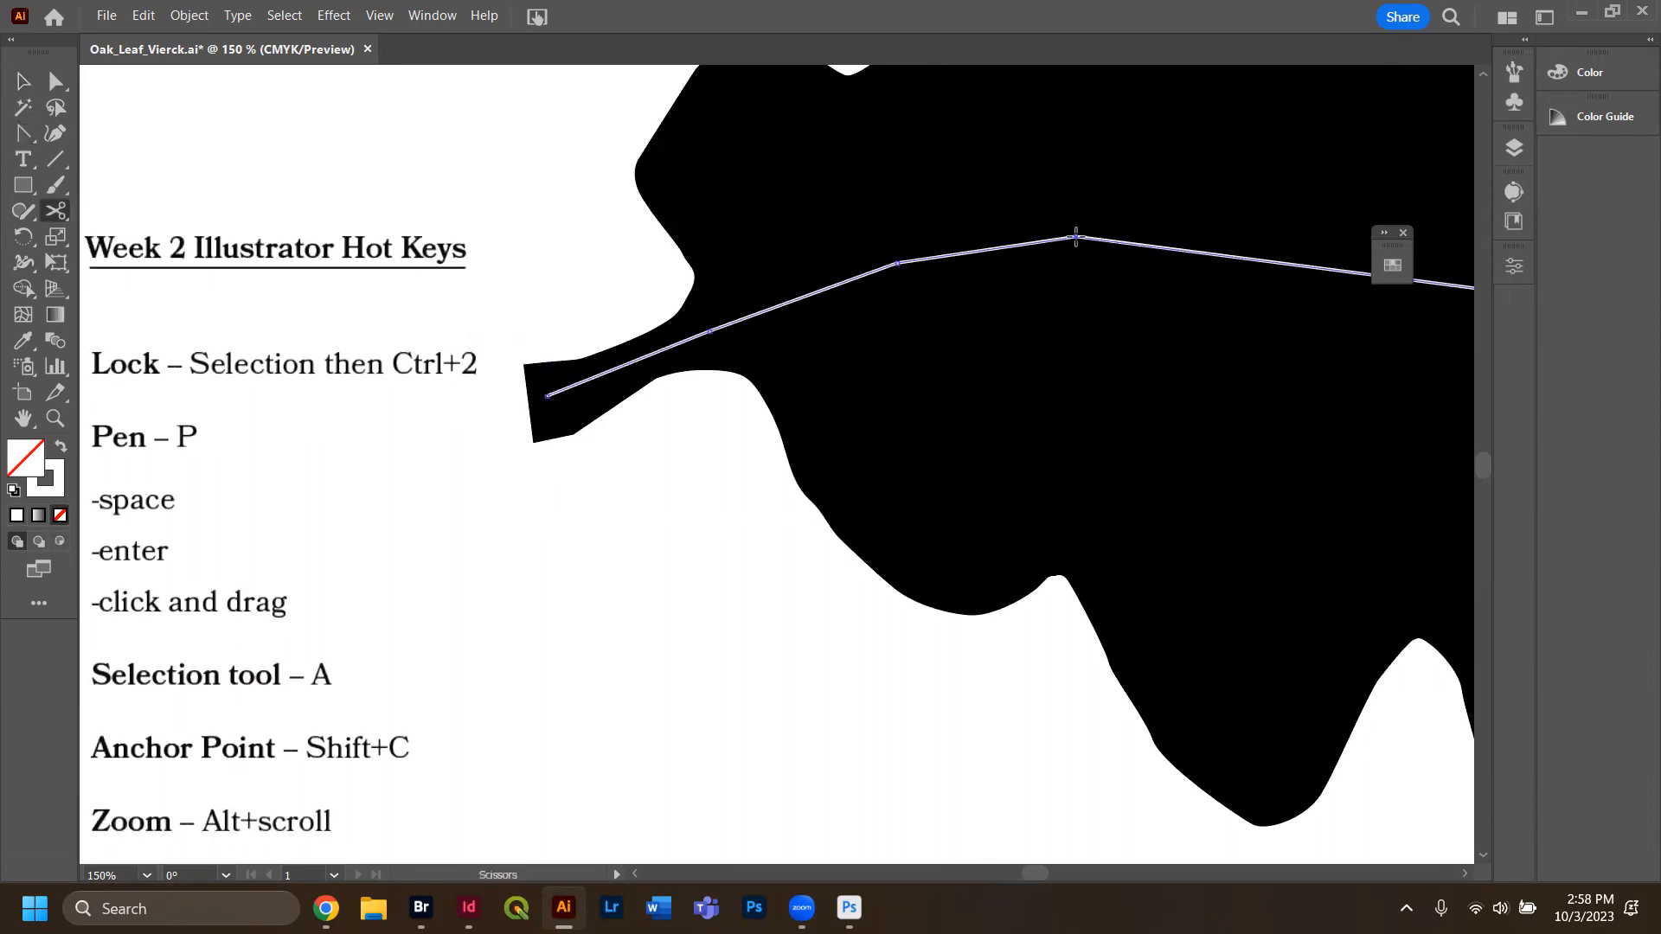
left_click(1072, 293)
left_click(1010, 486)
left_click(23, 81)
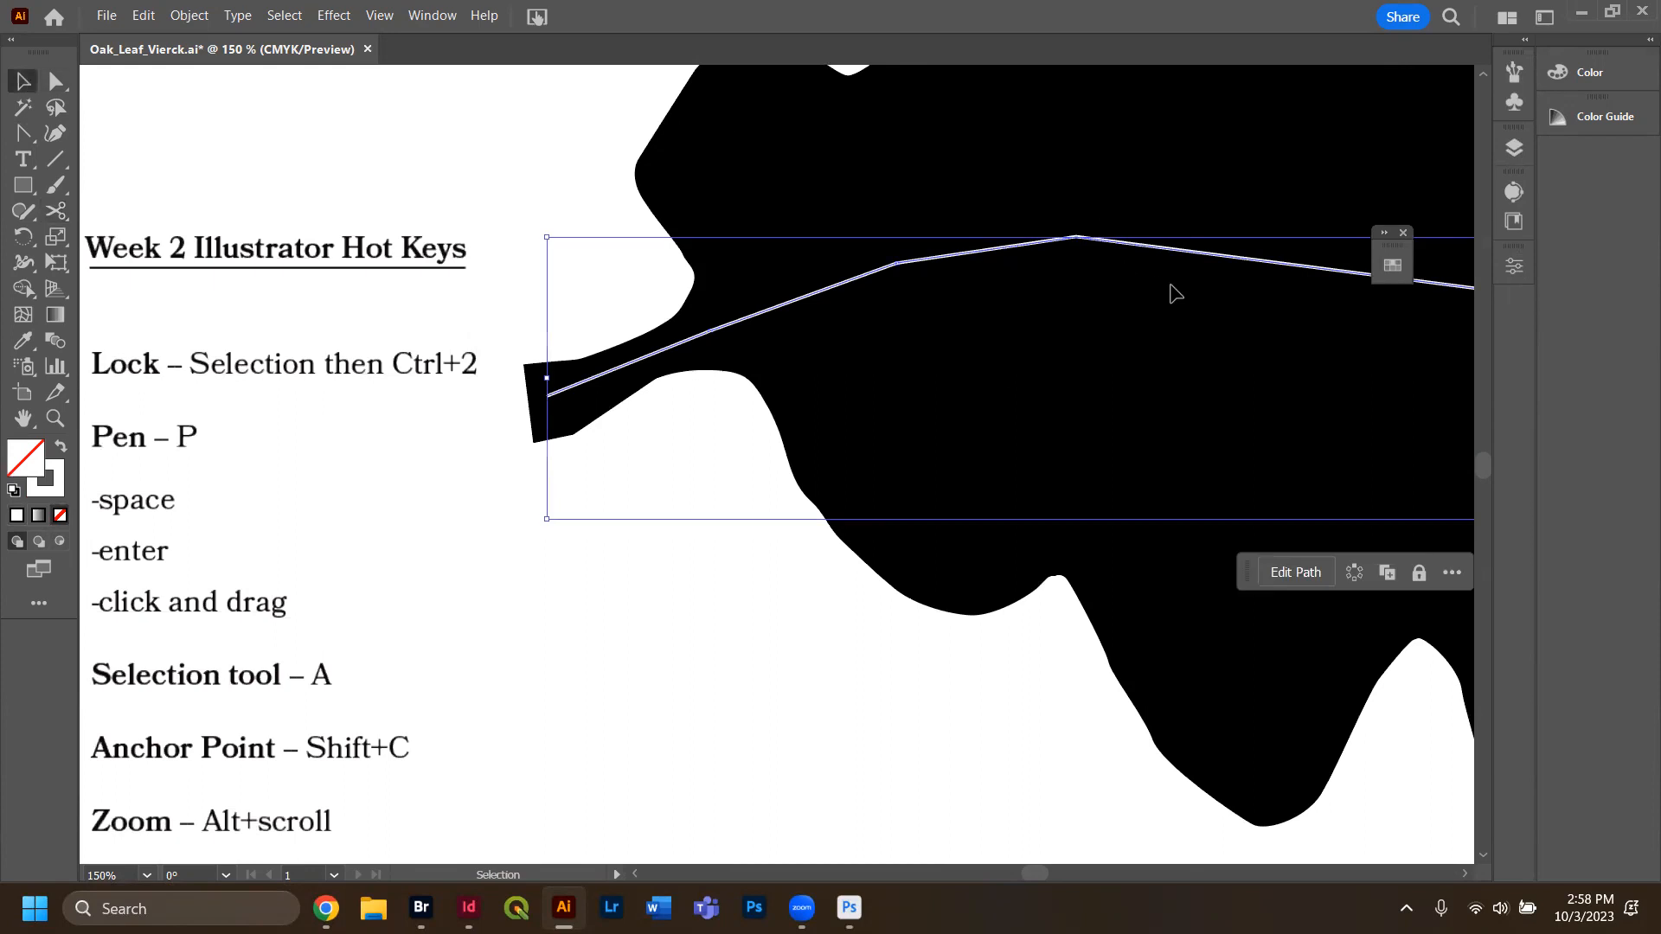
left_click(1140, 301)
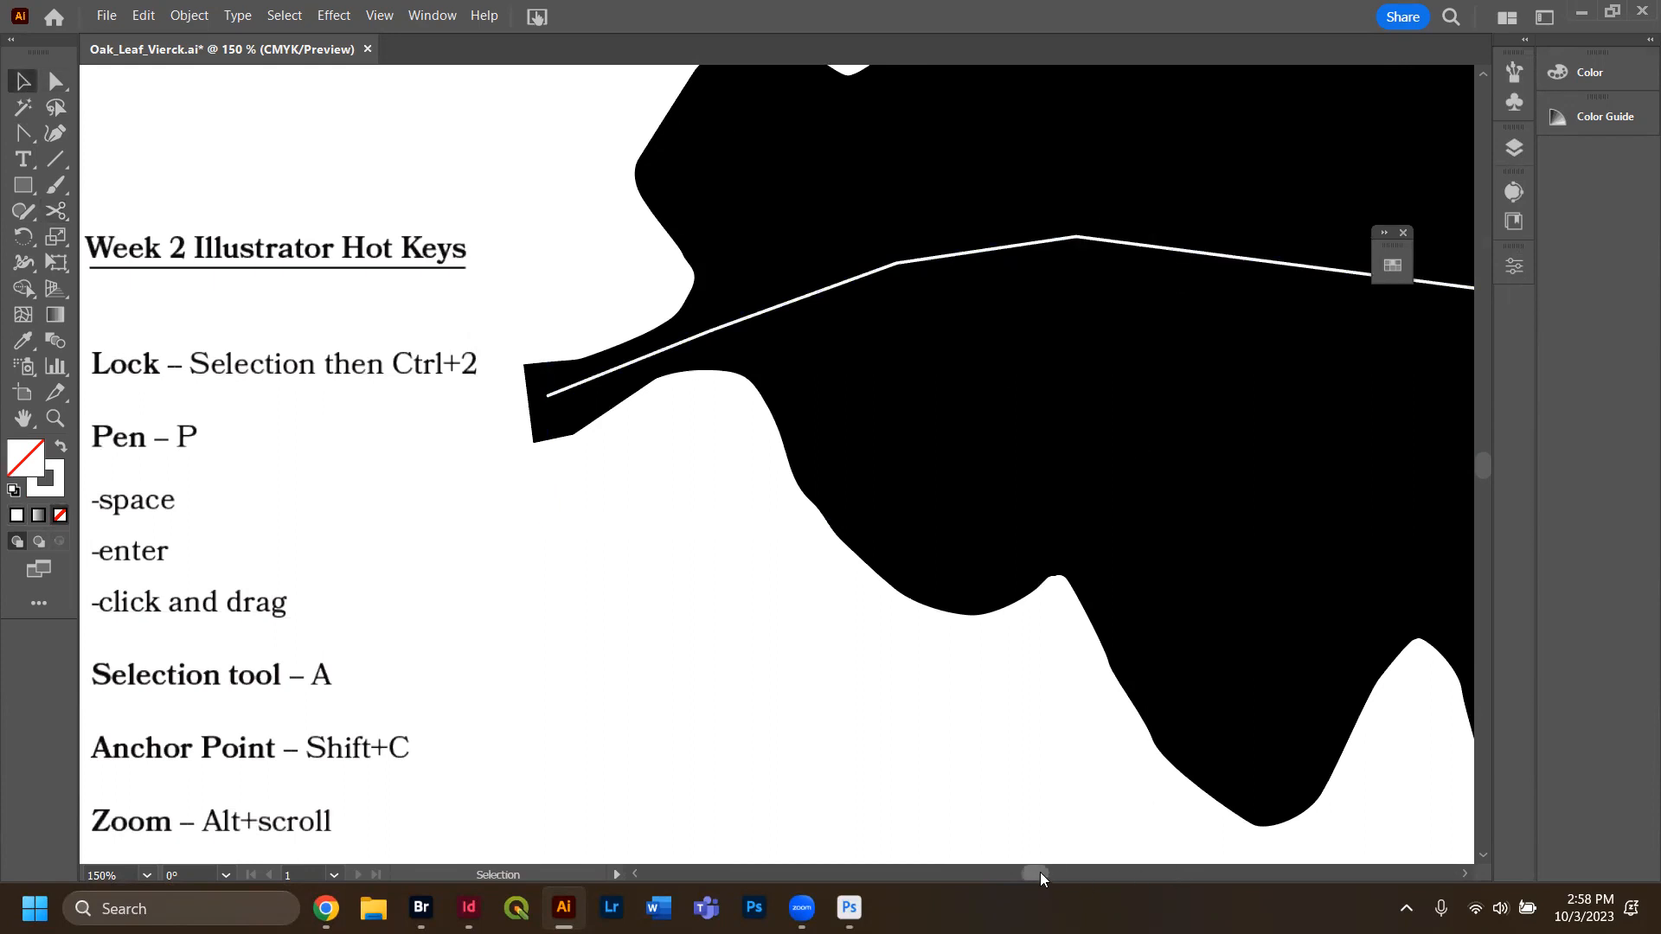
left_click_drag(1040, 871, 1052, 872)
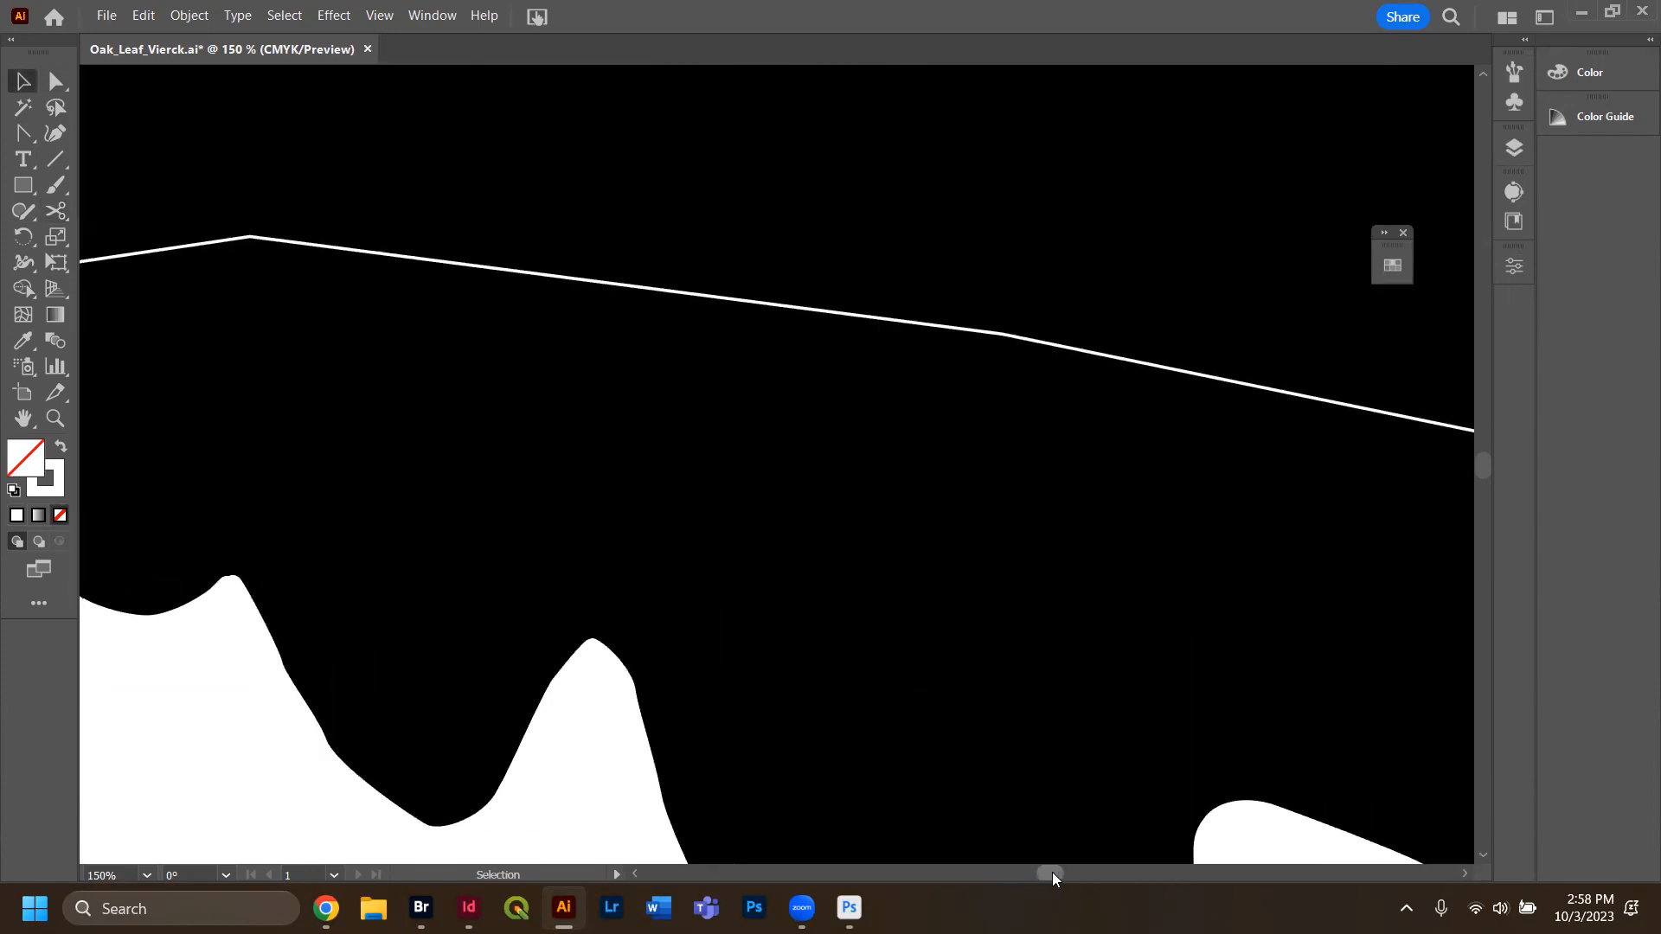
Shift the whole midrib path slightly down and towards the stem, and deselect it.
left_click(147, 875)
left_click(210, 610)
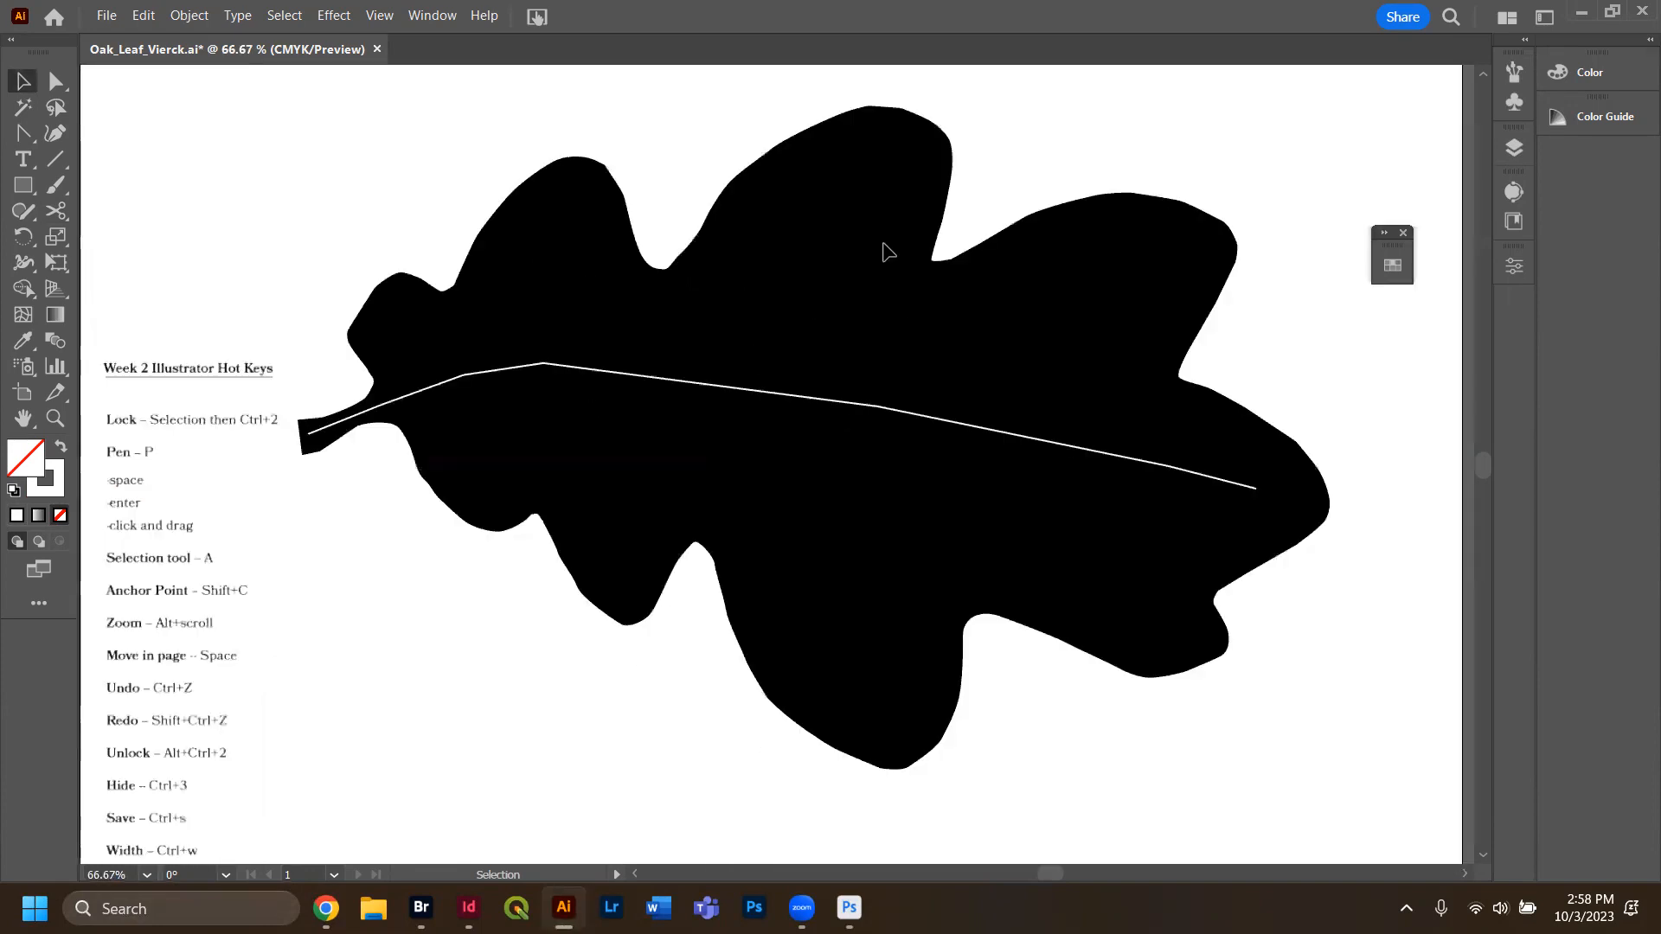
left_click(910, 415)
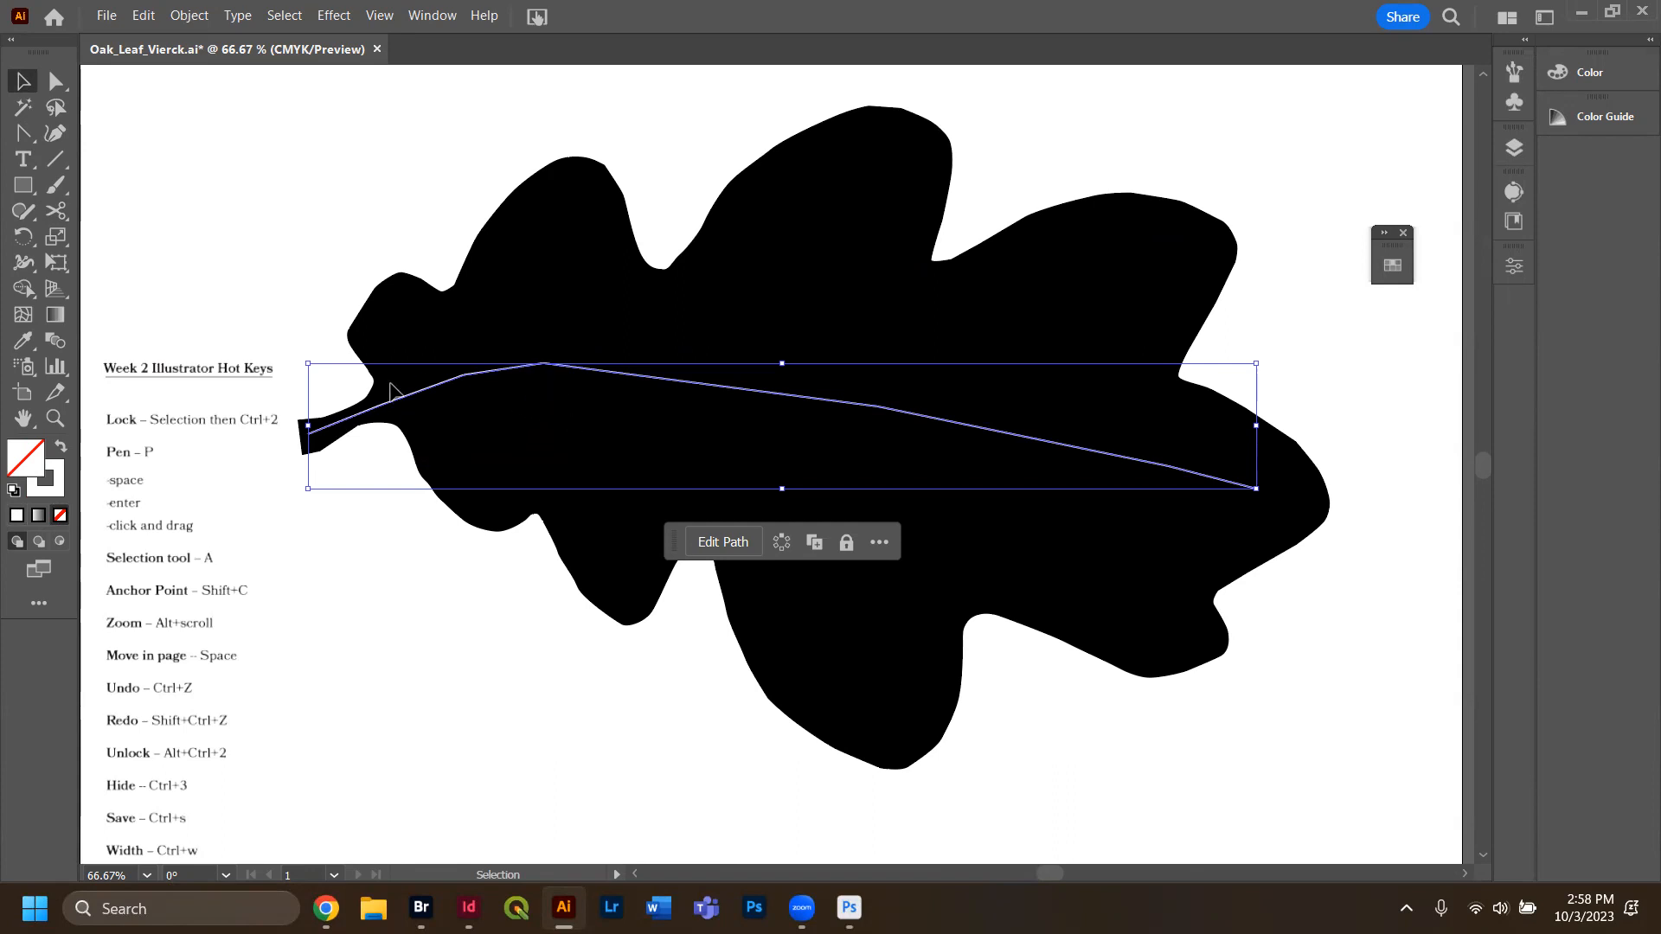
left_click_drag(417, 398, 414, 402)
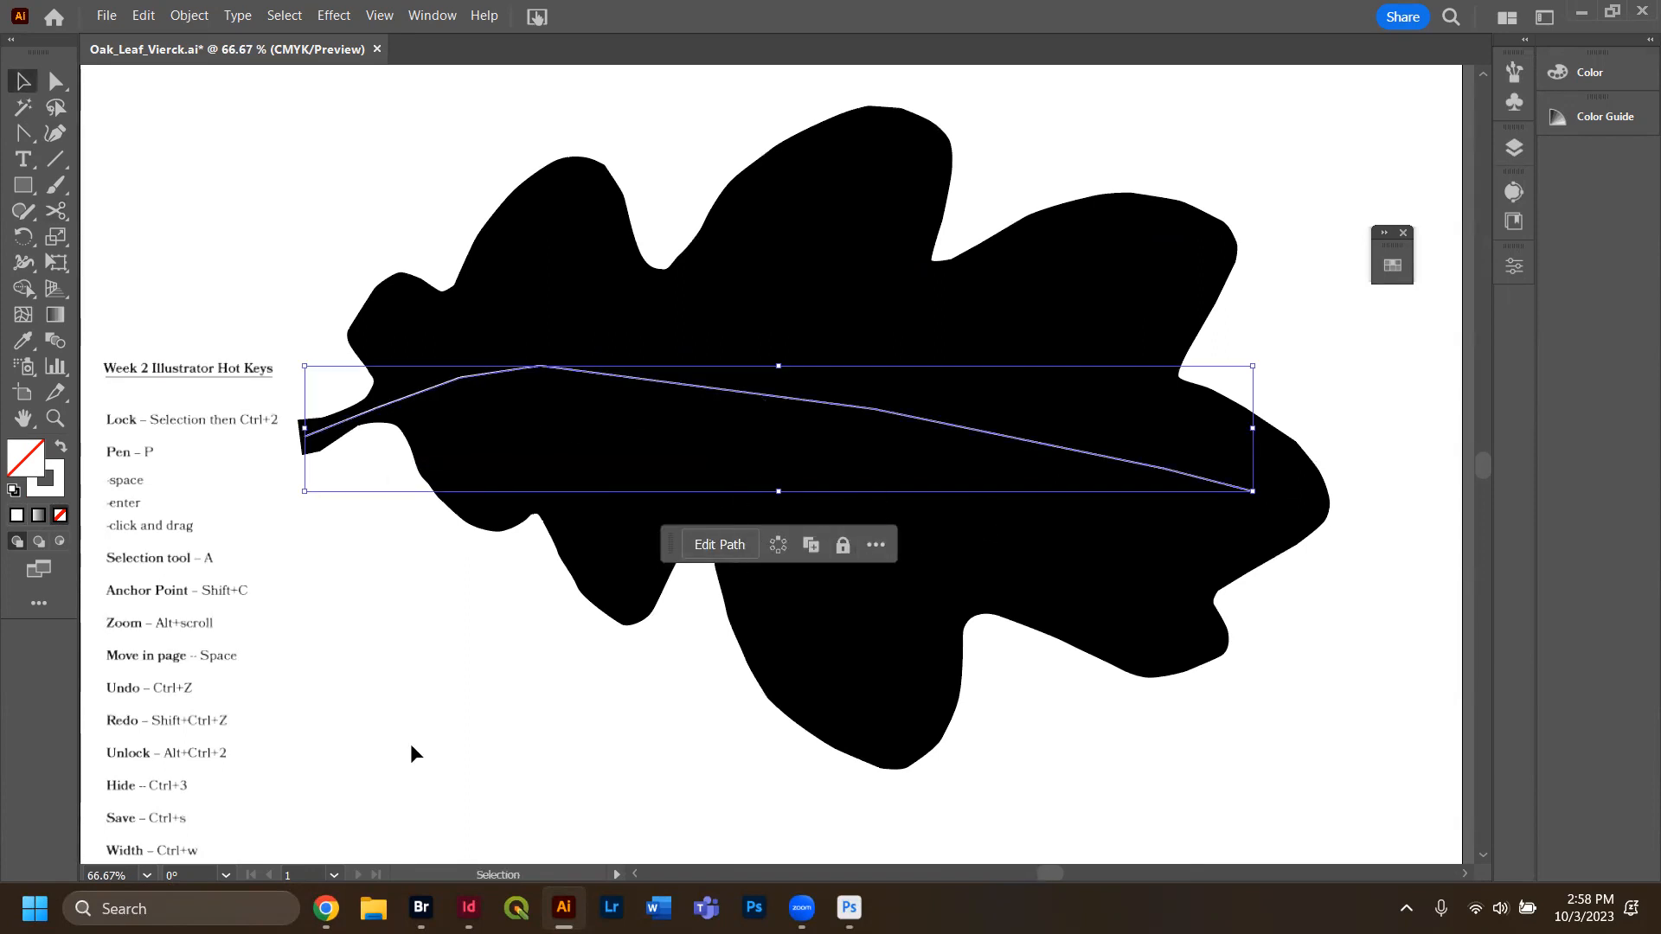
left_click(664, 665)
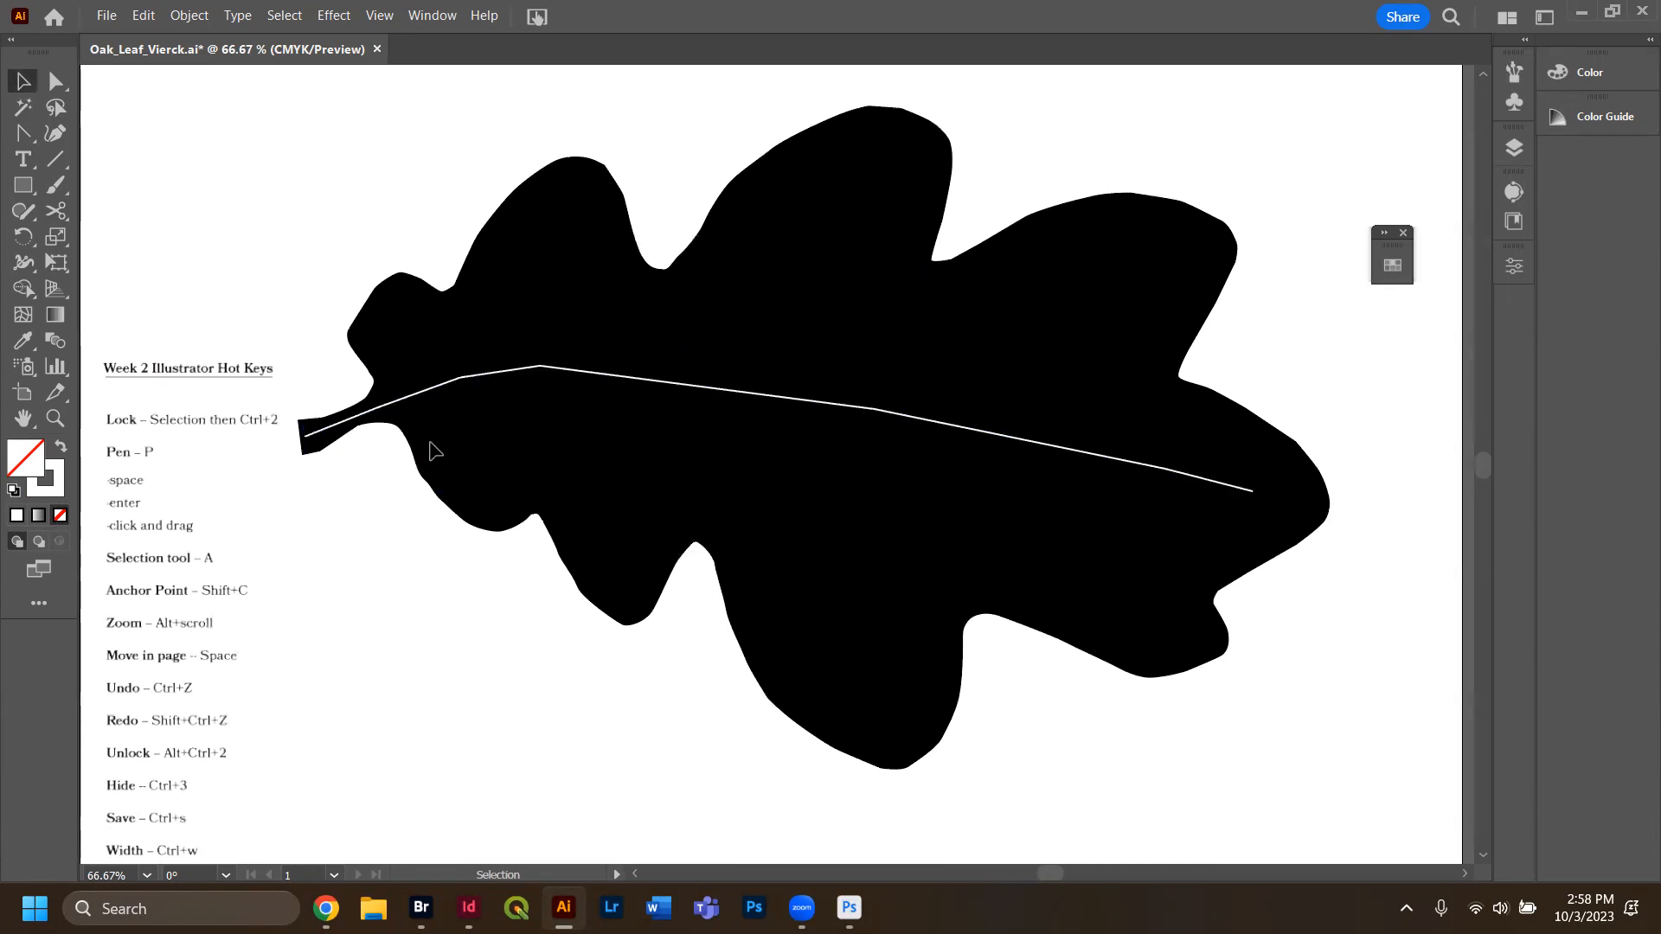
Round the midrib's highest corner, the neighbouring corner towards the stem and the mid-leaf corner using Direct Selection live corners.
key("a")
left_click(433, 387)
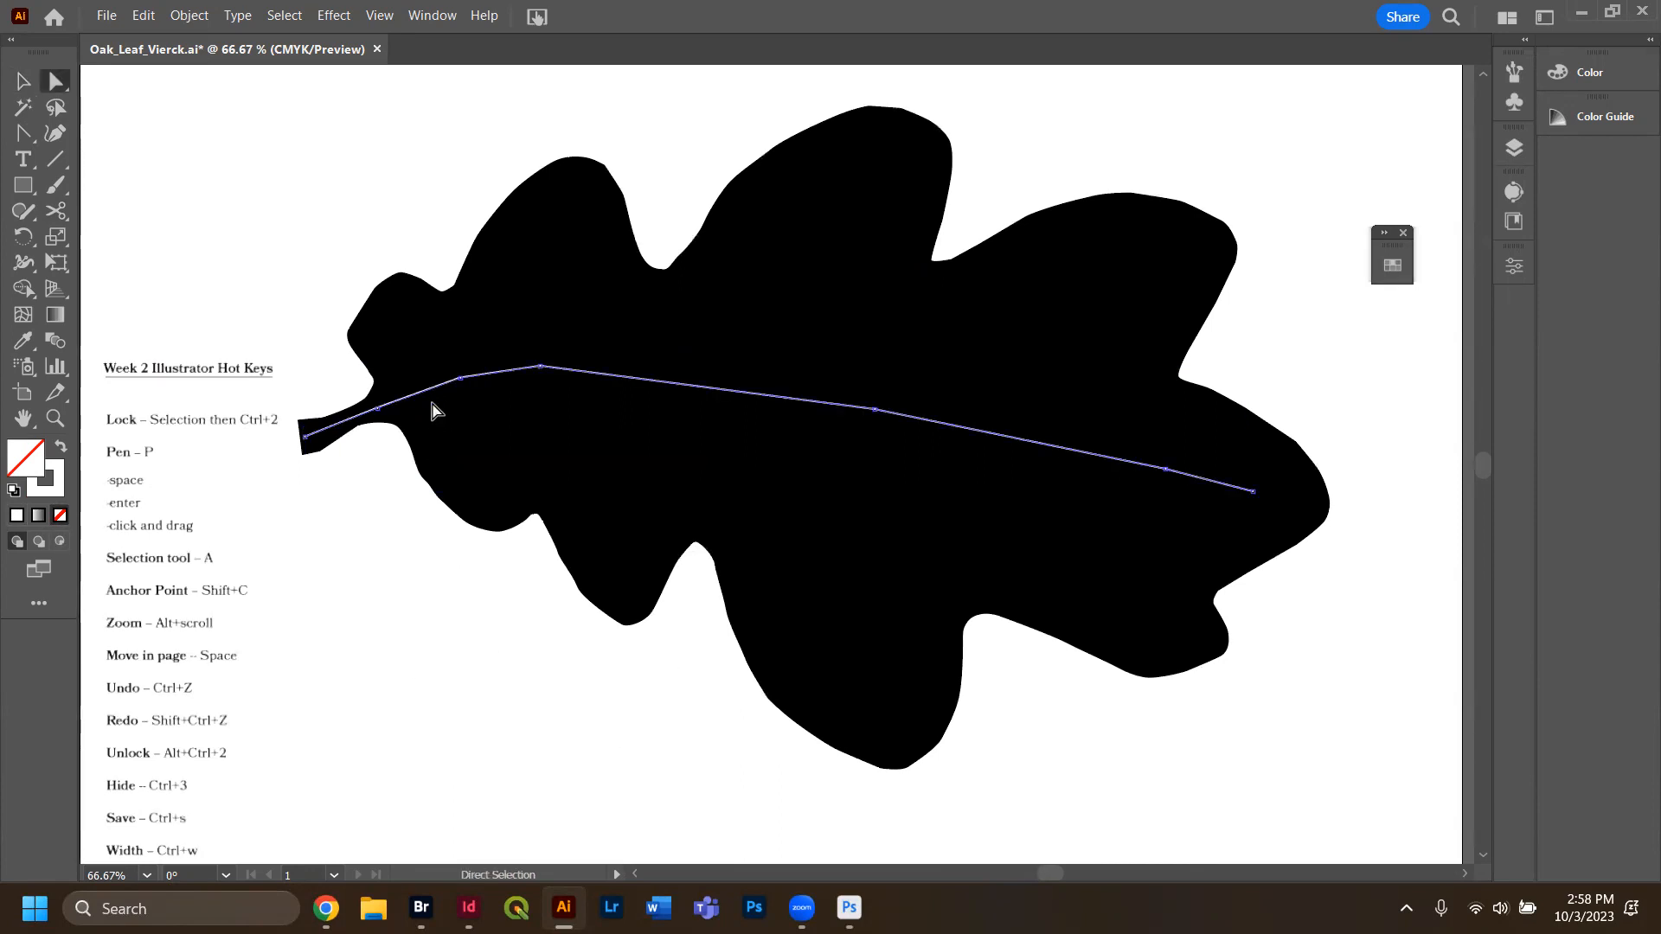
scroll(461, 427, "up", 5)
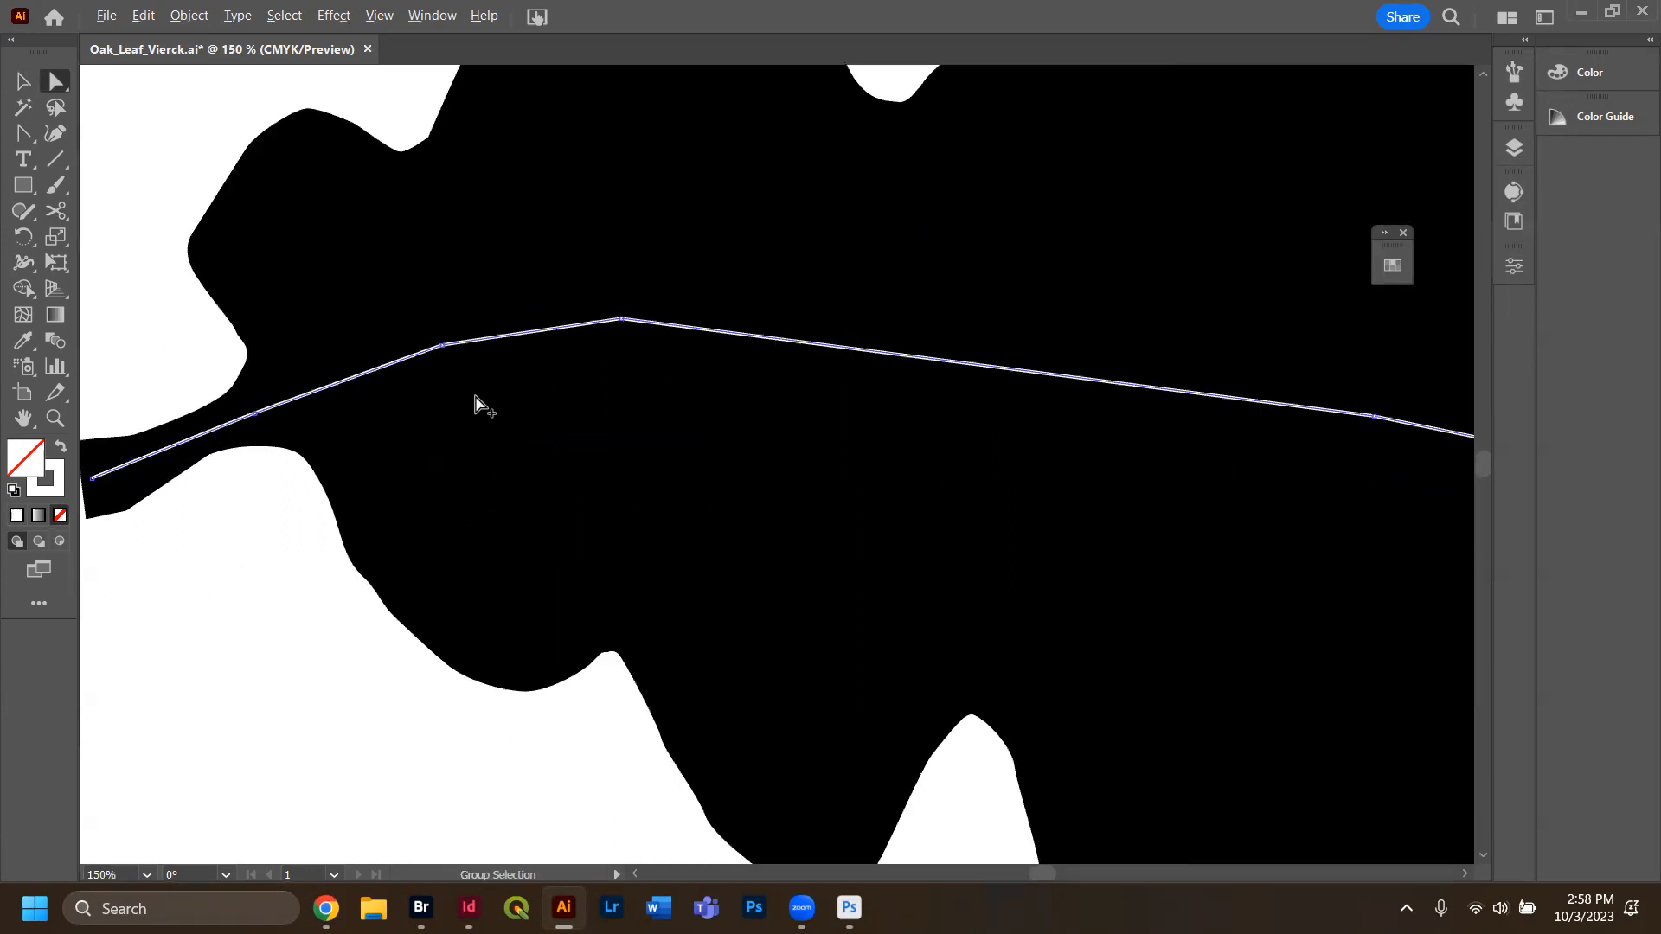
left_click(856, 279)
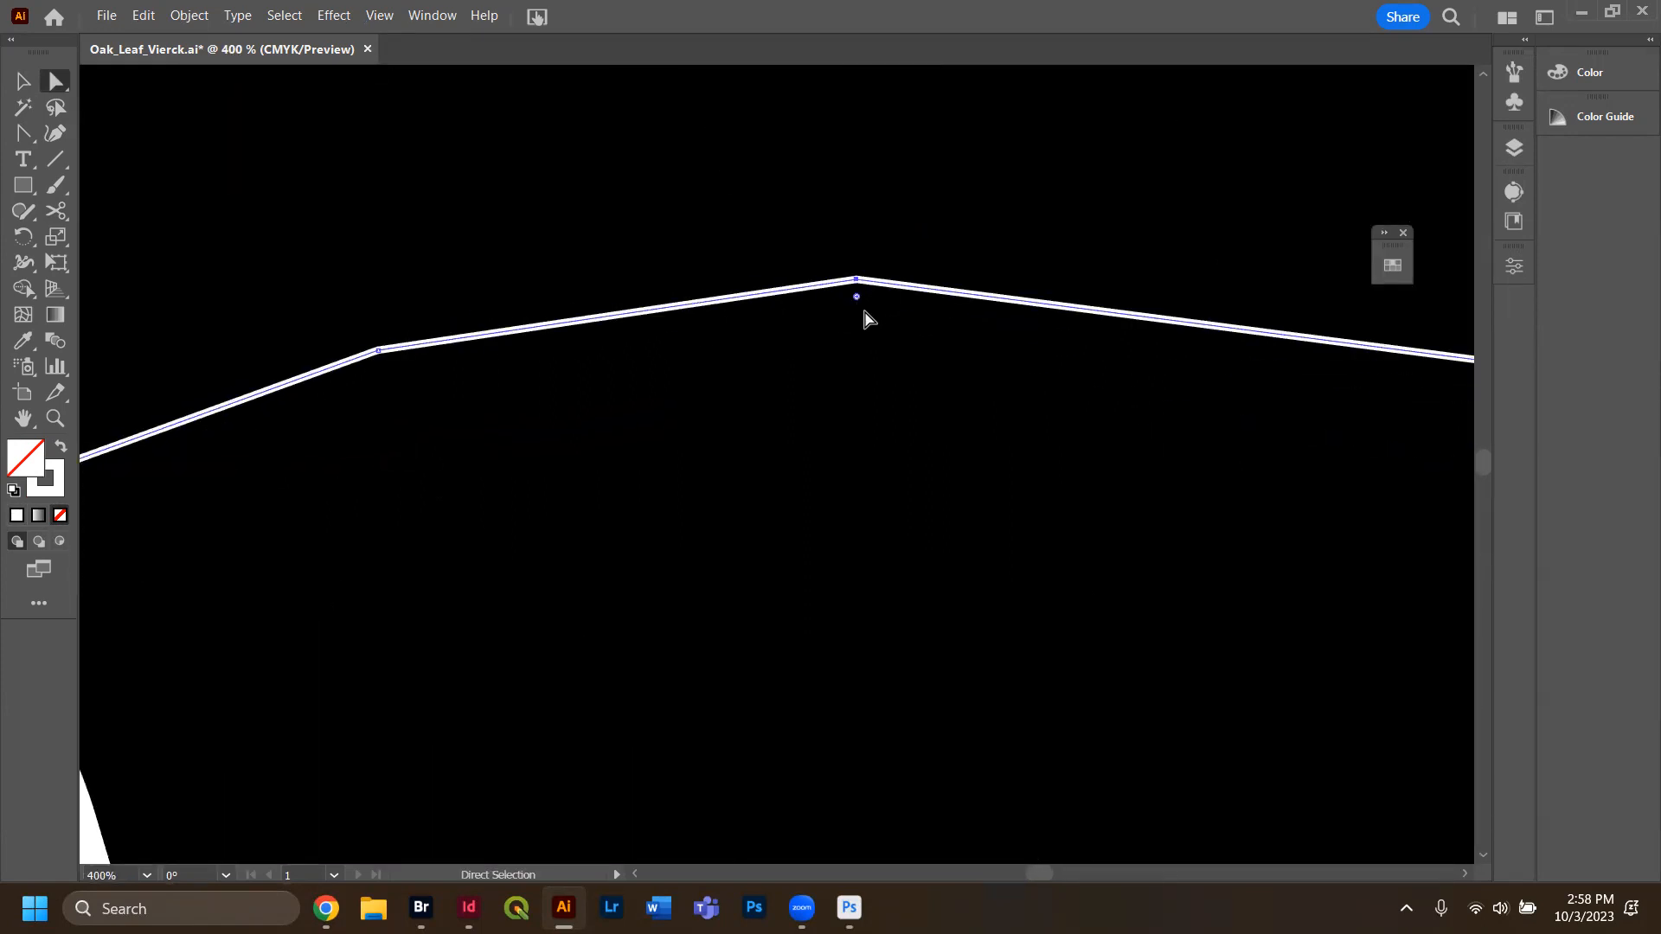
left_click_drag(856, 297, 952, 834)
left_click_drag(381, 367, 497, 831)
left_click_drag(1042, 882, 1053, 877)
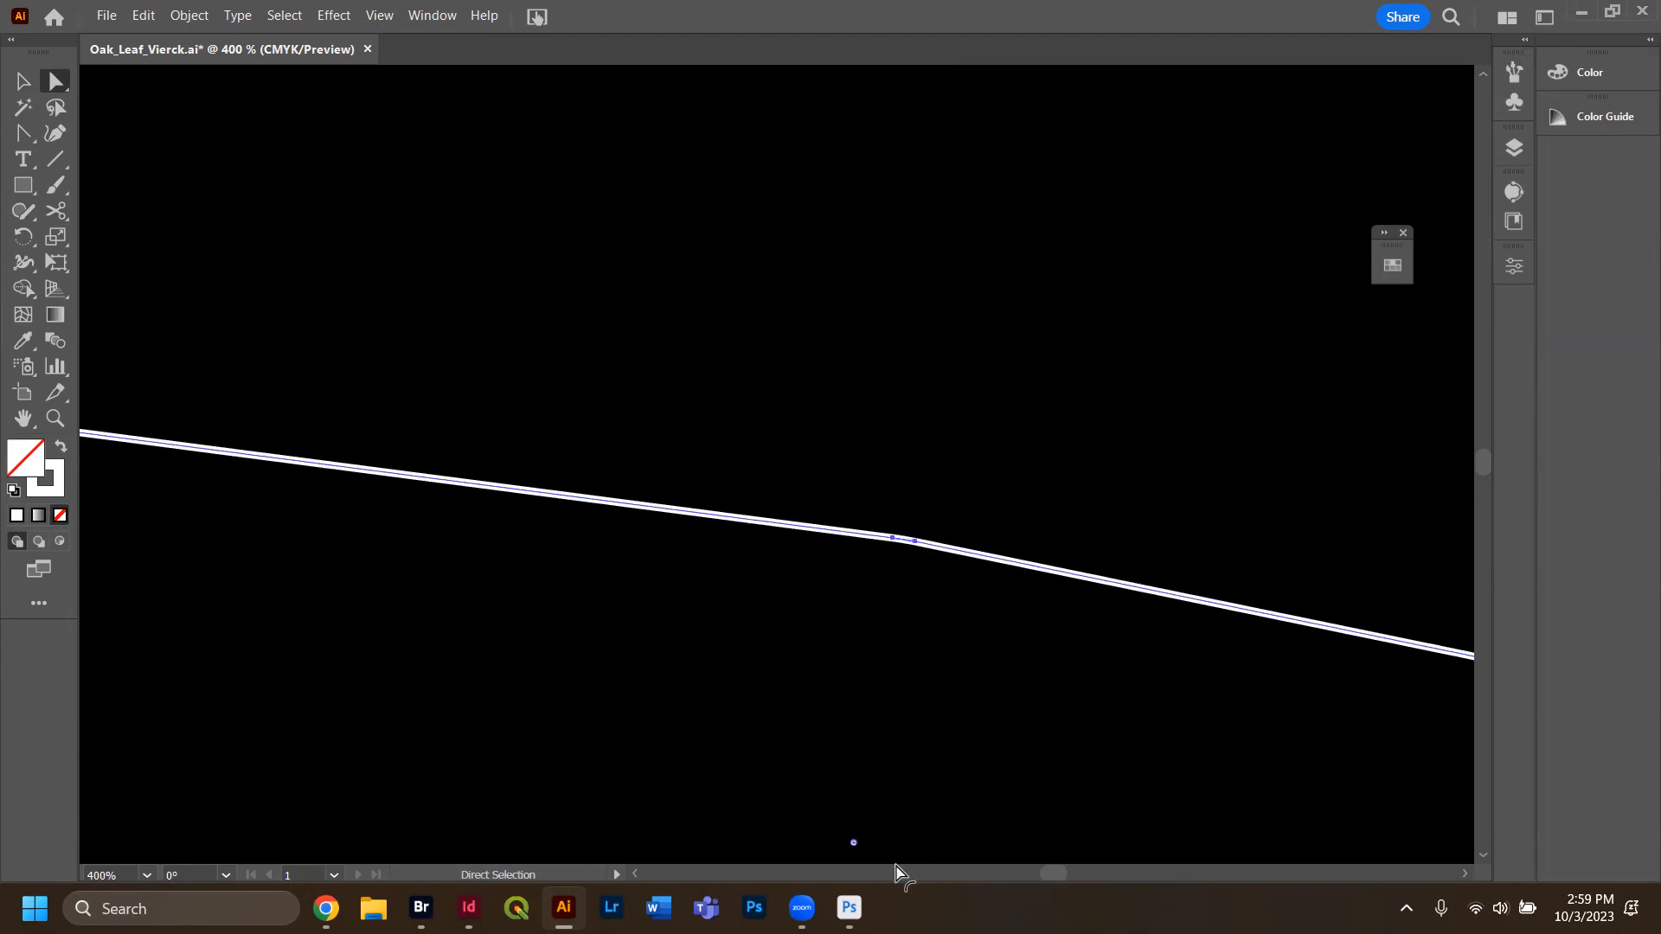
left_click_drag(1053, 876, 1068, 877)
scroll(908, 697, "down", 2)
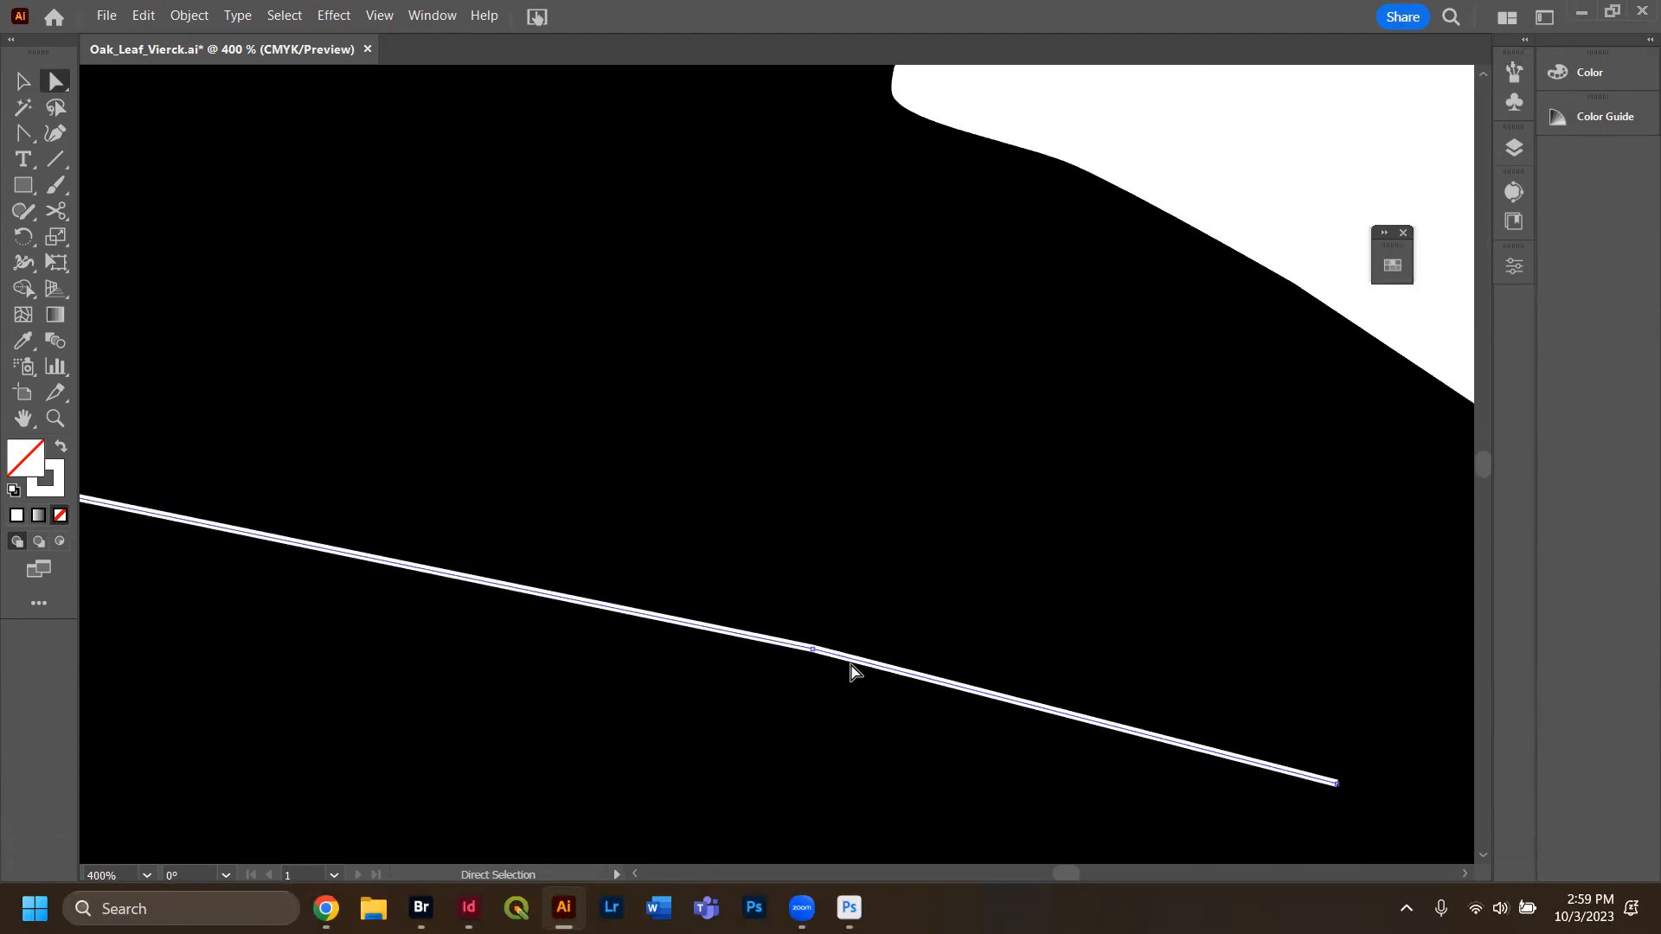
left_click(811, 649)
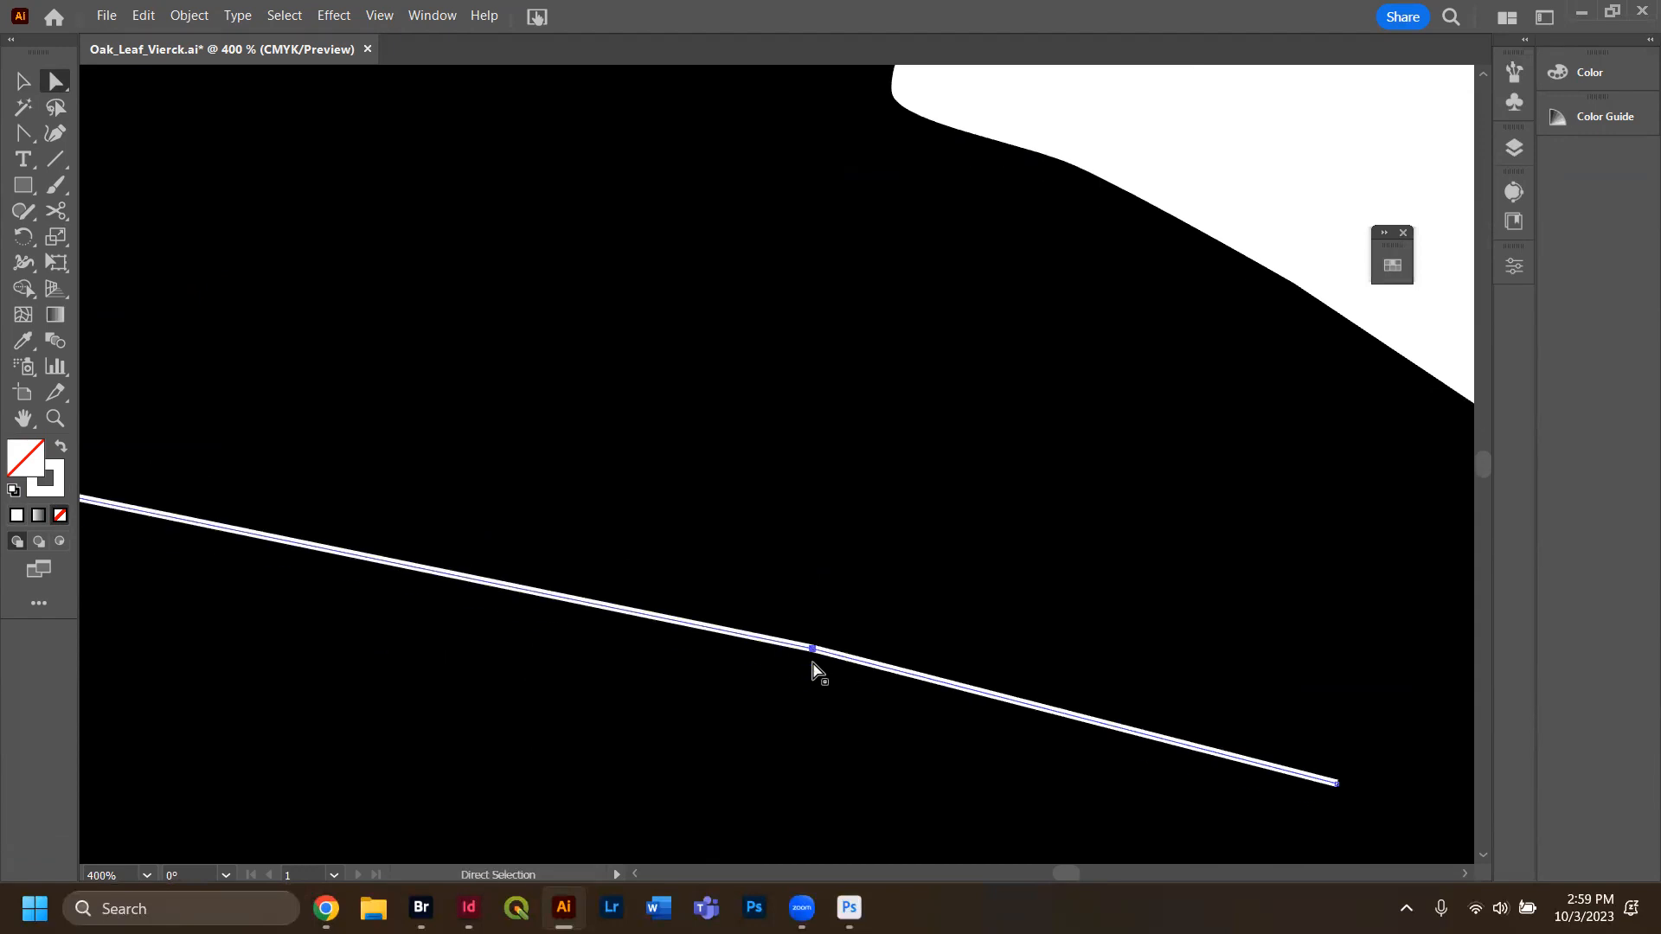
Display the object properties and select the whole midrib path with the Selection tool.
left_click(147, 874)
left_click(180, 562)
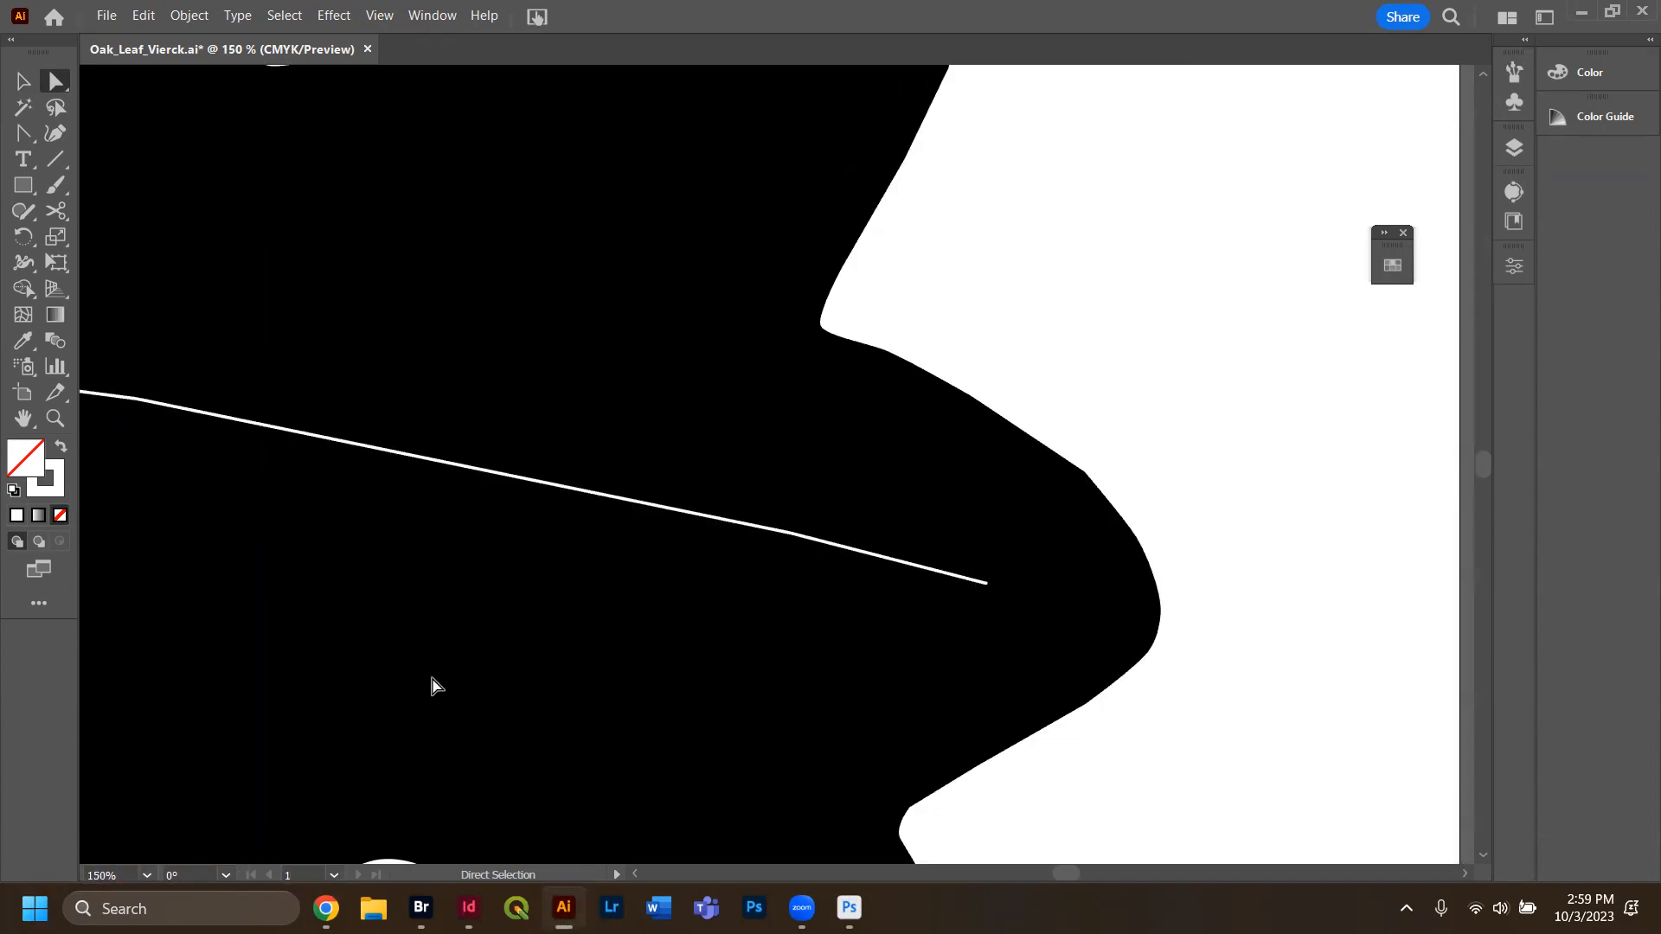
scroll(434, 678, "down", 3)
left_click_drag(1076, 873, 1056, 876)
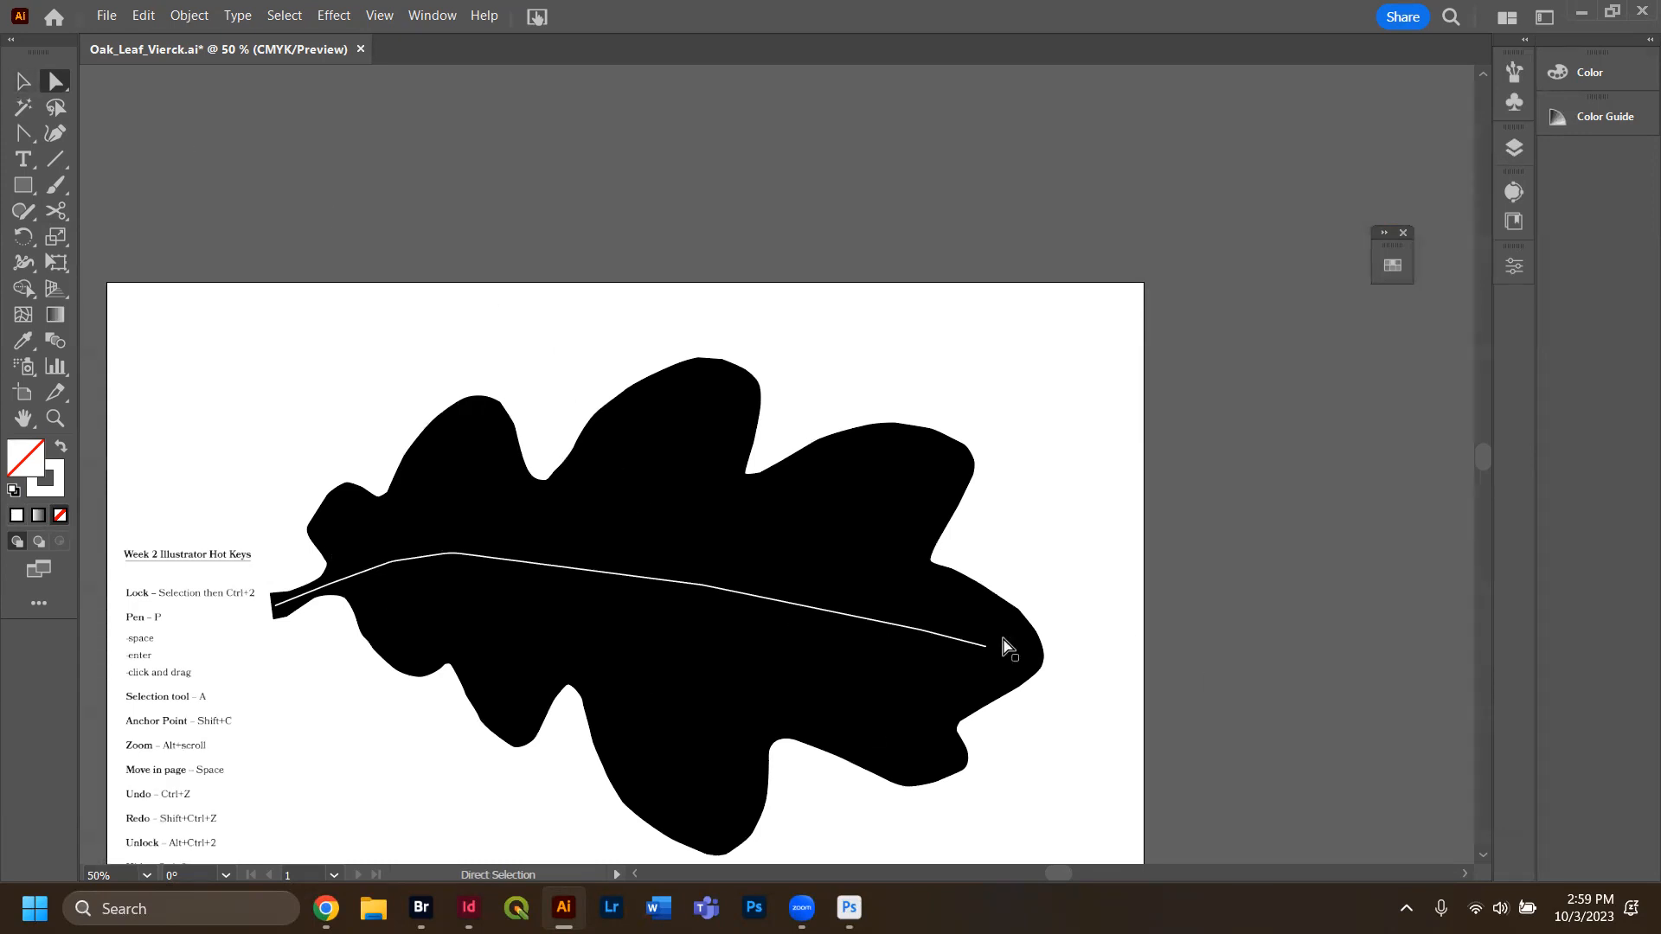
left_click(902, 627)
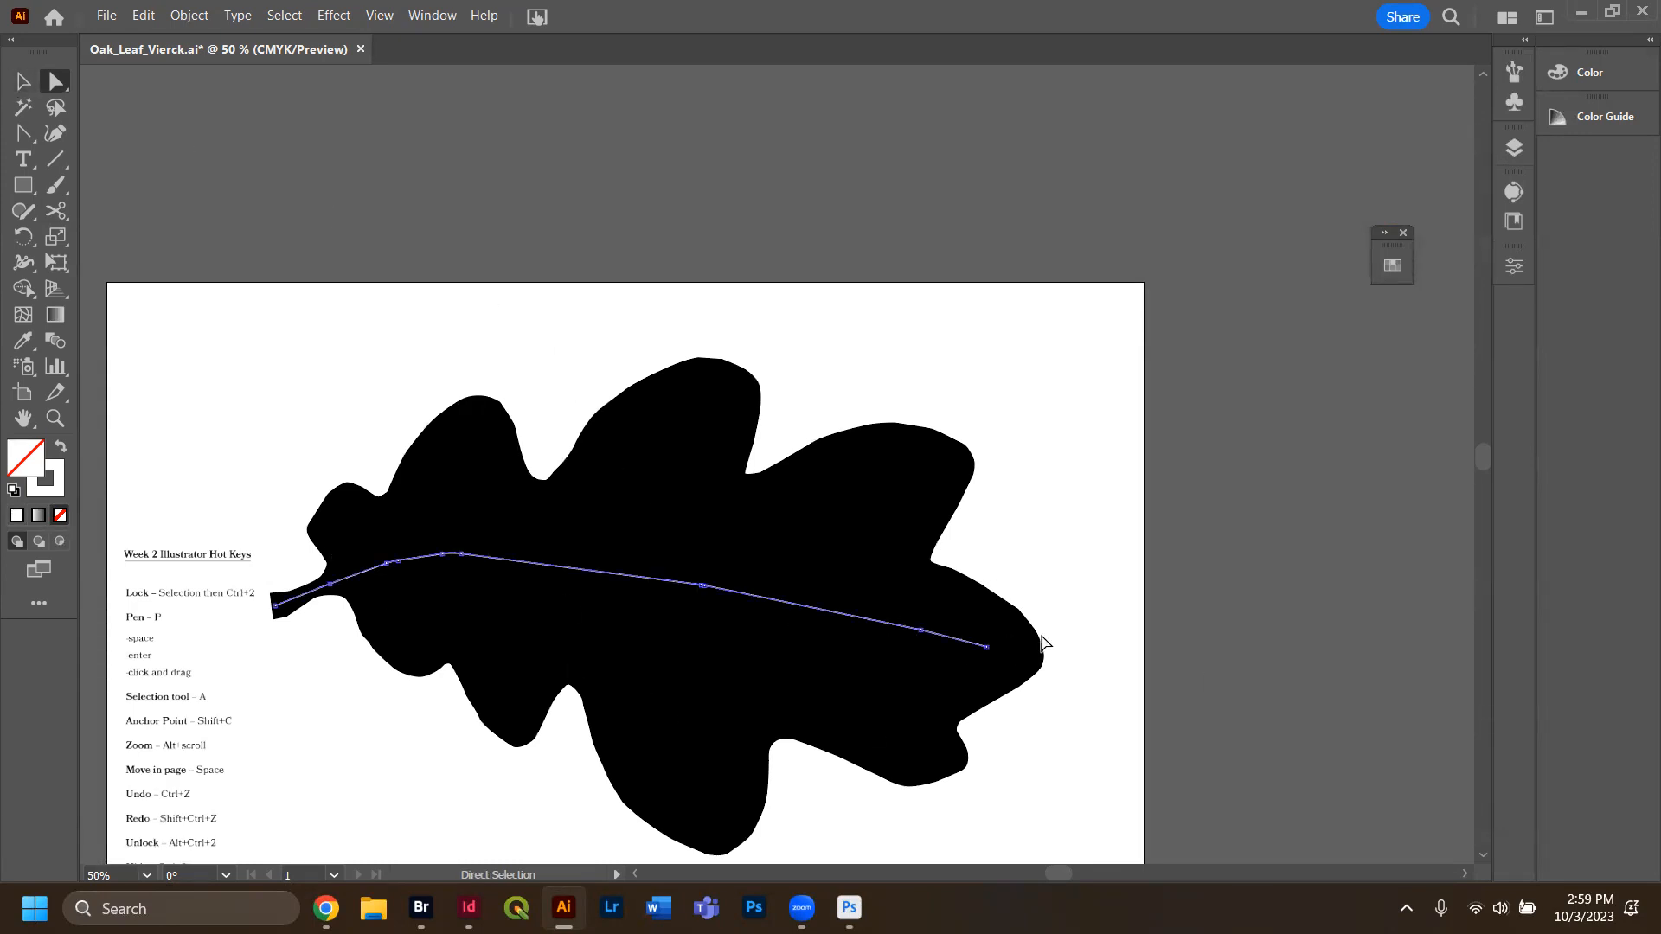
left_click(813, 638)
left_click(789, 605)
left_click(1515, 268)
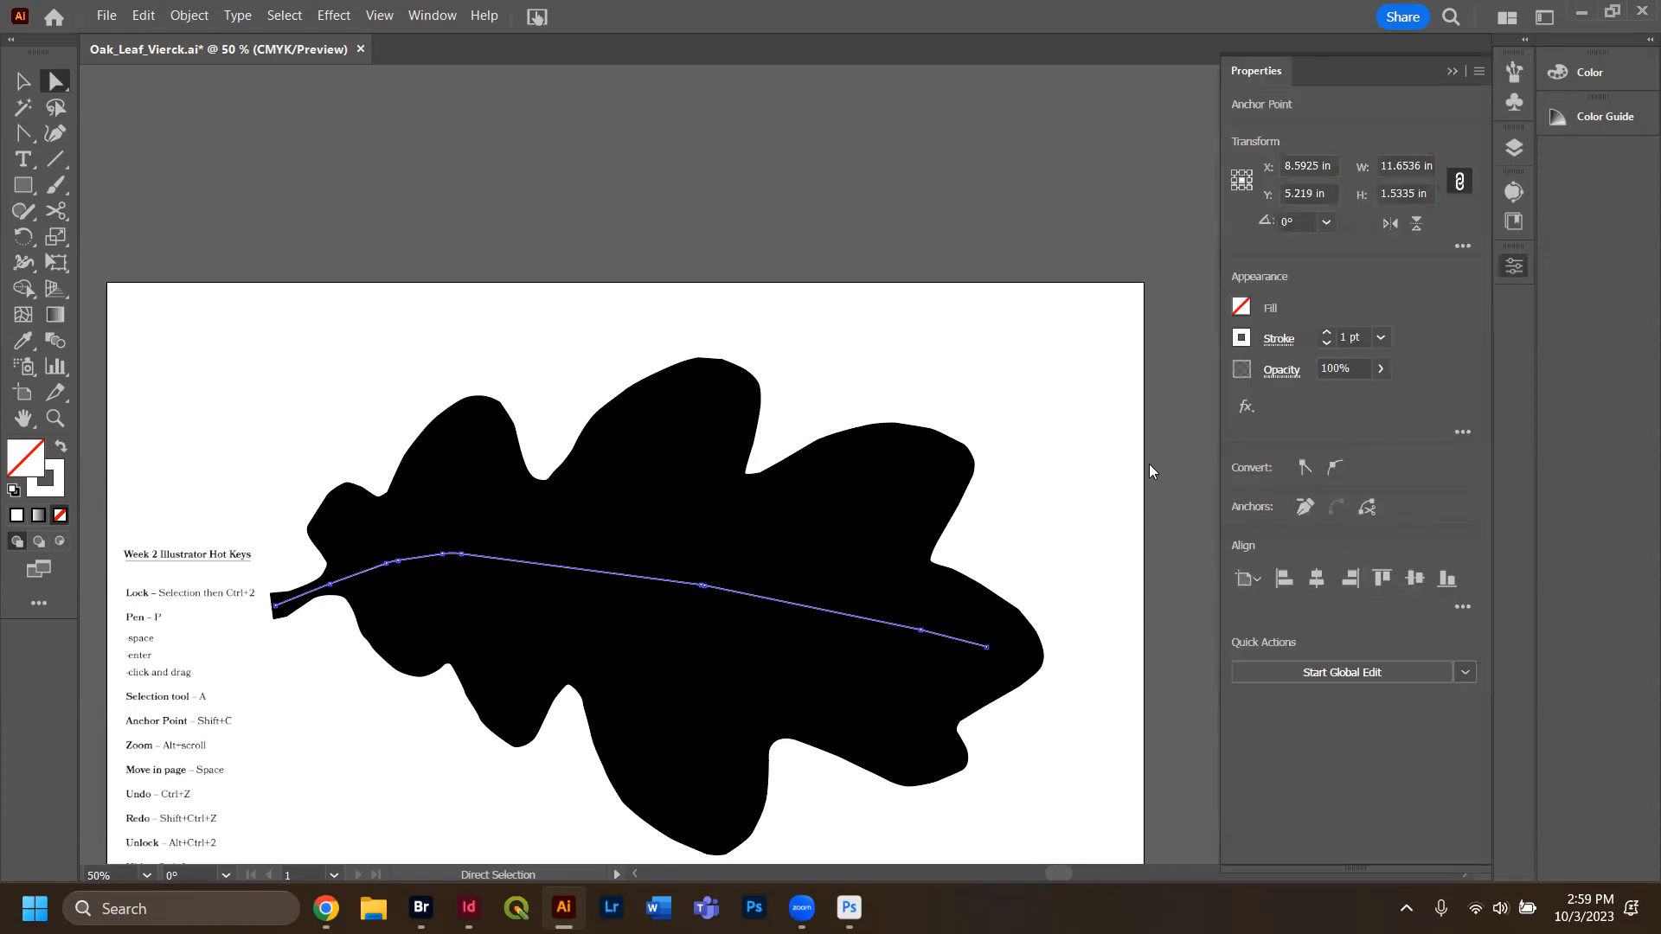
left_click(23, 81)
left_click(799, 618)
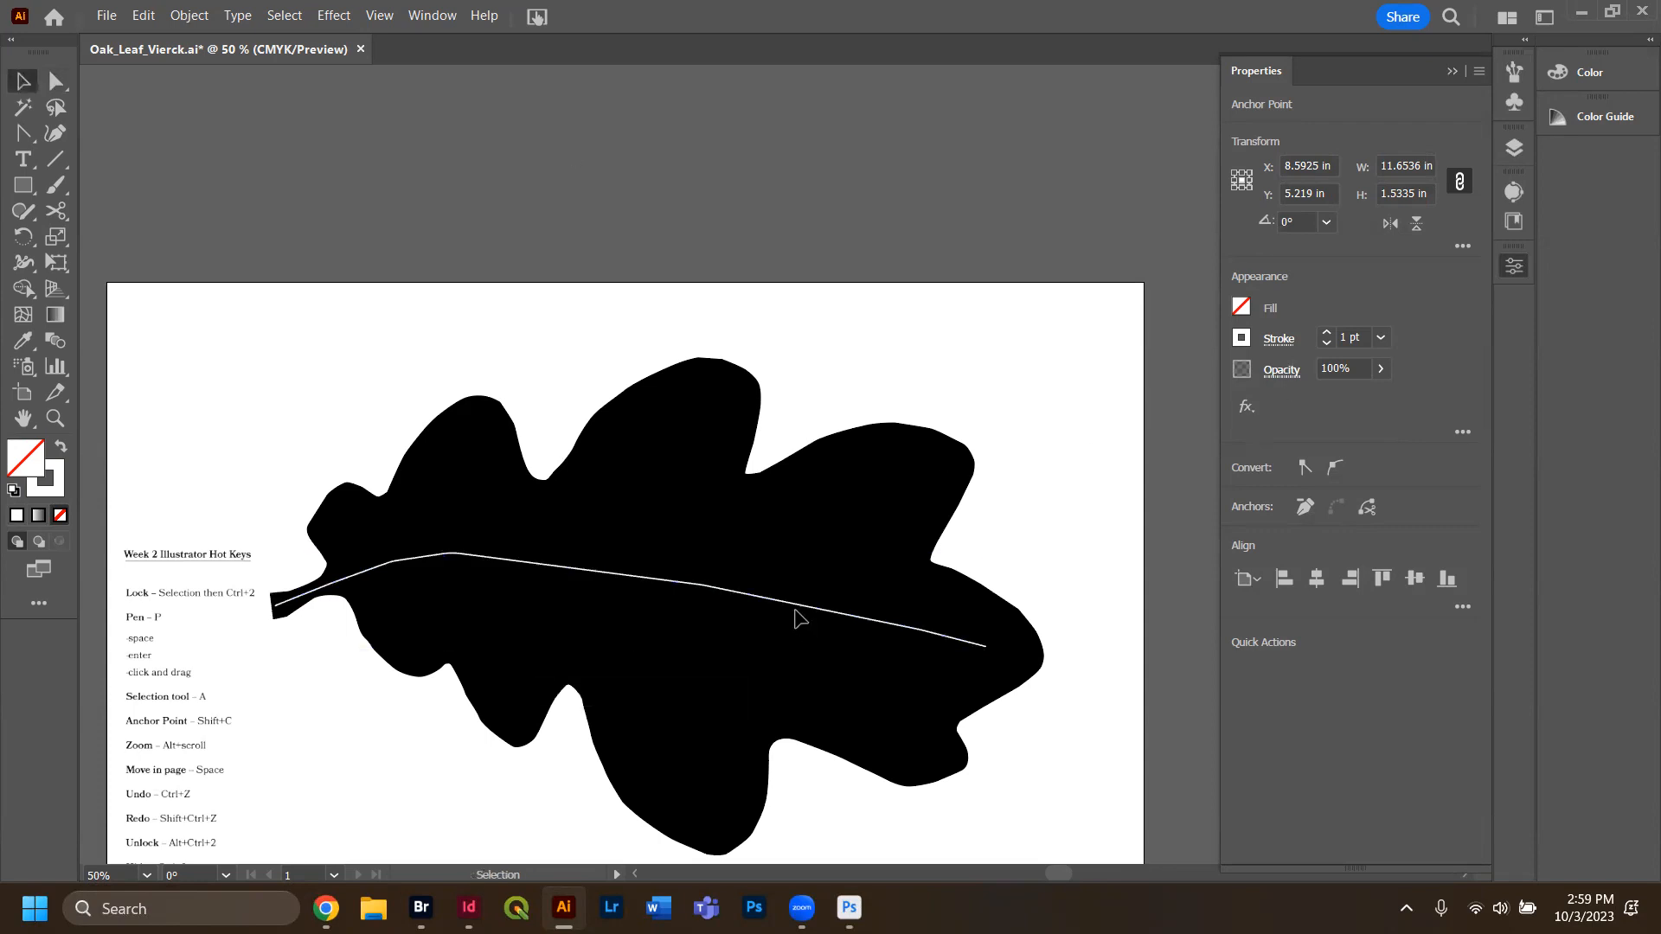
left_click(799, 618)
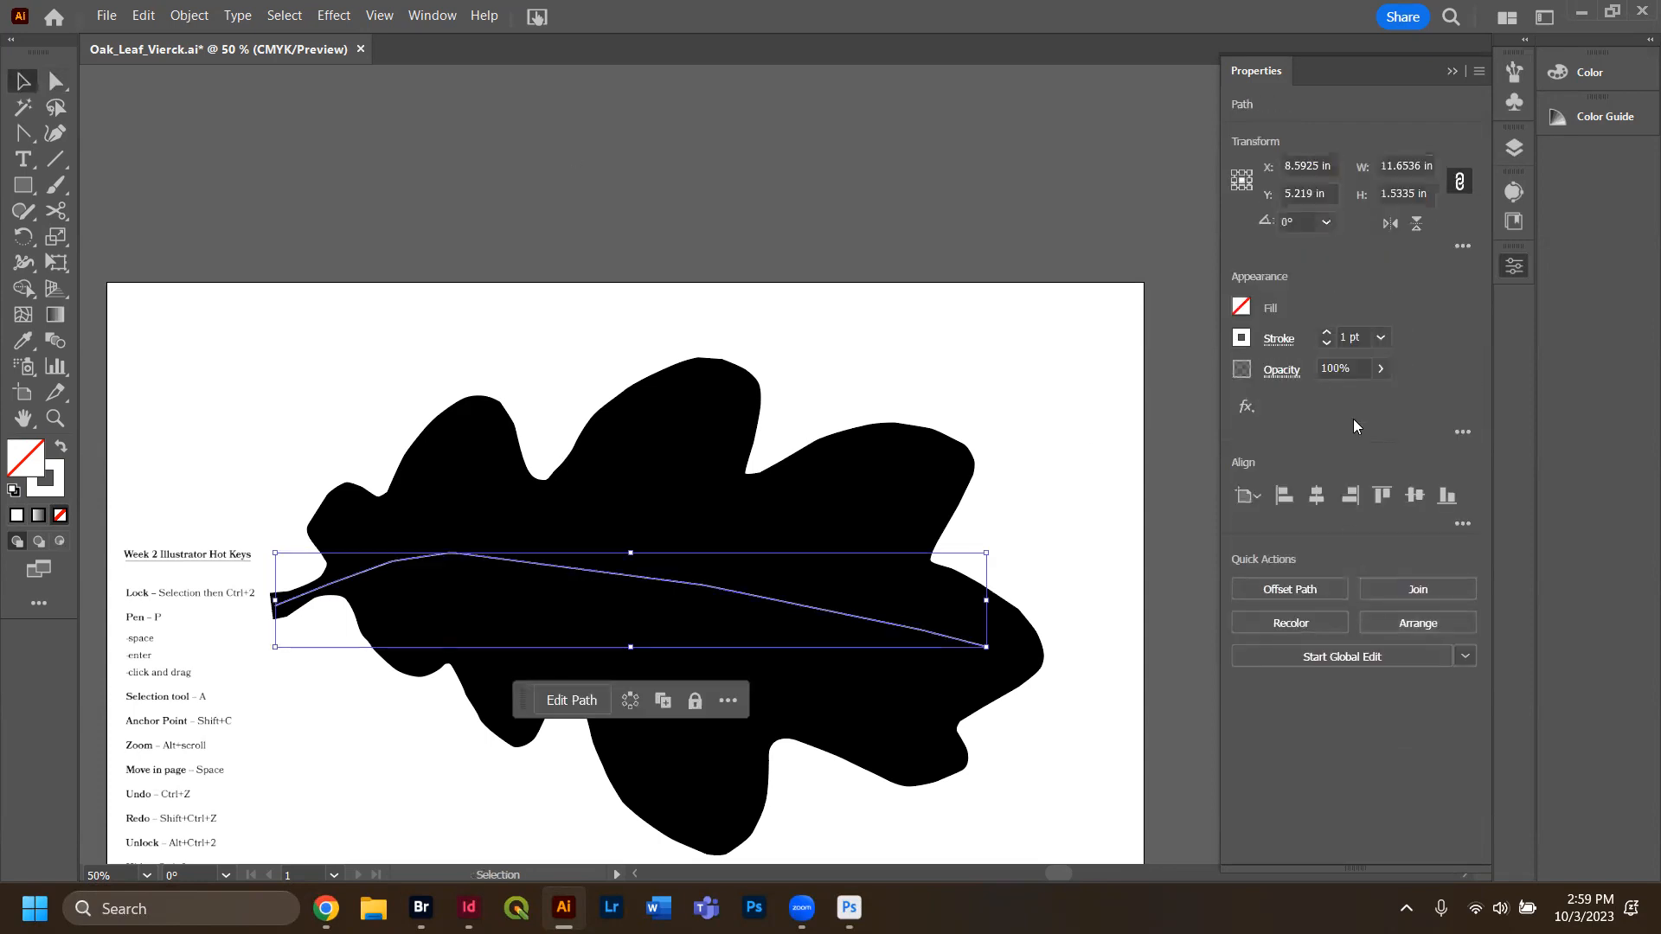
Apply a tapered stroke width profile to the midrib, thick at the stem and narrowing towards the leaf tip, and deselect it.
left_click(1275, 338)
left_click(1271, 340)
left_click(1277, 345)
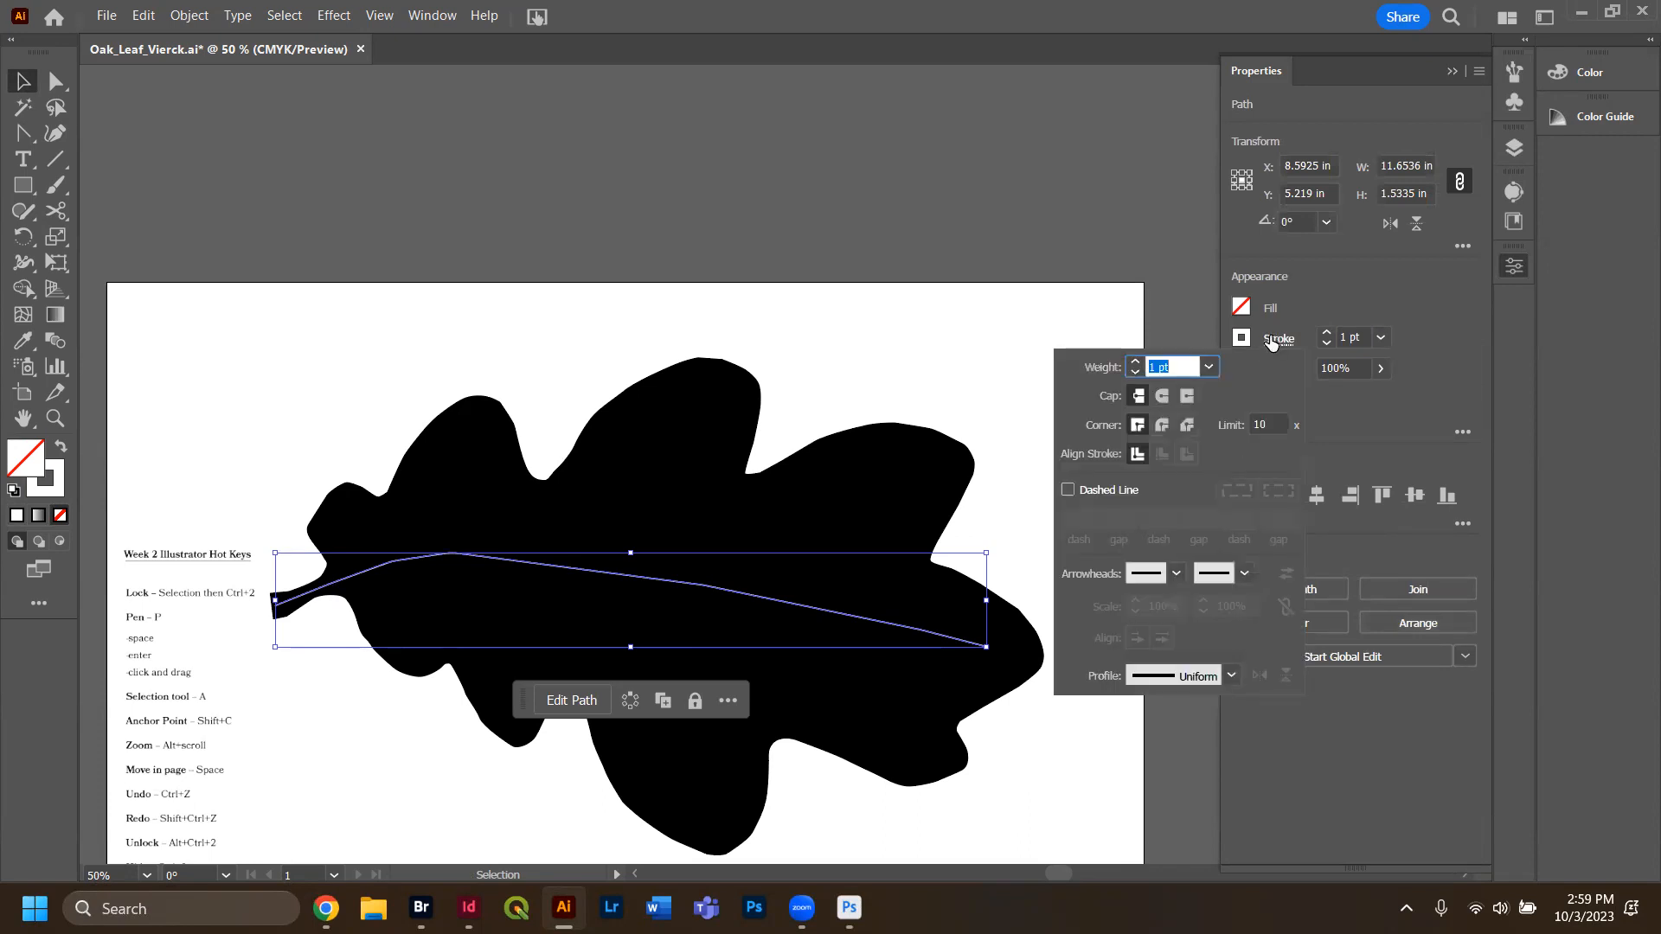
left_click(1094, 679)
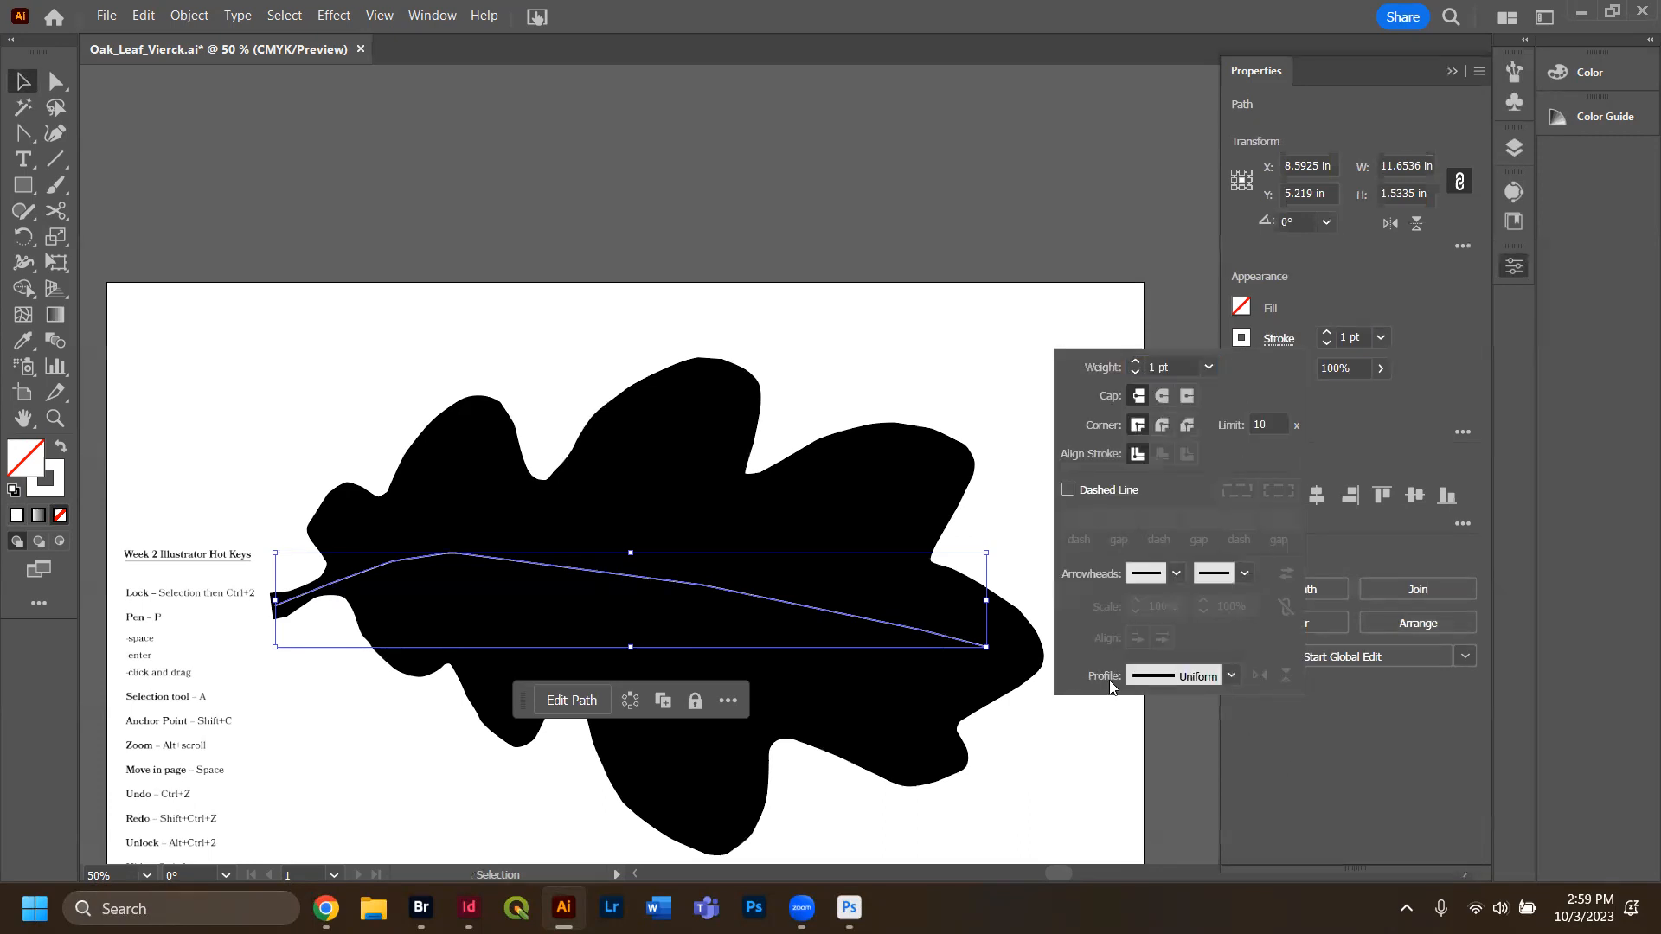
left_click(1229, 677)
left_click(1157, 556)
left_click(1342, 414)
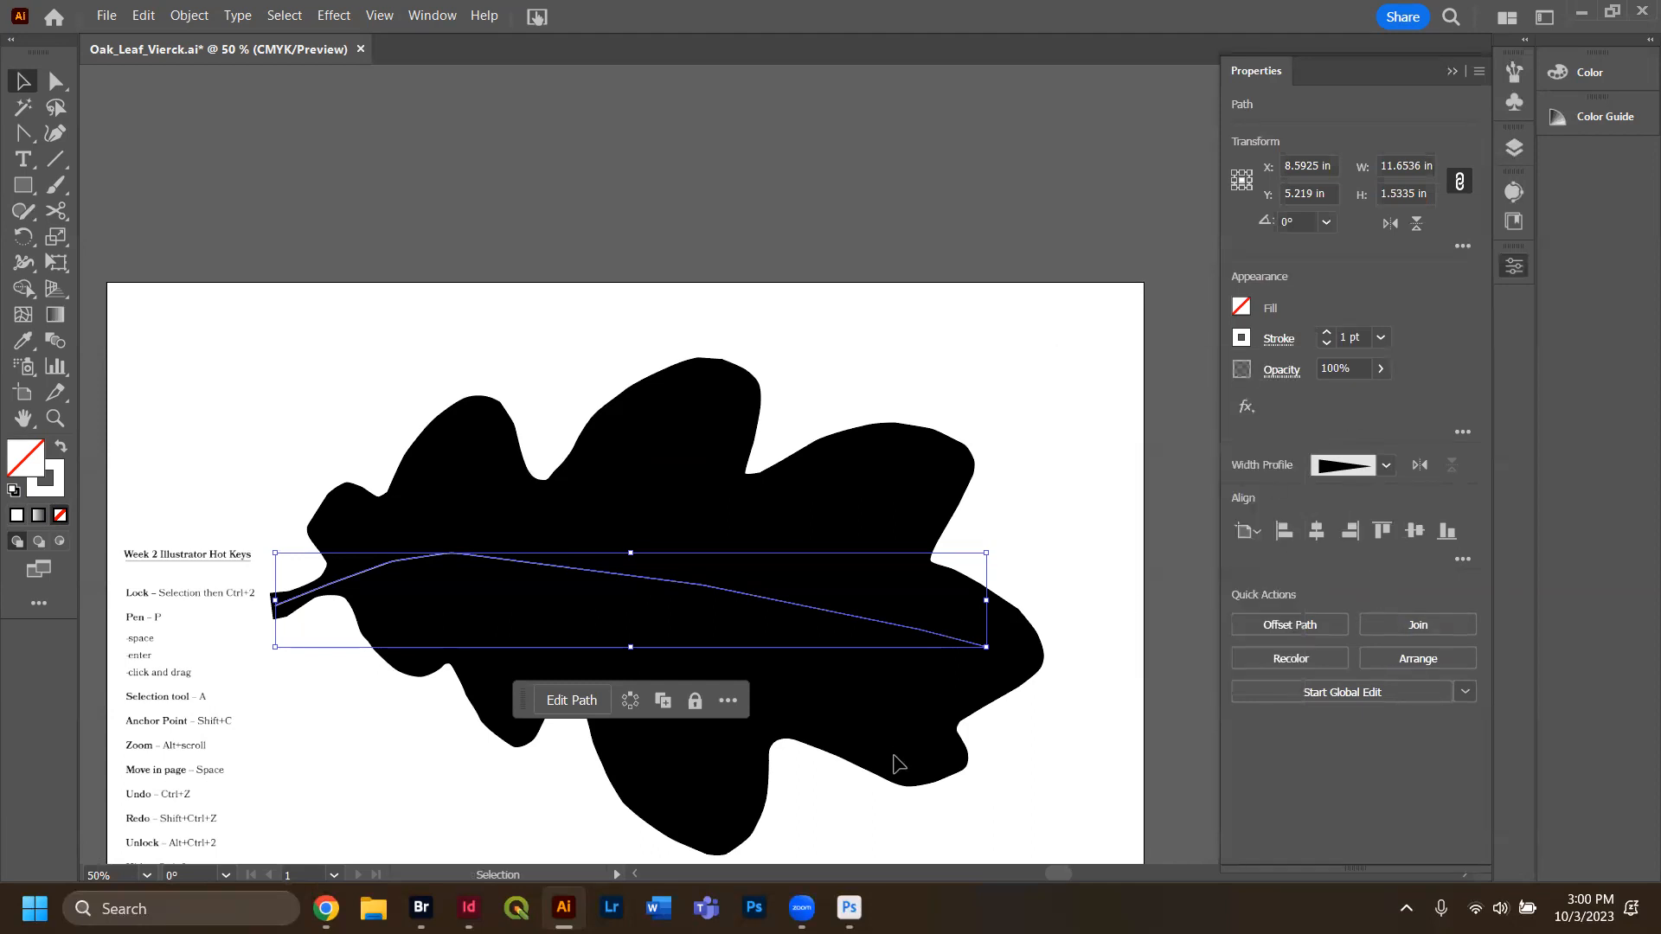
left_click(1049, 746)
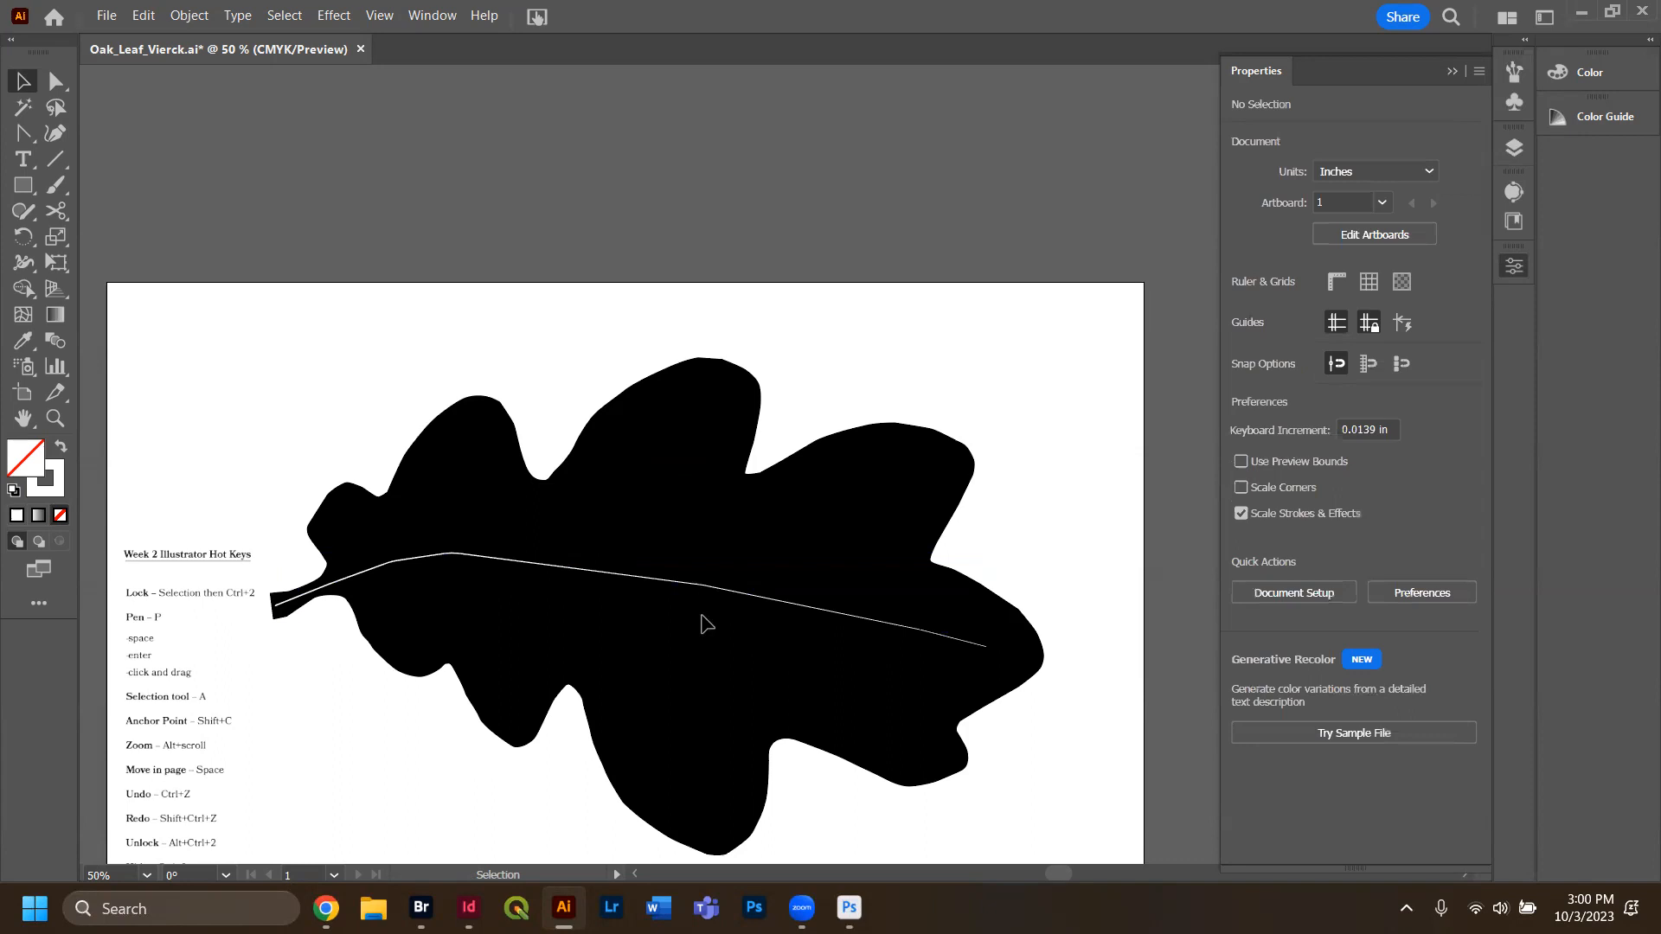
Select the tapered midrib path near the stem and try to activate the Width tool.
scroll(385, 627, "up", 2, "alt")
scroll(374, 622, "up", 2, "alt")
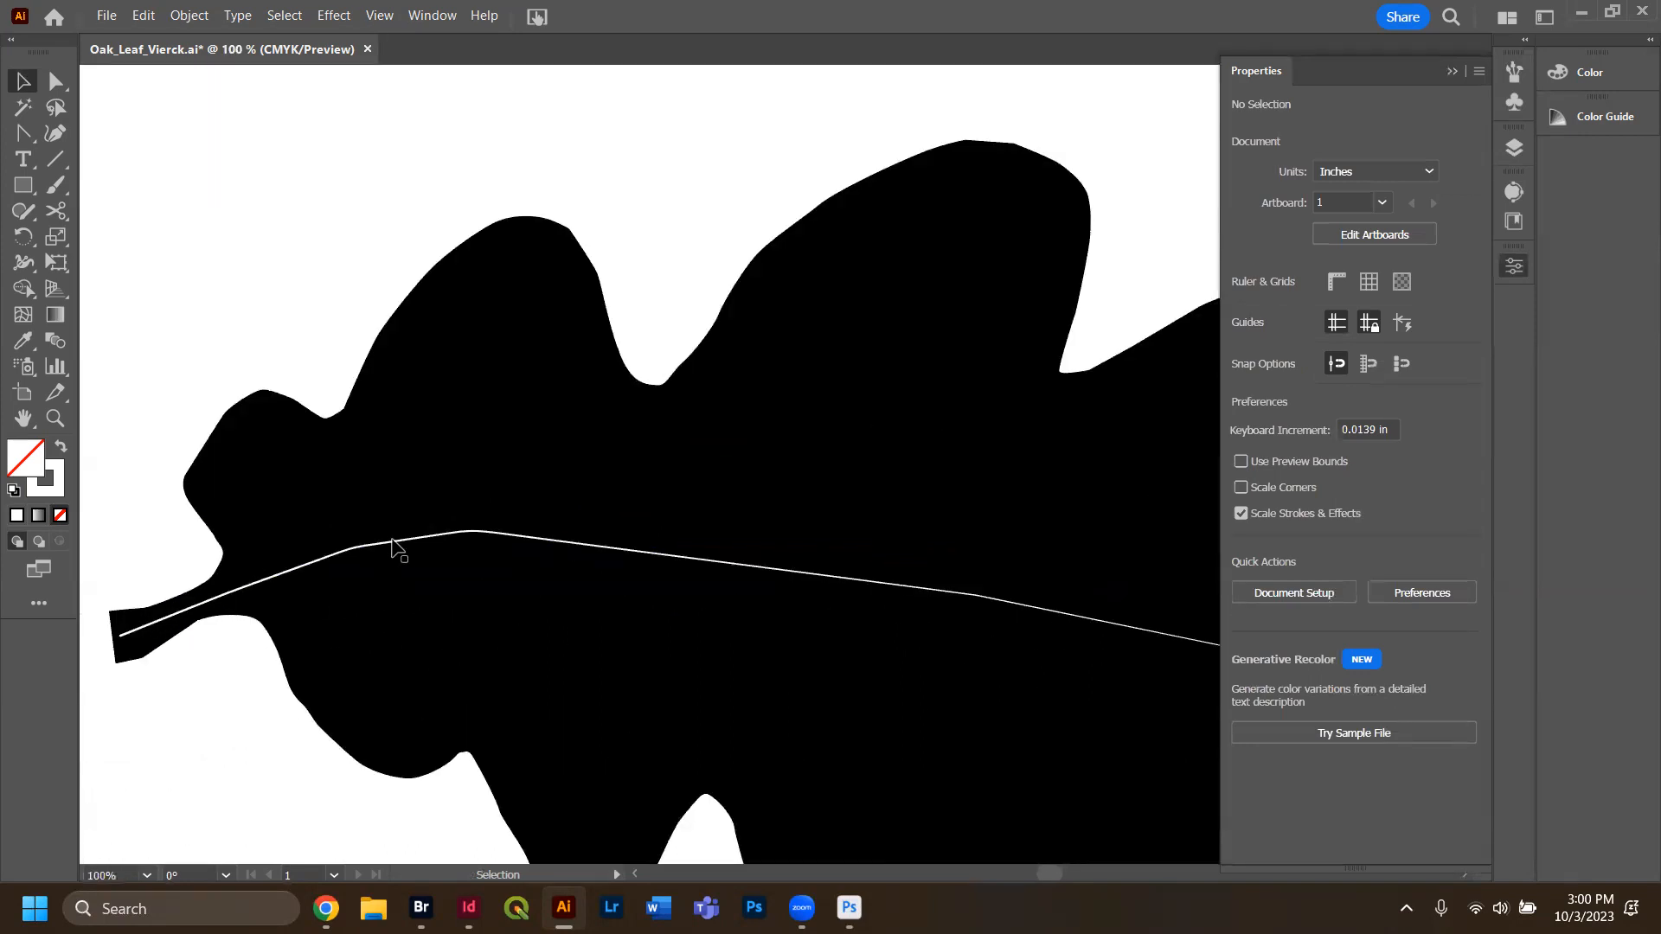
left_click(393, 548)
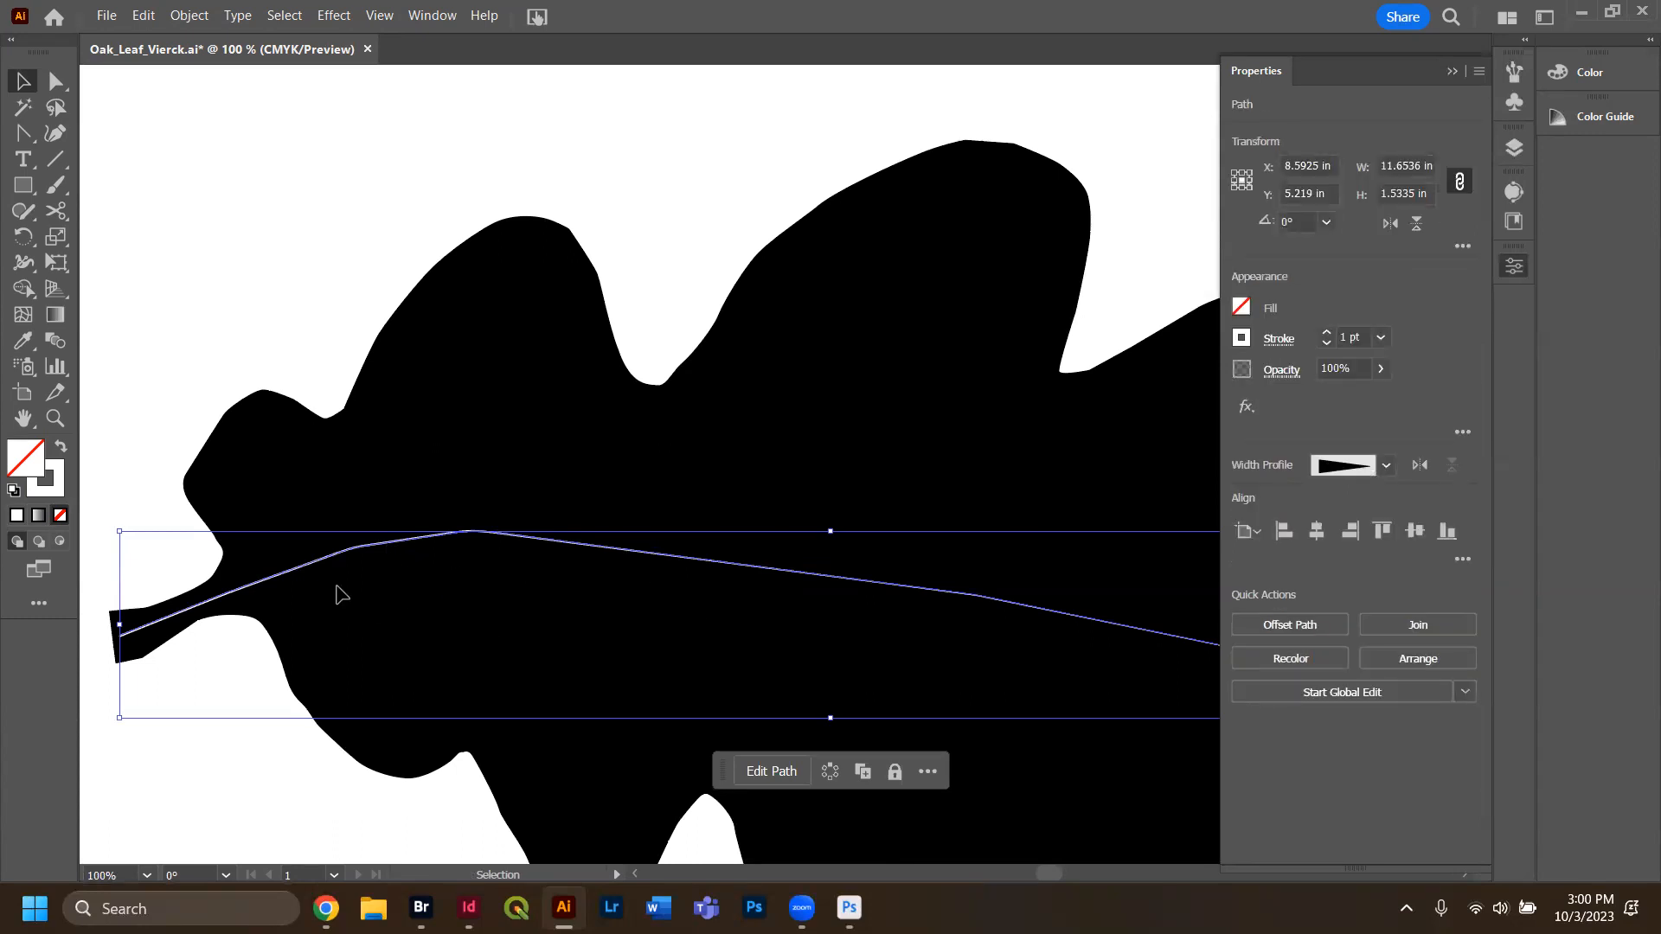
scroll(372, 606, "down", 2)
key("w")
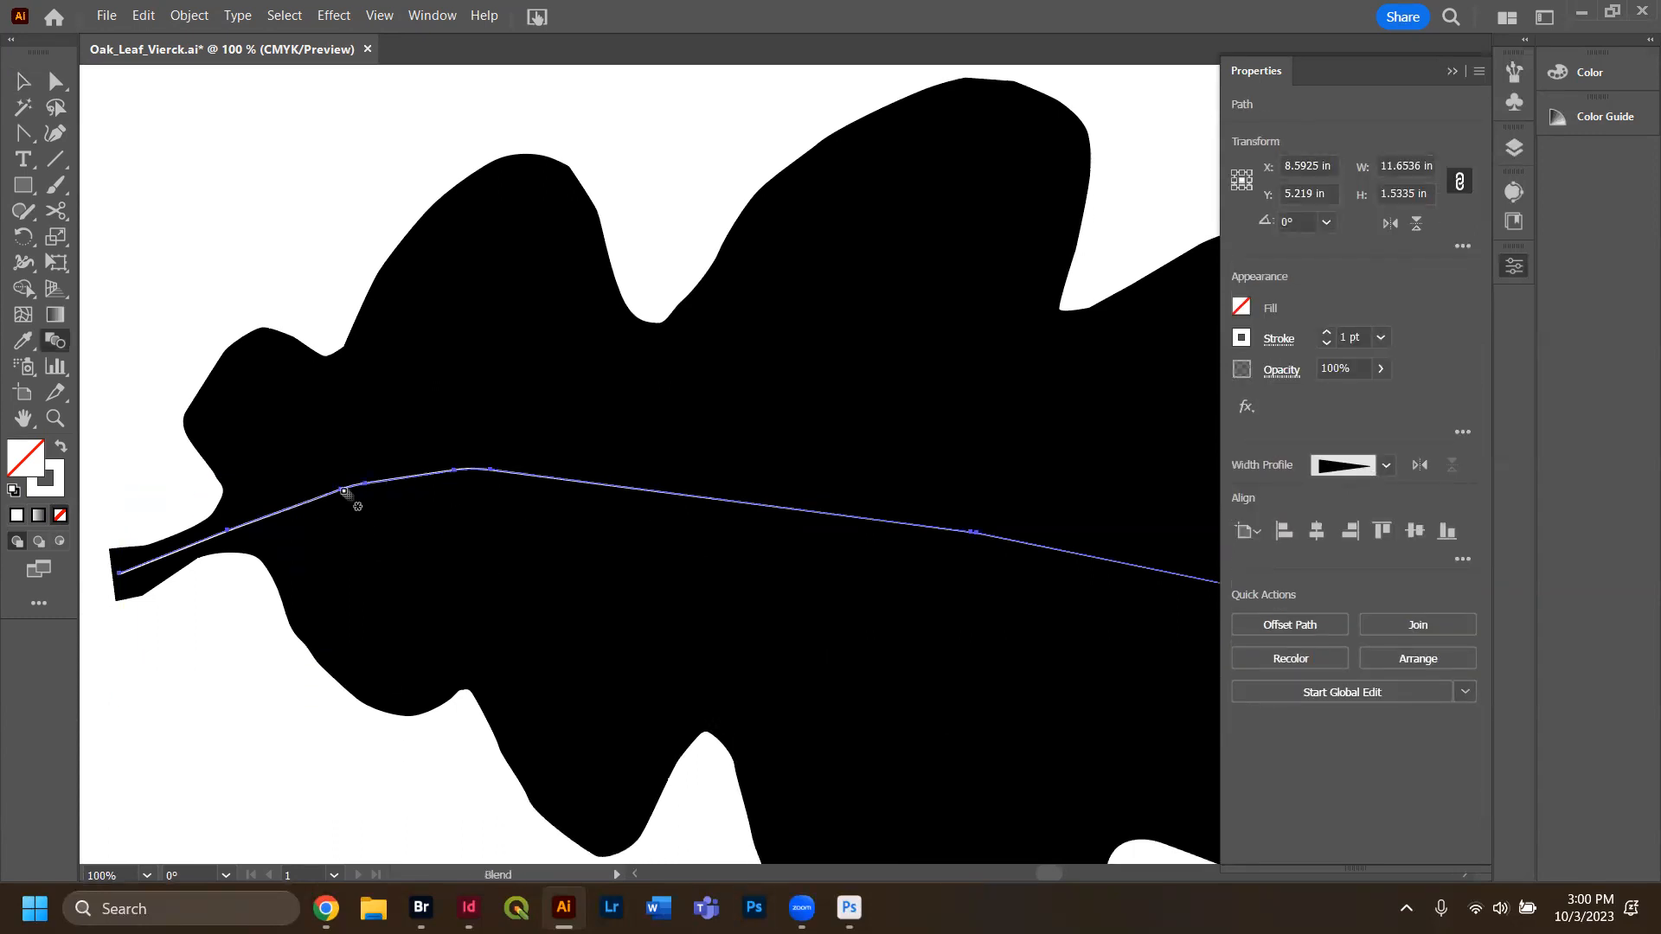
key("v")
key("ctrl+w")
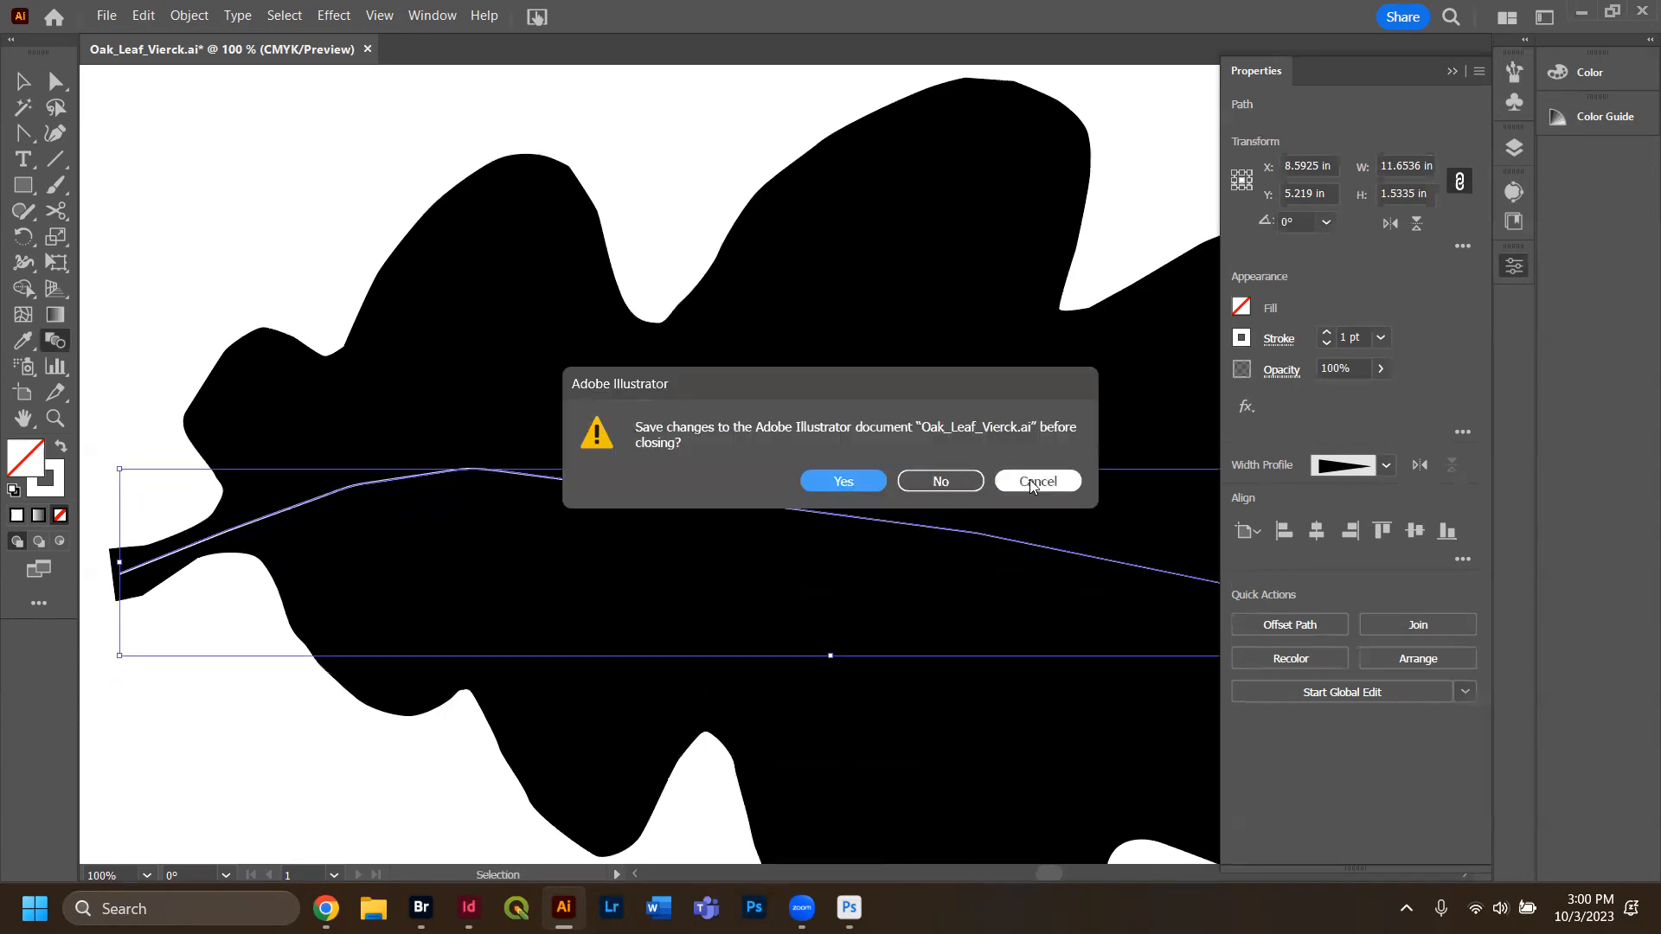
left_click(1031, 485)
Check the Week 2 Illustrator Hot Keys list for the Width tool entry and return to the midrib.
left_click_drag(1050, 873, 1027, 875)
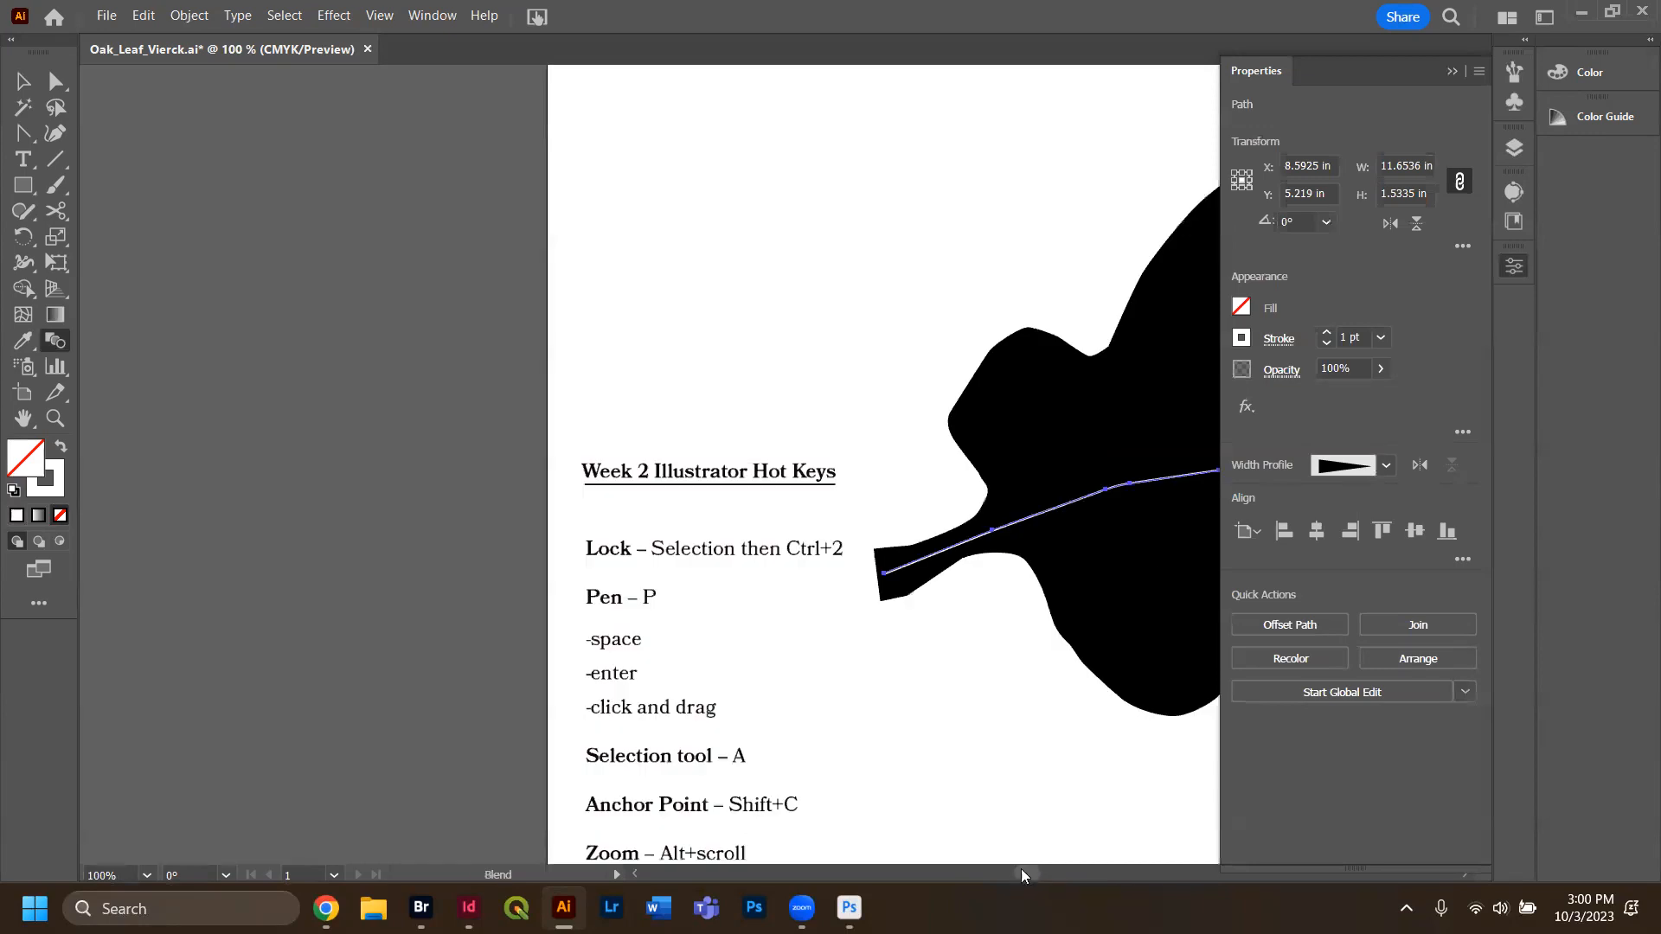
scroll(923, 790, "down", 2)
scroll(929, 792, "down", 5)
scroll(922, 786, "up", 5)
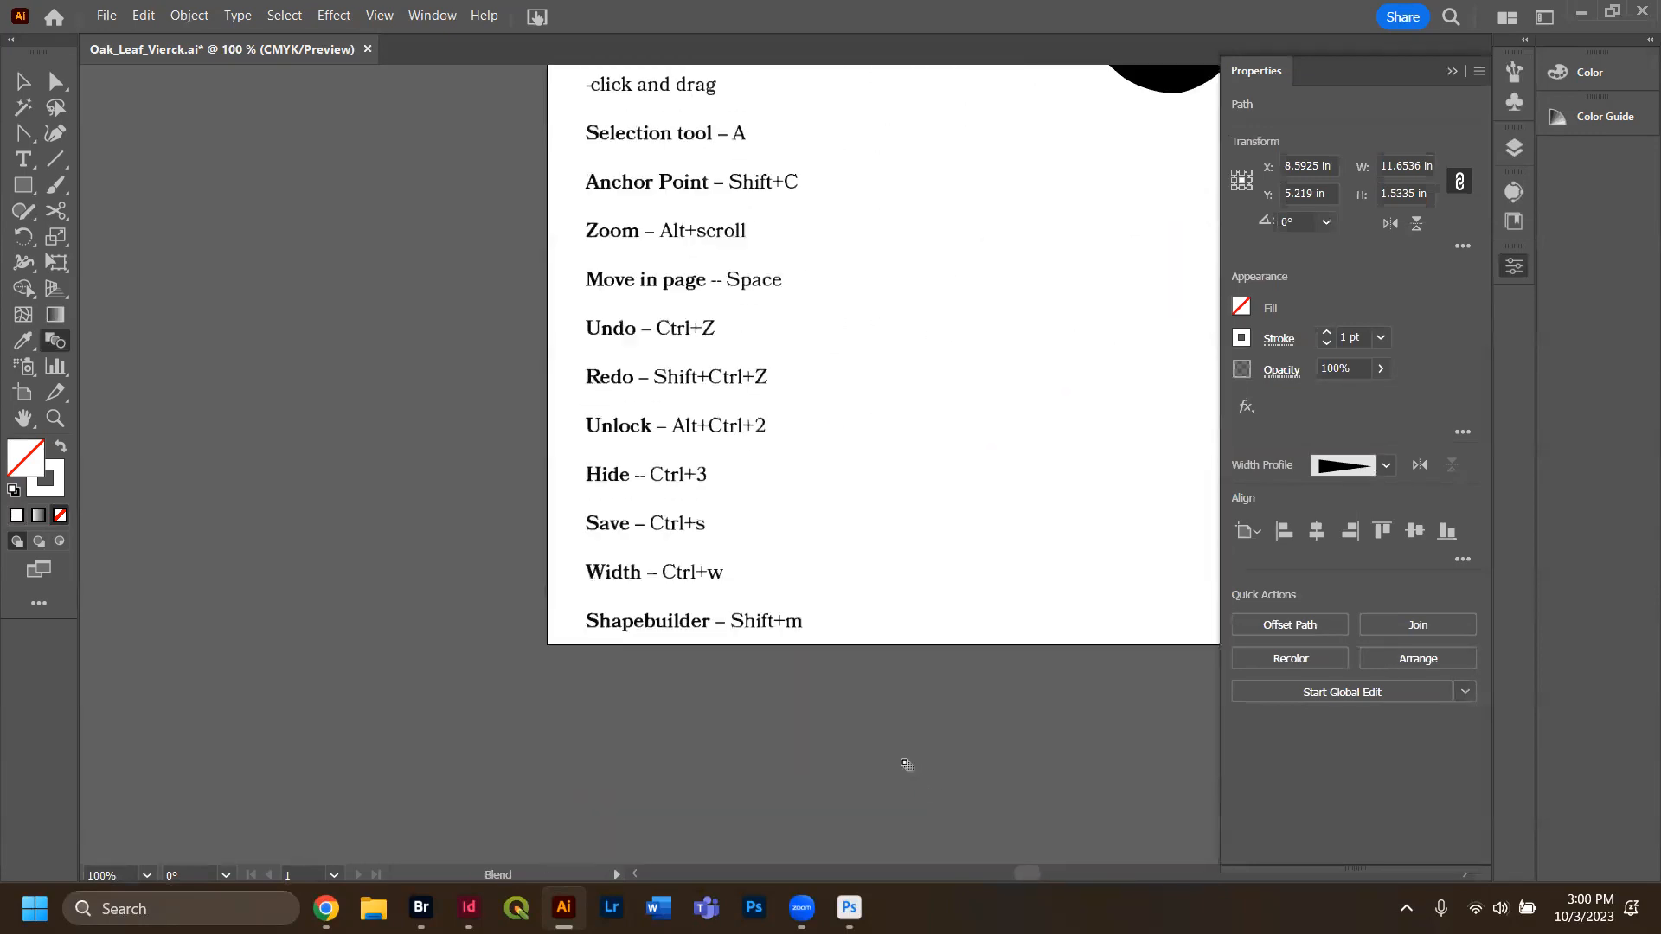
scroll(895, 772, "down", 3)
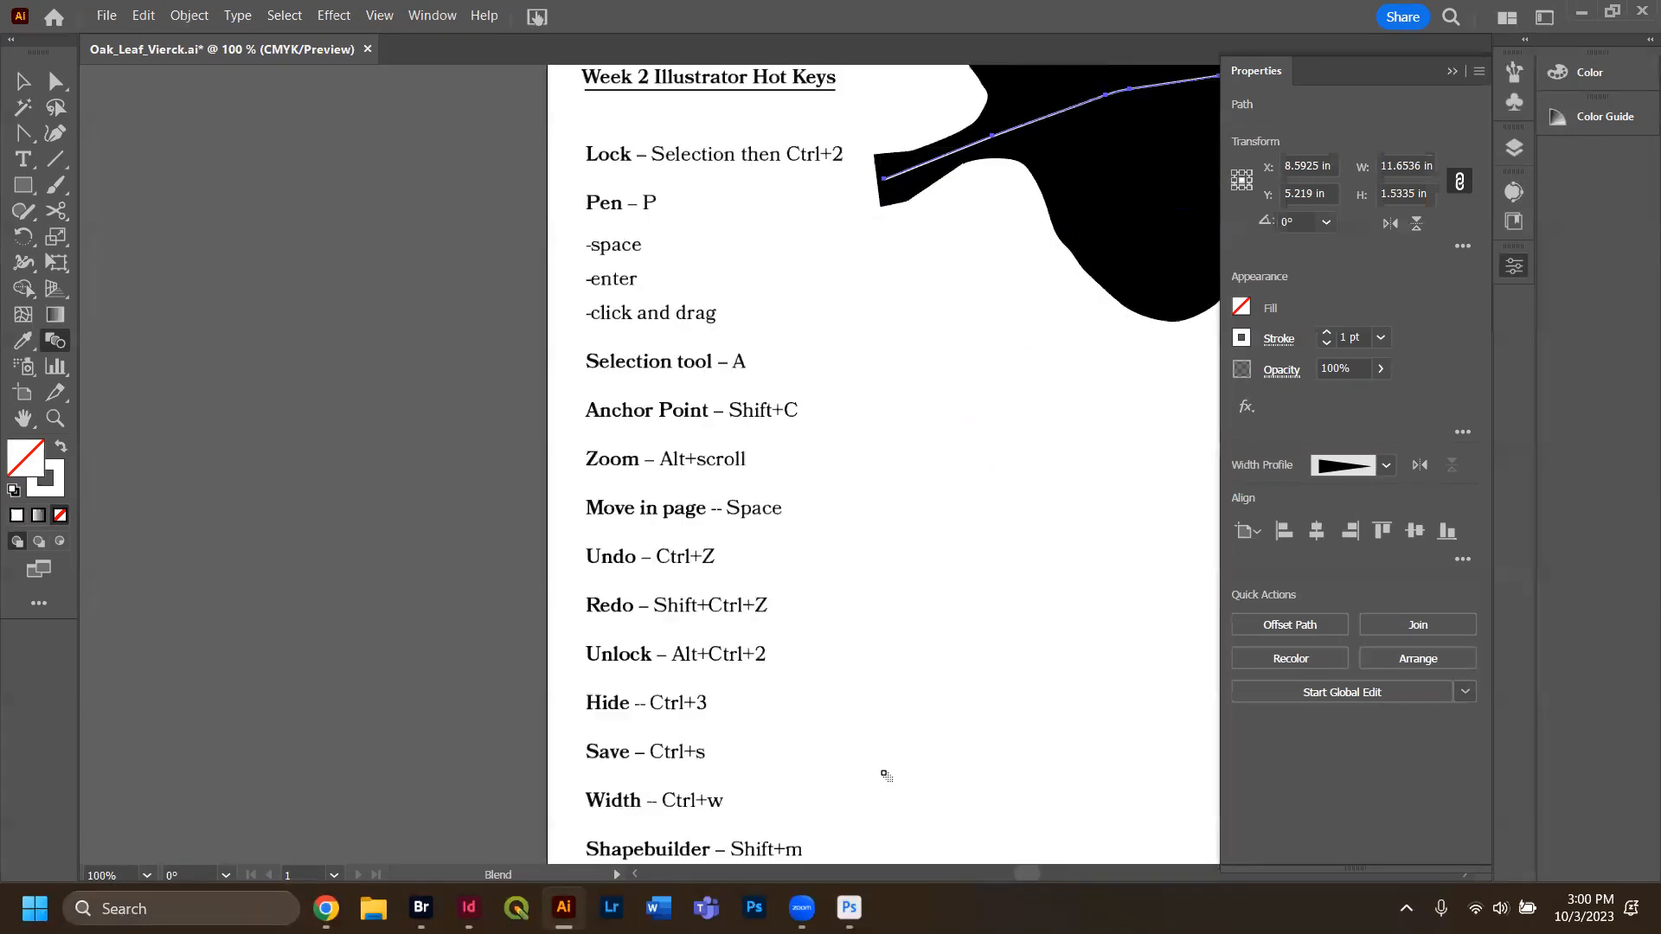
scroll(895, 772, "up", 4)
left_click_drag(1036, 873, 1054, 877)
Retry activating the Width tool on the midrib, first with the path selected and again with Direct Selection active.
left_click(528, 289)
key("ctrl+w")
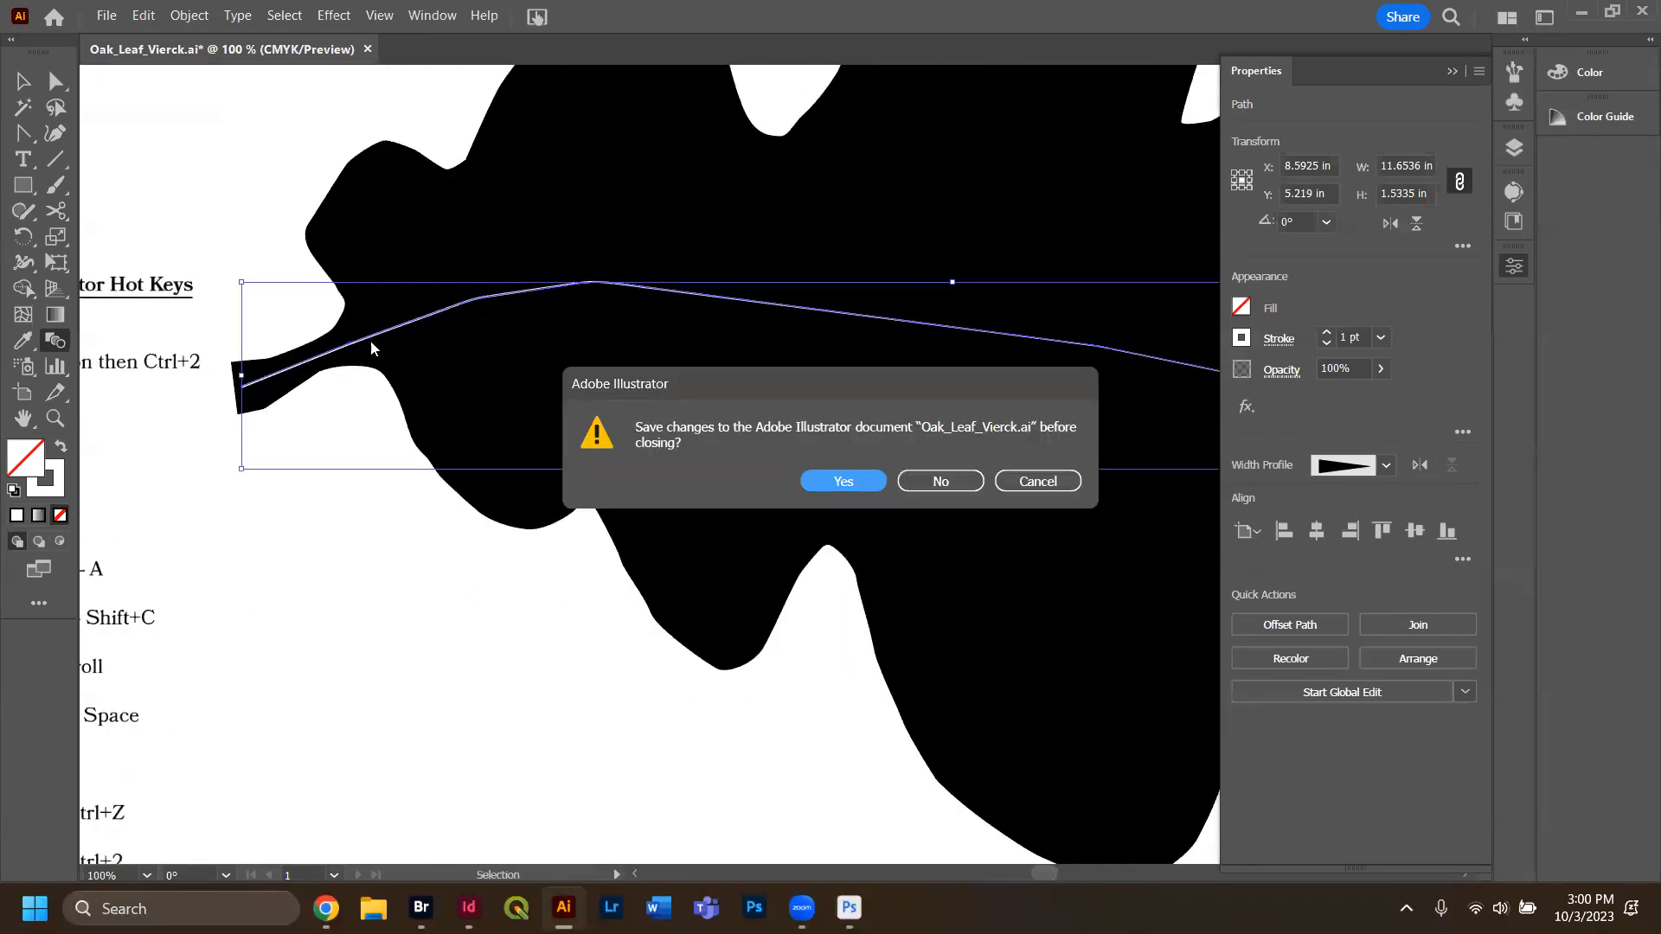
left_click(1040, 480)
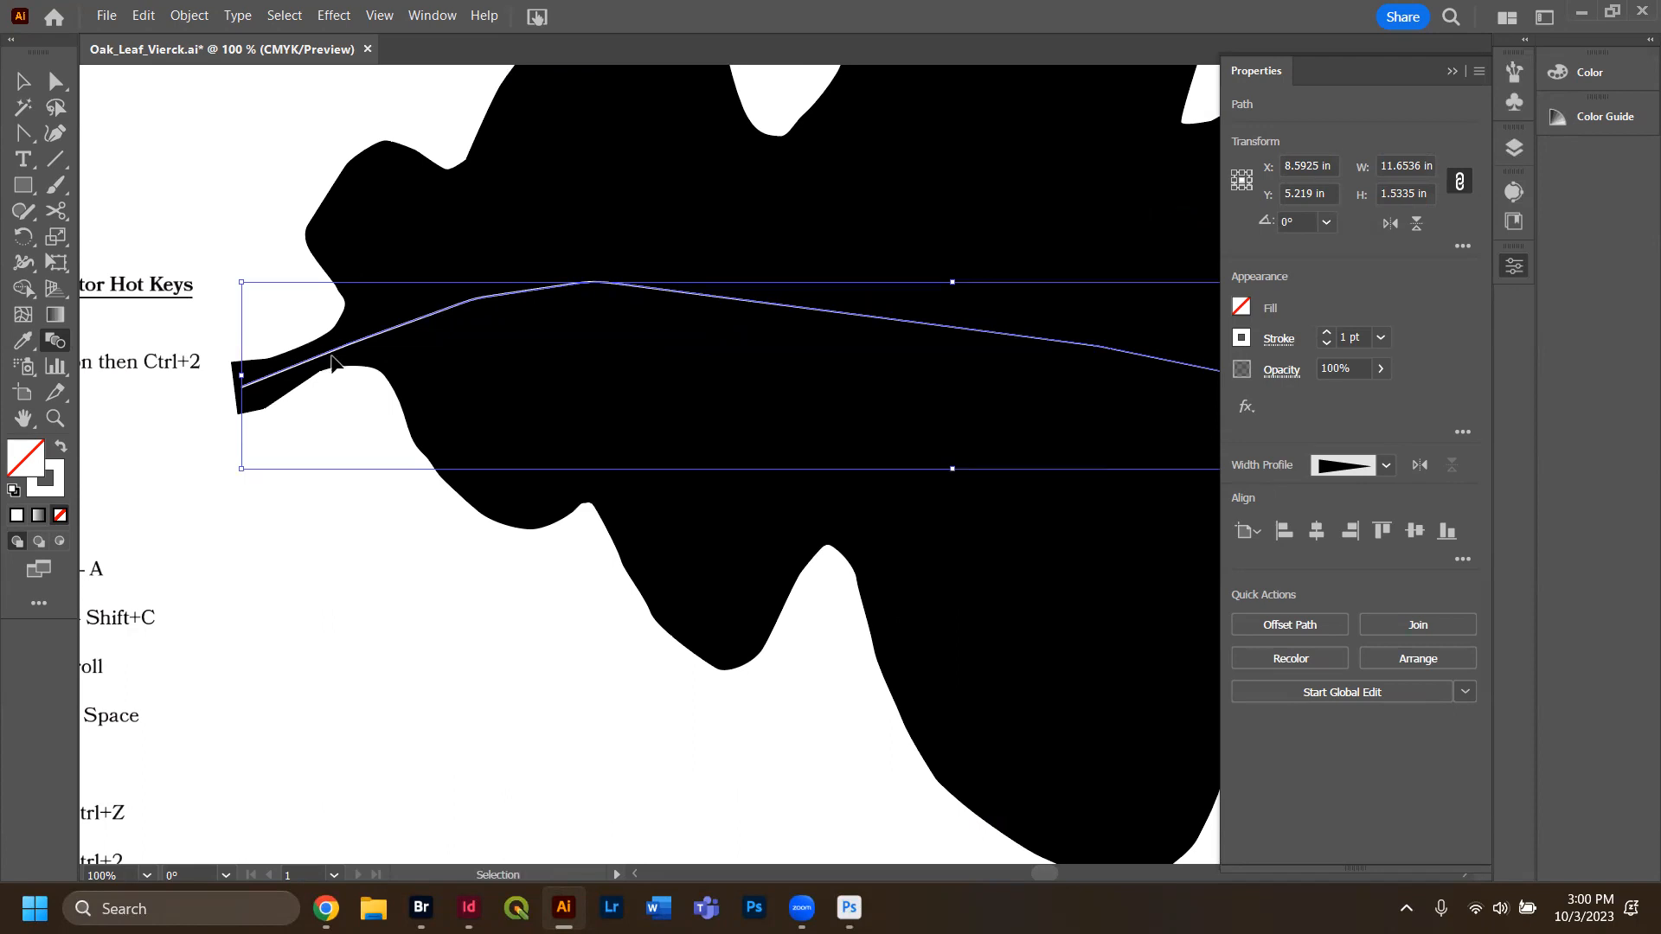
left_click(55, 81)
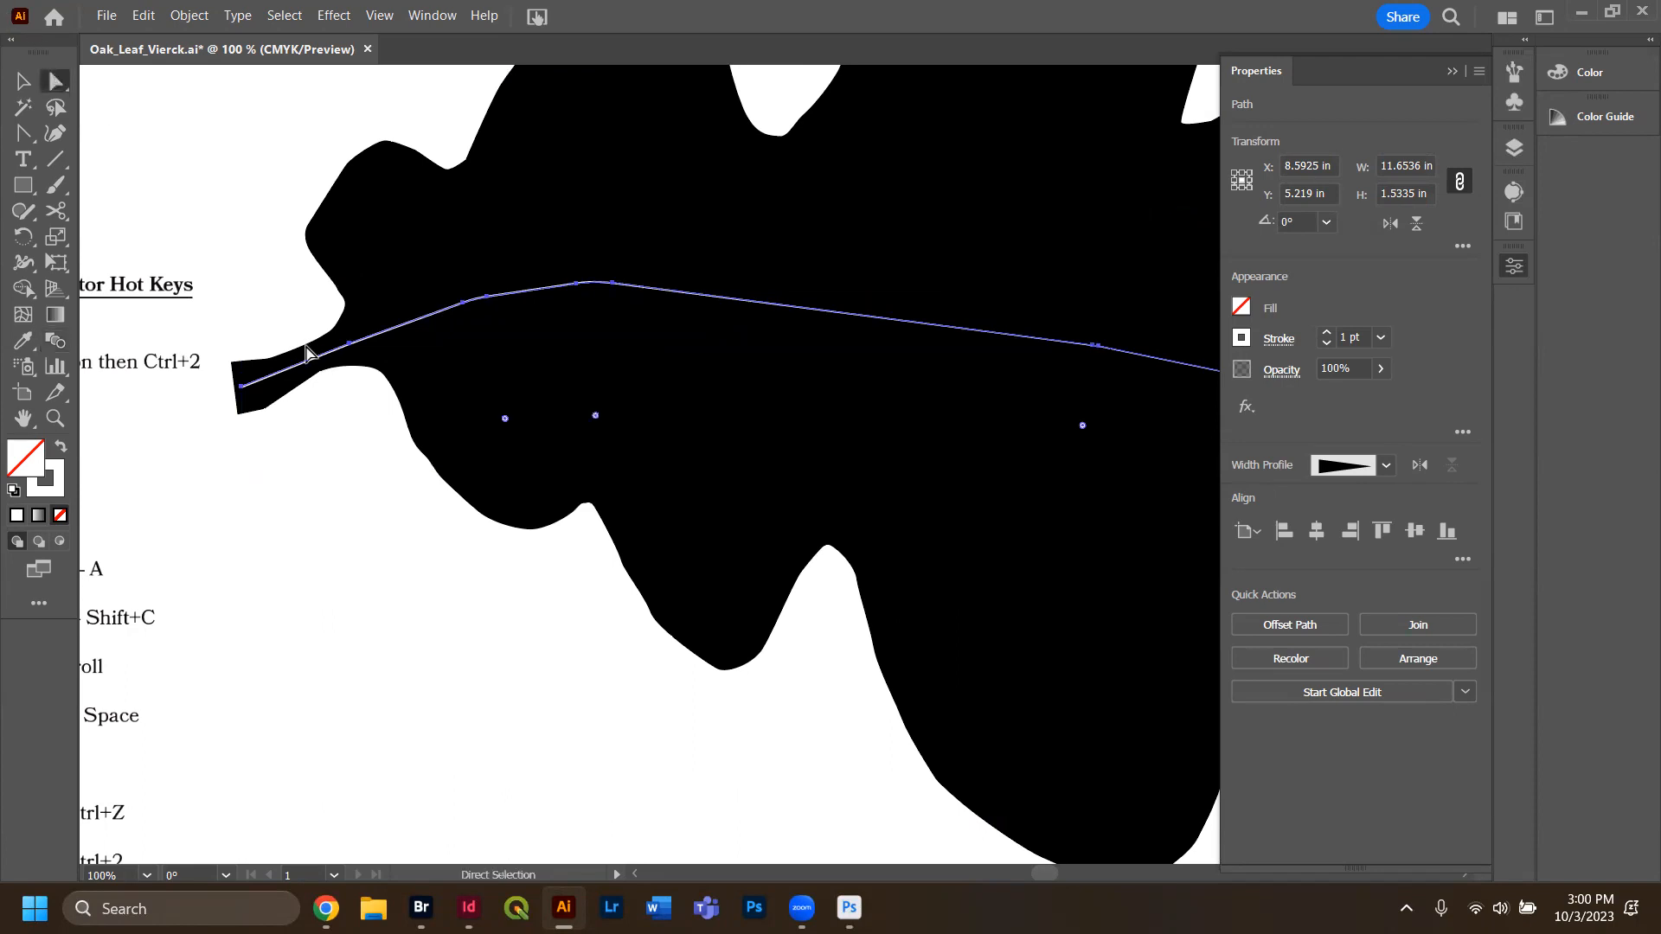
key("ctrl+w")
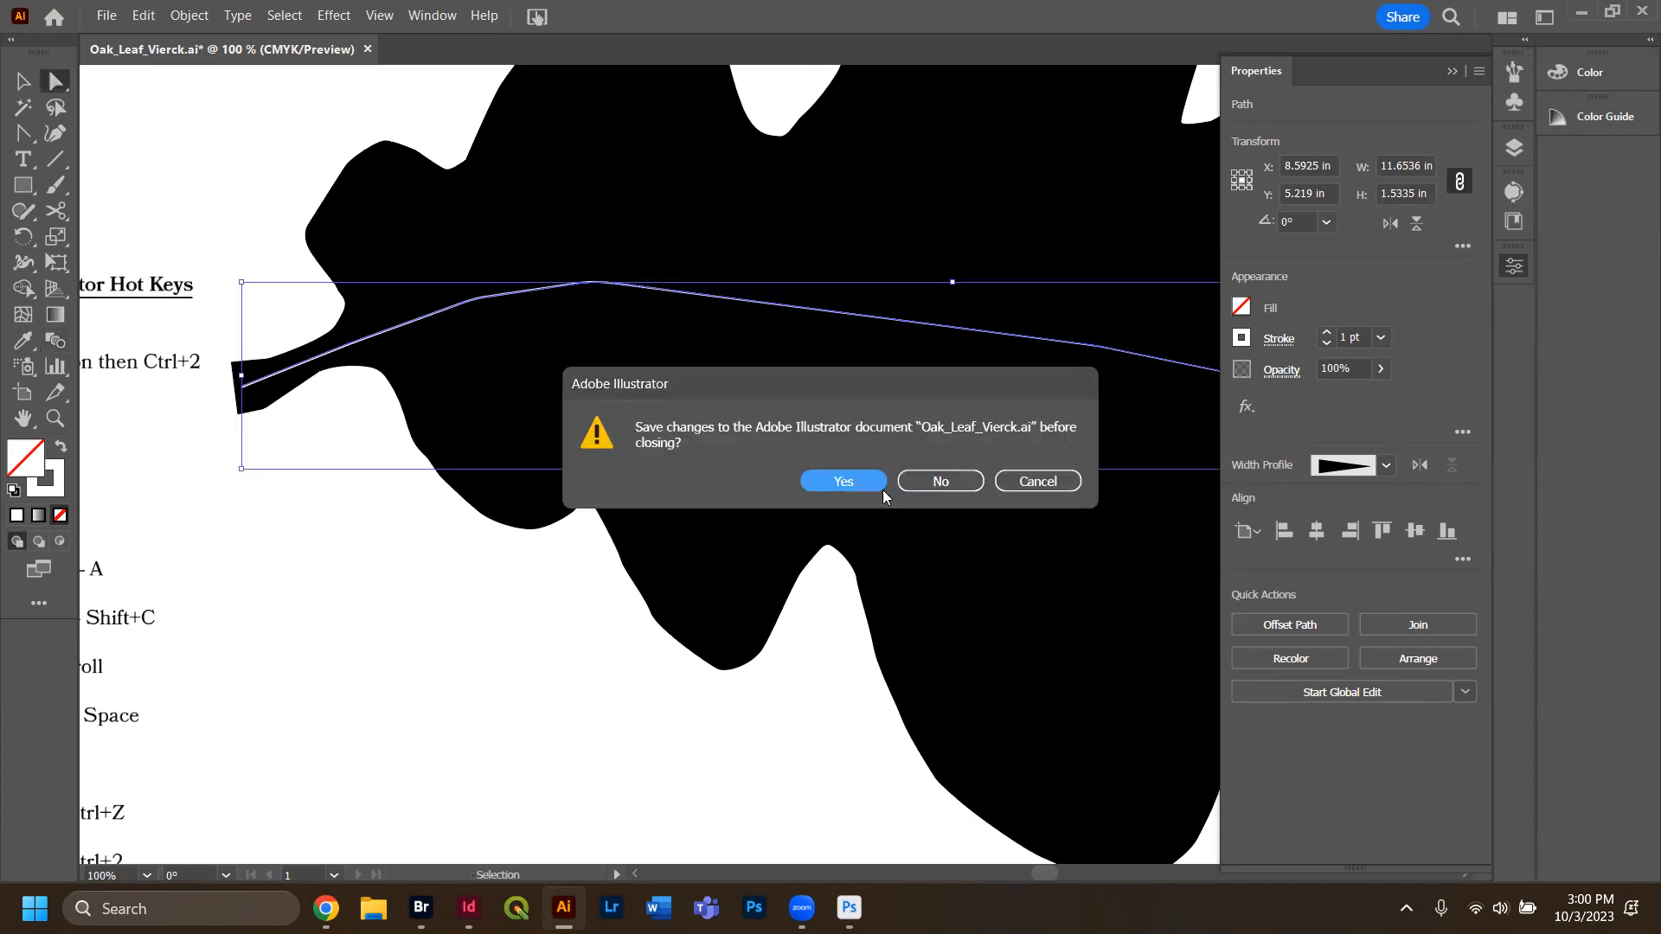
left_click(1029, 481)
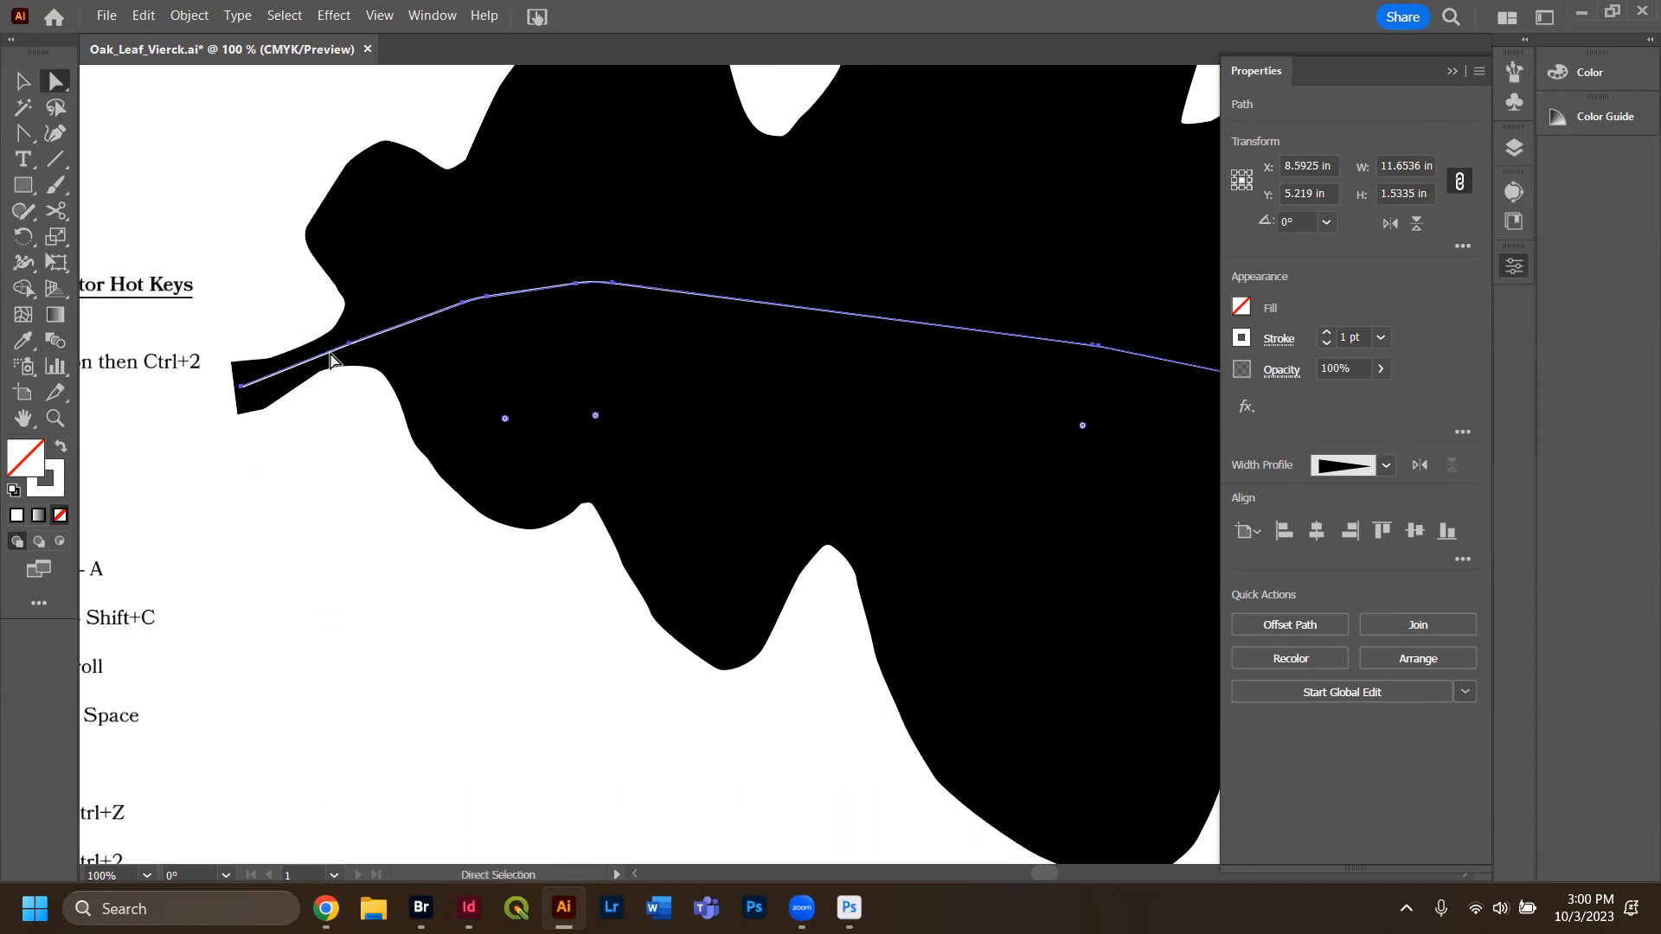
Widen the midrib stroke near the stem to about 19.04 pt with the Width tool, and switch to the Blend tool.
key("shift+w")
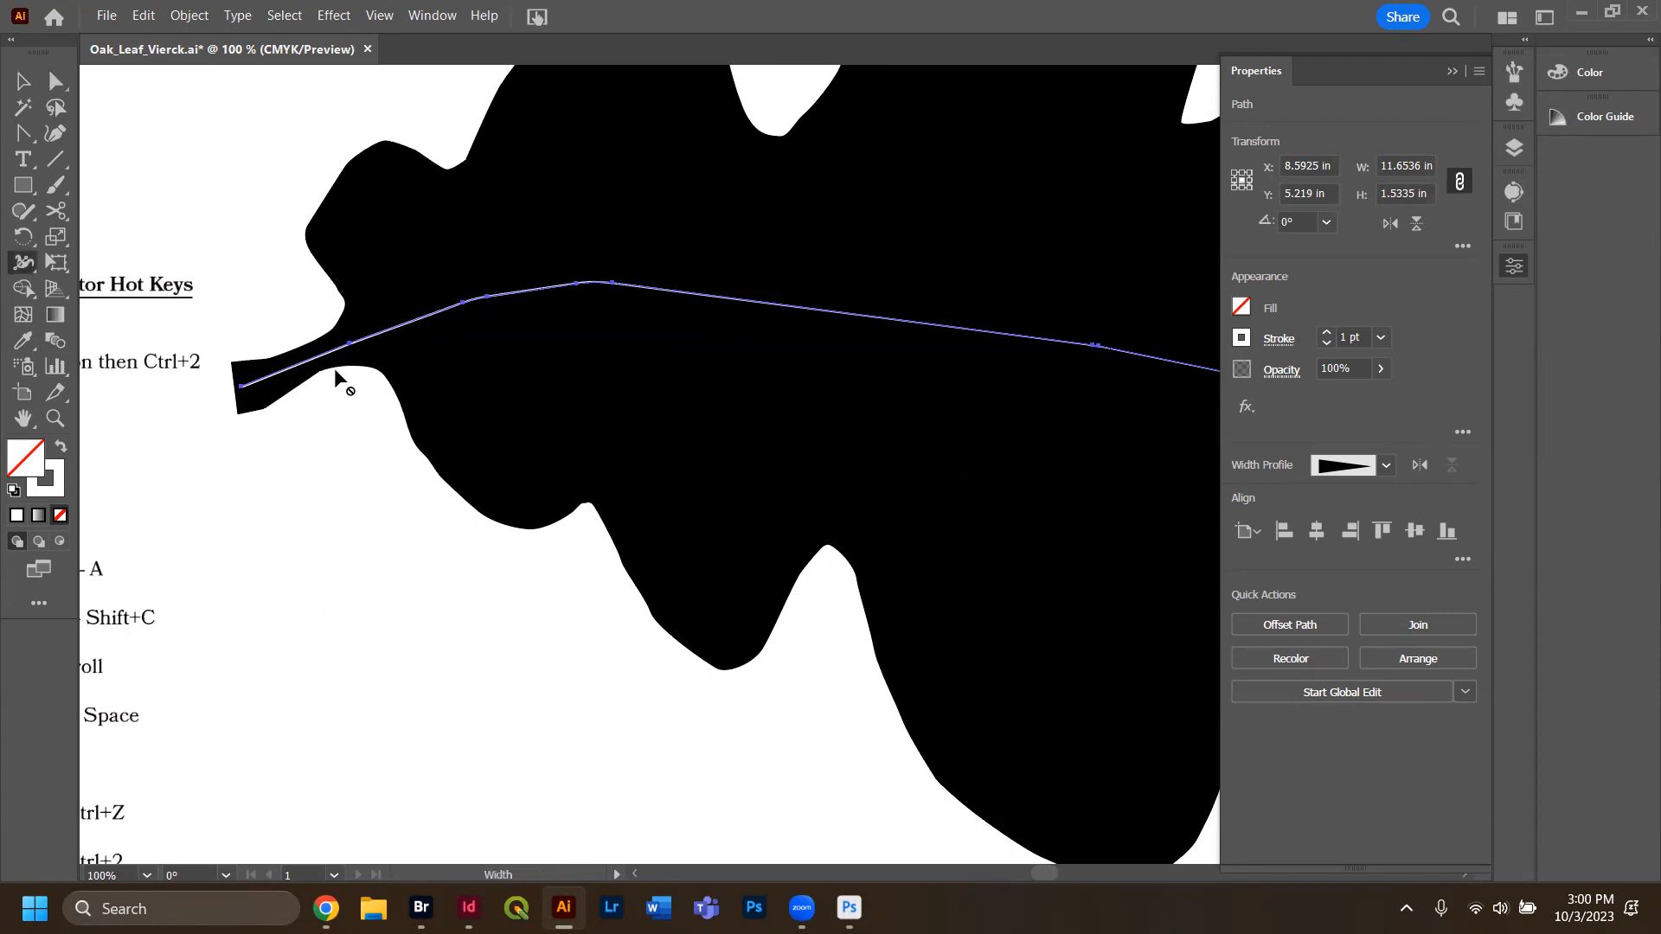
mouse_move(316, 355)
left_mouse_down()
mouse_move(327, 381)
mouse_move(318, 370)
left_mouse_up()
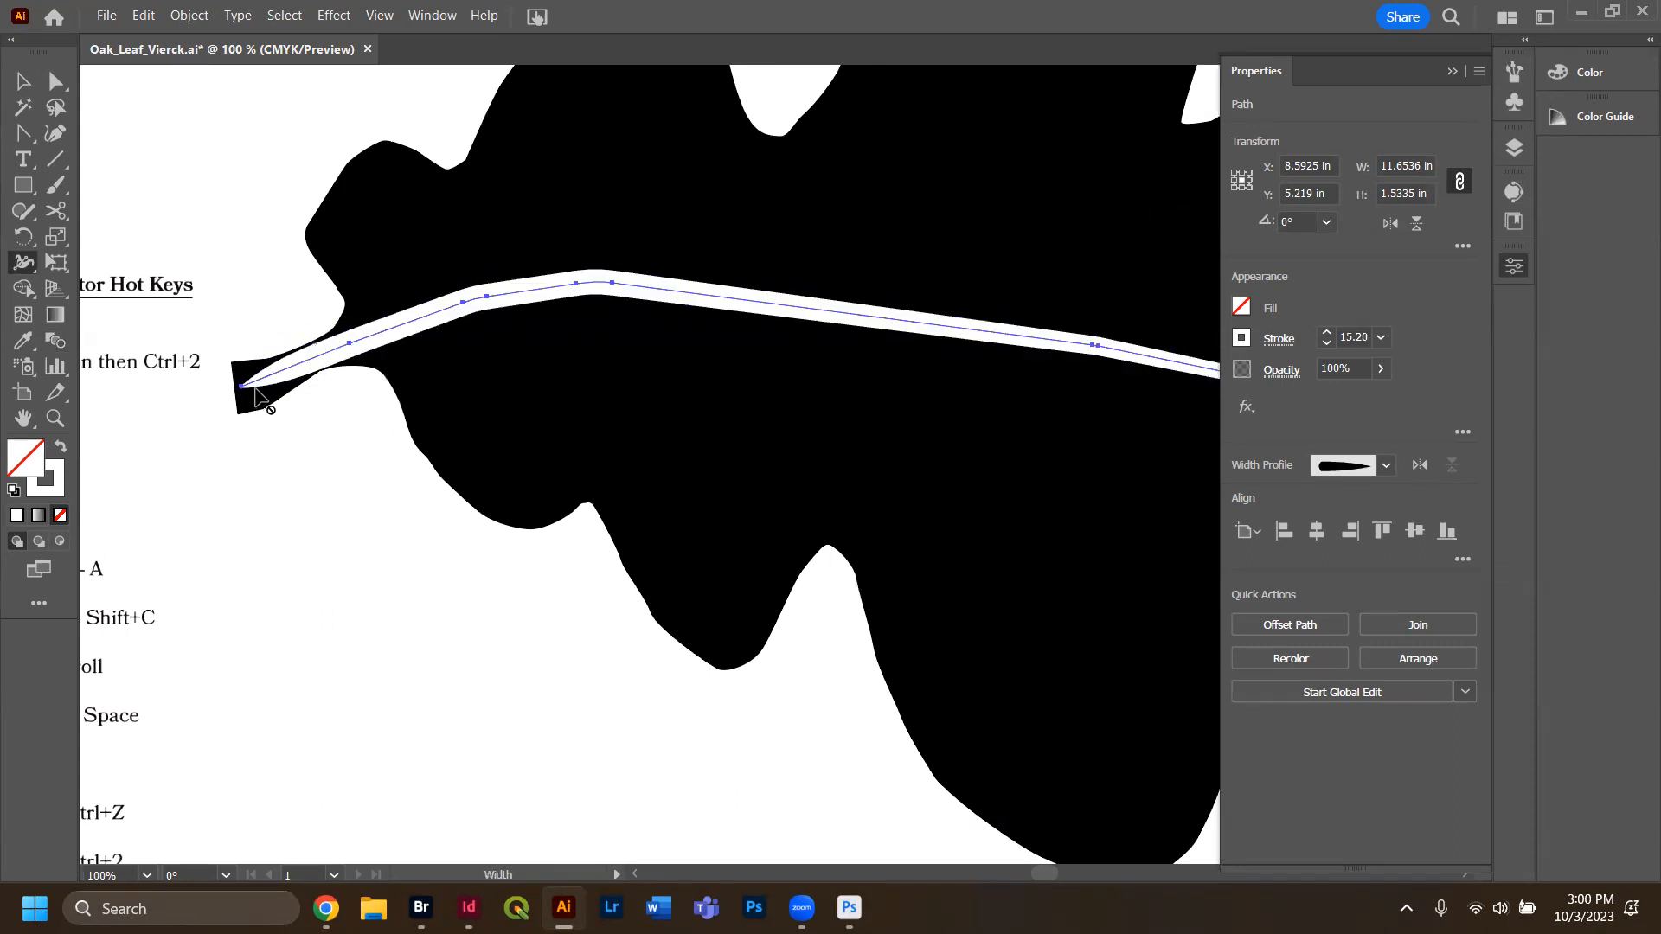
mouse_move(259, 386)
left_mouse_down()
mouse_move(261, 409)
mouse_move(257, 389)
left_mouse_up()
key("w")
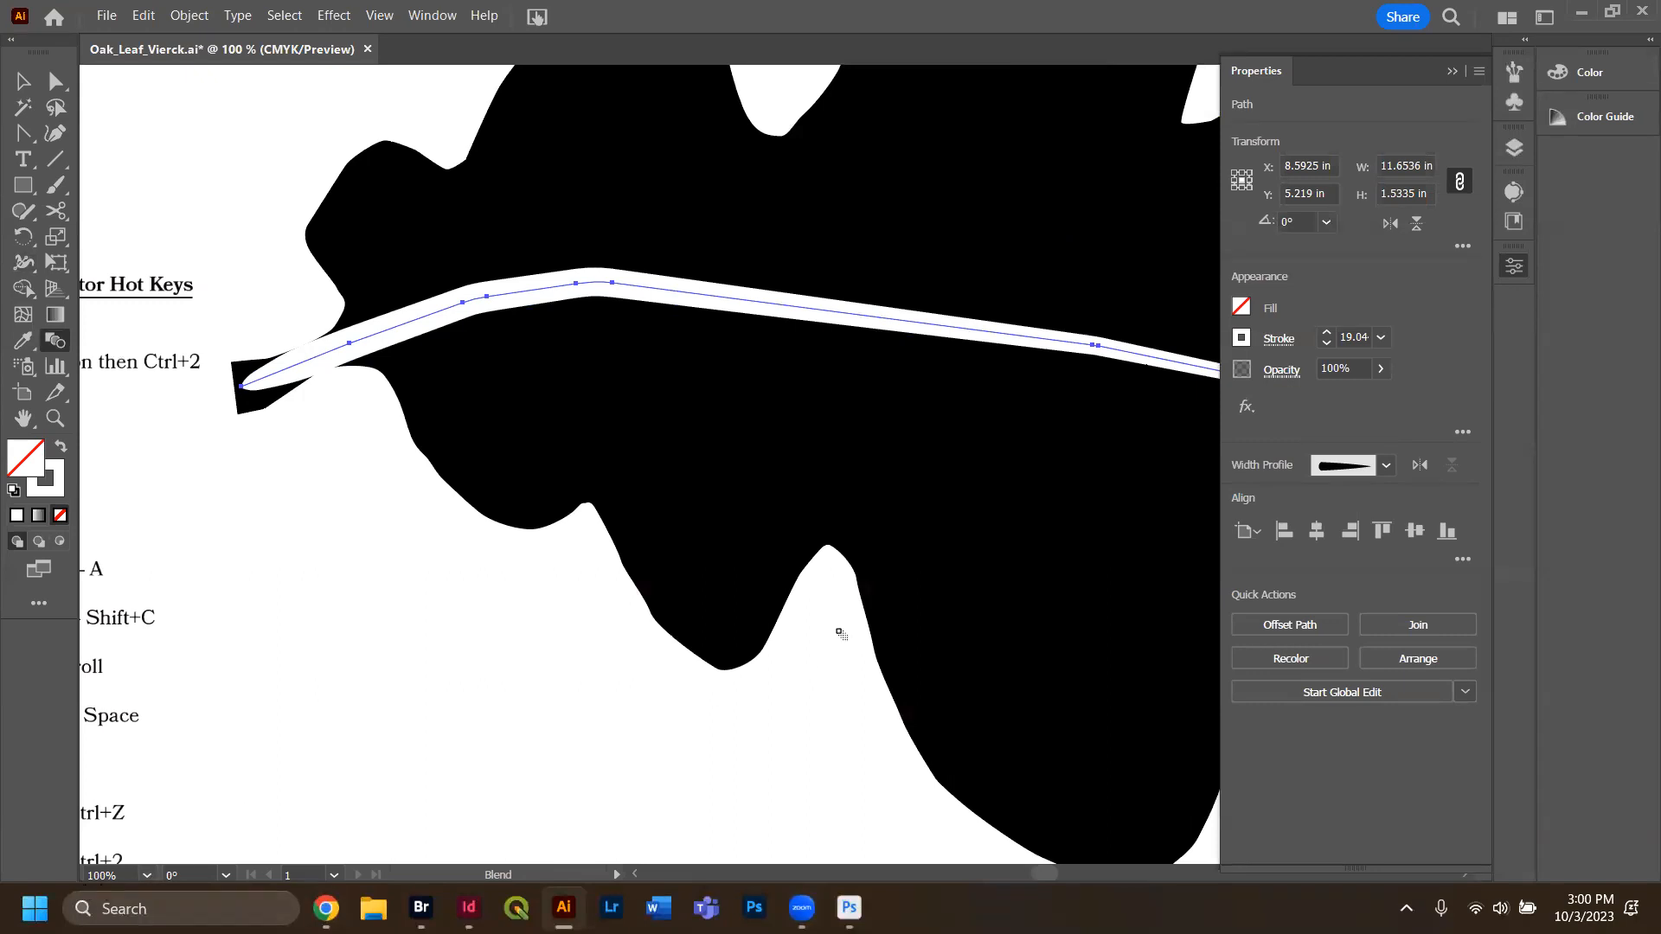
Narrow the midrib stroke near the stem to about 12.5 pt with the Width tool.
scroll(841, 634, "down", 2)
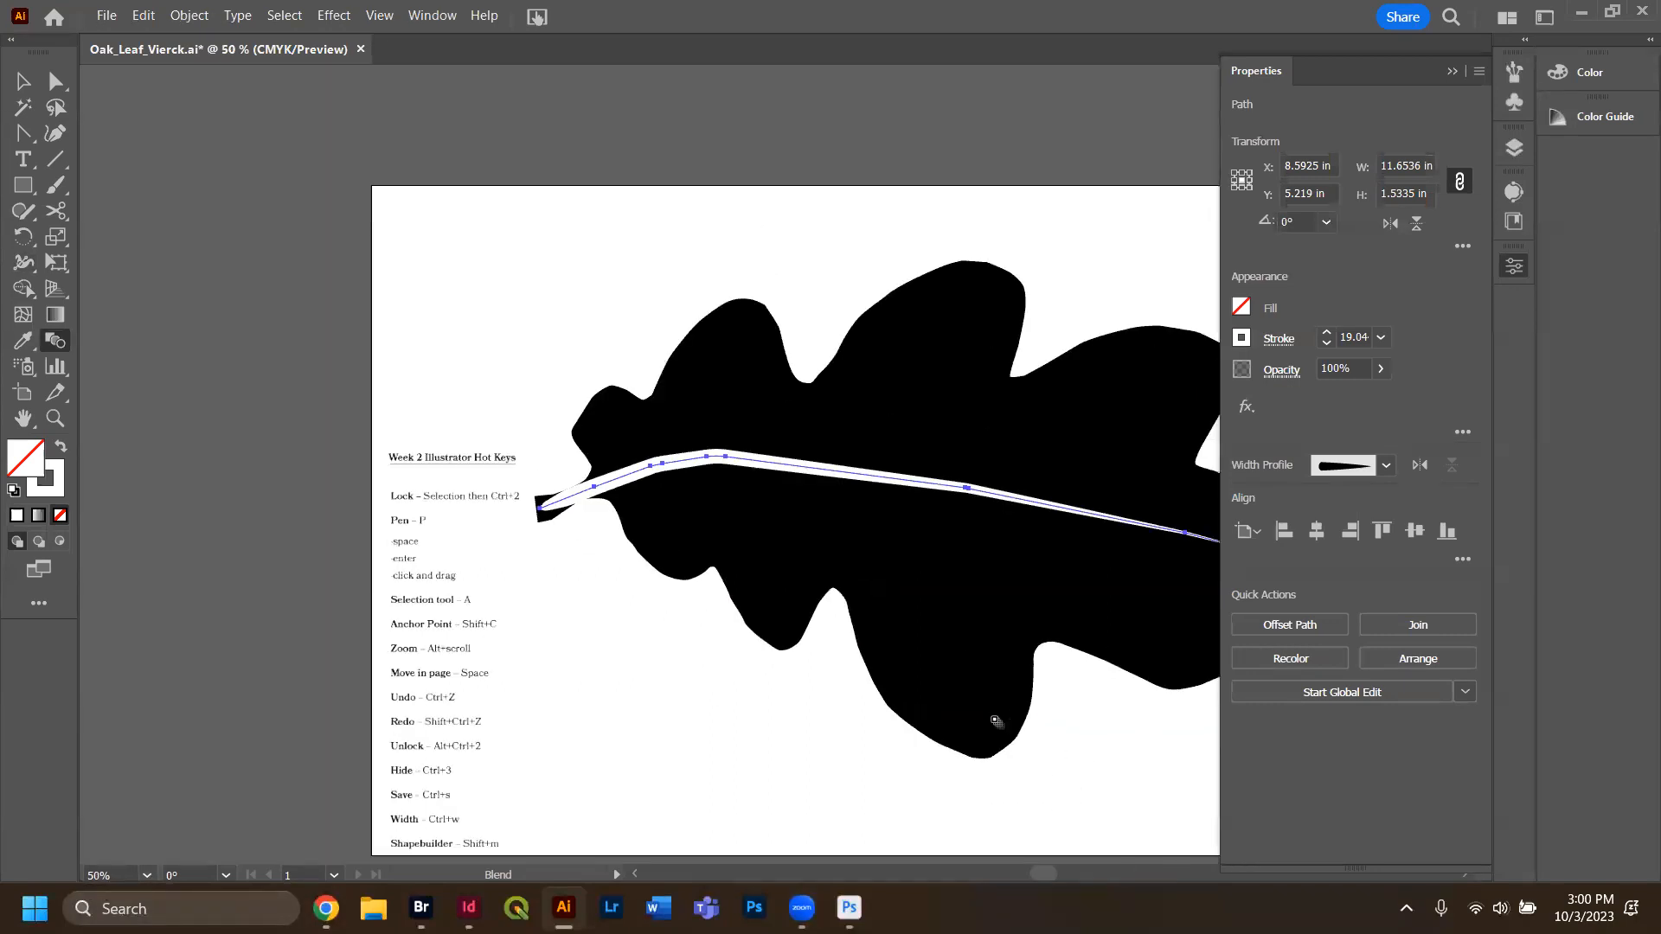
left_click_drag(1067, 753, 931, 747)
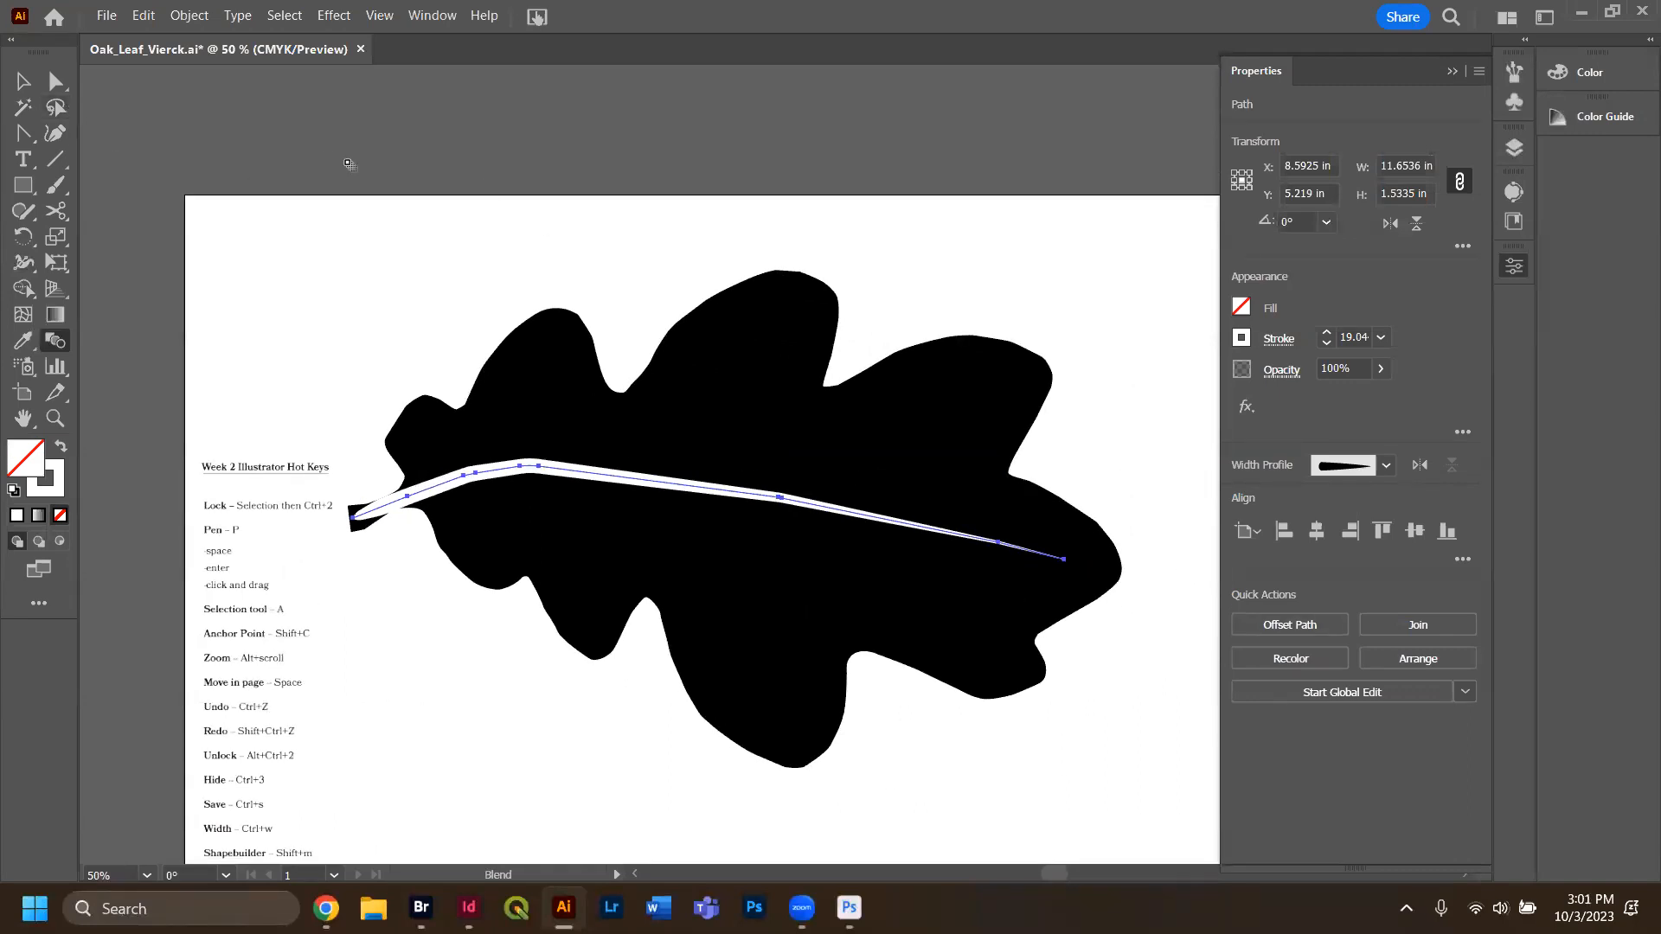
key("a")
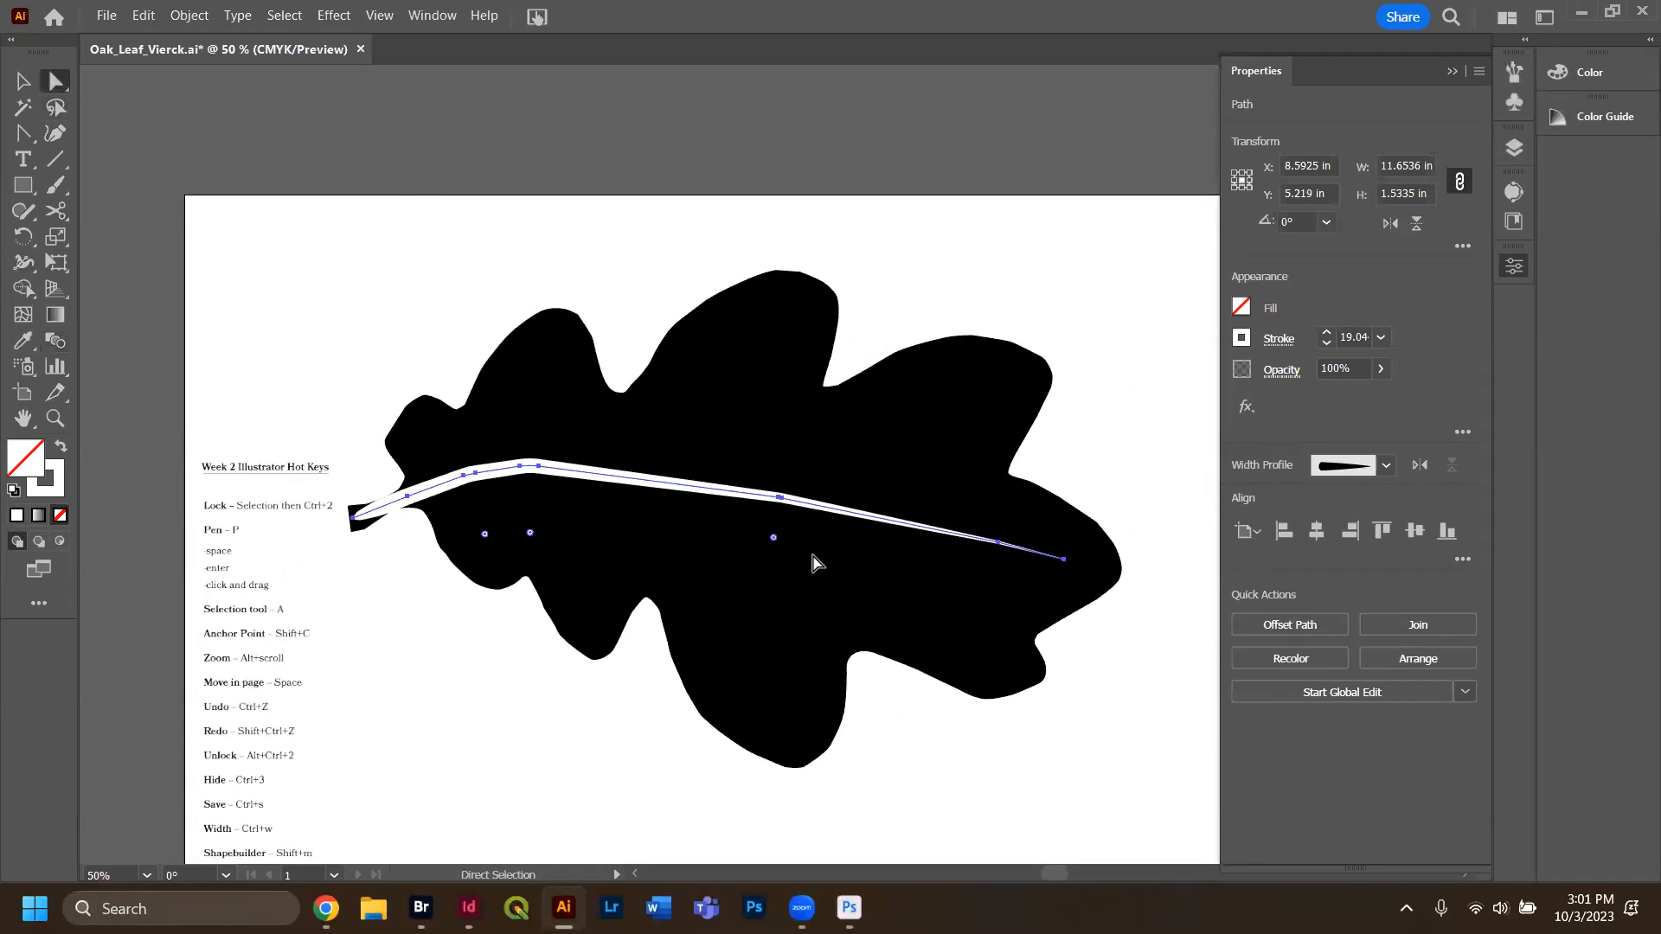
left_click(971, 820)
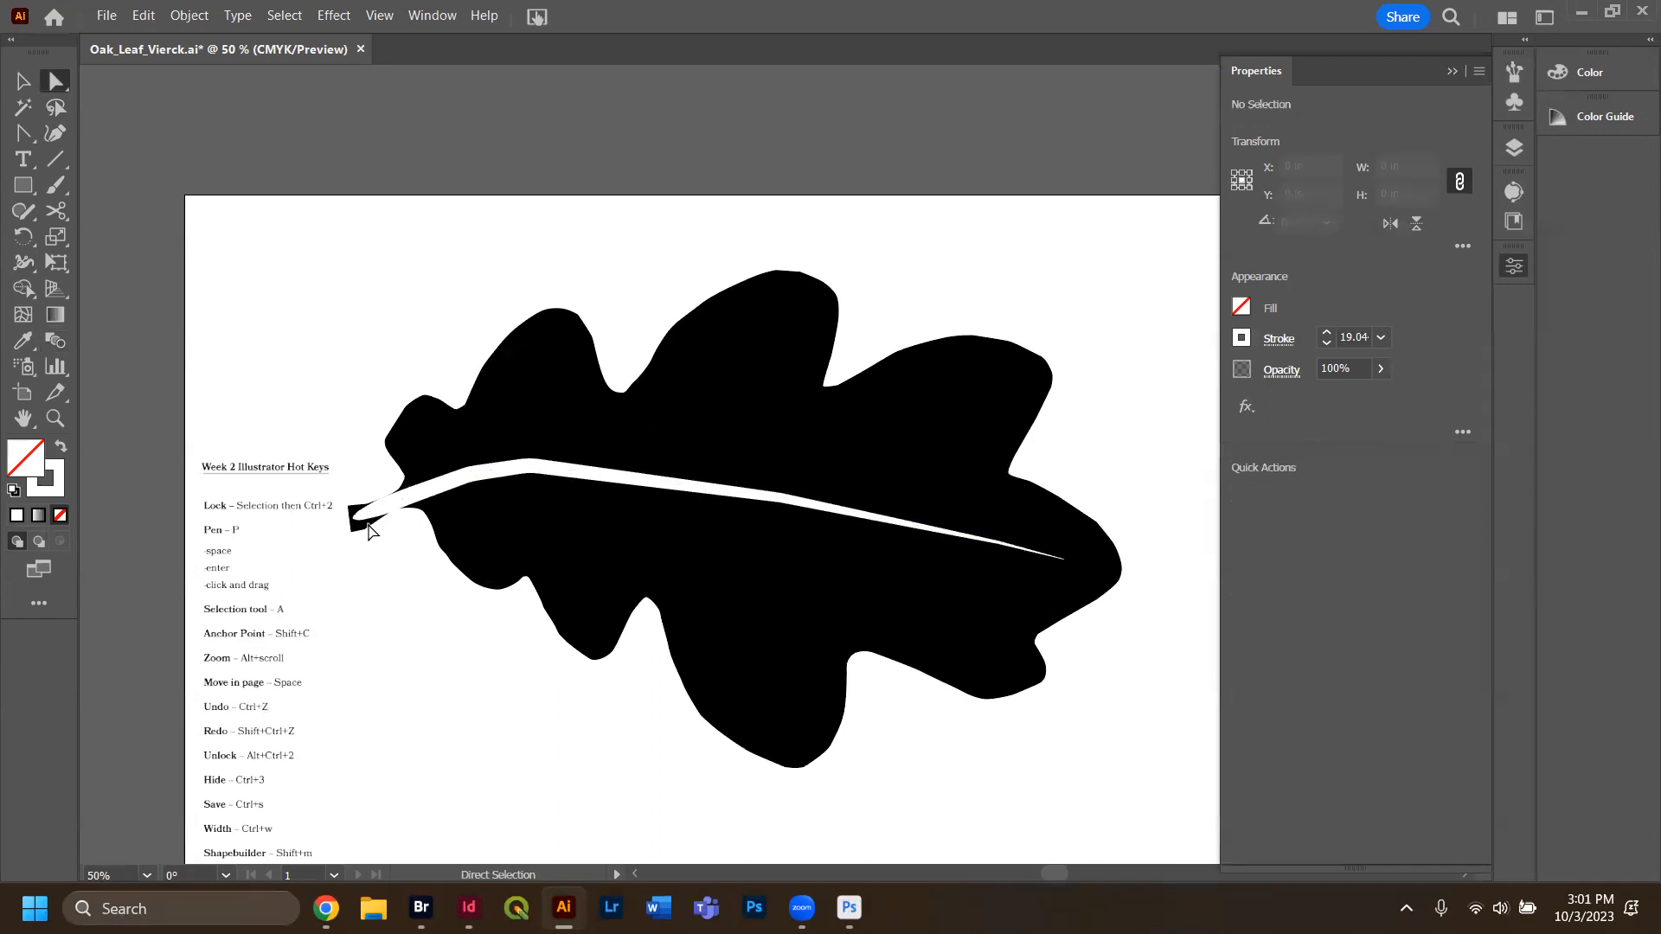
scroll(370, 529, "up", 5)
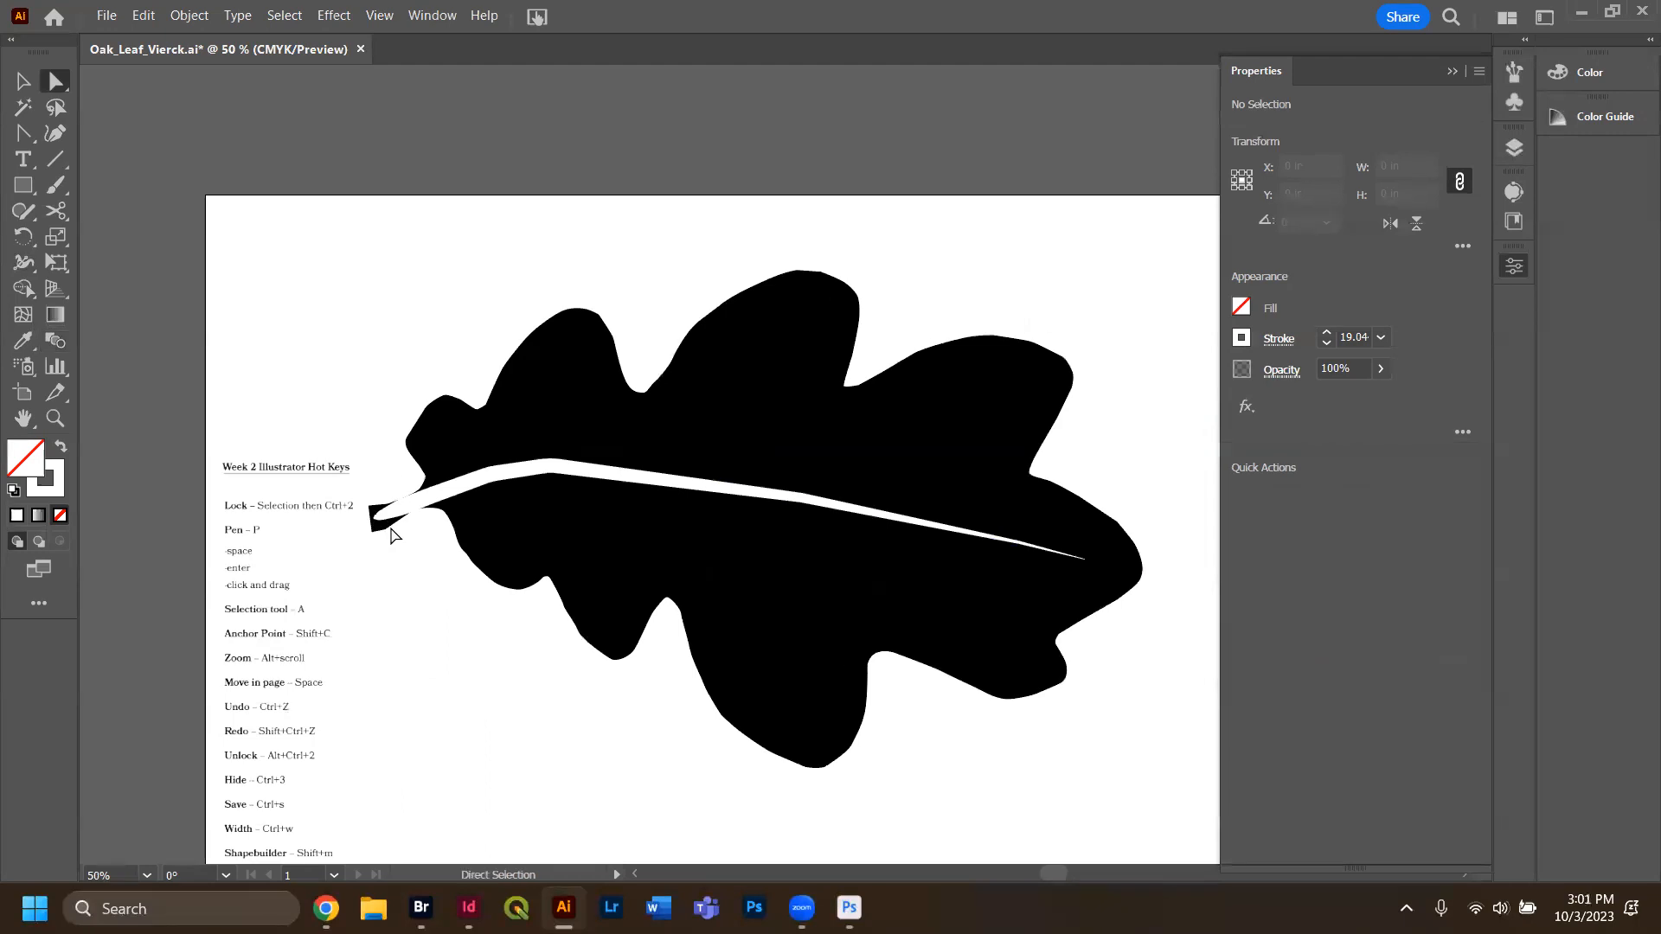
scroll(374, 517, "up", 5)
left_click(636, 433)
key("shift+w")
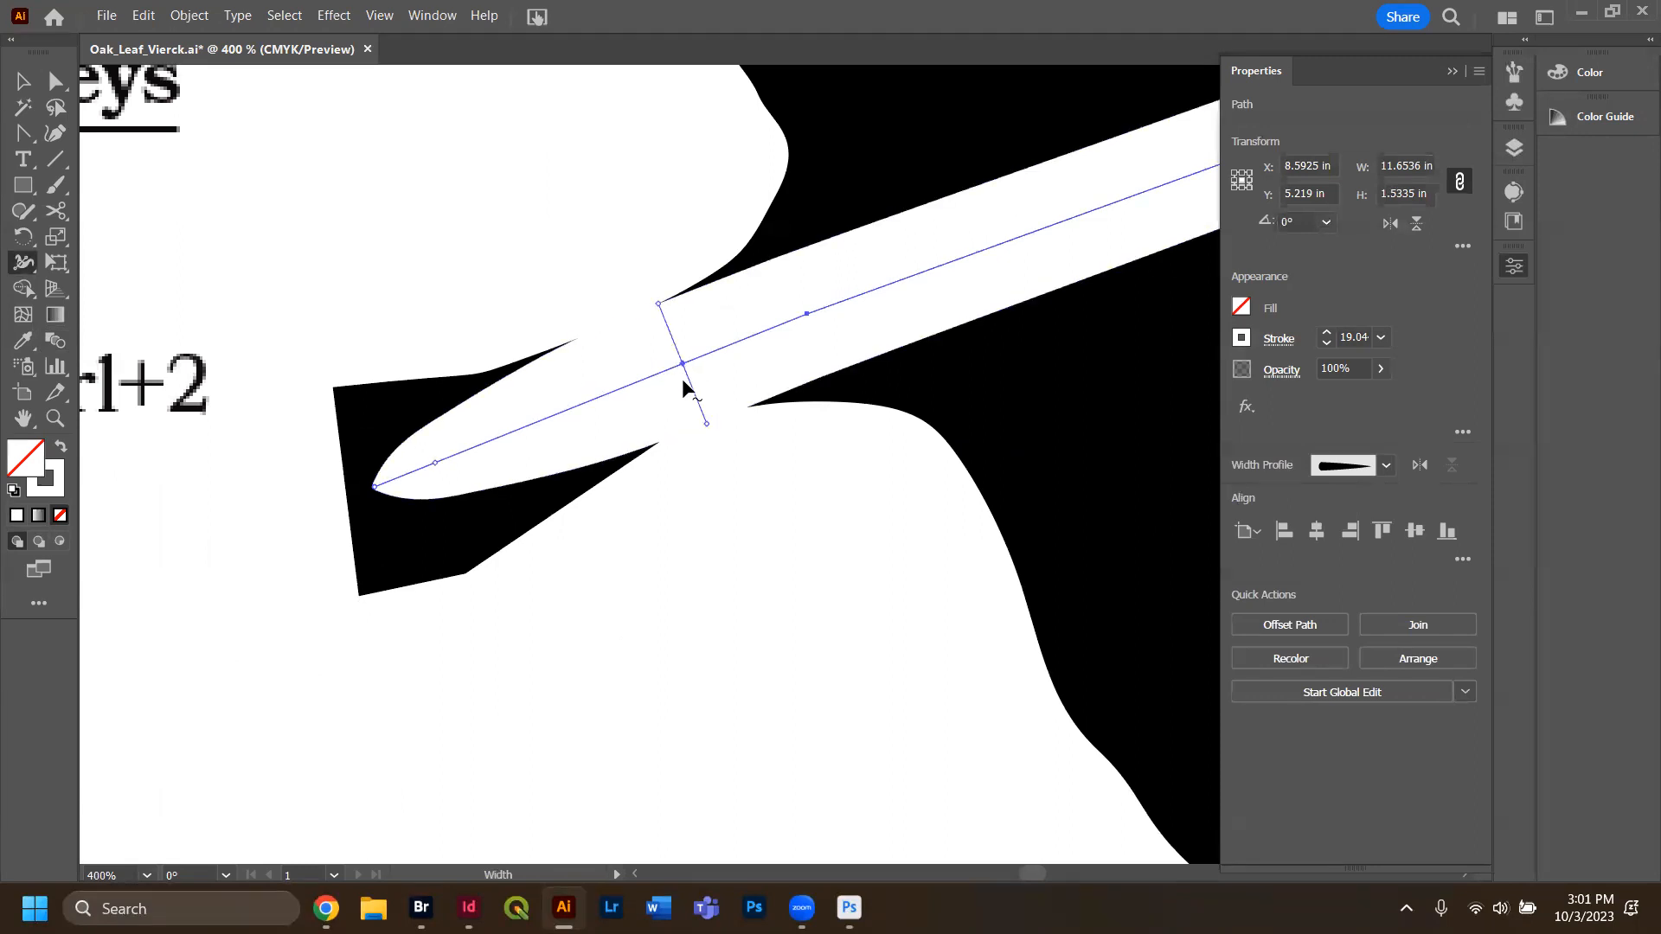
left_click_drag(705, 423, 699, 403)
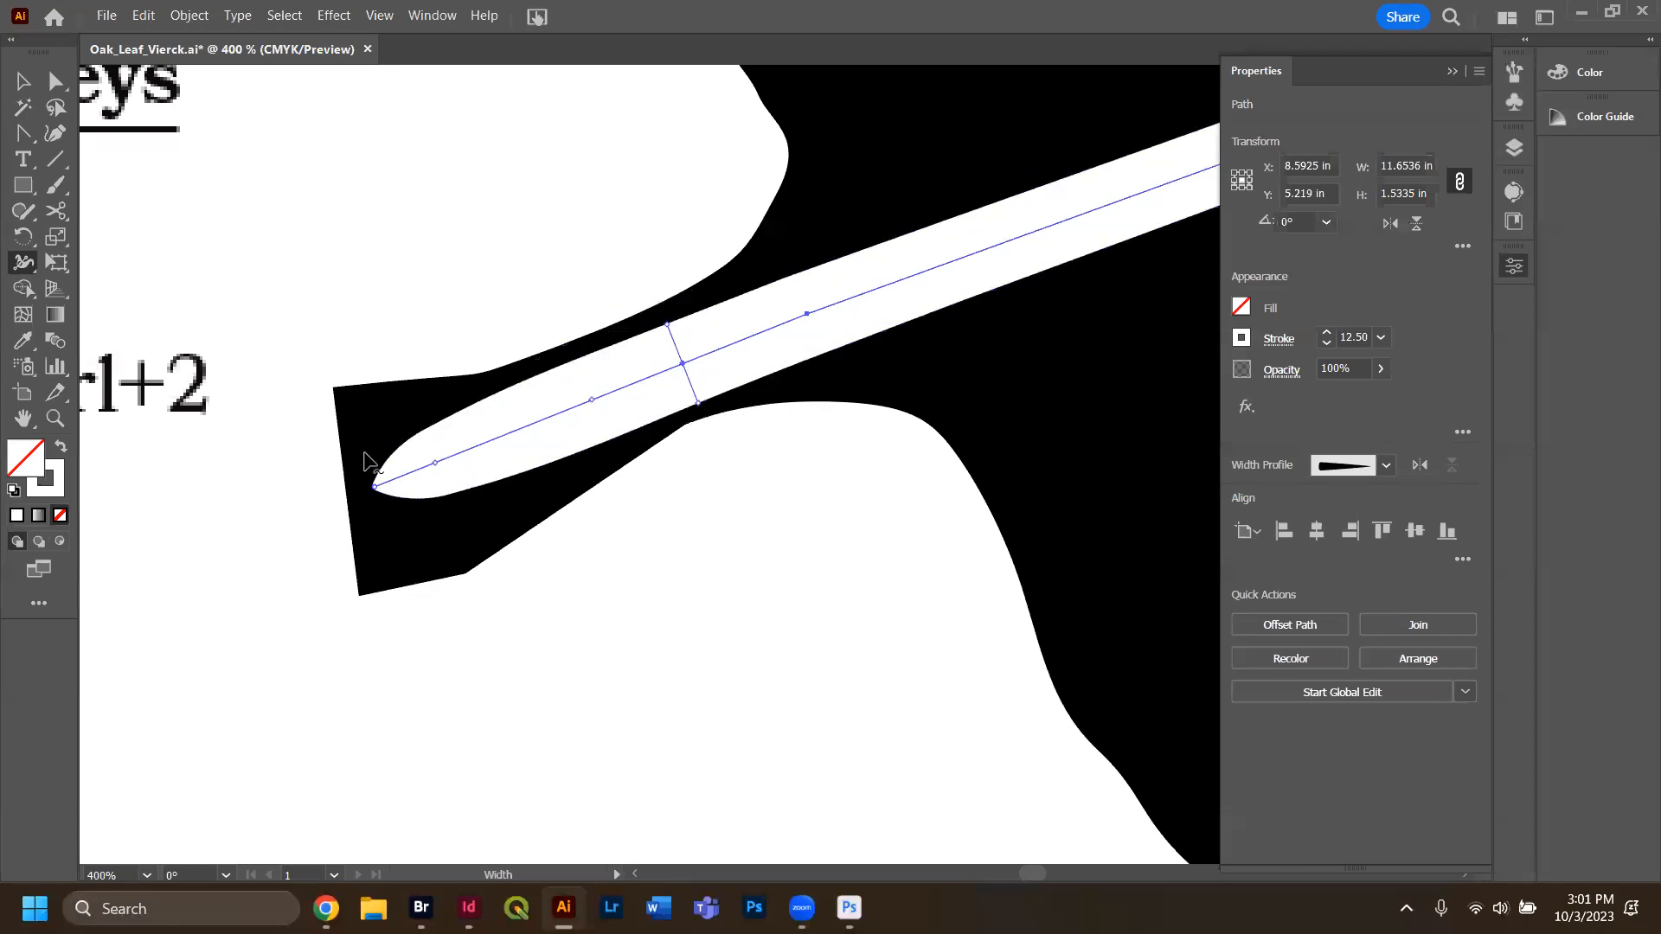
key("w")
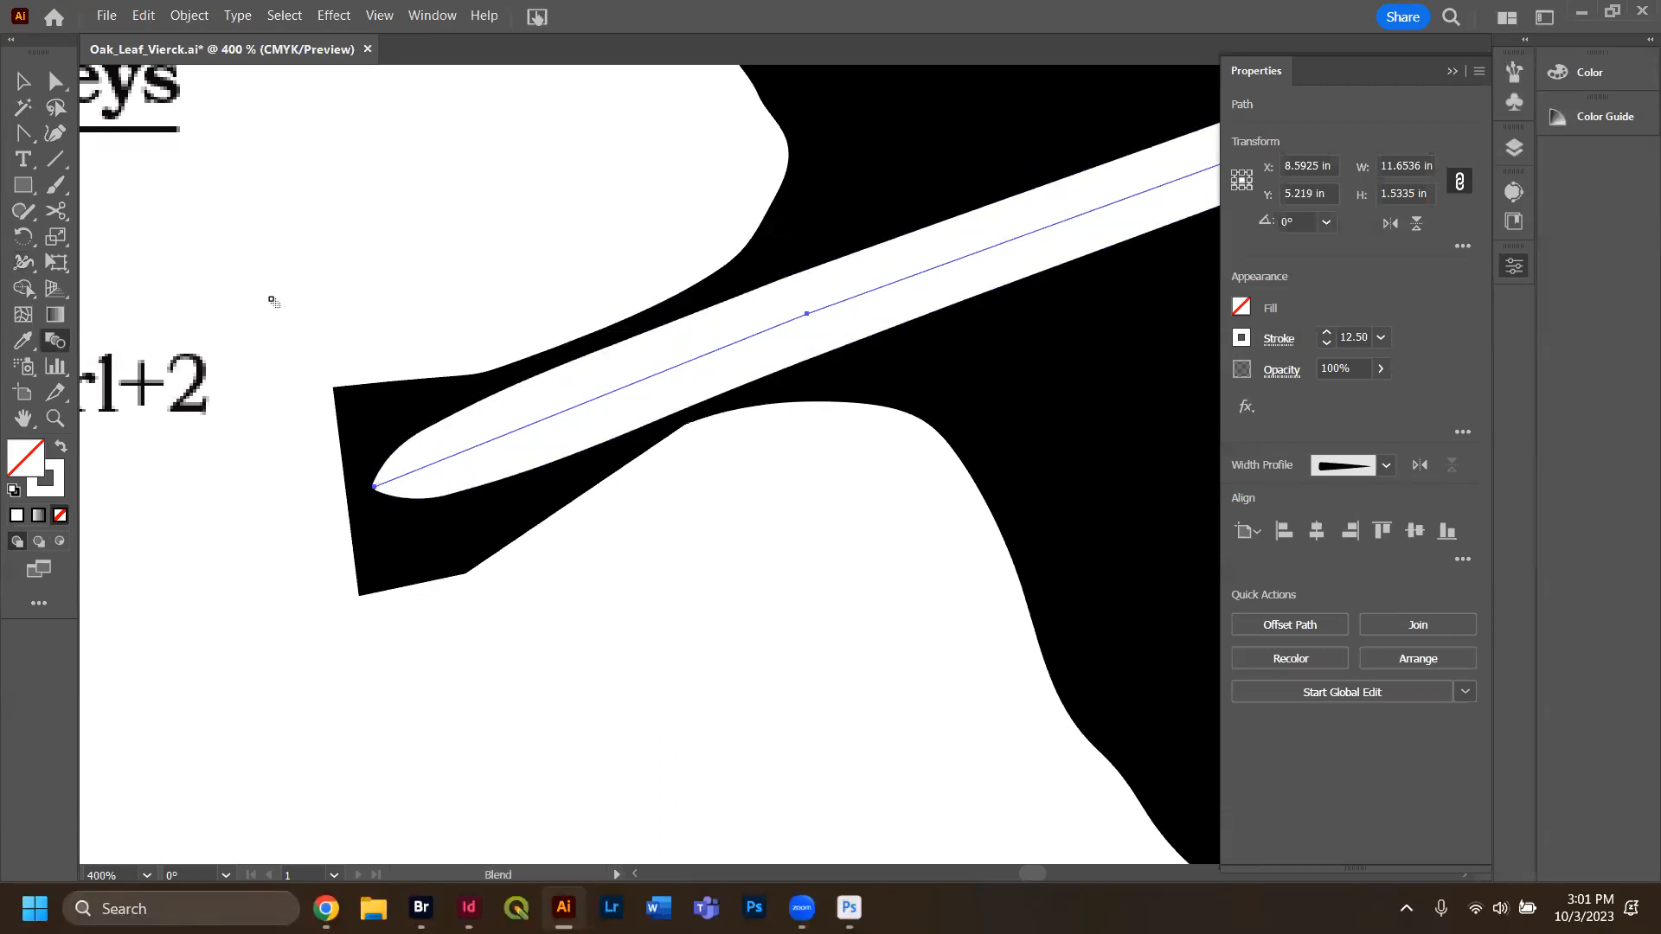
Move the midrib's stem-end anchor up past the stem's edge and shift the neighbouring anchor to straighten the vein there.
key("a")
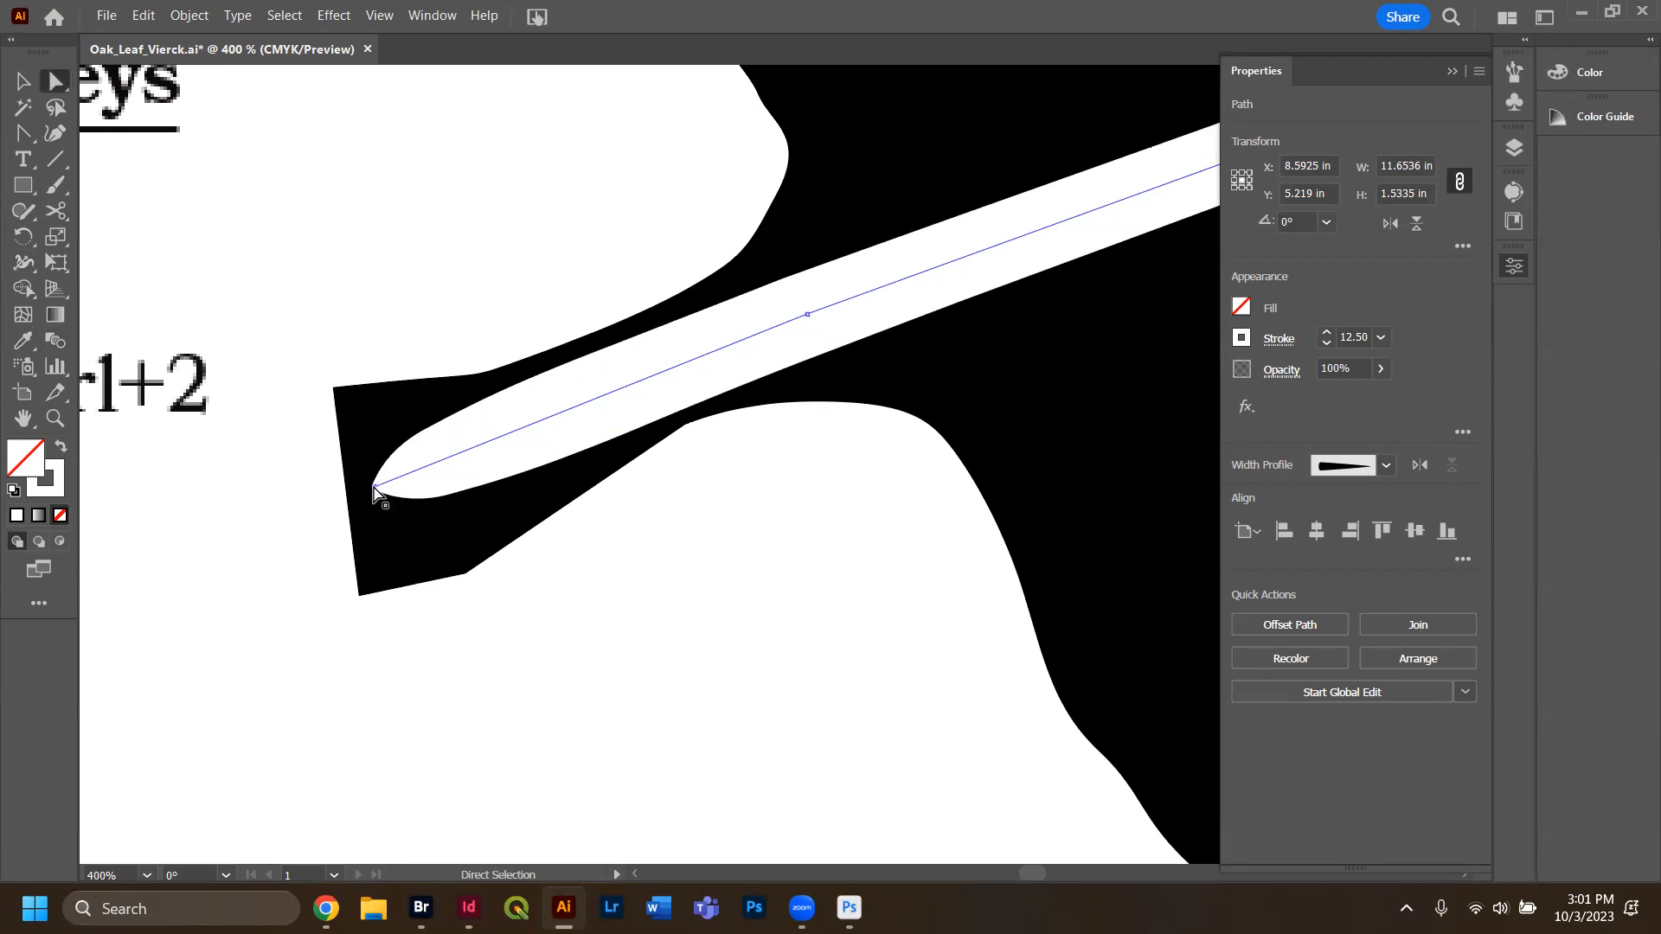
left_click(375, 487)
mouse_move(375, 488)
left_mouse_down()
mouse_move(308, 465)
mouse_move(295, 413)
left_mouse_up()
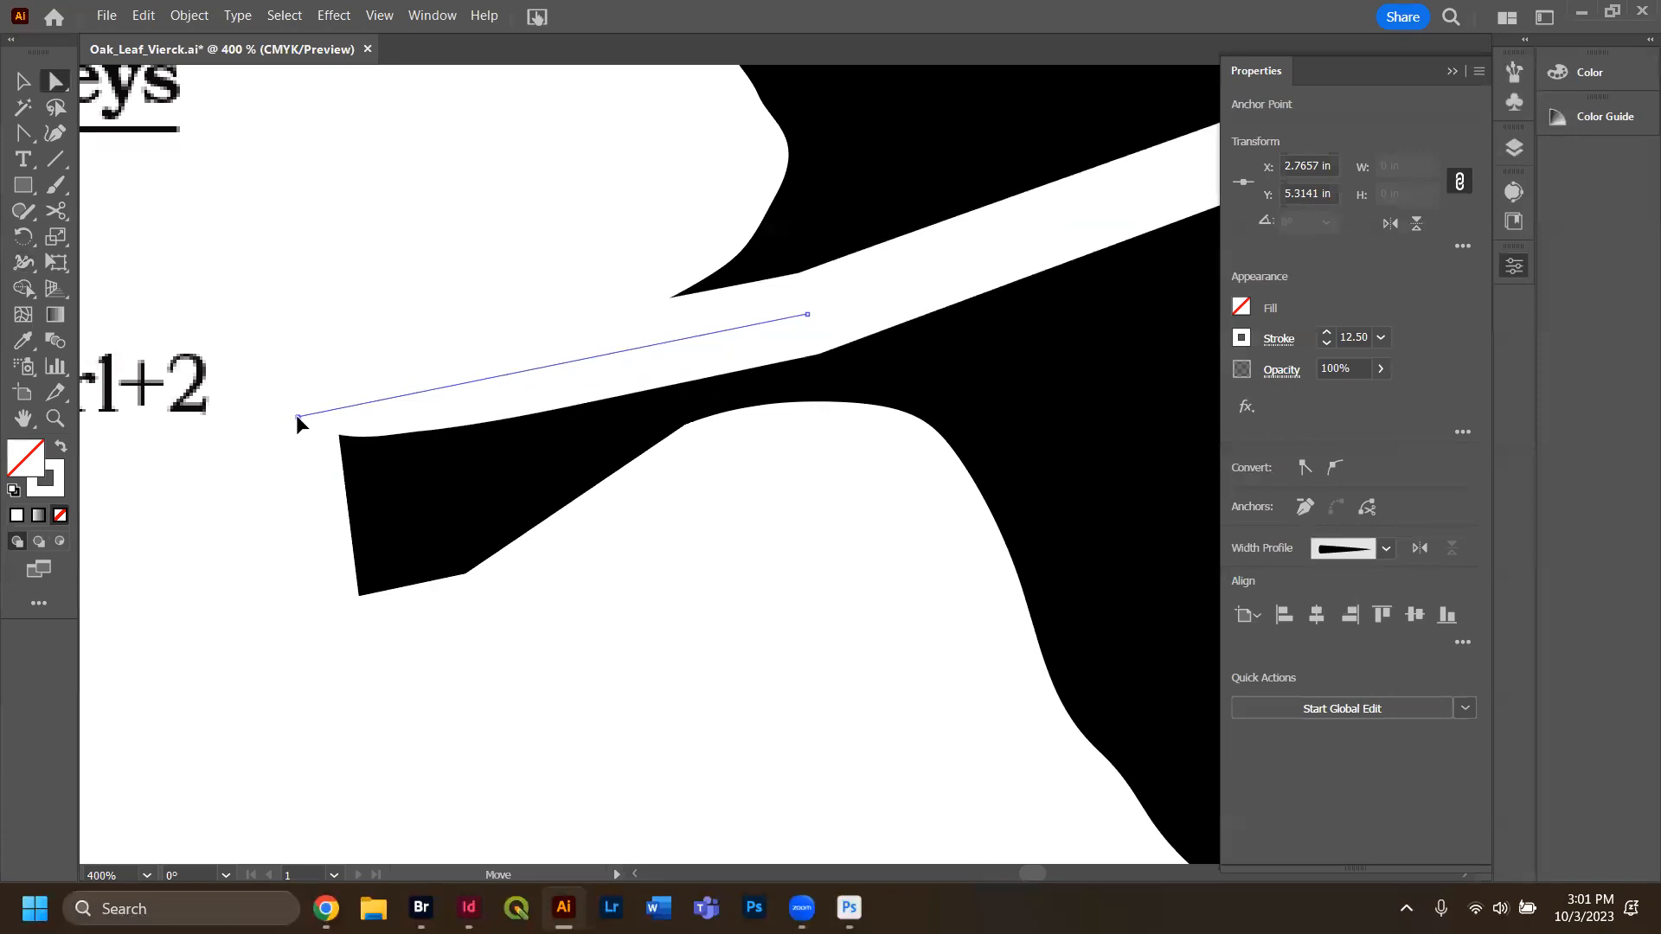
left_click_drag(806, 309, 794, 281)
key("ctrl+z")
left_click(846, 577)
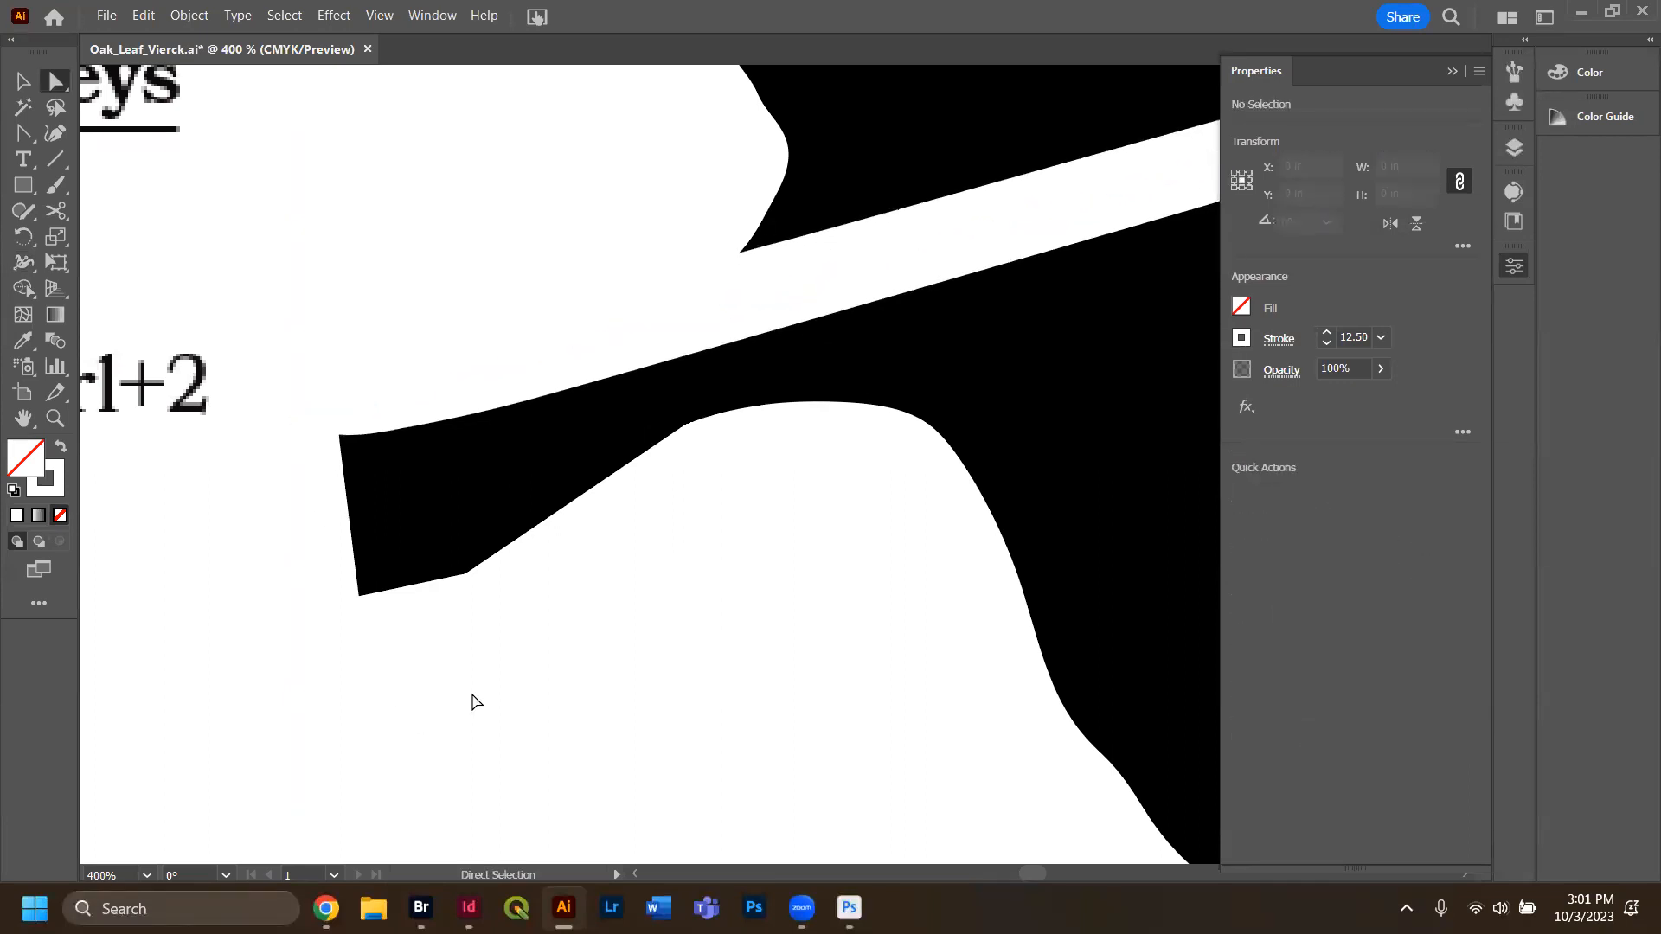
Add a new layer and place it below the linked file inside the Cheat Sheet layer.
scroll(693, 686, "down", 8)
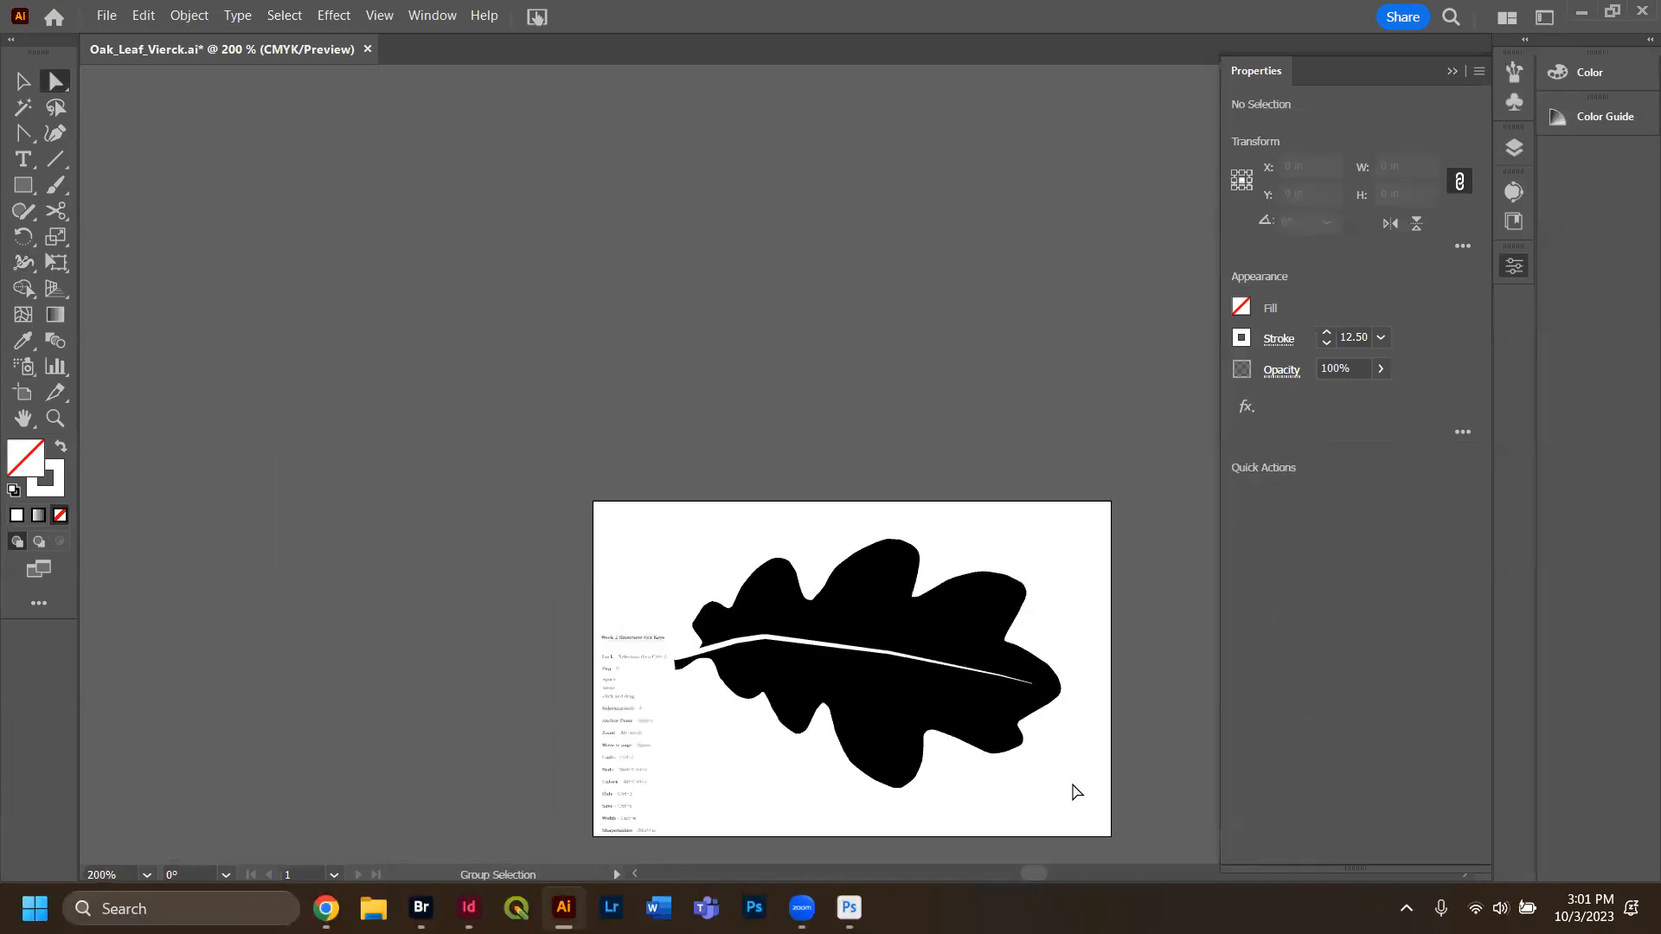
scroll(1073, 789, "up", 2)
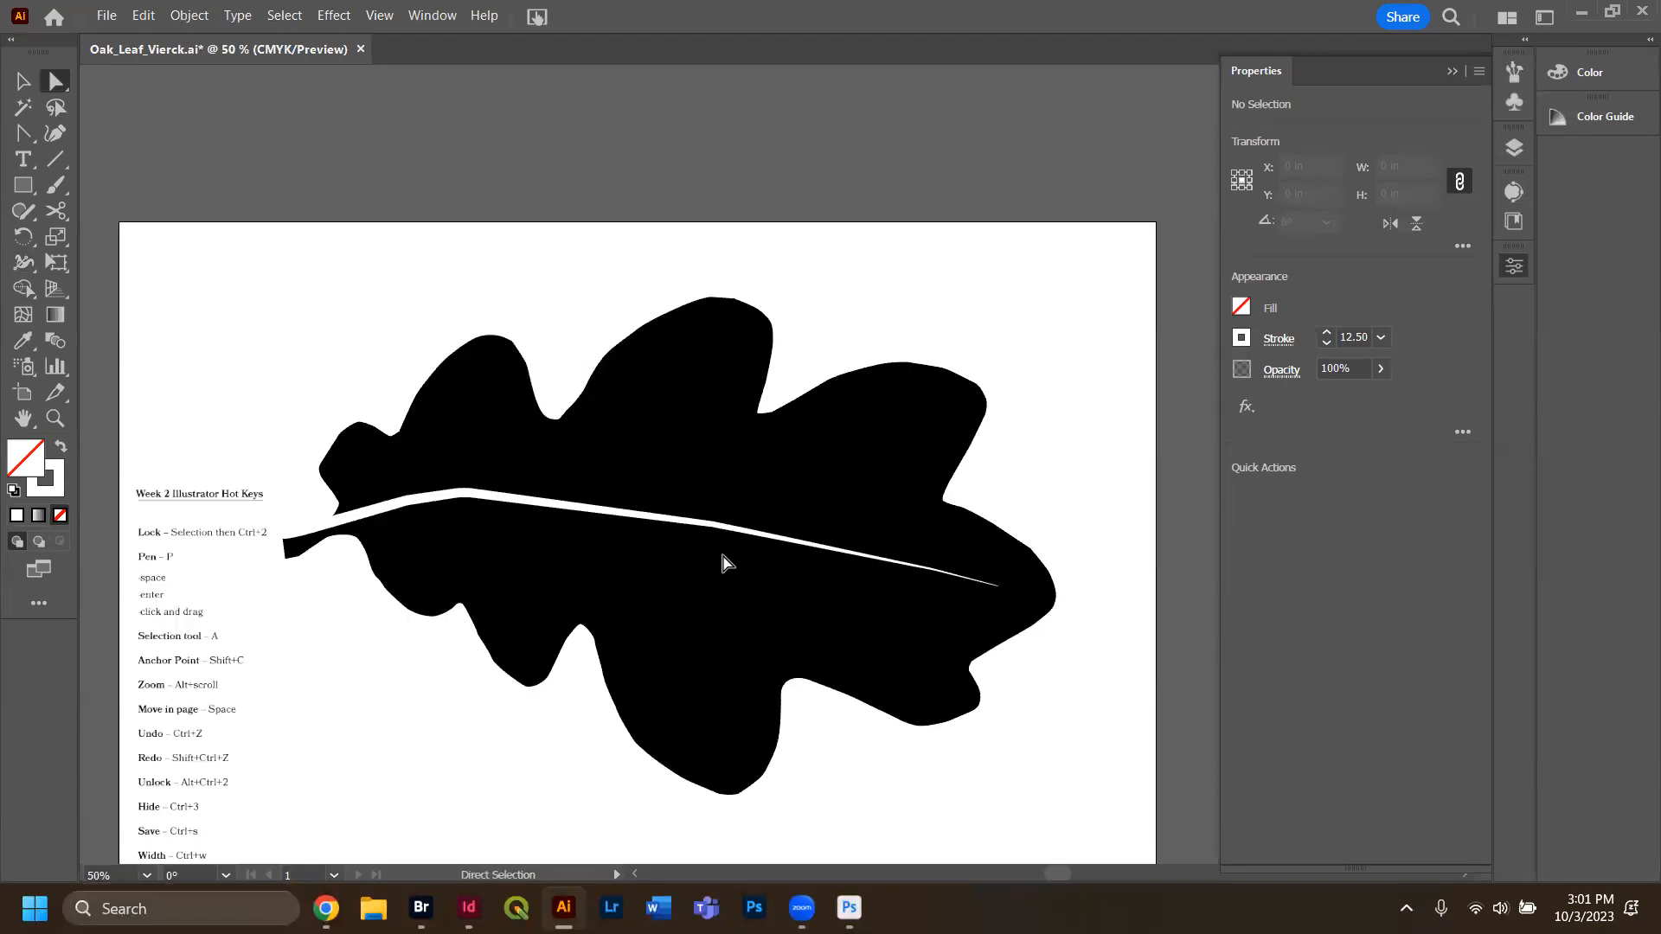
scroll(725, 563, "down", 2)
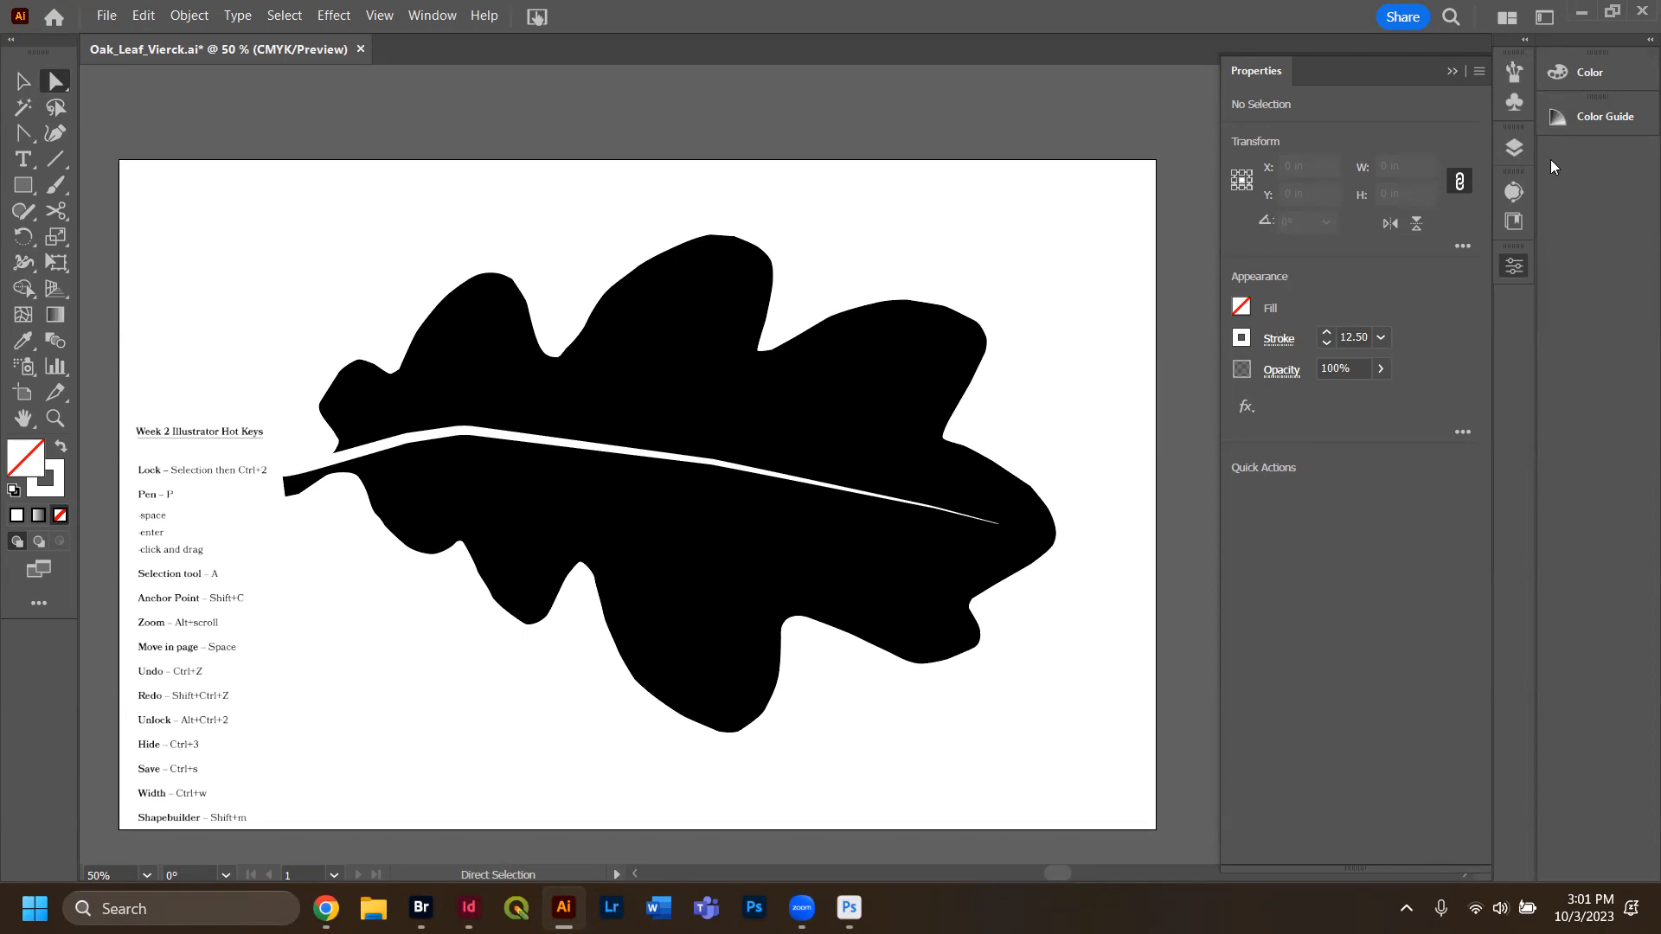
left_click(1518, 147)
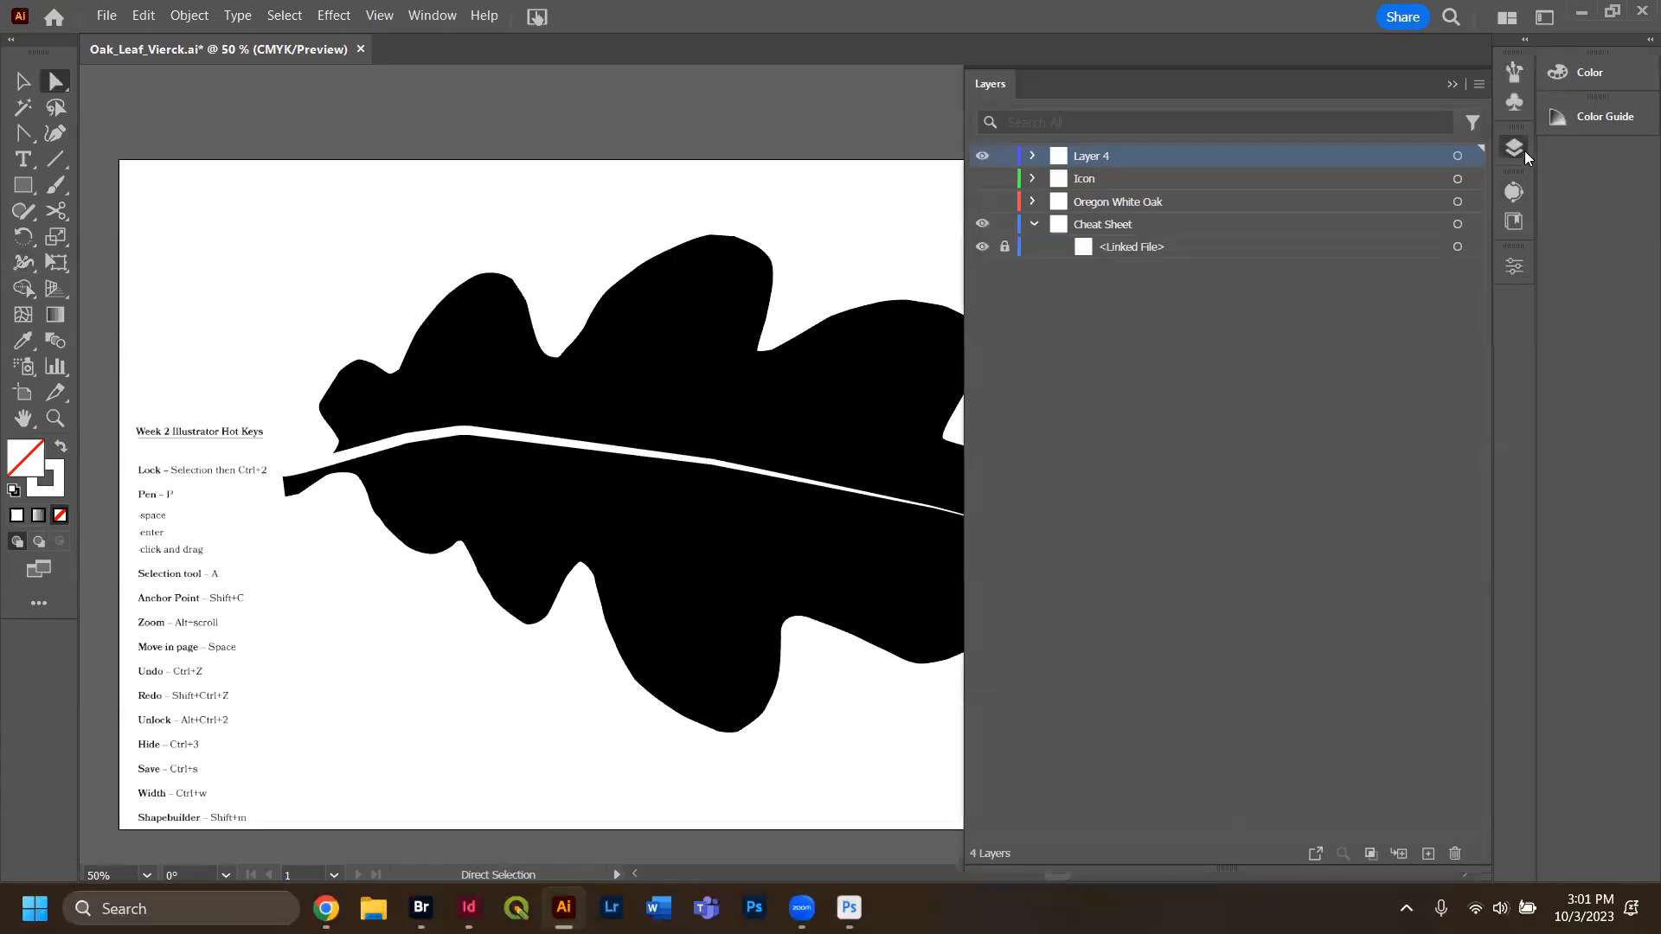
left_click(1428, 854)
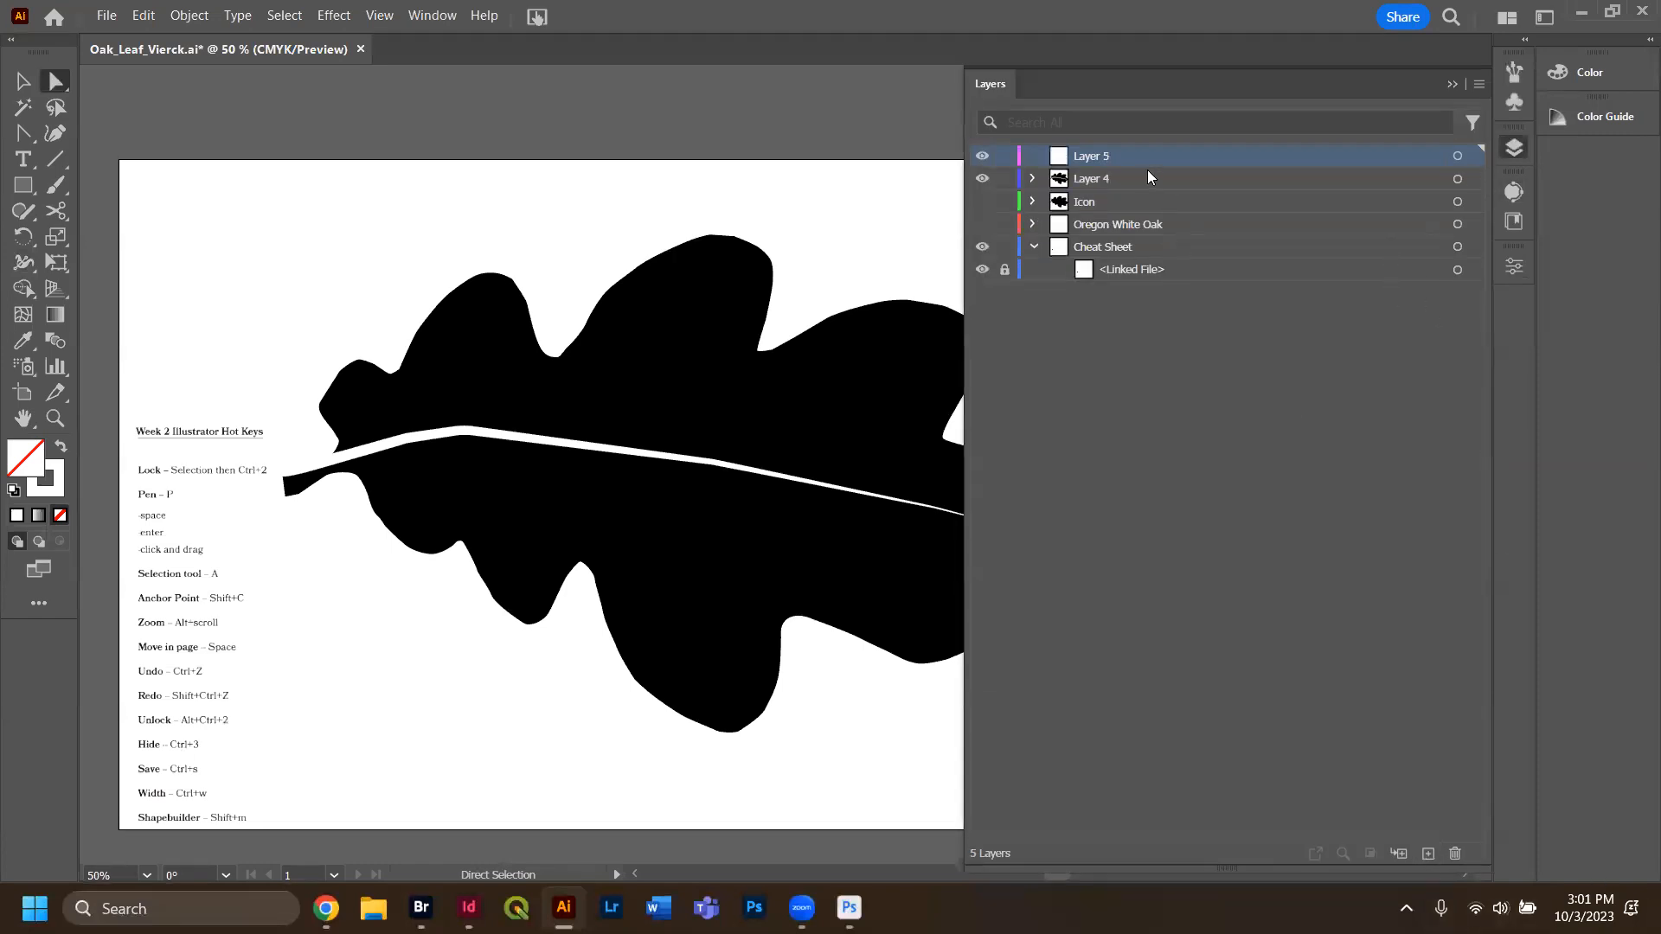
left_click_drag(1136, 225, 1126, 283)
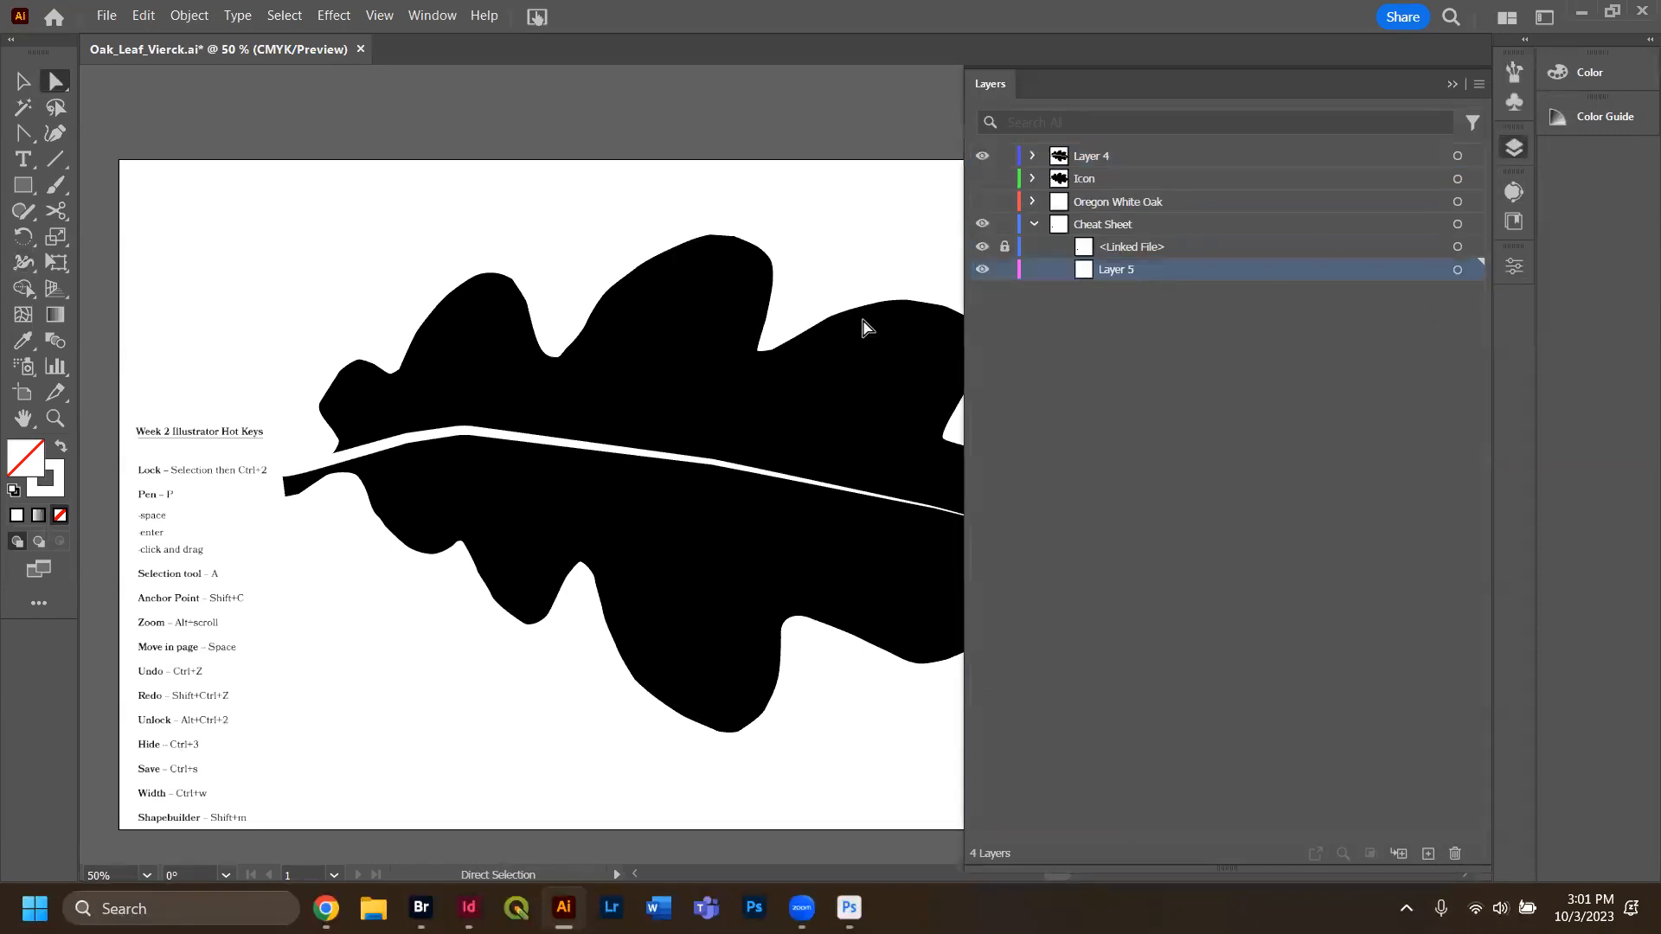
left_click(1452, 84)
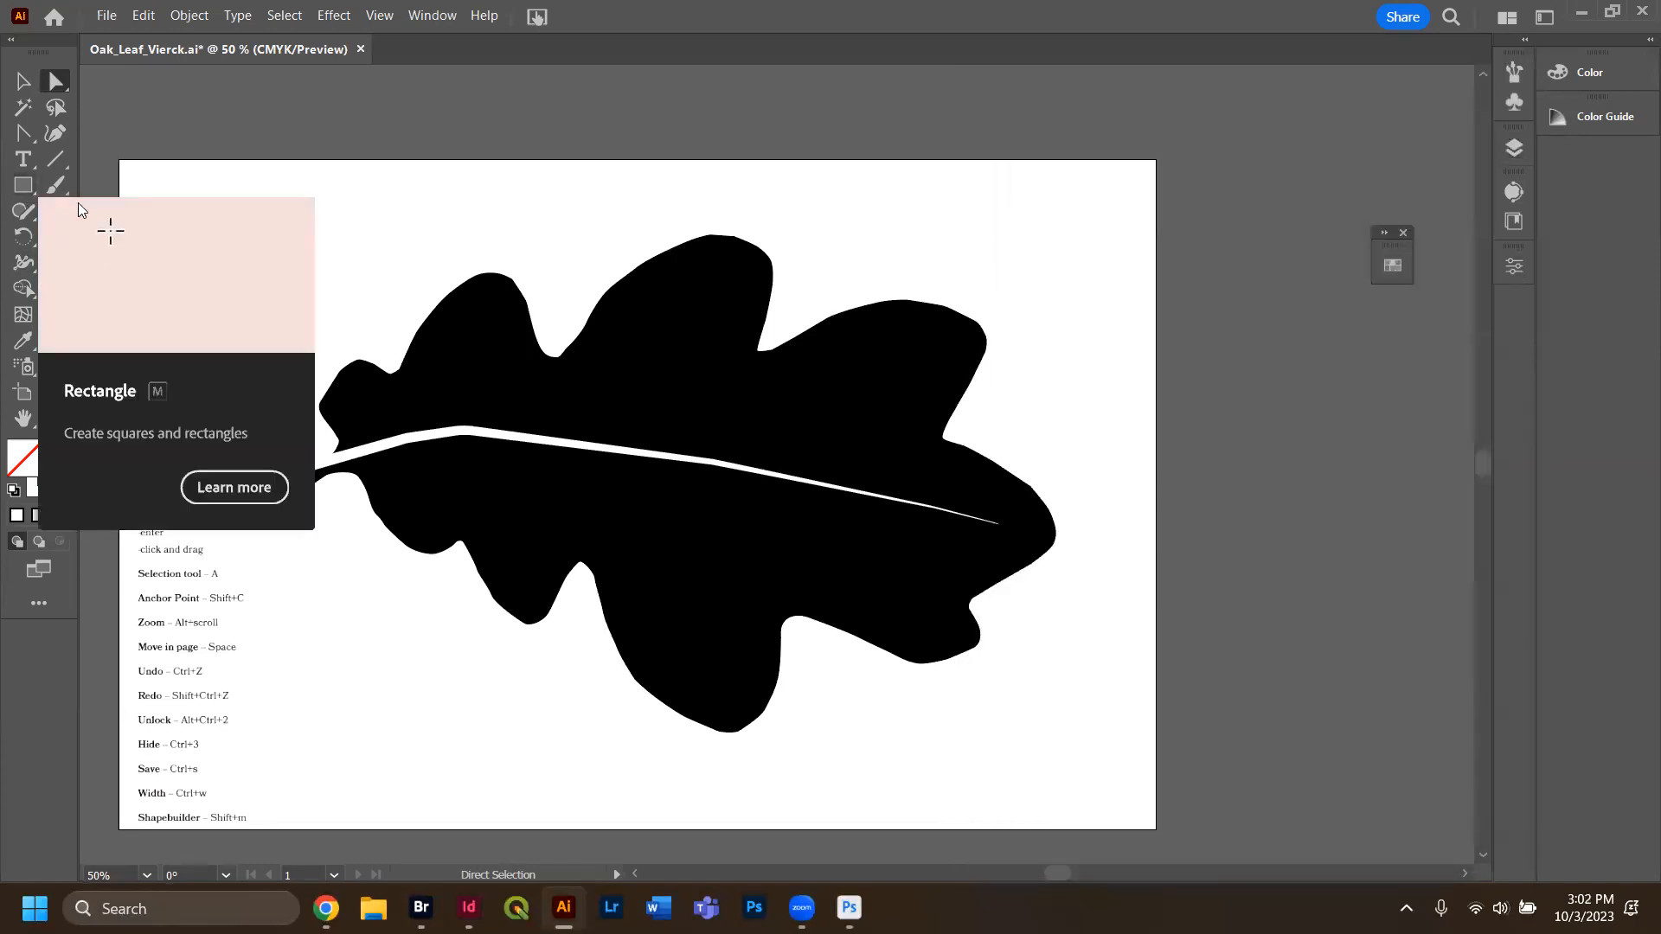
Draw a red rectangle without a stroke, about 14.78 by 9.56 in, behind the oak leaf.
key("m")
left_click(62, 446)
left_click(1521, 272)
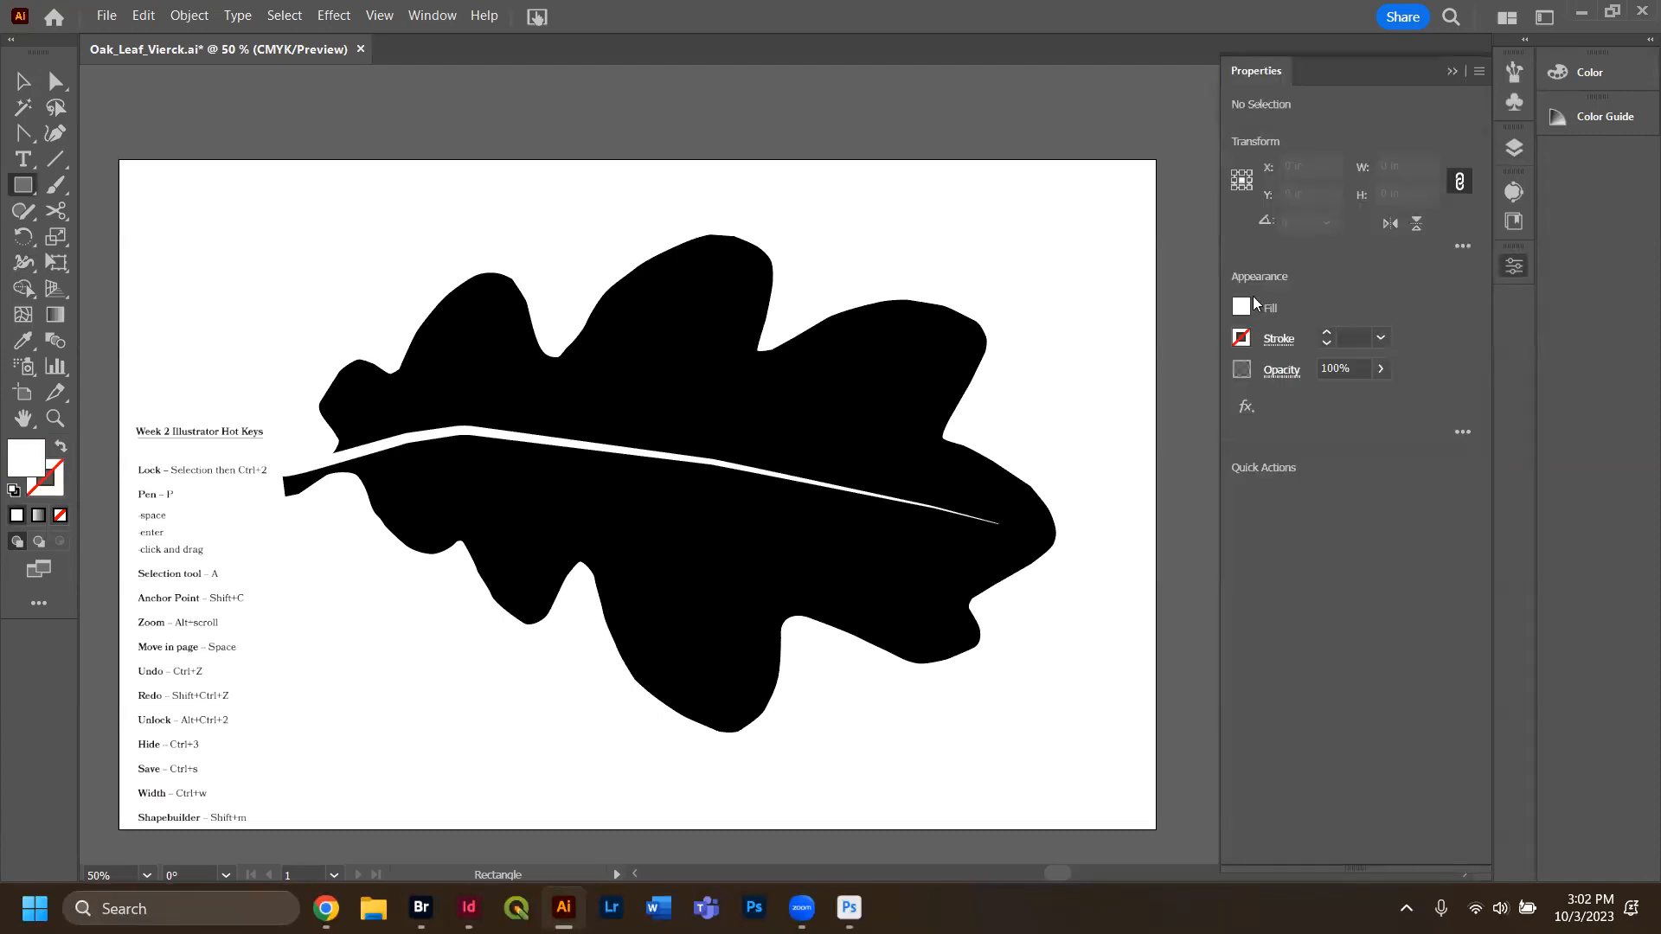
left_click(1240, 307)
left_click(1064, 383)
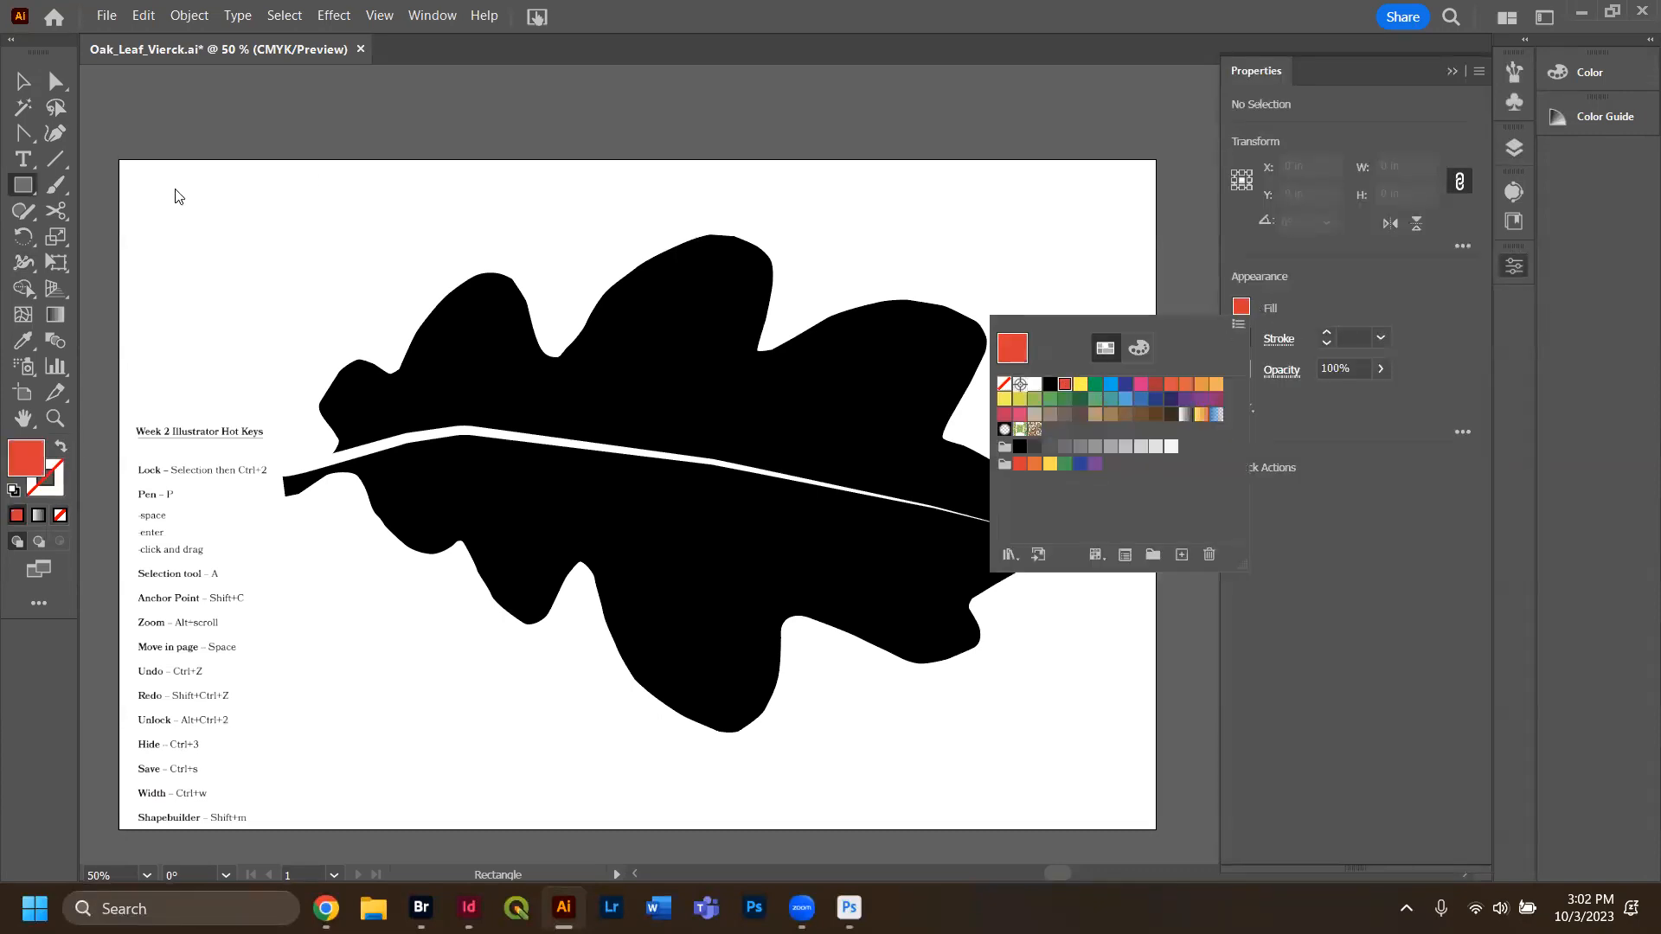
left_click(205, 191)
mouse_move(187, 175)
left_mouse_down()
mouse_move(259, 260)
mouse_move(1091, 758)
left_mouse_up()
Select the midrib together with the red rectangle, deselect both, and delete the rectangle.
left_click(23, 82)
left_click(1156, 684)
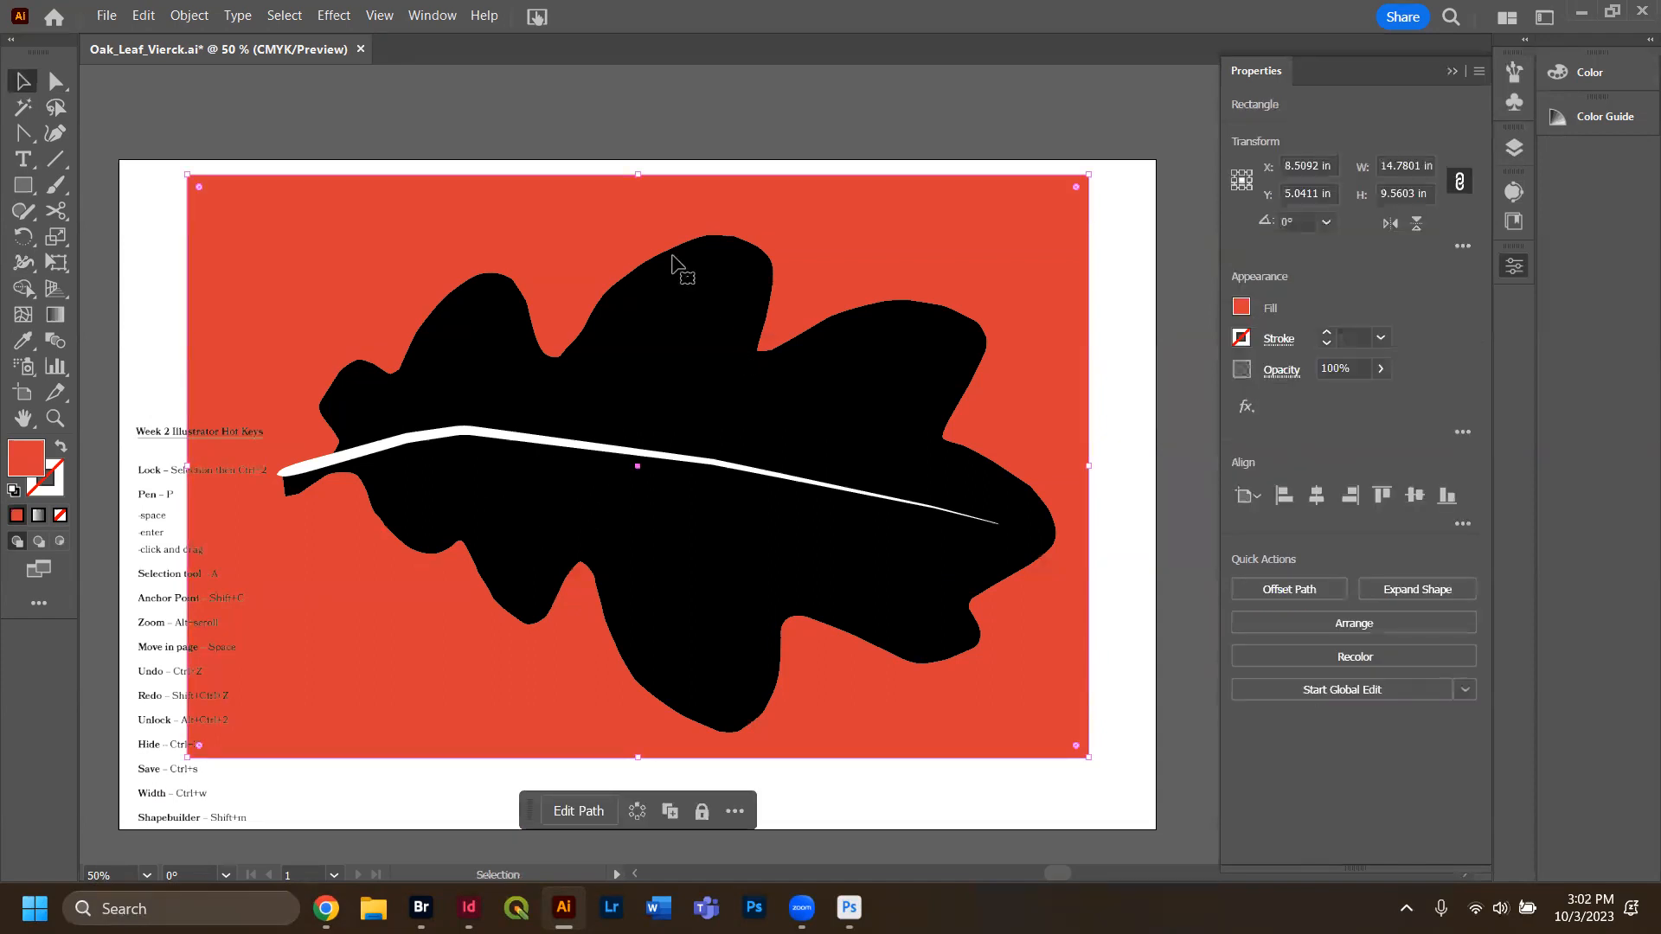
left_click(668, 460)
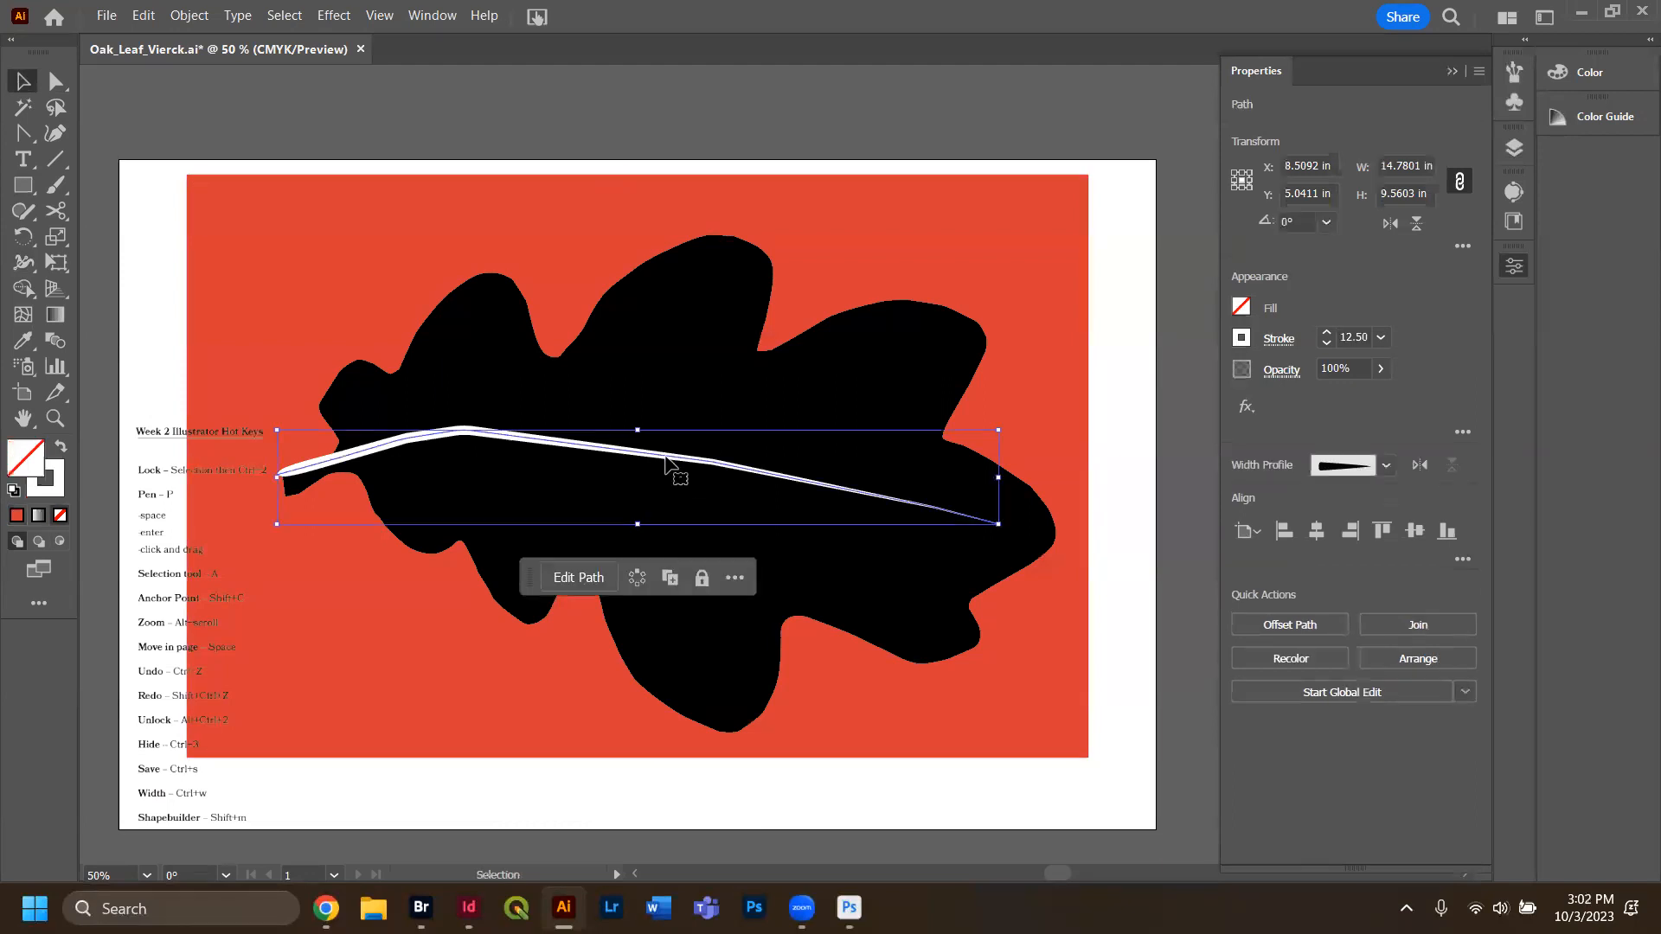
left_click(687, 359, "shift")
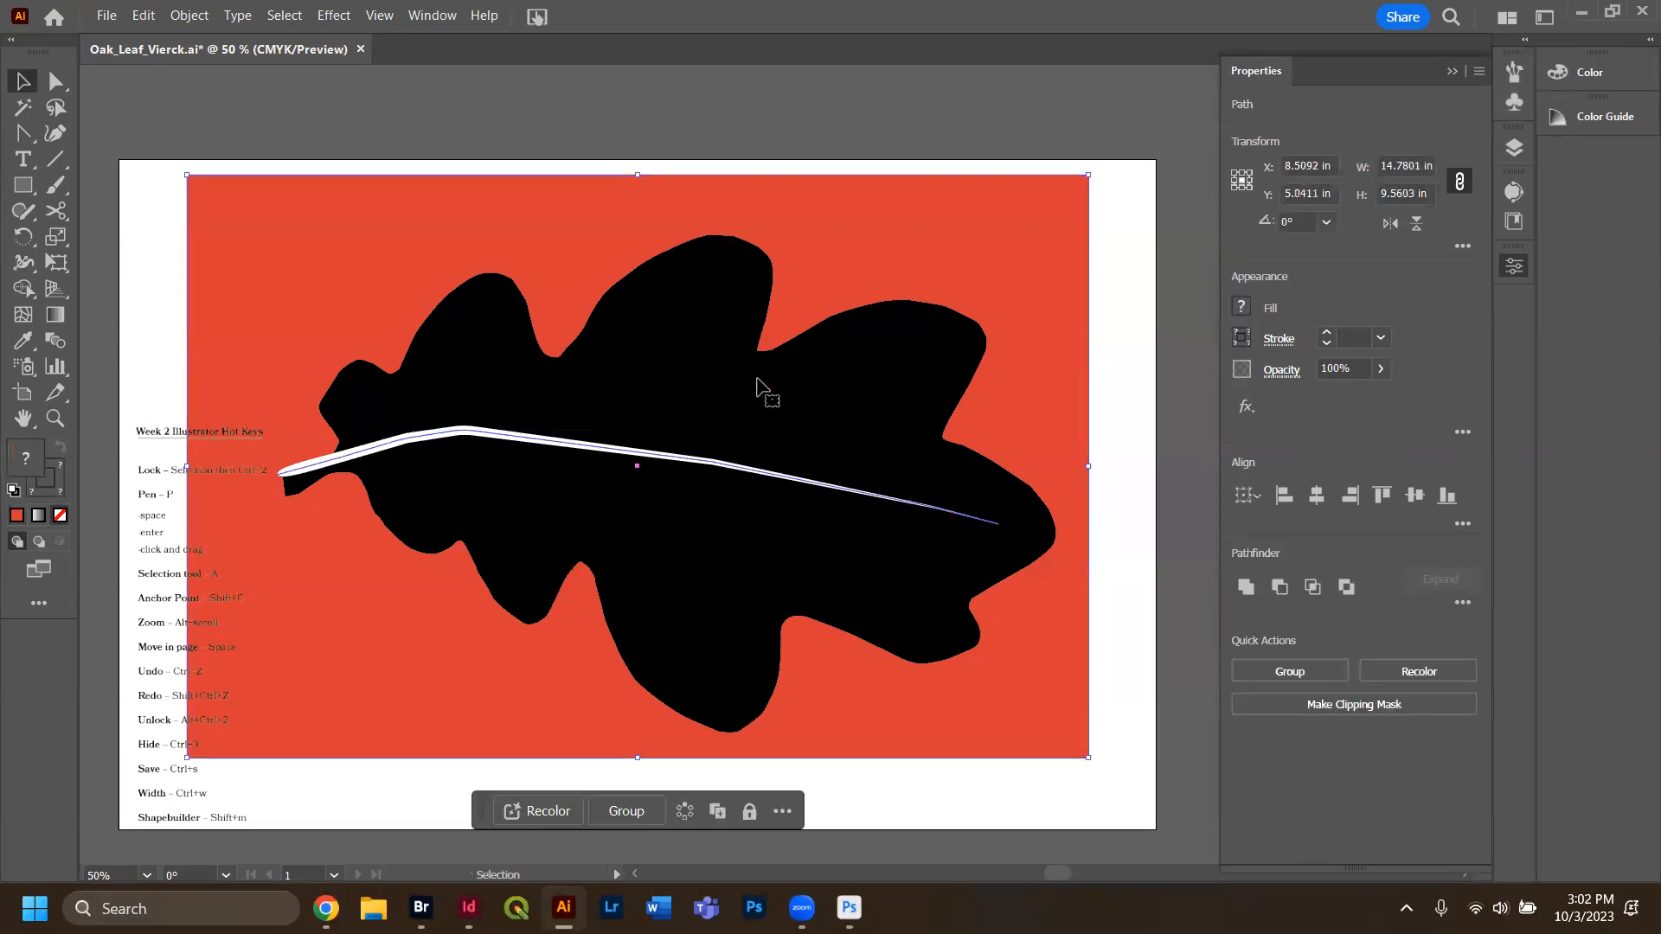
left_click(1135, 241)
left_click(1060, 199)
key("Delete")
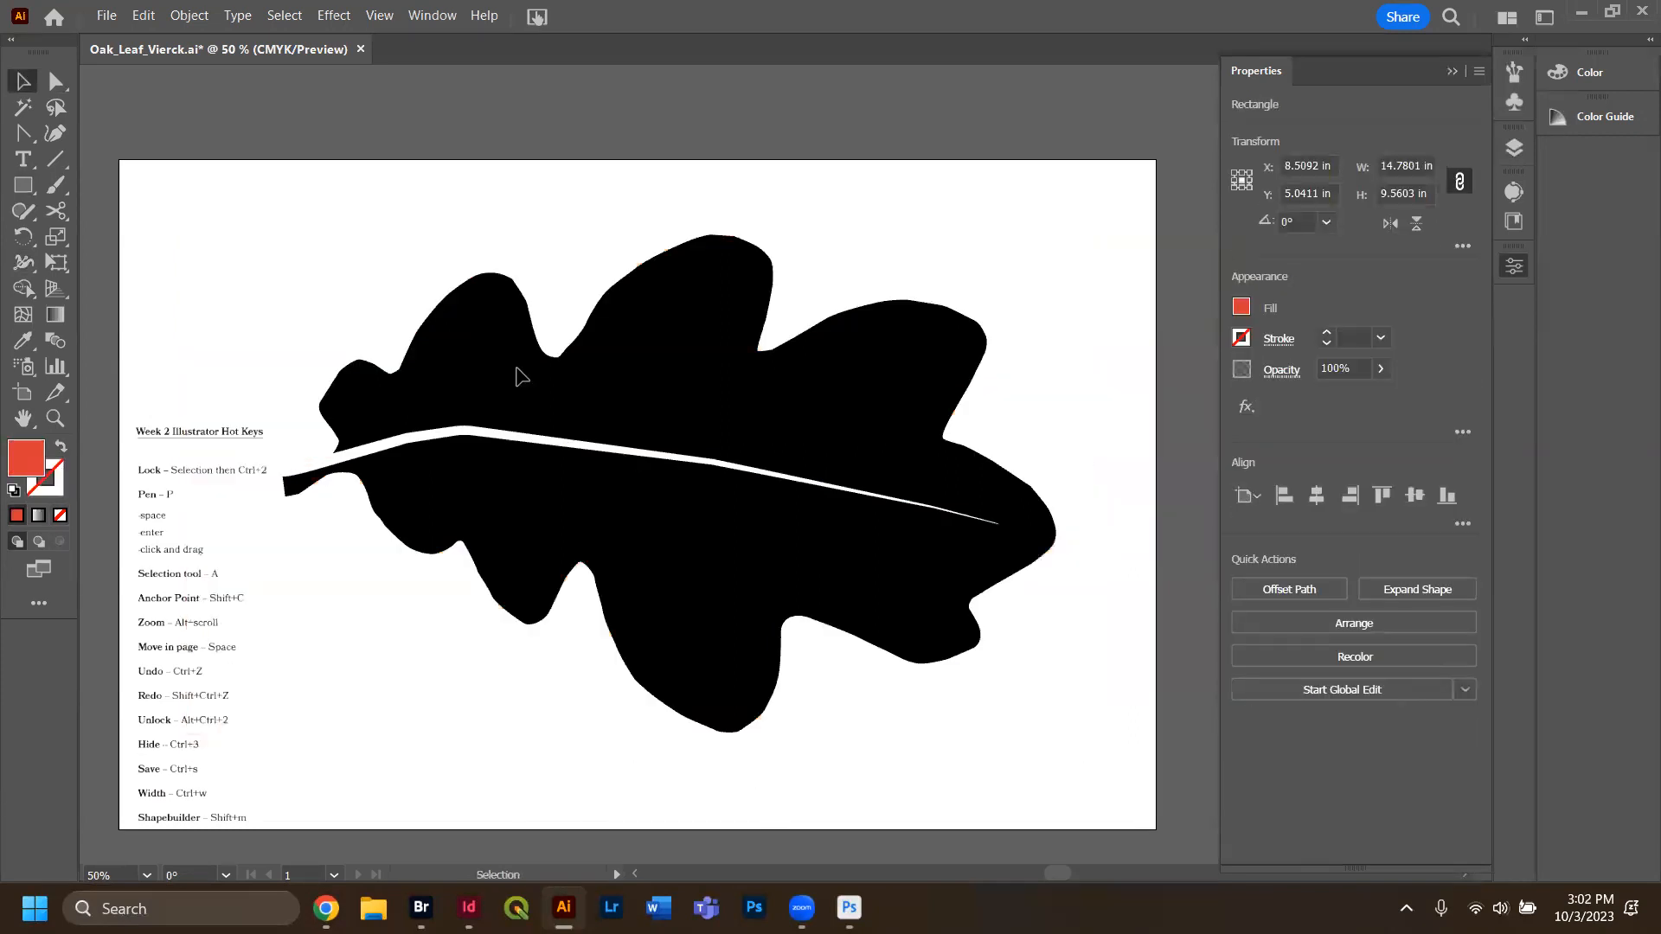
Convert the midrib's tapered stroke into a filled shape with Outline Stroke.
left_click(441, 434)
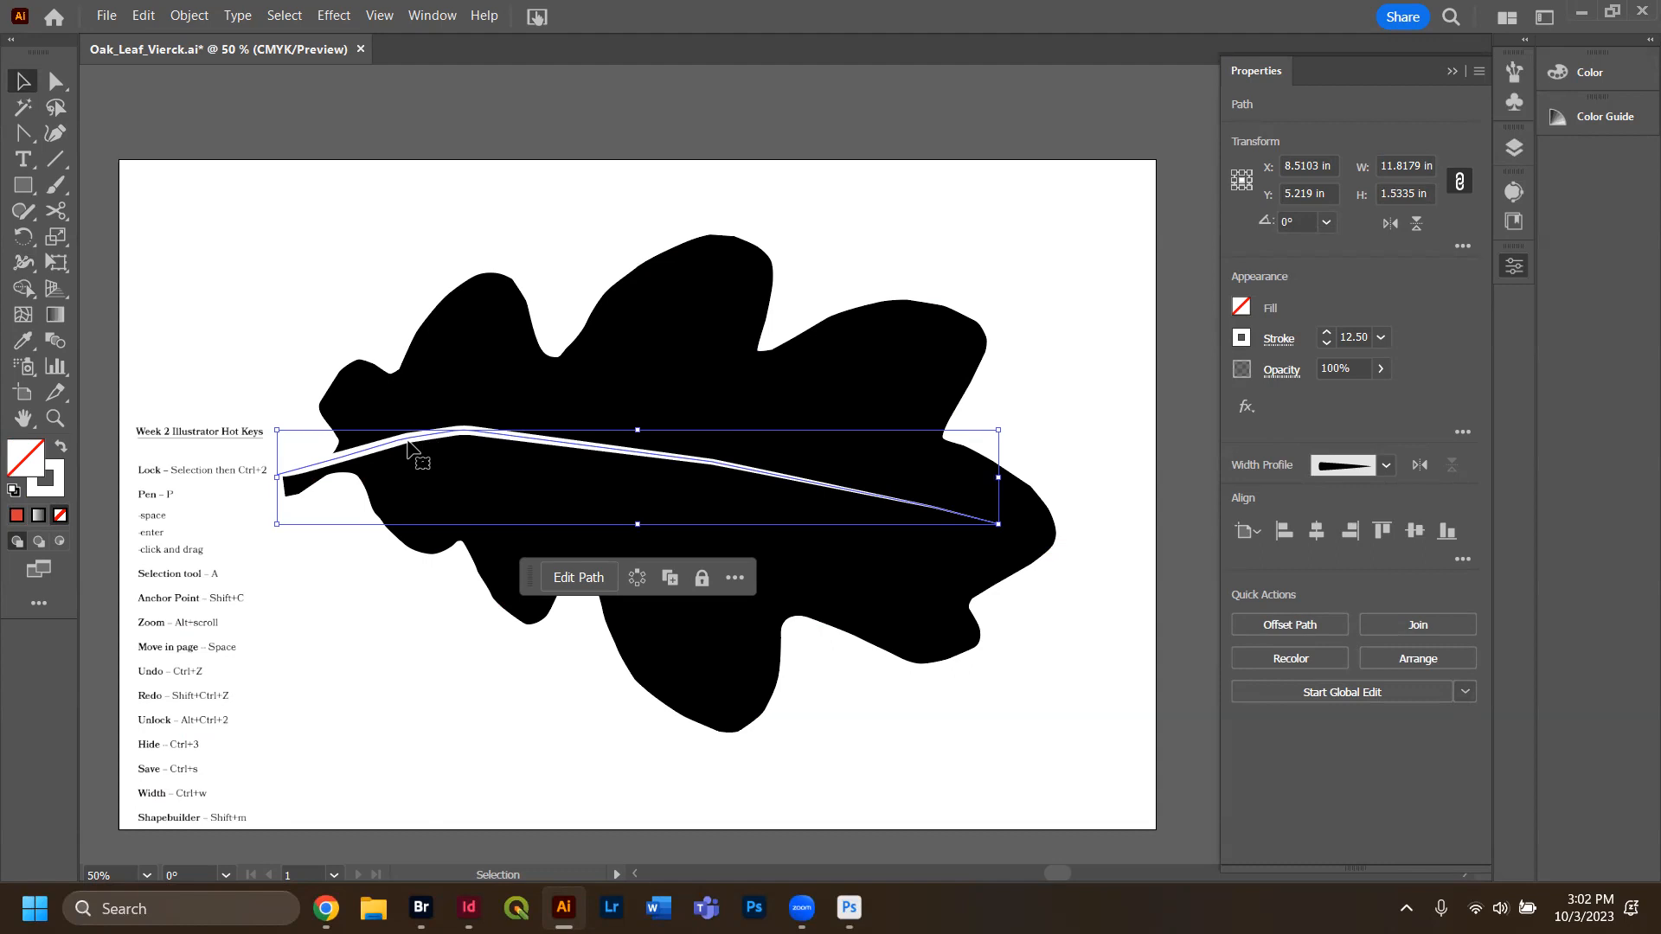
left_click(190, 16)
mouse_move(348, 550)
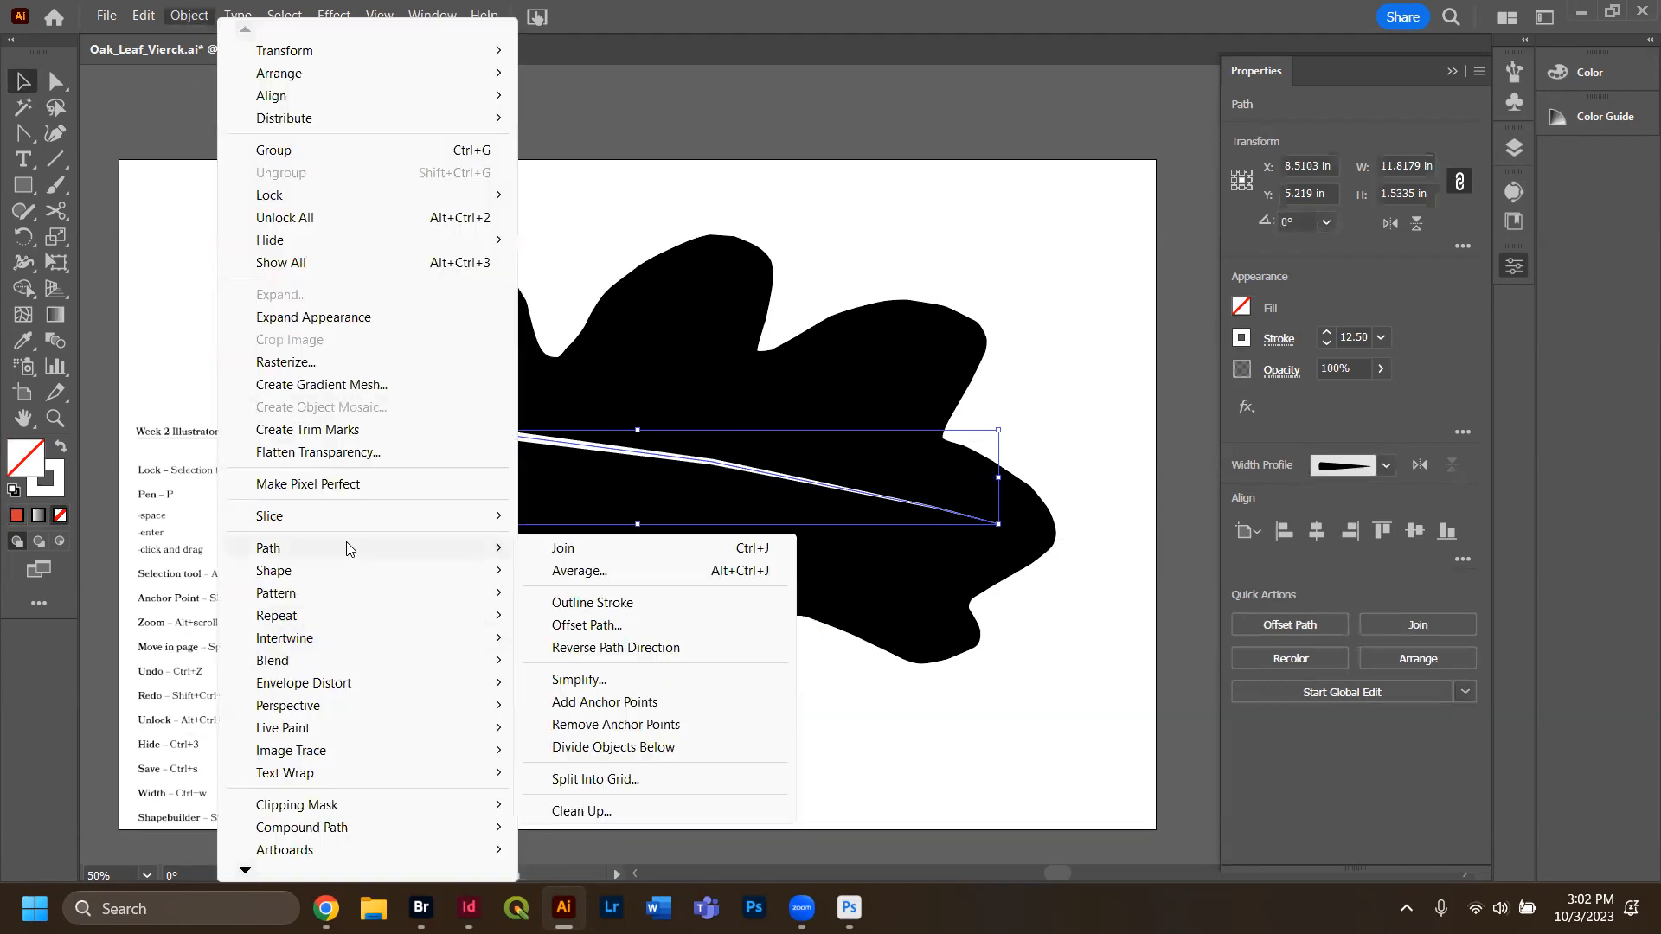
left_click(579, 609)
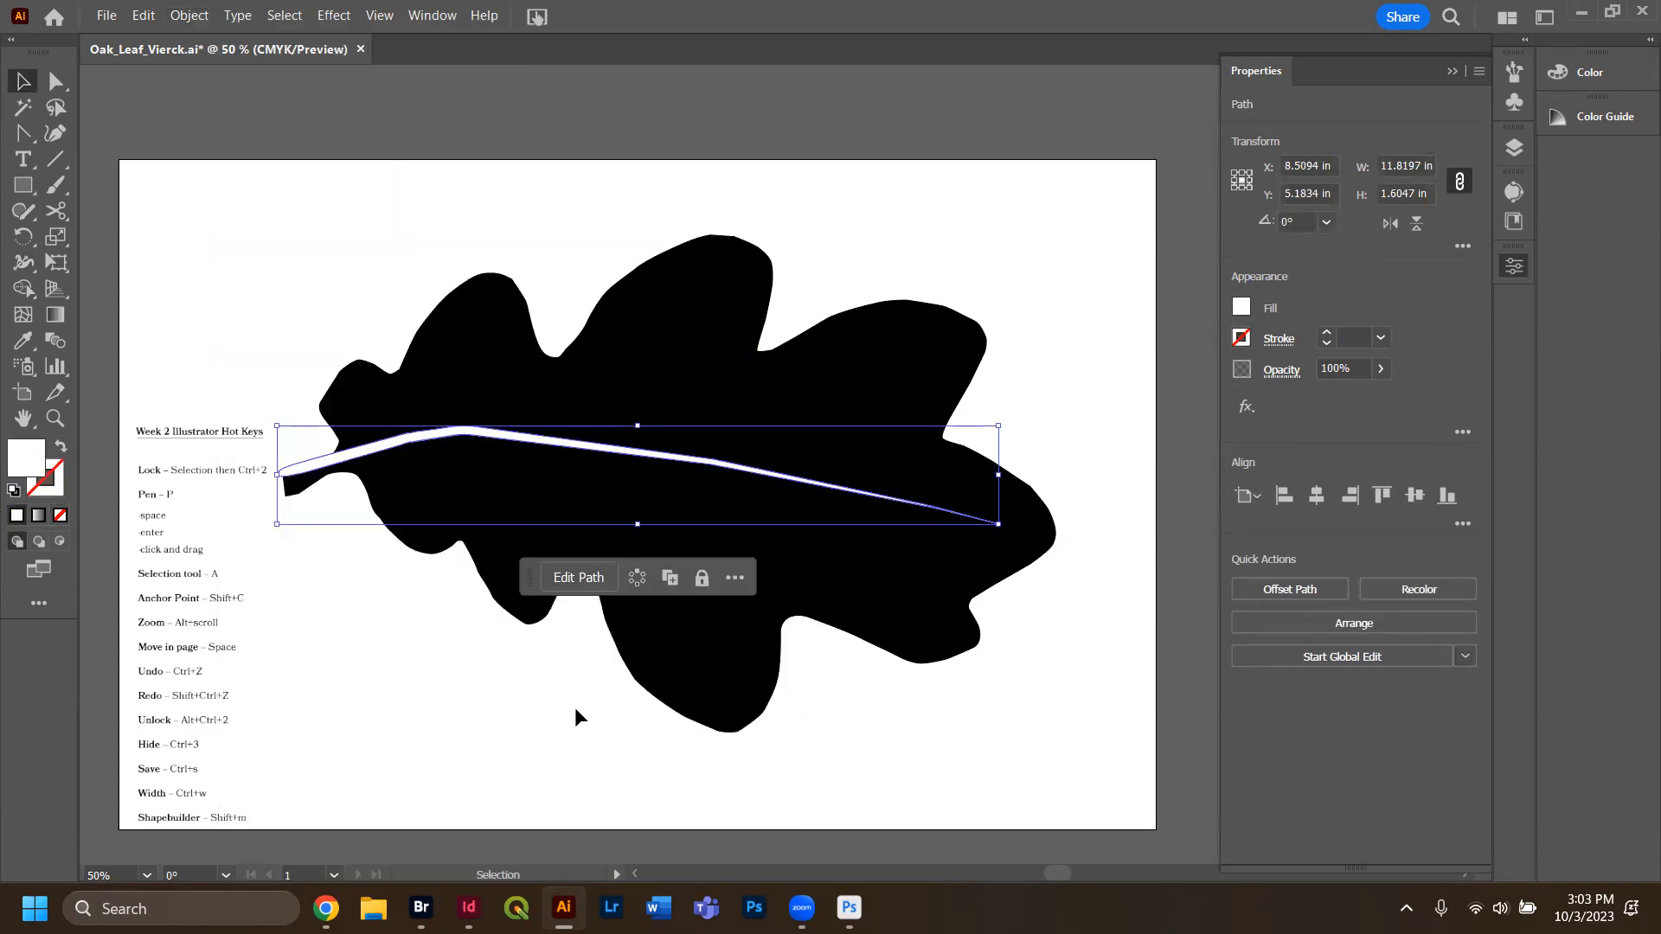
left_click(617, 744)
Swap the outlined midrib's fill and stroke to inspect its contour, and restore the white fill.
left_click(774, 476)
left_click(59, 447)
left_click(544, 778)
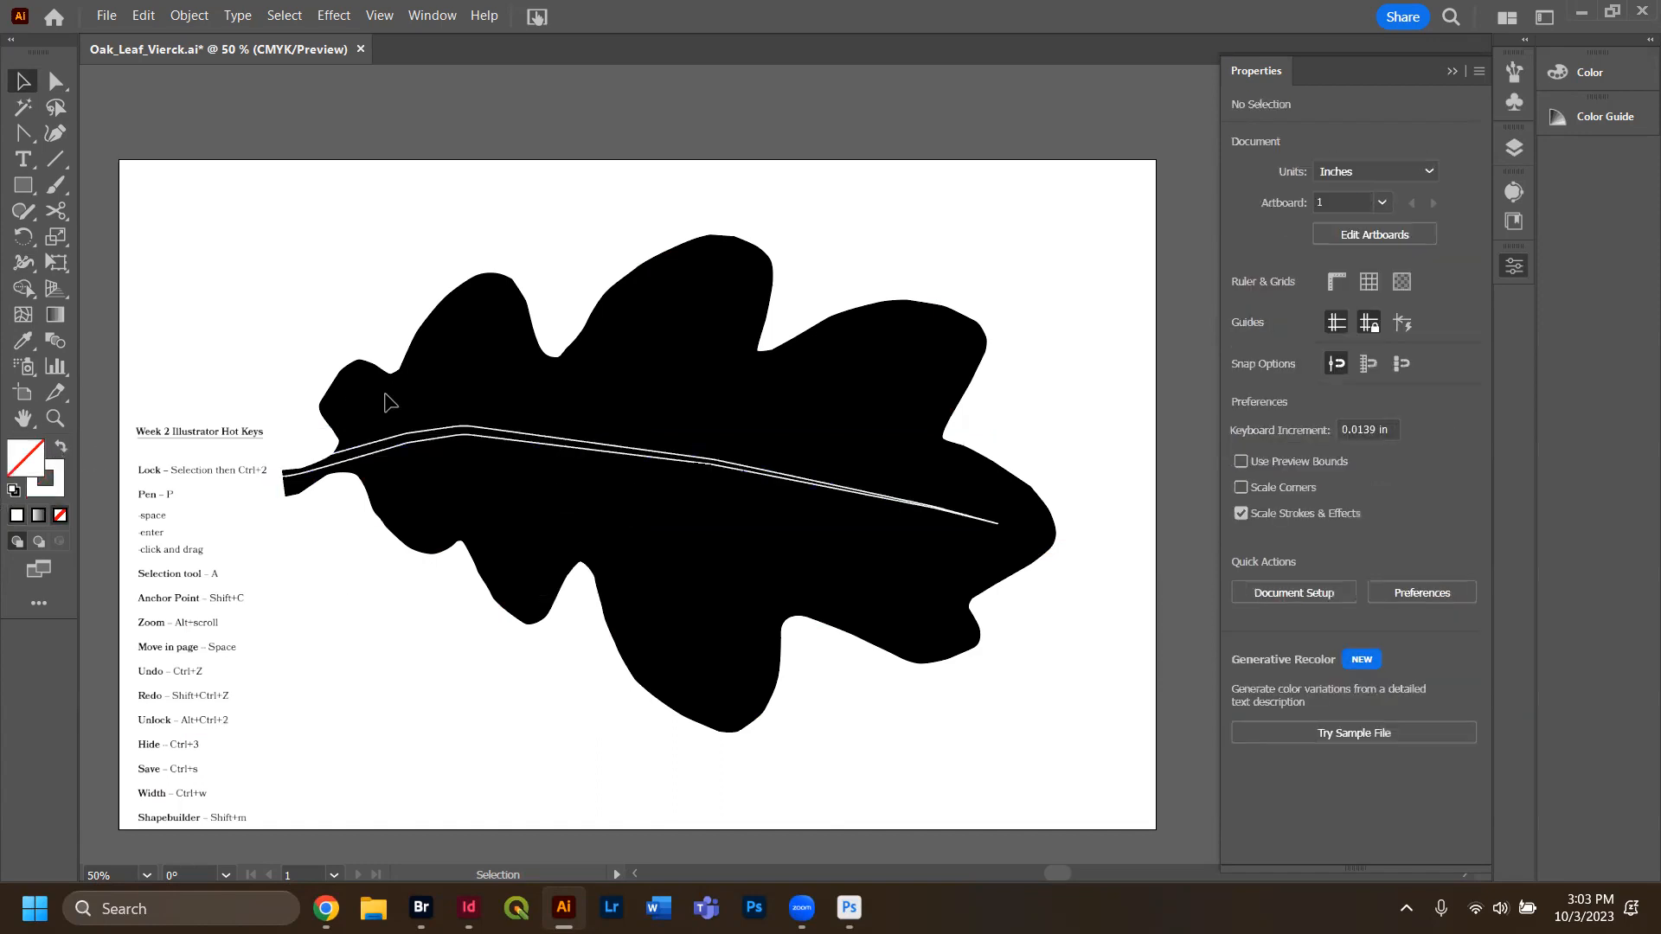
left_click(361, 470)
left_click(316, 781)
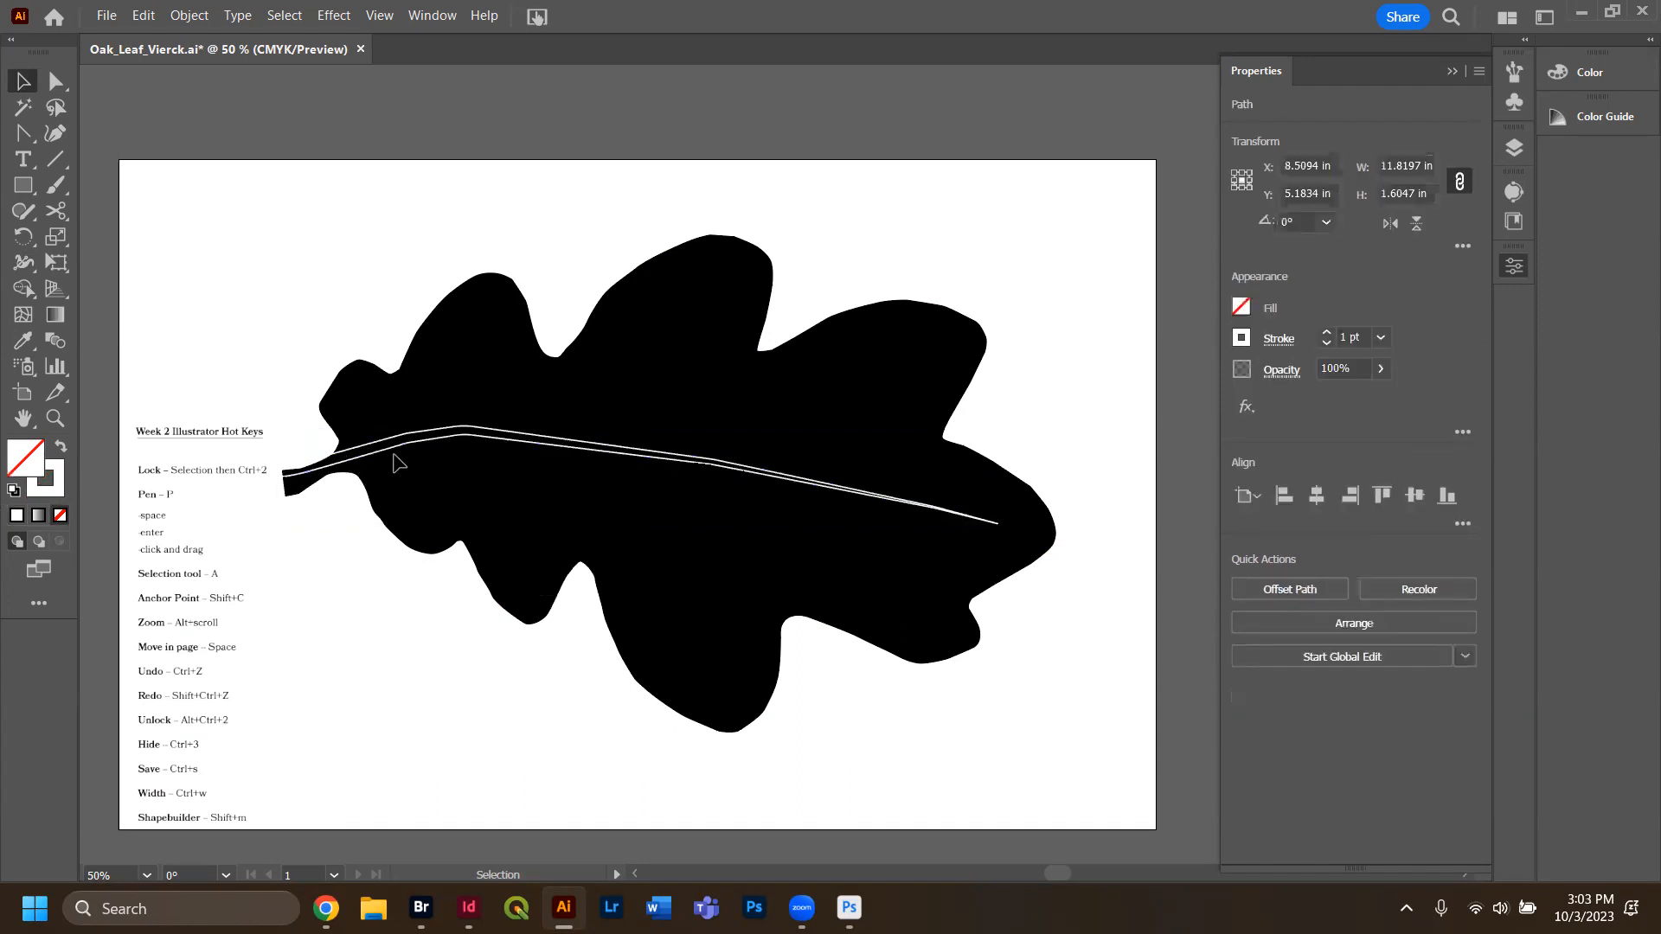
left_click(595, 451)
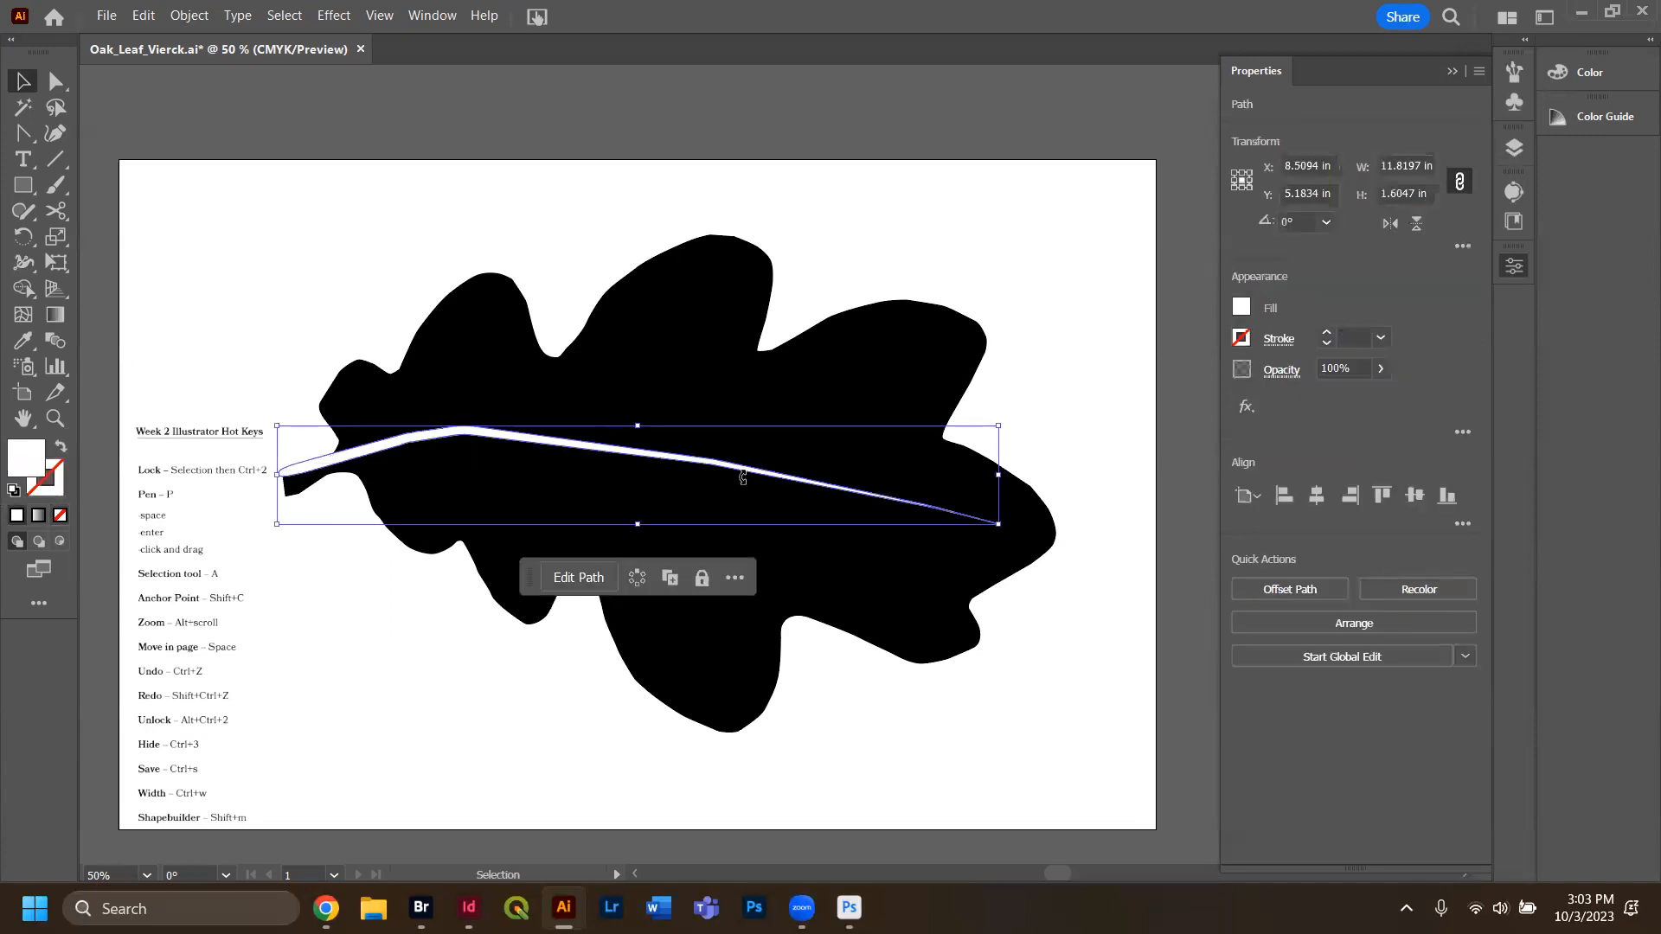
left_click(844, 735)
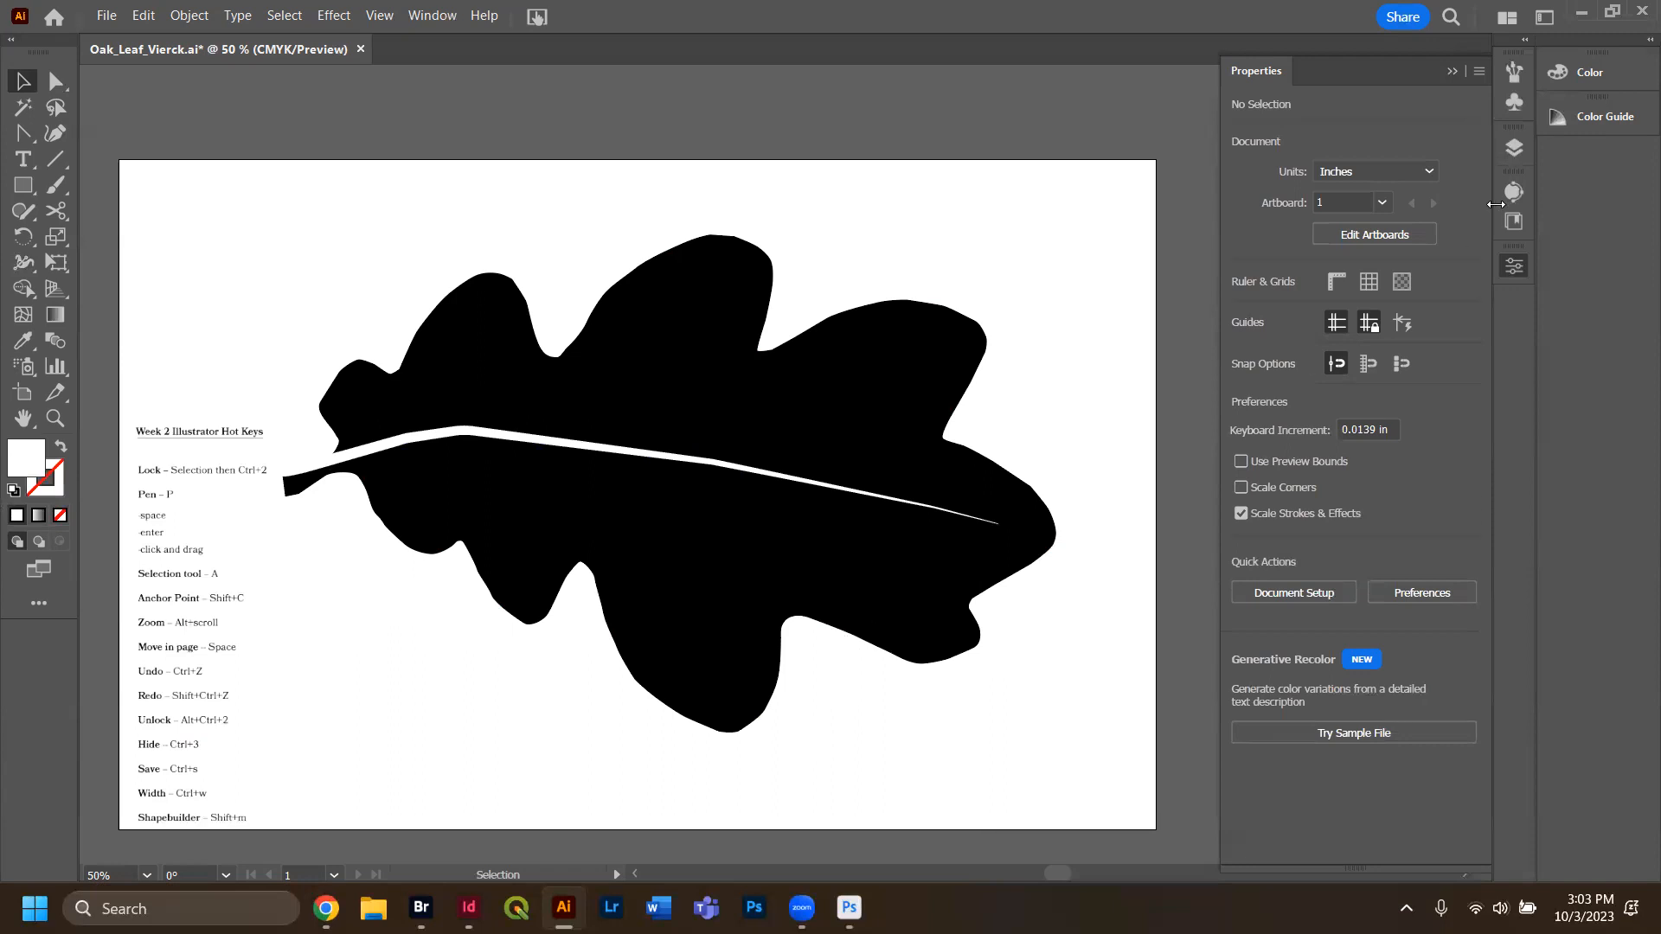
Unlock the leaf silhouette path in Layer 4 and select it together with the outlined midrib.
left_click(1516, 152)
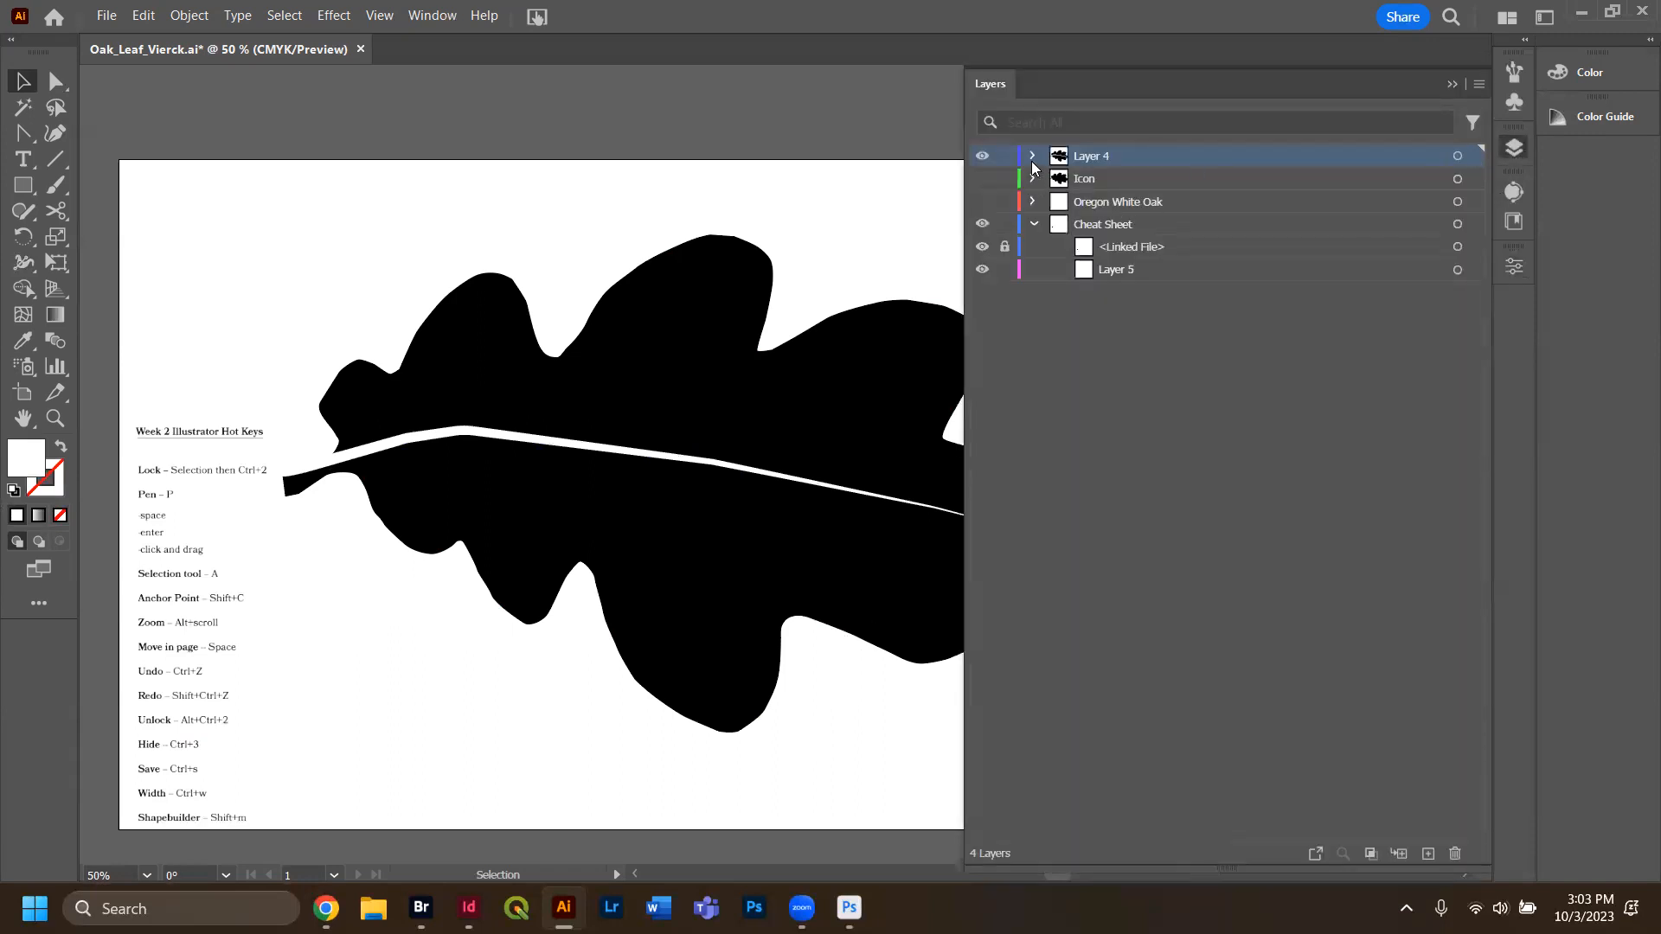
left_click(1032, 157)
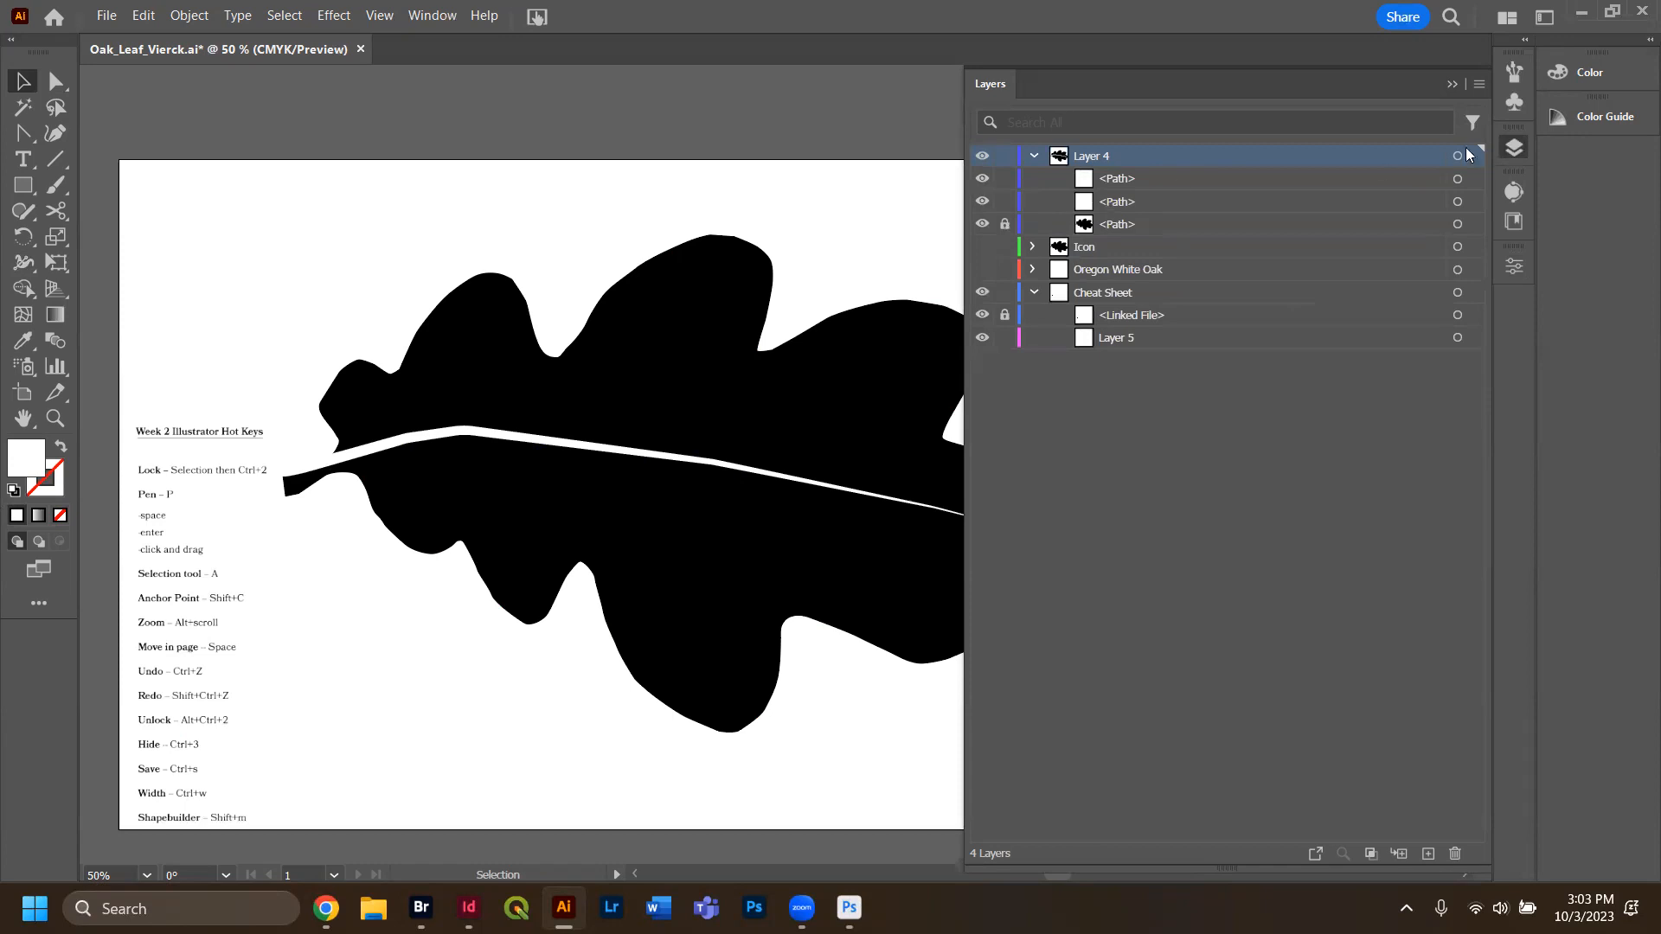
left_click(1005, 224)
left_click(1452, 84)
left_click(715, 567)
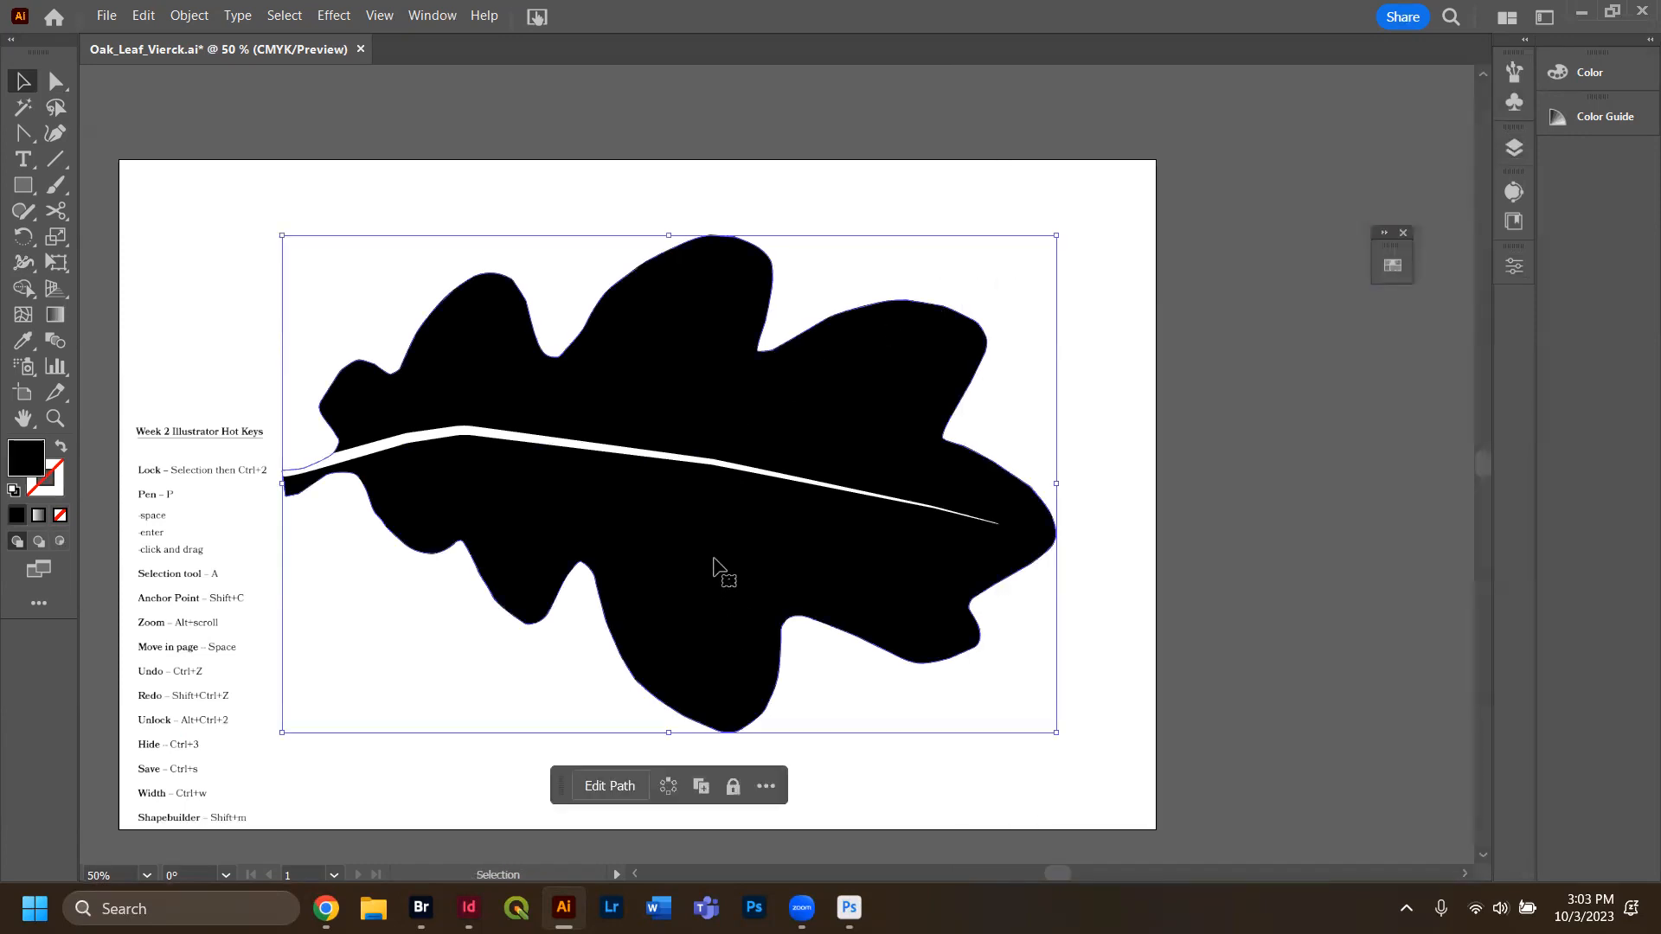
left_click(701, 467, "shift")
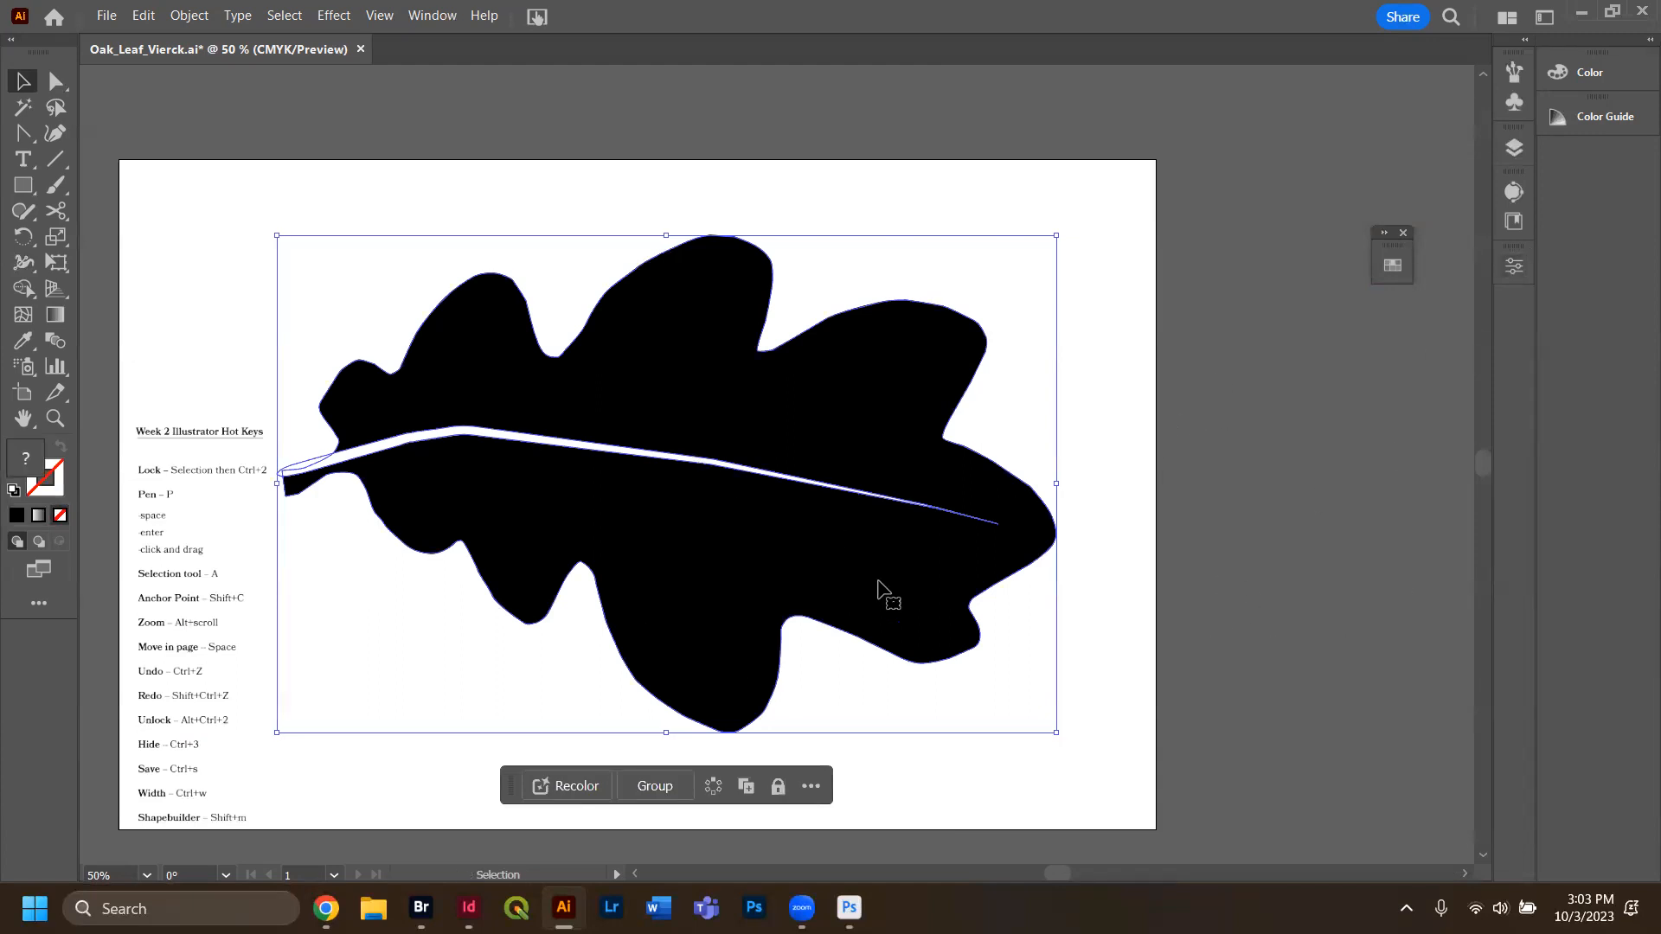
Try to subtract the outlined midrib from the leaf silhouette with the Minus Front pathfinder.
left_click(1513, 269)
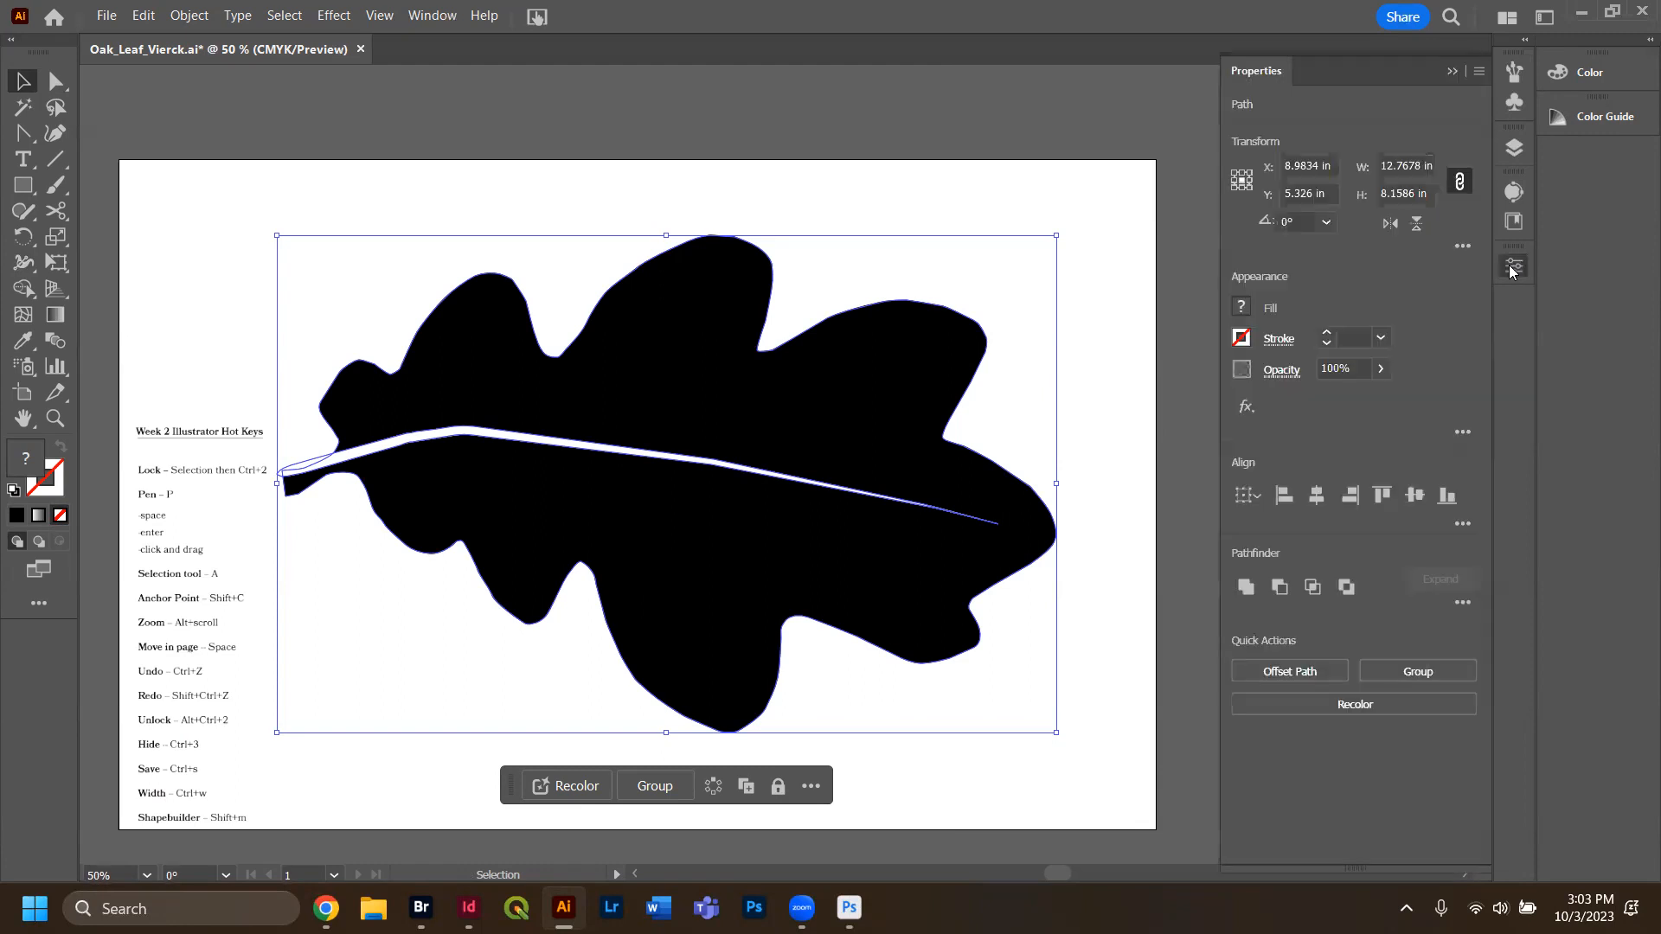
left_click(1281, 588)
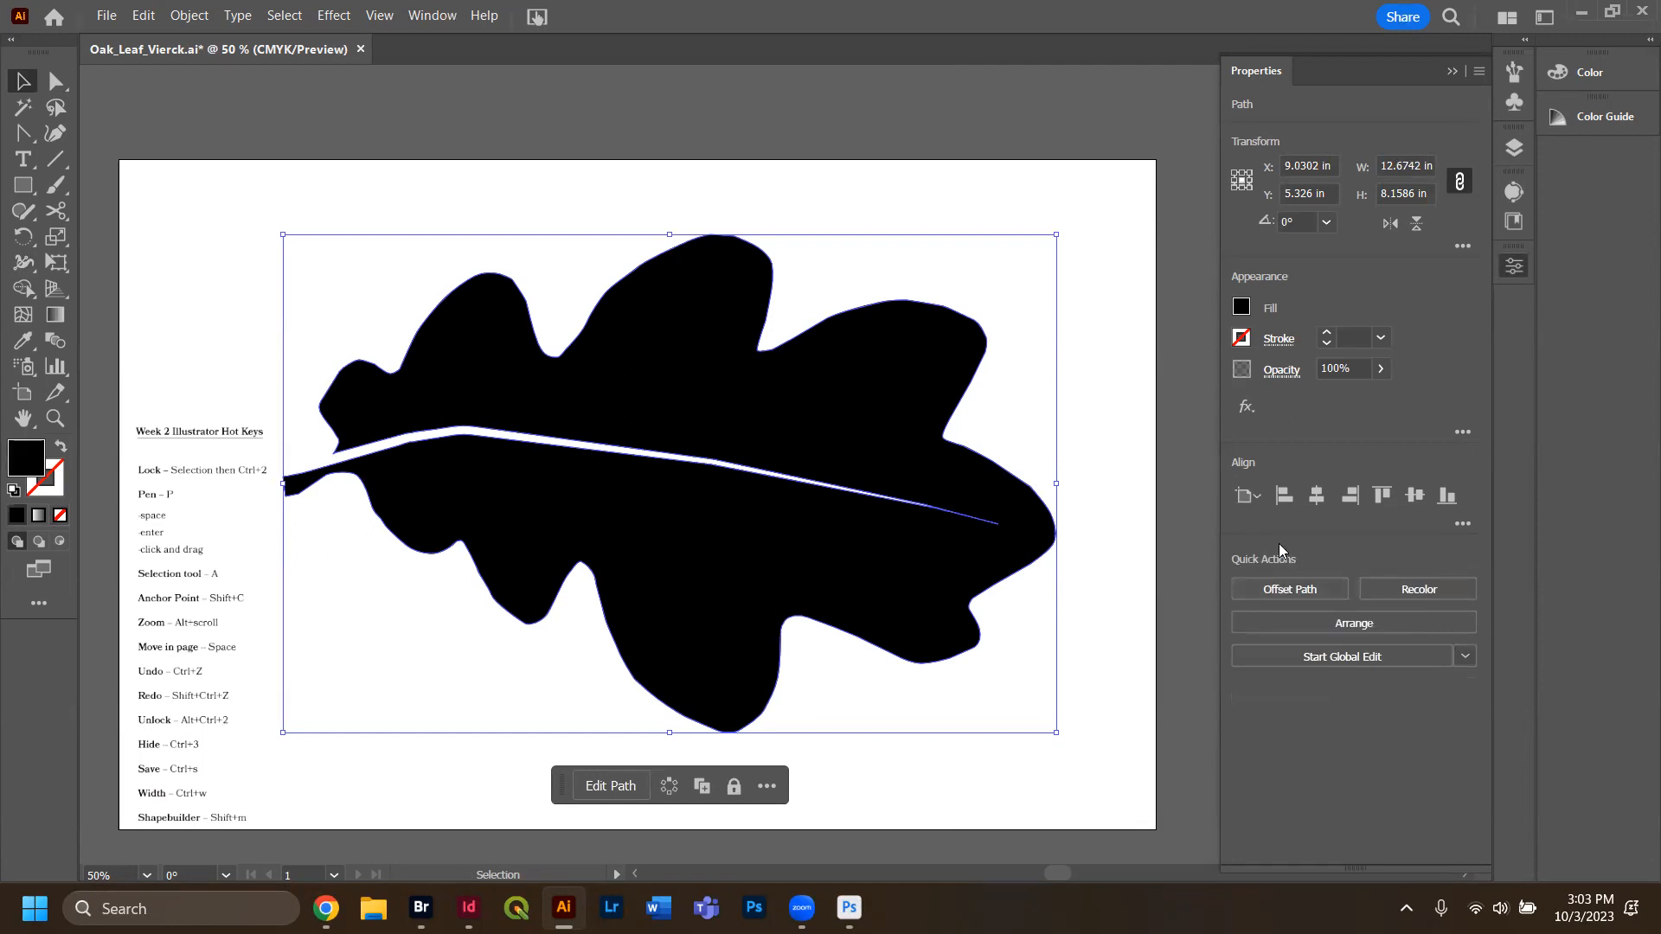
key("ctrl+a")
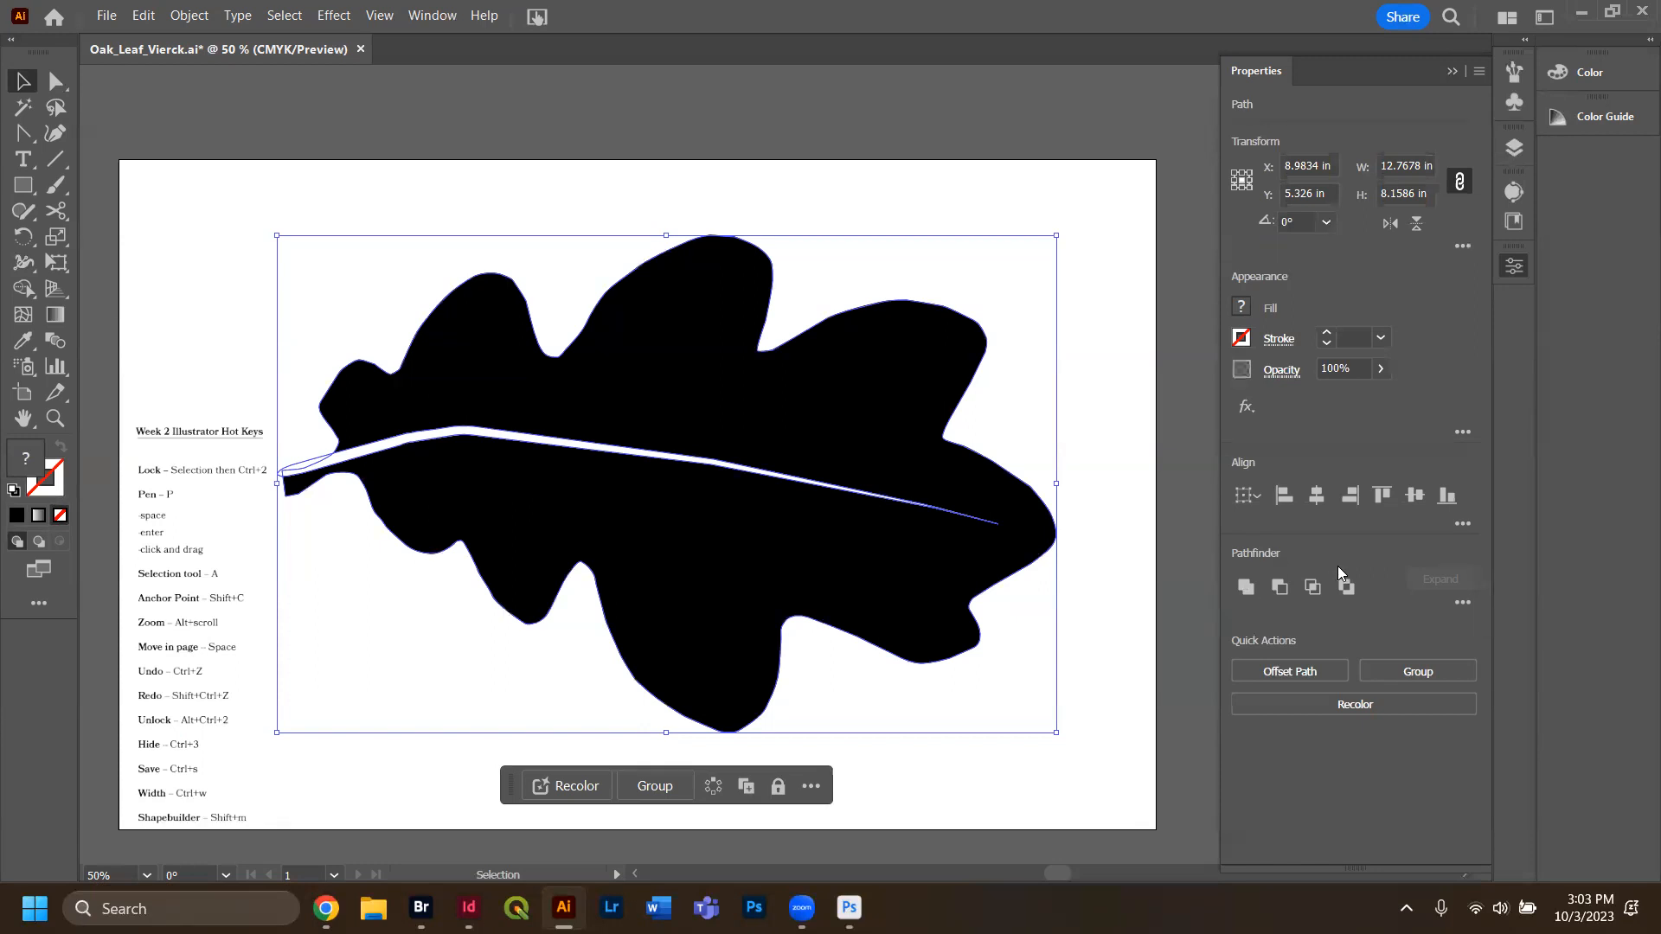
Repeat the Minus Front cut, move the cut leaf partly above the artboard to check the midrib gap, and undo it.
left_click(1281, 585)
left_click_drag(593, 575, 624, 261)
left_click(697, 475)
left_click(907, 608)
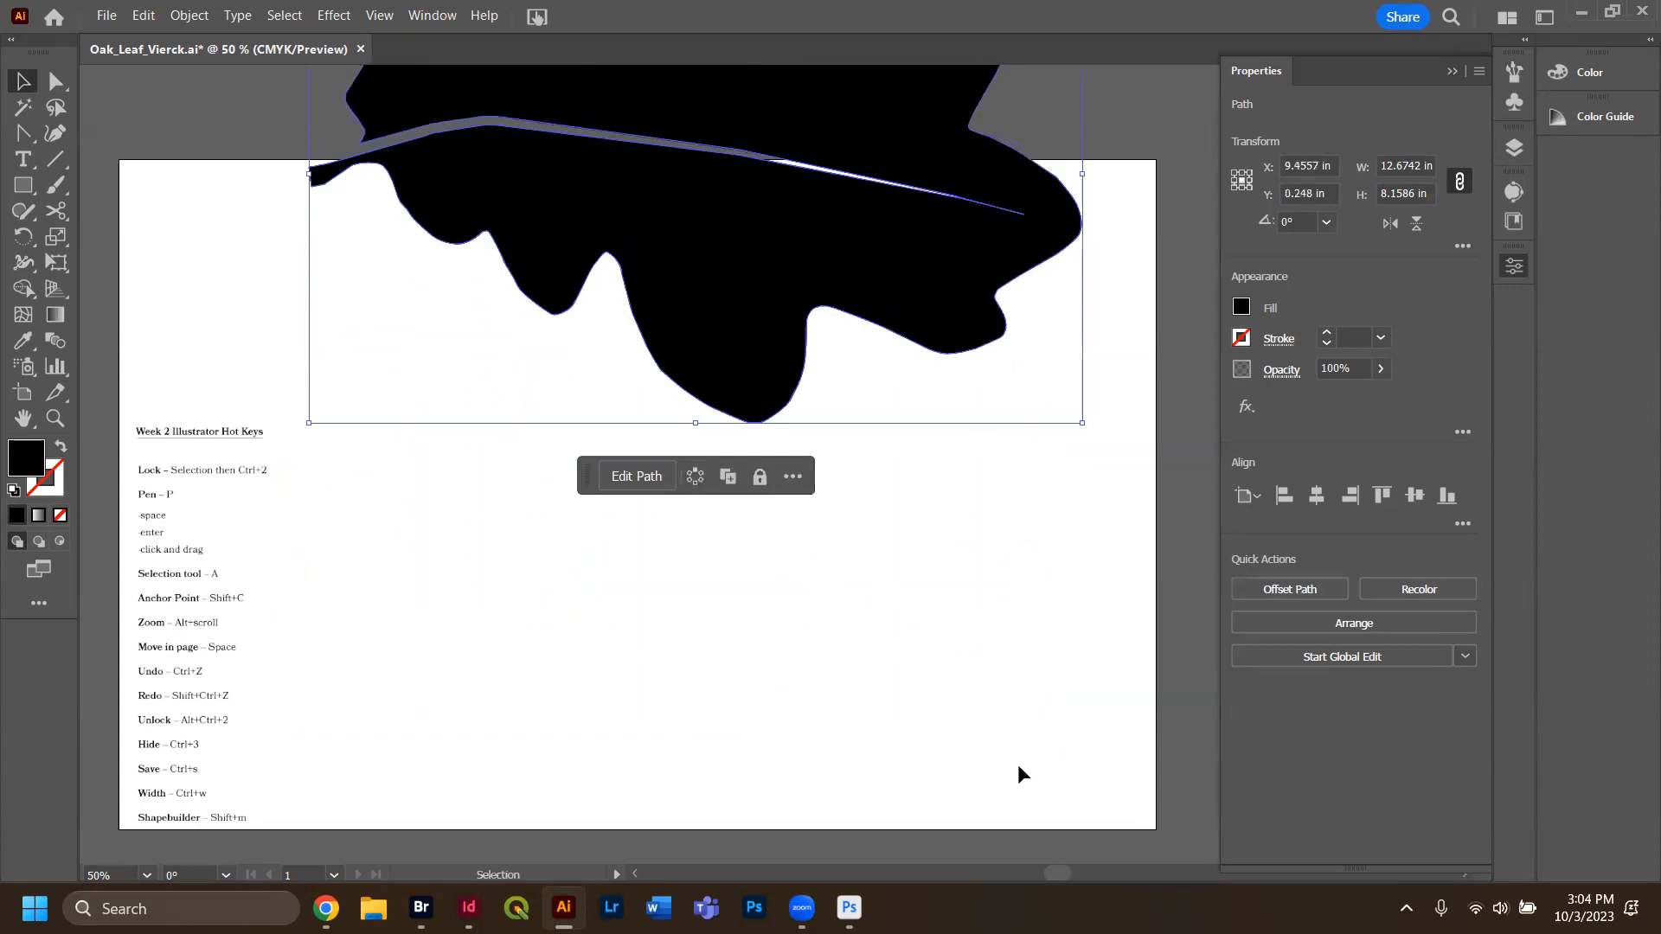
left_click(1018, 766)
left_click(634, 477)
key("a")
key("ctrl+z")
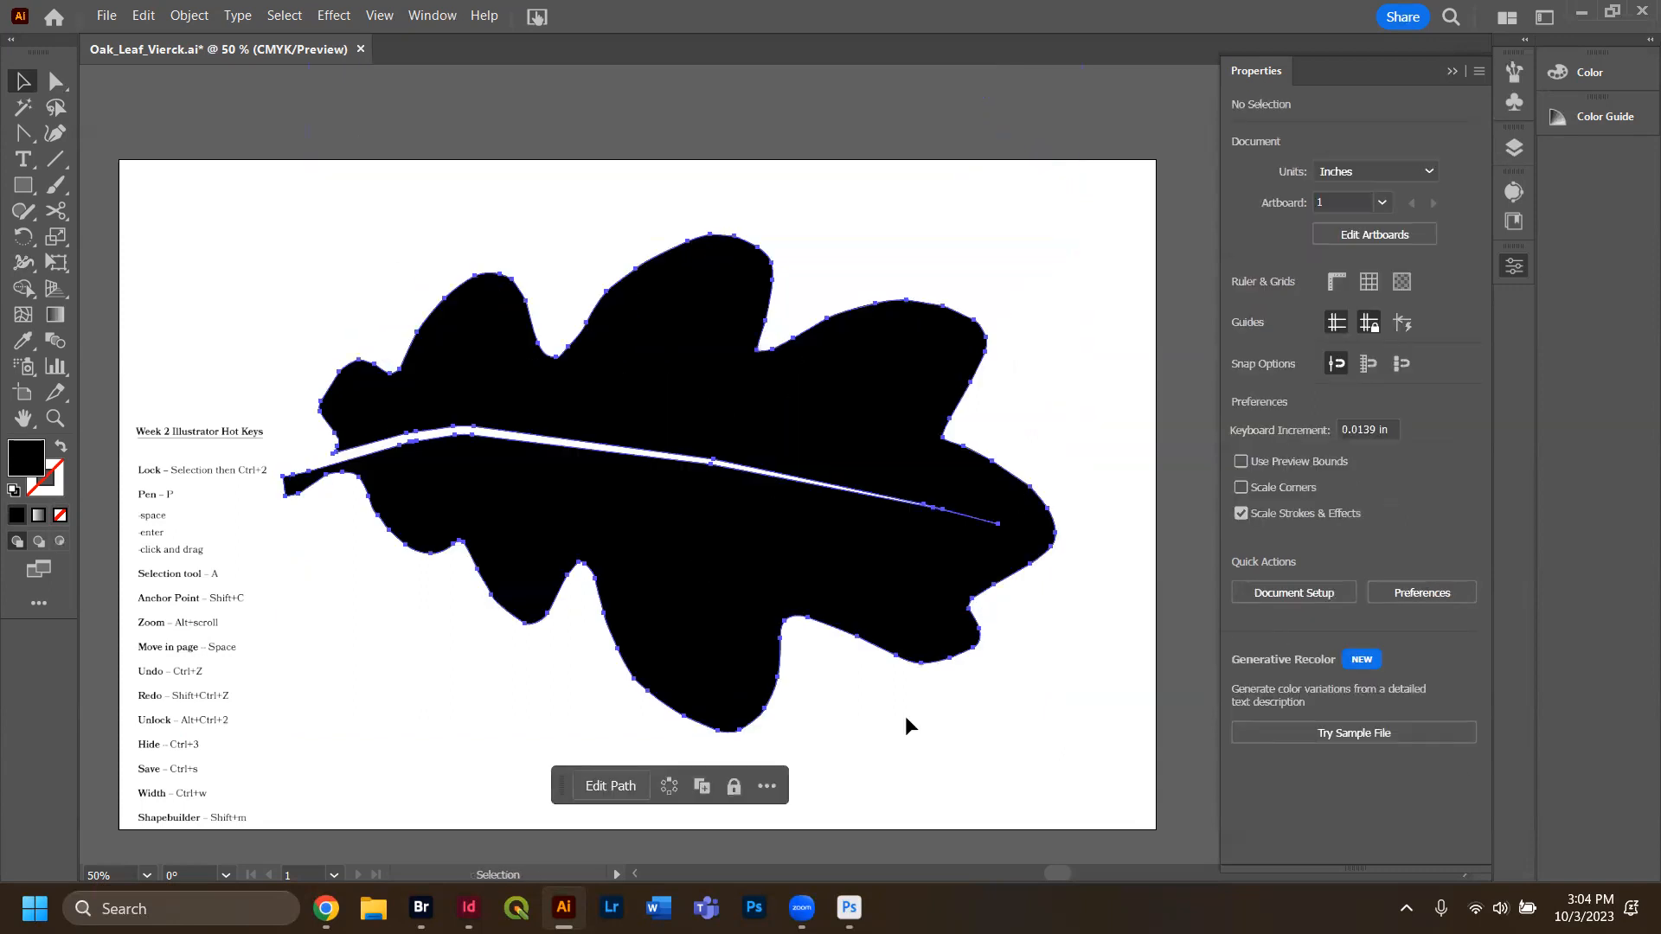
key("v")
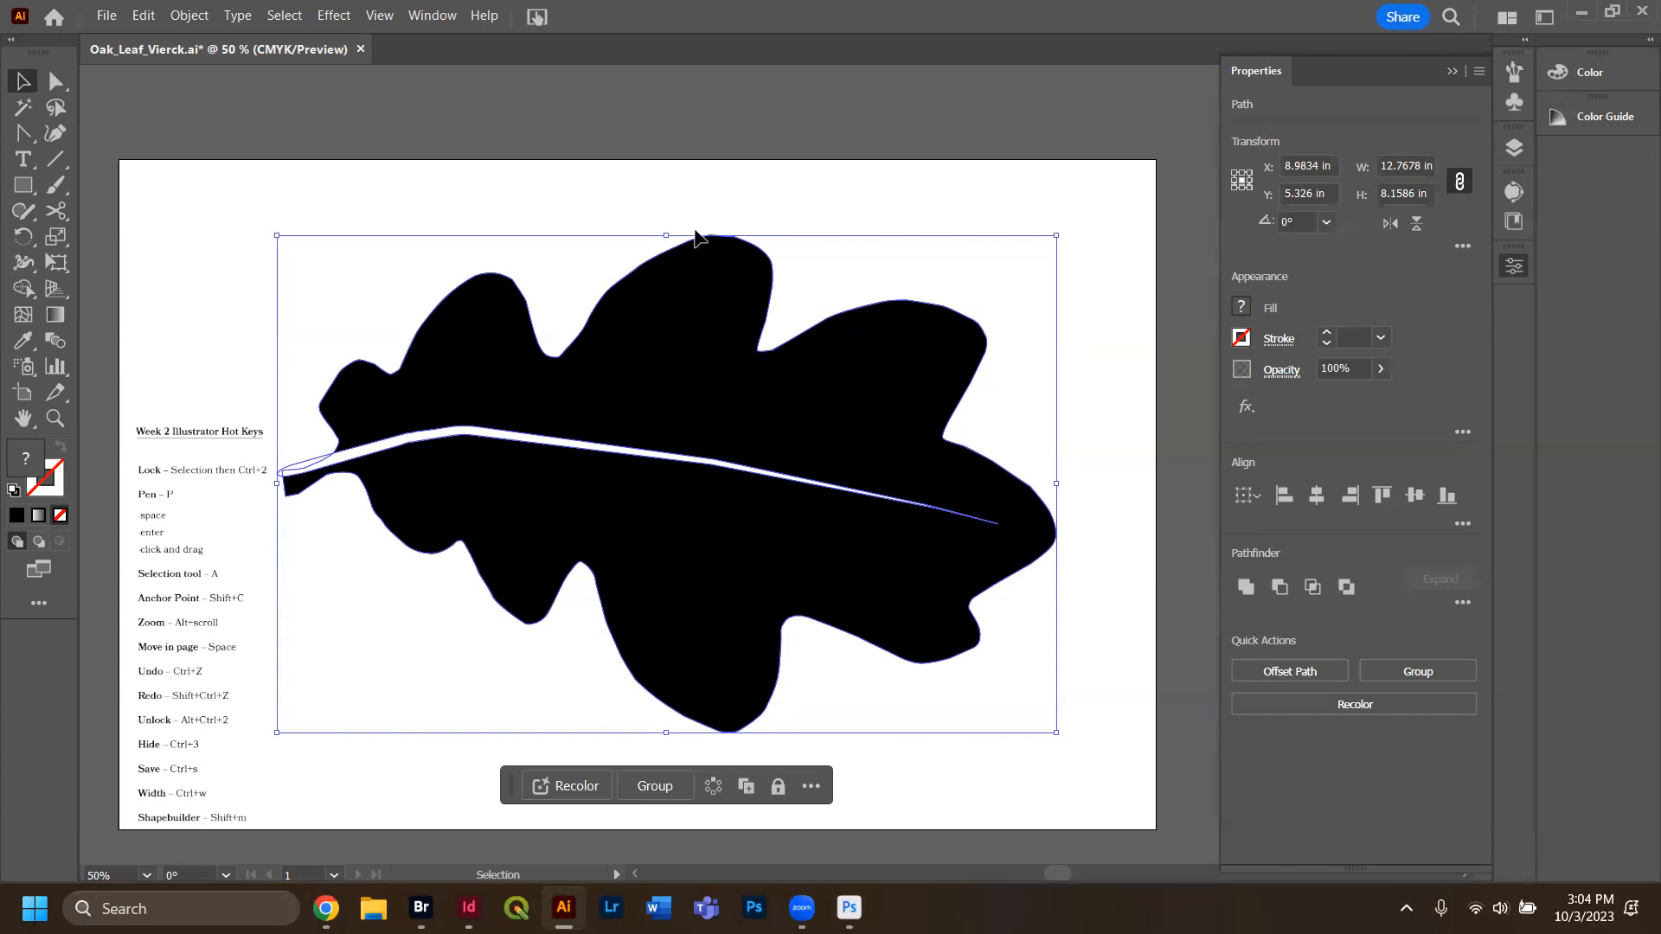
left_click(487, 173)
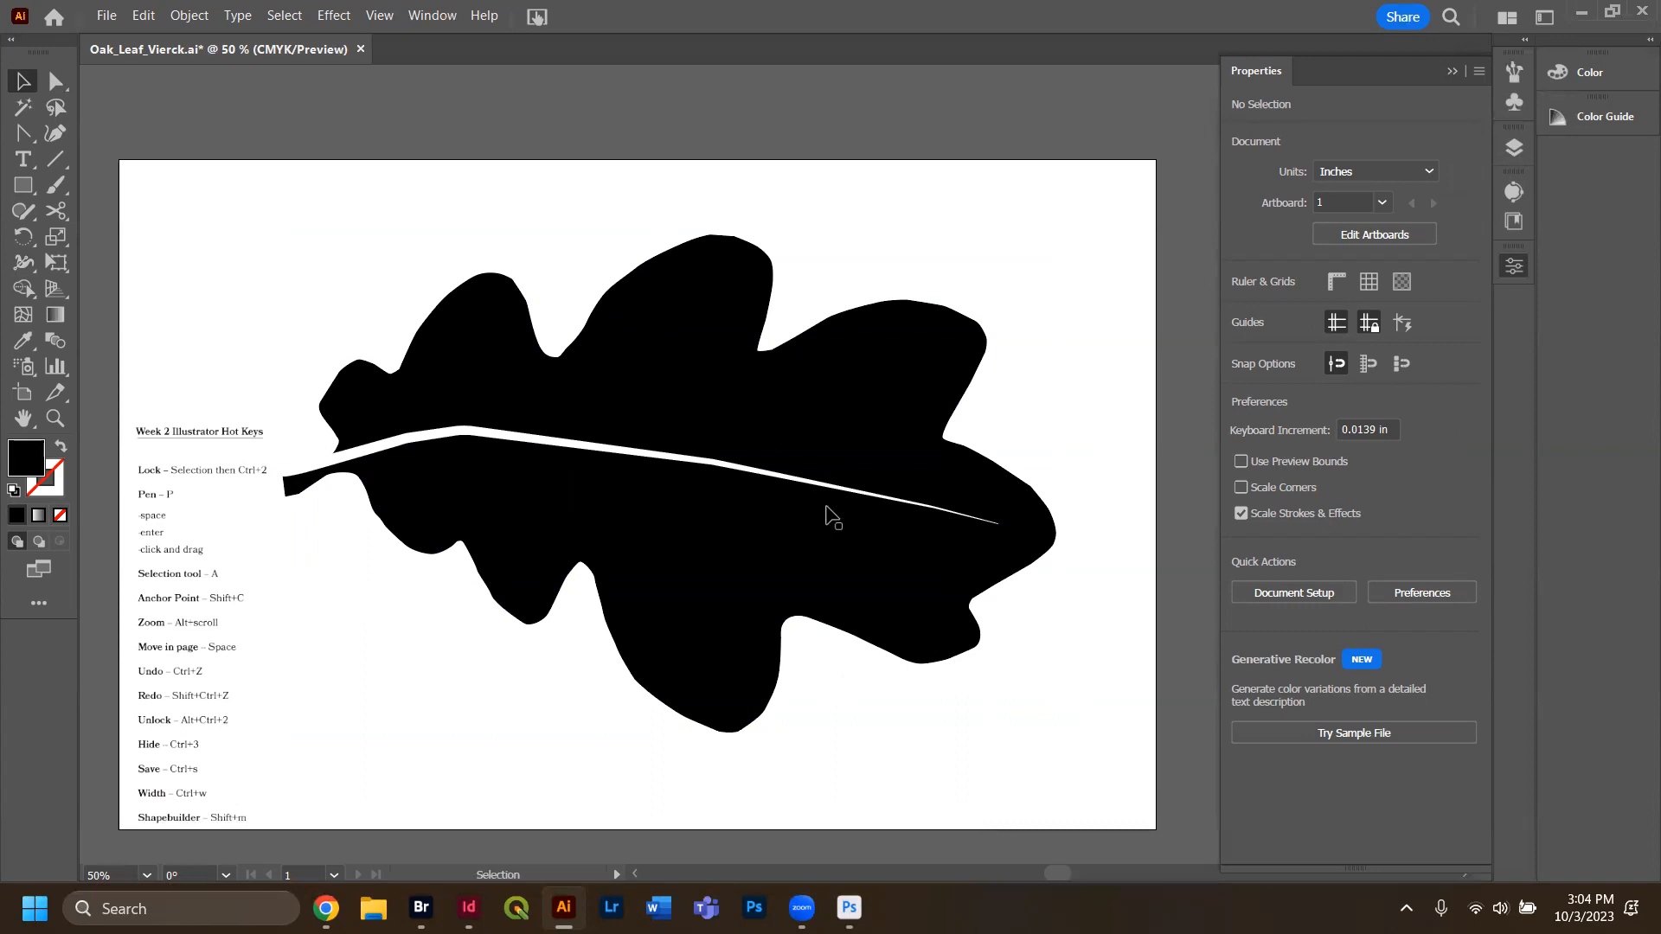
Select the leaf and midrib and separate the leaf area around the midrib with the Shape Builder tool.
key("shift+m")
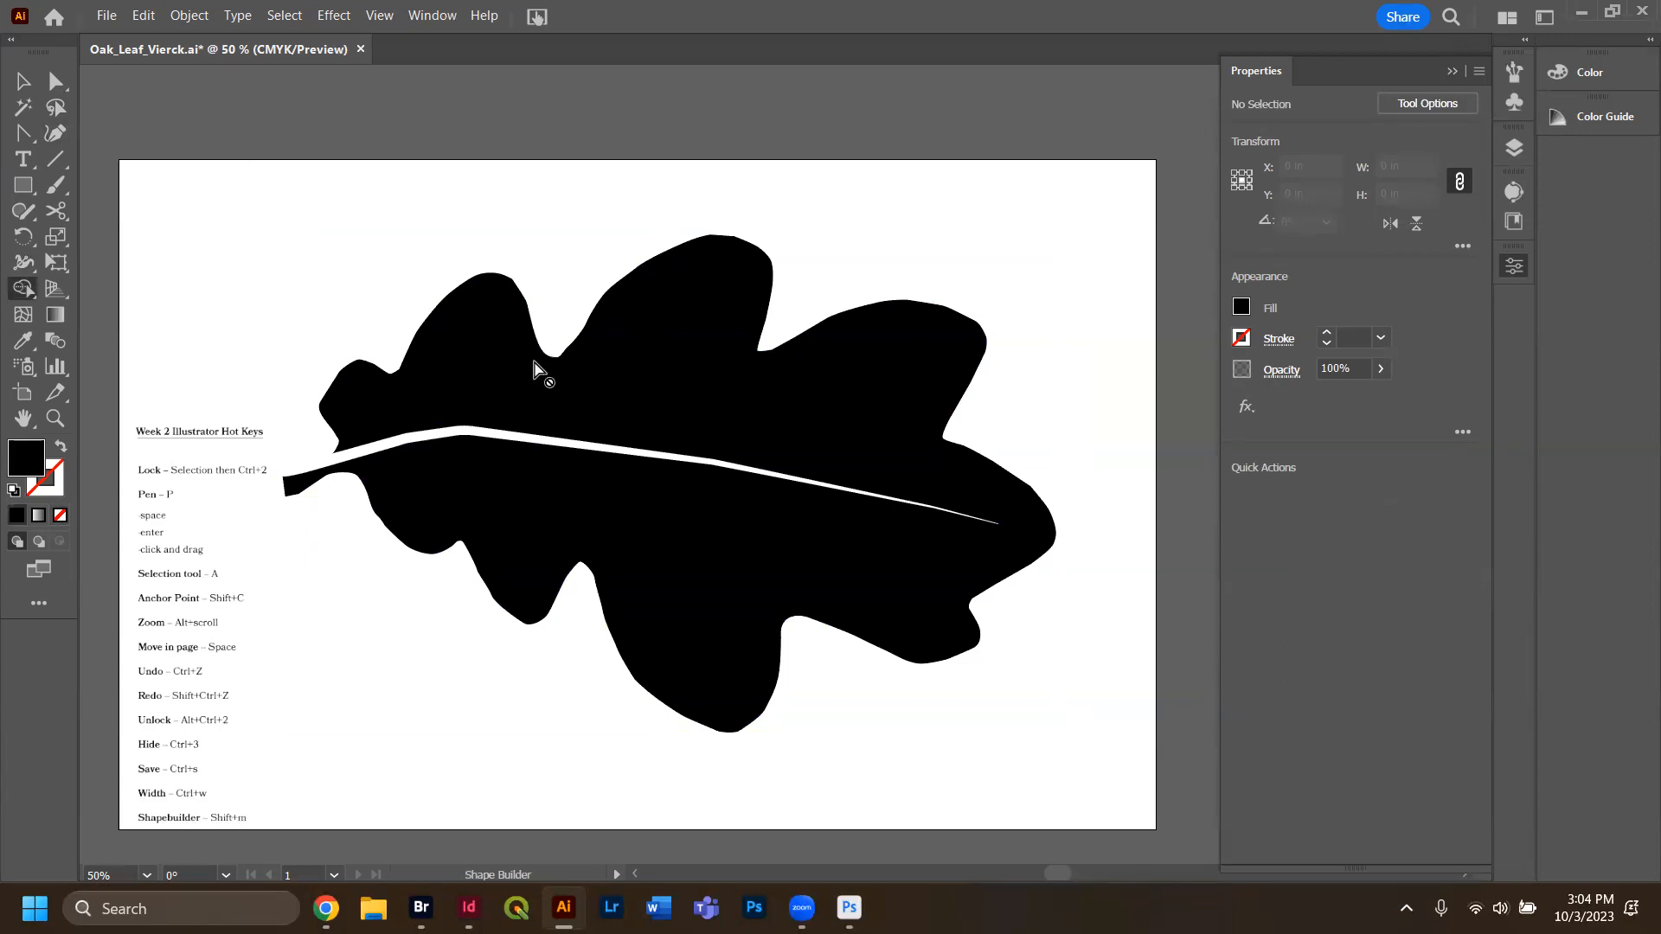
key("a")
left_click_drag(1069, 760, 438, 189)
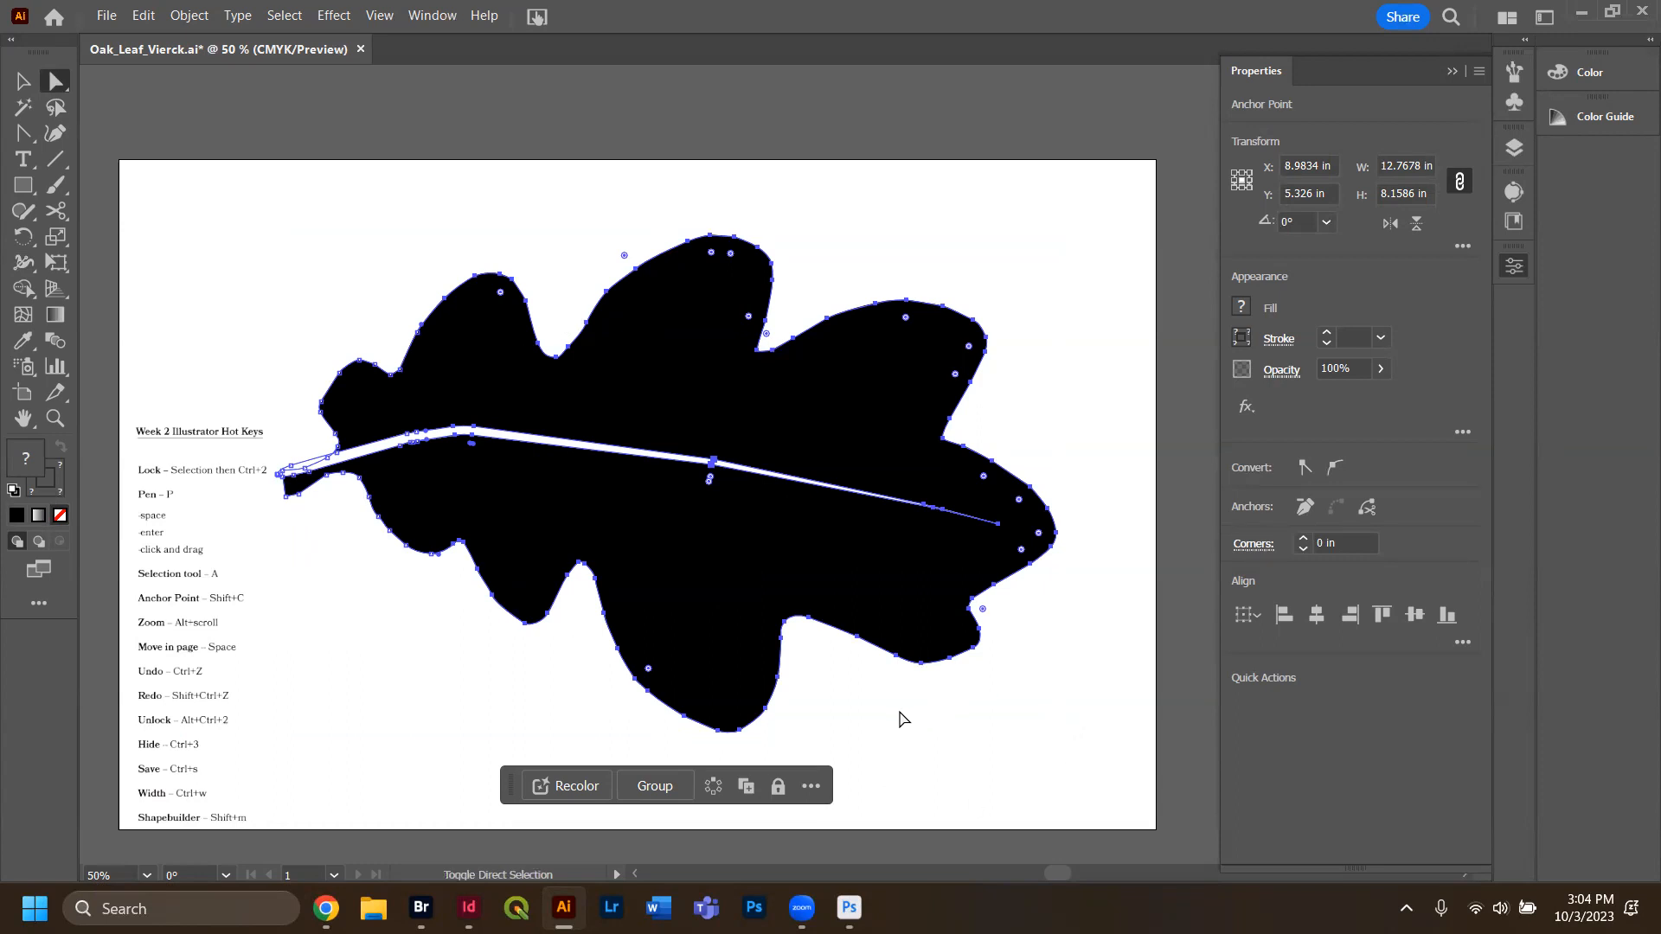
key("shift+m")
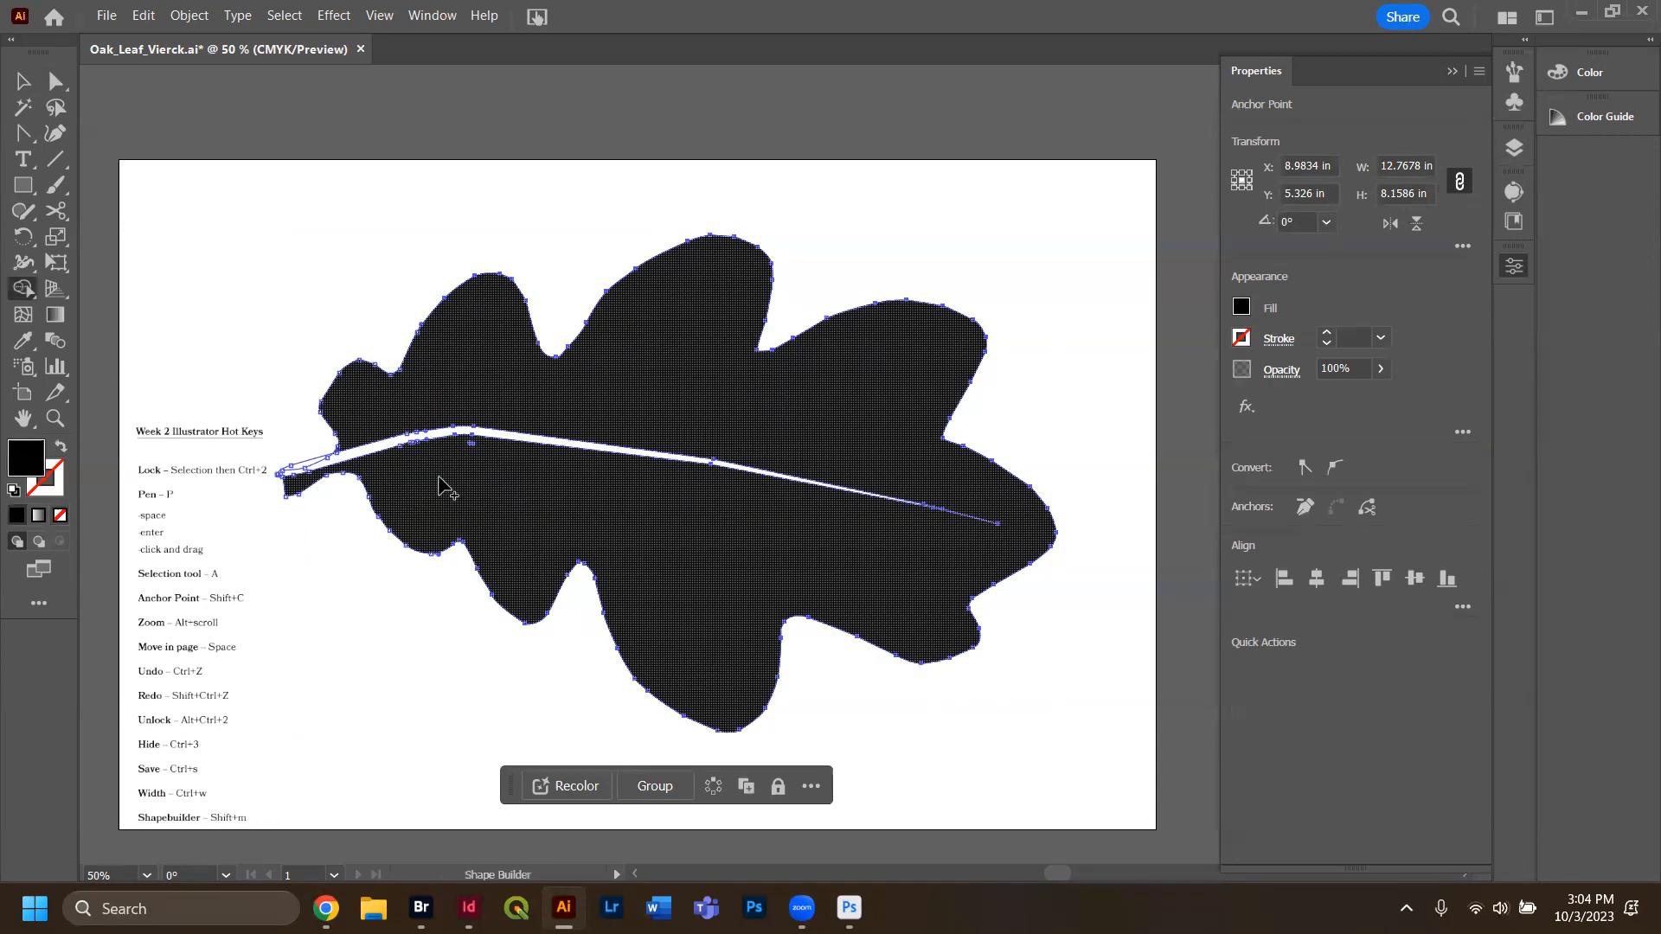
mouse_move(682, 528)
left_mouse_down()
mouse_move(831, 563)
mouse_move(935, 563)
mouse_move(813, 538)
left_mouse_up()
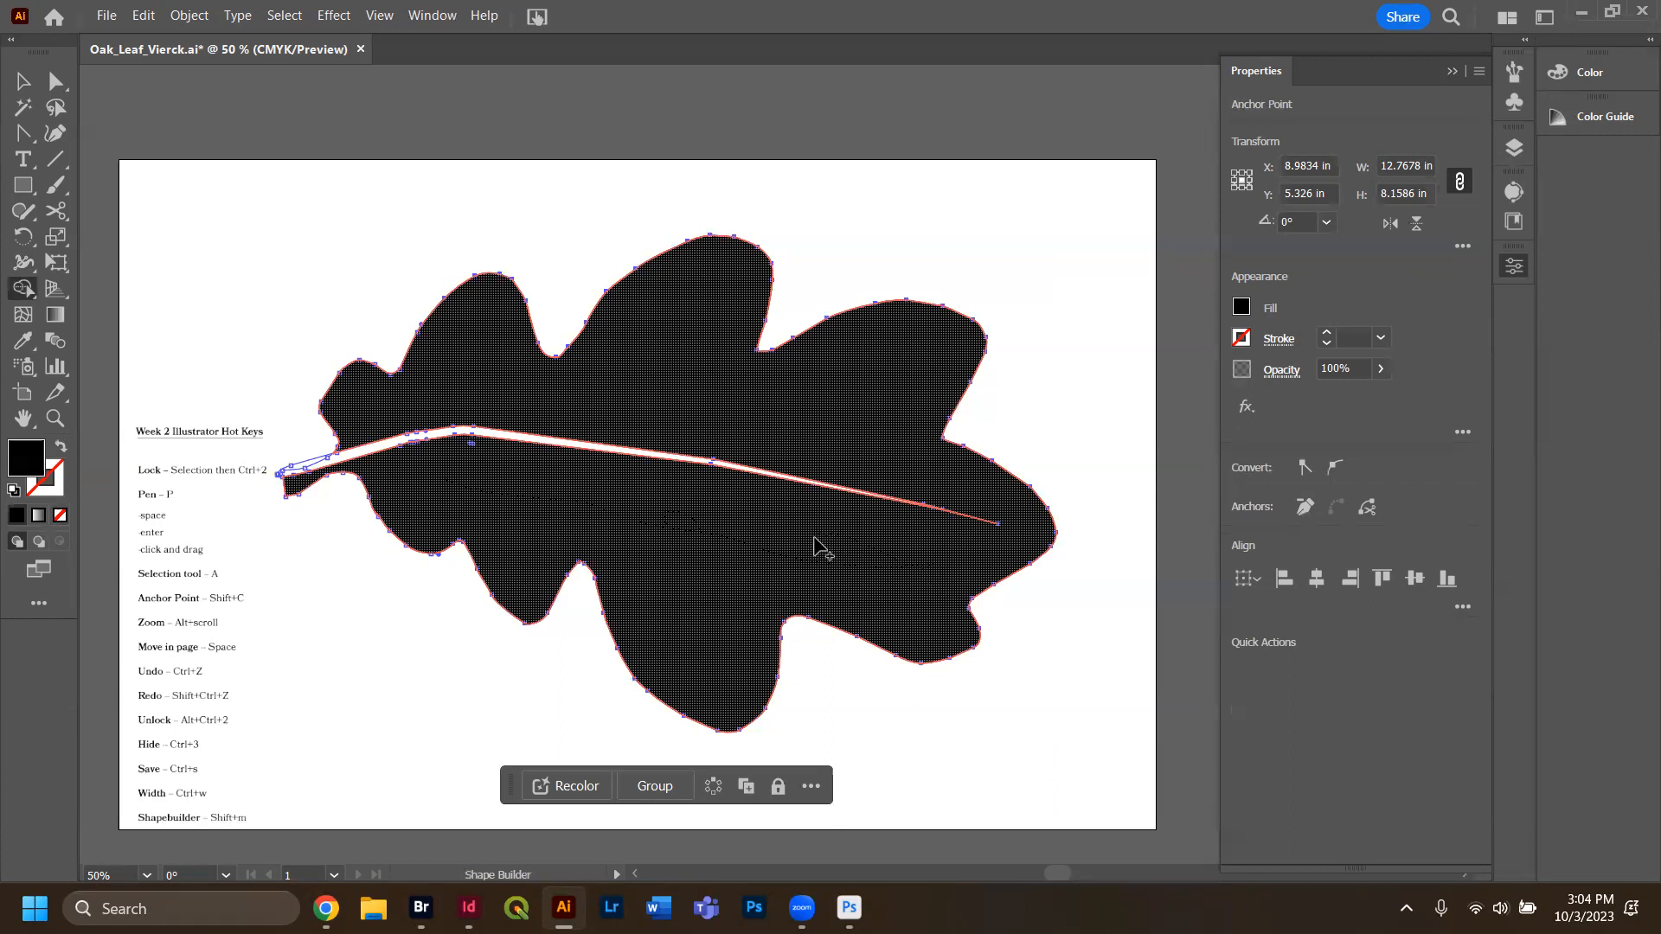
left_click_drag(810, 534, 809, 554)
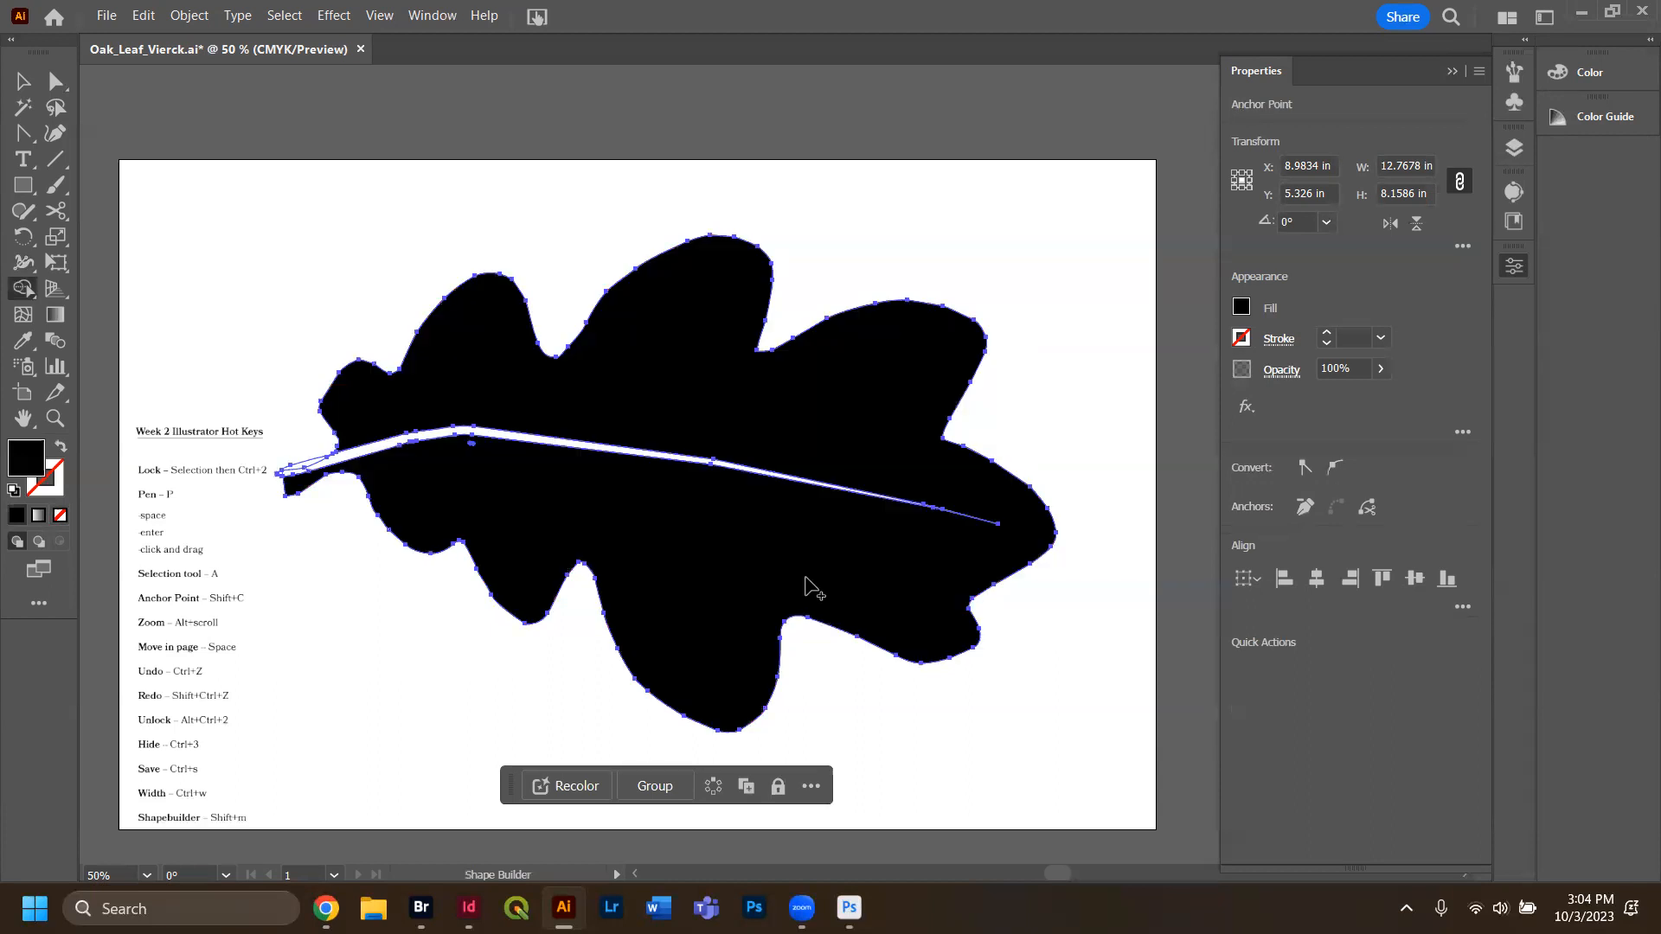
left_click(23, 81)
left_click(216, 246)
Draw a rectangle about 14.03 by 10.47 in over the leaf and give it a red fill with no stroke.
key("m")
left_click_drag(1136, 766, 280, 128)
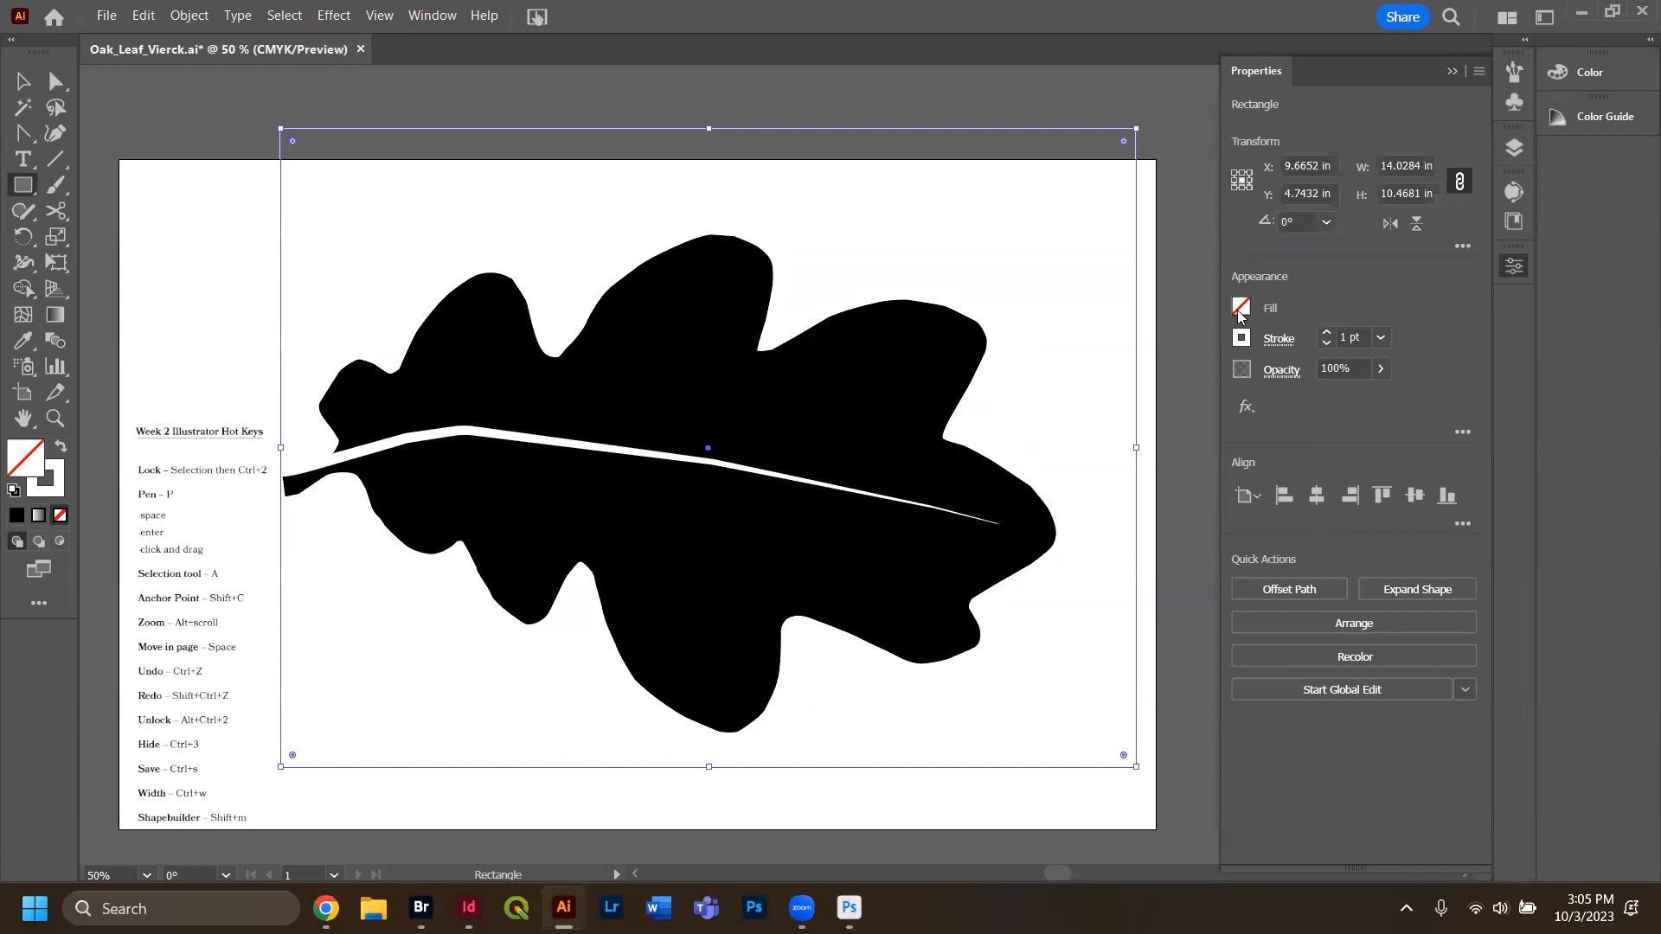
left_click(60, 445)
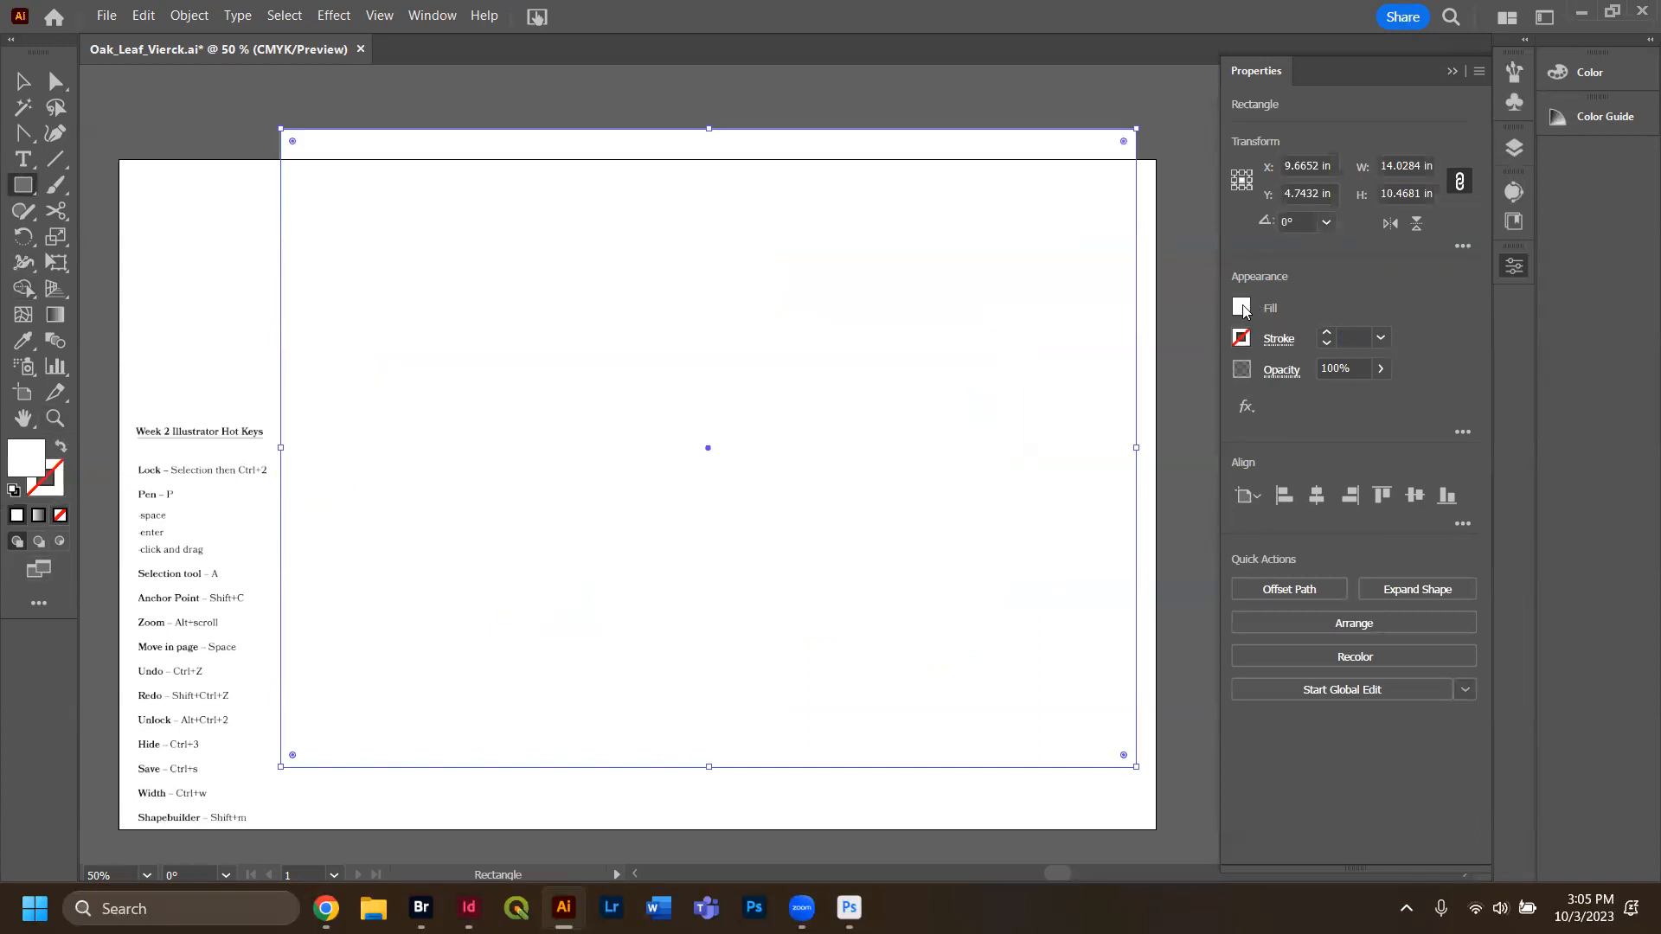
left_click(1242, 308)
left_click(1066, 387)
Send the red rectangle to the back and shift it left until it extends past the leaf's stem.
right_click(989, 285)
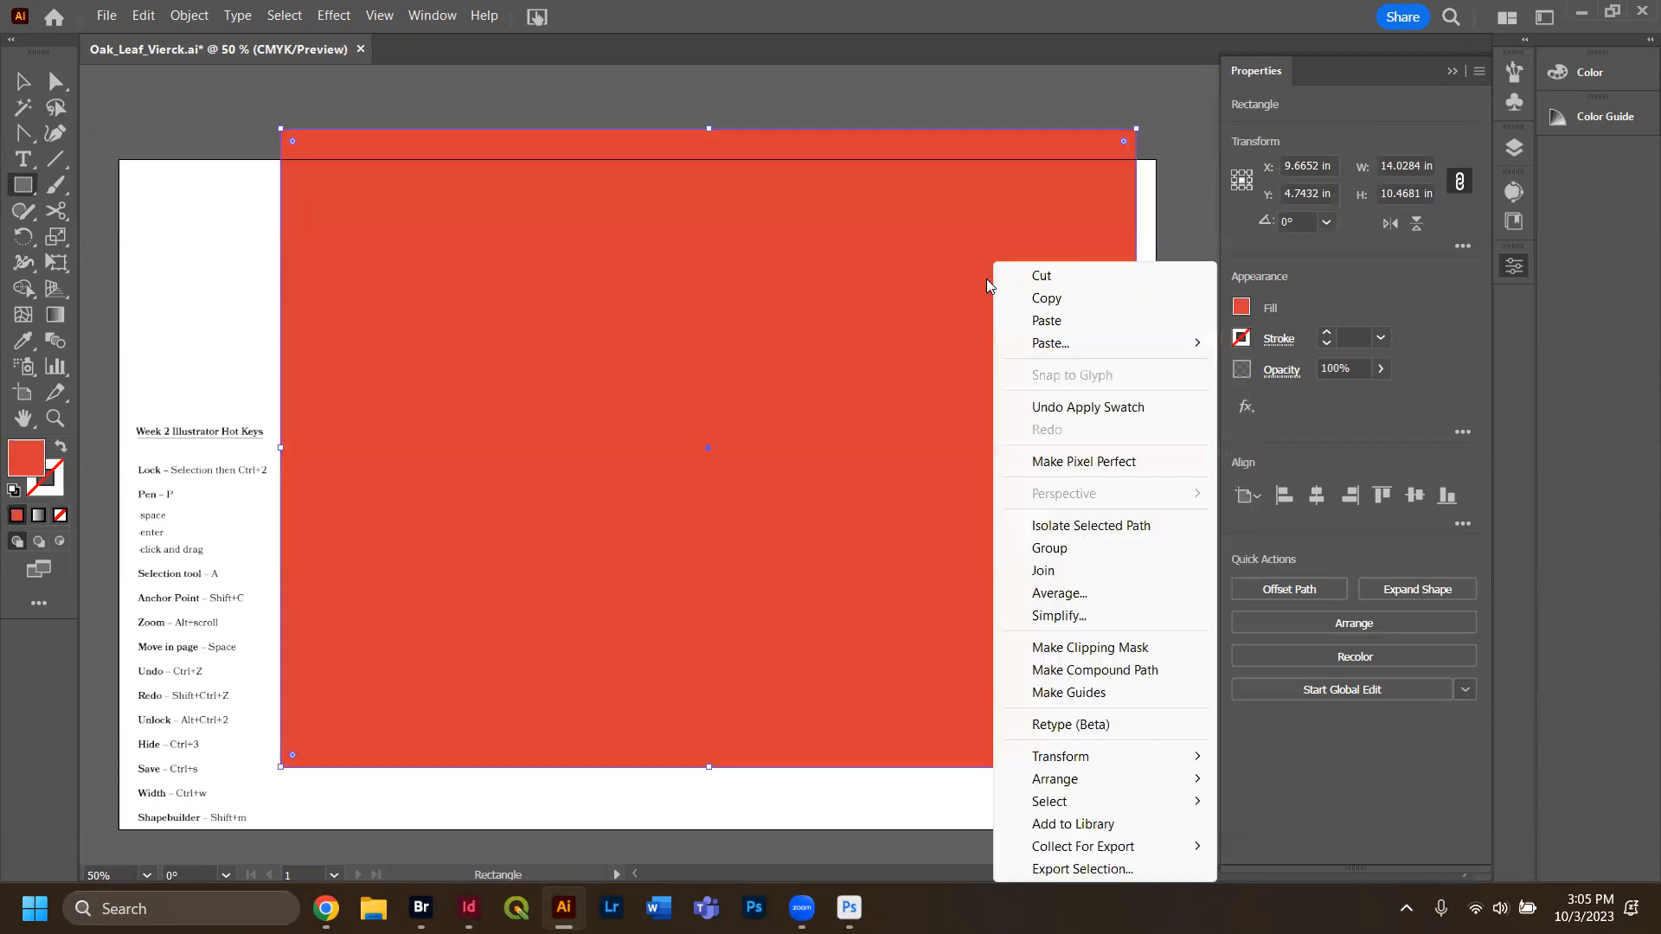
mouse_move(1075, 778)
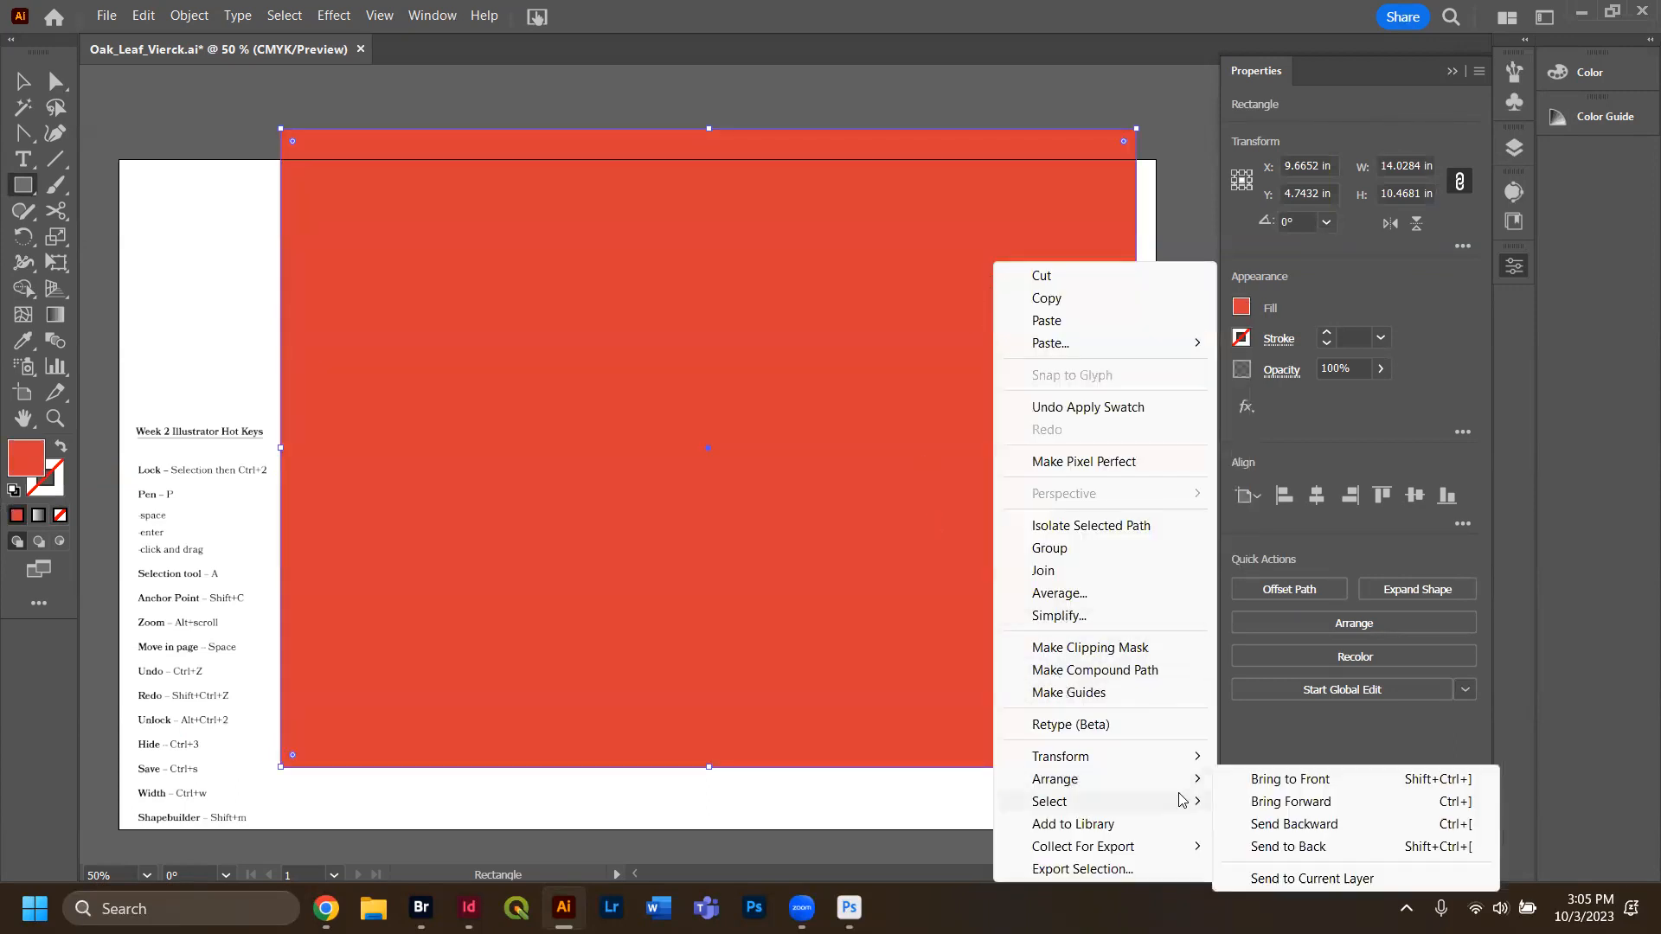
left_click(1259, 847)
left_click(24, 81)
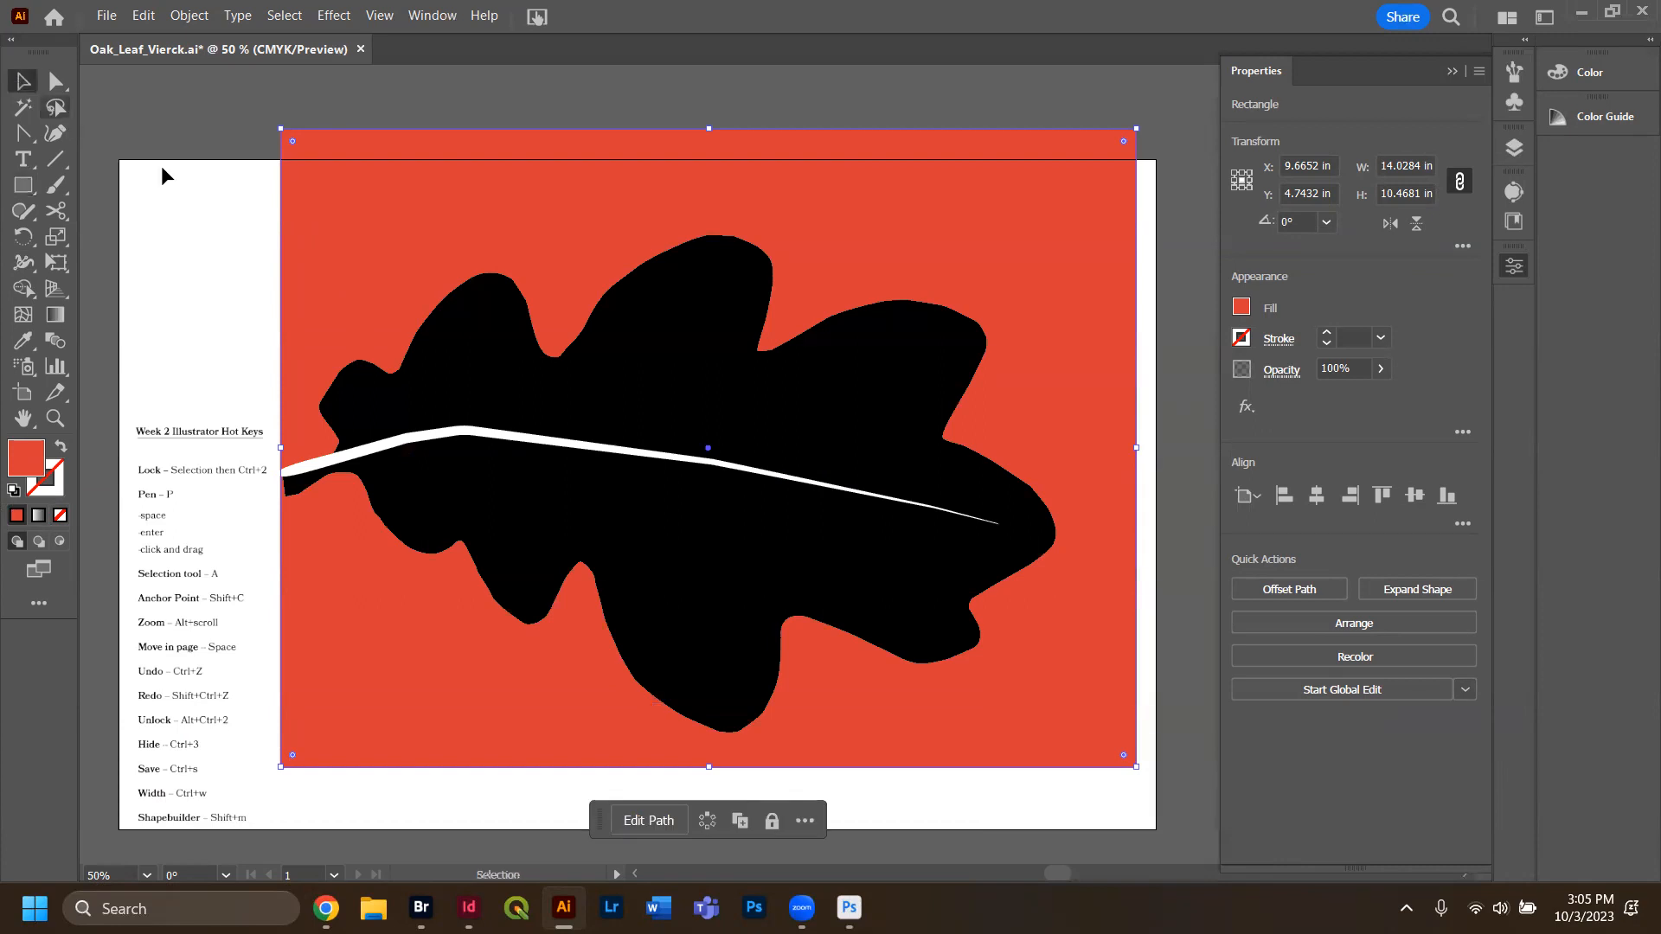
left_click(130, 141)
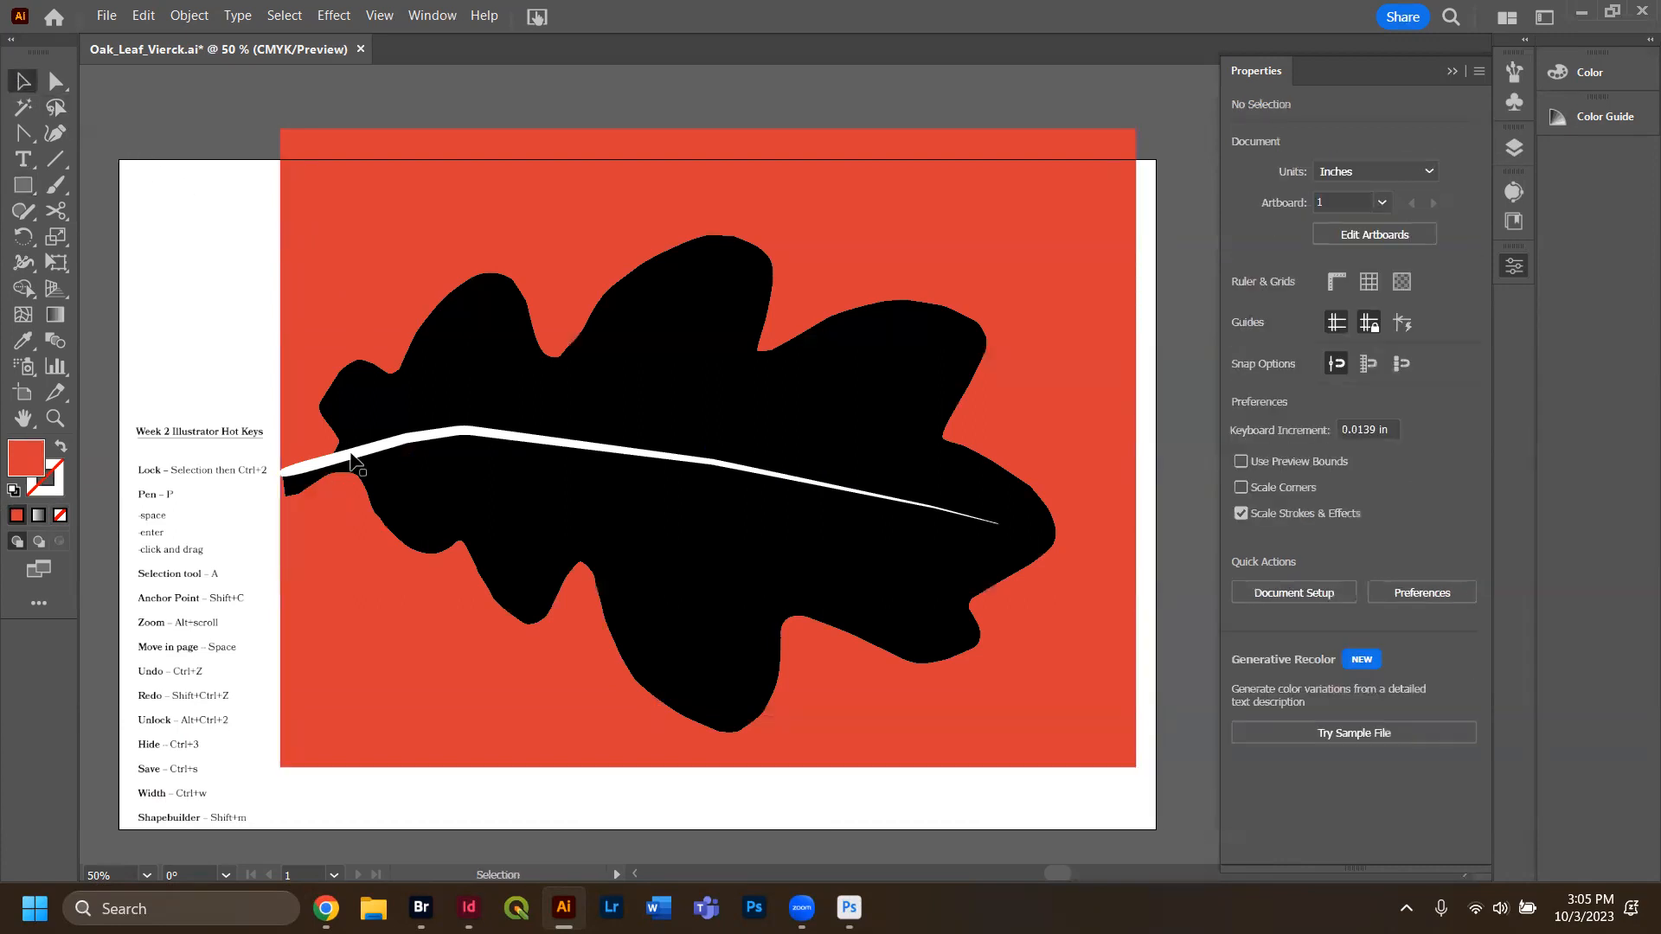
left_click_drag(364, 626, 335, 624)
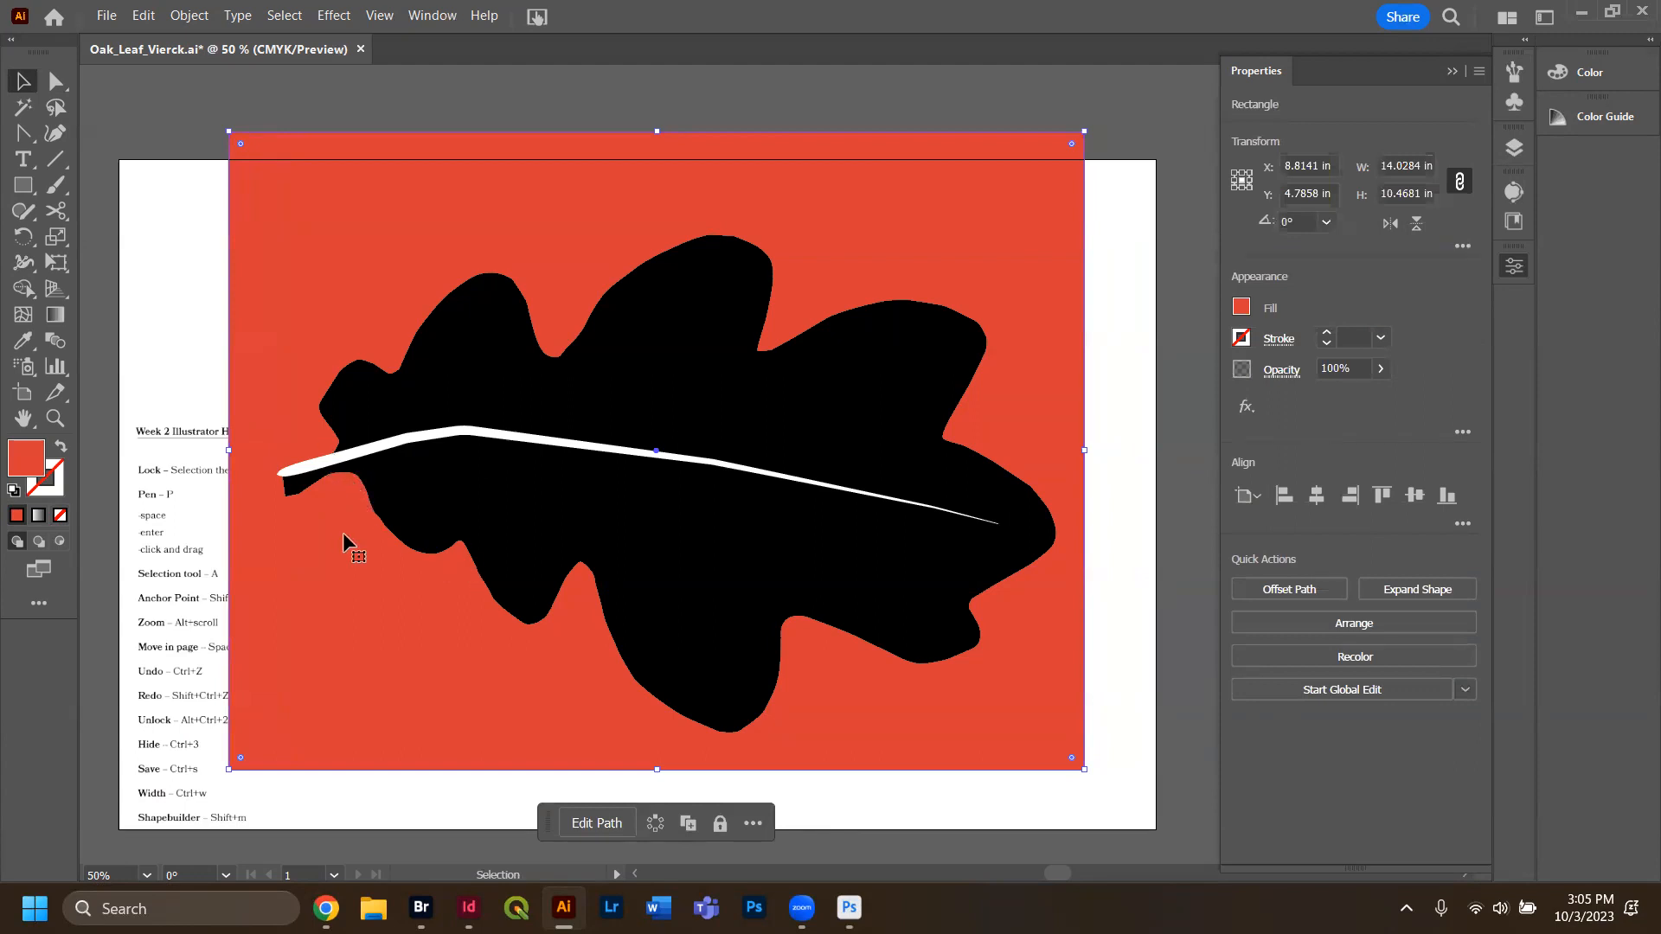
Remove the white midrib and the black midrib-shaped piece beneath it from the leaf.
left_click(449, 437)
key("ctrl+3")
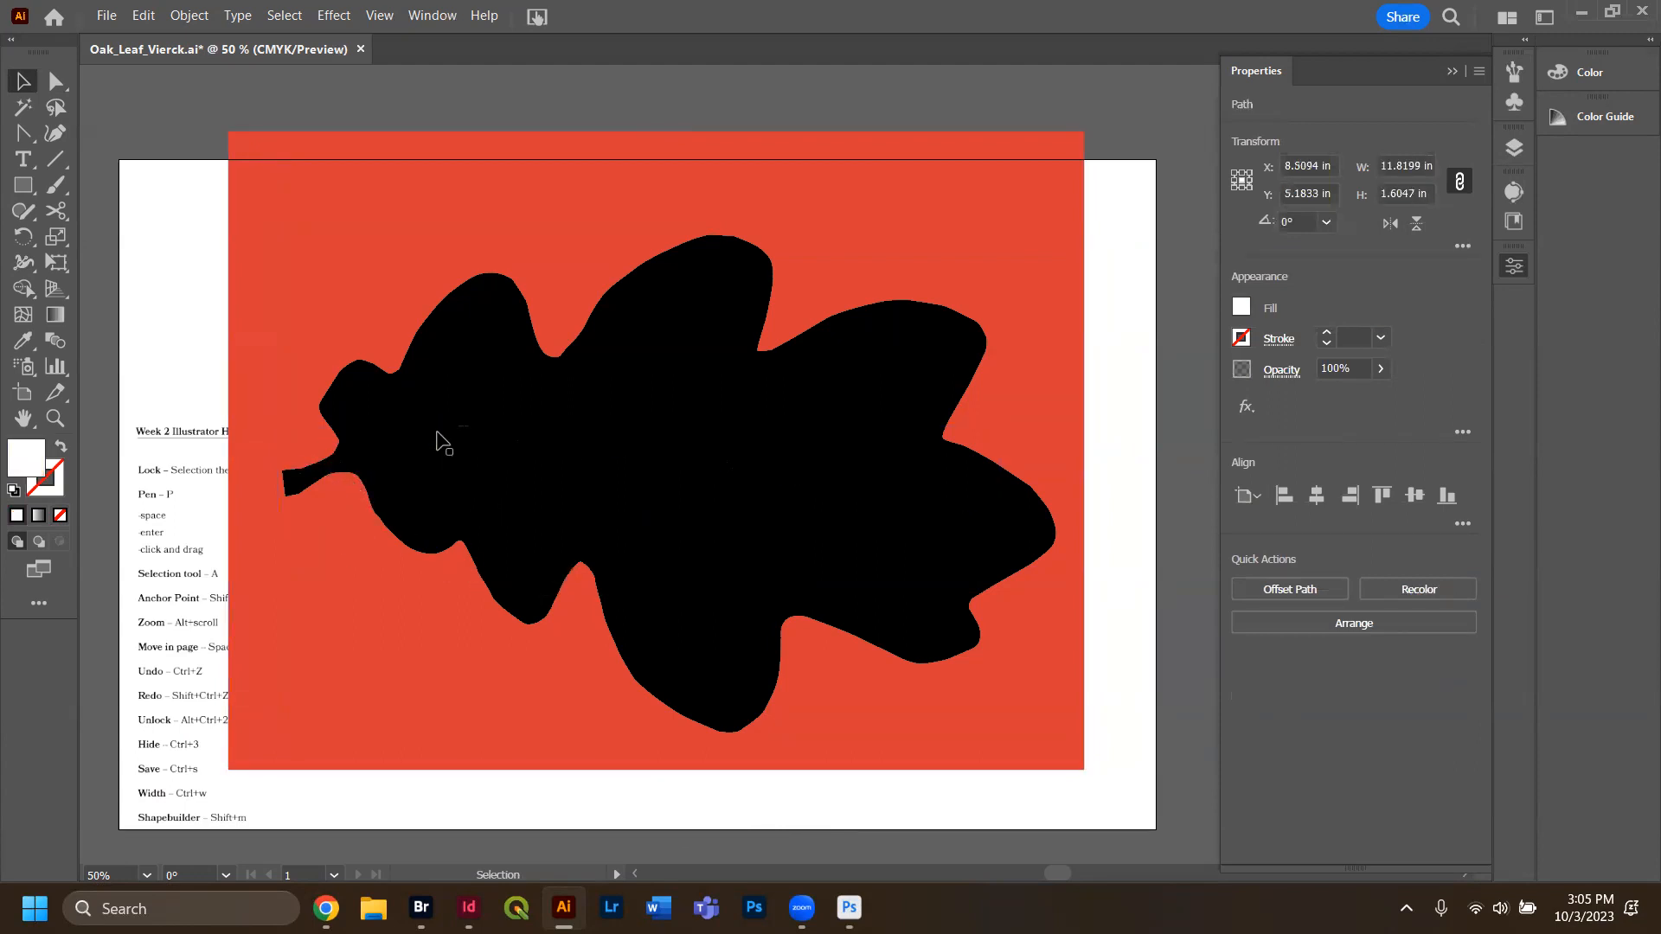
left_click(435, 437)
key("Delete")
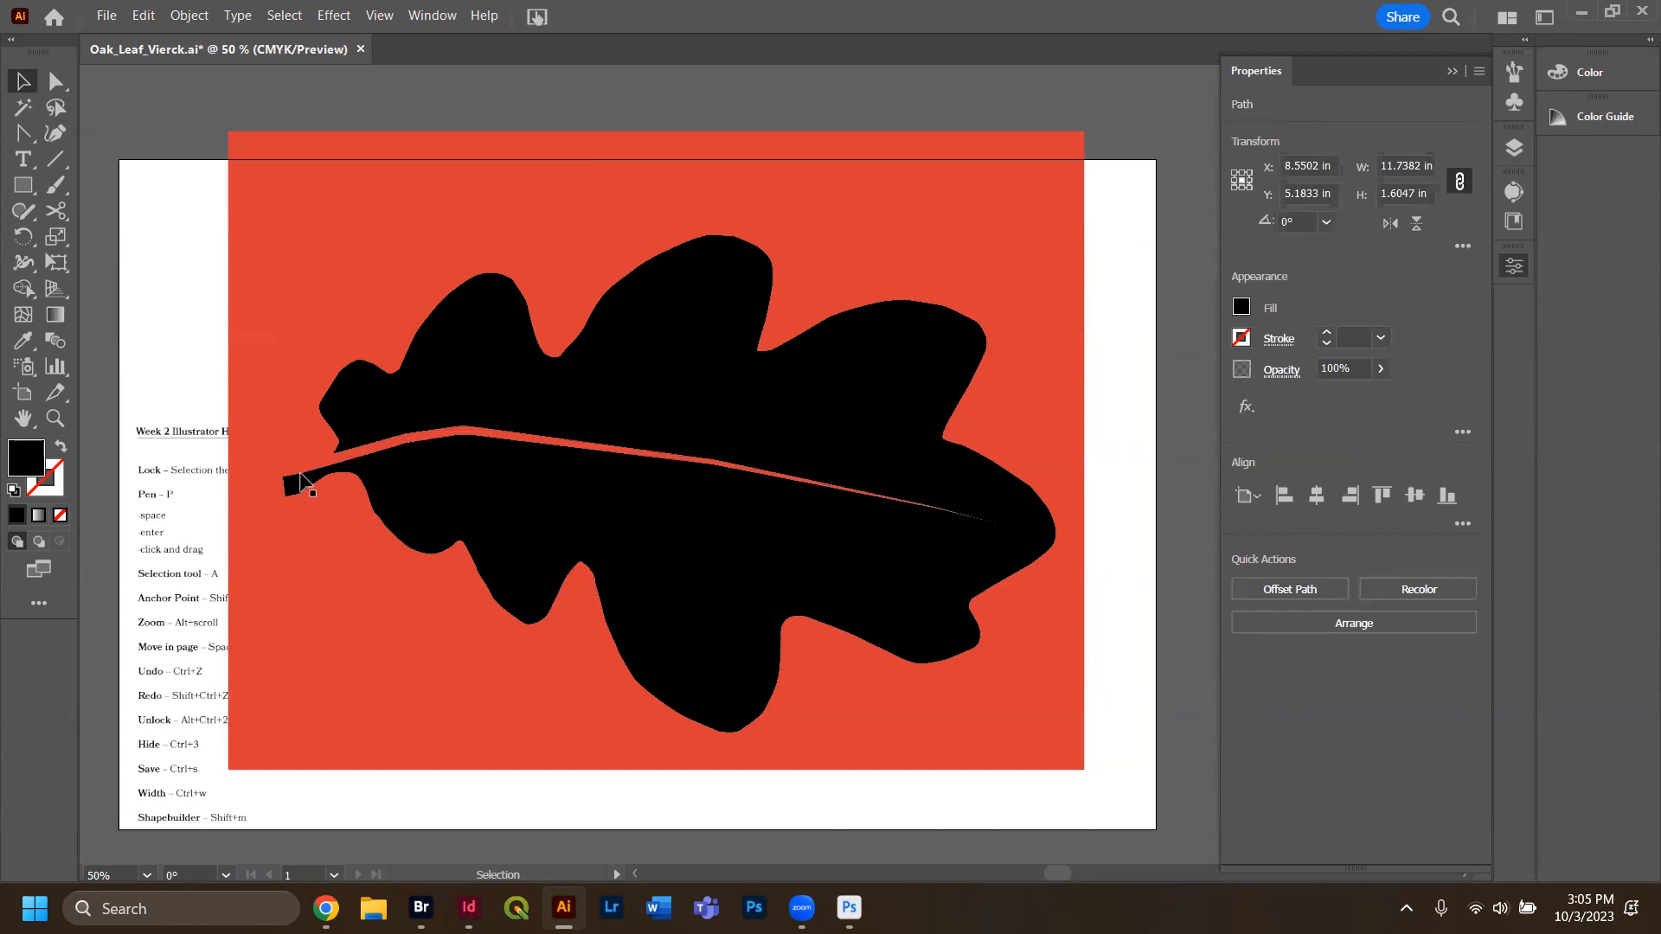
Check the remaining leaf shape and delete the red background rectangle.
left_click(300, 480)
left_click(739, 556)
left_click(967, 750)
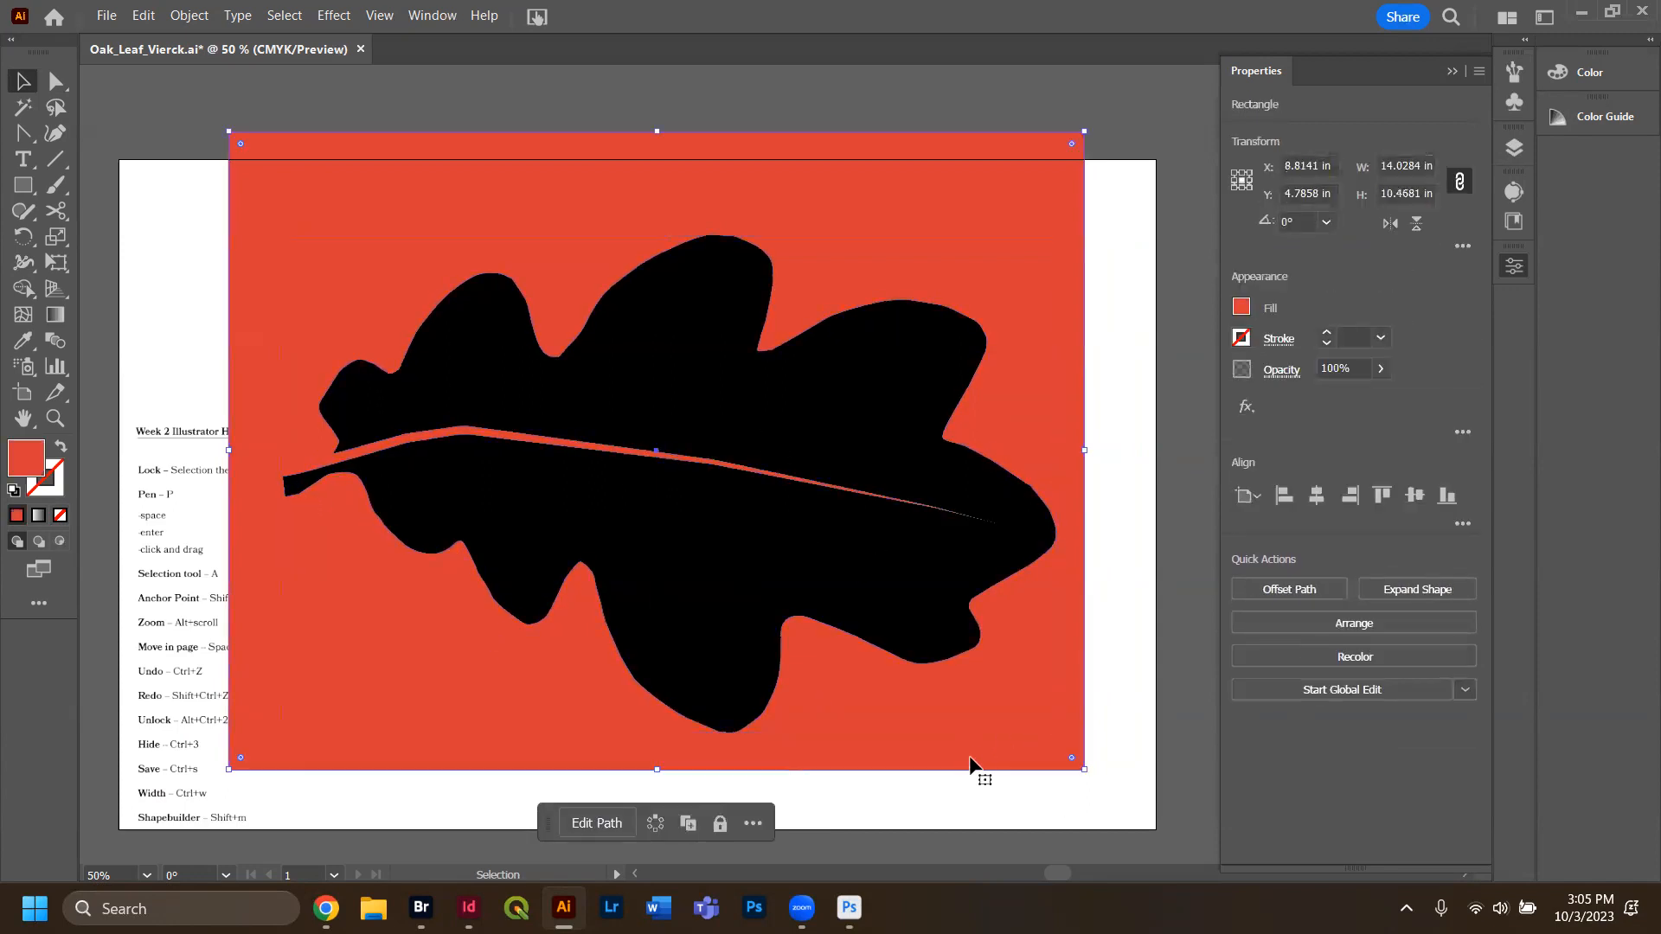
key("Delete")
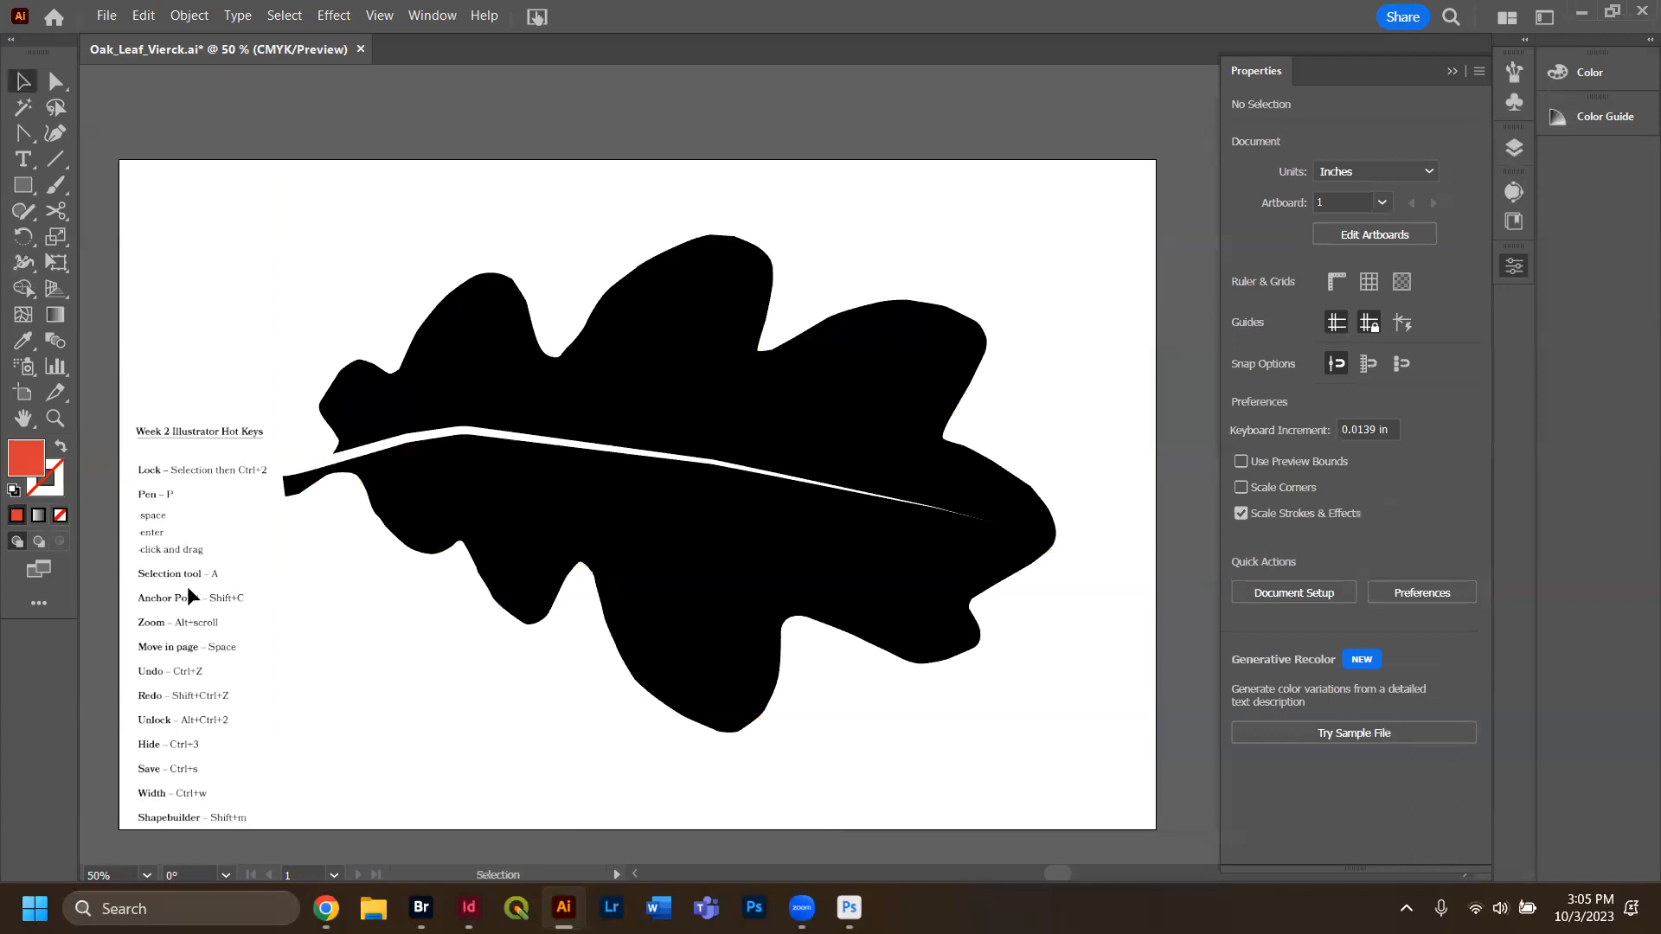
Select the Week 2 Illustrator Hot Keys reference image and remove it from the artboard.
left_click(1513, 148)
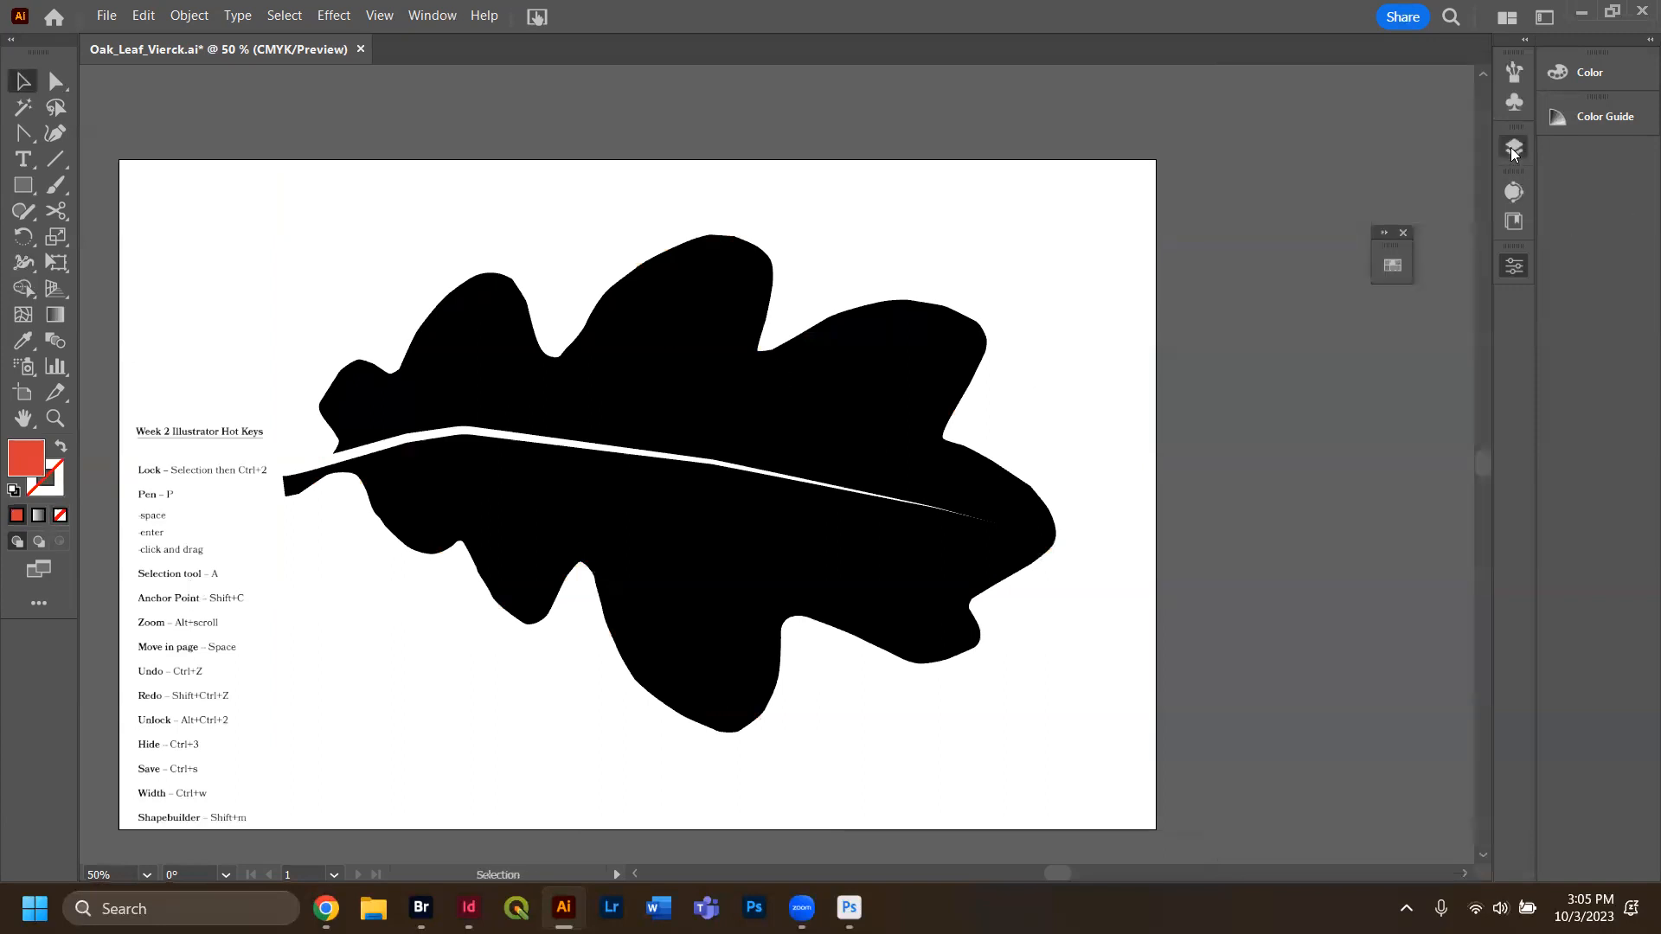
left_click(1513, 148)
left_click(203, 573)
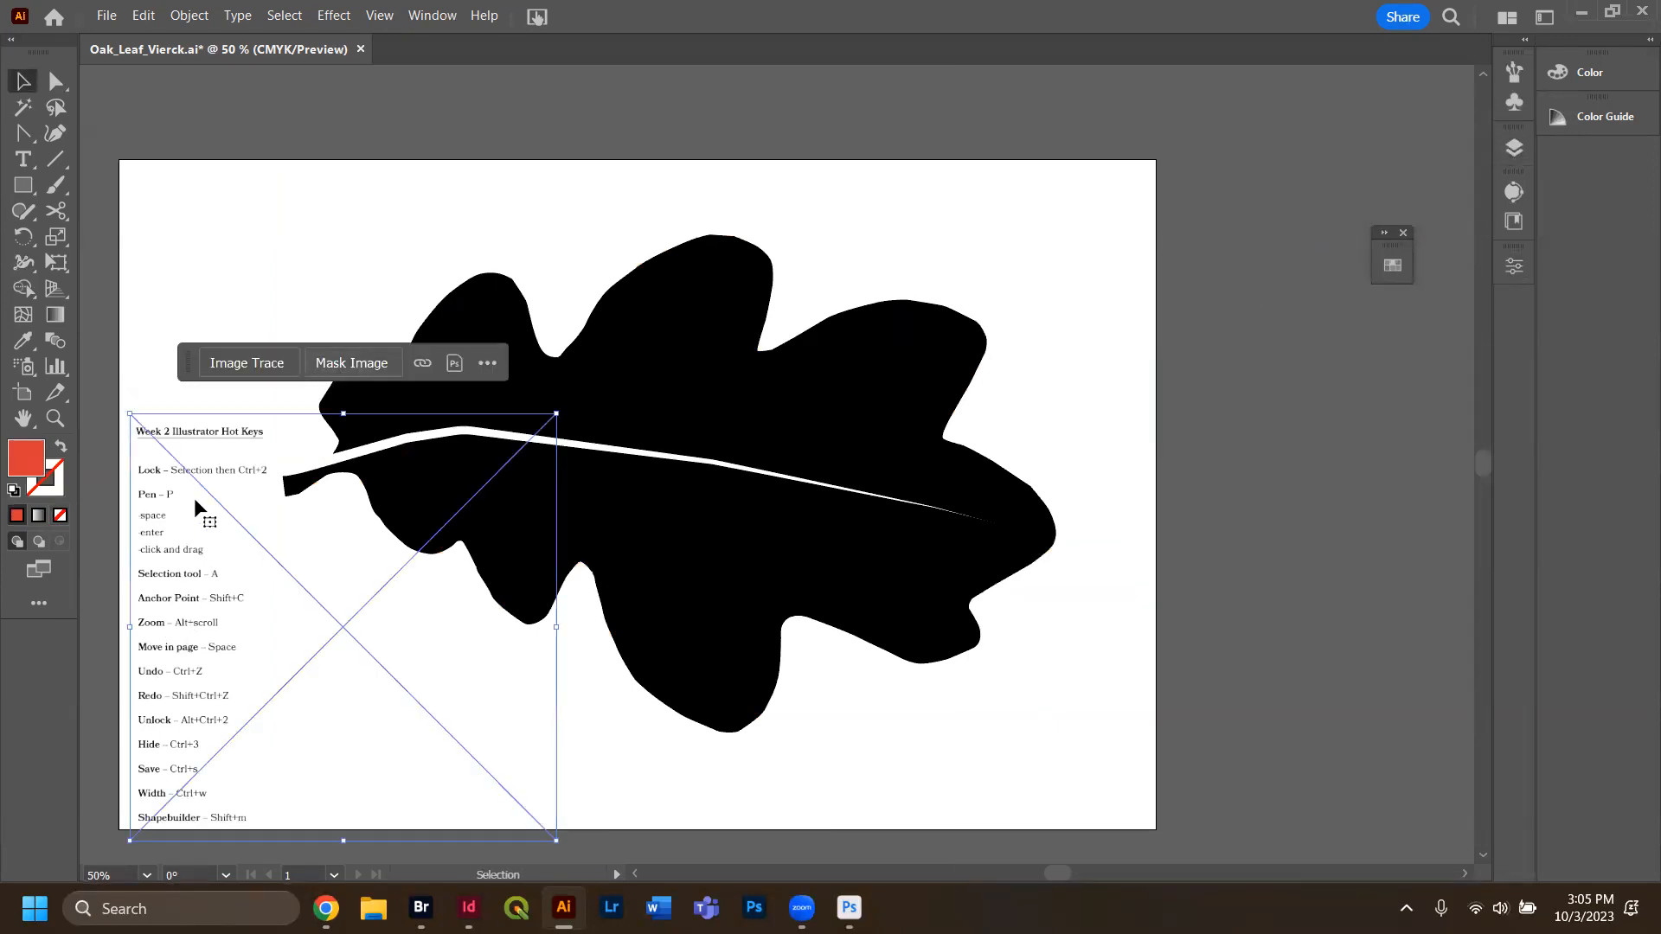
key("a")
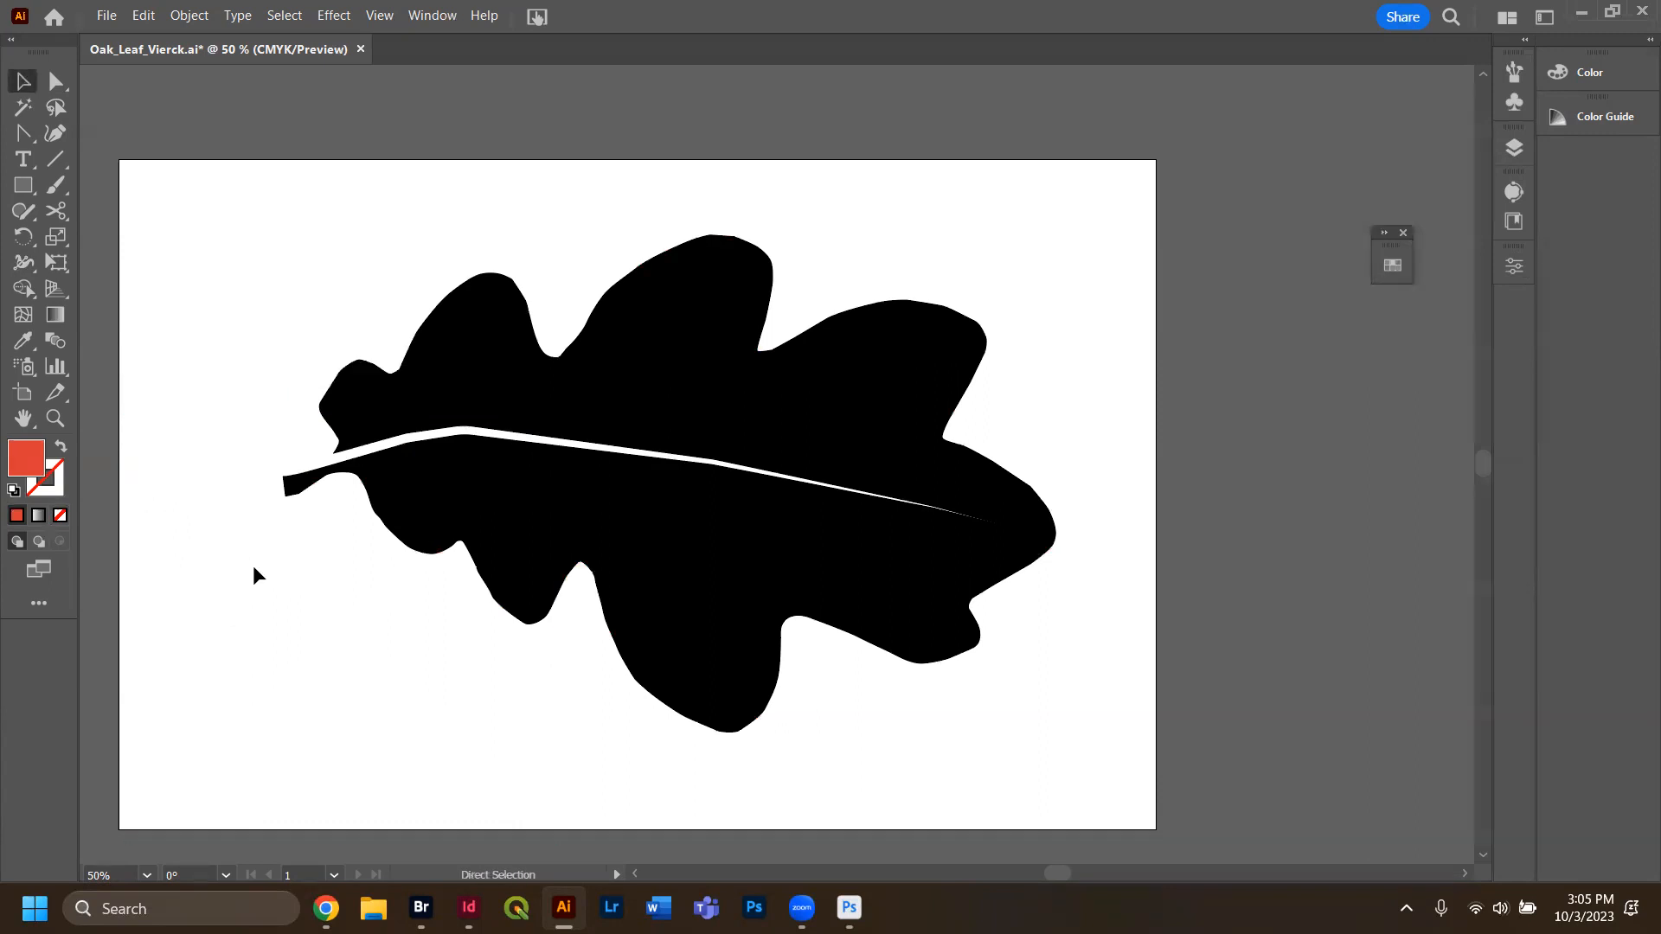
left_click(106, 22)
mouse_move(184, 467)
left_click(467, 487)
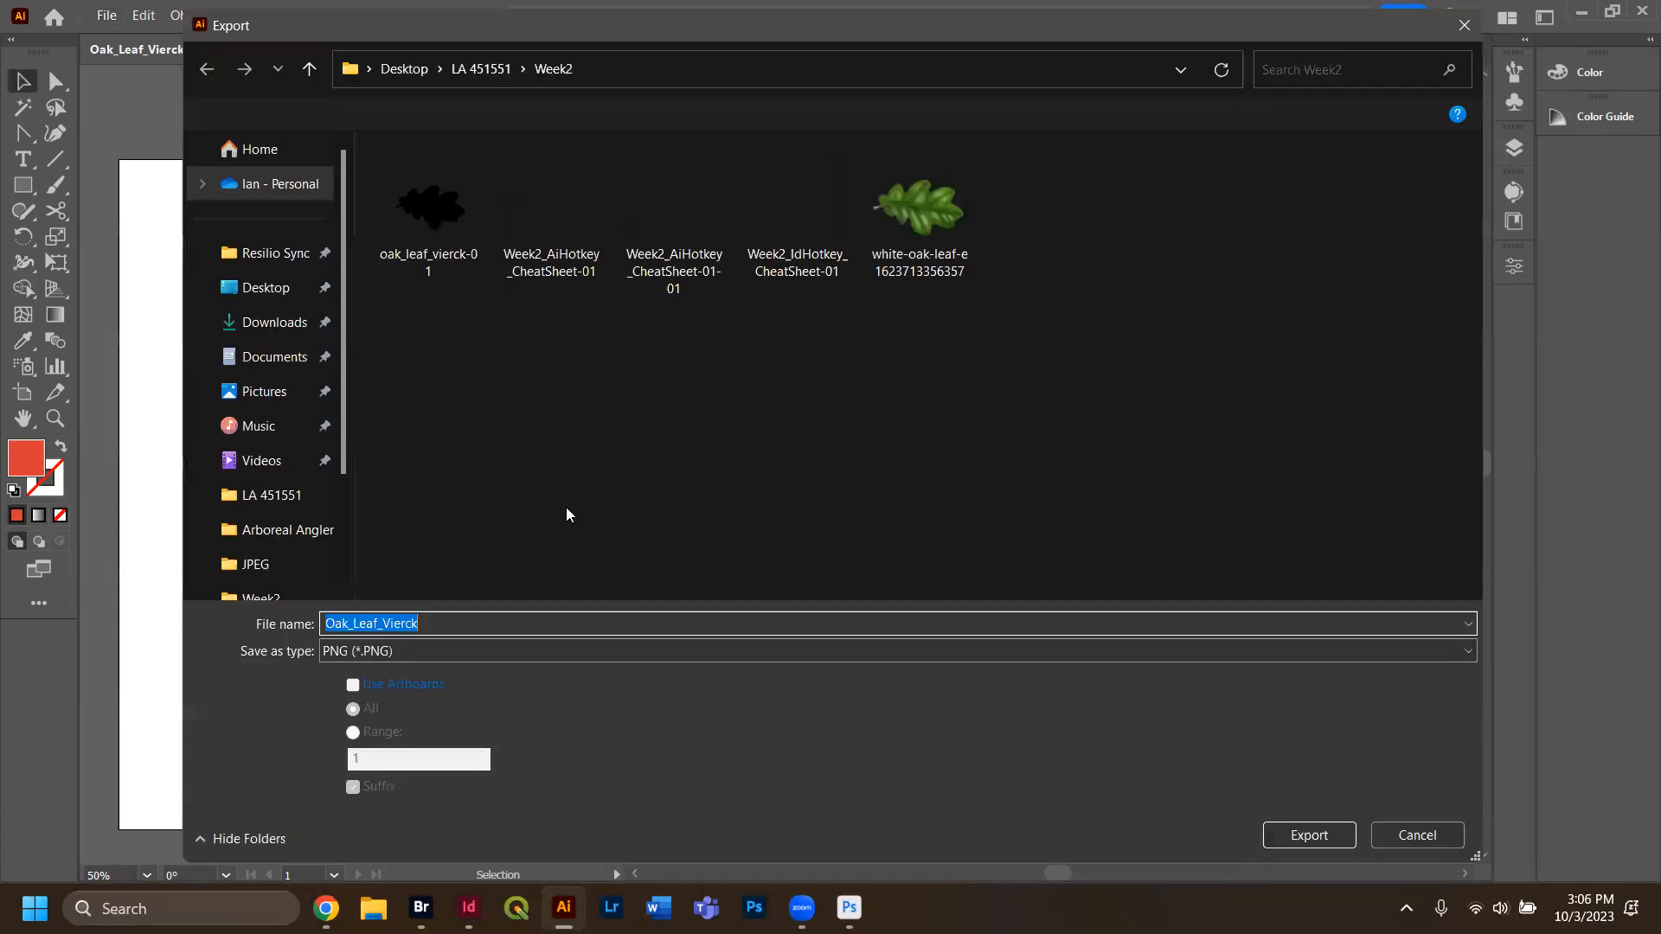
left_click(429, 212)
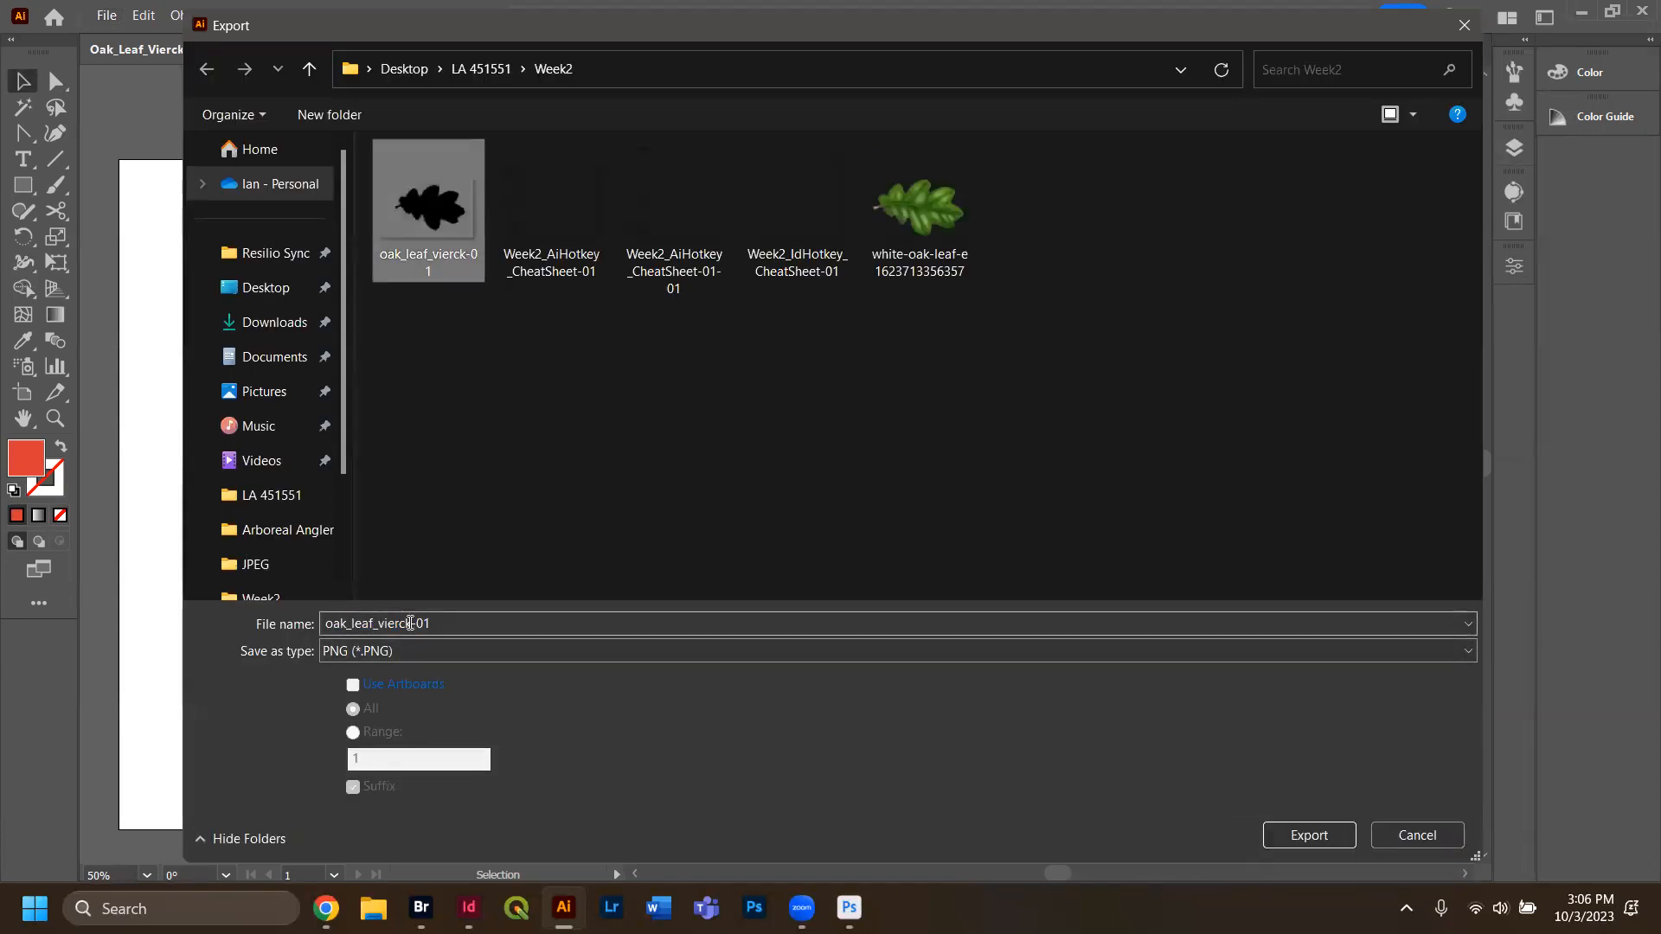
left_click(416, 623)
double_click(417, 622)
left_click(493, 621)
key("BackSpace")
key("BackSpace")
key("BackSpace")
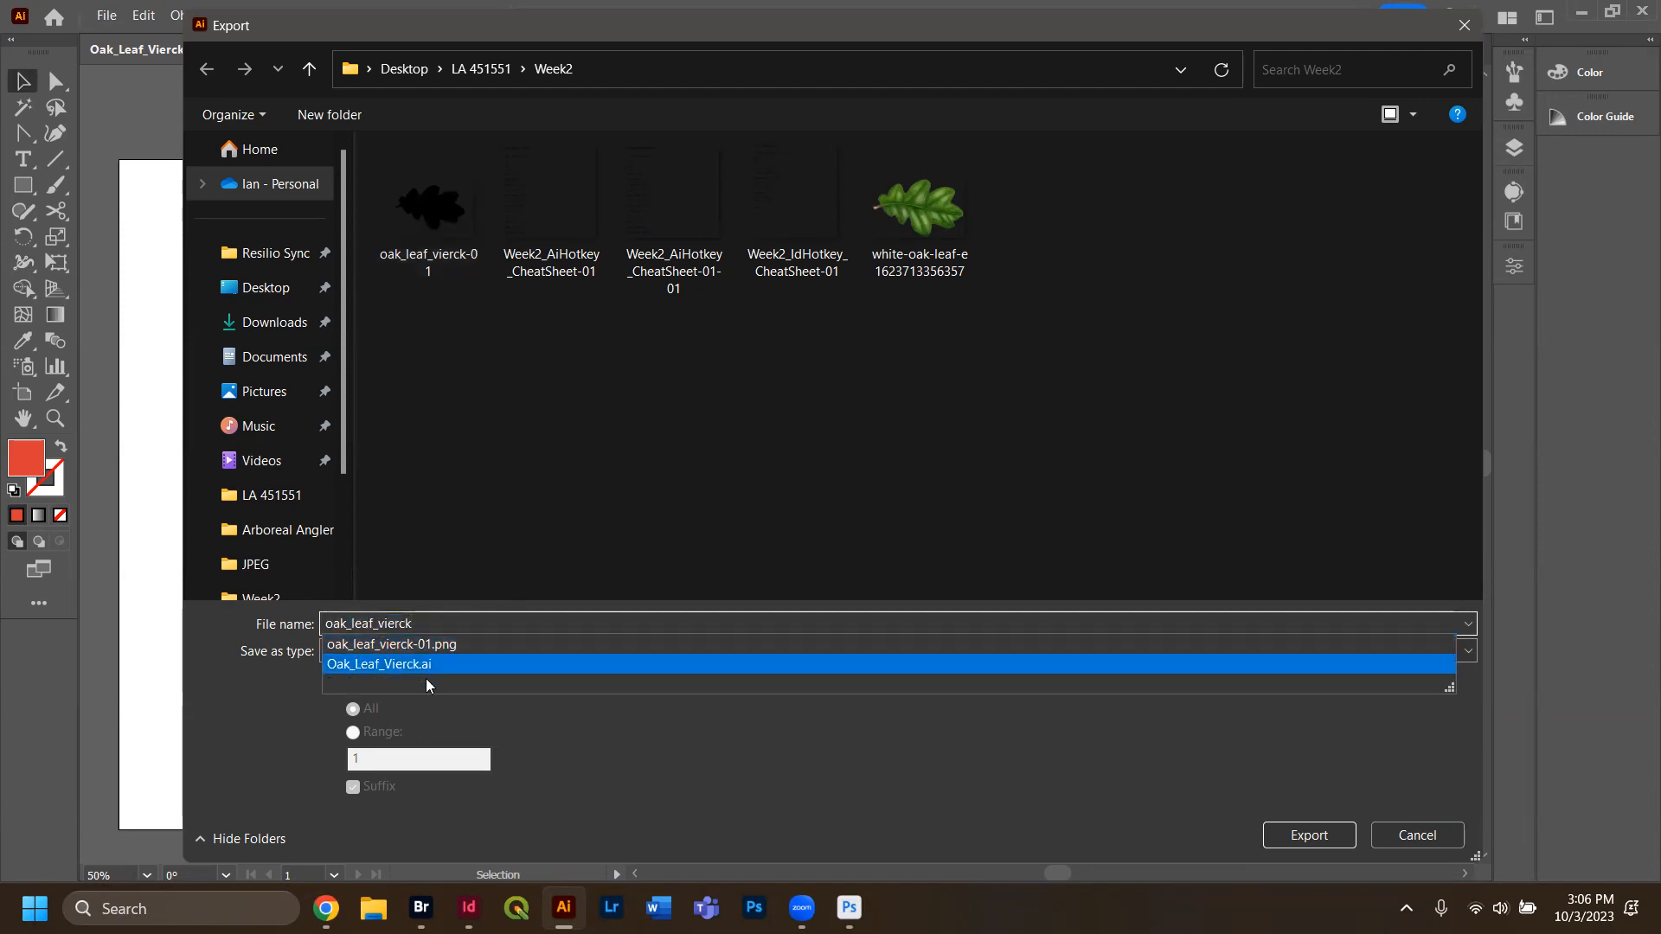
type("flourishment")
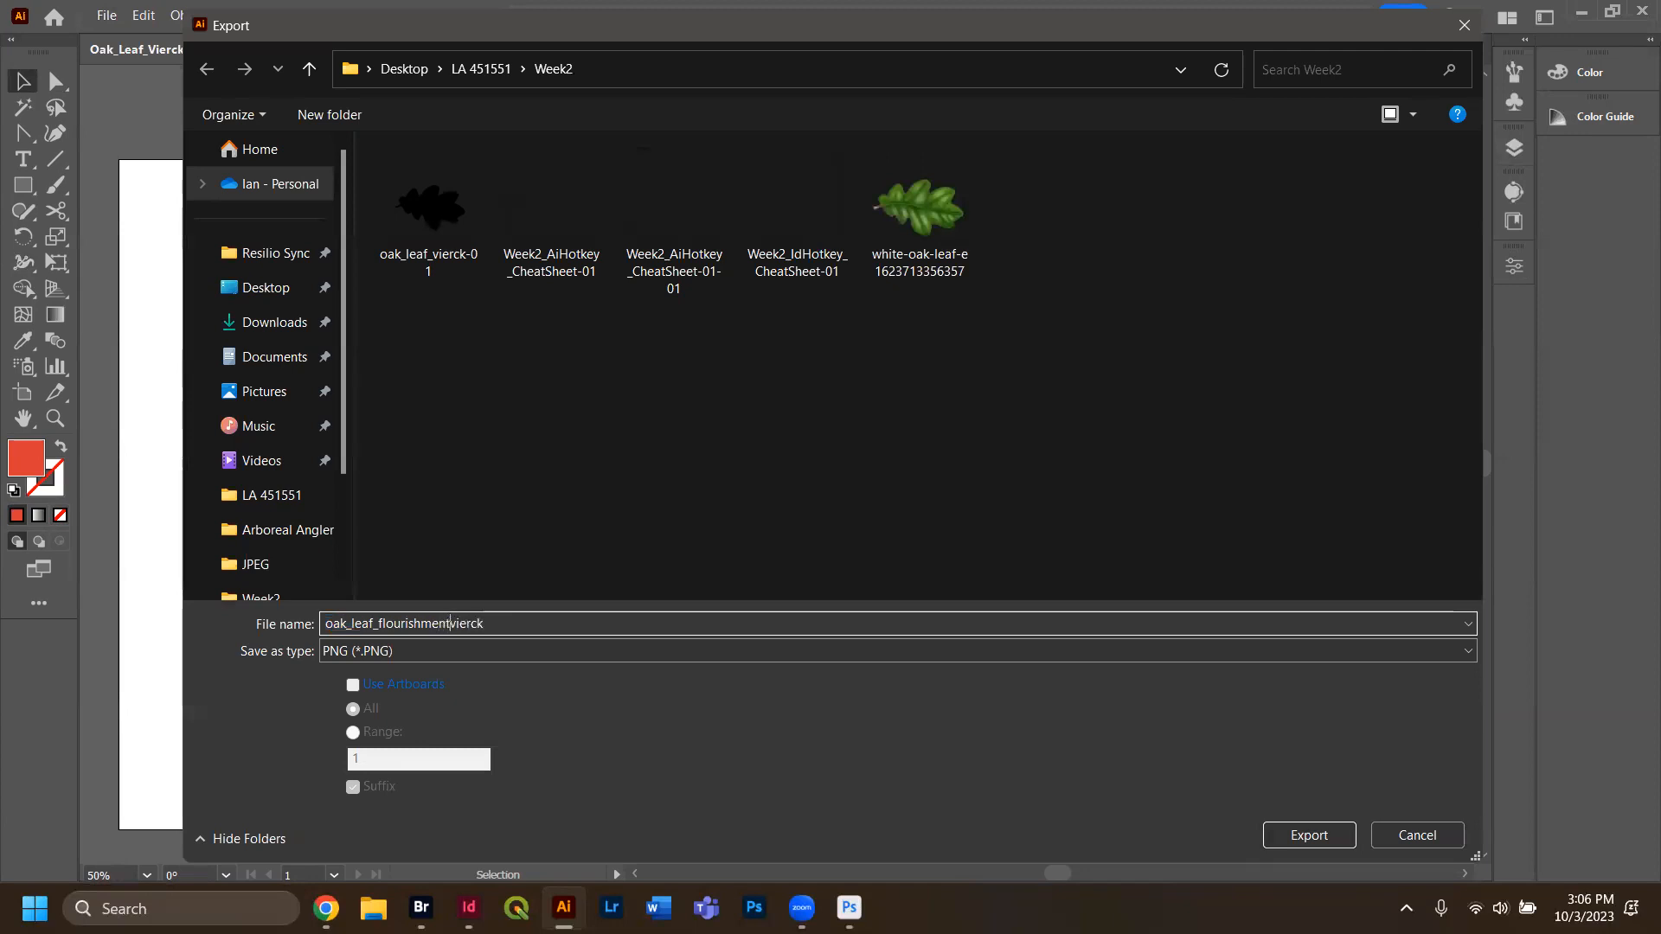
key("Return")
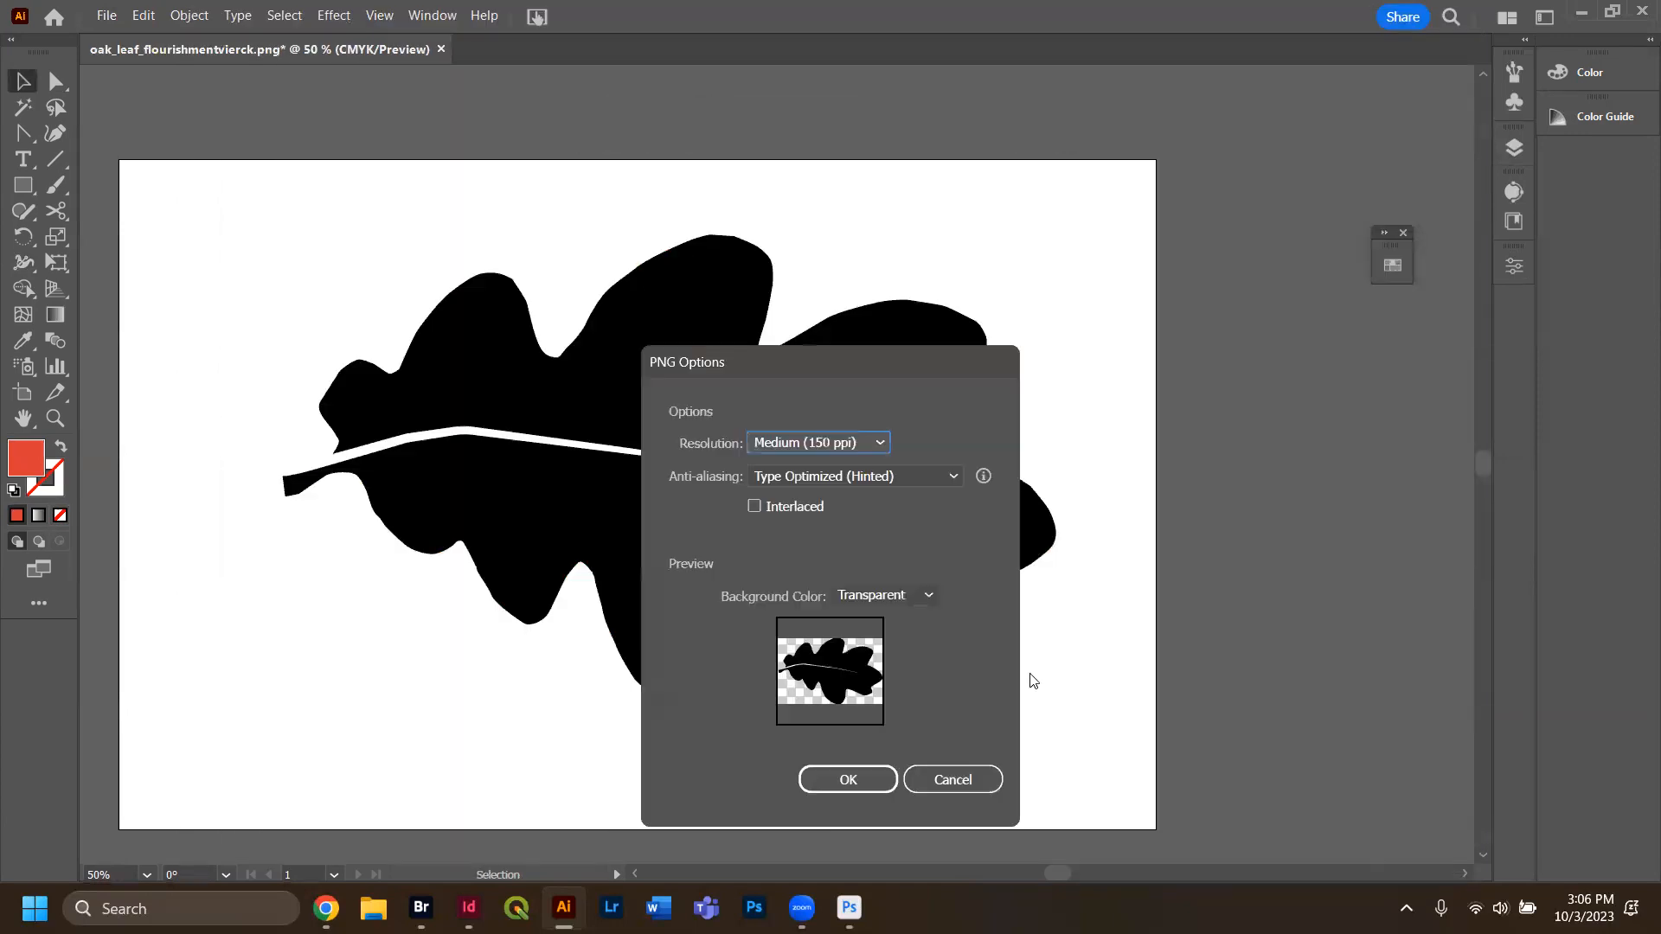
left_click(969, 783)
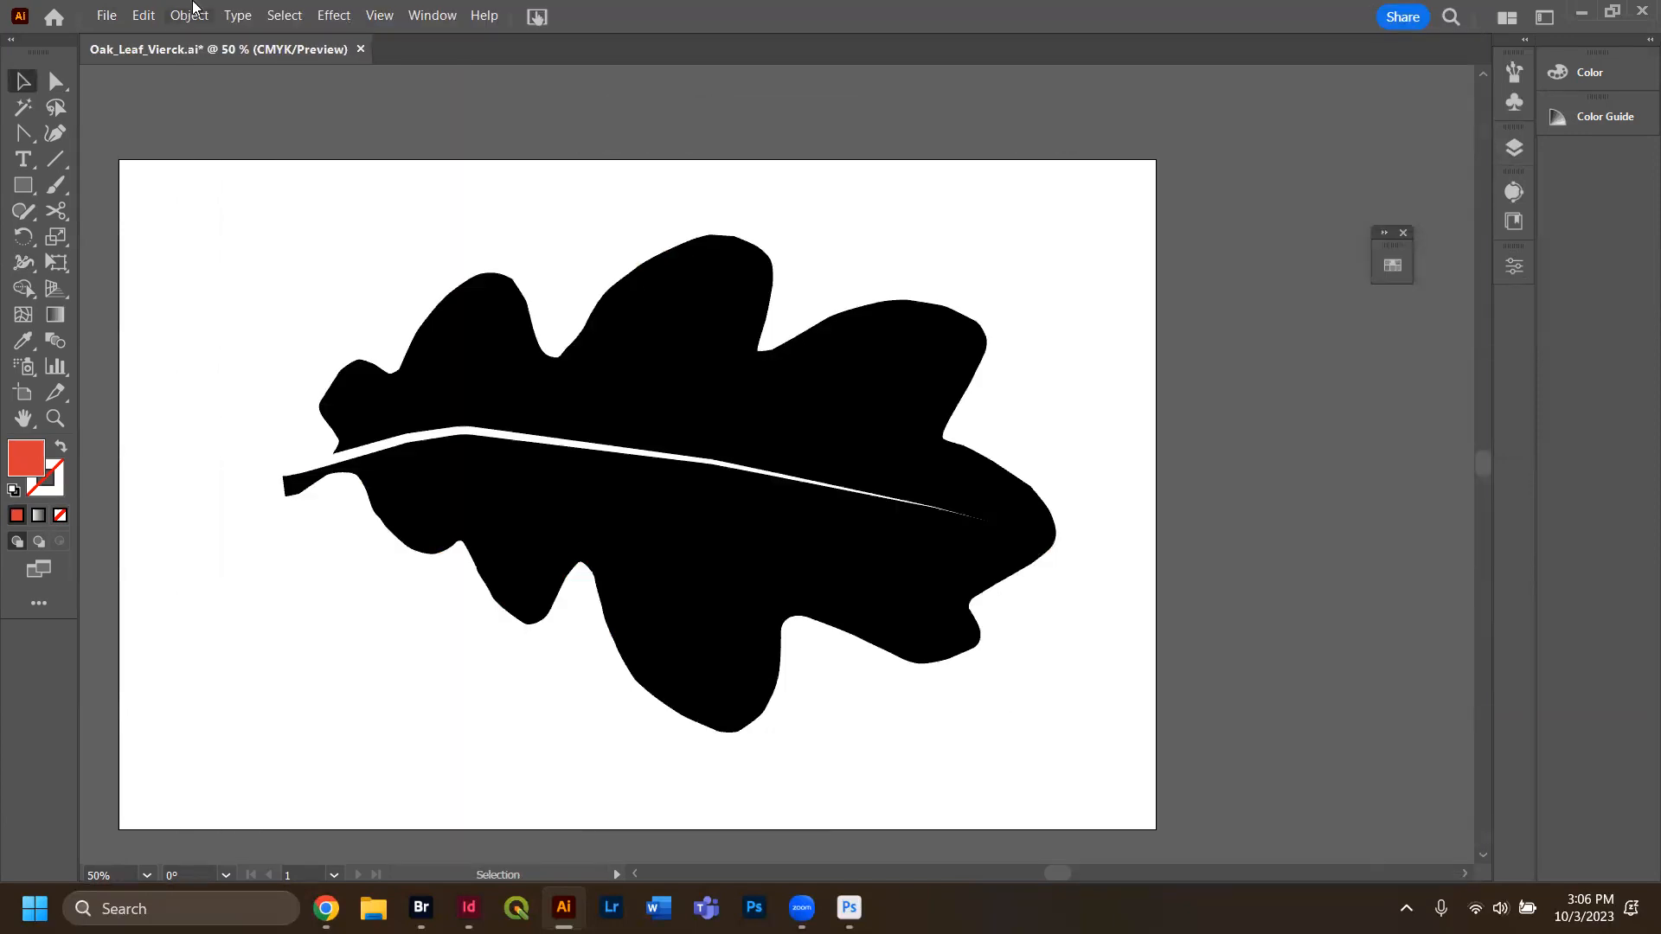
Export the leaf by artboard as a 150 ppi PNG with a transparent background, inserting "Flourishment" before the surname in the file name.
left_click(106, 16)
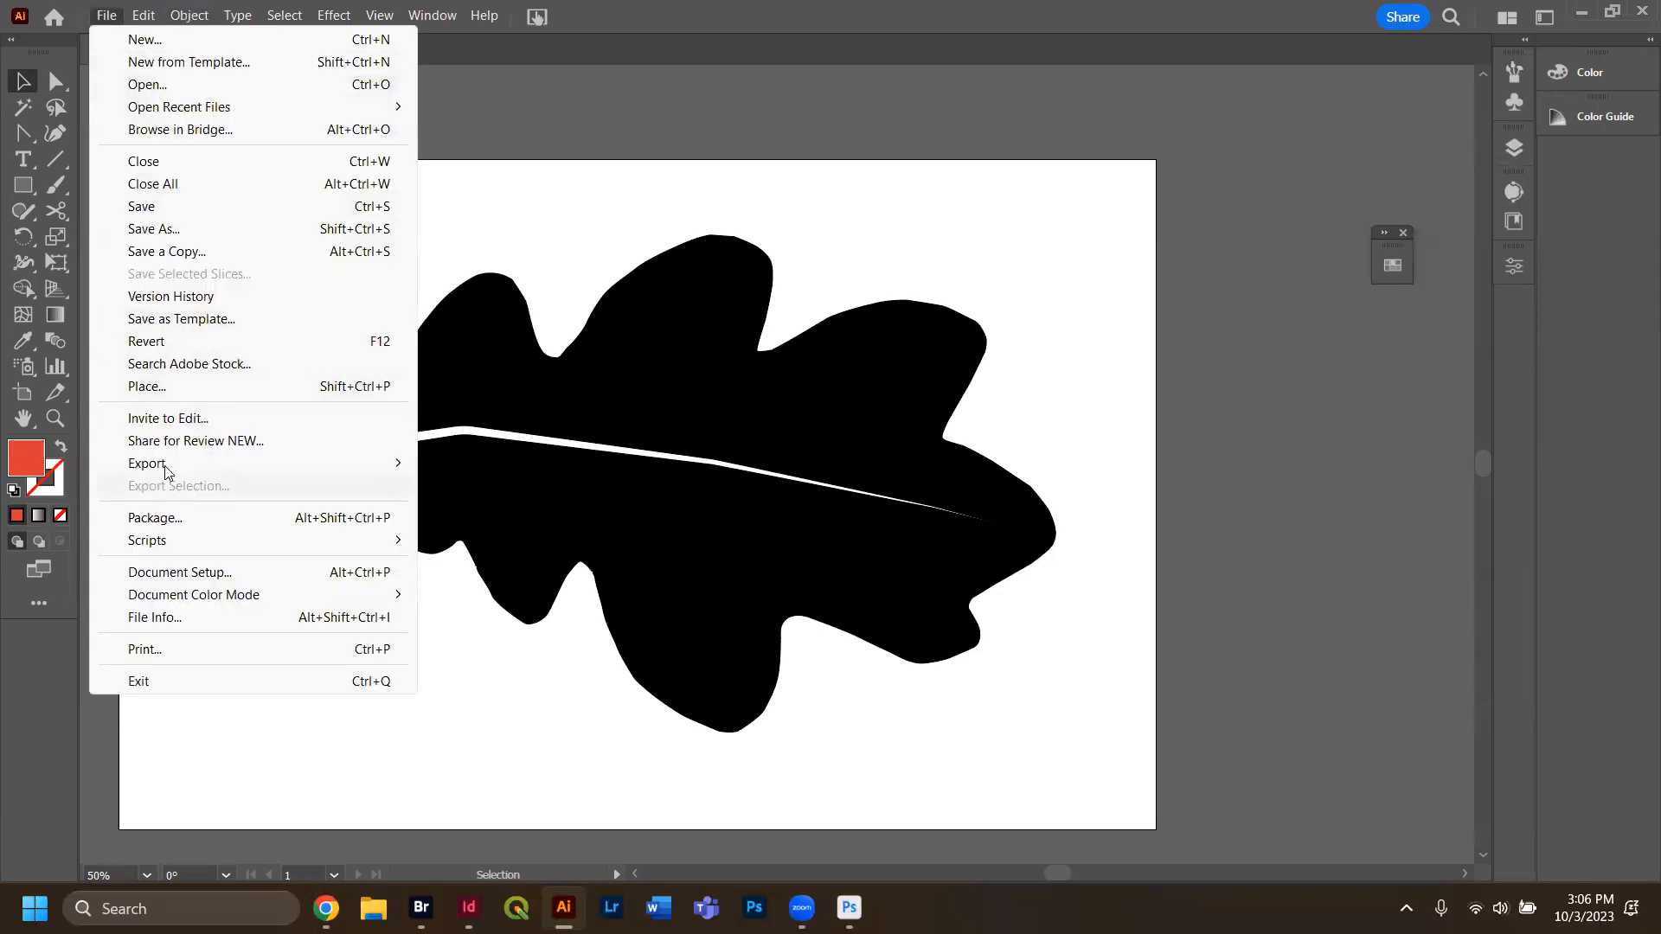
mouse_move(163, 464)
left_click(442, 489)
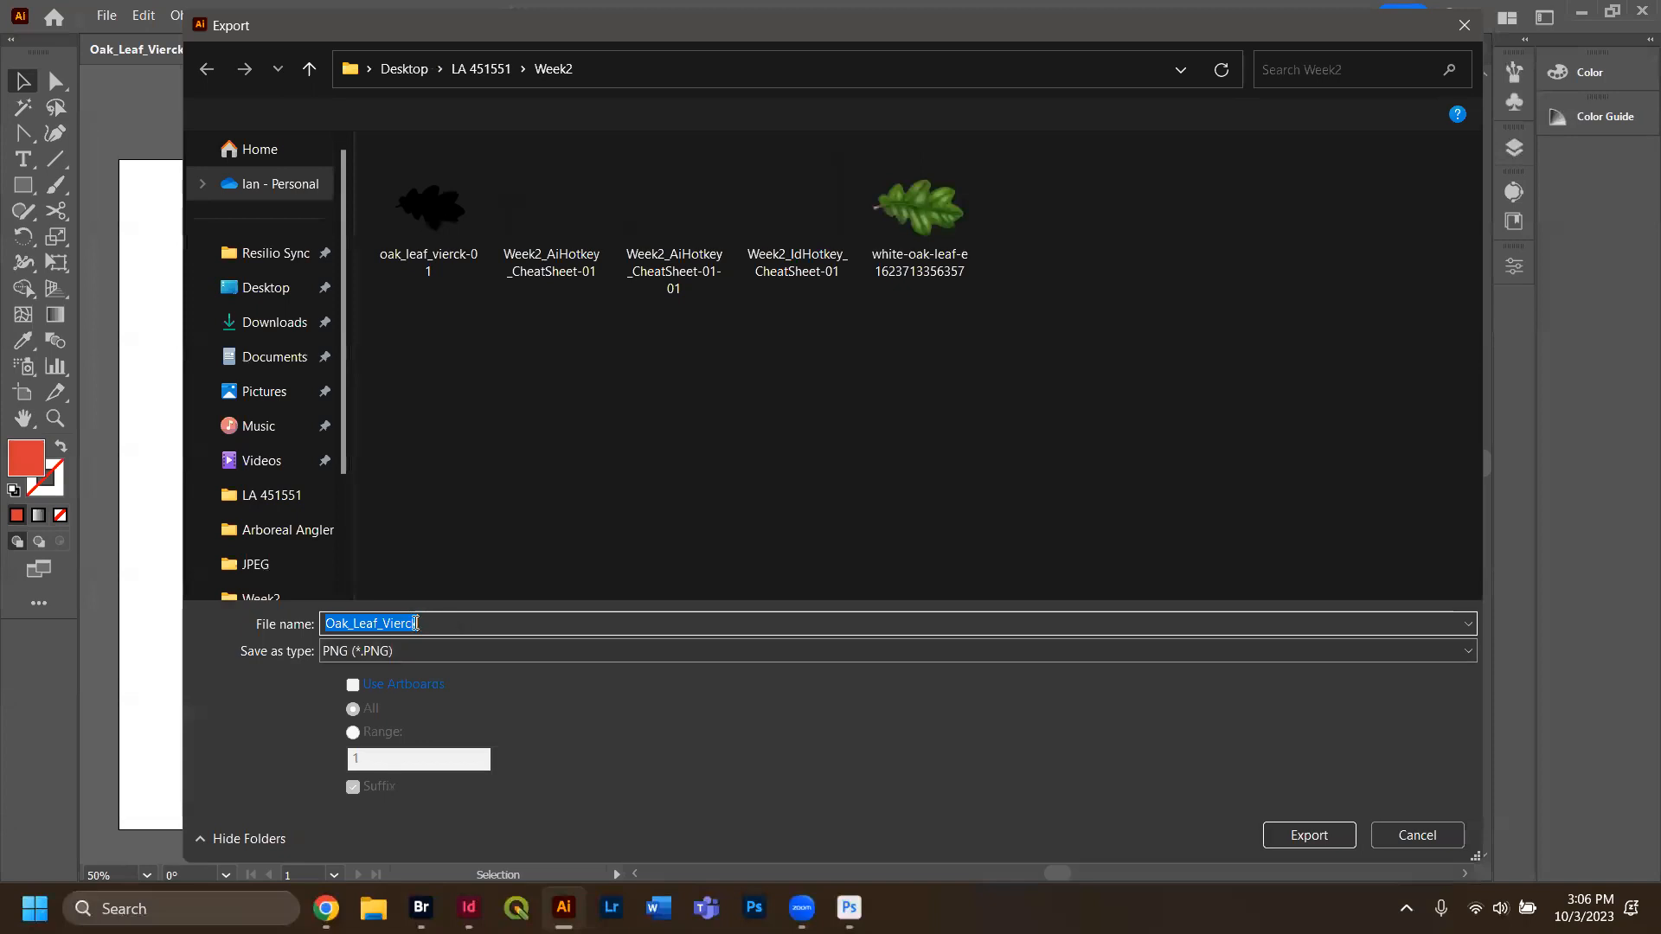
left_click(388, 623)
type("Flourishment")
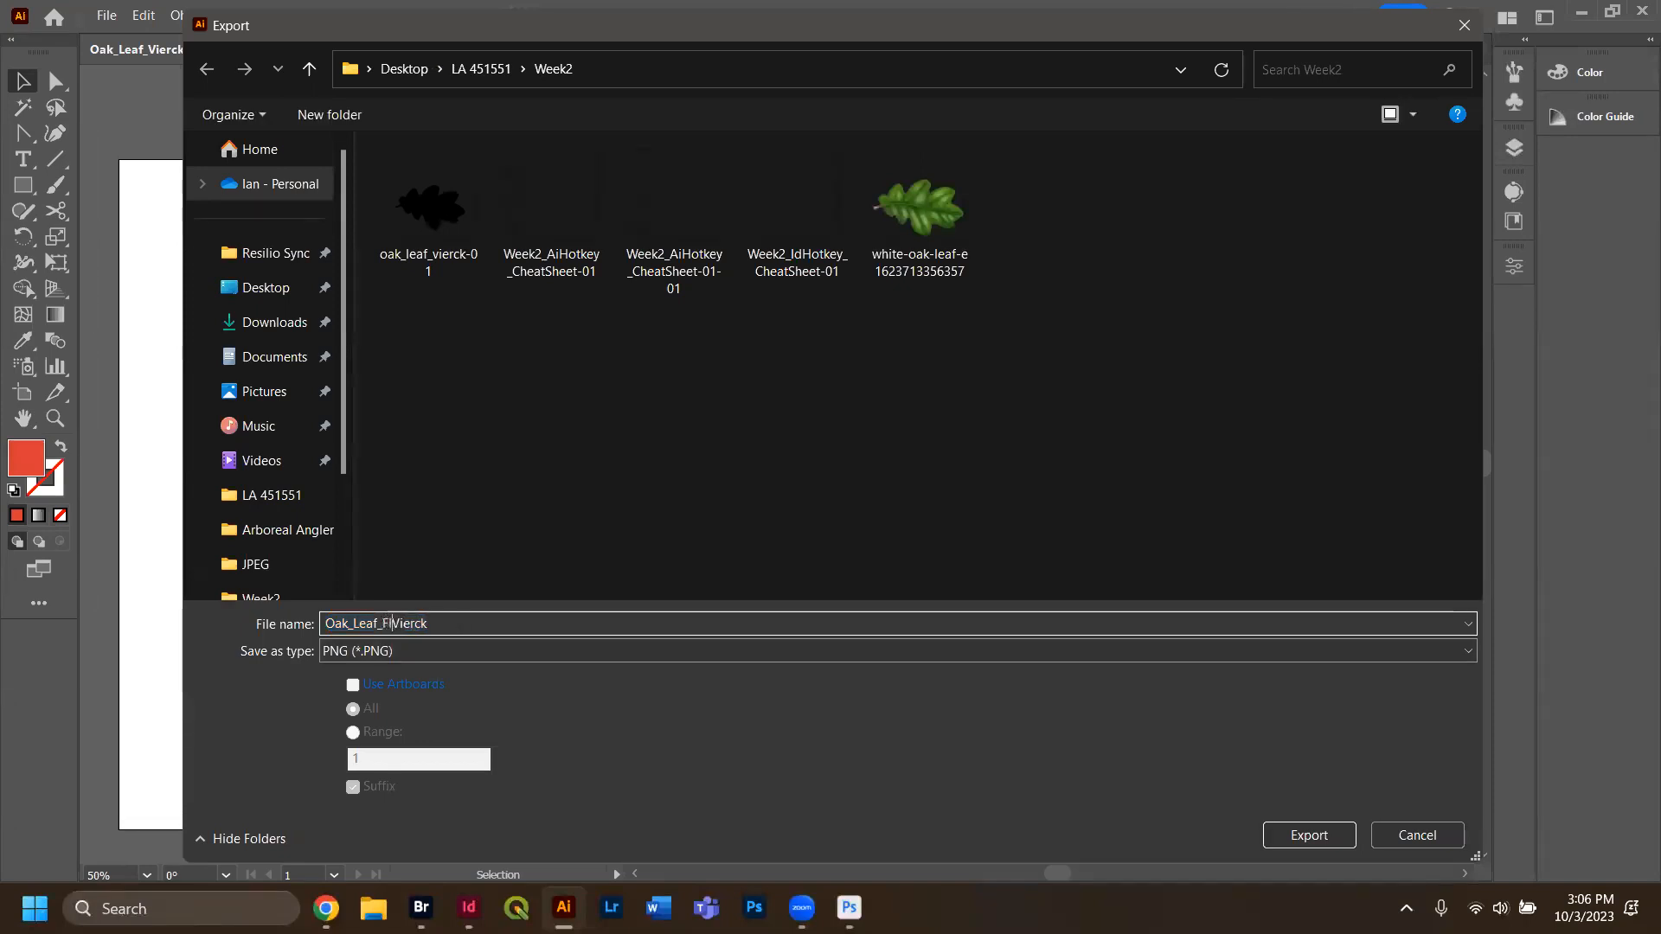
left_click(403, 685)
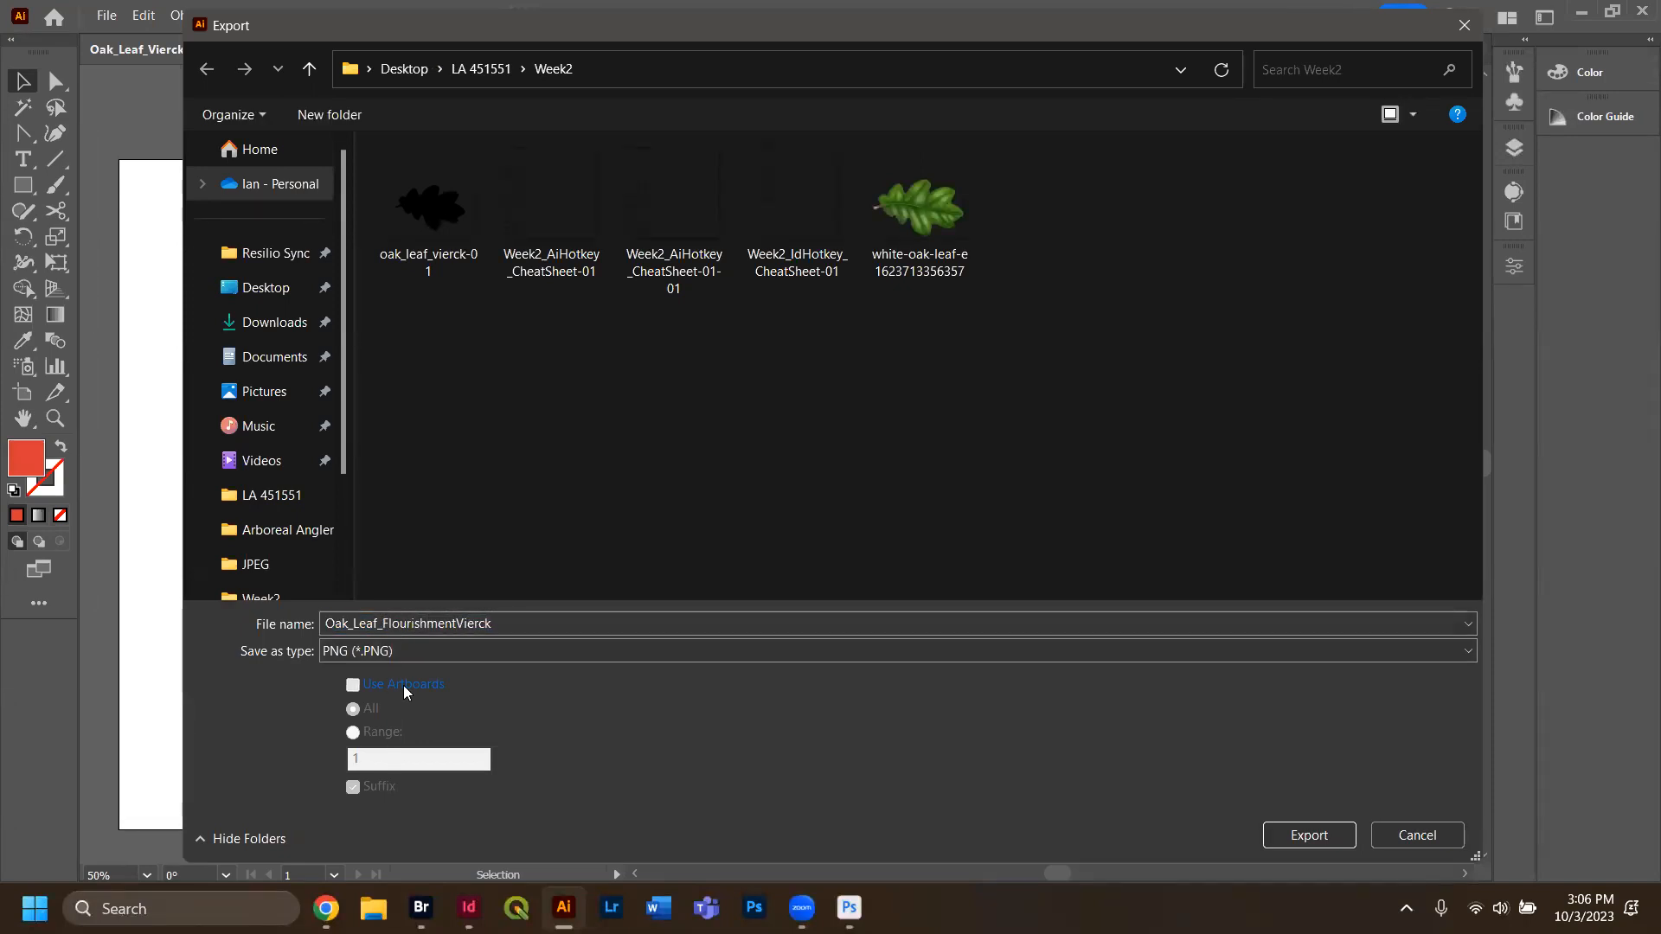
left_click(1348, 837)
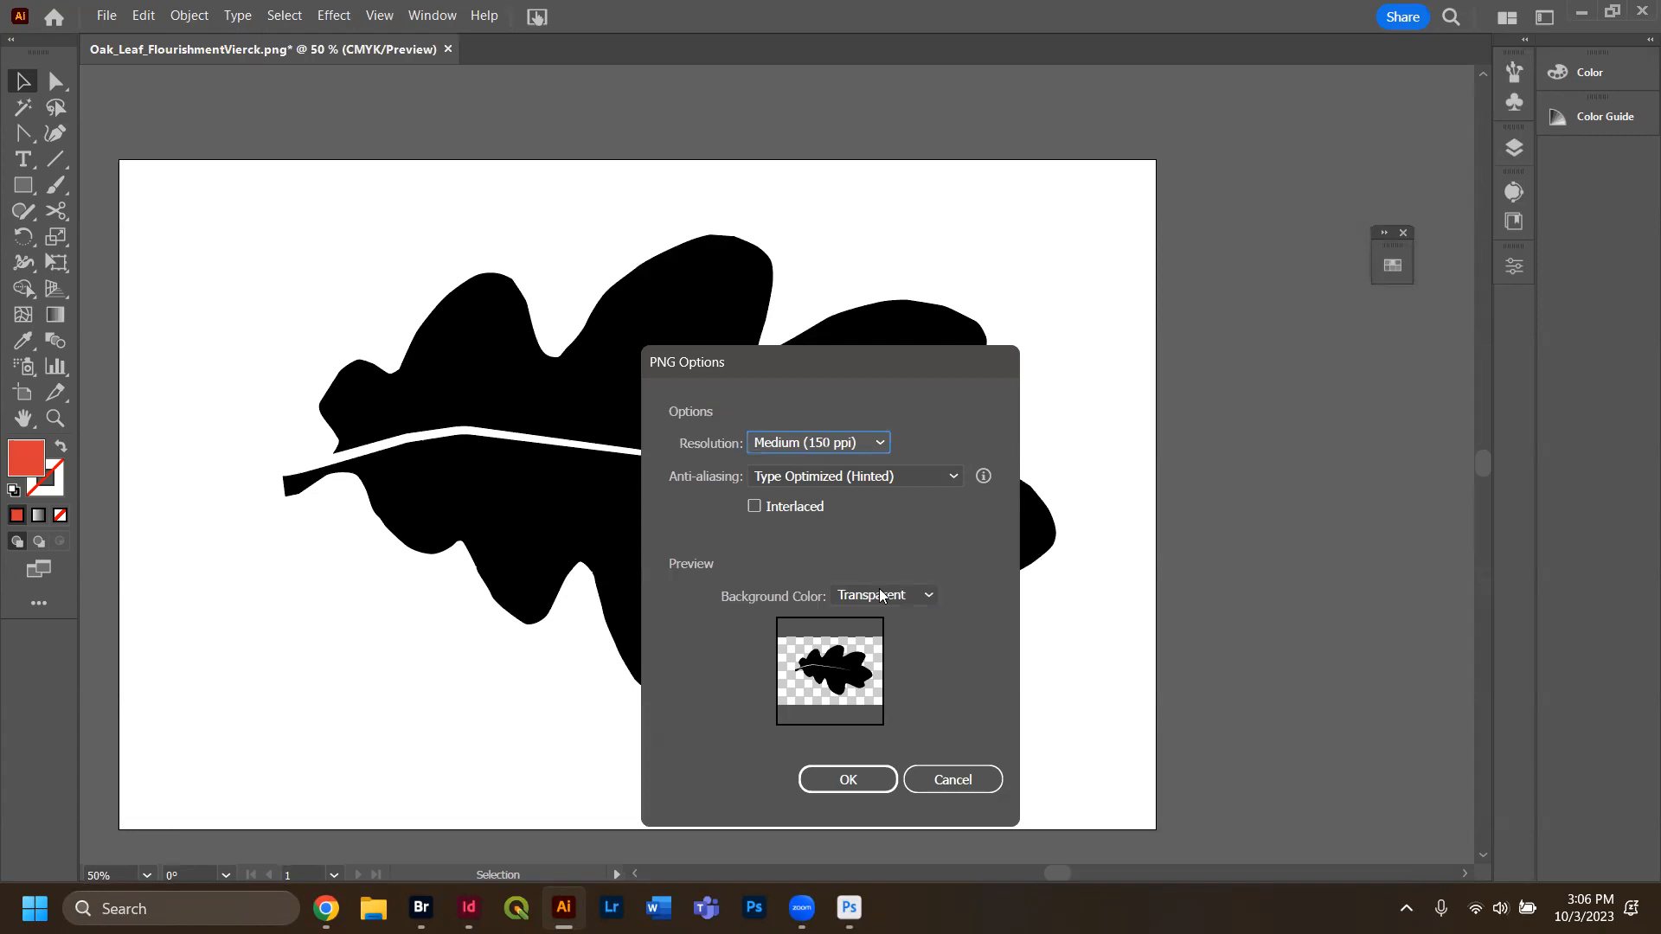
left_click(844, 787)
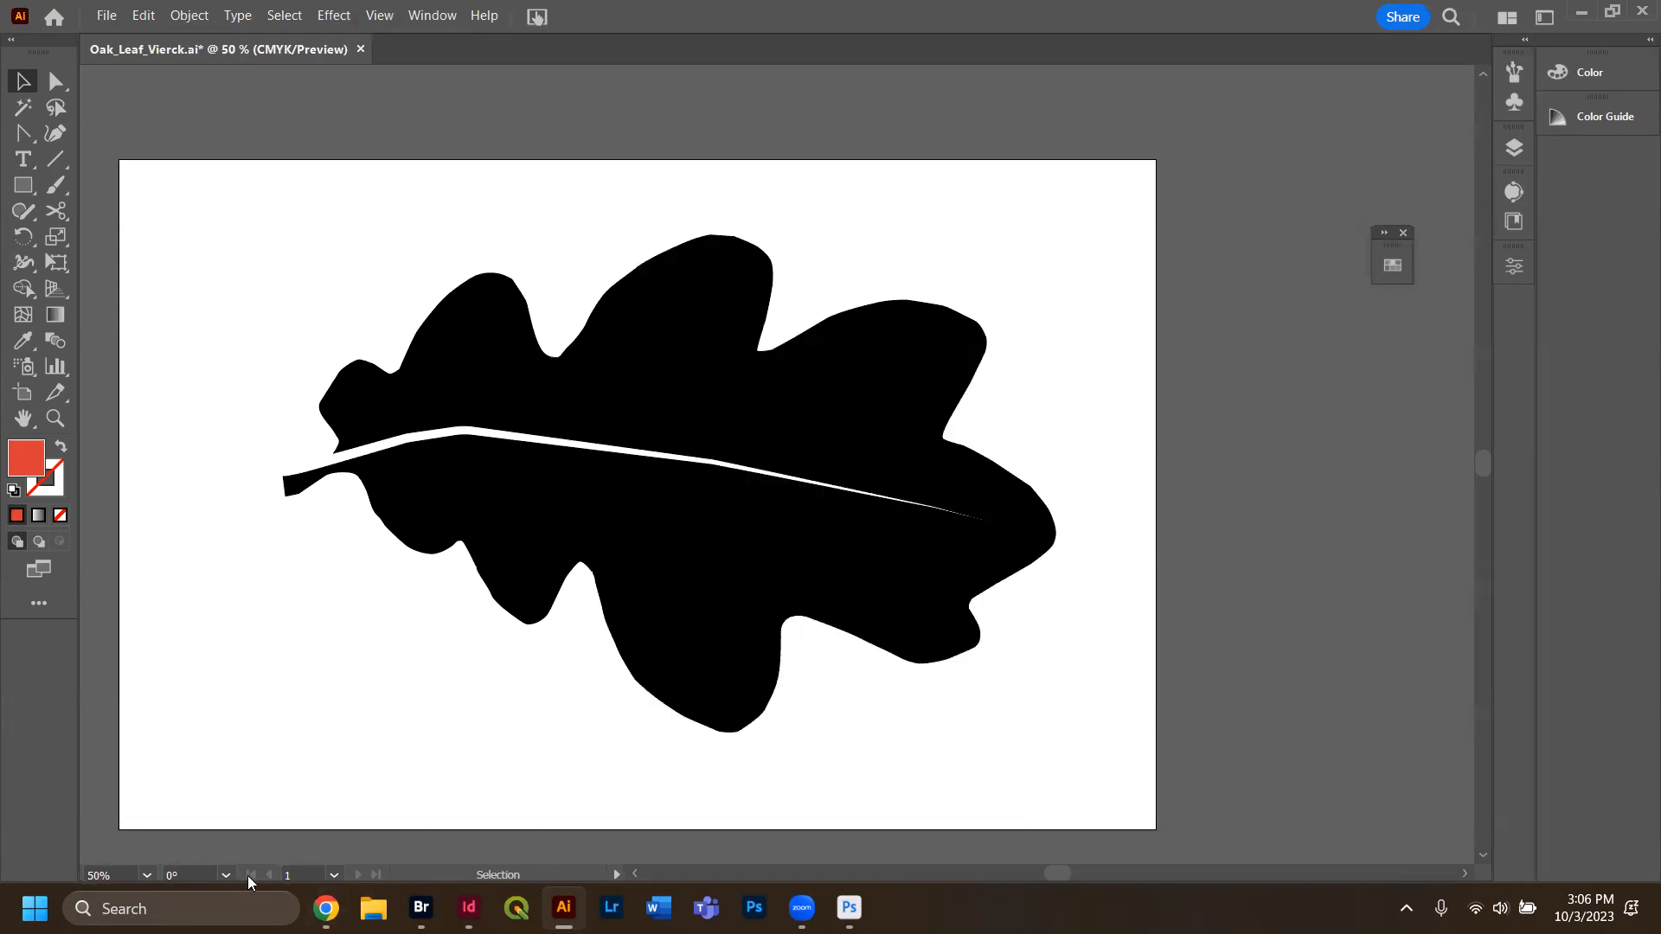
Switch to InDesign and select the empty image frame on page 3.
left_click(467, 908)
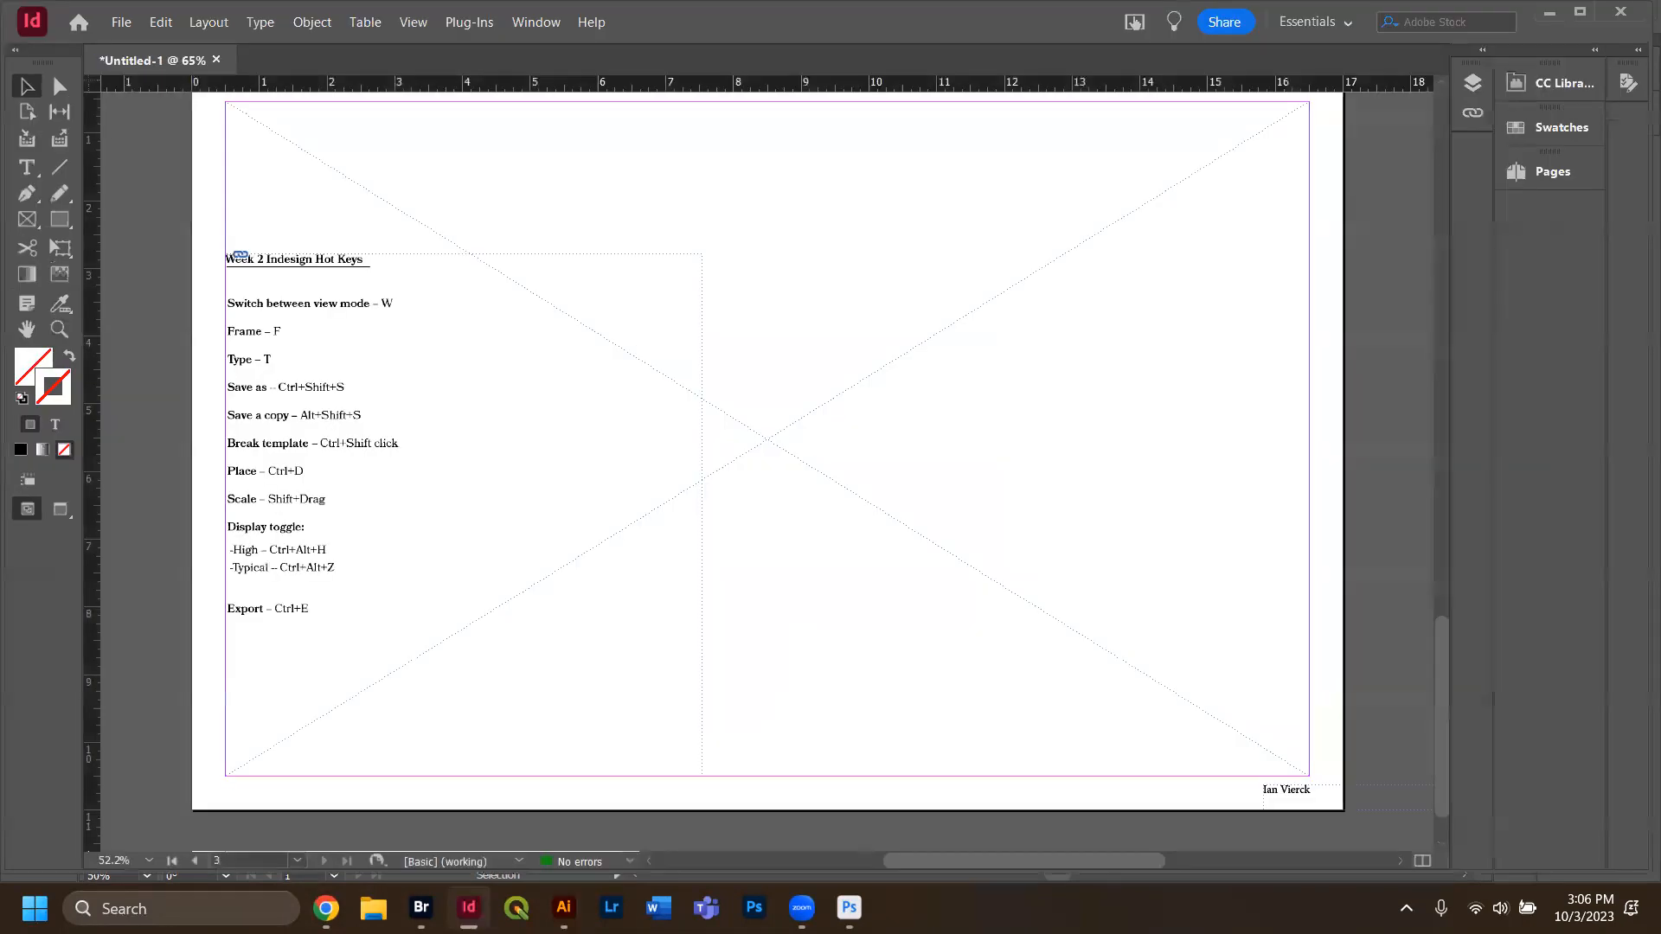
scroll(423, 605, "up", 2)
scroll(403, 662, "down", 1)
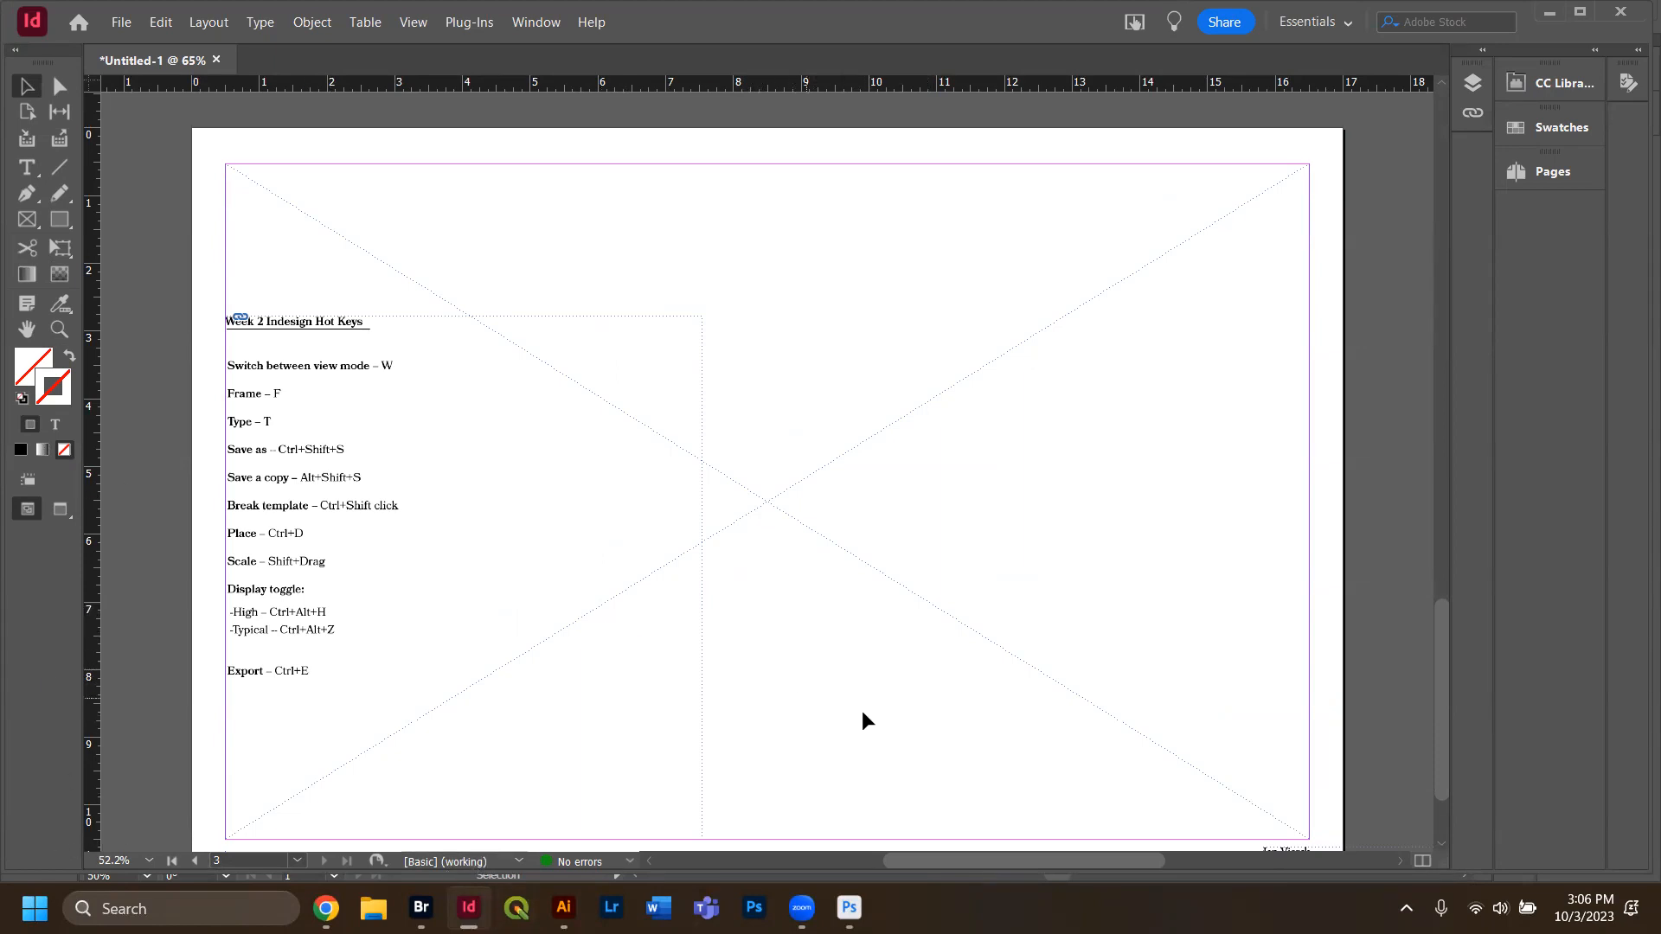
left_click(862, 507)
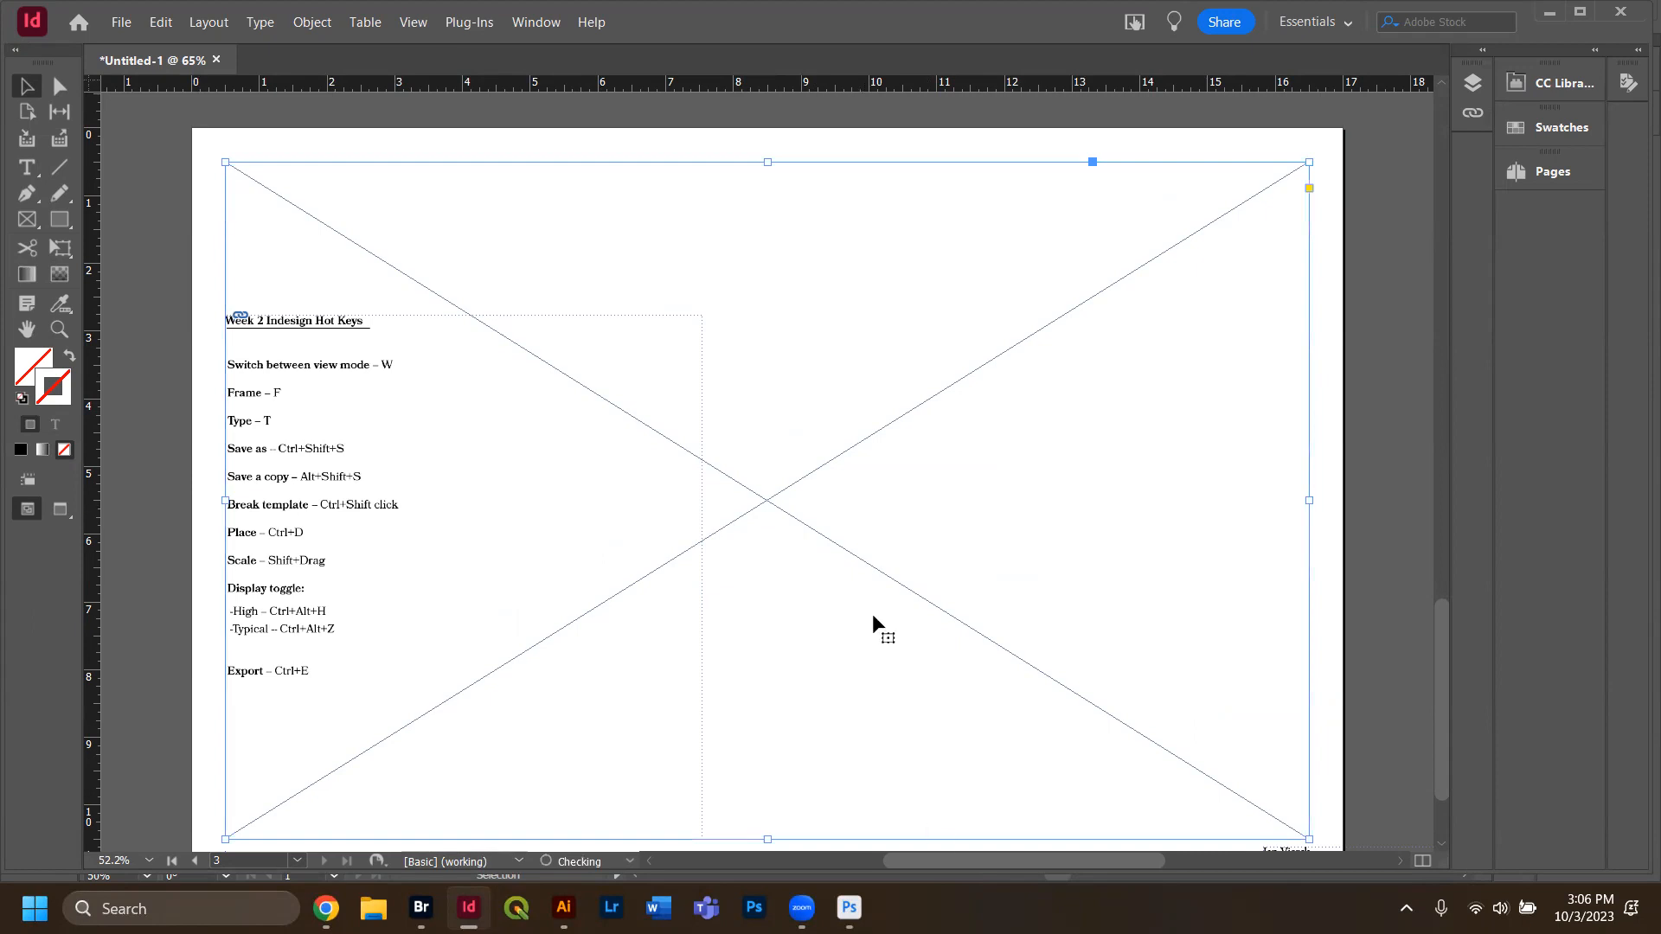
Switch to Bridge and place the exported Oak_Leaf_Flourishment PNG from the Week2 folder into the page 3 frame in InDesign.
left_click(421, 907)
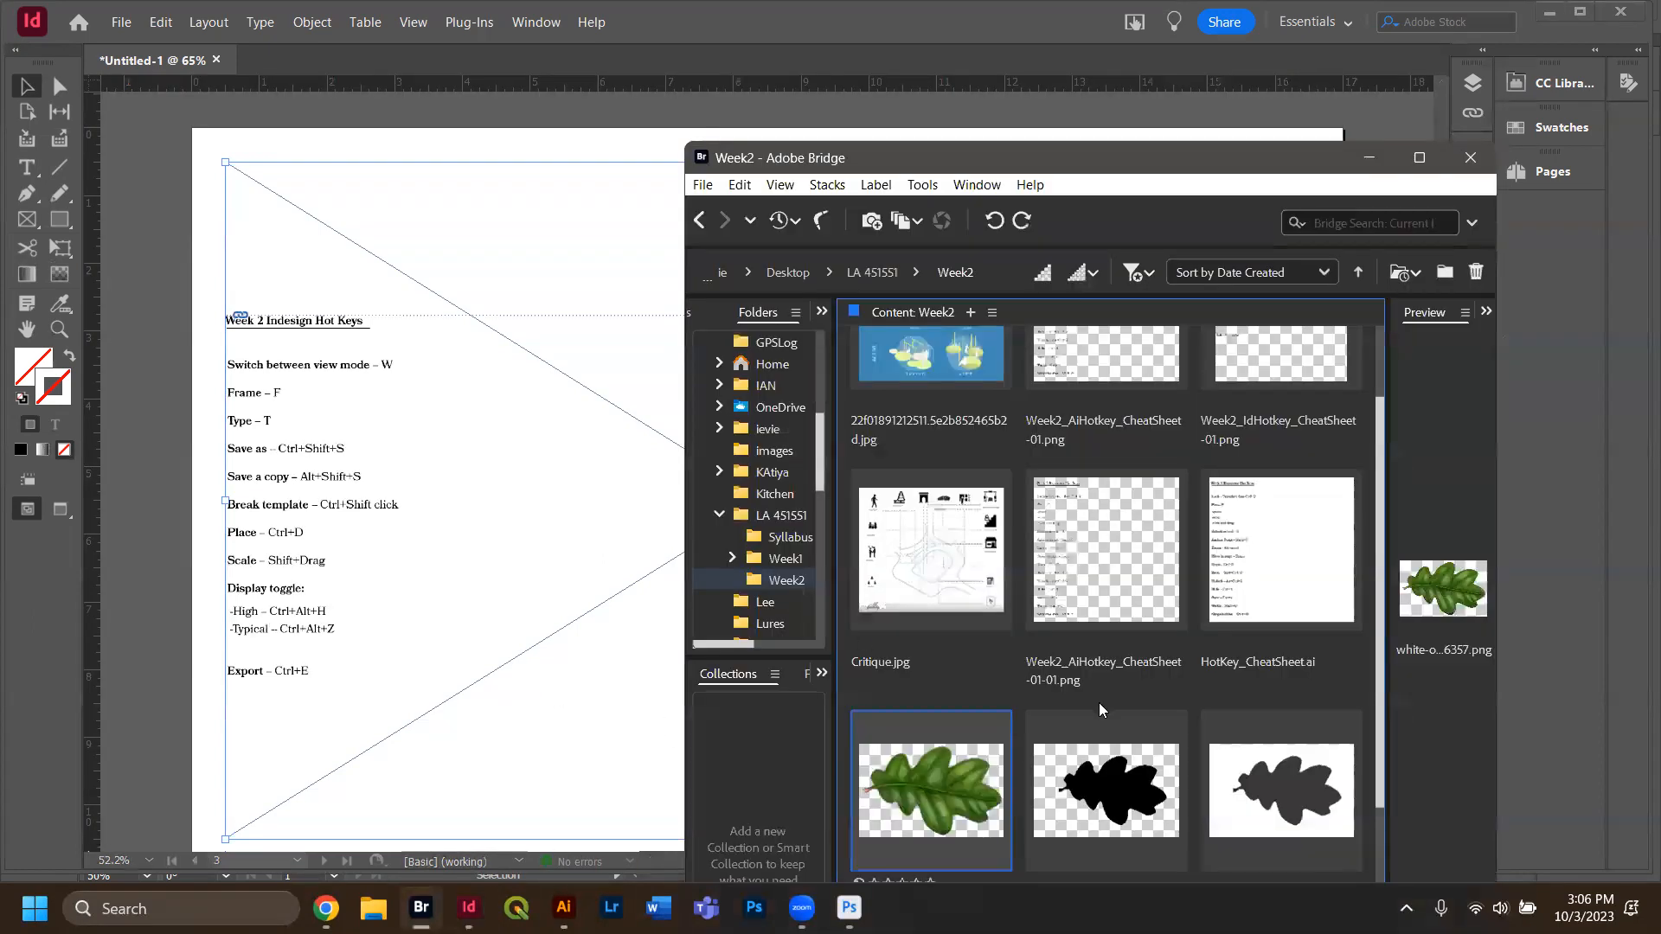
scroll(1098, 703, "down", 3)
left_click(941, 775)
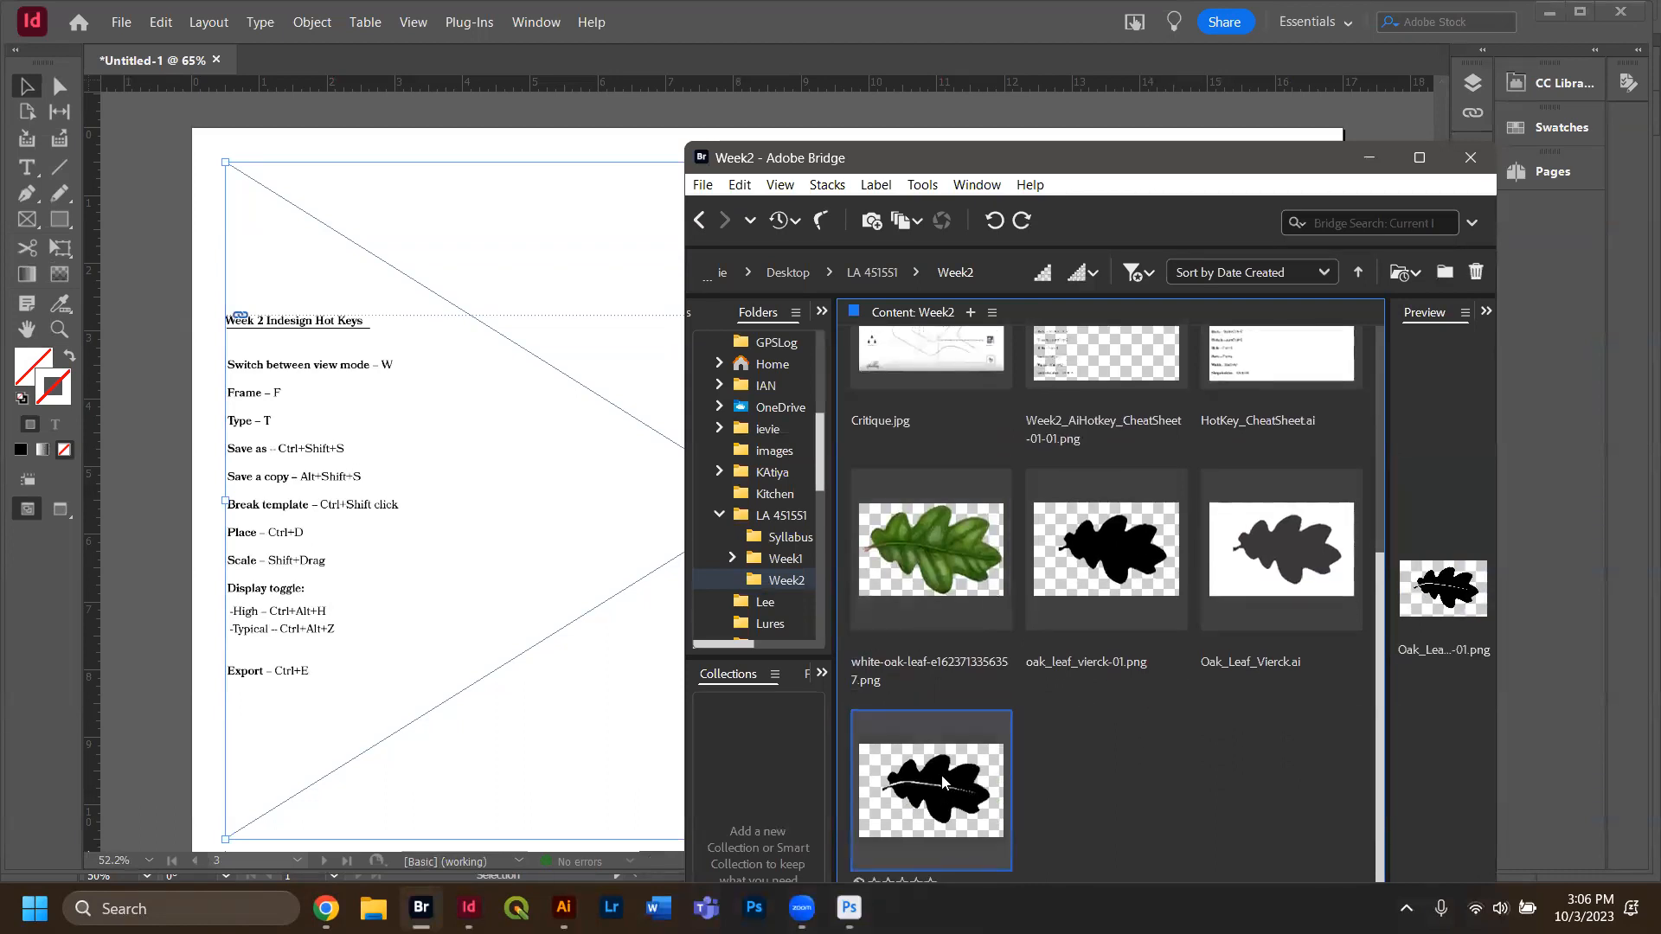
left_click_drag(1024, 162, 1117, 71)
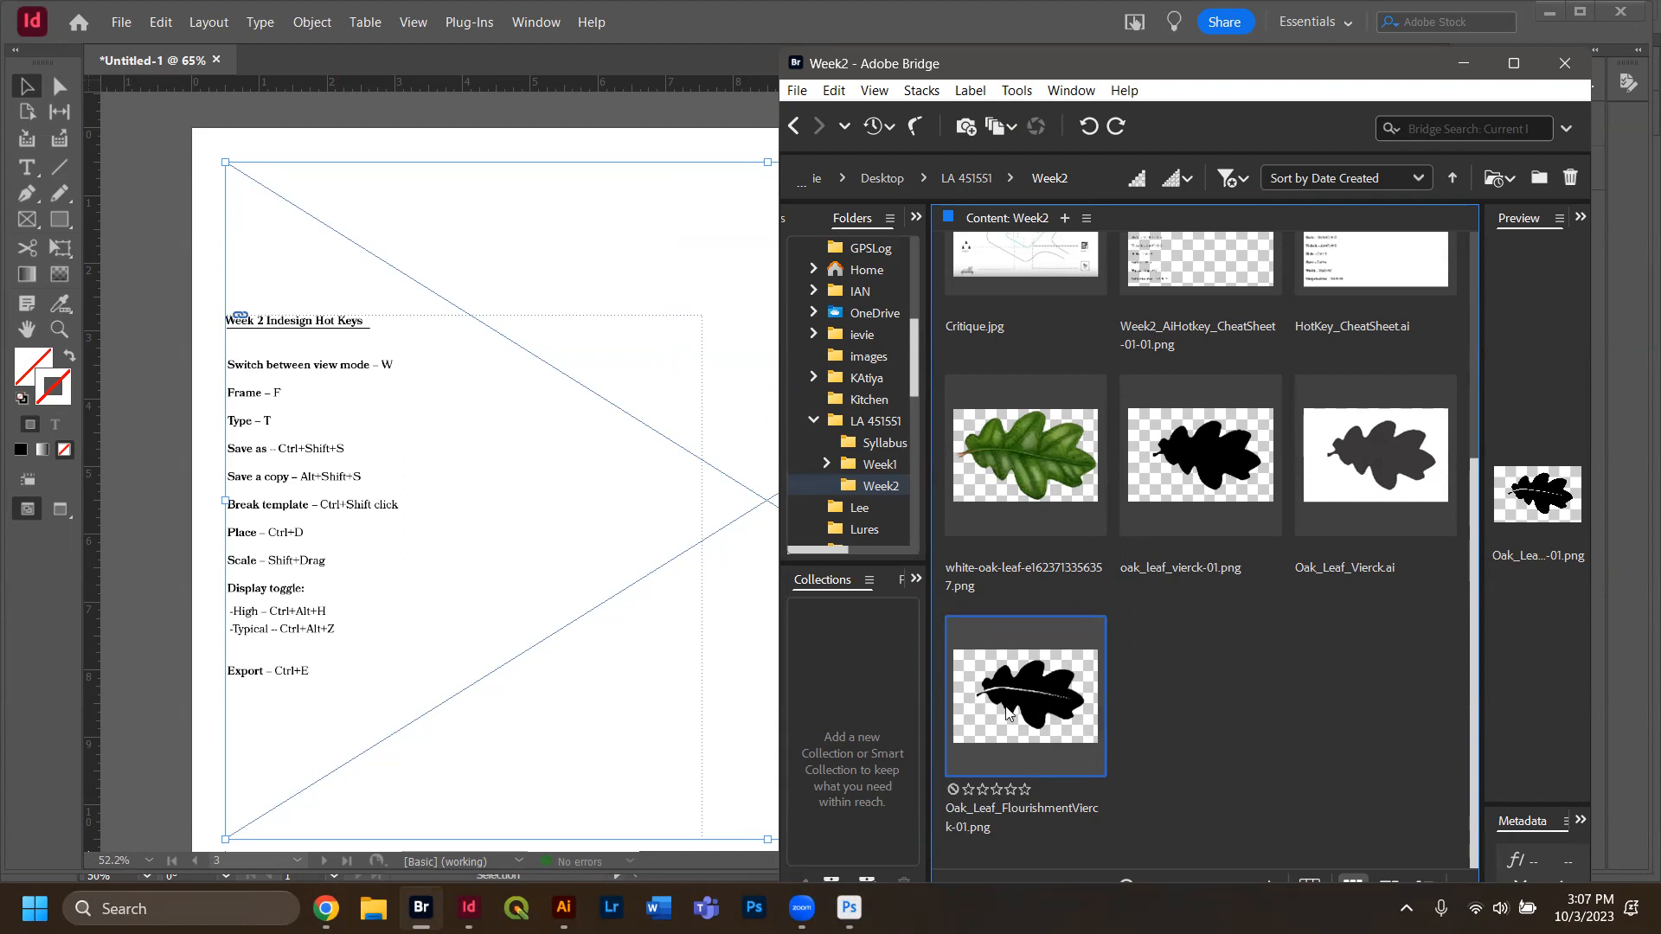
left_click_drag(1042, 708, 649, 477)
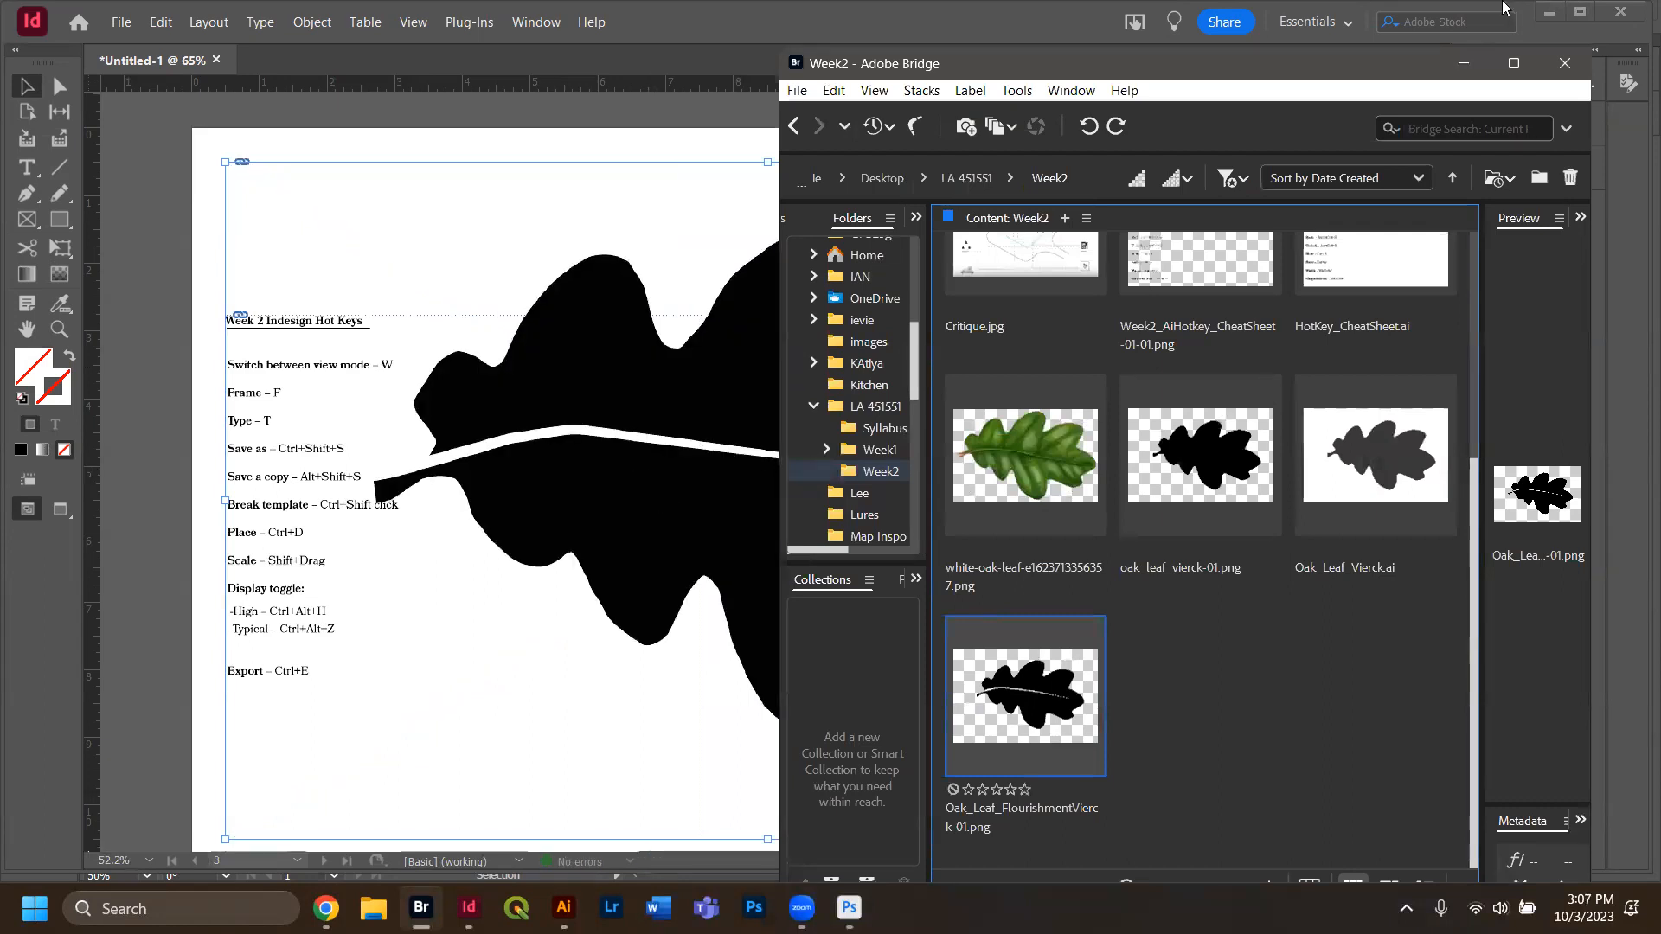
Return to InDesign and compare the plain leaf on page 2 with the midrib leaf on page 3.
key("alt+Tab")
scroll(1011, 582, "up", 10)
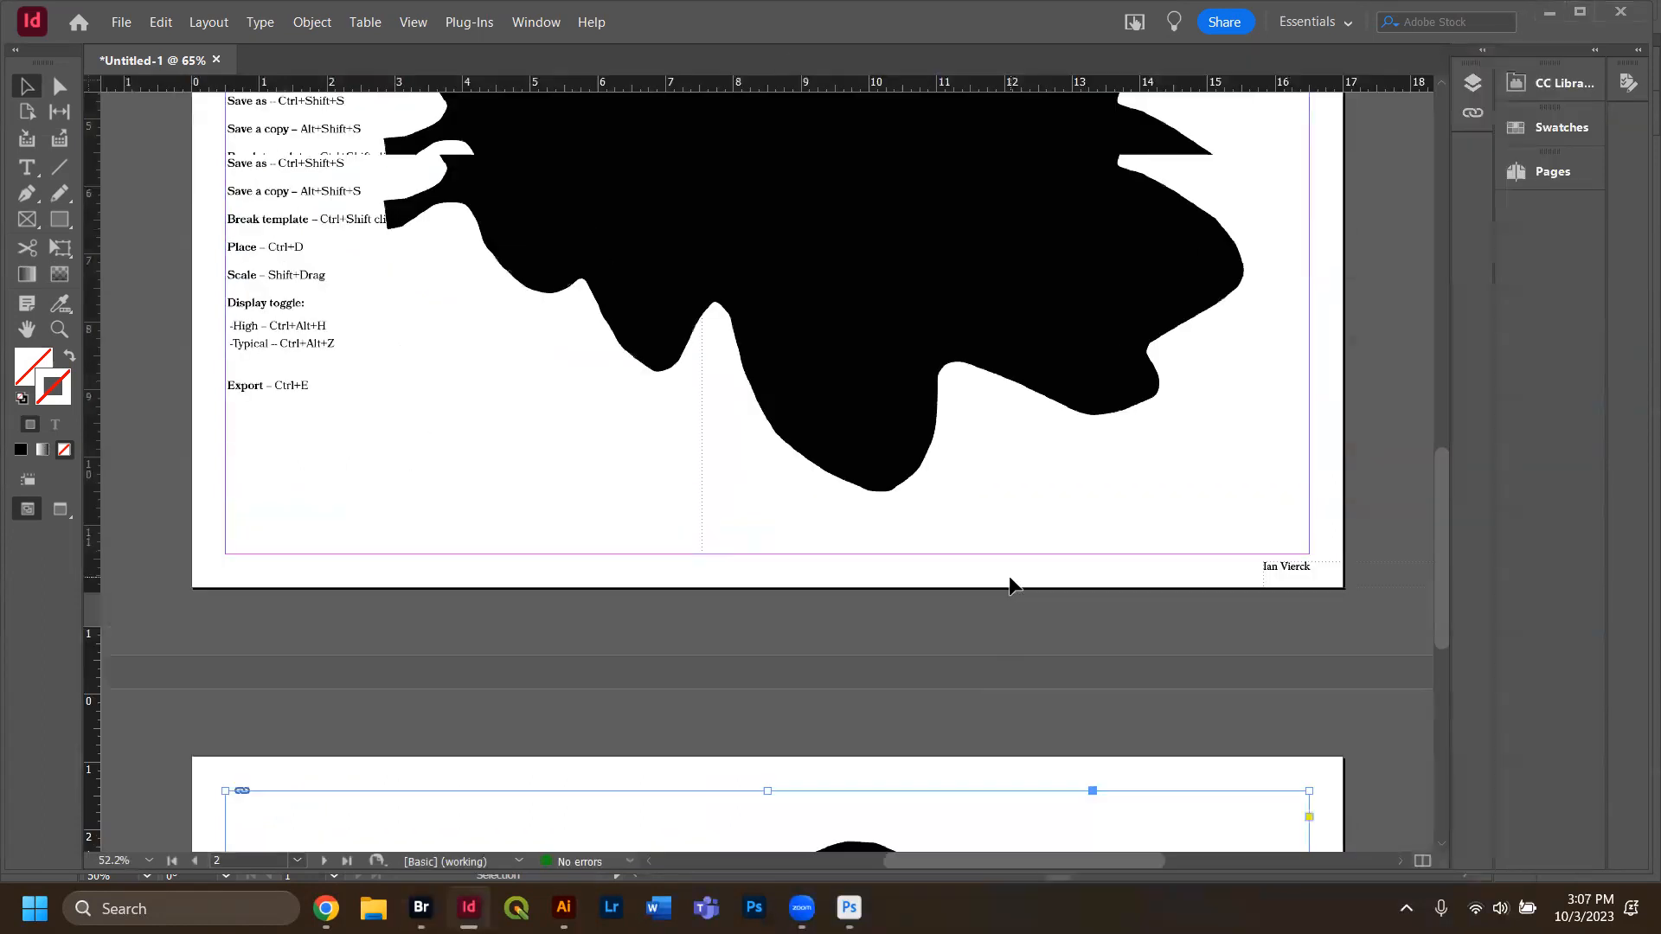
scroll(1029, 610, "down", 10)
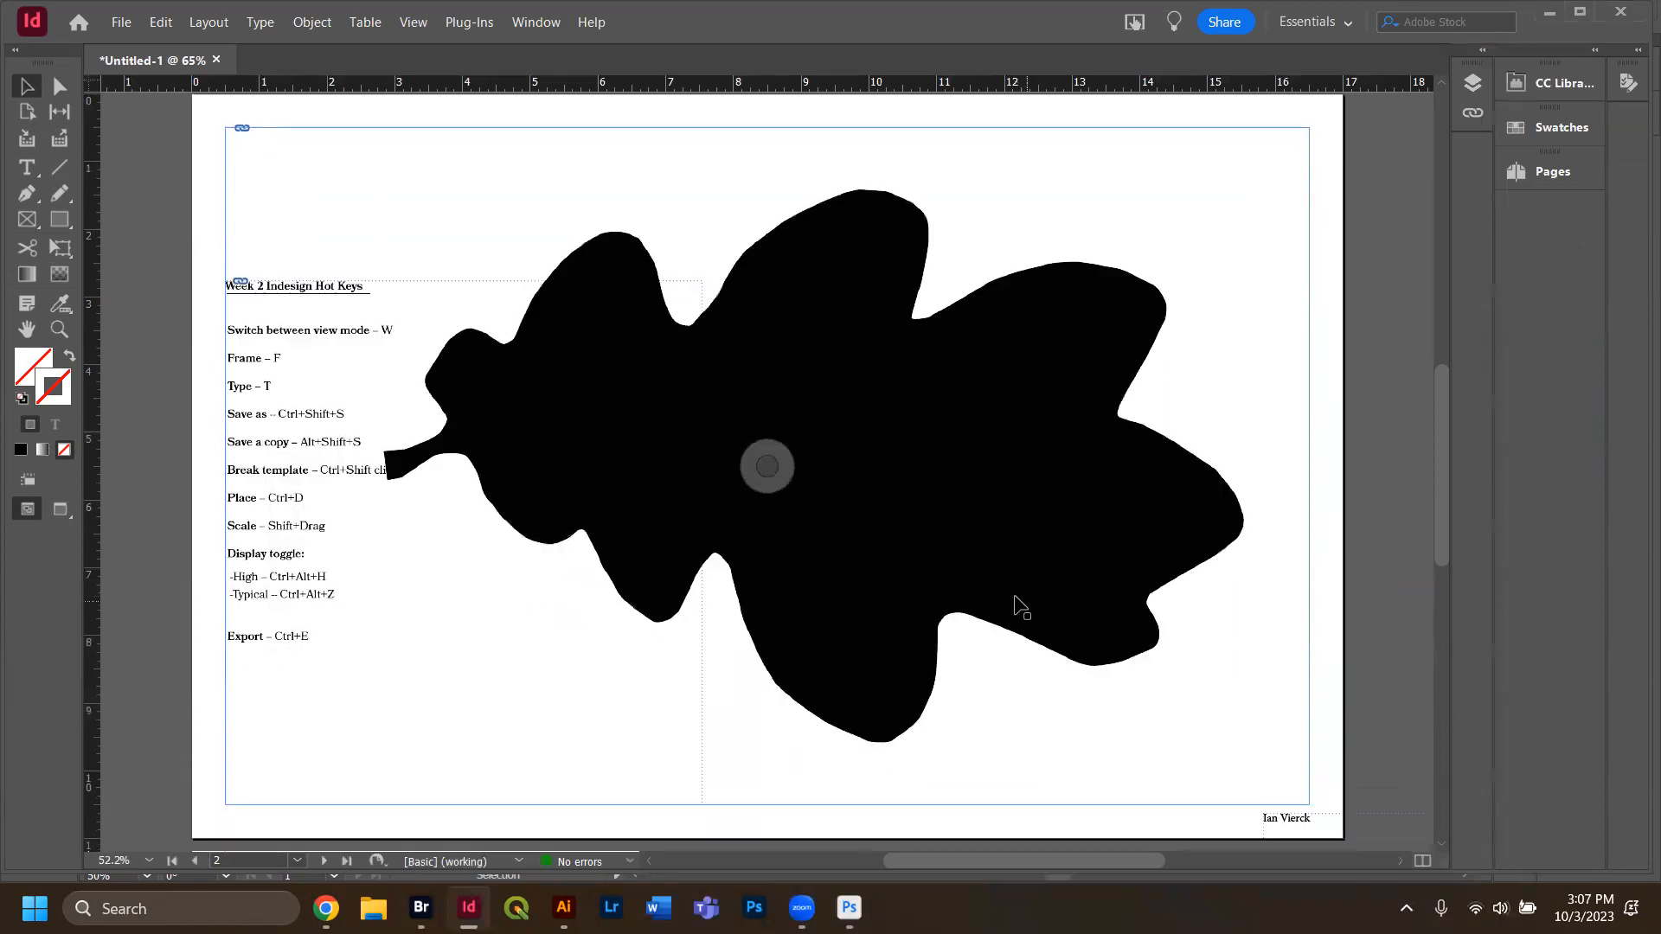
scroll(1025, 610, "down", 5)
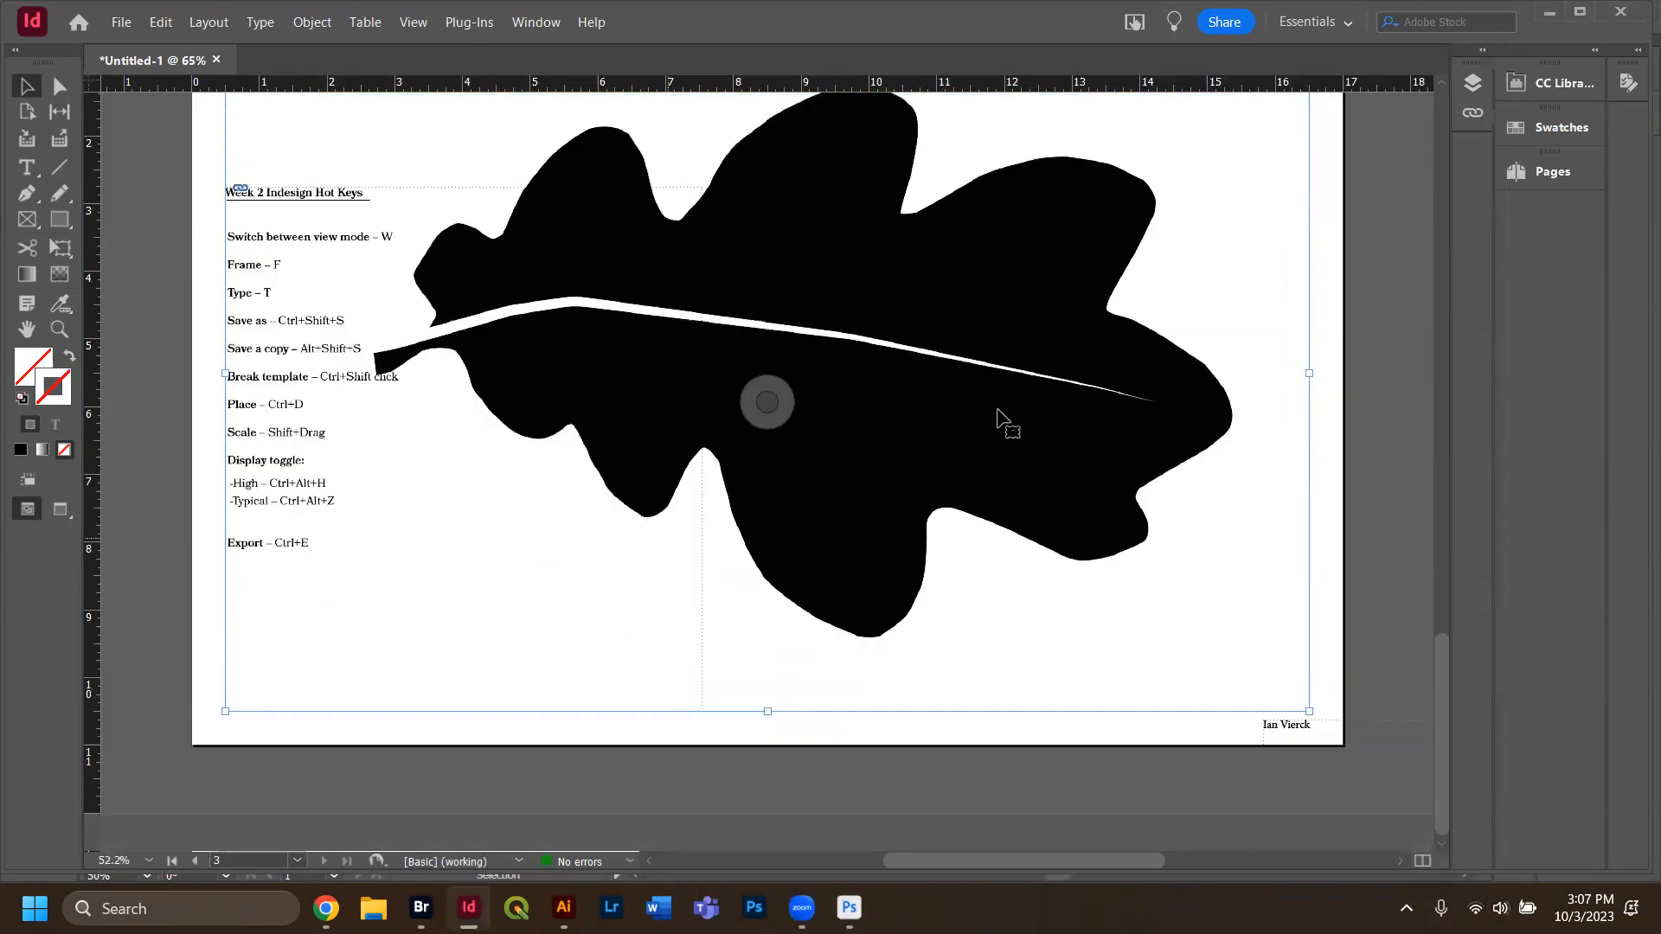
scroll(852, 605, "up", 12)
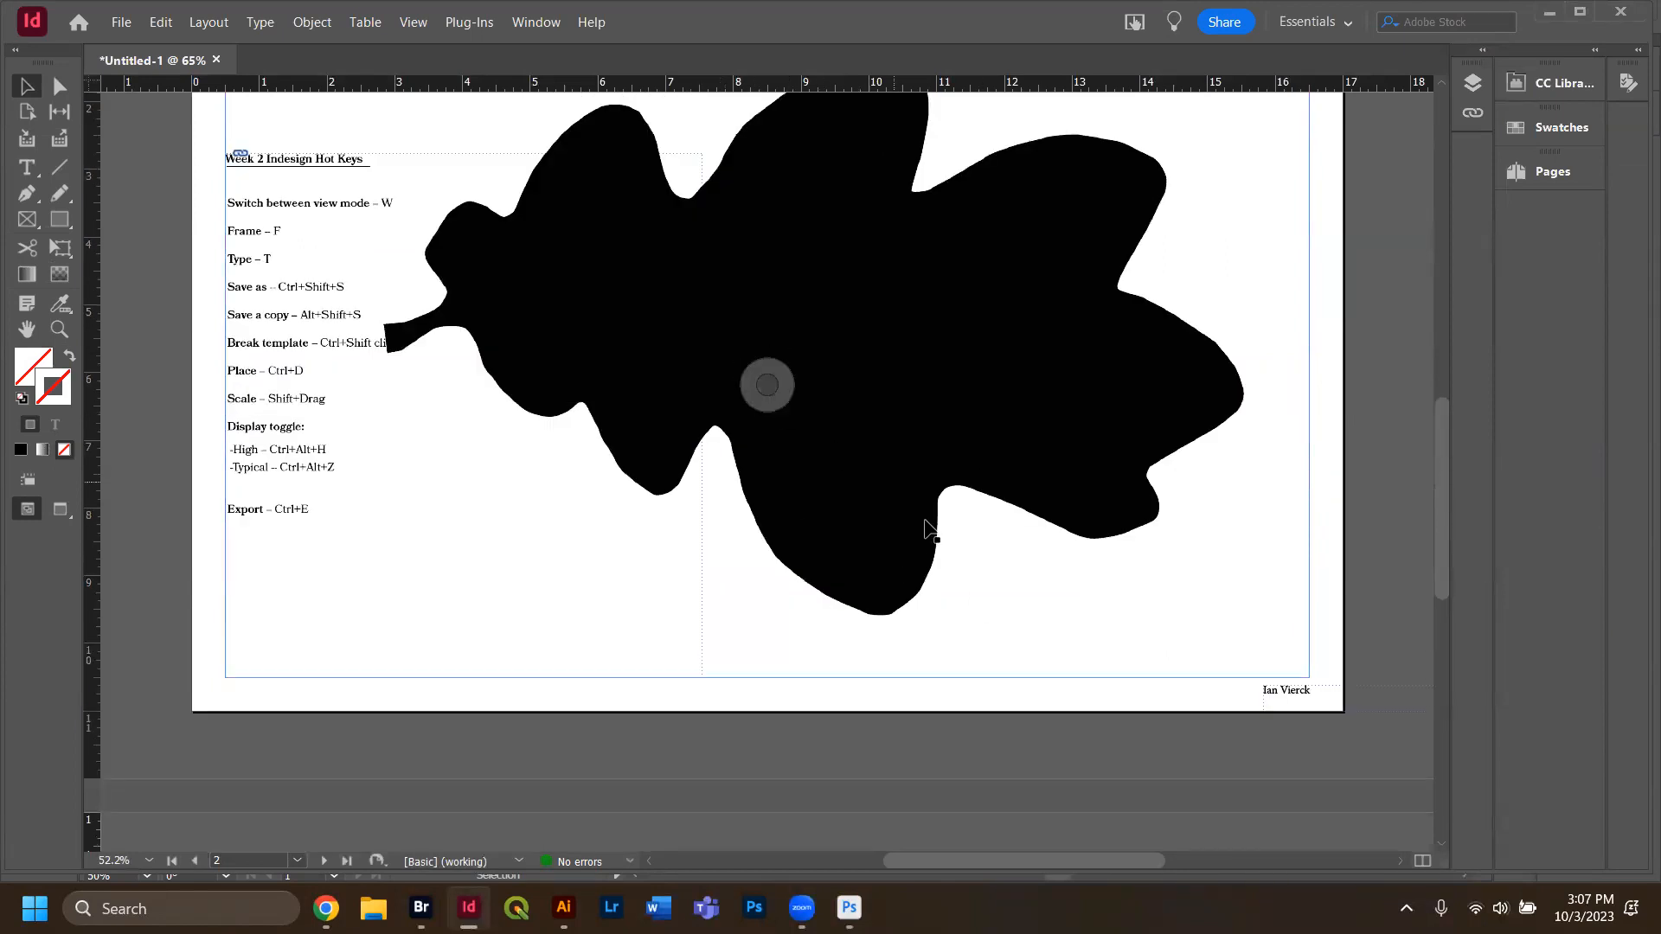
scroll(900, 538, "up", 3)
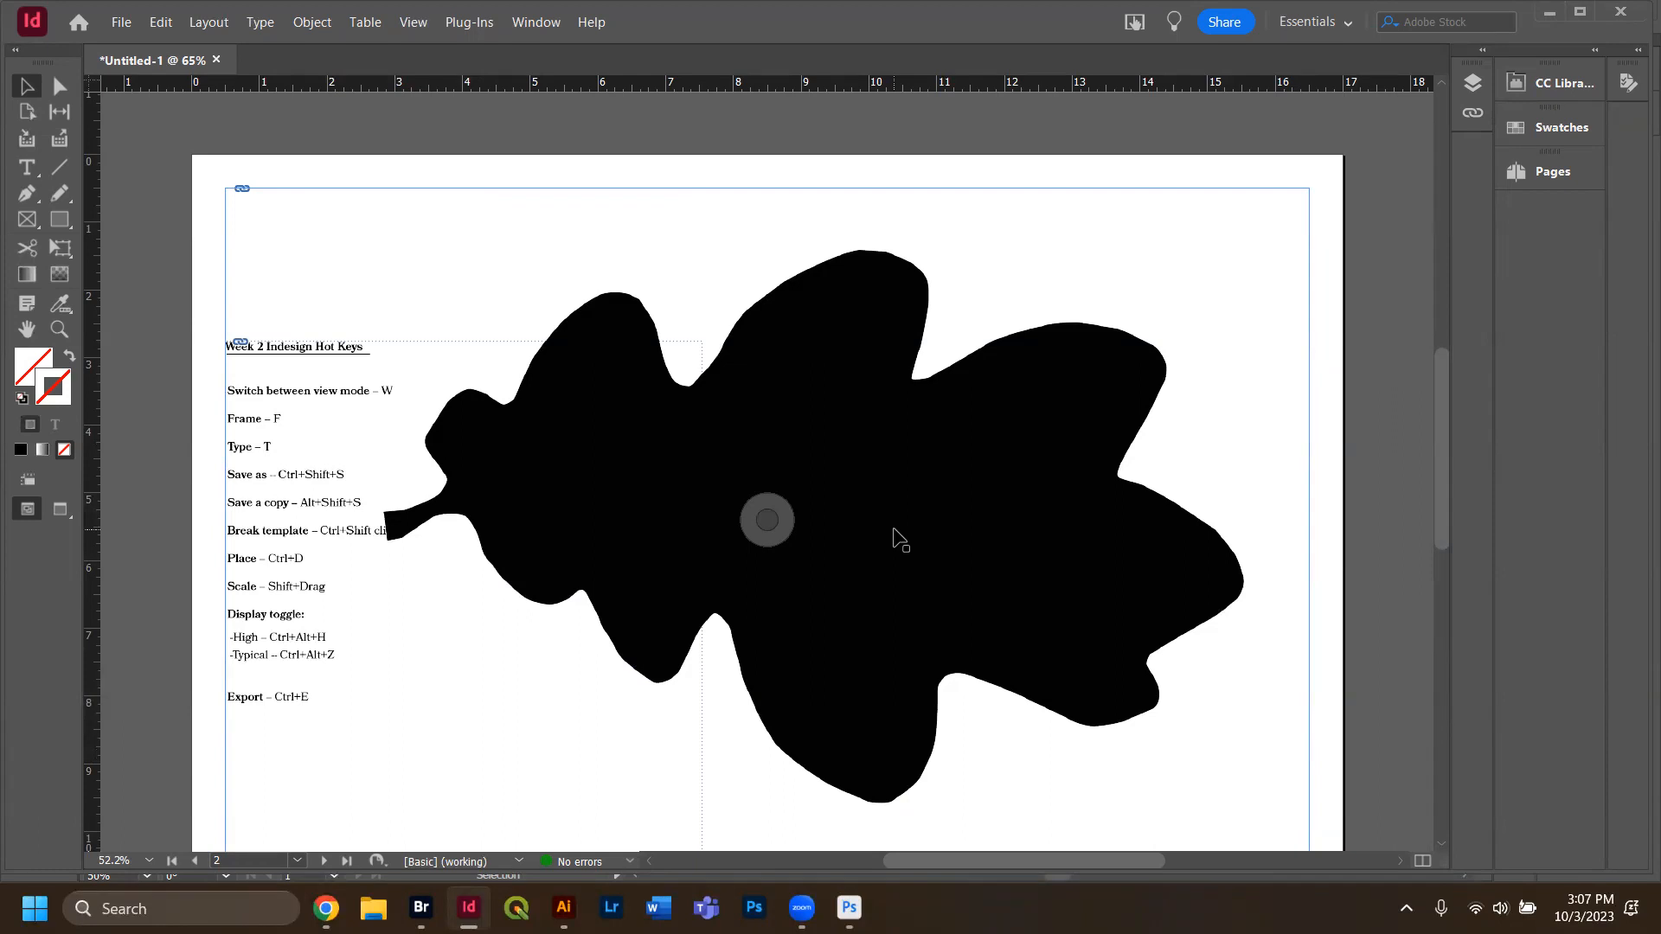
scroll(1055, 673, "down", 1)
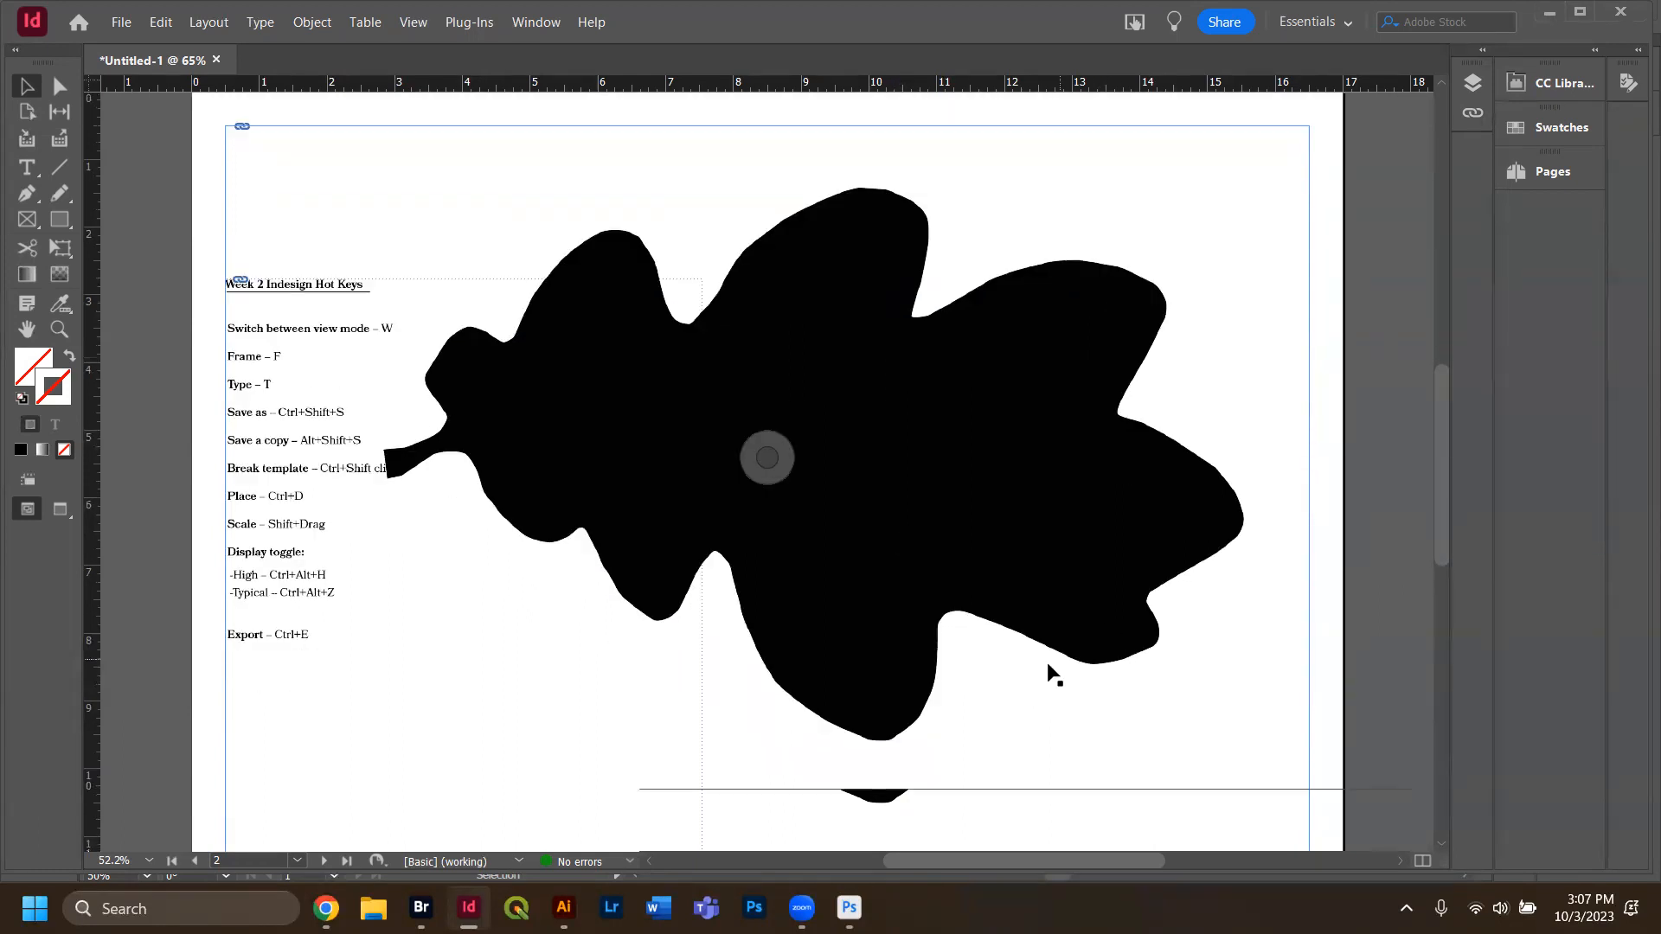
scroll(1056, 672, "down", 6)
scroll(1057, 678, "down", 1)
scroll(1057, 688, "down", 4)
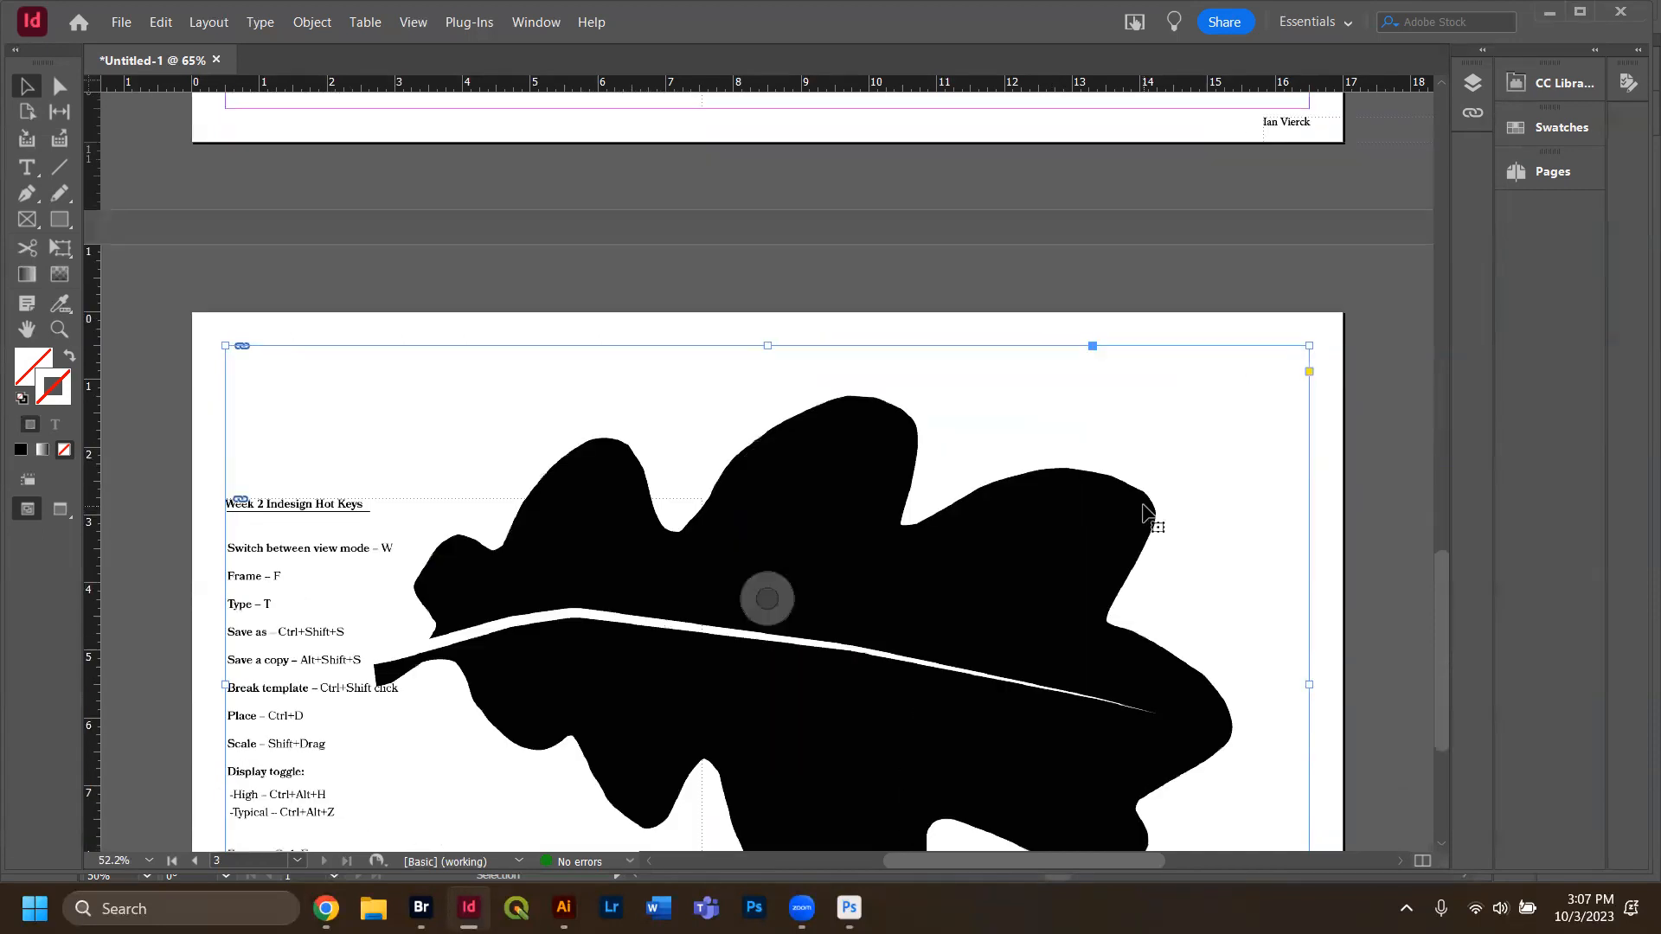
left_click(1115, 277)
scroll(1107, 320, "down", 3)
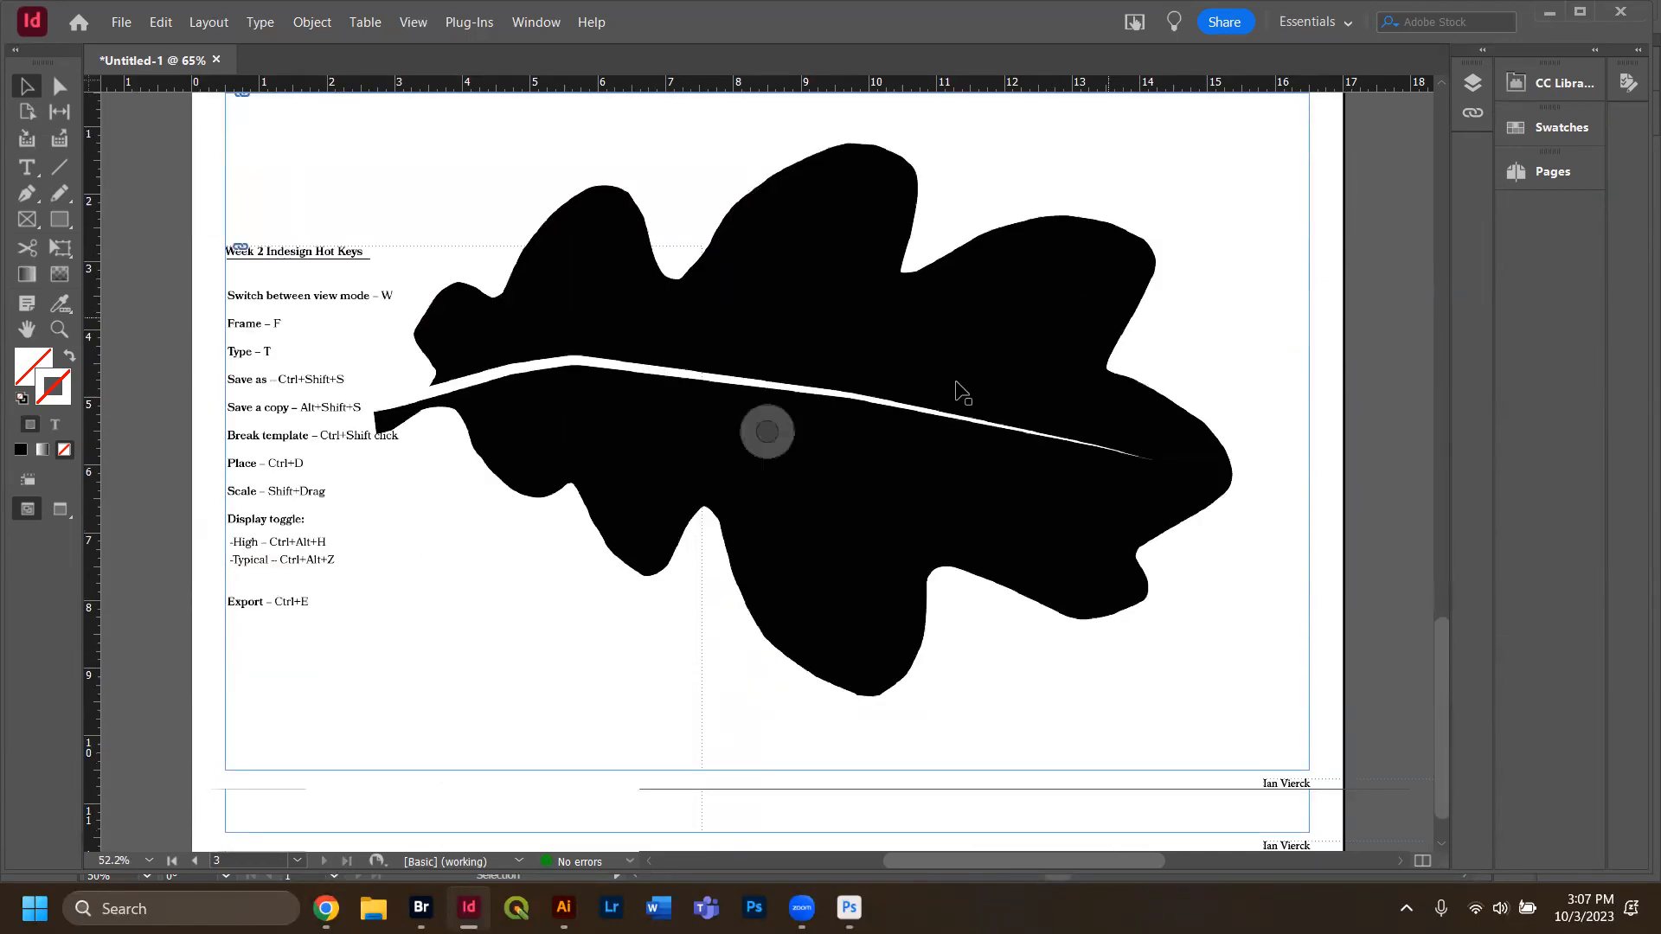
scroll(956, 382, "down", 1)
Open the B-Parent page for editing and select its large rectangular image frame.
key("F7")
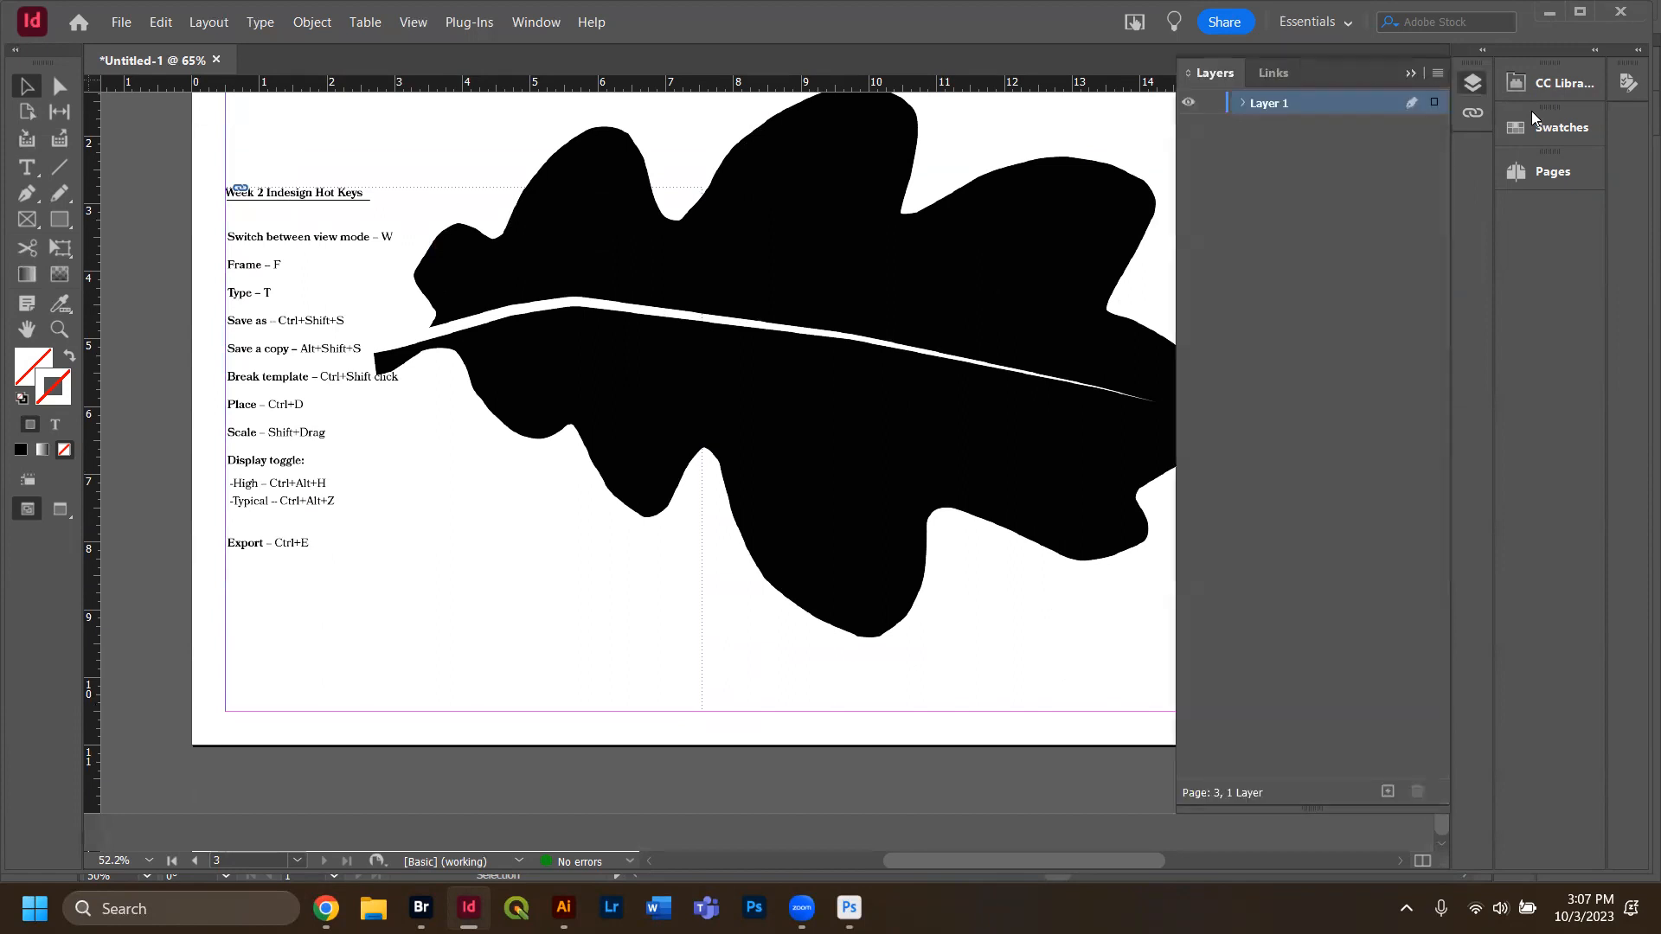
left_click(1543, 166)
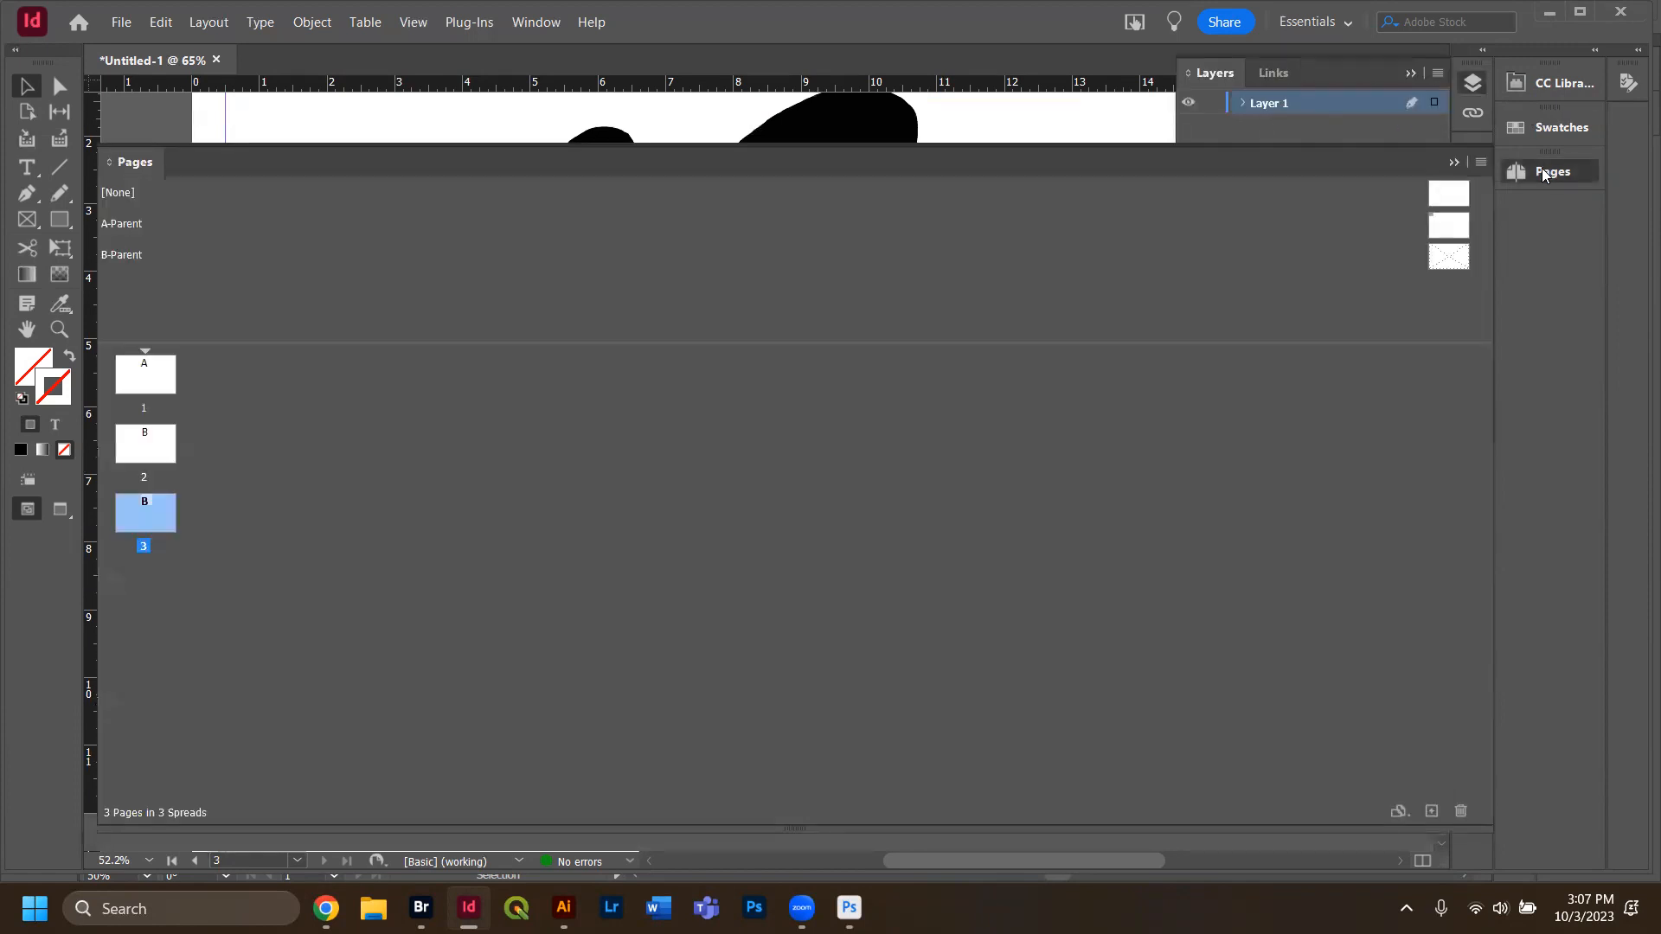
double_click(1447, 258)
left_click(1453, 164)
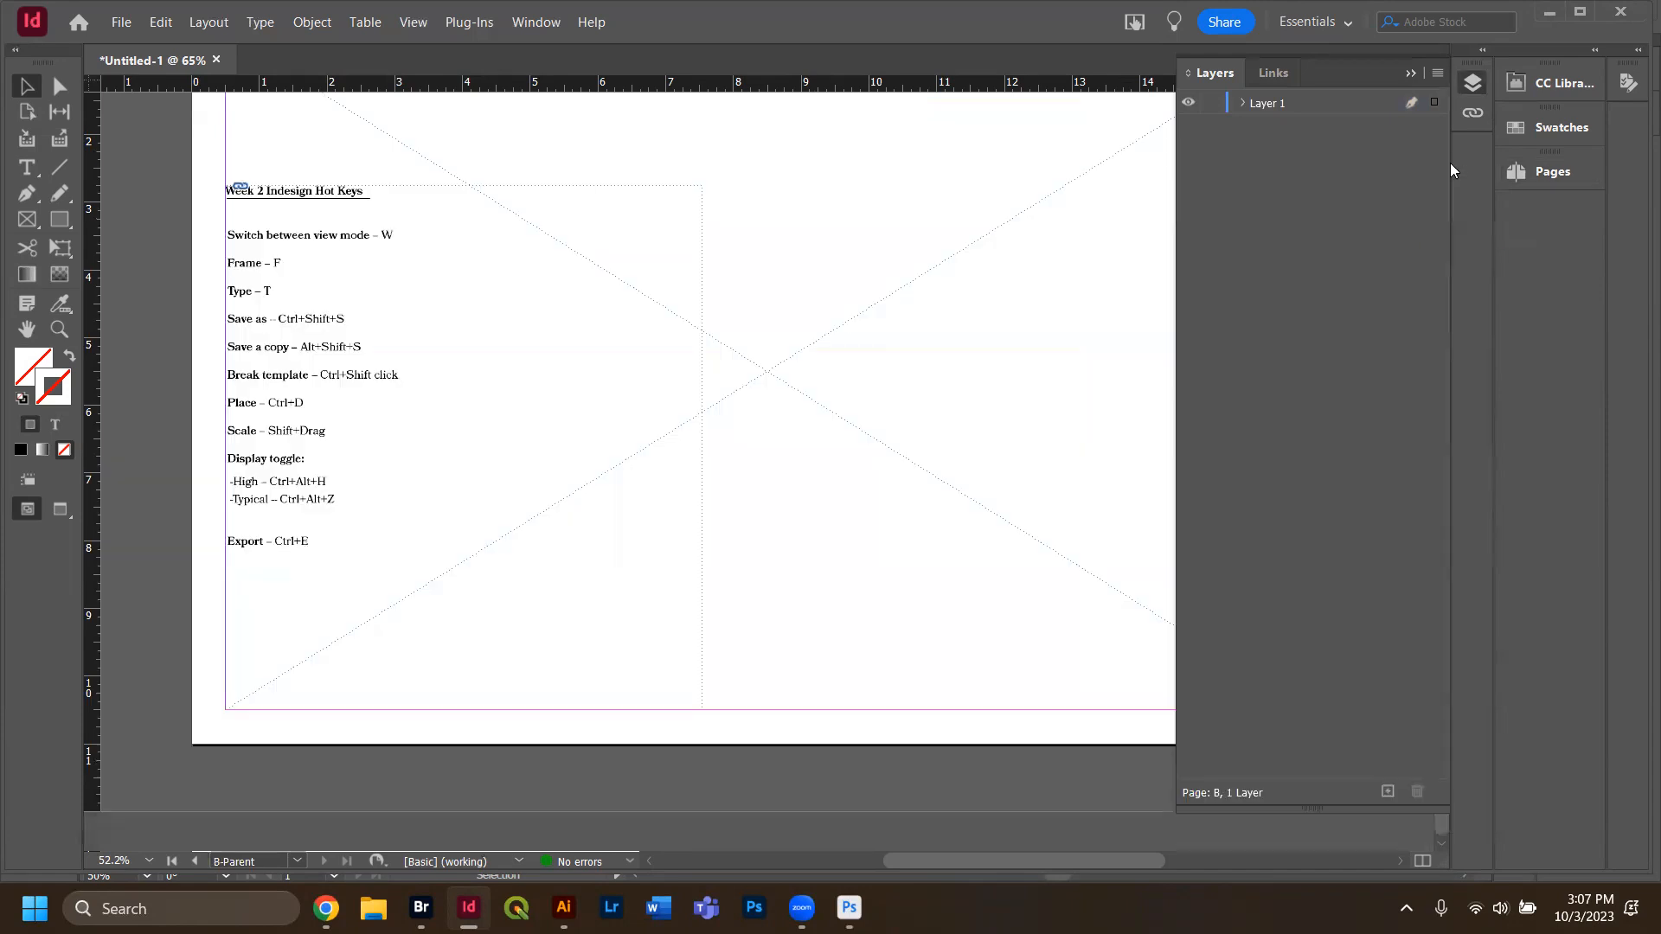
left_click(313, 267)
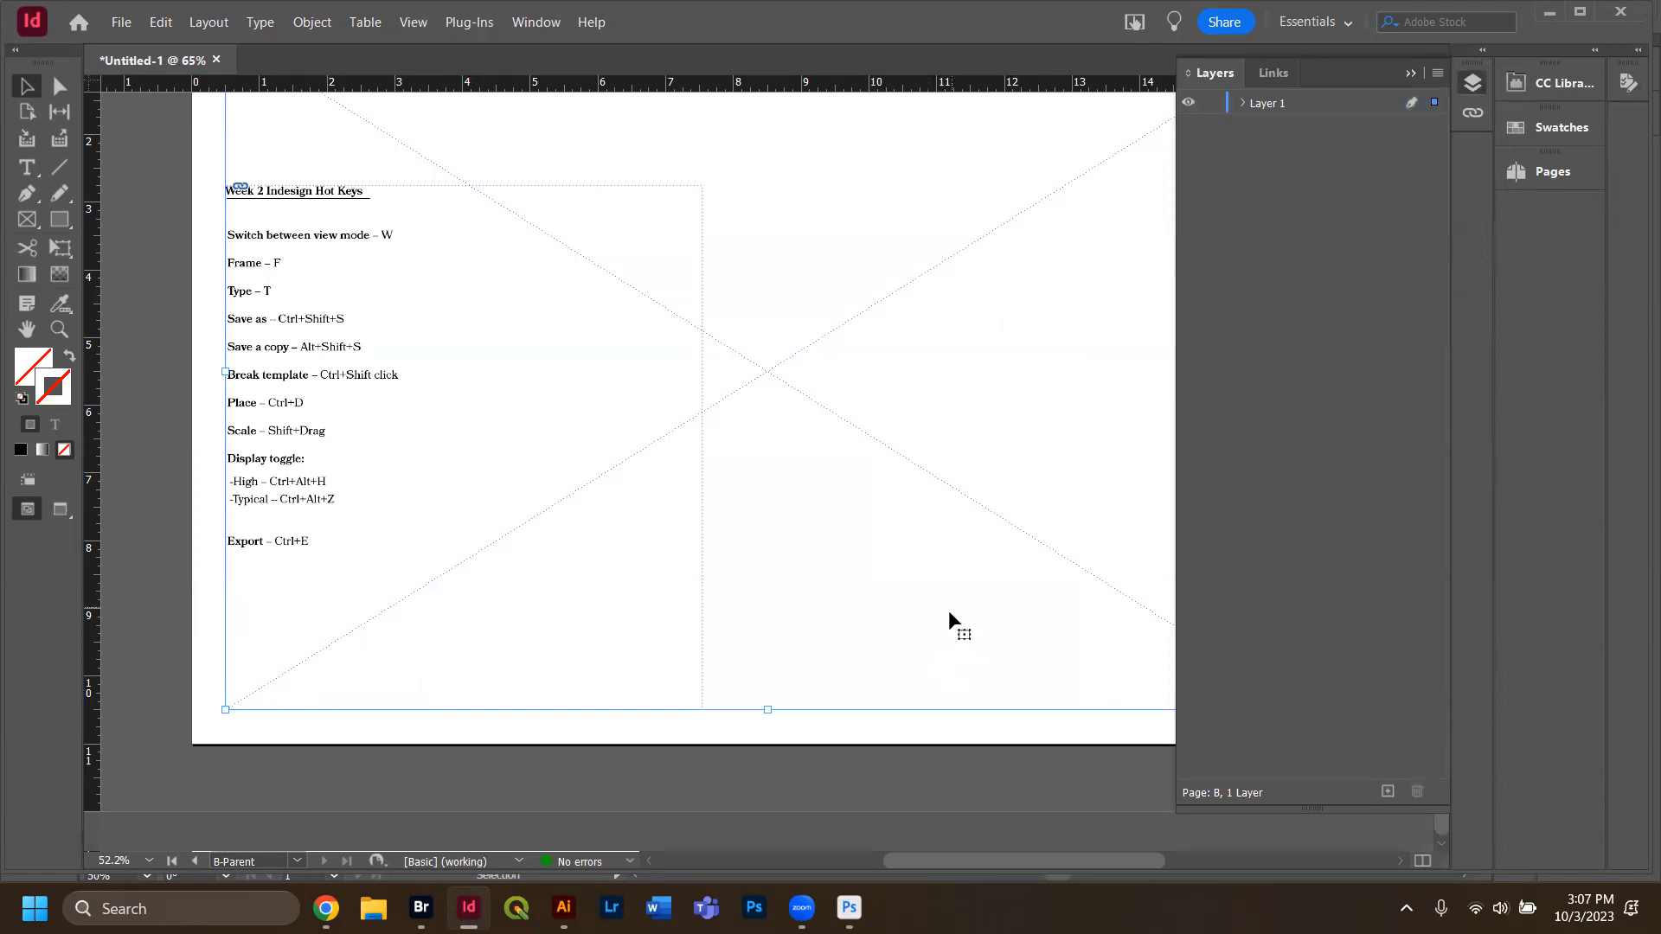
Expand Layer 1 and move Week2_IdHotkey_CheatSheet-01.png above the rectangle in the stacking order.
scroll(949, 616, "up", 3)
left_click_drag(1371, 75, 1367, 237)
left_click(1235, 265)
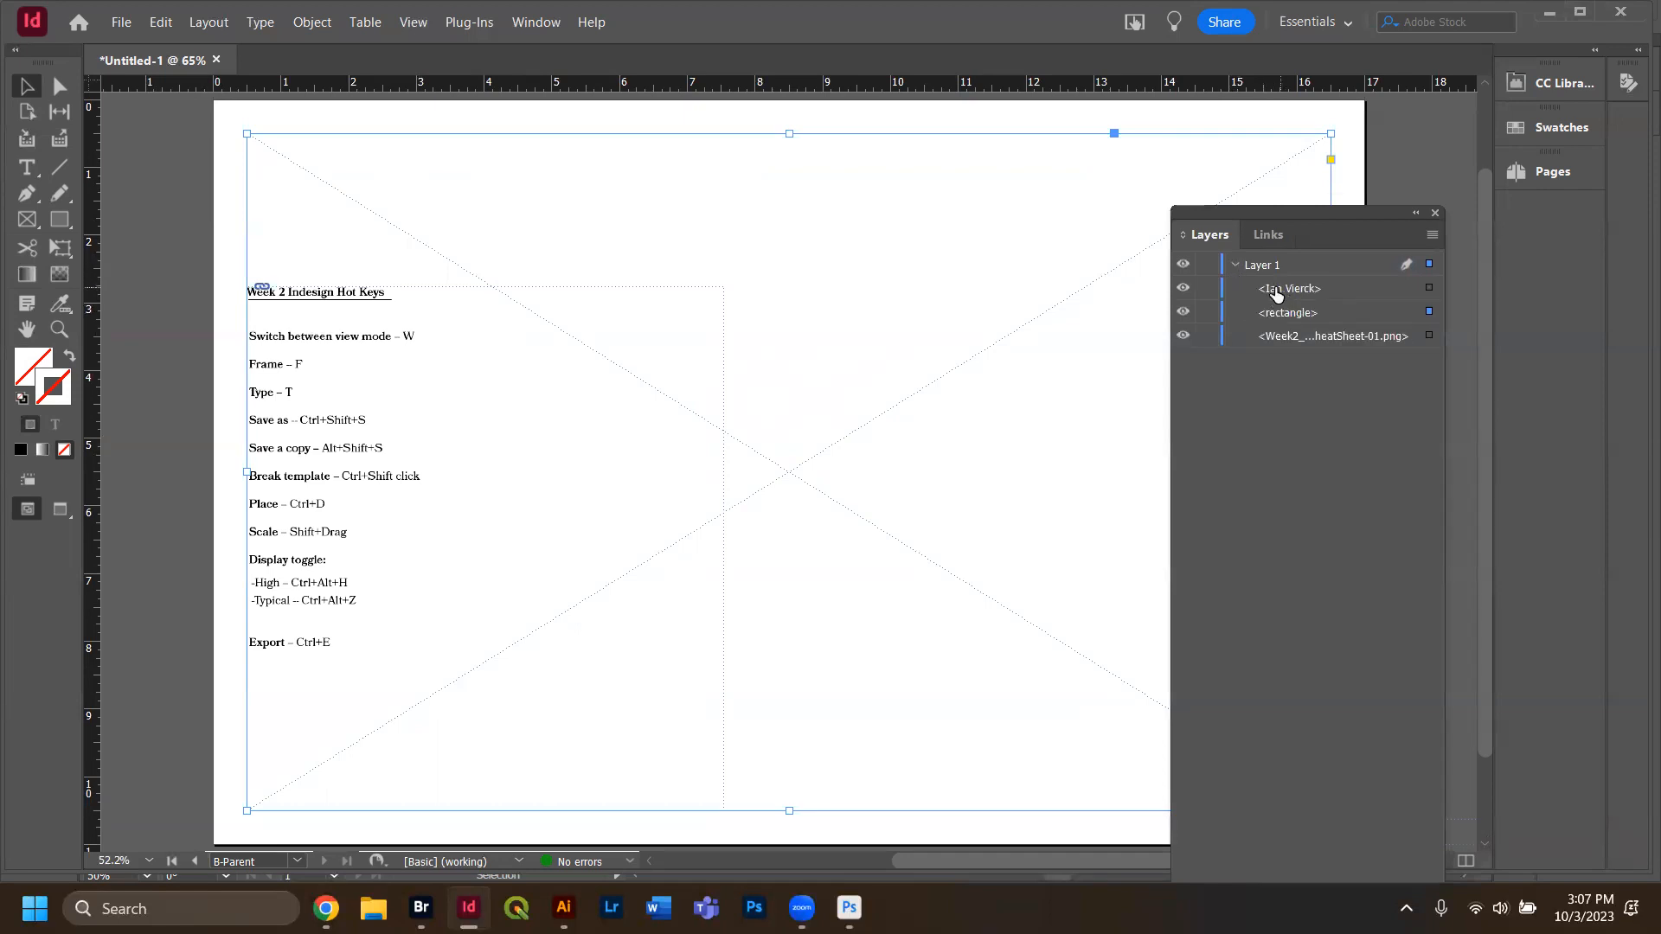
scroll(1091, 396, "down", 2)
left_click_drag(1116, 861, 1147, 868)
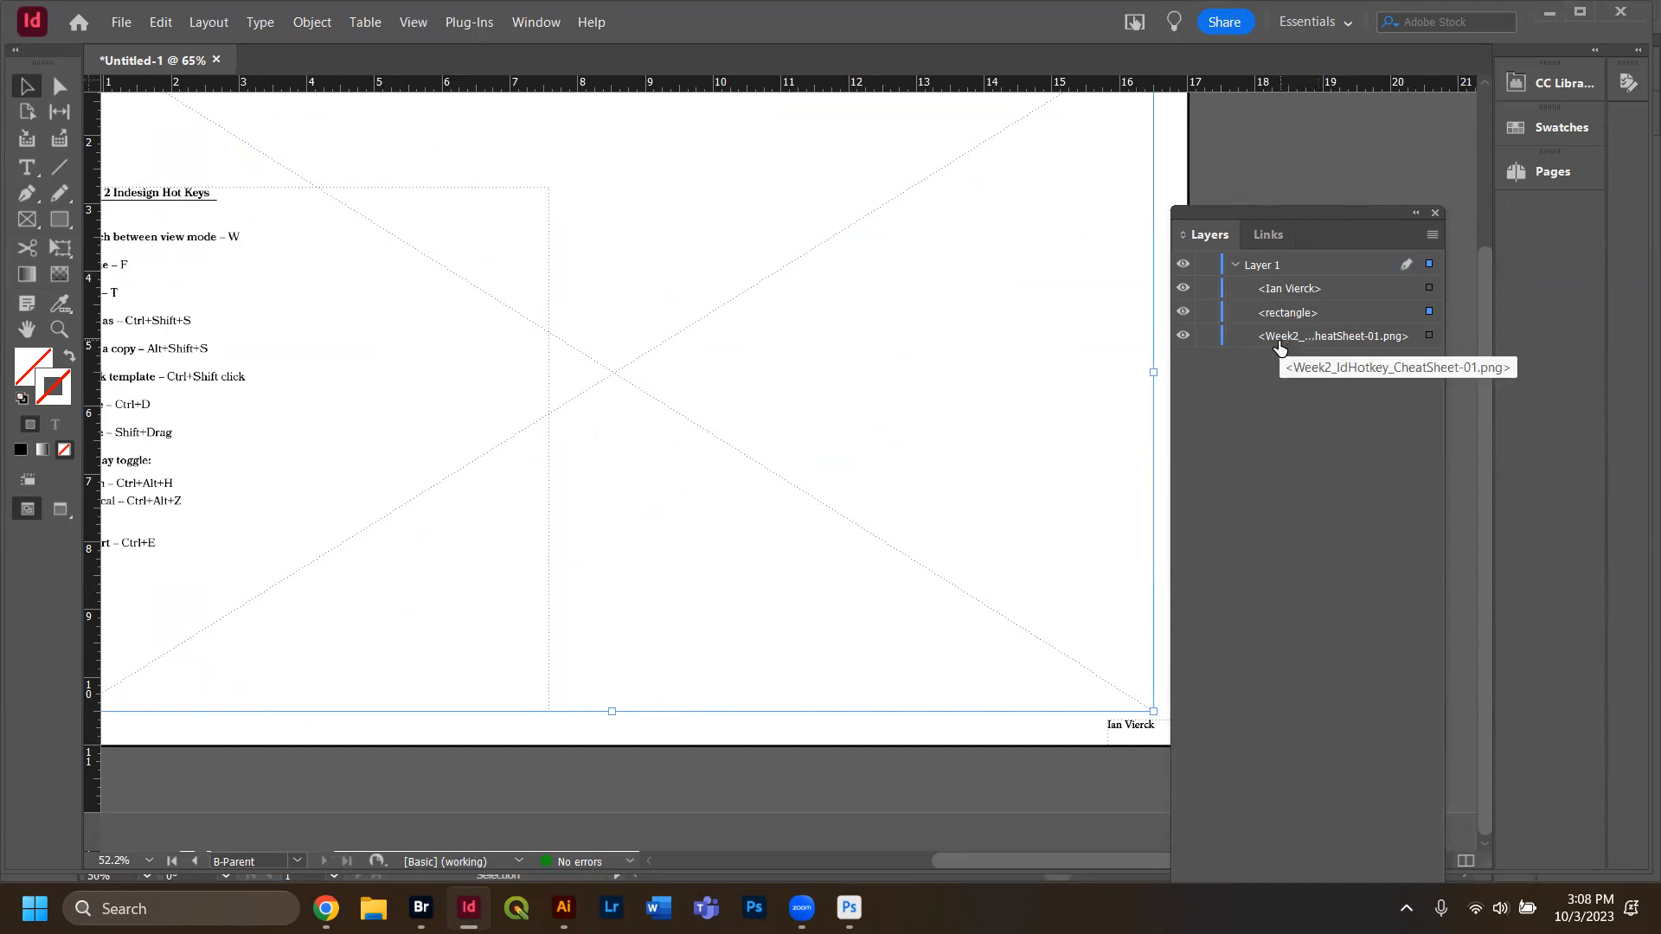
left_click_drag(1271, 348, 1296, 325)
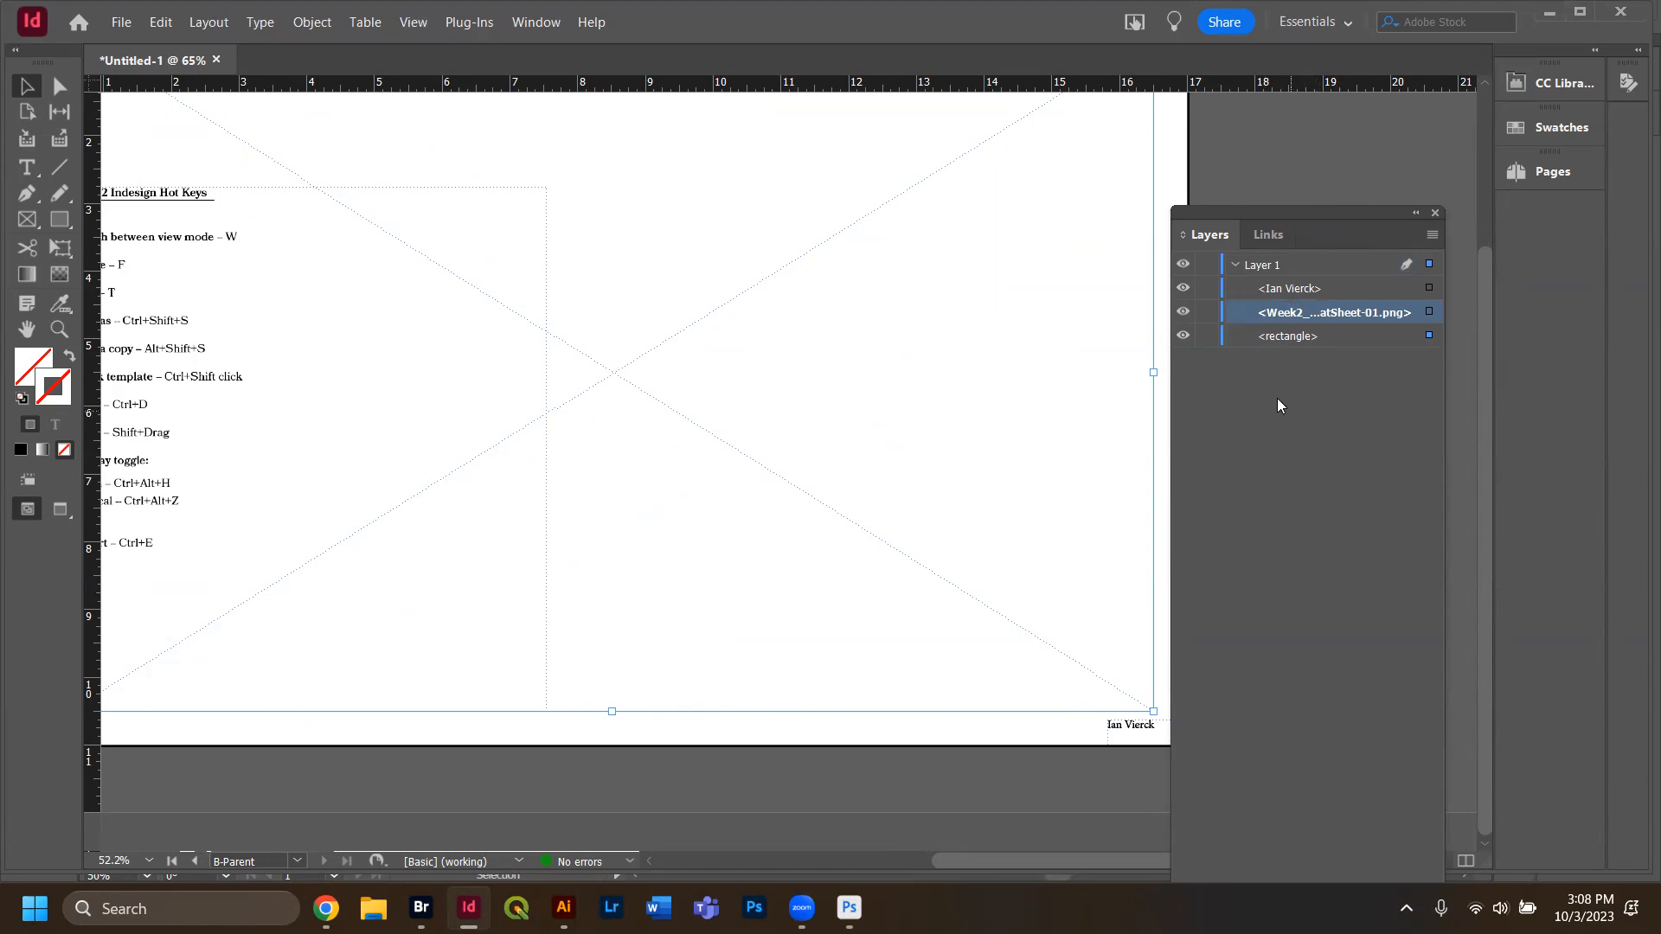
Hide the Week2_IdHotkey_CheatSheet-01.png image on B-Parent and clear the selection.
left_click(1182, 312)
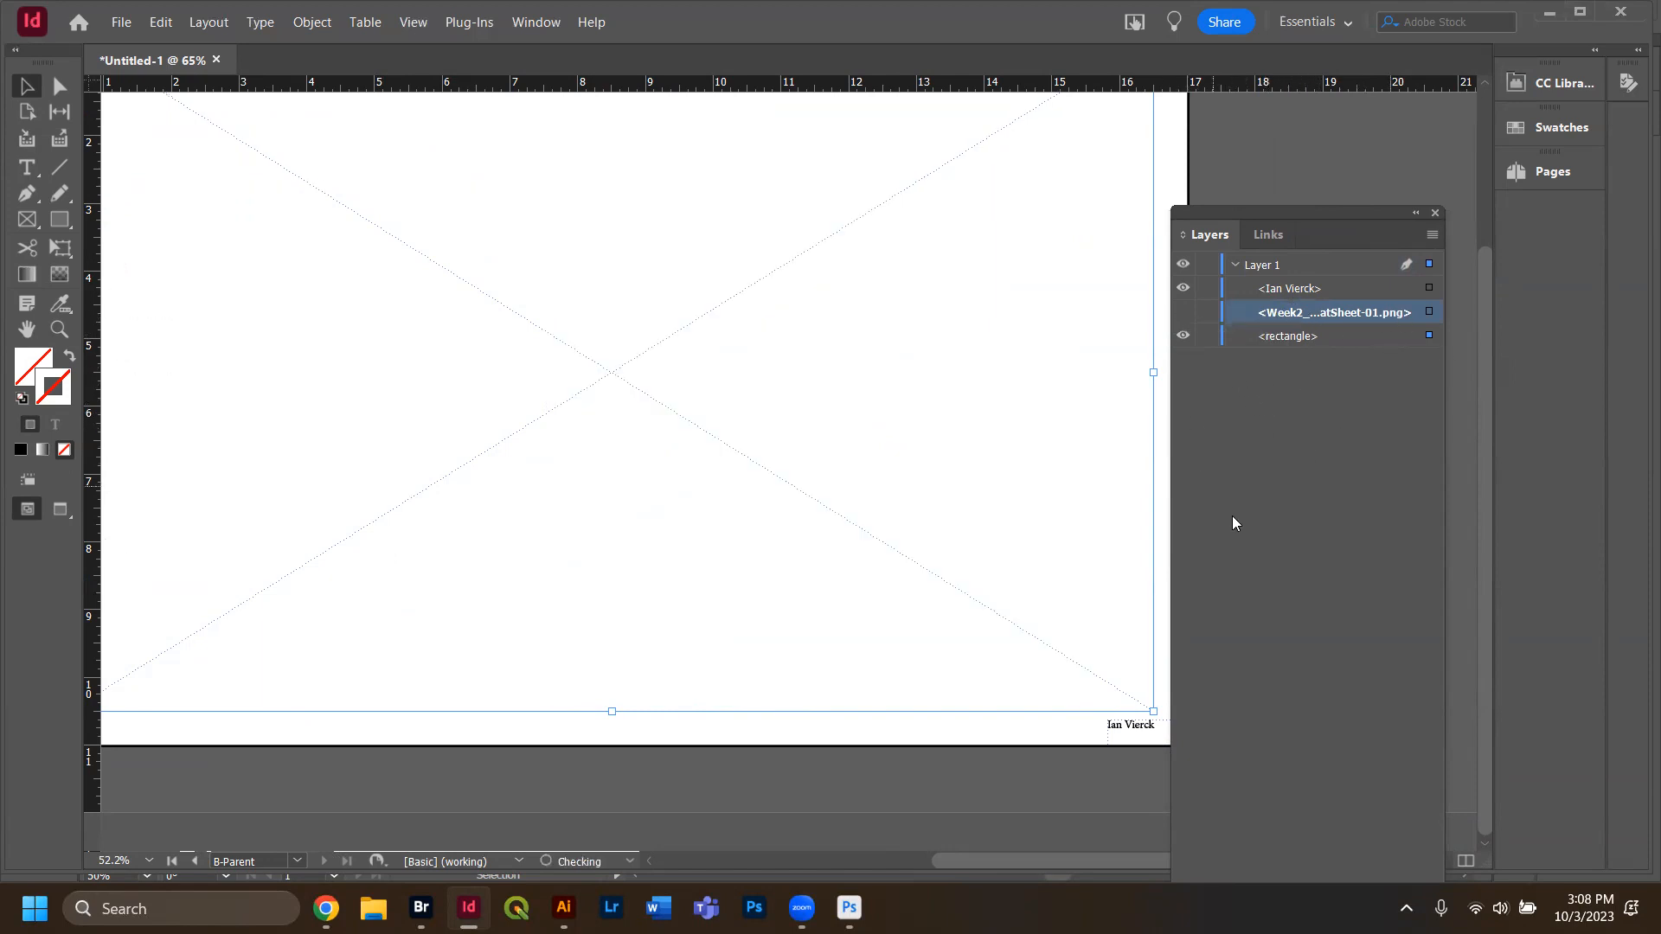
left_click(1416, 213)
left_click(1298, 363)
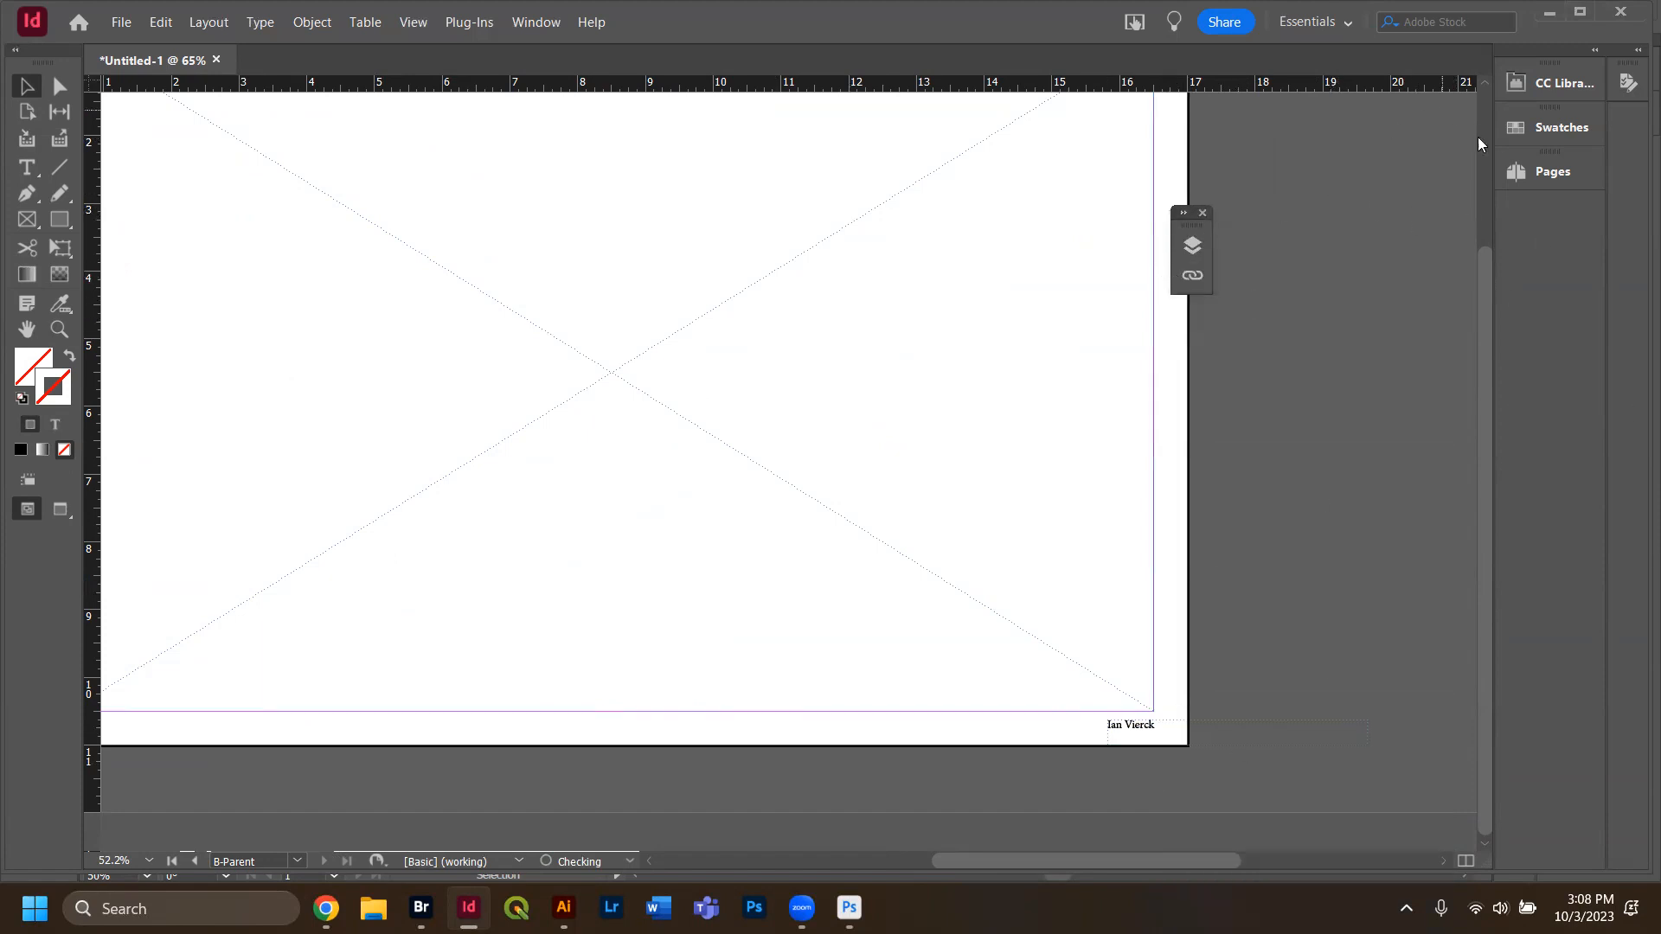
Go to page 1 and review the document from the title page through the two leaf pages.
left_click(1524, 170)
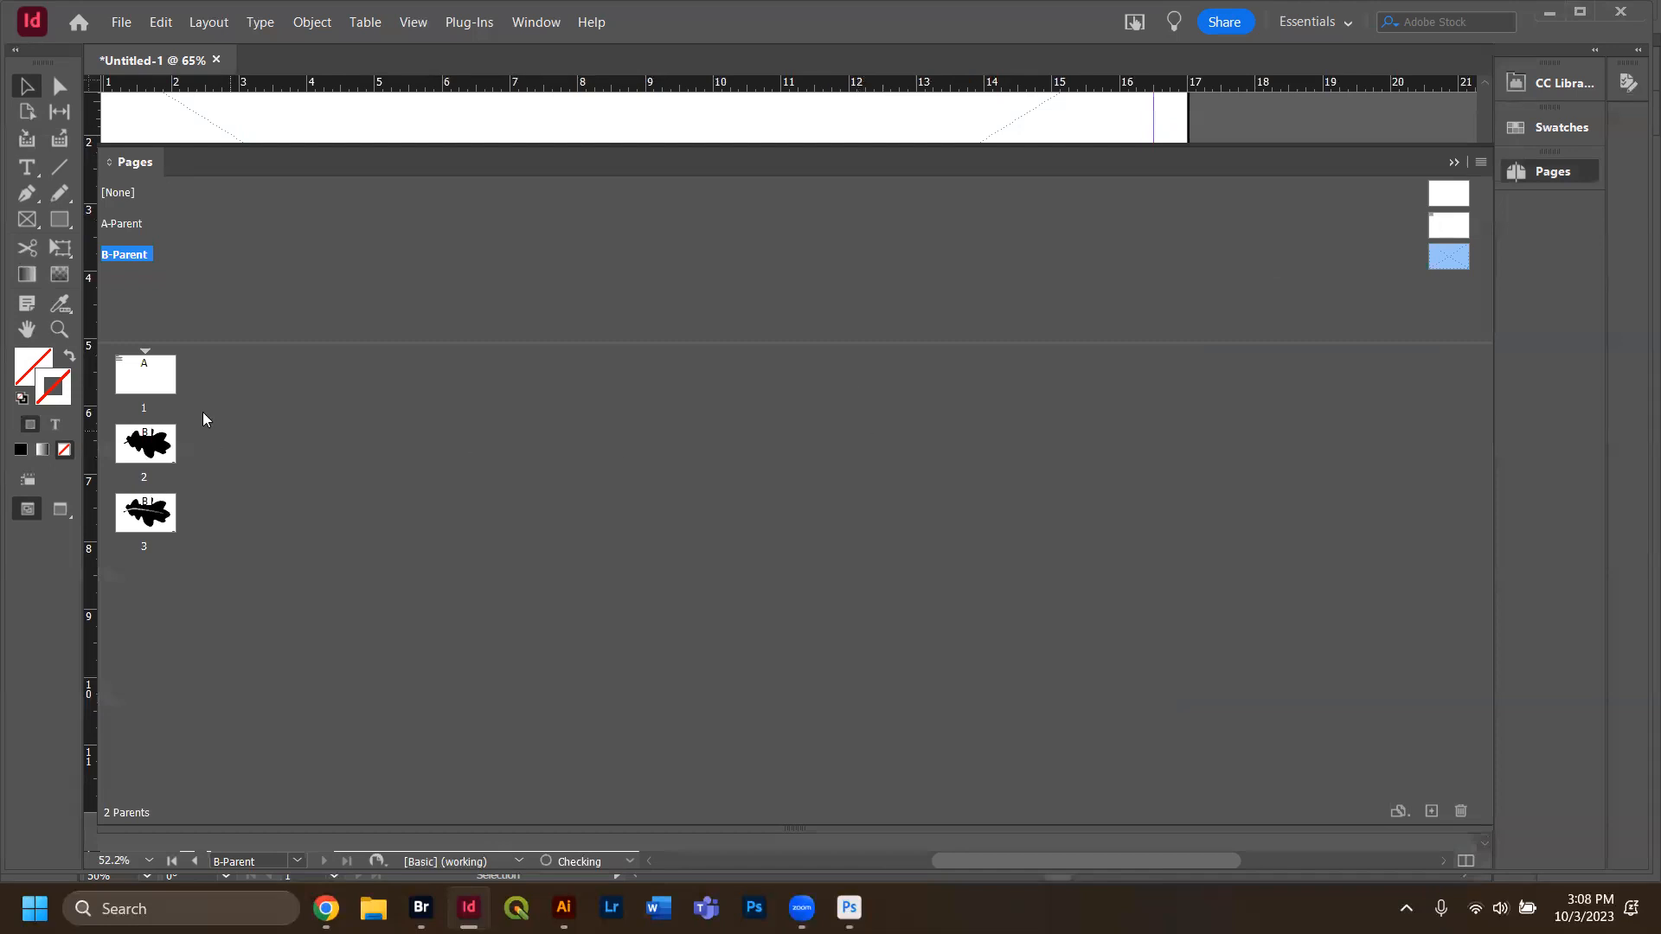
double_click(152, 372)
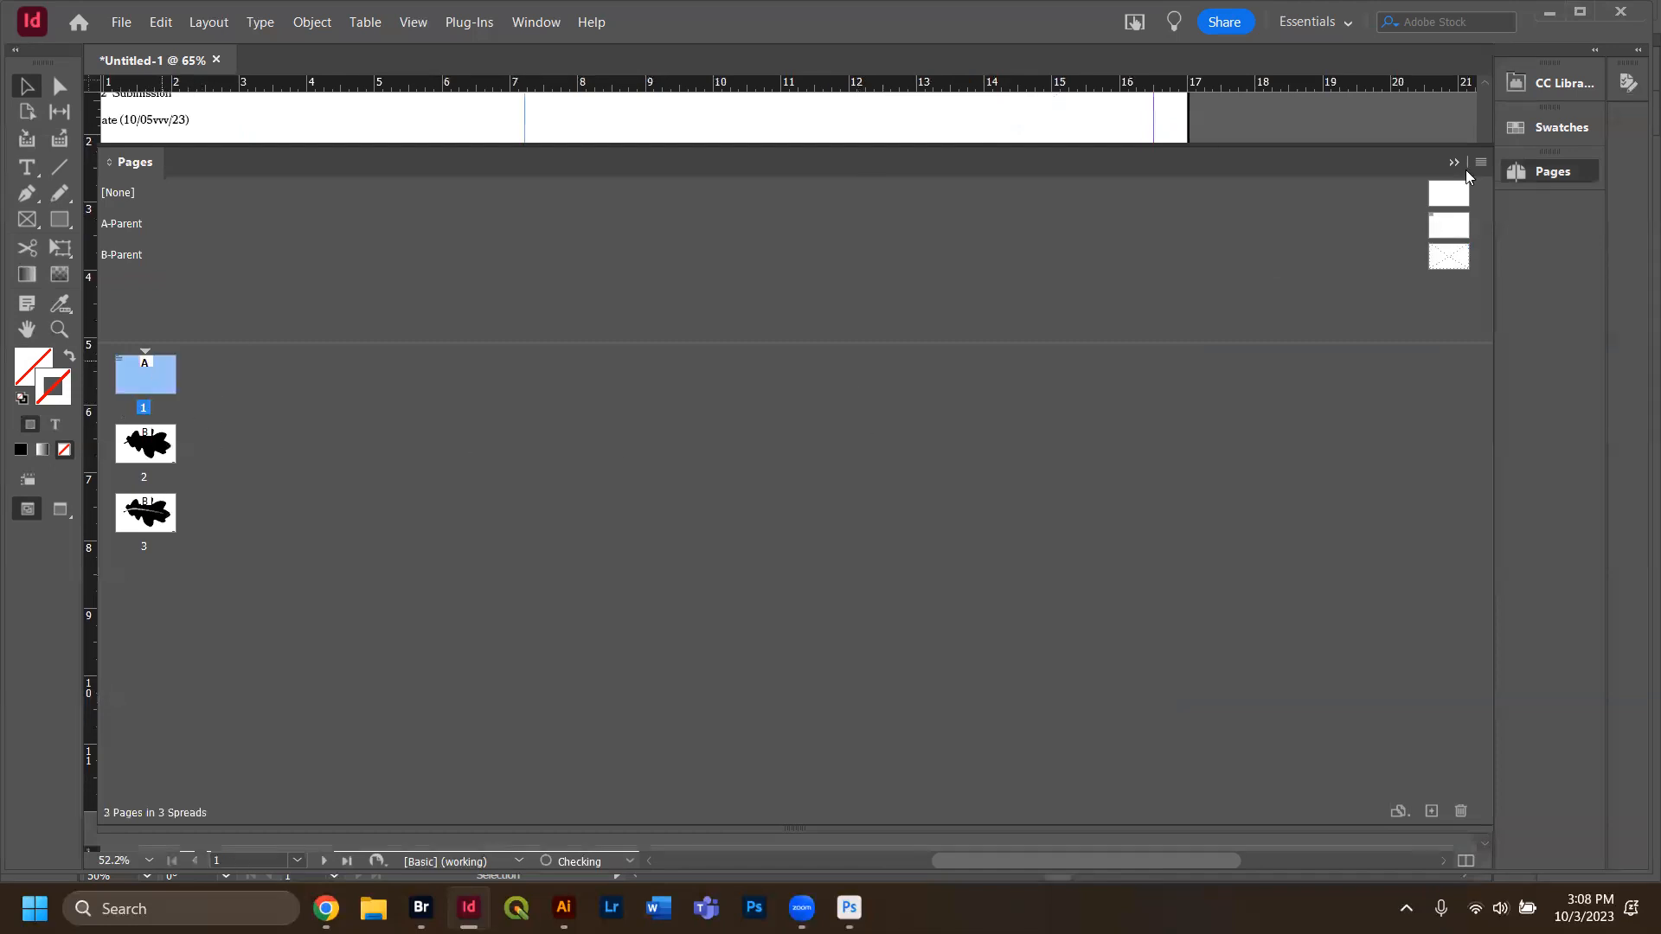
scroll(759, 606, "up", 5)
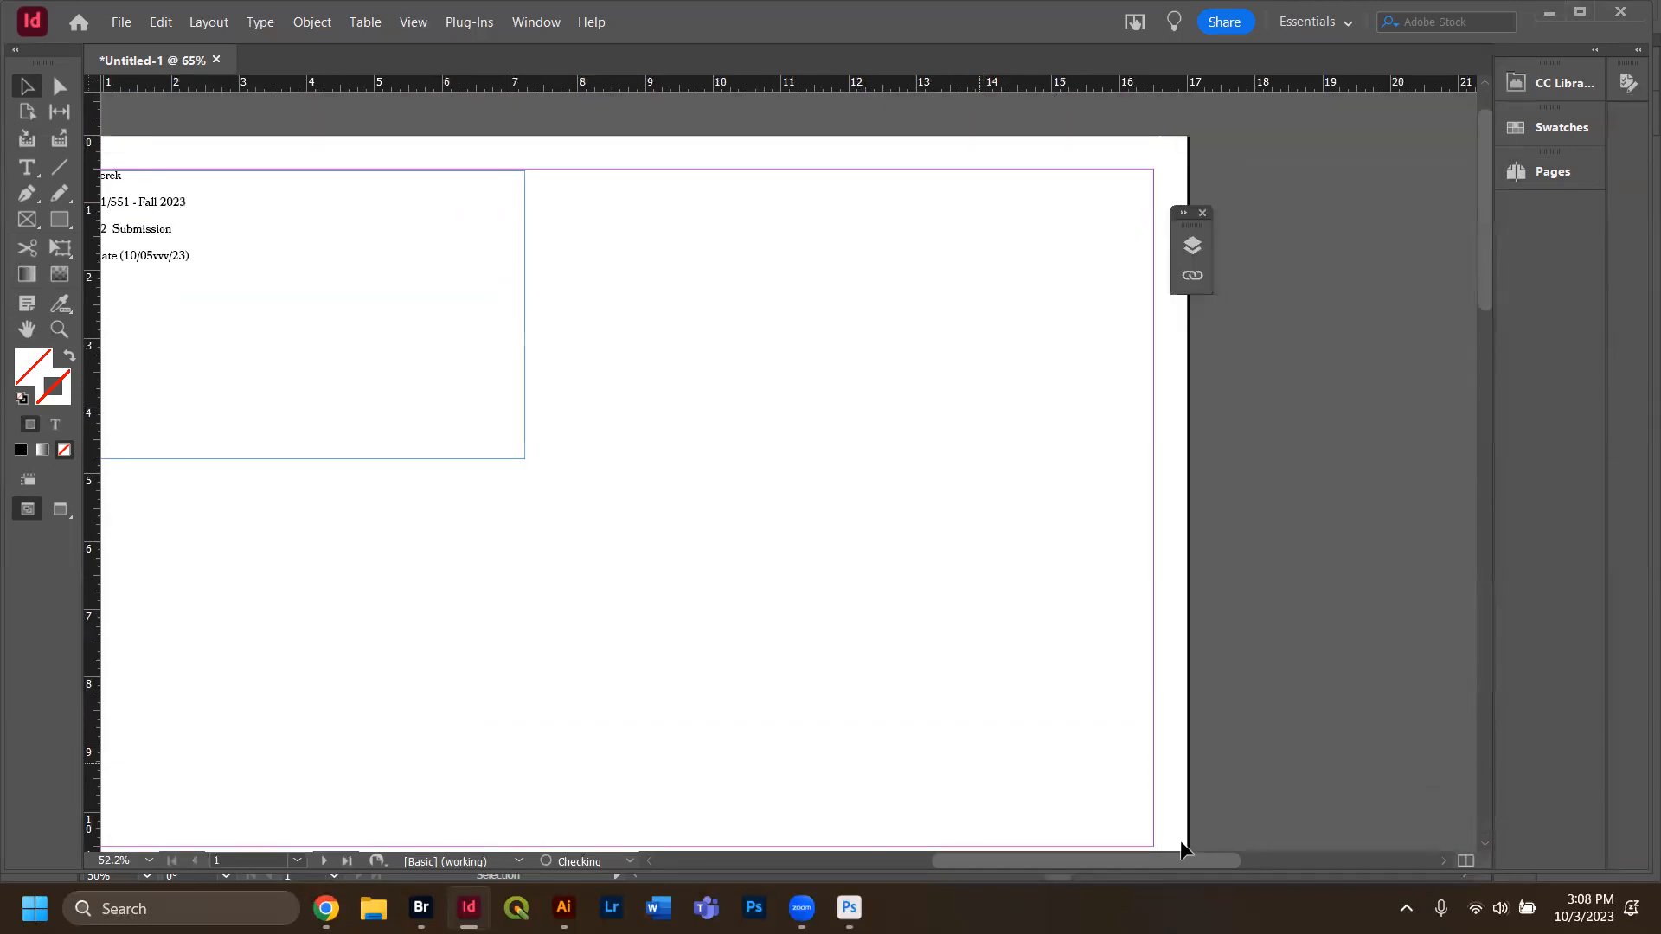
left_click_drag(1157, 861, 1129, 863)
scroll(984, 711, "down", 12)
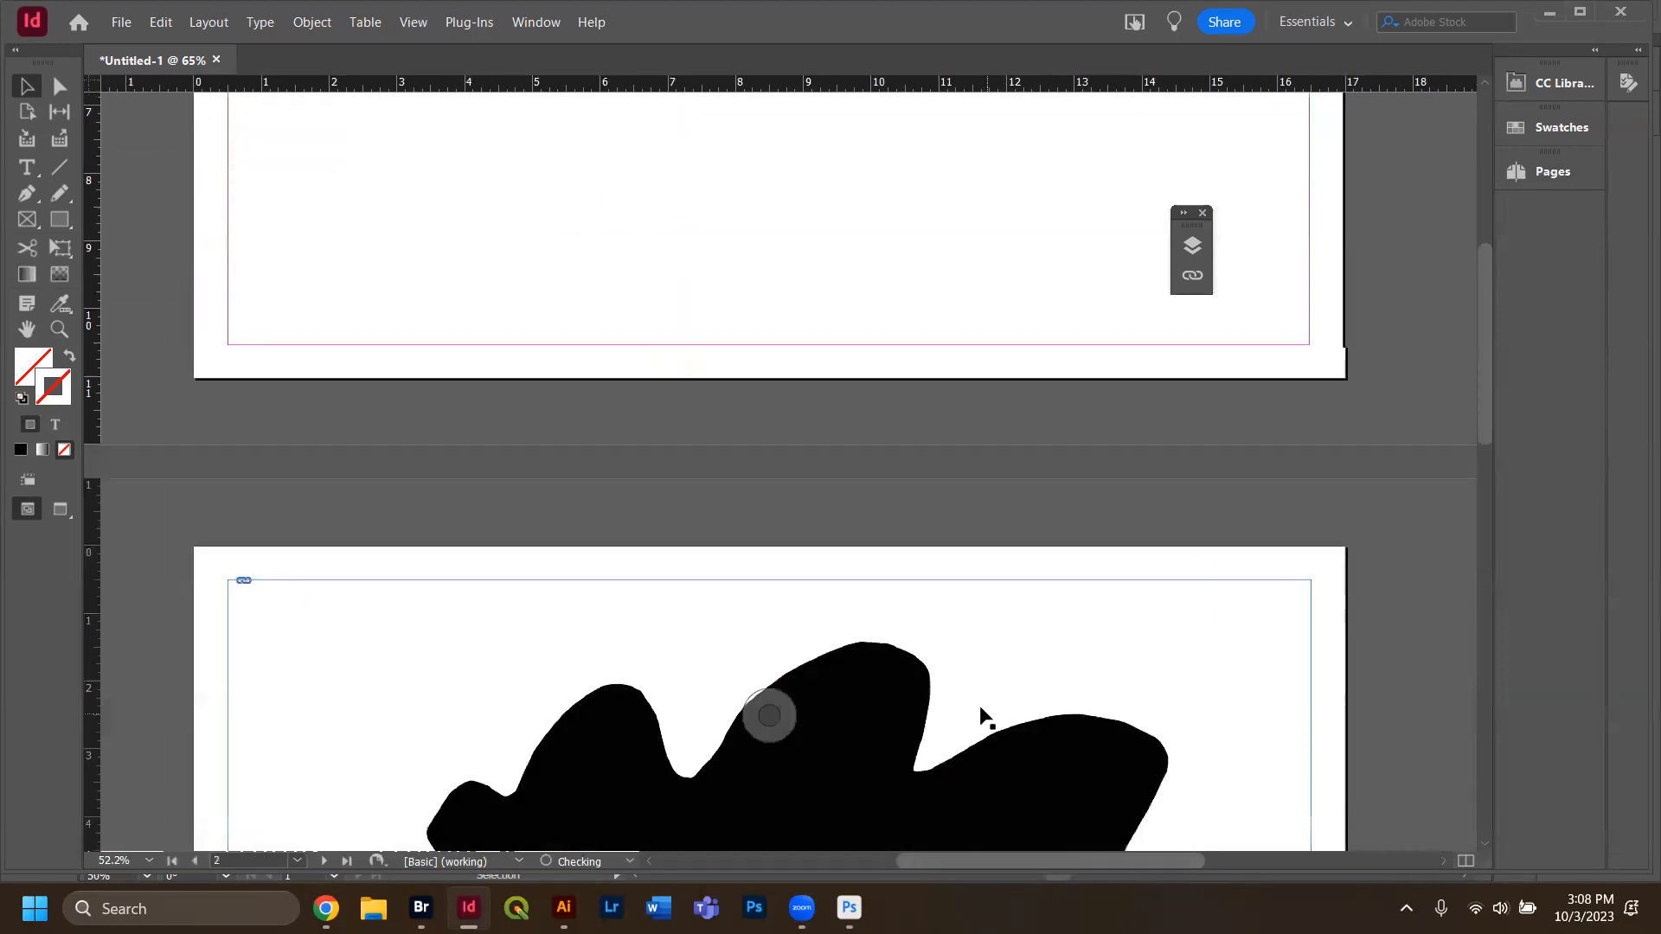
scroll(973, 723, "down", 10)
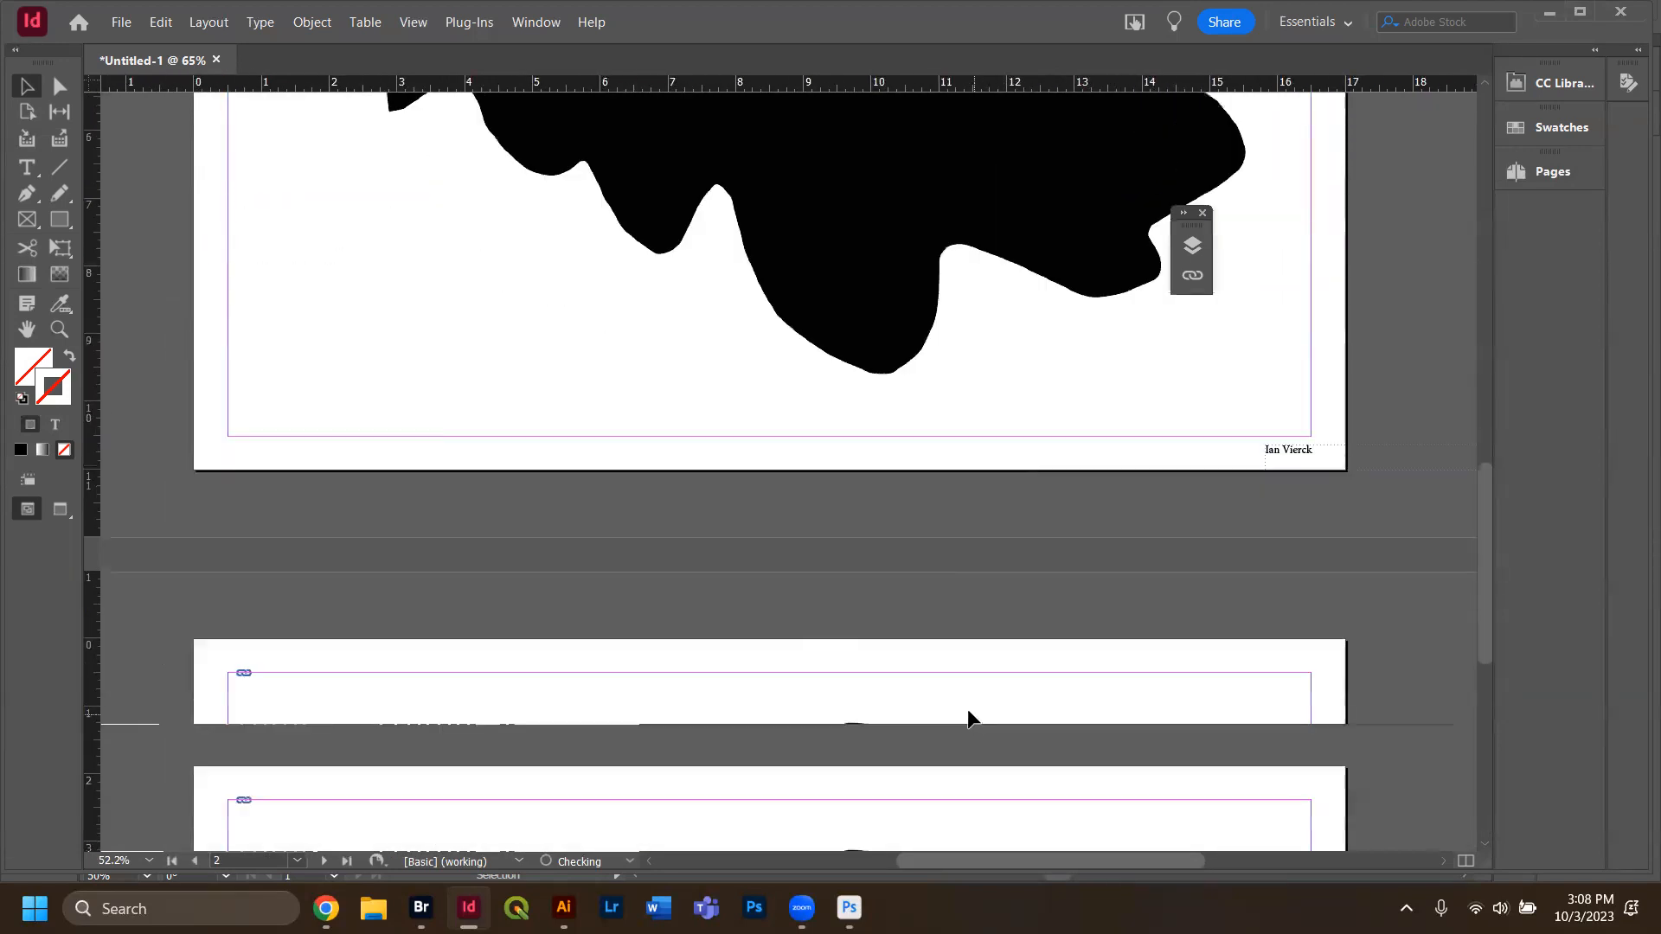
Look over the plain leaf page and the leaf page with the white midrib once more.
scroll(1059, 637, "down", 1)
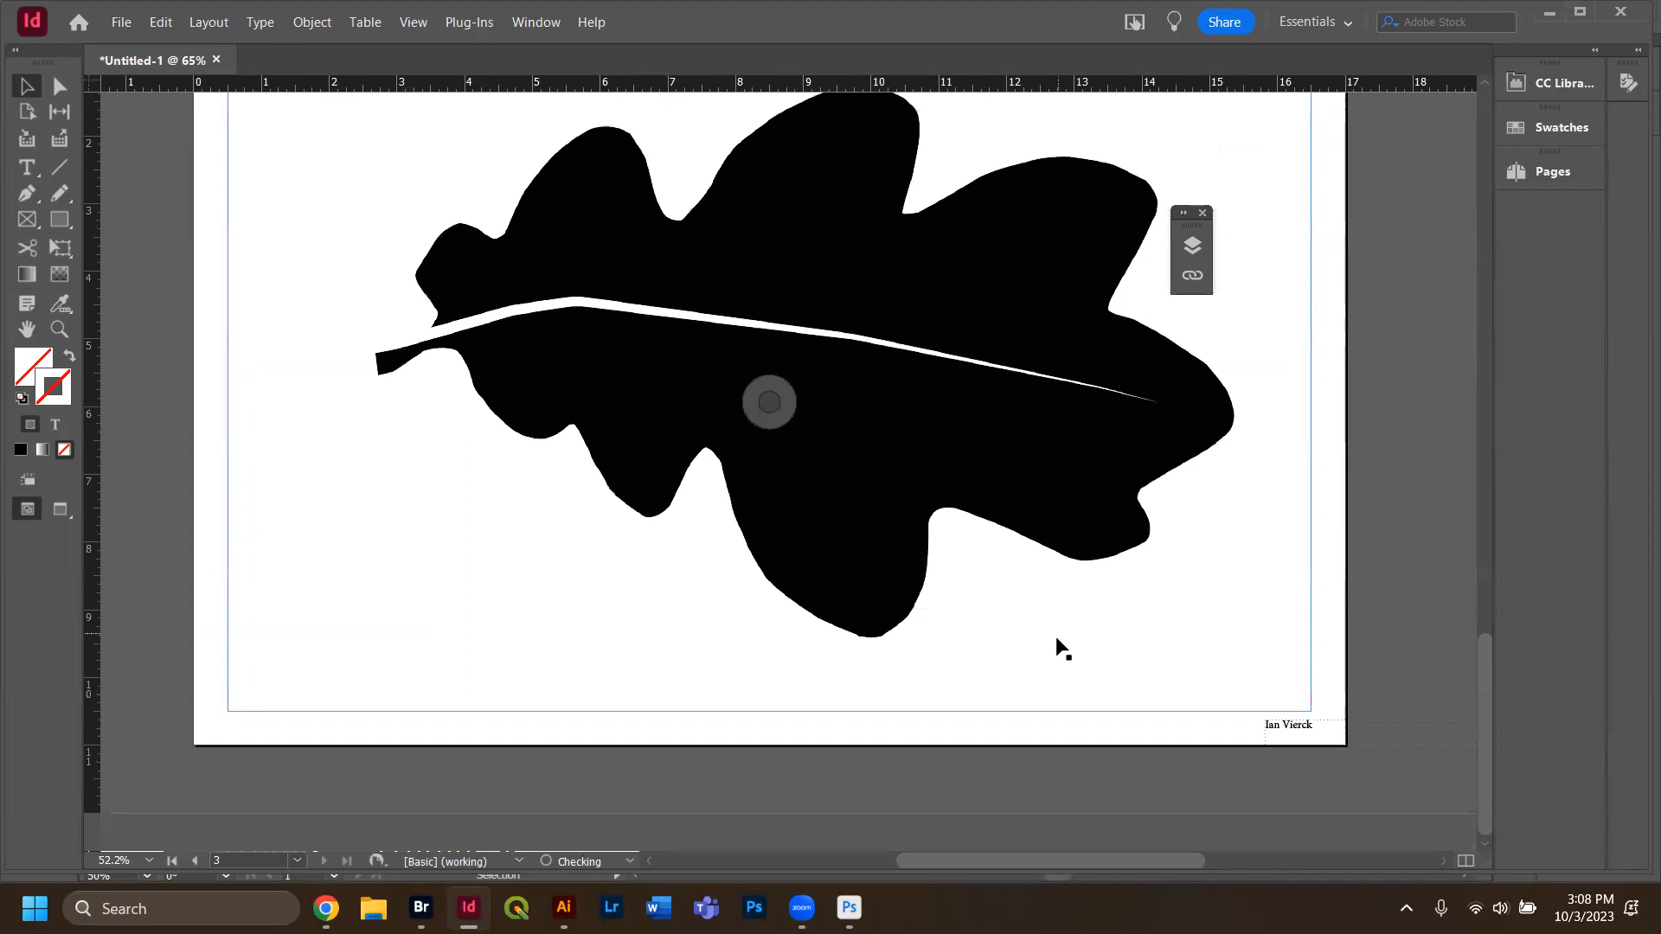
scroll(1053, 649, "up", 6)
scroll(468, 485, "up", 8)
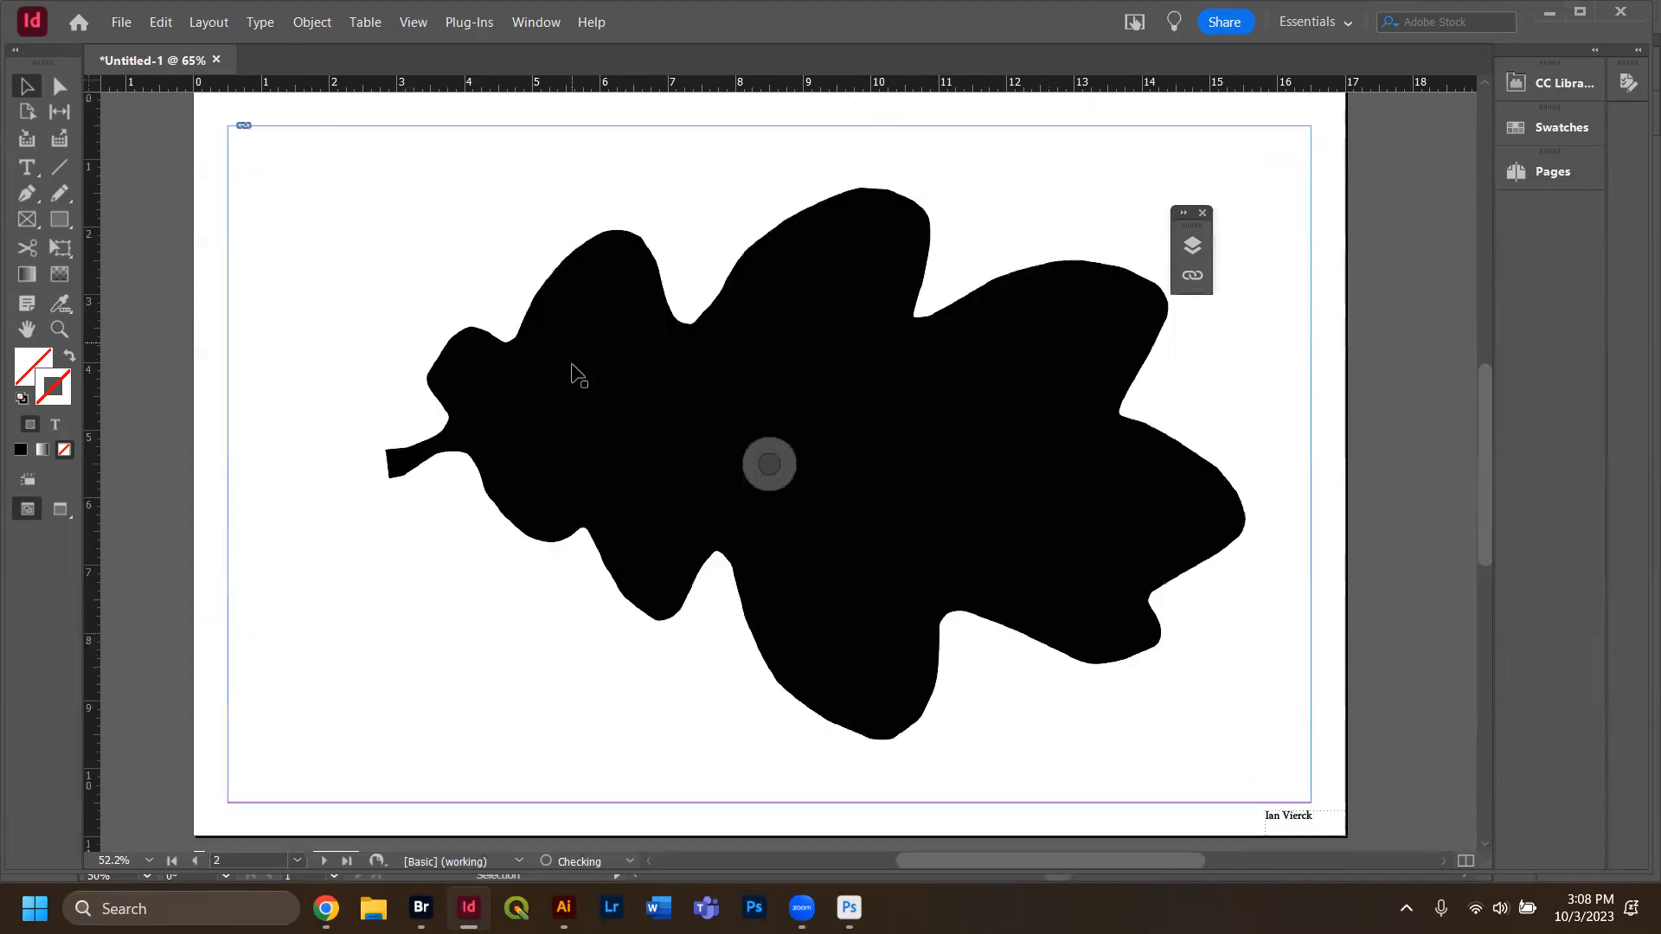
left_click(111, 26)
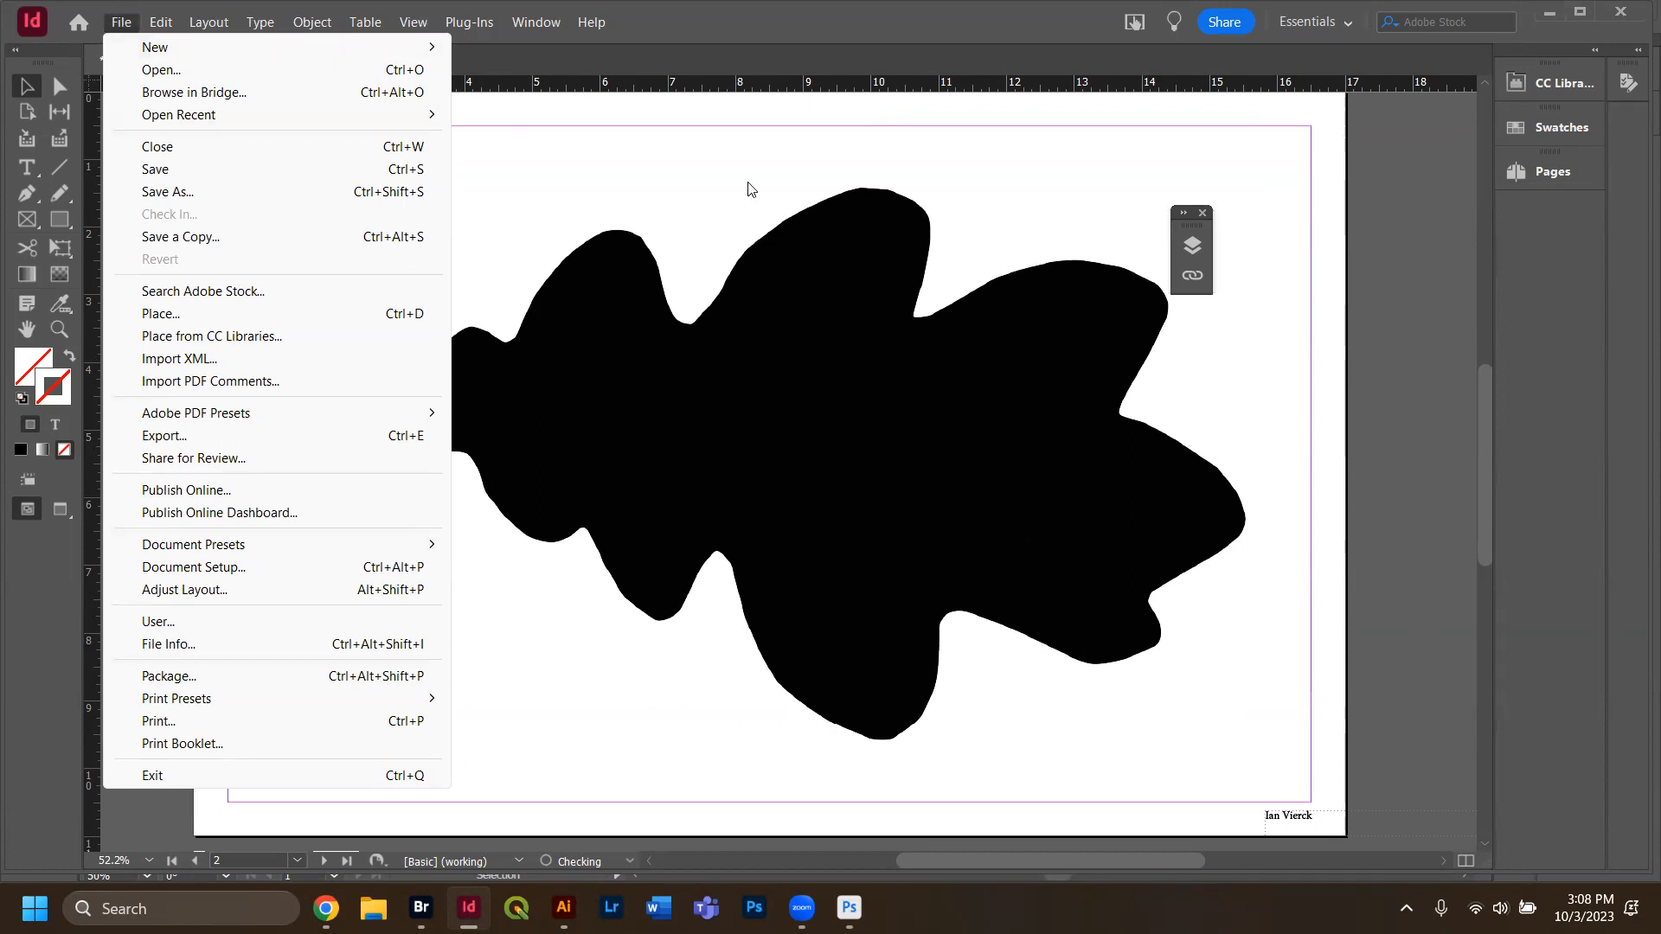
left_click(696, 173)
left_click(213, 161)
scroll(325, 275, "down", 5)
scroll(334, 280, "up", 5)
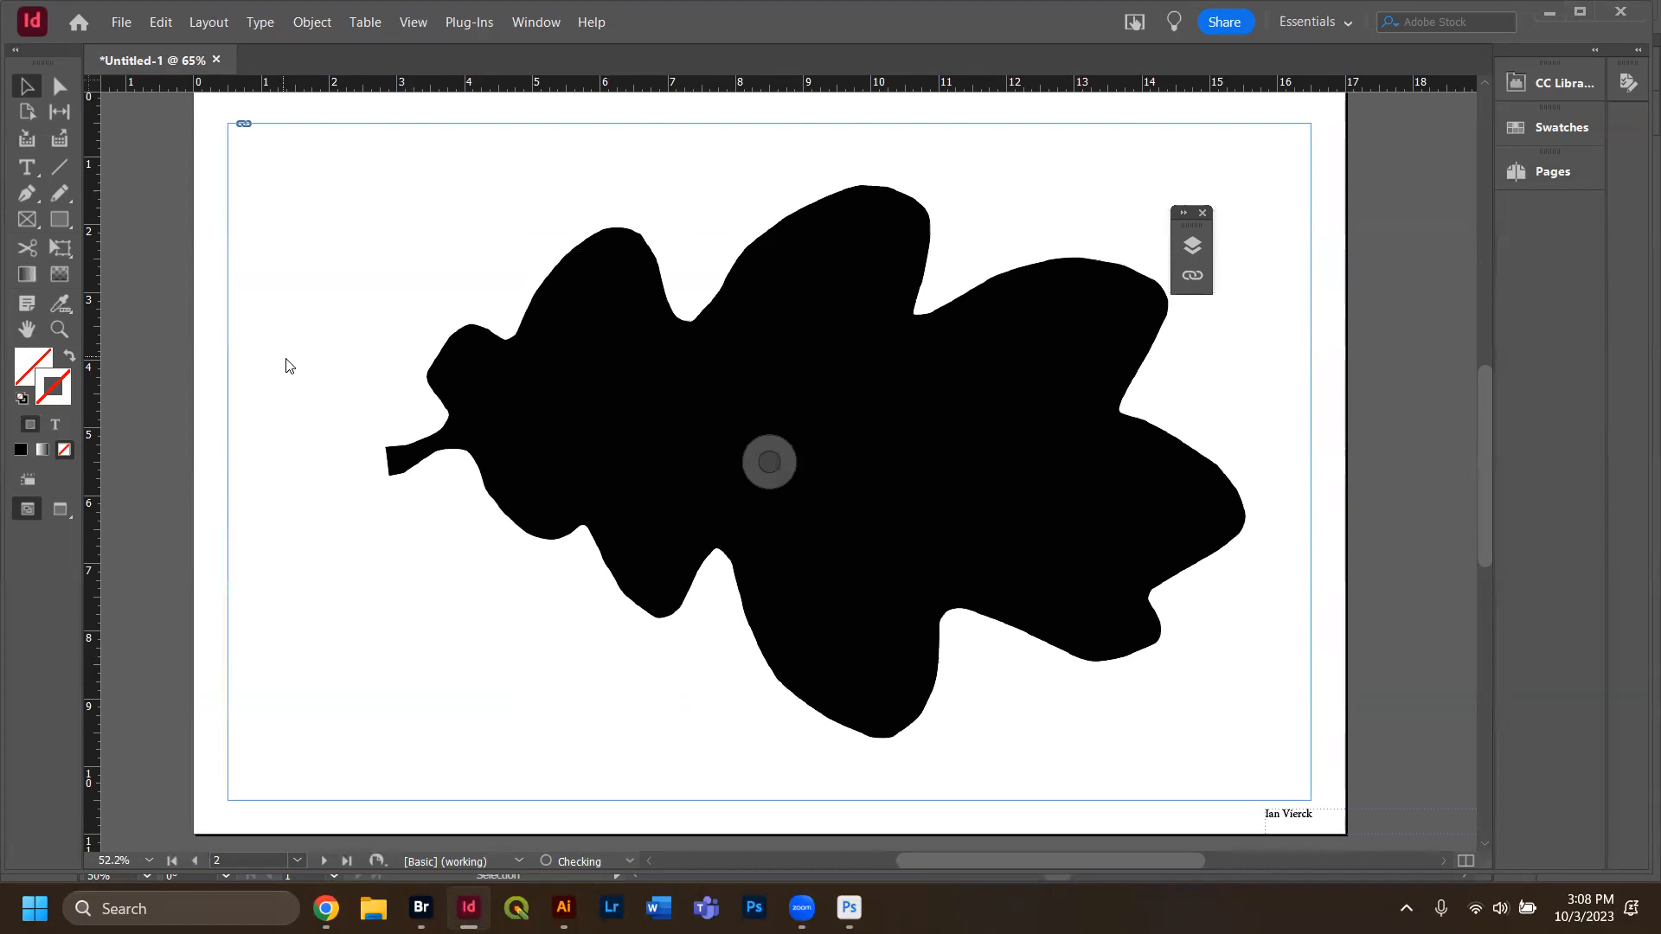
Start an Adobe PDF (Interactive) export to the Week2 folder in LA 451551, naming the file with the surname followed by _Assignment210022023.
key("ctrl+e")
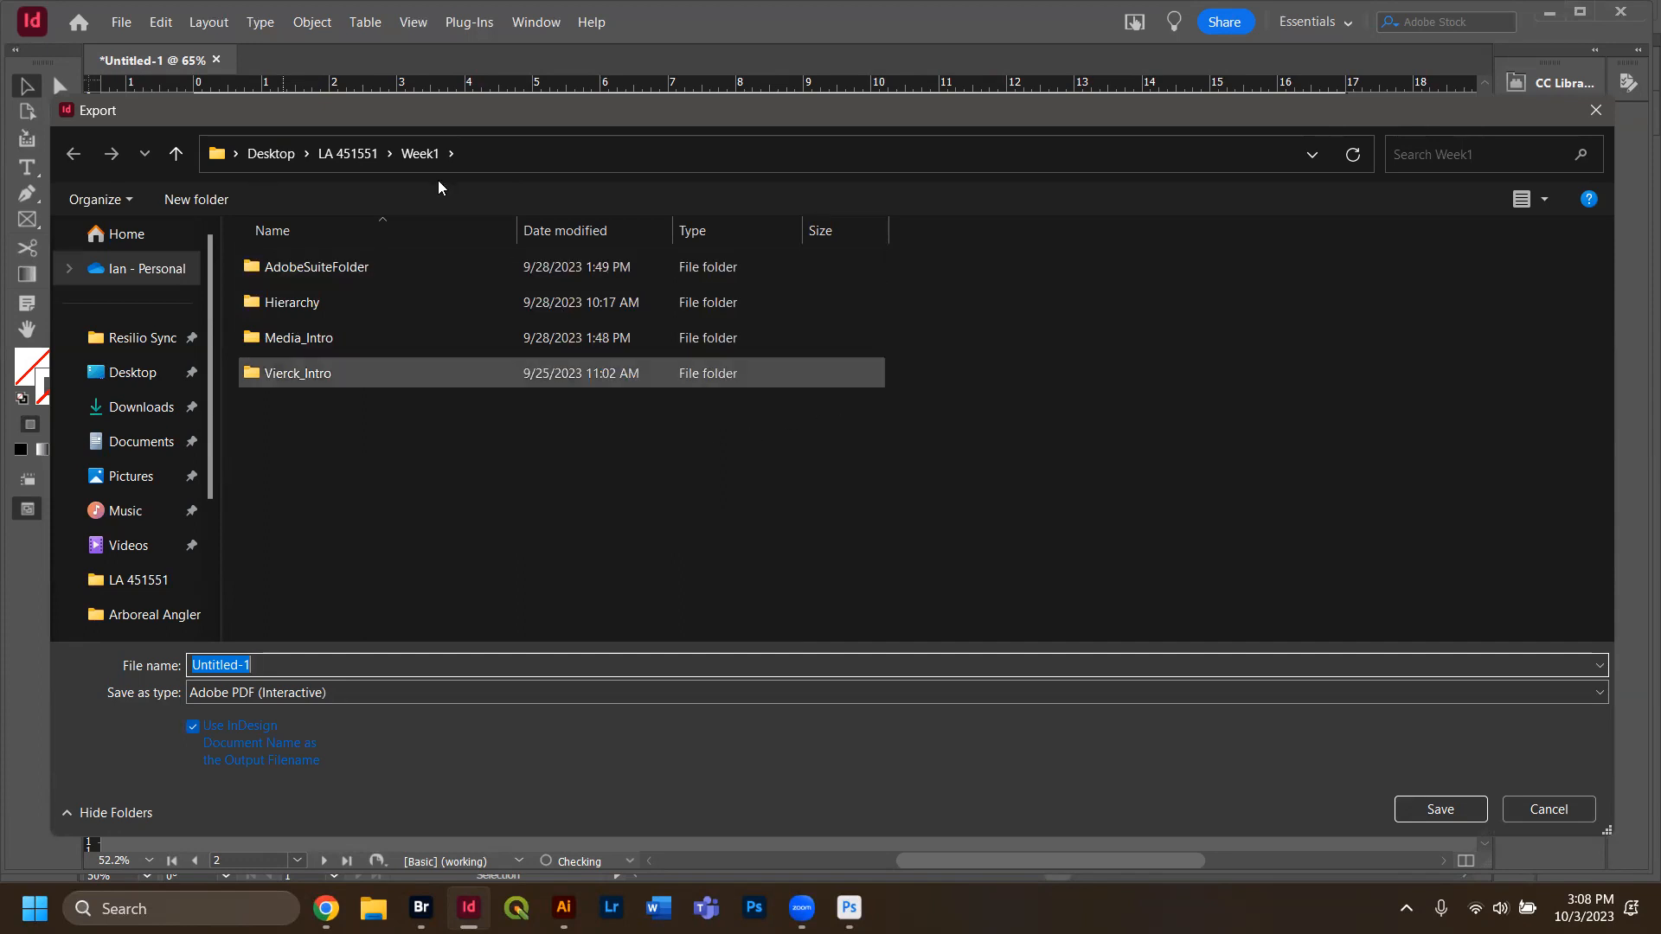
left_click(342, 344)
double_click(336, 342)
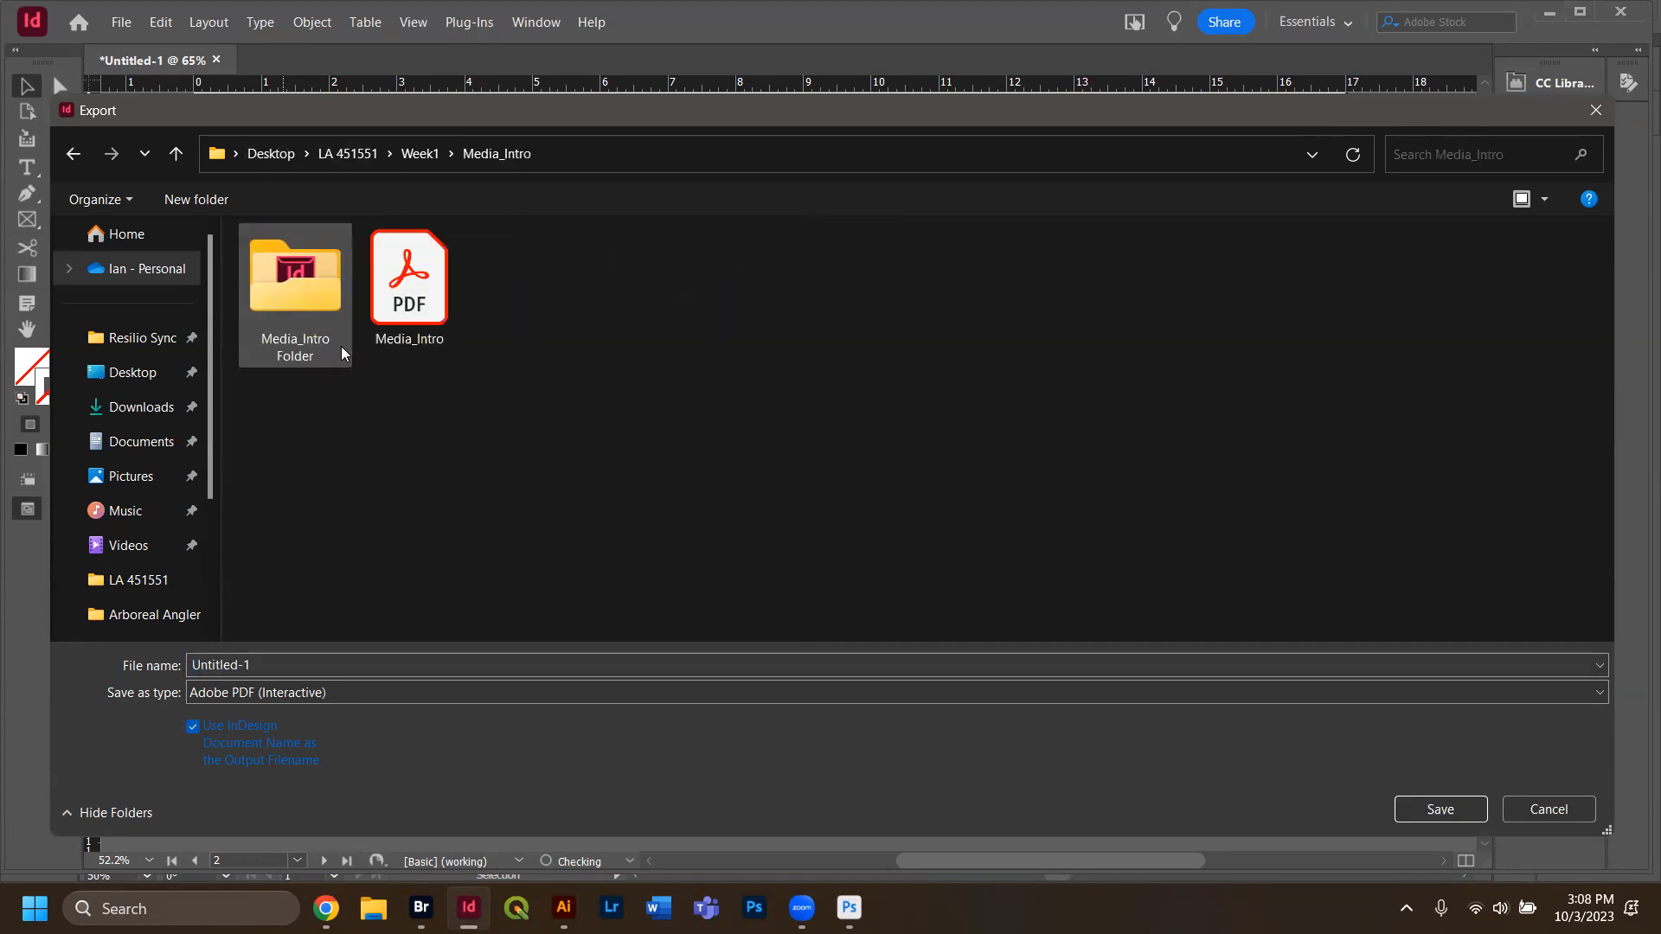
left_click(420, 154)
left_click(356, 155)
double_click(526, 294)
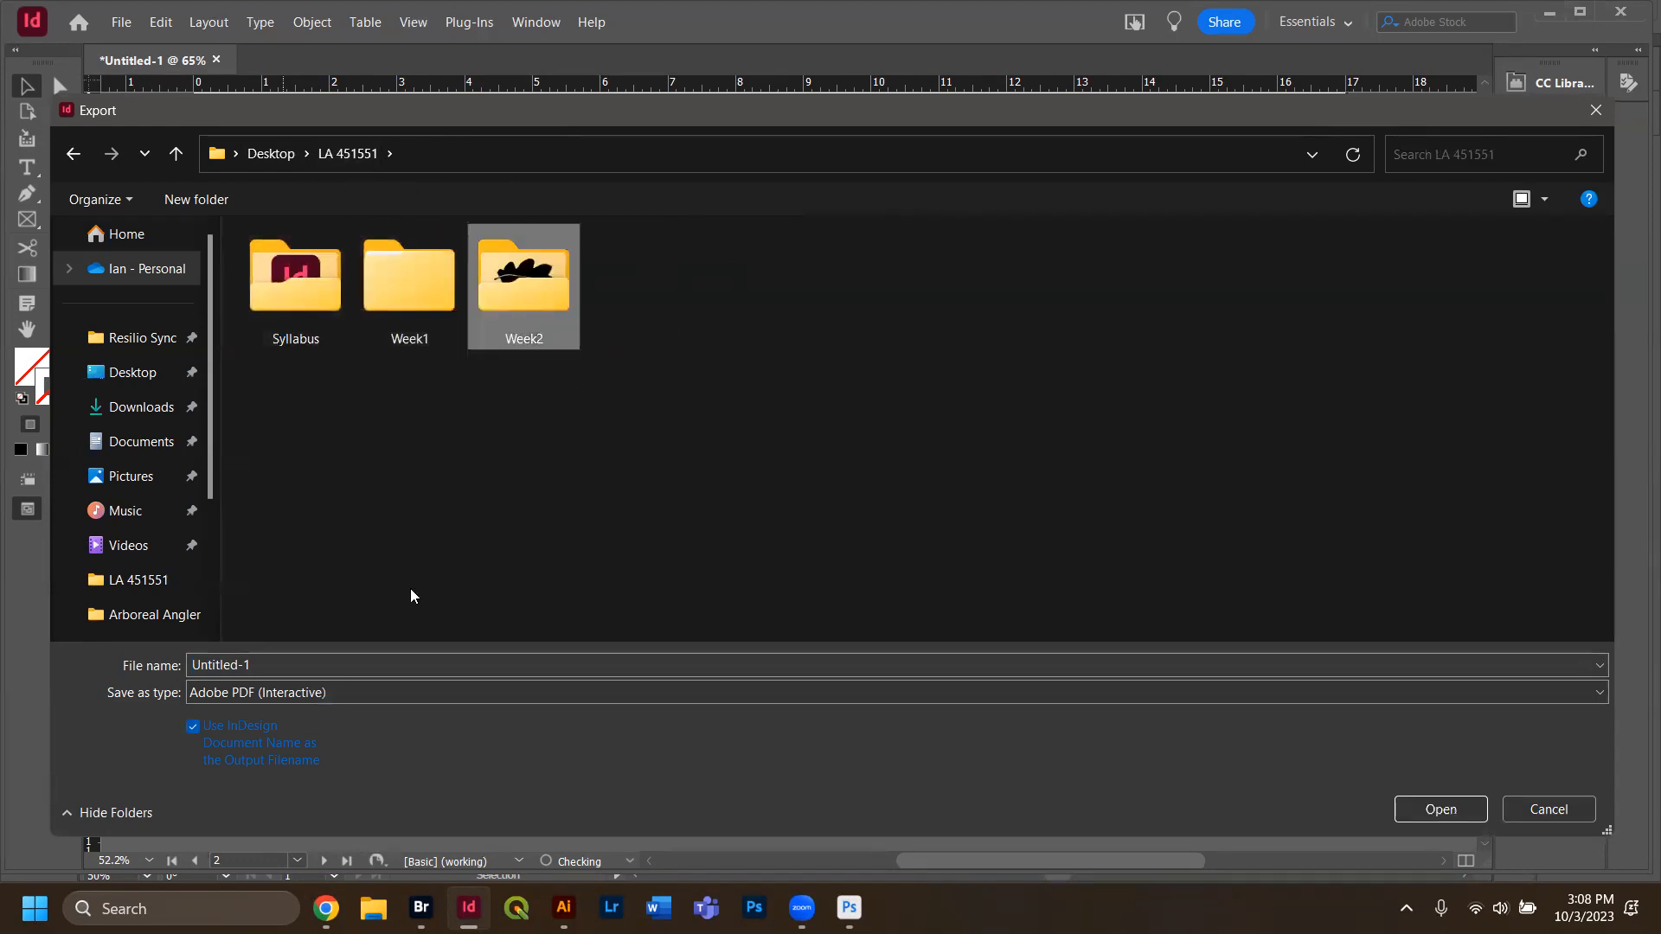
type("Vie")
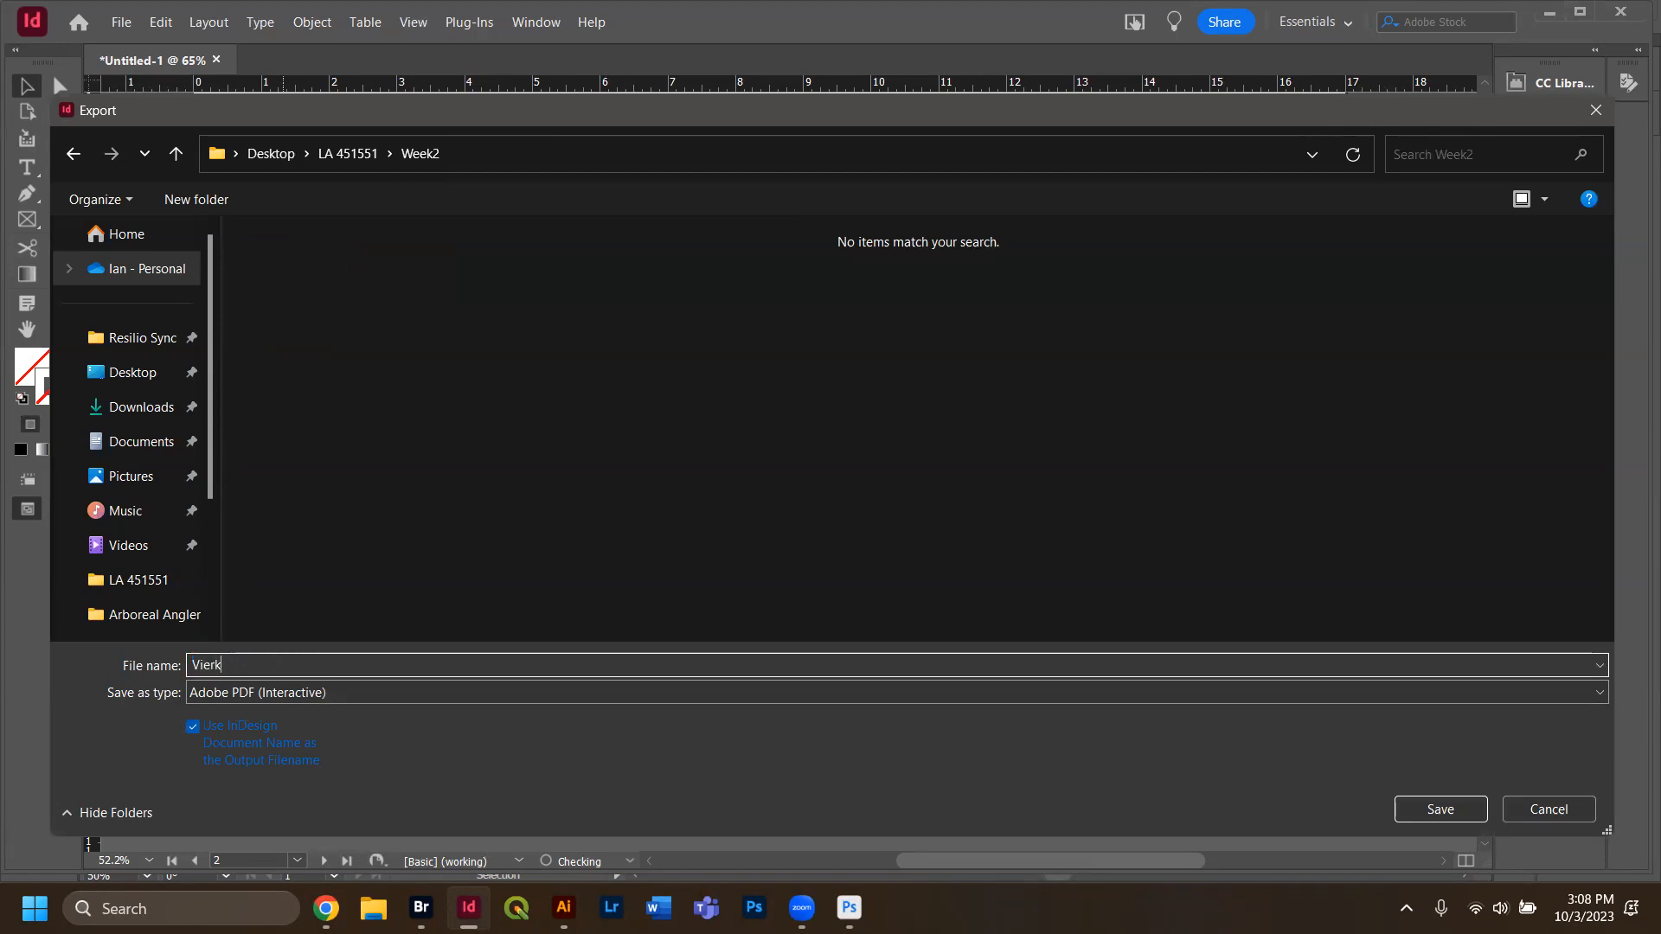
type("rck_Assignment210022023")
left_click(1418, 814)
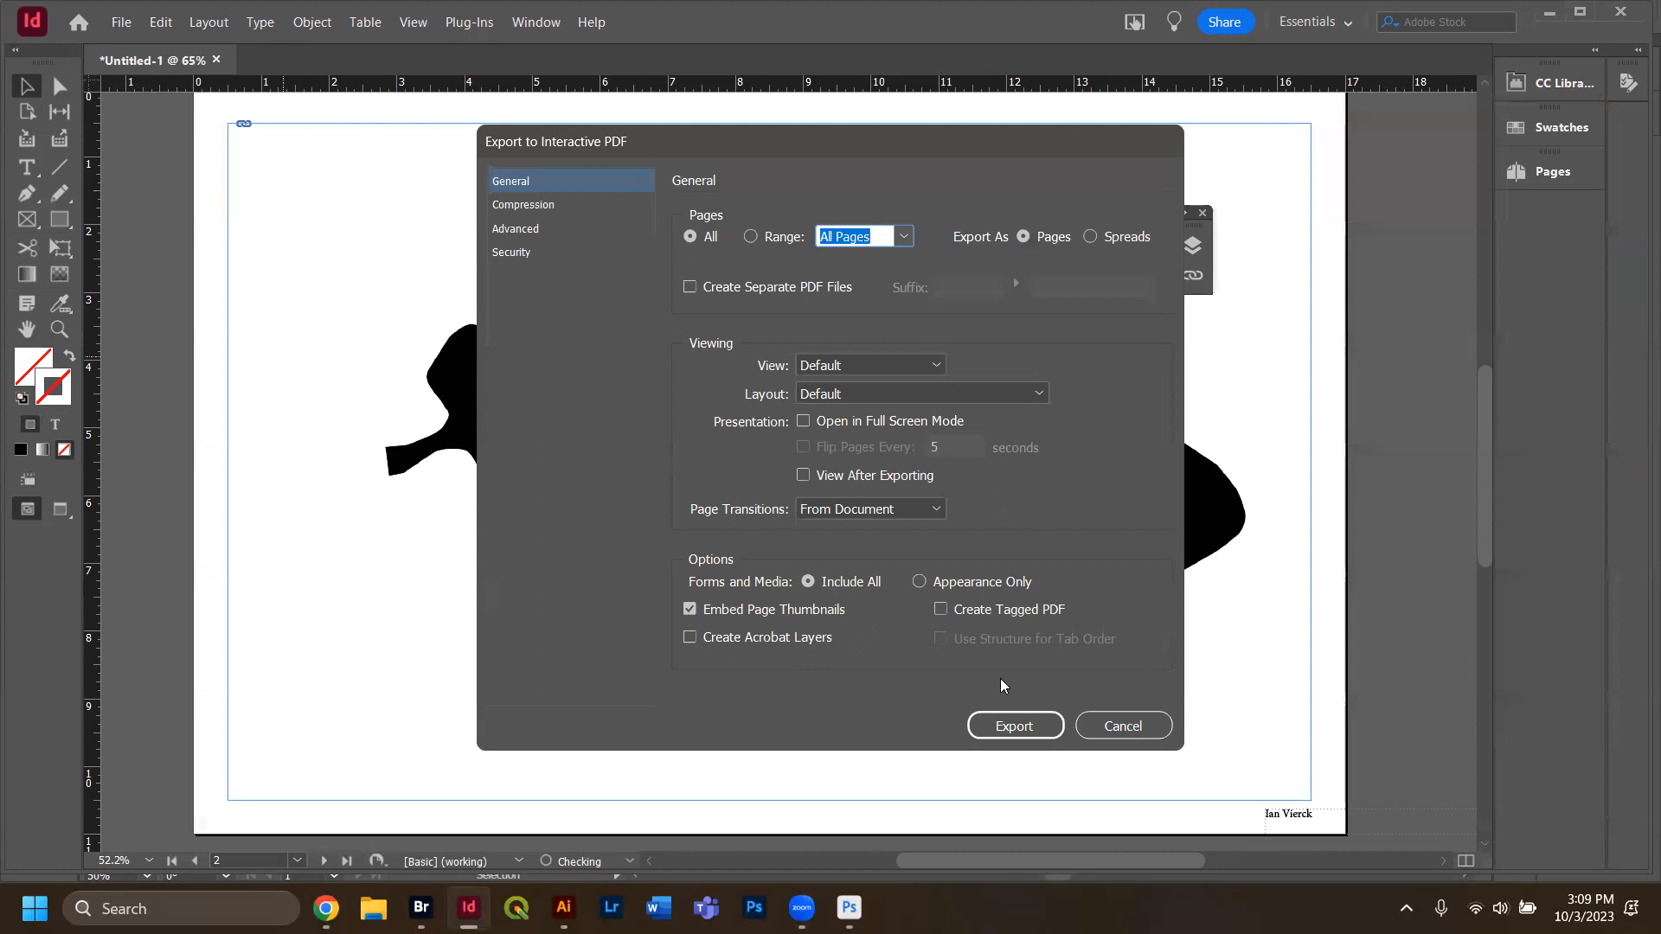
Check the image compression settings and export all pages to the interactive PDF, accepting the conversion of colors to RGB.
left_click(548, 207)
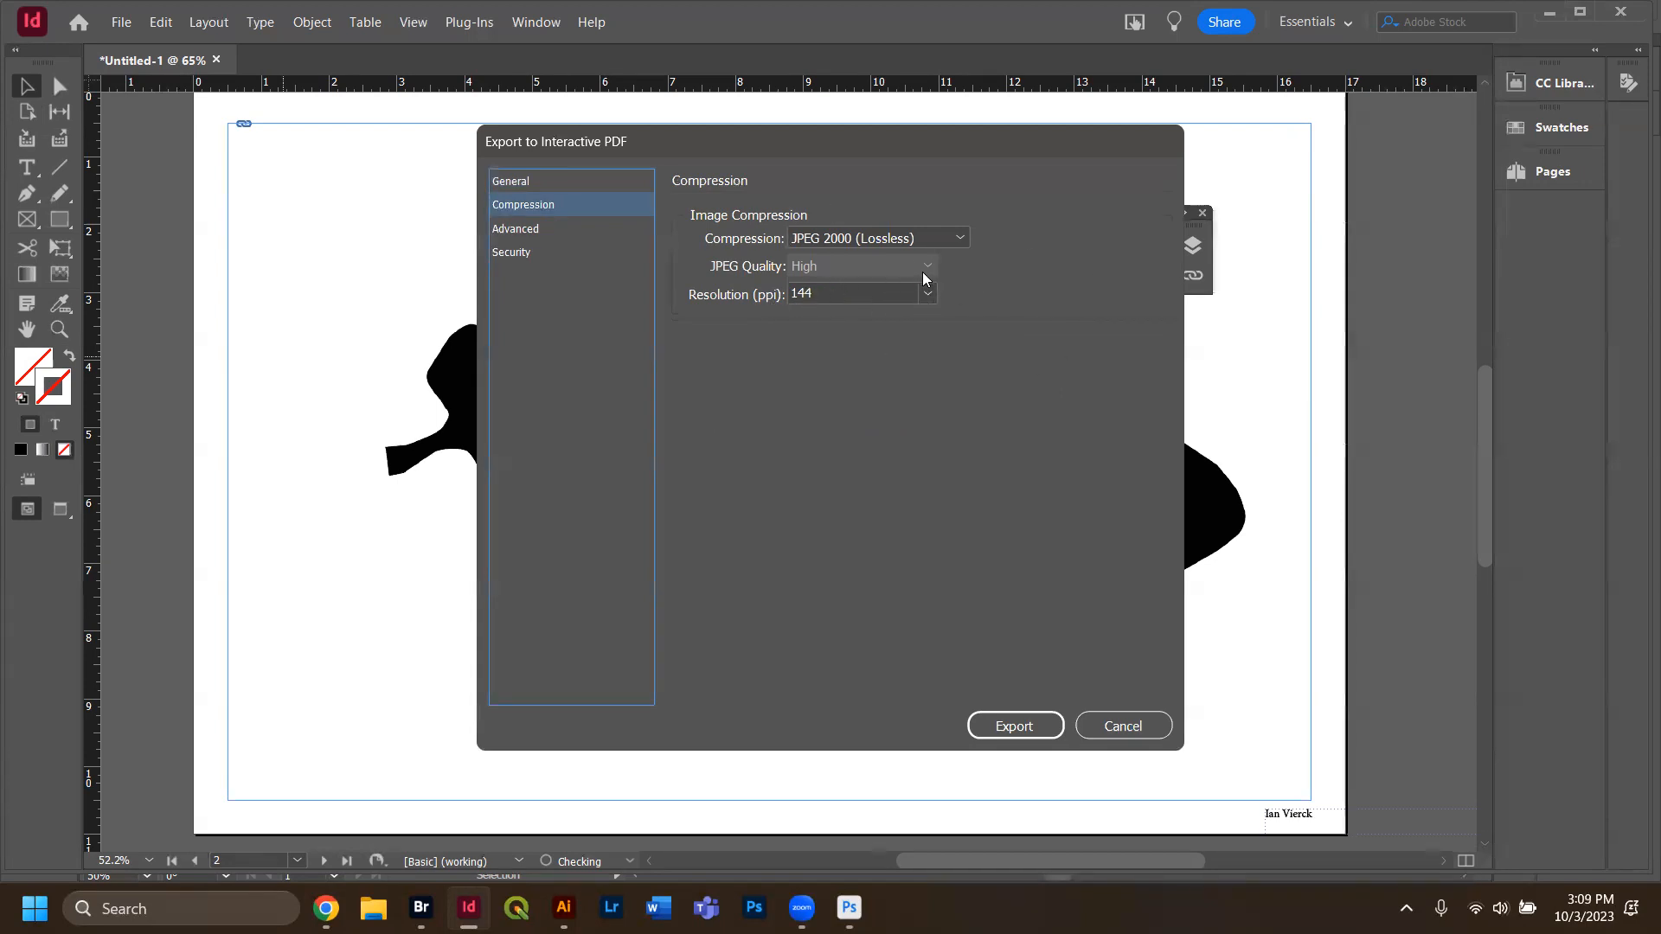
left_click(1026, 728)
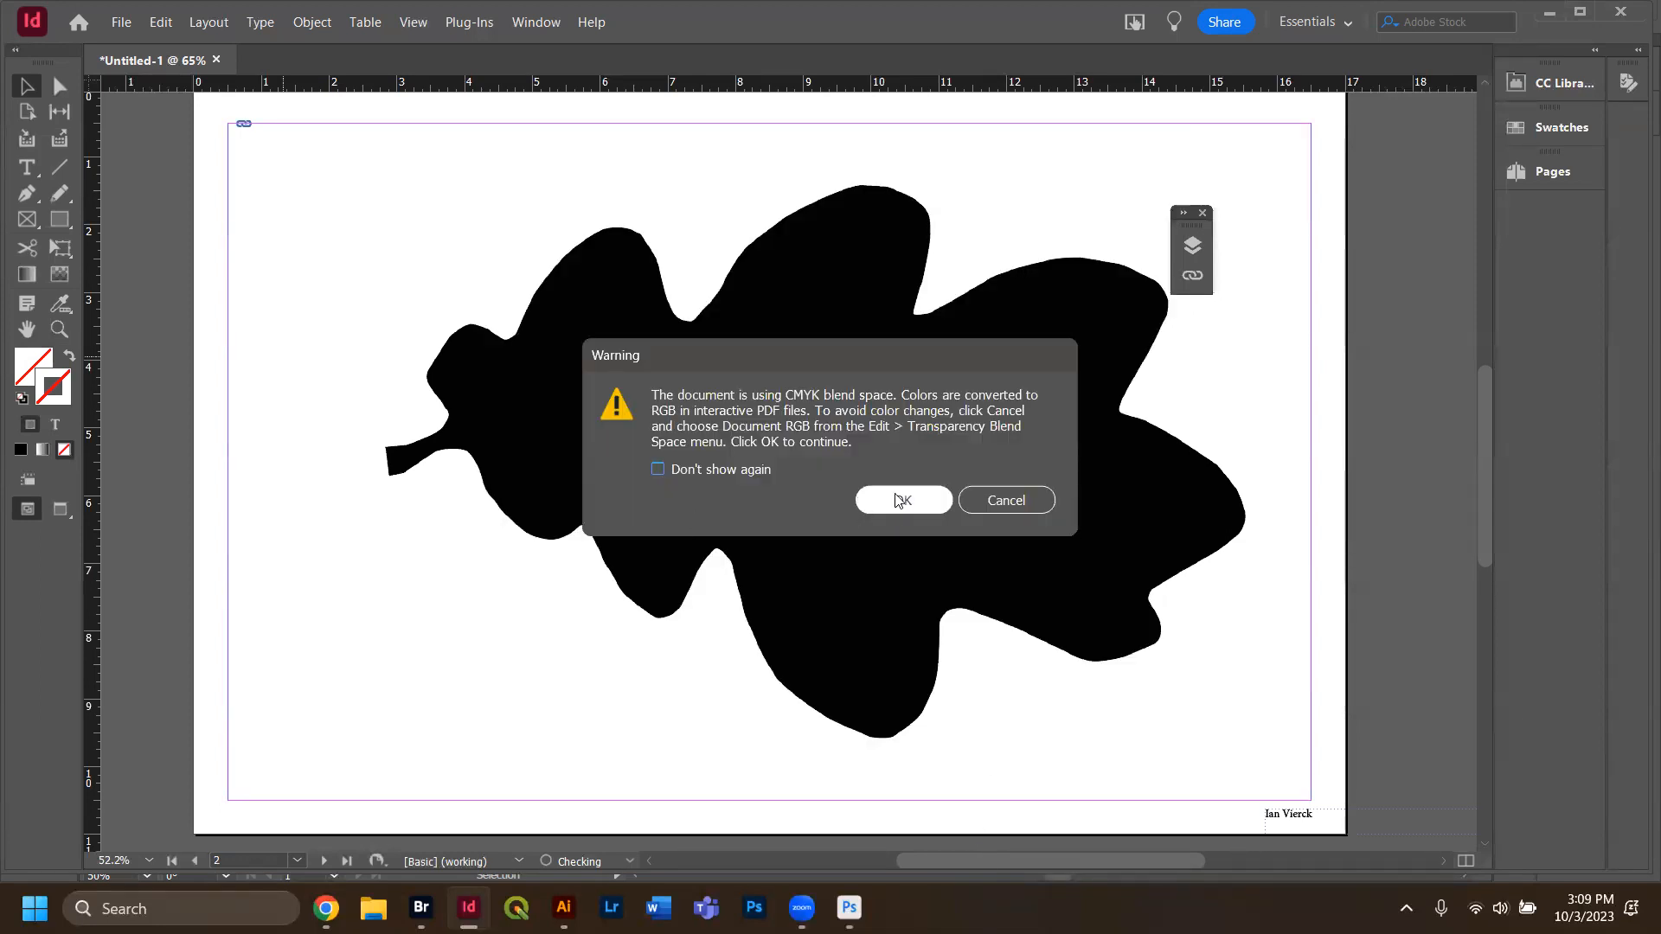
left_click(888, 506)
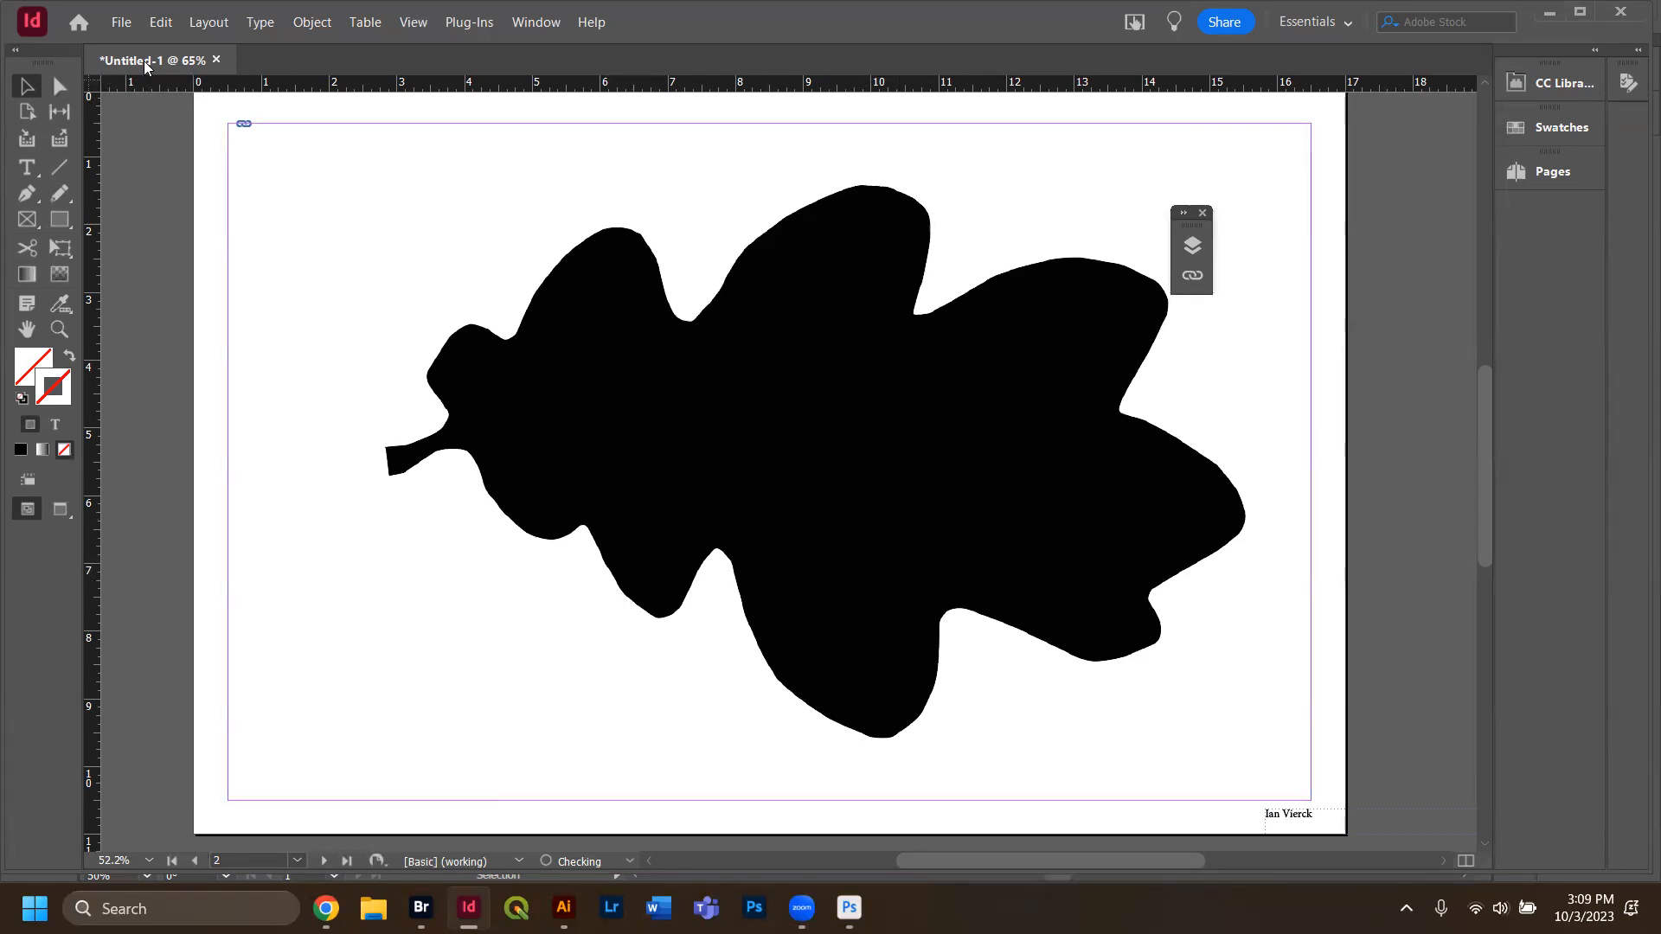
Save the InDesign document as AssignmentTemplate in the LA 451551 folder.
left_click(121, 26)
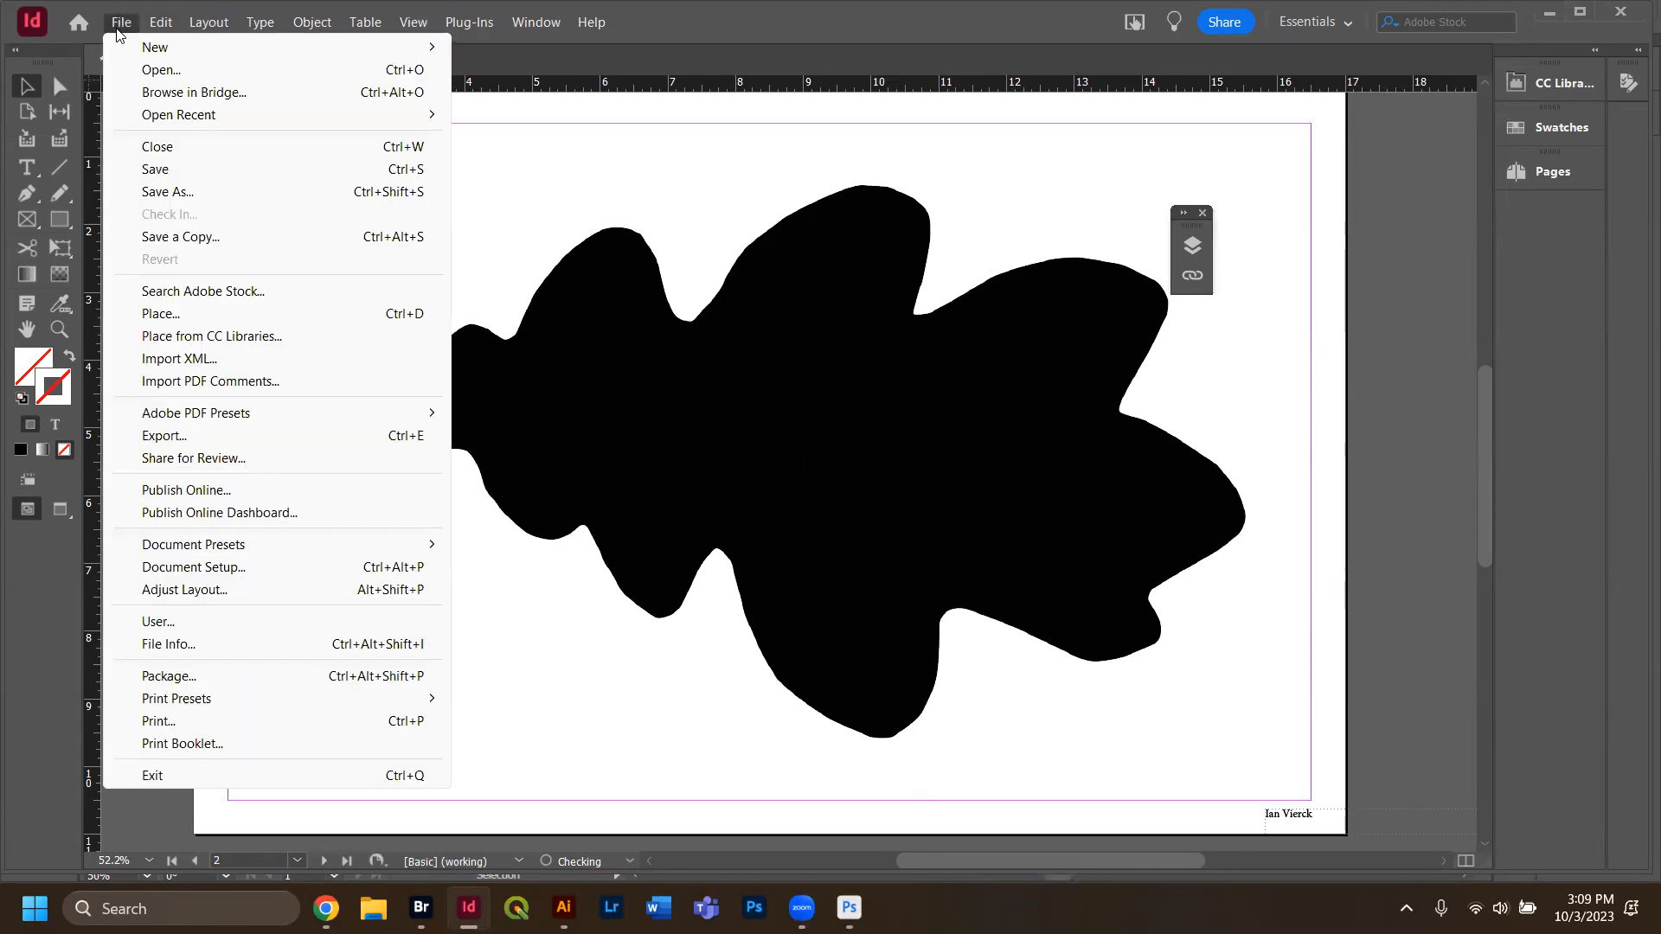
left_click(192, 200)
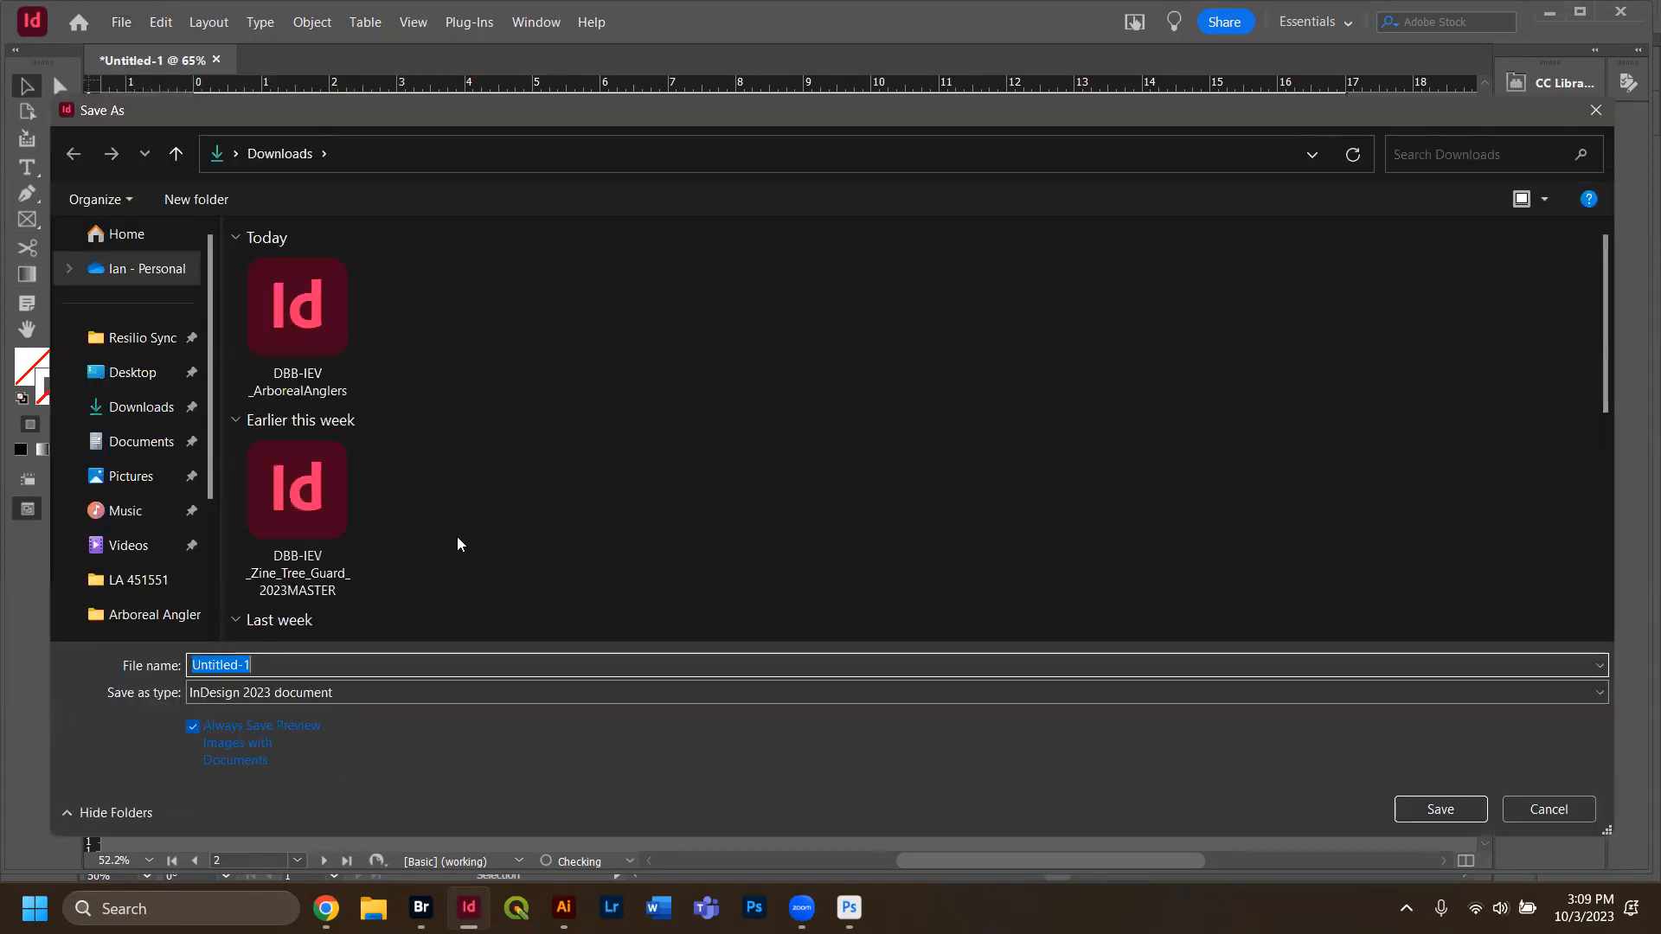
left_click(129, 579)
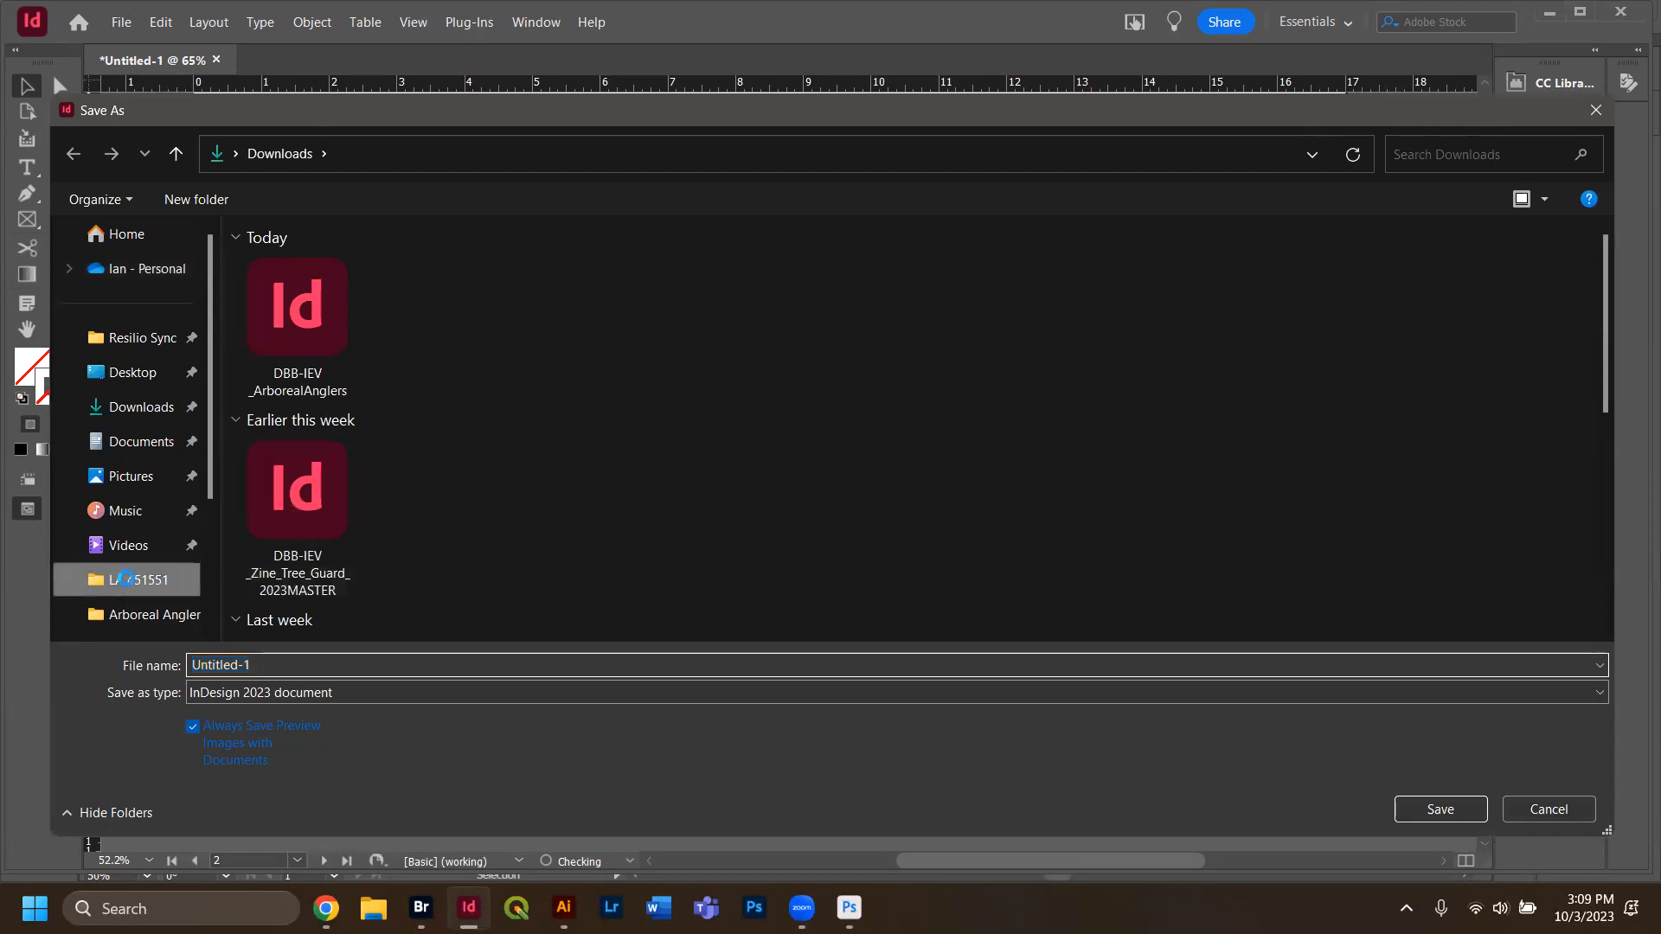
left_click(325, 668)
type("AssignmentTemplate")
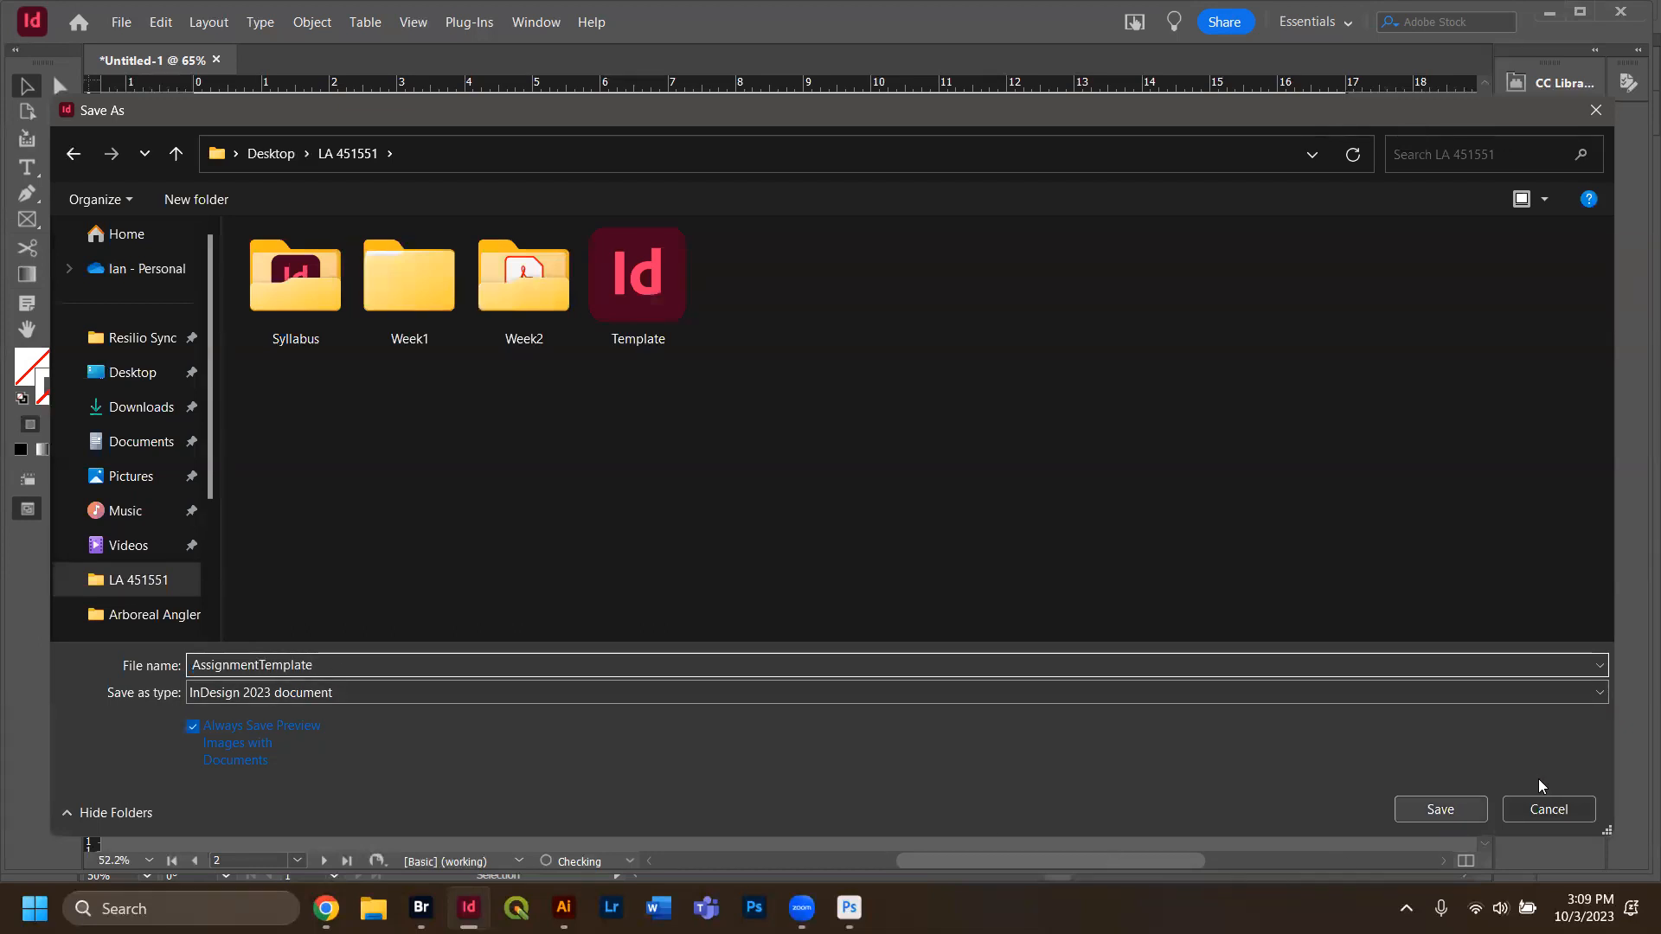
left_click(1481, 809)
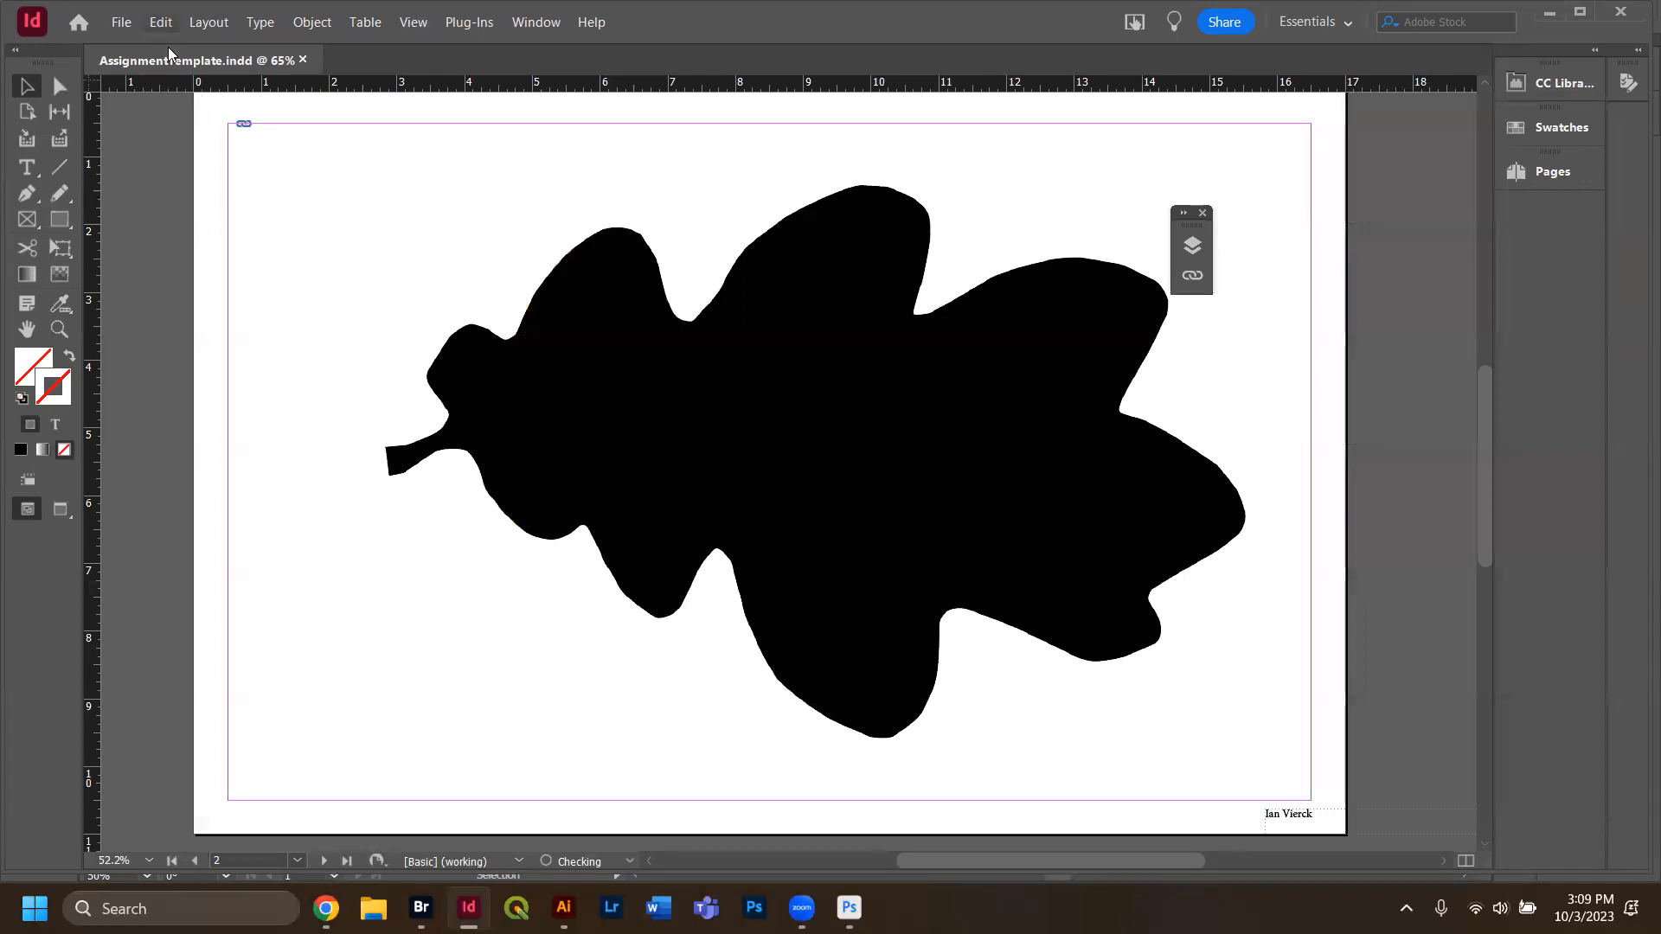
Save another version of the document in the LA 451551 folder, named with the surname followed by _Assignment2.
left_click(121, 22)
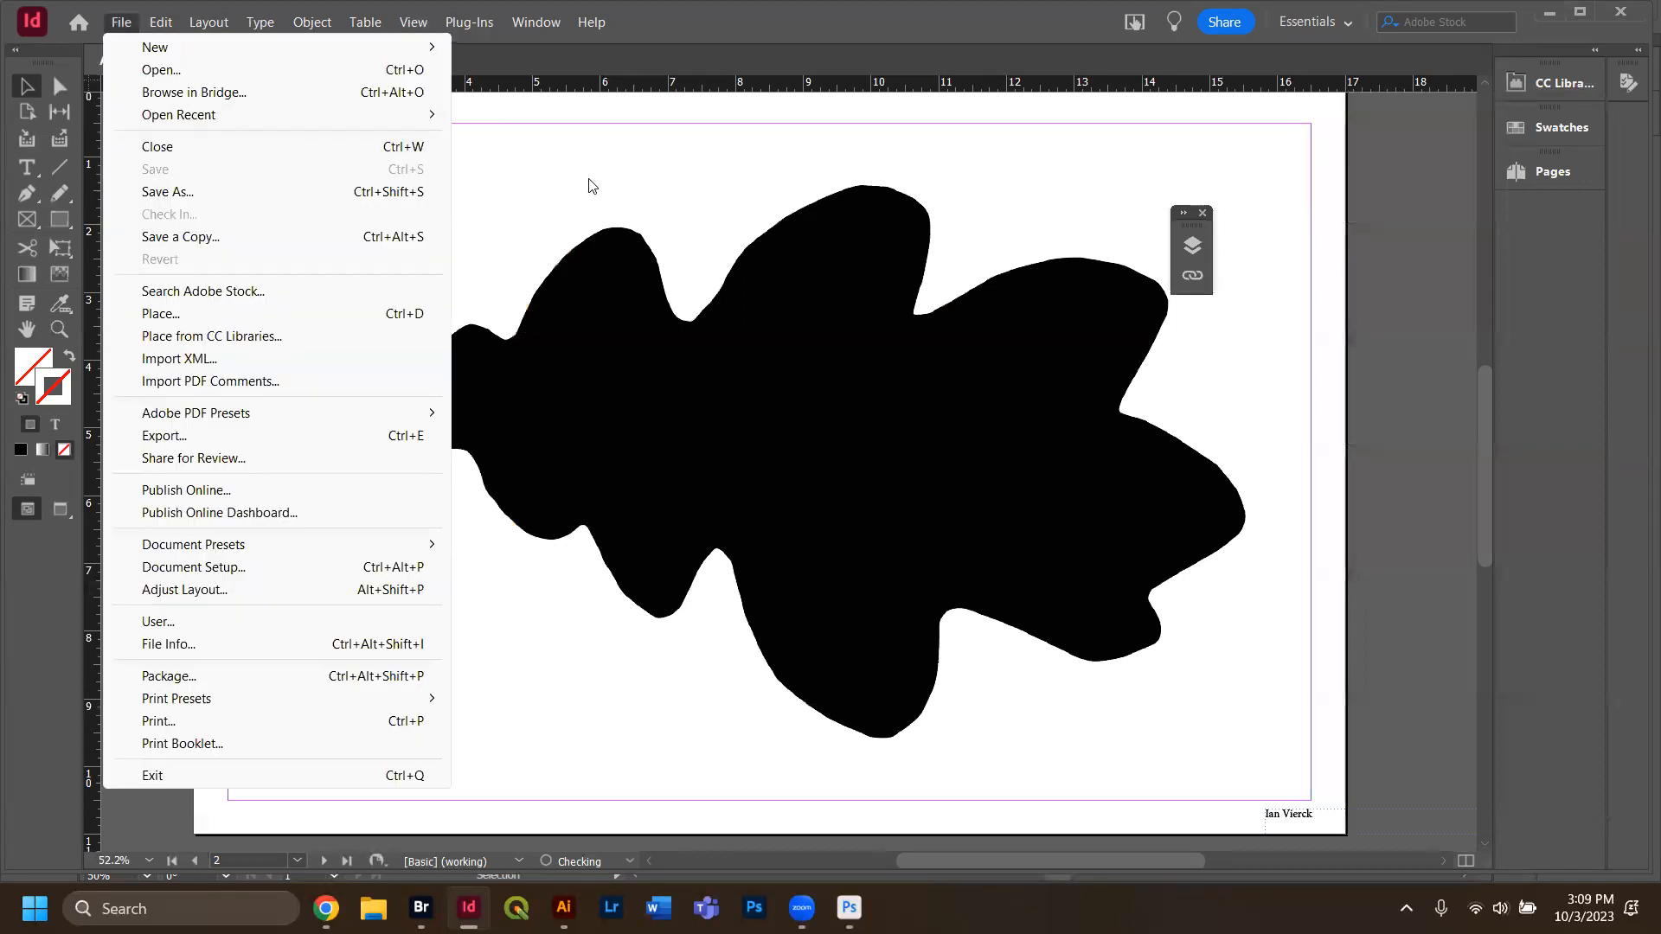
left_click(1415, 318)
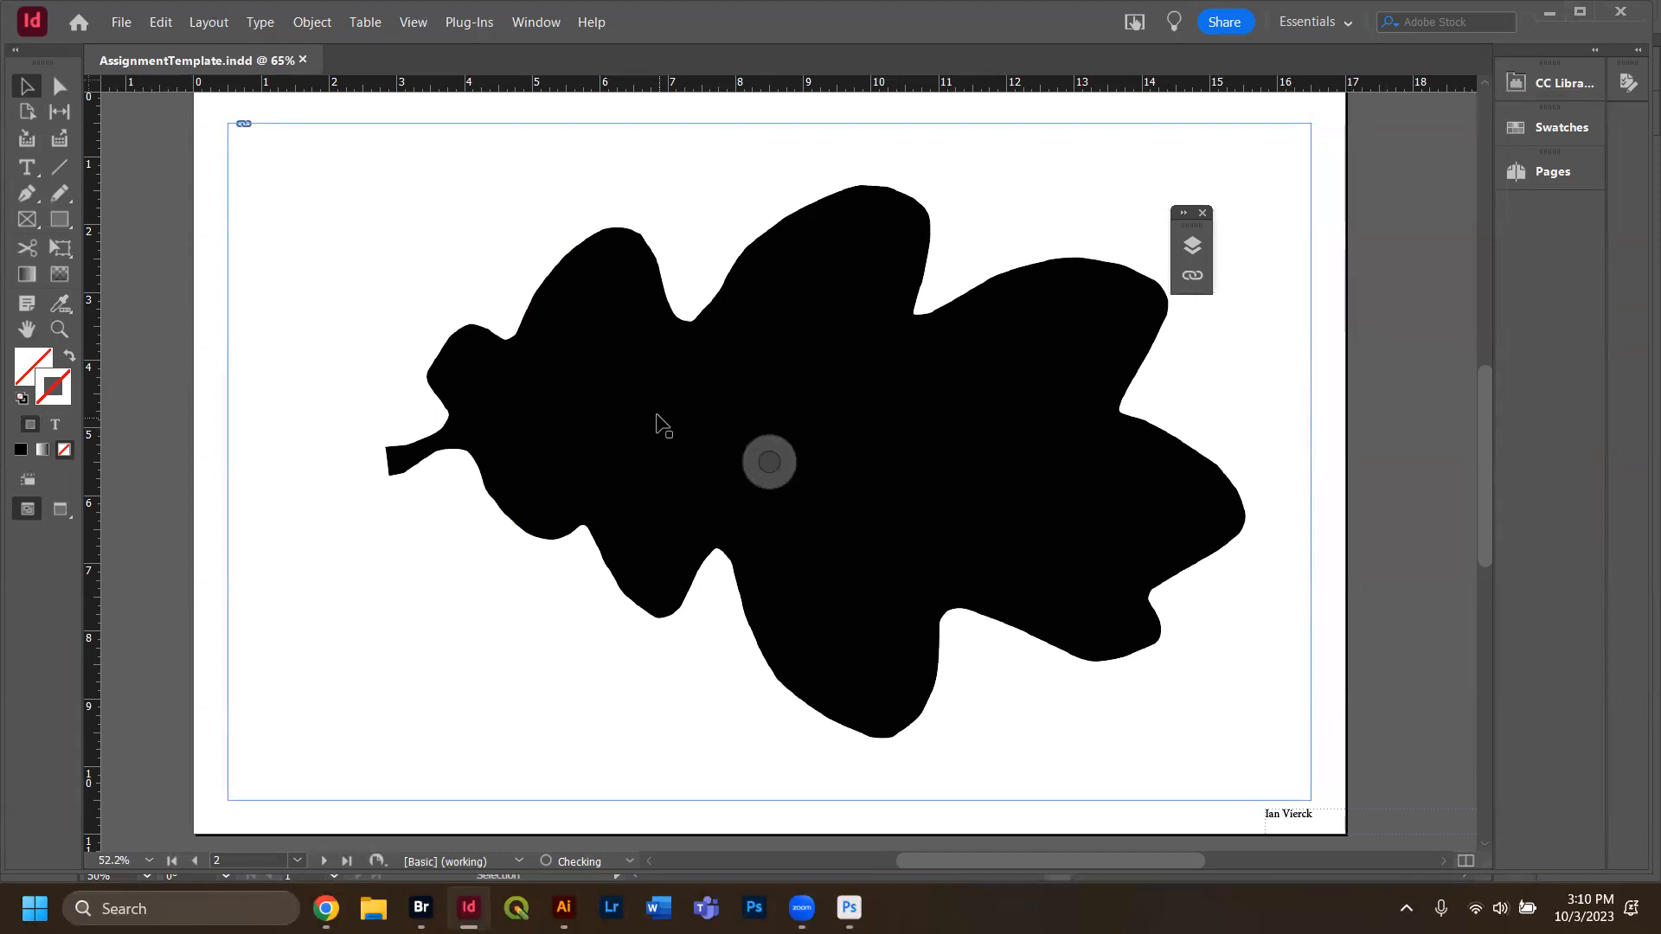
key("ctrl+shift+s")
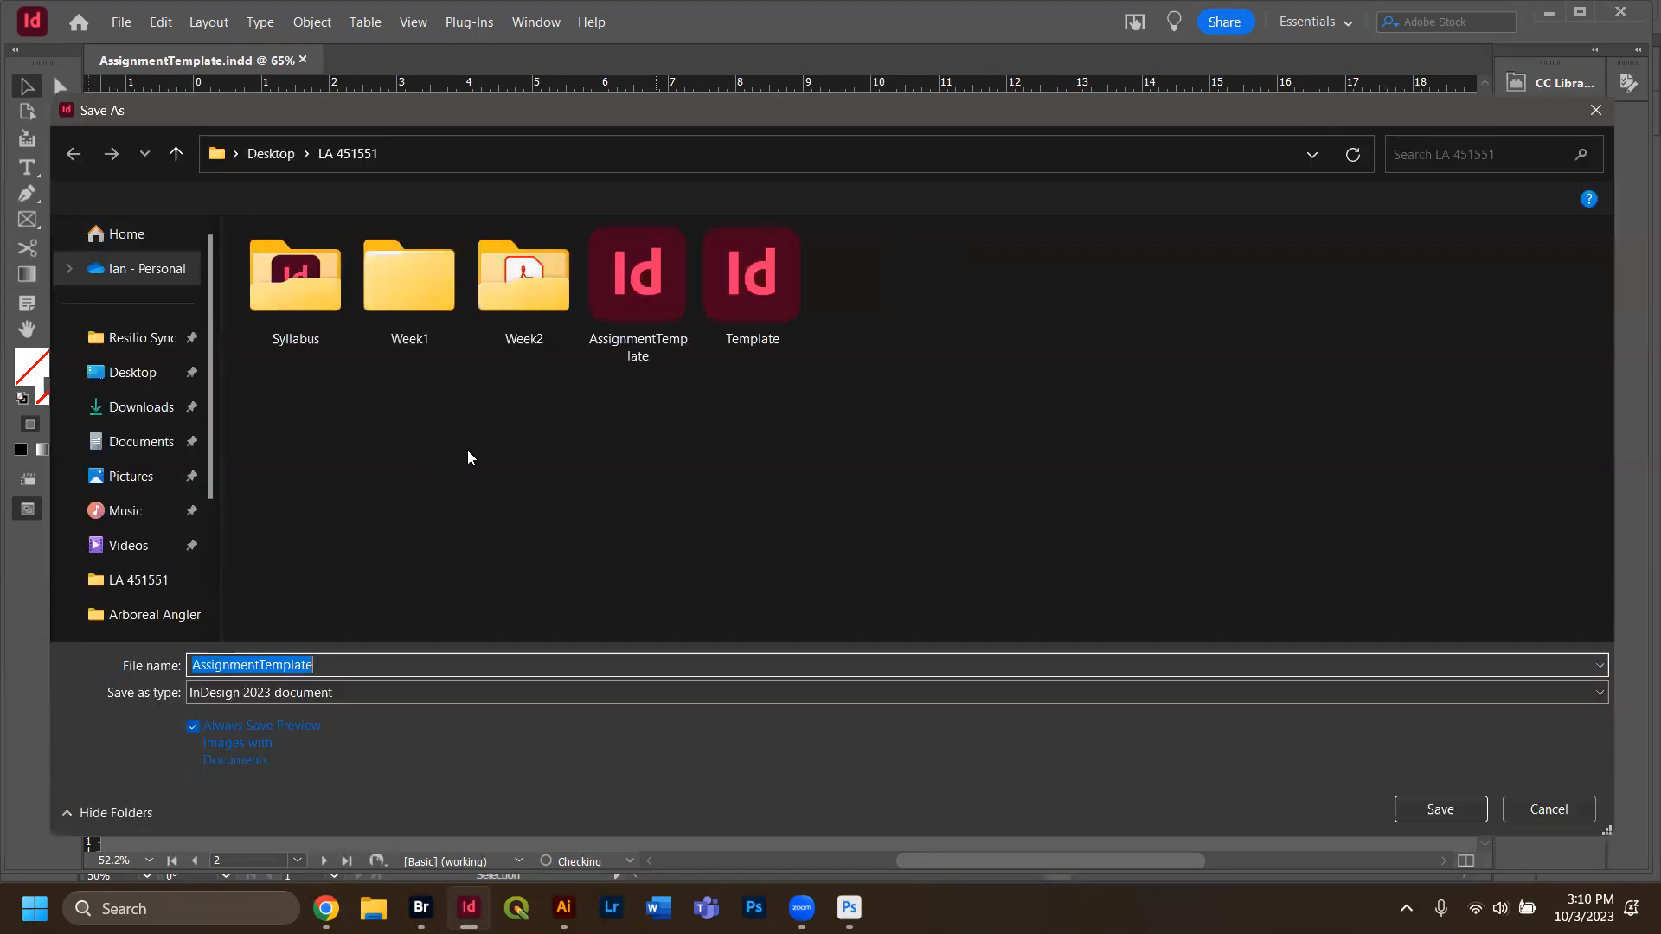
left_click(321, 667)
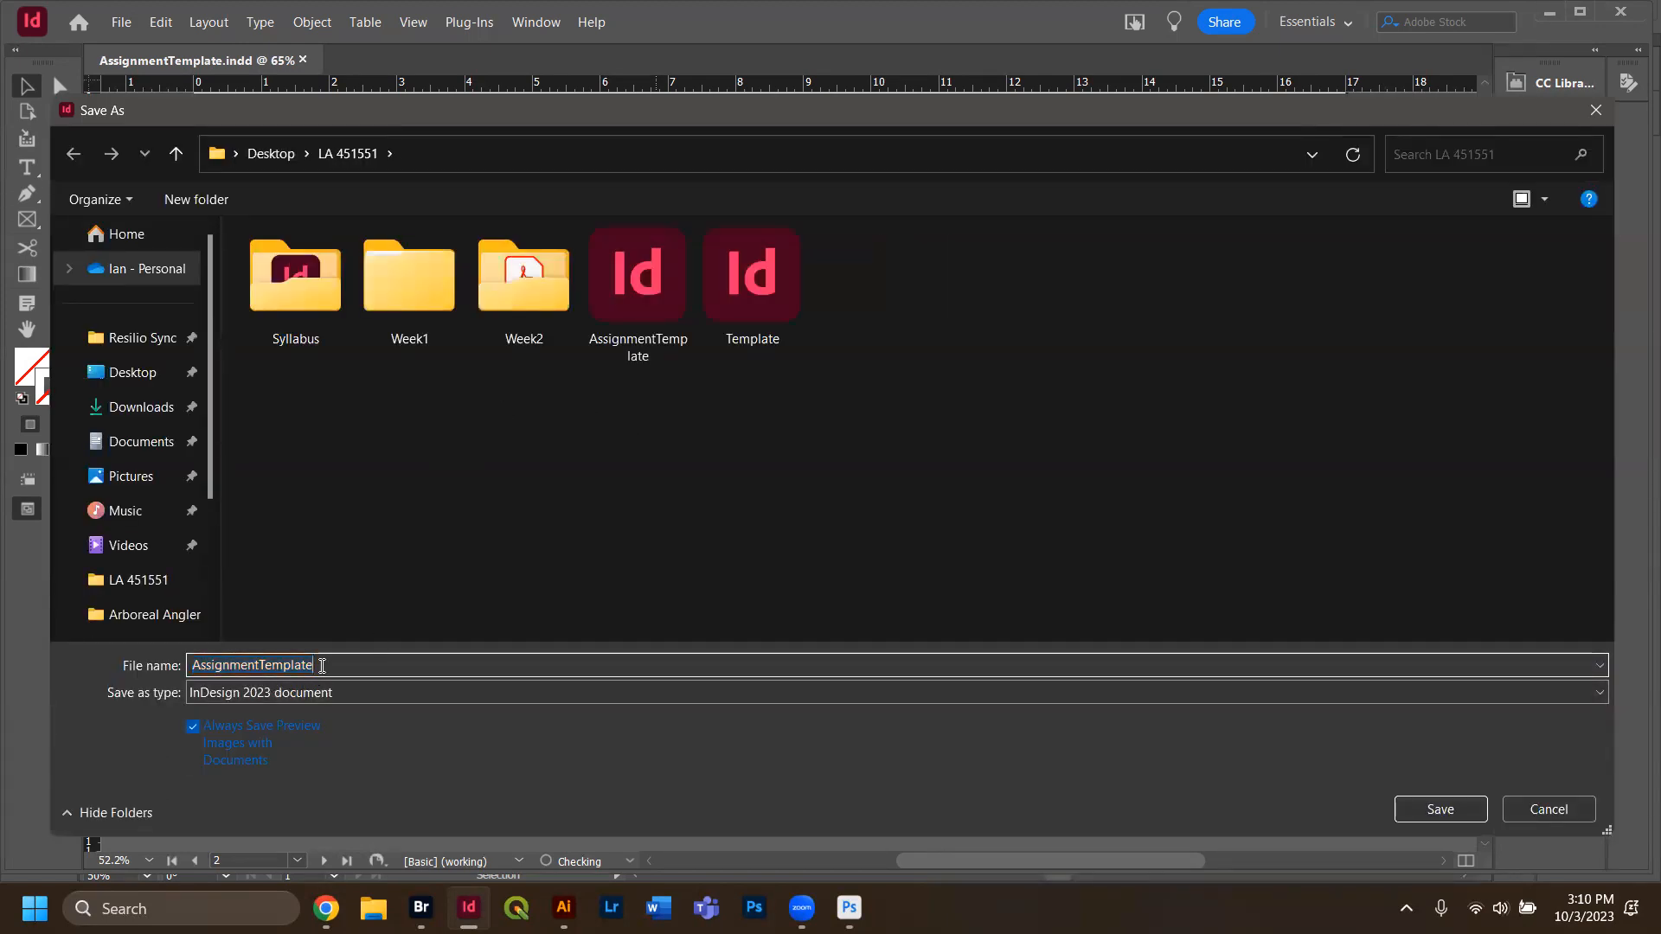
key("BackSpace")
key("BackSpace")
key("BackSpace")
key("BackSpace")
key("BackSpace")
key("BackSpace")
key("BackSpace")
key("BackSpace")
key("BackSpace")
key("BackSpace")
key("BackSpace")
key("BackSpace")
key("BackSpace")
key("BackSpace")
key("BackSpace")
key("BackSpace")
key("BackSpace")
key("BackSpace")
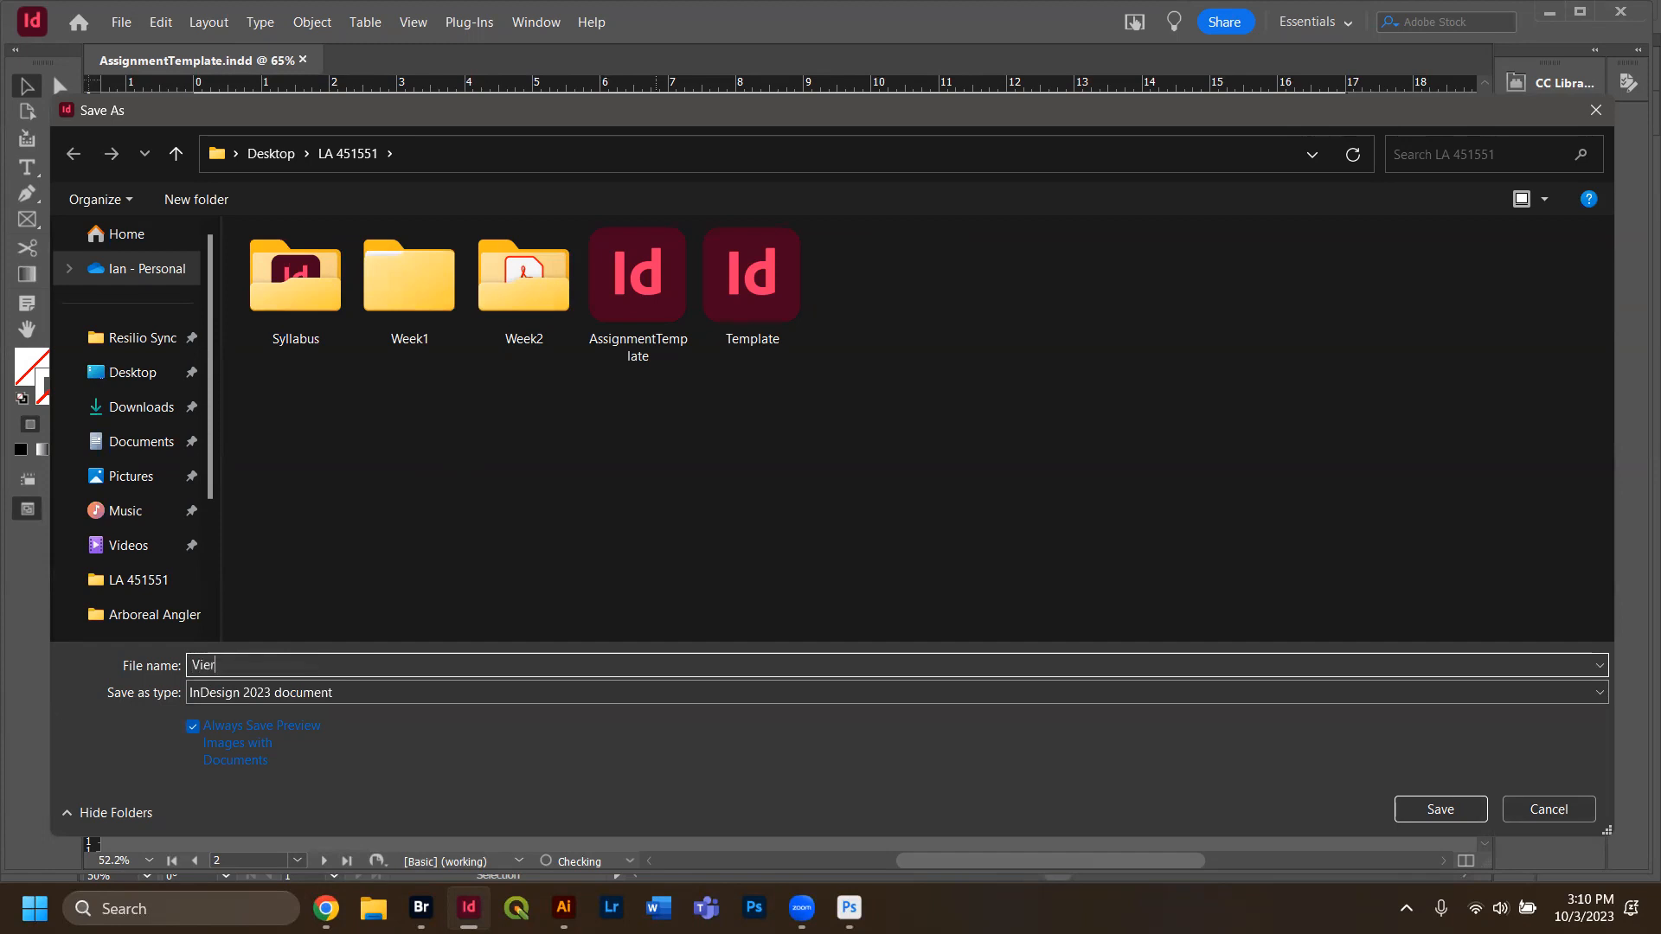
type("Vierck_Assignment2")
left_click(1460, 809)
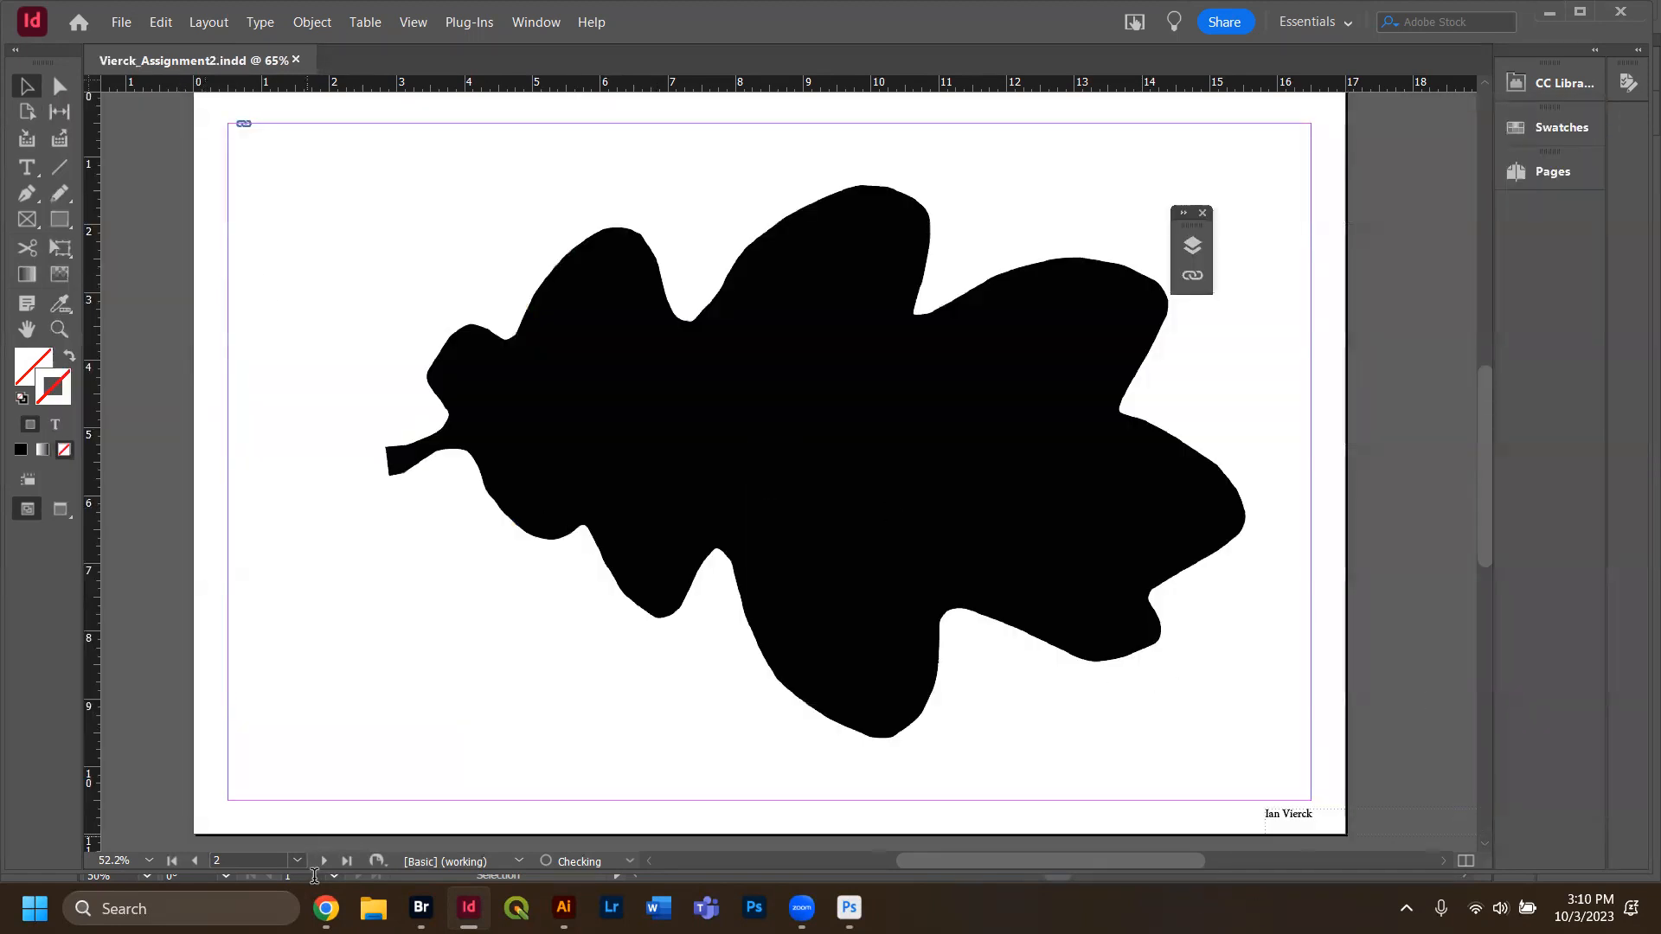
Switch to Adobe Bridge, go to the LA 451551 folder, and preview AssignmentTemplate.indd and the Assignment2 InDesign file.
left_click(421, 907)
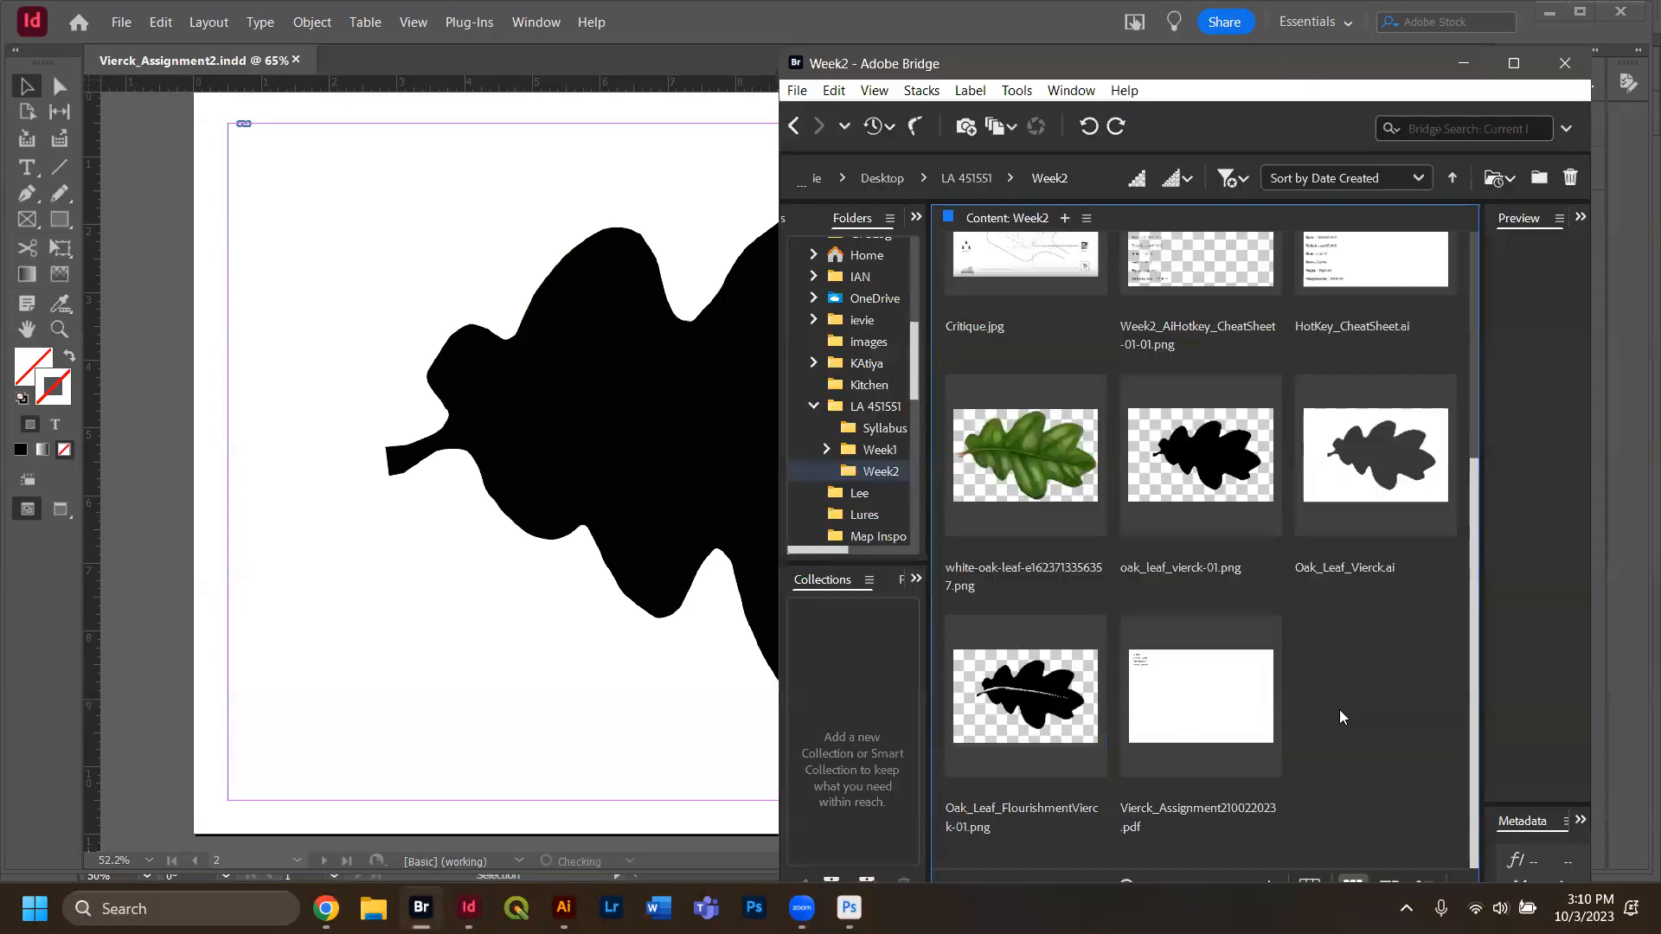
left_click(1513, 63)
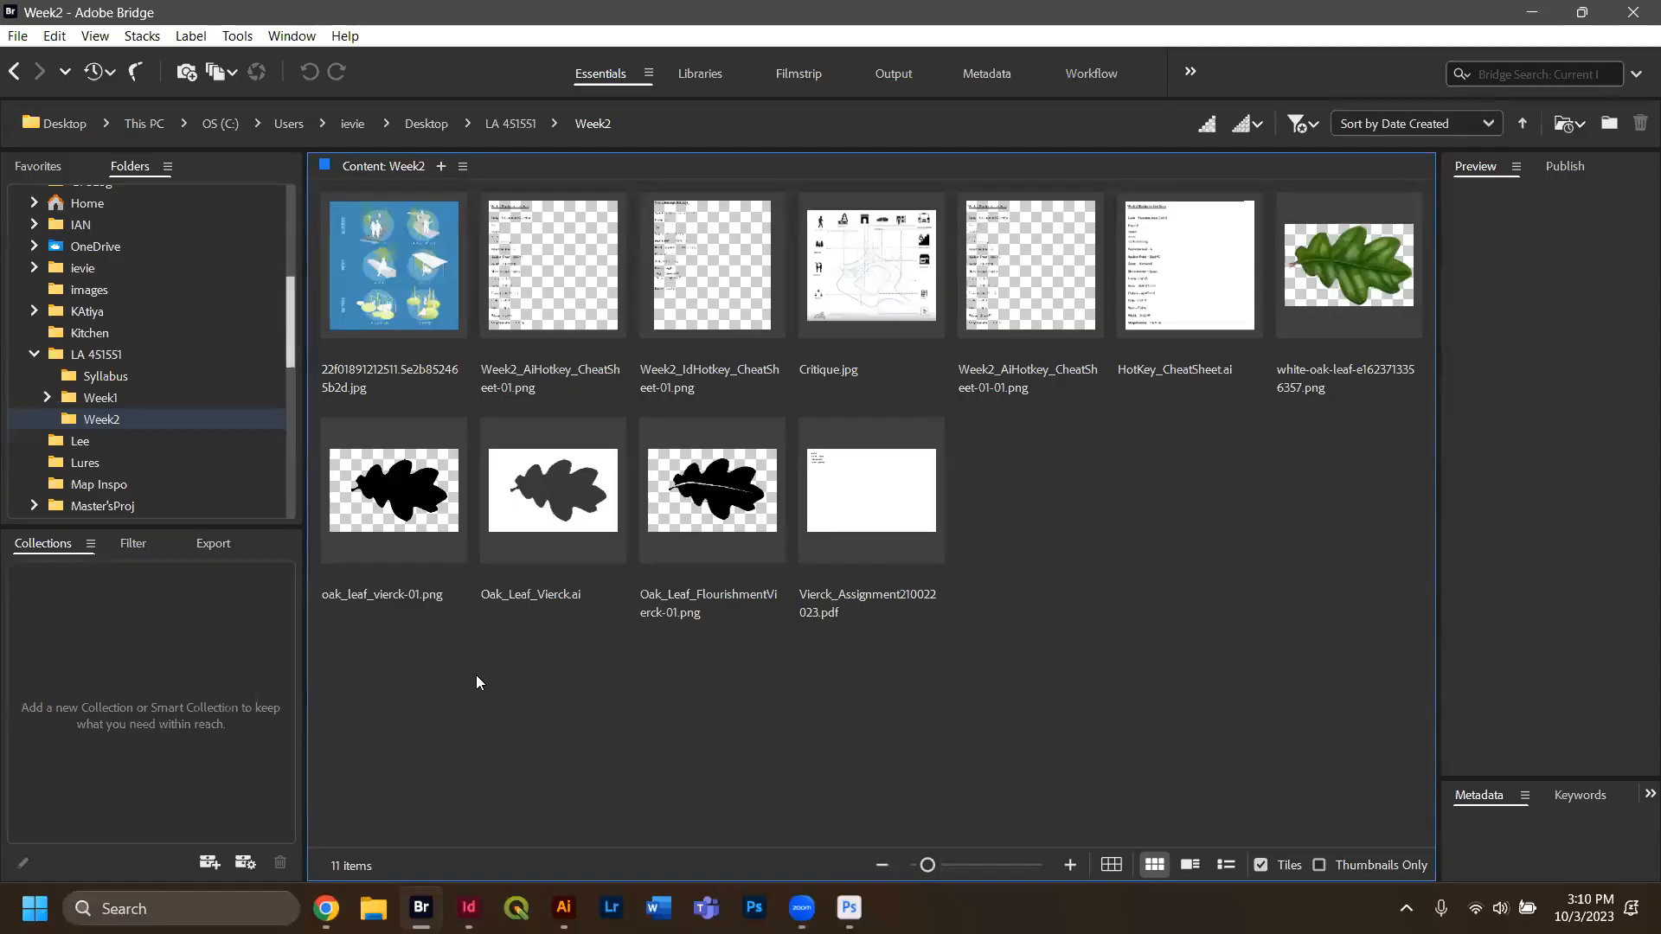
left_click(843, 500)
left_click(509, 124)
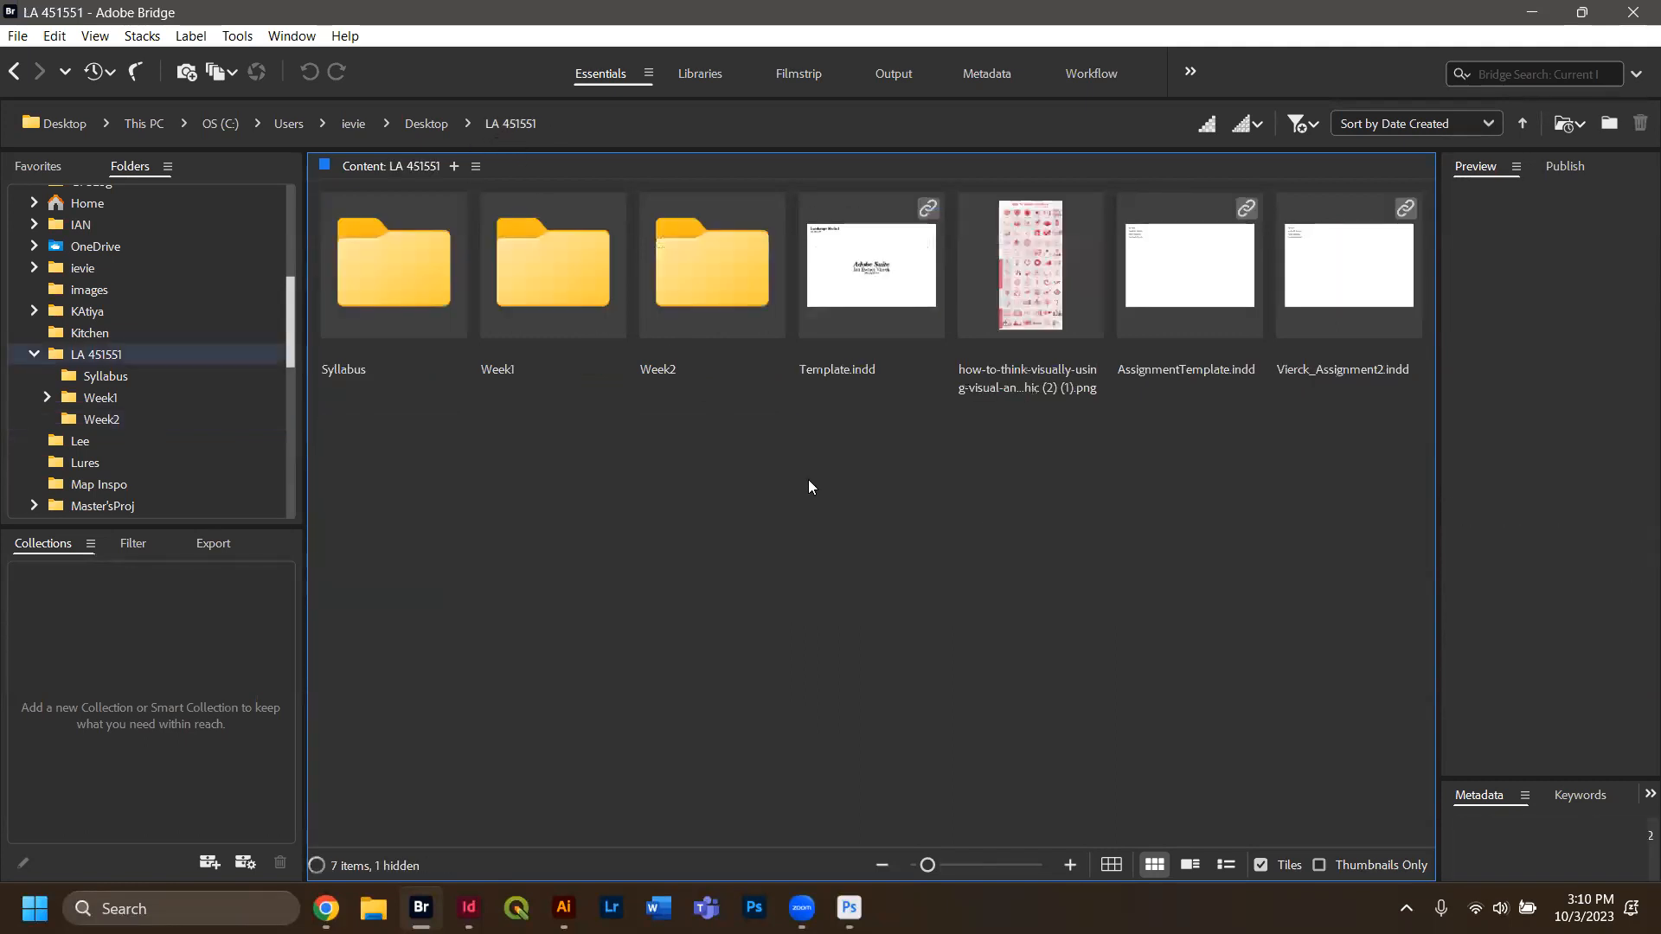
left_click(1184, 302)
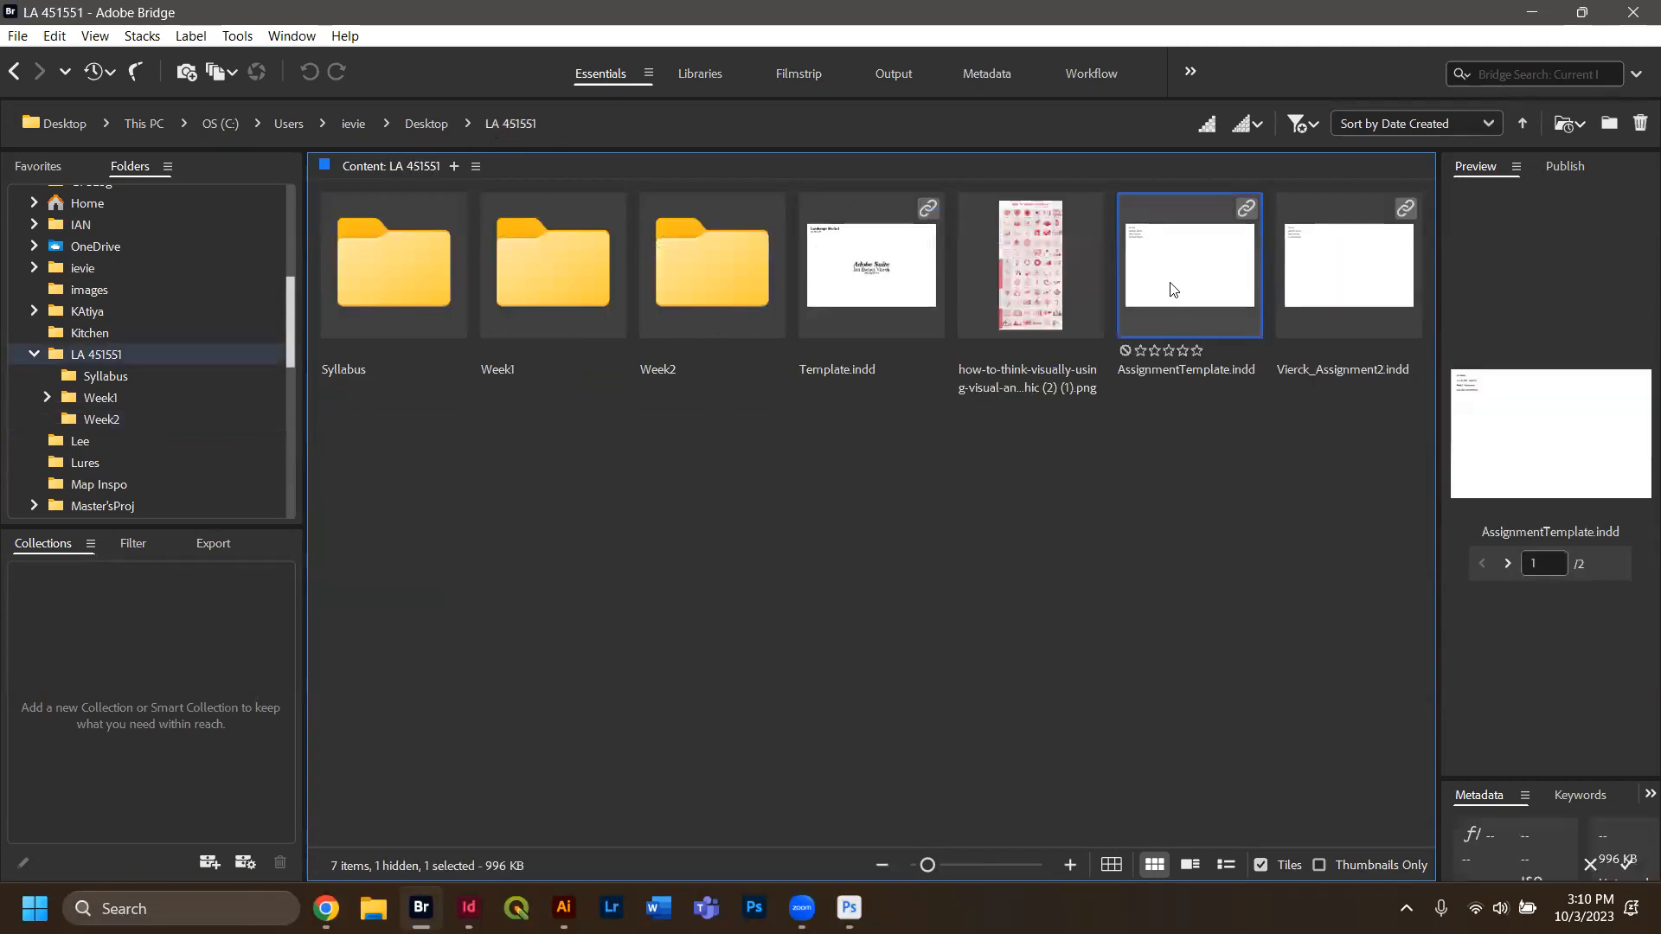
left_click(1313, 292)
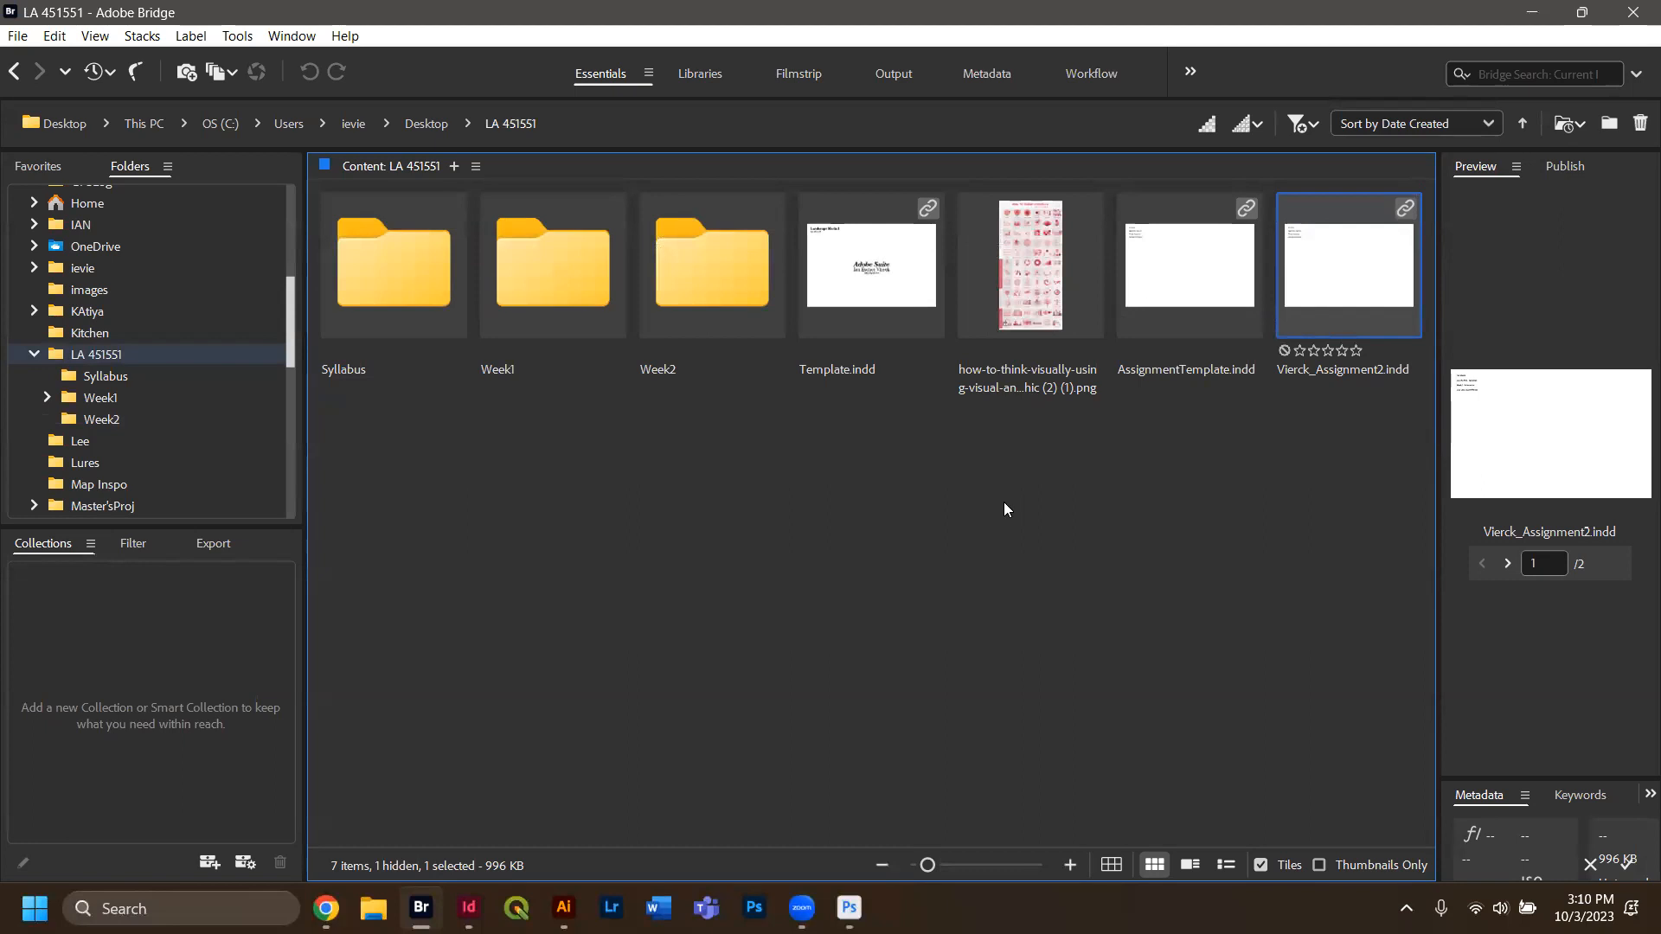
Go to the Week2 folder, open the exported assignment PDF in Acrobat, and enlarge its window.
left_click(754, 398)
double_click(721, 292)
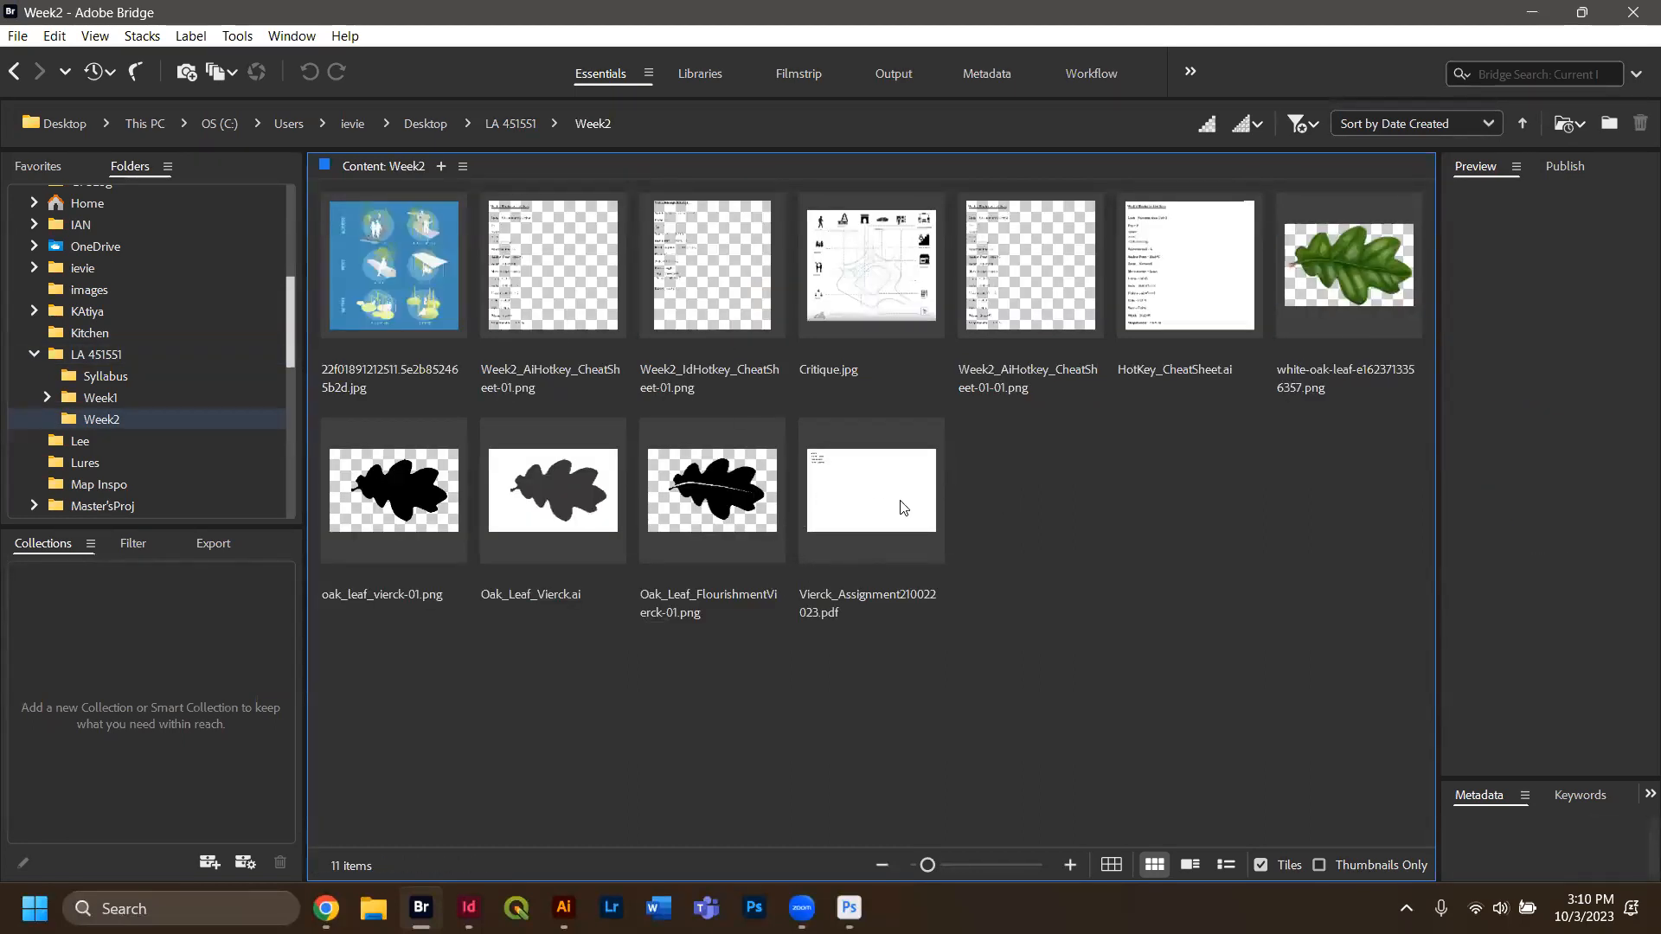
left_click(868, 503)
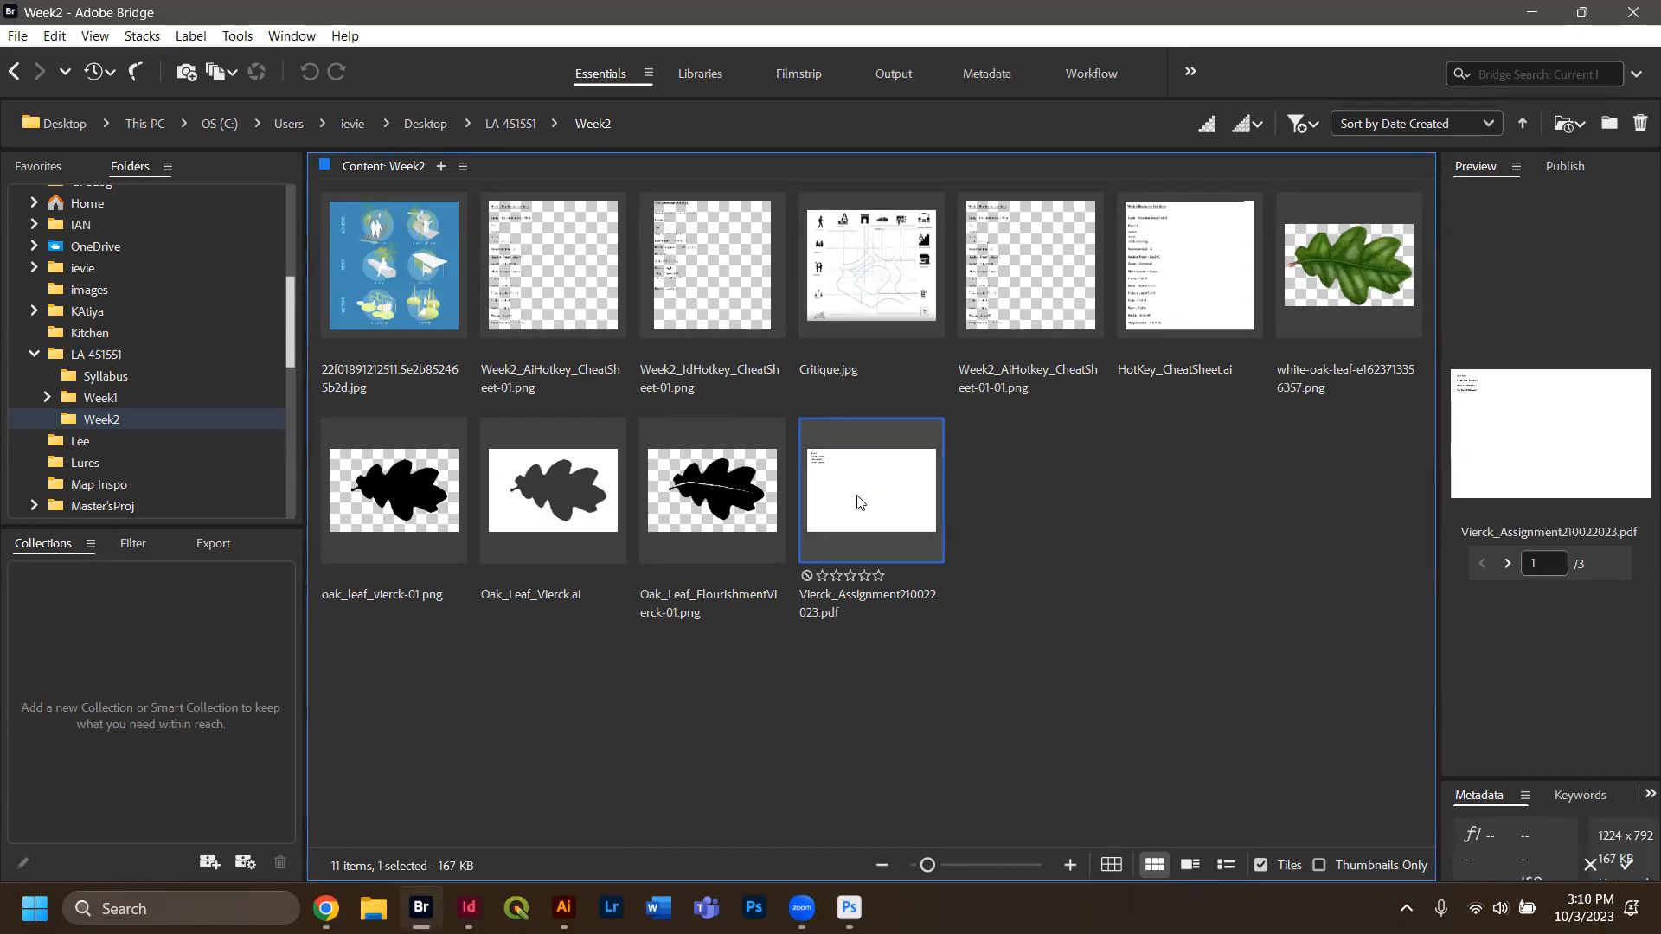
double_click(859, 503)
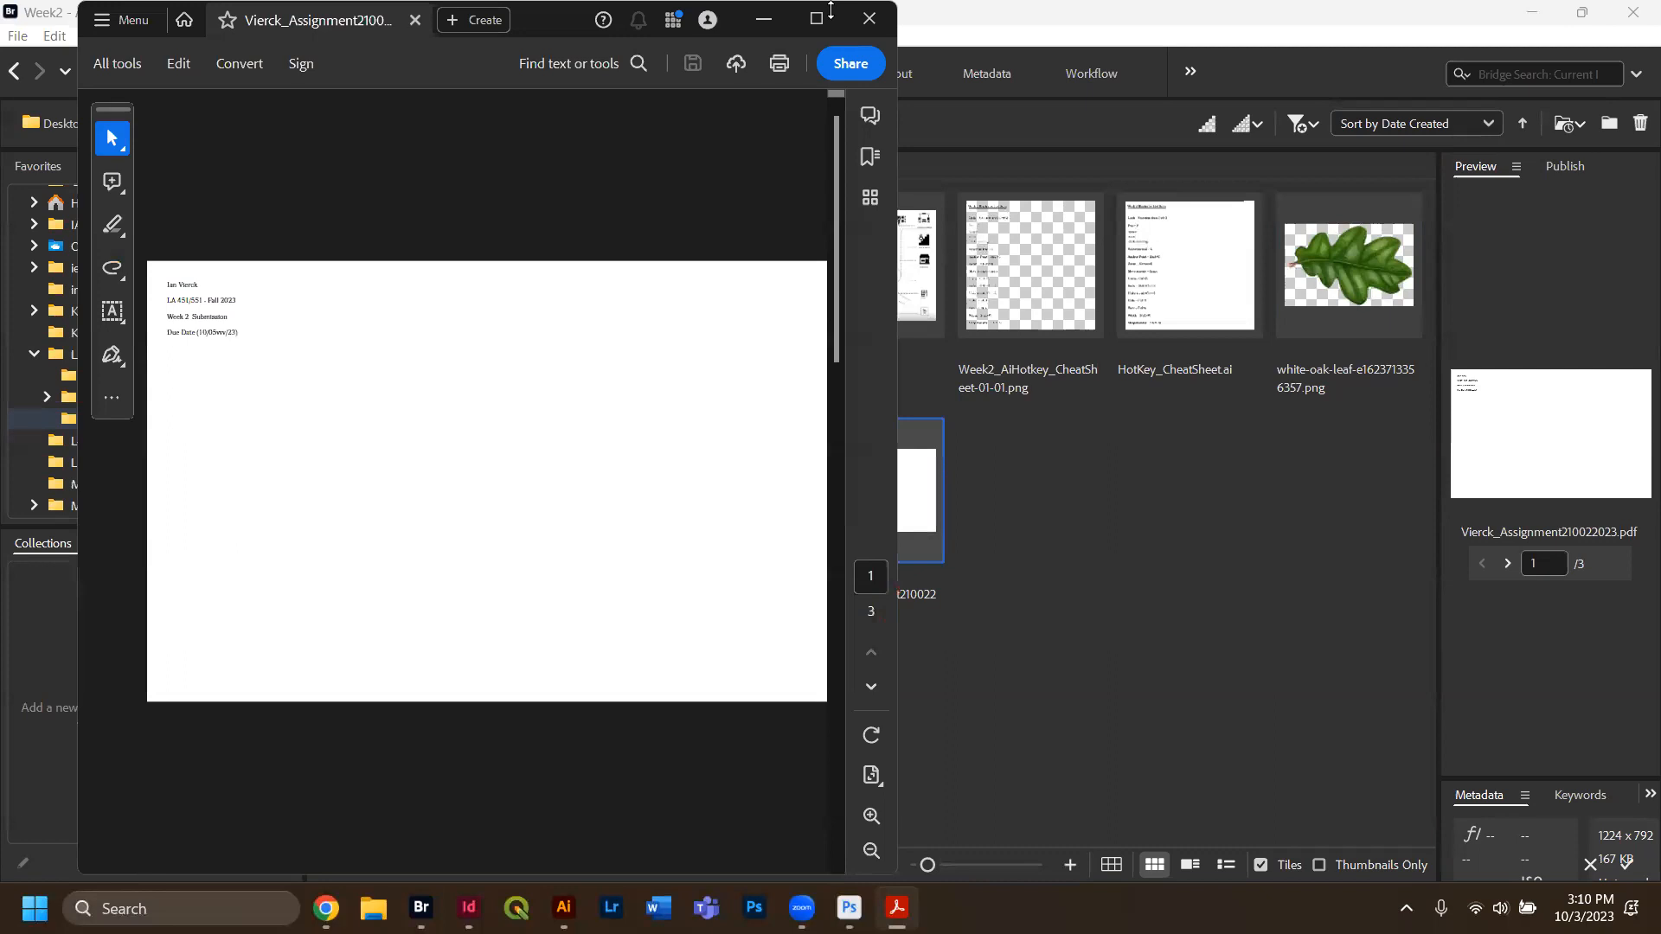
left_click(830, 11)
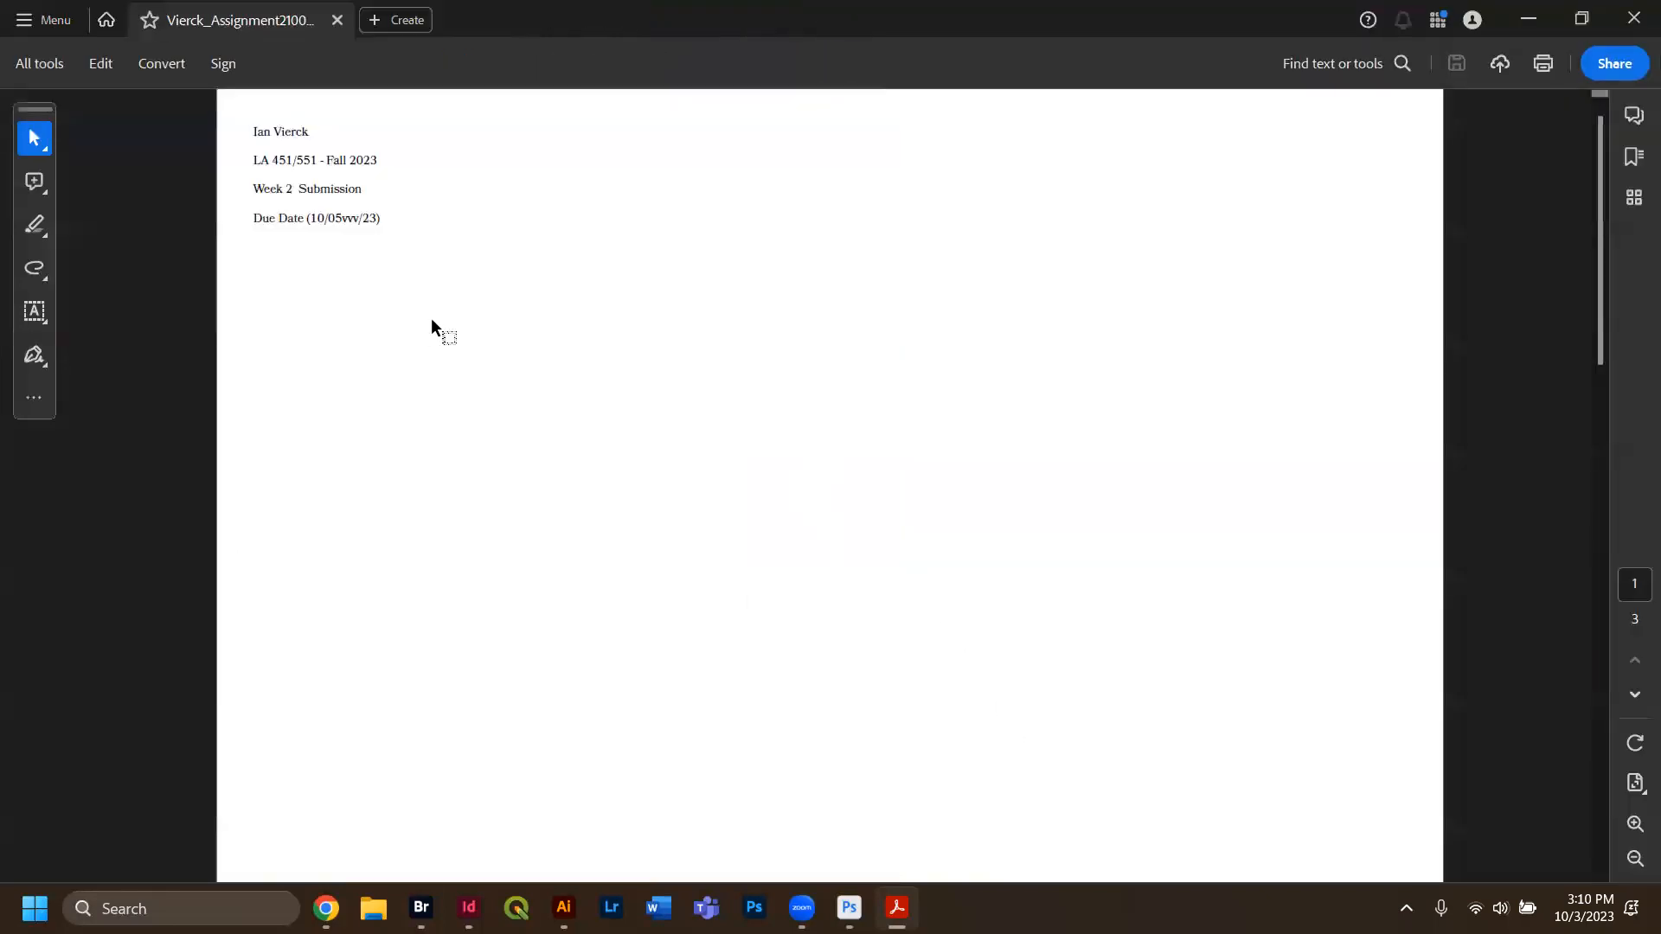
Review the three pages of the exported PDF and close Acrobat.
scroll(406, 356, "down", 3)
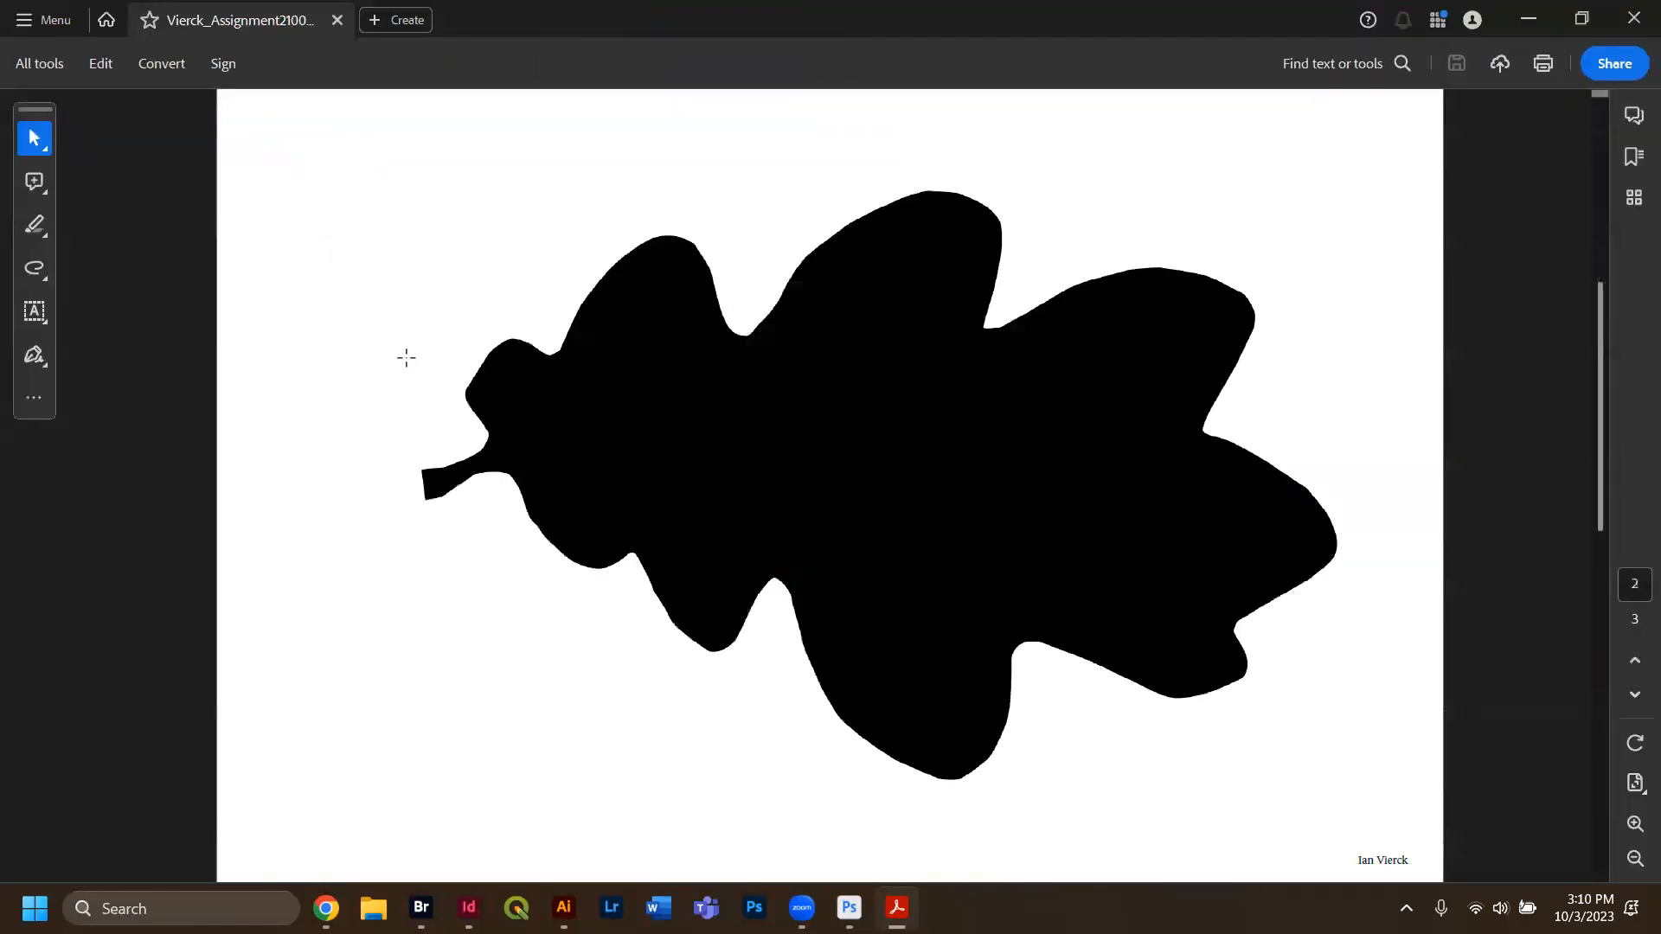
scroll(408, 363, "down", 3)
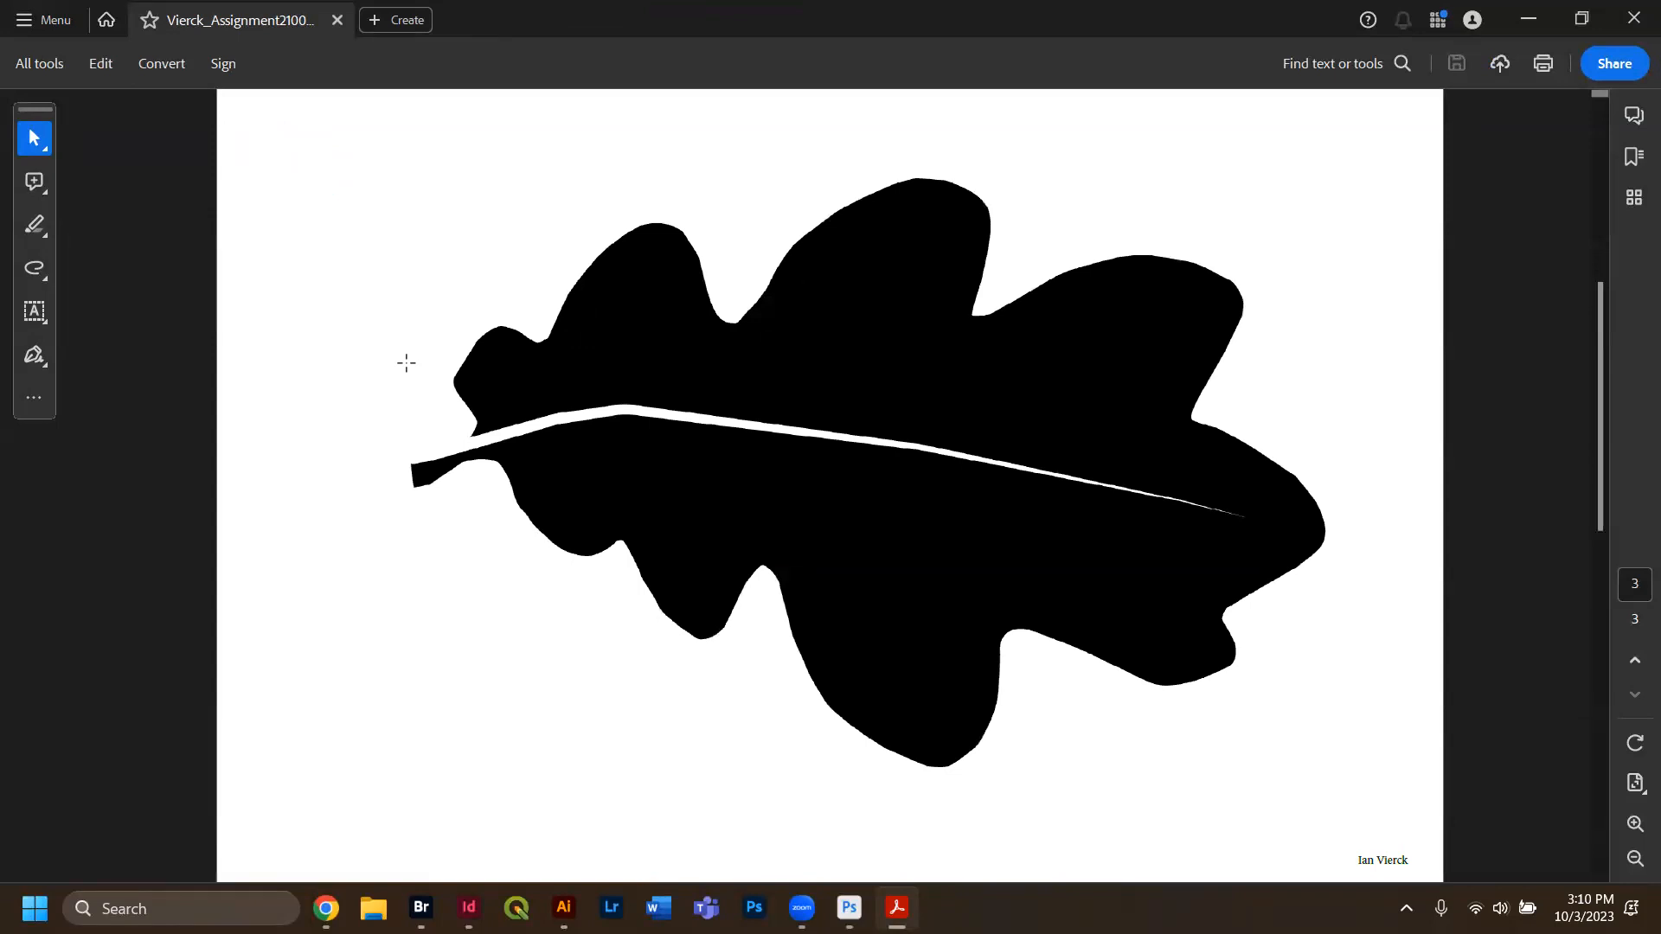
scroll(407, 363, "up", 6)
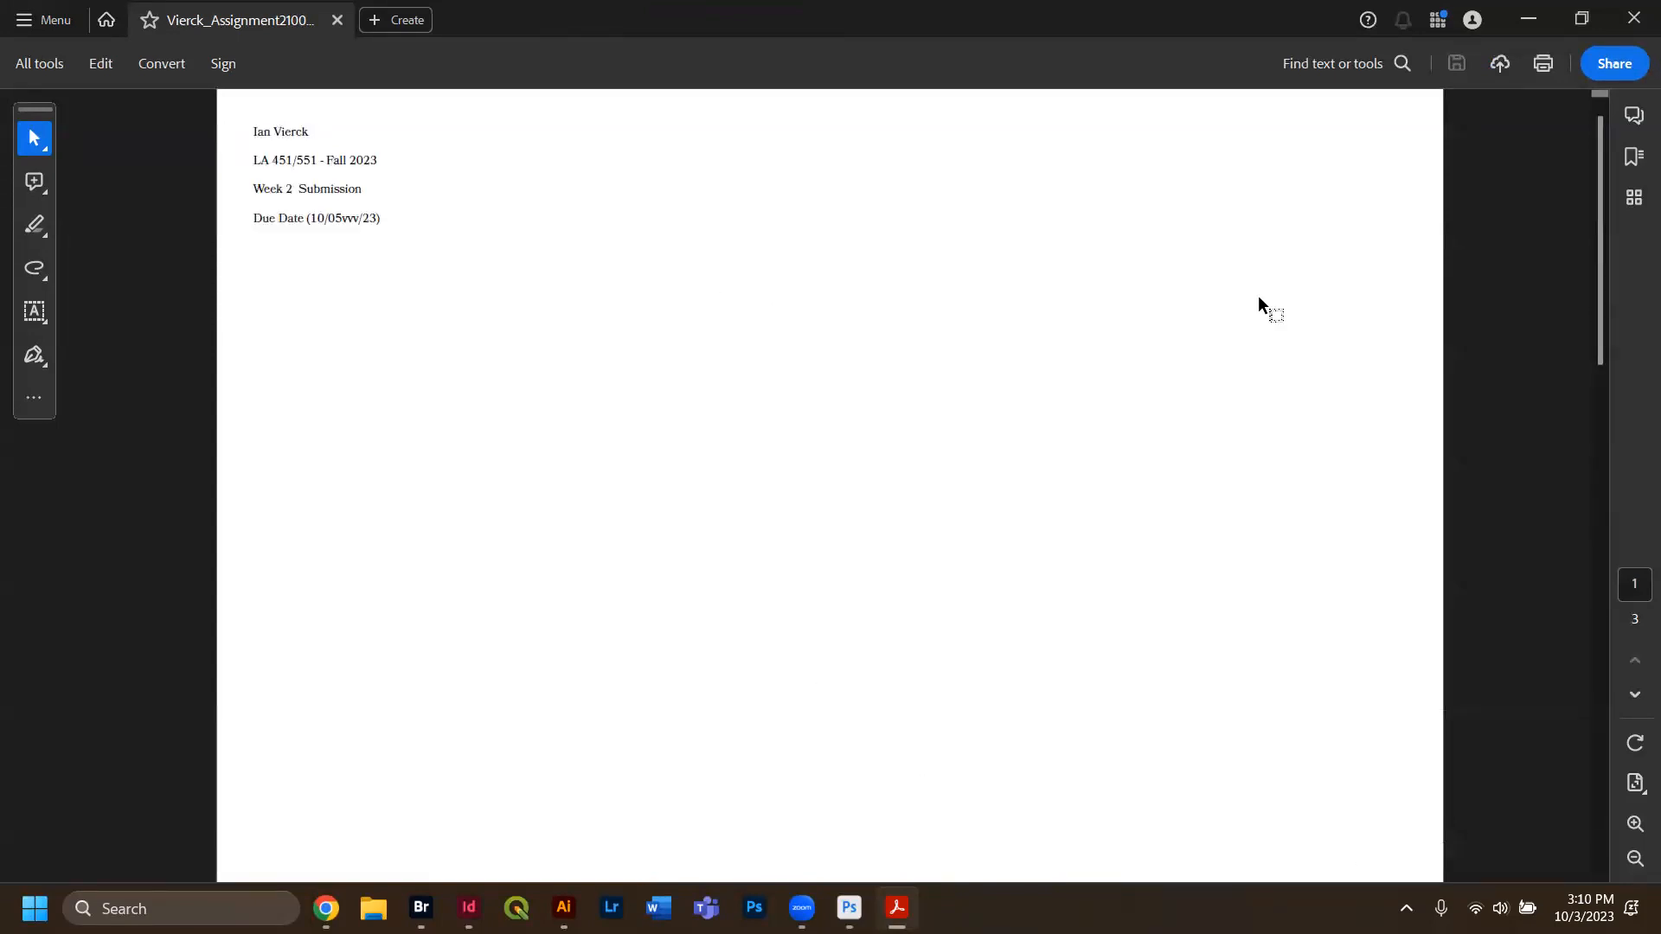
left_click(1581, 19)
left_click(1154, 171)
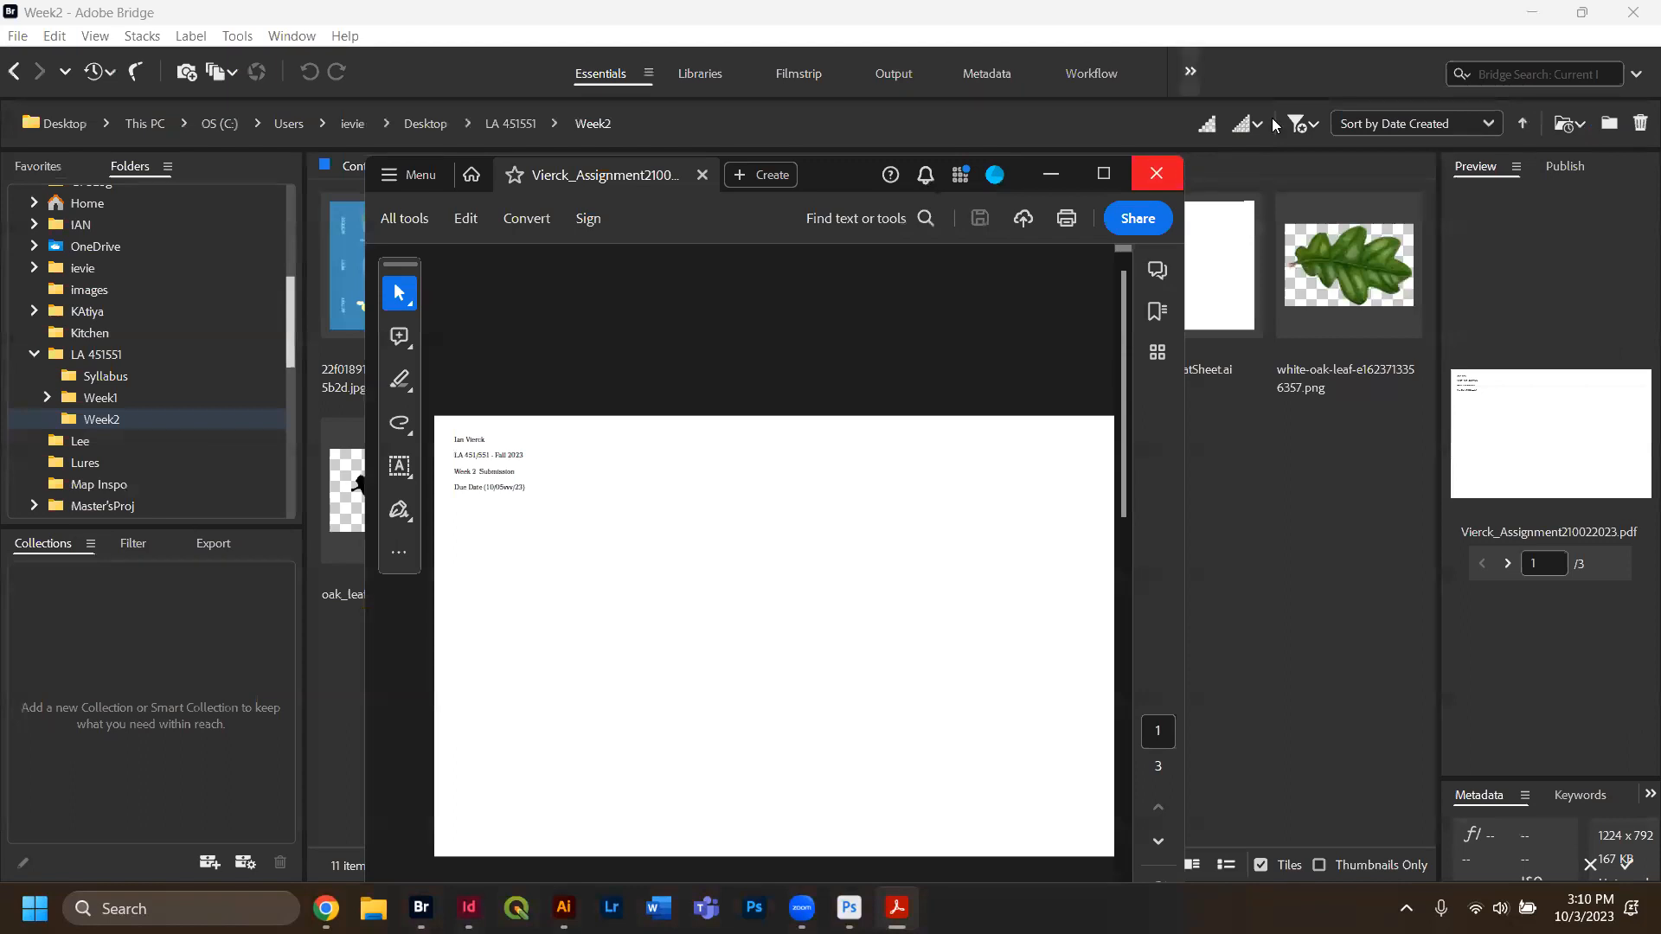